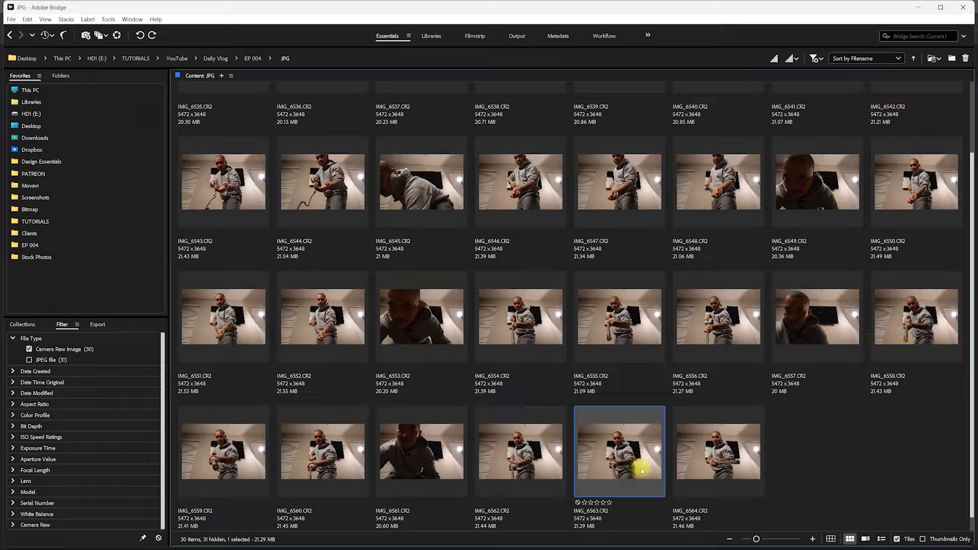
- Open IMG_6563.CR2 in Camera Raw and raise Shadows to +65 and Blacks to +35
key(space)
double_click(633, 460)
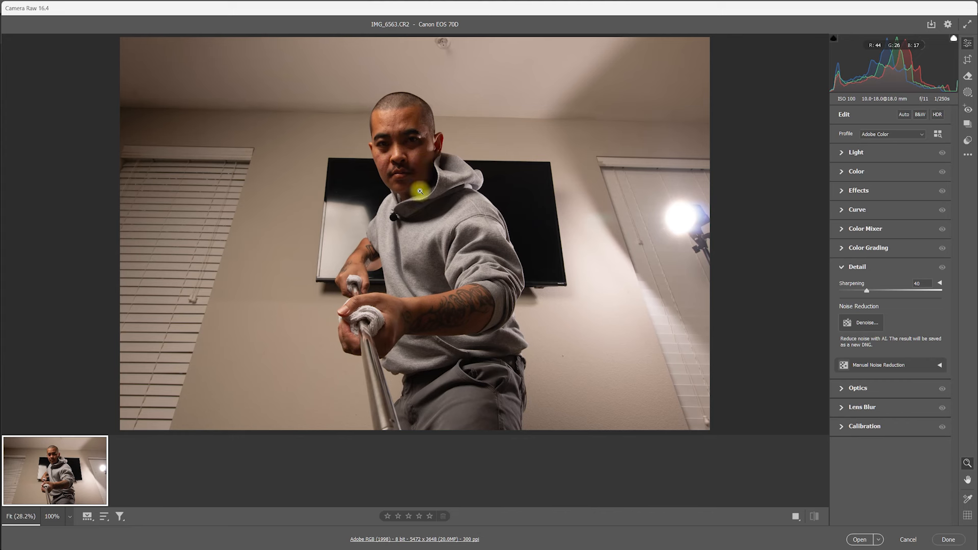
click(841, 153)
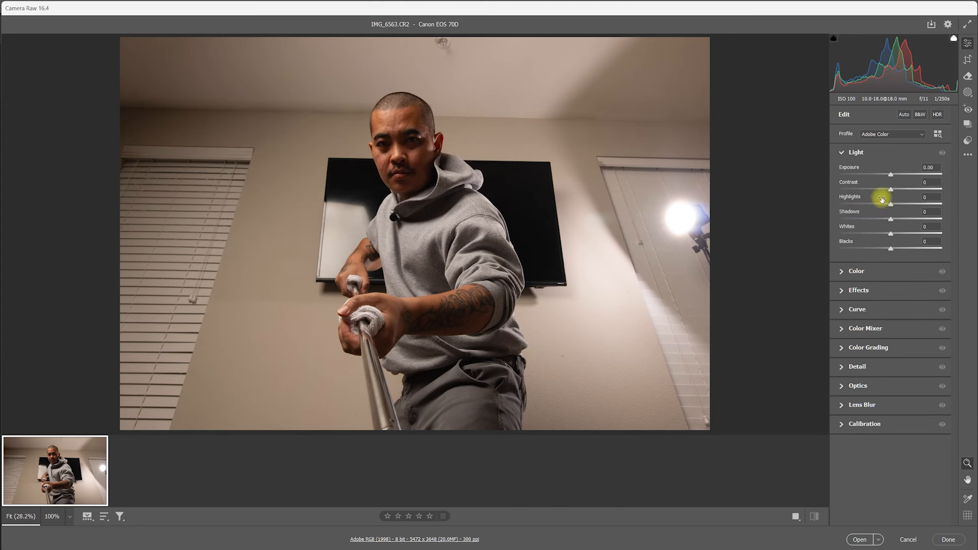
drag(887, 221, 912, 218)
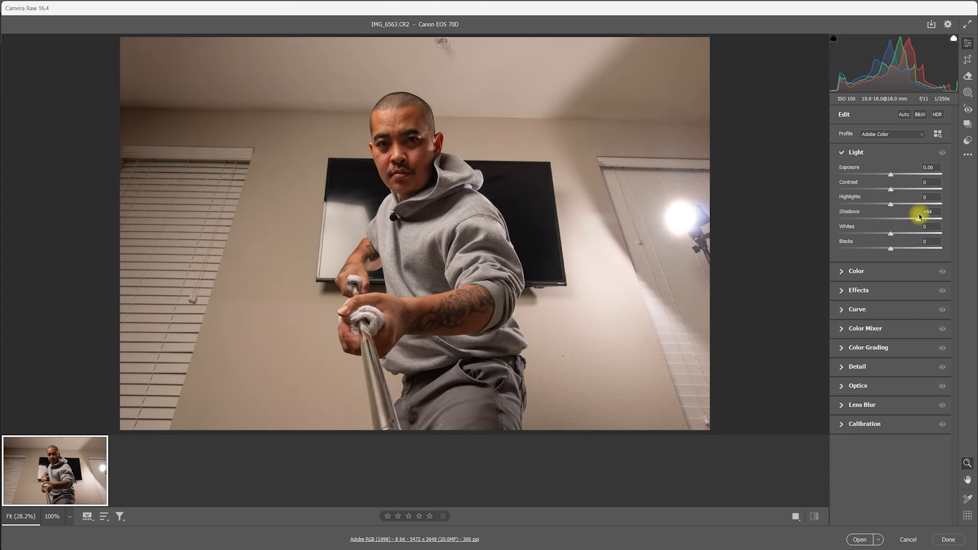
drag(925, 215, 924, 216)
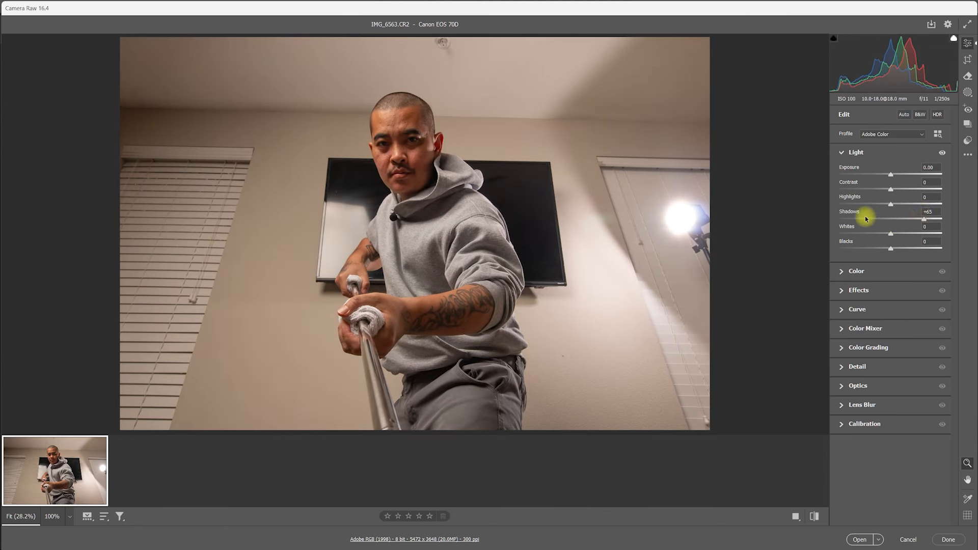
drag(899, 249, 909, 248)
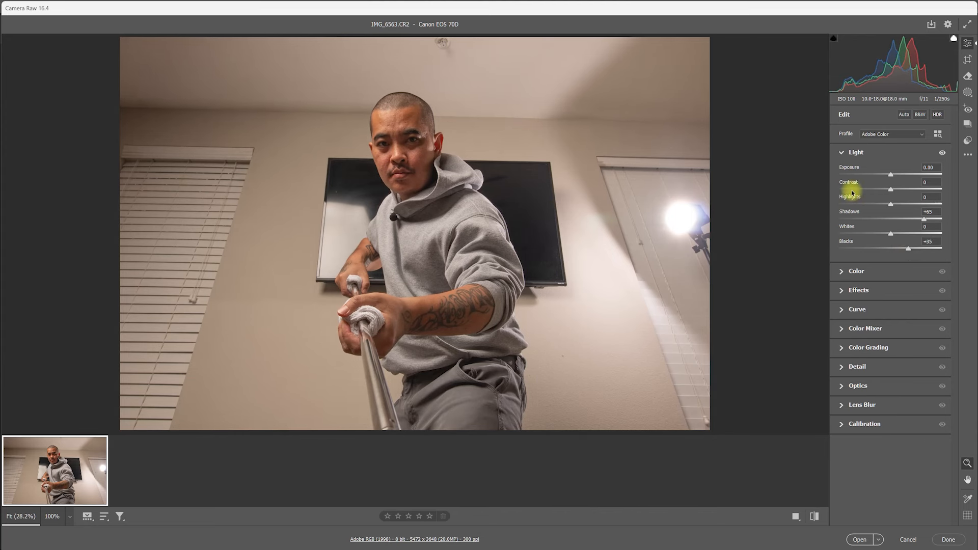
- Set the white balance temperature to 5500 and open the adjusted photo in Photoshop
click(841, 154)
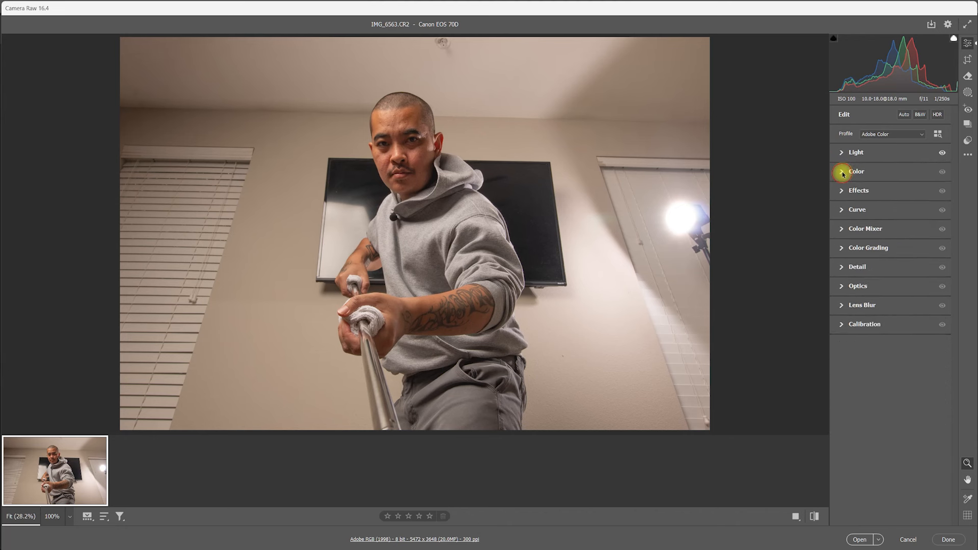
click(842, 173)
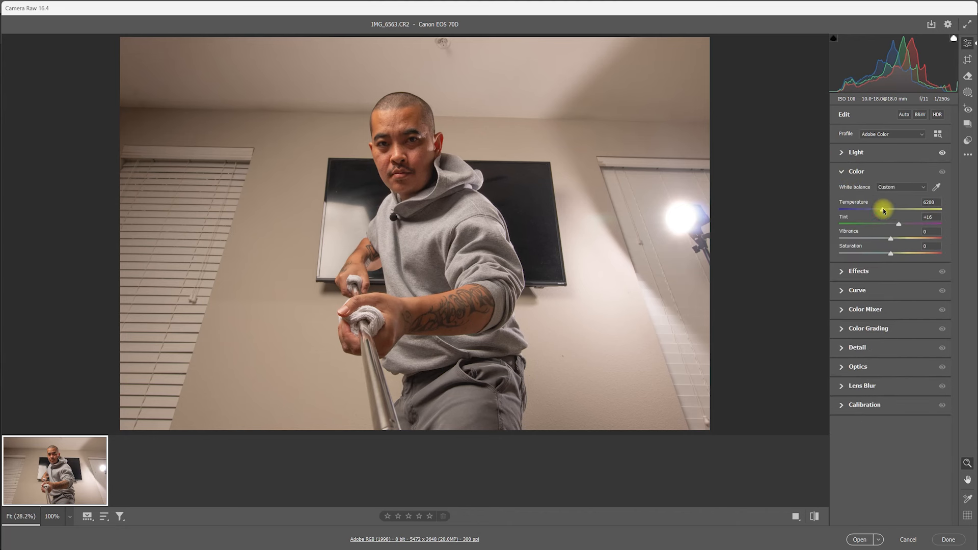
drag(881, 210, 875, 212)
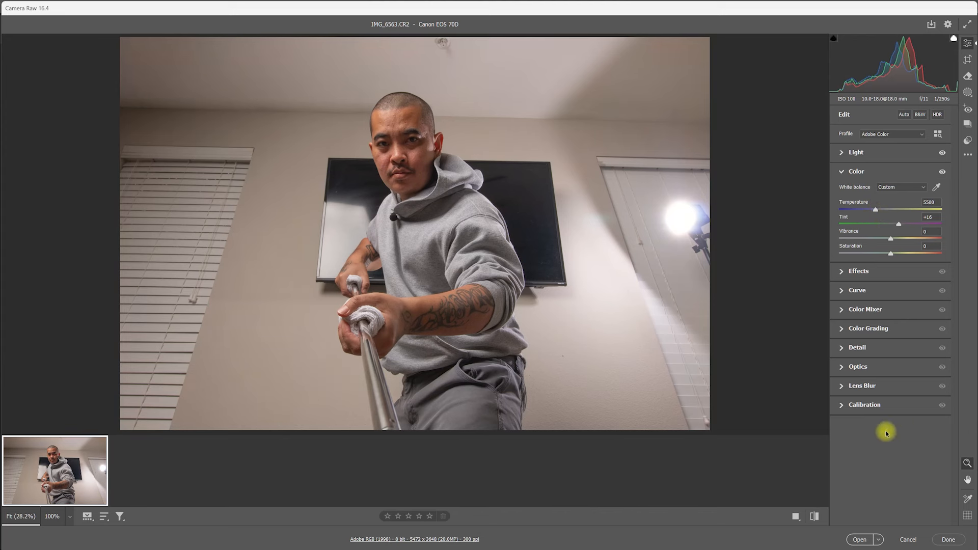
click(858, 538)
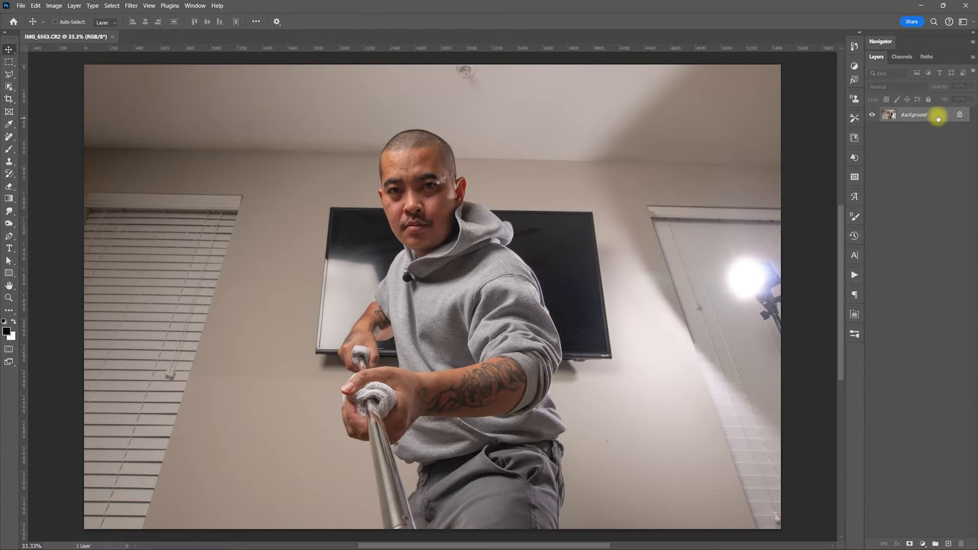
- Duplicate the Background layer and save the document as IMG_6563 in Photoshop format
key(ctrl+j)
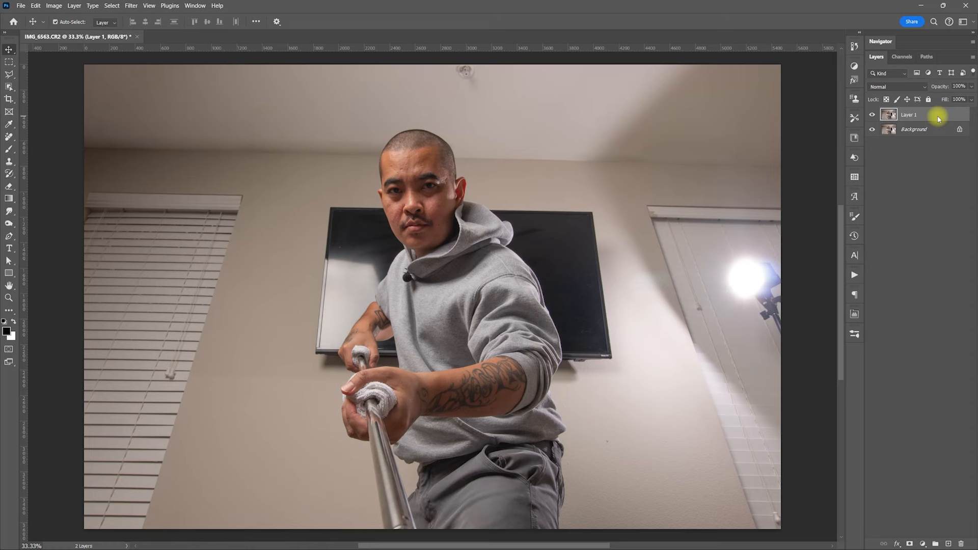
key(ctrl+s)
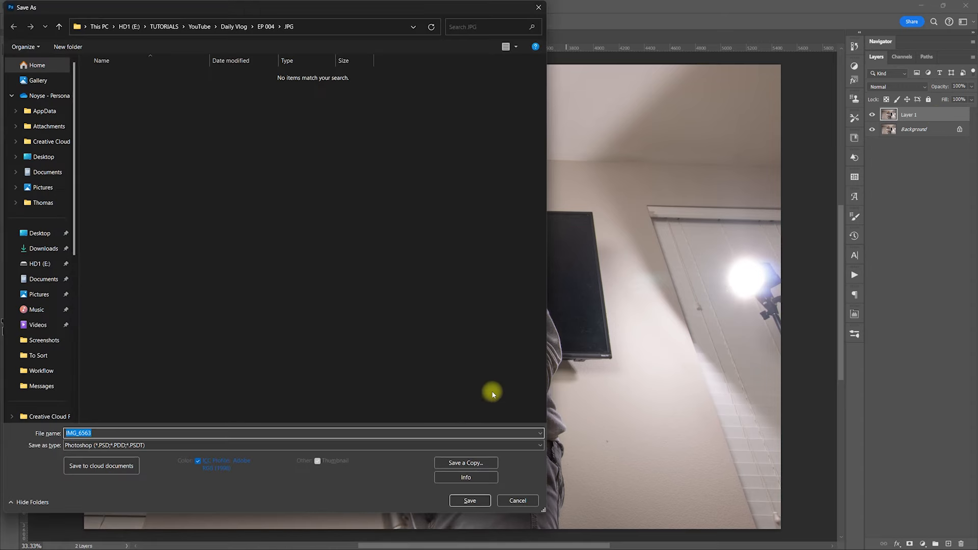
click(476, 502)
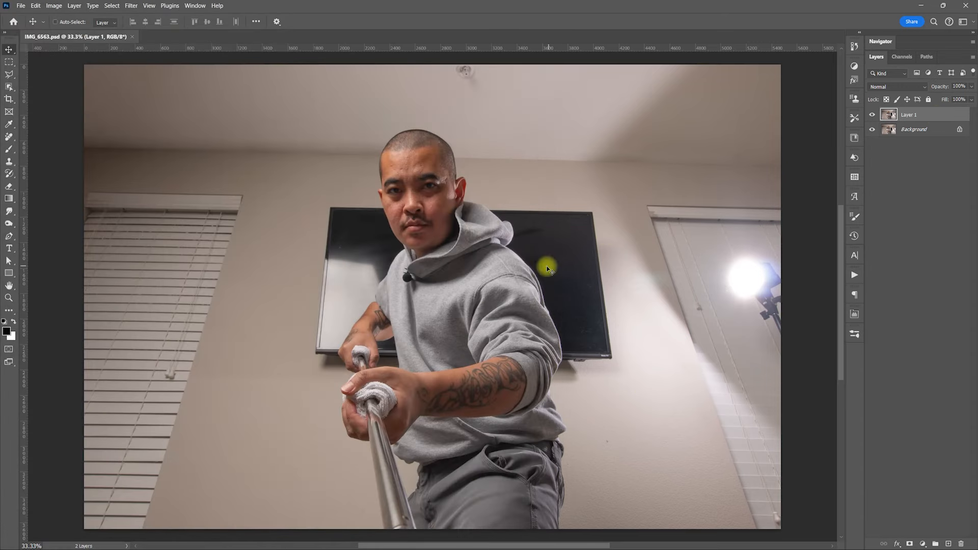
- Switch to full screen mode with the menu bar and run the Sharpen Low action on Layer 1
key(f)
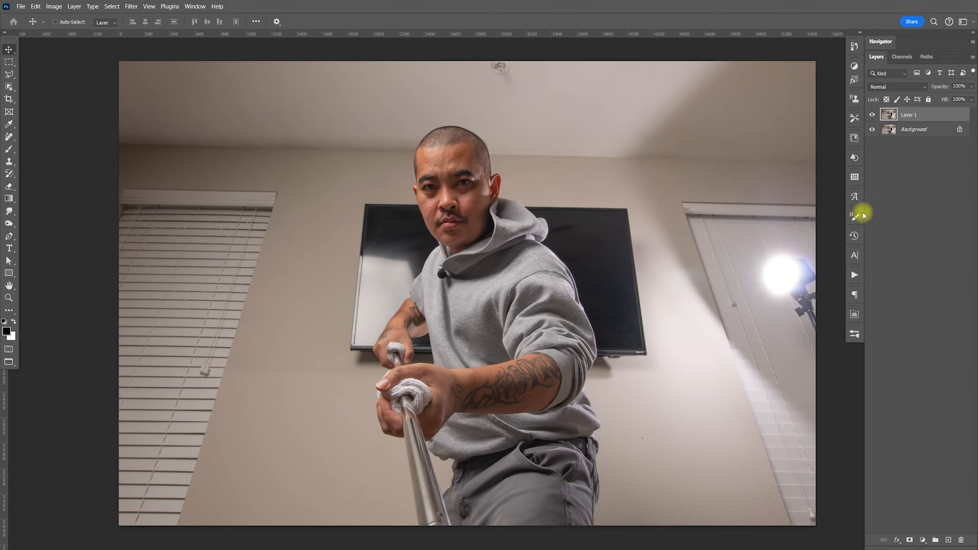
click(854, 273)
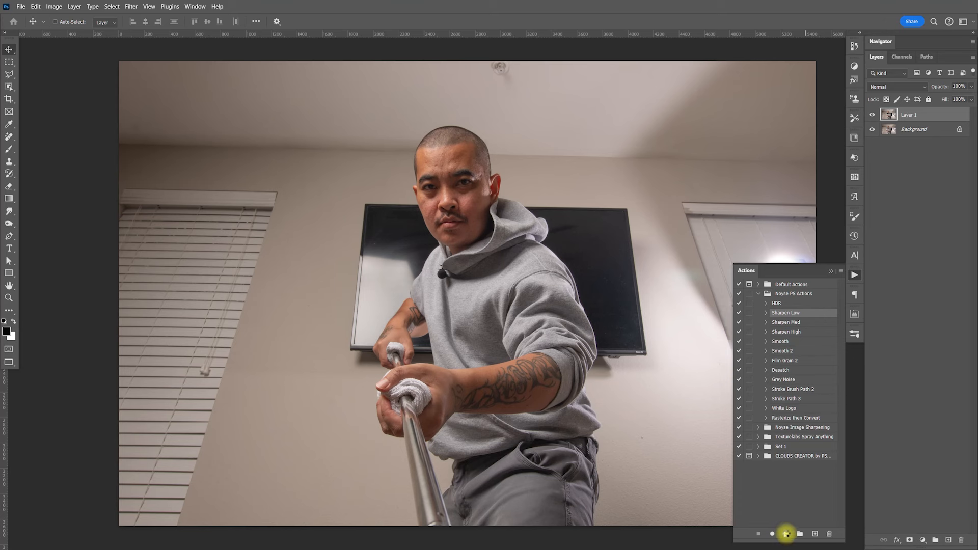
click(786, 531)
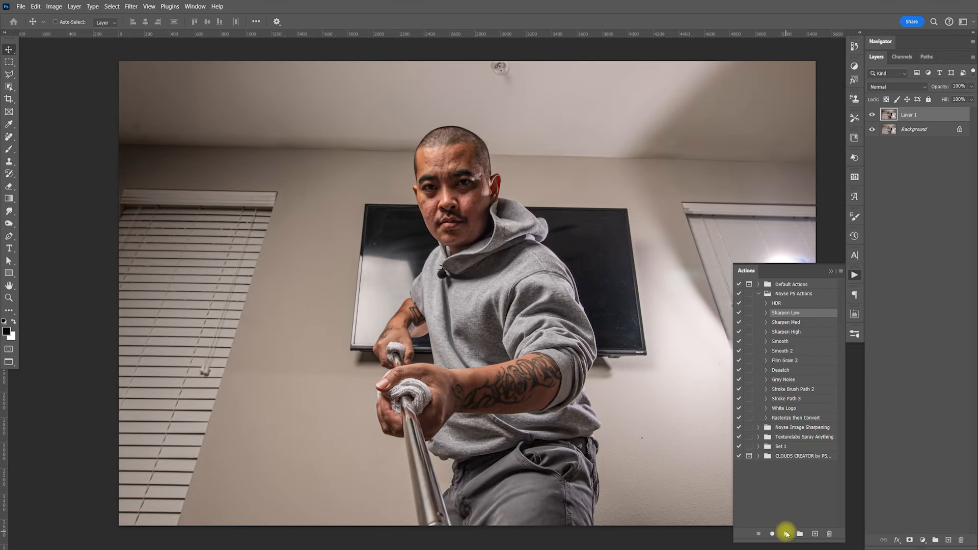
click(854, 277)
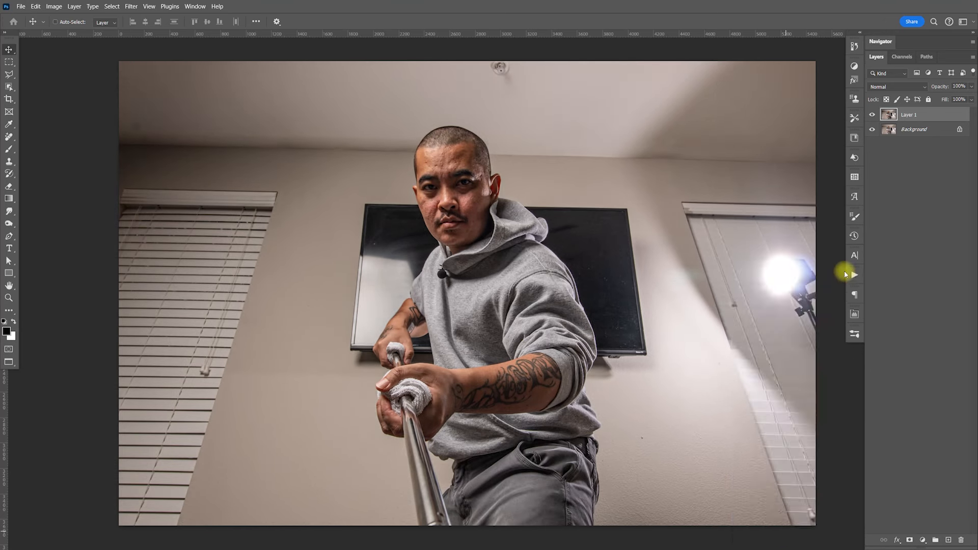
- Remove the dark spots and bumps across the subject's forehead and between the eyebrows with the Spot Healing Brush
key(ctrl)
scroll(482, 209, up, 3)
scroll(489, 209, up, 5)
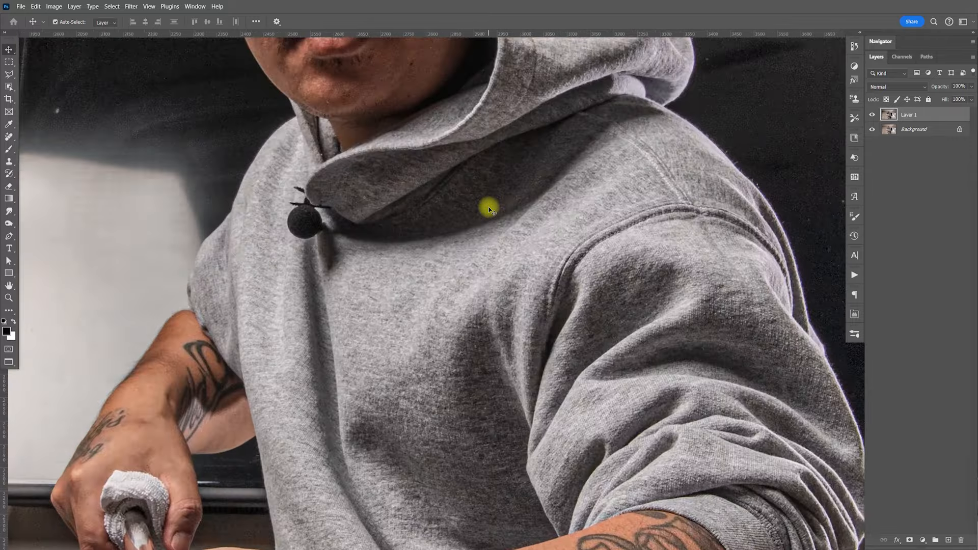
drag(487, 205, 508, 301)
scroll(509, 285, up, 10)
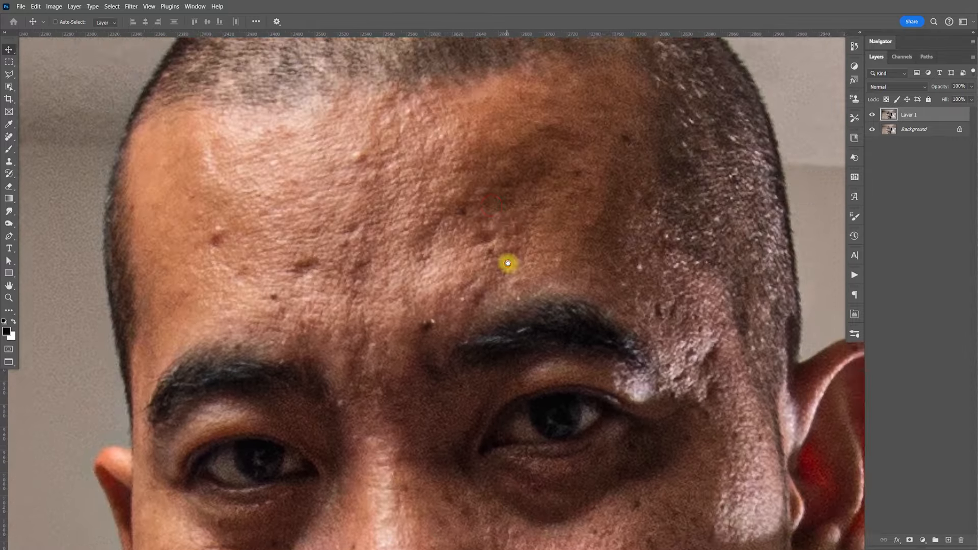
click(9, 137)
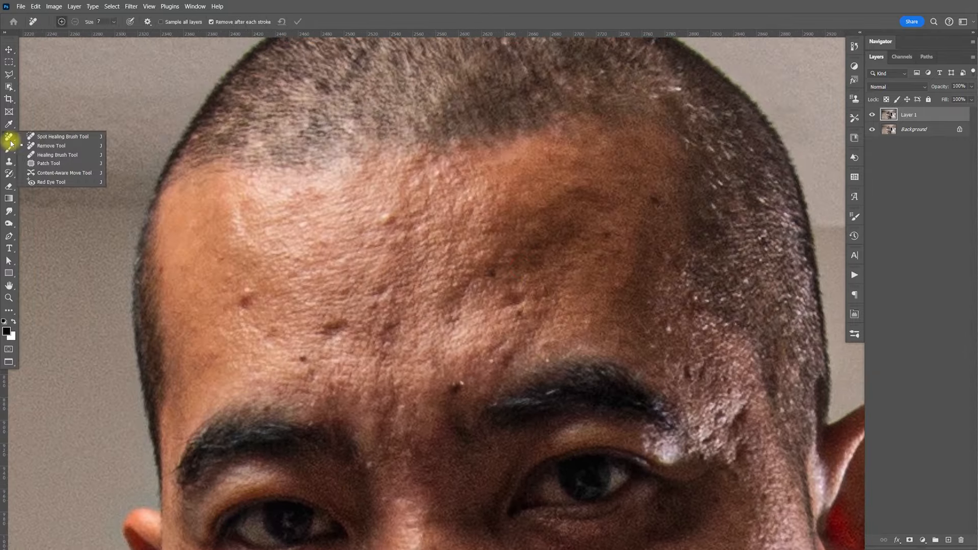
click(43, 137)
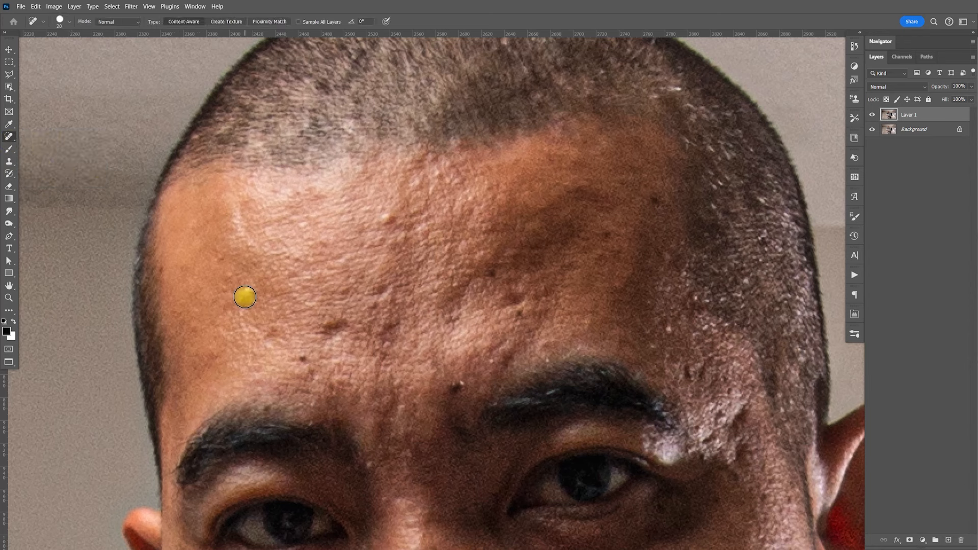
key(bracketleft)
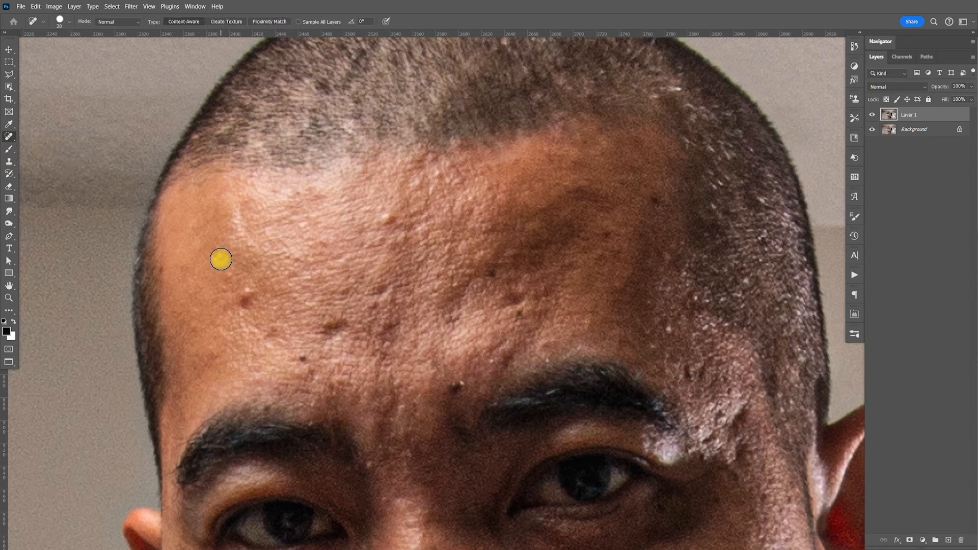
click(239, 298)
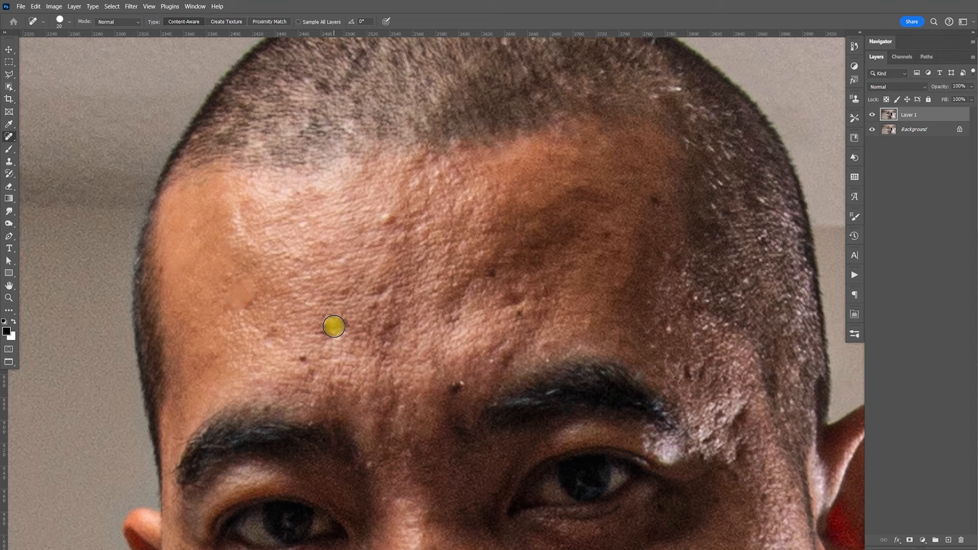
click(457, 387)
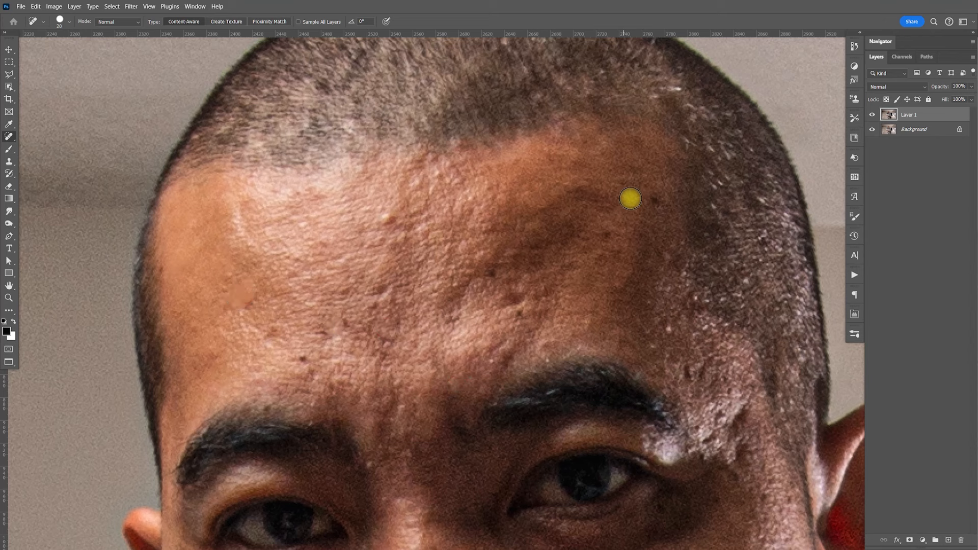
click(492, 273)
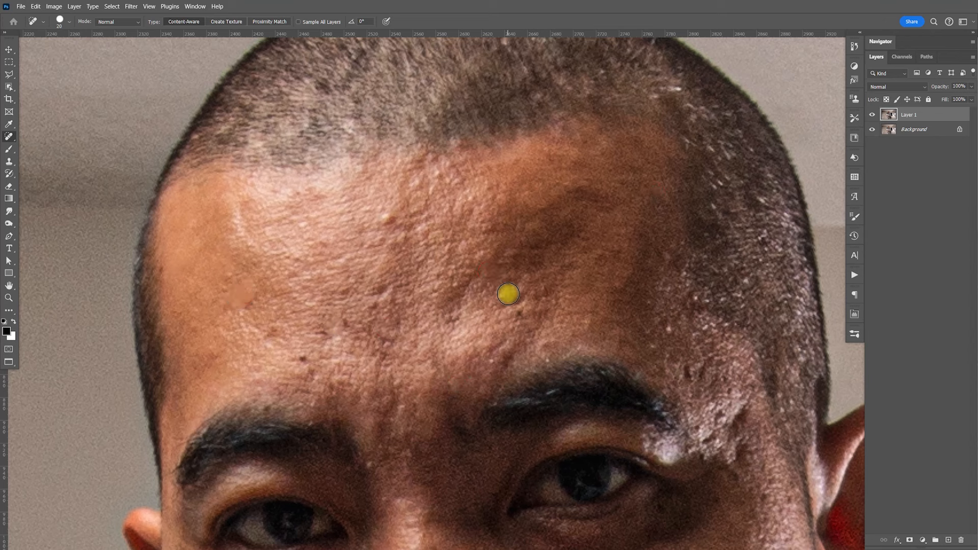
click(387, 218)
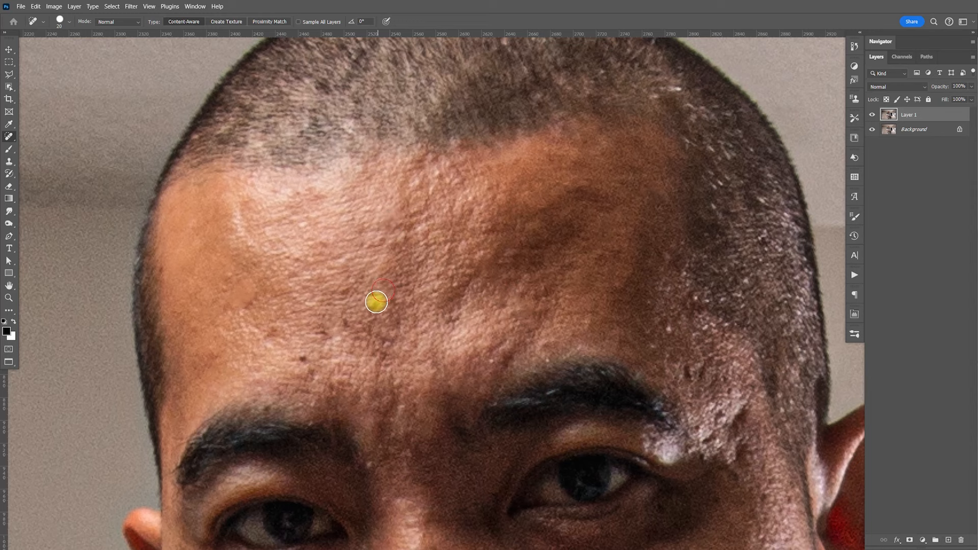
click(305, 359)
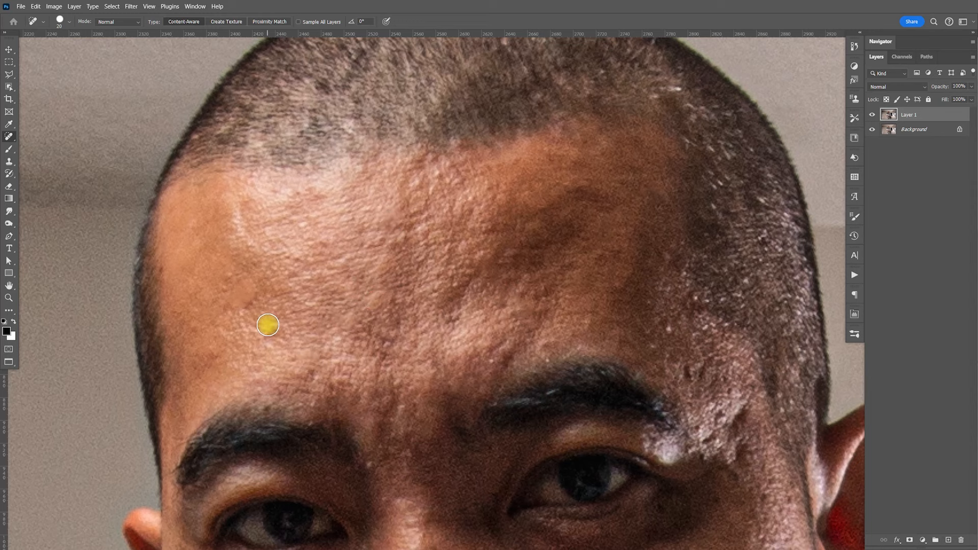
- Try to heal the shiny patch beside the subject's left eyebrow with the Spot Healing Brush, and undo it
scroll(399, 312, down, 5)
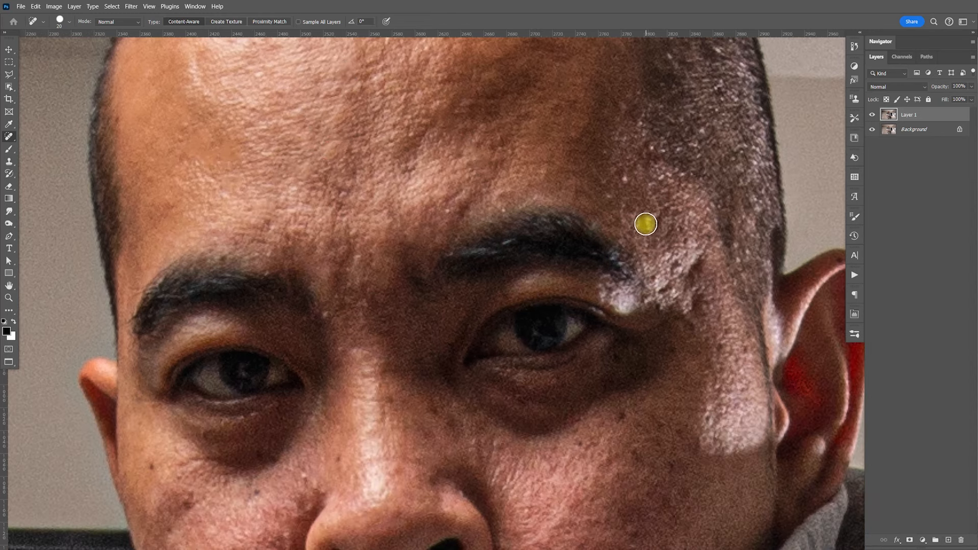
drag(656, 276, 683, 276)
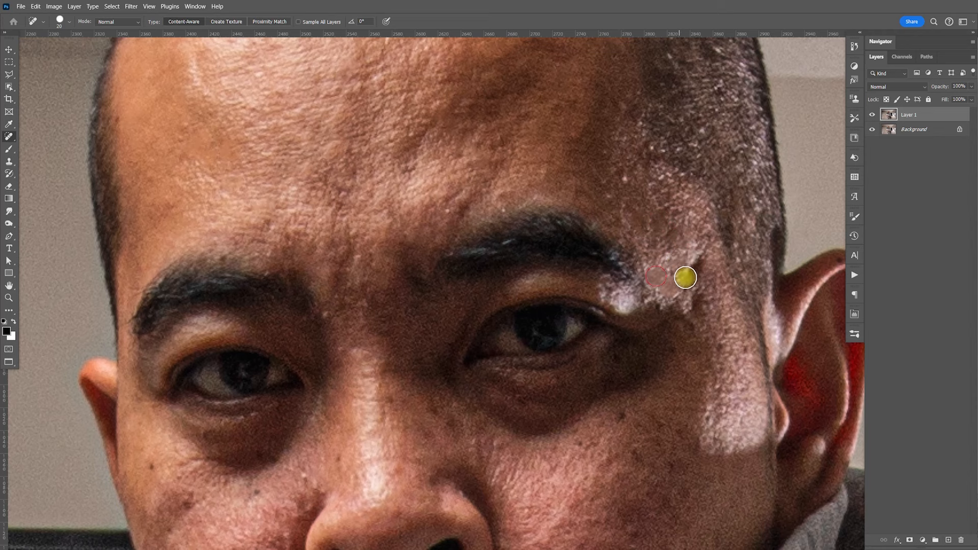
scroll(708, 320, down, 3)
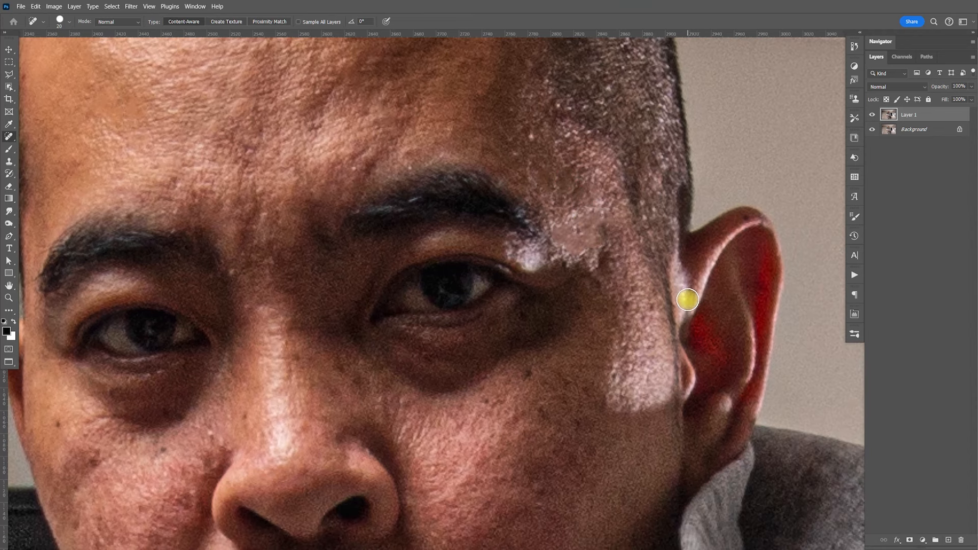
key(ctrl+z)
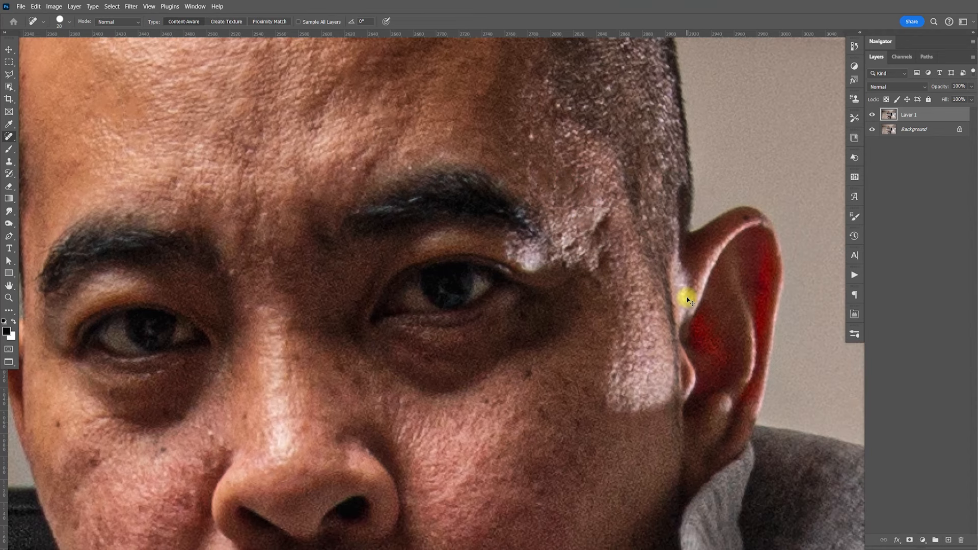
- Retouch the skin spots near the outer corner of the subject's left eye with the Patch tool
drag(585, 271, 626, 306)
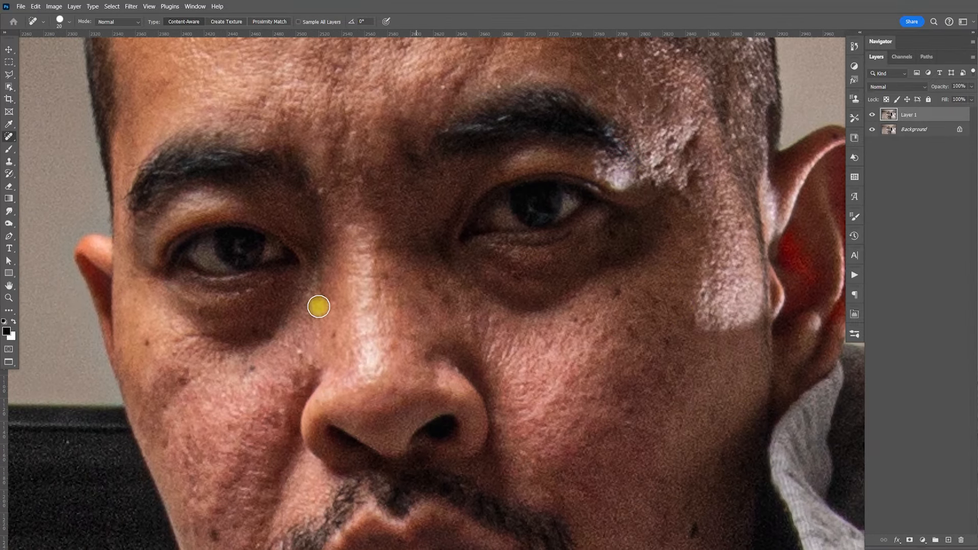
click(12, 139)
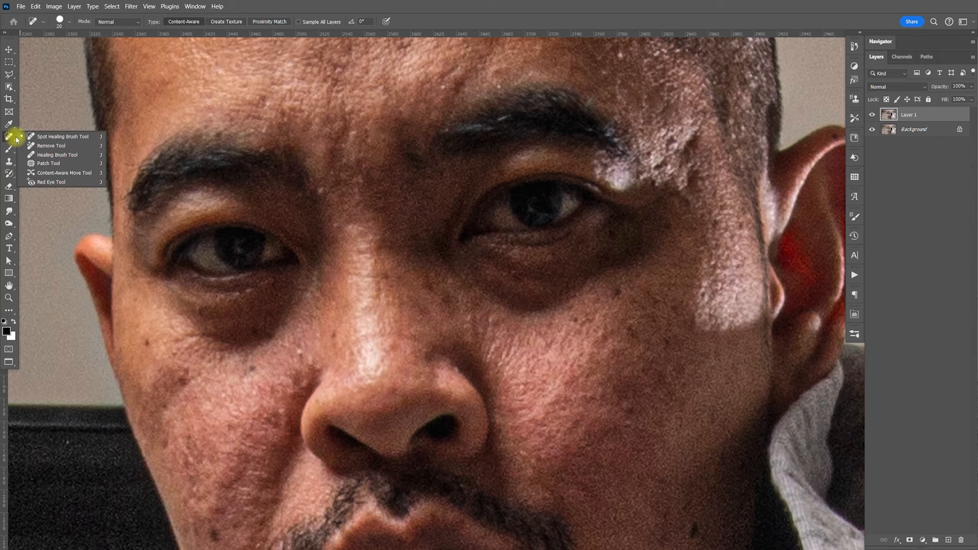
click(48, 167)
scroll(559, 229, right, 3)
mouse_move(504, 221)
mouse_down()
mouse_move(527, 192)
mouse_move(557, 188)
mouse_move(556, 212)
mouse_move(554, 225)
mouse_move(519, 241)
mouse_move(503, 220)
mouse_move(515, 170)
mouse_move(508, 158)
mouse_move(555, 198)
mouse_move(530, 182)
mouse_up()
drag(536, 192, 528, 172)
mouse_move(552, 229)
mouse_down()
mouse_move(537, 238)
mouse_move(554, 233)
mouse_up()
drag(552, 243, 560, 218)
key(ctrl+d)
- Patch the dark spots on the subject's upper left cheek with clean nearby skin, and clear the selection
scroll(519, 297, down, 5)
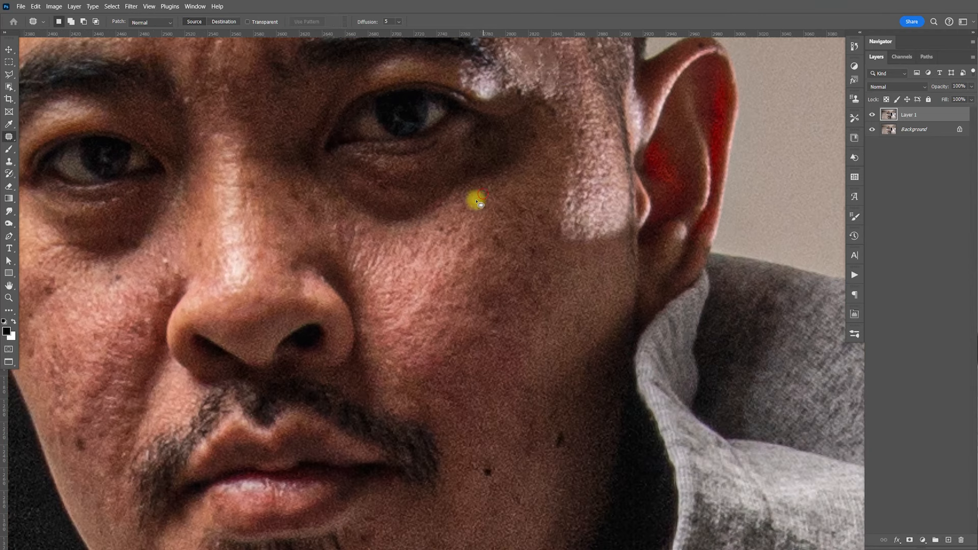
mouse_move(535, 192)
mouse_down()
mouse_move(528, 212)
mouse_move(541, 184)
mouse_move(535, 191)
mouse_up()
mouse_move(538, 206)
mouse_down()
mouse_move(486, 250)
mouse_move(499, 251)
mouse_move(504, 210)
mouse_move(518, 193)
mouse_up()
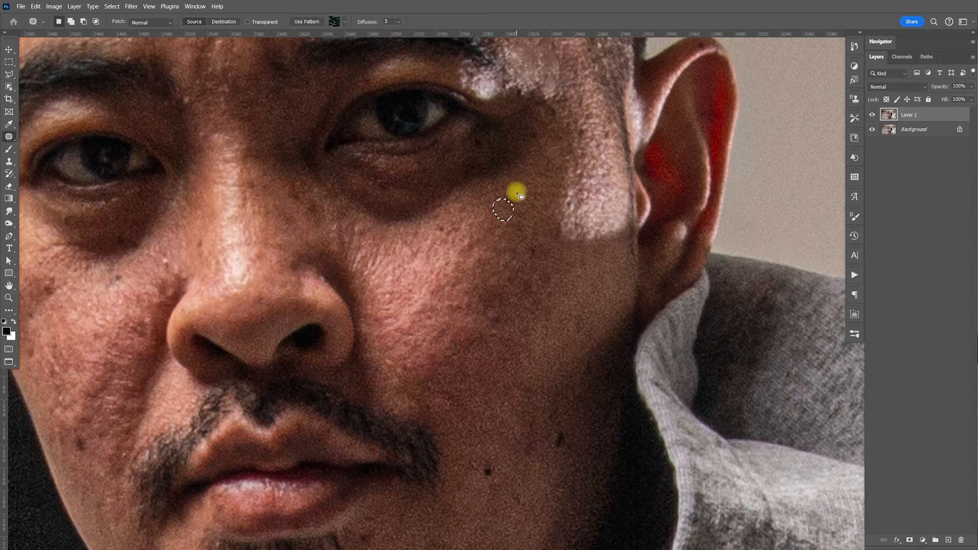
click(531, 227)
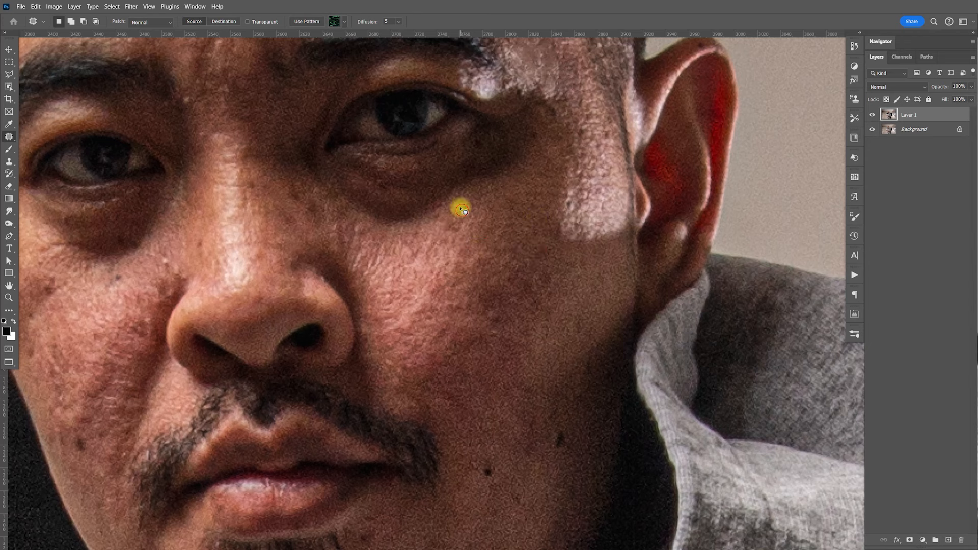
- Patch the spots beside the outer corner of the subject's left eye and the dark moles on the lower left cheek
drag(529, 125, 537, 135)
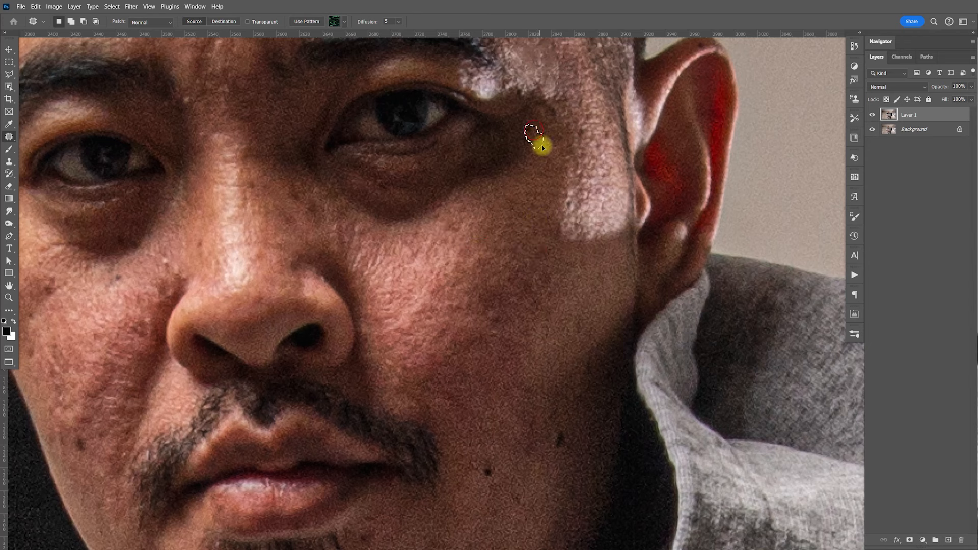
click(563, 438)
mouse_move(561, 380)
mouse_down()
mouse_move(530, 306)
mouse_move(515, 299)
mouse_move(517, 266)
mouse_up()
mouse_move(534, 305)
mouse_down()
mouse_move(556, 321)
mouse_move(533, 308)
mouse_up()
click(534, 277)
mouse_move(560, 254)
mouse_down()
mouse_move(550, 265)
mouse_move(562, 269)
mouse_move(553, 236)
mouse_up()
click(557, 250)
mouse_move(514, 371)
mouse_down()
mouse_move(550, 271)
mouse_move(525, 264)
mouse_up()
drag(531, 277, 534, 258)
mouse_move(514, 345)
mouse_down()
mouse_move(533, 355)
mouse_move(532, 335)
mouse_up()
click(532, 332)
drag(457, 256, 534, 341)
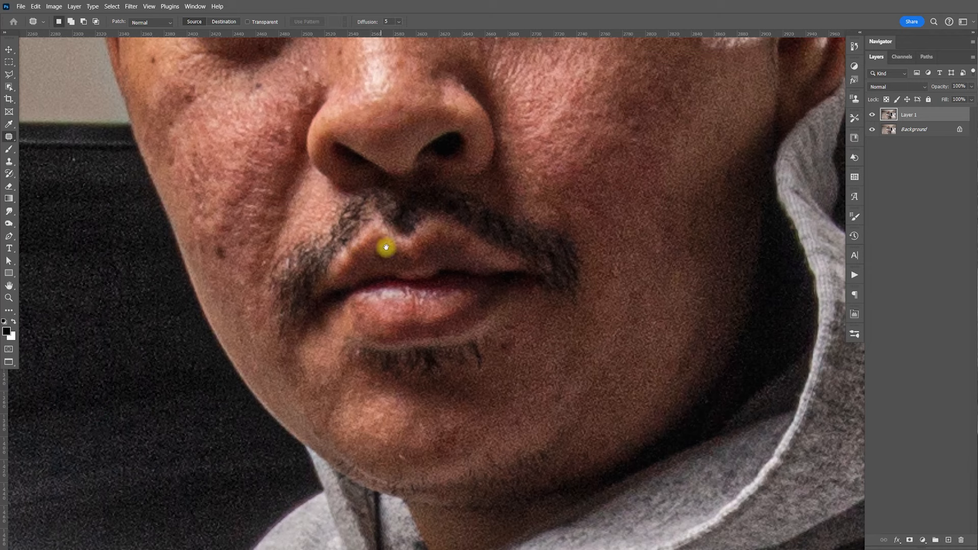
- Patch the mole on the subject's lower right cheek and the dark spots below the right eye with clean skin
drag(499, 264, 564, 360)
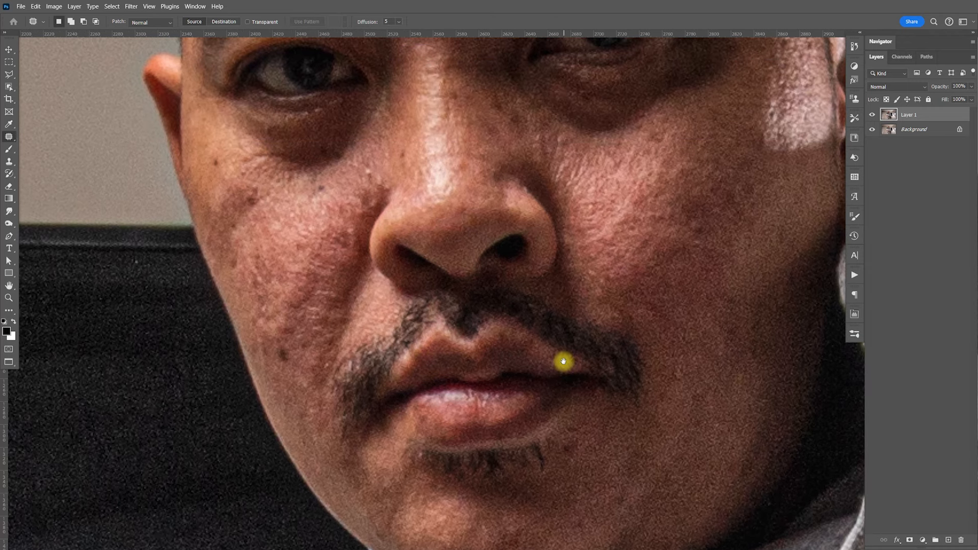
mouse_move(284, 343)
mouse_down()
mouse_move(288, 380)
mouse_move(292, 323)
mouse_move(280, 290)
mouse_move(292, 275)
mouse_up()
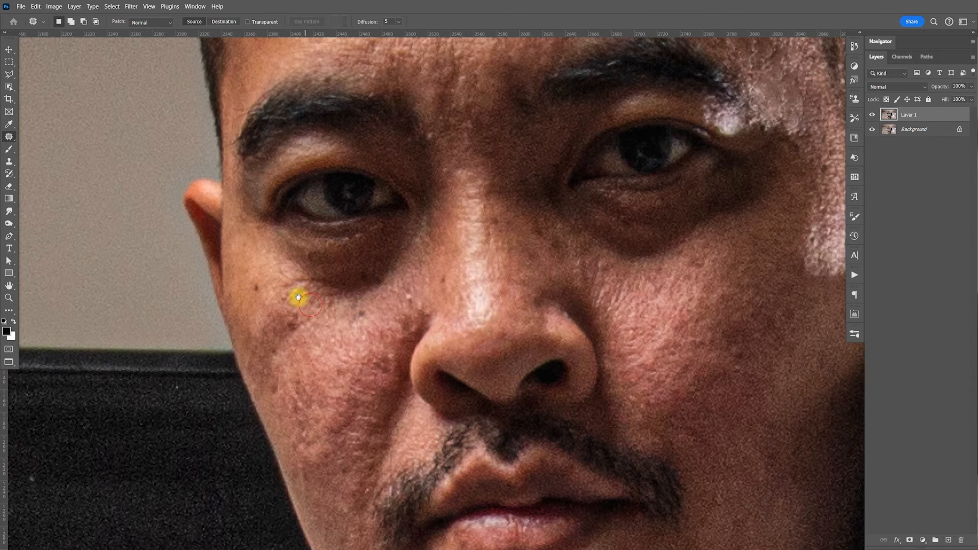
mouse_move(297, 295)
mouse_down()
mouse_move(253, 284)
mouse_move(261, 280)
mouse_up()
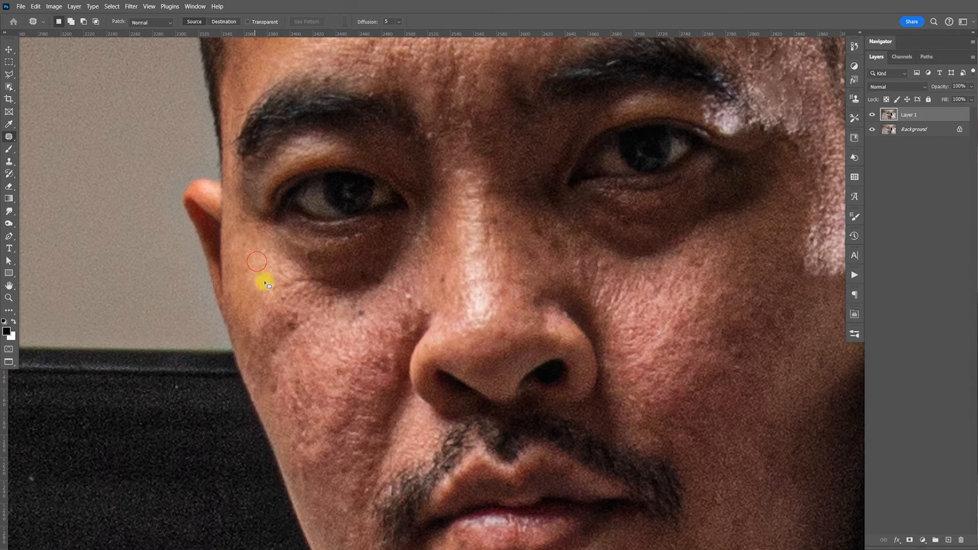
drag(300, 310, 303, 312)
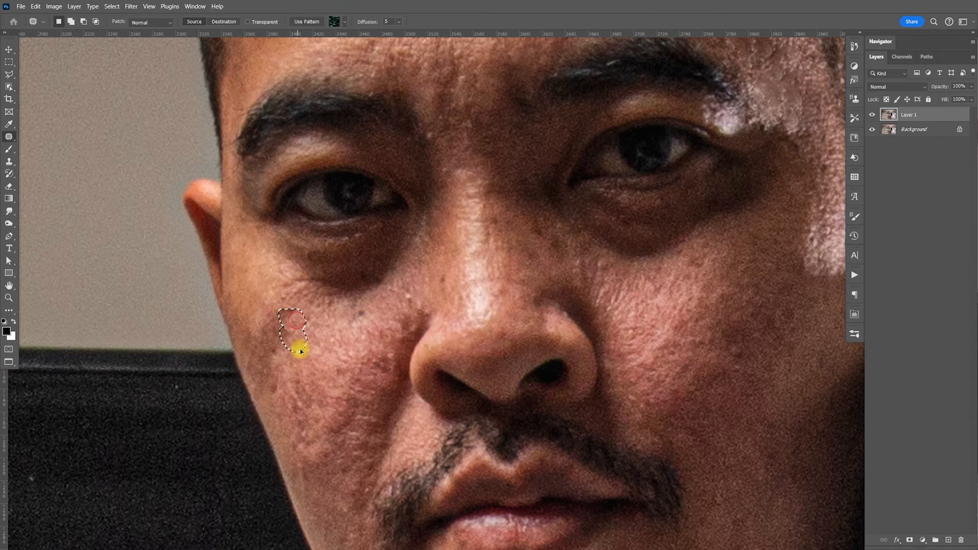
click(353, 306)
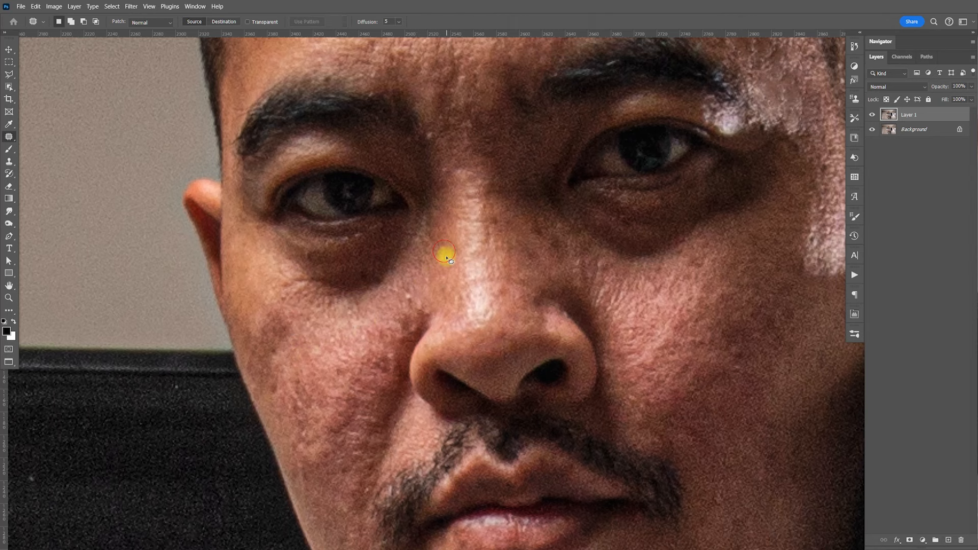
- Patch the blemishes along the bridge of the nose and on the adjoining right cheek, and clear the selection
mouse_move(473, 278)
mouse_down()
mouse_move(446, 256)
mouse_move(435, 221)
mouse_up()
click(443, 240)
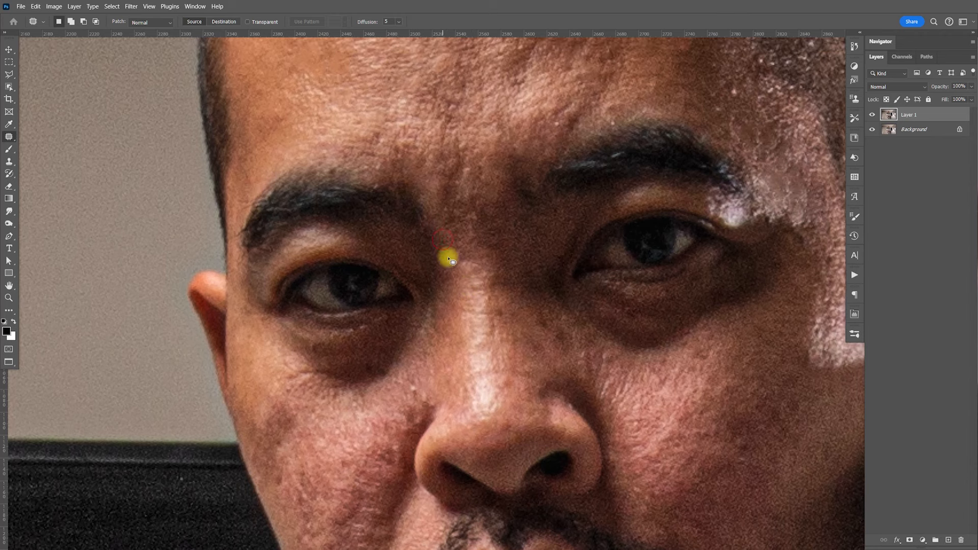
drag(452, 261, 474, 288)
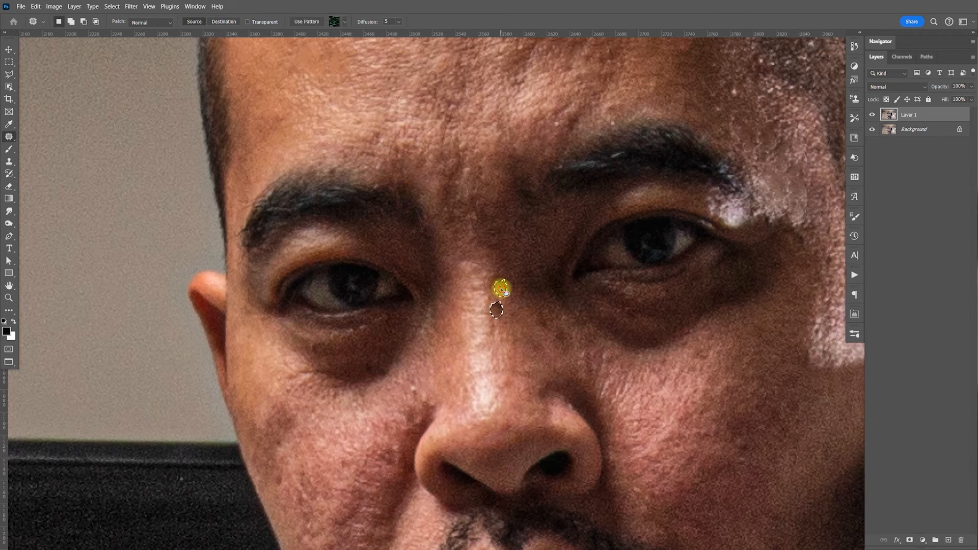
drag(498, 343, 469, 324)
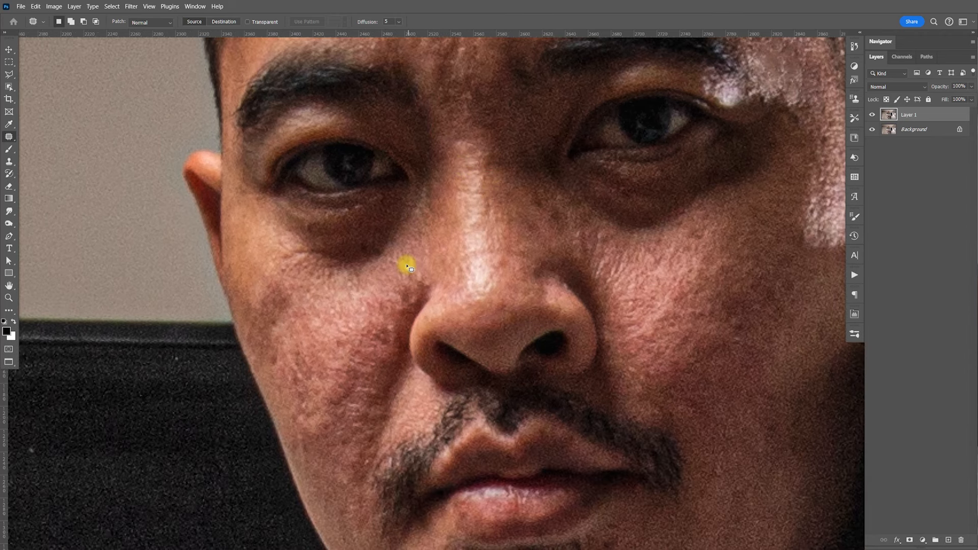
drag(412, 263, 410, 265)
mouse_move(276, 351)
mouse_down()
mouse_move(282, 321)
mouse_move(295, 346)
mouse_move(299, 325)
mouse_up()
key(ctrl+d)
- Patch the marks beside the subject's lower lip and the small scar on the chin with nearby skin
drag(414, 518, 339, 331)
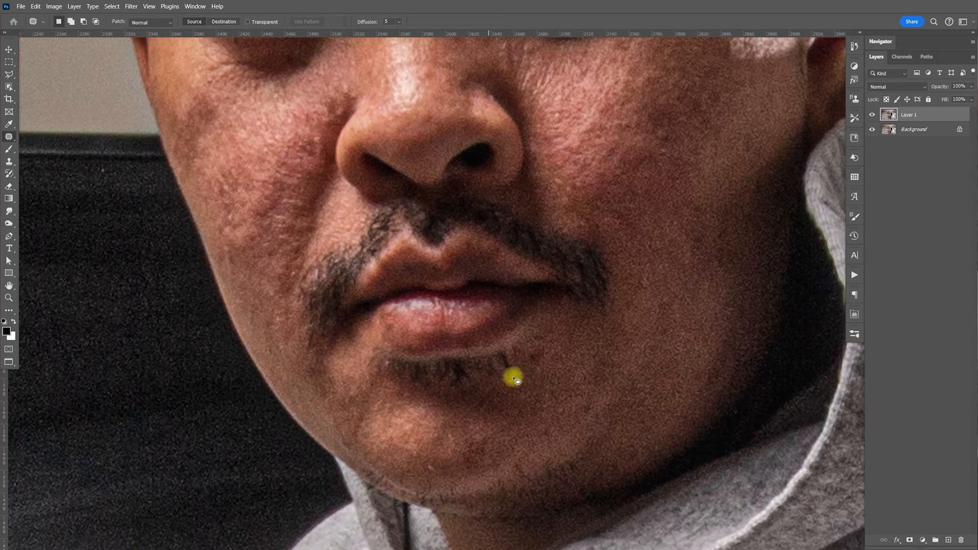
drag(531, 349, 533, 351)
drag(539, 354, 539, 368)
key(ctrl+d)
drag(530, 332, 533, 334)
drag(542, 337, 556, 331)
key(ctrl+d)
drag(424, 458, 439, 467)
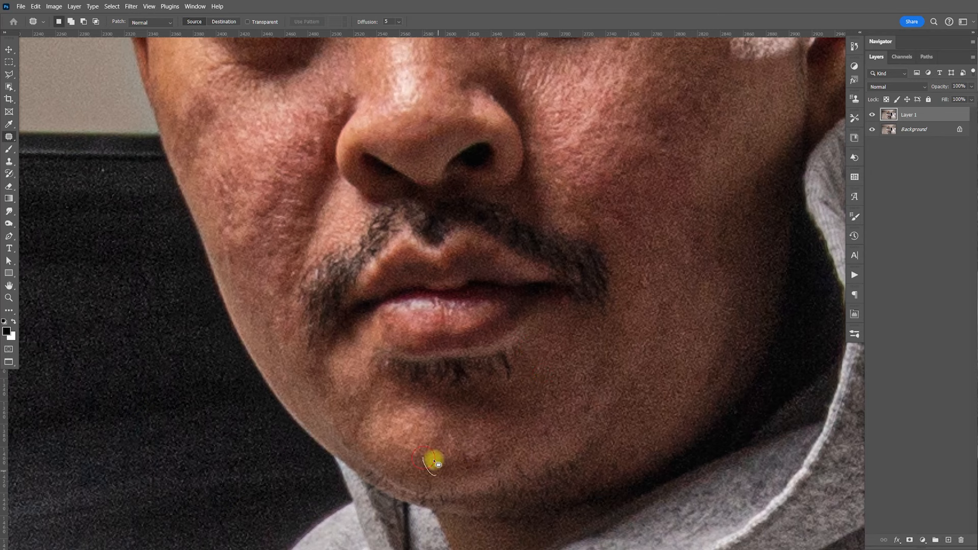
scroll(544, 415, down, 5)
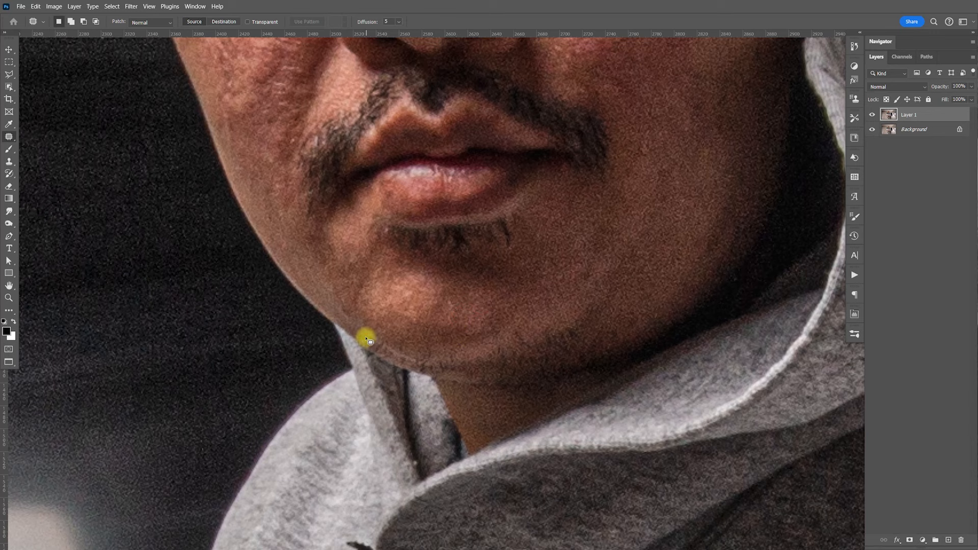
- Patch the uneven marks on the centre of the forehead and just below the hairline
scroll(414, 290, up, 15)
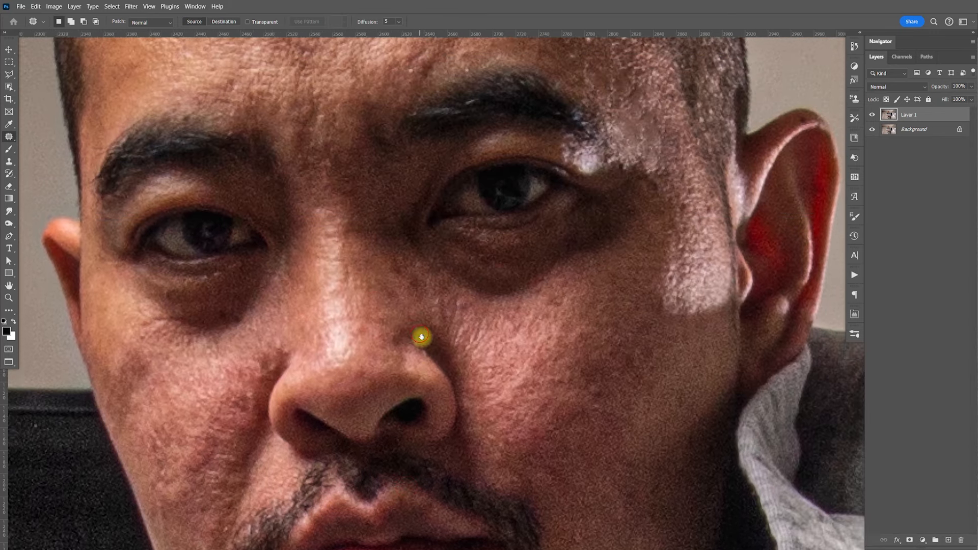
scroll(434, 351, up, 10)
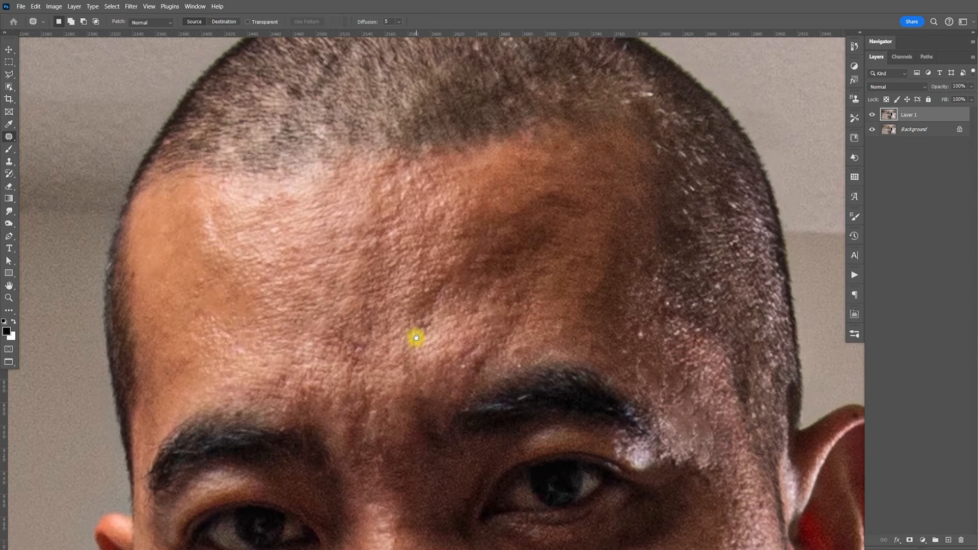
mouse_move(503, 289)
mouse_down()
mouse_move(525, 301)
mouse_move(513, 291)
mouse_up()
drag(514, 296, 540, 285)
mouse_move(543, 157)
mouse_down()
mouse_move(563, 168)
mouse_move(560, 161)
mouse_up()
mouse_move(563, 174)
mouse_down()
mouse_move(530, 157)
mouse_move(521, 176)
mouse_up()
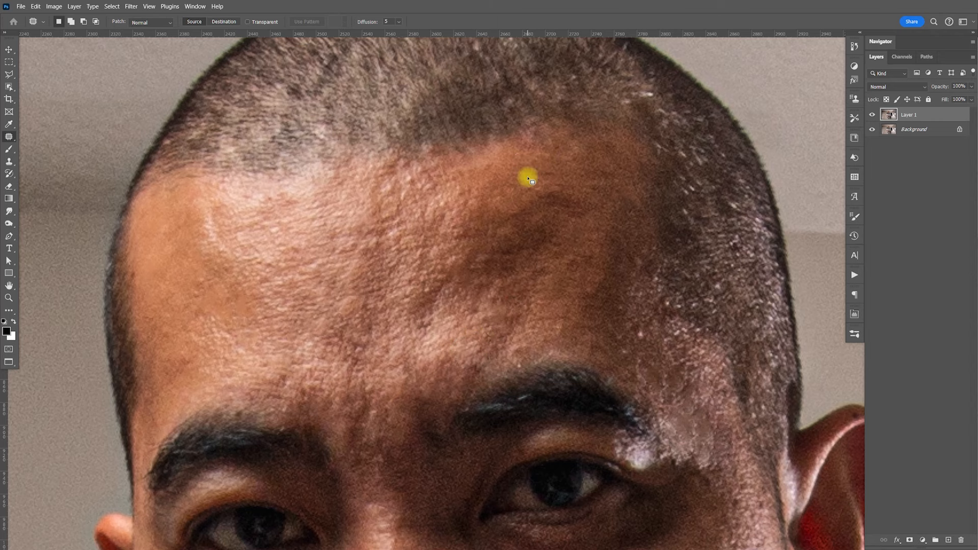
- Remove the mole below the tattoo on the subject's forearm with the Patch tool, and clear the selection
key(ctrl+minus)
key(ctrl+minus)
key(ctrl+minus)
key(ctrl+minus)
key(ctrl+minus)
scroll(527, 178, up, 2)
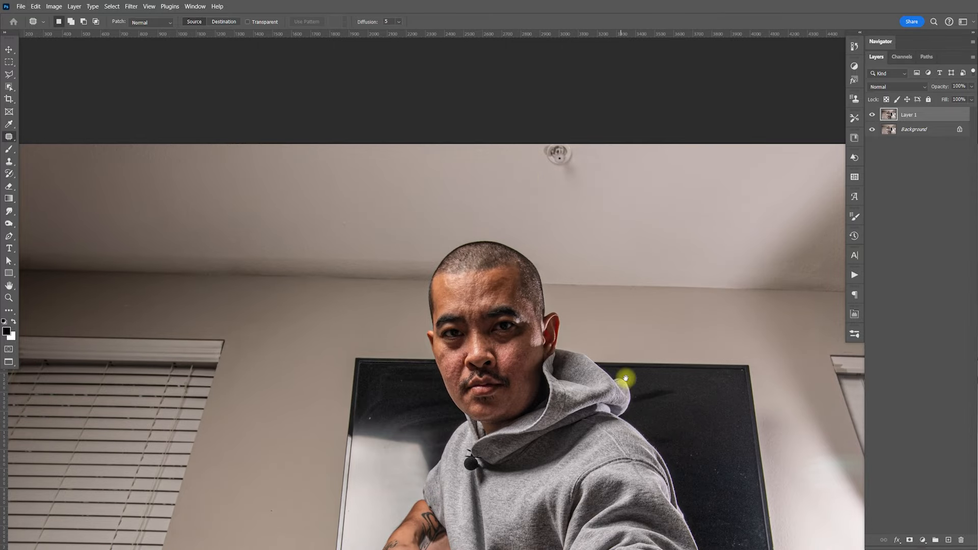
drag(625, 379, 624, 330)
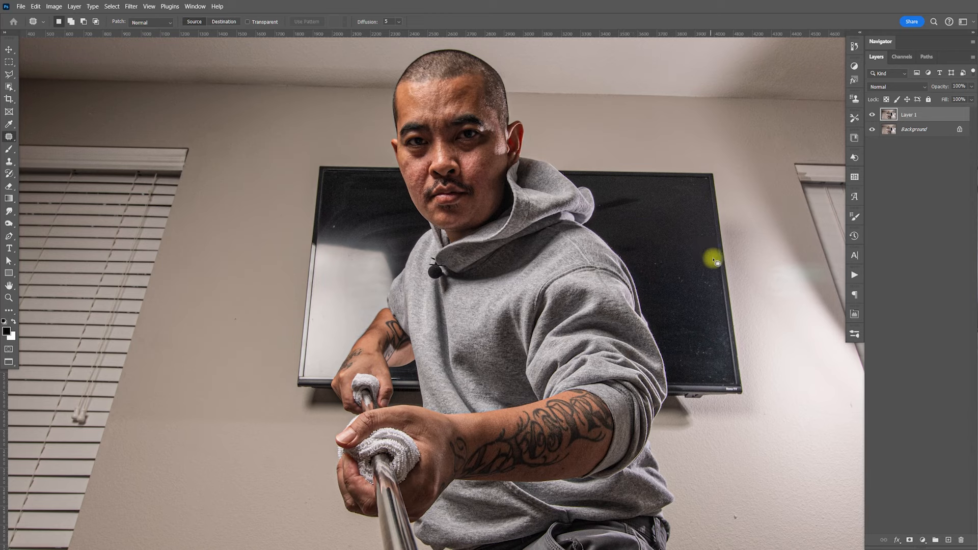
key(z)
click(566, 472)
click(599, 478)
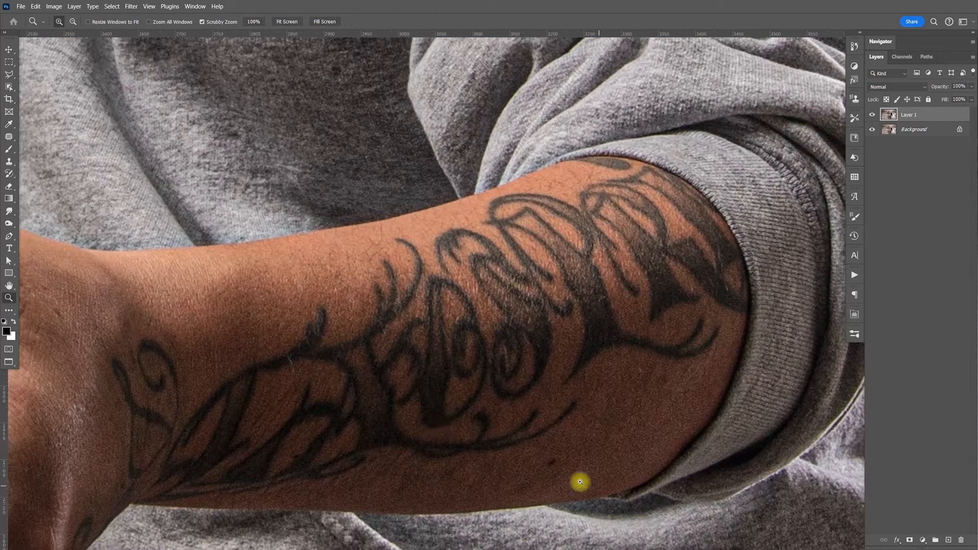
click(8, 137)
drag(543, 467, 552, 456)
key(ctrl+d)
- Patch the remaining dark areas along the outer edge of the subject's right cheek with cleaner skin
key(ctrl+minus)
key(v)
key(ctrl+0)
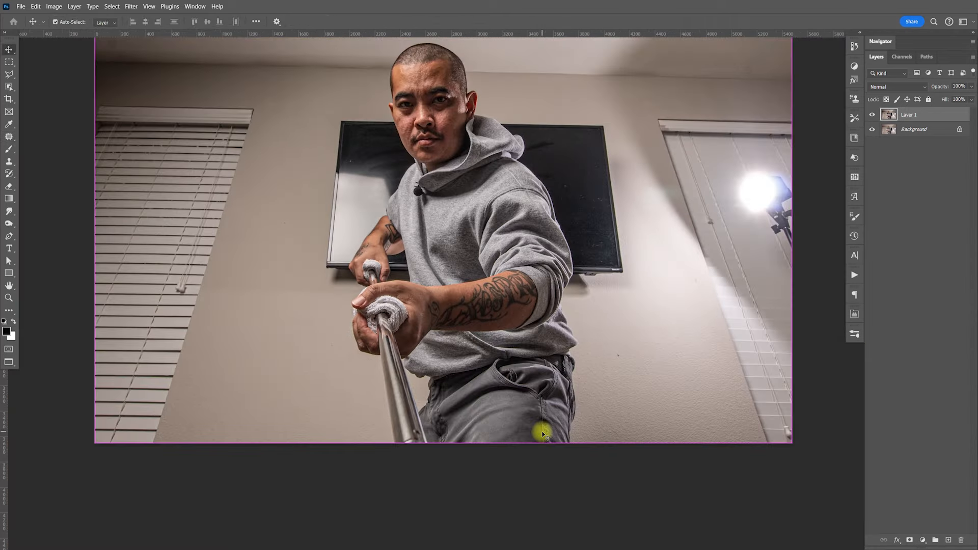
key(ctrl+plus)
scroll(572, 294, up, 3)
drag(573, 295, 575, 324)
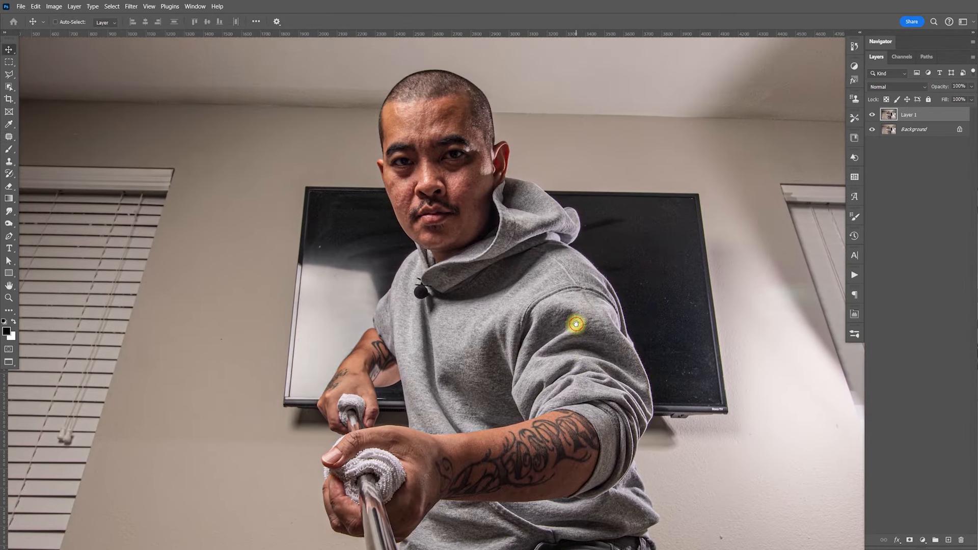
key(z)
drag(393, 192, 445, 216)
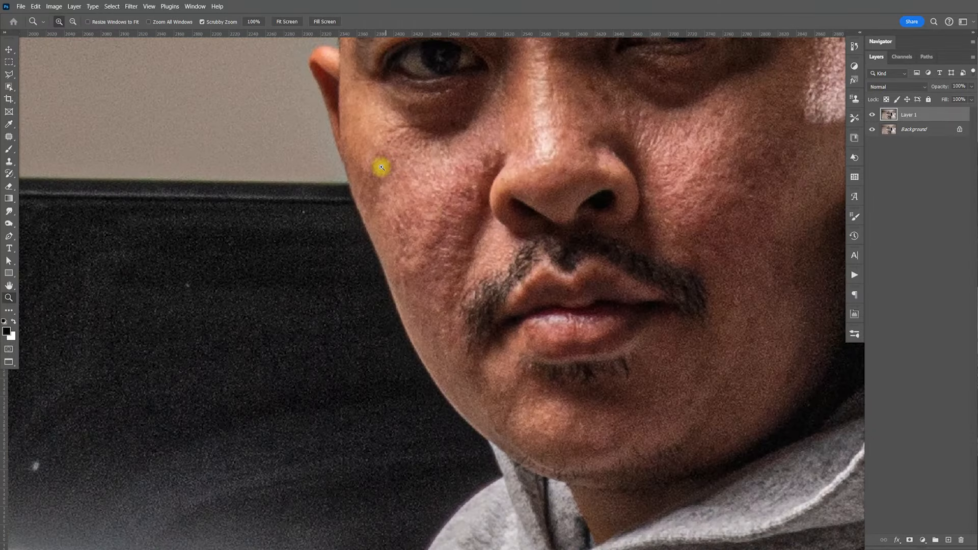
click(9, 136)
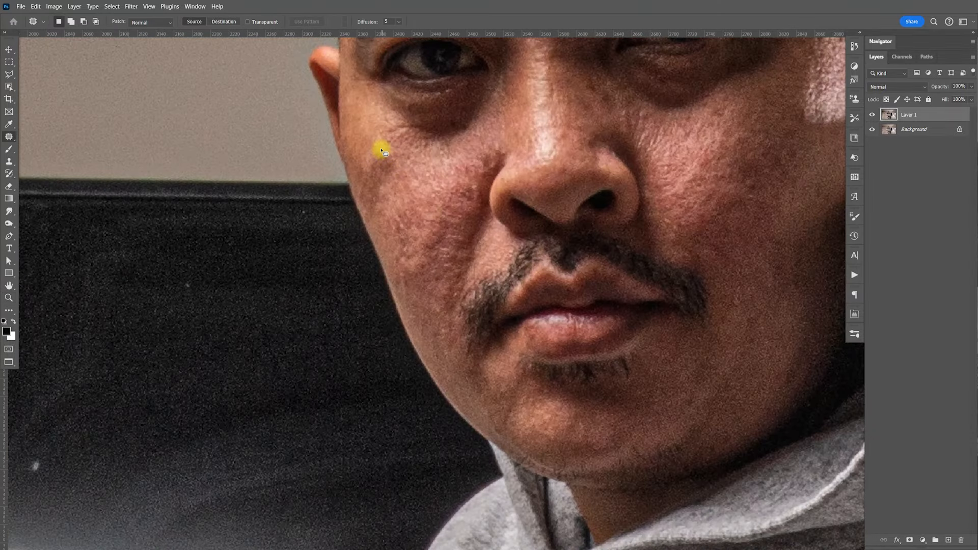
mouse_move(367, 156)
mouse_down()
mouse_move(363, 205)
mouse_move(377, 217)
mouse_move(399, 185)
mouse_move(396, 152)
mouse_move(391, 170)
mouse_move(413, 180)
mouse_move(382, 190)
mouse_move(382, 216)
mouse_move(385, 185)
mouse_move(396, 181)
mouse_move(397, 233)
mouse_move(405, 188)
mouse_up()
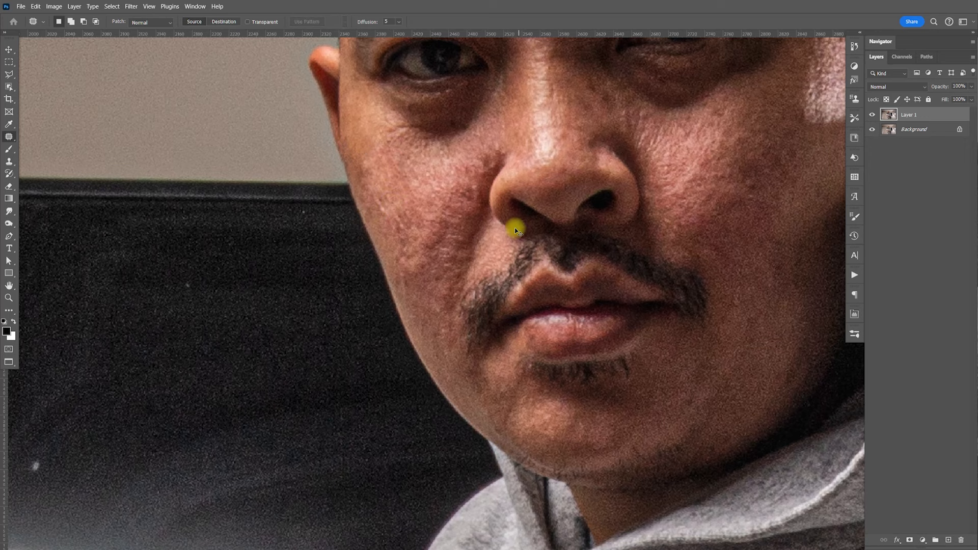
- Review the retouched skin across the whole portrait with the image zoomed out
key(ctrl+minus)
key(ctrl+minus)
key(v)
key(ctrl+minus)
key(ctrl+minus)
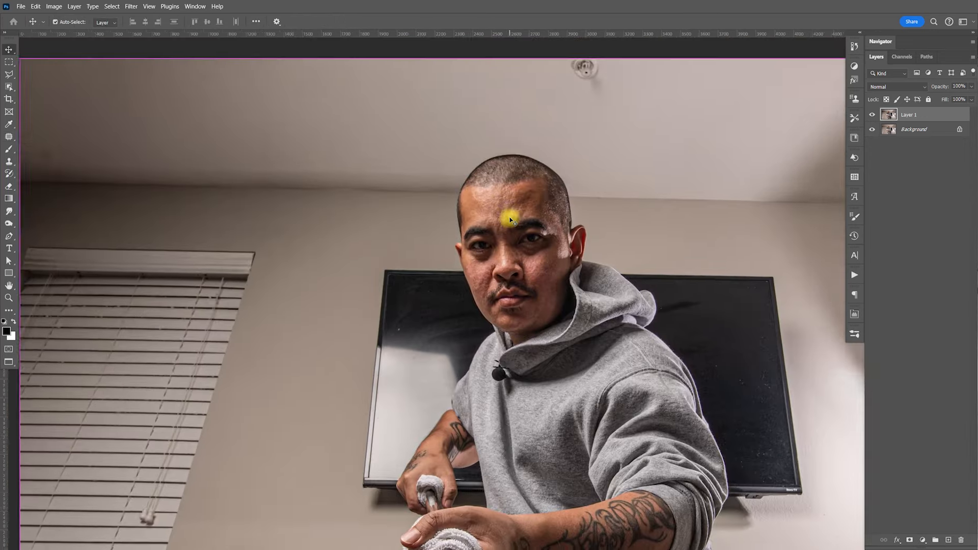
key(ctrl+minus)
drag(589, 384, 567, 379)
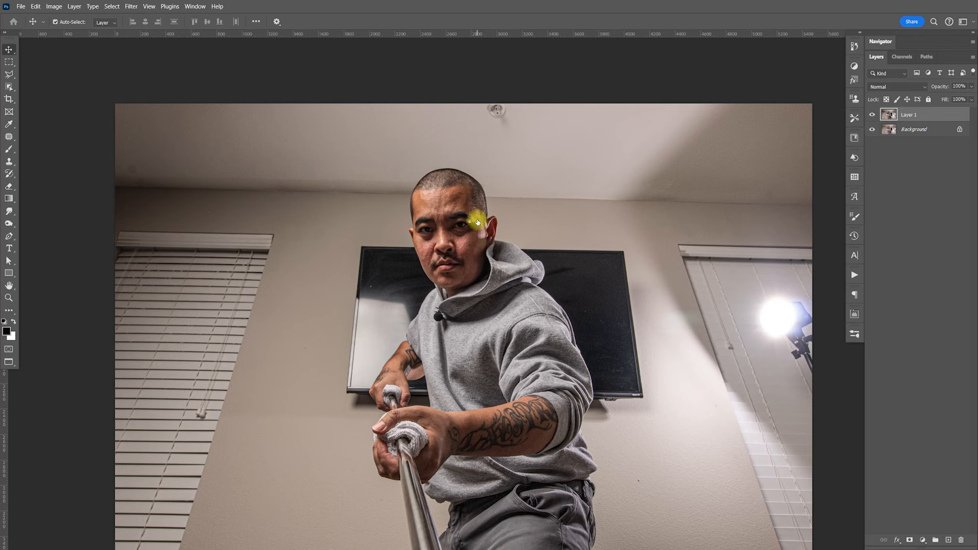
- Start a new 1920 x 1080 pixel document at 72 pixels/inch with a white background, and return to the portrait
key(ctrl+n)
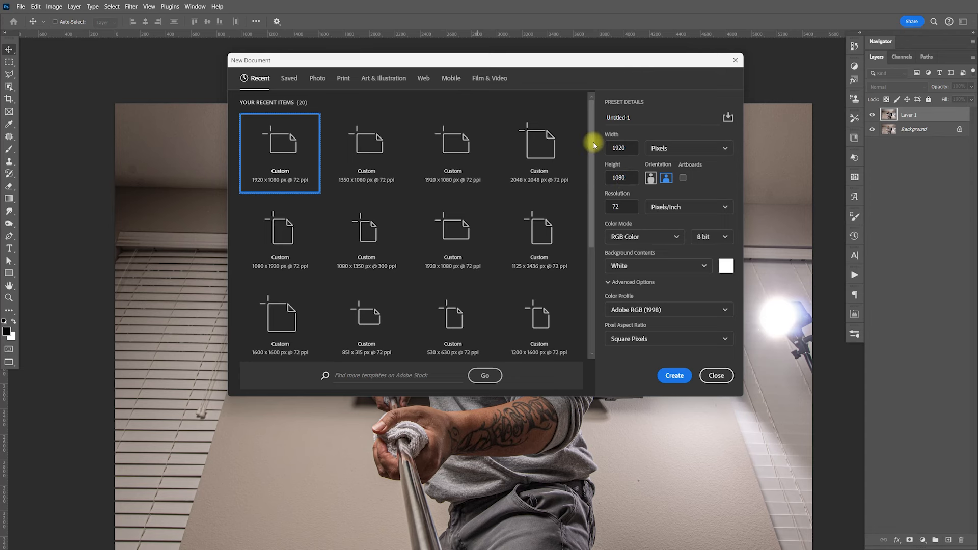
click(675, 376)
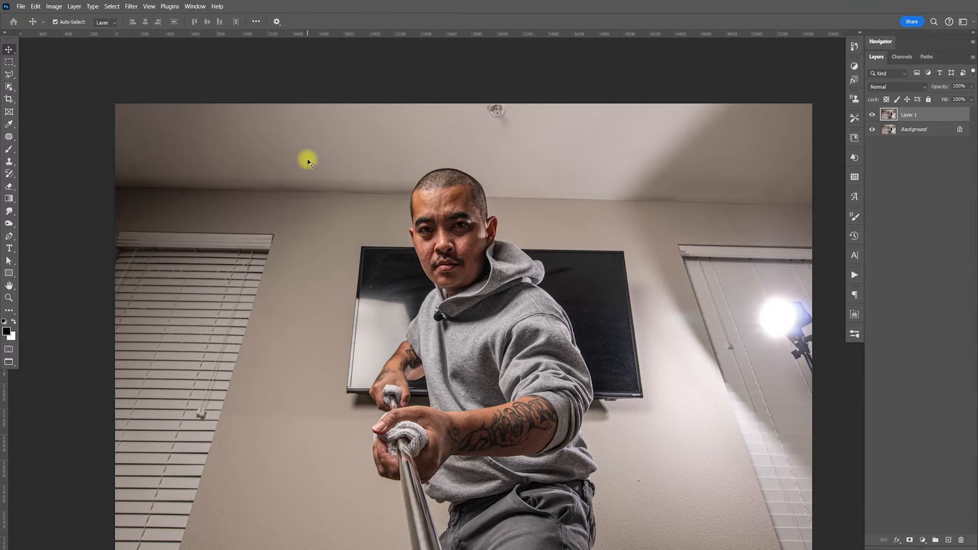
- Examine the hoodie, the trousers and the edges of the metal pole near the photo's lower border up close
drag(550, 349, 546, 296)
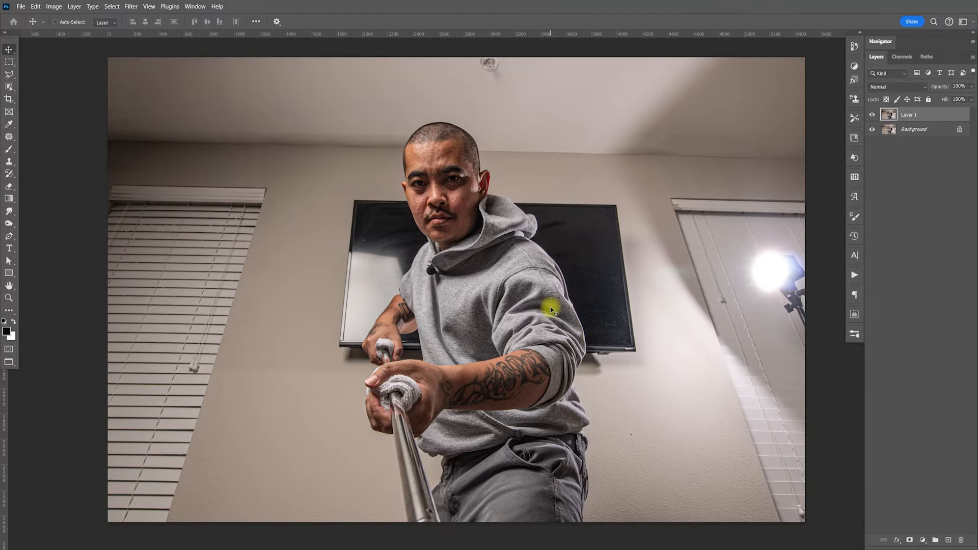
scroll(550, 307, up, 10)
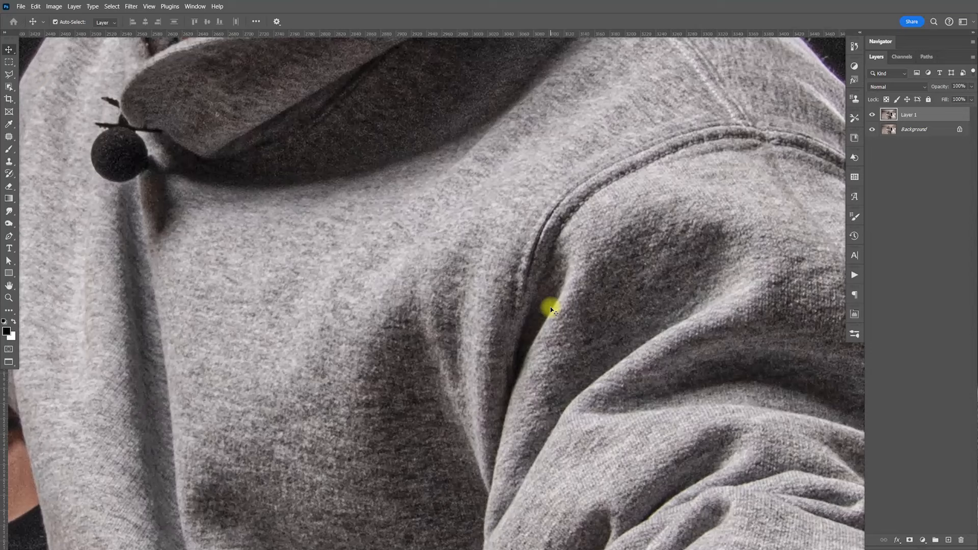
drag(540, 372, 600, 179)
drag(547, 382, 606, 173)
scroll(553, 391, down, 10)
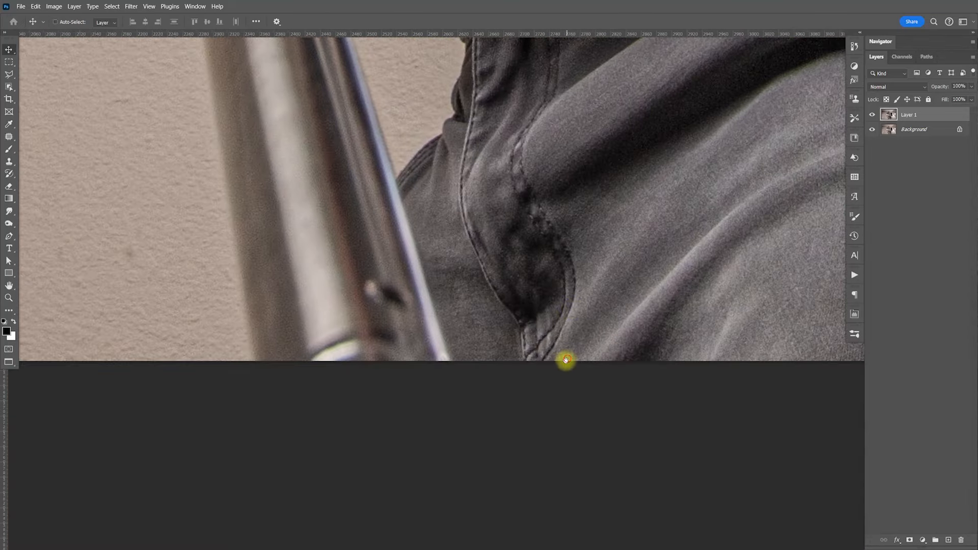
scroll(540, 395, up, 3)
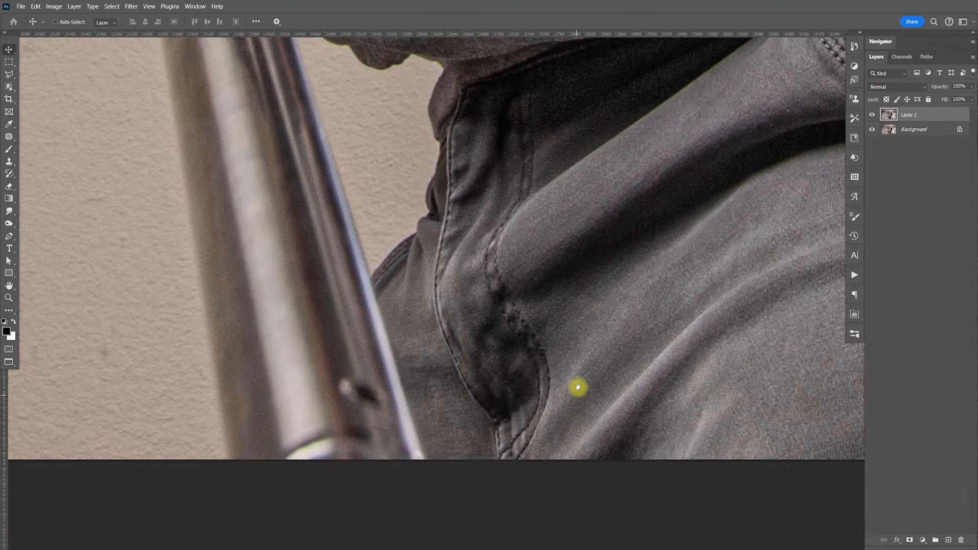
drag(576, 395, 591, 373)
drag(465, 328, 539, 310)
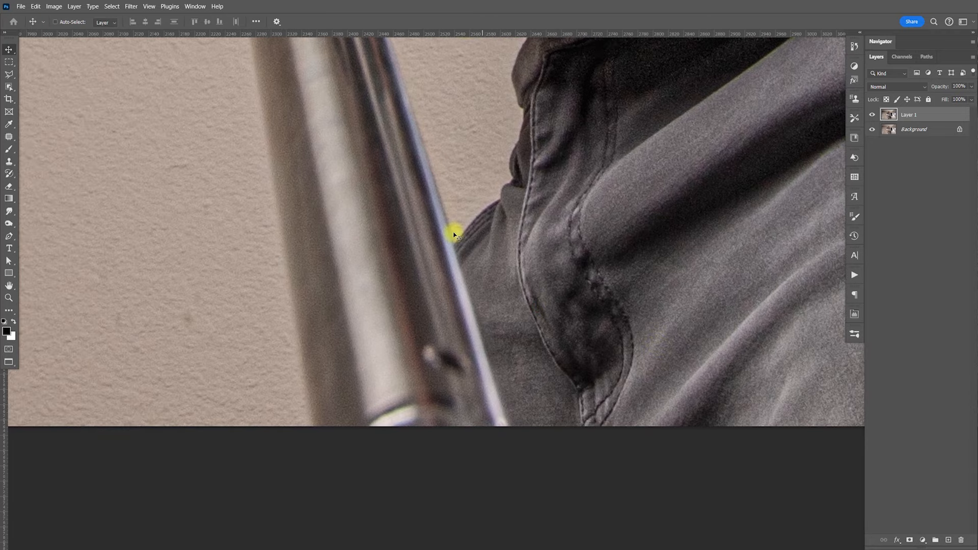
key(ctrl+minus)
key(ctrl+minus)
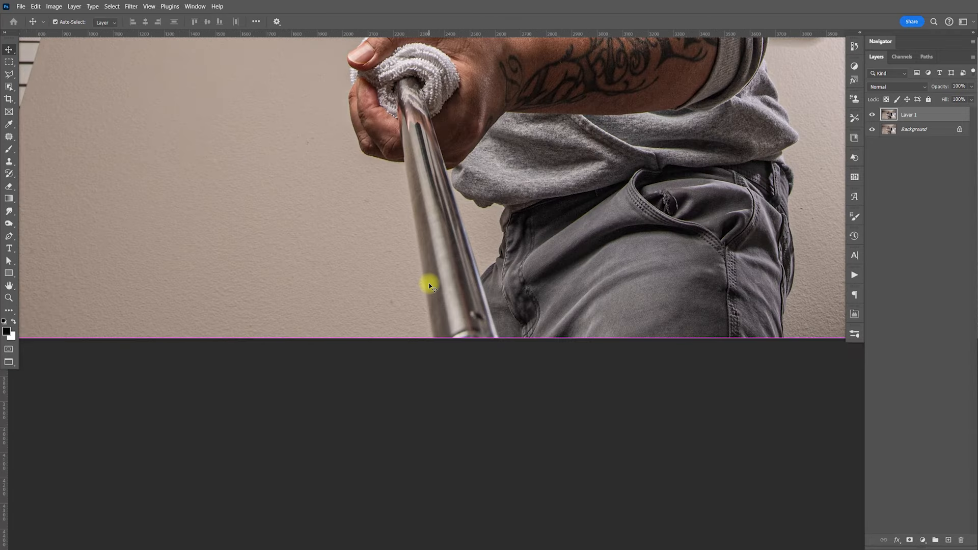
key(ctrl+plus)
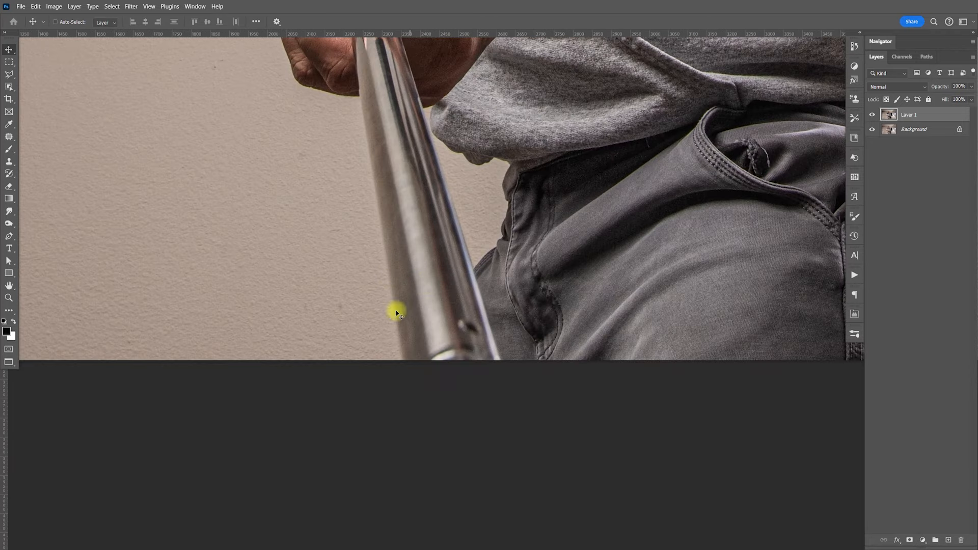
- Select the lower end of the metal pole with a freehand lasso selection feathered by 10 px
drag(507, 299, 457, 322)
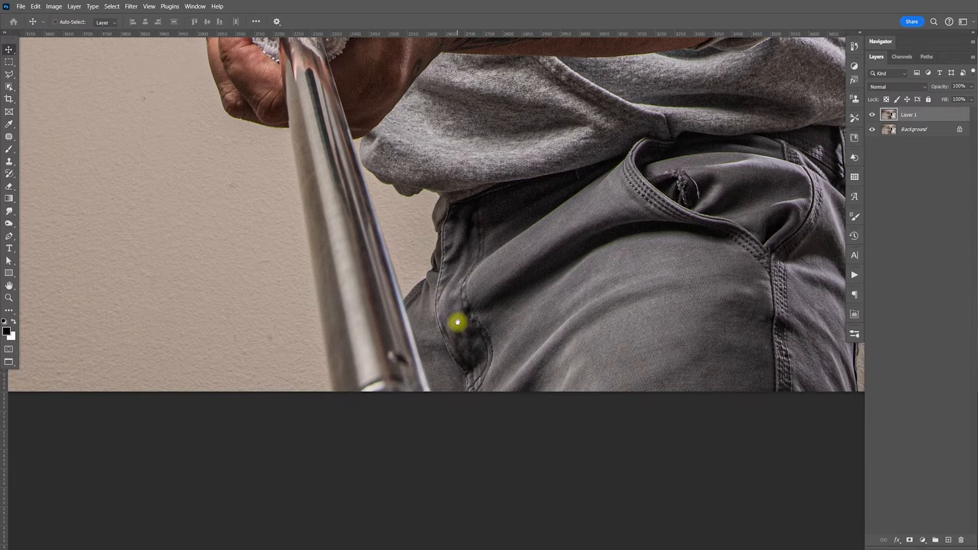
drag(9, 76, 33, 72)
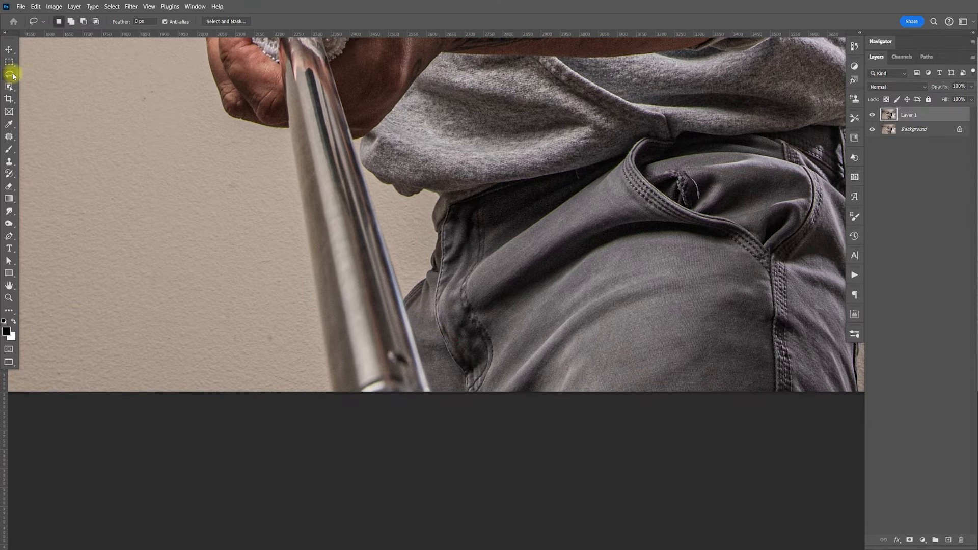
click(143, 22)
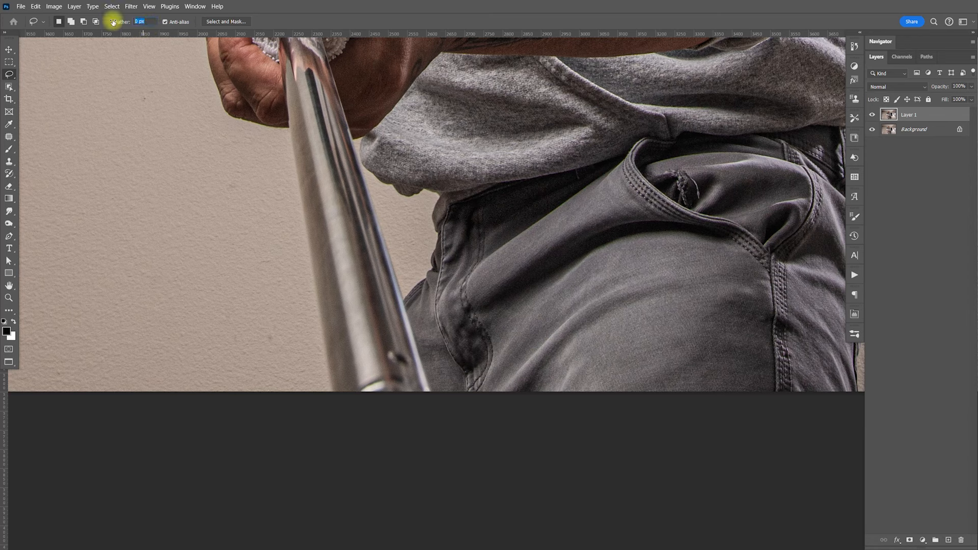
mouse_move(295, 332)
mouse_down()
mouse_move(332, 287)
mouse_move(371, 263)
mouse_move(400, 262)
mouse_move(440, 379)
mouse_move(436, 409)
mouse_move(352, 418)
mouse_move(293, 377)
mouse_up()
drag(293, 336, 294, 332)
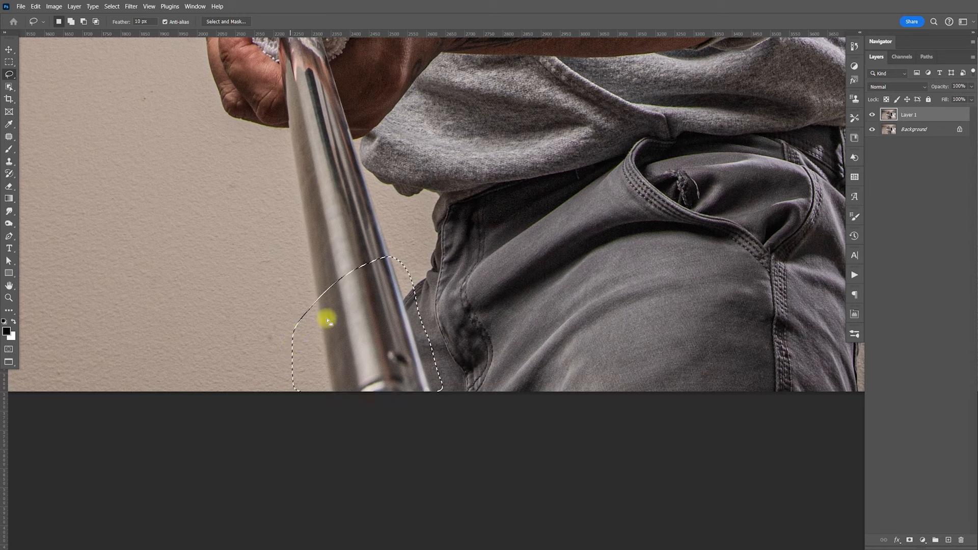
- Try replacing the selected pole end with Generative Fill without a prompt, compare the variations and delete the generated layer
click(35, 6)
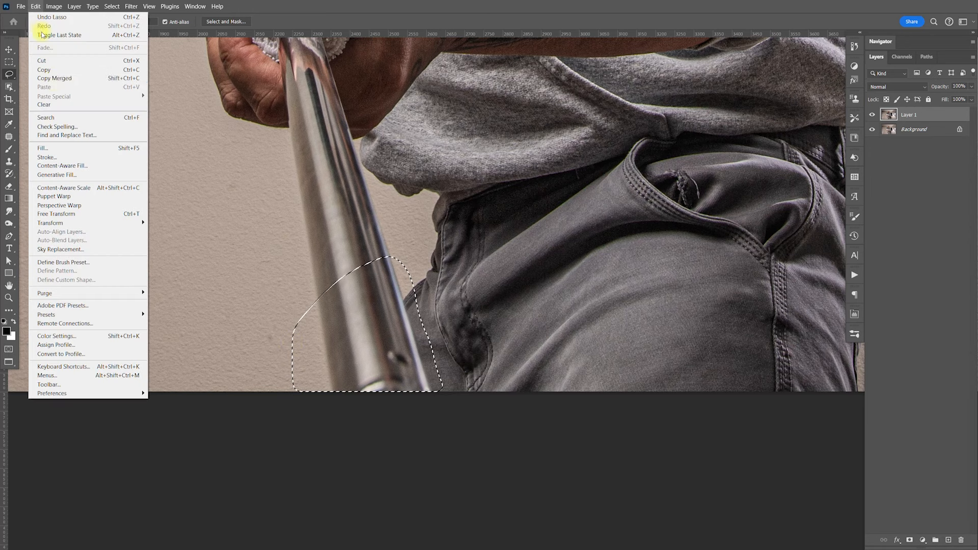
click(89, 174)
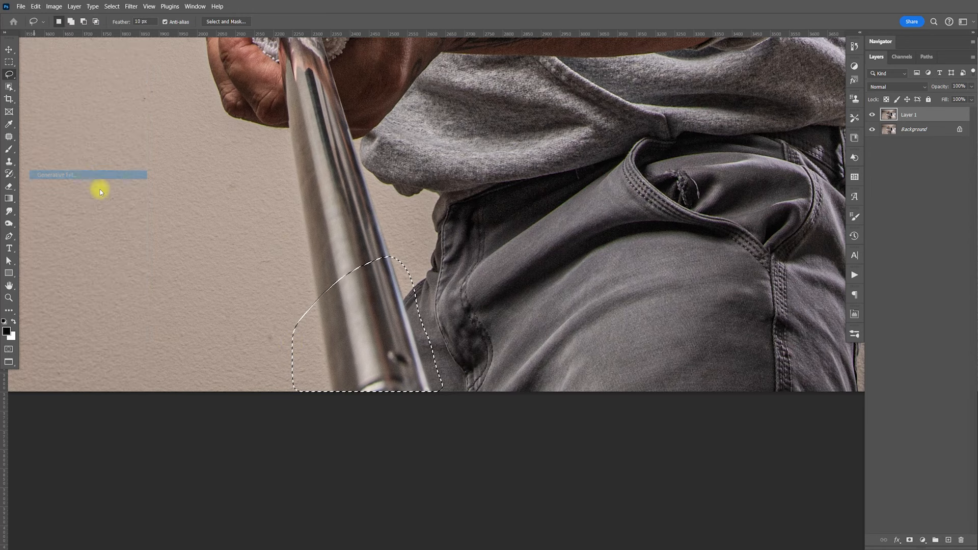
click(517, 212)
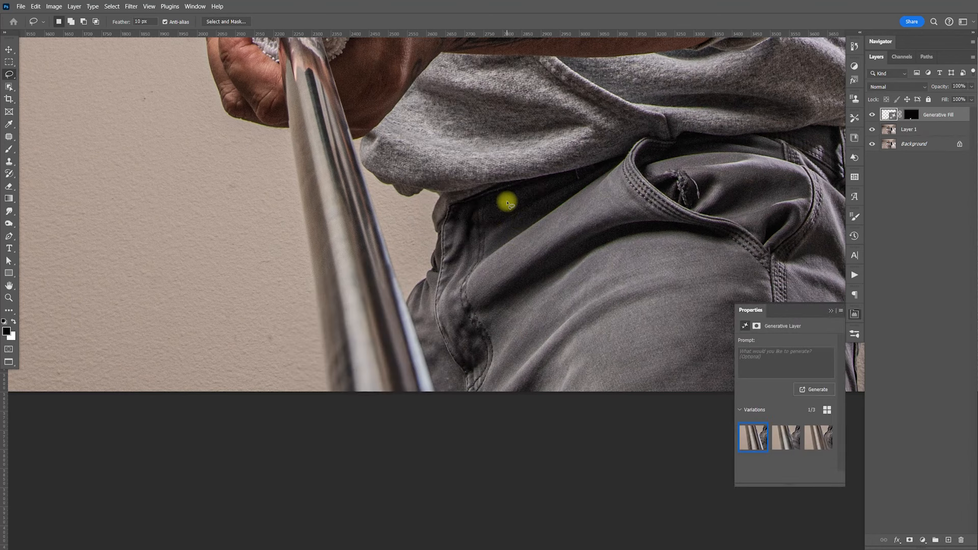
click(784, 437)
click(817, 436)
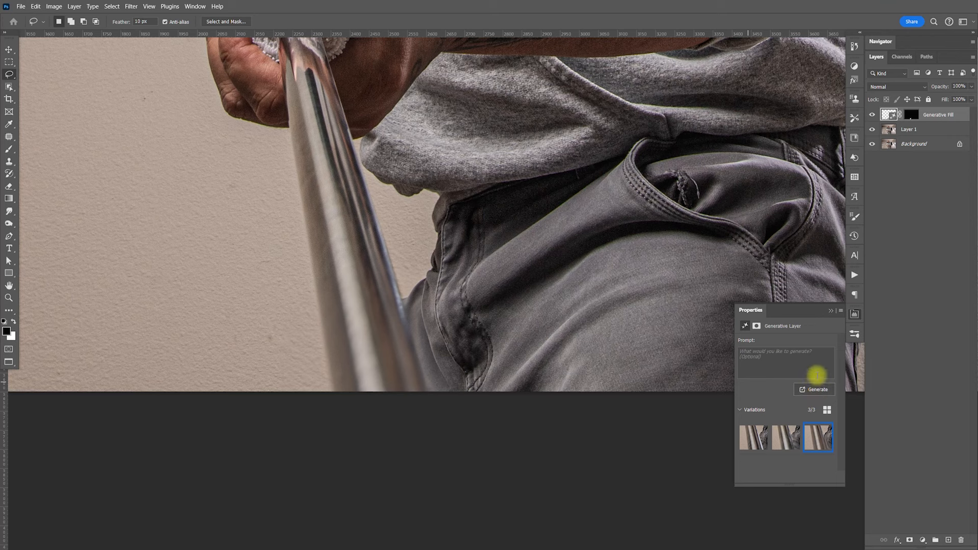
click(854, 314)
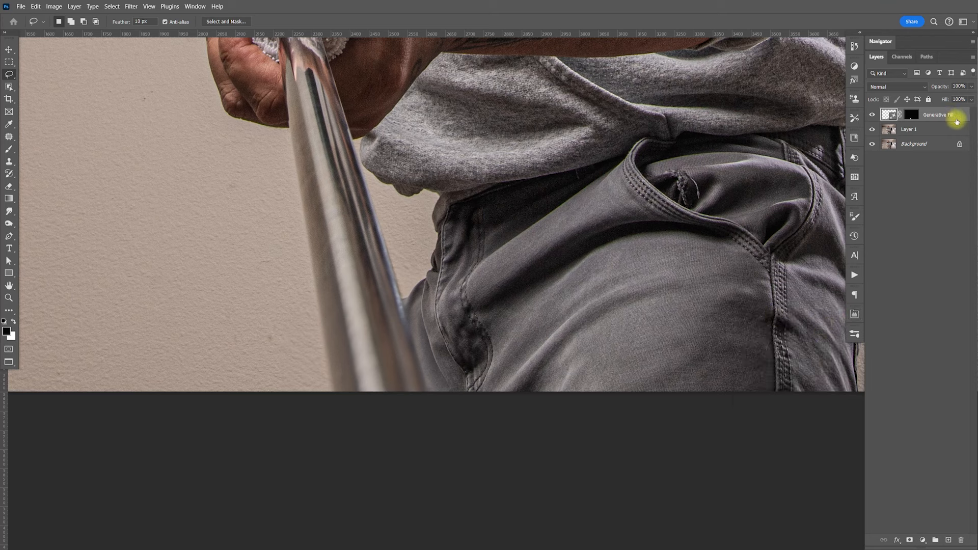
key(Delete)
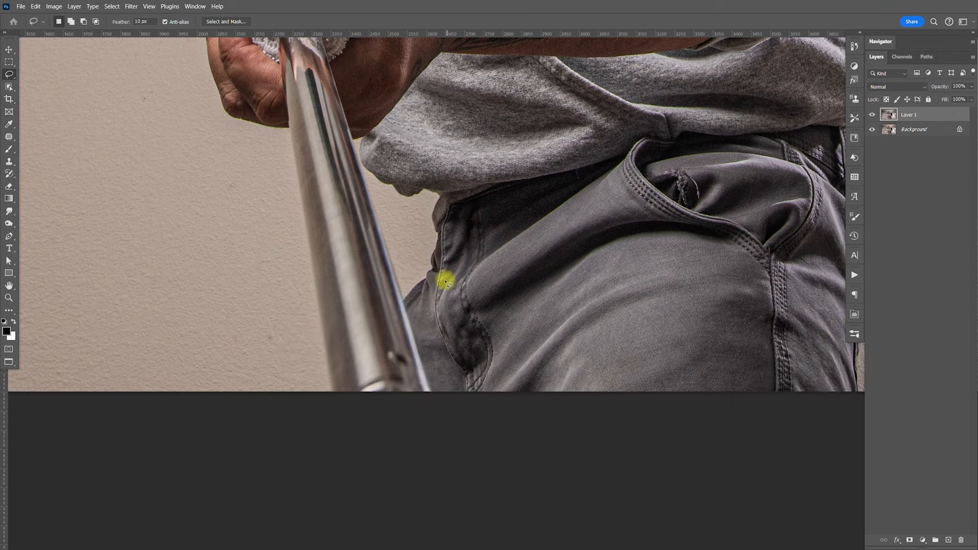
- Start a Pen tool path just below the photo and run it up the pole's edge to where the trousers meet the wall
scroll(395, 282, up, 5)
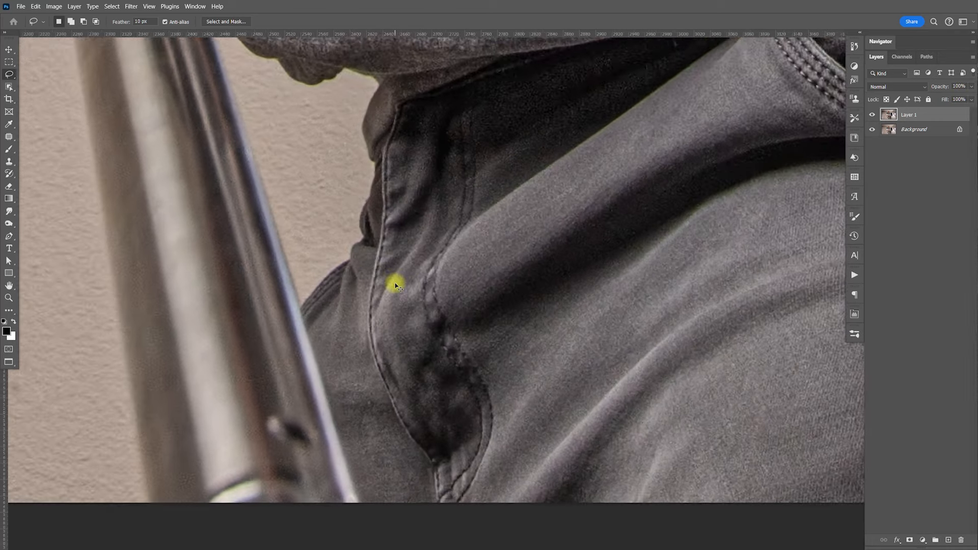
drag(408, 370, 502, 251)
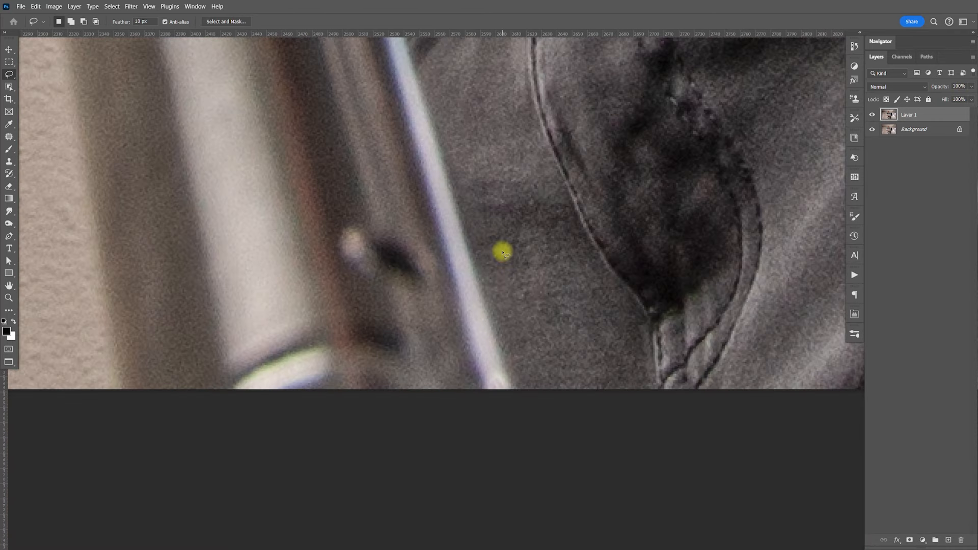
key(p)
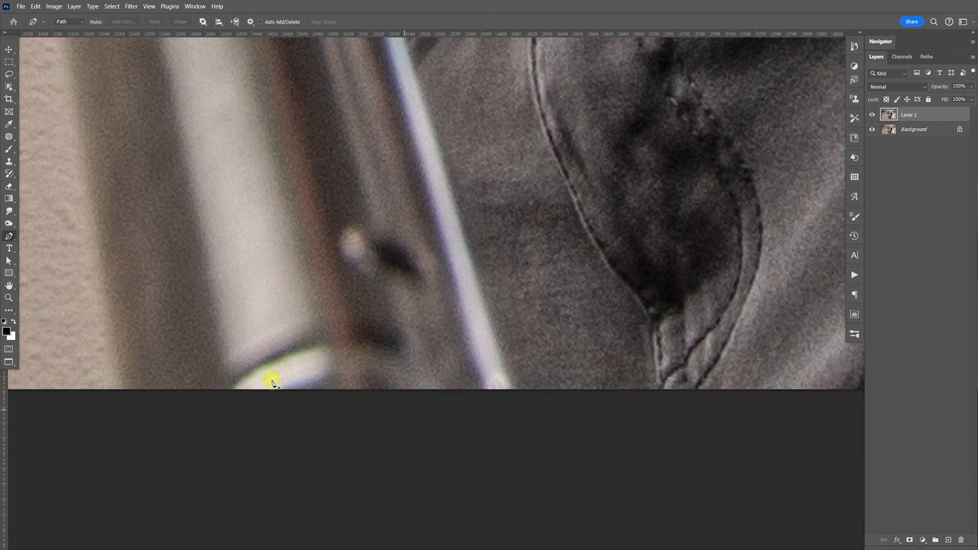
right_click(10, 239)
click(33, 234)
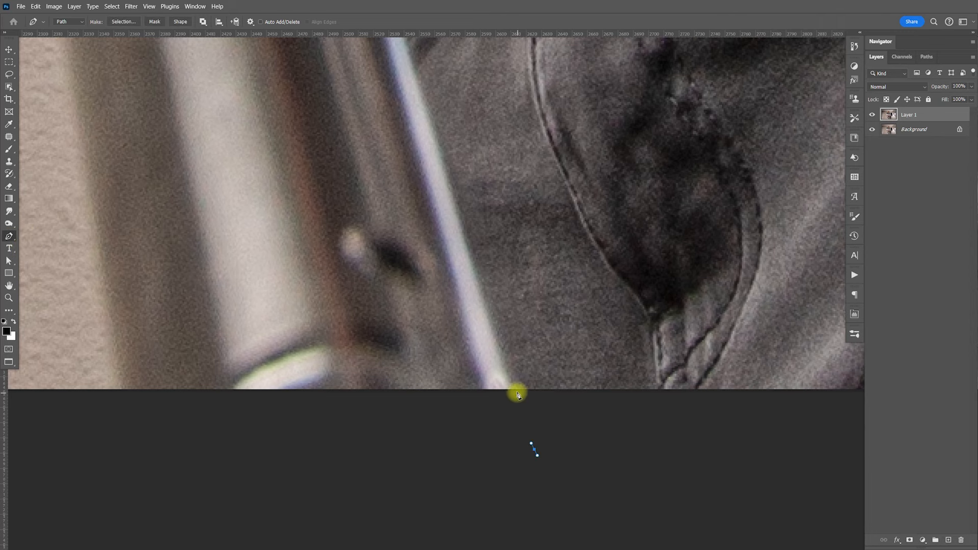
scroll(529, 357, up, 5)
click(412, 256)
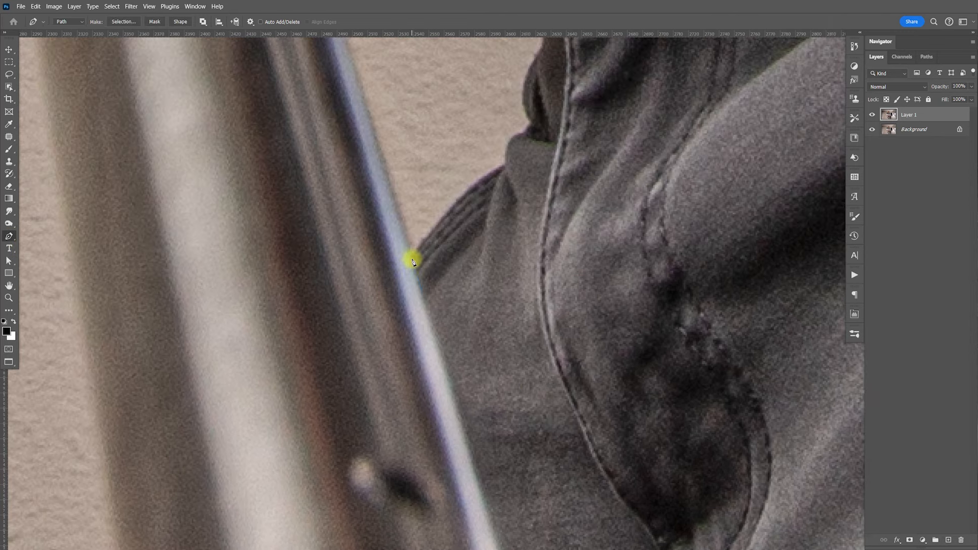
key(ctrl+plus)
key(ctrl+plus)
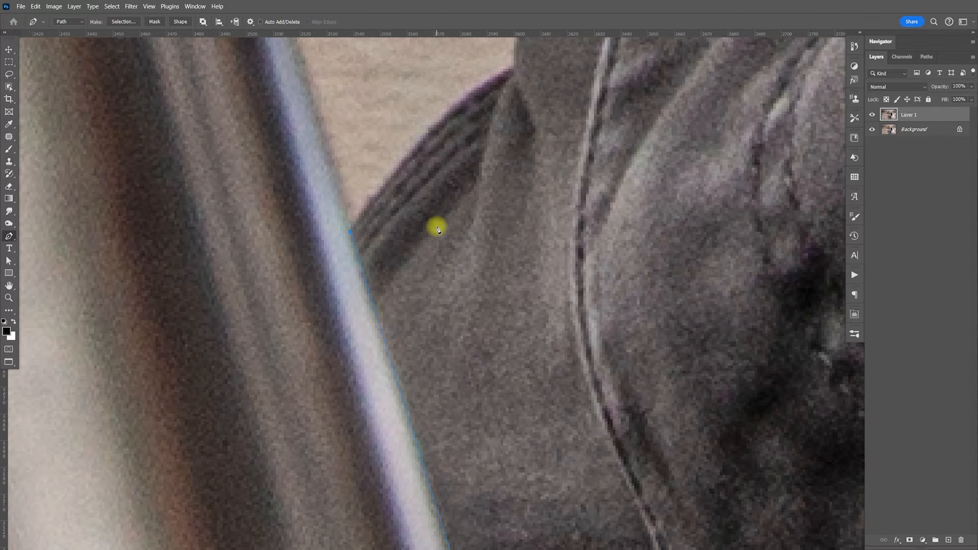
- Continue the path around the curved outer edge of the trousers' leg and up its adjoining fabric folds
click(421, 148)
drag(527, 67, 541, 61)
alt+click(513, 70)
drag(595, 184, 589, 290)
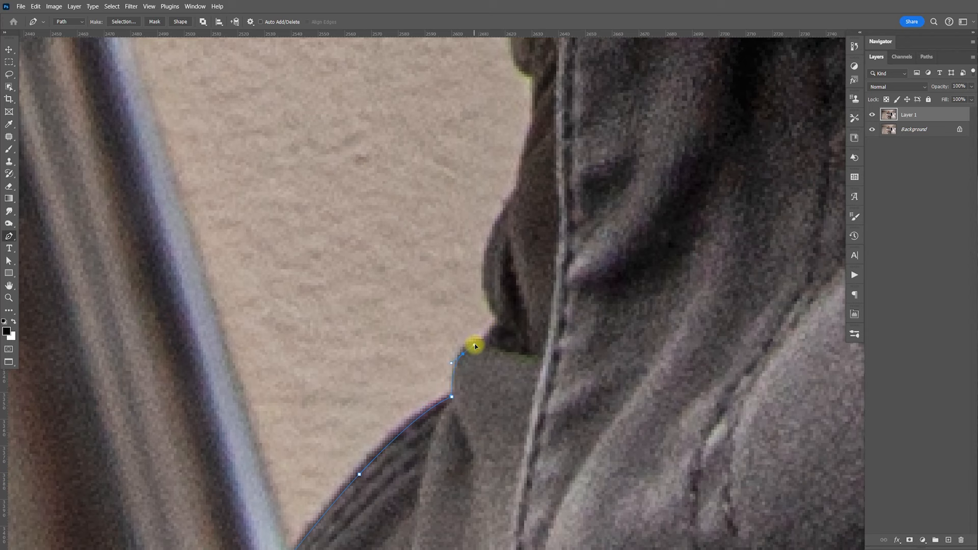
click(498, 324)
click(494, 236)
- Trace the path up the trousers' waist edge and around the corner beneath the hoodie's hem
drag(520, 179, 496, 333)
click(502, 290)
click(502, 255)
drag(479, 200, 477, 202)
click(473, 188)
drag(461, 148, 413, 262)
drag(413, 204, 427, 175)
drag(425, 115, 318, 248)
- Trace the path around the hanging dark fold at the bottom of the hoodie
click(348, 229)
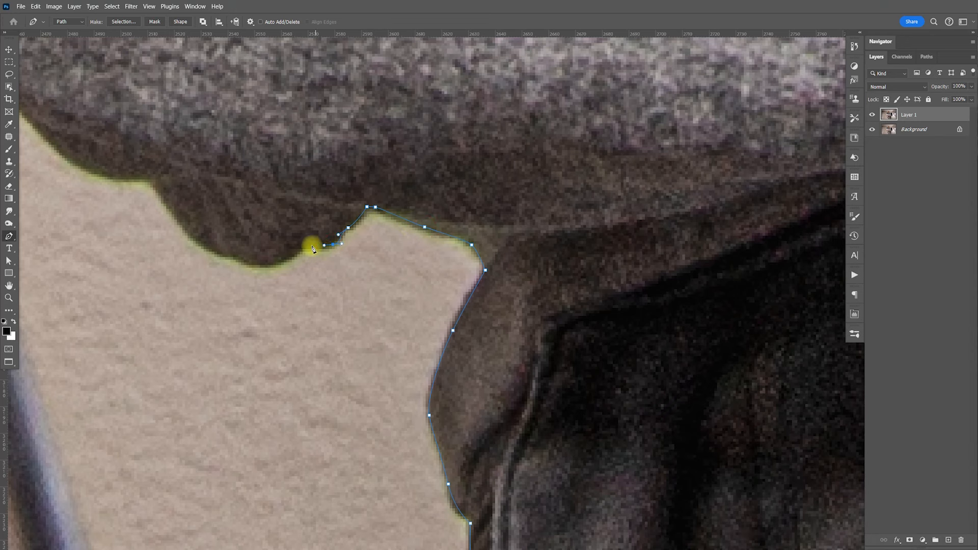
click(304, 246)
scroll(419, 240, left, 3)
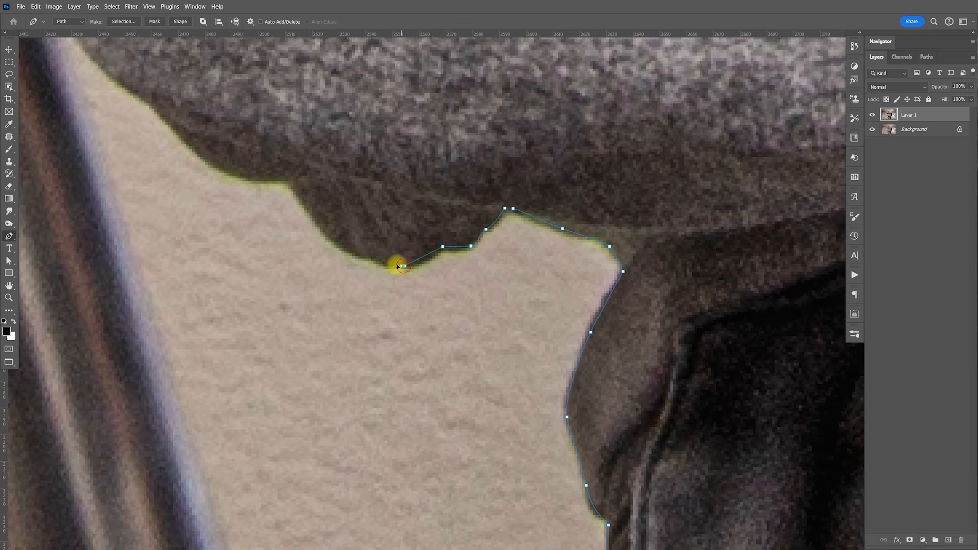
click(374, 256)
click(318, 222)
click(298, 193)
click(294, 182)
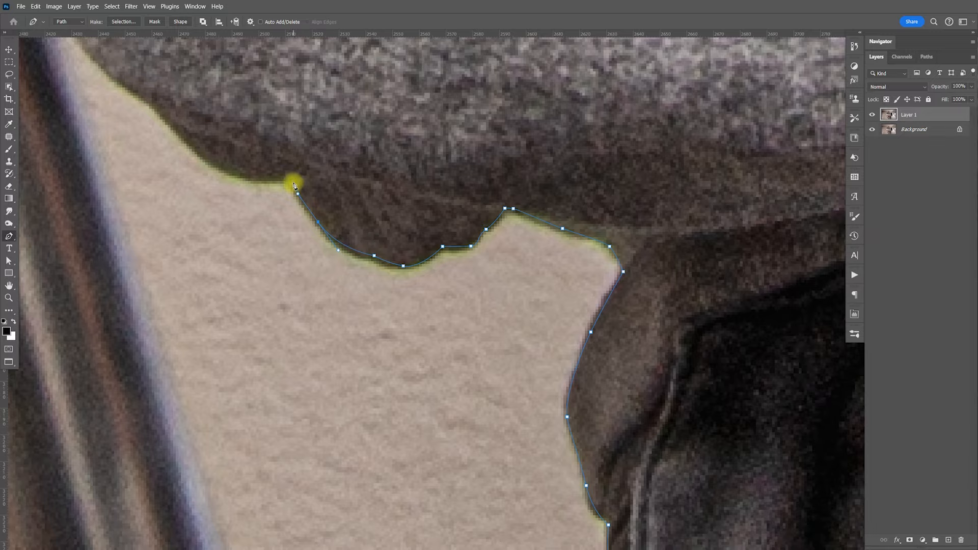
- Continue the path along the hoodie's lower outer edge up to the hand beside the pole
drag(289, 165, 329, 227)
drag(305, 298, 284, 282)
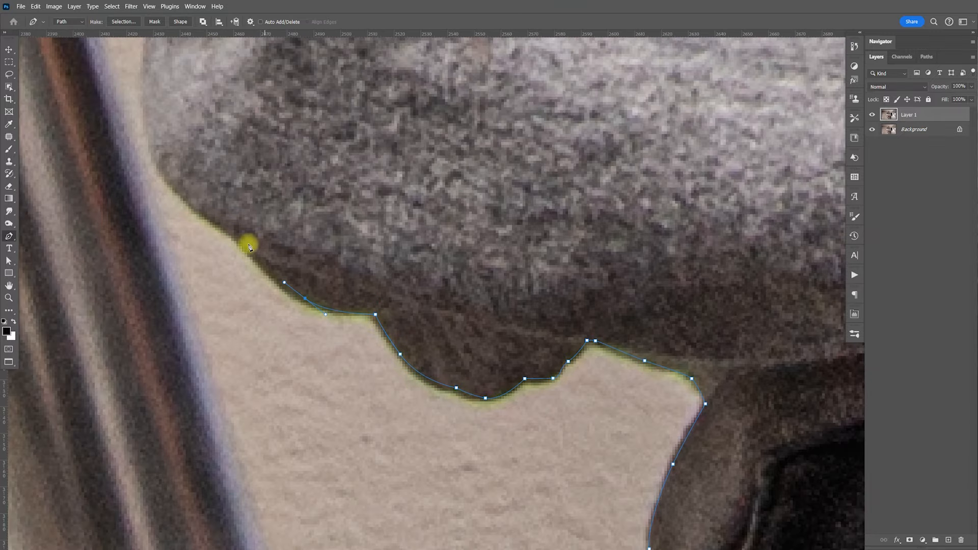
drag(235, 238, 215, 222)
scroll(221, 219, up, 3)
scroll(222, 219, left, 1)
drag(213, 276, 208, 213)
drag(218, 171, 604, 250)
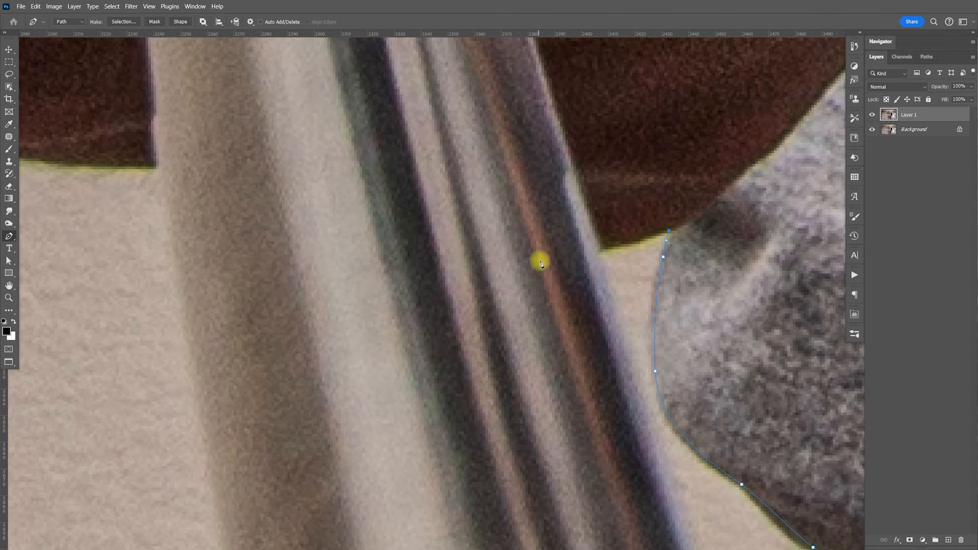
- Carry the path across the metal pole and along the underside of the hand gripping it
drag(387, 236, 465, 196)
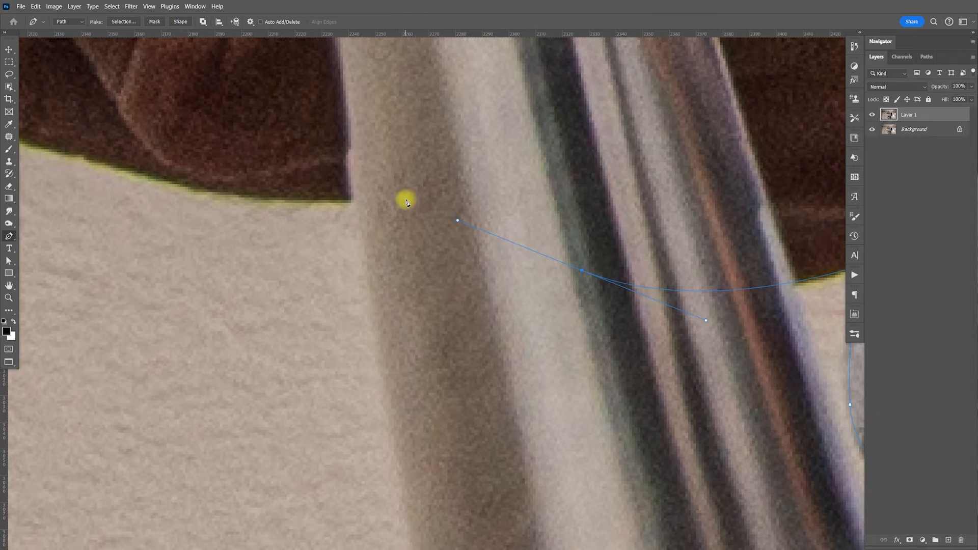
drag(388, 218, 577, 311)
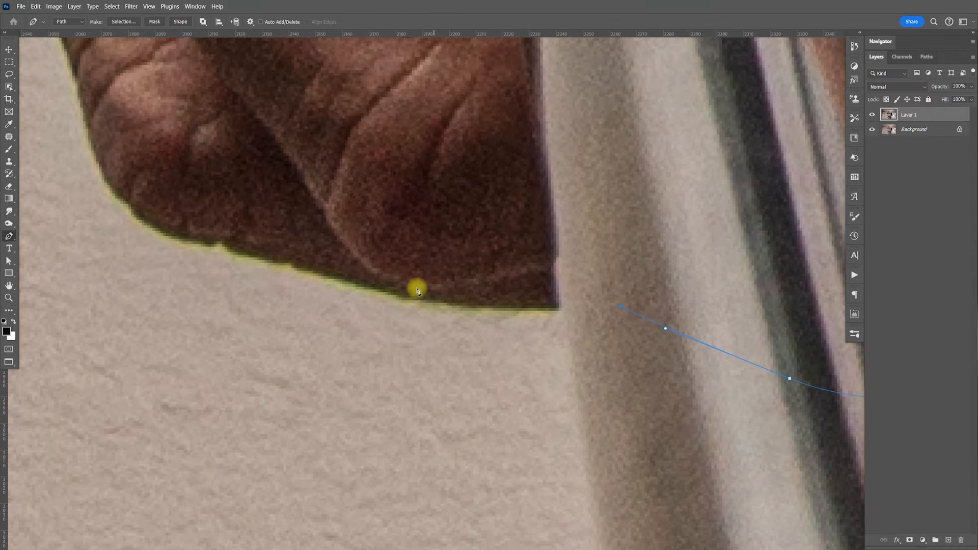
drag(422, 299, 384, 289)
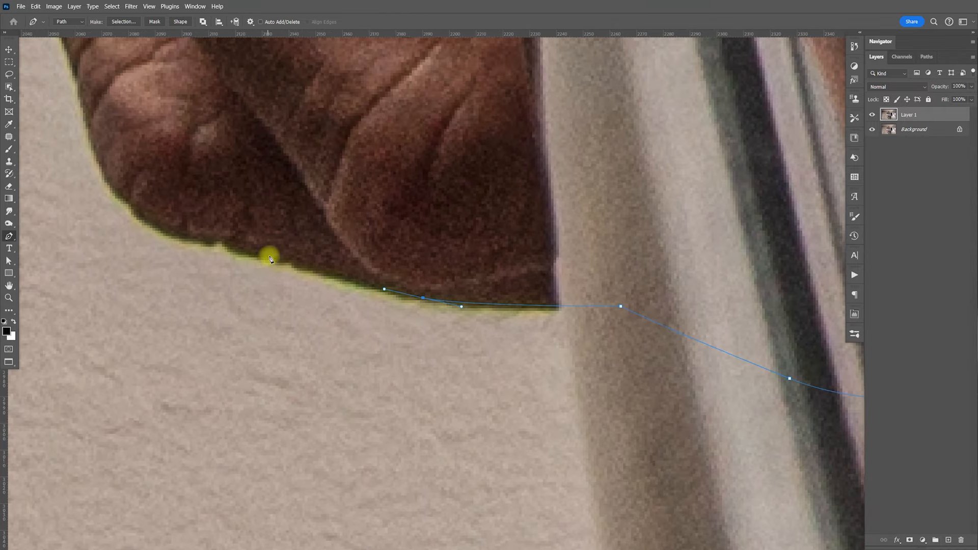
drag(234, 230, 418, 307)
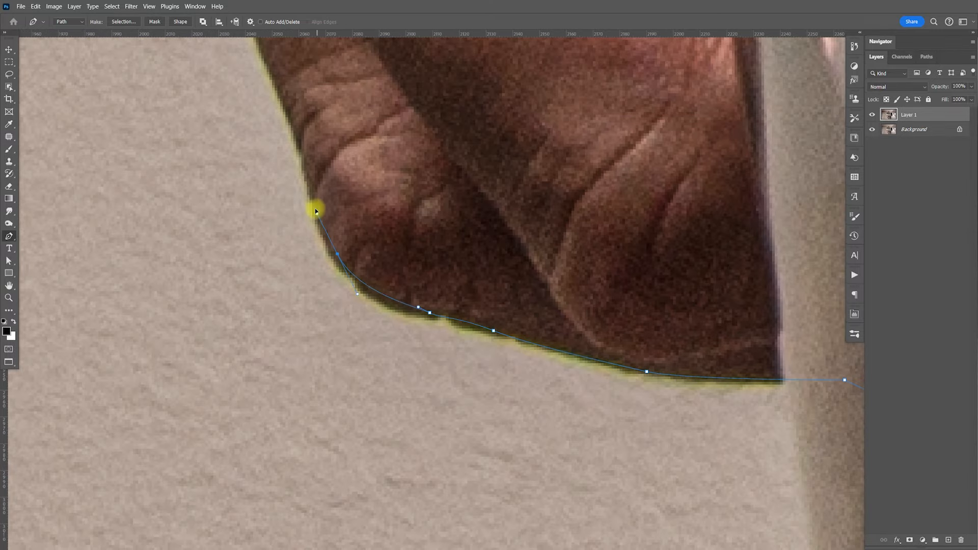
- Trace the path up the outer edge of the gripping hand's lowest finger
drag(306, 53, 341, 229)
drag(329, 304, 313, 262)
drag(269, 141, 282, 204)
drag(388, 372, 327, 201)
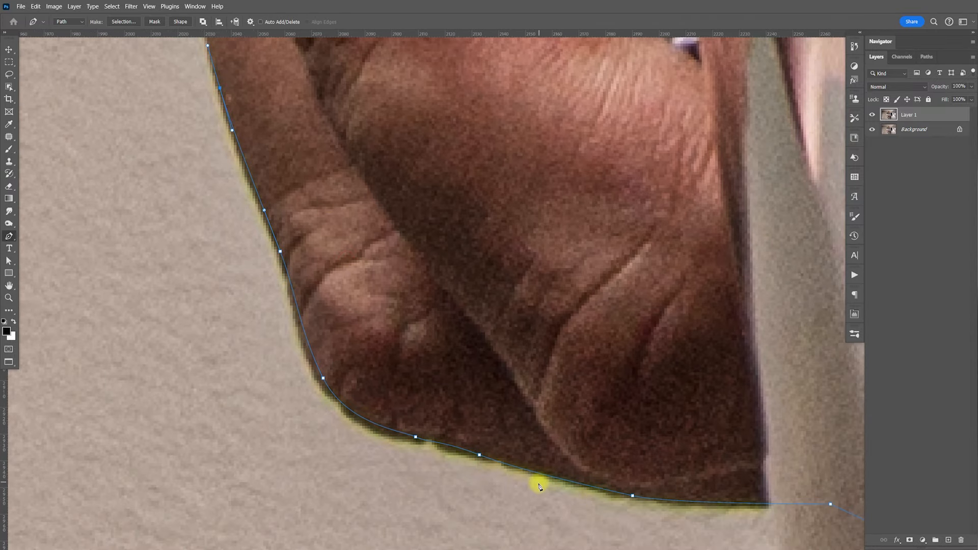
drag(339, 234, 365, 317)
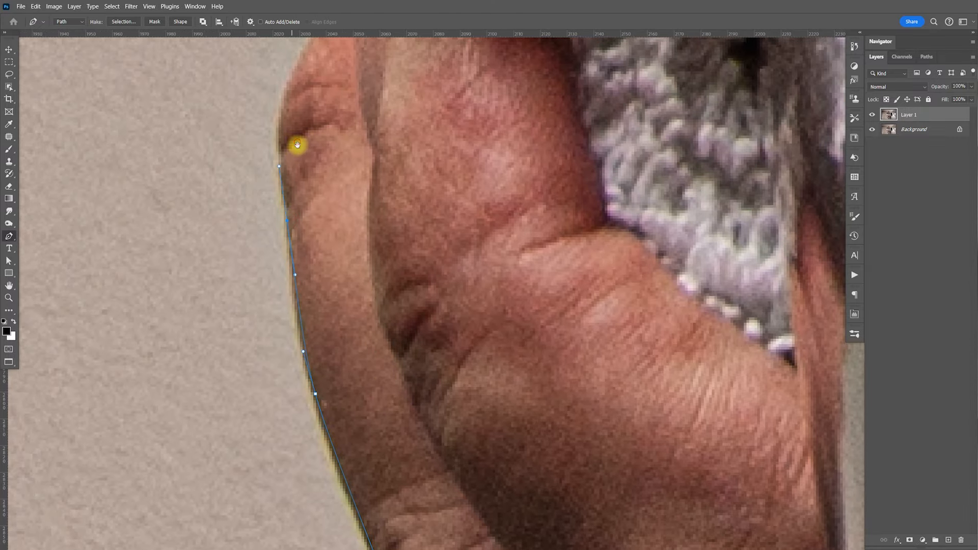
- Continue the path over the finger's upper bend and across the towel gap to the underside of the thumb
drag(291, 141, 309, 202)
scroll(338, 267, up, 5)
click(363, 296)
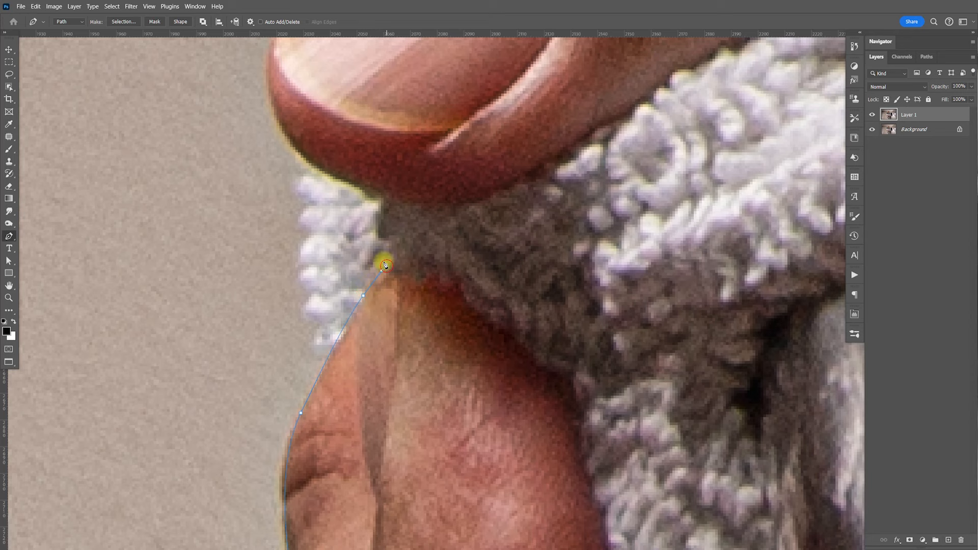
click(380, 196)
drag(378, 205, 385, 227)
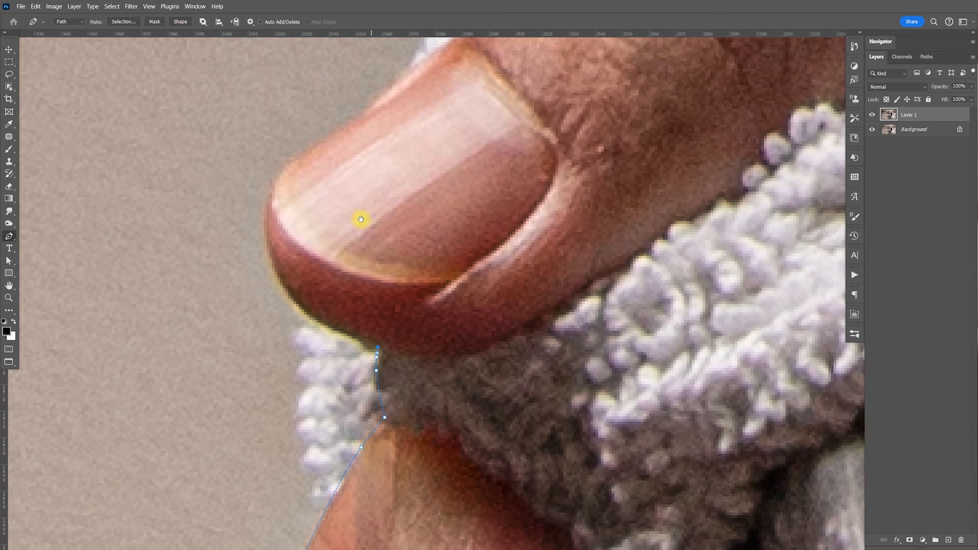
- Trace the path around the thumb's tip and along its upper edge to the other hand, leaving the white towel outside
drag(300, 154, 325, 139)
drag(410, 125, 391, 249)
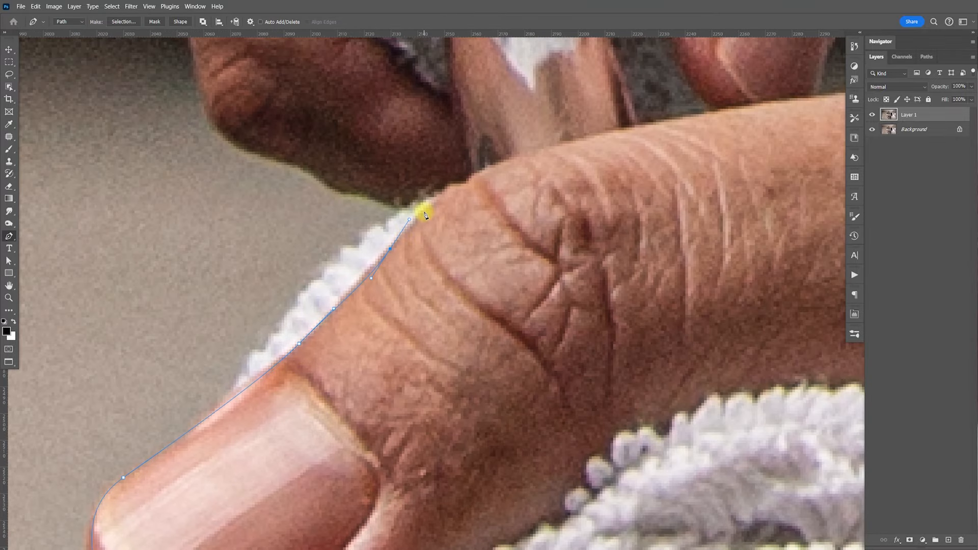
drag(370, 125, 424, 240)
drag(415, 267, 423, 304)
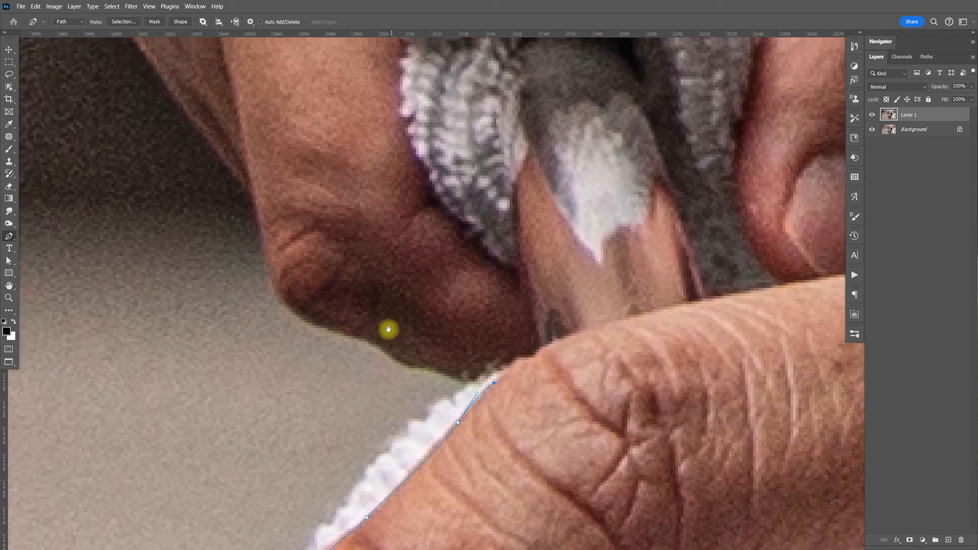
- Trace the path along the underside of the other hand's bent finger and up its outer side to the knuckle
drag(383, 347, 321, 328)
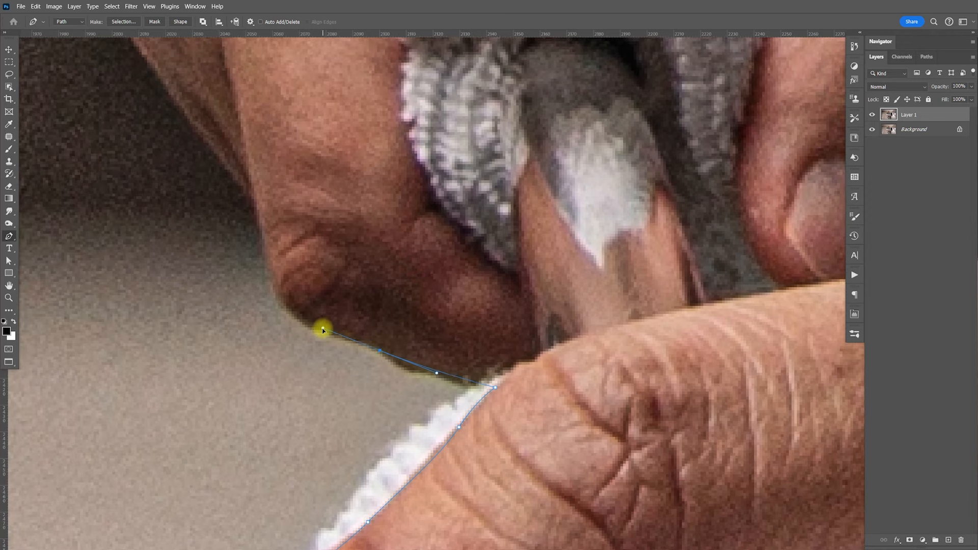
drag(272, 276, 312, 291)
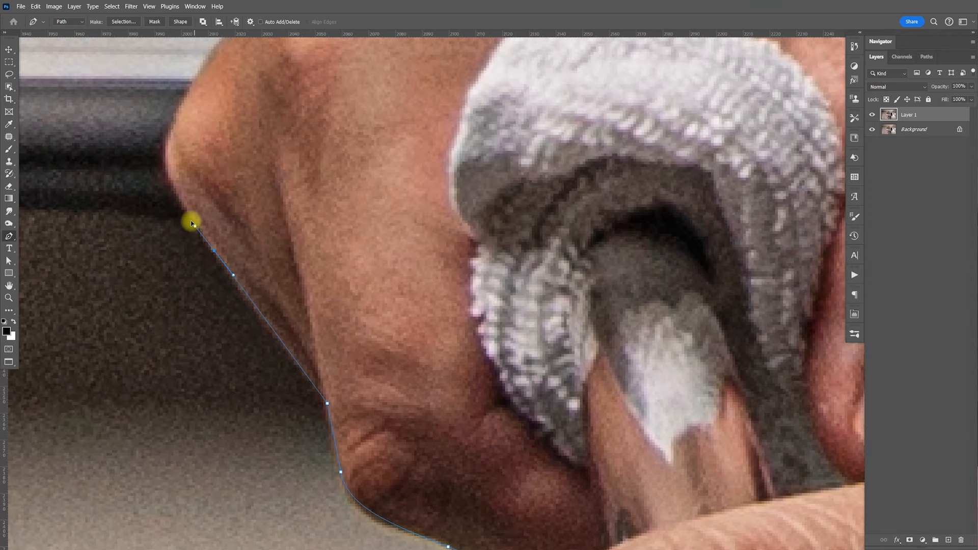
drag(197, 192, 225, 255)
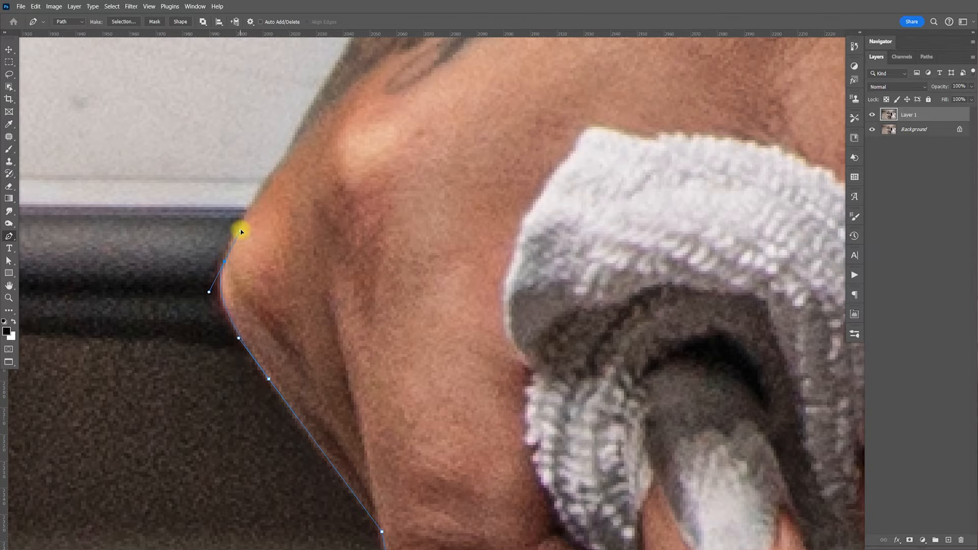
- Carry the path around the knuckle and up the outer edge of the tattooed forearm against the white wall
scroll(245, 245, up, 5)
scroll(244, 245, right, 2)
drag(285, 237, 335, 160)
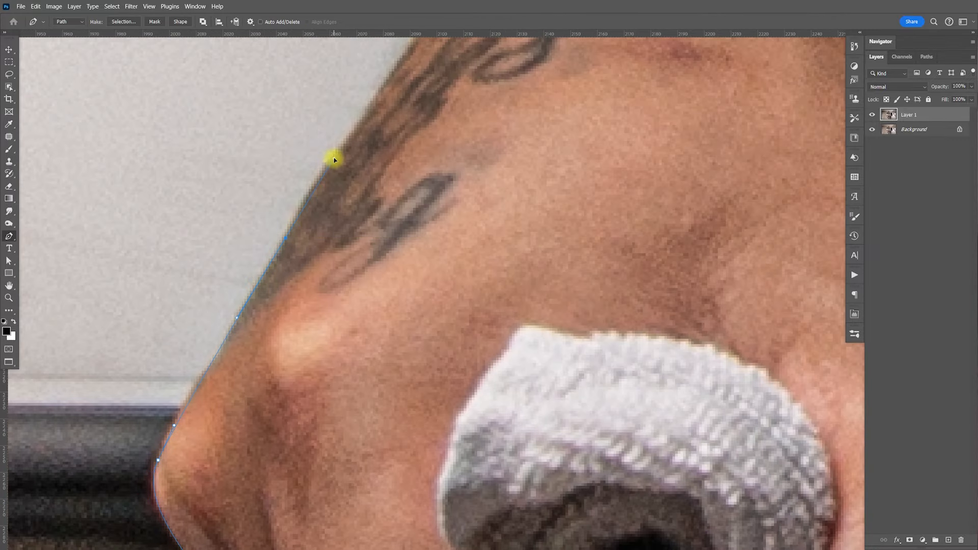
scroll(470, 196, up, 8)
scroll(389, 246, right, 5)
drag(263, 300, 287, 248)
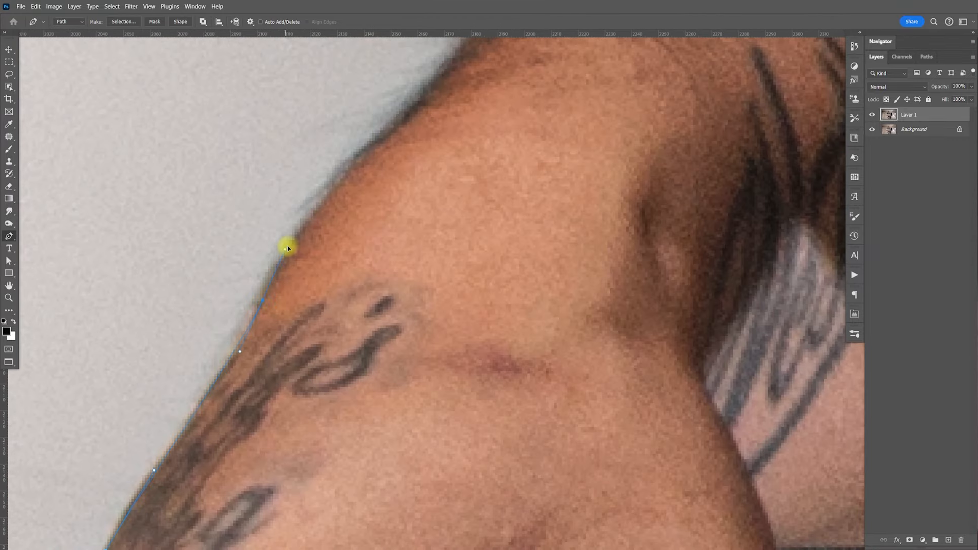
- Continue the path with closely spaced anchors along the hairy upper edge of the forearm
scroll(334, 221, up, 6)
scroll(310, 258, right, 4)
drag(270, 302, 311, 269)
click(315, 263)
click(360, 203)
click(404, 143)
click(446, 84)
- Trace the path over the rounded end of the arm to where it meets the grey hoodie
drag(478, 81, 381, 264)
click(357, 228)
click(391, 184)
click(425, 138)
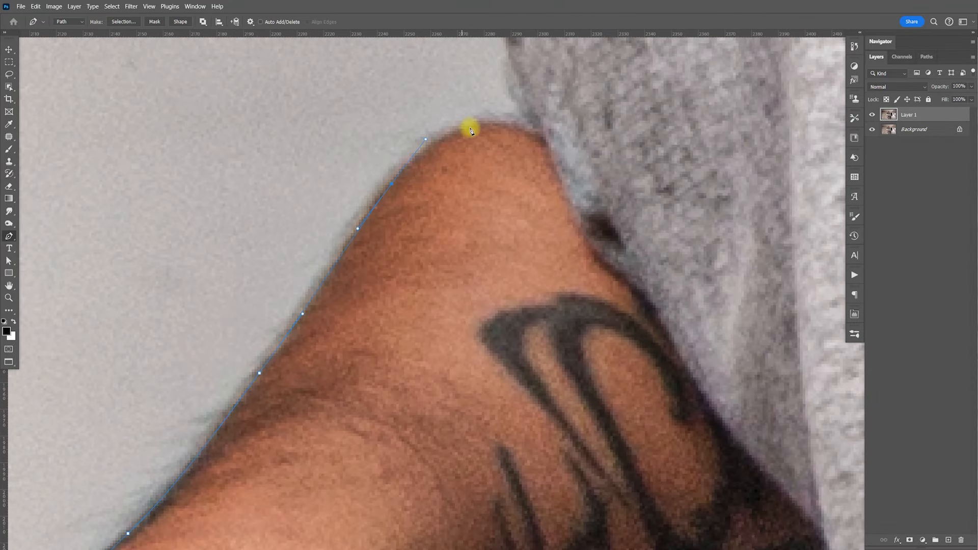
drag(471, 116, 494, 90)
- Trace the path up the outer edge of the hoodie and along its slanted fold against the dark background
scroll(493, 127, up, 5)
scroll(494, 128, right, 3)
drag(431, 240, 440, 164)
scroll(449, 204, up, 5)
scroll(449, 203, right, 2)
scroll(468, 170, up, 5)
scroll(467, 170, right, 3)
drag(397, 254, 425, 224)
drag(494, 147, 509, 131)
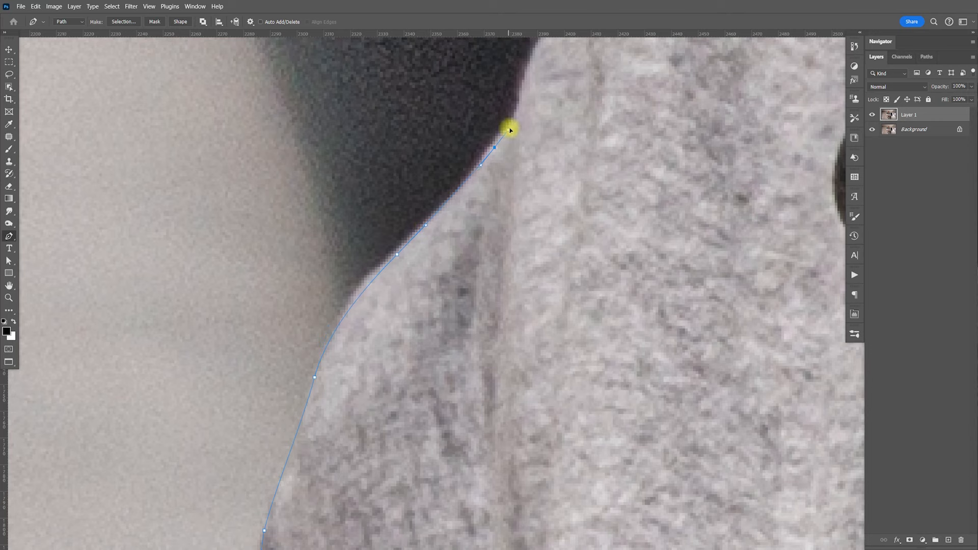
- Continue the path from the fold up the curved shoulder of the hoodie toward the neck
scroll(541, 126, up, 5)
scroll(541, 126, right, 3)
drag(361, 214, 383, 161)
scroll(404, 143, down, 5)
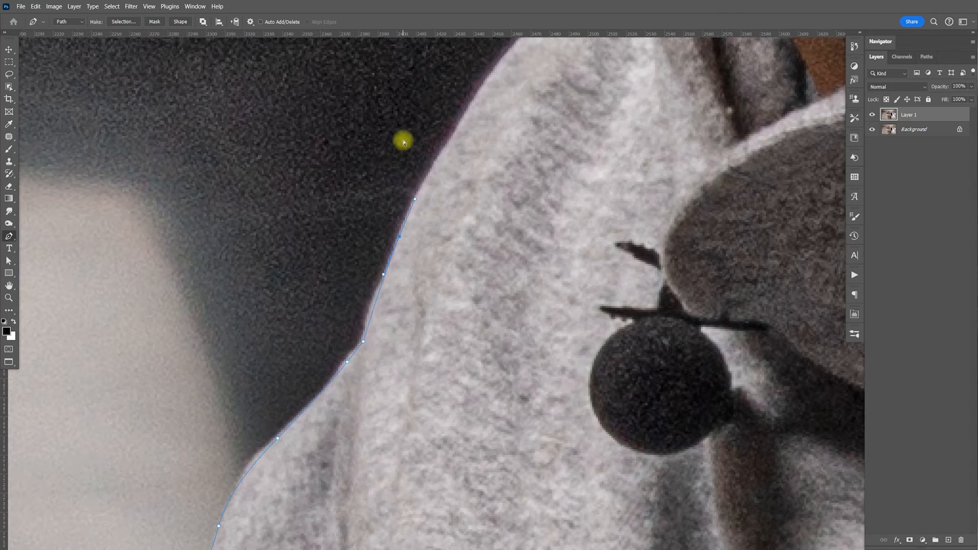
scroll(403, 140, up, 4)
scroll(403, 140, right, 3)
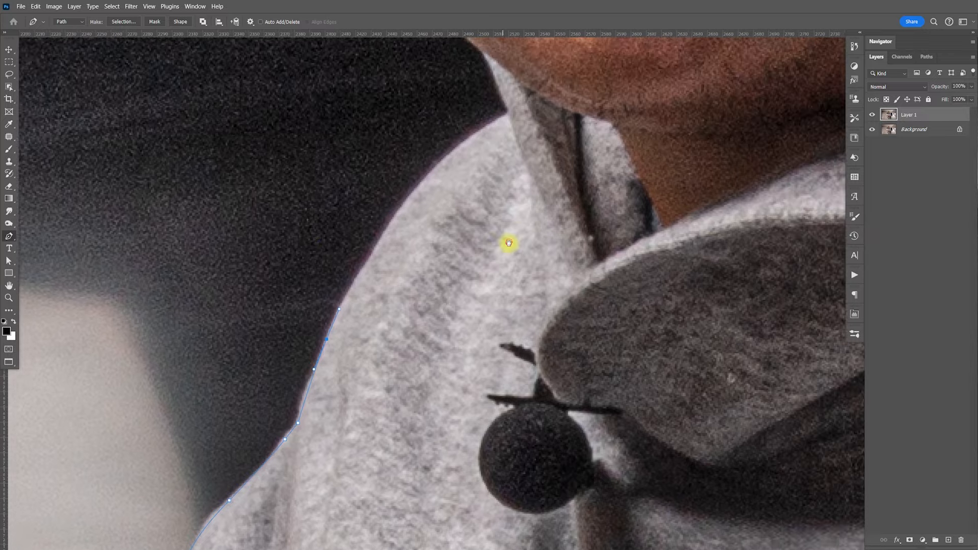
drag(396, 214, 424, 183)
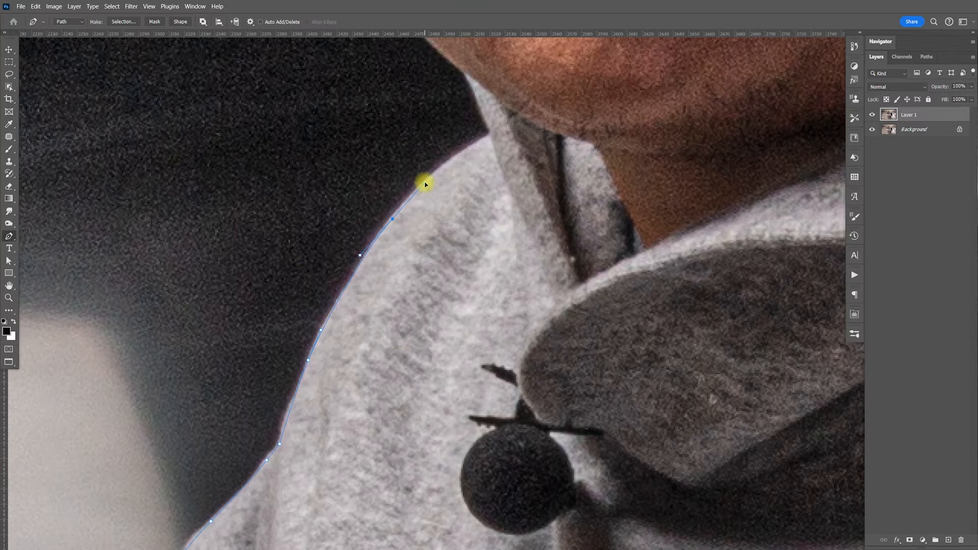
- Take the path around the hood corner beneath the chin and start it up the jawline
click(490, 136)
click(467, 73)
scroll(468, 128, up, 8)
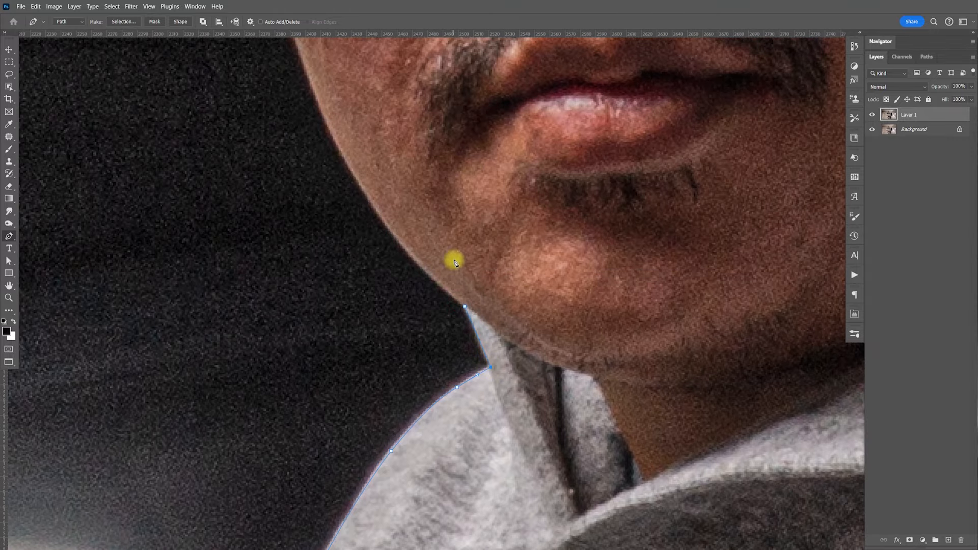
scroll(458, 275, up, 4)
scroll(458, 275, left, 2)
drag(412, 304, 382, 257)
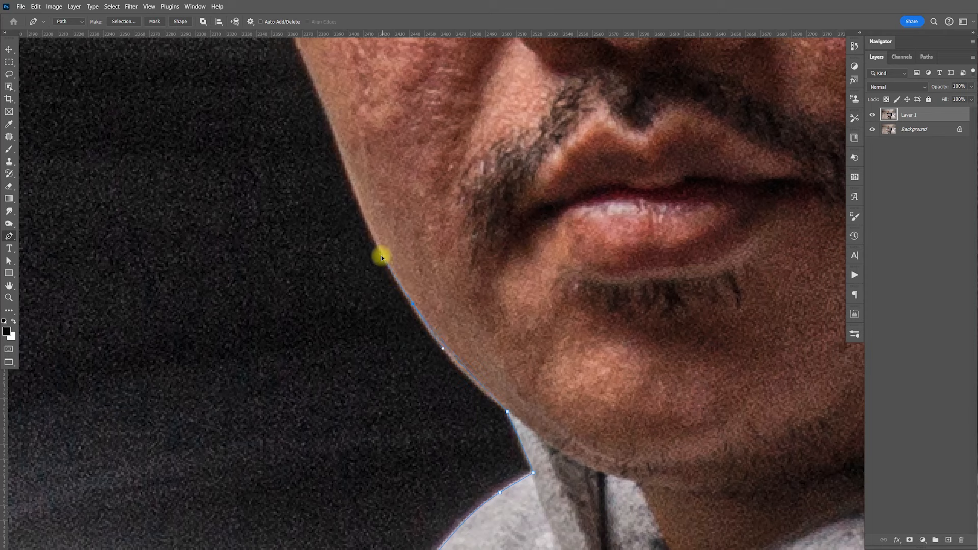
- Trace the path up the jaw and cheek edge to the bottom of the ear
click(374, 247)
scroll(377, 249, up, 8)
scroll(376, 250, left, 2)
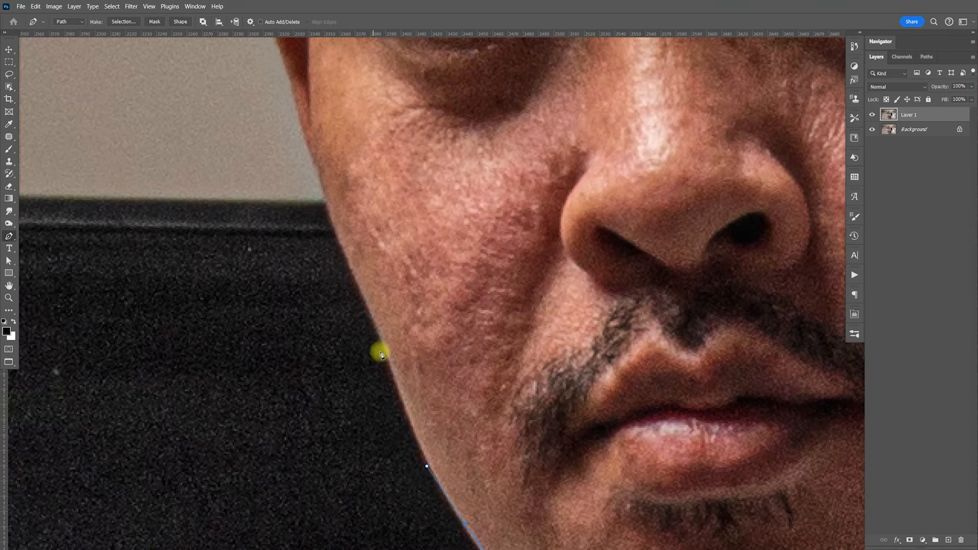
click(370, 308)
click(338, 241)
click(323, 195)
click(309, 148)
- Outline the small visible ear with the path, ending where its upper edge meets the side of the head
drag(326, 161, 345, 304)
drag(327, 264, 323, 245)
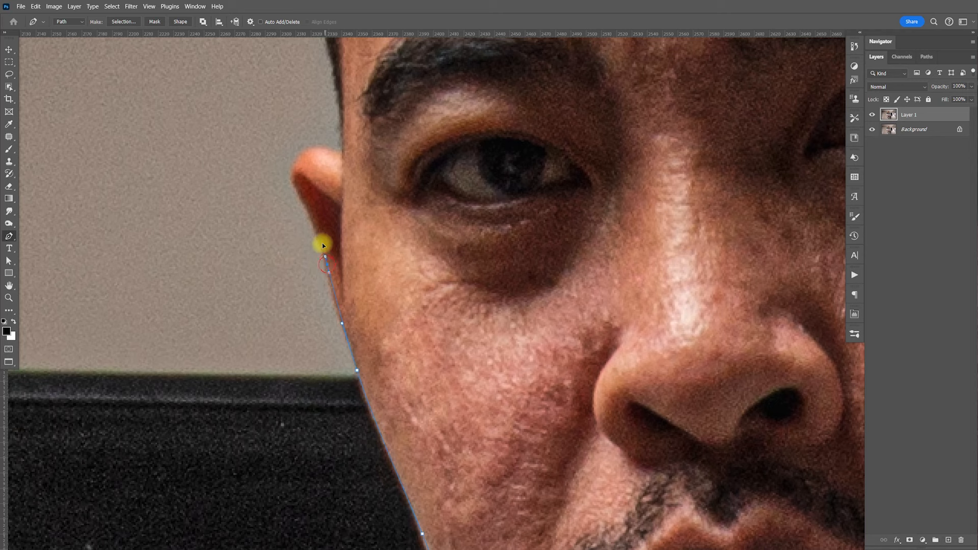
click(293, 176)
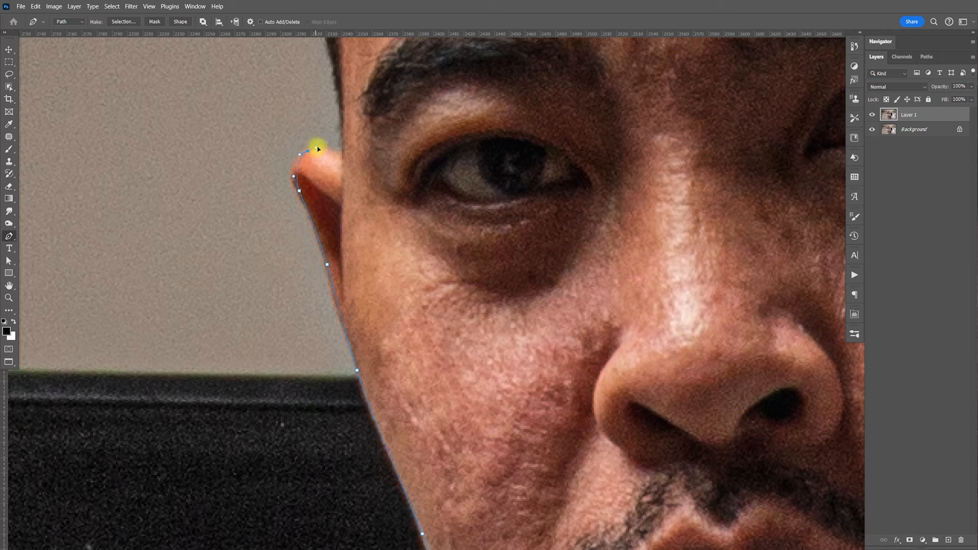
click(343, 155)
- Trace the short hair above the ear with closely spaced anchors up to the temple
drag(363, 60, 351, 205)
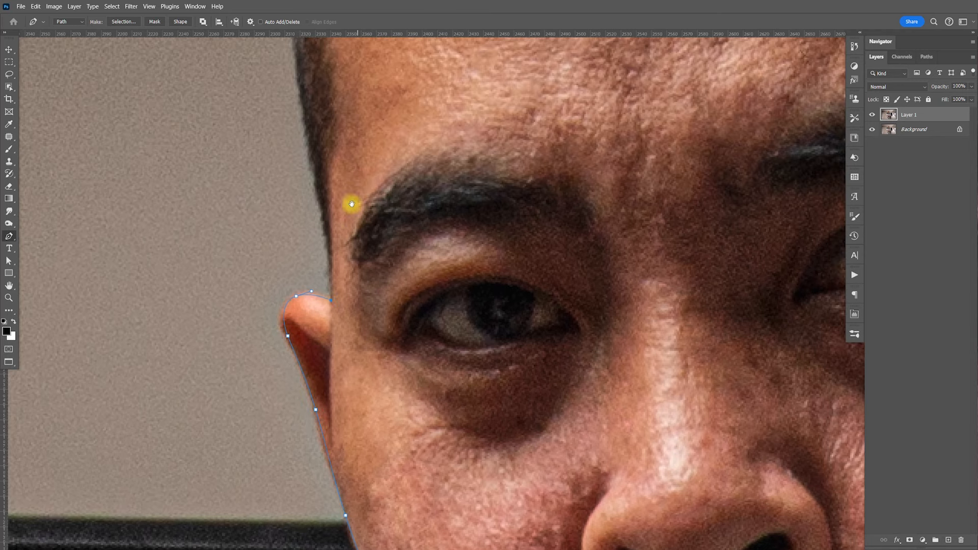
drag(327, 247, 323, 225)
scroll(336, 244, up, 5)
scroll(336, 245, left, 1)
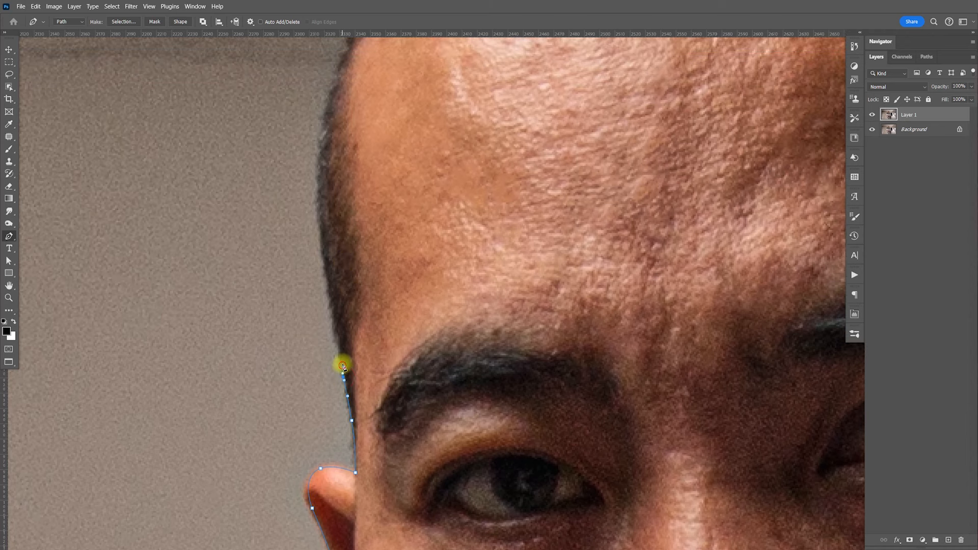
click(342, 365)
click(340, 355)
click(339, 346)
click(338, 337)
click(331, 299)
click(329, 289)
click(327, 279)
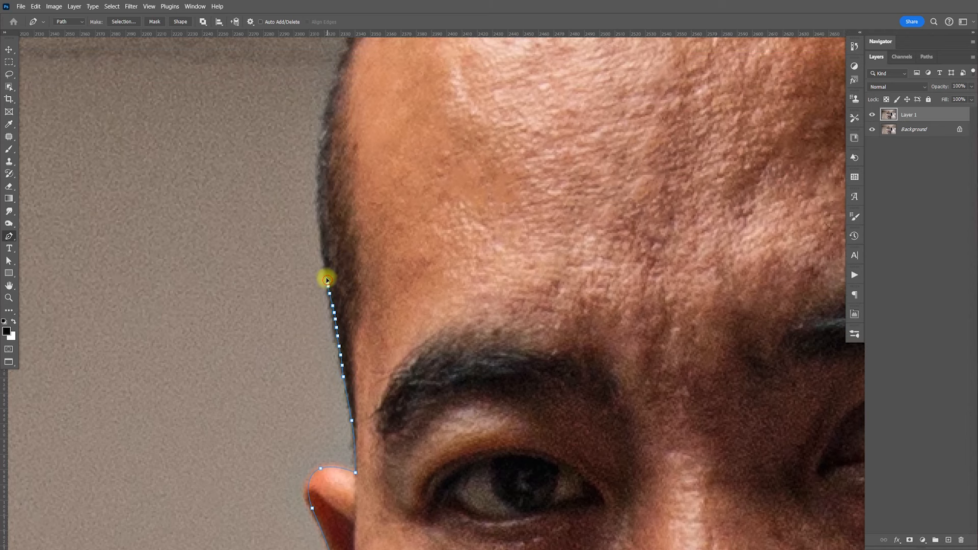
- Continue the closely spaced anchors up the side hairline past the temple beside the forehead
click(324, 241)
click(322, 226)
click(320, 202)
click(321, 195)
click(320, 190)
drag(338, 113, 329, 233)
click(313, 282)
click(315, 267)
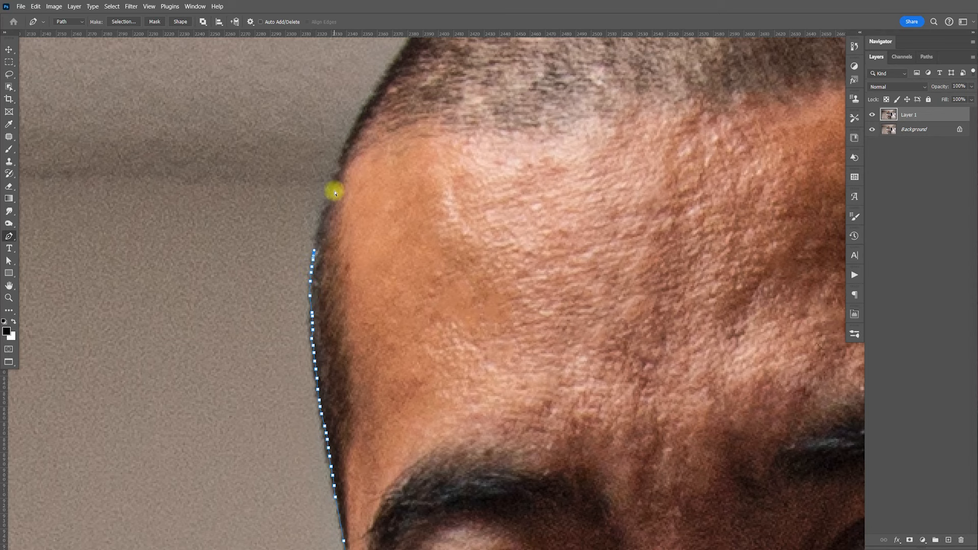
- Trace the path in fine detail from the temple around the curve of the head toward the crown
key(ctrl+plus)
key(ctrl+plus)
drag(303, 88, 369, 238)
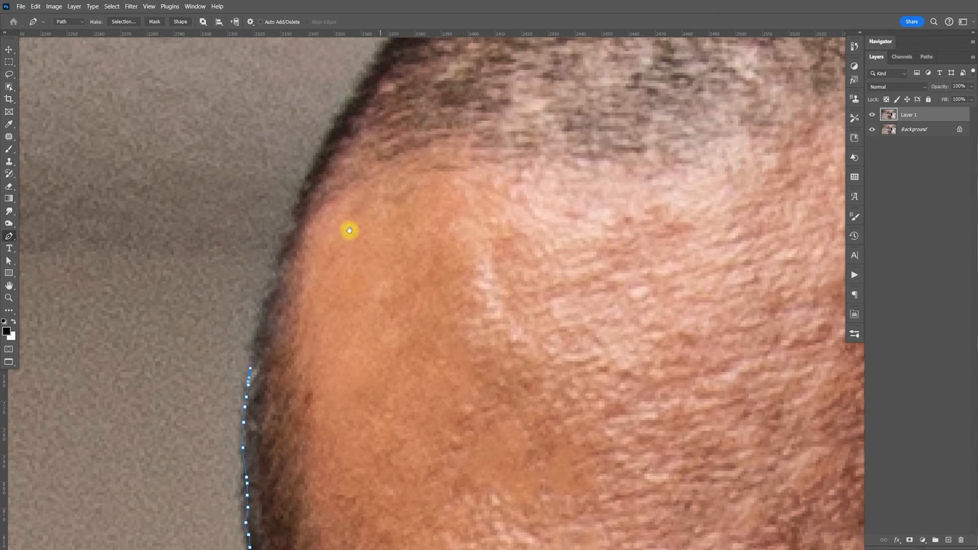
drag(253, 353, 254, 349)
drag(264, 314, 264, 308)
drag(280, 248, 282, 241)
drag(349, 144, 318, 225)
mouse_move(276, 253)
mouse_down()
mouse_move(329, 156)
mouse_move(382, 95)
mouse_move(360, 164)
mouse_move(302, 223)
mouse_move(251, 296)
mouse_up()
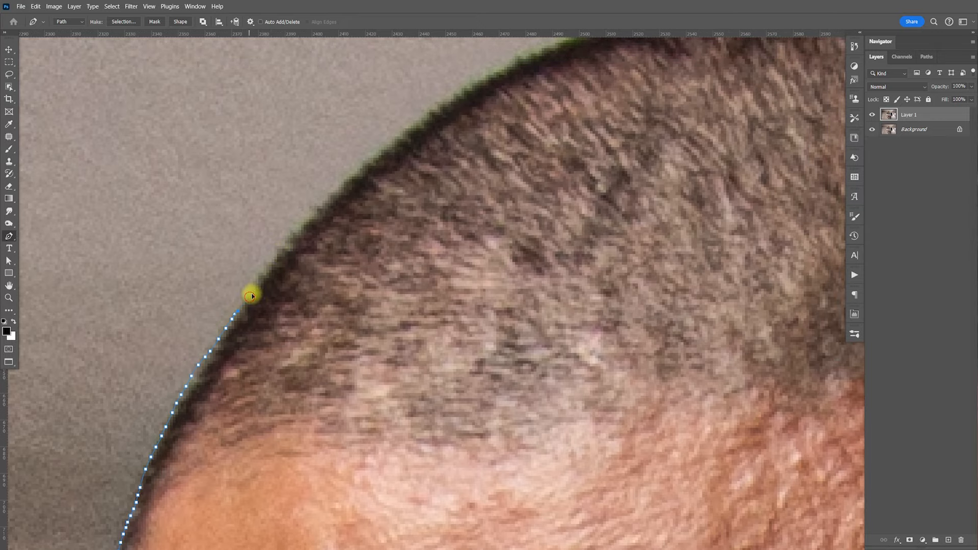
- Carry the path over the crown of the head and partway down the hair on the other side
mouse_move(283, 250)
mouse_down()
mouse_move(393, 151)
mouse_move(442, 149)
mouse_move(379, 217)
mouse_move(254, 245)
mouse_move(385, 163)
mouse_move(449, 153)
mouse_move(436, 150)
mouse_move(512, 121)
mouse_move(541, 123)
mouse_move(491, 143)
mouse_move(424, 142)
mouse_move(518, 124)
mouse_move(605, 127)
mouse_move(528, 144)
mouse_move(519, 165)
mouse_move(470, 132)
mouse_move(594, 148)
mouse_move(652, 173)
mouse_move(576, 186)
mouse_move(507, 166)
mouse_move(515, 153)
mouse_move(543, 164)
mouse_move(530, 197)
mouse_move(441, 175)
mouse_up()
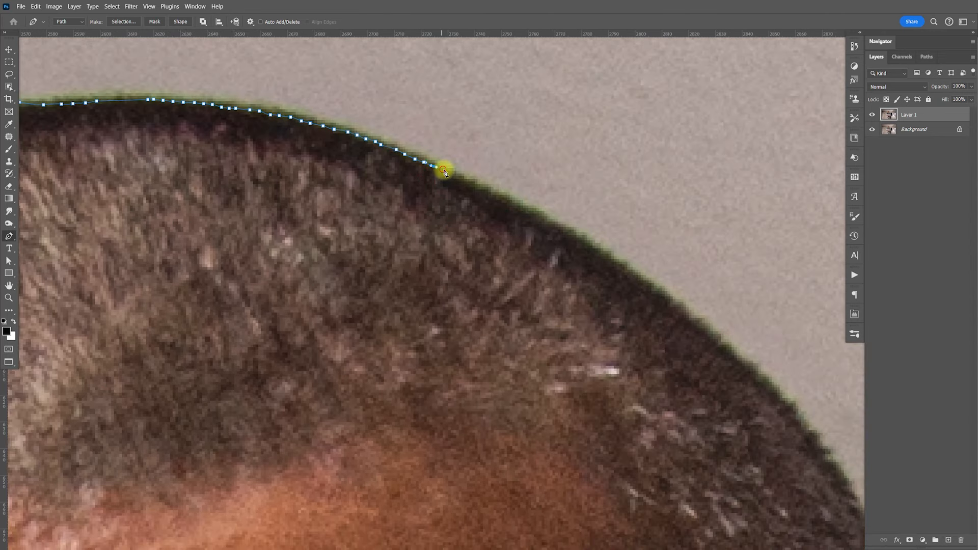
mouse_move(460, 180)
mouse_down()
mouse_move(554, 227)
mouse_move(511, 217)
mouse_move(424, 170)
mouse_move(501, 215)
mouse_move(491, 210)
mouse_move(562, 274)
mouse_move(482, 230)
mouse_up()
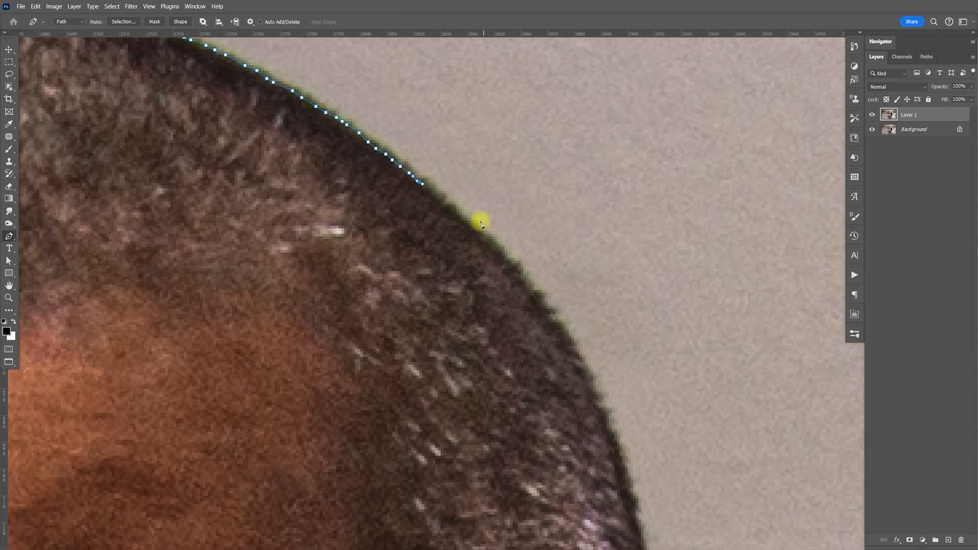
drag(435, 192, 447, 209)
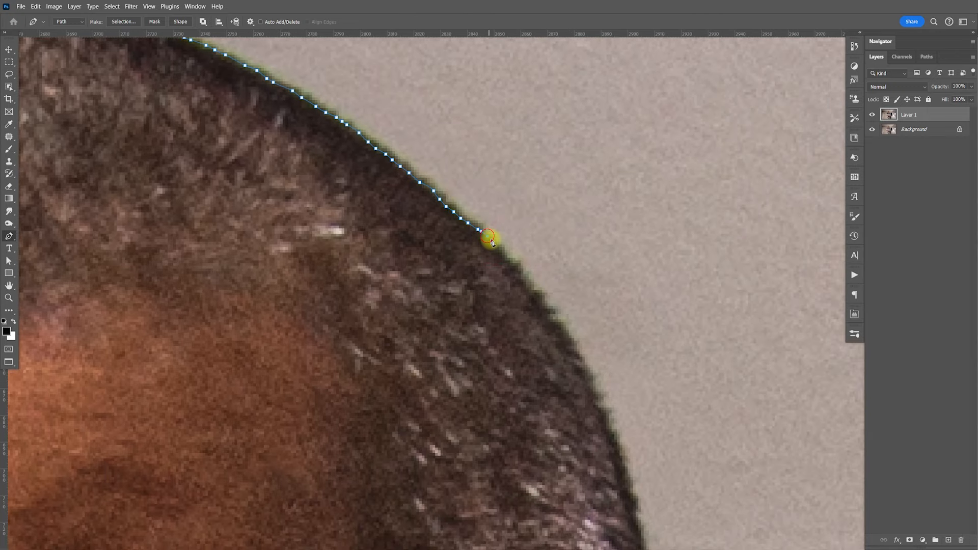
- Trace the path down the side of the hair to just above the second ear
mouse_move(509, 258)
mouse_down()
mouse_move(524, 281)
mouse_move(465, 246)
mouse_up()
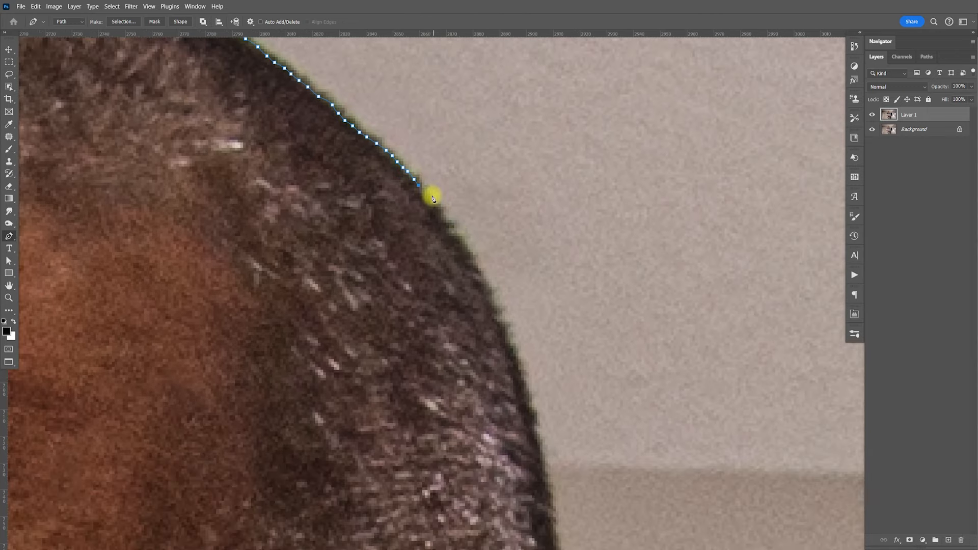
mouse_move(433, 205)
mouse_down()
mouse_move(481, 302)
mouse_move(430, 262)
mouse_up()
mouse_move(403, 214)
mouse_down()
mouse_move(444, 321)
mouse_move(432, 295)
mouse_move(414, 289)
mouse_move(400, 219)
mouse_move(422, 320)
mouse_move(414, 288)
mouse_move(406, 290)
mouse_move(404, 185)
mouse_move(426, 347)
mouse_move(418, 204)
mouse_move(427, 267)
mouse_move(428, 388)
mouse_up()
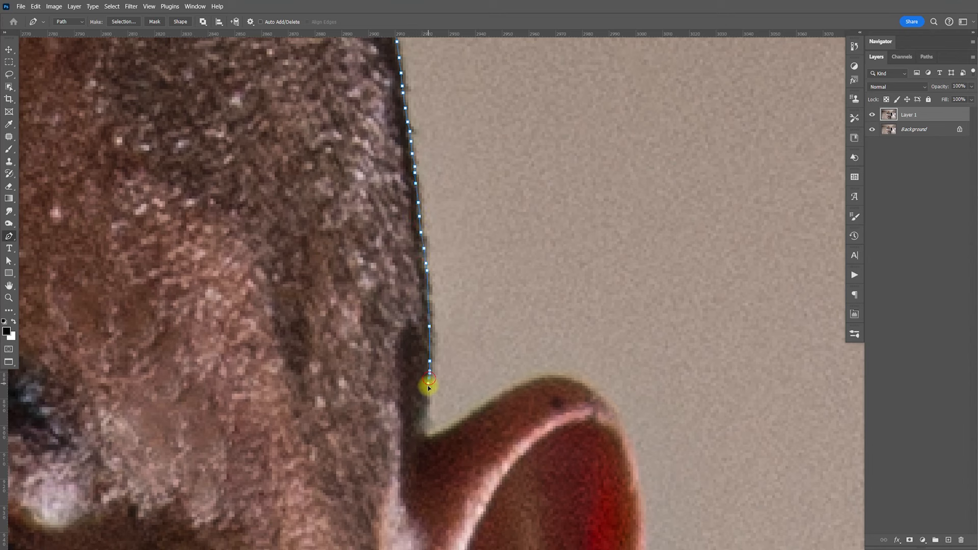
- Outline the second ear with the path, over its upper rim and down its outer edge
mouse_move(430, 443)
mouse_down()
mouse_move(478, 411)
mouse_move(576, 389)
mouse_move(604, 400)
mouse_move(583, 352)
mouse_move(512, 318)
mouse_up()
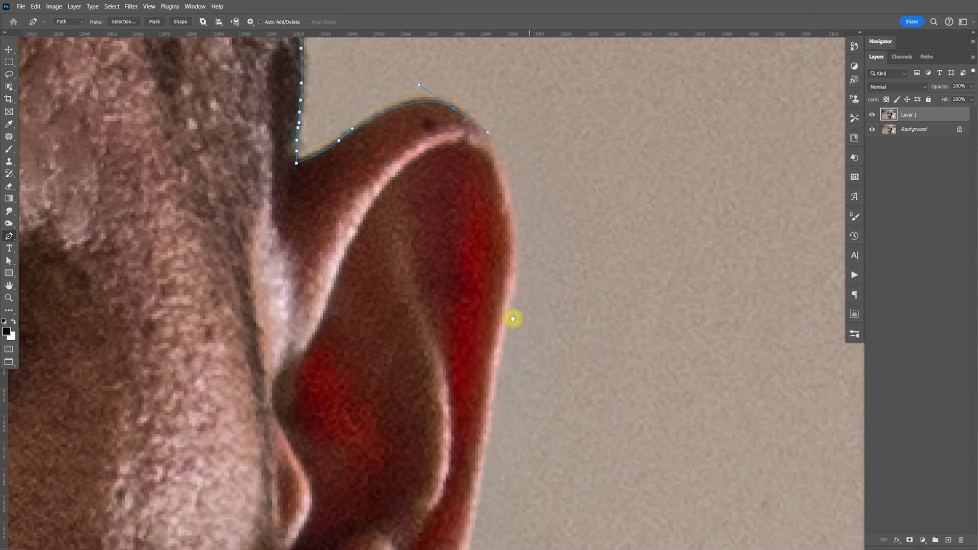
mouse_move(490, 397)
mouse_down()
mouse_move(515, 319)
mouse_move(502, 321)
mouse_move(484, 356)
mouse_up()
click(479, 375)
click(476, 383)
click(475, 390)
- Turn the path at the bottom of the ear and follow the upper edge of the grey hood outward
drag(482, 401, 151, 227)
click(290, 236)
click(349, 254)
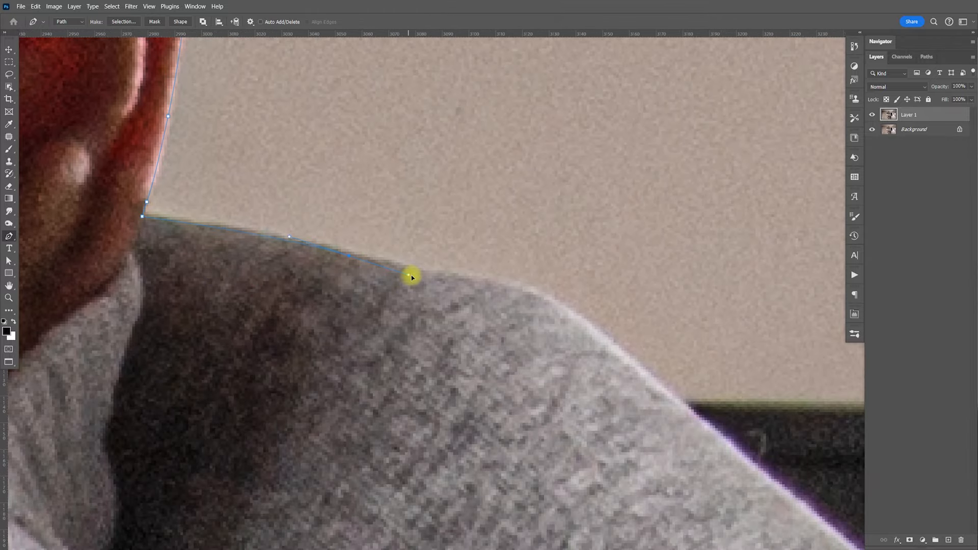
- Trace the path down the hood's sloping edge, past the dark backdrop, to the bulging fold
drag(564, 311, 432, 299)
click(296, 181)
click(342, 223)
drag(389, 265, 394, 271)
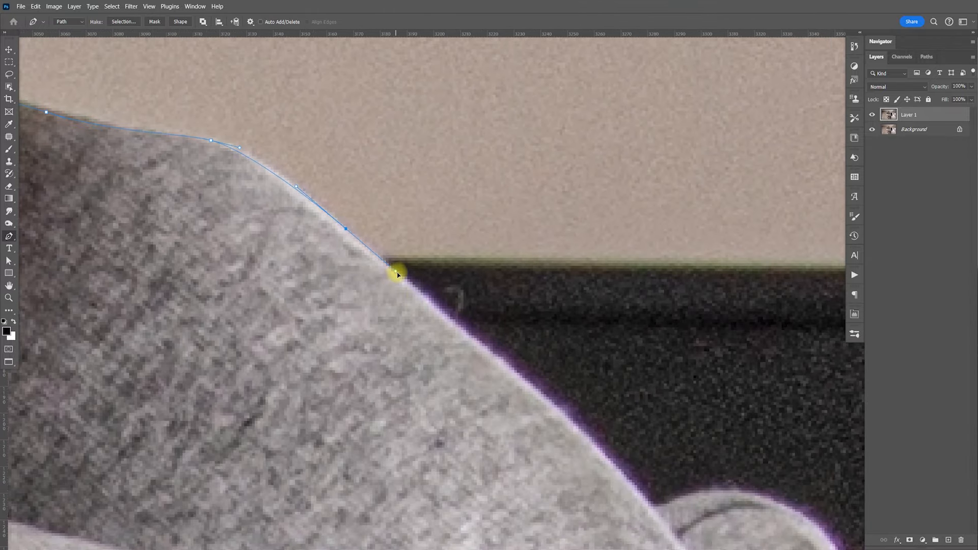
click(402, 278)
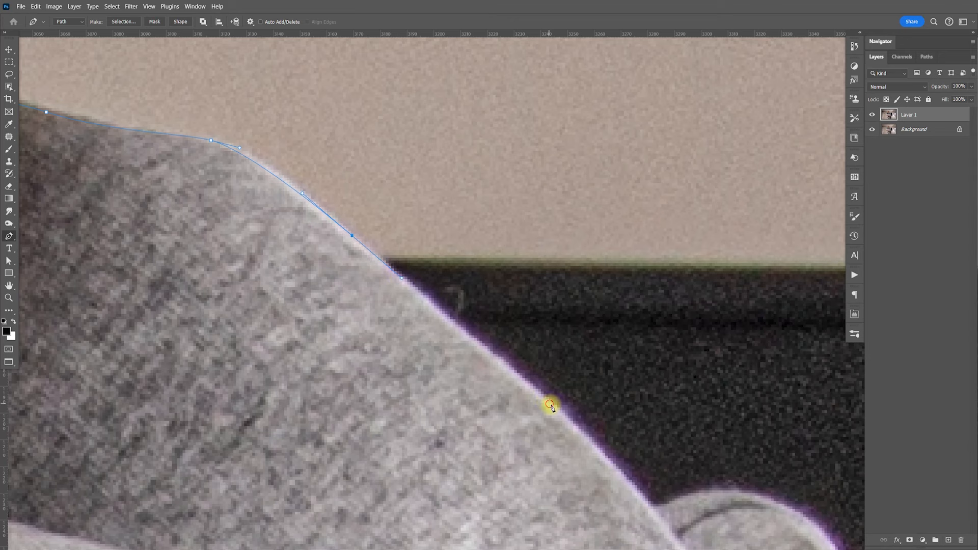
click(587, 439)
drag(672, 537, 535, 354)
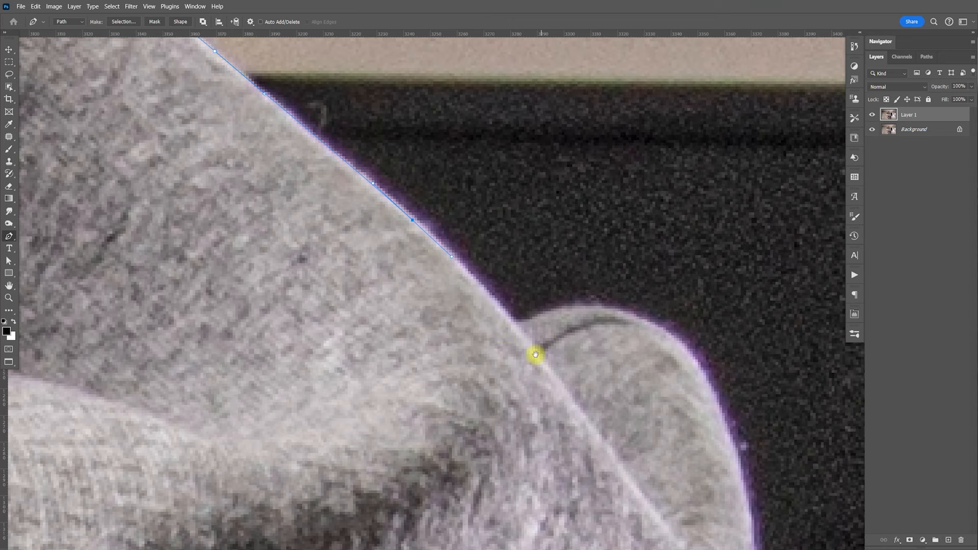
- Outline the bulging hood fold with the path, from its upper corner around to where it meets the shoulder
click(515, 326)
drag(634, 316, 670, 334)
drag(667, 332, 488, 80)
mouse_move(562, 233)
mouse_down()
mouse_move(572, 312)
mouse_move(568, 268)
mouse_move(583, 219)
mouse_move(573, 241)
mouse_up()
drag(540, 305, 519, 335)
drag(479, 360, 441, 381)
click(428, 397)
- Continue the path from the fold's lower corner along the upper curve of the hoodie's shoulder
scroll(418, 387, down, 5)
scroll(417, 387, right, 5)
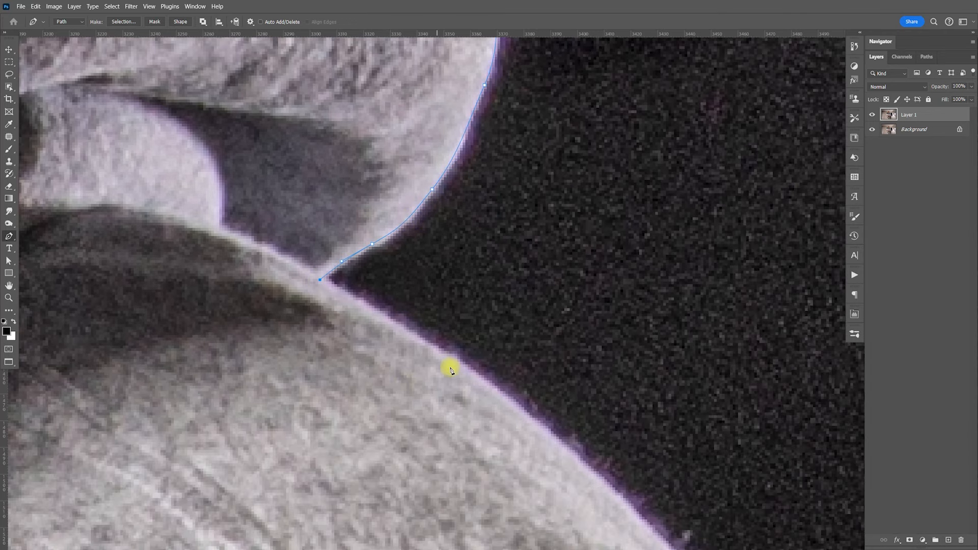
drag(469, 369, 585, 478)
scroll(448, 362, down, 8)
scroll(447, 362, right, 8)
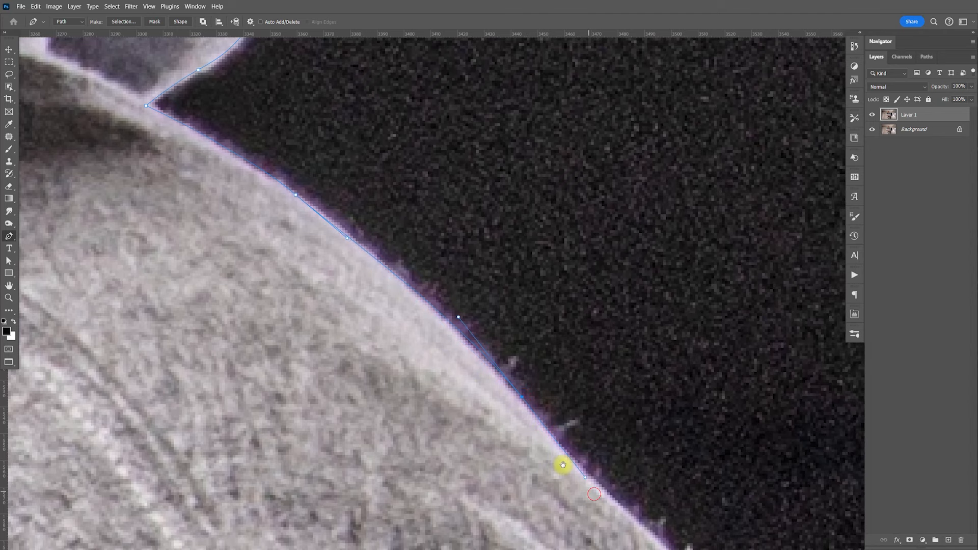
- Undo the latest path edits on the shoulder and resume the path along its outer edge
scroll(562, 464, down, 3)
scroll(550, 445, right, 3)
key(ctrl+z)
key(ctrl+z)
key(ctrl+z)
click(452, 331)
scroll(469, 365, down, 5)
scroll(461, 346, right, 5)
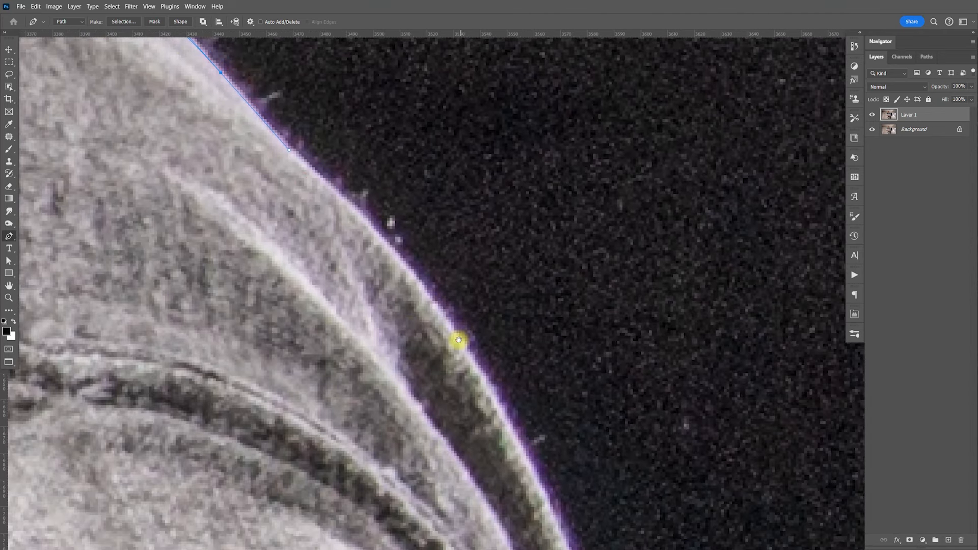
- Continue the path down the shoulder's rounded seam edge against the dark TV screen
click(350, 204)
click(504, 415)
click(537, 484)
scroll(491, 388, down, 6)
scroll(491, 388, right, 4)
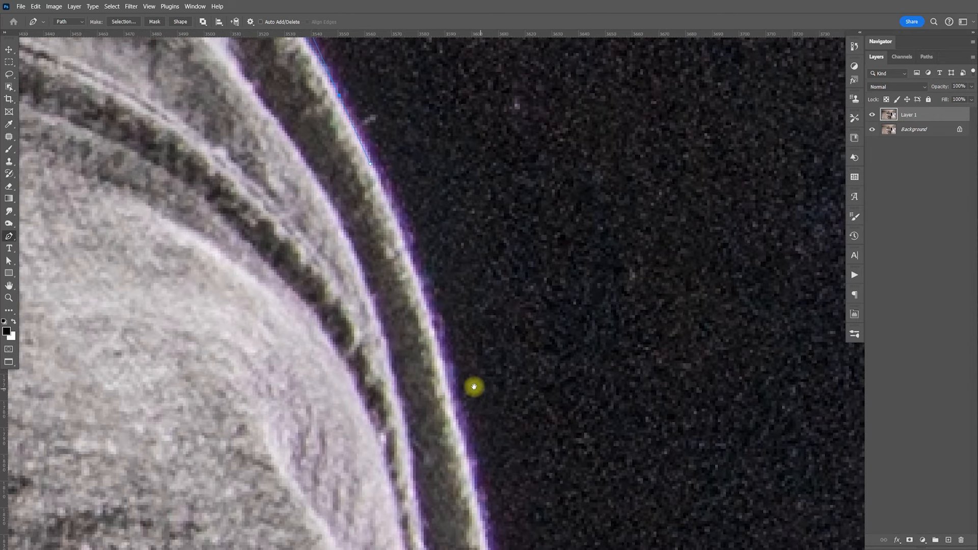
drag(447, 383, 475, 492)
key(ctrl+minus)
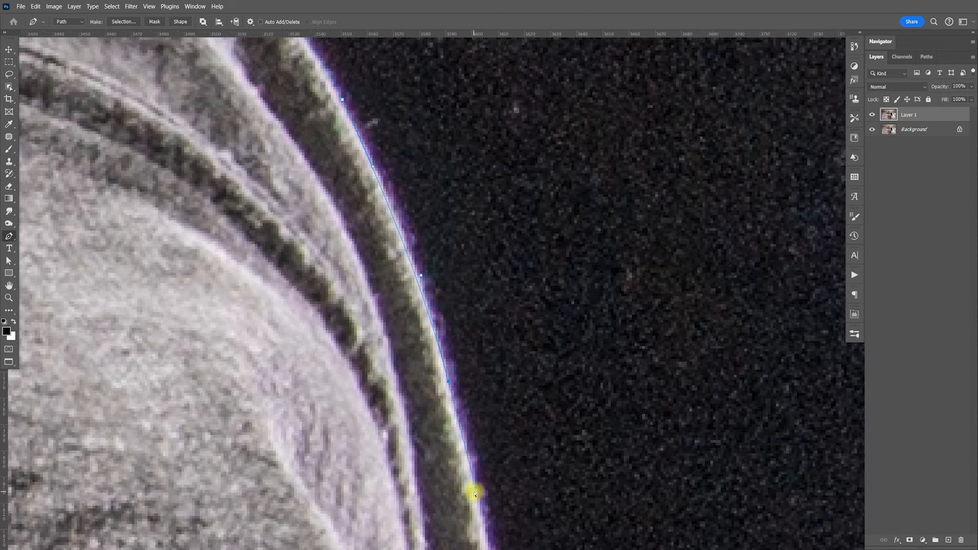
scroll(474, 491, down, 3)
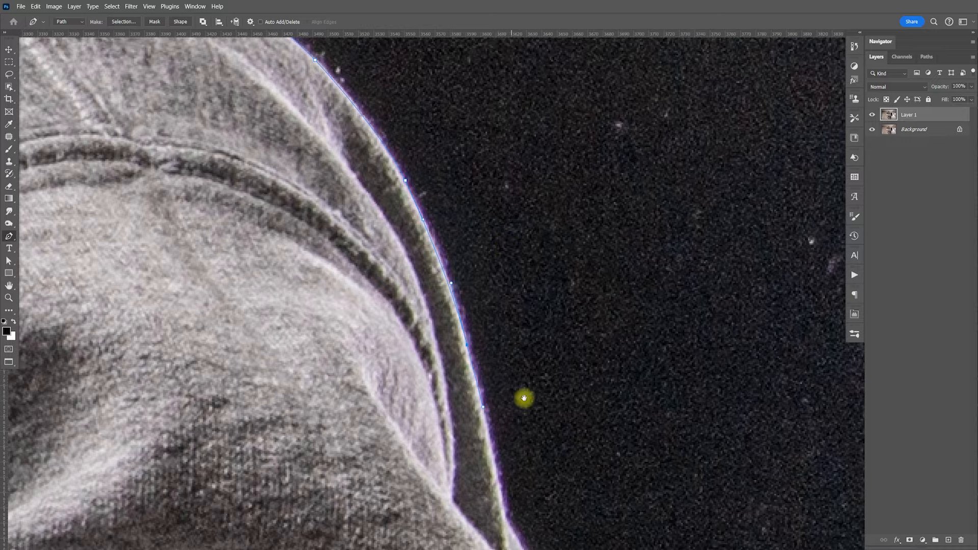
- Trace the path past the seam's lower end and around the small fold beneath it onto the sleeve
drag(524, 400, 444, 161)
click(422, 239)
click(429, 276)
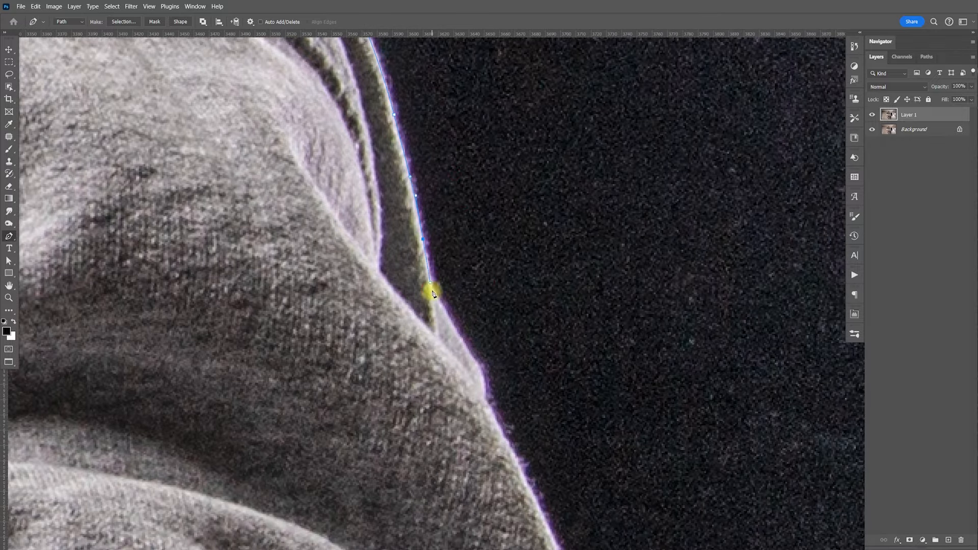
drag(481, 377, 504, 424)
scroll(484, 401, down, 5)
scroll(460, 356, right, 2)
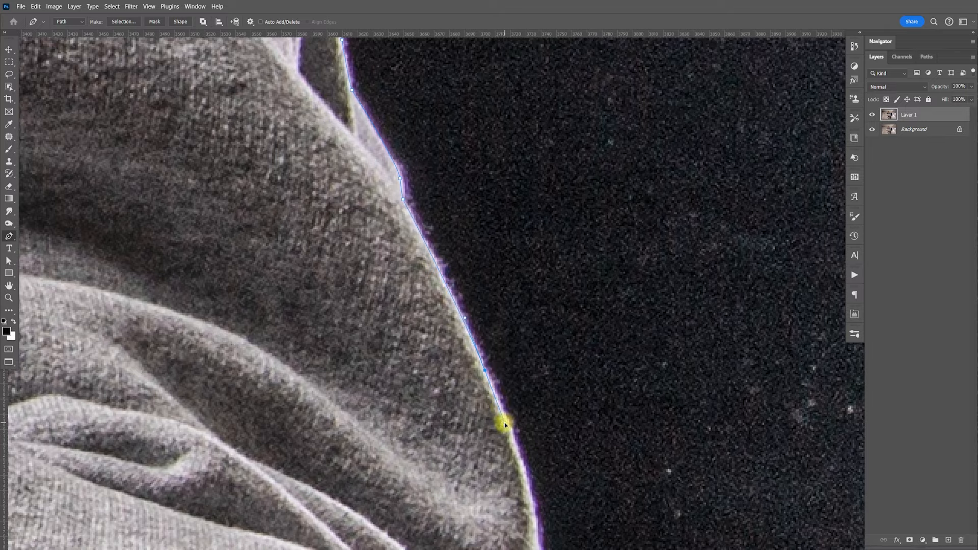
- Continue the path down the sleeve's outer edge to the elbow at the TV's lower frame
scroll(505, 424, down, 6)
scroll(491, 360, right, 2)
drag(472, 294, 475, 304)
drag(483, 368, 484, 389)
scroll(485, 388, down, 6)
scroll(485, 388, right, 1)
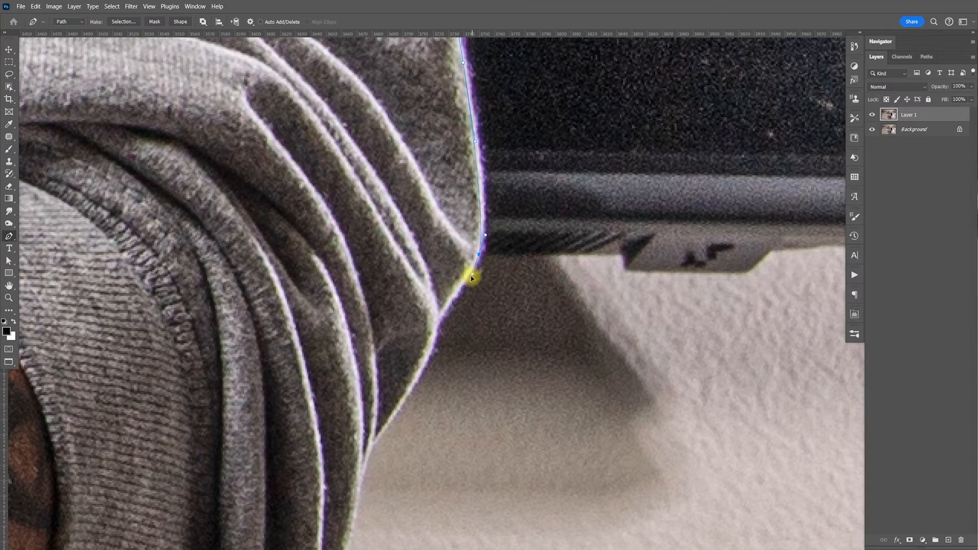
- Trace the path around the bunched sleeve folds below the elbow to where the sleeve meets the torso
drag(450, 300, 444, 317)
click(437, 322)
drag(415, 382, 390, 420)
drag(368, 463, 486, 212)
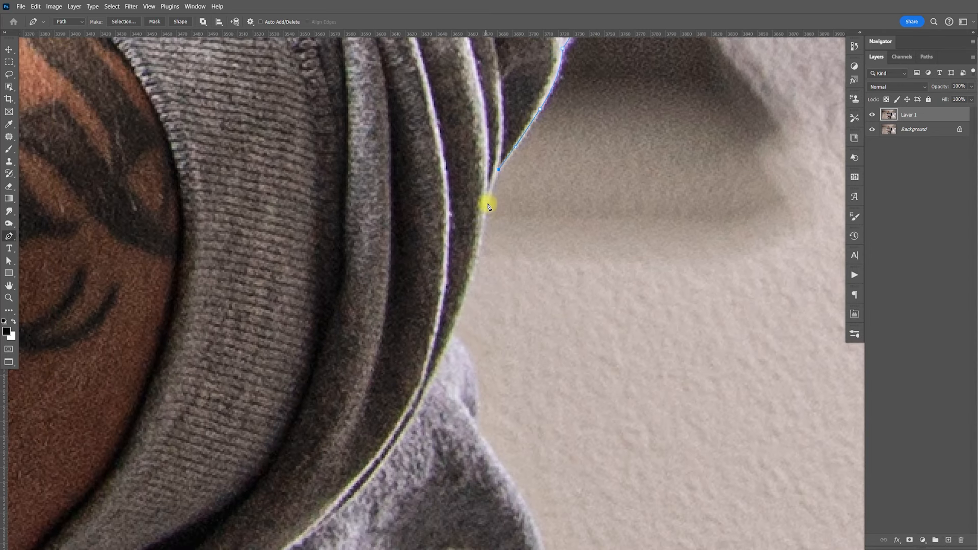
drag(473, 278, 464, 304)
click(452, 330)
- Outline the side of the hoodie's torso below the sleeve with the path, down towards the hem
drag(474, 379, 476, 419)
scroll(472, 436, down, 5)
scroll(471, 437, right, 2)
drag(467, 262, 478, 352)
drag(534, 410, 540, 449)
click(540, 459)
- Trace the path around the hoodie's bulging hem to the corner where it meets the trousers
drag(544, 486, 519, 378)
drag(543, 243, 543, 264)
drag(486, 296, 449, 319)
click(445, 320)
- Continue the path down the upper outer edge of the trousers, beside the waistband and pocket
drag(455, 385, 467, 413)
scroll(461, 357, down, 4)
drag(469, 293, 439, 398)
scroll(453, 345, down, 4)
scroll(454, 345, down, 1)
drag(443, 243, 445, 286)
drag(454, 352, 461, 377)
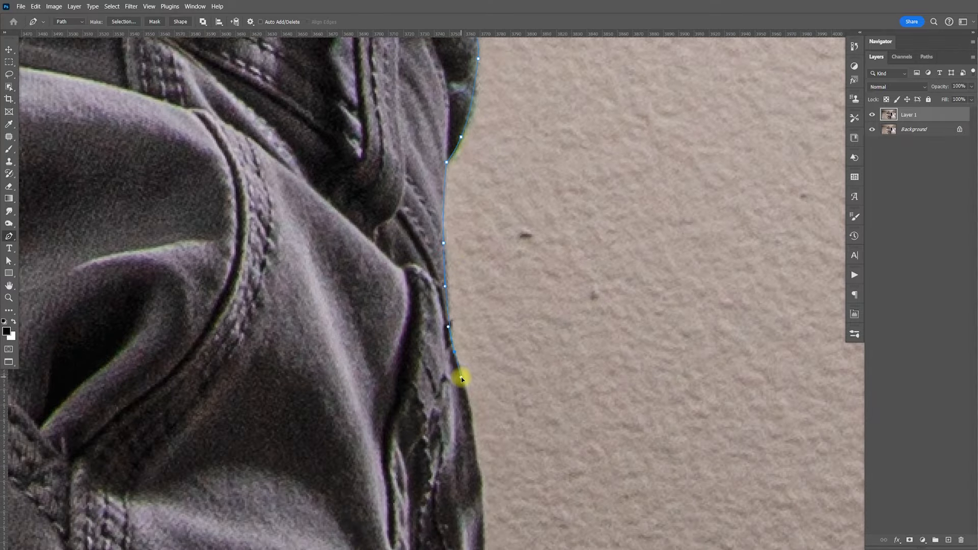
- Trace the path around the curved bulge on the trousers' outer side to its lower corner
scroll(466, 356, down, 4)
drag(457, 304, 461, 370)
scroll(487, 288, down, 3)
drag(465, 297, 450, 354)
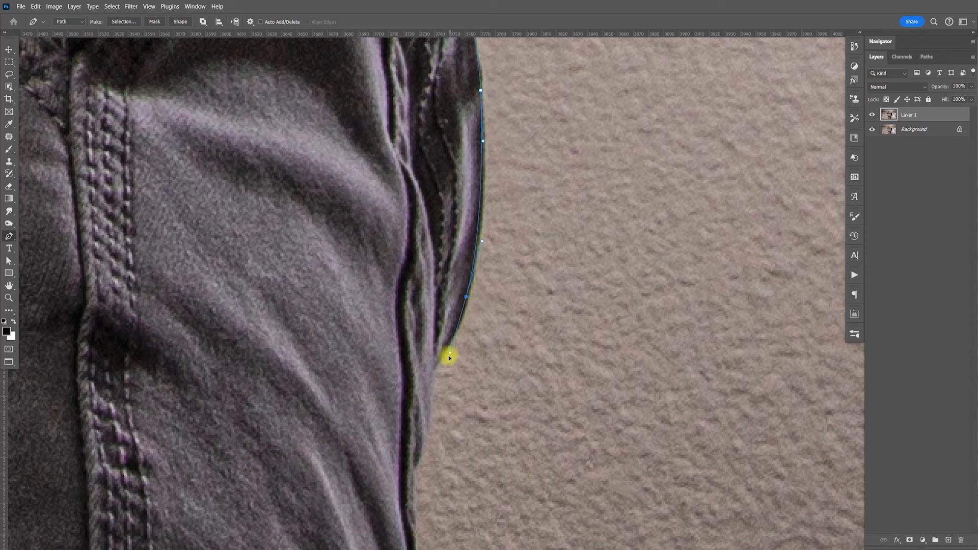
click(435, 367)
scroll(450, 343, down, 4)
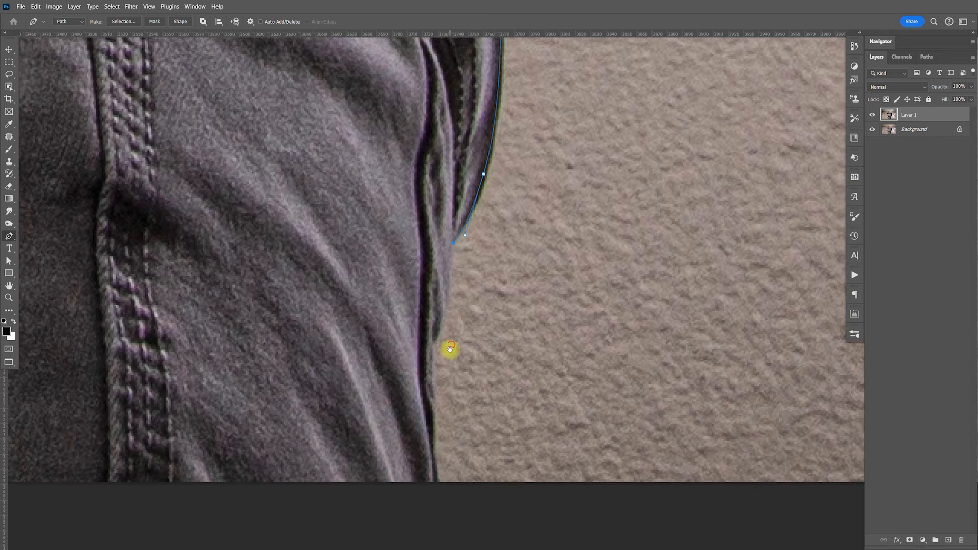
- Continue the path down the trouser leg's outer edge to the photo's lower border
click(450, 248)
click(440, 282)
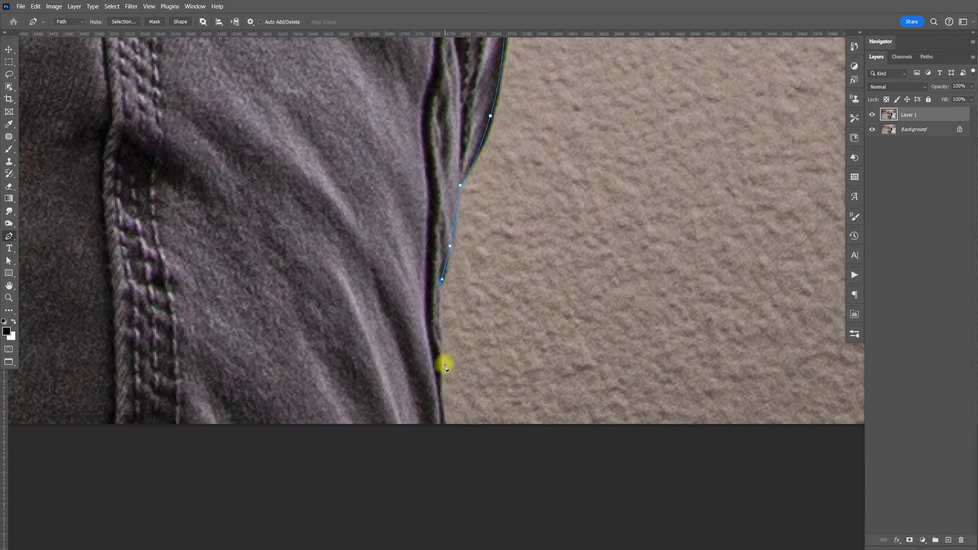
drag(441, 393, 552, 386)
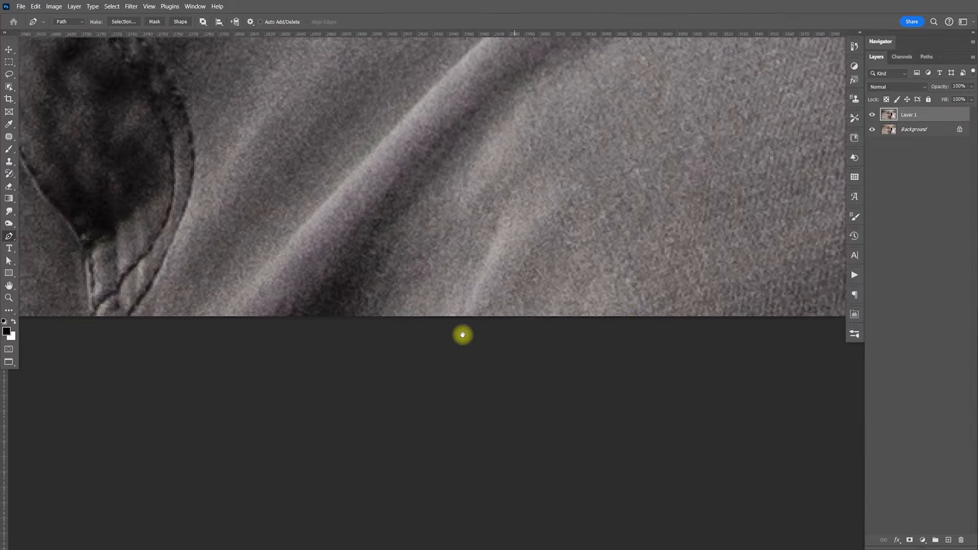
- Run the path beneath the photo's lower border and close the subject's outline beside the pole
drag(462, 334, 530, 323)
click(446, 405)
click(423, 332)
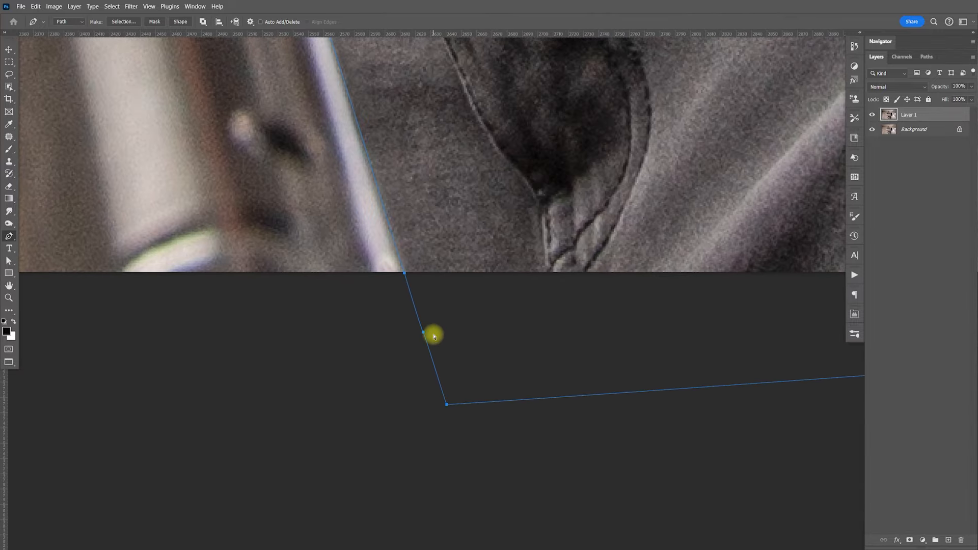
scroll(433, 335, down, 10)
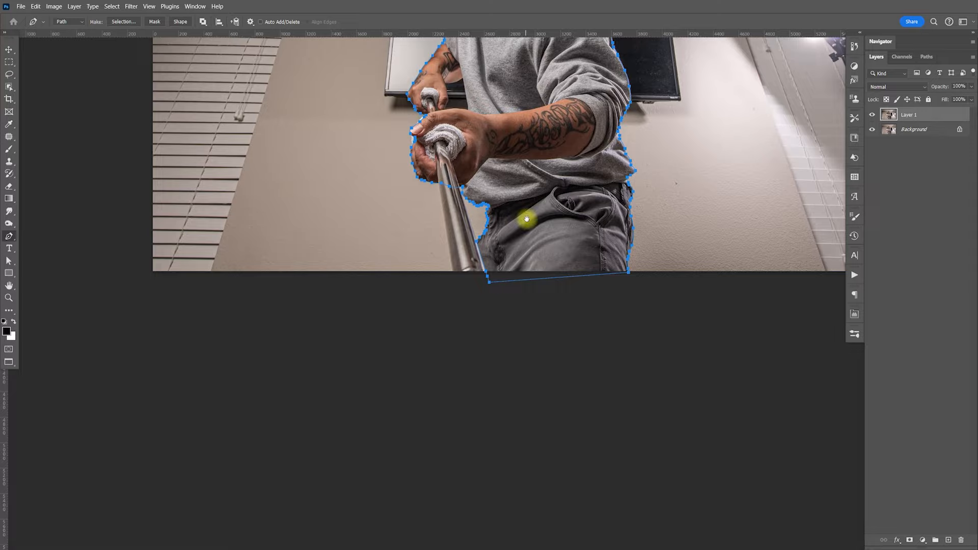
drag(525, 211, 508, 284)
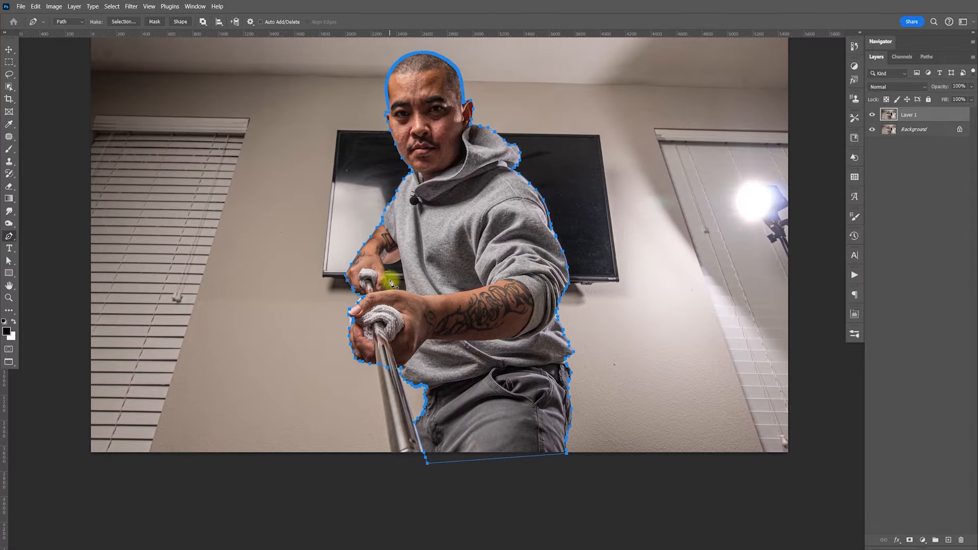
- Start a second path in the gap between the rear forearm and the hoodie, beginning where they meet
key(ctrl+plus)
key(ctrl+plus)
key(ctrl+plus)
key(ctrl+plus)
key(ctrl+plus)
key(ctrl+plus)
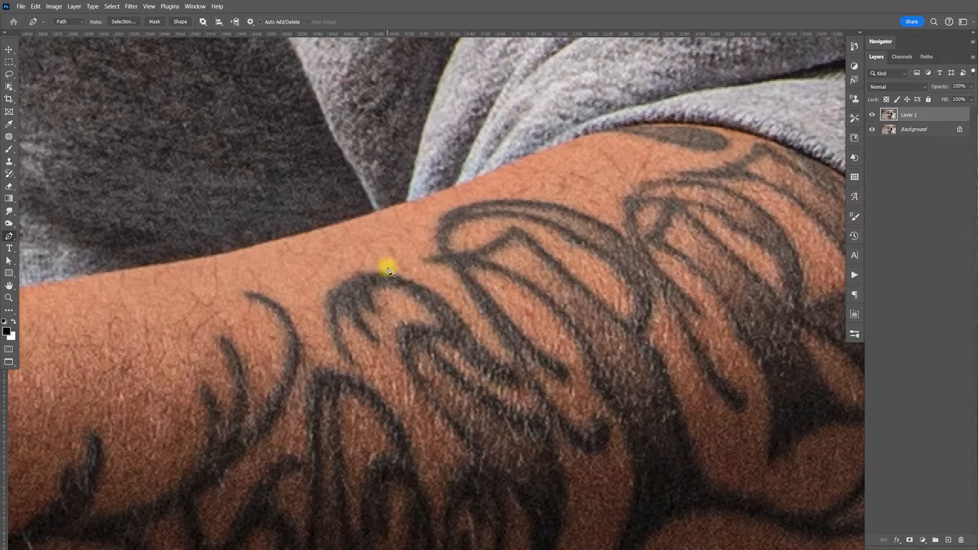
drag(260, 247, 484, 279)
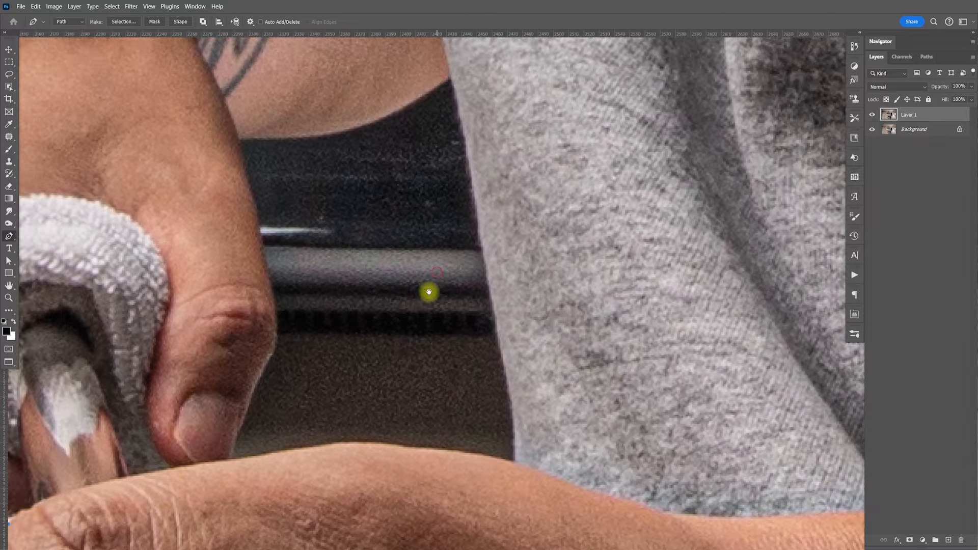
scroll(421, 302, up, 1)
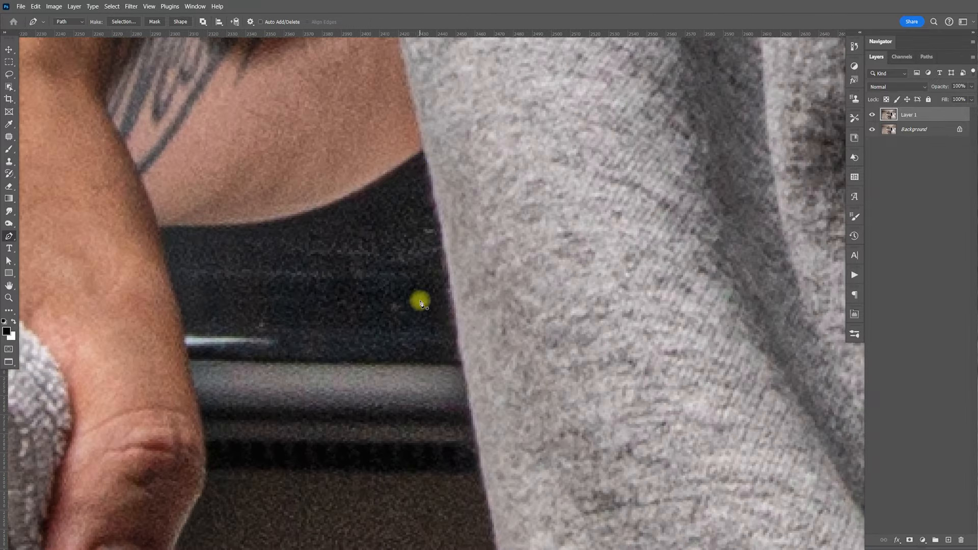
click(424, 148)
click(469, 395)
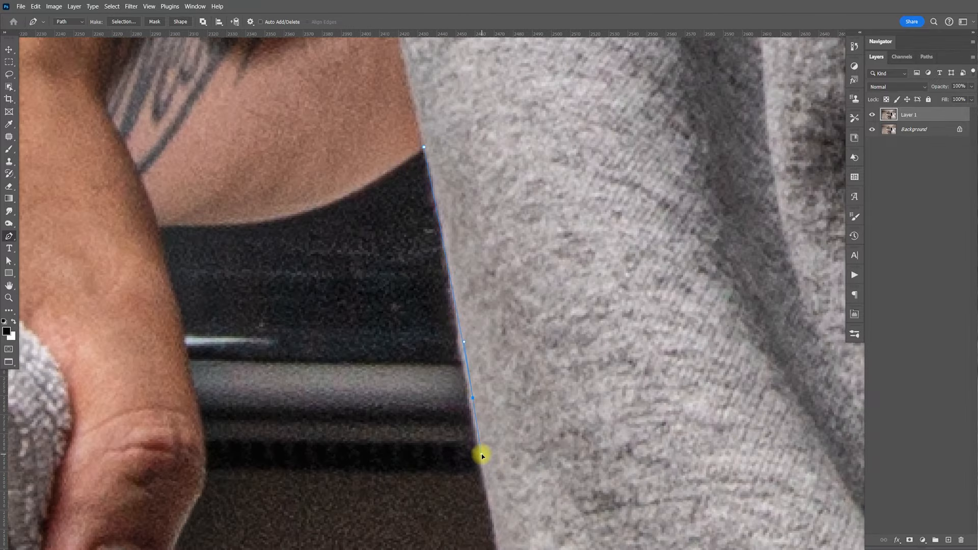
- Undo the last path point and retrace the hoodie's front edge down through the gap
key(ctrl+z)
key(ctrl+z)
click(448, 261)
click(452, 287)
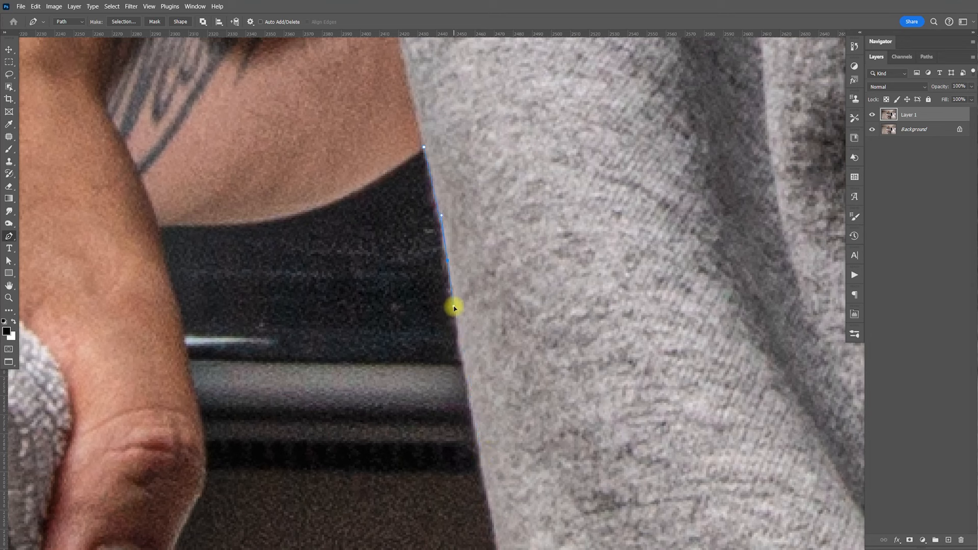
click(455, 307)
click(477, 421)
click(483, 461)
click(489, 500)
- Continue the inner path along the hoodie's lower front edge to the corner where it meets the front arm
drag(496, 516, 476, 293)
click(482, 324)
click(484, 359)
click(484, 394)
click(485, 409)
- Trace the inner path along the upper edge of the front wrist and hand to the rear hand's thumb
drag(443, 404, 512, 284)
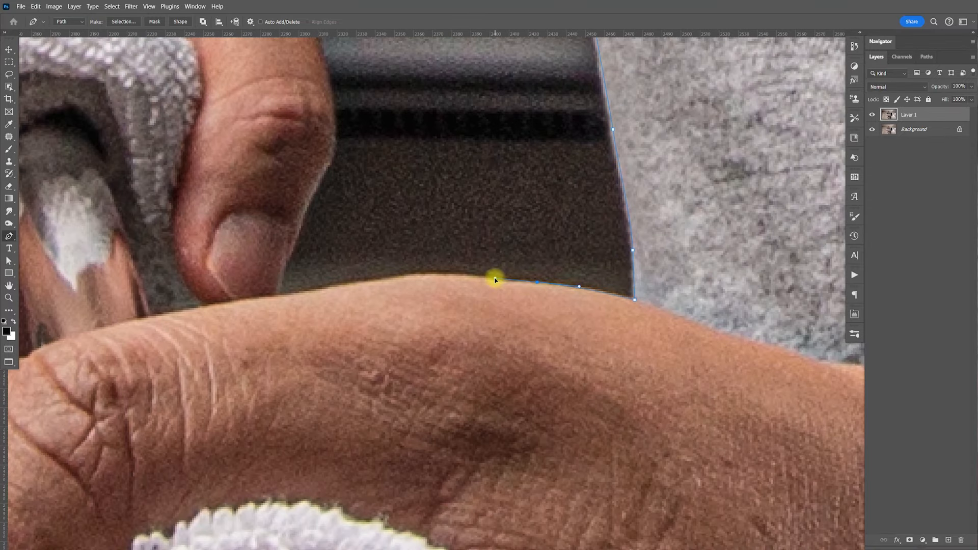
click(492, 279)
click(388, 279)
click(344, 287)
click(277, 295)
- Trace the inner path up around the rear hand's thumb and knuckle to the underside of the rear forearm
drag(307, 203, 320, 175)
click(324, 169)
drag(333, 103, 326, 77)
scroll(334, 83, up, 5)
drag(332, 254, 326, 230)
drag(312, 176, 303, 148)
click(303, 145)
- Close the inner path along the rear forearm's underside at the hoodie, and review the whole outline
drag(403, 145, 482, 117)
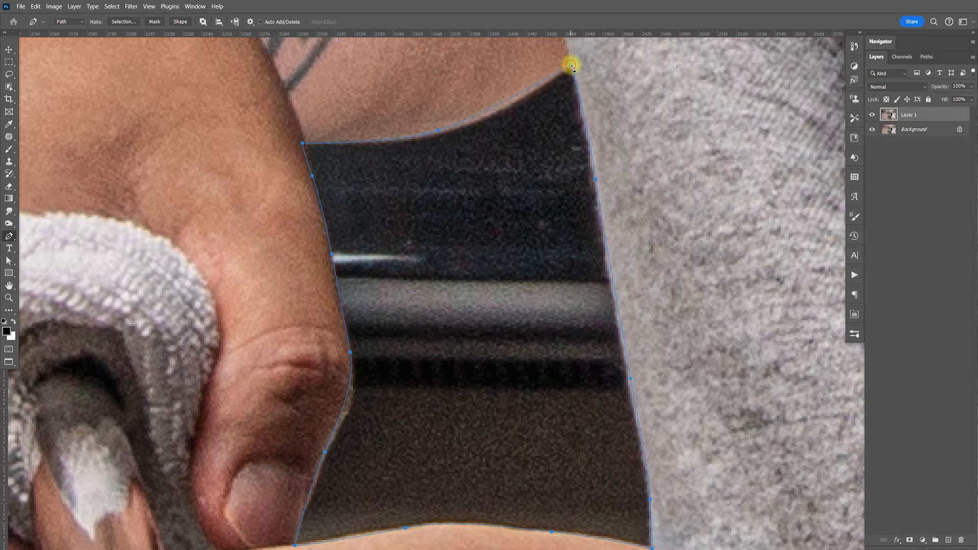
drag(583, 58, 589, 58)
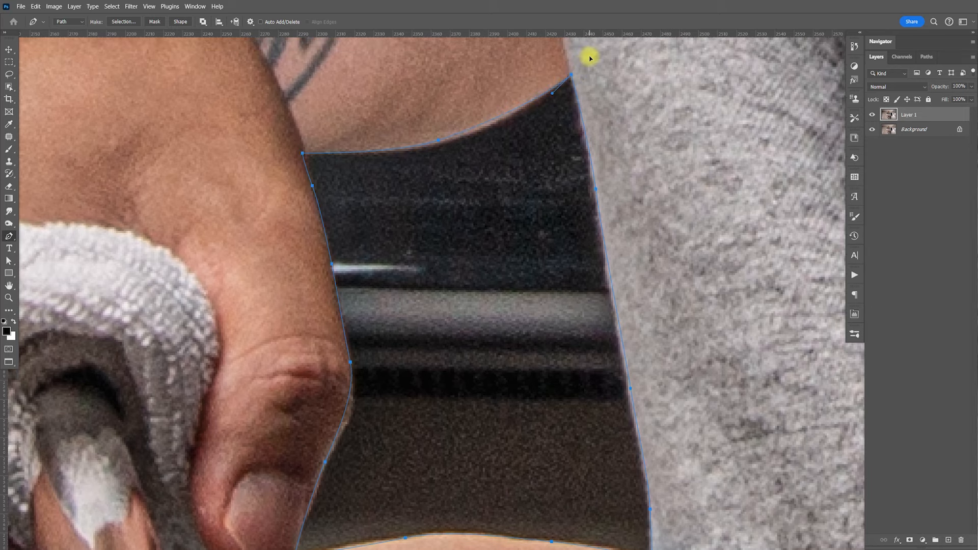
scroll(592, 57, down, 12)
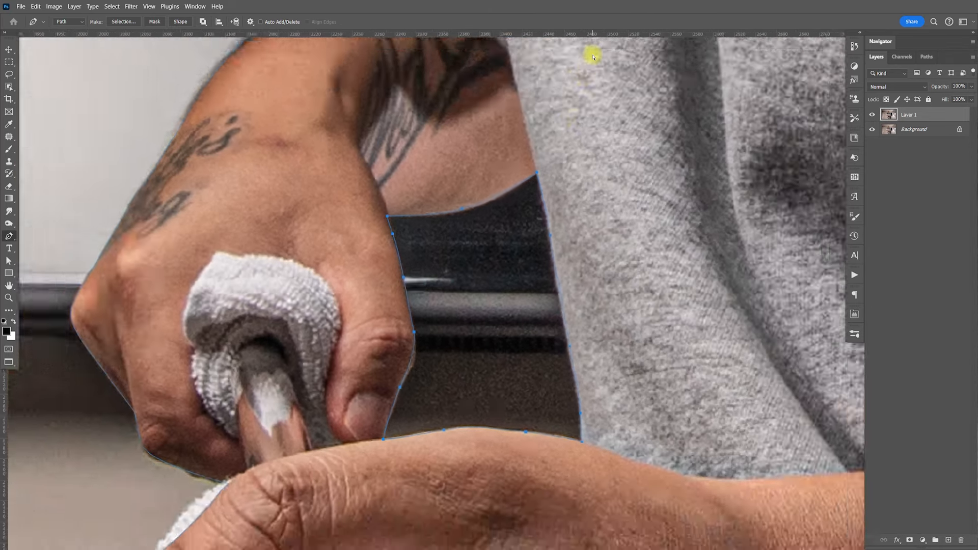
scroll(593, 57, down, 2)
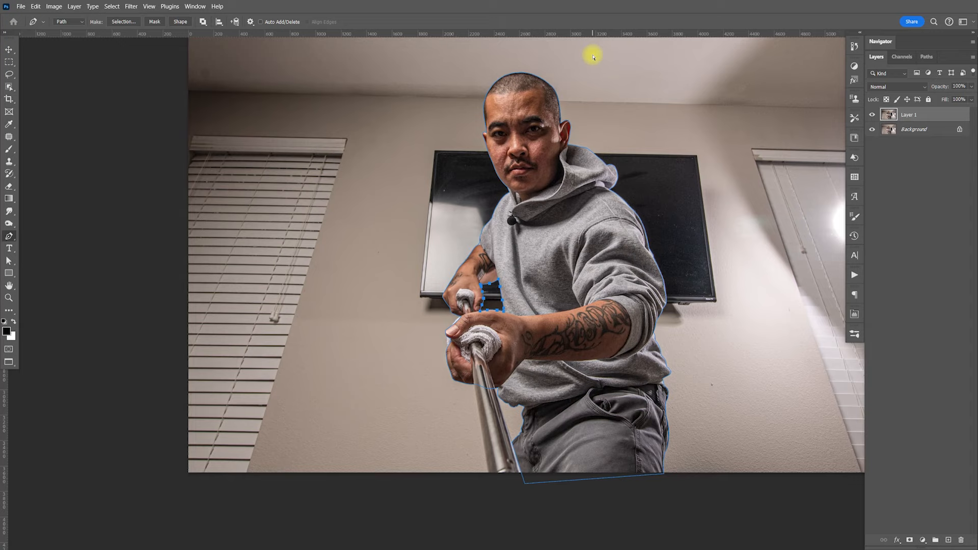
scroll(593, 58, up, 2)
scroll(560, 329, right, 5)
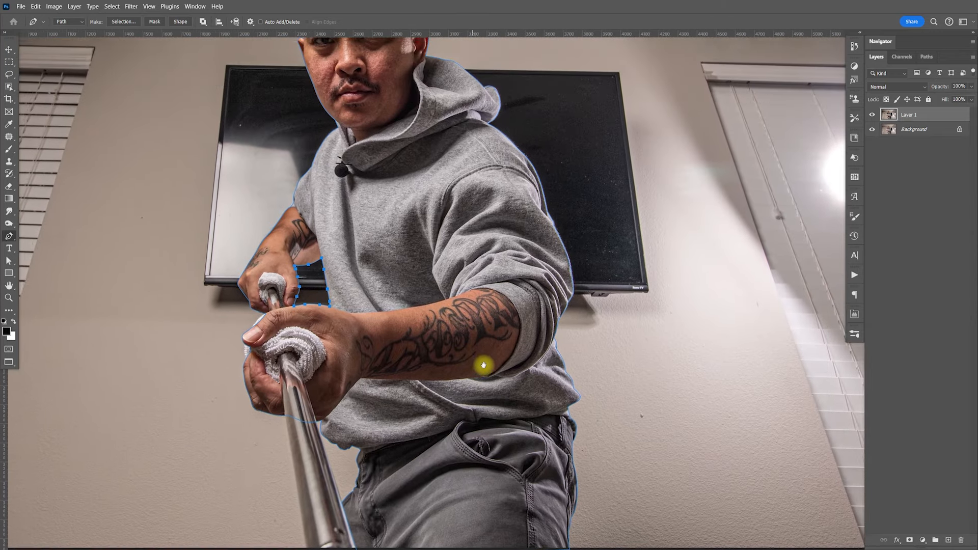
drag(483, 364, 570, 449)
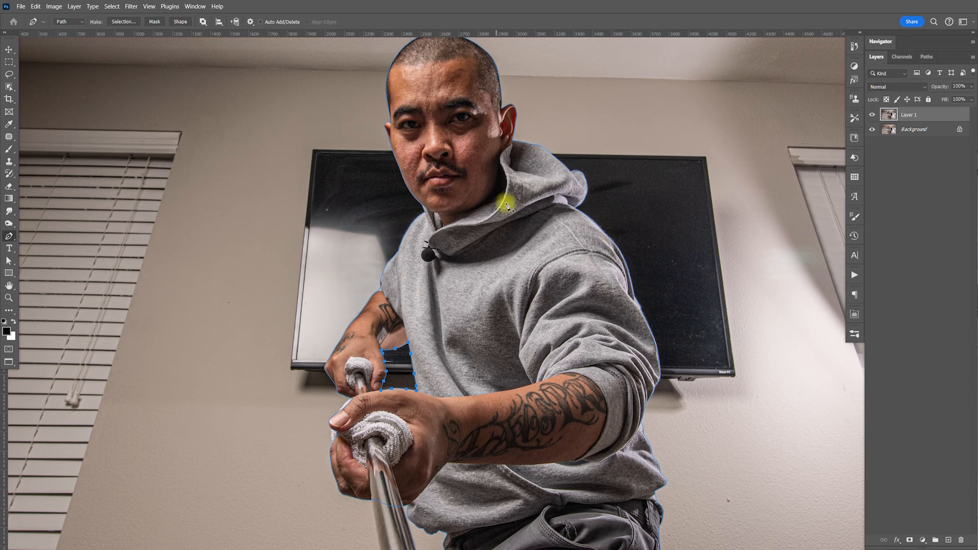
- Load the Work Path as a selection and make Layer 1 the active layer
click(926, 58)
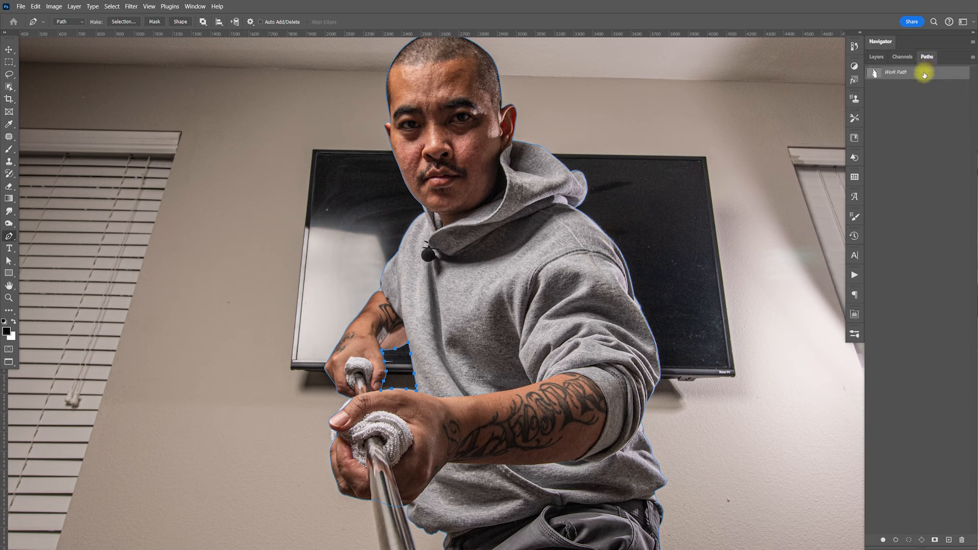
ctrl+click(873, 73)
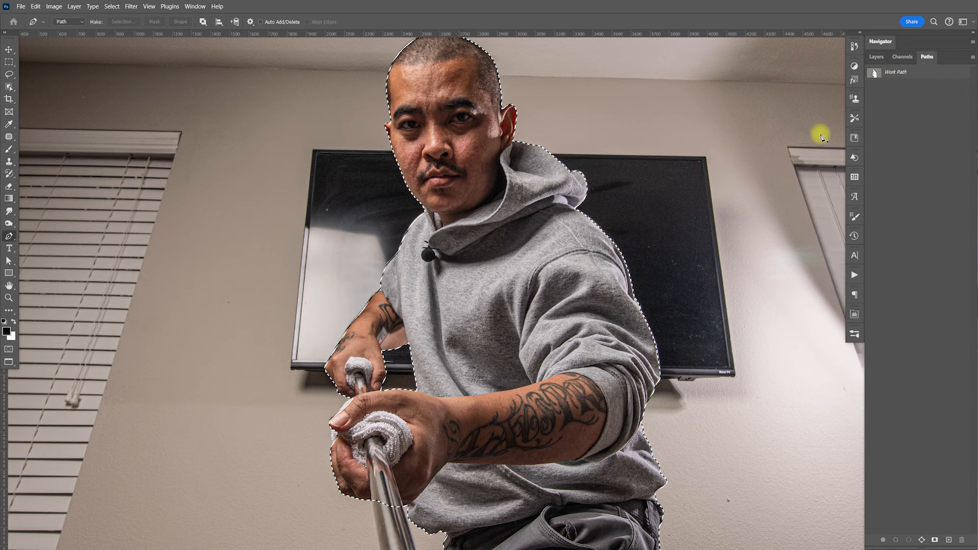
click(875, 58)
click(923, 120)
- Copy the selected subject to a new layer and hide Layer 1 and the Background
key(ctrl+j)
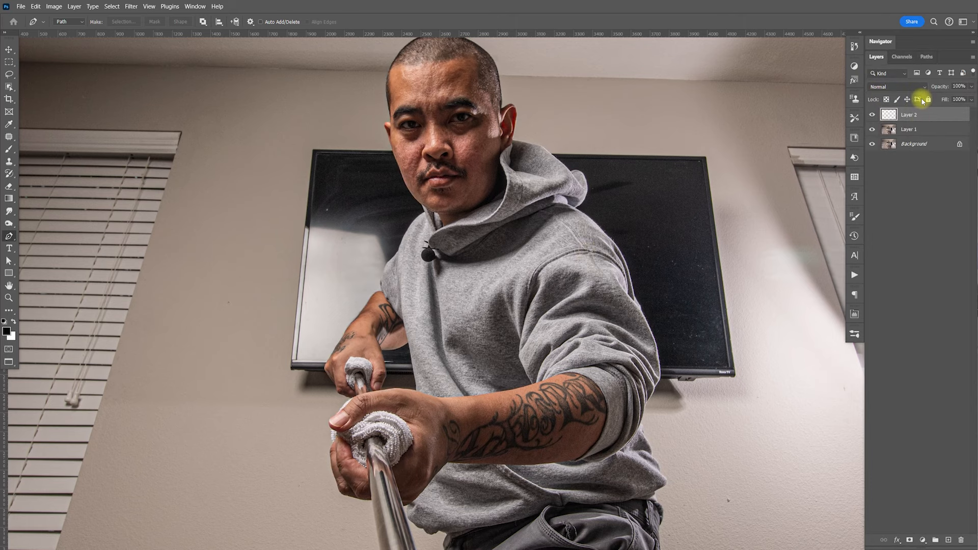
drag(872, 132, 878, 155)
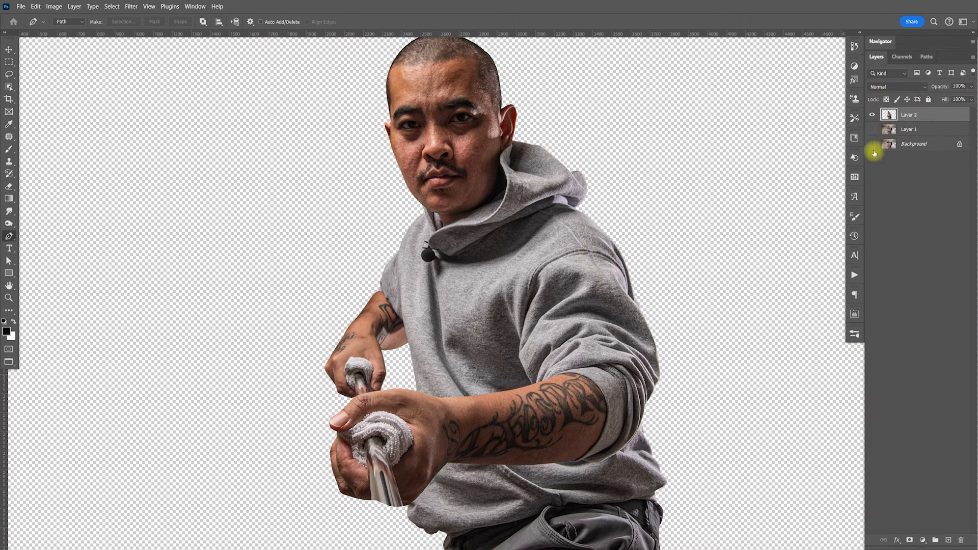
key(ctrl+0)
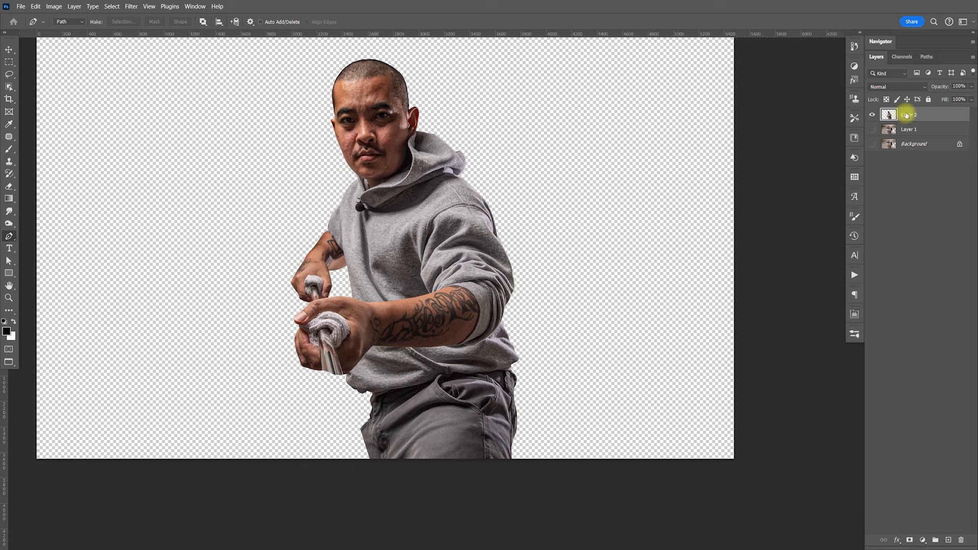
- Copy the complete cutout and paste it into a blank document with a white background
key(ctrl+a)
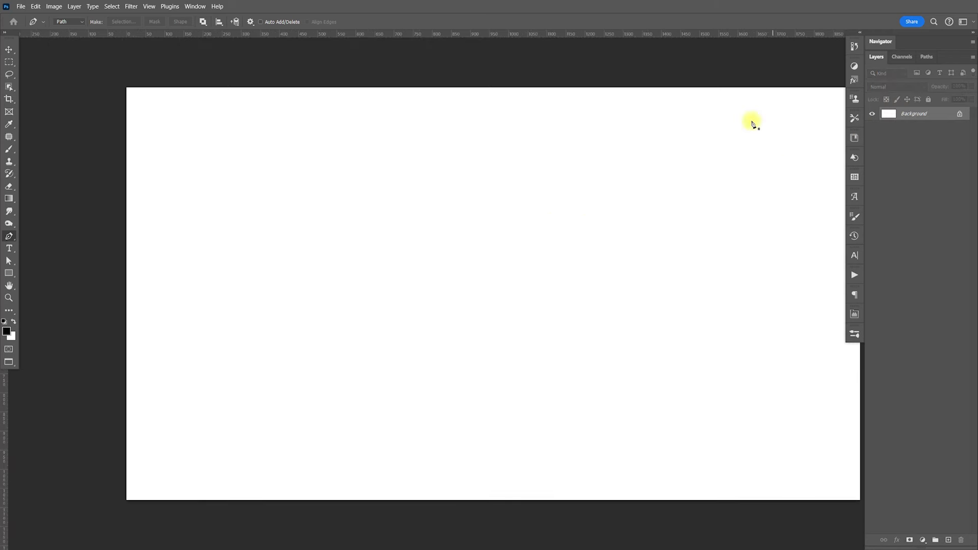
key(ctrl+v)
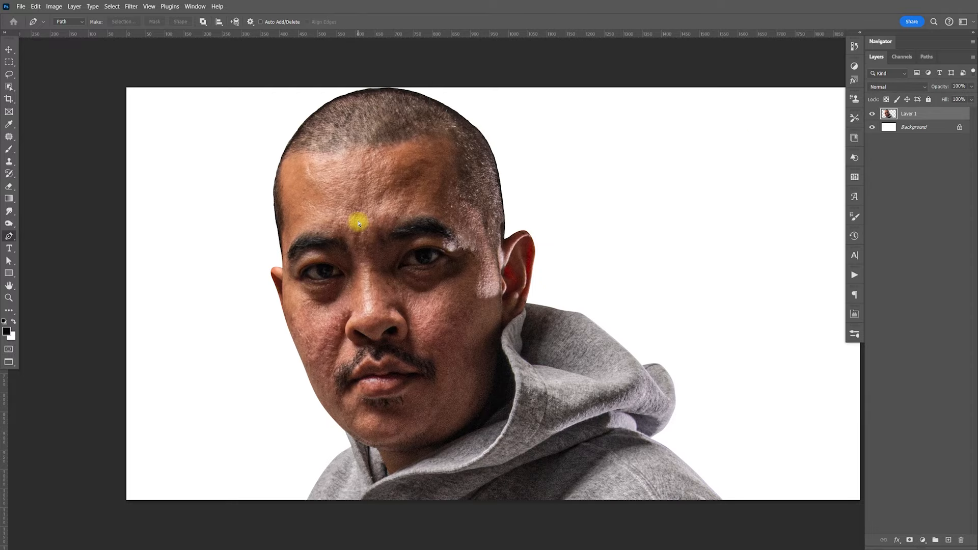
key(ctrl+s)
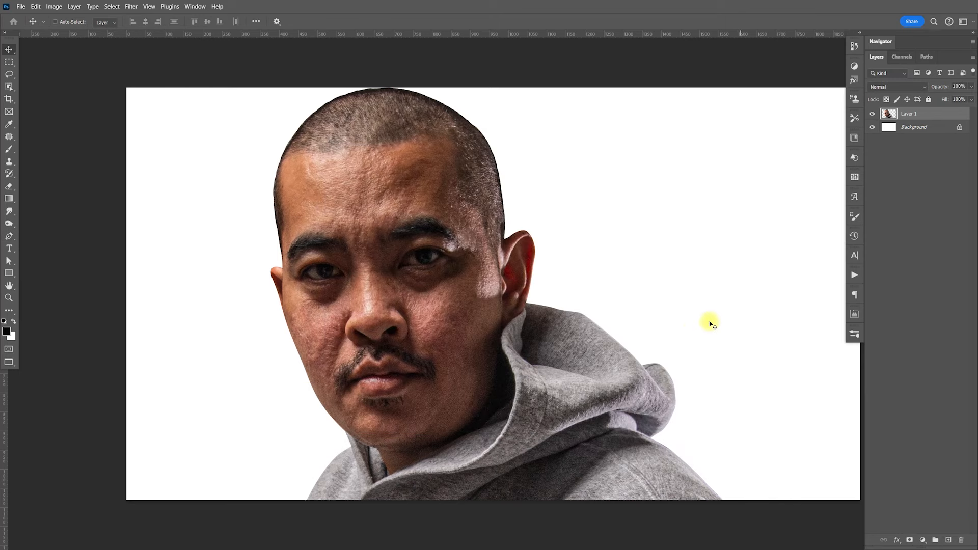
- Put Layer 1 in a group named main and convert the layer to a Smart Object
drag(666, 376, 633, 349)
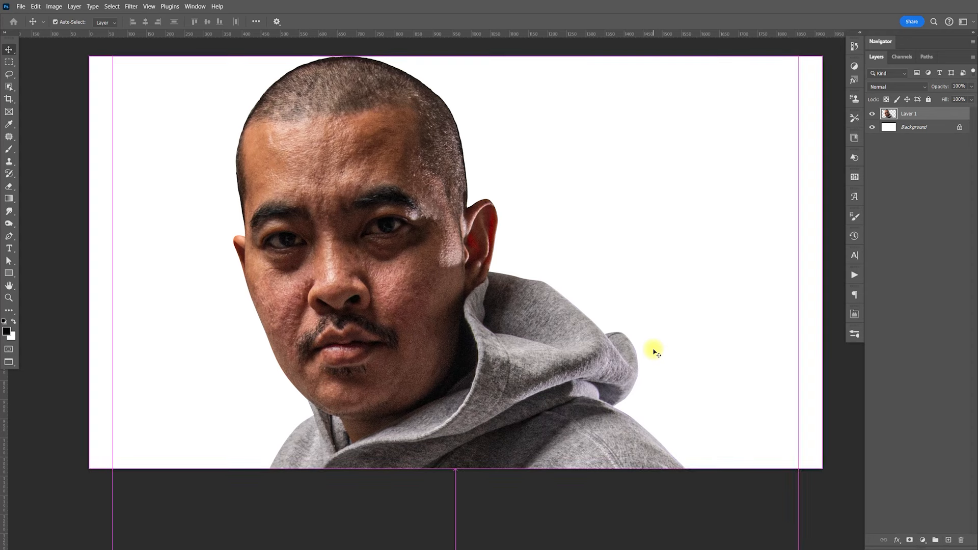
key(ctrl+g)
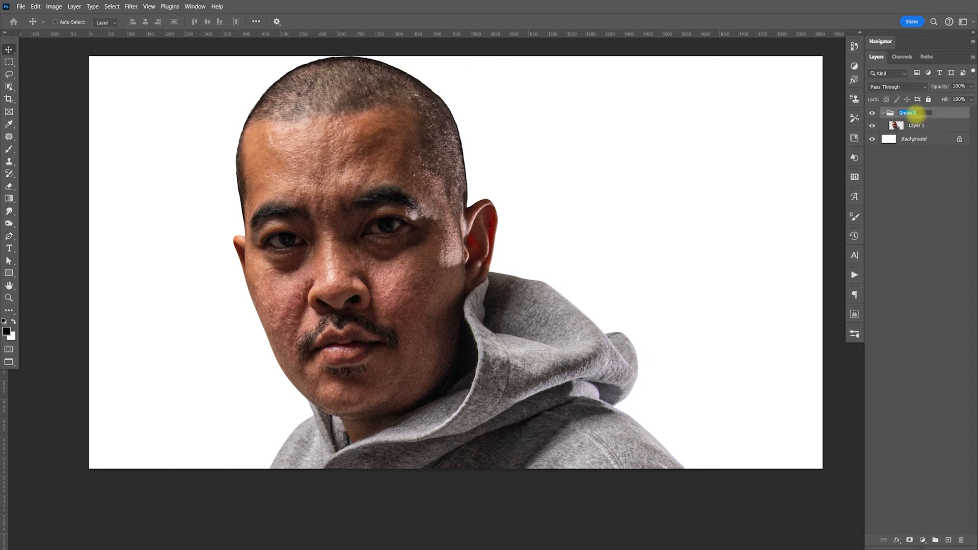
click(925, 127)
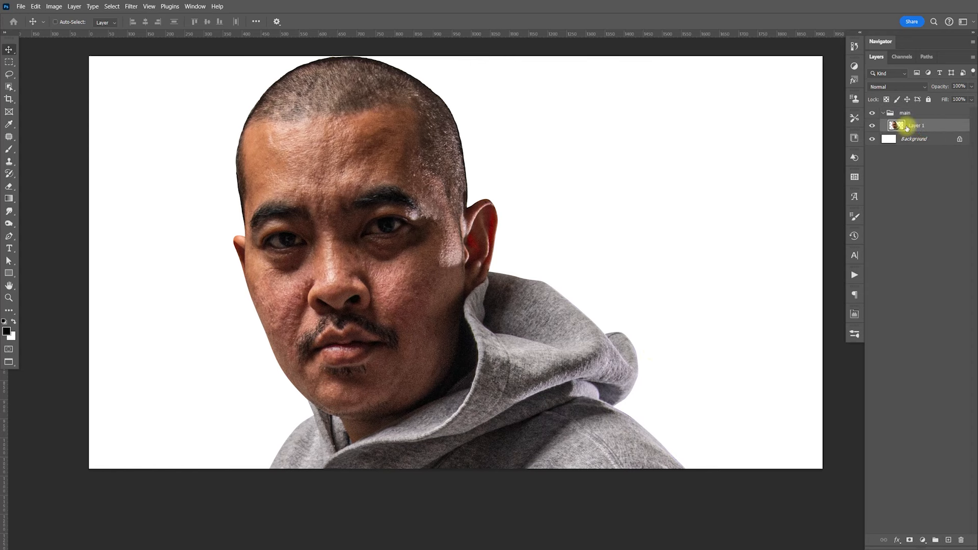
right_click(926, 129)
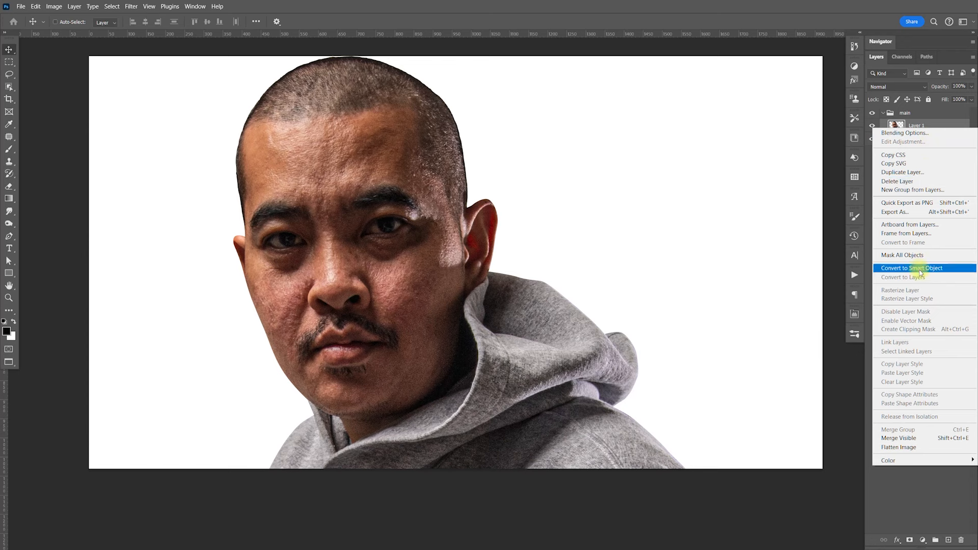
click(918, 269)
- Scale the subject down proportionally and move it up so the head, arms and hoodie fit inside the canvas
key(ctrl+minus)
key(ctrl+minus)
key(ctrl+minus)
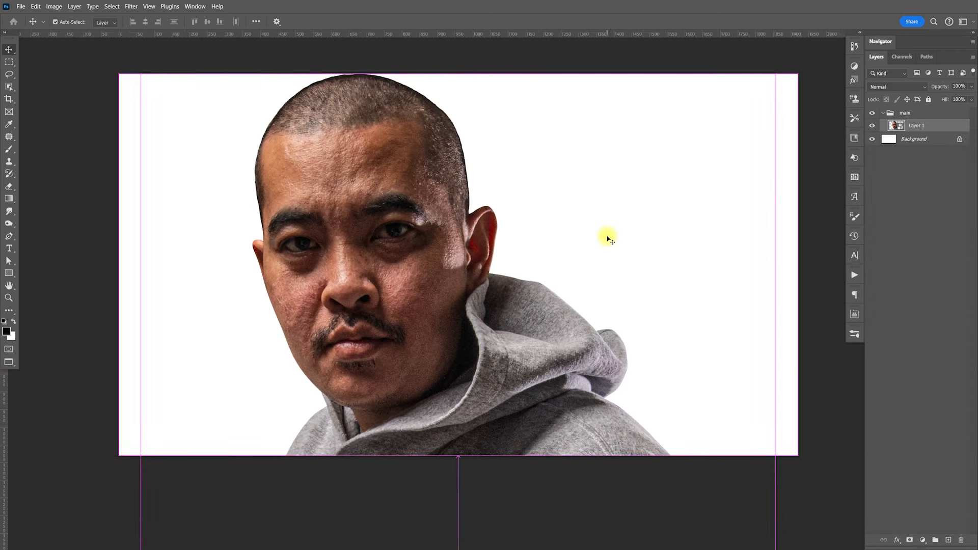
key(ctrl+t)
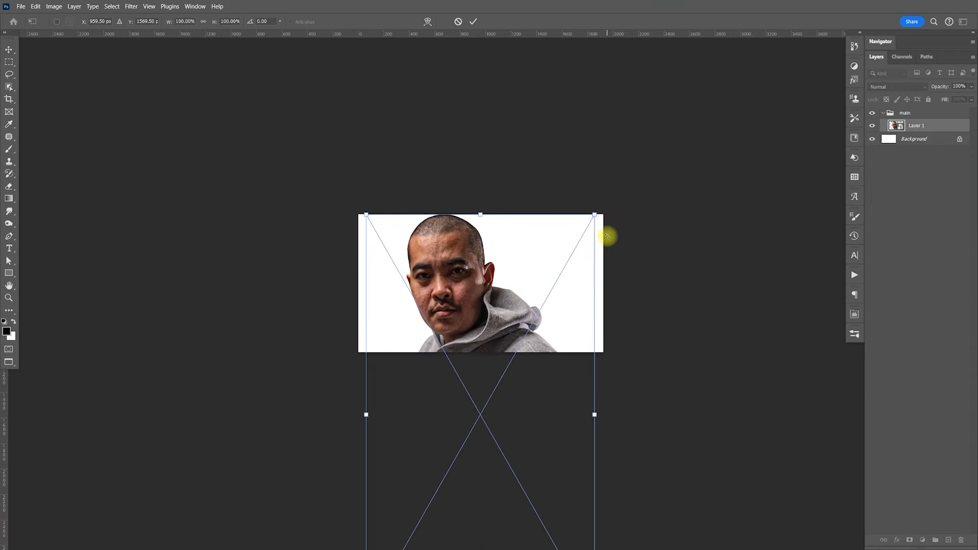
drag(595, 214, 532, 340)
key(Return)
drag(492, 407, 499, 292)
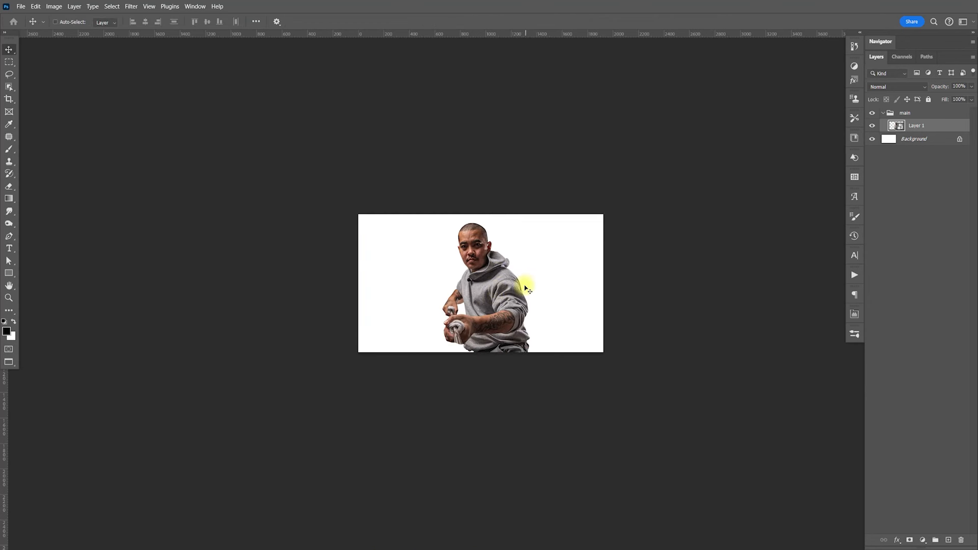
- Scale the subject down a little more and raise it so the whole cutout, including the thighs, sits inside the canvas
key(ctrl+plus)
key(ctrl+plus)
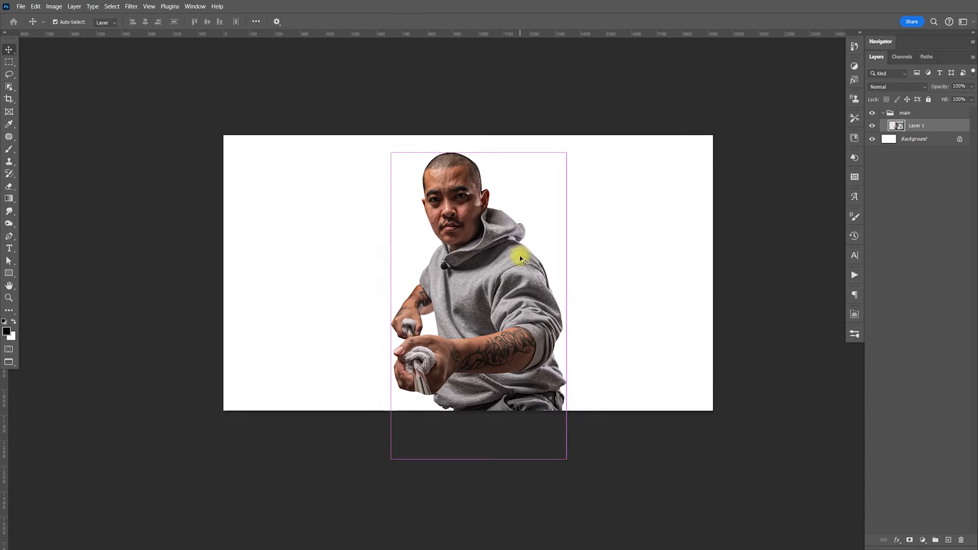
key(ctrl+t)
drag(567, 150, 549, 196)
drag(511, 285, 520, 253)
key(Return)
key(shift+Up)
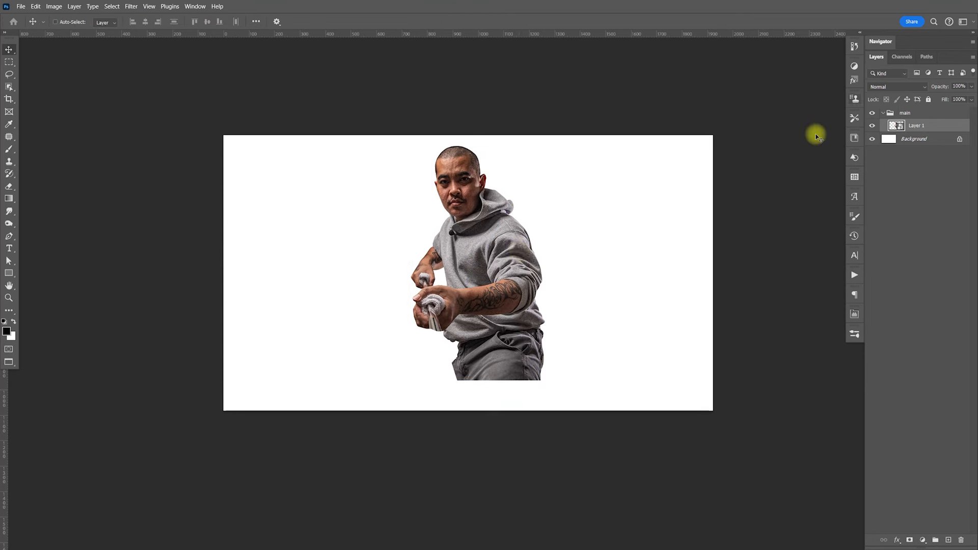
- Fill the Background layer with the black foreground color
click(912, 138)
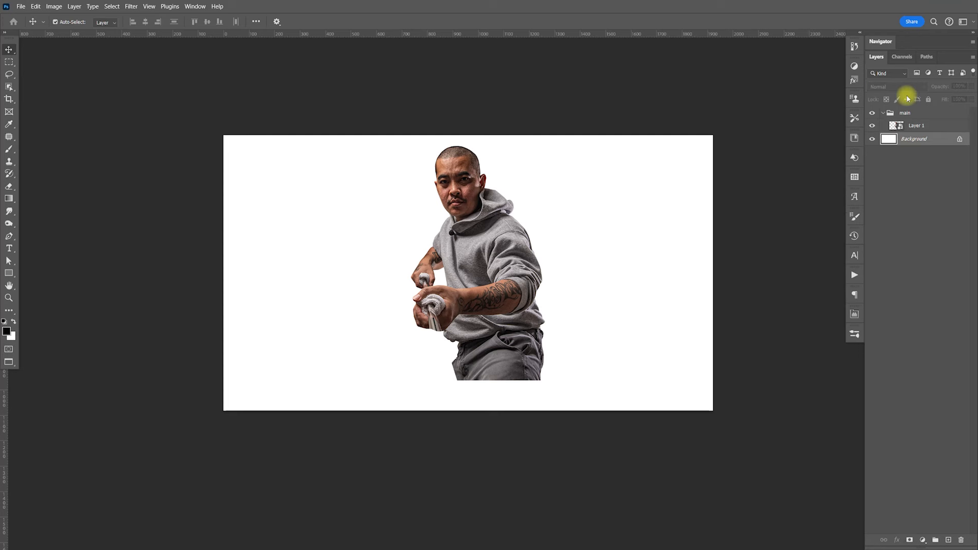
key(alt+BackSpace)
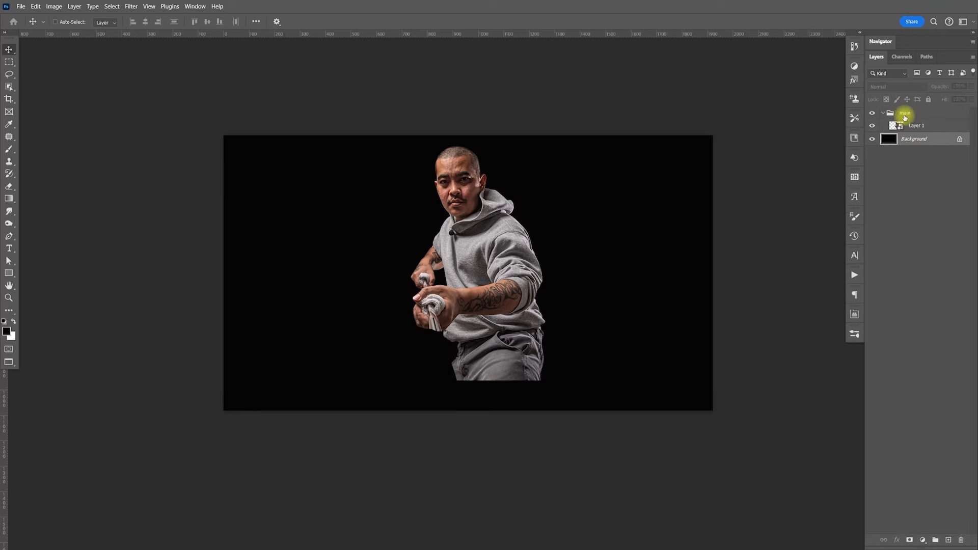
- Switch to Adobe Bridge and browse the Clouds and Storm folder through Clouds_041.jpg for a dark sky background
key(ctrl)
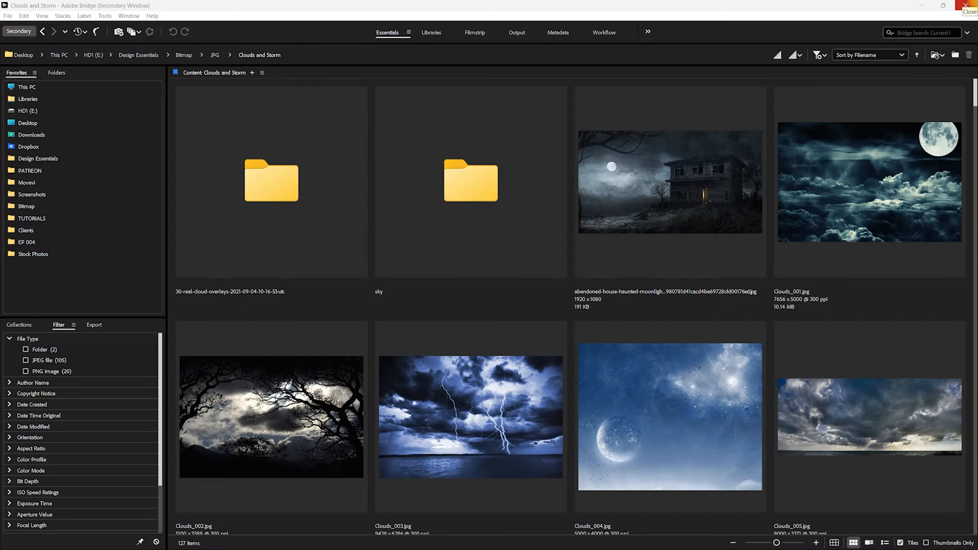
click(687, 401)
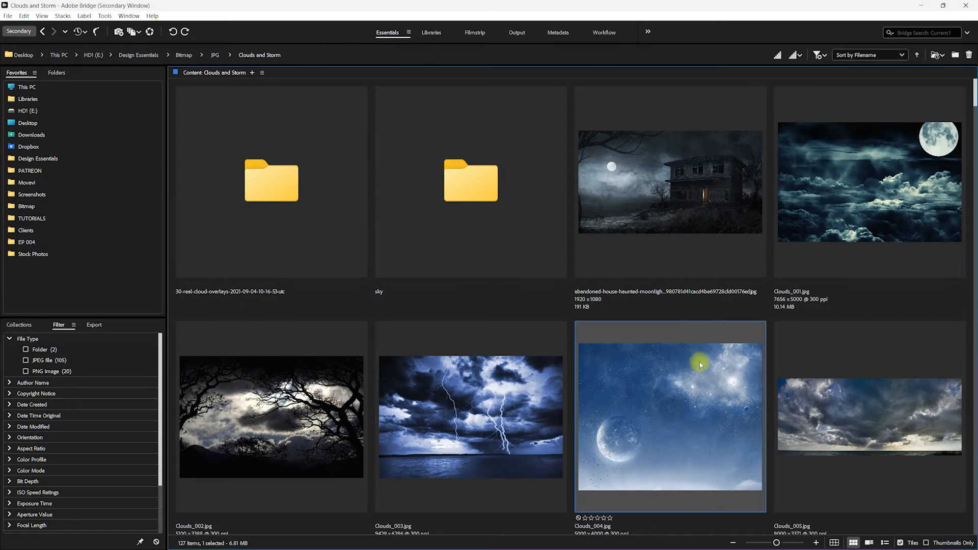
scroll(699, 364, down, 3)
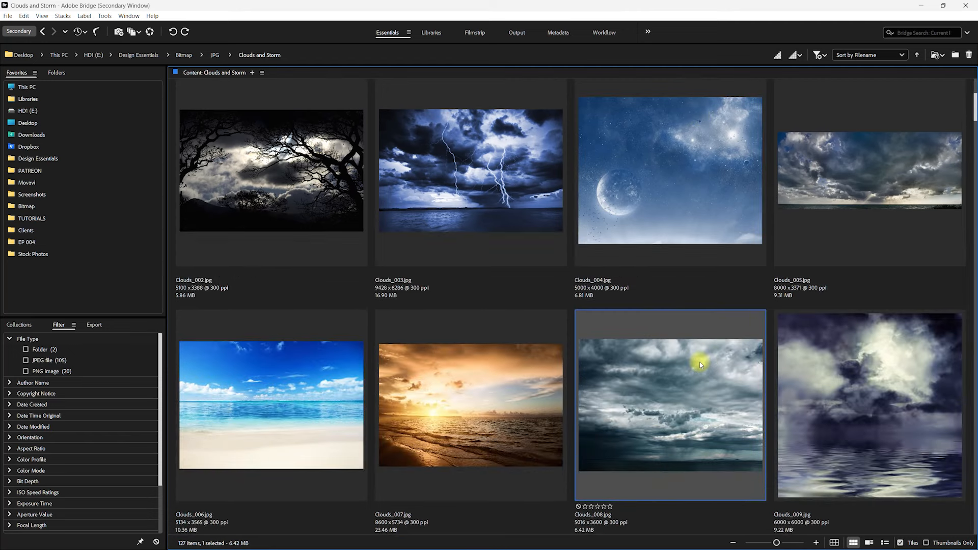
key(Down)
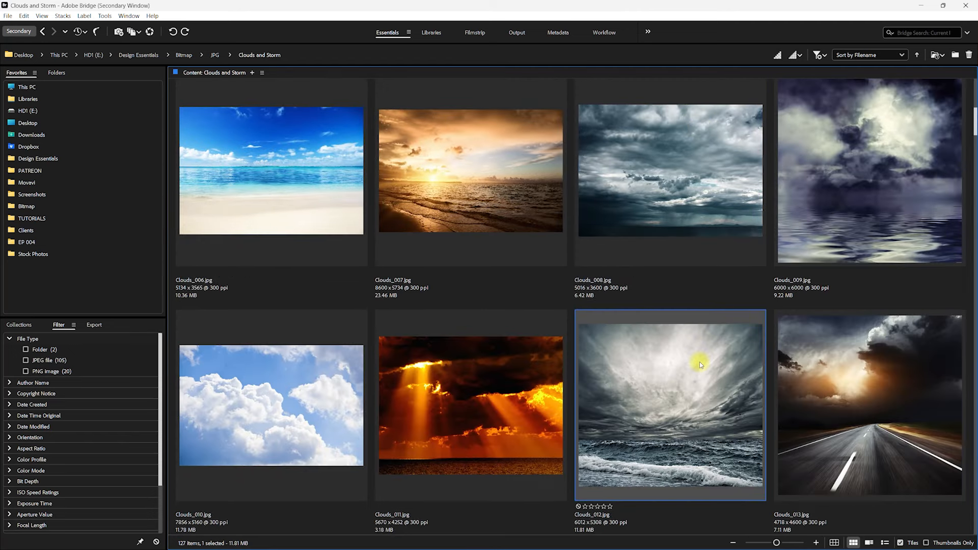
key(Down)
key(Down)
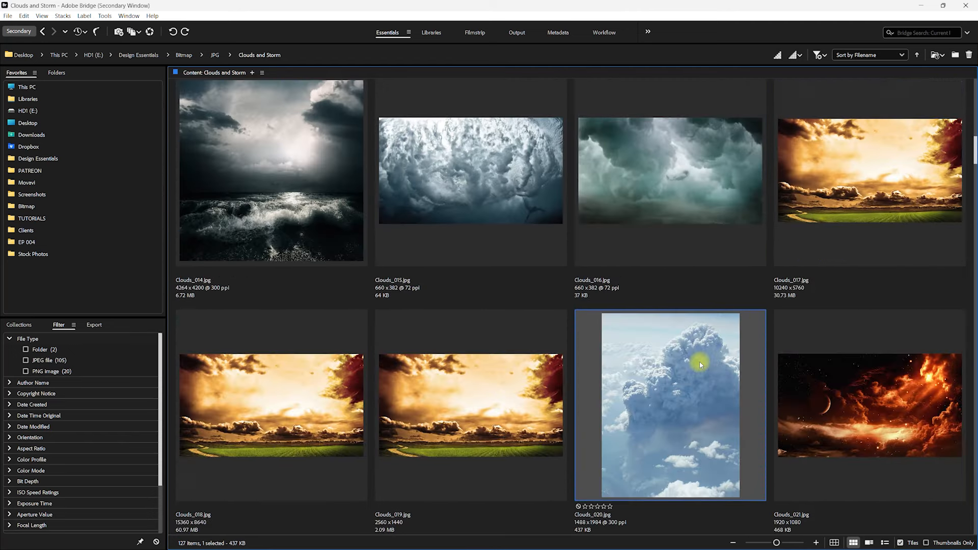
key(Down)
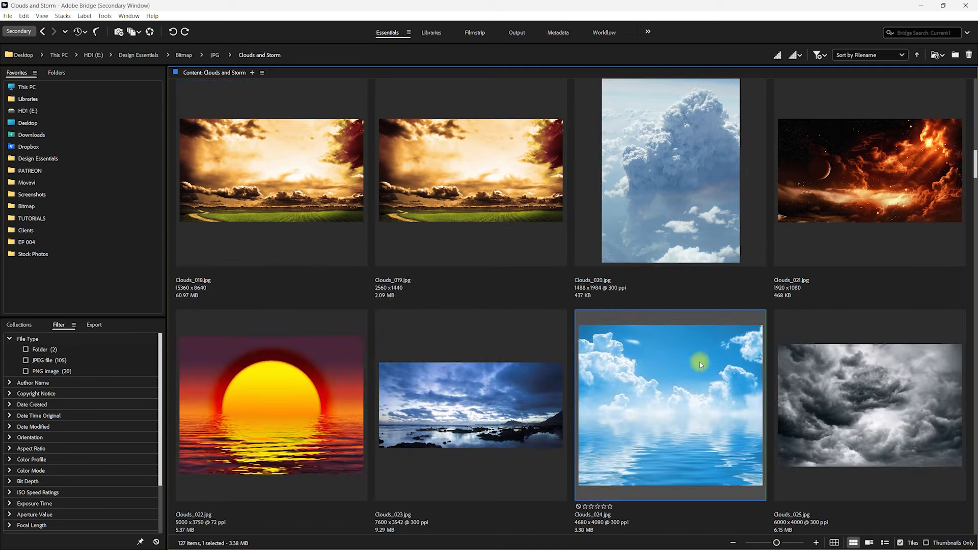
key(Down)
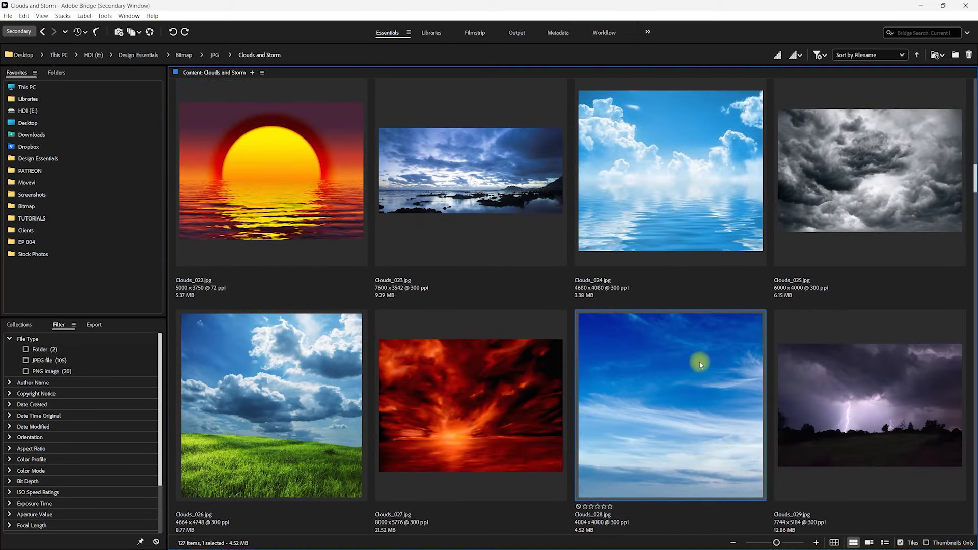
click(847, 401)
key(Down)
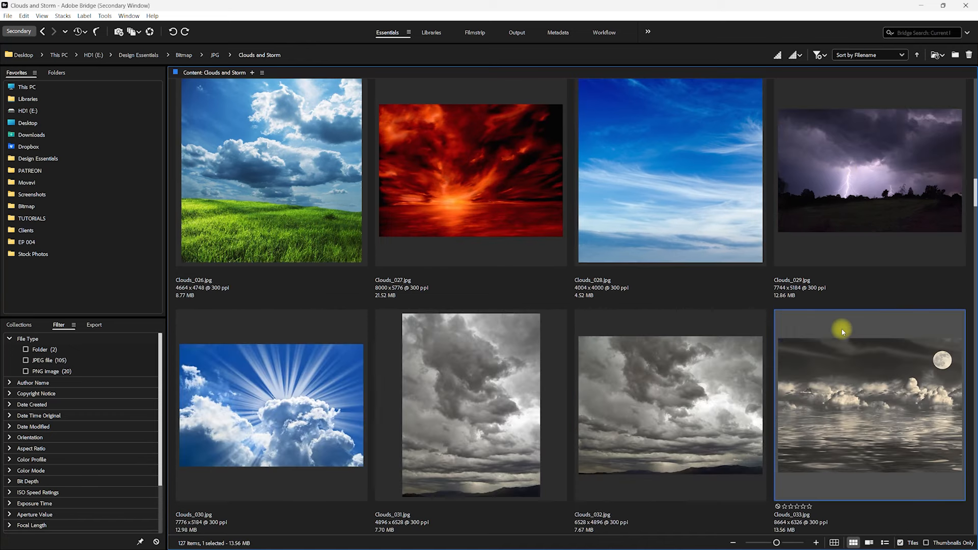
key(Down)
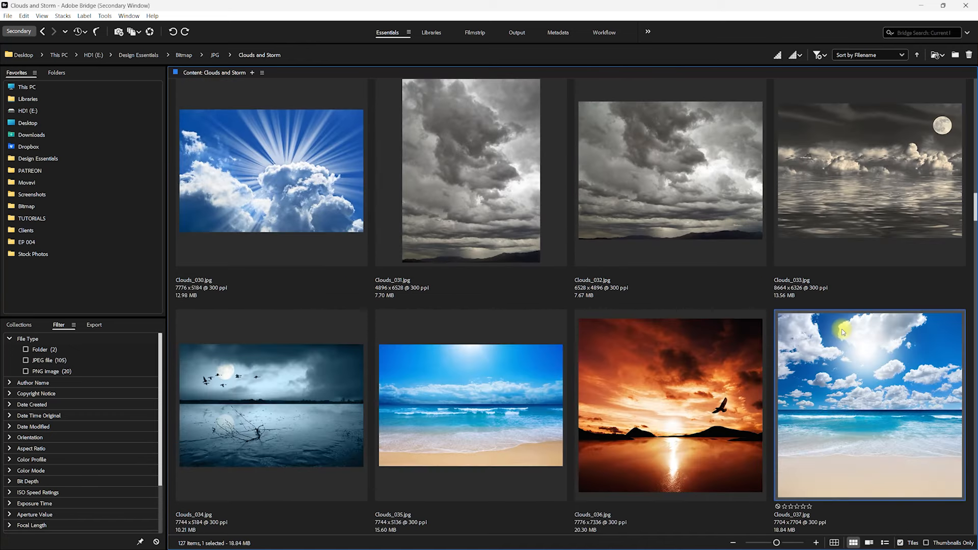
key(Down)
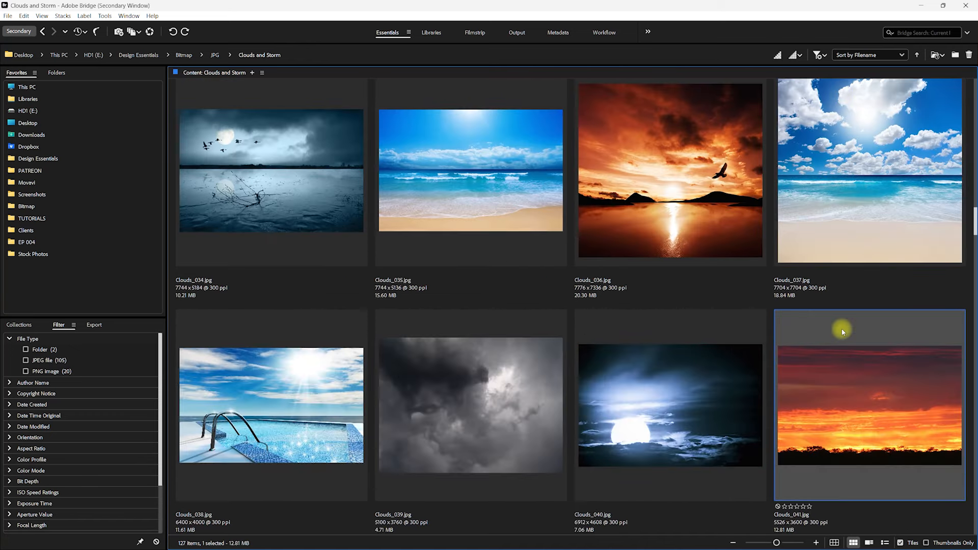
- Preview the moonlit sky images Clouds_034.jpg and Clouds_040.jpg one after the other at full-screen size
click(264, 155)
key(space)
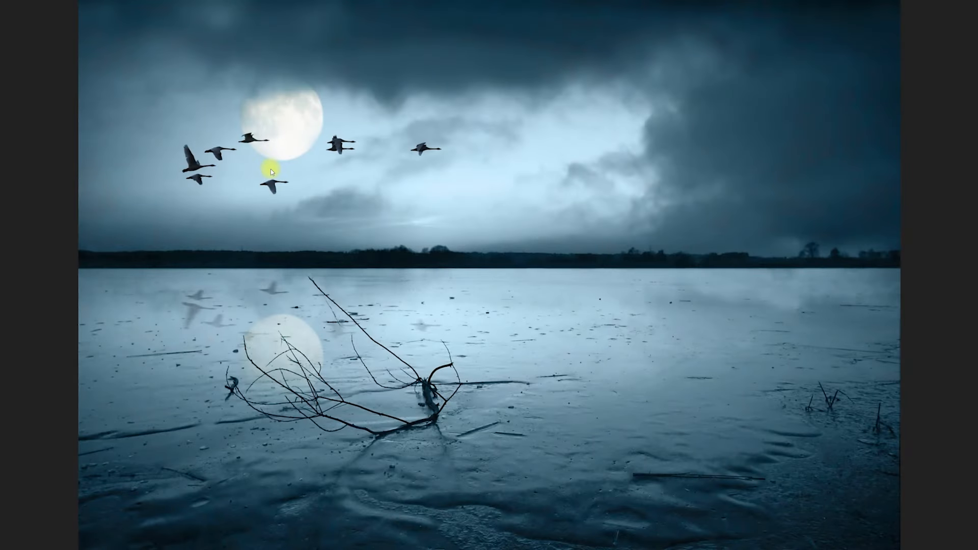
key(space)
key(Down)
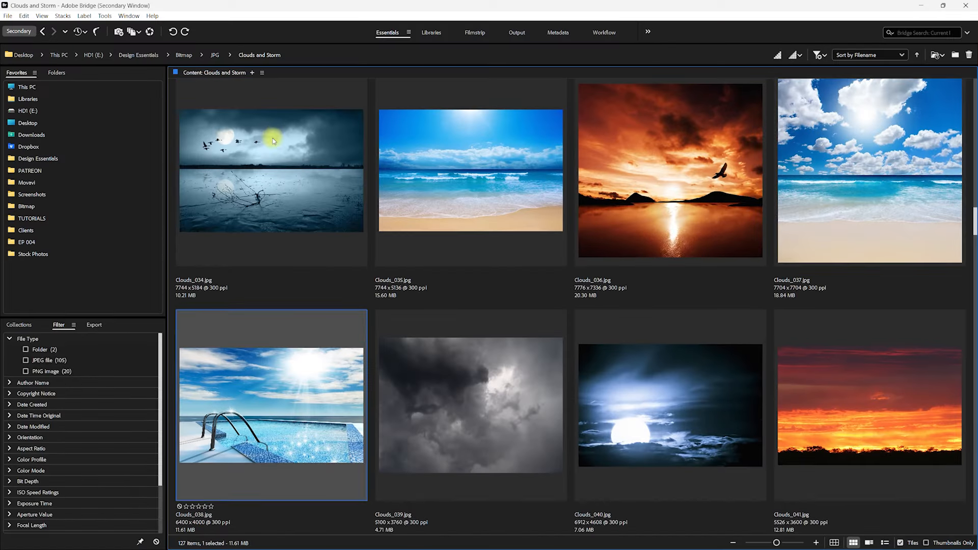
click(659, 422)
key(space)
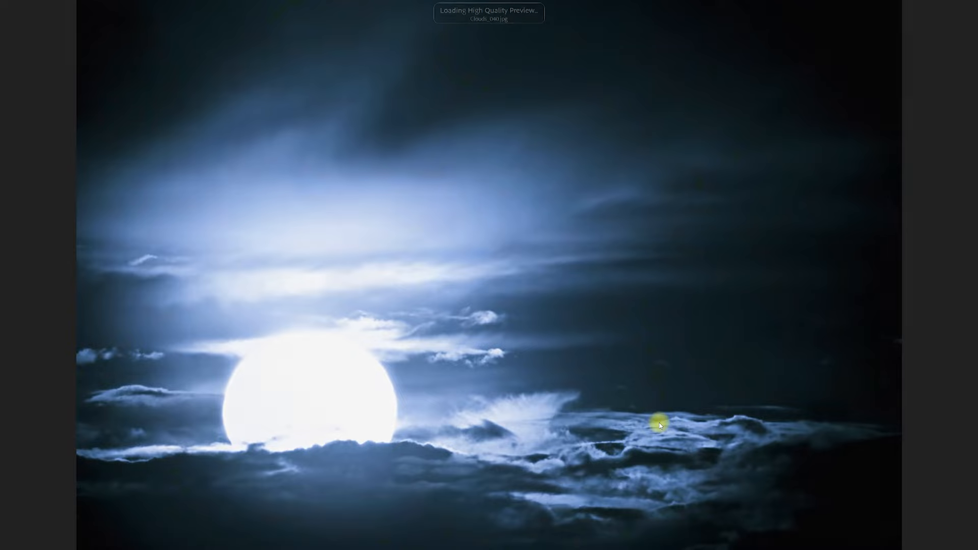
key(space)
- Browse the remaining cloud images in the folder, from Clouds_044.jpg down to the download files
key(Down)
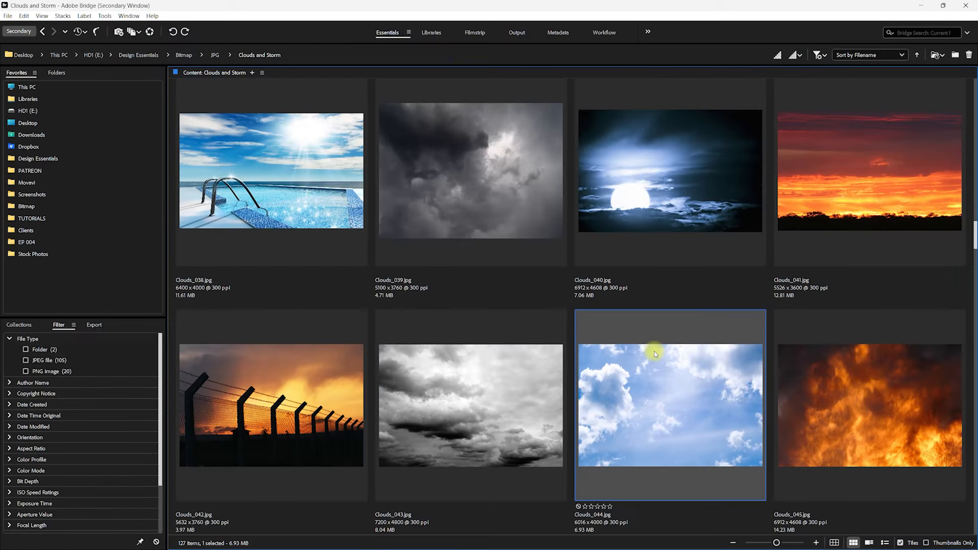
key(Down)
key(Down)
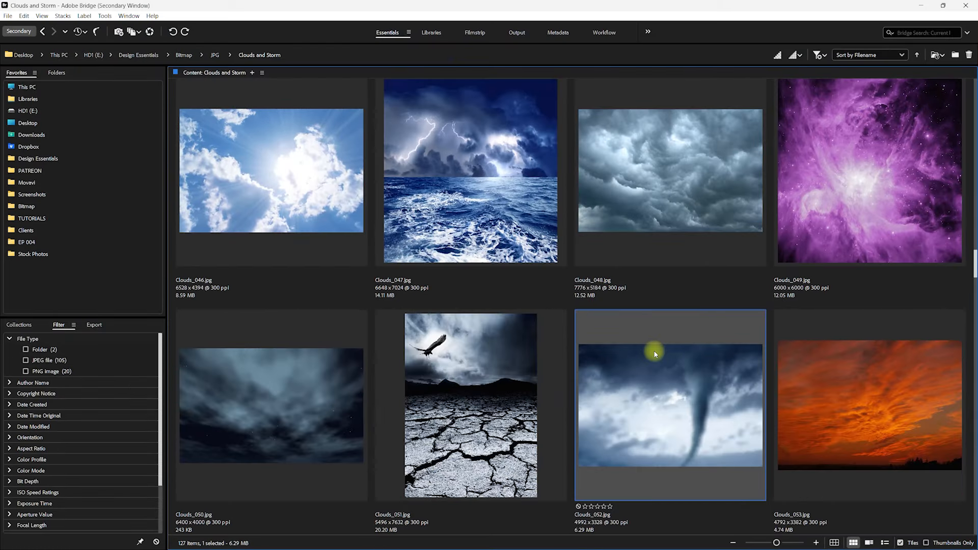
key(Down)
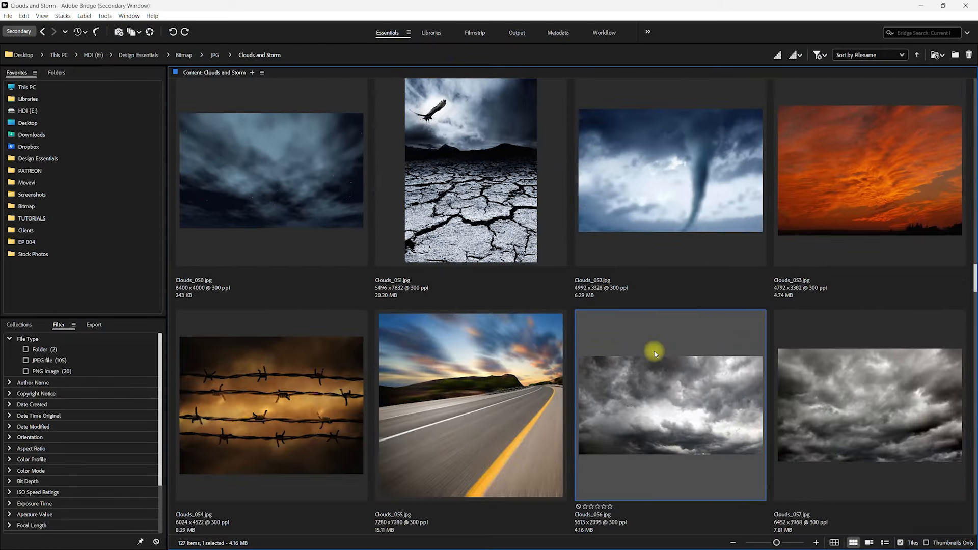
key(Down)
key(Down)
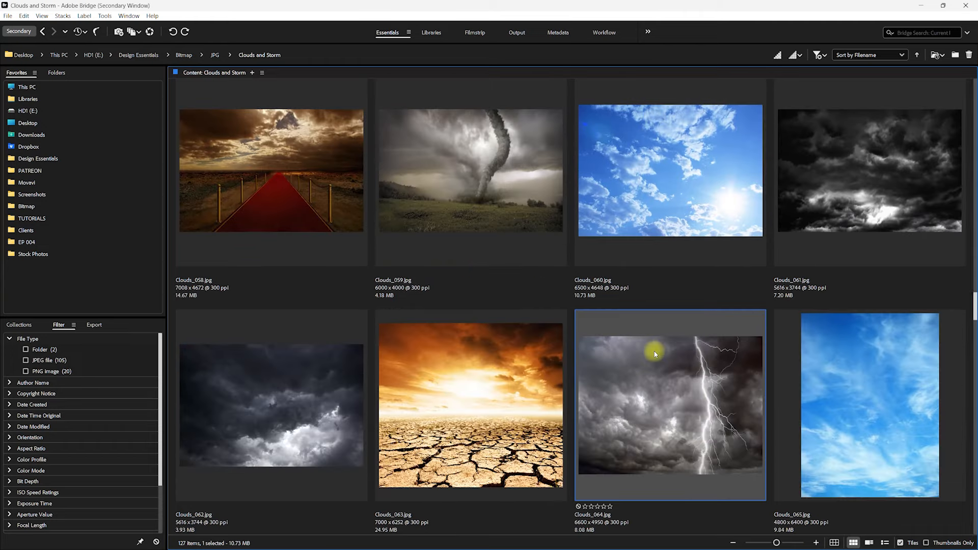
key(Down)
key(Down)
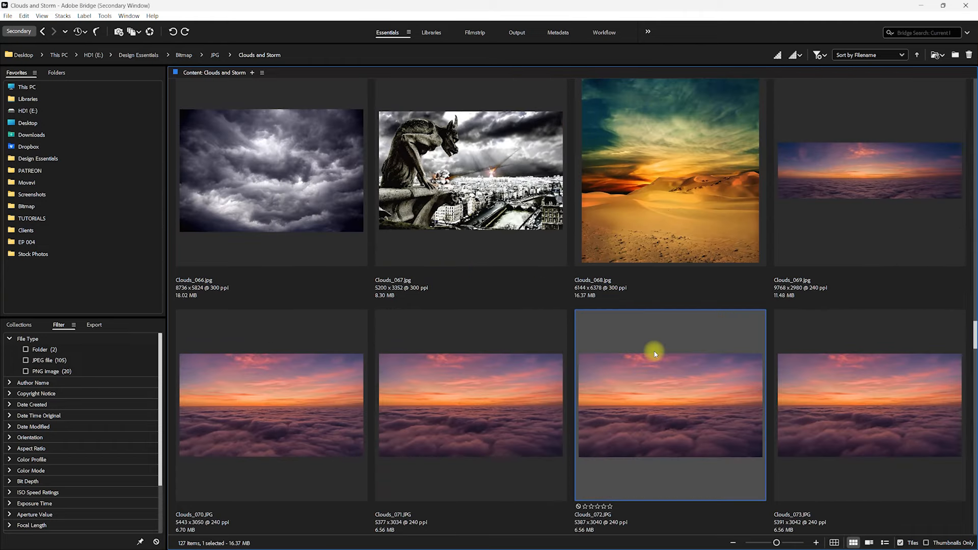
key(Down)
key(Down)
key(Down)
key(Down)
key(Down)
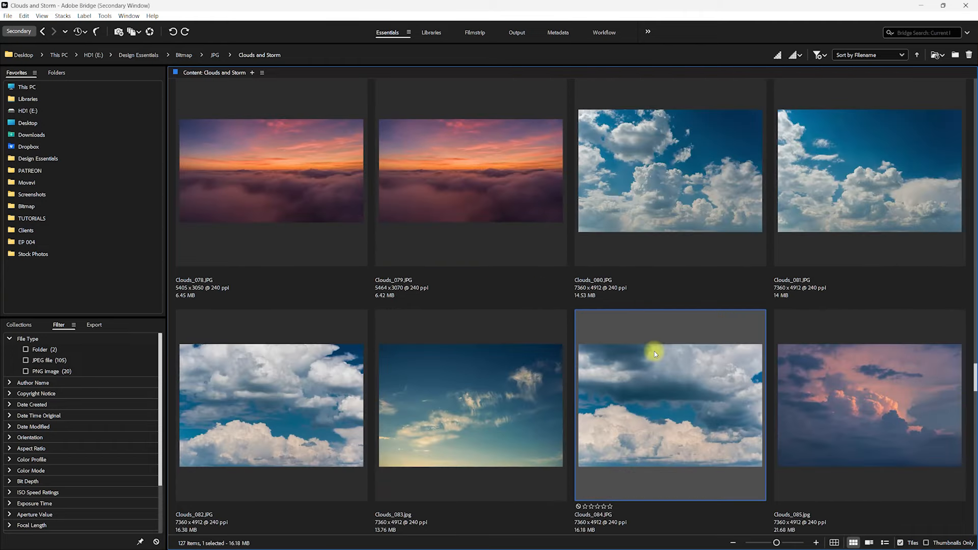
key(Down)
key(Down)
key(Down)
key(Down)
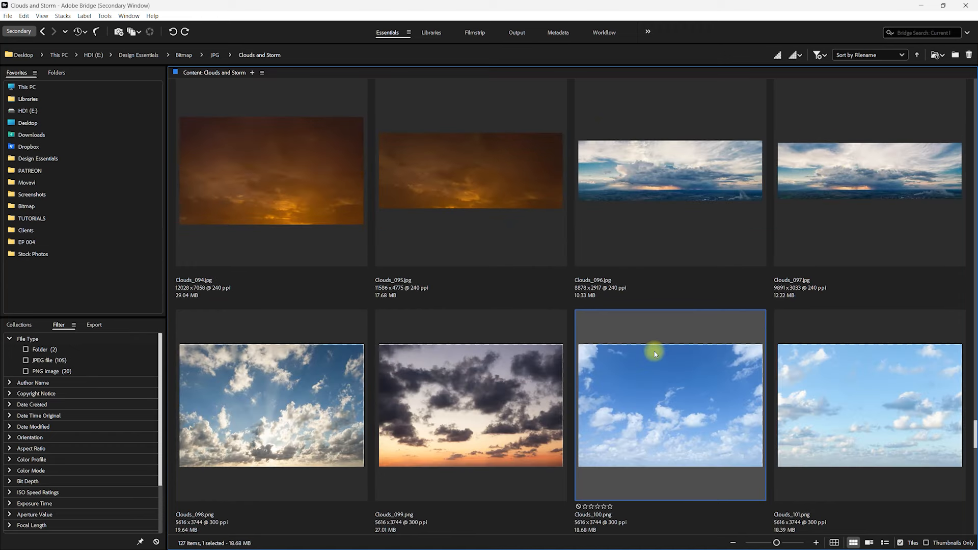
key(Down)
key(Down)
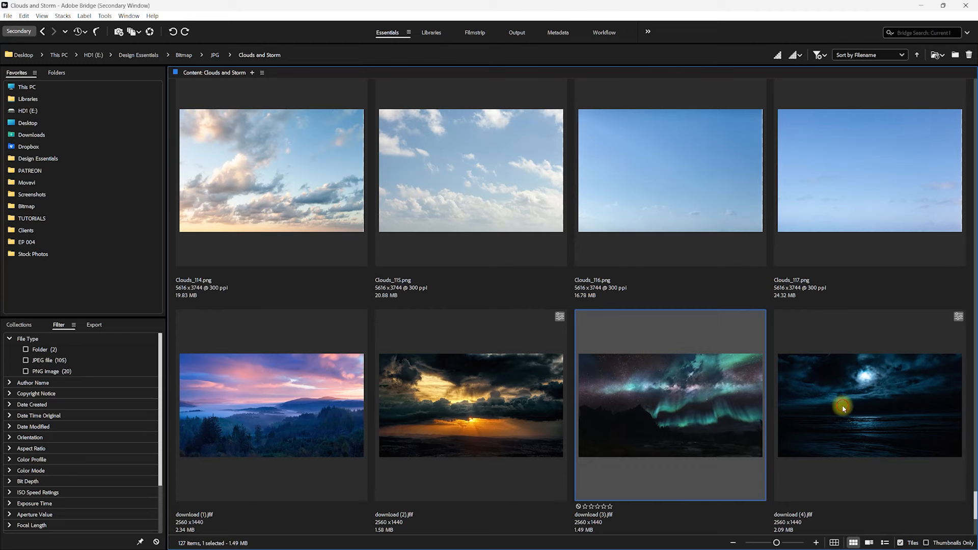
- Preview the moonlit sea image download (4).jfif at full-screen size, and check the last images in the folder
key(Right)
key(space)
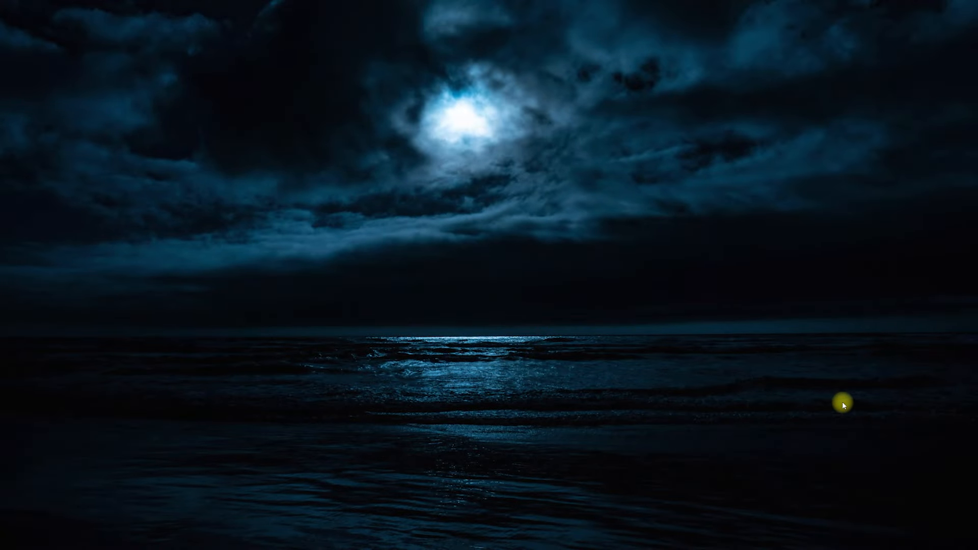
key(space)
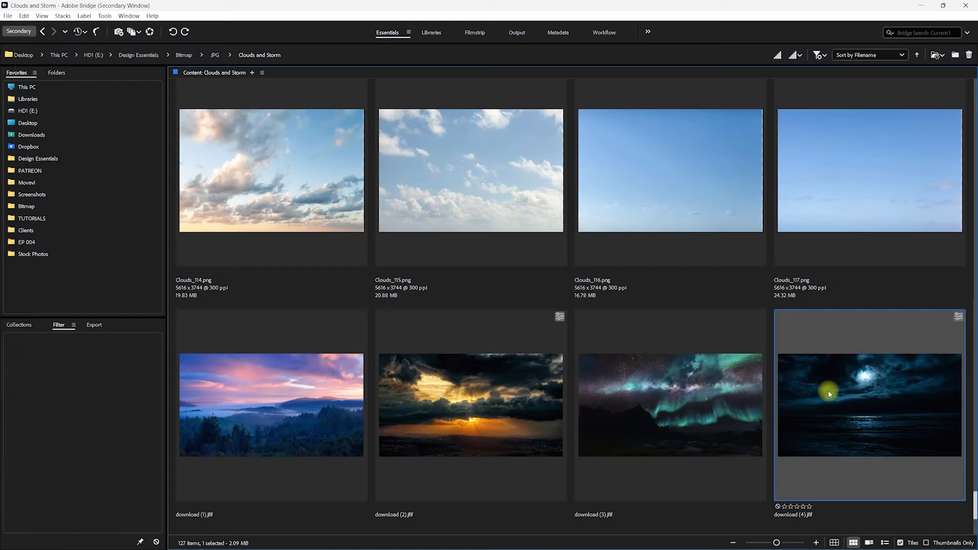
key(Down)
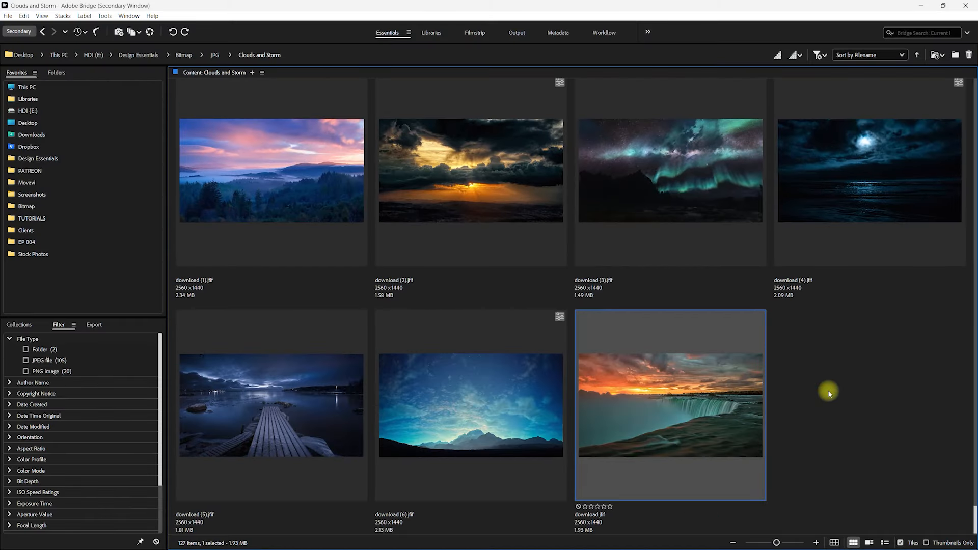
- Preview the pier image download (5).jfif and the starry mountain image download (6).jfif at full-screen size
click(309, 432)
key(space)
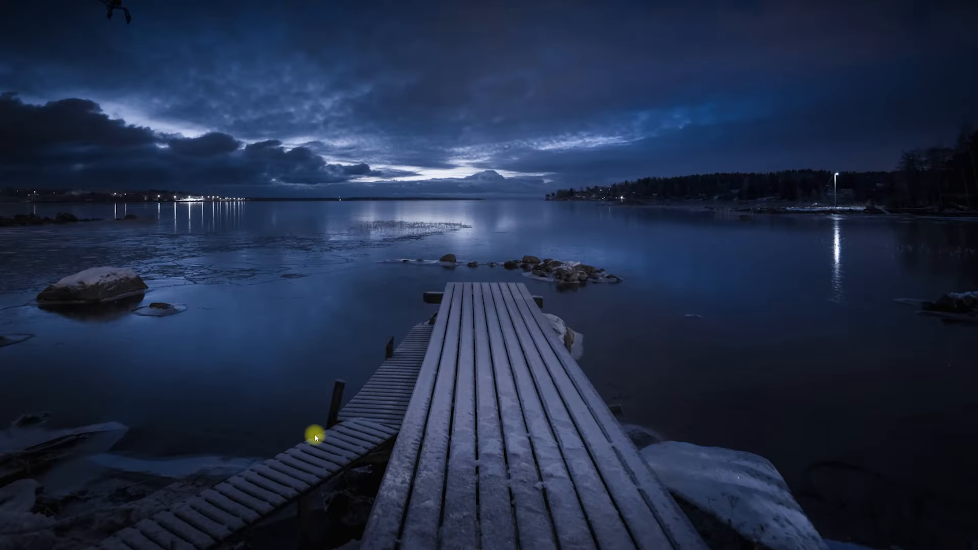
key(space)
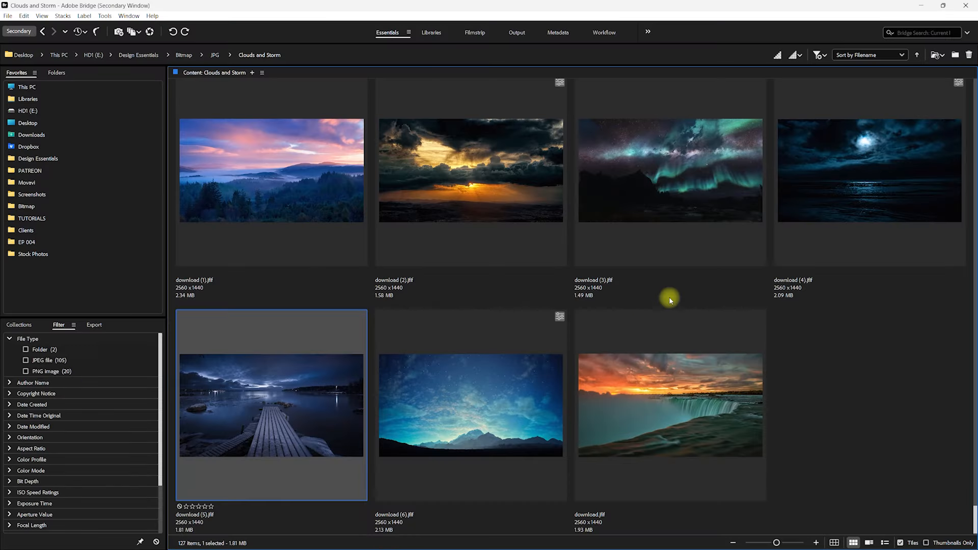
click(495, 421)
key(space)
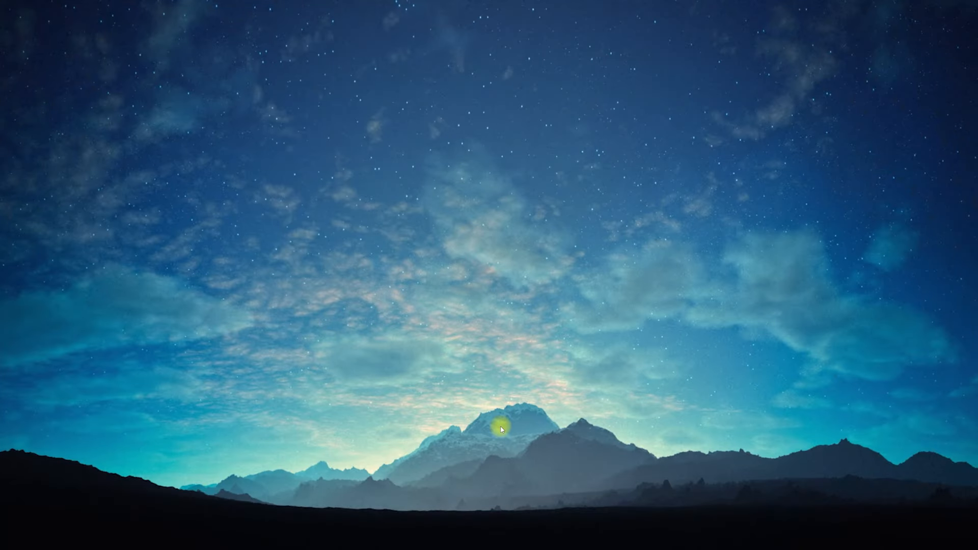
key(space)
- Place download (4).jfif into the Photoshop composite beneath the main group, and collapse that group
click(840, 179)
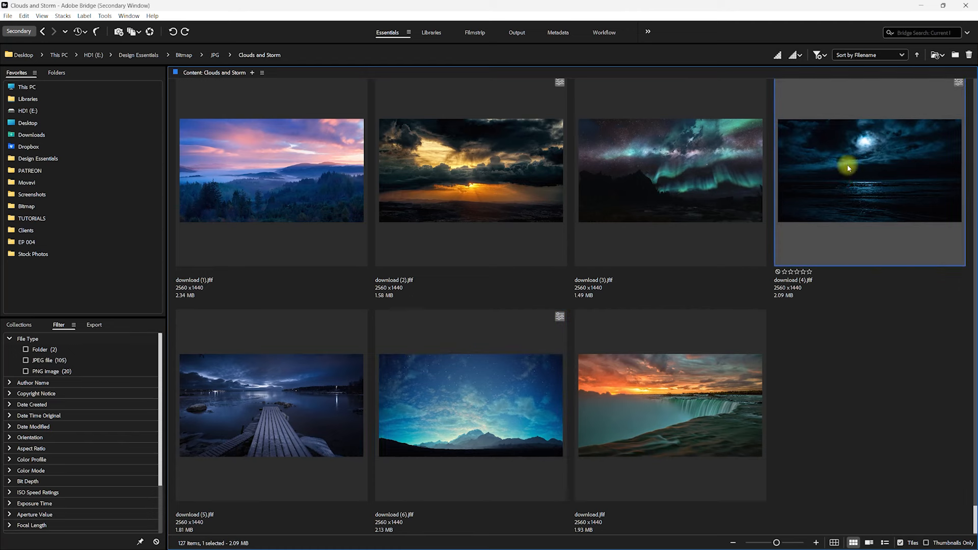
drag(848, 168, 471, 282)
key(alt+Tab)
key(alt+Tab)
key(Return)
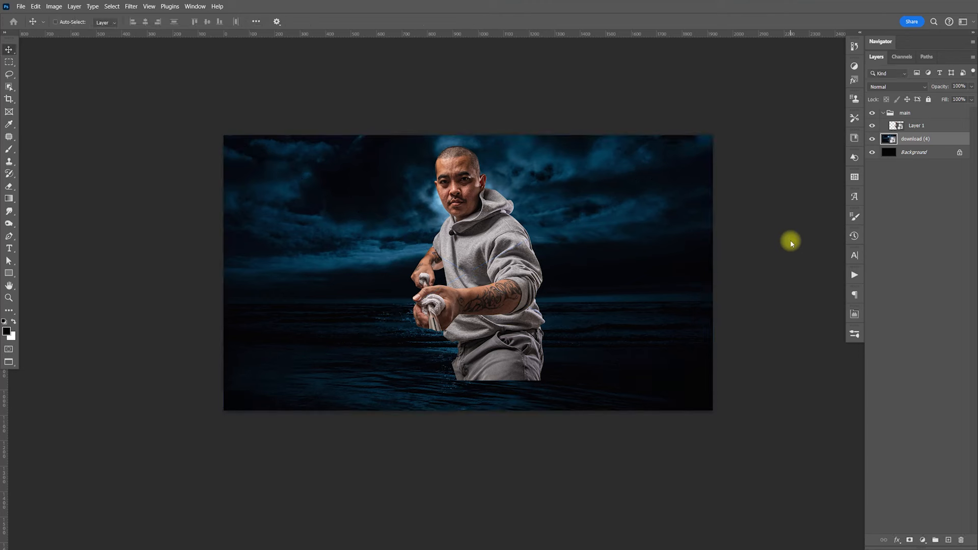
click(882, 112)
- Hide and show the download (4) layer for comparison, and try shifting it sideways behind the subject
click(872, 125)
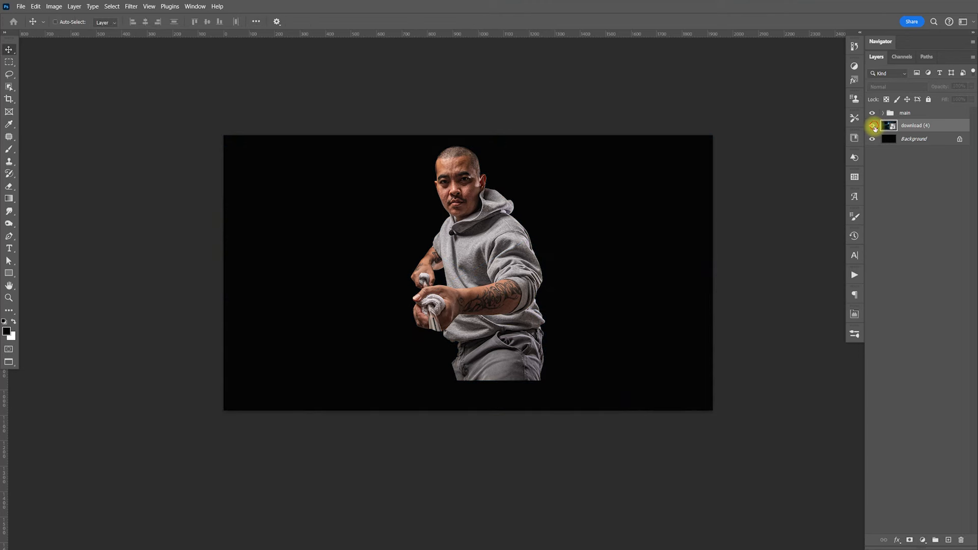
click(873, 125)
drag(626, 275, 648, 293)
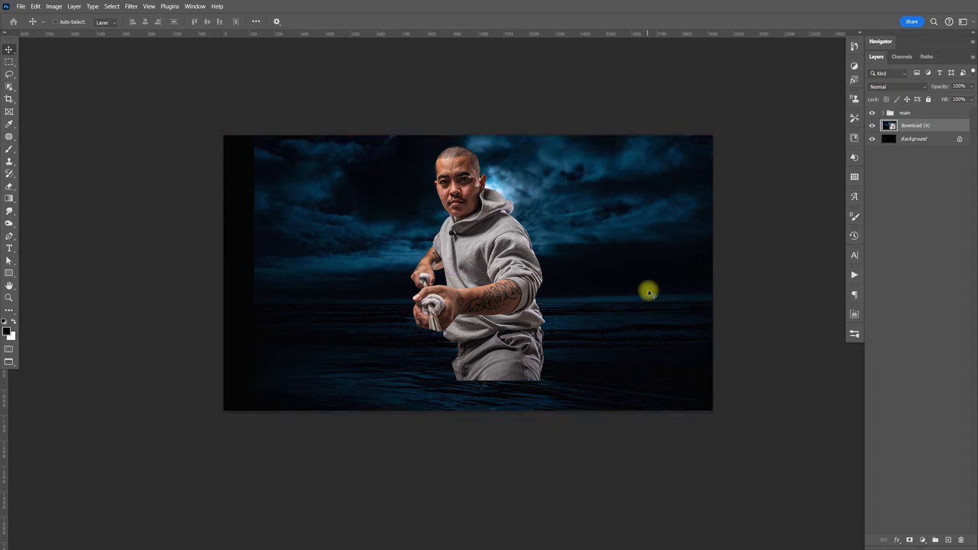
key(ctrl+z)
- Switch to Adobe Bridge and browse back up the Clouds and Storm folder to the dark storm clouds around Clouds_062.jpg
key(alt+Tab)
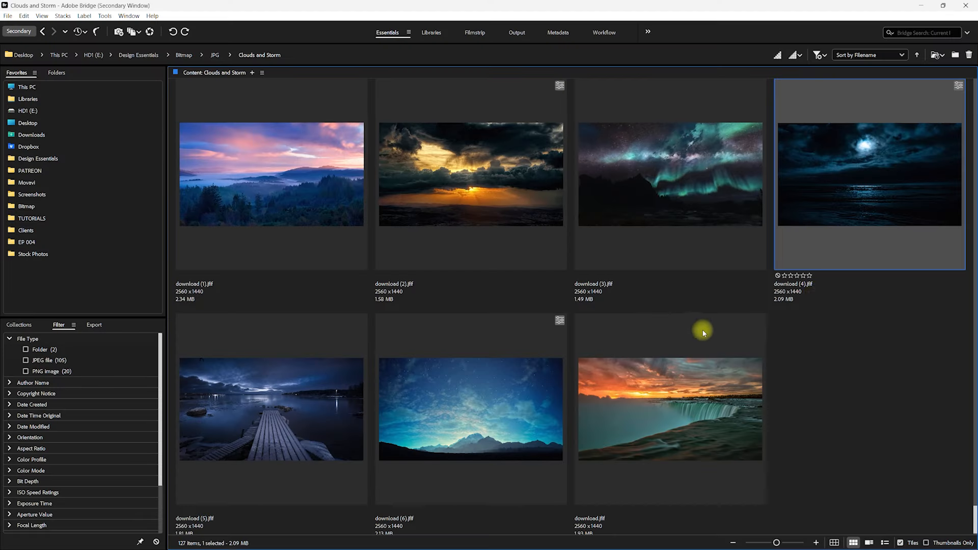
key(Up)
key(Up)
key(Up)
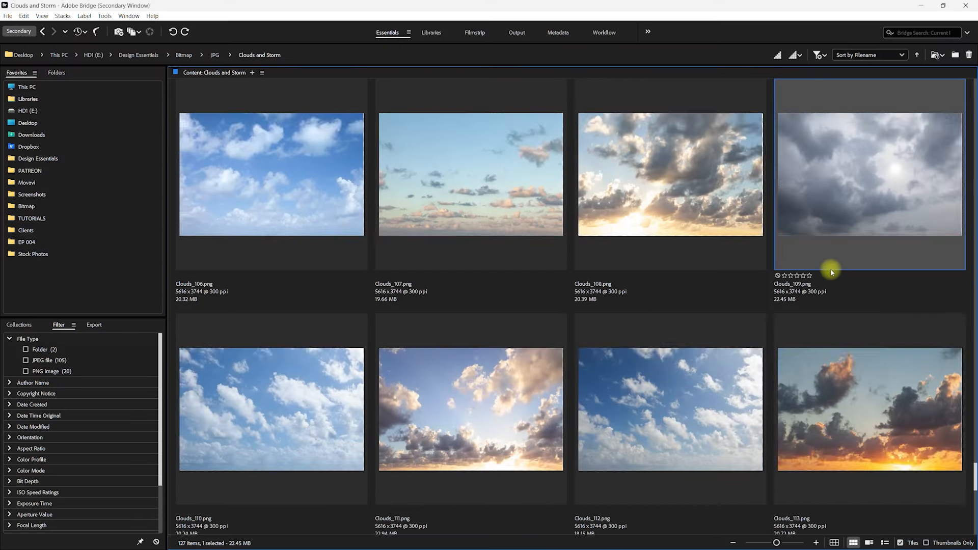
key(Up)
key(Up)
key(Up)
key(Up)
key(Up)
key(Up)
key(Up)
key(Up)
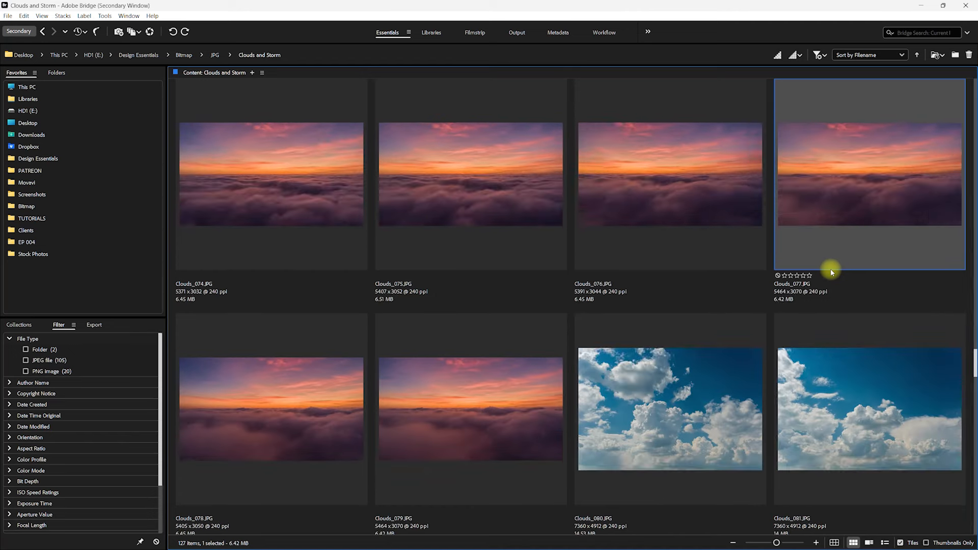
key(Up)
key(Up)
key(Up)
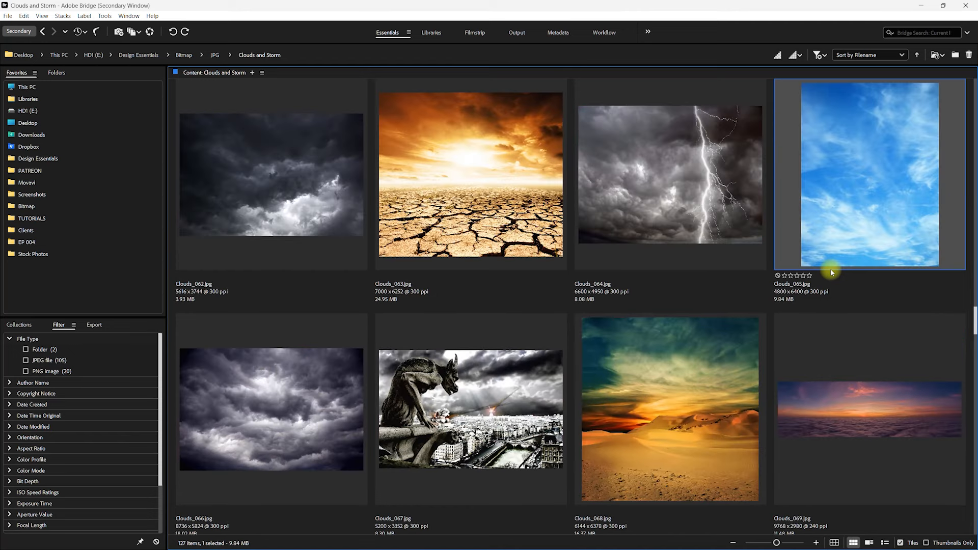
key(Up)
key(Down)
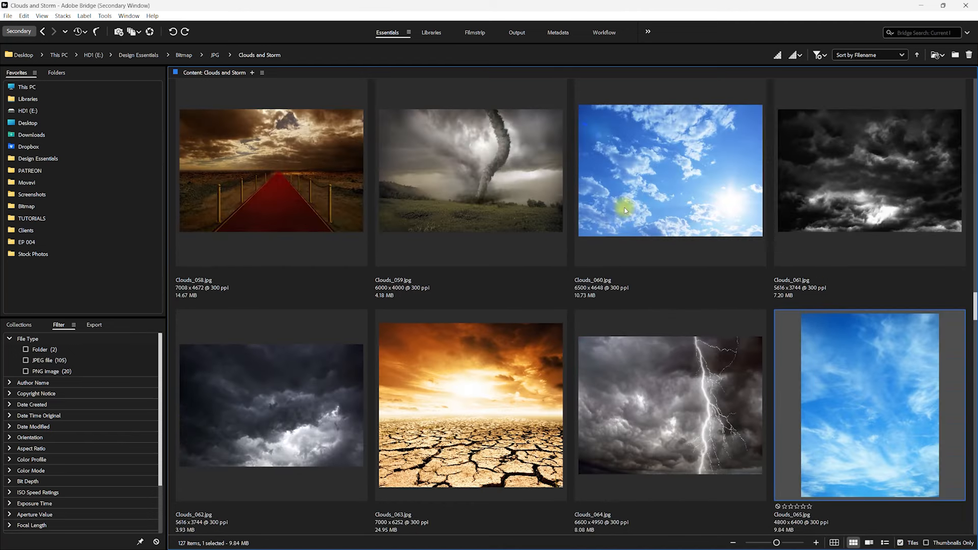
- Place Clouds_062.jpg in the Photoshop composite above download (4), fill the canvas width and raise it to reveal the sea below
click(306, 400)
drag(300, 400, 700, 279)
key(alt+Tab)
drag(649, 342, 642, 227)
key(Return)
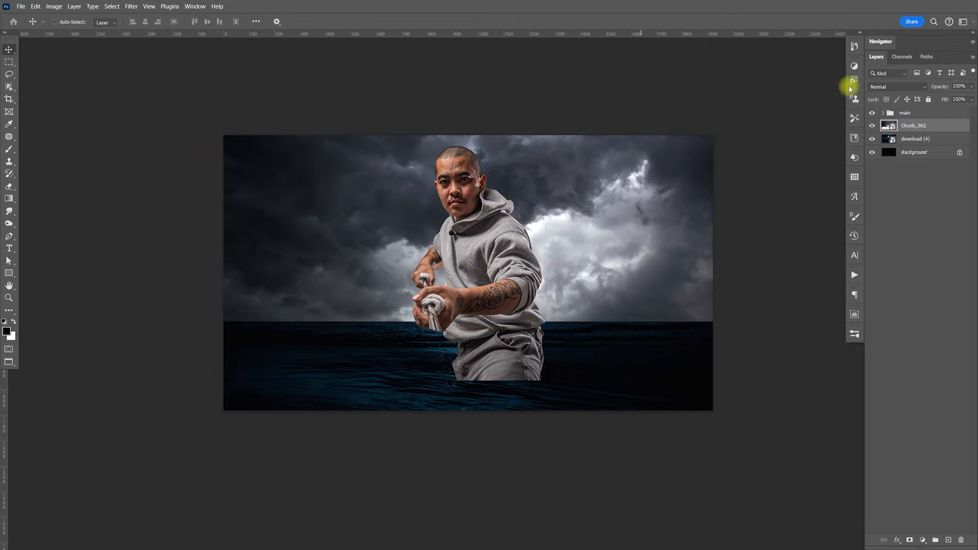
- Switch to Adobe Bridge and preview the grey storm skies Clouds_056.jpg and Clouds_057.jpg at full-screen size
key(alt+Tab)
key(Up)
key(Up)
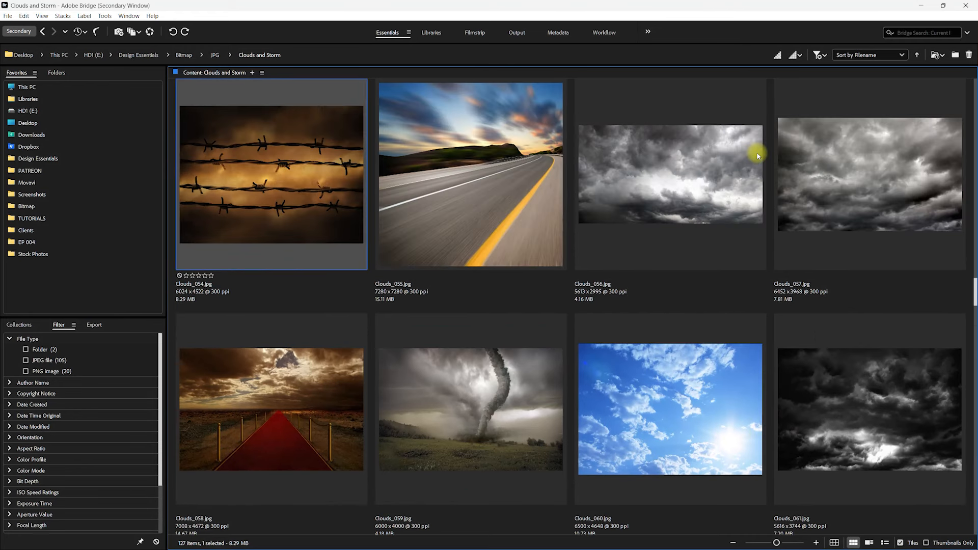
click(856, 184)
click(721, 204)
key(space)
key(space)
click(836, 185)
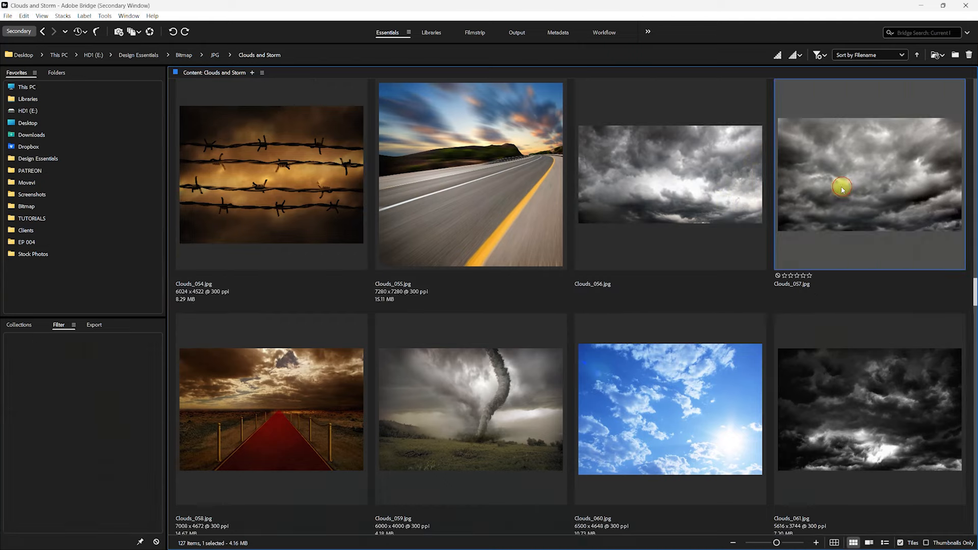
key(space)
key(space)
- Place Clouds_057.jpg in the Photoshop composite above Clouds_062, enlarge it to the canvas width and move it up
drag(864, 185, 562, 279)
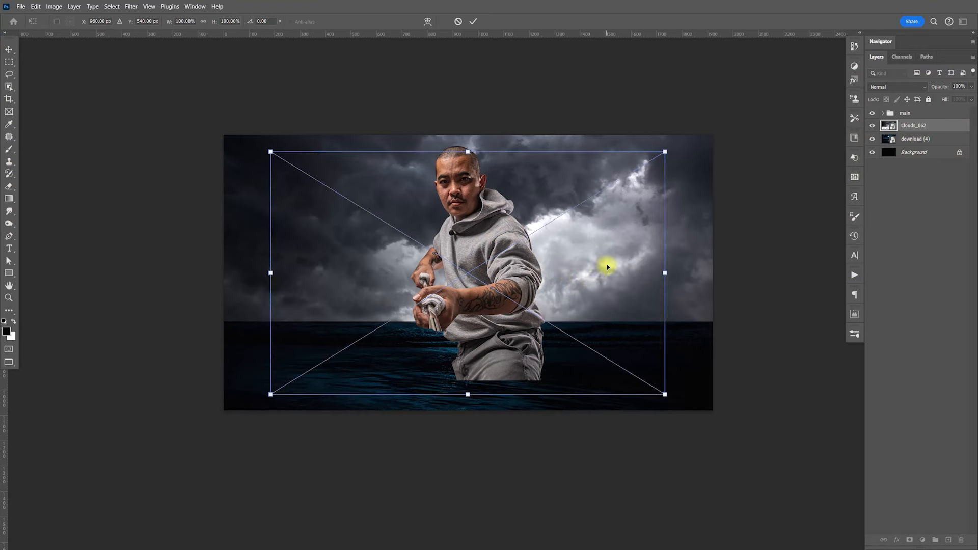
drag(661, 273, 712, 271)
drag(634, 320, 627, 233)
key(Escape)
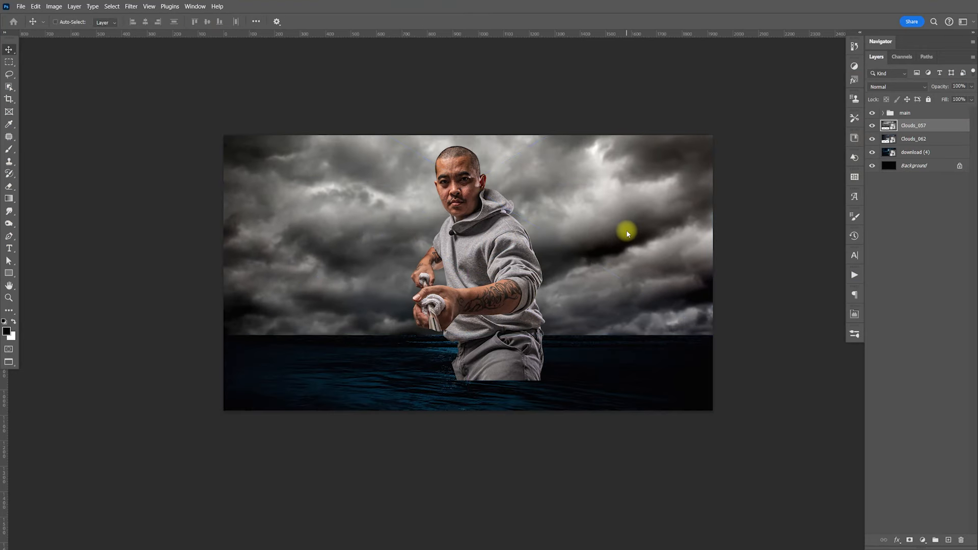
- Place Clouds_051.jpg from Adobe Bridge above Clouds_062 in the composite, enlarge it to the canvas width and lower it to frame the sky and mountains
key(alt+Tab)
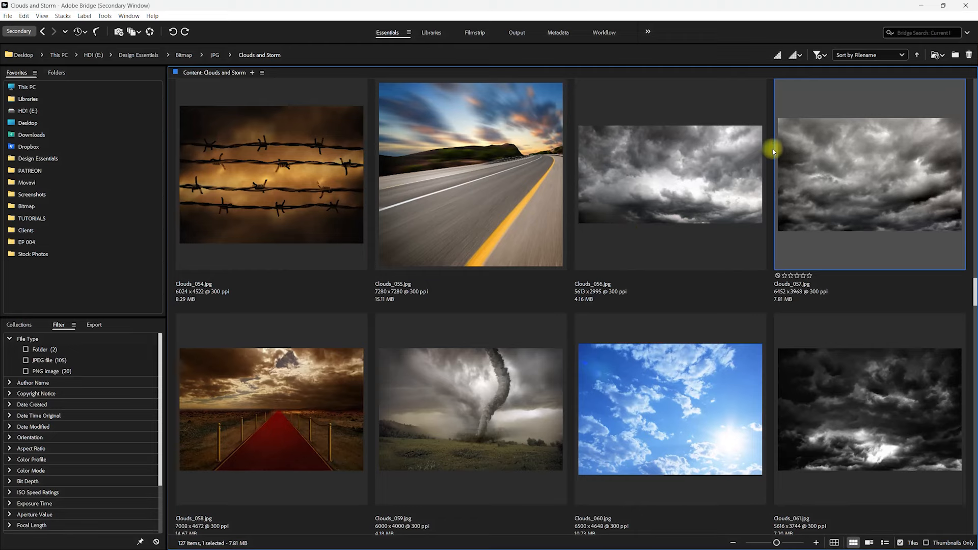
key(Up)
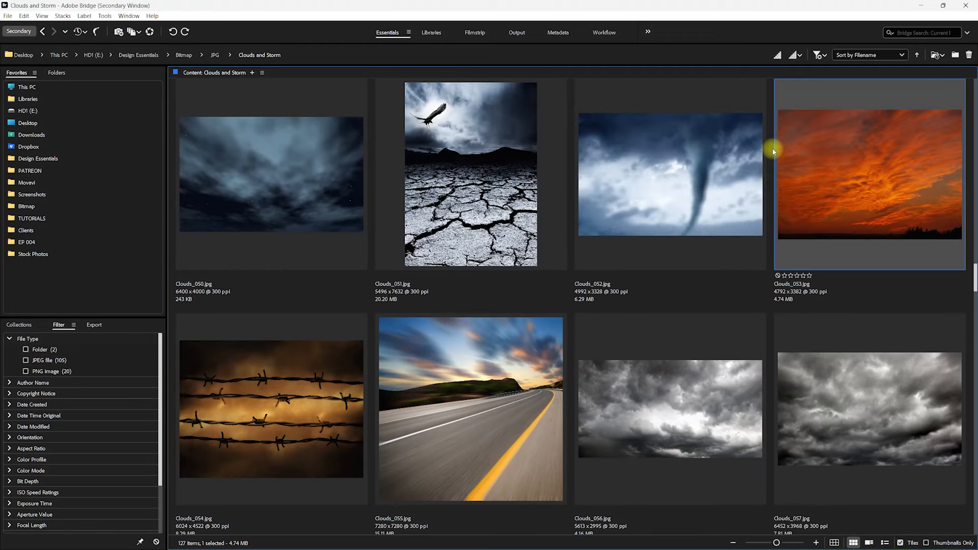
click(490, 189)
key(space)
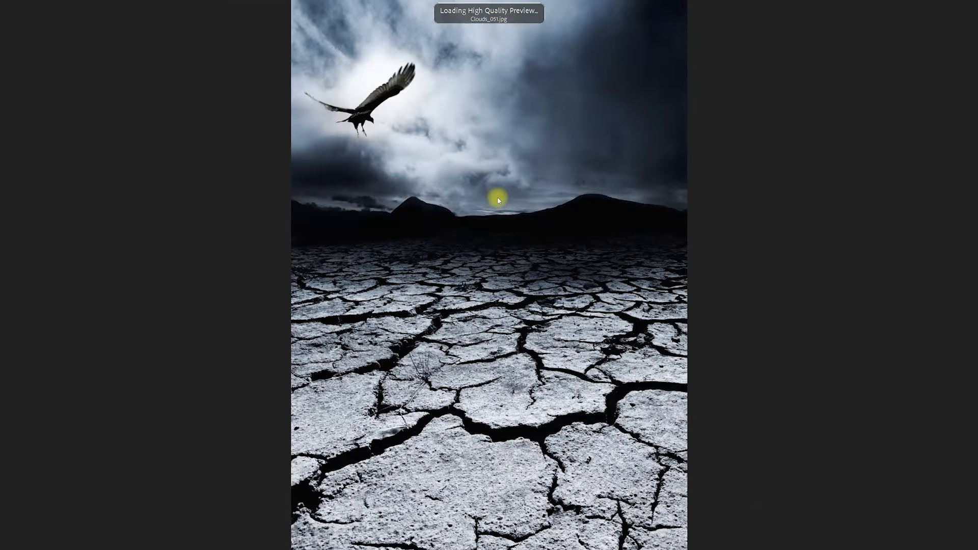
key(space)
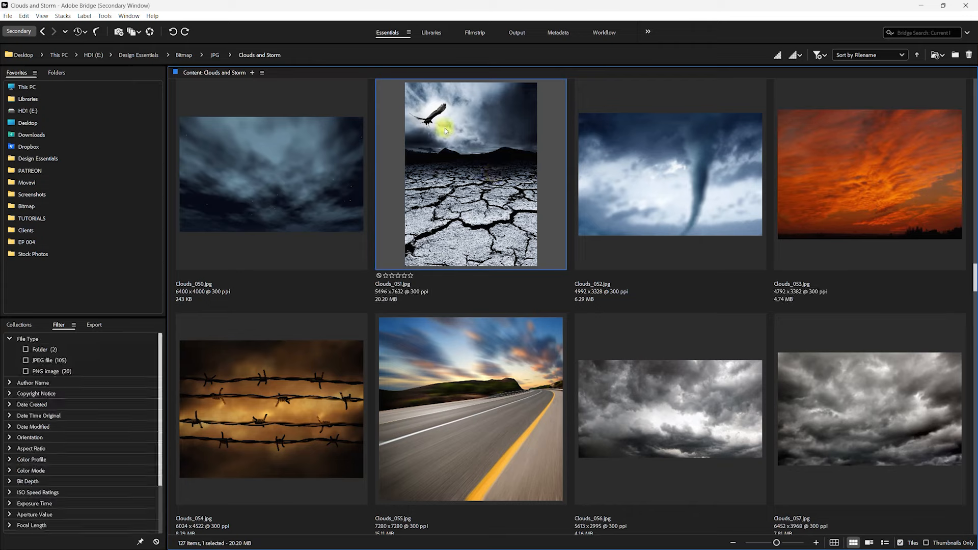
key(alt+Tab)
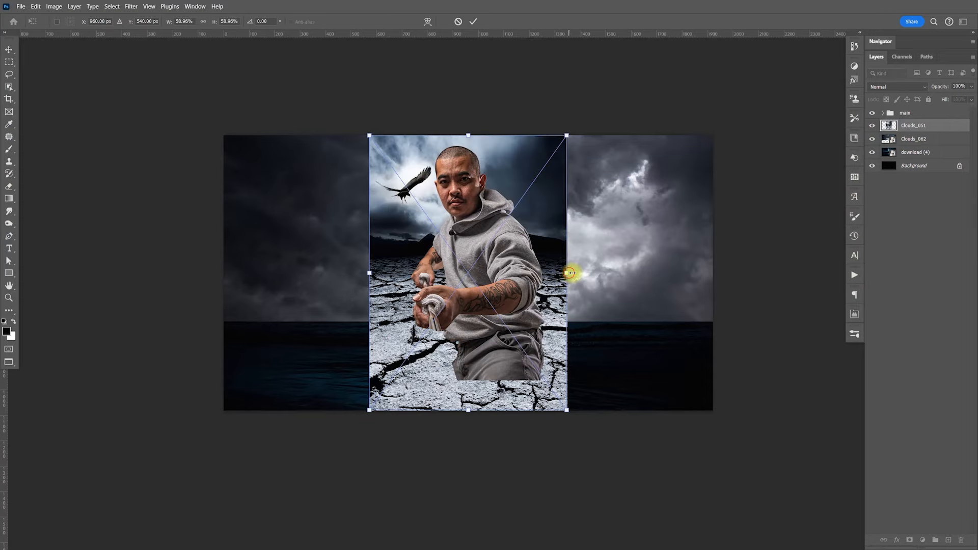
drag(569, 272, 715, 270)
drag(642, 248, 632, 341)
key(Return)
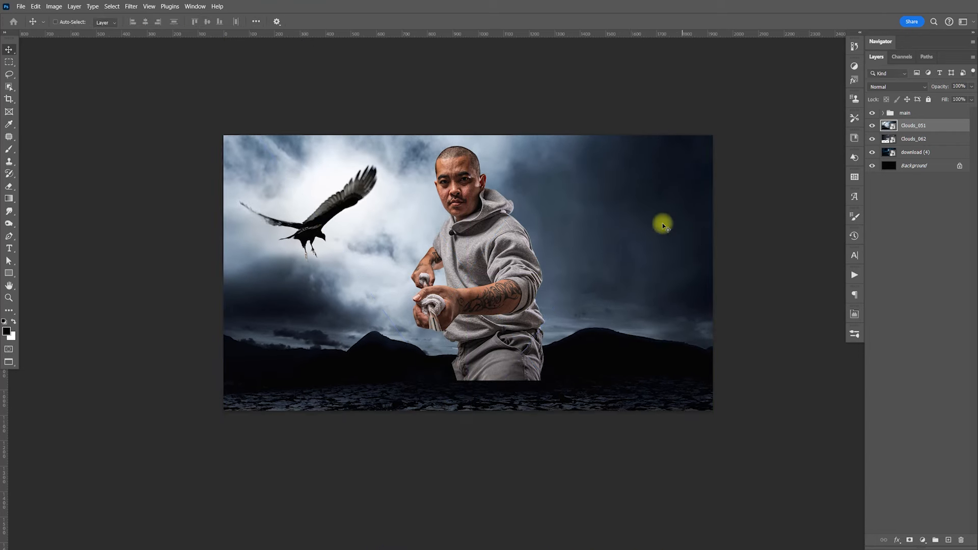
- Compare the placed backgrounds by hiding the Clouds_051 and Clouds_062 layers one after the other and showing them again
click(871, 126)
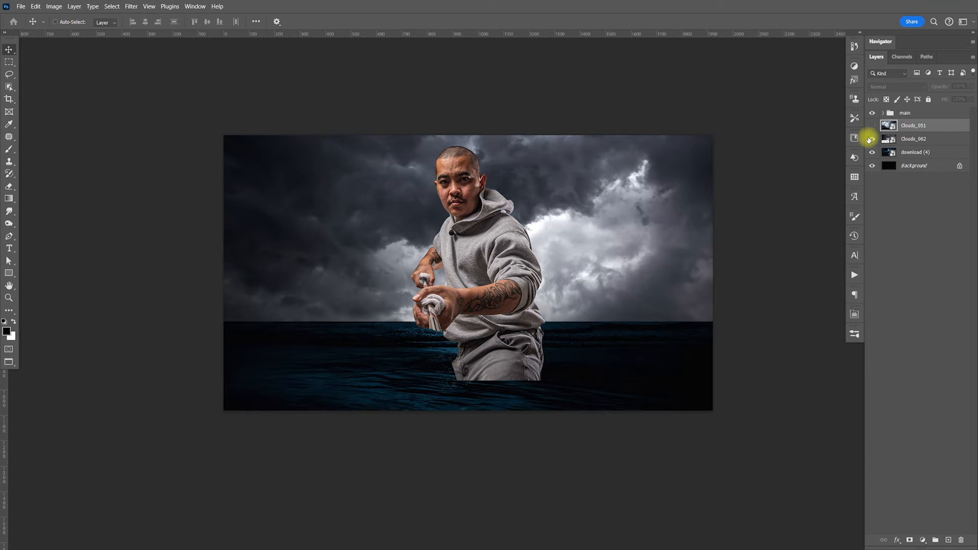
click(872, 139)
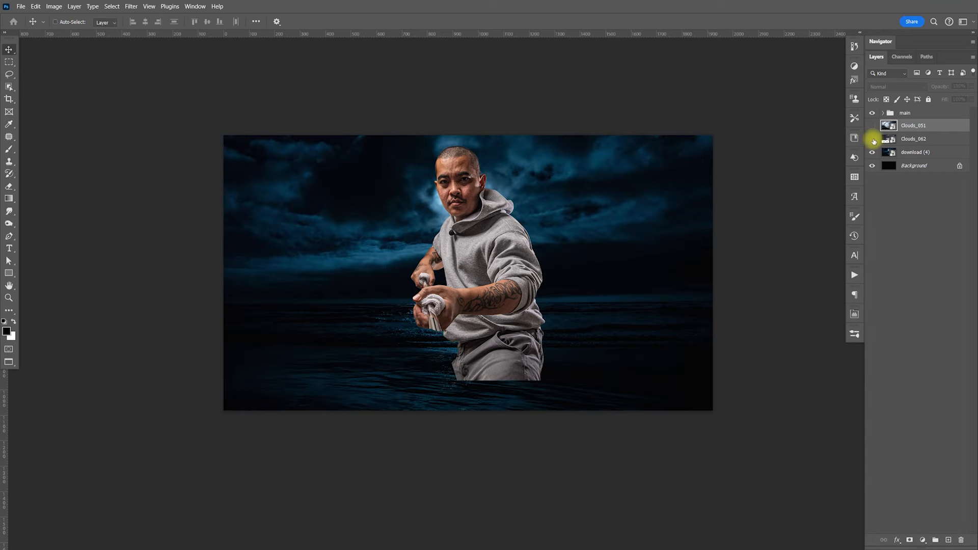
click(872, 140)
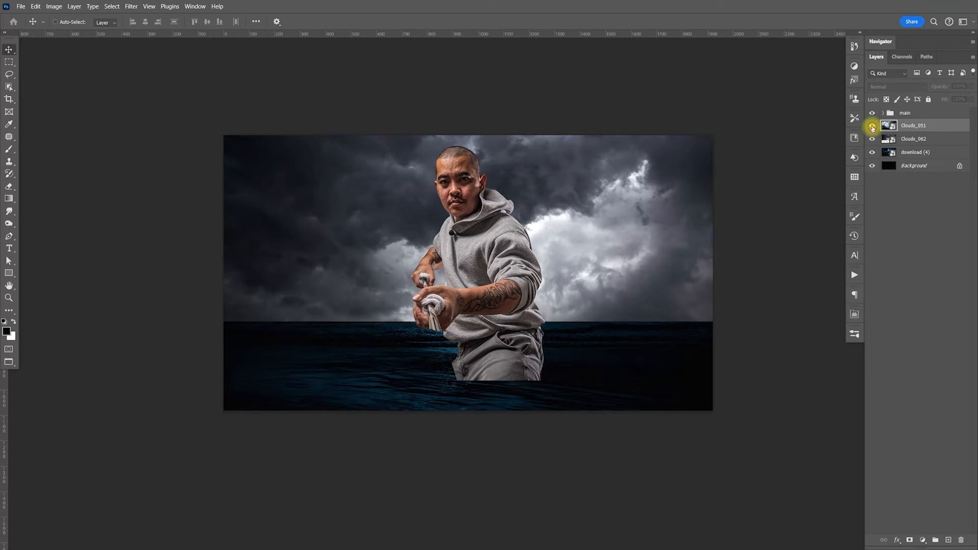
click(871, 128)
- Place the moonlit lake image Clouds_034.jpg from Adobe Bridge above Clouds_051 in the composite and enlarge it to the canvas width
key(alt+Tab)
scroll(874, 97, up, 3)
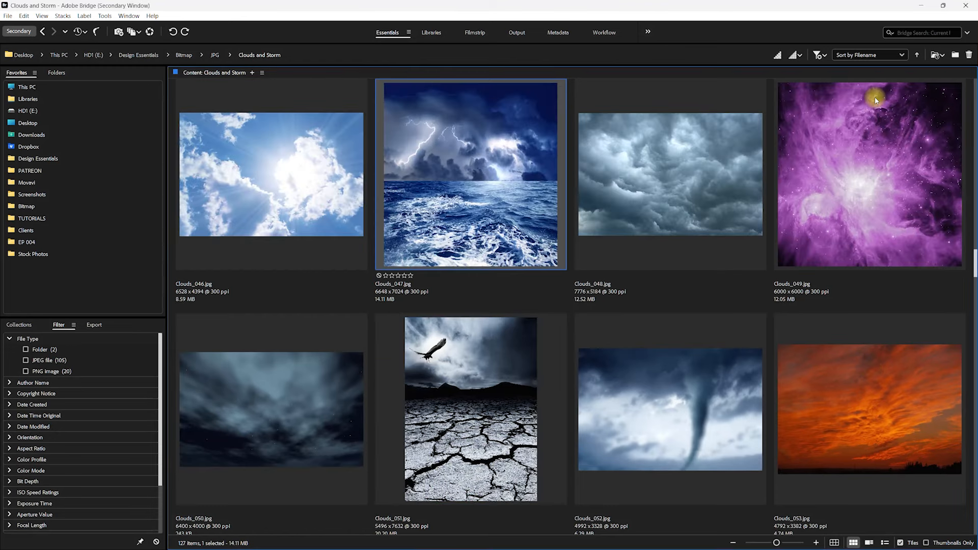
key(Up)
key(Up)
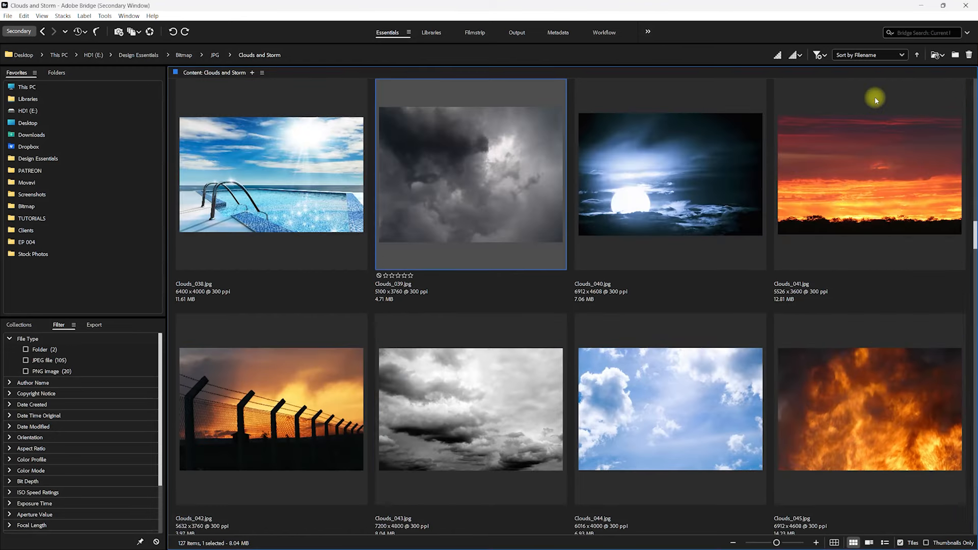
key(Up)
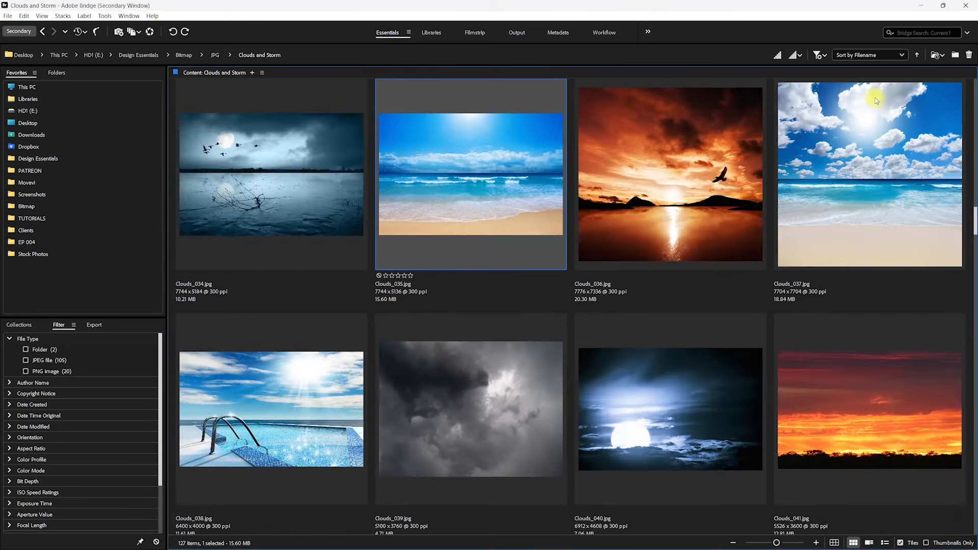
click(286, 184)
key(alt+Tab)
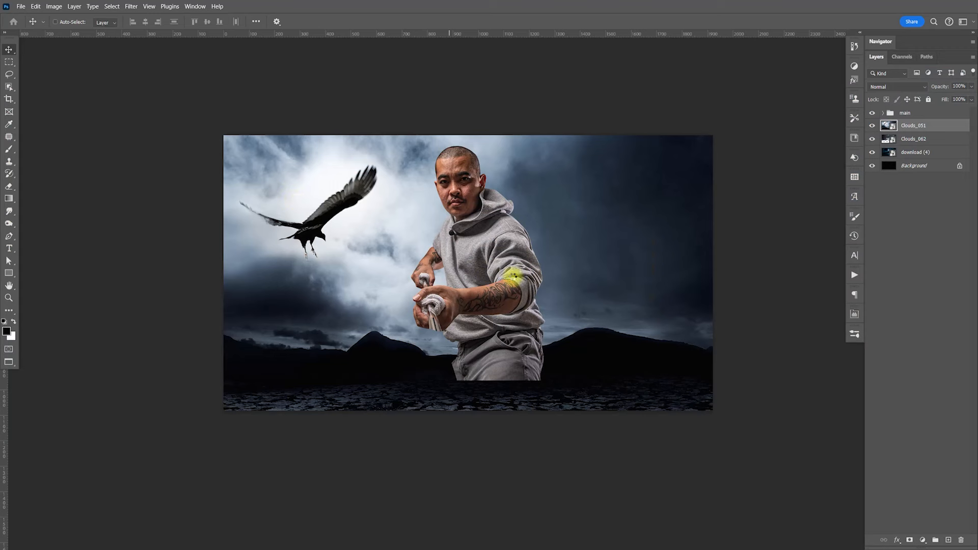
drag(673, 273, 714, 268)
key(Return)
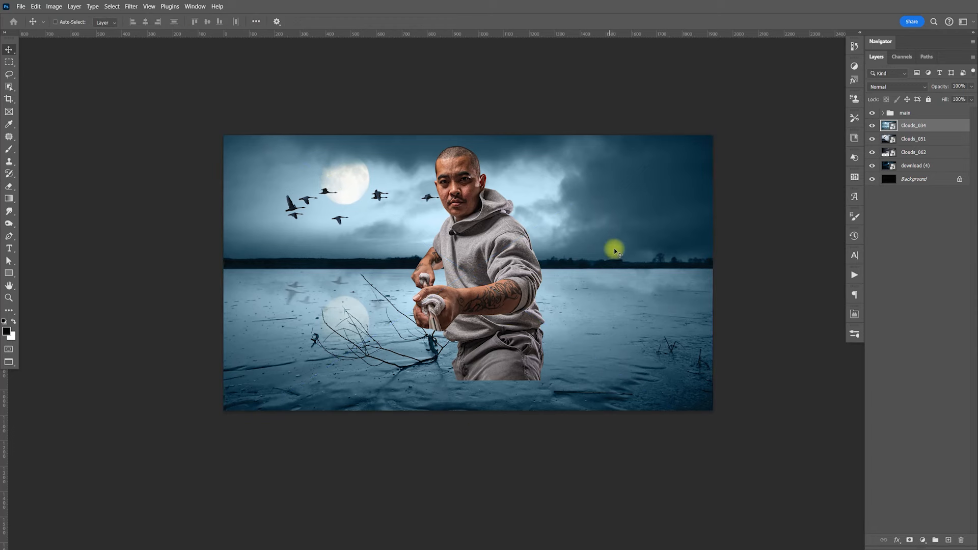
- Place the lightning image Clouds_029.jpg from Adobe Bridge above Clouds_034, scale it to 103.31% and move it slightly up
key(alt+Tab)
key(Up)
key(Up)
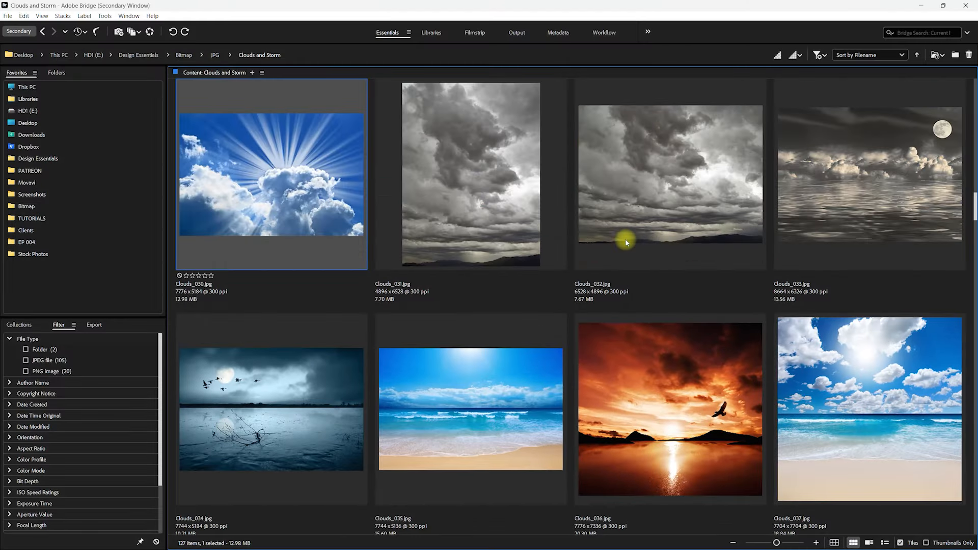
key(Up)
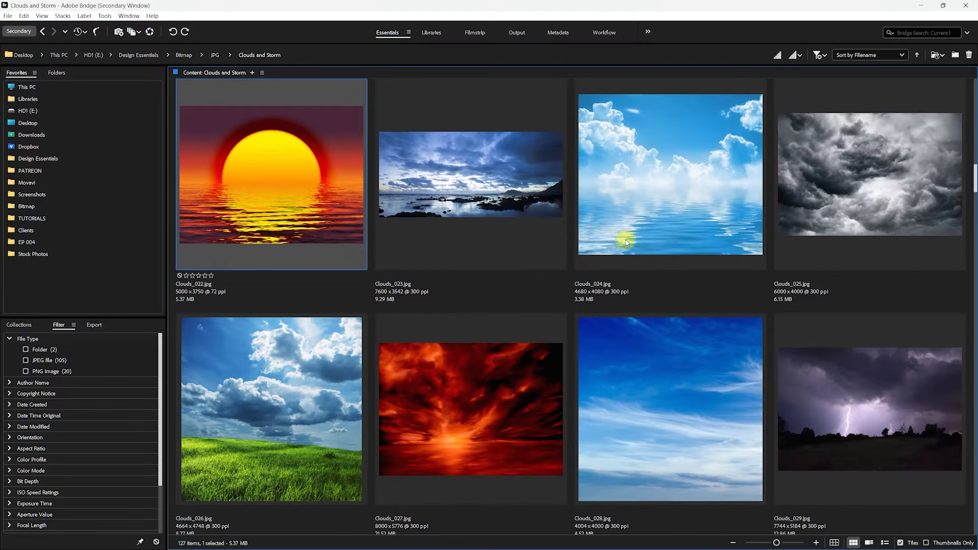
drag(852, 409, 560, 306)
key(alt+Tab)
drag(674, 270, 716, 273)
mouse_move(645, 295)
mouse_down()
mouse_move(646, 345)
mouse_move(645, 285)
mouse_up()
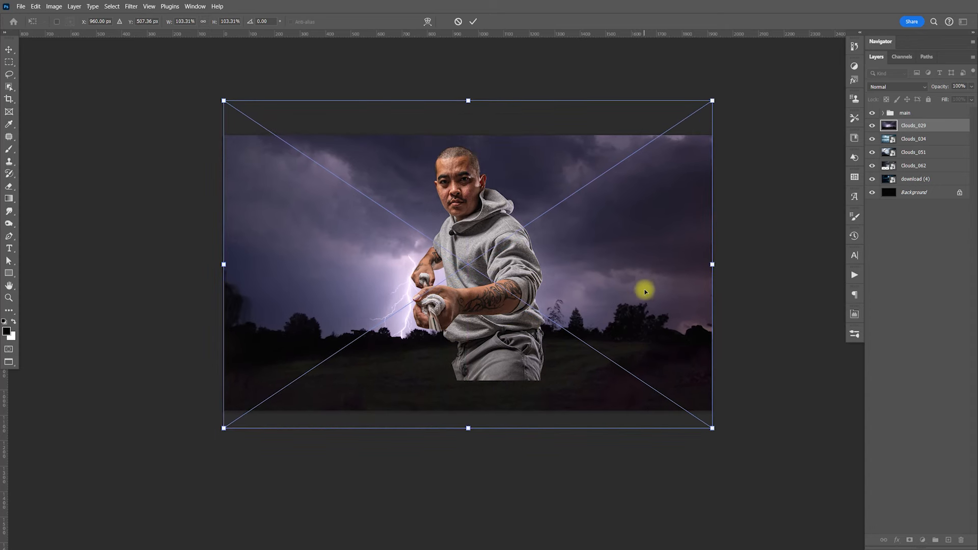
key(Return)
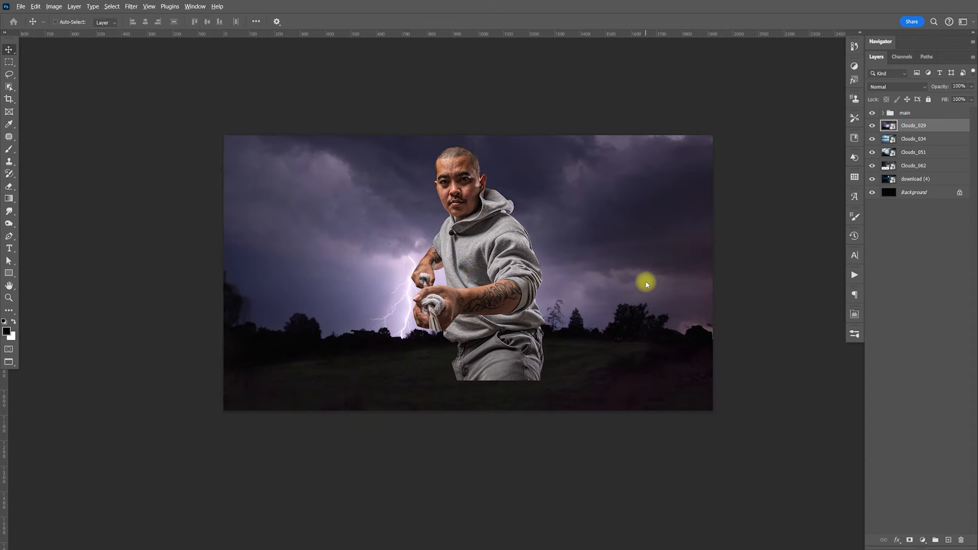
- Place the stormy cloud image Clouds_025.jpg from Adobe Bridge above Clouds_029 in the Photoshop composite
key(alt+Tab)
key(Up)
key(Up)
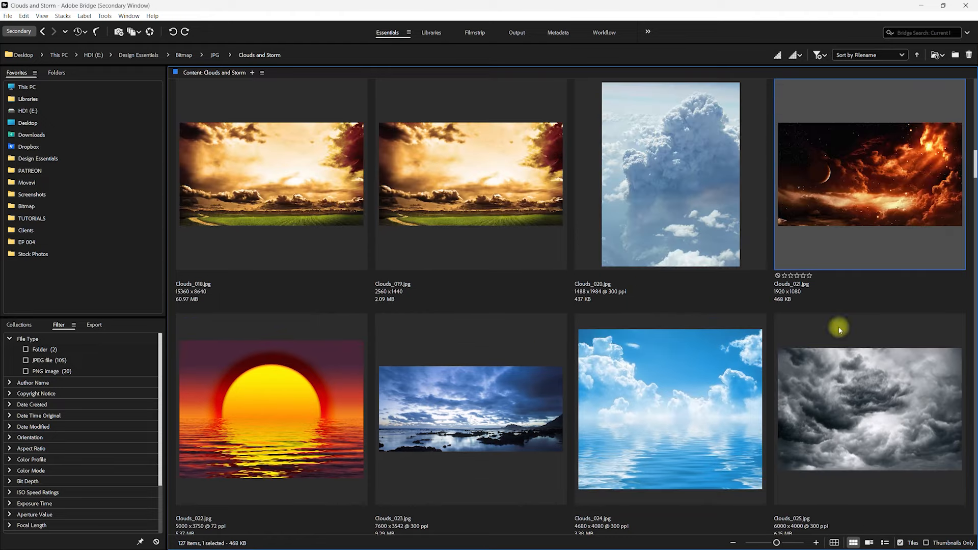
drag(861, 400, 713, 266)
key(alt+Tab)
key(Return)
- Hide the Clouds_025, Clouds_029, Clouds_034 and Clouds_051 layers, comparing Clouds_062 and download (4) and leaving both shown
drag(872, 125, 872, 181)
click(872, 192)
click(872, 192)
click(872, 179)
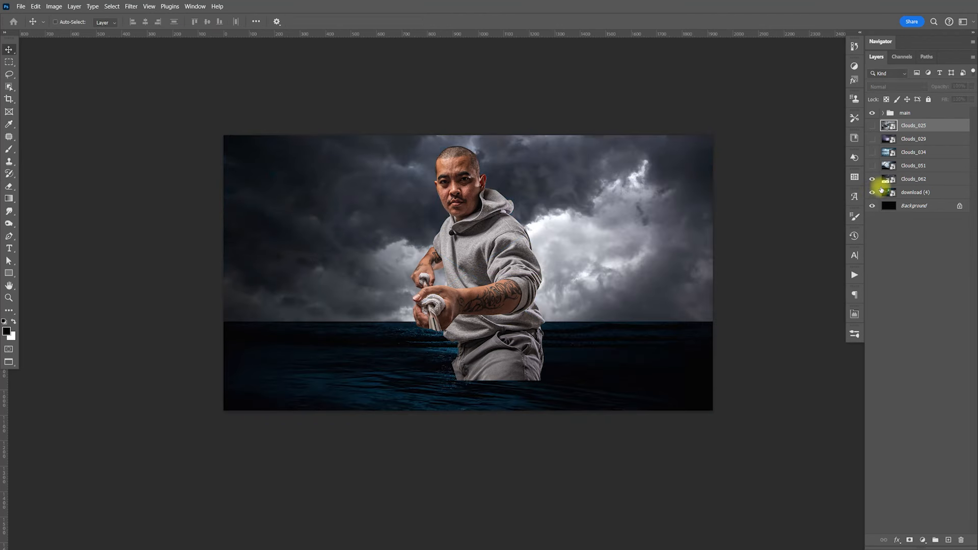
click(871, 192)
click(873, 193)
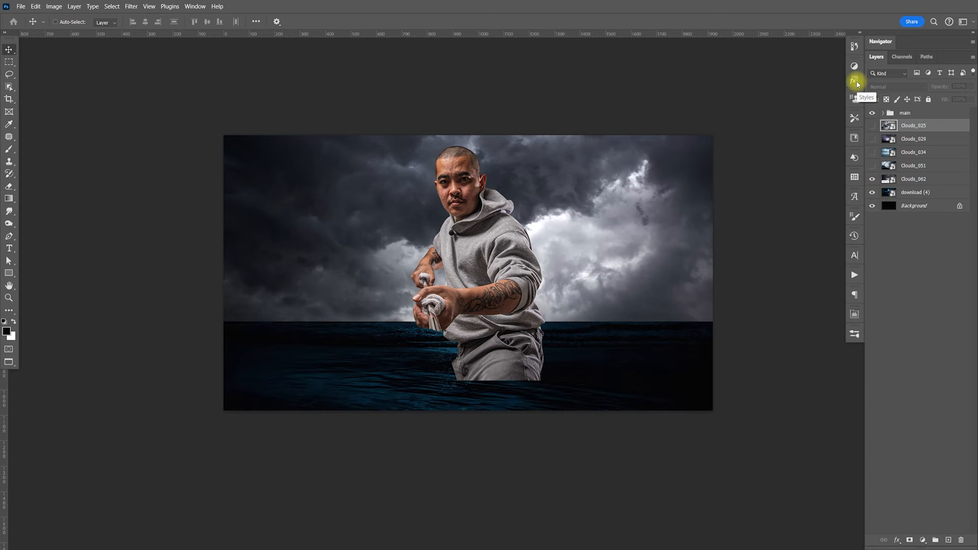
- Switch to Adobe Bridge and preview Building.jpg from the Stock Photos folder at full screen
key(ctrl+plus)
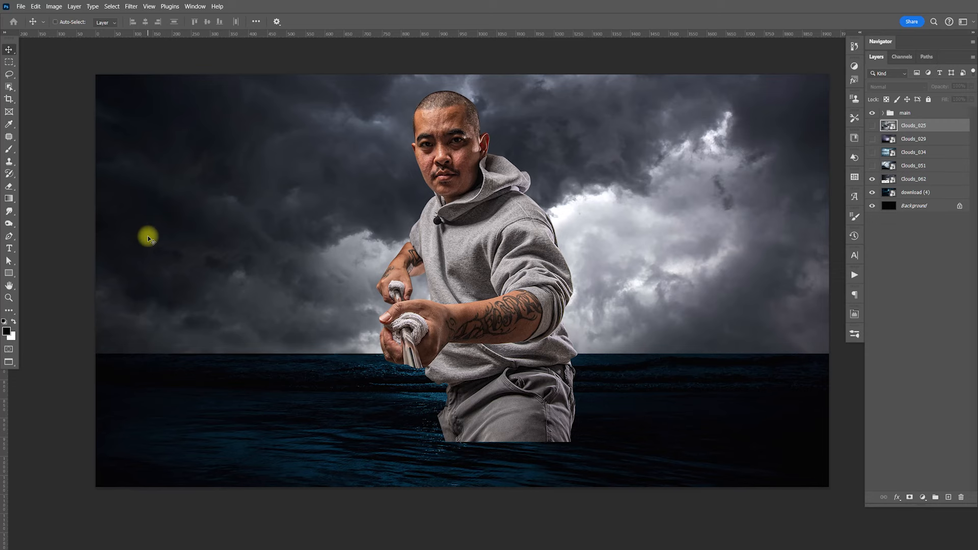
key(alt+Tab)
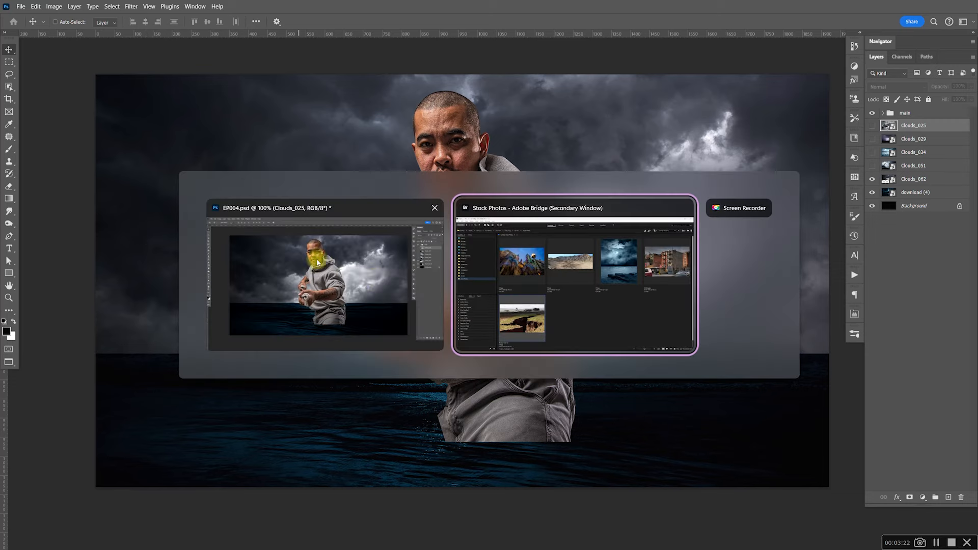
click(549, 334)
click(830, 226)
key(space)
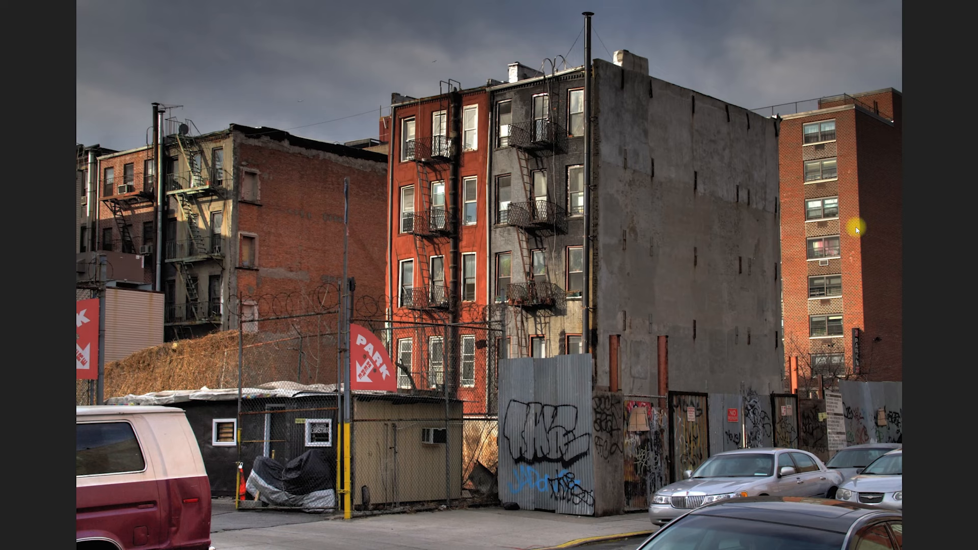
key(space)
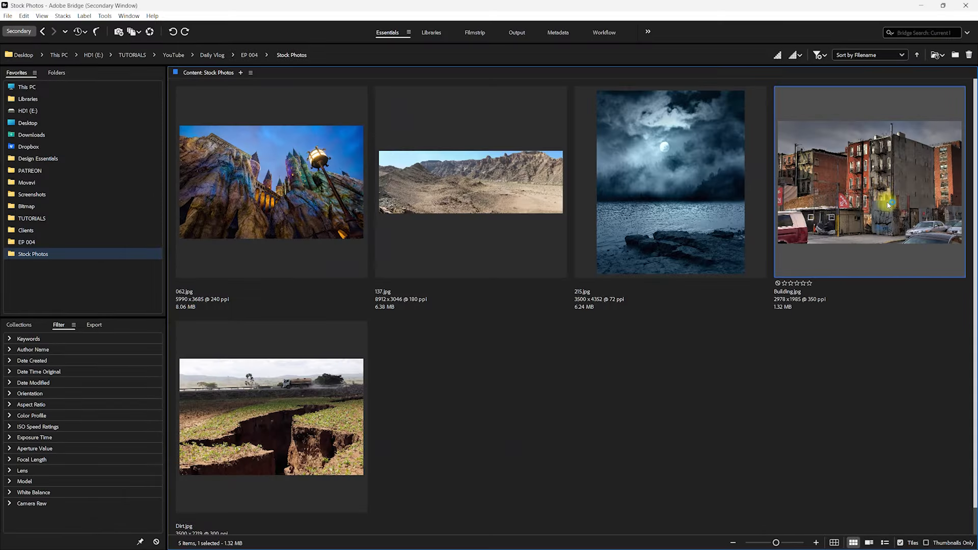
- Open Building.jpg in Photoshop, paste the whole image above Clouds_025 in the composite and convert the pasted layer to a smart object
double_click(887, 206)
key(ctrl+a)
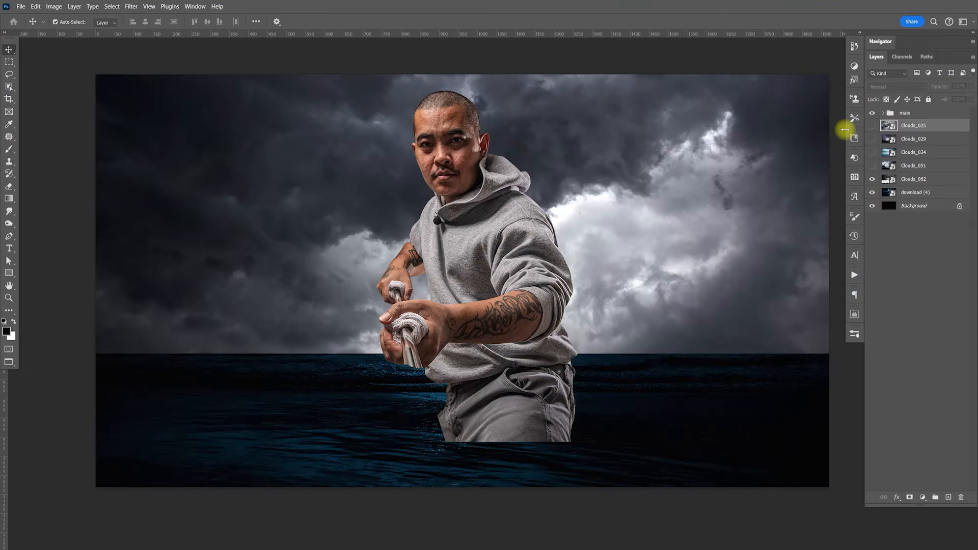
key(ctrl+v)
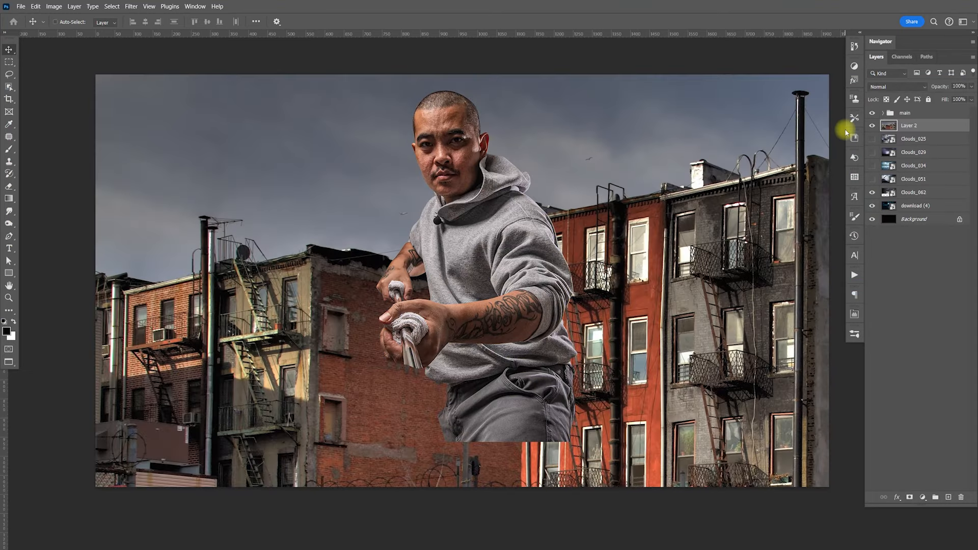
right_click(912, 126)
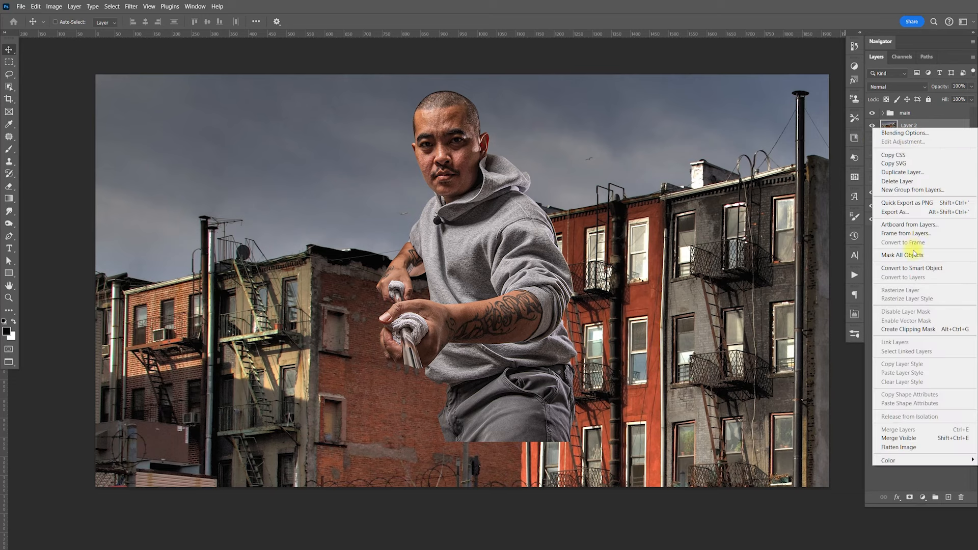
click(916, 273)
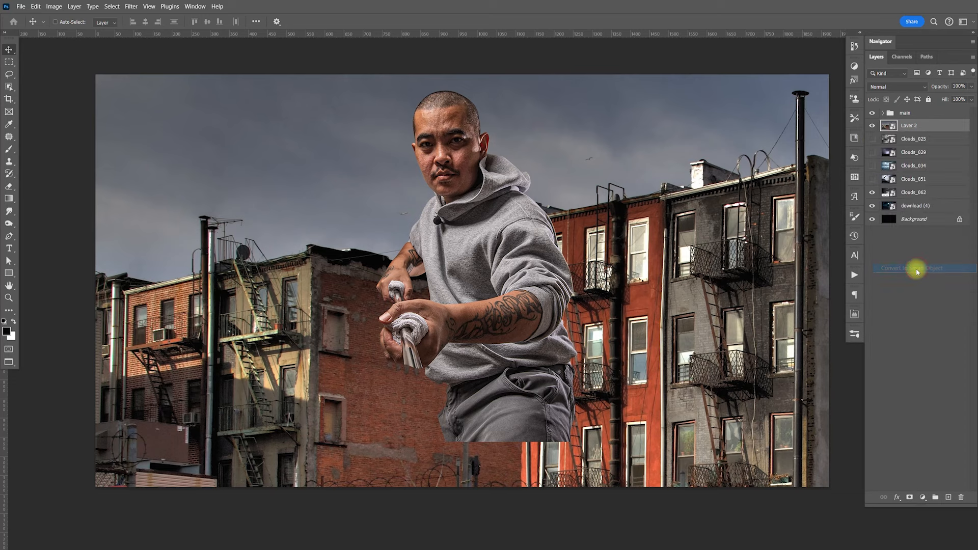
- Centre the building layer horizontally on the canvas, then narrow its top edge and slightly widen its bottom edge with a Perspective transform
key(ctrl+minus)
key(ctrl+minus)
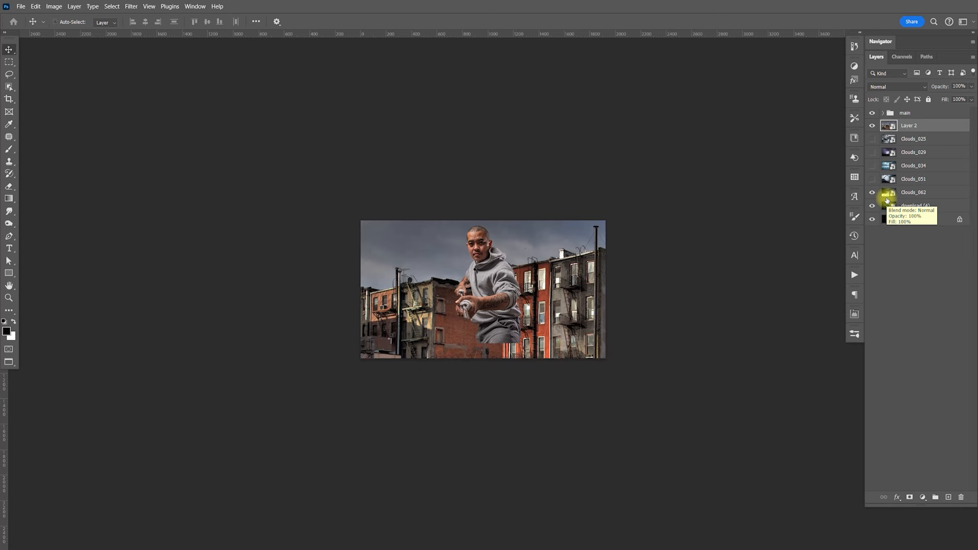
key(ctrl+t)
drag(585, 294, 519, 295)
right_click(567, 253)
click(609, 304)
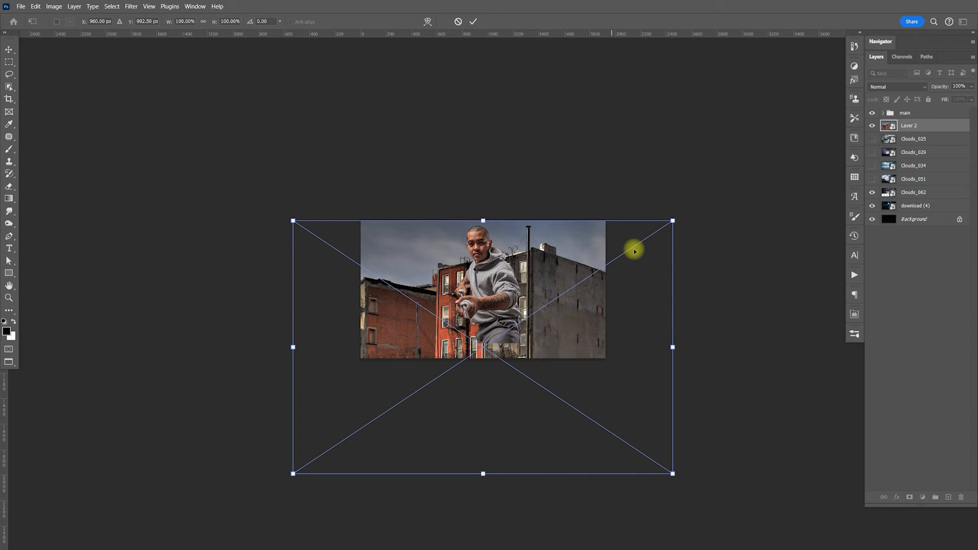
drag(671, 221, 564, 215)
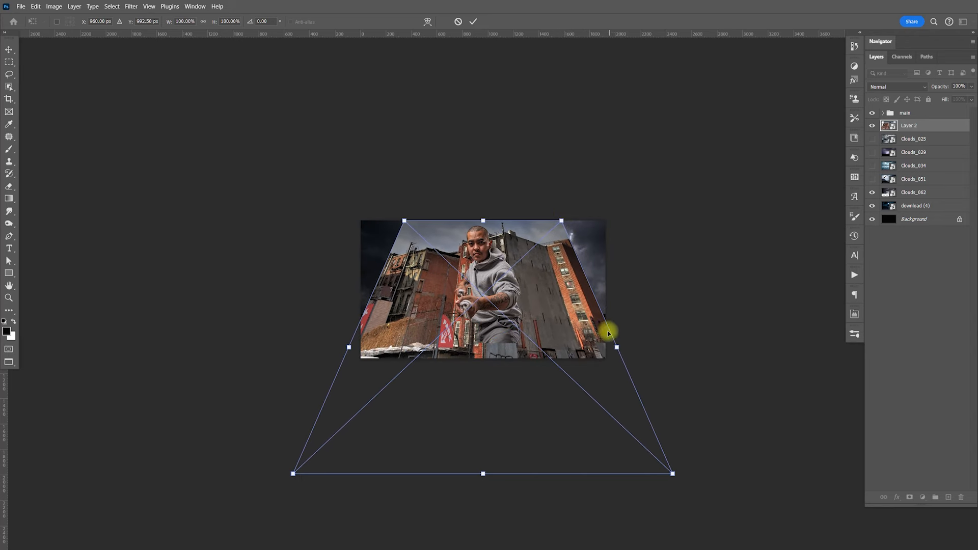
drag(672, 473, 682, 473)
key(Return)
- Lower the building layer behind the subject to expose the stormy sky above it, keeping it horizontally centred
drag(556, 274, 555, 303)
drag(556, 307, 564, 304)
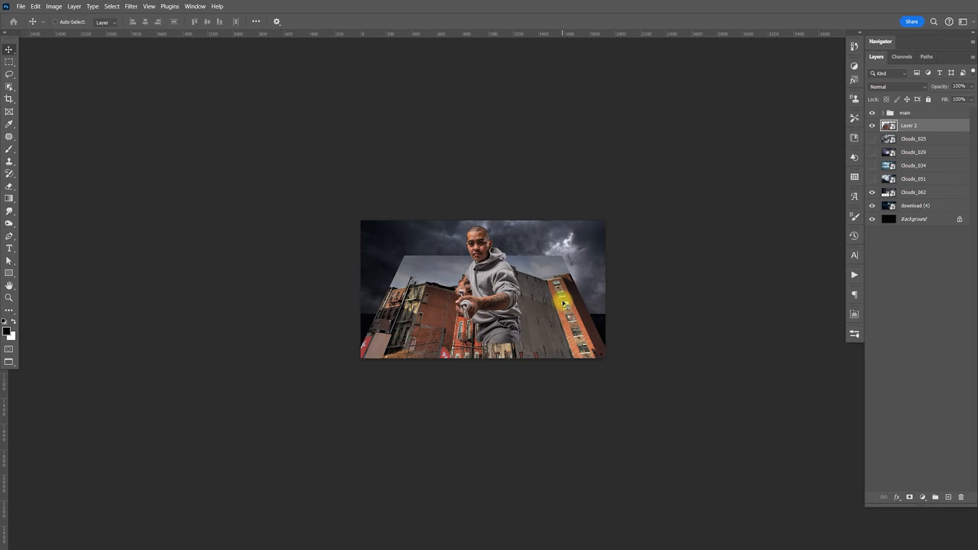
key(ctrl)
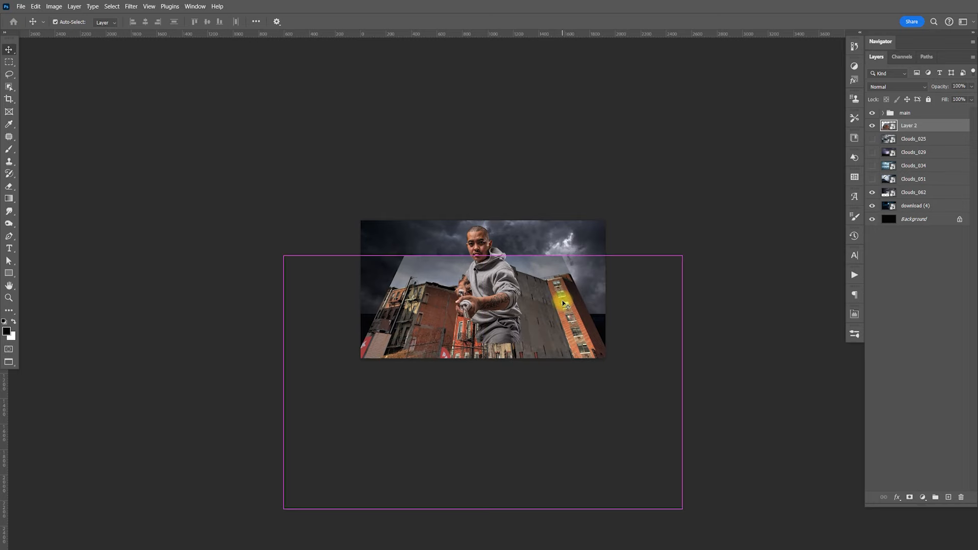
key(ctrl+plus)
key(ctrl+plus)
key(ctrl+plus)
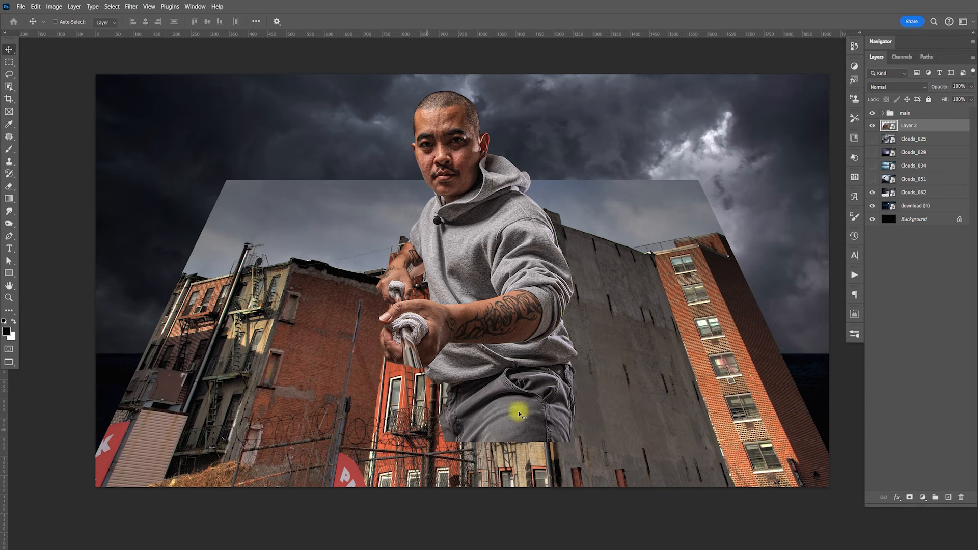
drag(640, 368, 662, 356)
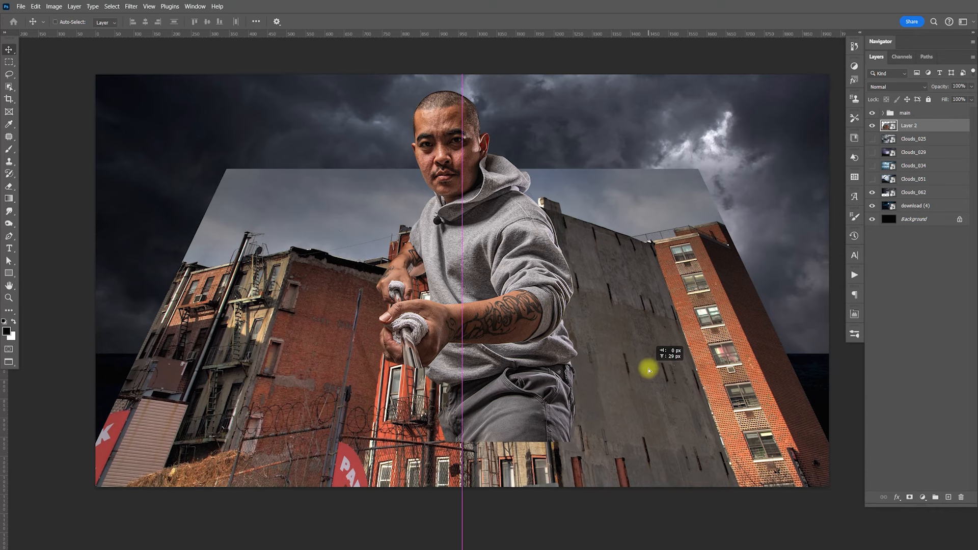
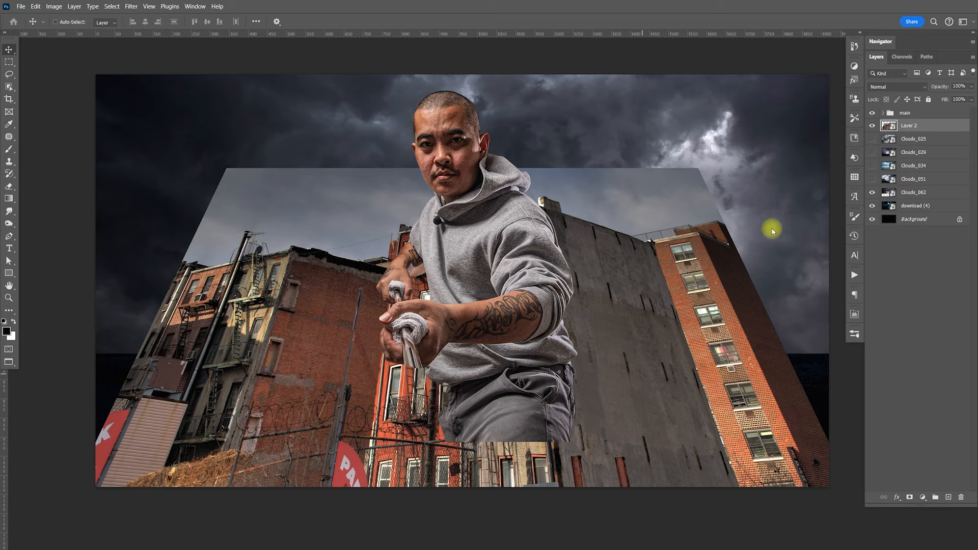
- Open the building smart object's contents and extend the canvas beyond the image's right edge using Generative Expand with an empty prompt
double_click(889, 126)
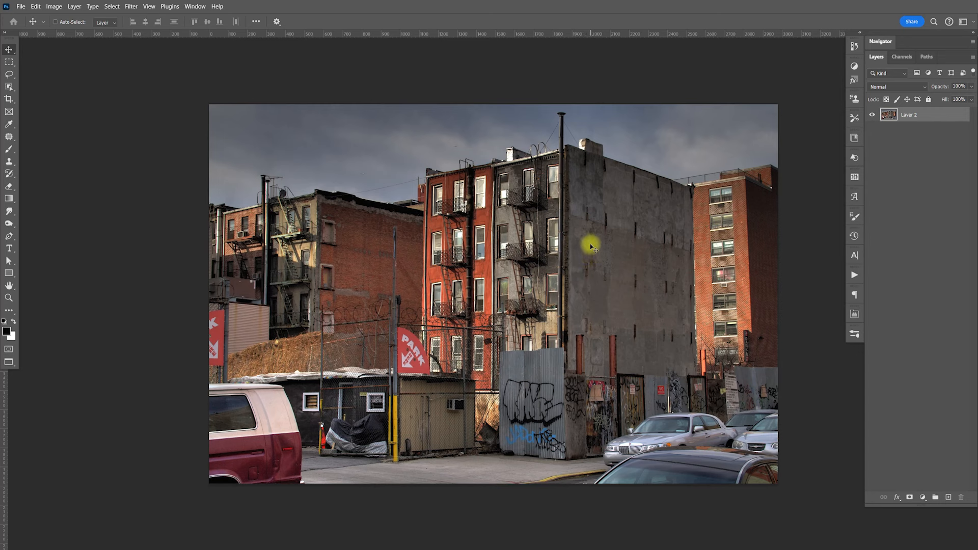
key(c)
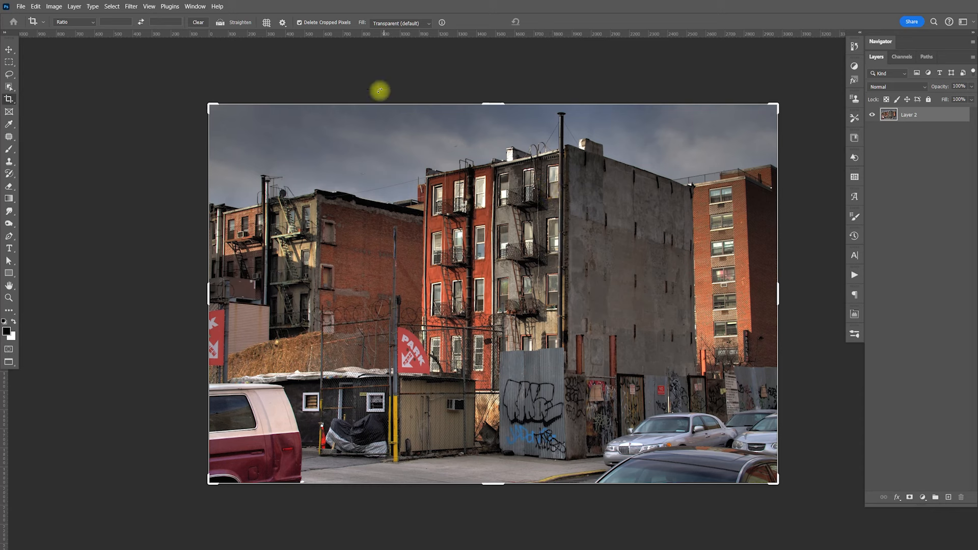
click(430, 23)
click(415, 41)
drag(778, 290, 842, 281)
key(Return)
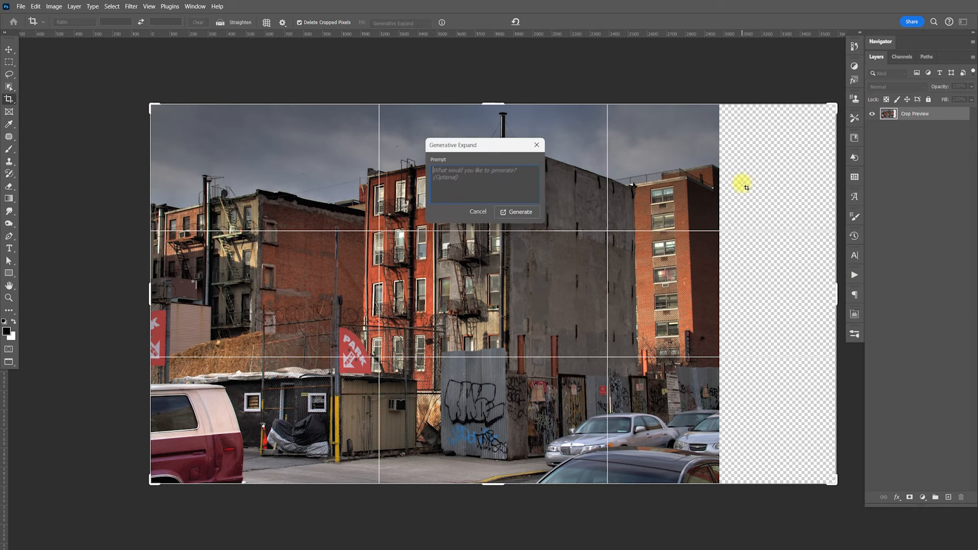
click(514, 212)
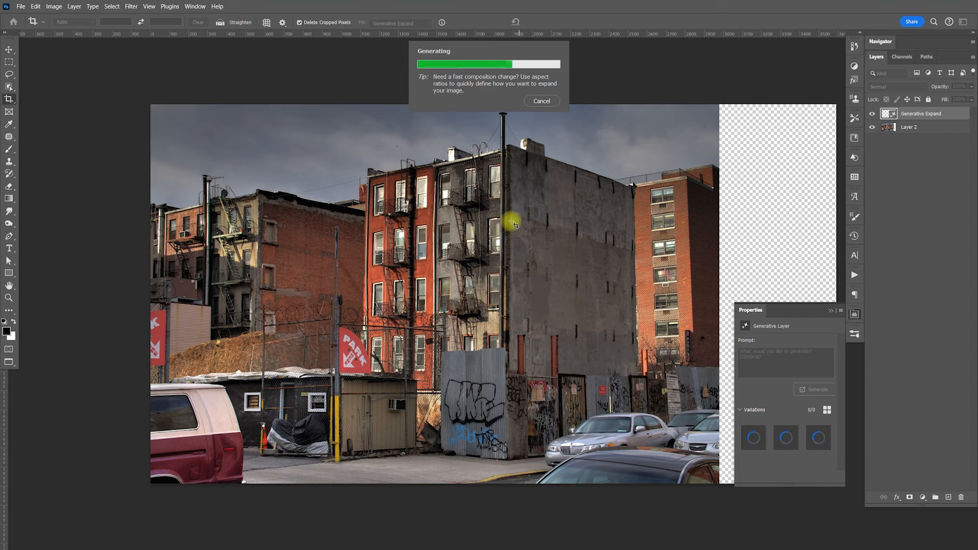
- Compare the generated variations of the expanded right side and choose the third one
click(854, 314)
key(ctrl+plus)
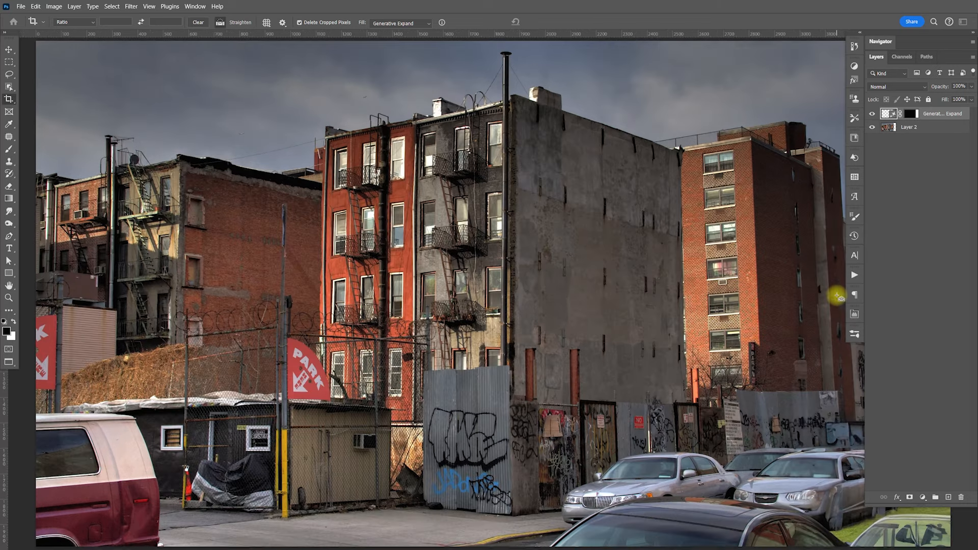
drag(665, 299, 629, 322)
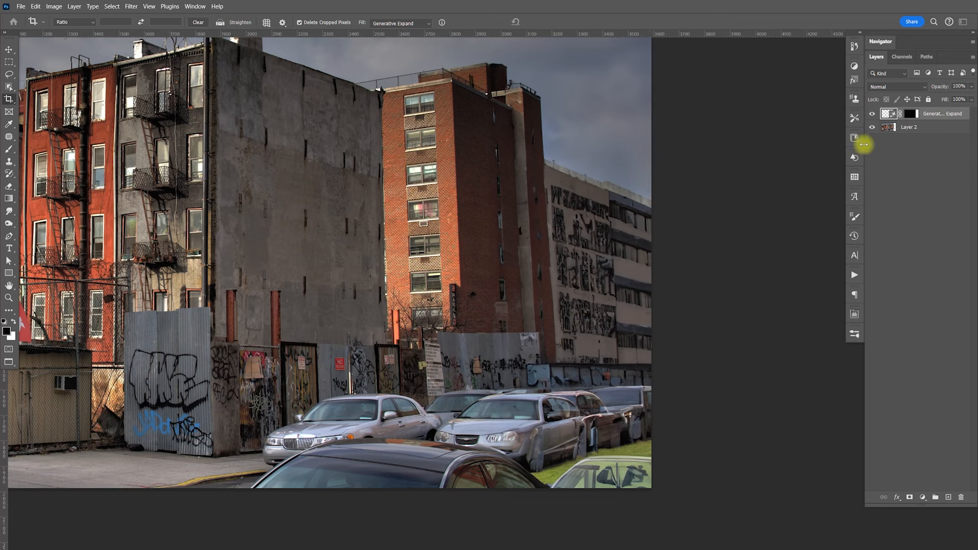
click(854, 314)
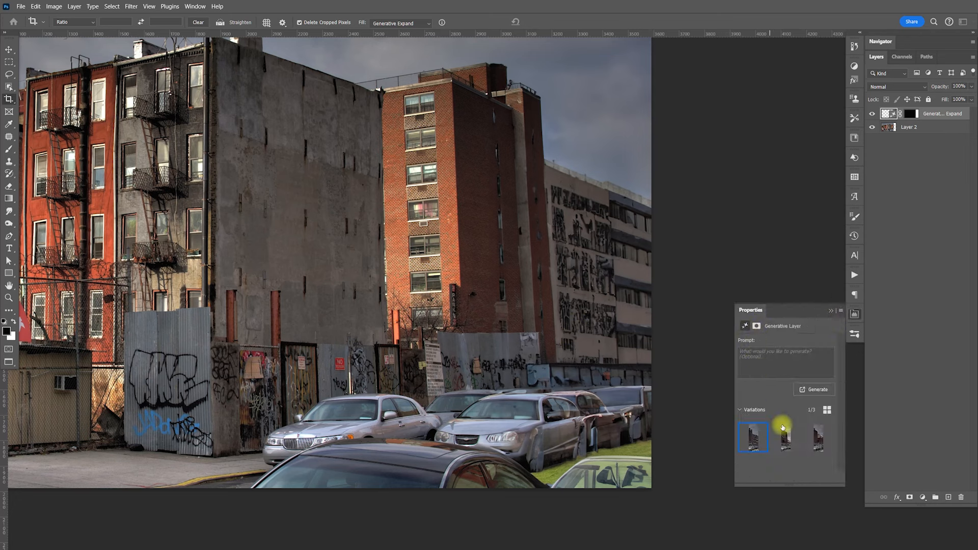
click(787, 440)
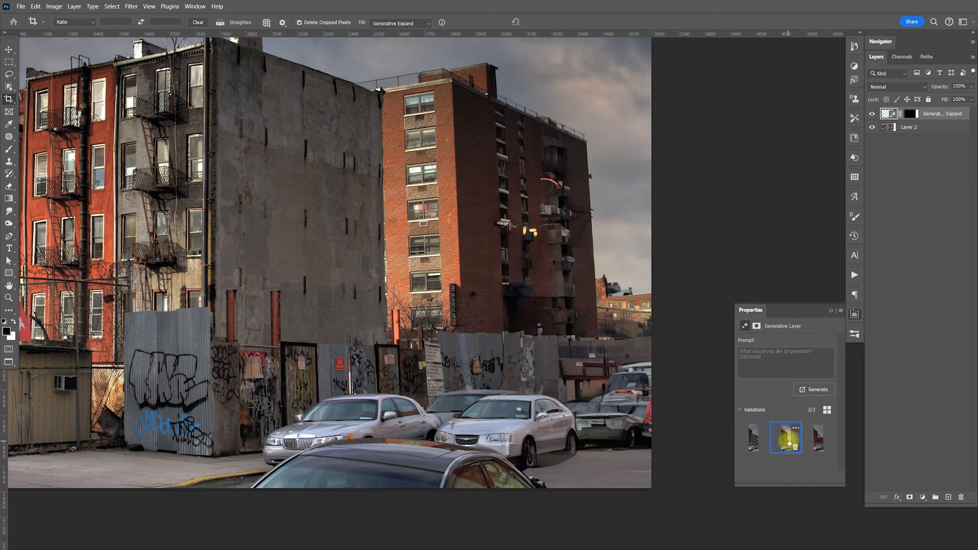
click(820, 440)
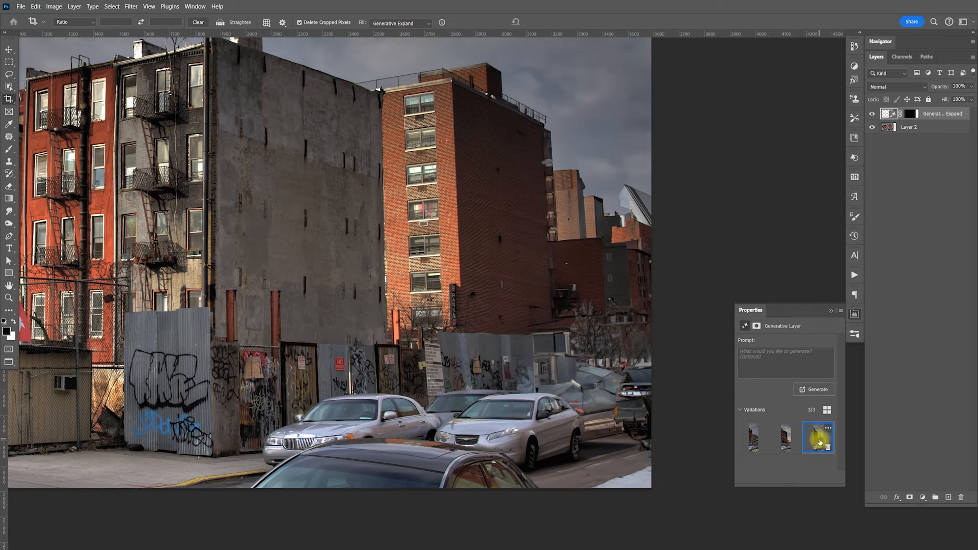
click(851, 318)
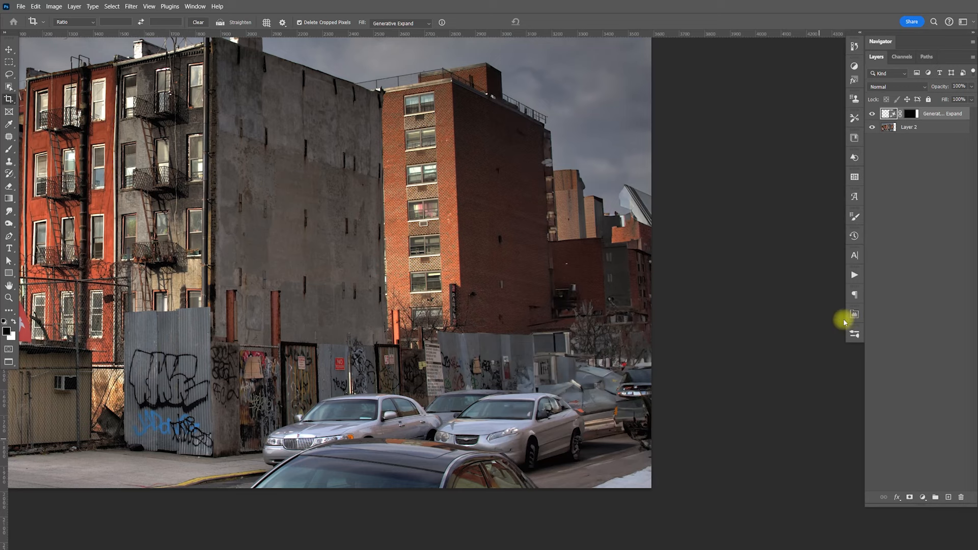
- Extend the canvas beyond the building image's left edge using Generative Expand with an empty prompt
drag(596, 283, 635, 312)
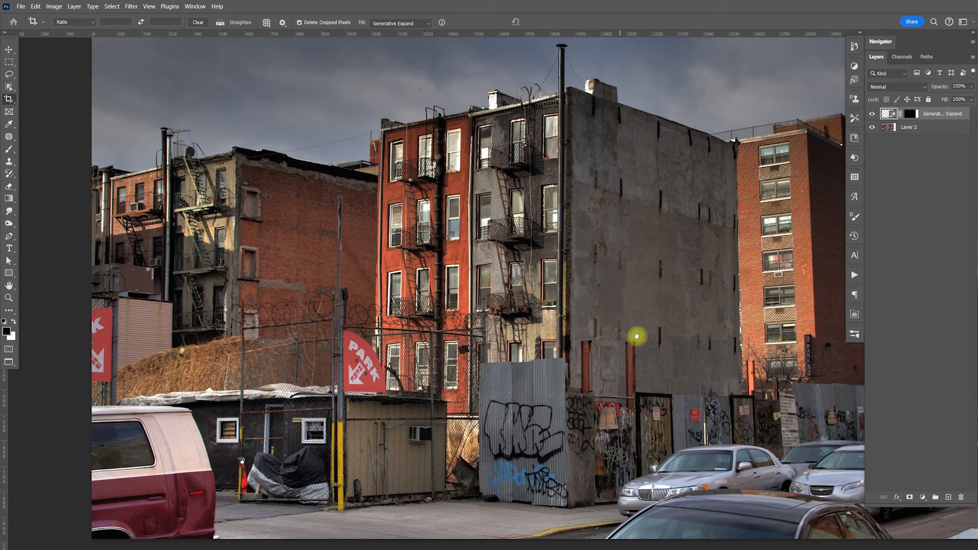
drag(635, 333, 478, 331)
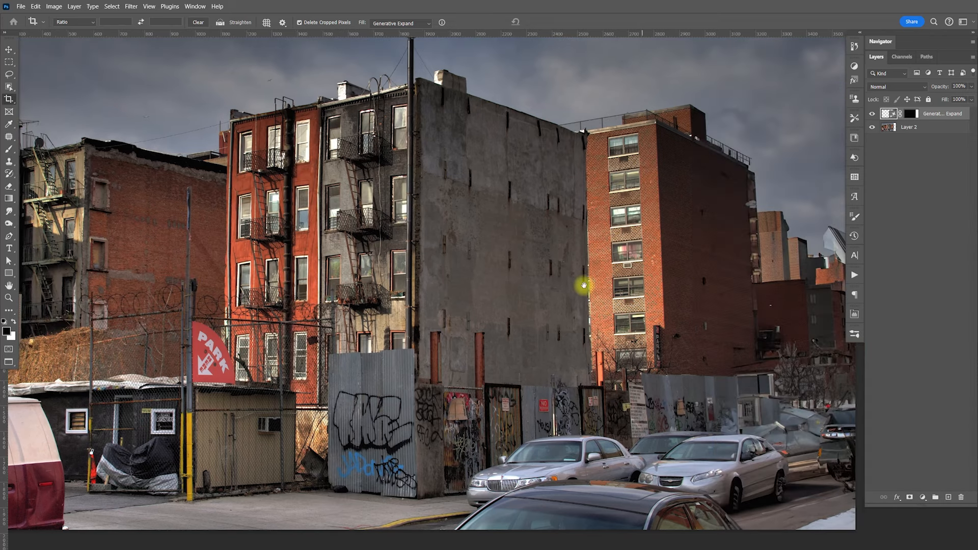
scroll(632, 280, left, 5)
key(ctrl+minus)
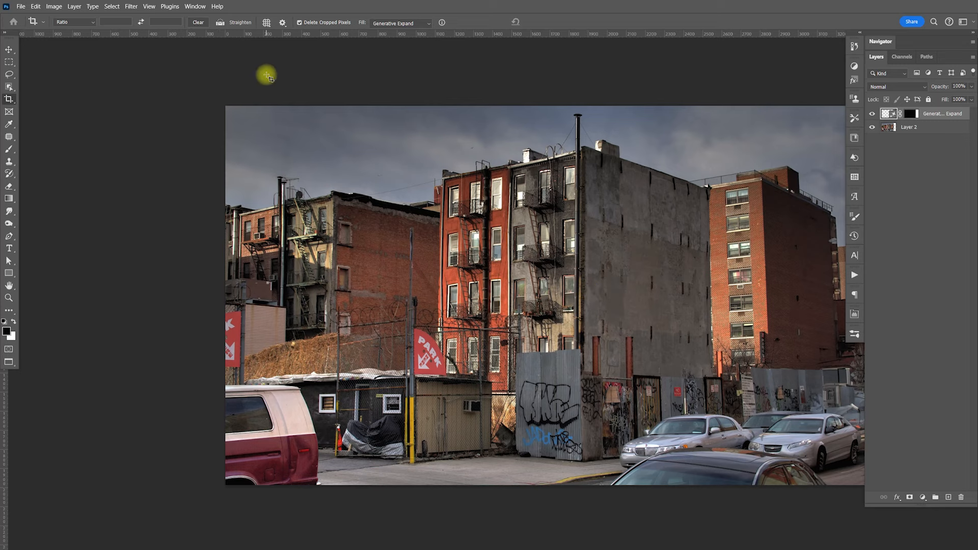
key(ctrl+minus)
drag(320, 170, 782, 465)
drag(267, 291, 217, 288)
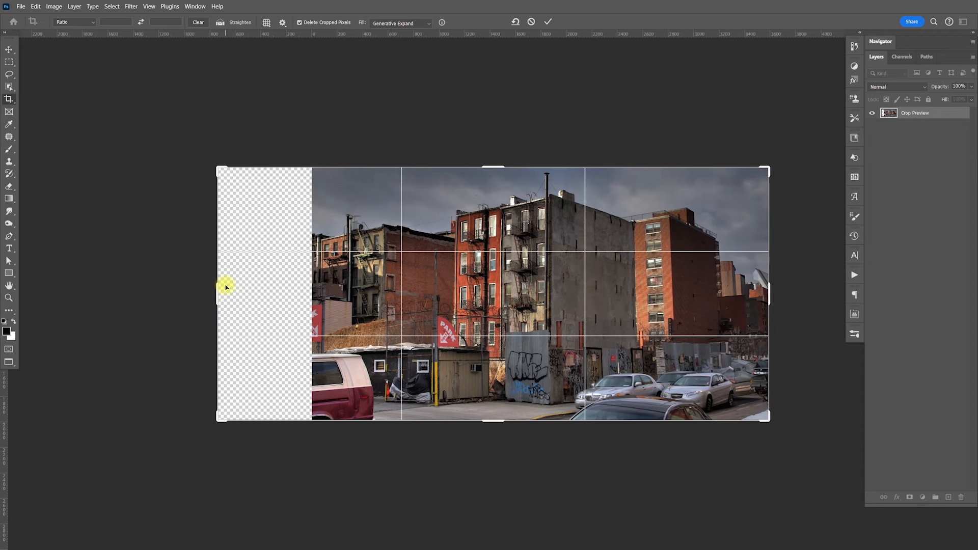
key(Return)
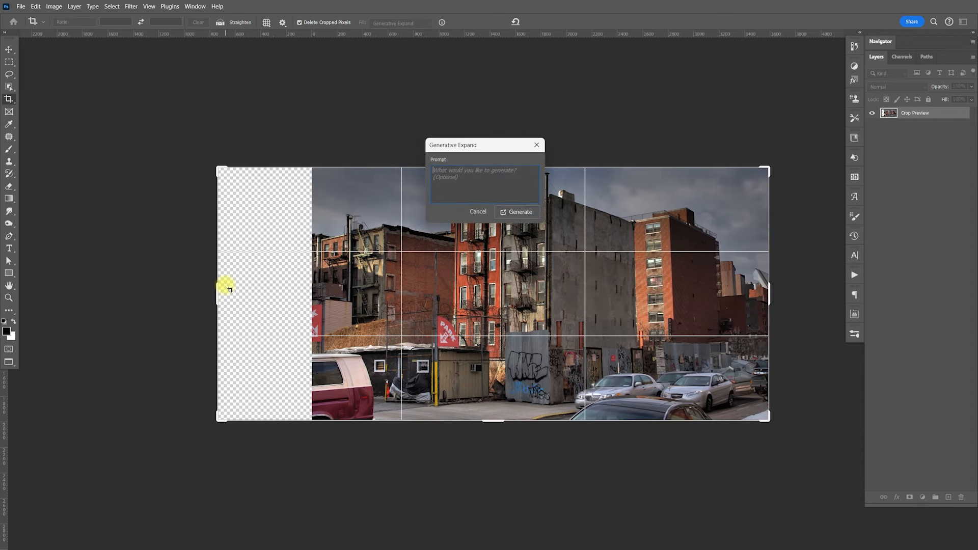
click(516, 212)
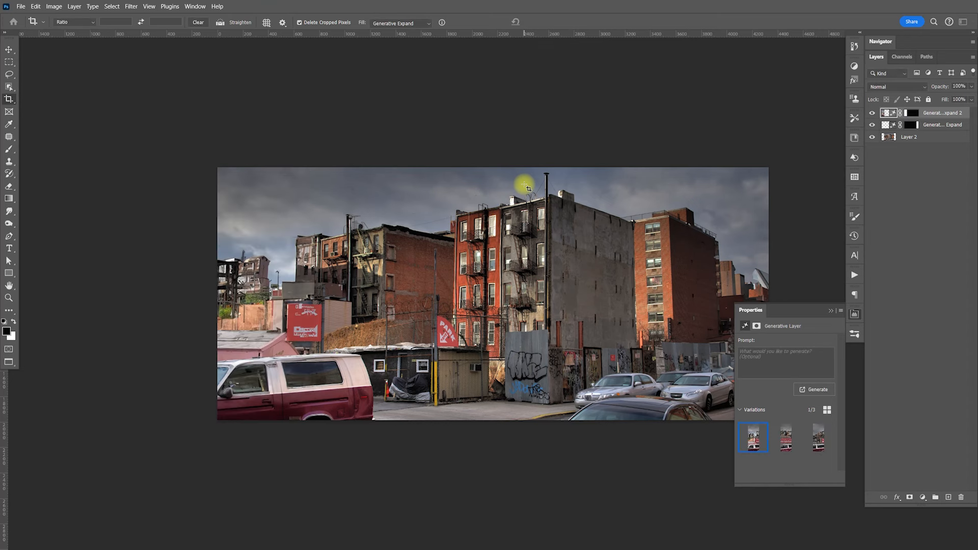
- Compare the generated variations of the expanded left side and choose the second one
click(786, 439)
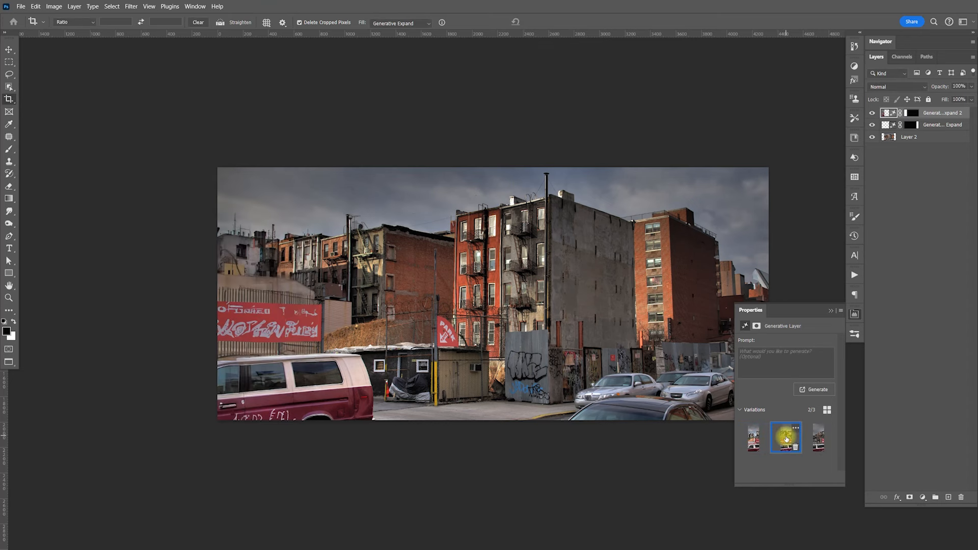
click(818, 437)
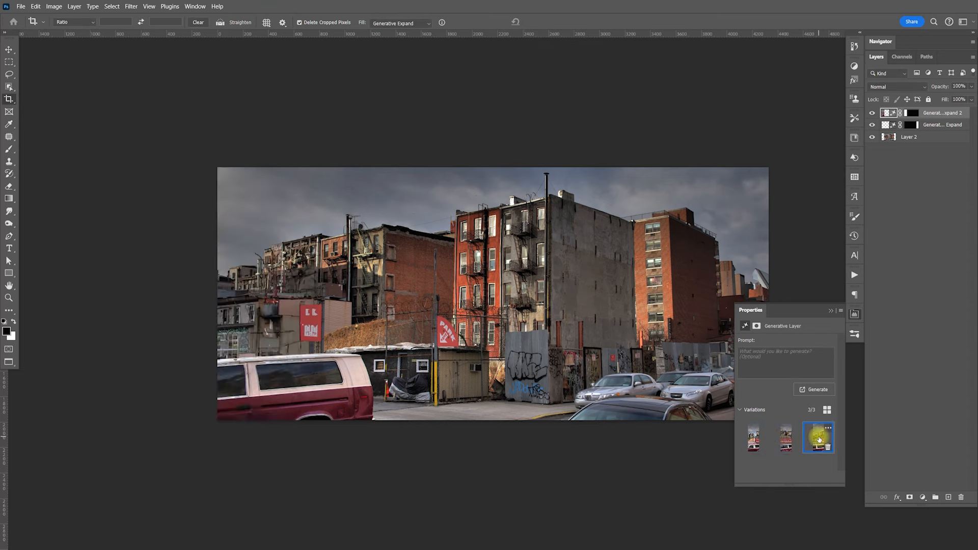
click(752, 443)
click(786, 438)
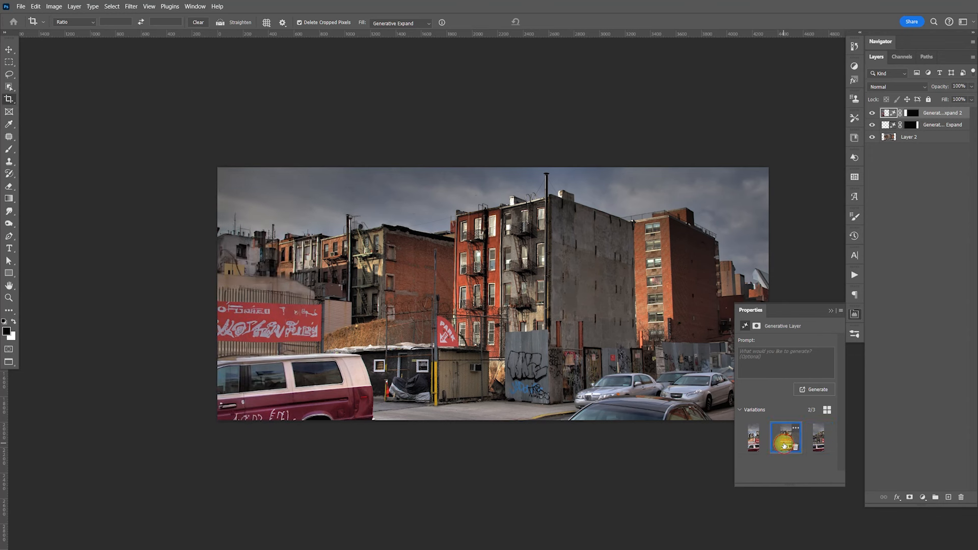
click(854, 314)
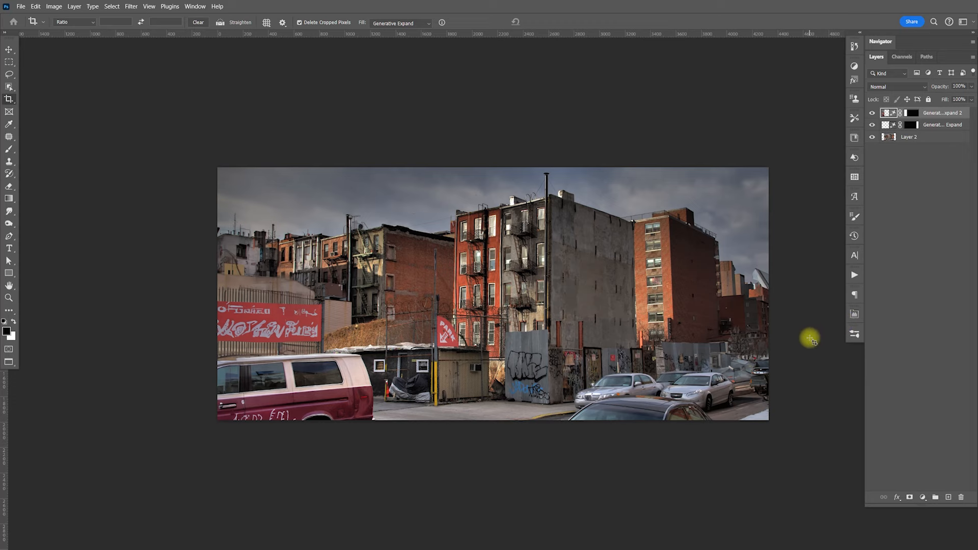
- Close the building smart object's contents and save the changes back to the composite
key(v)
key(ctrl+plus)
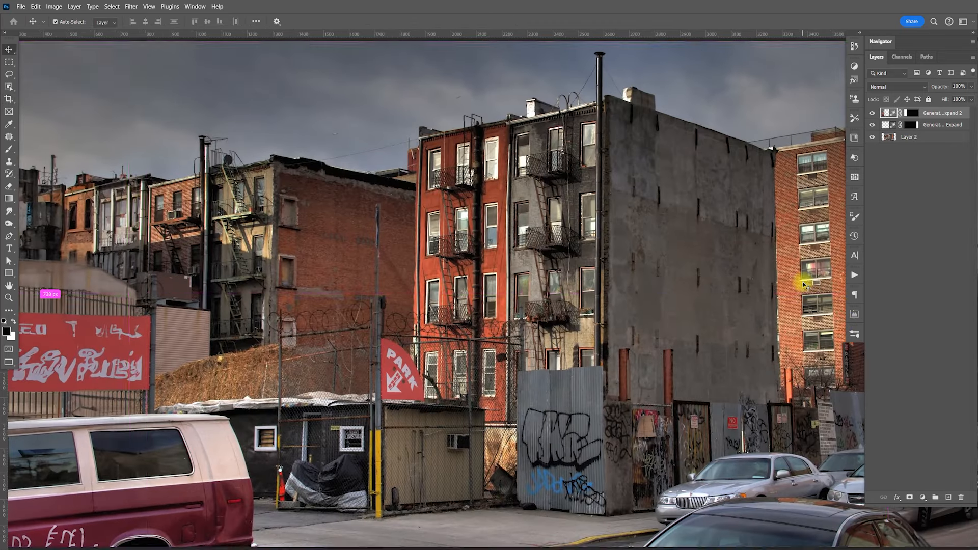
key(ctrl+w)
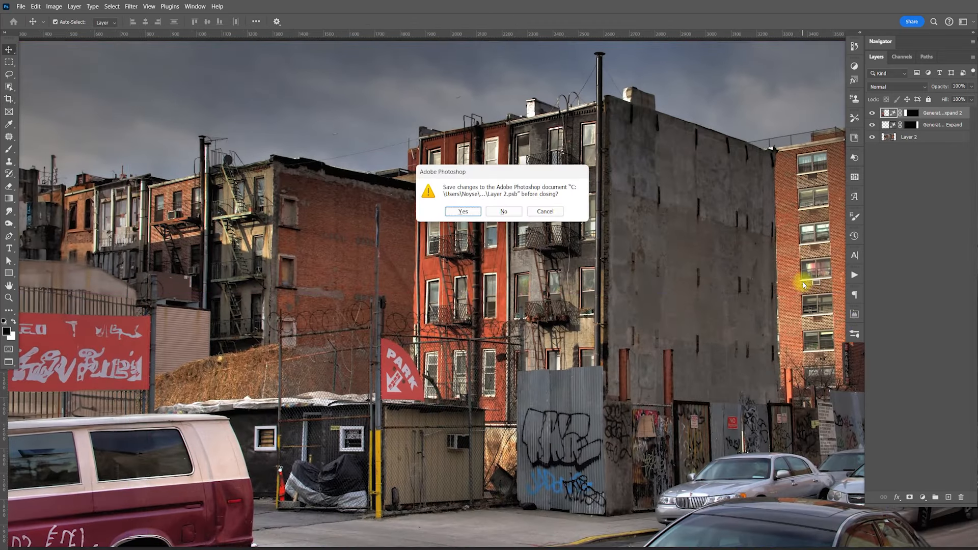
click(460, 212)
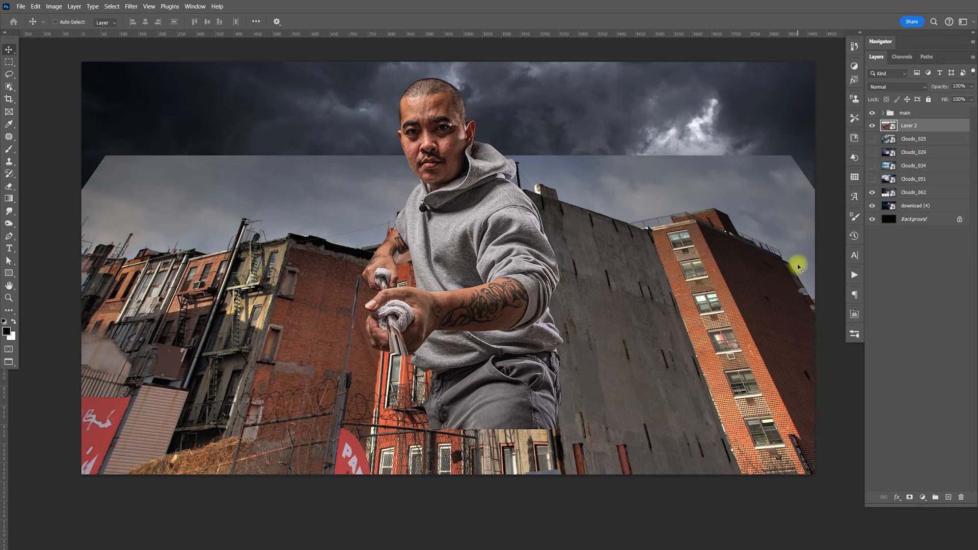
- Widen the perspective-distorted building layer symmetrically about its centre to about 115% width so it fills the canvas
key(ctrl)
key(ctrl+t)
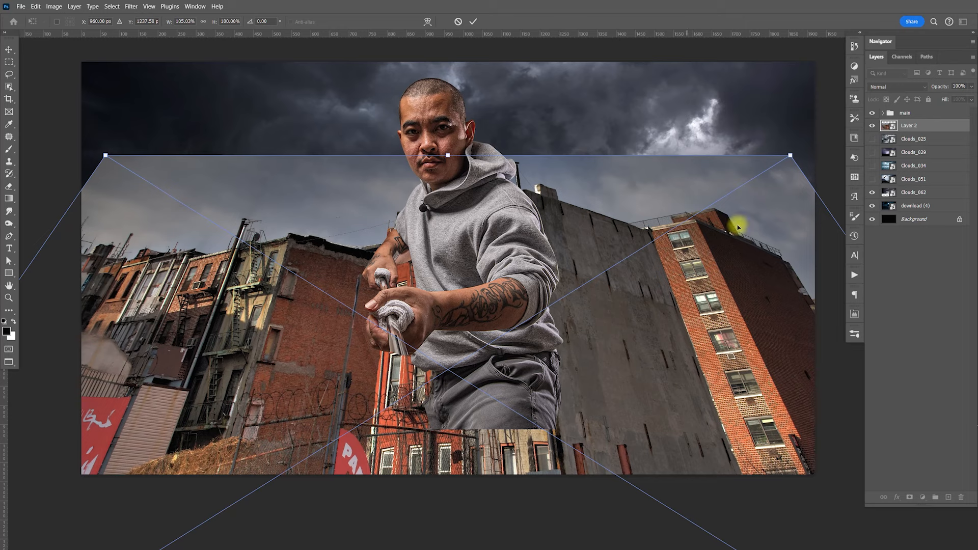
key(ctrl+minus)
key(ctrl+minus)
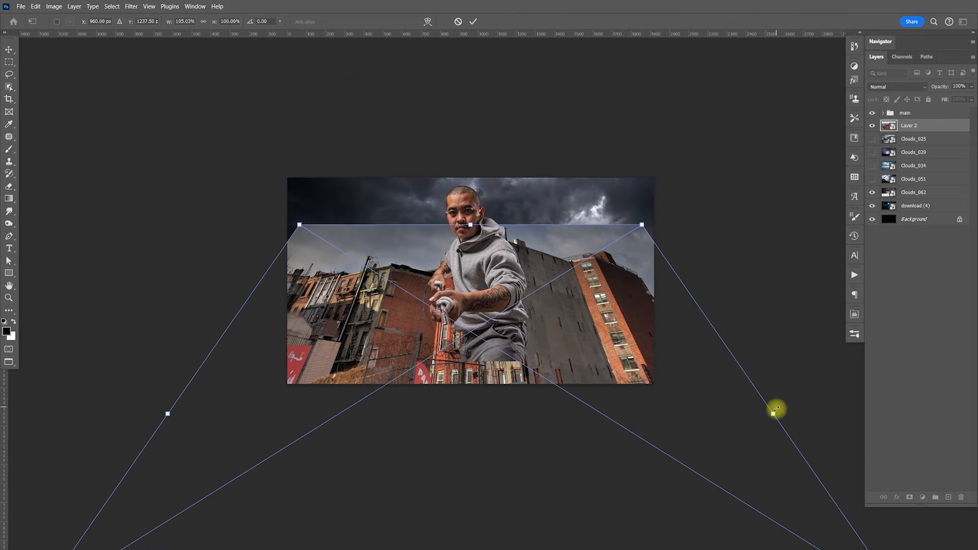
drag(775, 413, 802, 413)
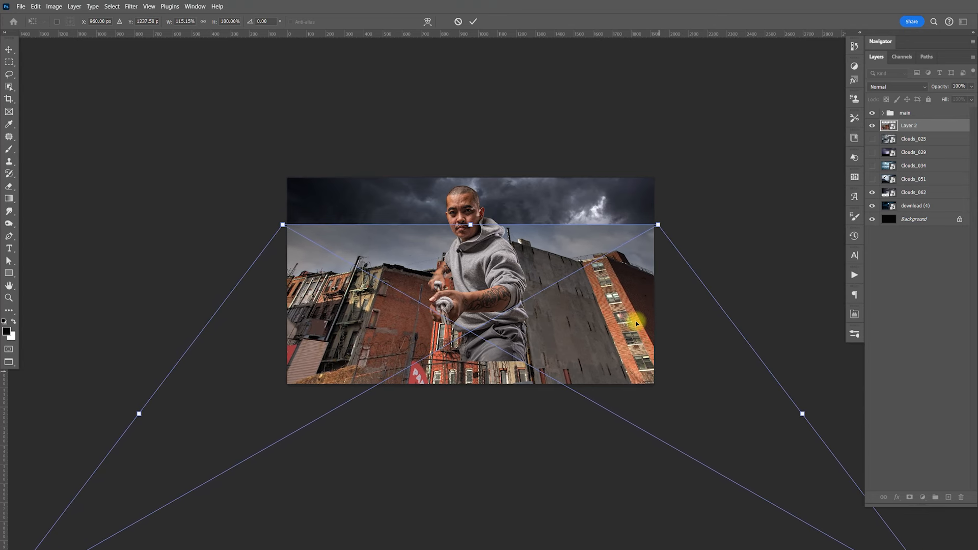
key(Return)
mouse_move(583, 323)
mouse_down()
mouse_move(569, 330)
mouse_move(585, 327)
mouse_up()
key(ctrl+plus)
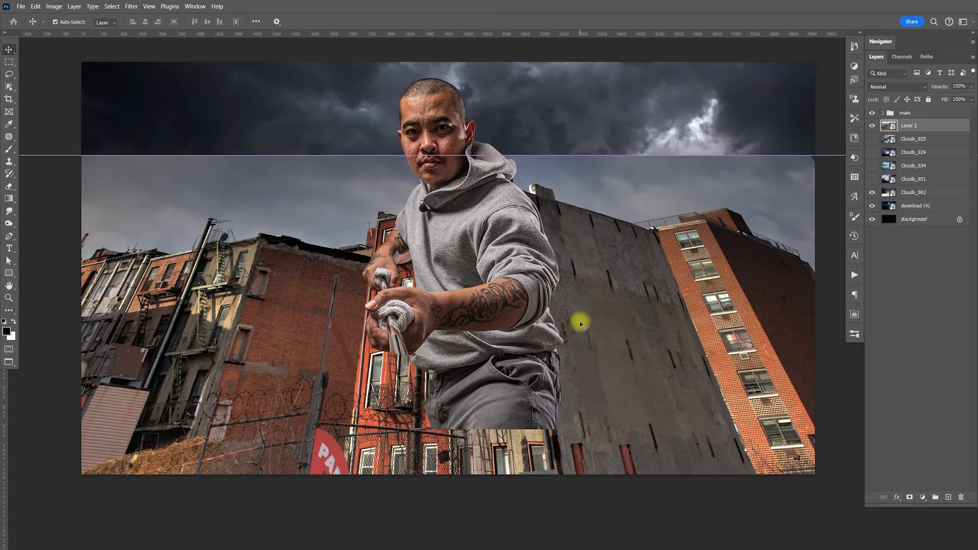
- In the building smart object's contents, duplicate all three layers, merge the copies into one layer and hide the originals
drag(644, 316, 674, 392)
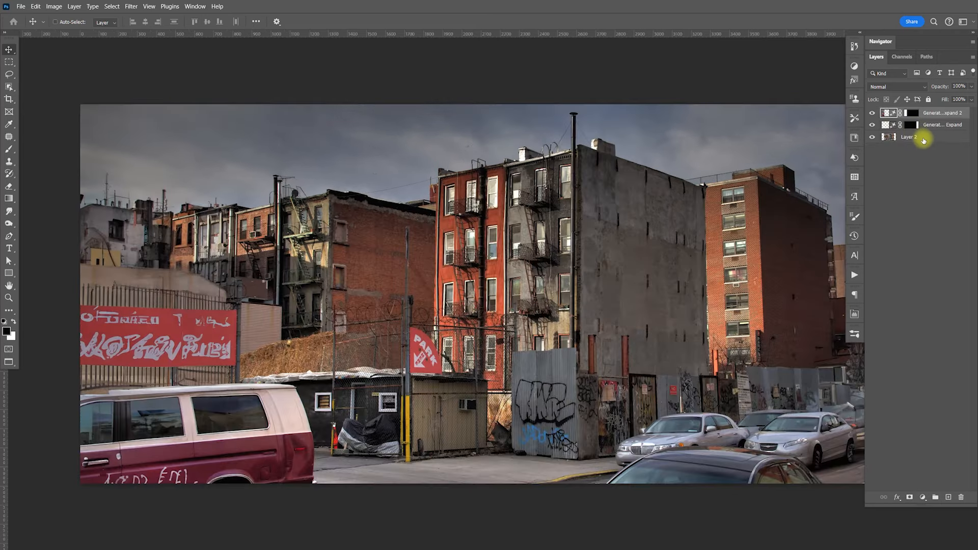
shift+click(924, 137)
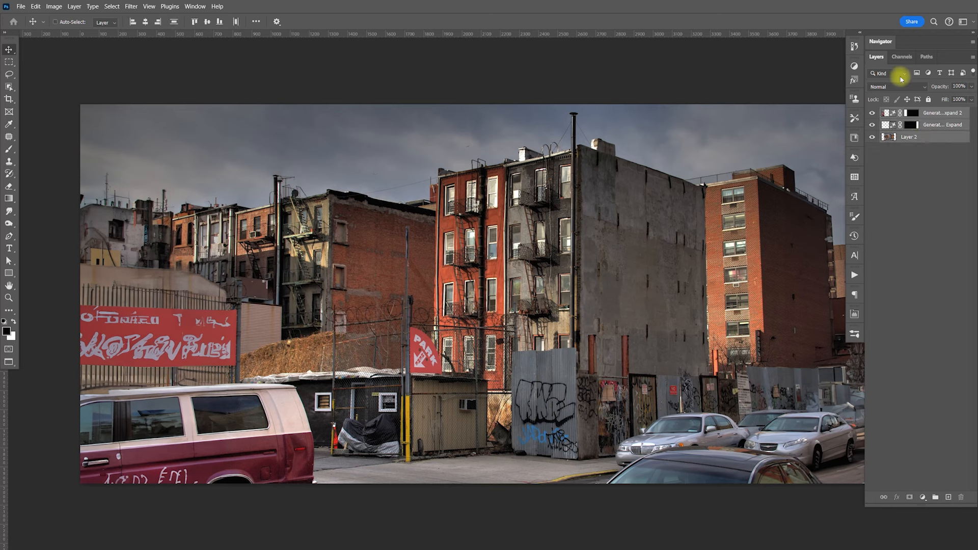
key(ctrl+j)
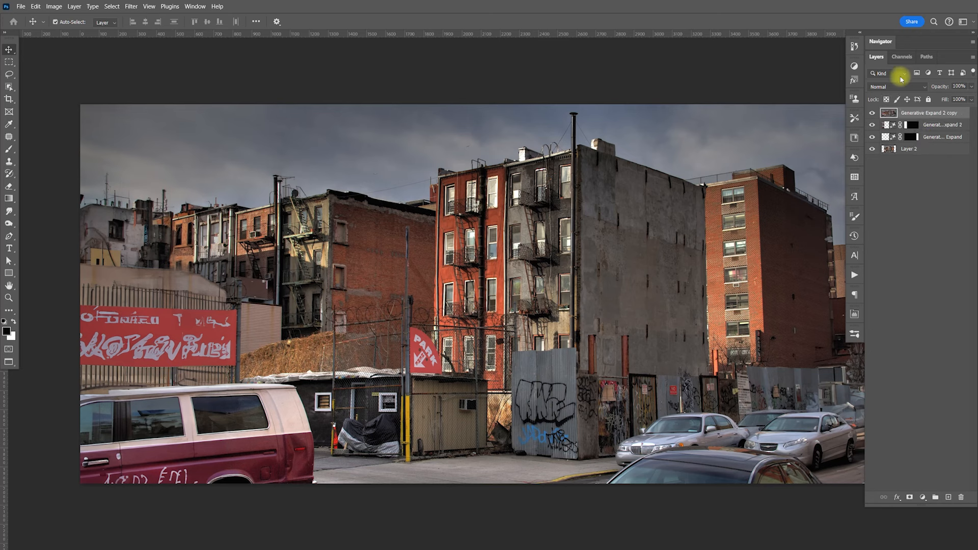
key(ctrl+e)
drag(871, 125, 877, 155)
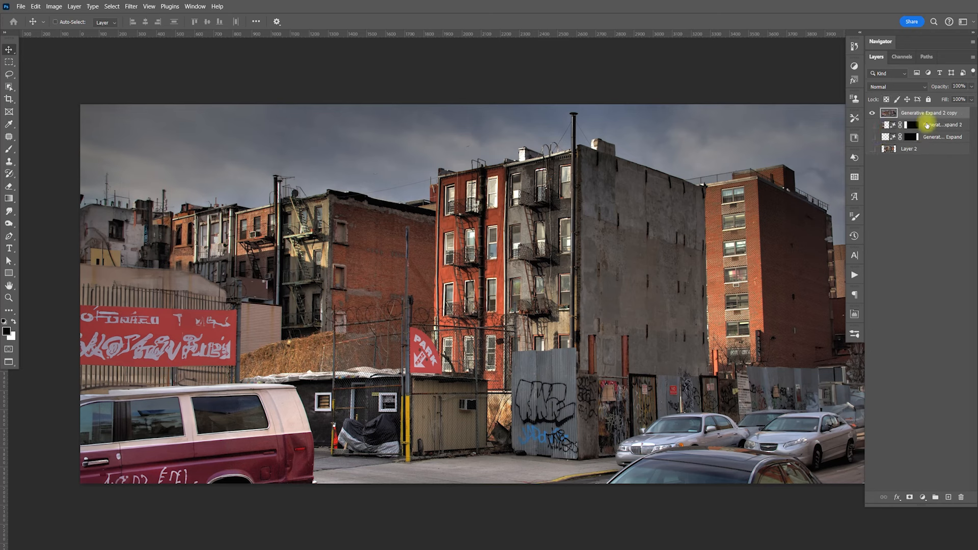
- Select the sky on the merged copy, add a layer mask from it and invert the mask to keep only the buildings
click(111, 6)
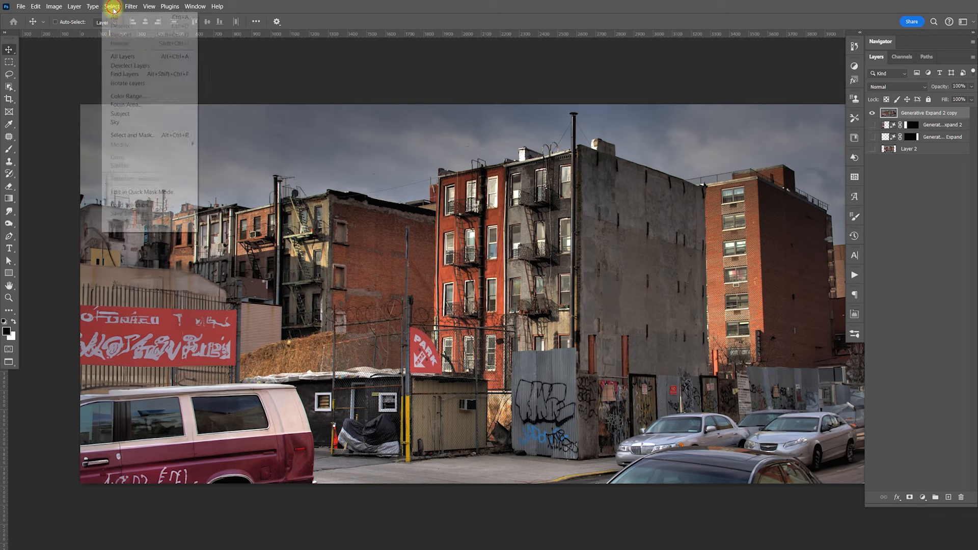
click(149, 127)
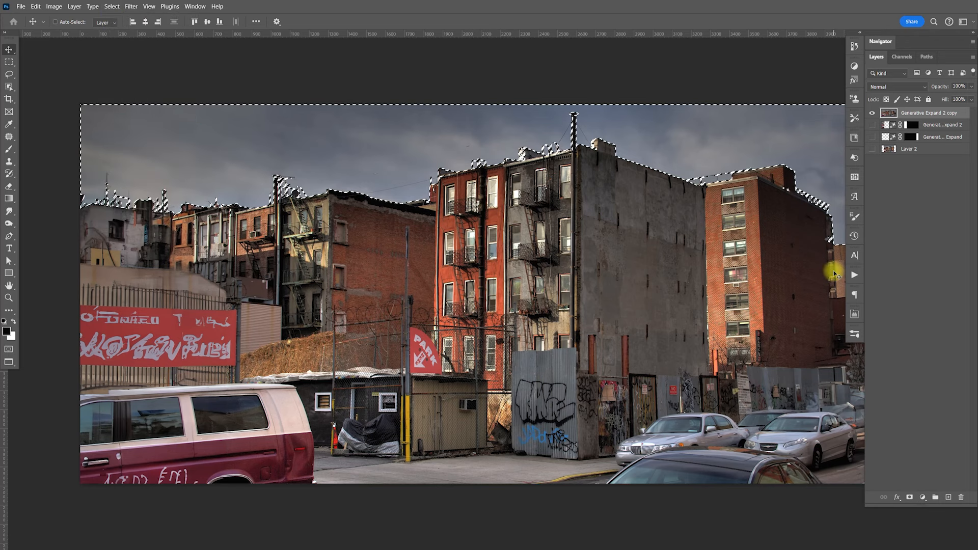
click(909, 496)
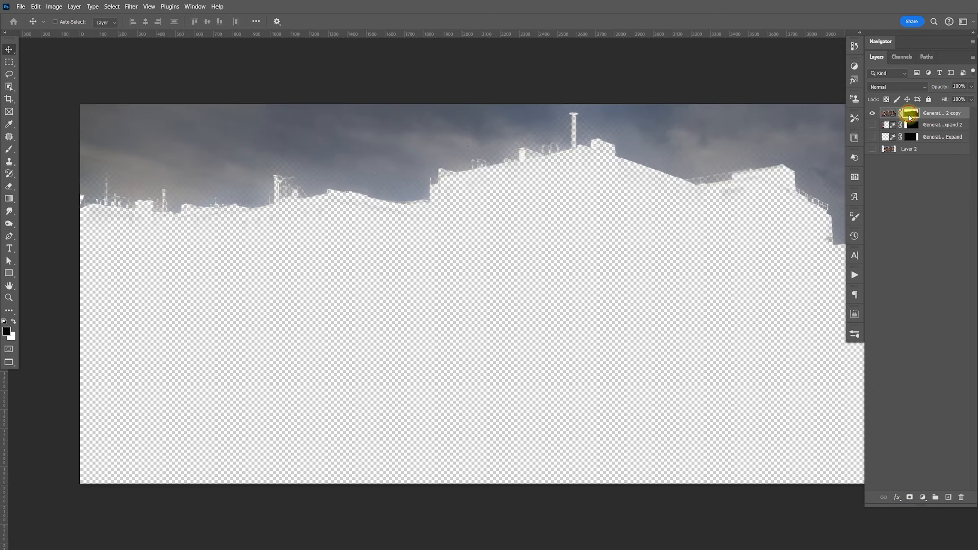
key(ctrl+i)
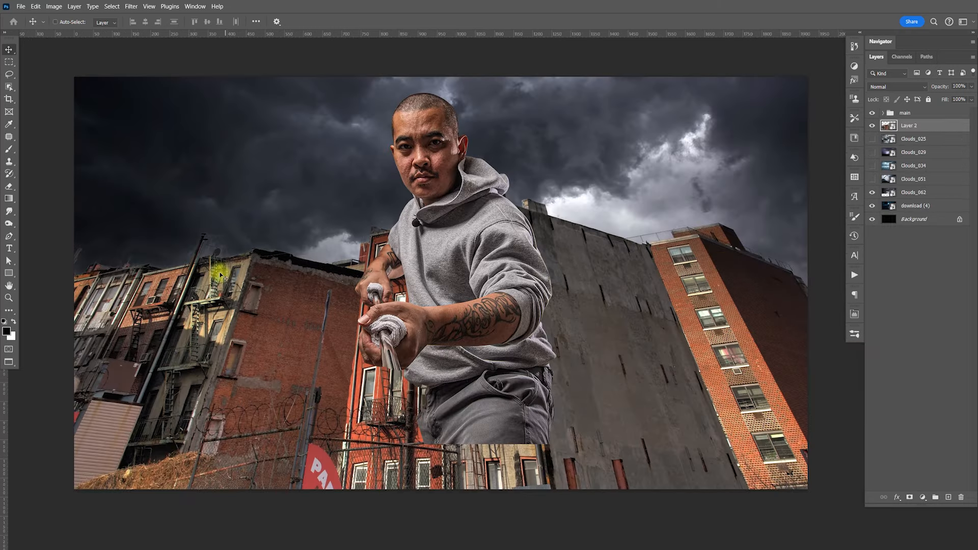
- Raise the Clouds_062 sky layer behind the cut-out buildings, keeping it horizontally centred
key(z)
drag(233, 266, 396, 346)
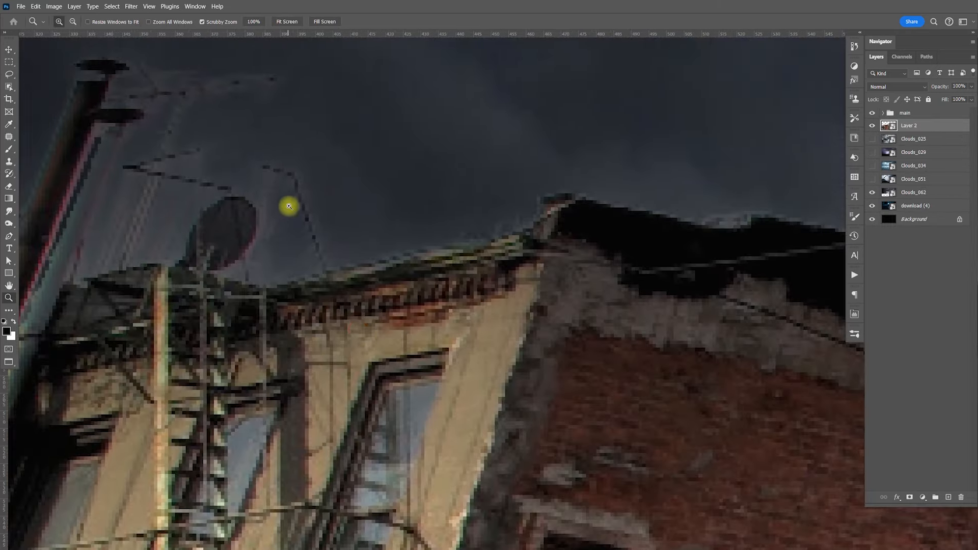
drag(463, 236, 438, 248)
key(v)
drag(563, 330, 485, 323)
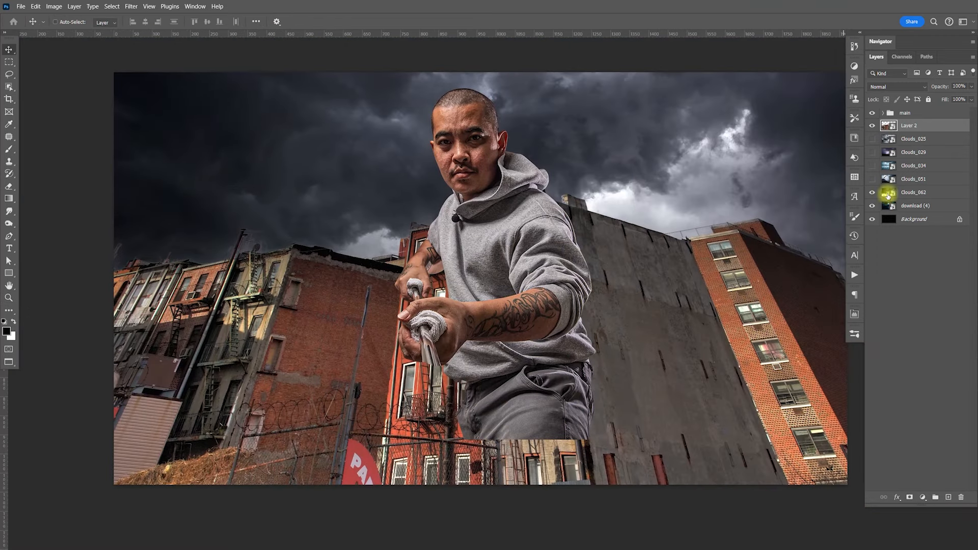
click(902, 193)
drag(755, 252, 748, 224)
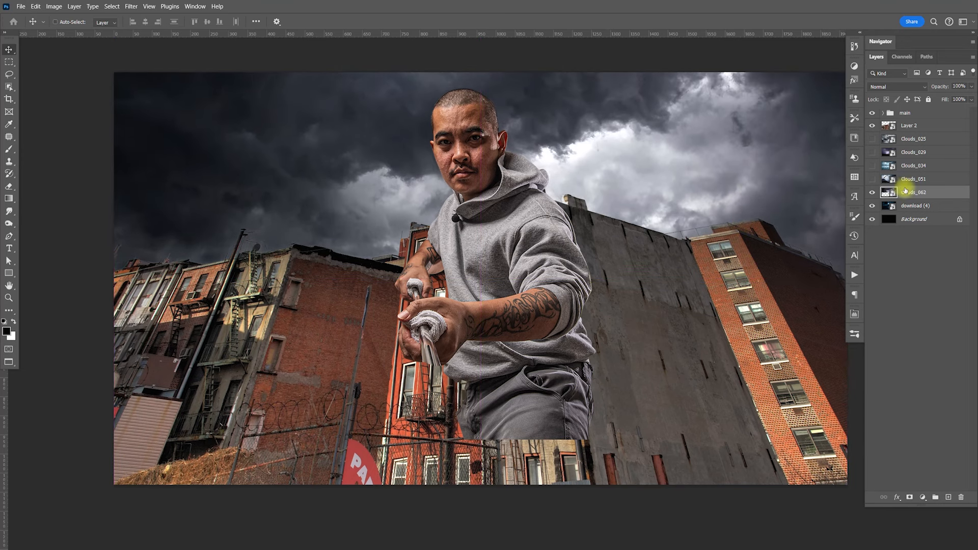
- Preview the Clouds_051, Clouds_034, Clouds_029 and Clouds_025 skies one by one, raising Clouds_029 by about 262 px
click(872, 179)
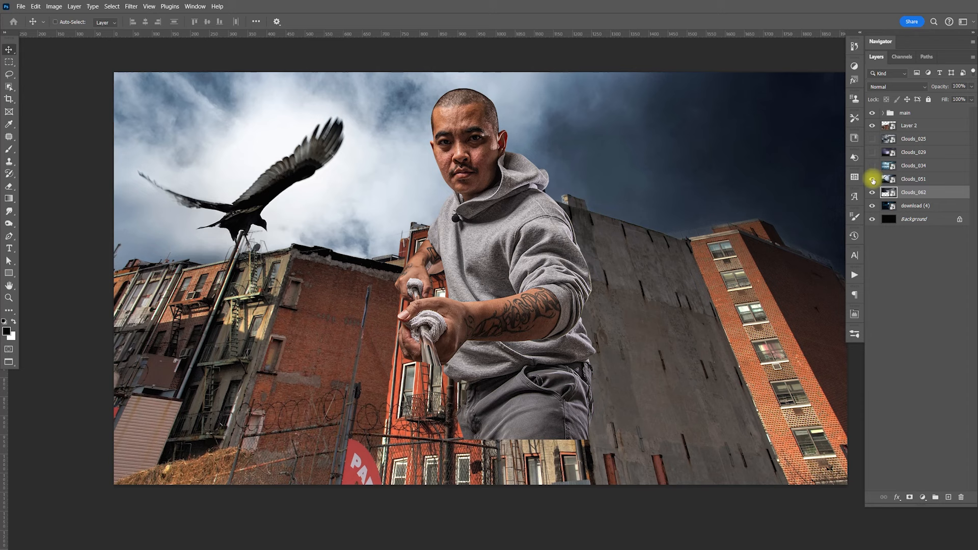
click(872, 179)
click(872, 166)
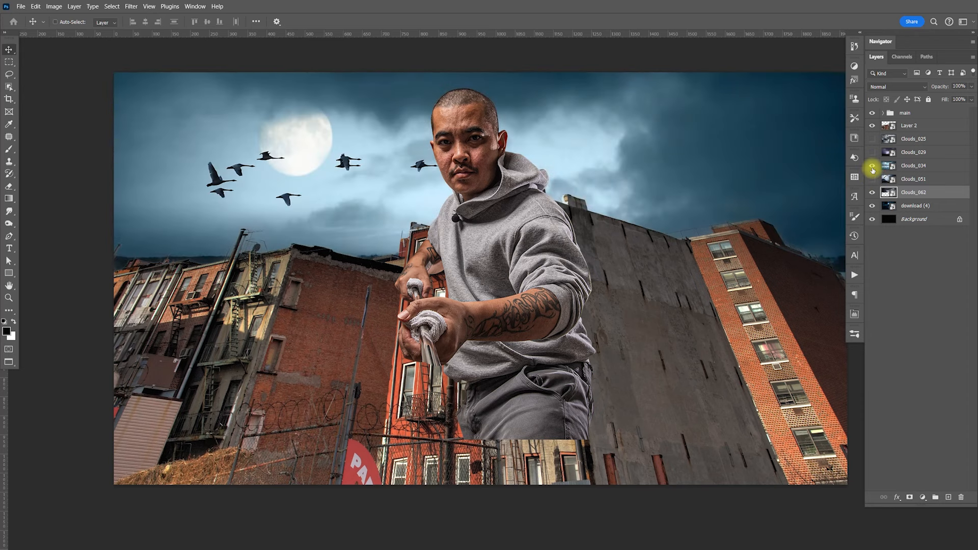
click(872, 166)
click(872, 152)
click(904, 154)
drag(683, 257, 683, 153)
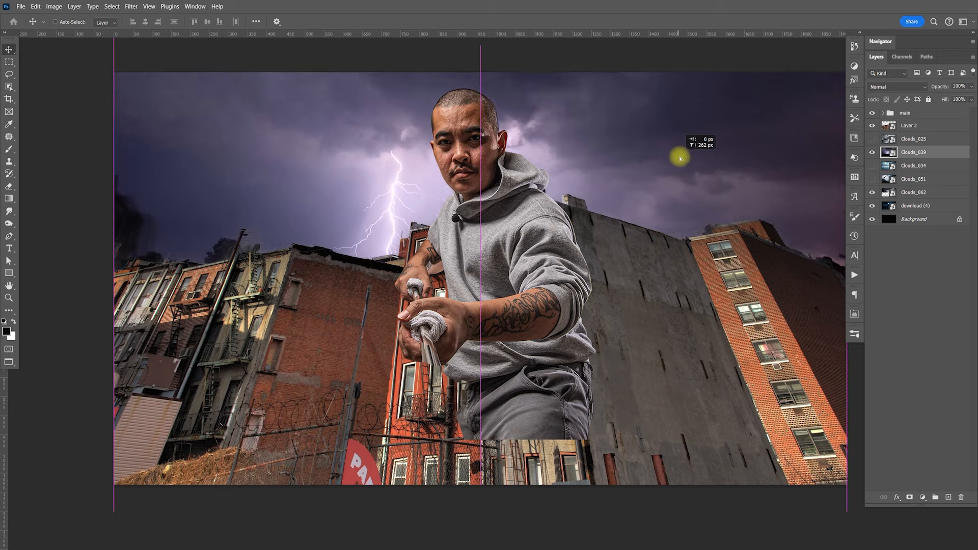
click(873, 153)
click(873, 139)
click(872, 140)
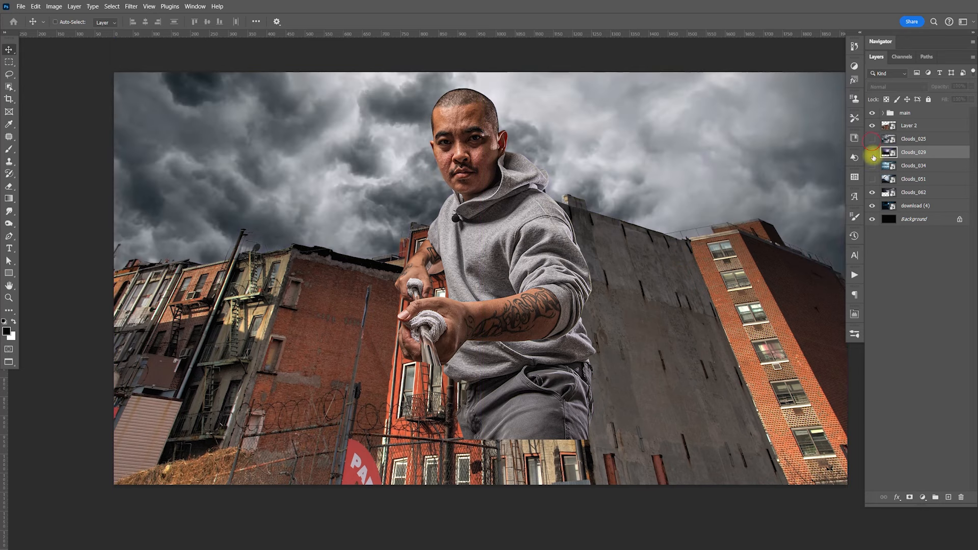
- Preview the download (4) sky without Clouds_062, try shifting it left, undo that, and switch back to Clouds_062 with download (4) hidden
click(872, 191)
click(872, 206)
click(872, 205)
click(912, 206)
drag(652, 206, 574, 206)
key(ctrl+z)
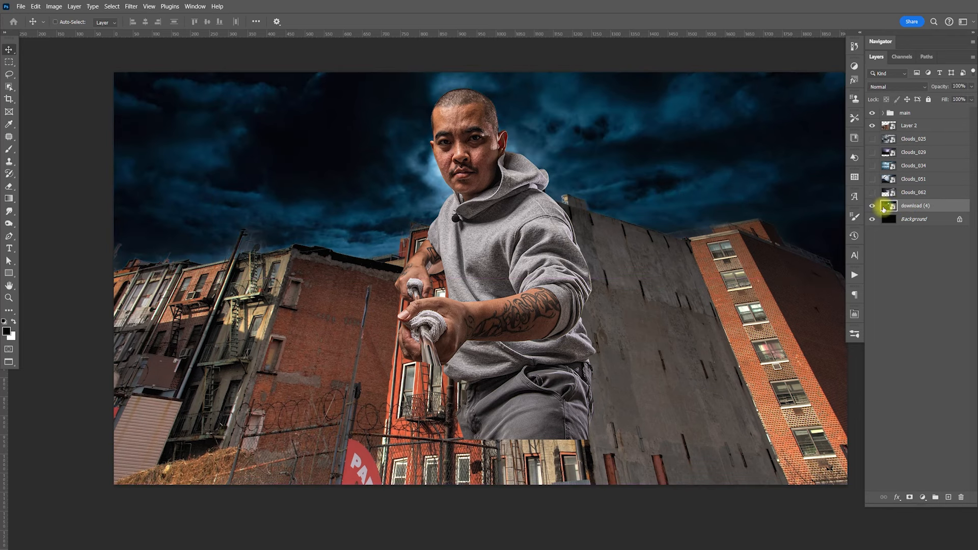
click(872, 206)
click(872, 193)
- Flip the Clouds_062 sky layer horizontally, try shifting it left and undo the shift
click(914, 192)
key(ctrl+t)
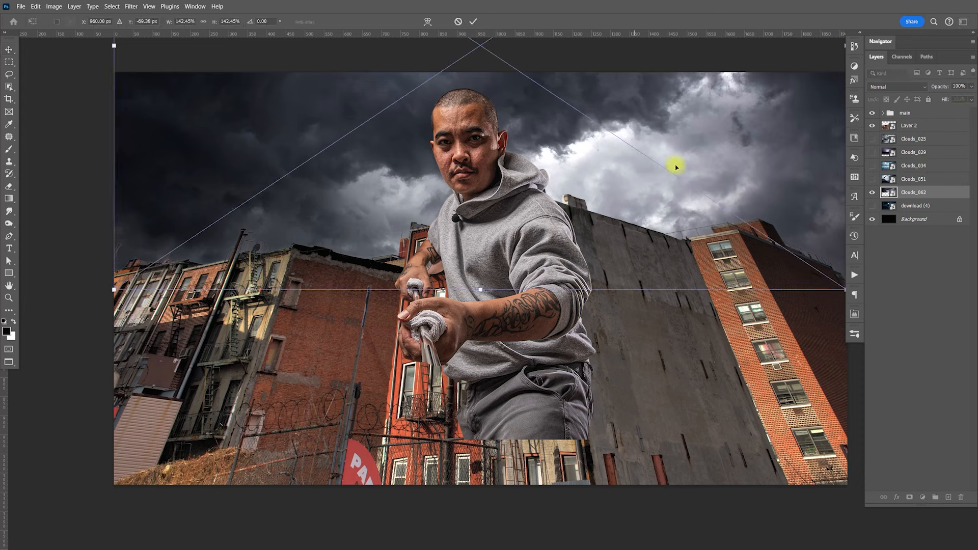
right_click(678, 208)
click(717, 375)
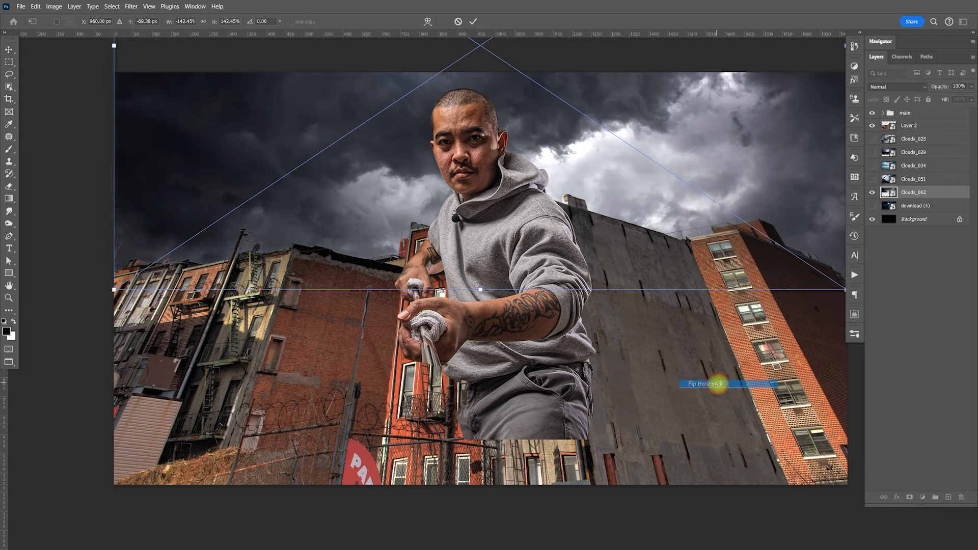
key(Return)
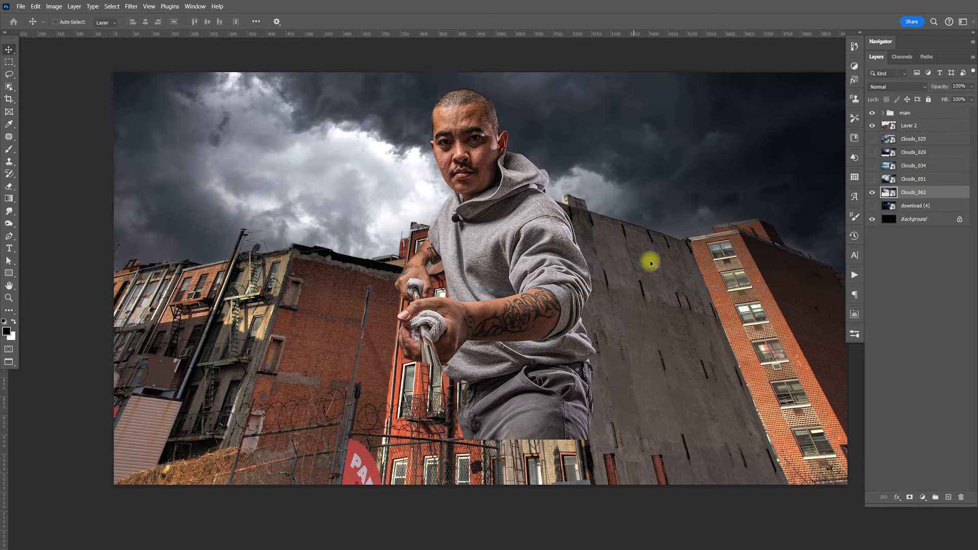
mouse_move(680, 278)
mouse_down()
mouse_move(622, 268)
mouse_move(665, 277)
mouse_up()
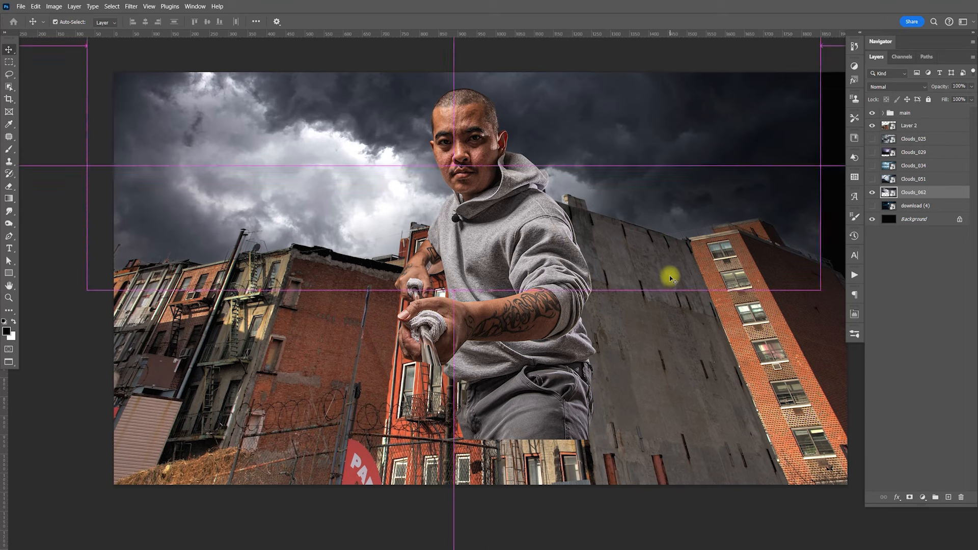
key(ctrl+z)
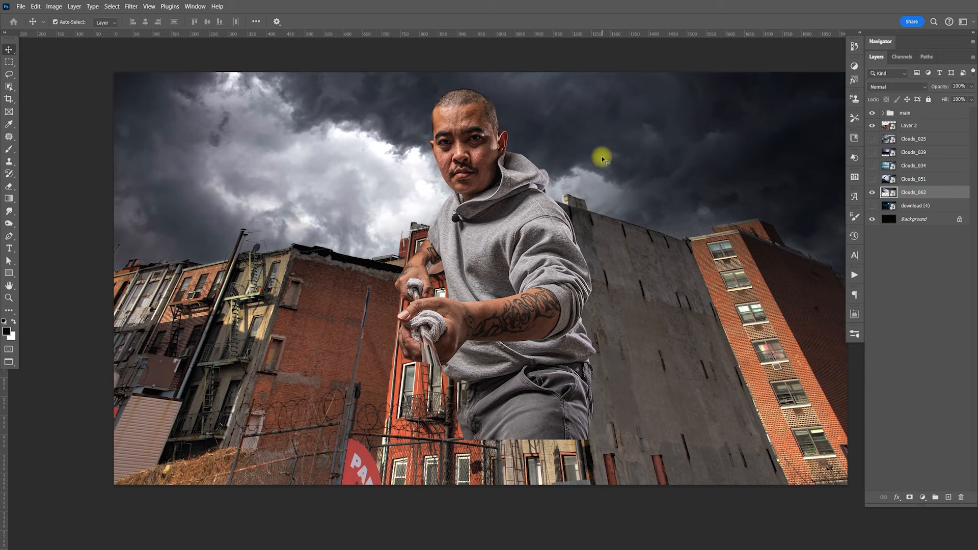
- Group Layer 2 into a group named building, and nest the layer in a second group inside it
drag(637, 309, 624, 272)
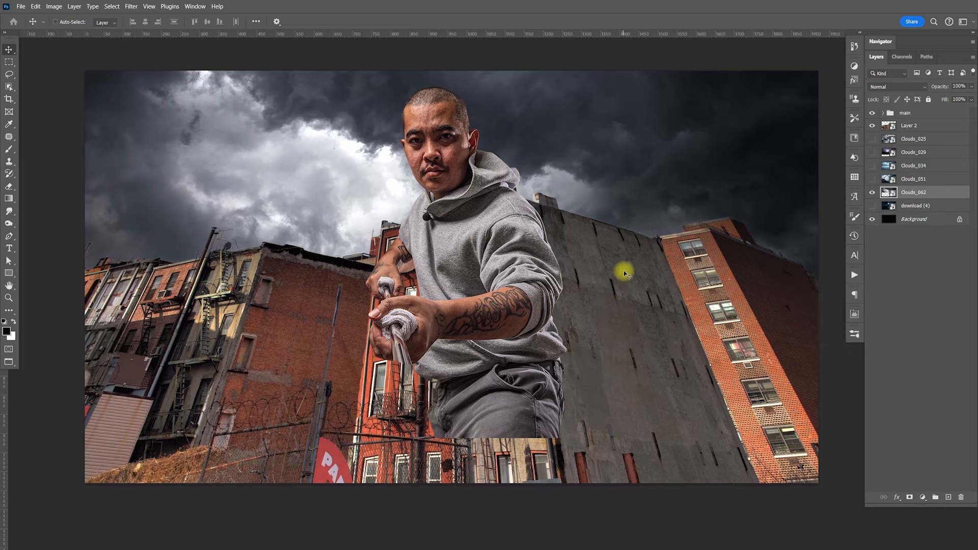
click(920, 129)
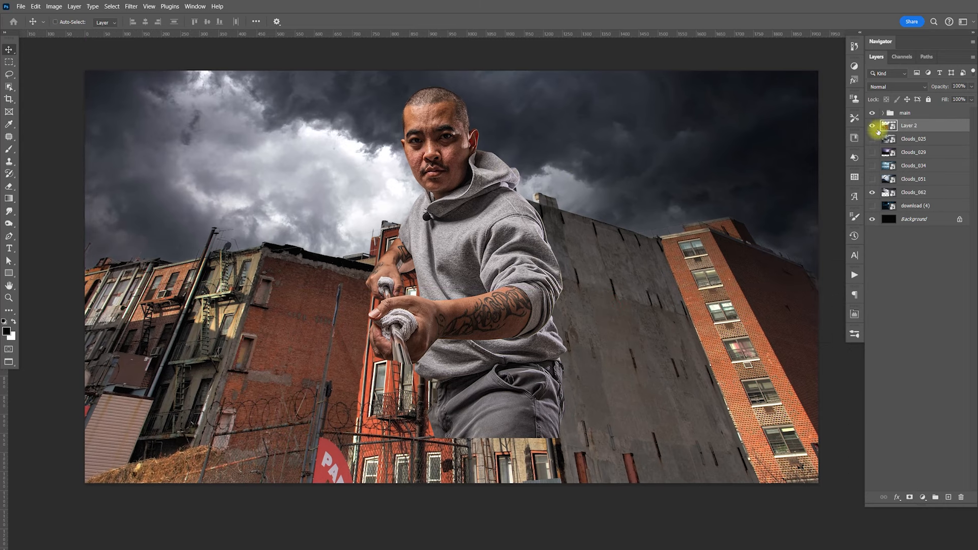
key(ctrl+g)
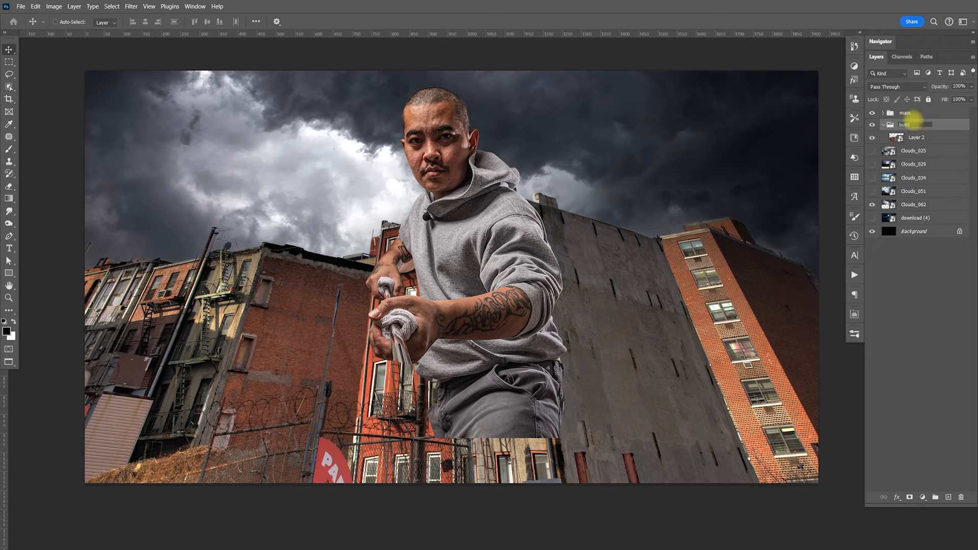
click(919, 137)
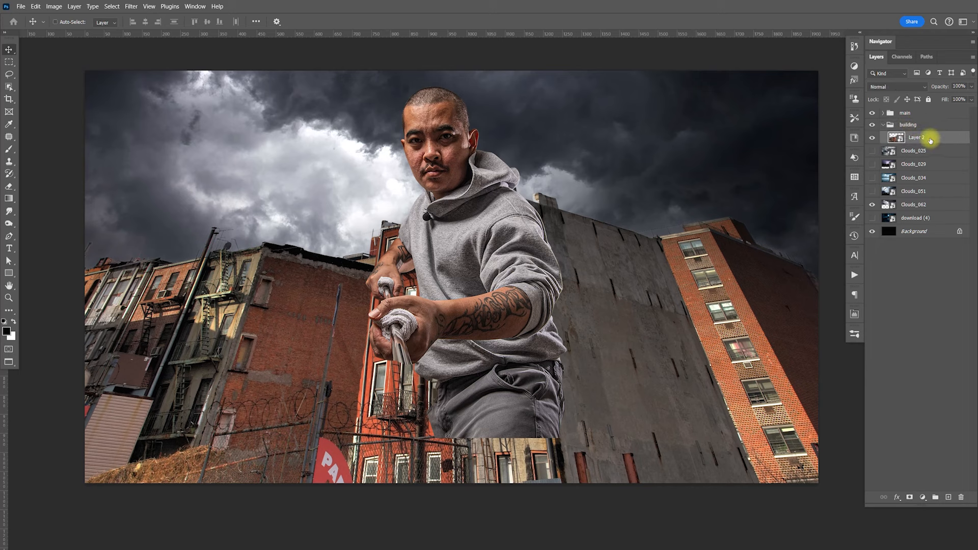
key(ctrl+g)
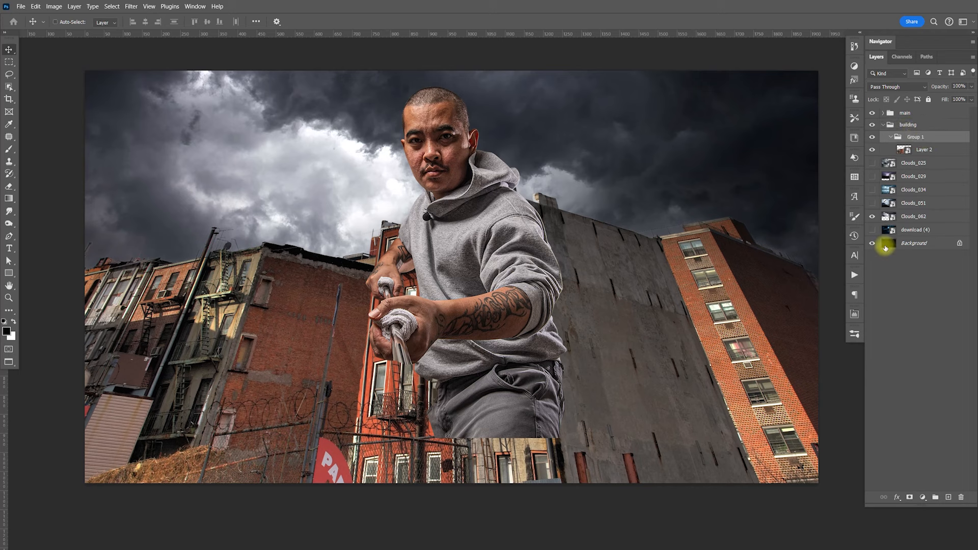
- Add a Levels adjustment clipped to Layer 2 and lower its white output level to 0 to black out the buildings
click(923, 497)
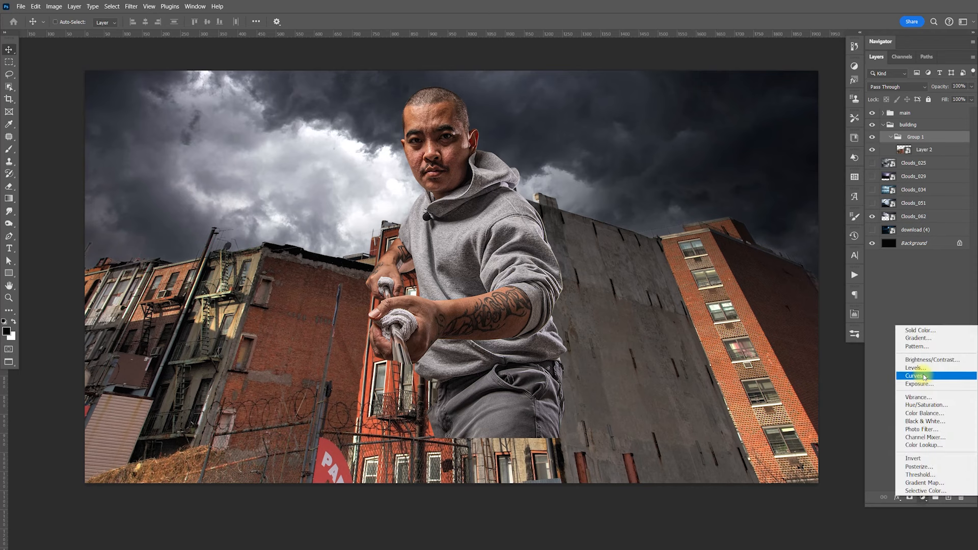
click(922, 368)
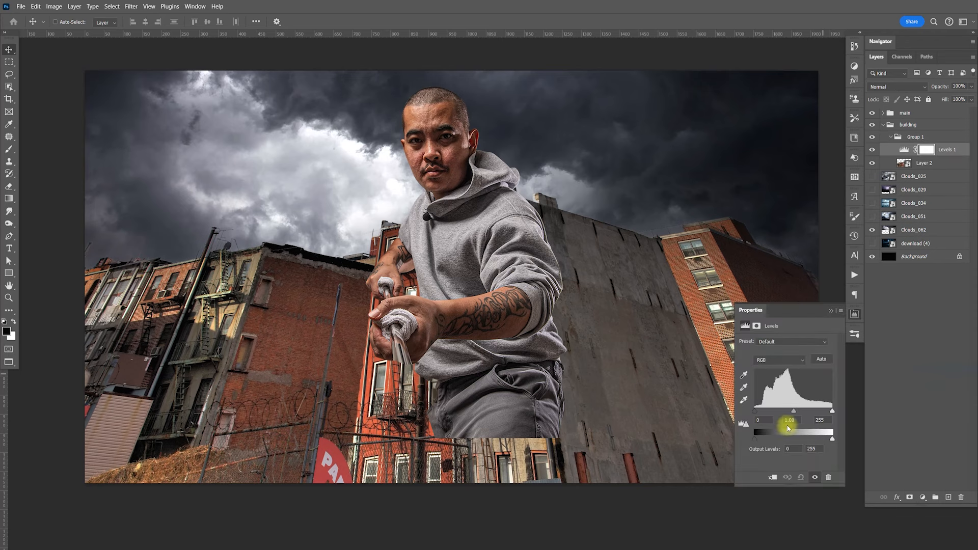
click(772, 477)
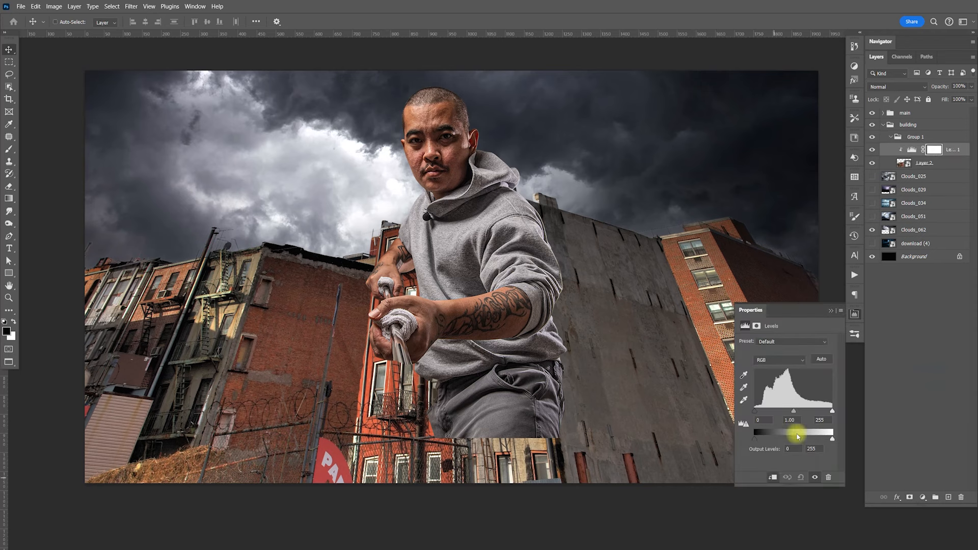
drag(831, 438, 754, 439)
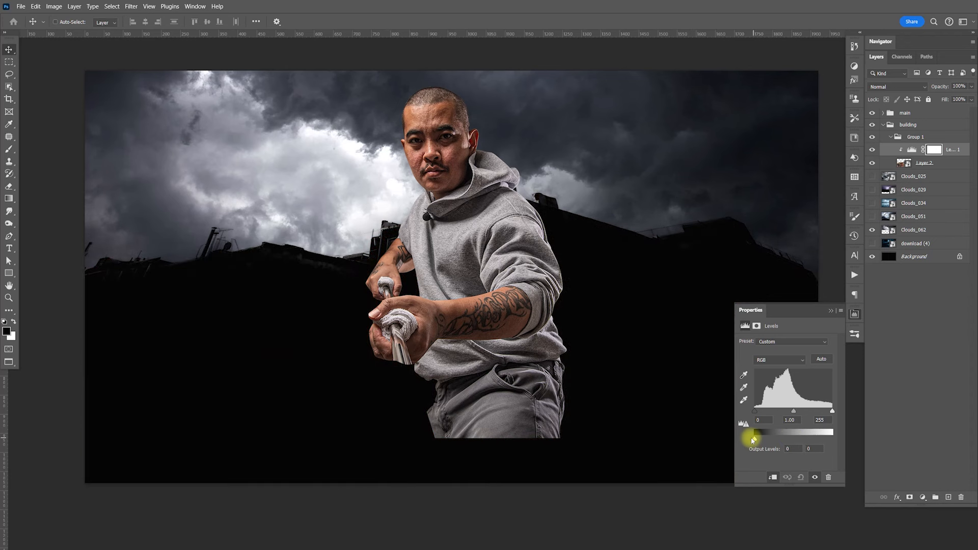
click(854, 314)
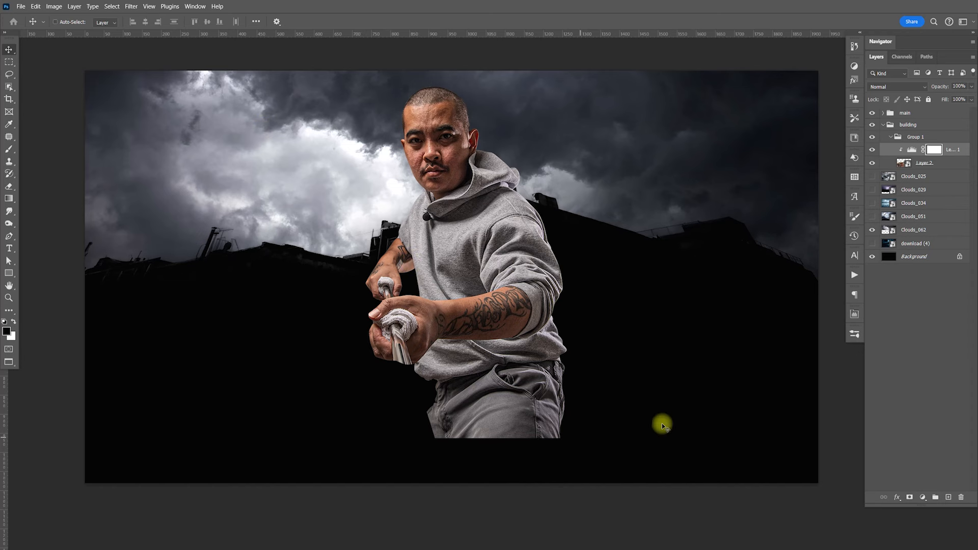
- Reopen the clipped Levels adjustment, try a white output level of 50, and return it to 0
double_click(912, 150)
drag(832, 436, 754, 439)
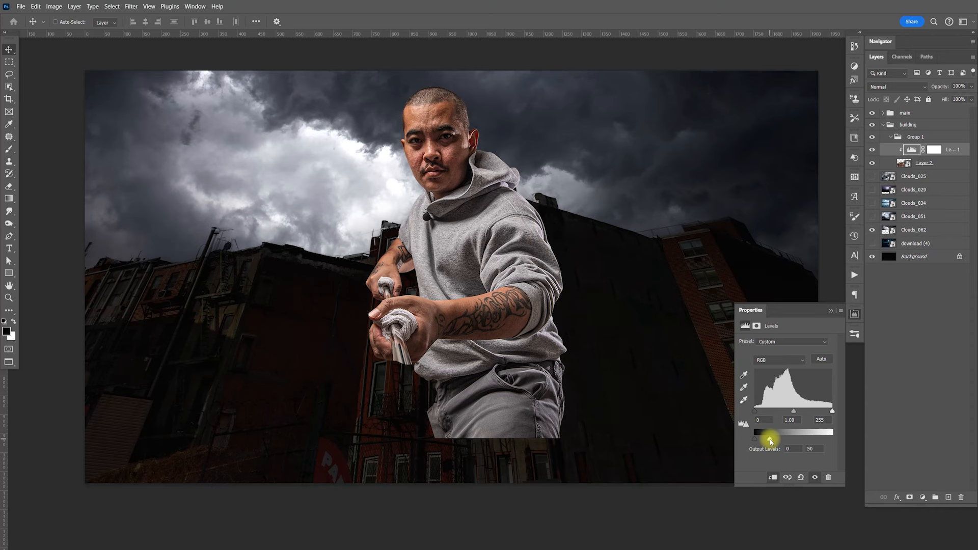
drag(771, 440, 754, 438)
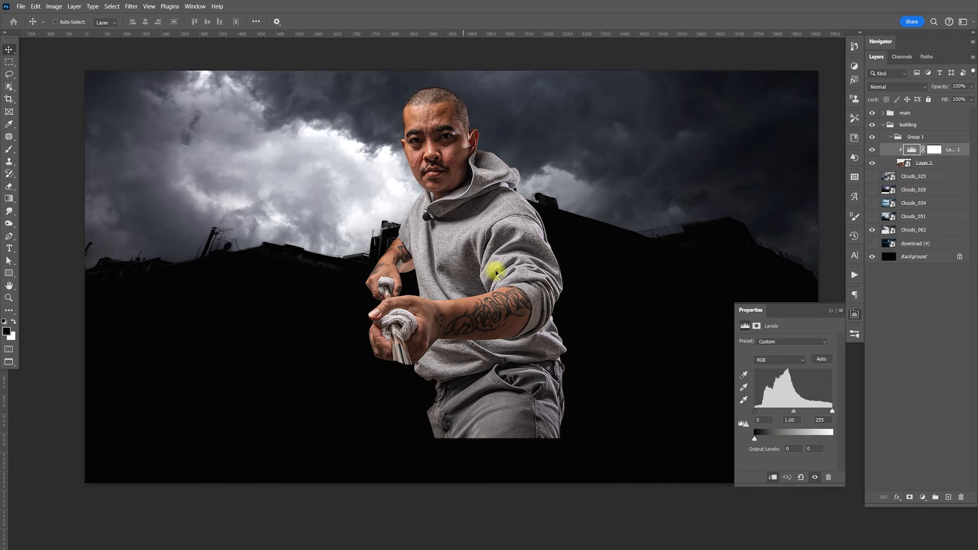
click(853, 313)
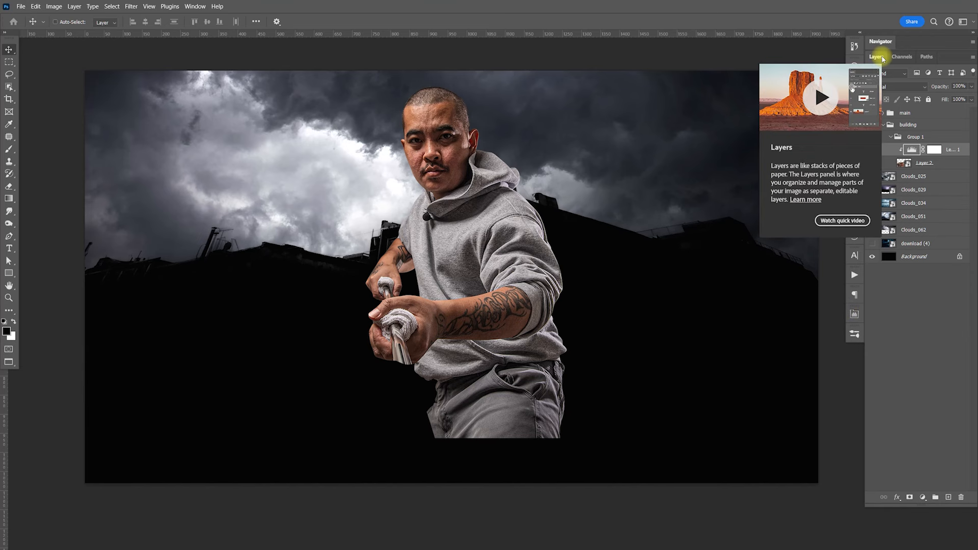
- Delete the unused sky layers Clouds_025, Clouds_029, Clouds_034, Clouds_051 and download (4)
click(929, 178)
shift+click(925, 216)
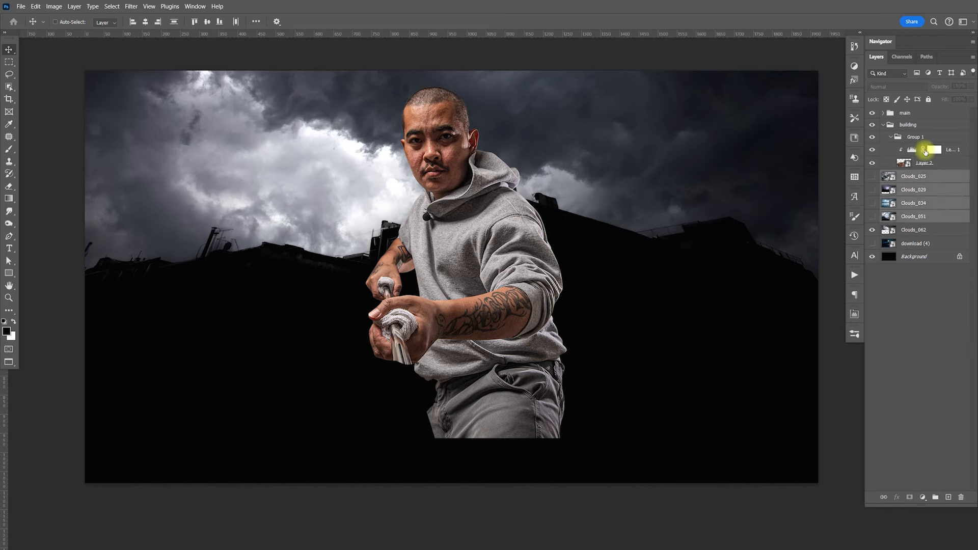
key(Delete)
click(933, 190)
key(Delete)
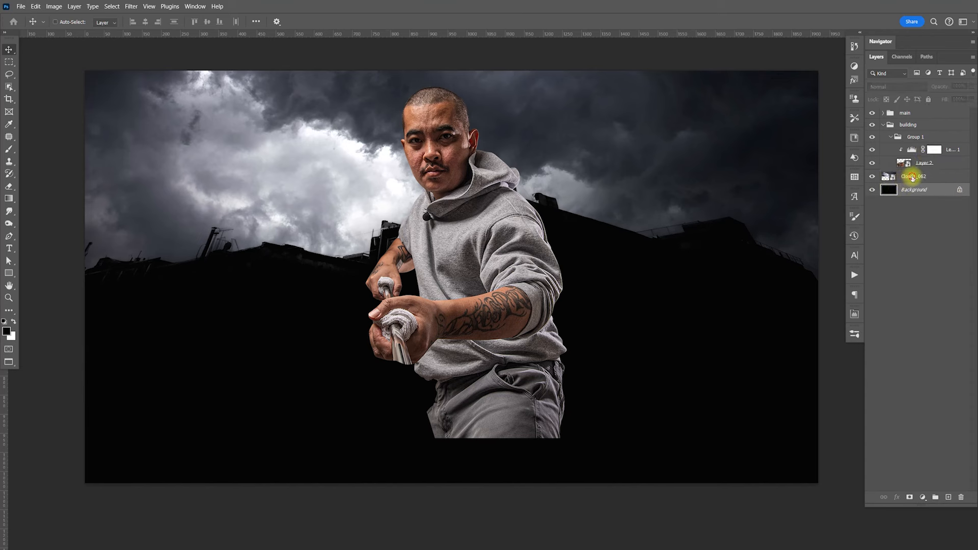
- Rasterize the Clouds_062 sky layer and convert it back into a smart object
click(893, 176)
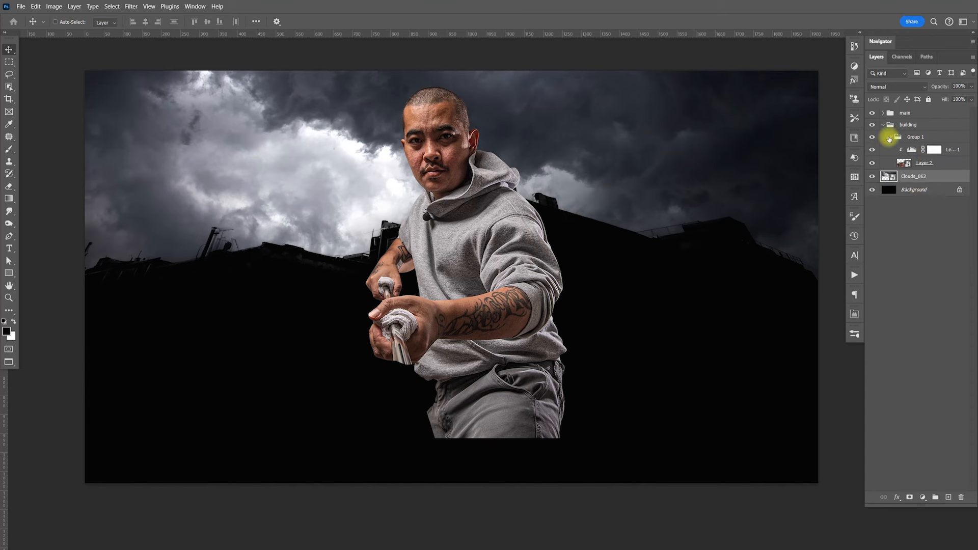
right_click(899, 181)
click(859, 311)
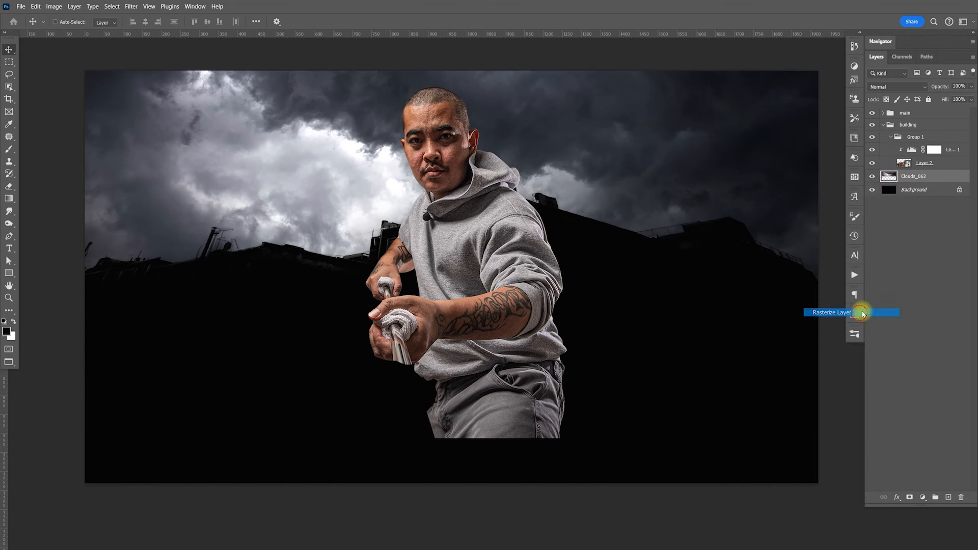
right_click(908, 179)
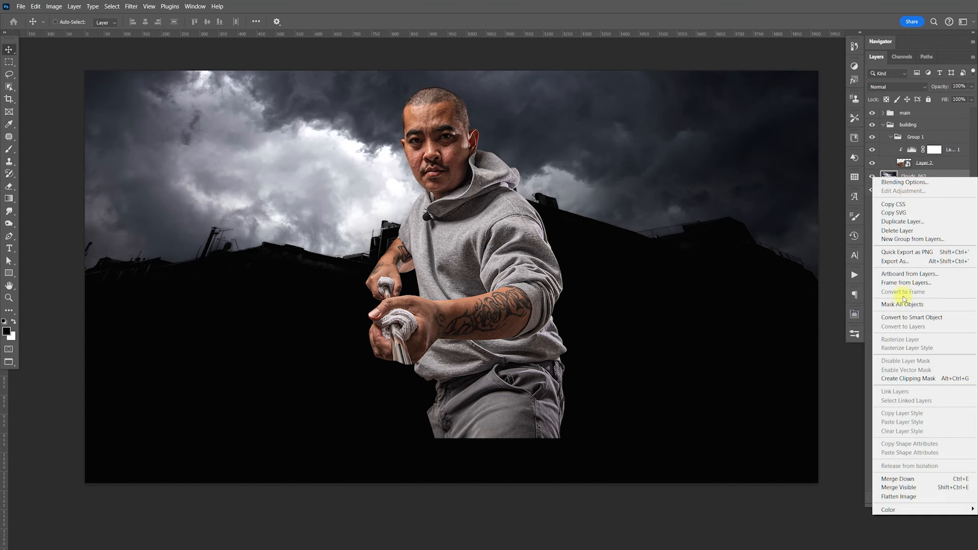
click(906, 318)
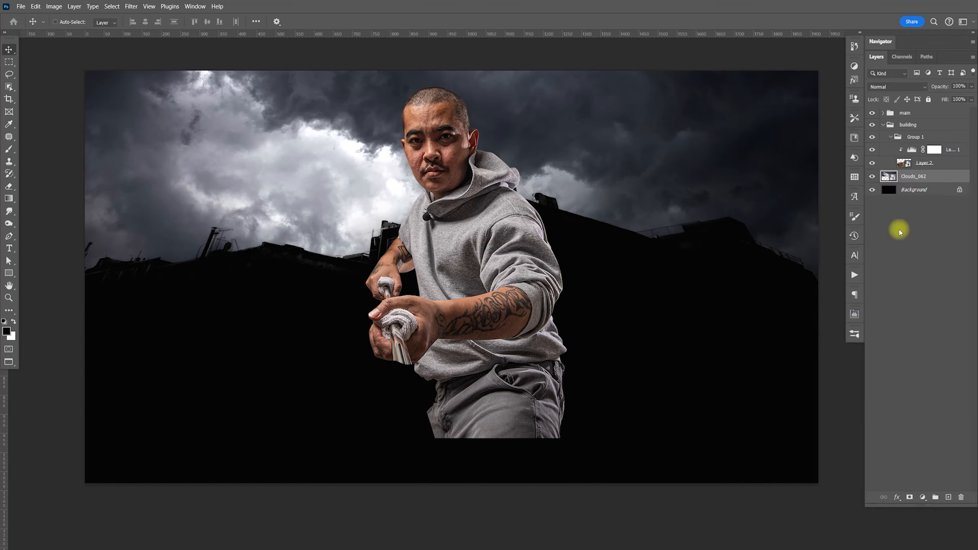
- Place the Clouds_062 layer in a new group named clouds
key(ctrl)
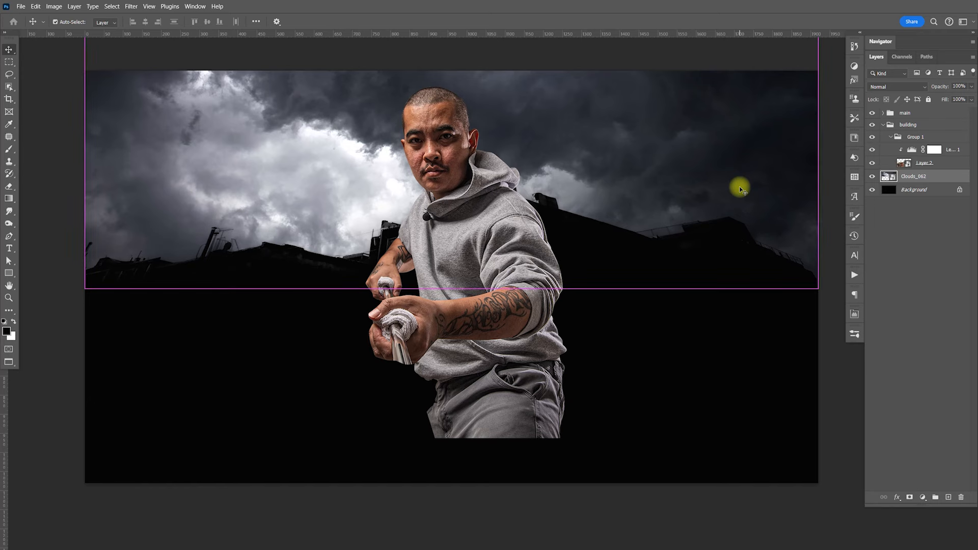
key(ctrl+minus)
key(ctrl+minus)
key(ctrl+plus)
key(ctrl+plus)
key(ctrl+g)
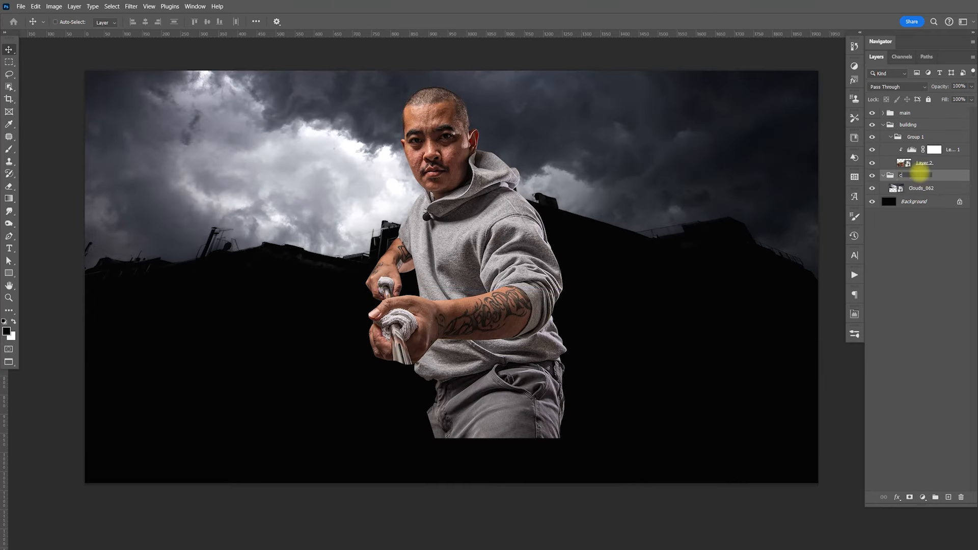
key(Return)
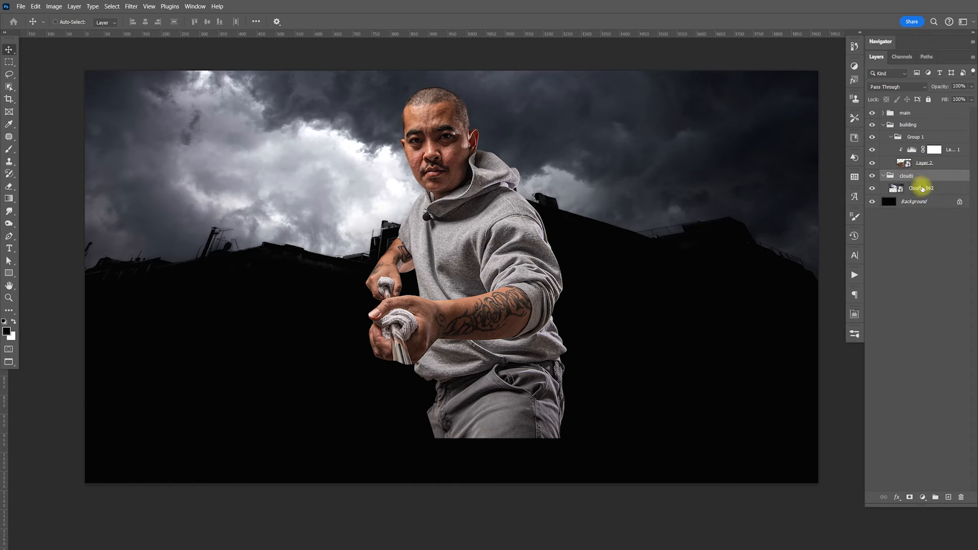
- Duplicate the Clouds_062 layer, hide the original and rename the original master
click(925, 190)
key(ctrl+minus)
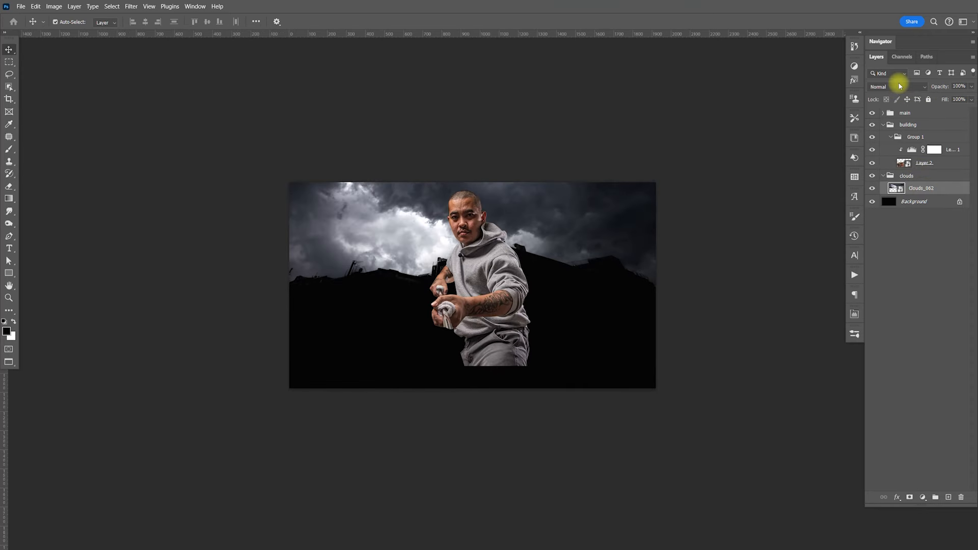
key(ctrl+plus)
key(ctrl+j)
click(874, 202)
double_click(922, 201)
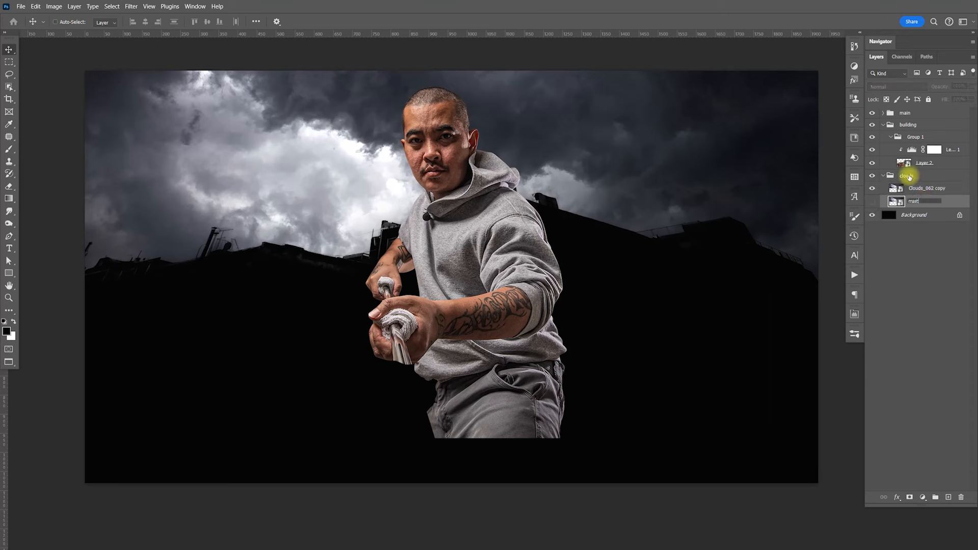
- Apply a Perspective transform to the Clouds_062 copy, spreading its lower corners outward to about 126% width
click(912, 189)
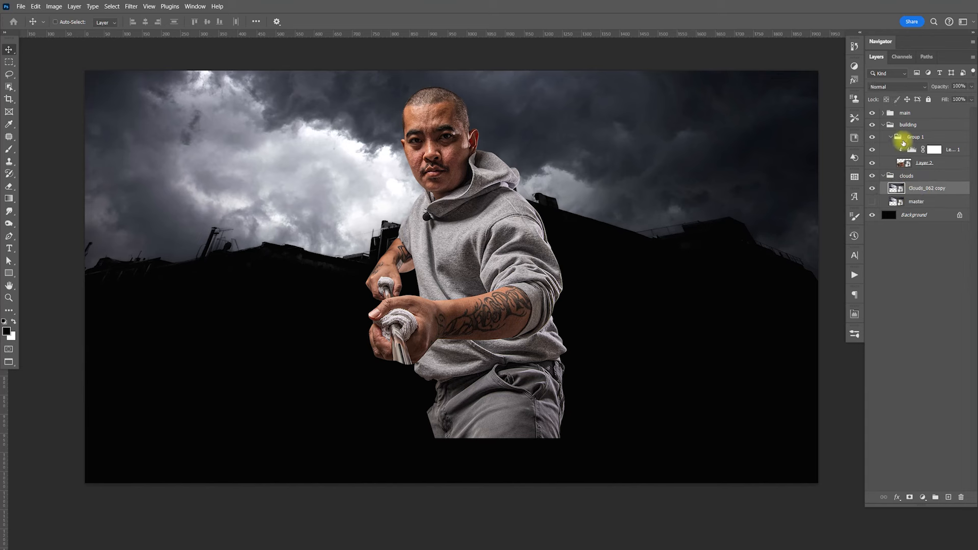
key(ctrl+t)
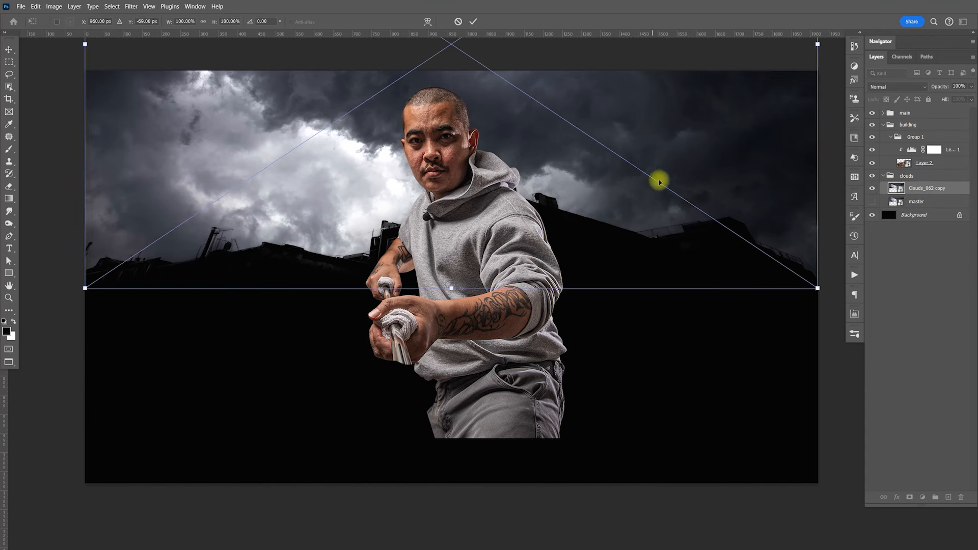
right_click(650, 212)
click(718, 190)
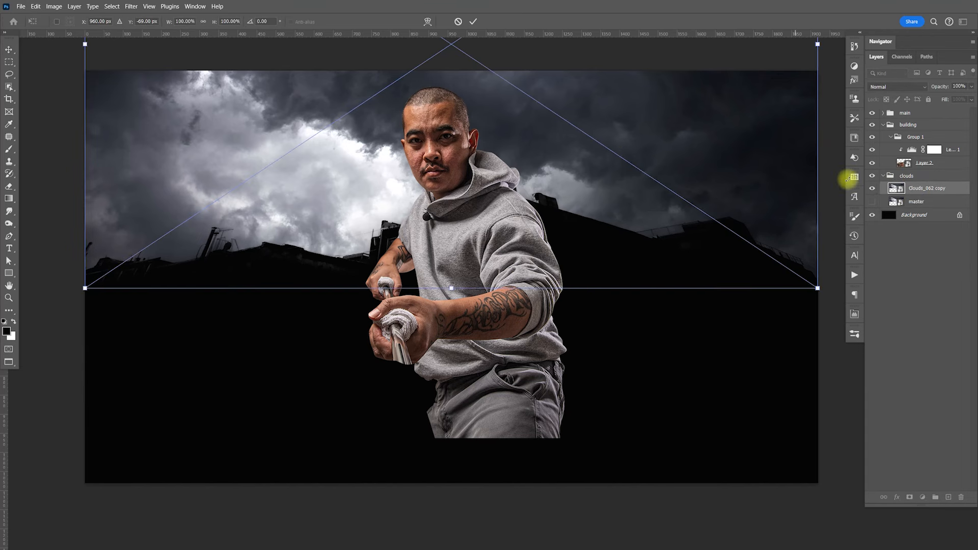
right_click(617, 200)
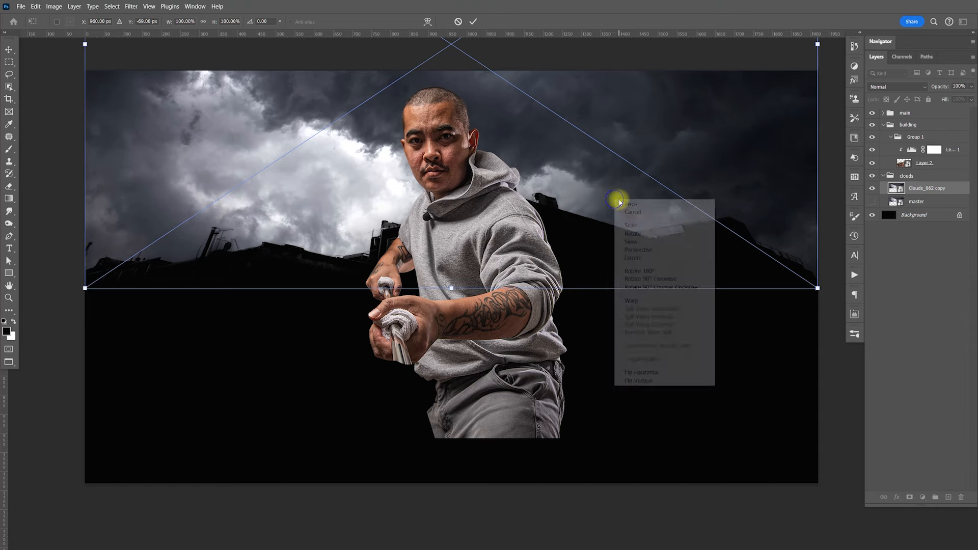
click(669, 249)
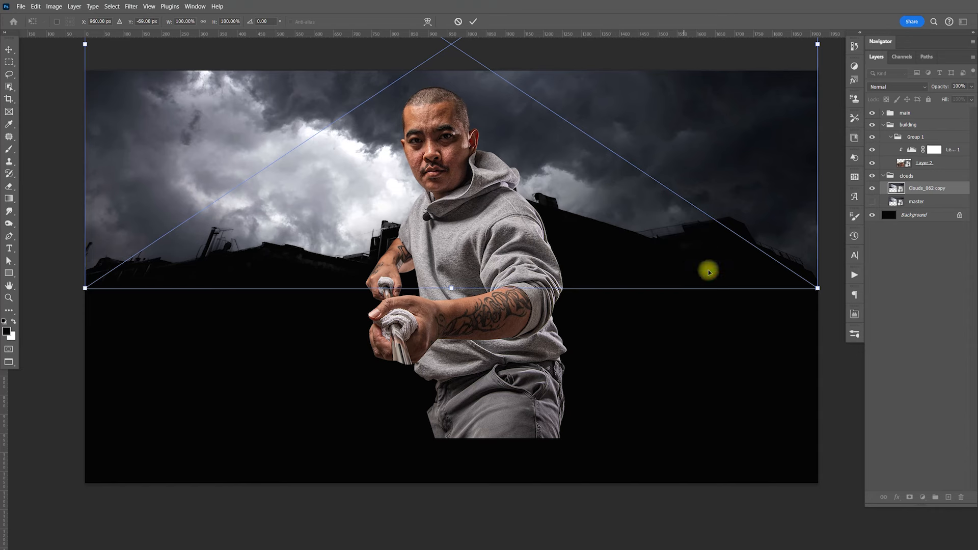
drag(817, 288, 910, 320)
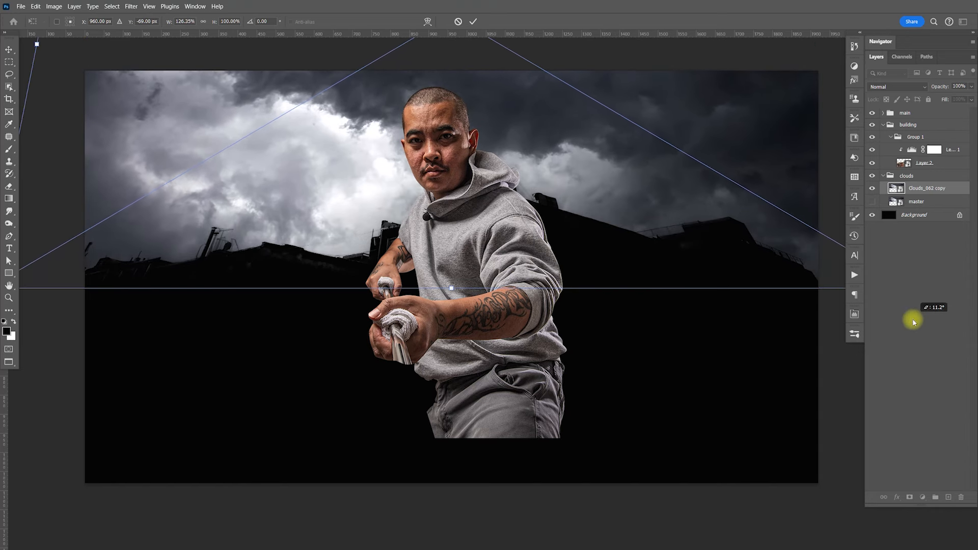
- Compress the Clouds_962 copy layer vertically to about 74% height by lowering its upper edge
scroll(589, 196, up, 5)
scroll(589, 196, left, 2)
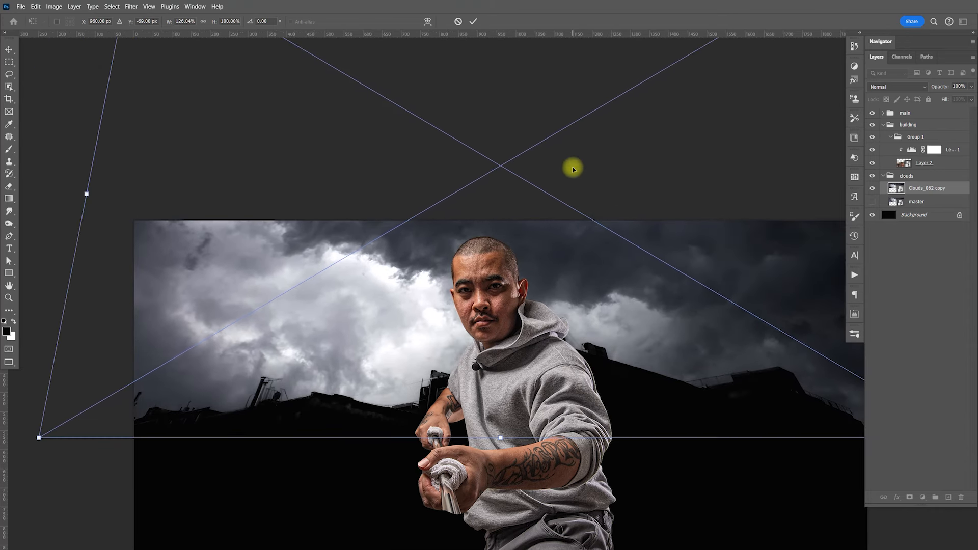
key(ctrl+minus)
right_click(548, 277)
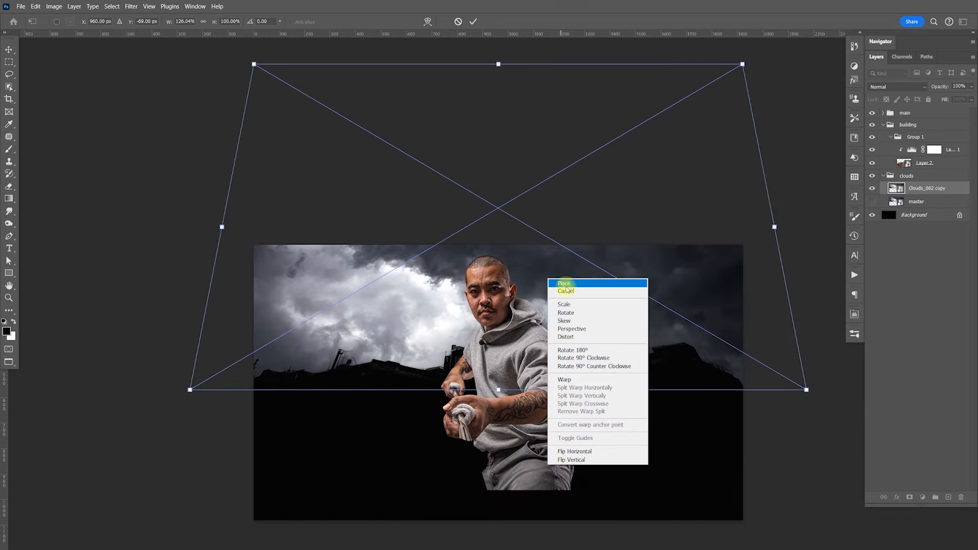
click(570, 304)
drag(496, 65, 499, 149)
- Spread the lower corners of the Clouds_962 copy layer symmetrically to about 134% width and apply the transform
right_click(703, 312)
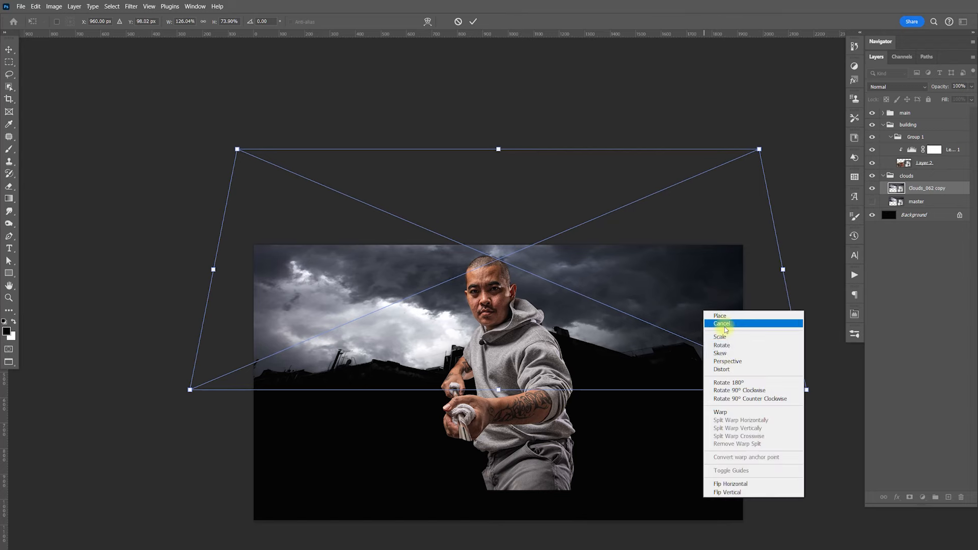
click(713, 365)
drag(805, 389, 825, 392)
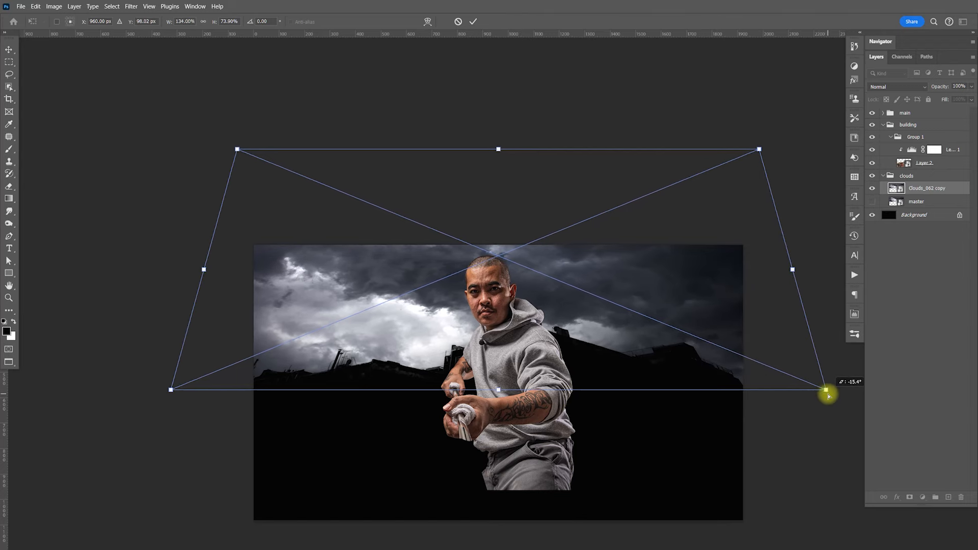
key(Return)
key(ctrl+plus)
key(ctrl+plus)
key(ctrl+plus)
key(ctrl+minus)
key(ctrl+minus)
key(ctrl+semicolon)
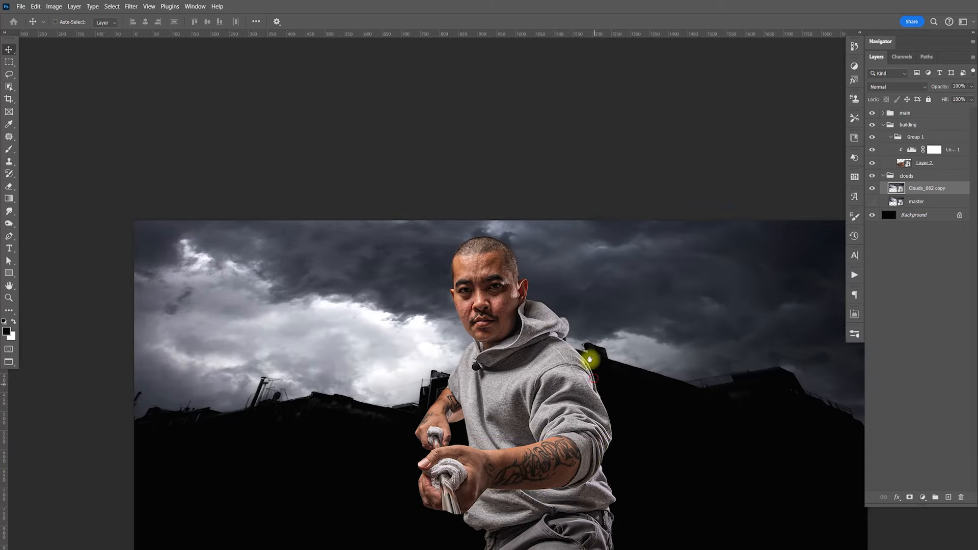
key(ctrl+0)
- Delete the Clouds_962 copy layer, show the master clouds layer and duplicate it
click(872, 188)
click(872, 202)
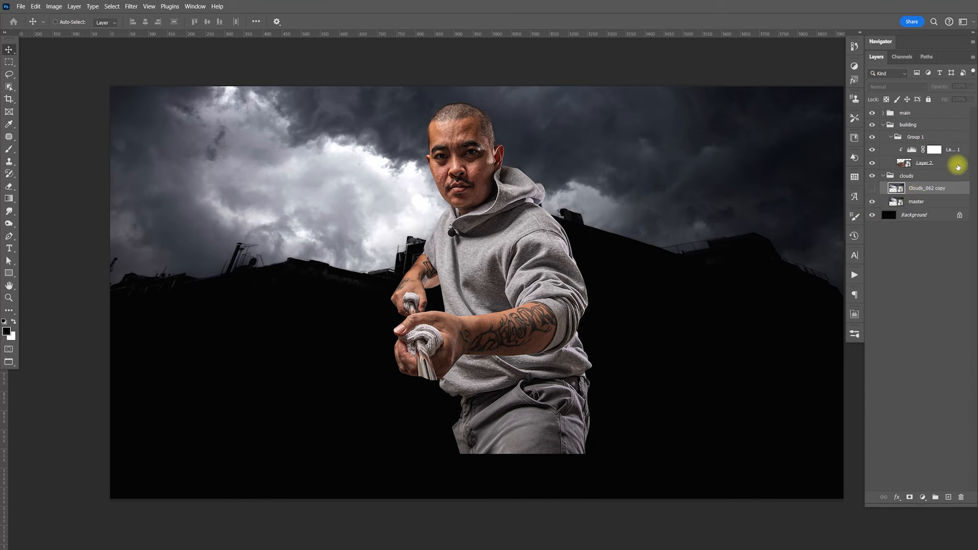
key(Delete)
key(ctrl)
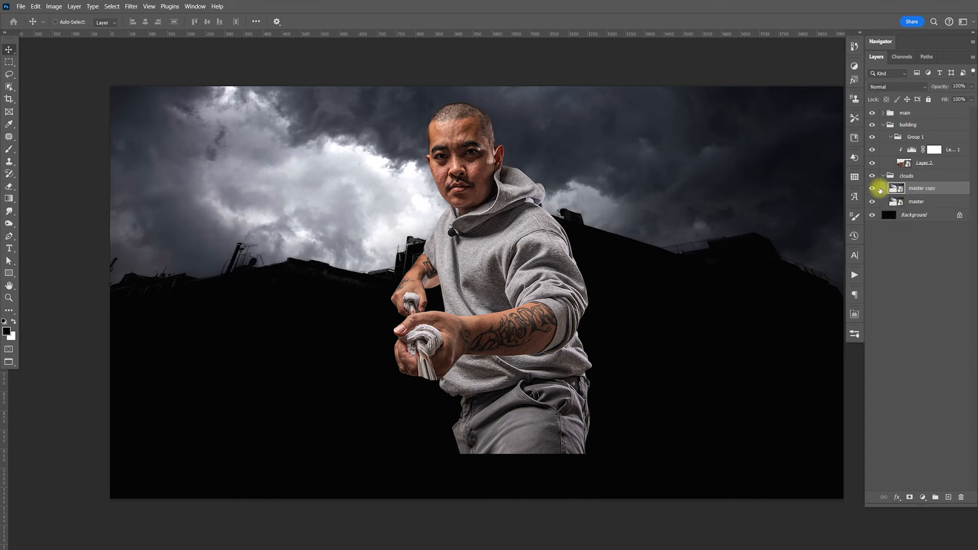
- Hide the original master layer and spread the master copy's lower corners in perspective to about 106% width
key(ctrl+t)
click(875, 201)
right_click(550, 197)
click(636, 258)
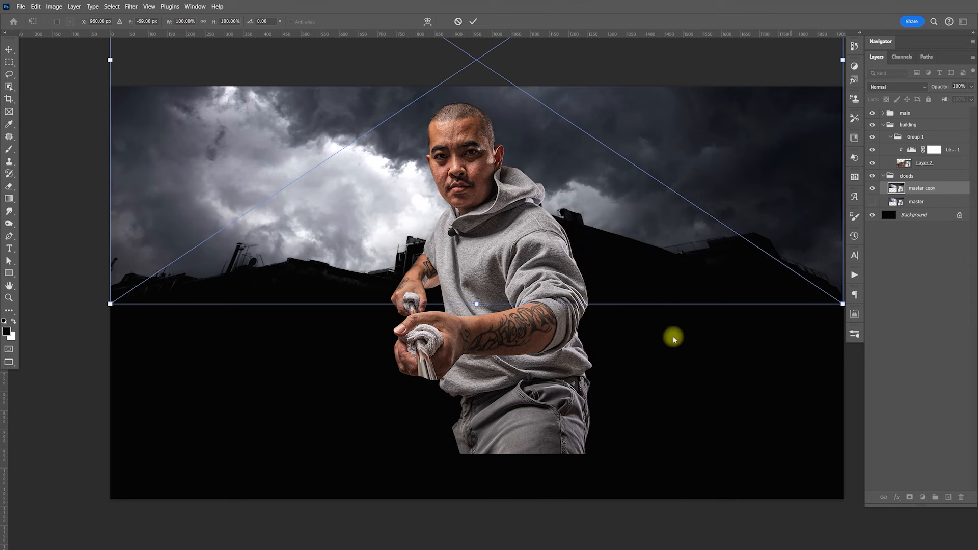
drag(103, 307, 90, 316)
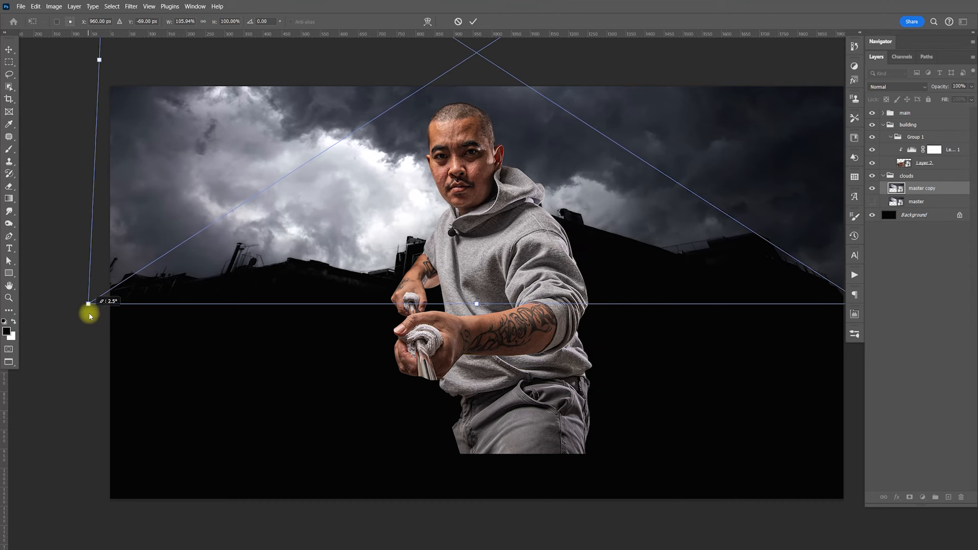
key(Return)
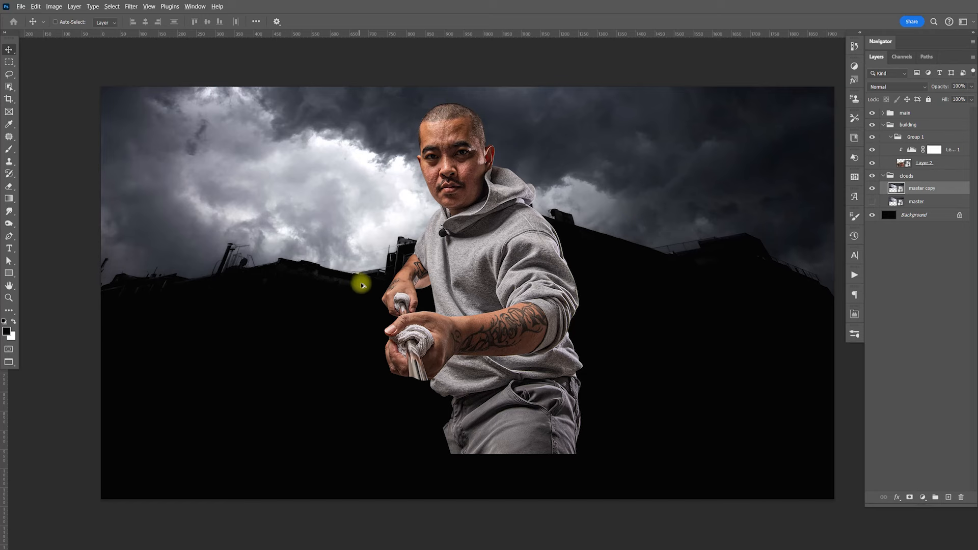
- Preview the stock photos 062.jpg, 137.jpg and 215.jpg in Adobe Bridge and compare them against the Photoshop composite
key(alt+Tab)
click(644, 359)
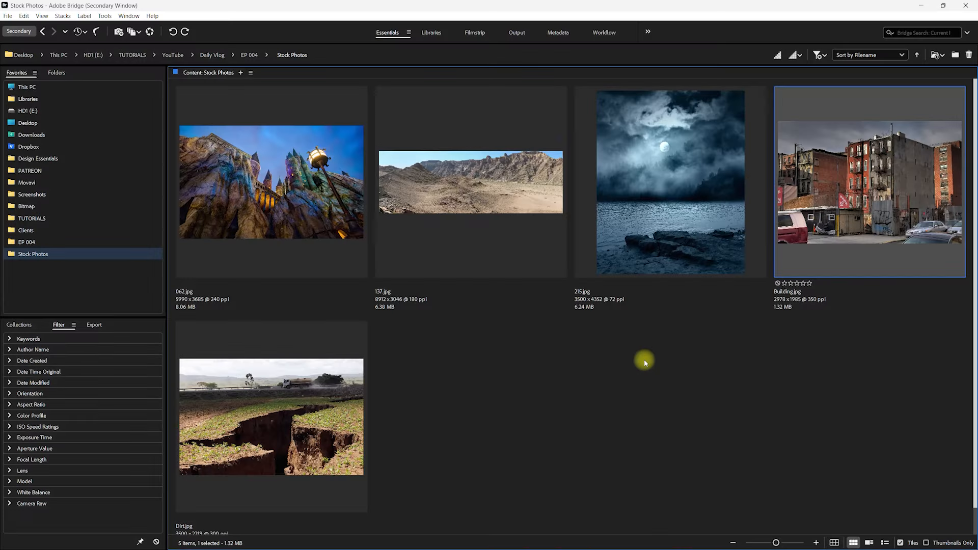
click(689, 346)
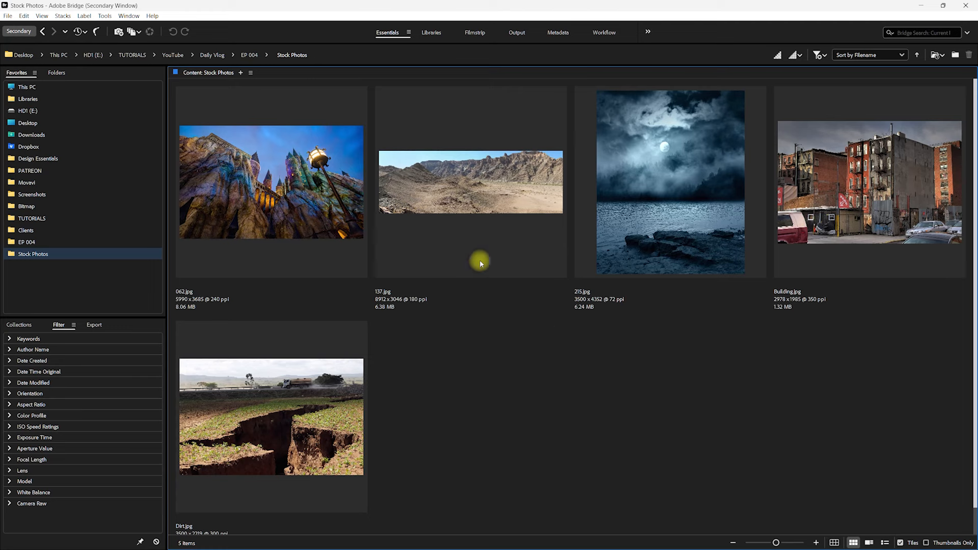
click(498, 188)
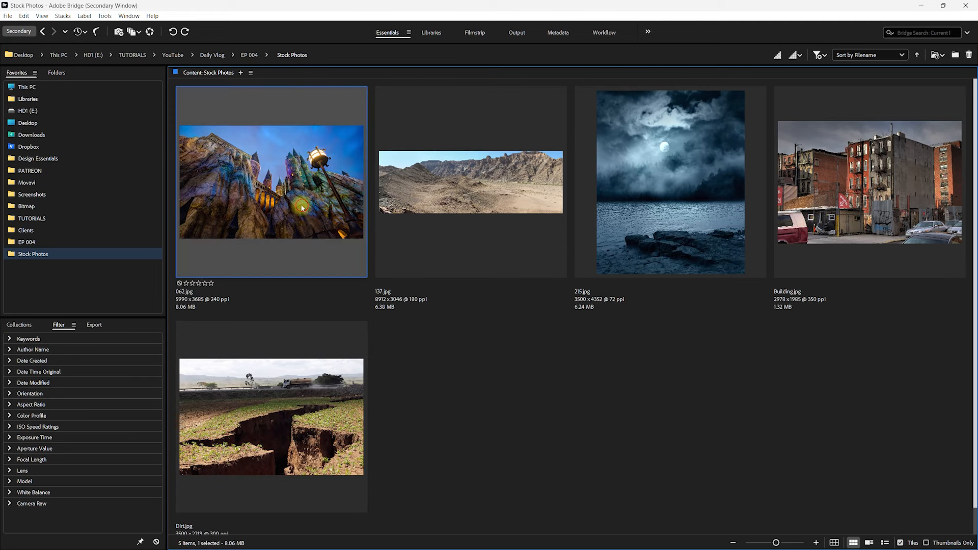
click(305, 208)
key(space)
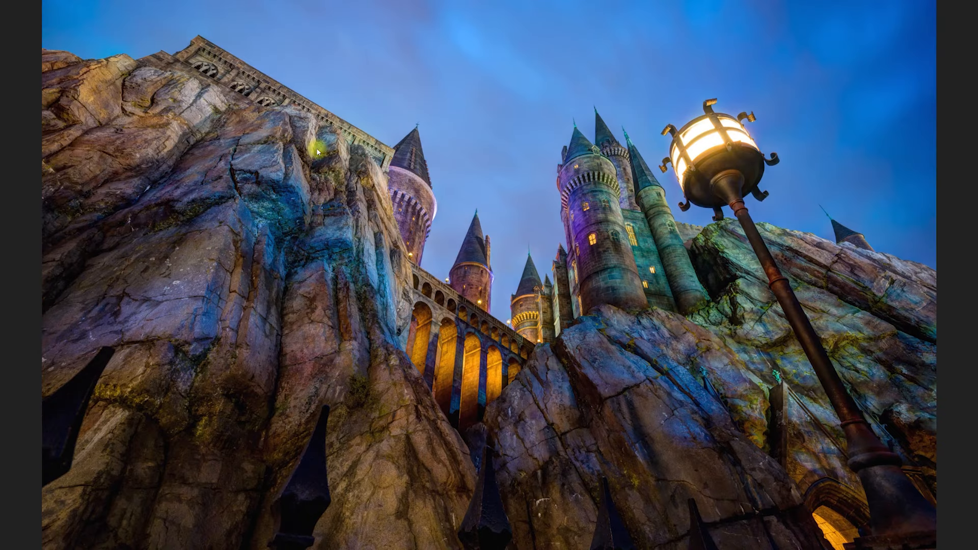
key(space)
click(414, 203)
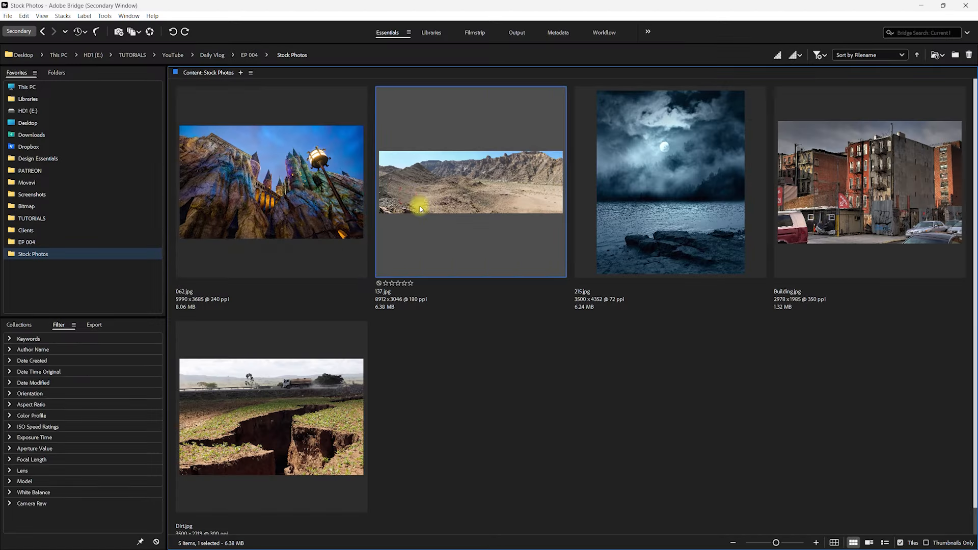
key(space)
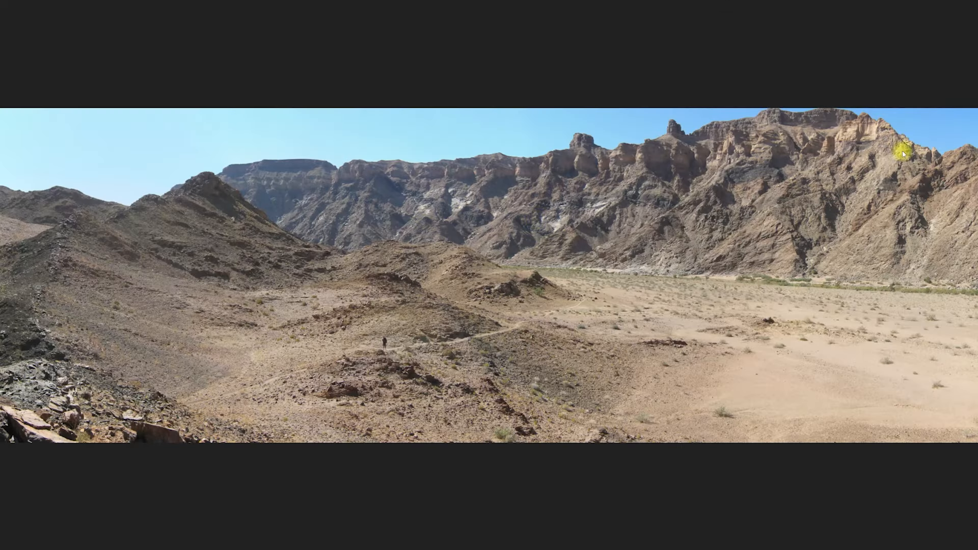
key(space)
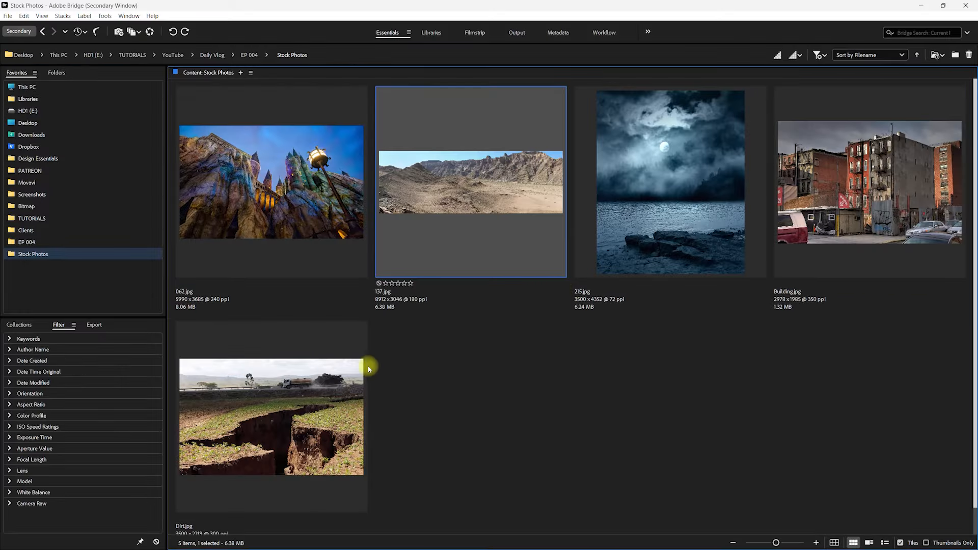
click(691, 234)
key(space)
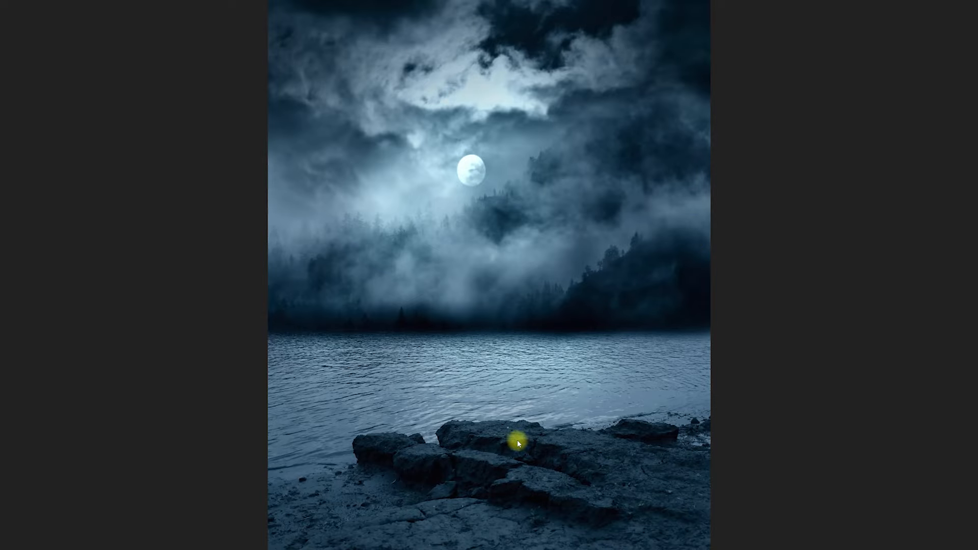
key(space)
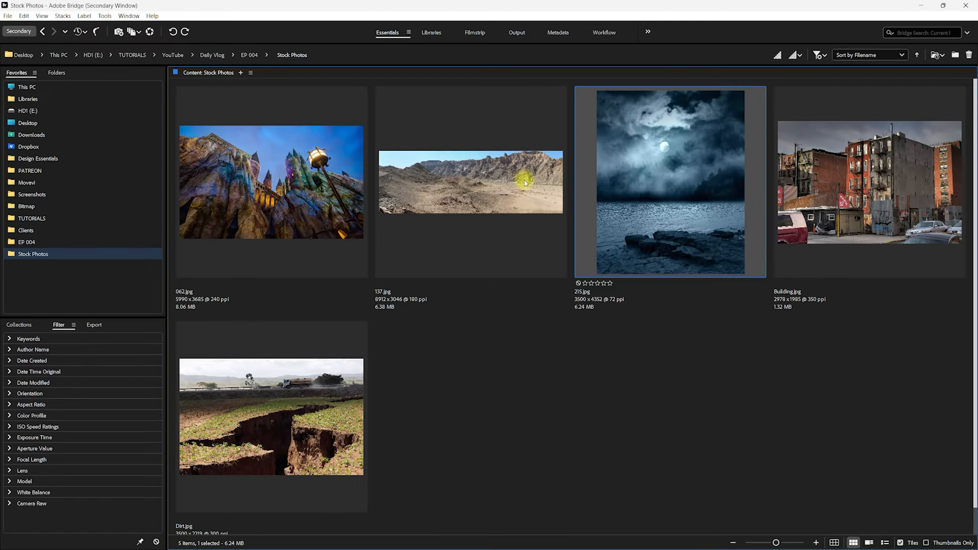
key(alt+Tab)
click(524, 284)
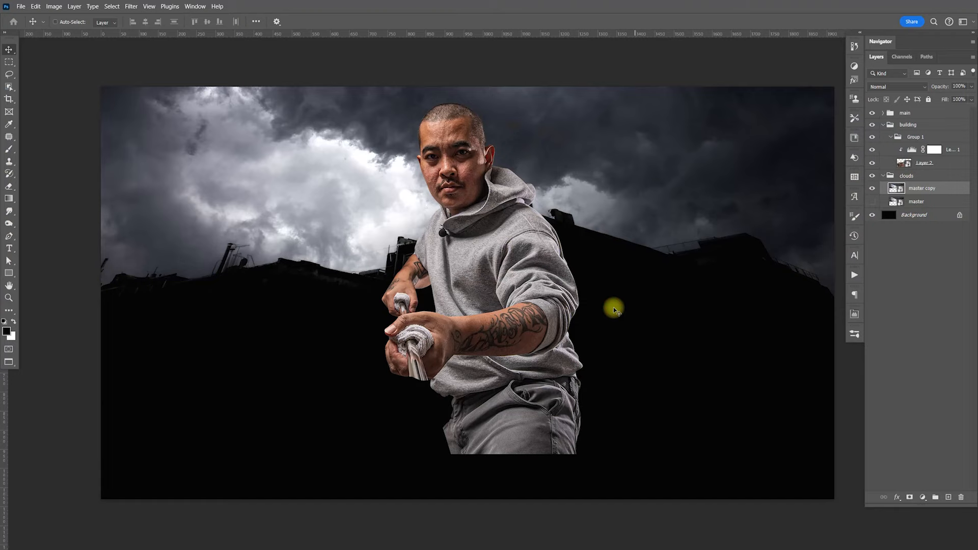
key(alt+Tab)
click(660, 193)
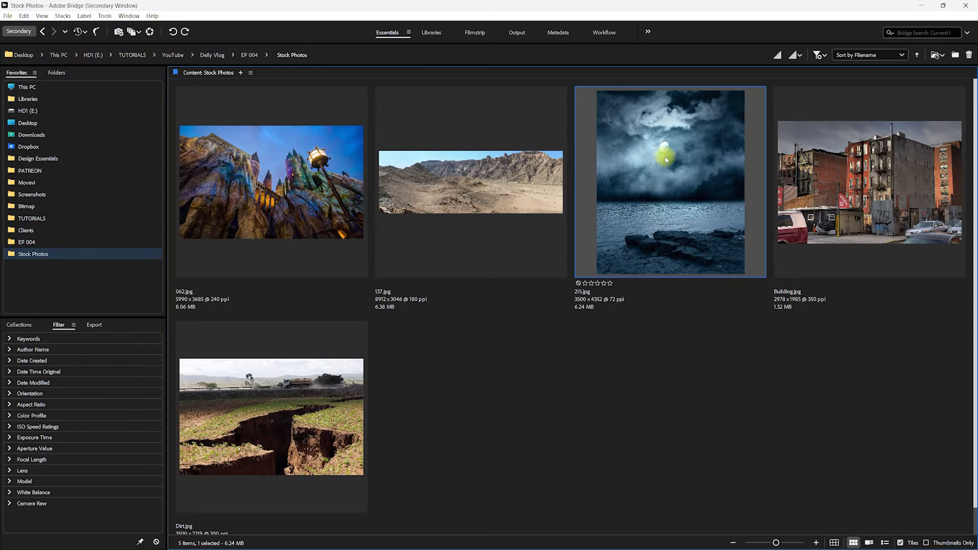
key(alt+Tab)
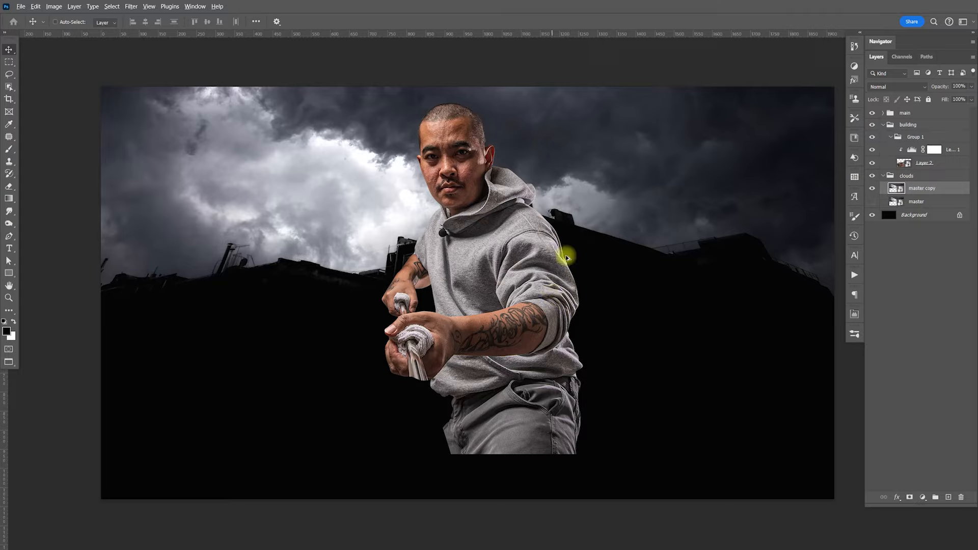
- Open 215.jpg from Adobe Bridge and paste the whole image into the composite's clouds group, above master copy
key(alt+Tab)
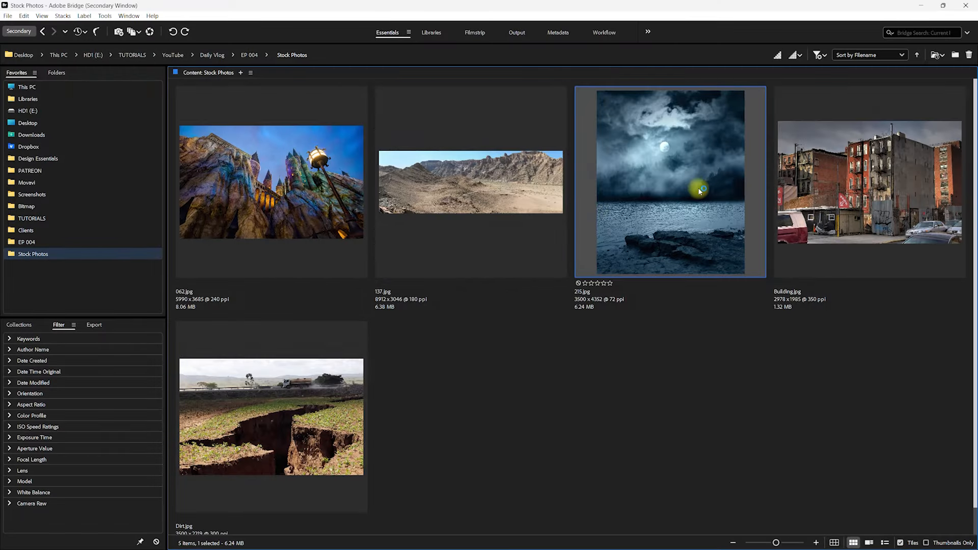
double_click(701, 189)
key(ctrl+a)
key(ctrl+Tab)
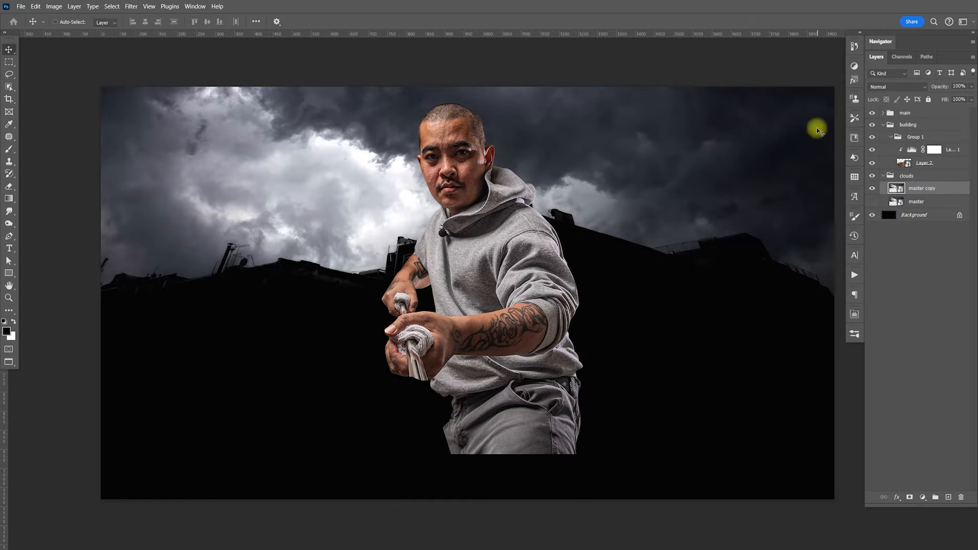
key(ctrl+v)
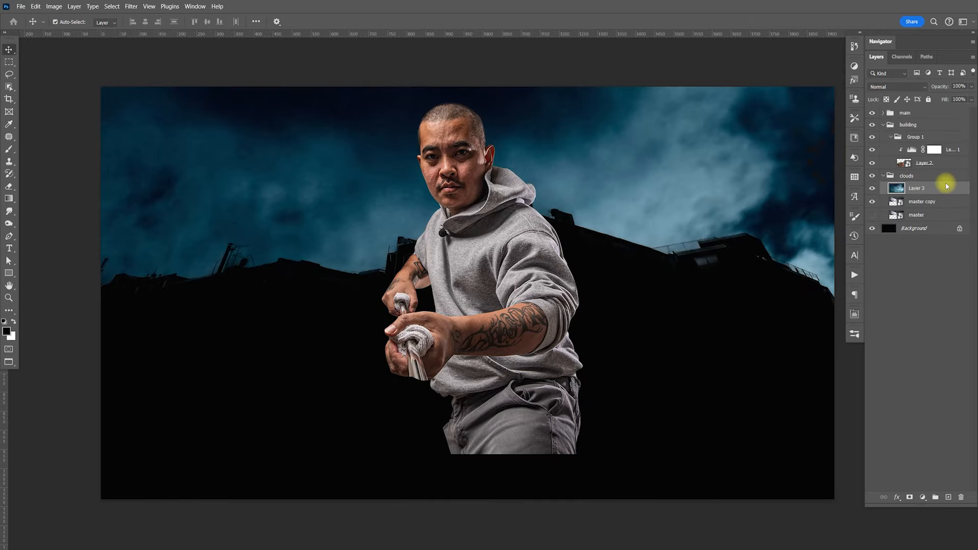
- Scale the pasted moonlit sky to about 55% to span the canvas width and move it up behind the buildings
key(ctrl+minus)
key(ctrl+minus)
key(ctrl+minus)
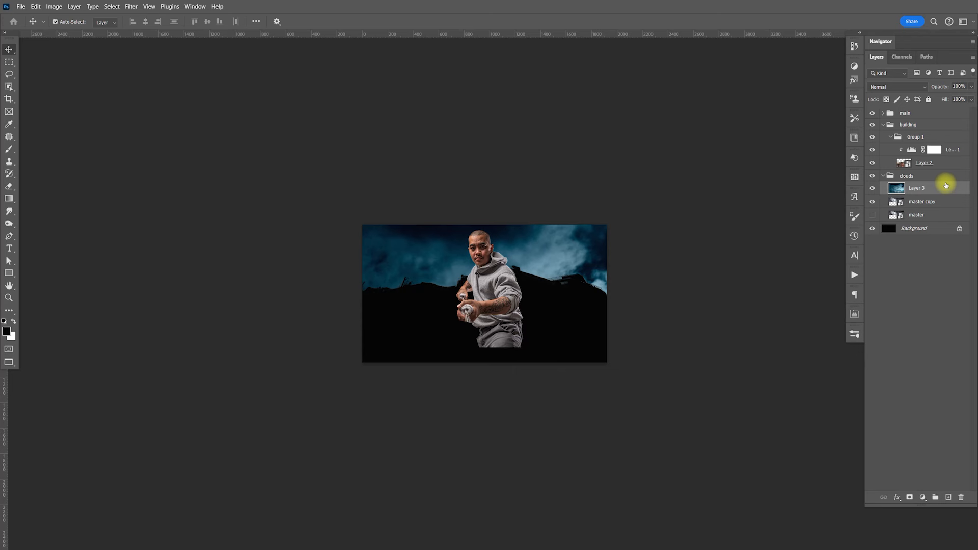
key(ctrl+t)
drag(811, 479, 613, 465)
drag(548, 469, 541, 295)
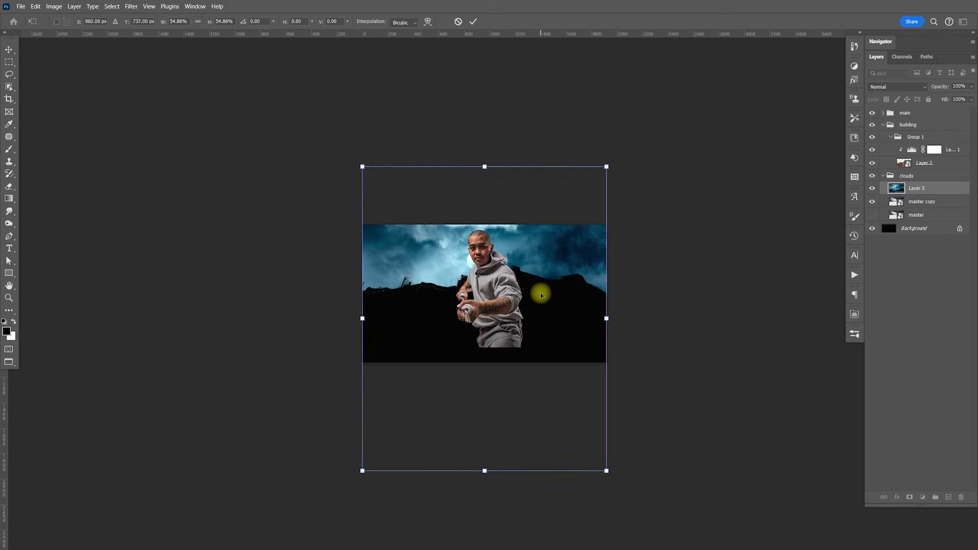
- Enlarge the moonlit sky layer slightly from its left edge and reposition it so the moon sits beside the man's face
key(ctrl+plus)
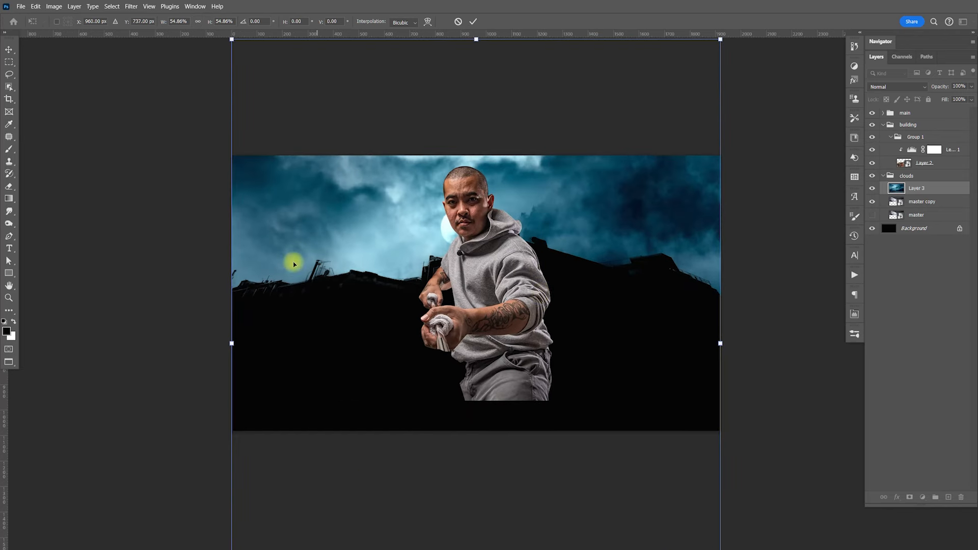
drag(231, 343, 178, 344)
key(Return)
drag(460, 251, 489, 249)
- Compare the composite with and without the moonlit sky in Layer 3, and leave that layer hidden
click(872, 189)
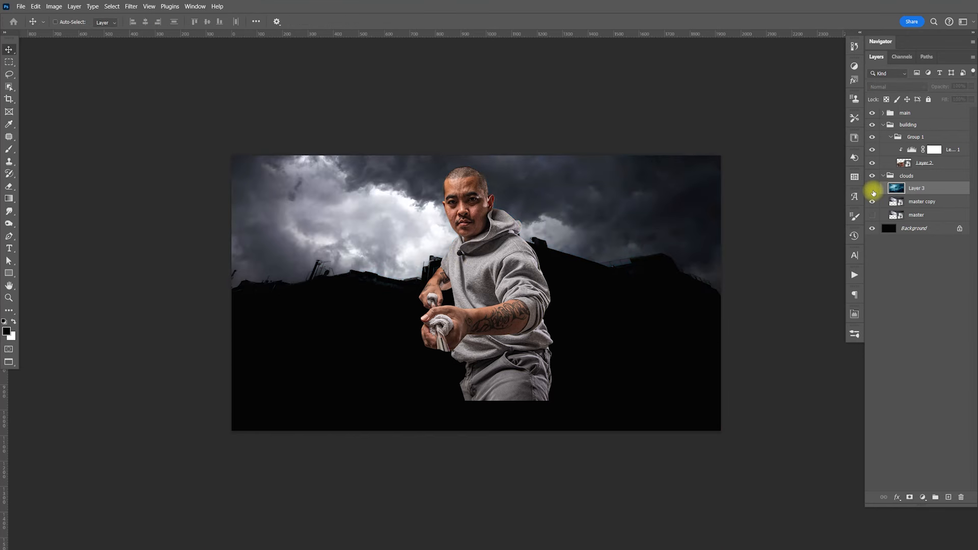
click(873, 191)
click(872, 192)
click(872, 189)
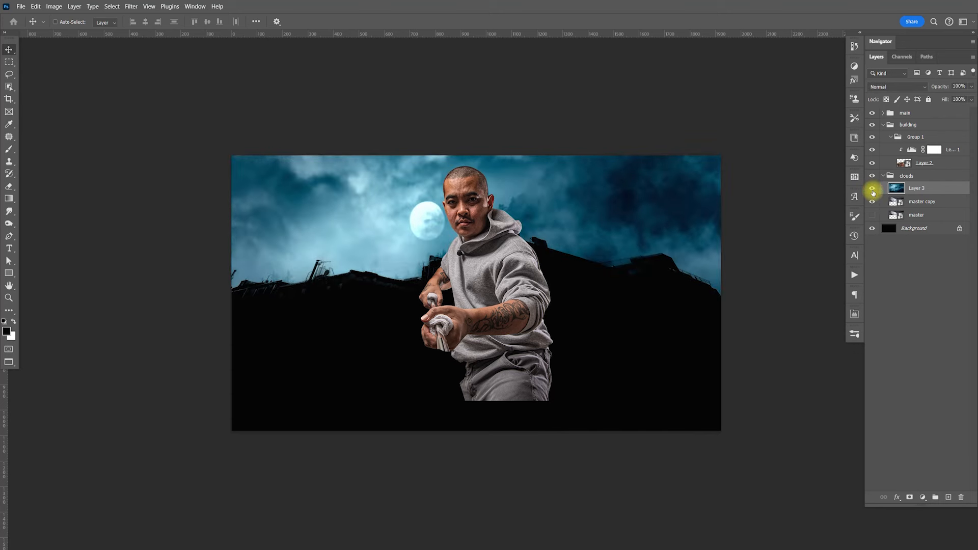
click(872, 189)
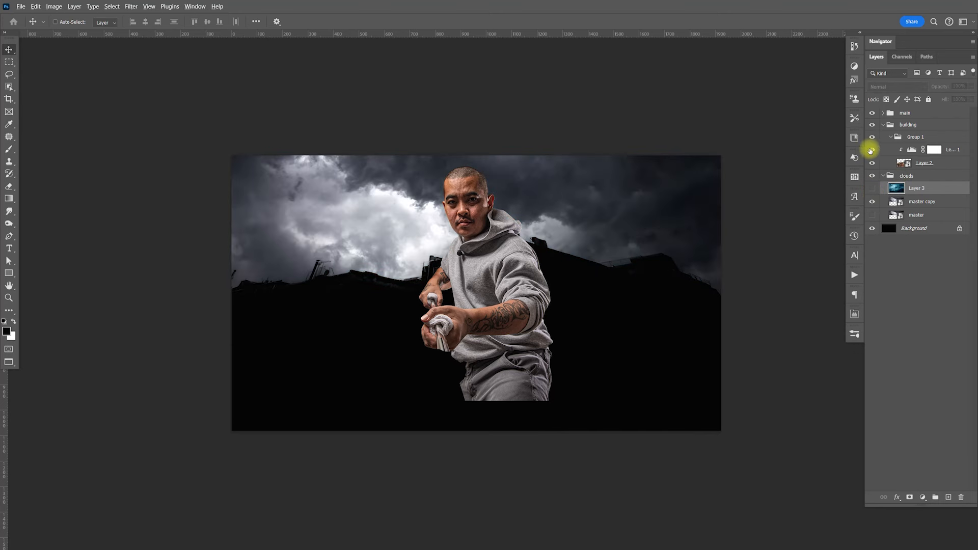
- Switch to Adobe Bridge and open the desert mountain photo 137.jpg in Photoshop
key(alt+Tab)
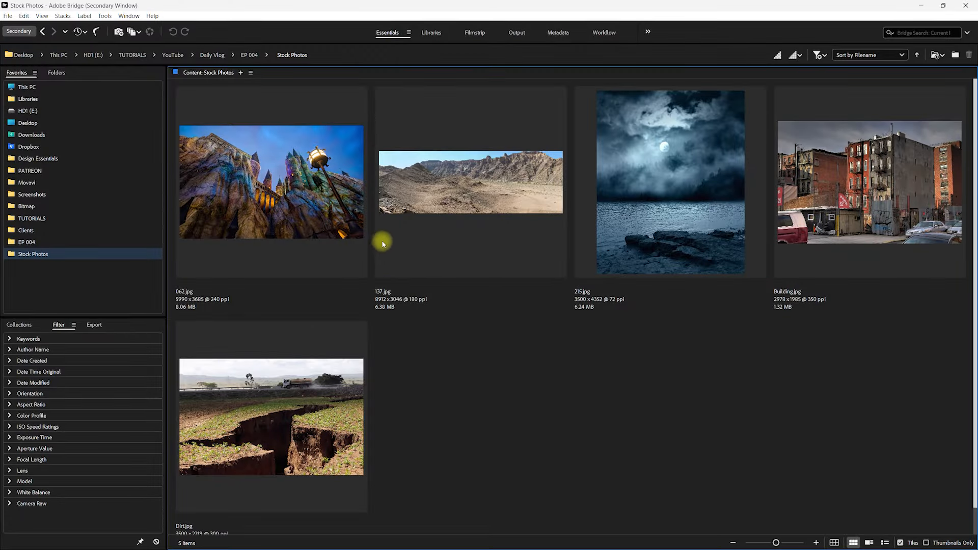
drag(490, 198, 338, 397)
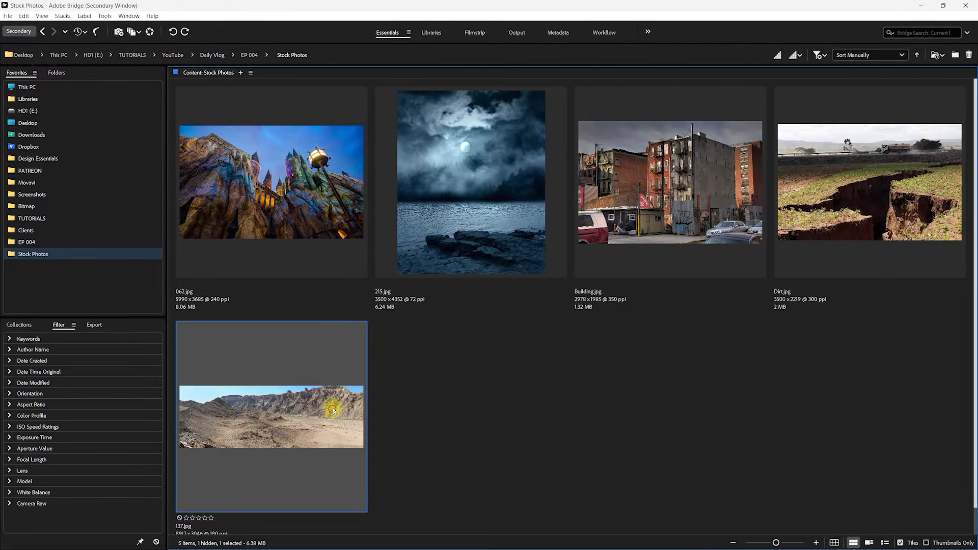
double_click(339, 384)
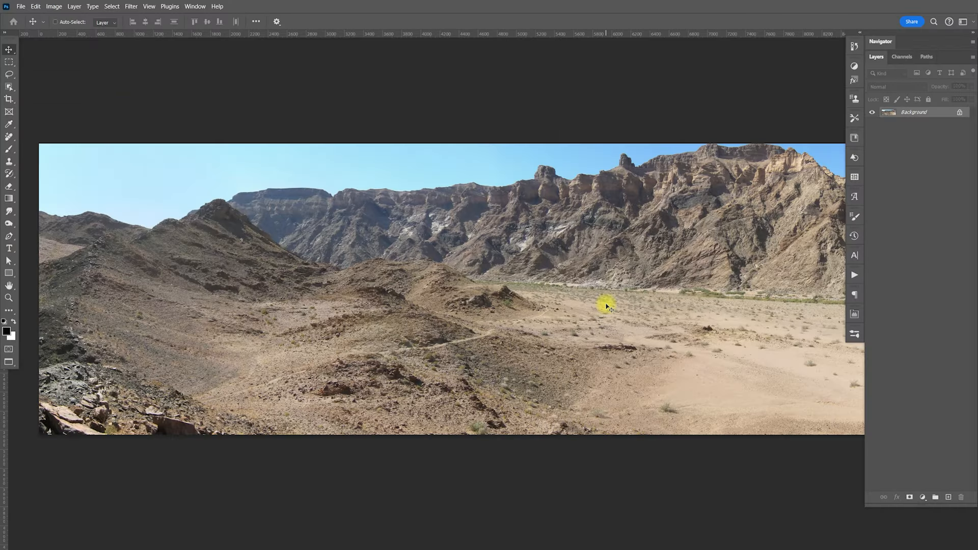
- Select the sky in the desert mountain photo, invert the selection and copy the mountains and ground to a new layer
click(111, 6)
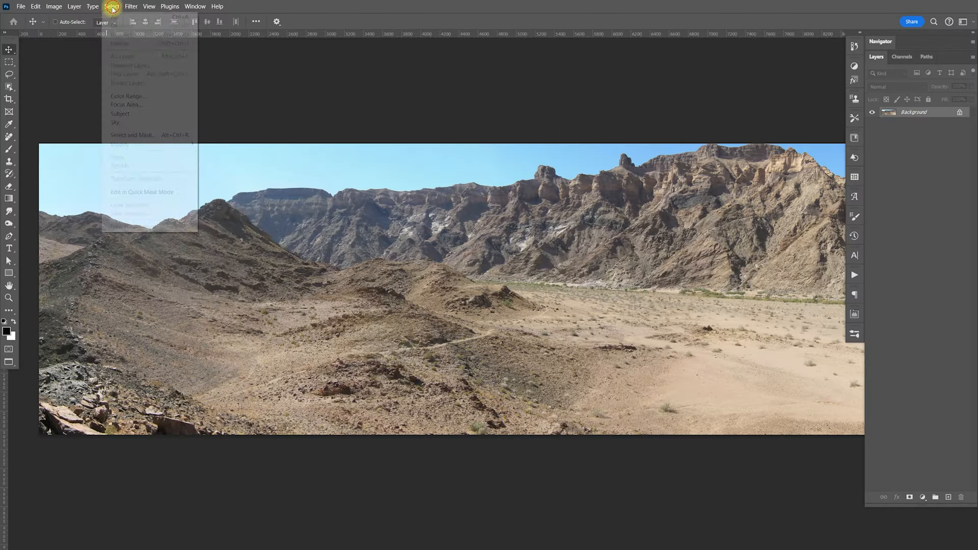
click(143, 124)
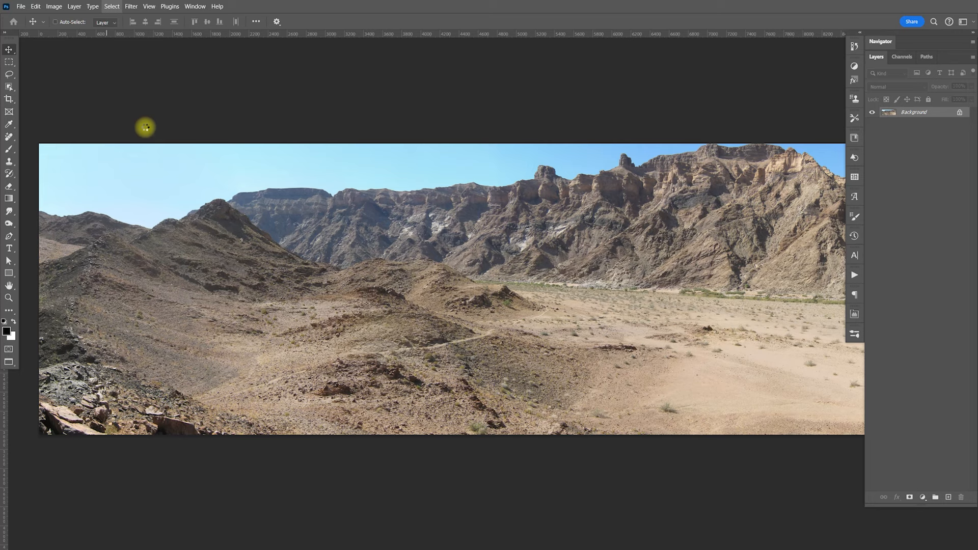
drag(490, 292, 413, 297)
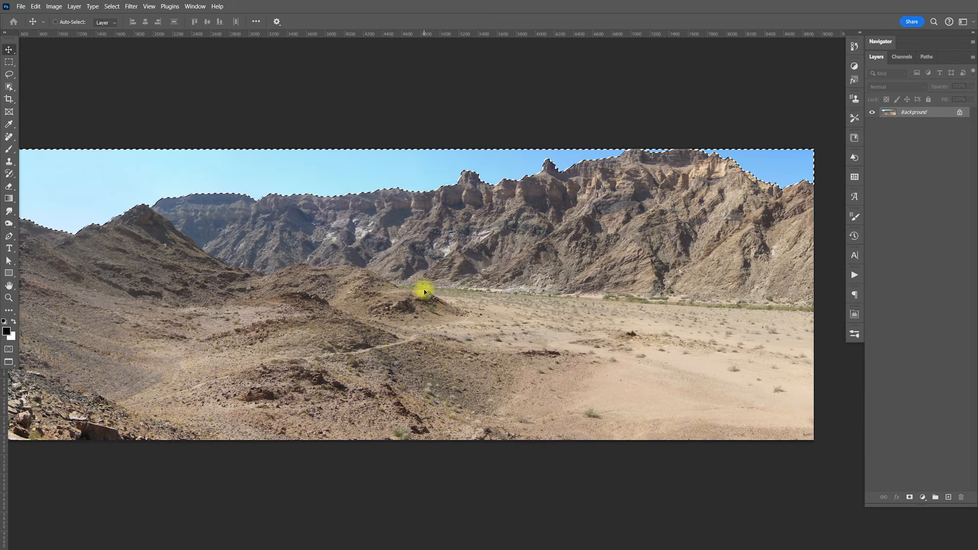
key(ctrl)
key(ctrl+shift+i)
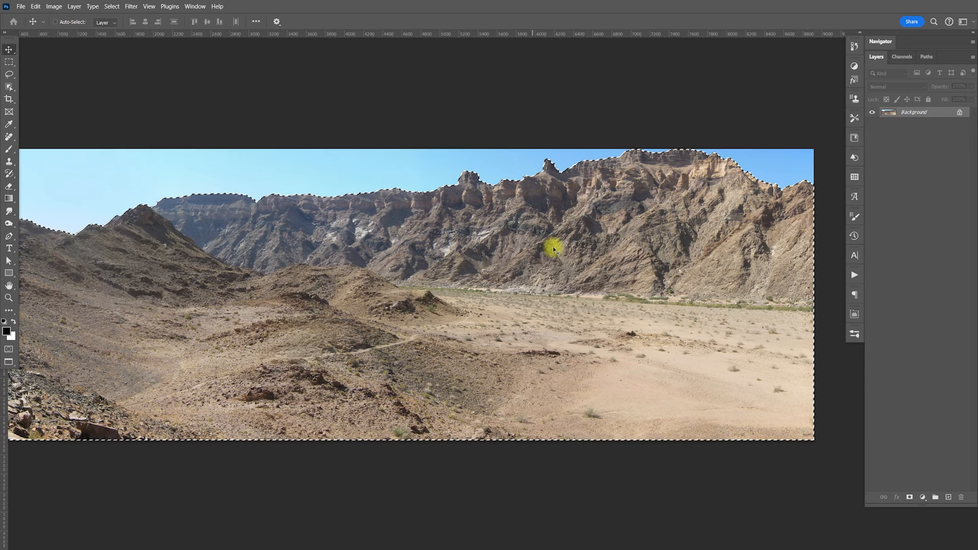
key(ctrl+j)
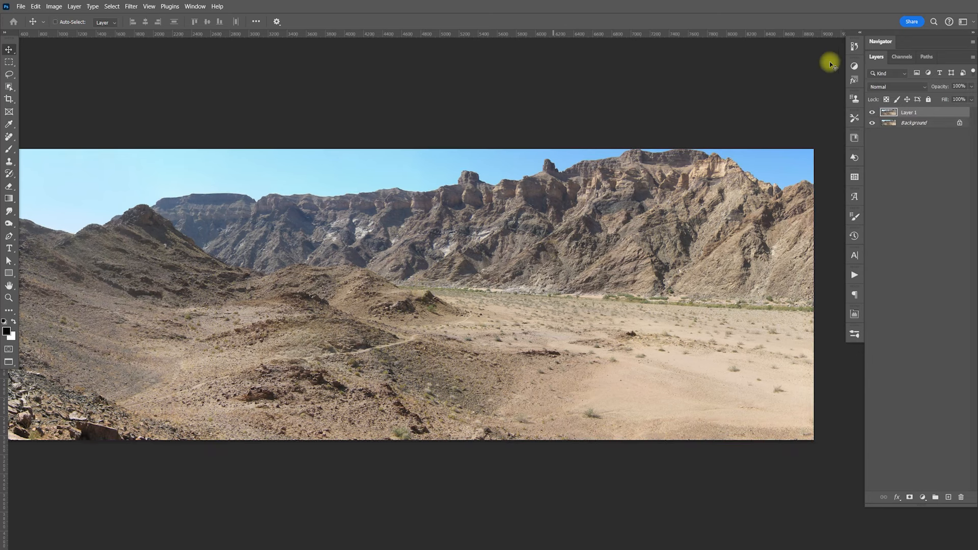
- Duplicate the cut-out mountain layer into EP004.psd and close 137.jpg without saving
right_click(910, 116)
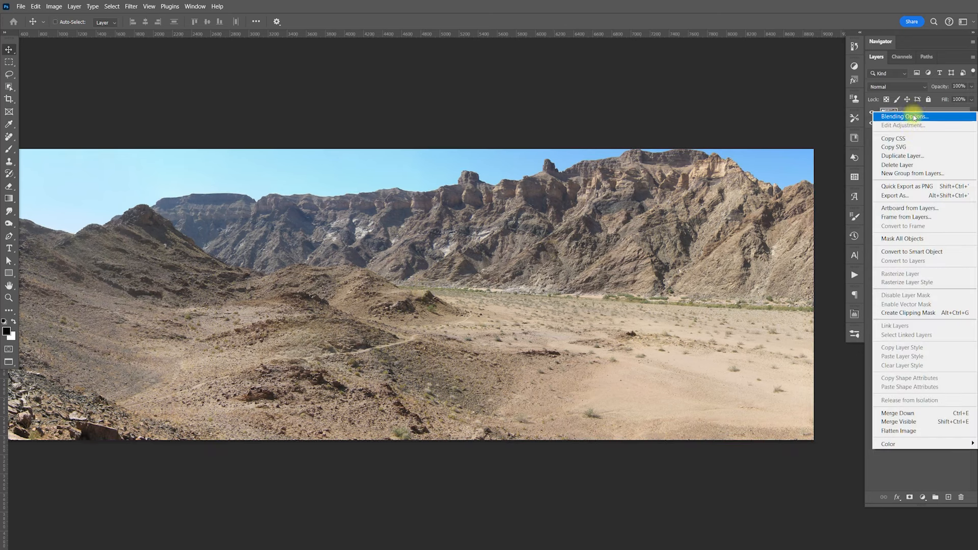
click(908, 157)
click(454, 278)
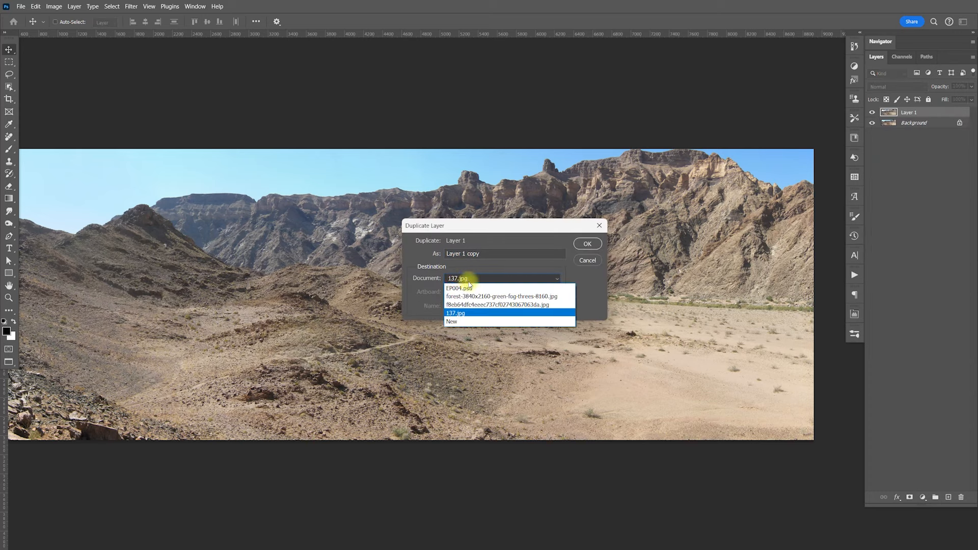
click(461, 284)
click(589, 244)
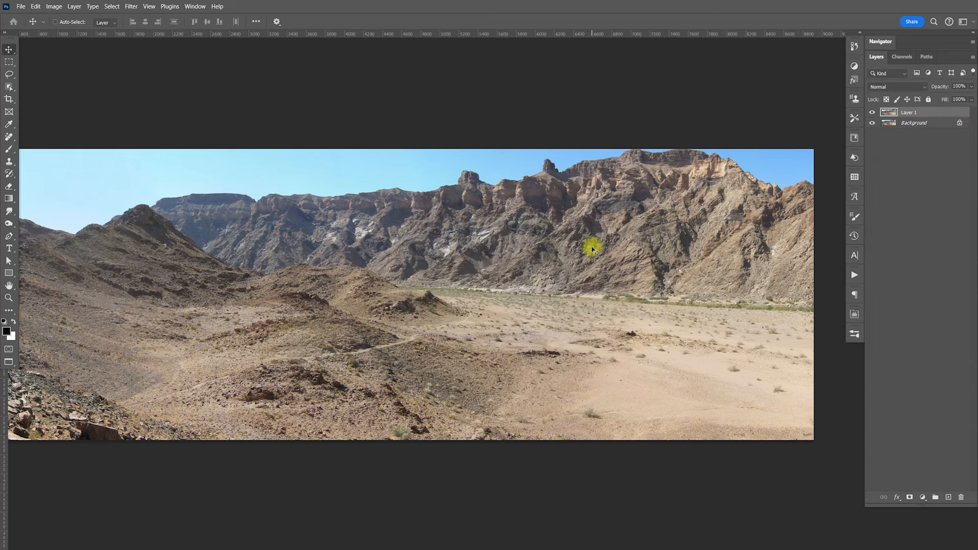
key(ctrl+w)
click(506, 212)
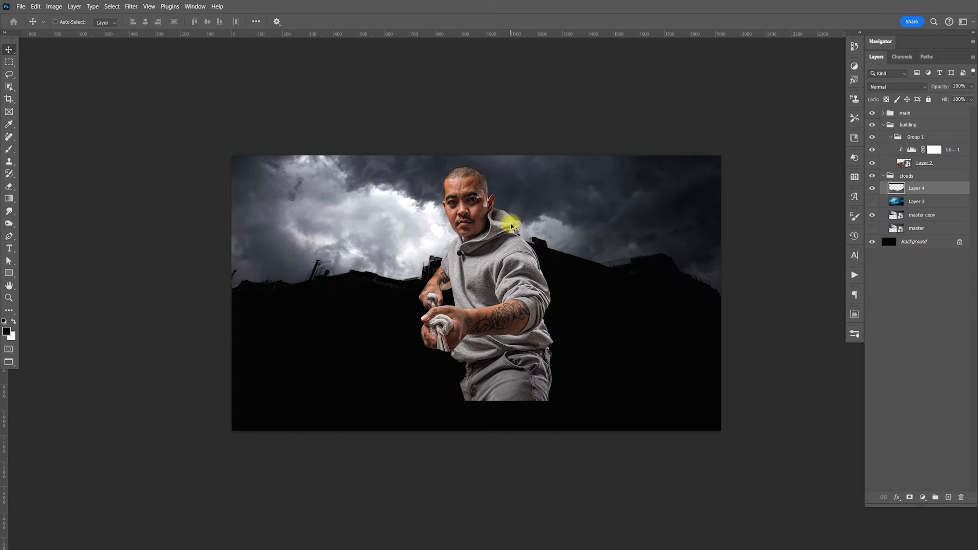
- Move the mountain layer above the main group, collapse the building and clouds groups, and put it in a new group named dirt
drag(915, 187, 924, 109)
click(883, 138)
click(890, 149)
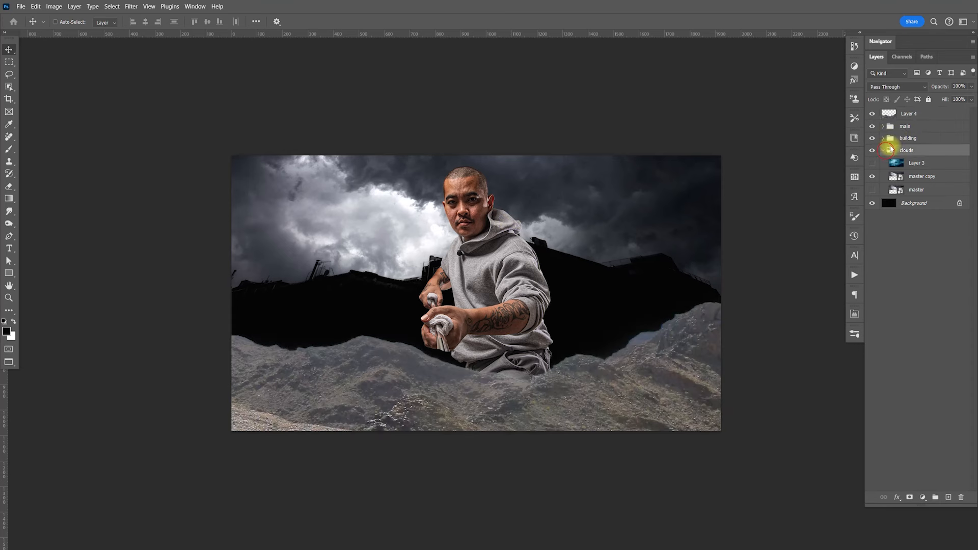
click(884, 150)
click(935, 113)
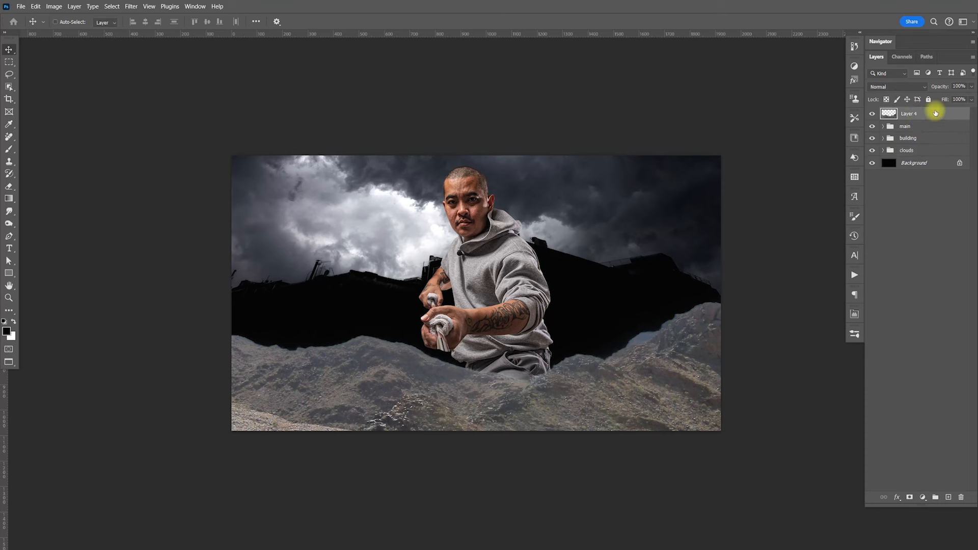
key(ctrl+g)
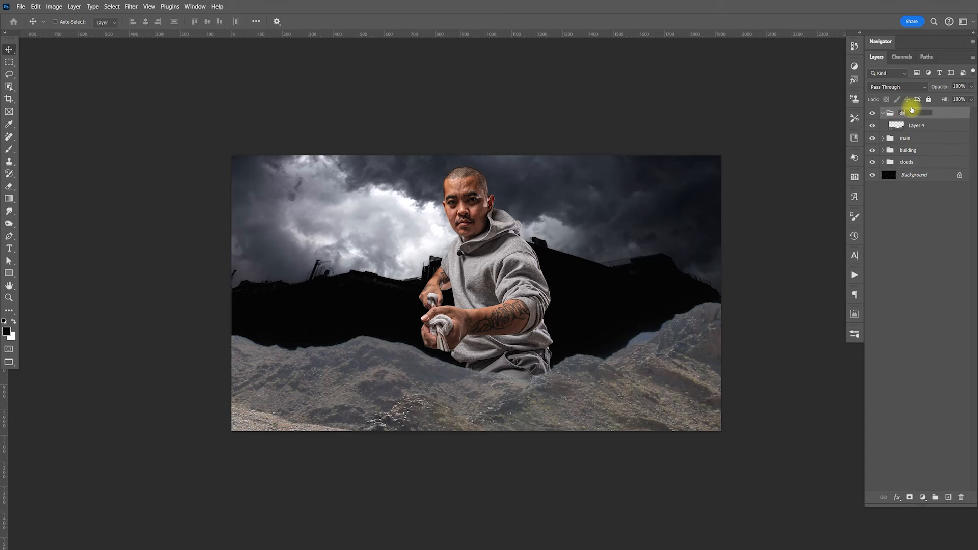
click(939, 132)
key(ctrl+minus)
key(ctrl+minus)
key(ctrl+minus)
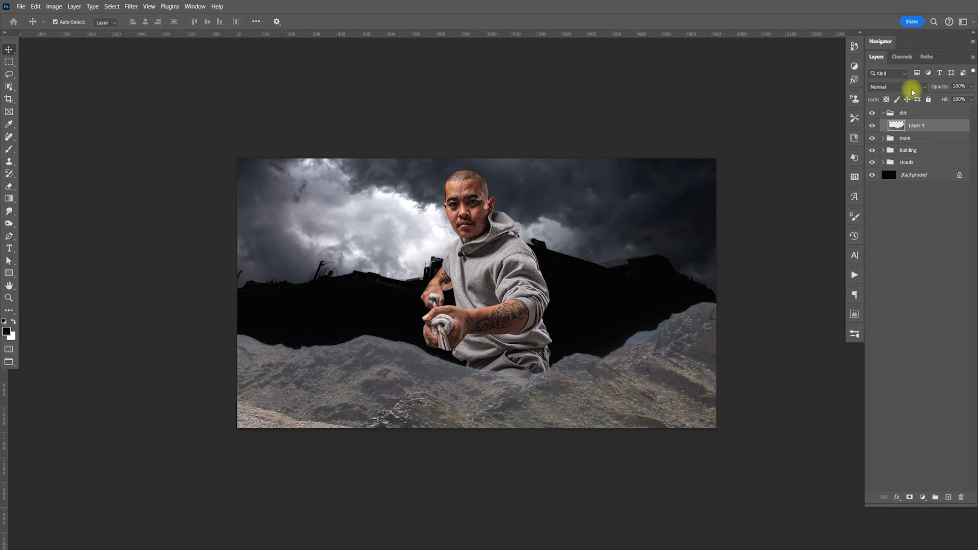
key(ctrl+t)
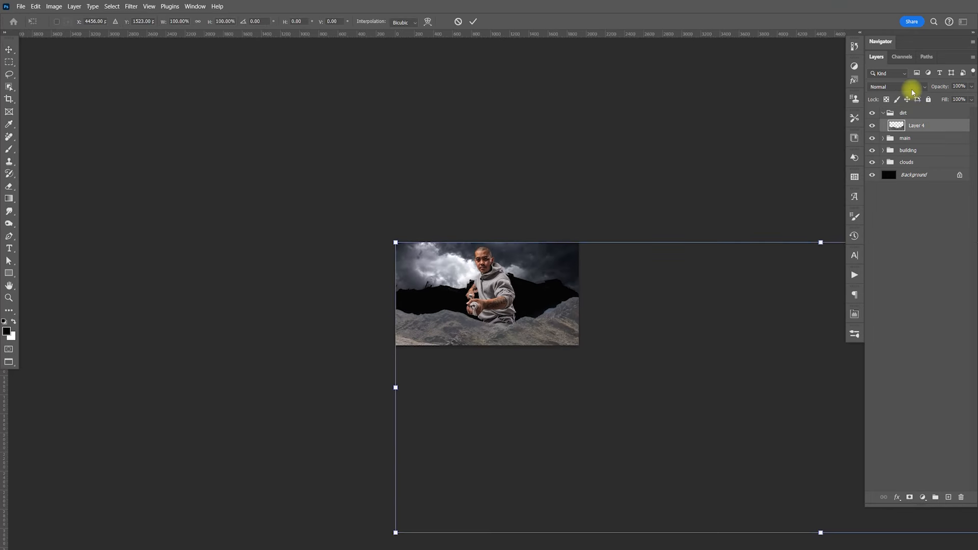
drag(820, 240, 829, 344)
drag(830, 384, 502, 342)
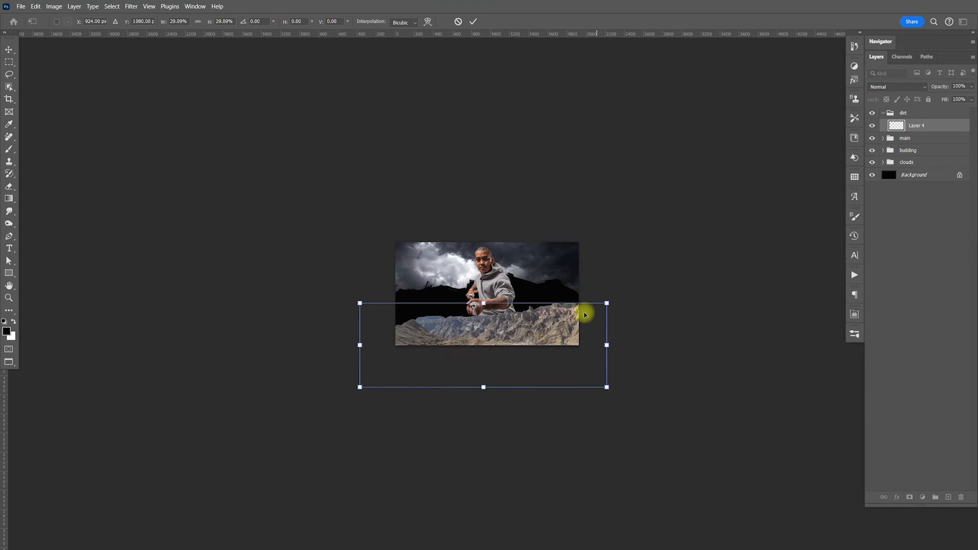
drag(628, 296, 620, 275)
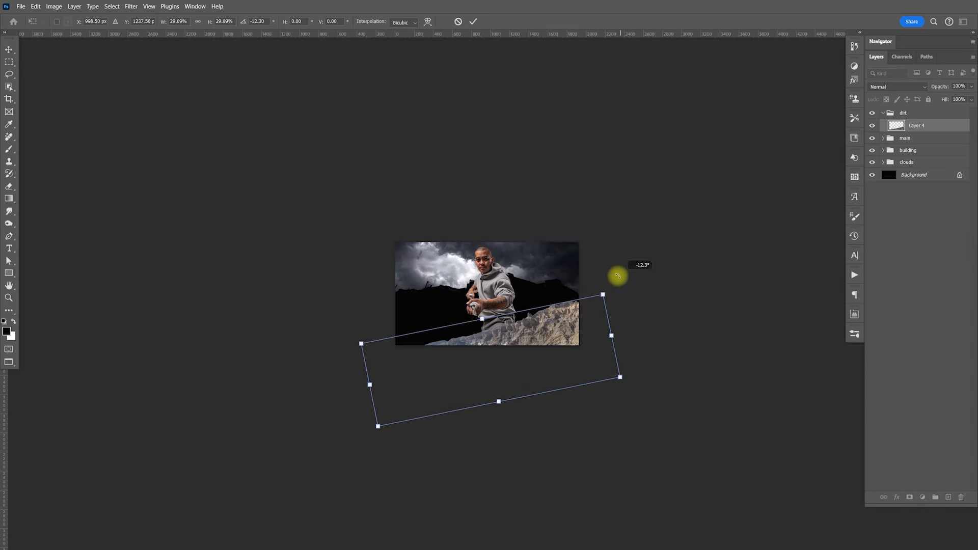
mouse_move(560, 322)
mouse_down()
mouse_move(576, 335)
mouse_move(544, 334)
mouse_move(546, 325)
mouse_up()
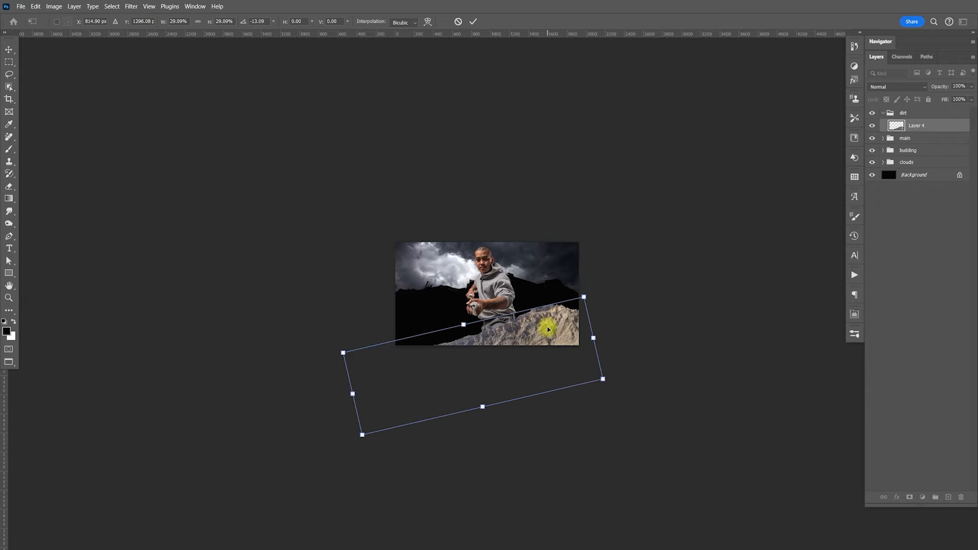
key(ctrl+plus)
key(ctrl+plus)
key(ctrl+plus)
drag(663, 379, 605, 299)
key(Return)
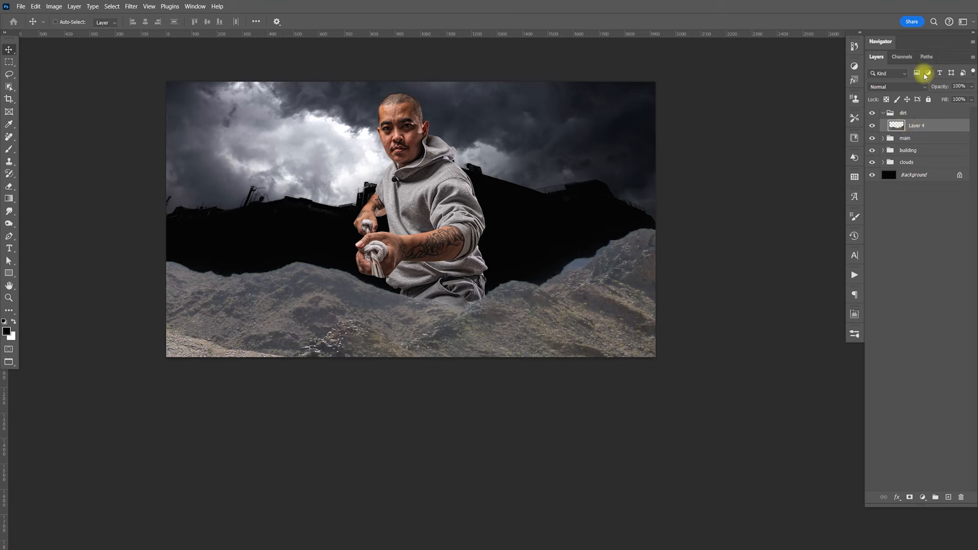
- Duplicate Layer 4 in the dirt group, rename the original layer master and hide it
key(ctrl+j)
click(915, 139)
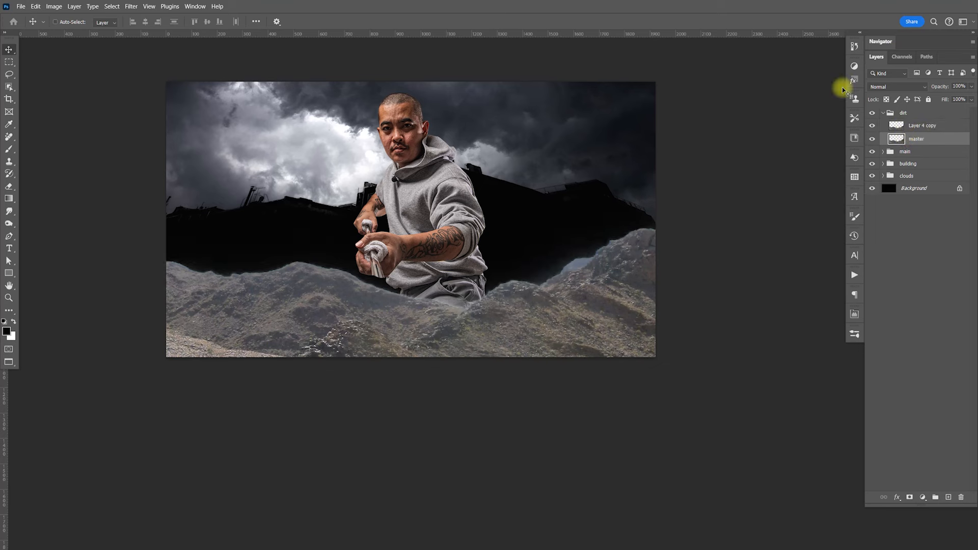
click(871, 139)
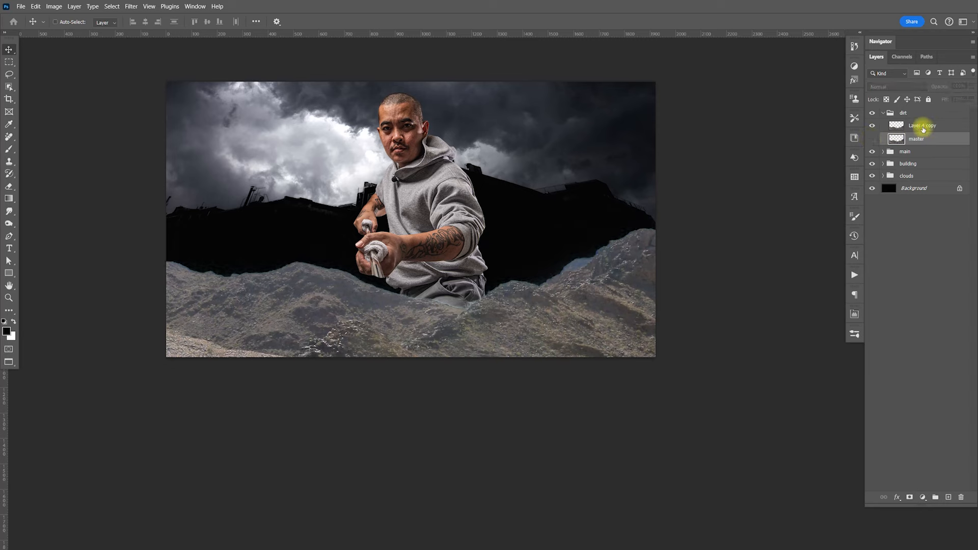
- Scale down the Layer 4 copy mountains, tilt them counter-clockwise and place them as a slope in the canvas's lower right corner
click(930, 124)
key(ctrl+minus)
key(ctrl+minus)
key(ctrl+t)
drag(795, 213, 805, 312)
drag(813, 359, 494, 321)
drag(623, 288, 644, 264)
drag(554, 299, 532, 314)
key(Return)
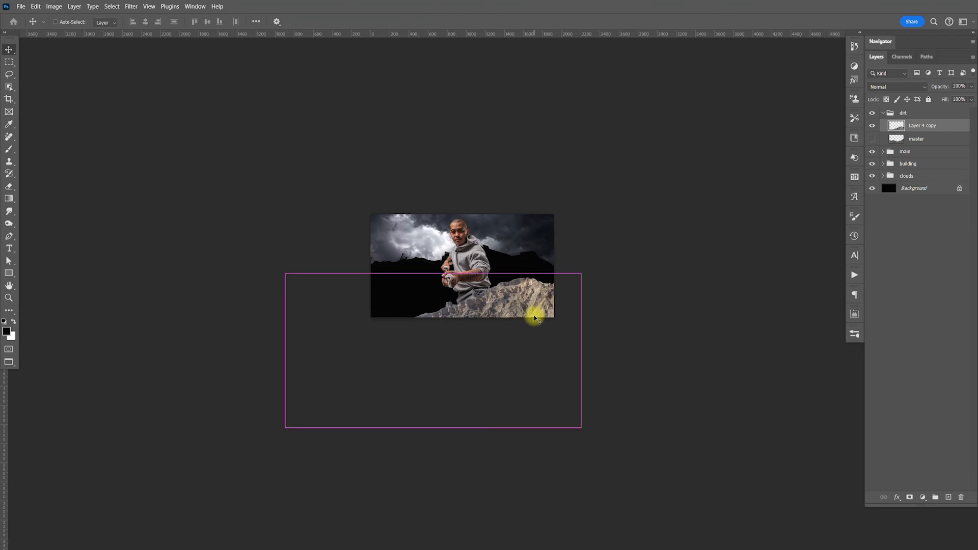
- Duplicate the tilted mountain layer and hide Layer 4 copy beneath it
key(ctrl+0)
key(ctrl+j)
click(872, 138)
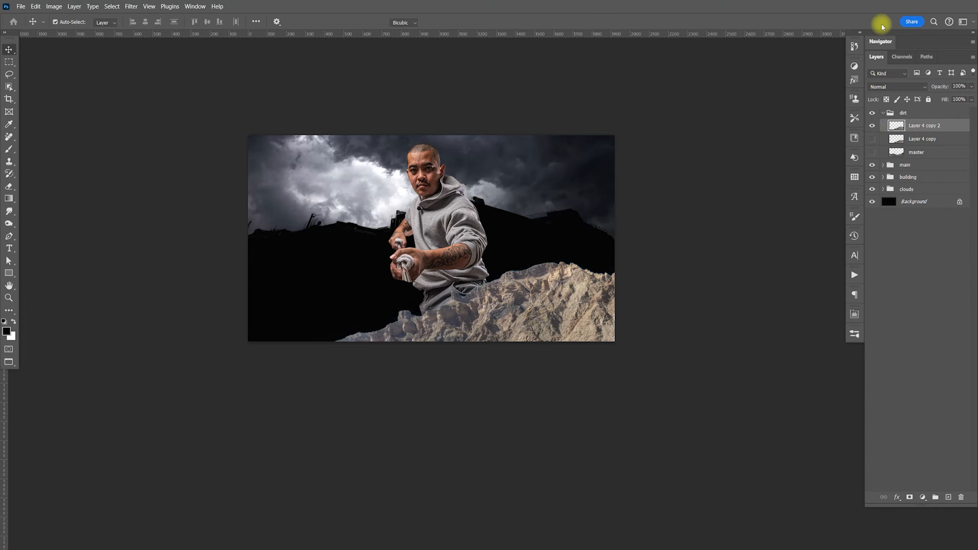
- Warp Layer 4 copy 2 so the slope dips beside the man's legs and rises toward the canvas's right edge
key(ctrl+t)
right_click(543, 285)
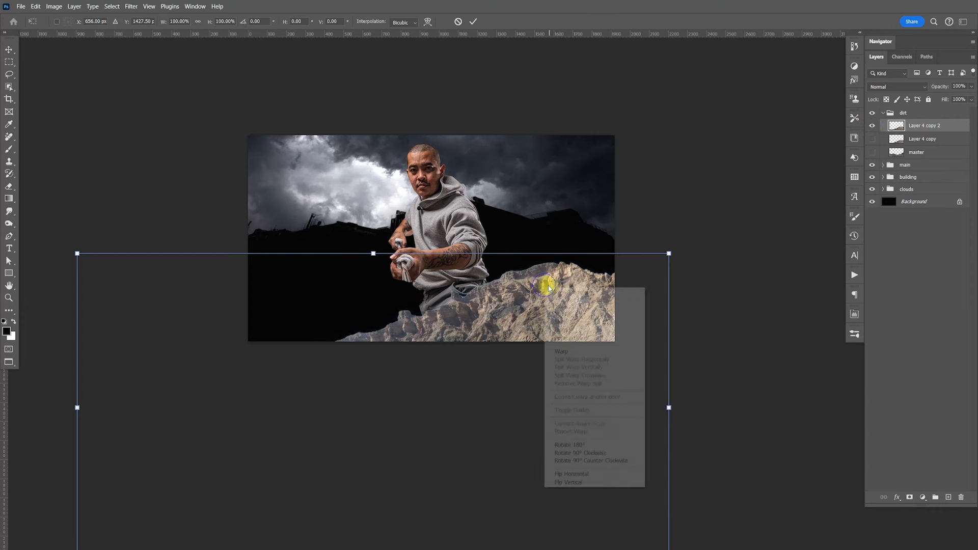
click(581, 353)
drag(499, 280, 503, 310)
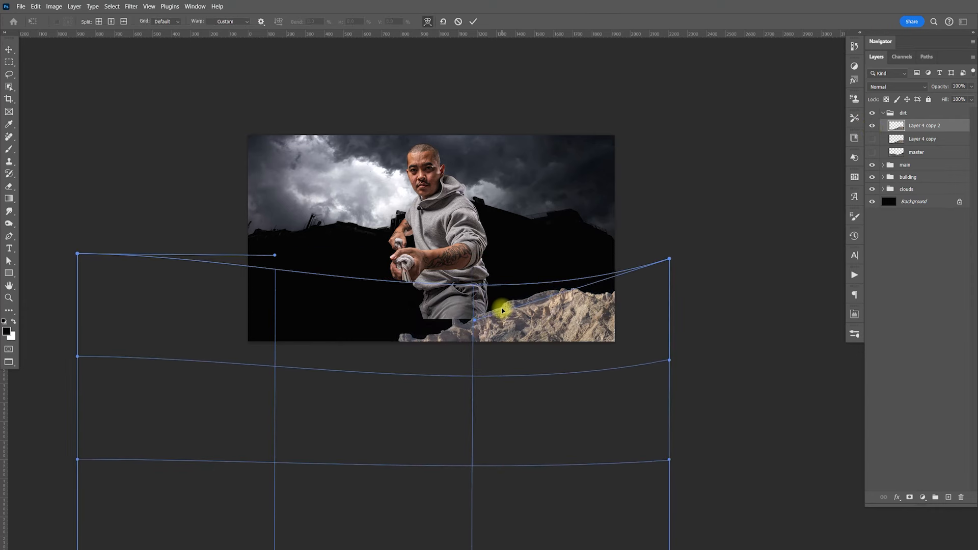
drag(669, 259, 587, 302)
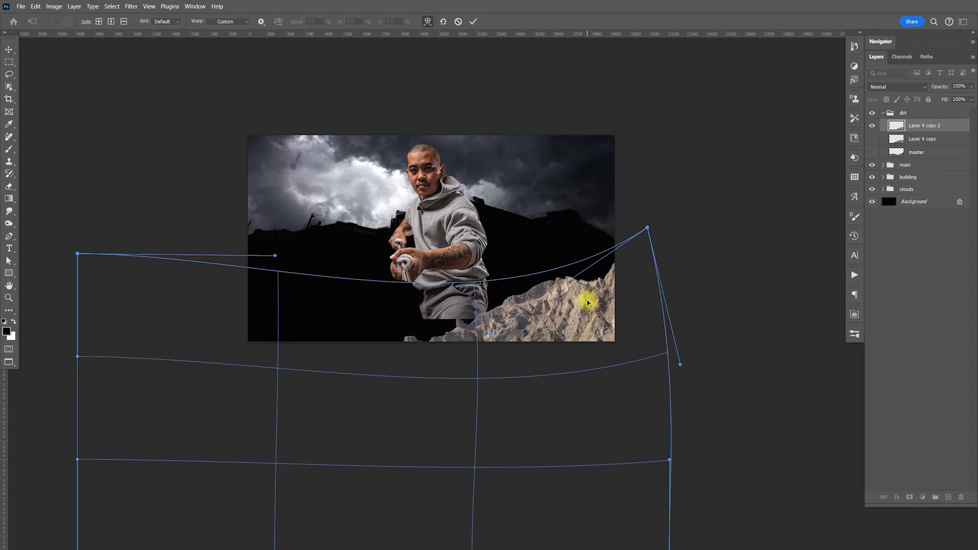
key(Return)
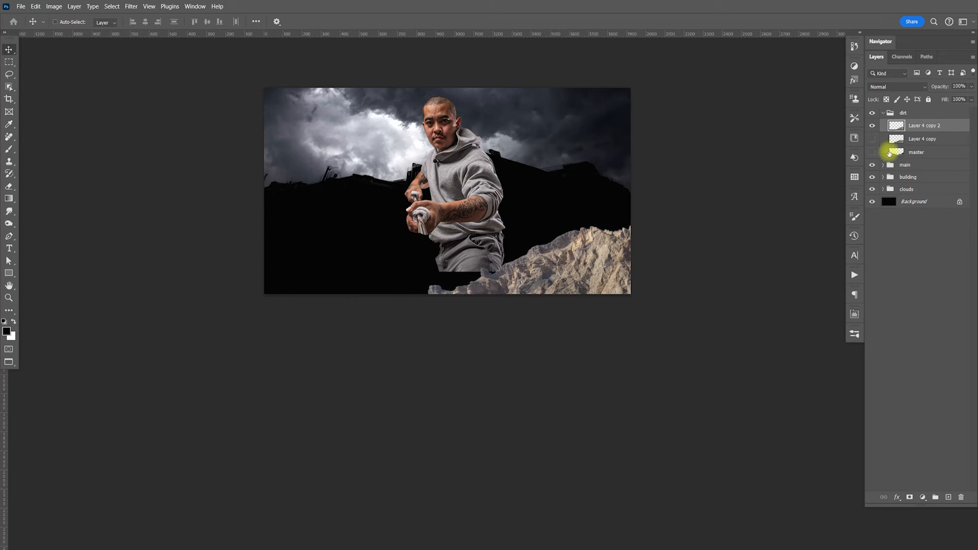
- Show and reposition Layer 4 copy, rotate it about 33.5° clockwise and flip it horizontally
click(907, 145)
drag(502, 255, 481, 202)
key(ctrl+t)
drag(360, 102, 533, 295)
right_click(520, 279)
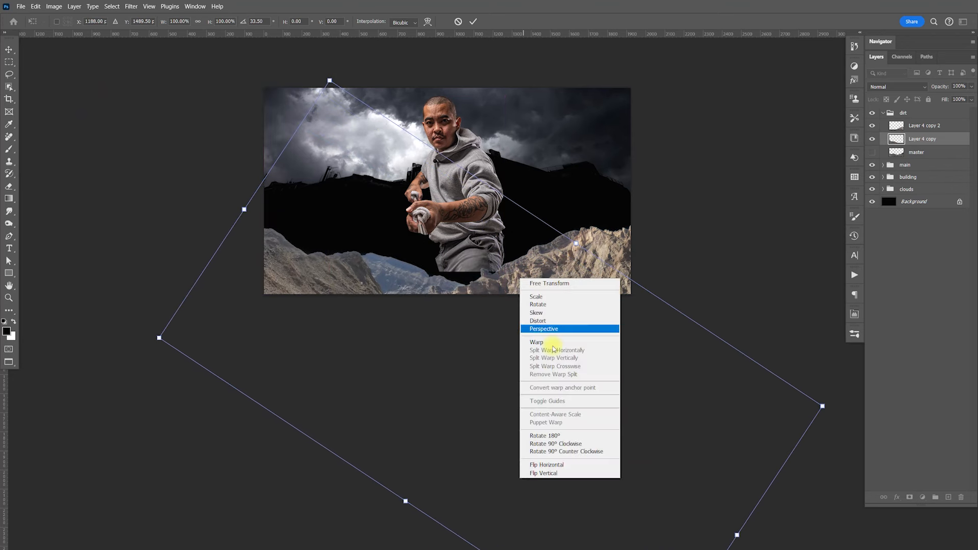
click(574, 465)
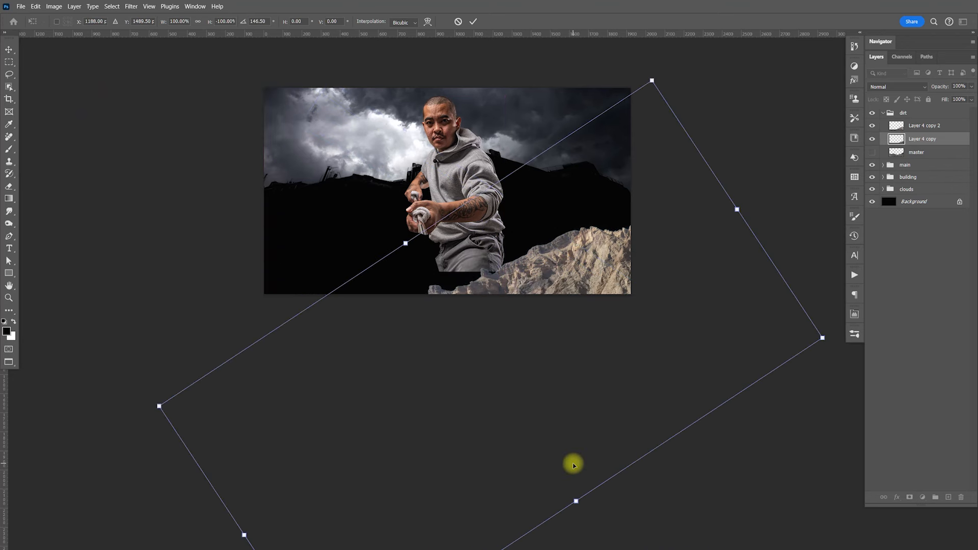
- Move and rotate the flipped mountains so a rocky slope descends from the canvas's left edge toward the man
drag(466, 330, 408, 229)
drag(705, 140, 727, 262)
drag(511, 288, 484, 346)
drag(748, 255, 743, 326)
drag(494, 310, 501, 327)
- Warp the left rocky slope to pull its inner part down toward the canvas's lower edge, and apply the transform
right_click(328, 264)
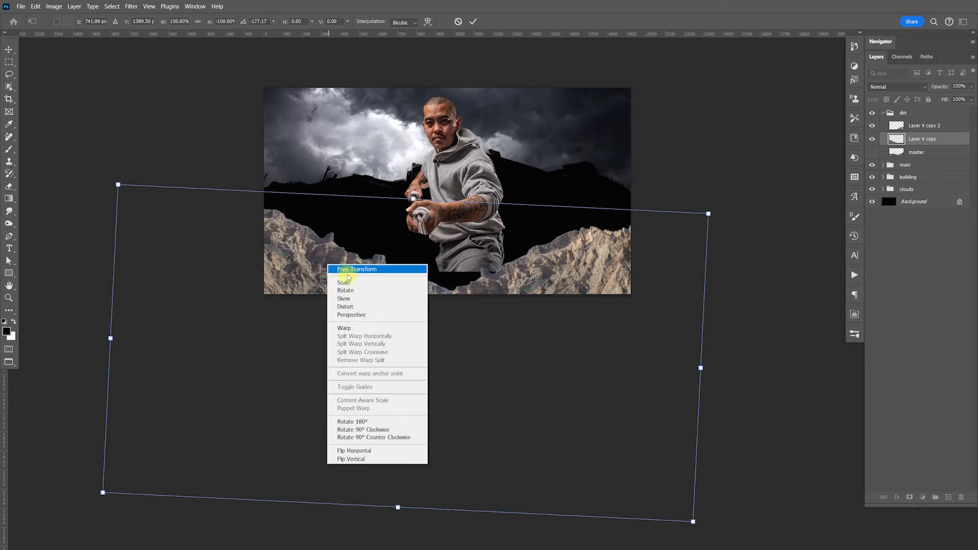
click(357, 330)
drag(390, 264, 399, 304)
key(Return)
- Rotate the left slope slightly and shift it toward the right slope so both meet below the man
key(ctrl+t)
drag(633, 124, 603, 111)
drag(517, 277, 561, 266)
key(Return)
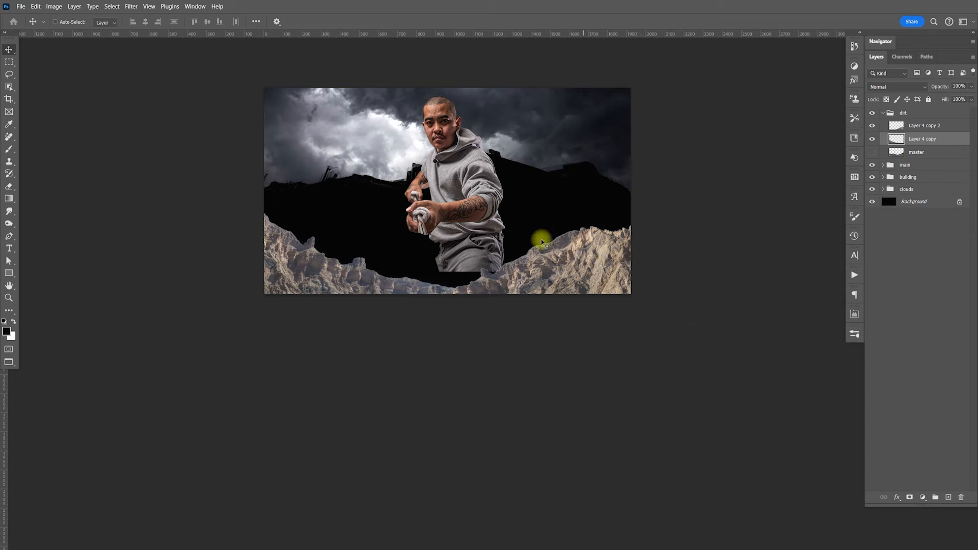
- Switch to Adobe Bridge and open the cracked-earth photo Dirt.jpg in Photoshop
key(alt+Tab)
click(597, 332)
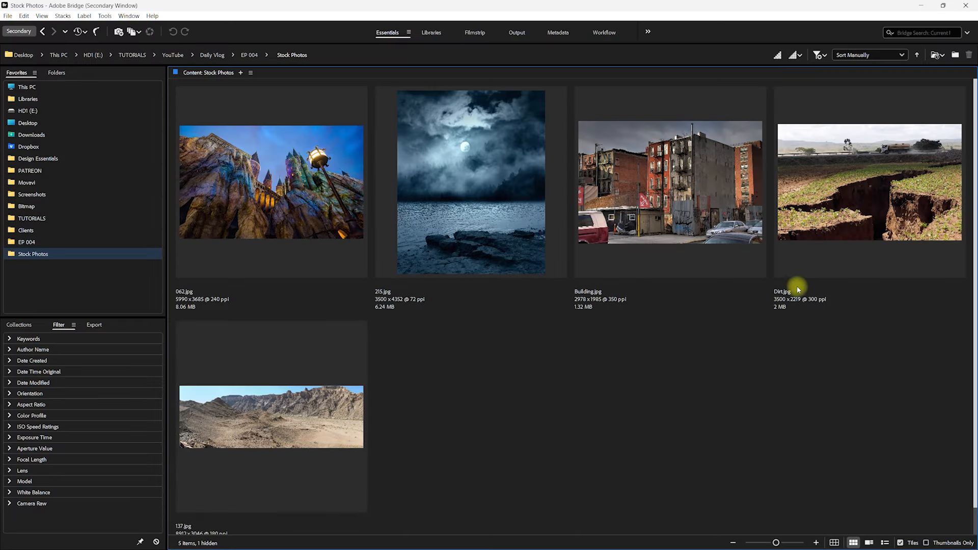
click(847, 227)
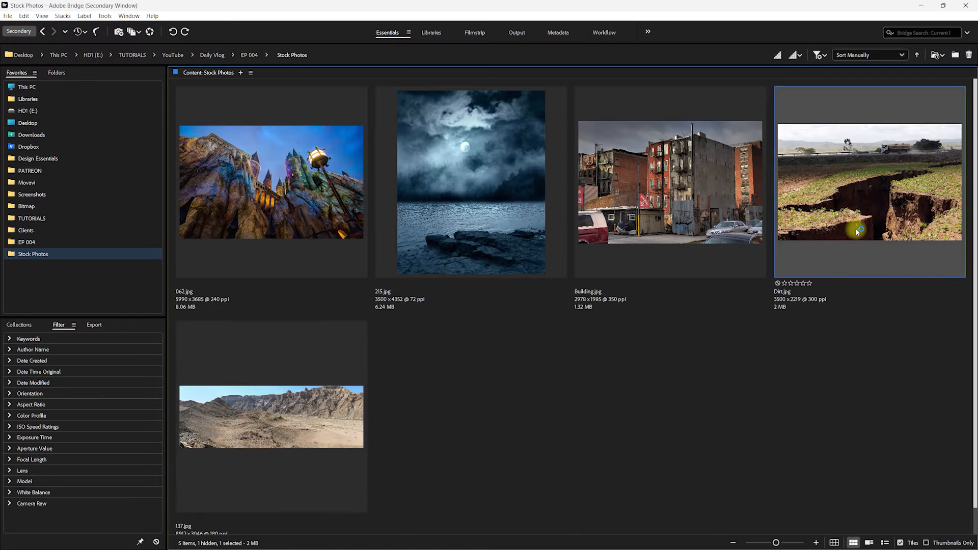
double_click(858, 230)
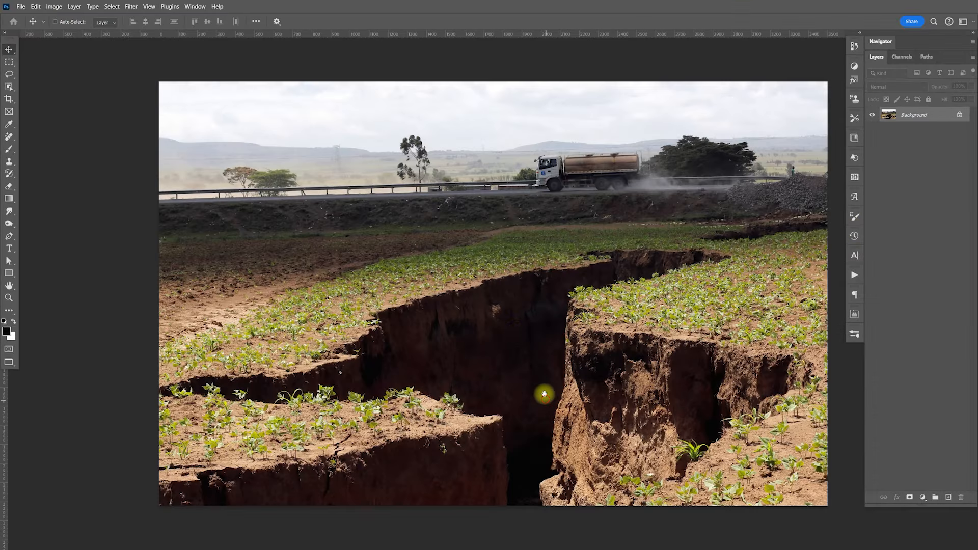
- Quick-select the shadowed dirt wall at the photo's lower left and copy it to its own layer
drag(544, 394, 531, 297)
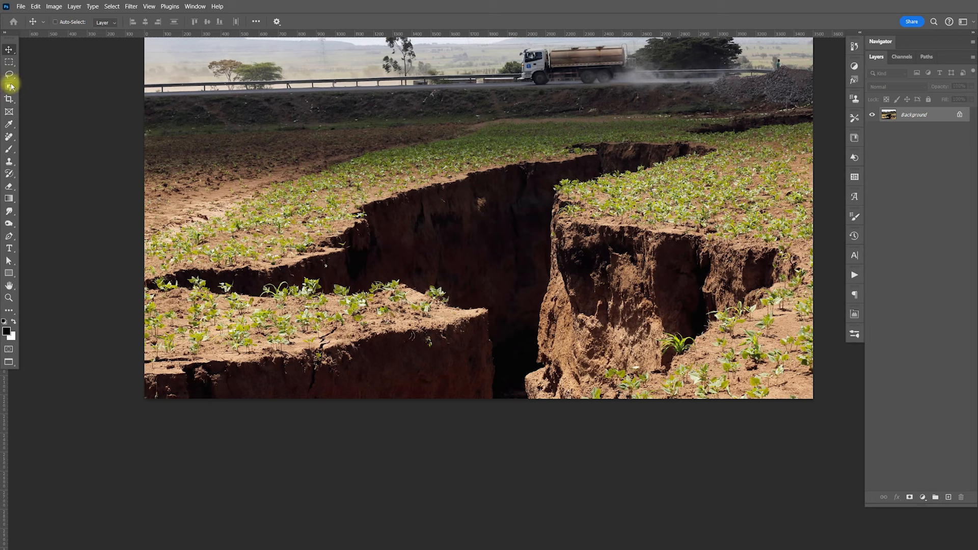
drag(9, 88, 41, 97)
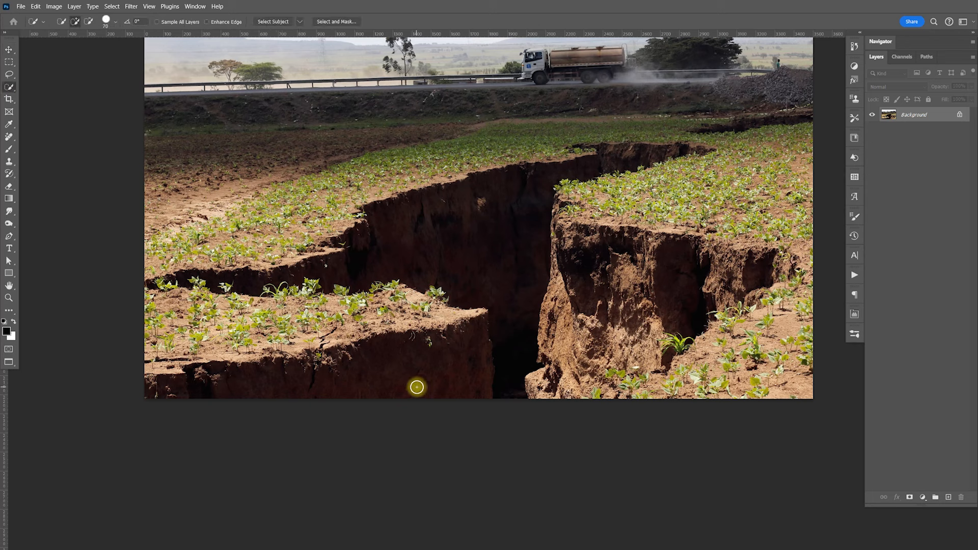
key(bracketright)
drag(451, 366, 331, 413)
key(ctrl+j)
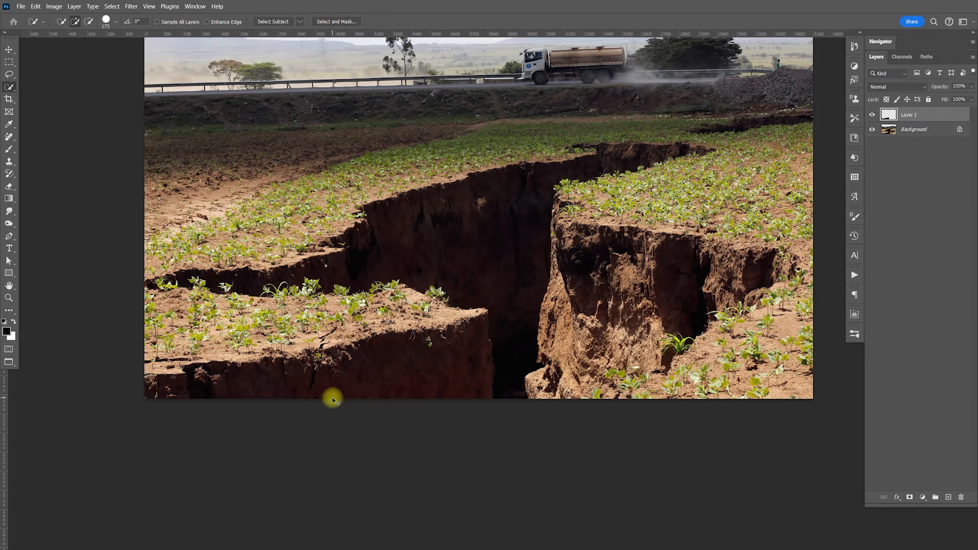
- Copy the dirt wall right of the chasm from the Background to a separate layer, and hide the Background
click(915, 131)
mouse_move(580, 274)
mouse_down()
mouse_move(576, 255)
mouse_move(692, 273)
mouse_move(757, 270)
mouse_move(619, 303)
mouse_move(574, 297)
mouse_move(563, 388)
mouse_move(579, 375)
mouse_up()
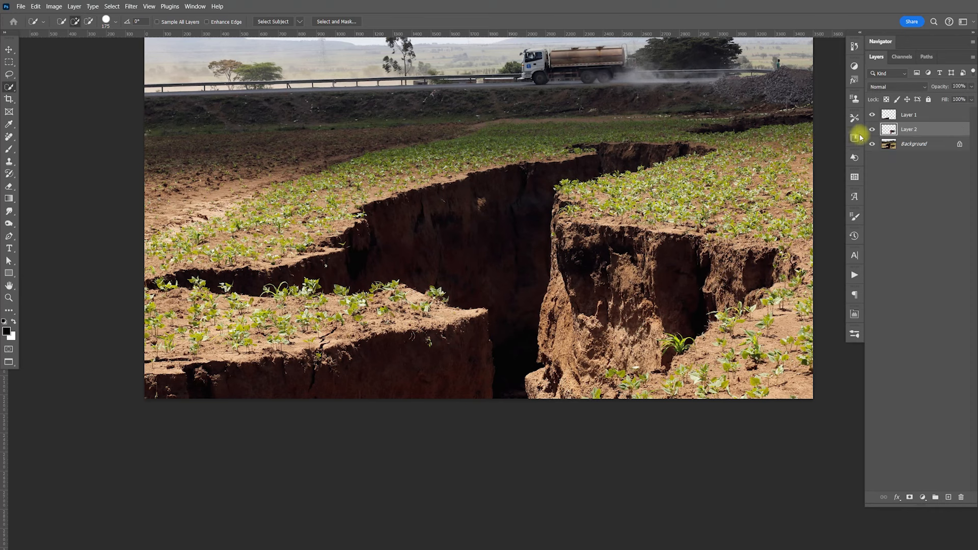
click(872, 147)
- Duplicate both dirt wall layers into the EP004.psd document
shift+click(912, 115)
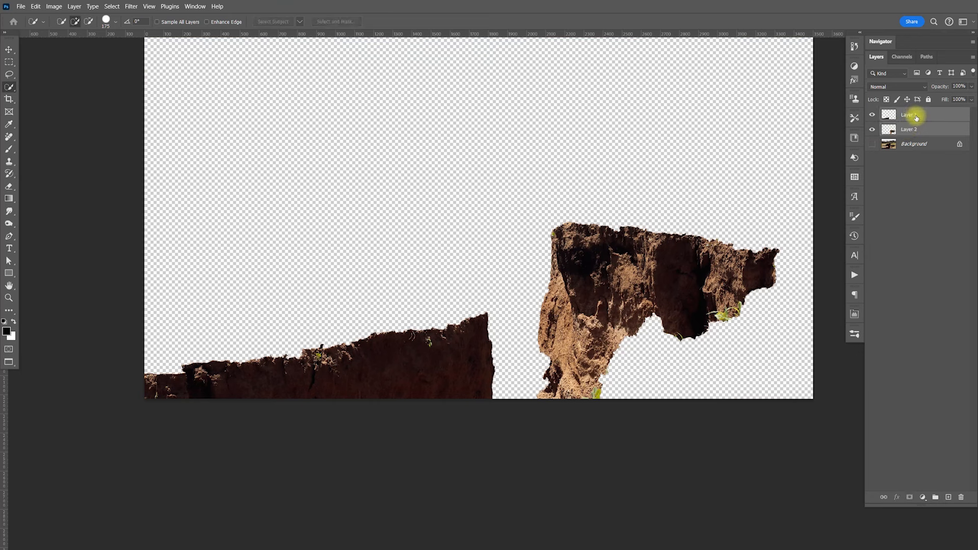
right_click(916, 116)
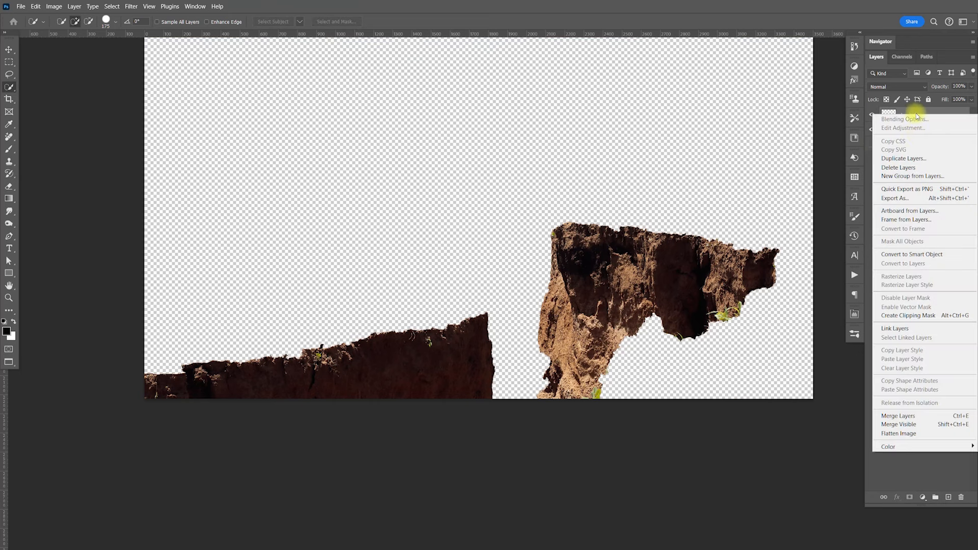
click(904, 158)
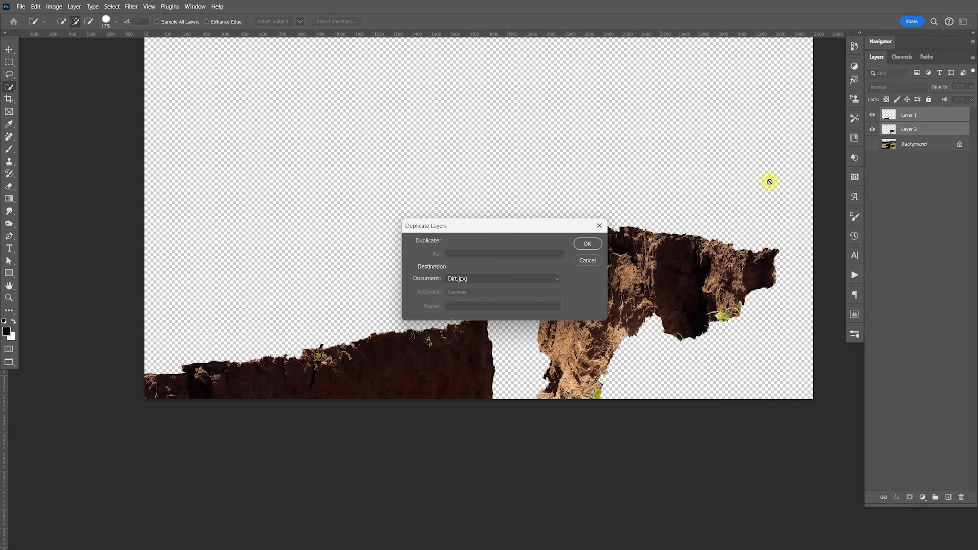
click(512, 282)
click(498, 291)
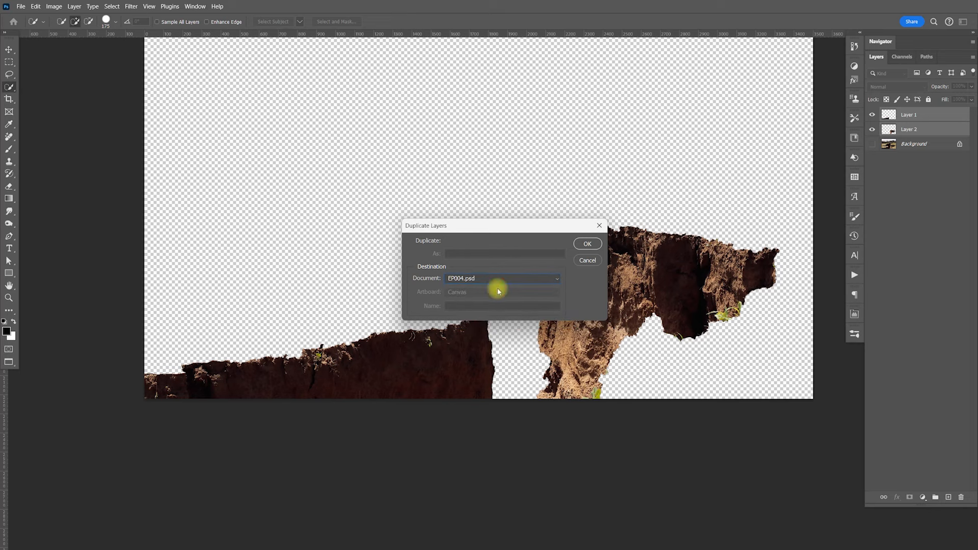
click(590, 246)
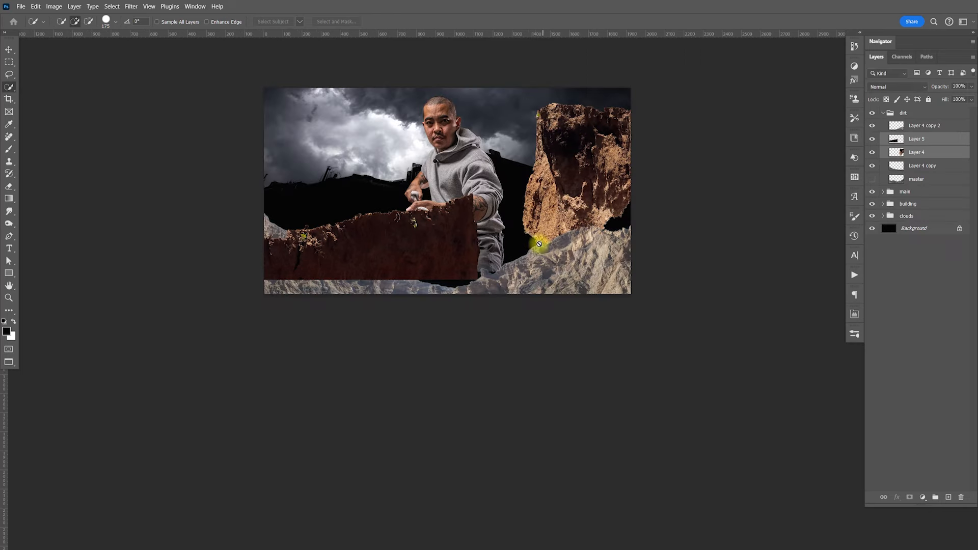
- Move the two imported dirt walls above Layer 4 copy 2 in the dirt group and hide both
key(v)
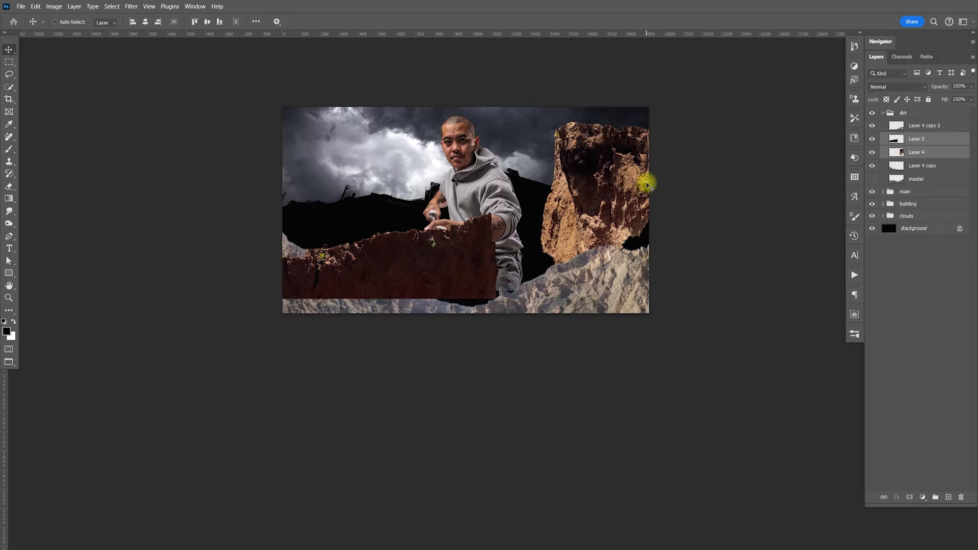
key(ctrl+plus)
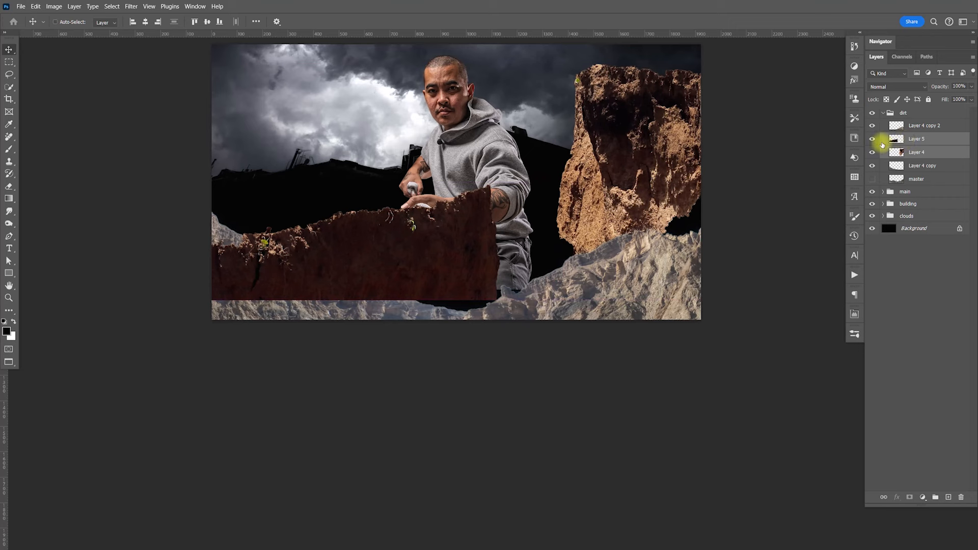
key(ctrl+bracketright)
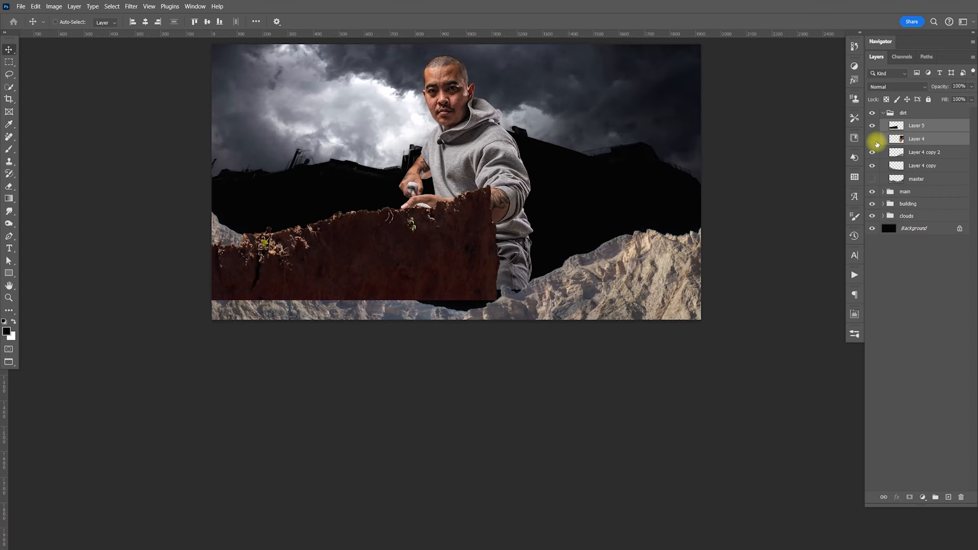
click(872, 129)
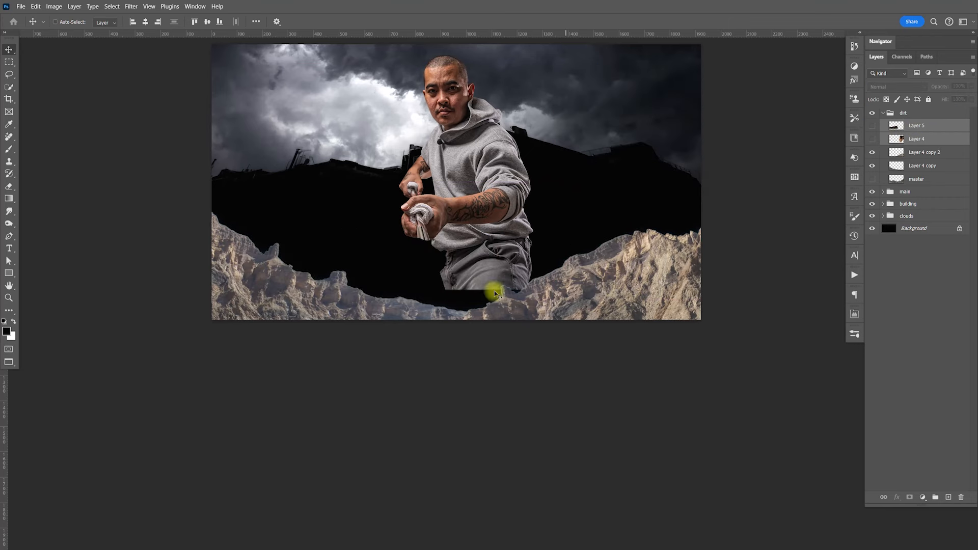
- Darken the right slope, Layer 4 copy 2, with Levels by setting its midtone input to 0.49
click(919, 156)
key(ctrl+l)
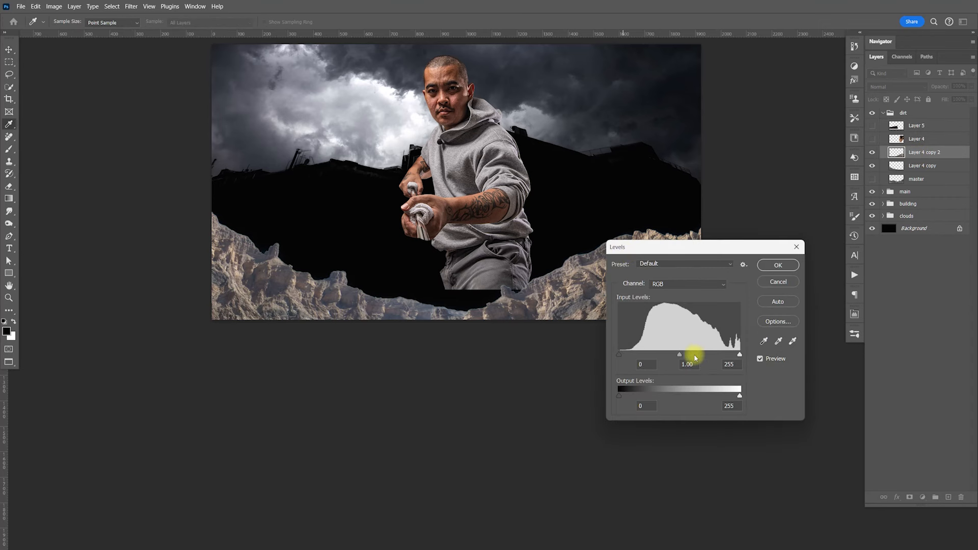
drag(687, 355, 705, 354)
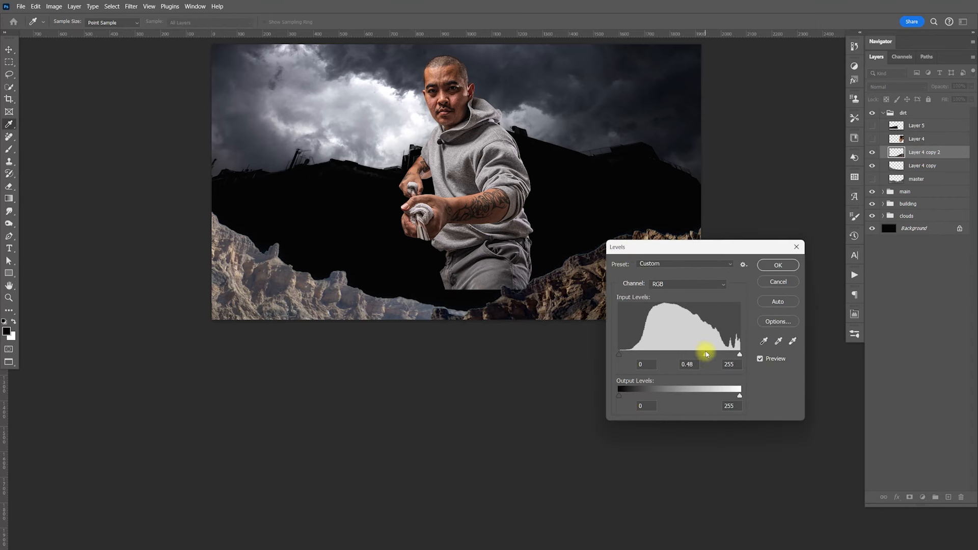
click(779, 265)
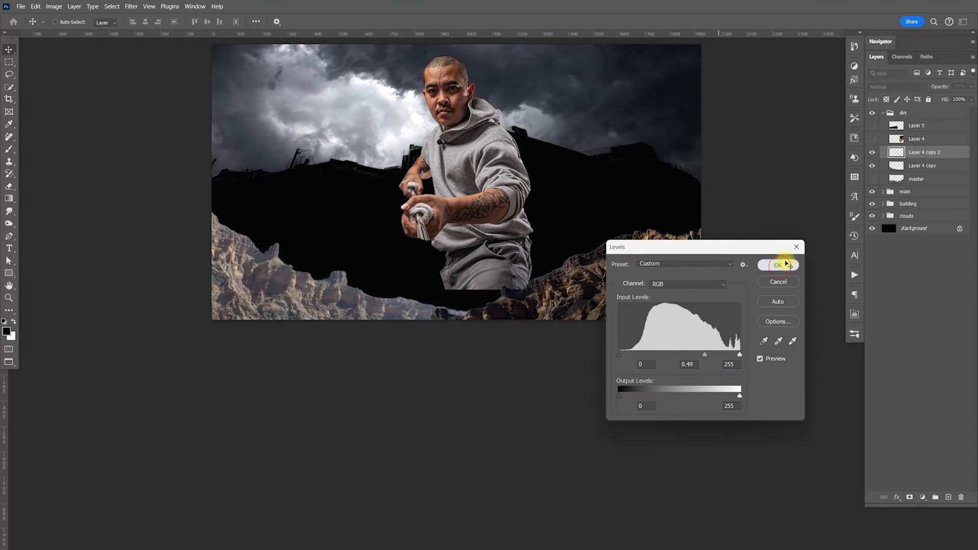
- Darken the left slope, Layer 4 copy, with Levels by setting its midtone input to about 0.47
click(922, 167)
key(ctrl+l)
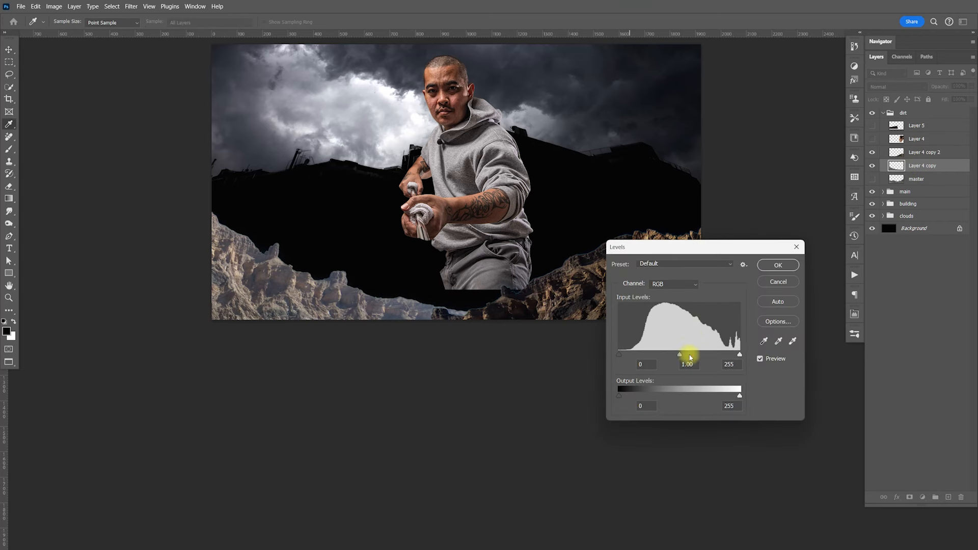
drag(682, 356, 704, 356)
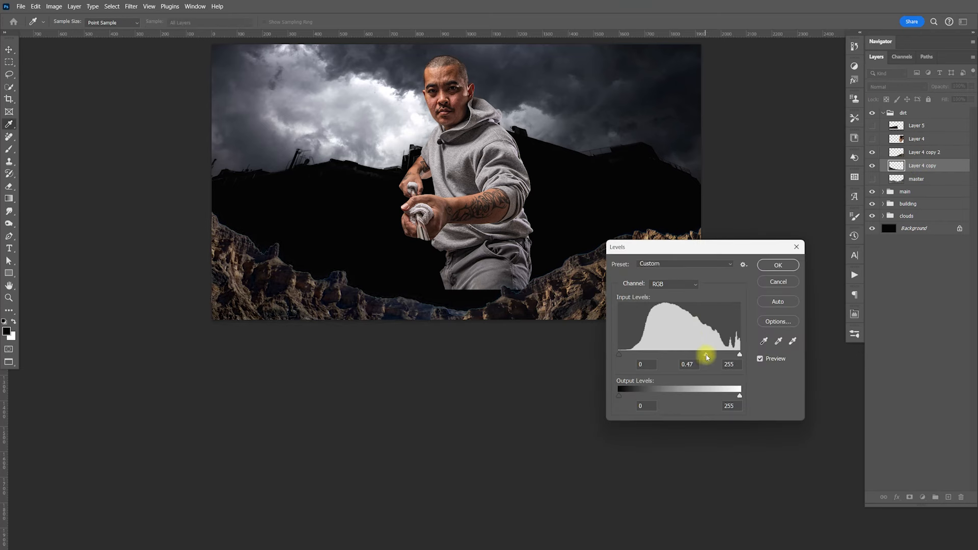
click(779, 265)
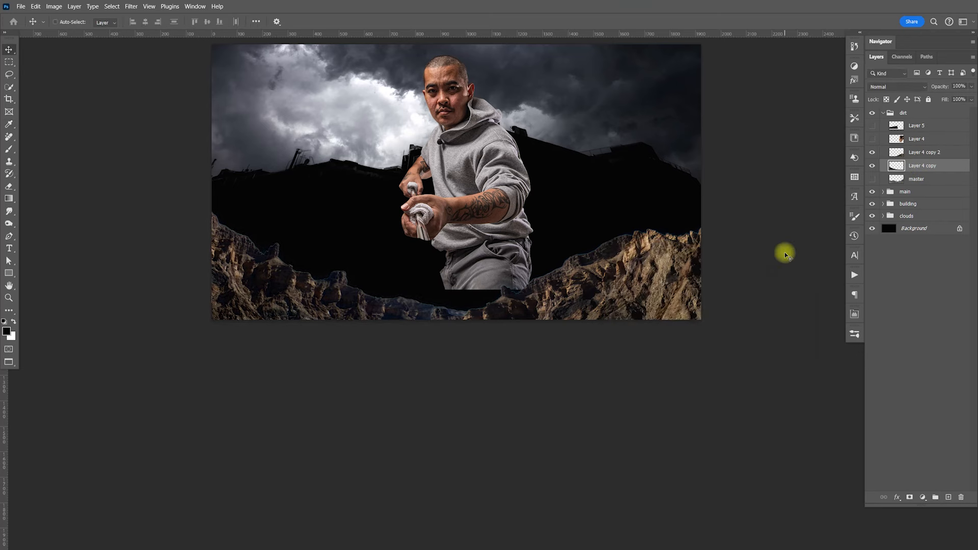
- Convert Layer 4 copy and Layer 4 copy 2 each to a smart object
right_click(921, 168)
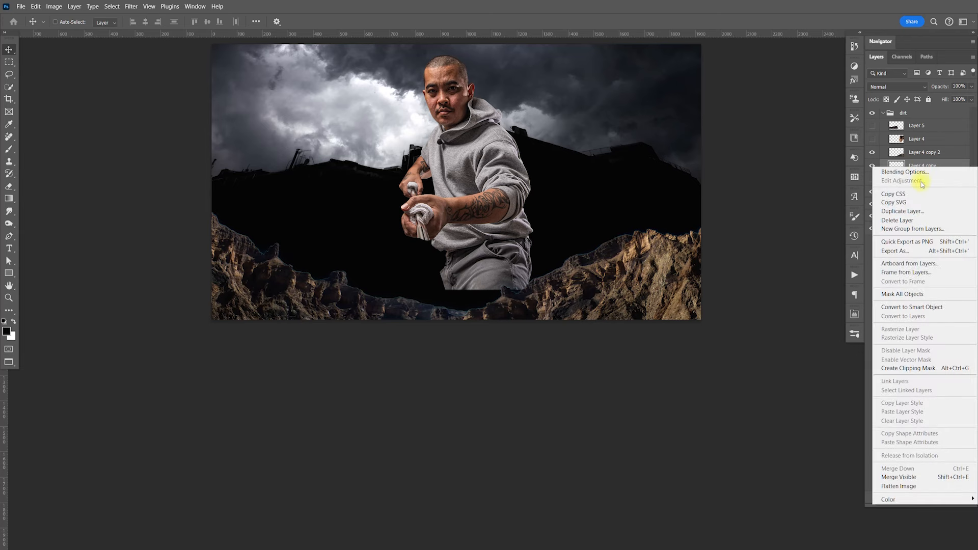
click(919, 308)
click(925, 154)
right_click(919, 158)
click(918, 304)
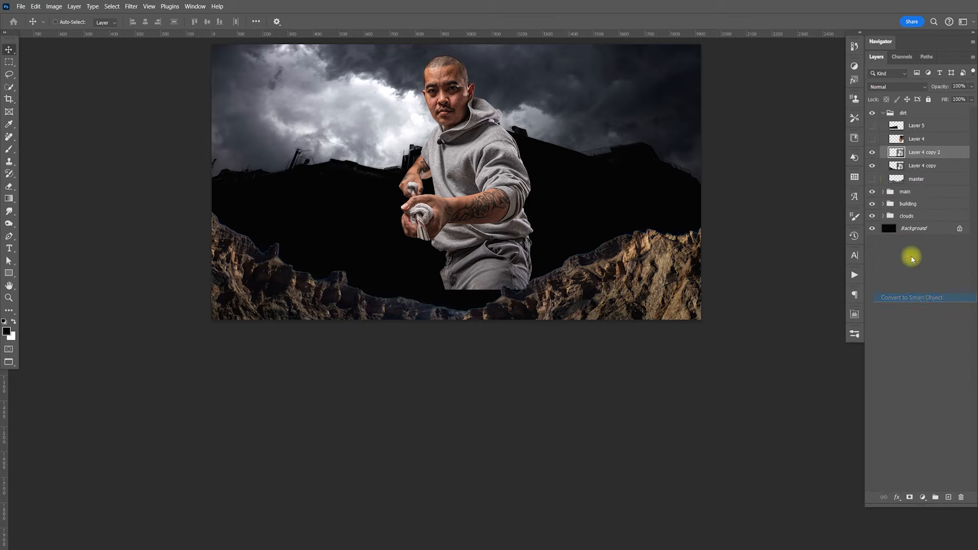
- Open the Layer 4 copy smart object's contents and add a black-filled layer beneath the mountains
double_click(895, 168)
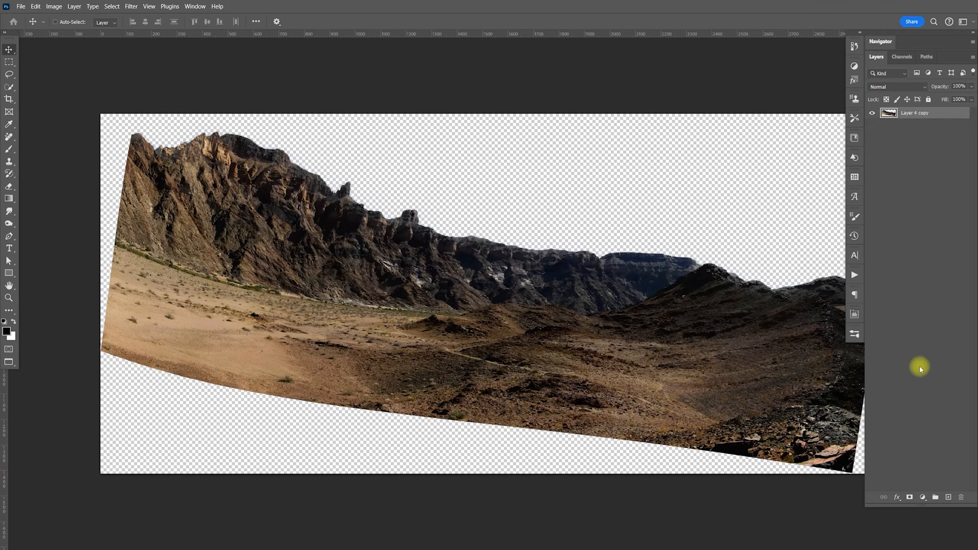
click(948, 498)
drag(921, 111, 930, 164)
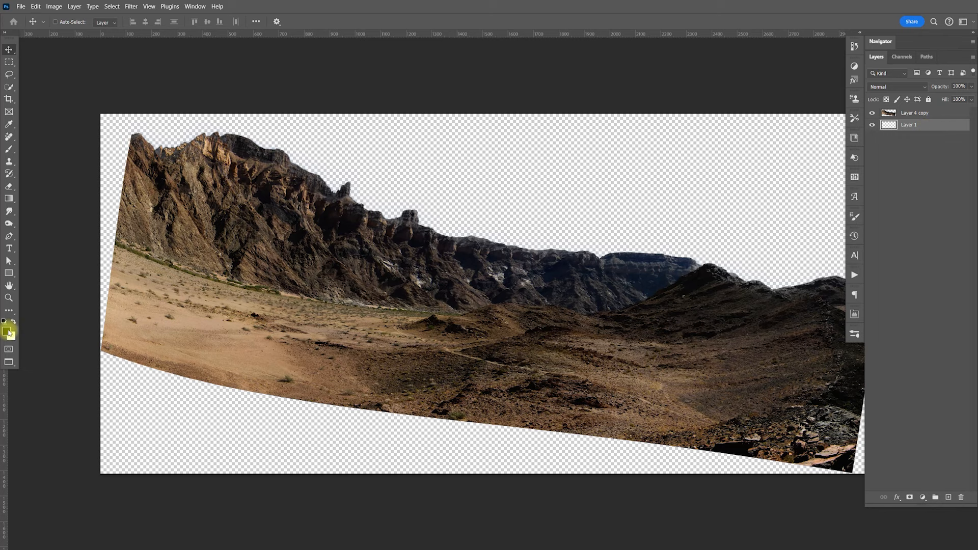
key(alt+BackSpace)
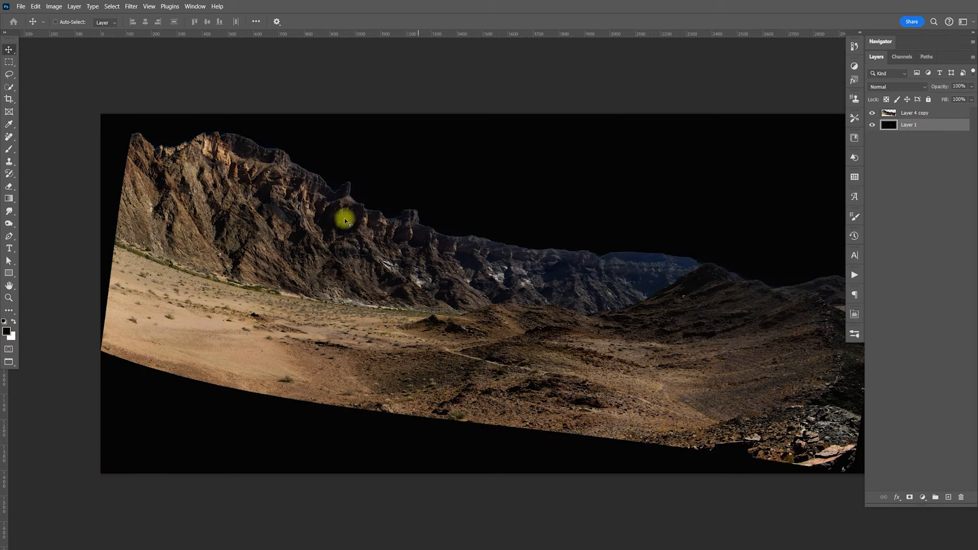
- Load the outline of the mountains in Layer 4 copy as a selection and contract it slightly inside the ridge edge
key(z)
drag(384, 219, 392, 220)
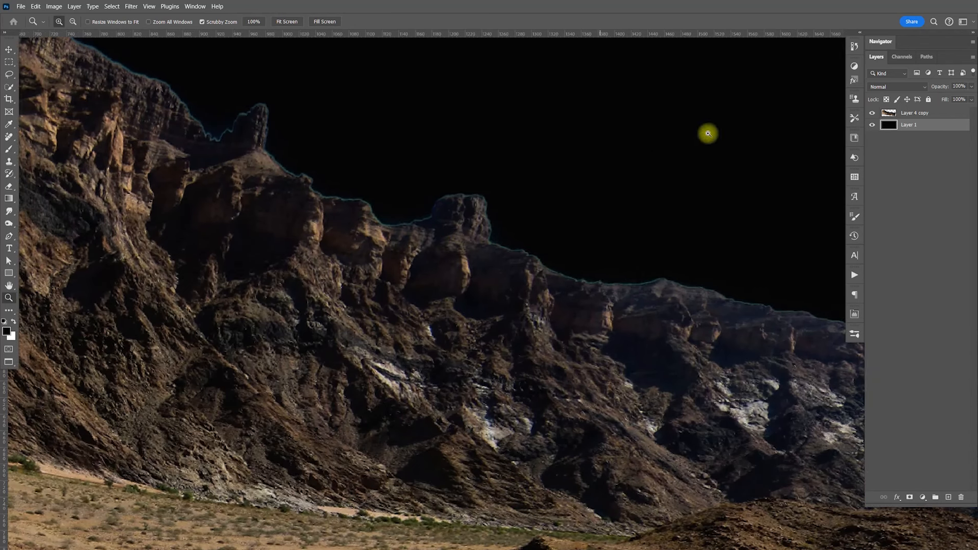
click(915, 114)
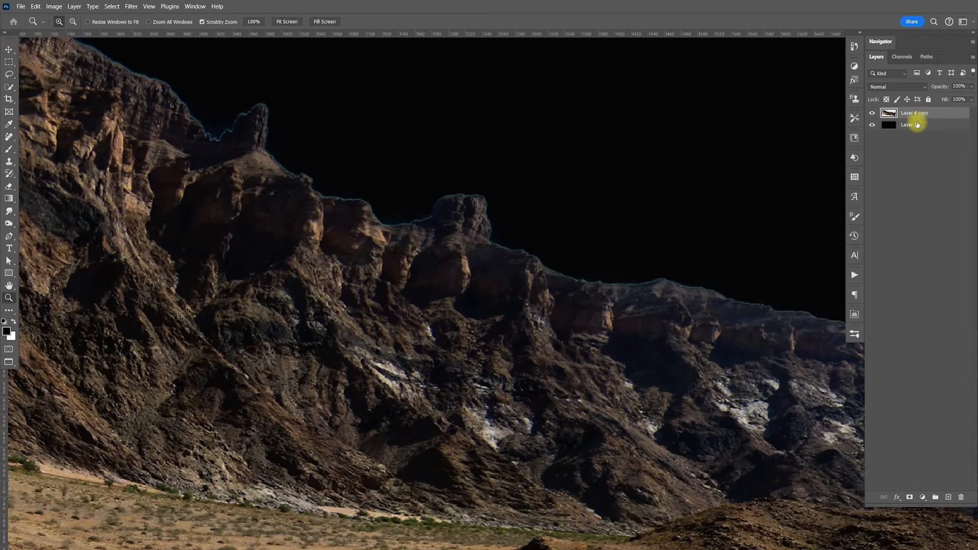
ctrl+click(888, 114)
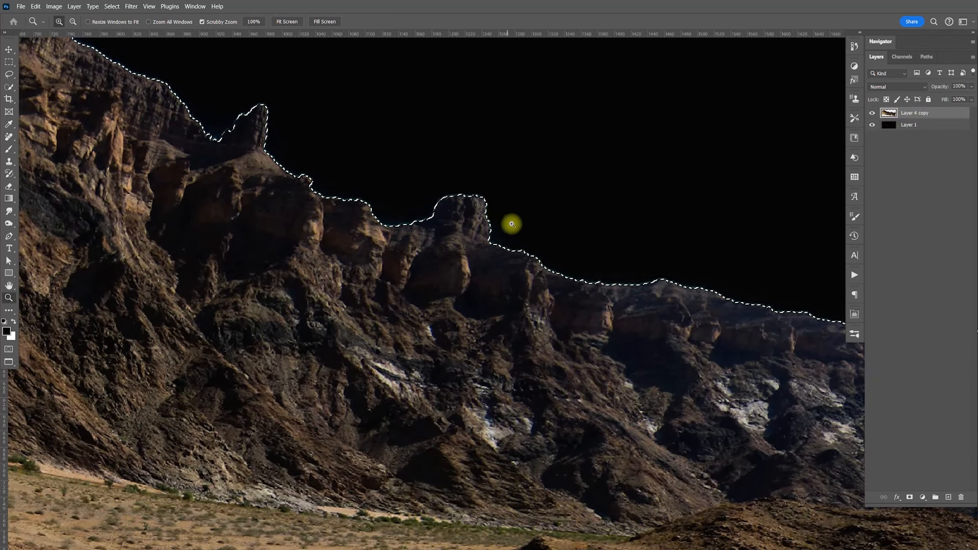
click(111, 7)
mouse_move(153, 144)
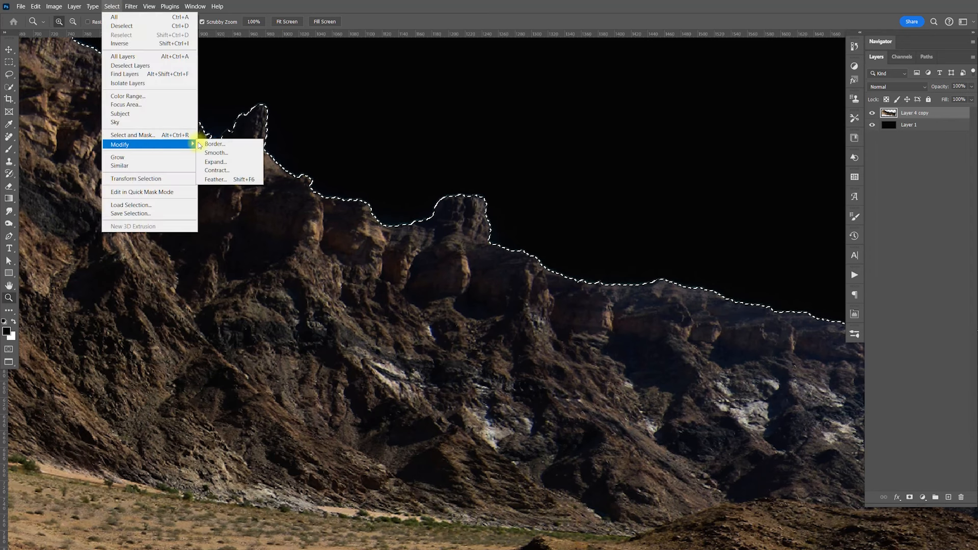
click(216, 171)
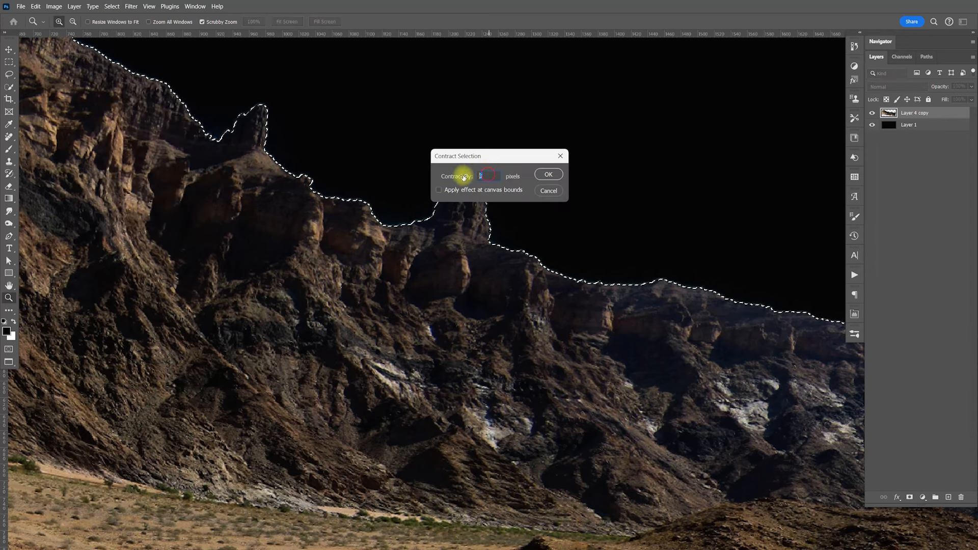
key(Return)
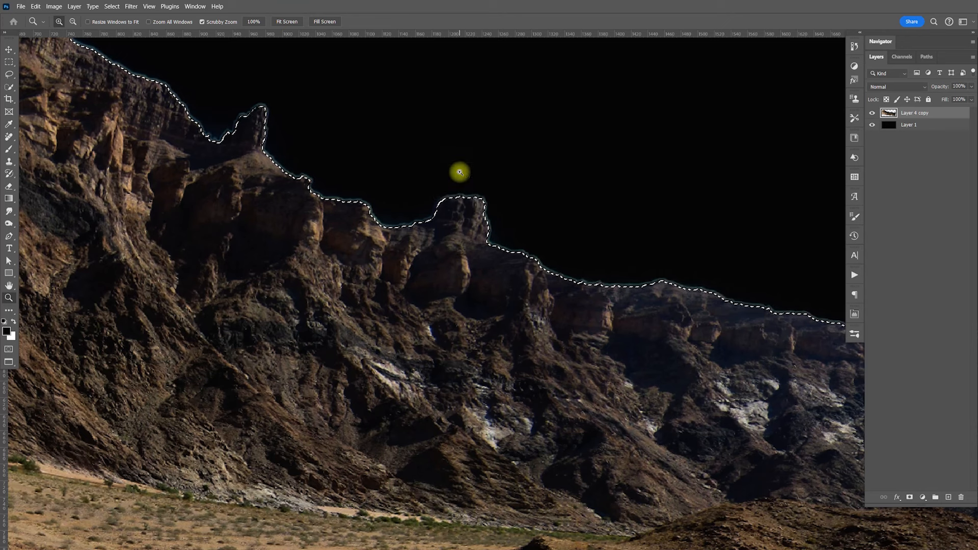
- Mask the mountains with the contracted selection, hide the black layer, and return to the updated composite
click(909, 497)
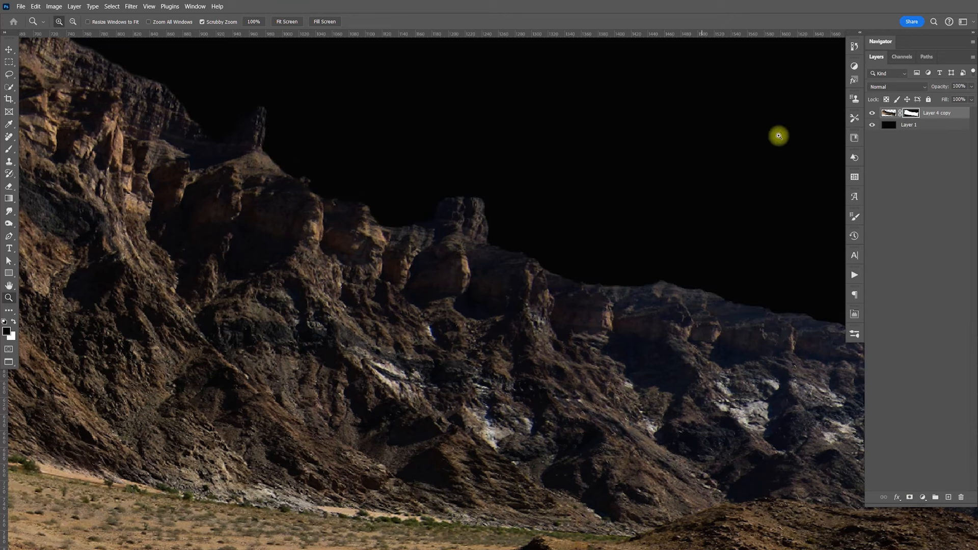
click(872, 126)
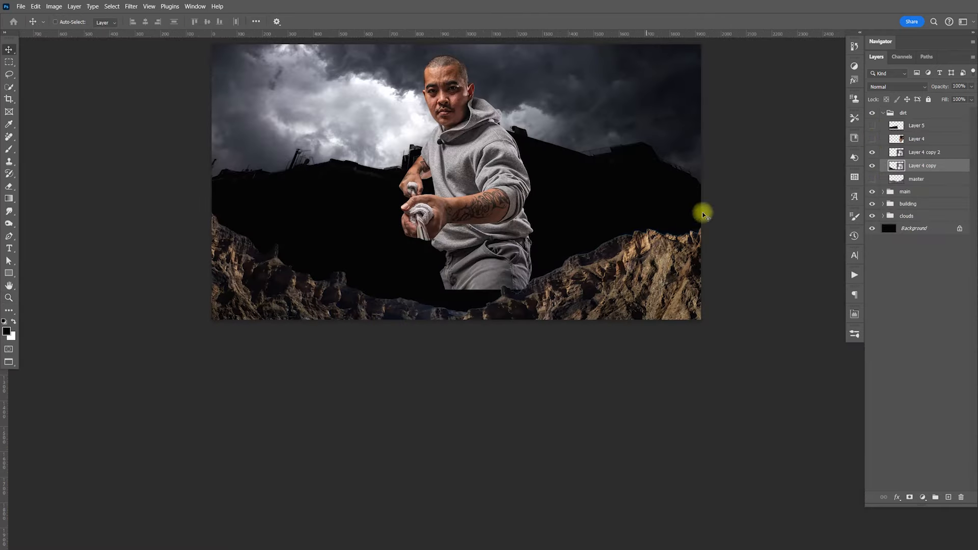
- Open the Layer 4 copy 2 smart object's contents and place a black-filled layer below its mountains
click(892, 154)
double_click(892, 154)
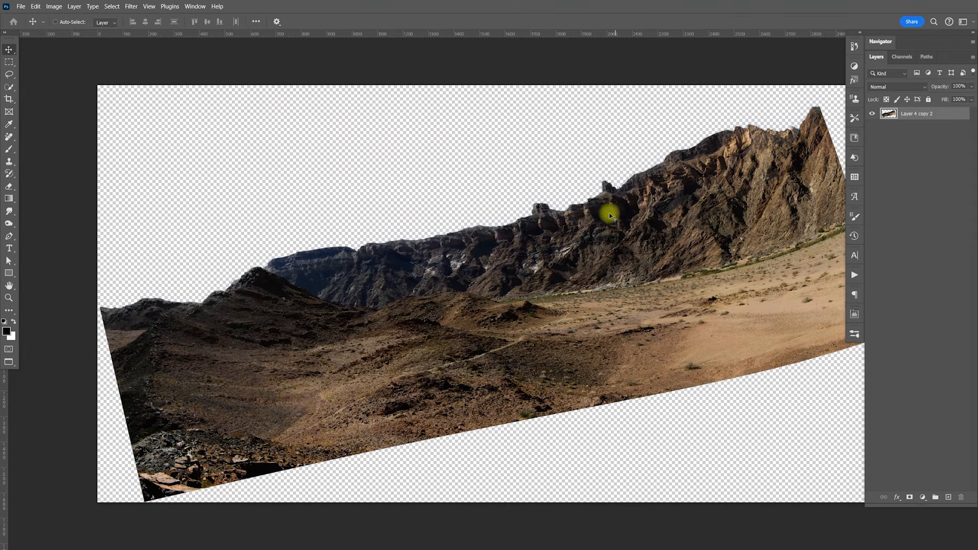
click(950, 497)
drag(912, 122, 918, 148)
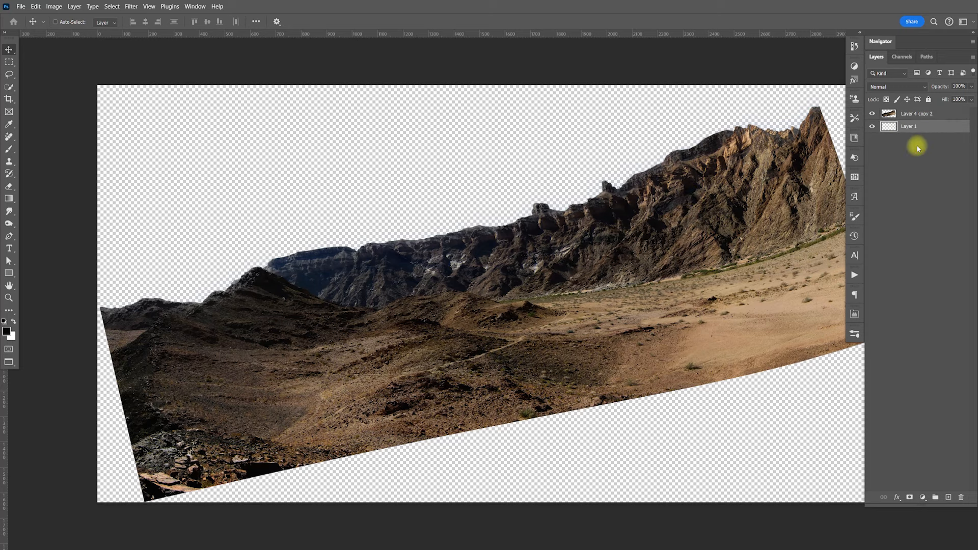
key(alt+BackSpace)
- Mask the Layer 4 copy 2 mountains with their outline contracted by 2 pixels, then hide the black layer and return to the composite
key(z)
drag(617, 203, 720, 212)
click(883, 117)
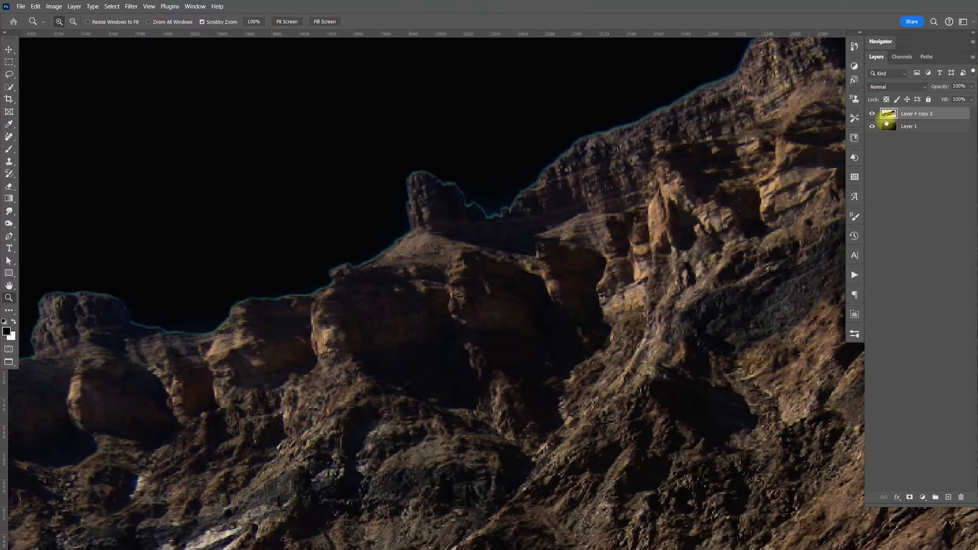
ctrl+click(887, 116)
click(111, 7)
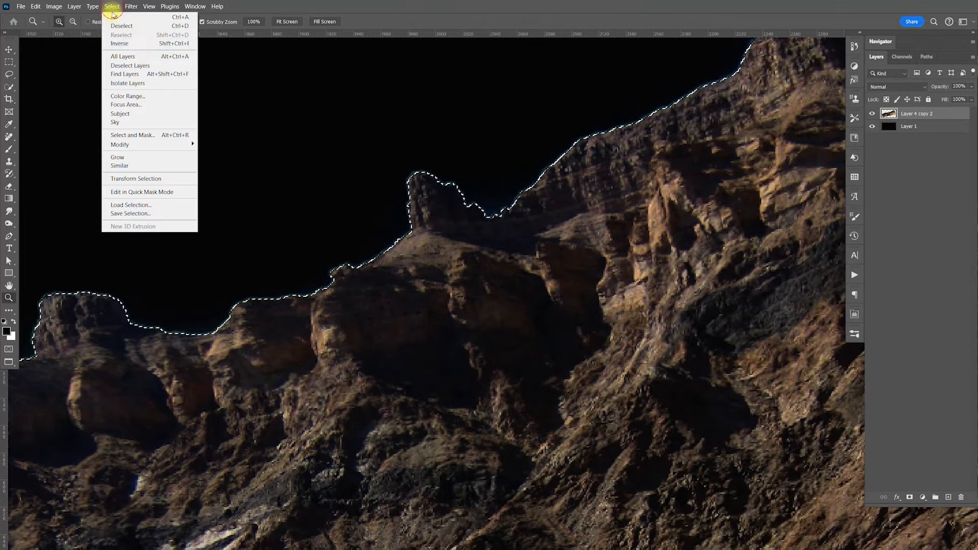
mouse_move(196, 143)
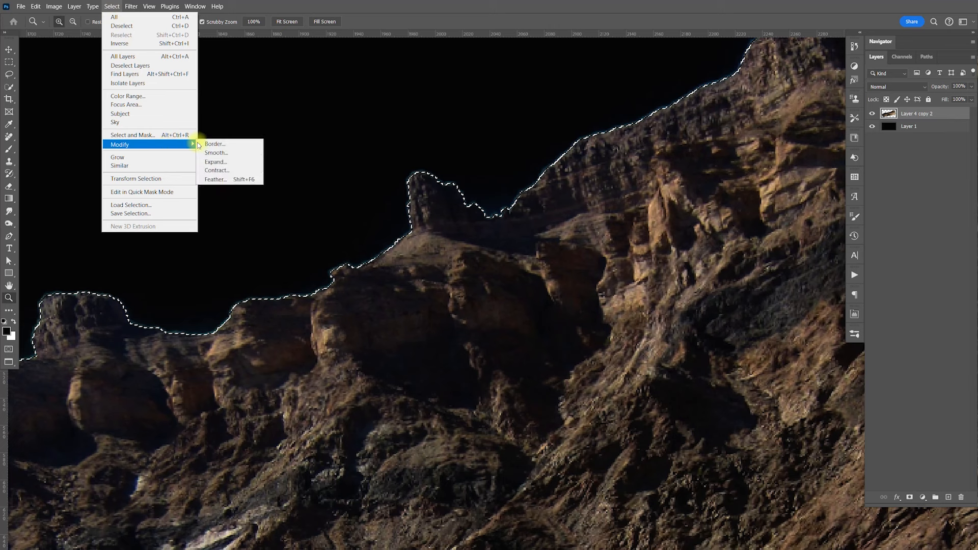
click(218, 170)
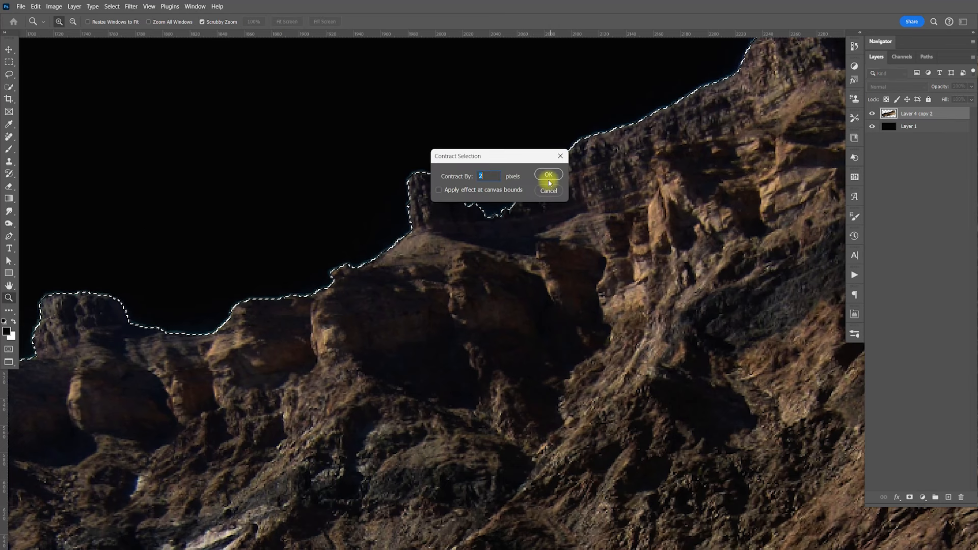
click(548, 176)
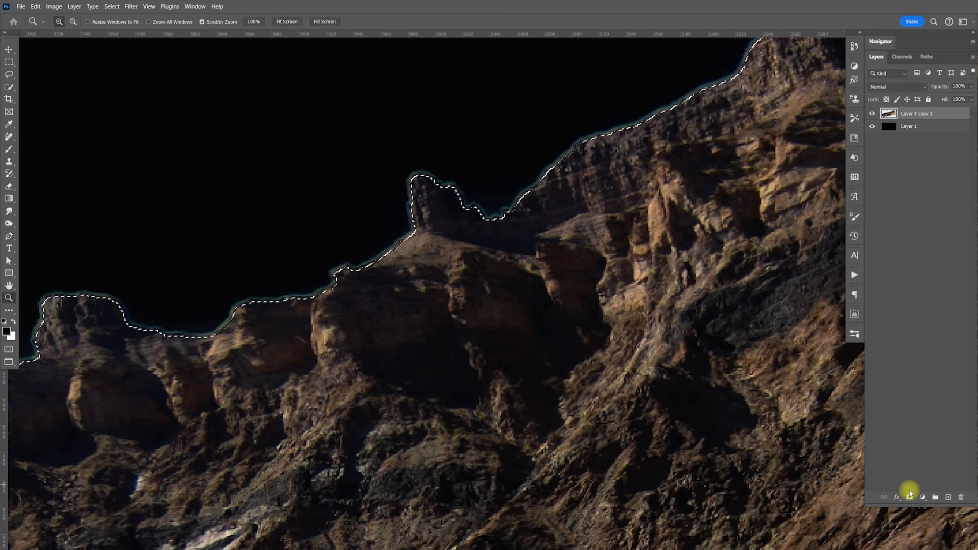
click(910, 493)
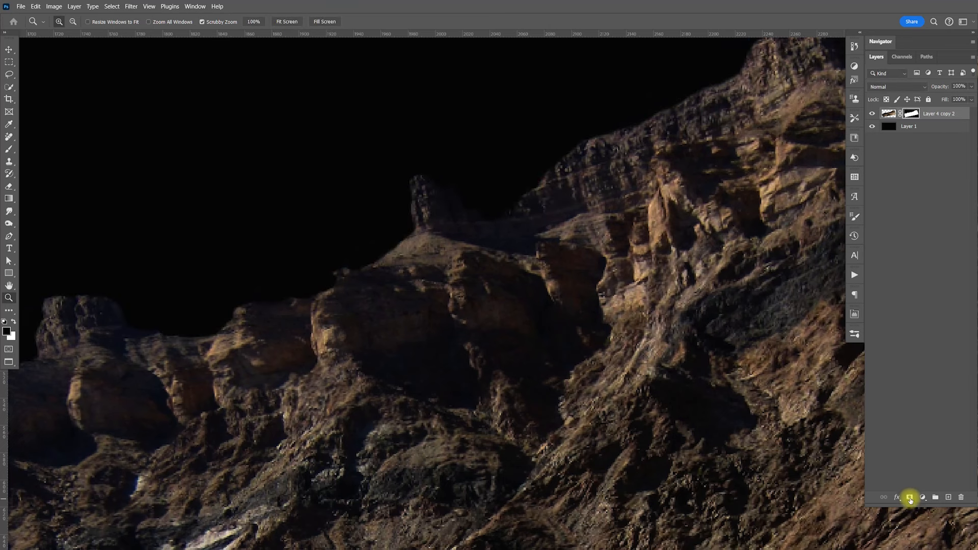
click(872, 128)
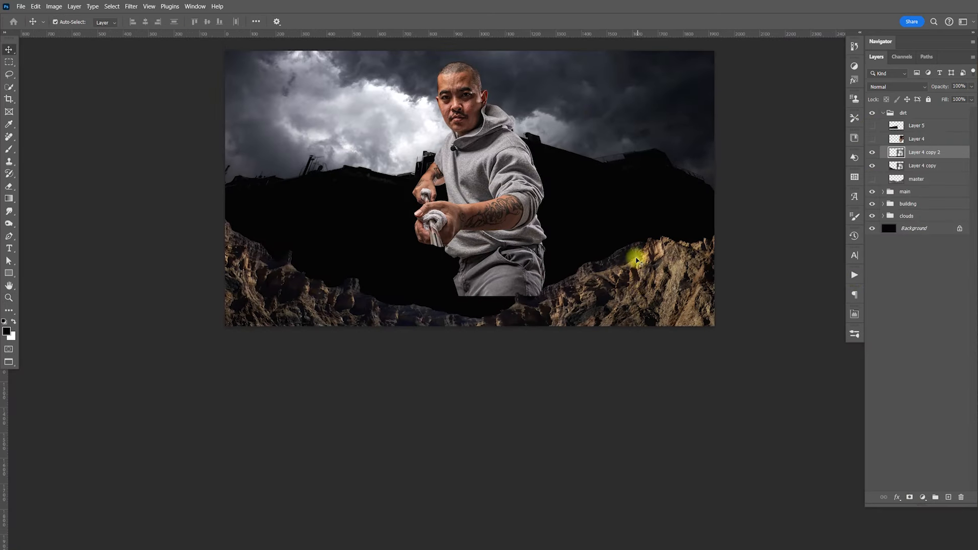
- Try laying the Layer 4 rock on its side over the right mountains, and restack Layer 4 and Layer 5 beneath Layer 4 copy
click(871, 140)
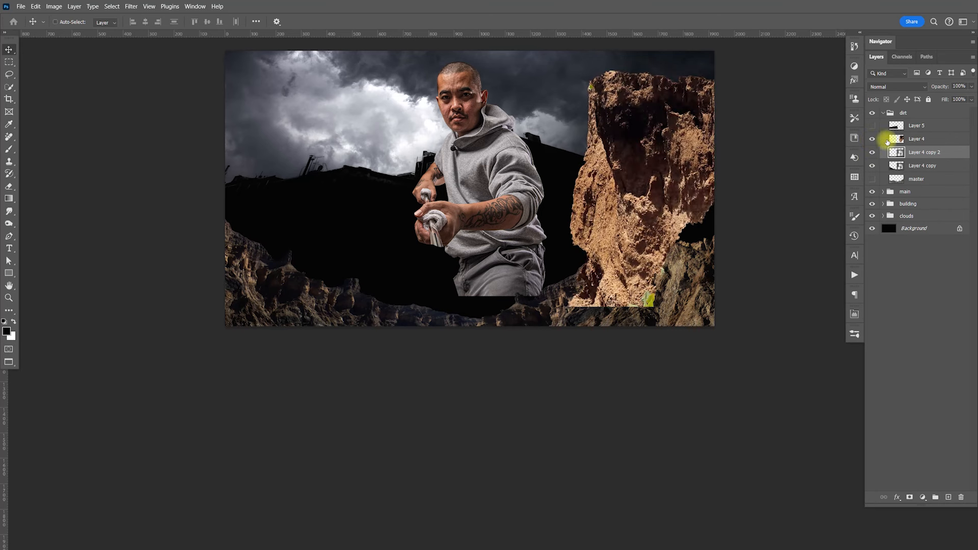
click(887, 141)
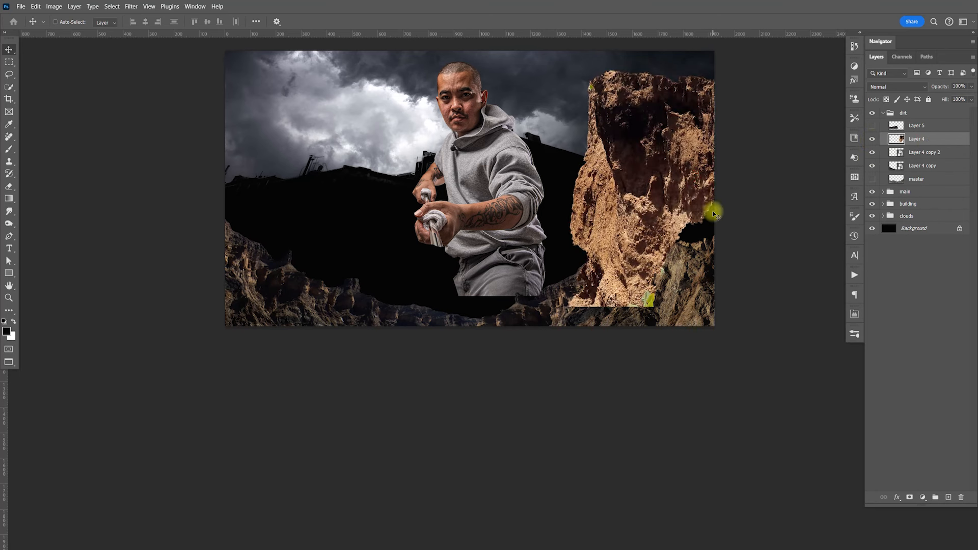
drag(670, 208, 654, 310)
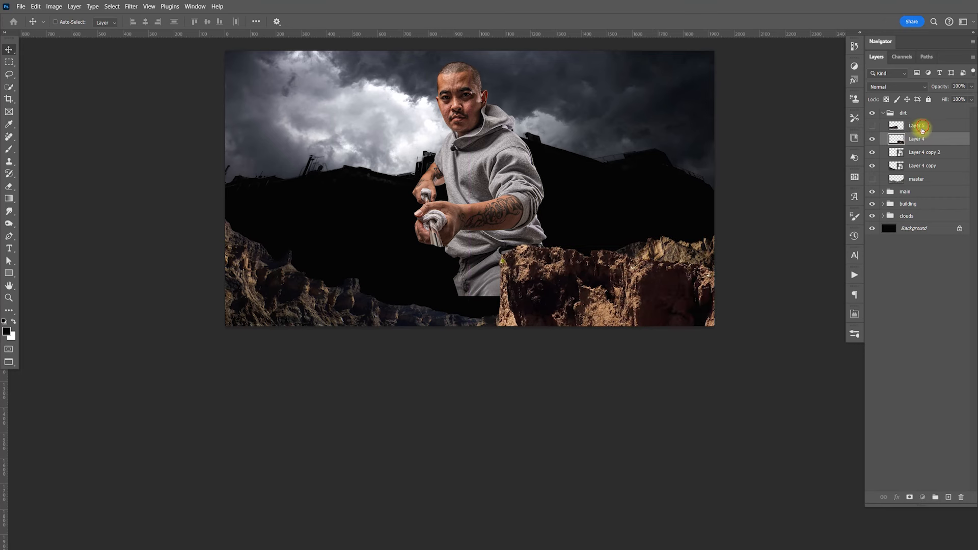
drag(919, 135, 926, 169)
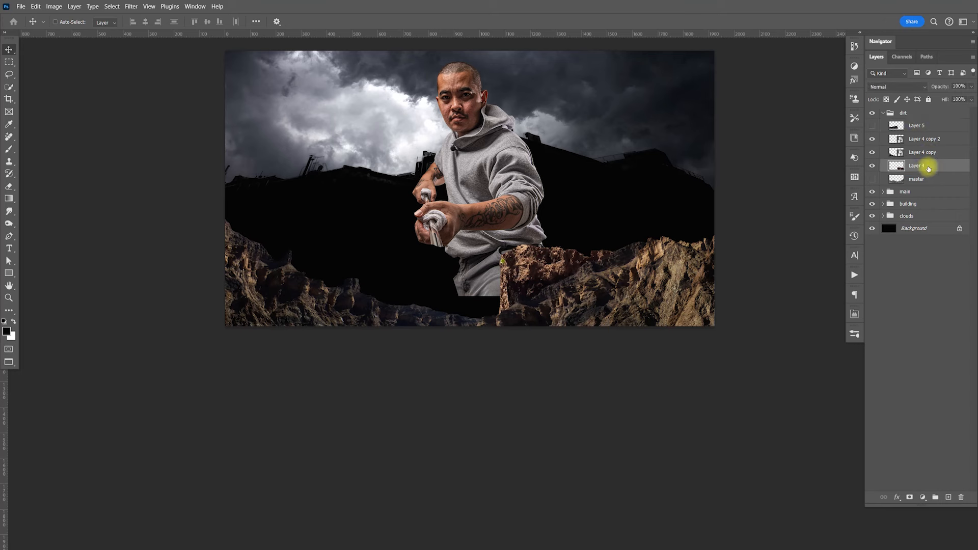
drag(921, 127, 922, 169)
click(873, 166)
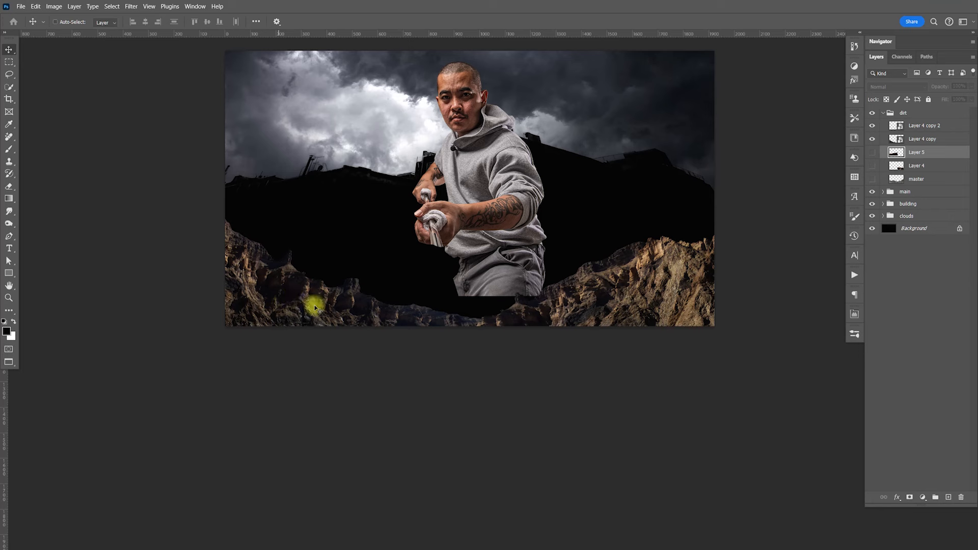
- Try tilting the Layer 4 rock so it slopes upward behind the right mountains
click(912, 140)
click(905, 127)
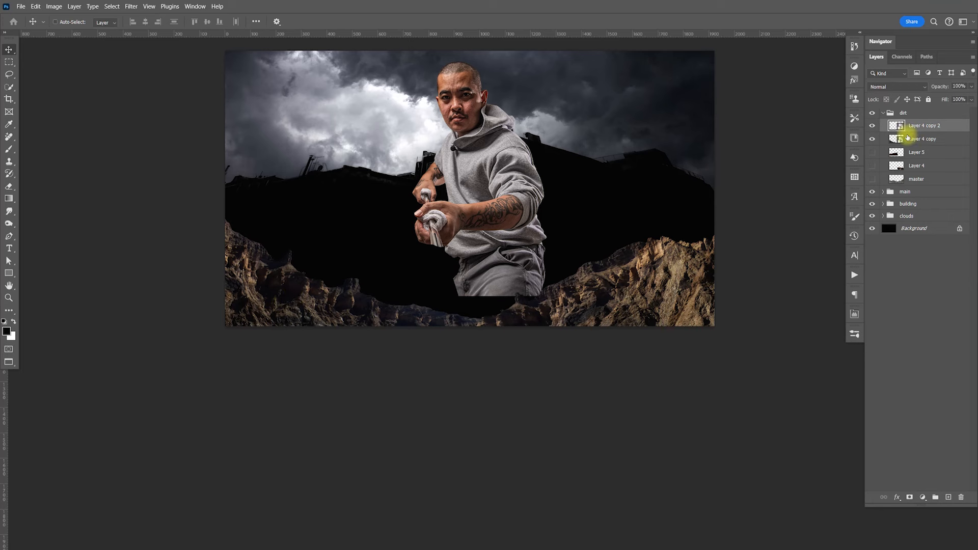
click(874, 165)
click(911, 165)
key(ctrl+t)
mouse_move(713, 206)
mouse_down()
mouse_move(689, 199)
mouse_move(702, 272)
mouse_move(742, 207)
mouse_move(729, 156)
mouse_move(705, 212)
mouse_up()
key(Return)
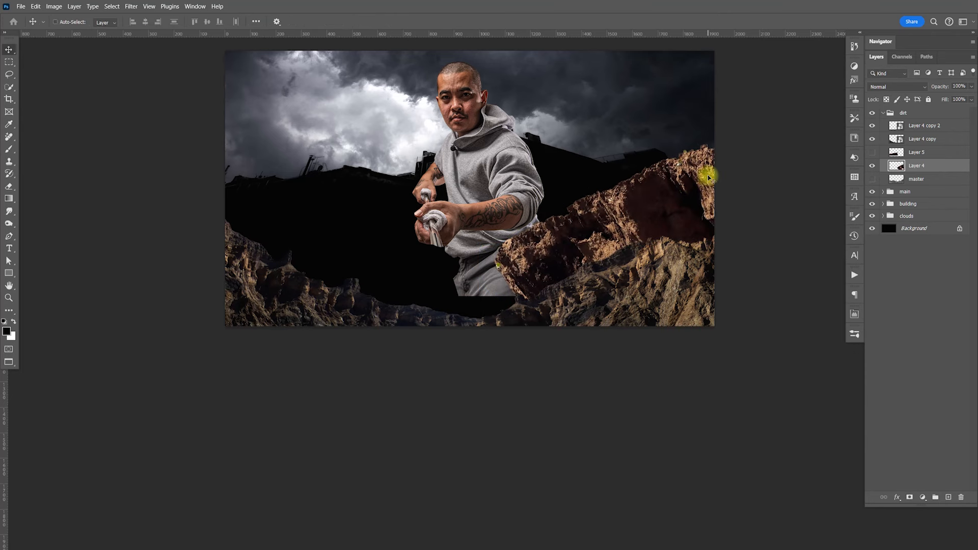
- Try Layer 5 in place of the Layer 4 rock, then delete both layers from the dirt group
click(874, 166)
click(872, 152)
click(912, 152)
drag(499, 232, 566, 228)
ctrl+click(915, 165)
key(Delete)
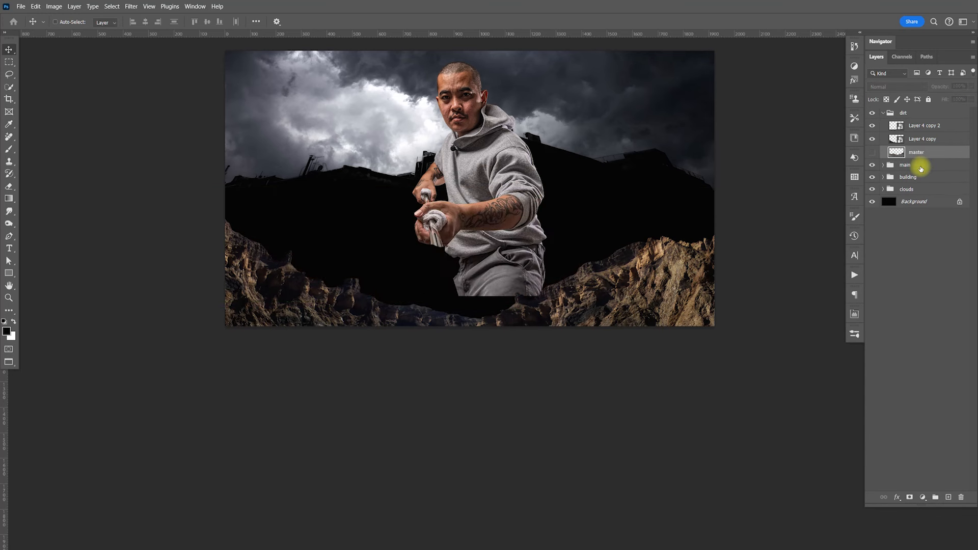
- Duplicate Layer 4 copy, transform the duplicate, and reposition it beneath the original mountains
click(896, 139)
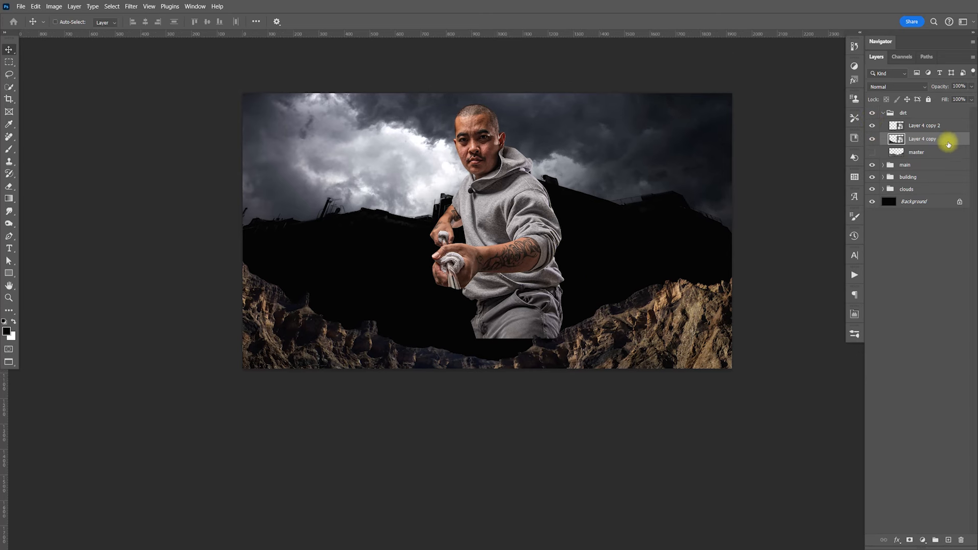
key(ctrl+j)
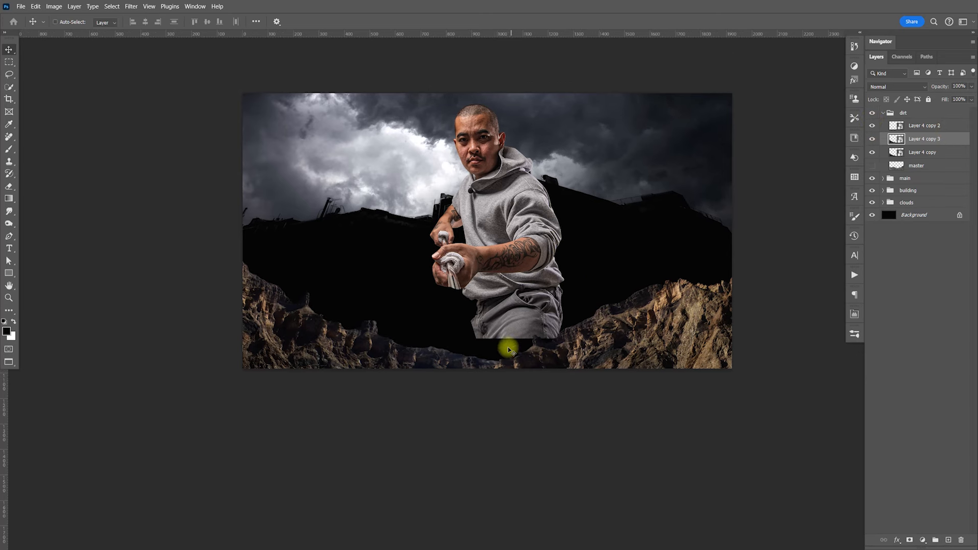
key(ctrl+t)
drag(632, 212, 606, 222)
key(Return)
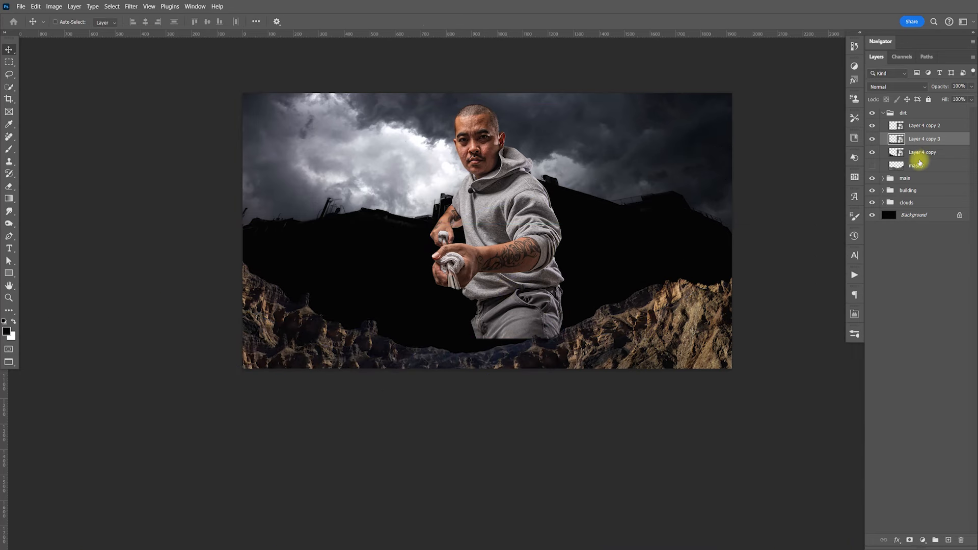
drag(925, 143, 923, 156)
drag(546, 356, 646, 366)
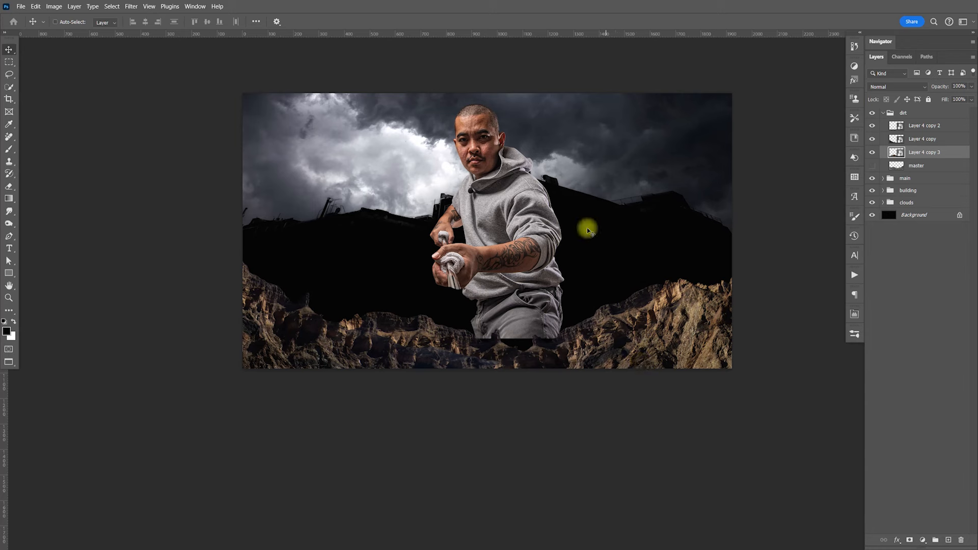
- Rotate the Layer 4 copy 3 mountains and reposition them to fill the low gap beneath the man
key(ctrl+t)
drag(458, 262, 424, 288)
key(Return)
drag(443, 235, 555, 356)
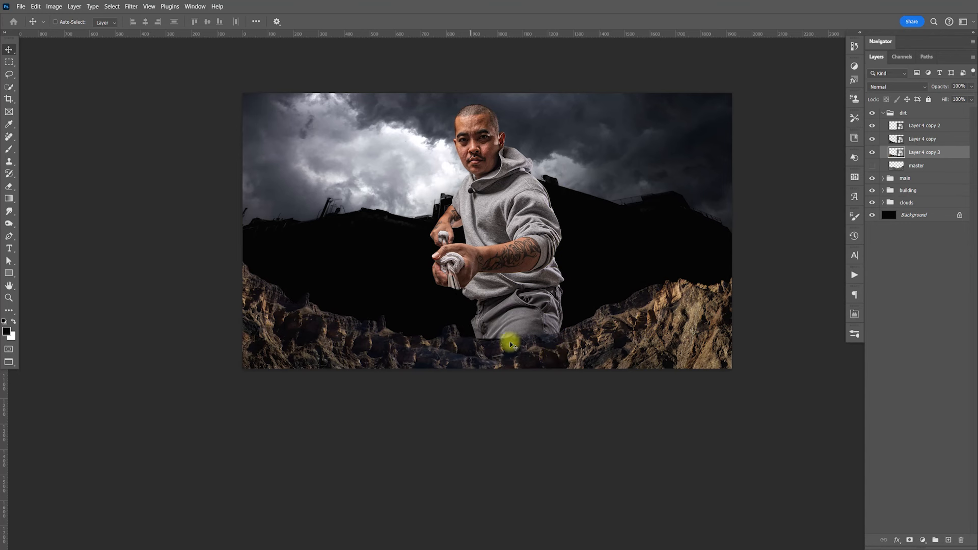
key(Up)
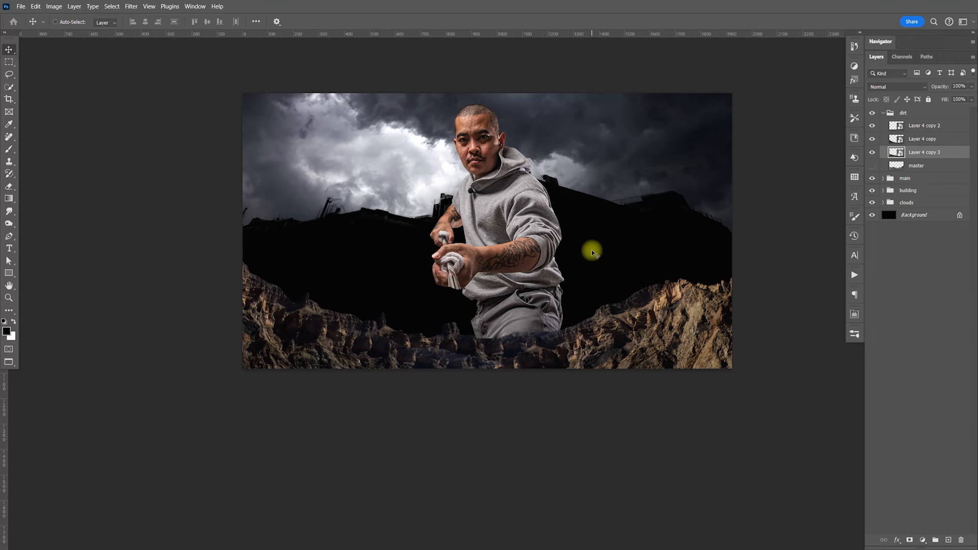
key(Down)
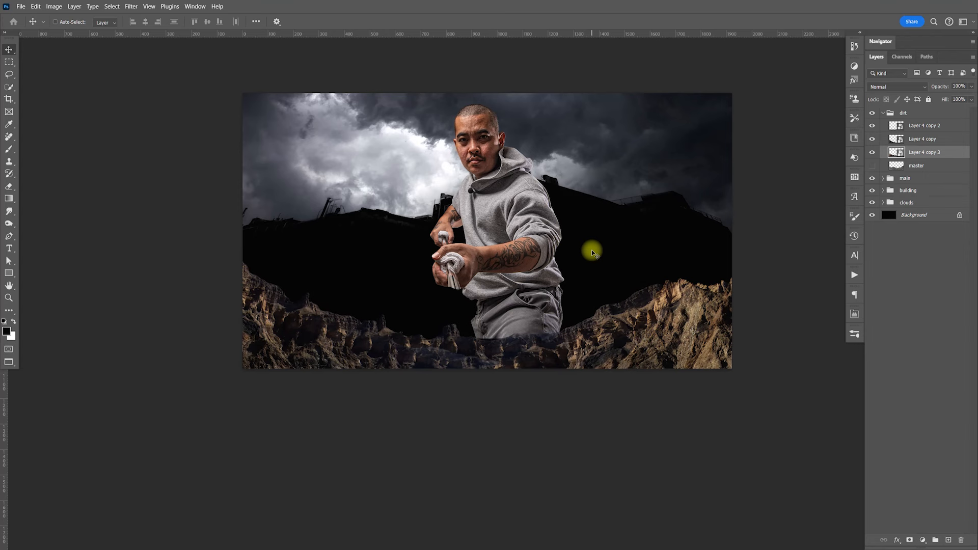
mouse_move(509, 343)
mouse_down()
mouse_move(481, 351)
mouse_move(508, 345)
mouse_move(395, 317)
mouse_move(533, 343)
mouse_move(527, 360)
mouse_move(609, 338)
mouse_move(524, 338)
mouse_move(563, 355)
mouse_move(563, 371)
mouse_move(516, 365)
mouse_move(507, 345)
mouse_move(511, 351)
mouse_up()
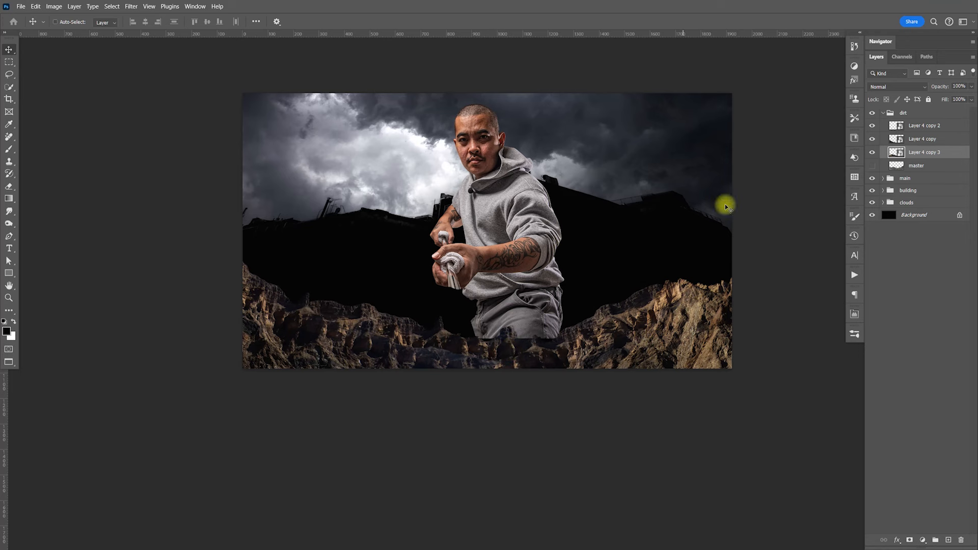
- Hide Layer 4 copy 3 and warp the Layer 4 copy mountains so their low middle section rises over the bottom of the man's trousers
click(872, 151)
click(899, 145)
key(ctrl+t)
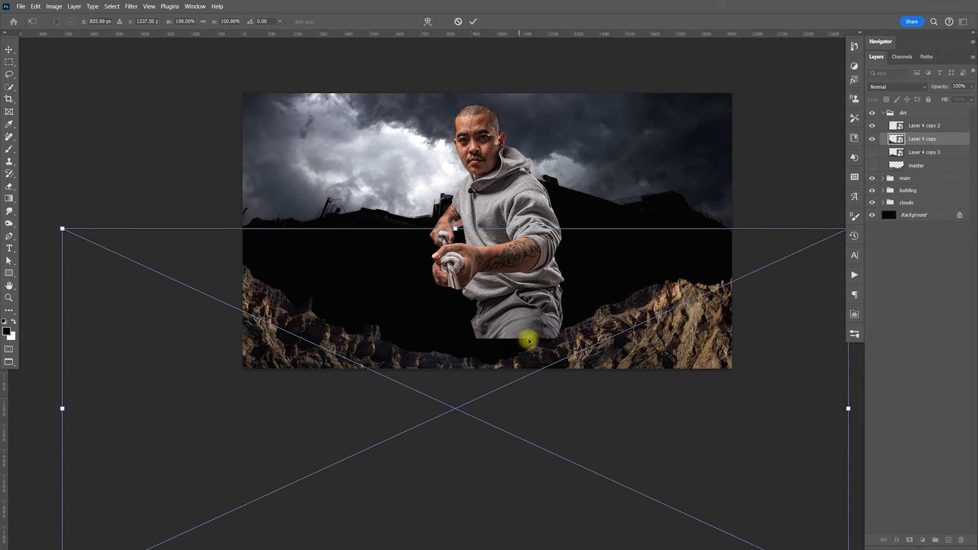
drag(545, 353, 542, 348)
right_click(494, 344)
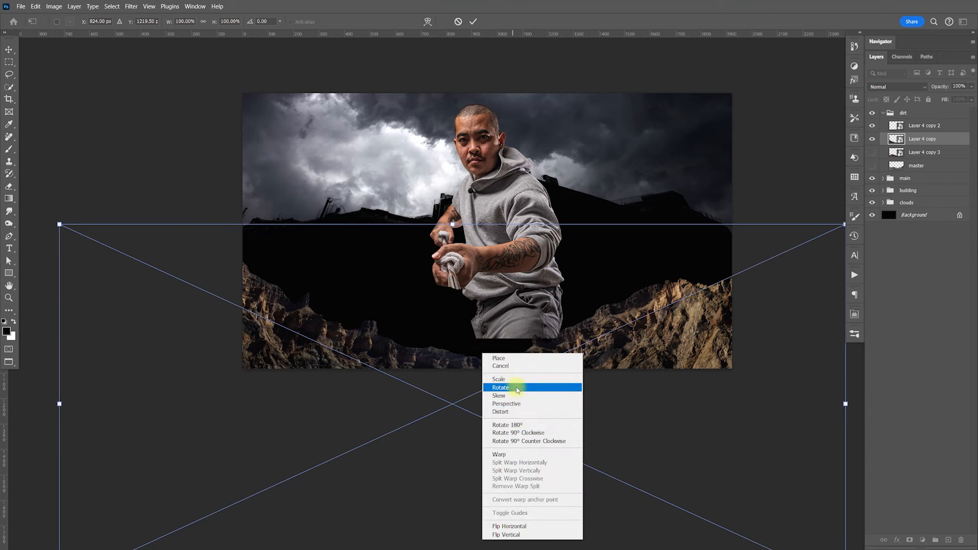
click(520, 451)
drag(543, 365, 598, 340)
key(Return)
drag(659, 330, 670, 342)
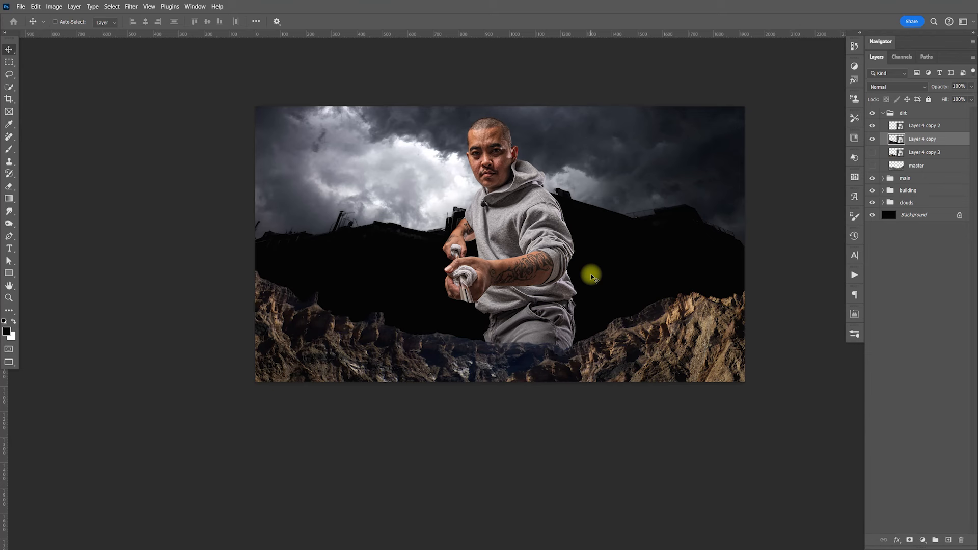
- Fine-tune the vertical positions of the Layer 4 copy 2 and Layer 4 copy mountains
click(920, 127)
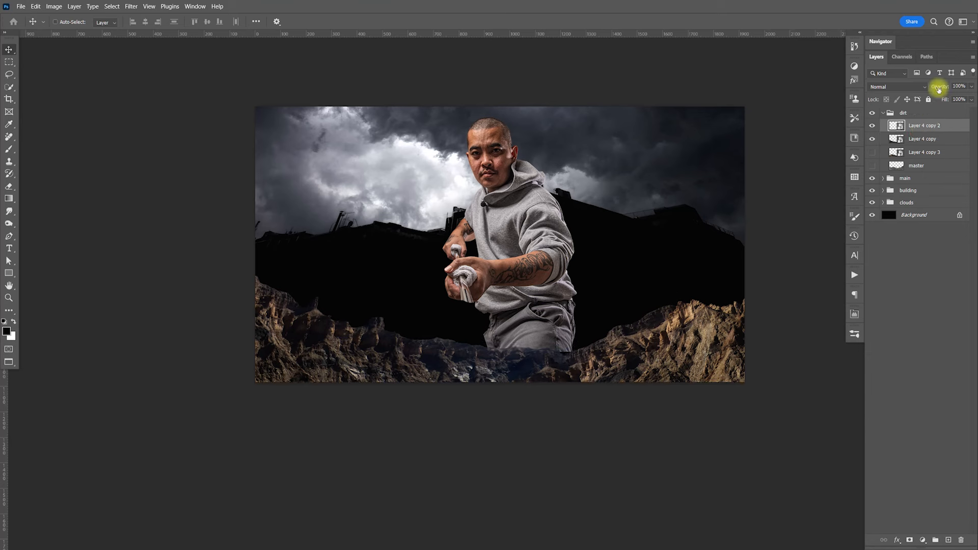
click(916, 139)
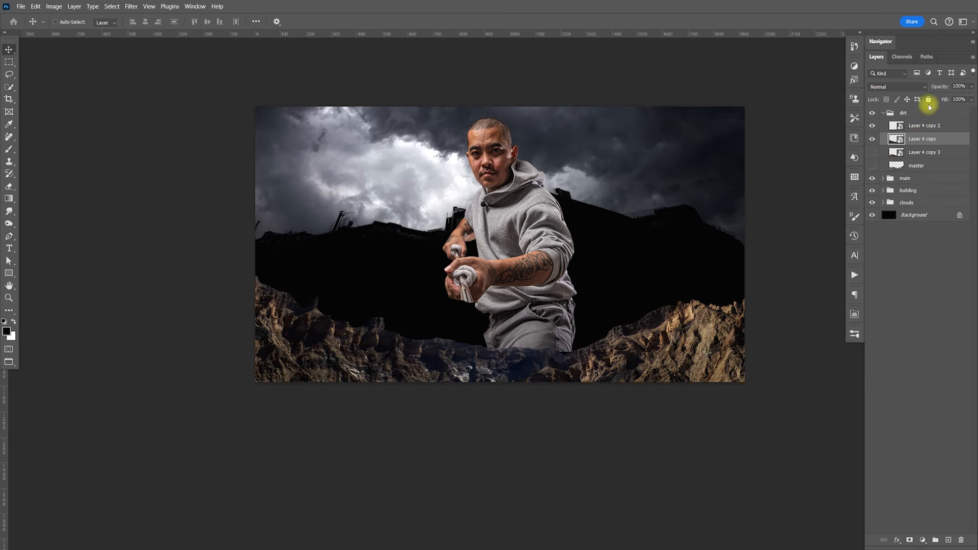
click(914, 126)
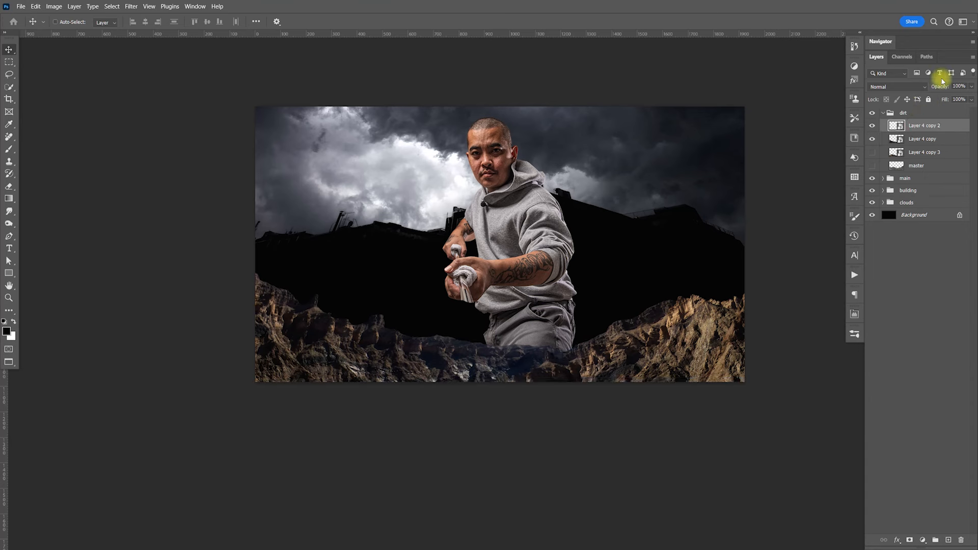
- Temporarily switch off the Levels adjustment in the building group to preview the buildings behind the dirt
click(884, 192)
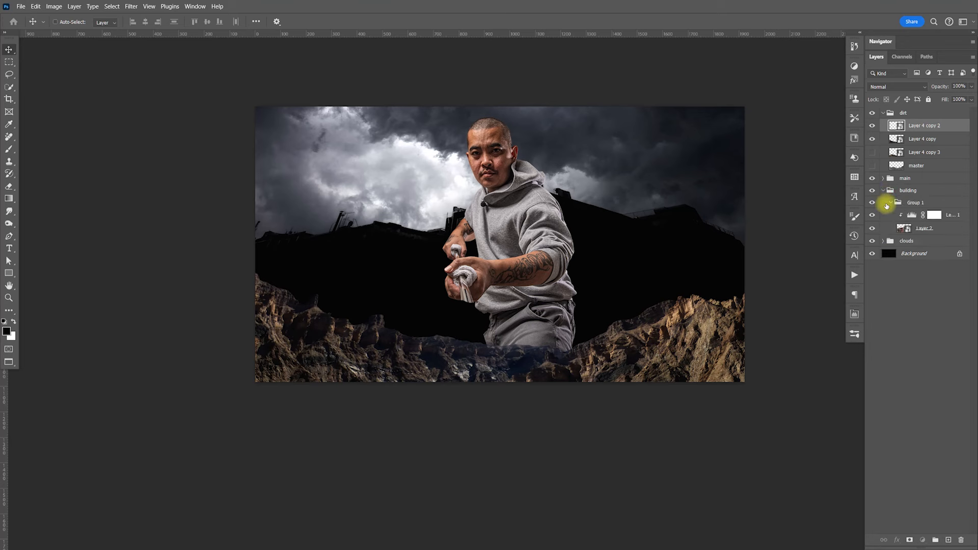
click(884, 193)
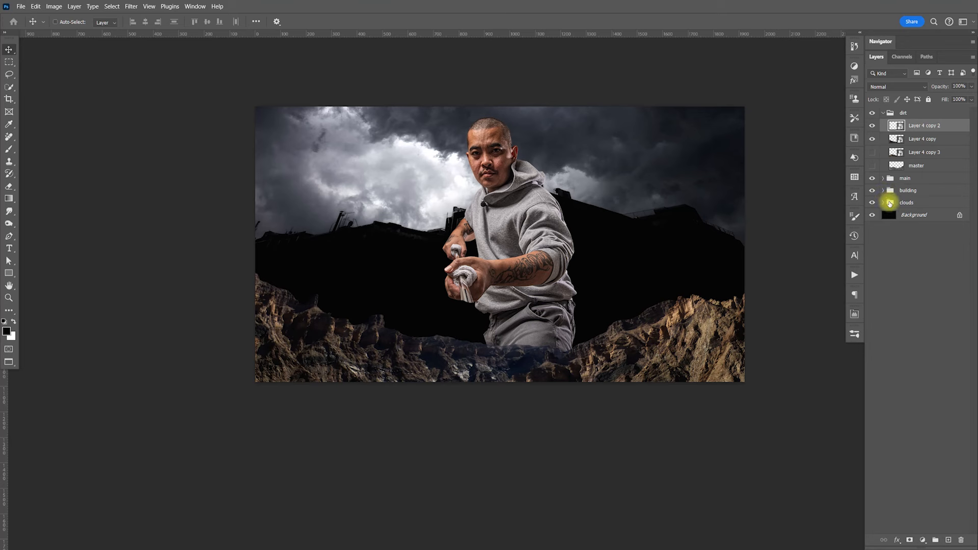
click(884, 191)
click(872, 217)
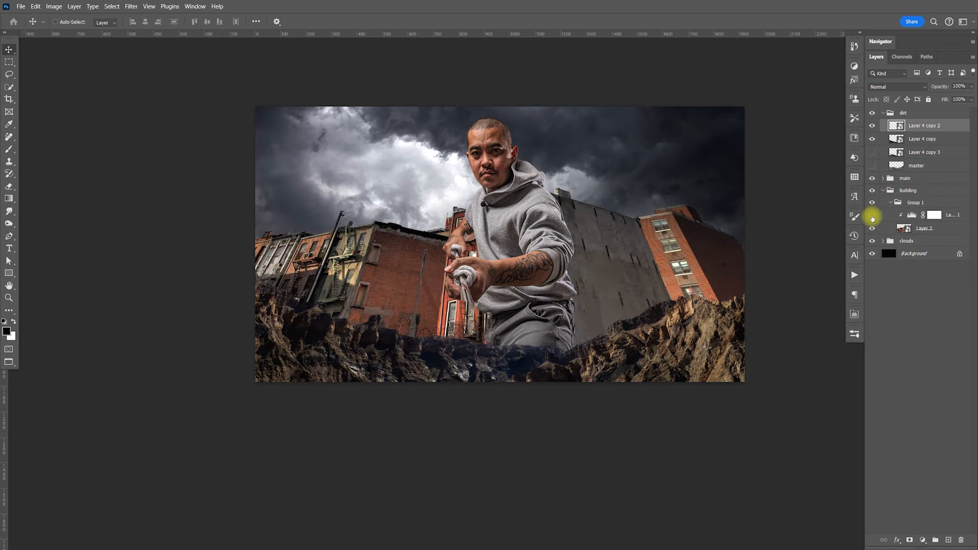
click(872, 217)
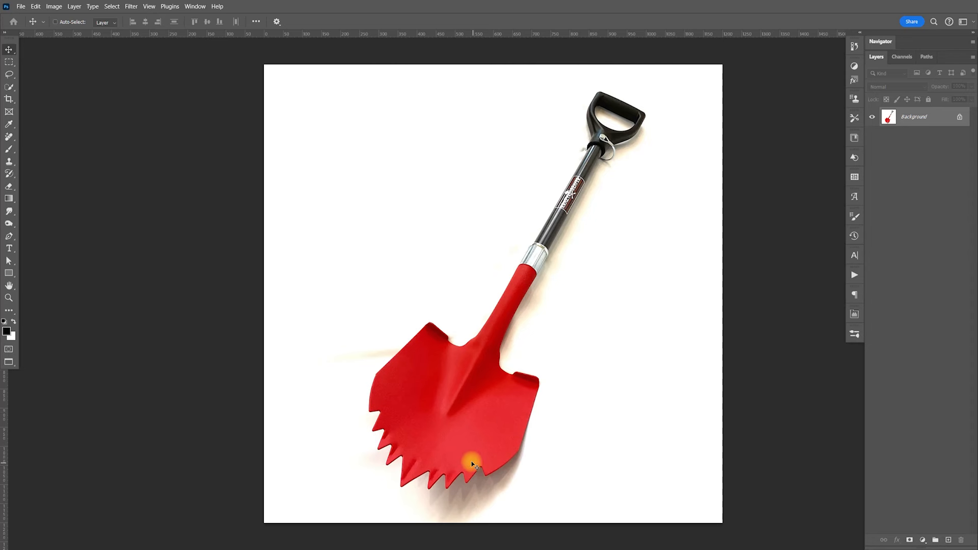
- Start a Pen path at the blade's neck and trace the left edge of the socket, metal collar and shaft up to the handle
key(z)
drag(486, 332, 550, 344)
key(p)
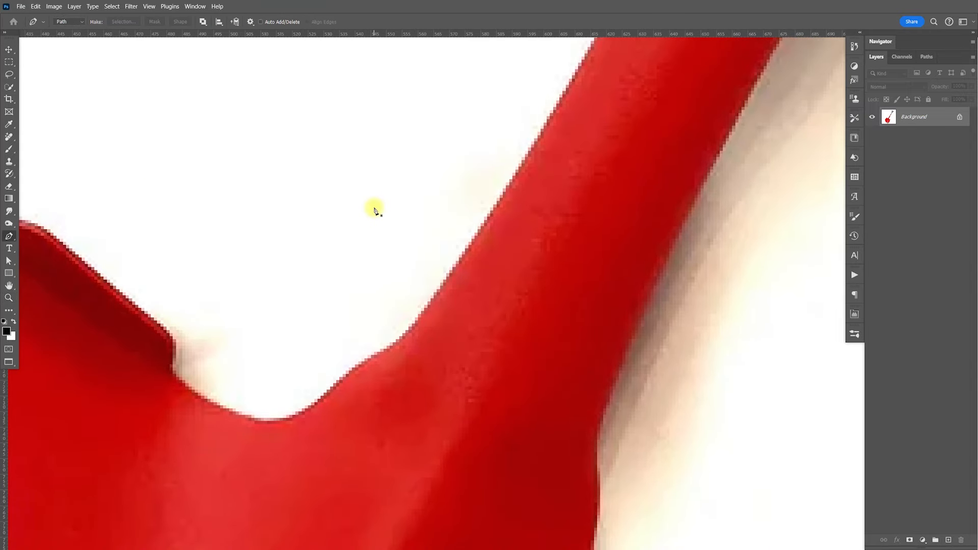
click(395, 344)
click(408, 331)
drag(620, 106, 559, 262)
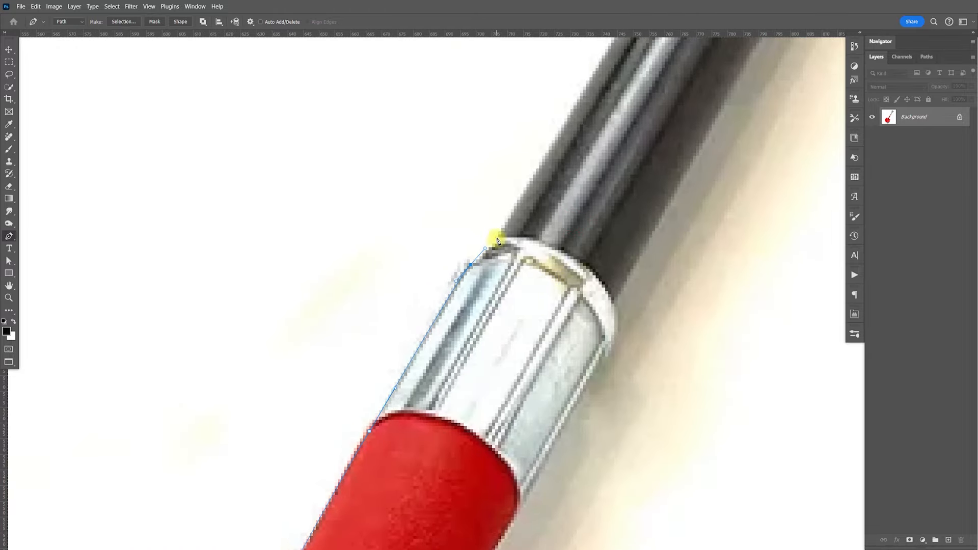
mouse_move(535, 211)
mouse_down()
mouse_move(524, 255)
mouse_move(485, 302)
mouse_move(497, 258)
mouse_move(531, 212)
mouse_up()
click(495, 312)
drag(519, 77, 509, 214)
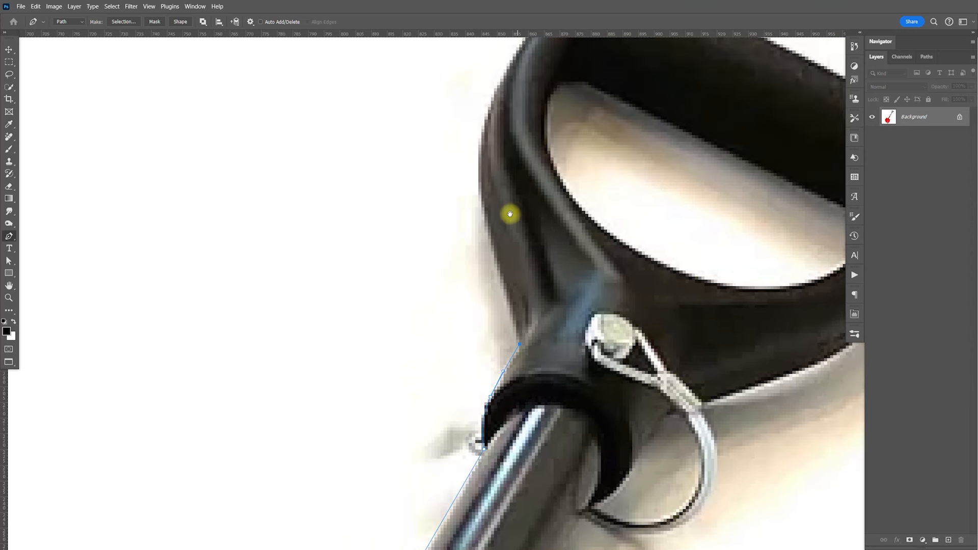
- Continue the path around the outer contour of the D-shaped grip, from its left side over the top and down the right side
scroll(484, 207, up, 5)
drag(489, 223, 512, 176)
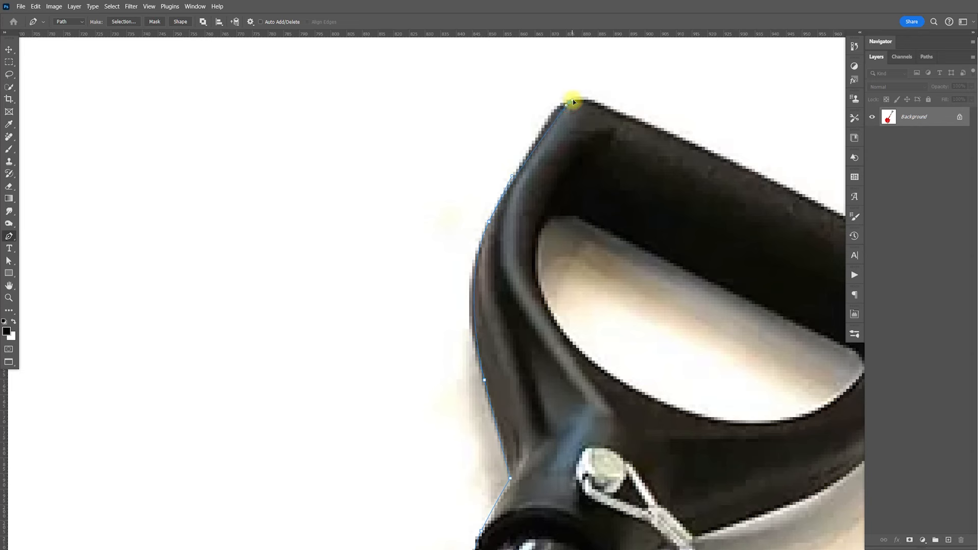
key(ctrl+z)
drag(766, 246, 548, 233)
drag(536, 175, 552, 192)
drag(545, 227, 469, 262)
scroll(559, 221, down, 3)
drag(382, 283, 519, 249)
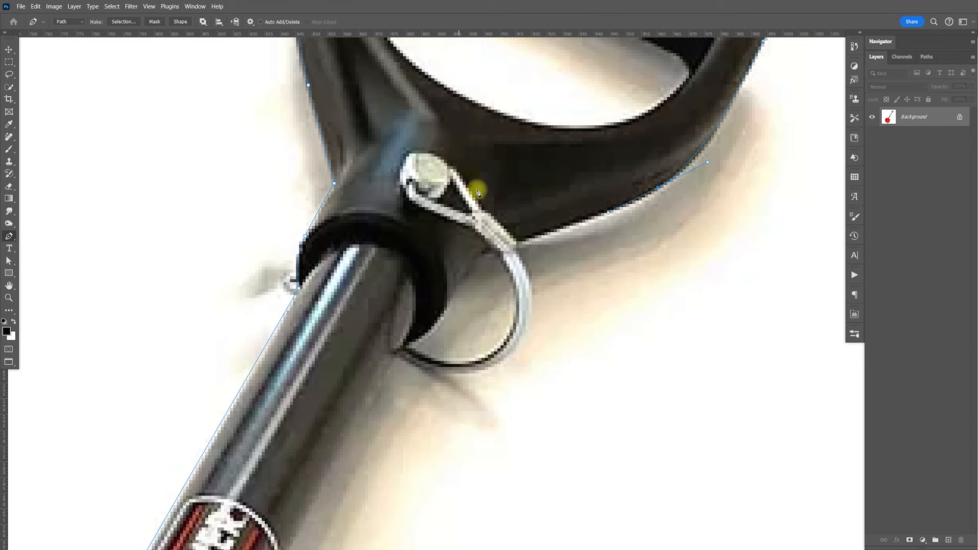
- Trace the underside of the grip down to the shaft, cutting past the wire loop so it stays outside the path
click(520, 240)
drag(477, 256, 468, 268)
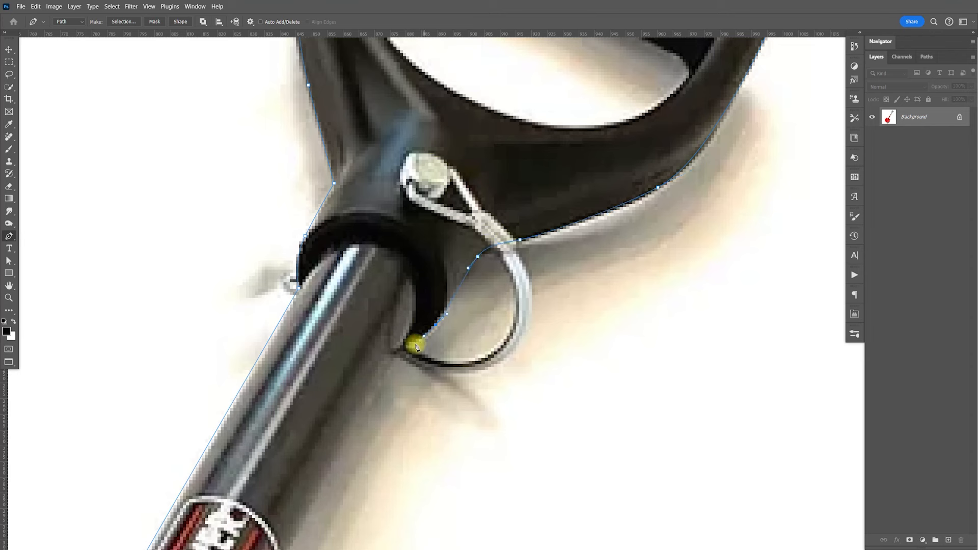
scroll(403, 395, down, 10)
scroll(403, 394, down, 5)
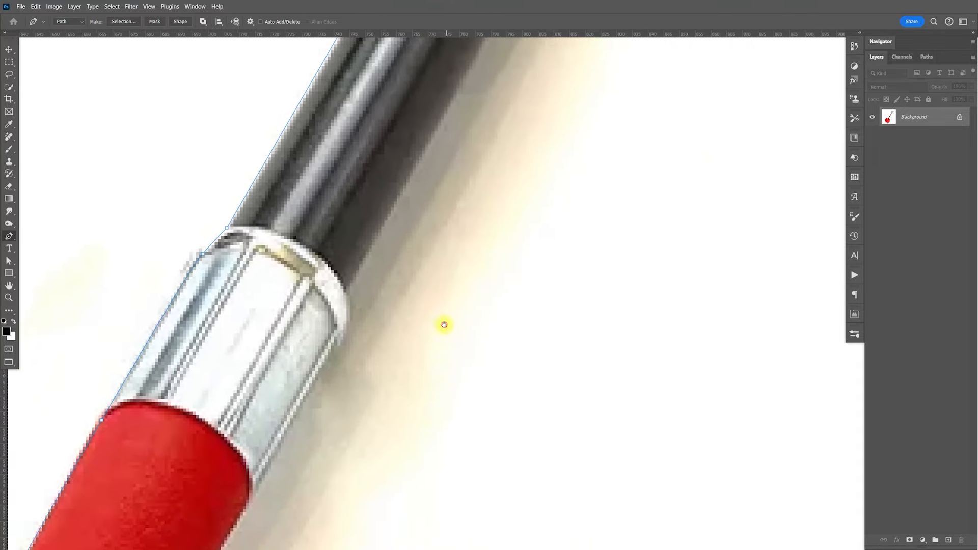
- Continue the path down the right edge of the shaft, metal collar and red socket
click(376, 228)
drag(367, 275, 361, 290)
scroll(386, 256, down, 5)
scroll(465, 247, down, 8)
scroll(465, 246, left, 6)
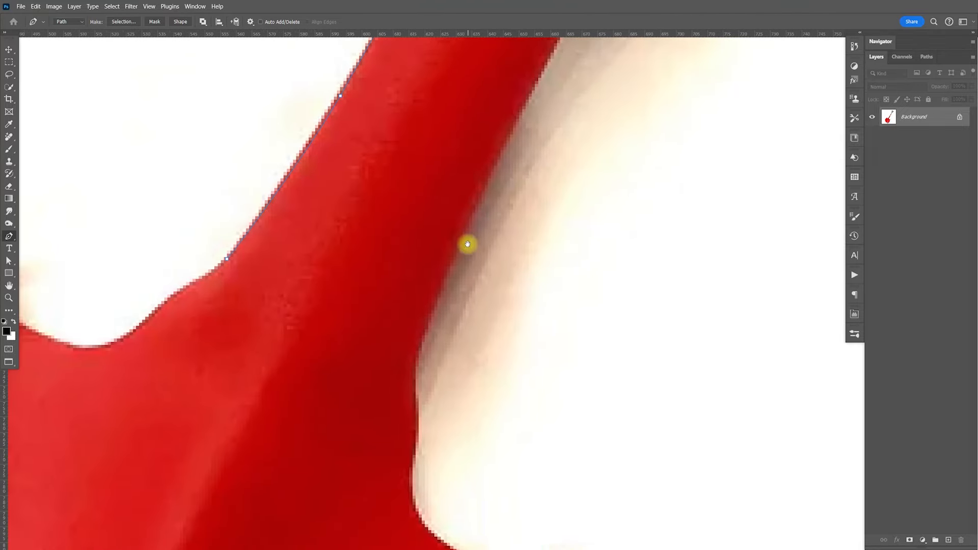
- Curve the path along the right side of the blade's neck into the hollow beside the right footrest
click(419, 338)
drag(414, 398, 415, 417)
drag(412, 457, 408, 465)
scroll(408, 407, down, 4)
scroll(408, 408, right, 1)
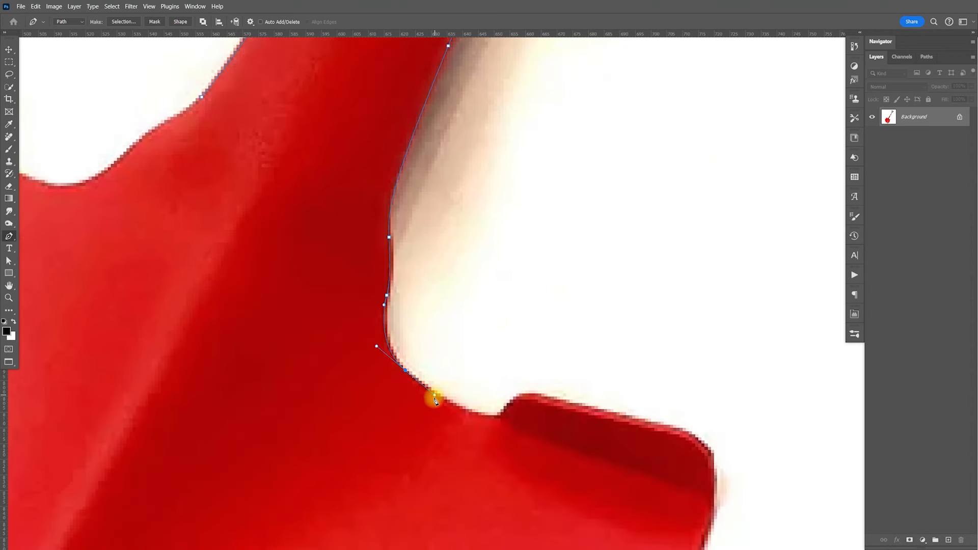
- Trace the raised right footrest and its rounded outer corner down to the blade's side edge
click(488, 418)
click(500, 417)
click(505, 411)
click(514, 403)
click(522, 397)
drag(575, 404, 605, 410)
scroll(604, 387, down, 4)
scroll(604, 387, right, 2)
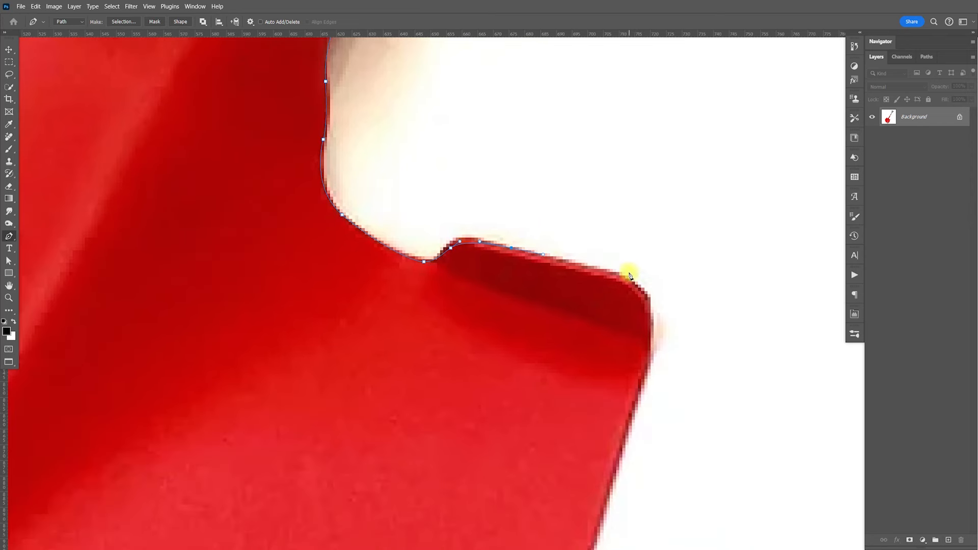
click(640, 387)
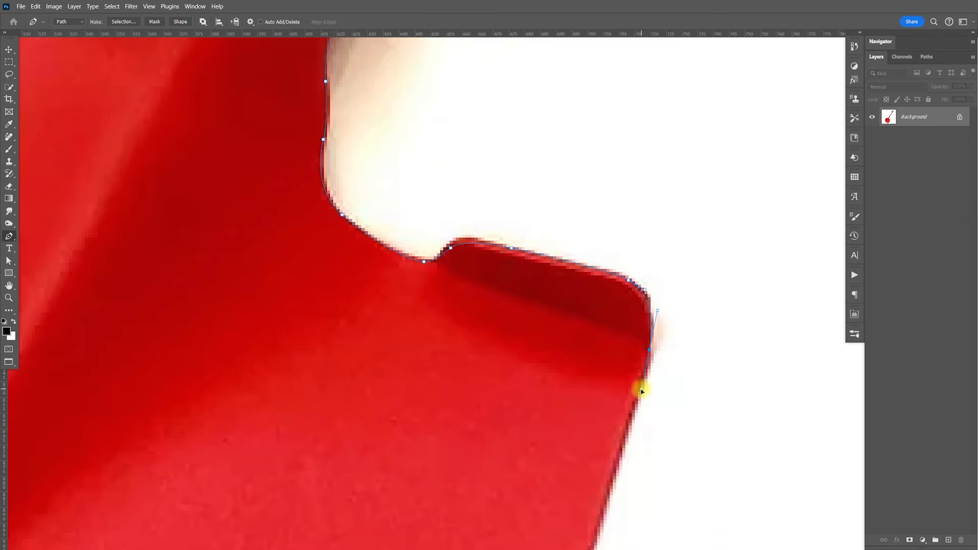
- Trace the blade's right side and lower curve to the tip of the rightmost tooth
scroll(640, 387, down, 5)
scroll(640, 387, left, 1)
scroll(640, 381, down, 3)
scroll(641, 381, left, 1)
drag(607, 428, 592, 440)
scroll(661, 345, down, 5)
scroll(661, 345, left, 3)
drag(645, 281, 544, 319)
scroll(544, 308, down, 5)
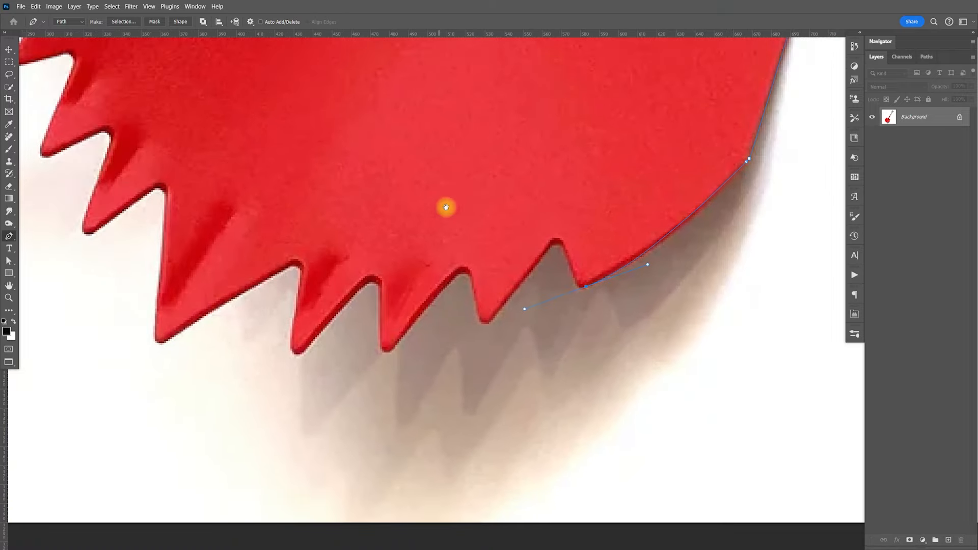
- Run one smooth curve beneath the bottom teeth to the tip of the longest tooth instead of tracing each notch
drag(447, 207, 662, 277)
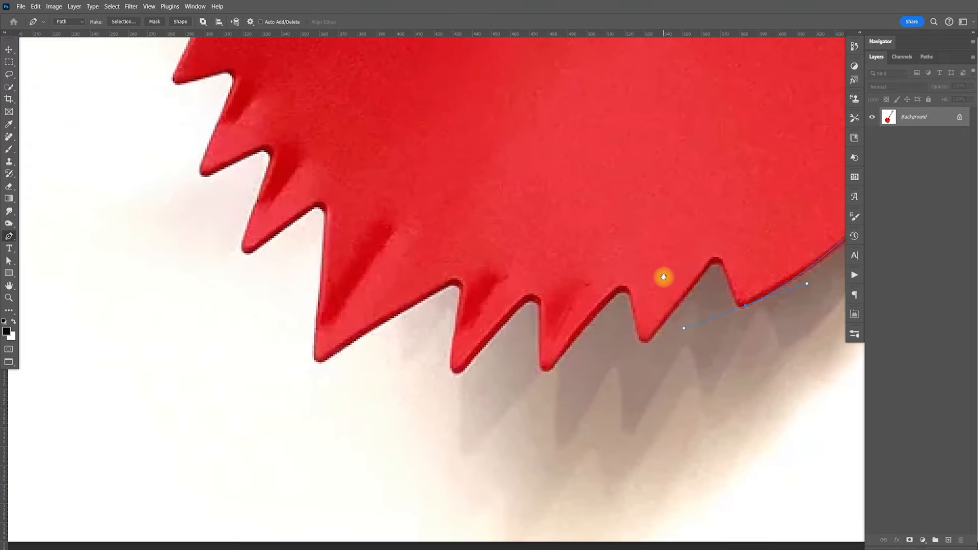
drag(317, 359, 140, 301)
click(309, 354)
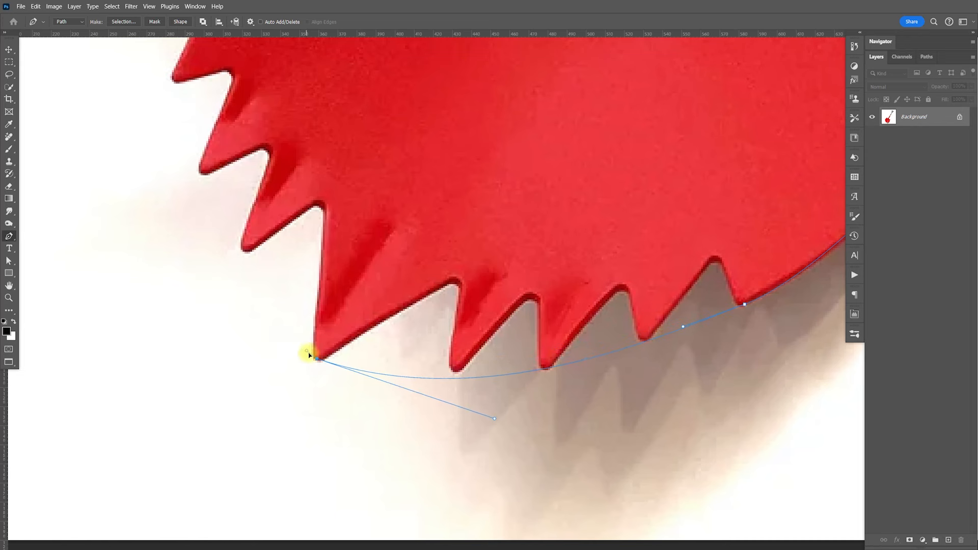
drag(309, 253, 356, 339)
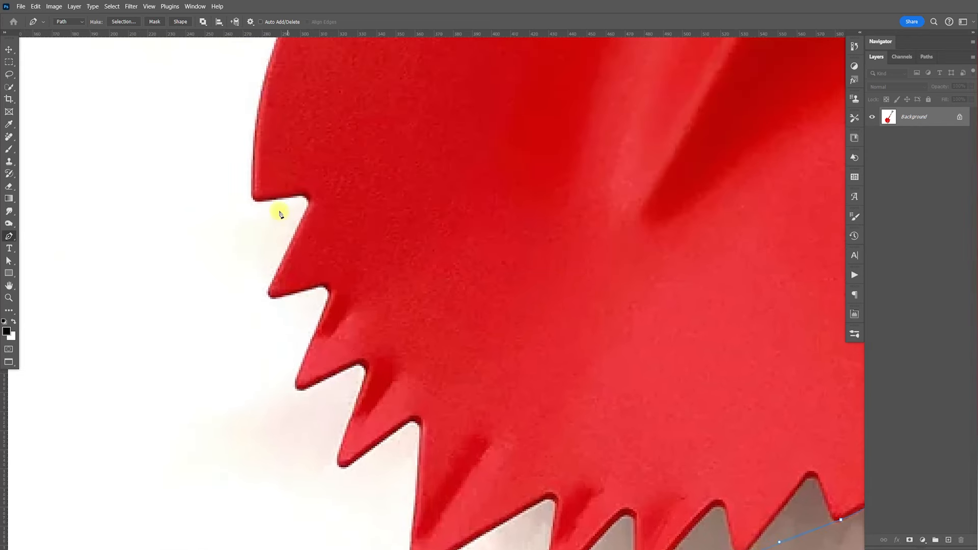
key(ctrl+minus)
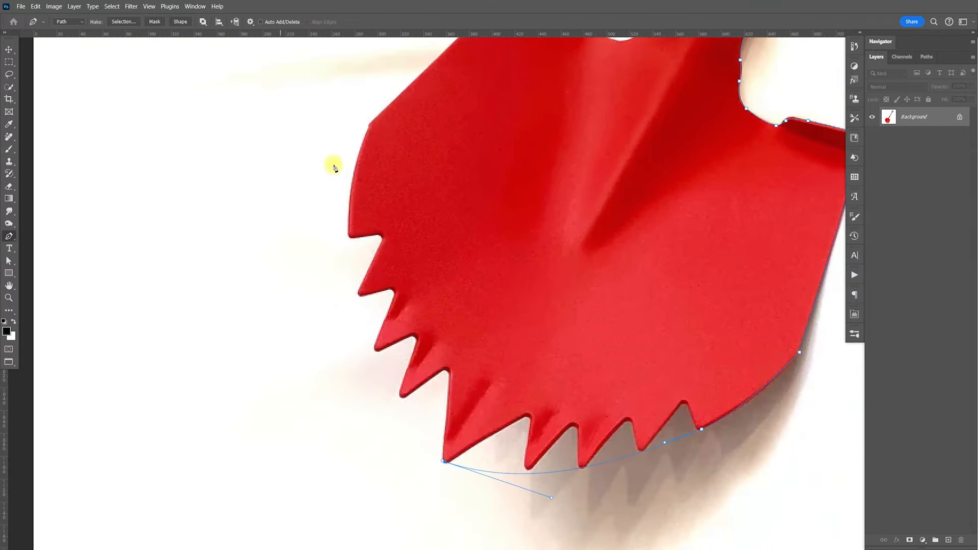
- Curve the path outside the left teeth and follow the blade's left edge up to its corner
drag(349, 230, 354, 151)
click(370, 124)
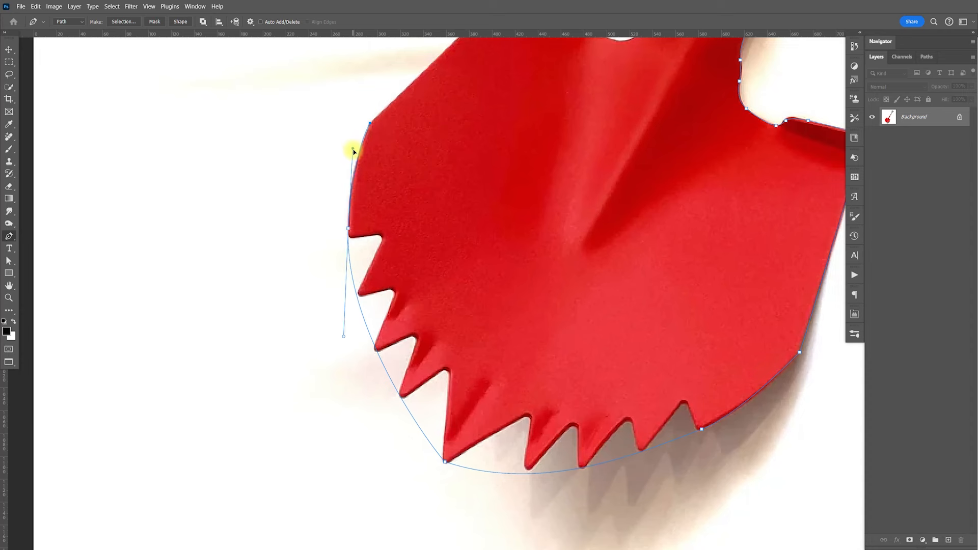
scroll(441, 214, up, 10)
scroll(441, 214, right, 7)
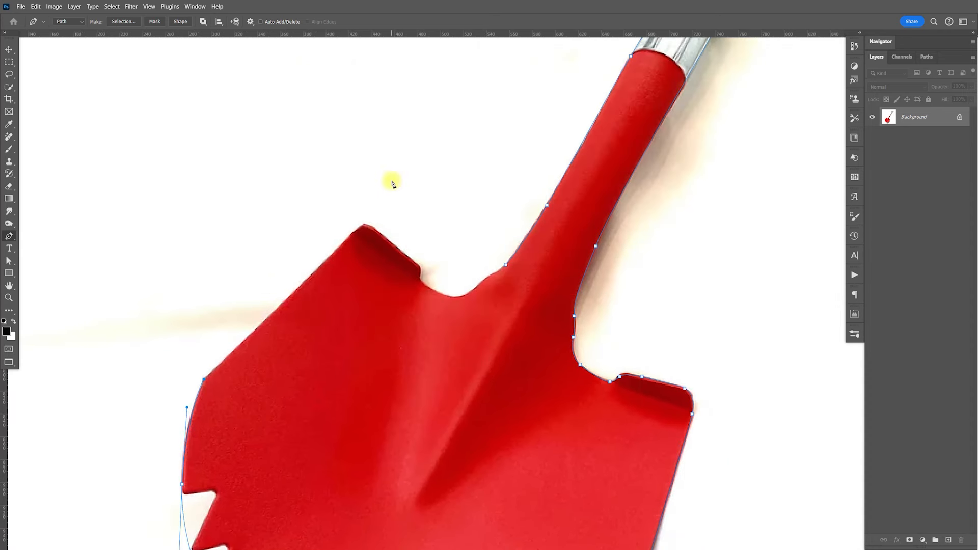
scroll(390, 181, up, 3)
- Trace the upper left blade edge, left footrest and the hollow beside the neck, and close the outline at its starting point
click(257, 191)
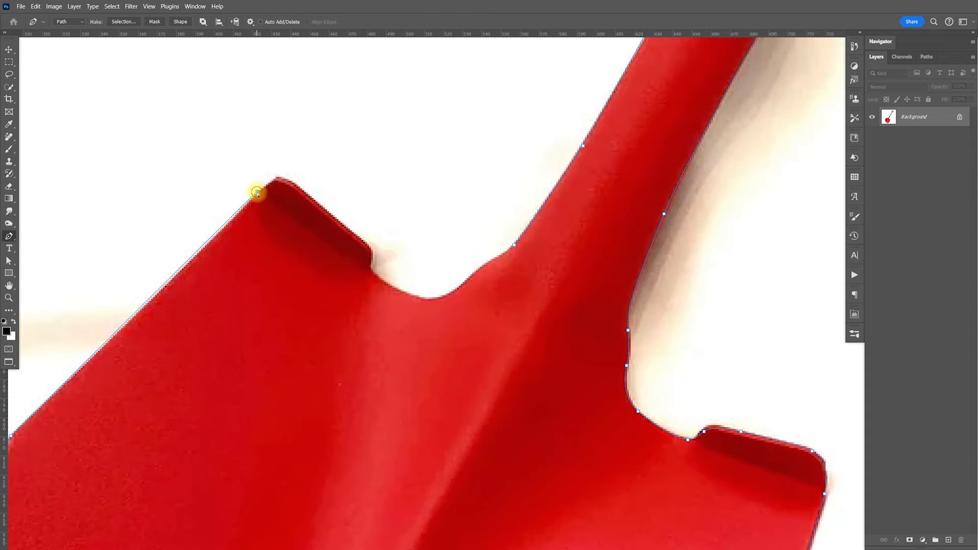
click(284, 189)
click(290, 183)
click(370, 253)
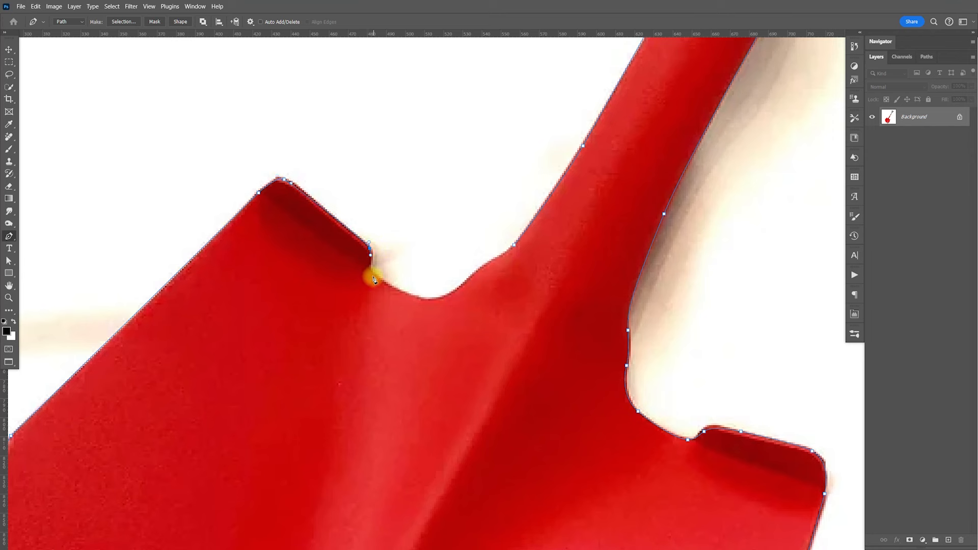
click(370, 269)
drag(424, 301, 446, 296)
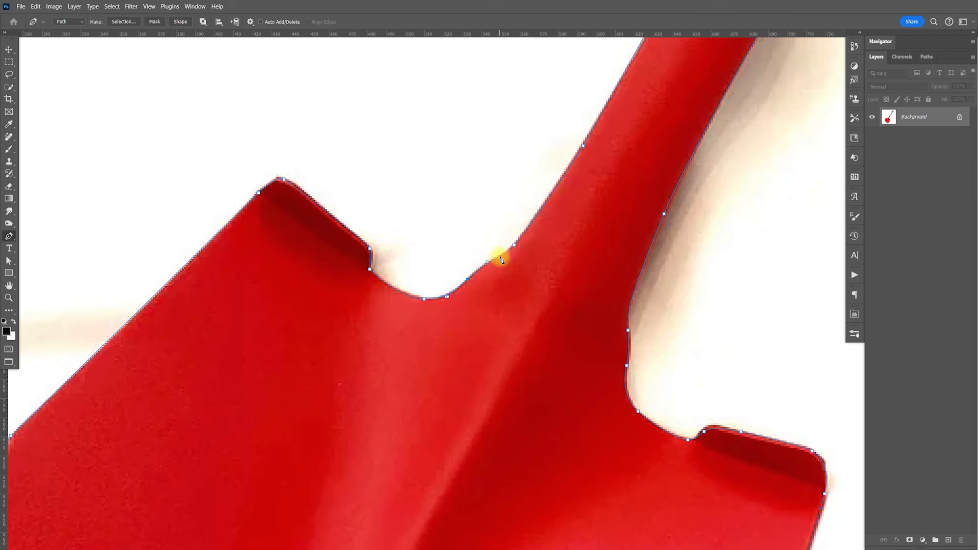
scroll(508, 250, right, 10)
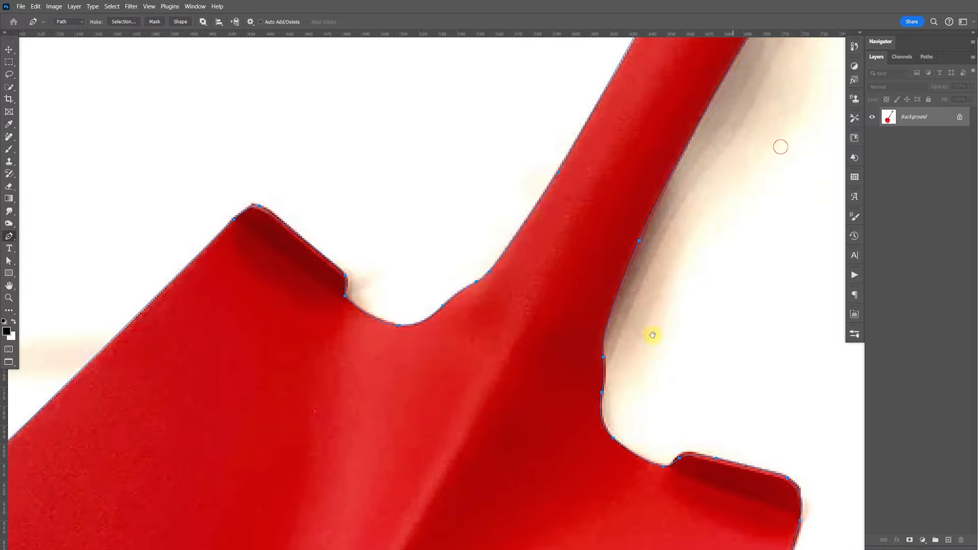
- Draw a closed path around the opening inside the grip and adjust its lower anchor and curve to fit the inner edge
scroll(650, 334, up, 5)
drag(515, 244, 588, 264)
drag(698, 315, 708, 322)
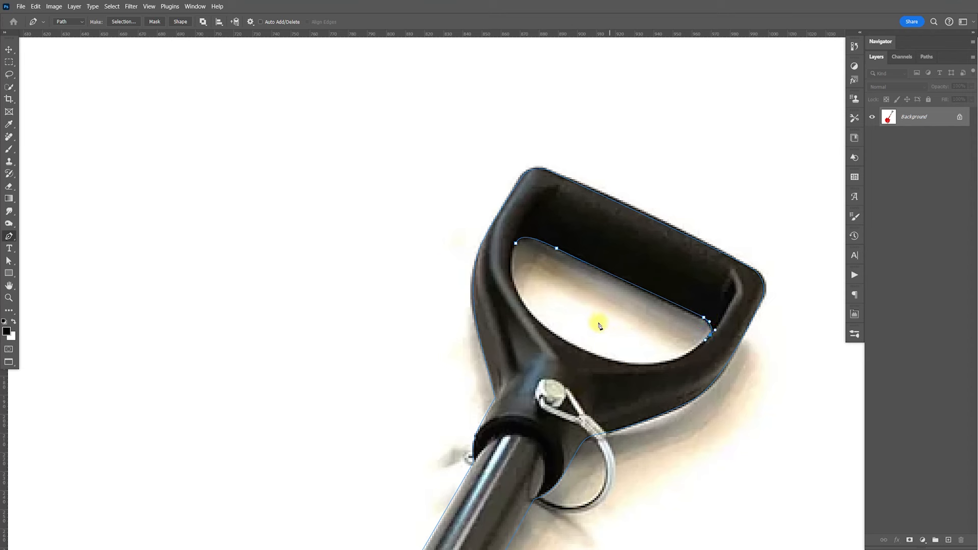
drag(597, 355, 521, 313)
drag(515, 243, 528, 197)
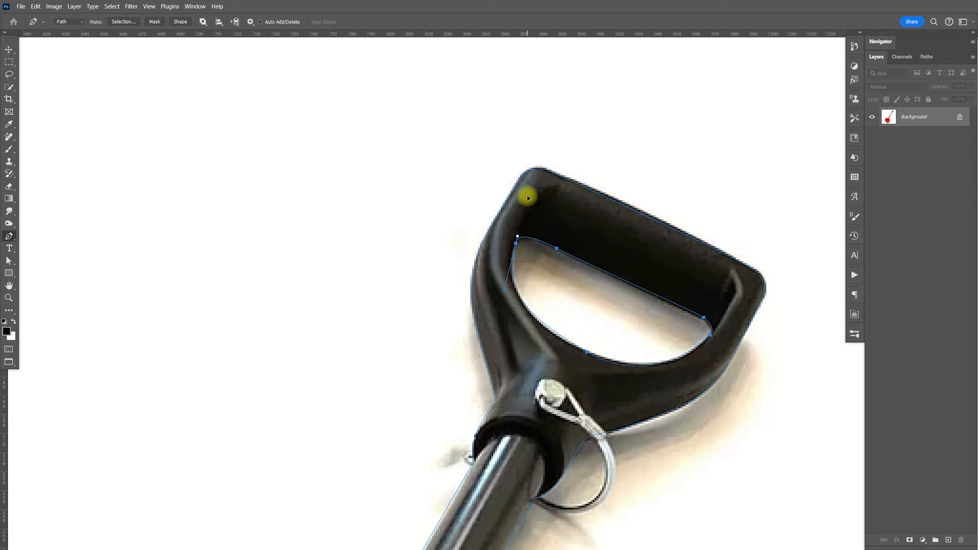
ctrl+click(587, 352)
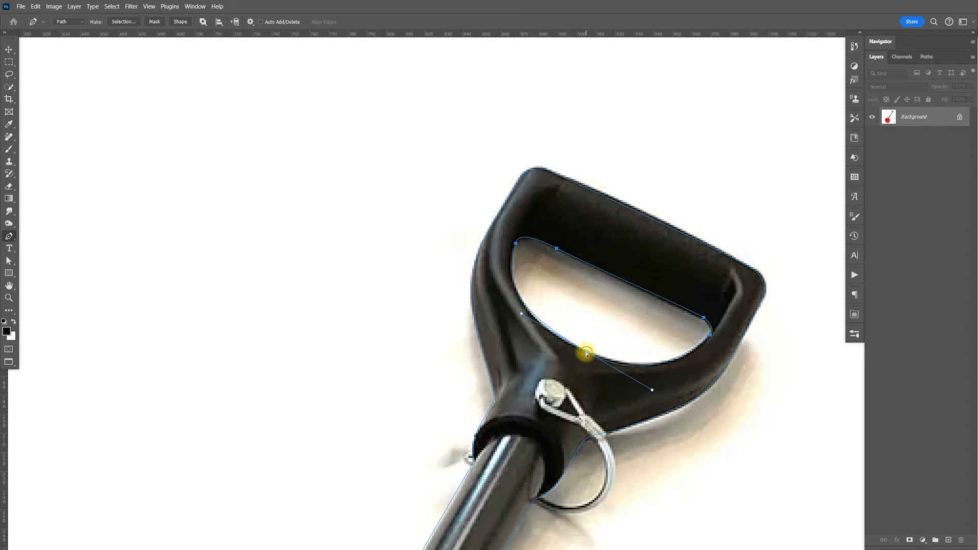
drag(587, 354, 585, 356)
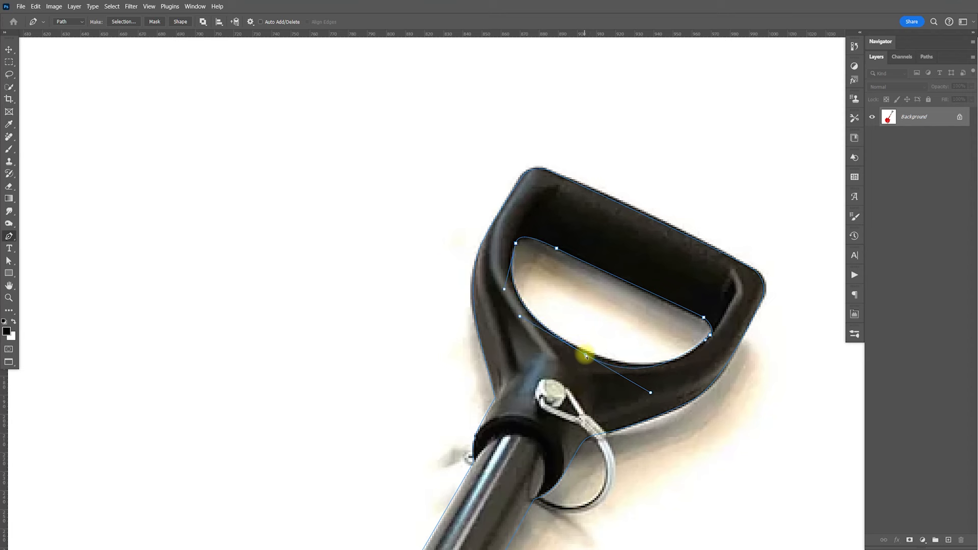
- Load the Work Path as a selection, copy the shovel to its own layer and hide the Background
click(927, 57)
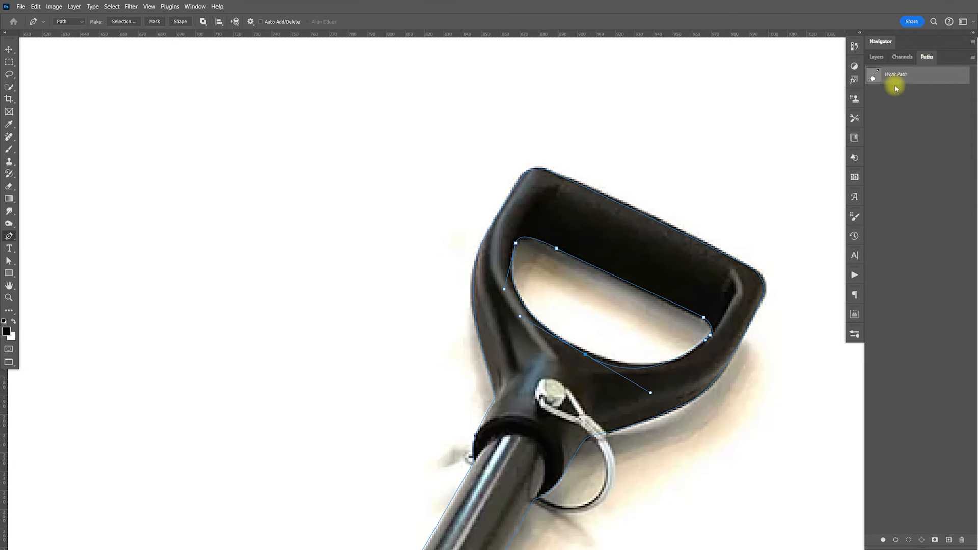
ctrl+click(876, 78)
click(875, 57)
key(ctrl+j)
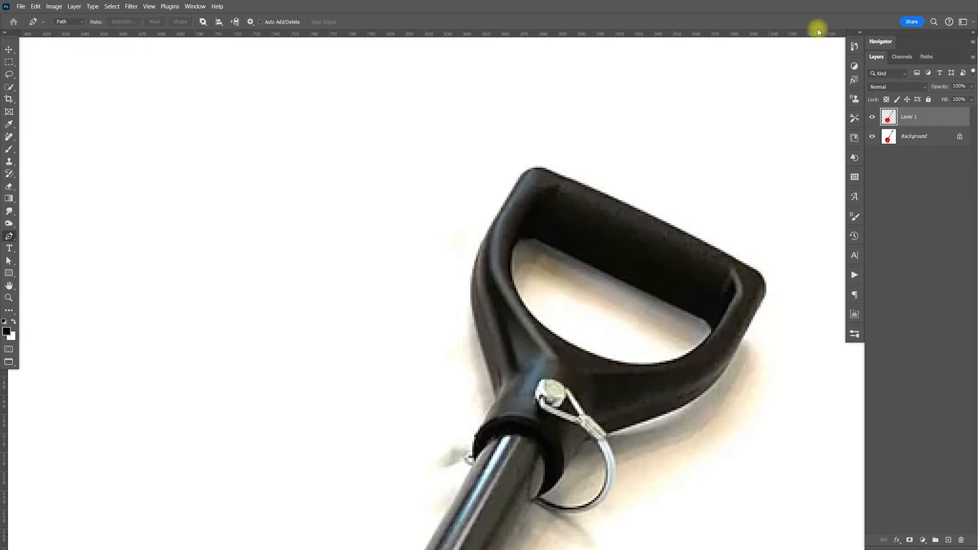
click(874, 138)
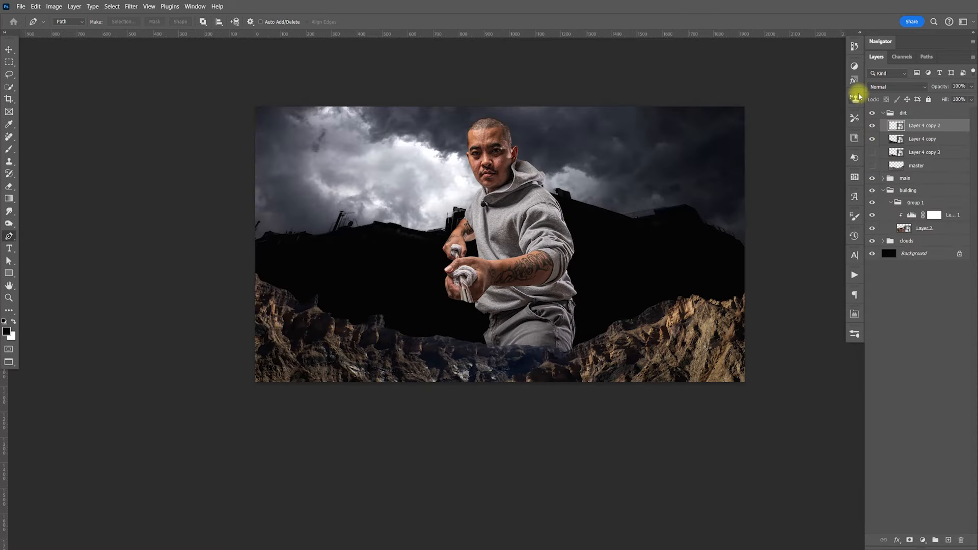
- Paste the cut-out shovel into the composite above the dirt group and place it in a new group named shovel
click(885, 113)
click(883, 137)
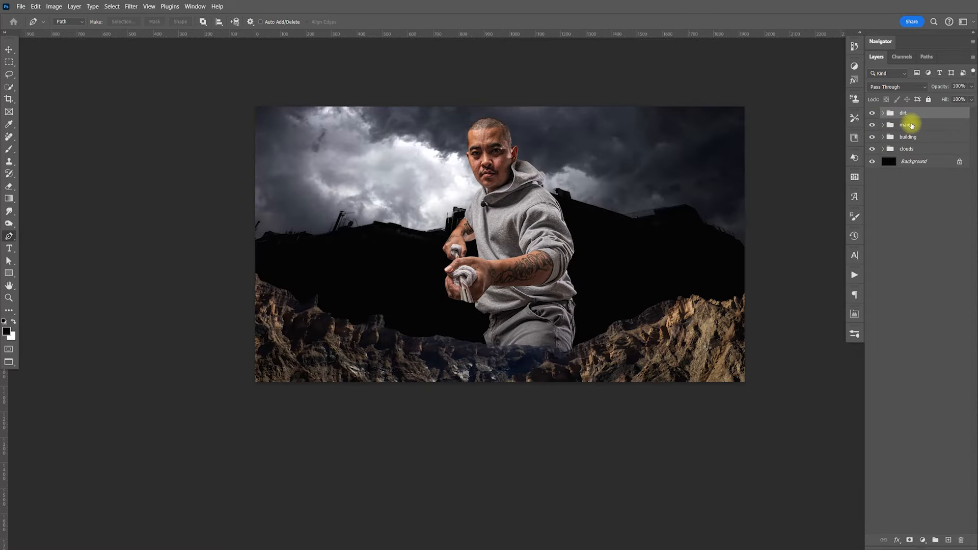
key(ctrl+v)
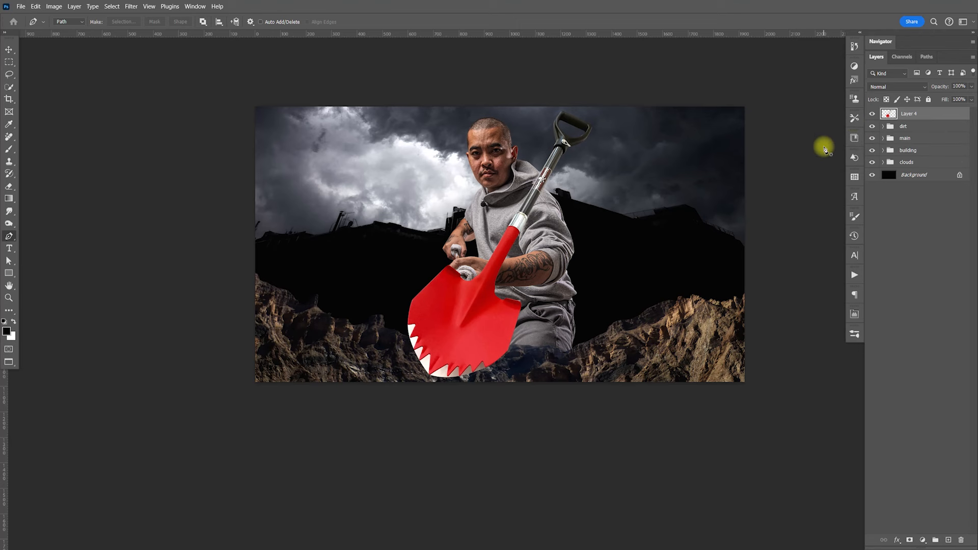
key(ctrl+g)
double_click(906, 113)
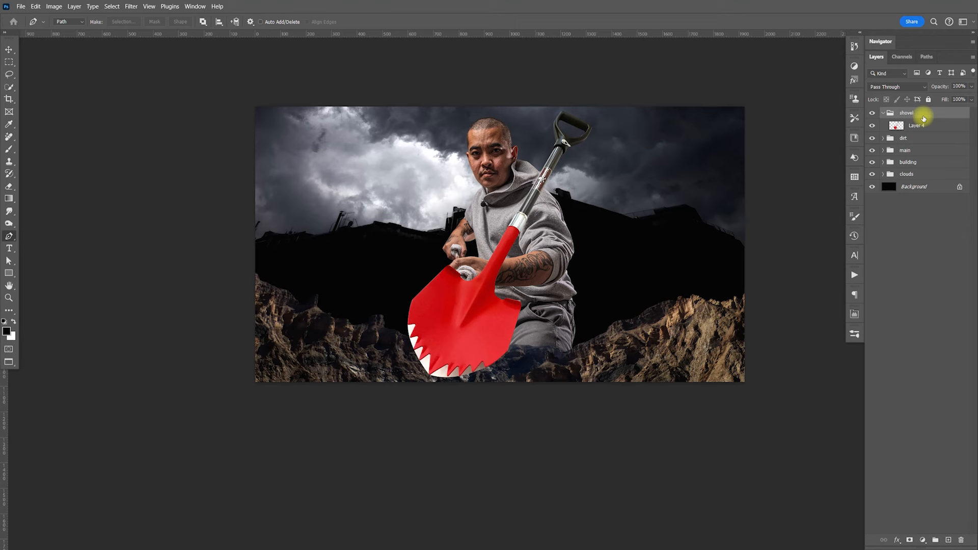
- Duplicate the shovel layer, rename the original to master and hide it as a backup
click(916, 127)
key(ctrl+j)
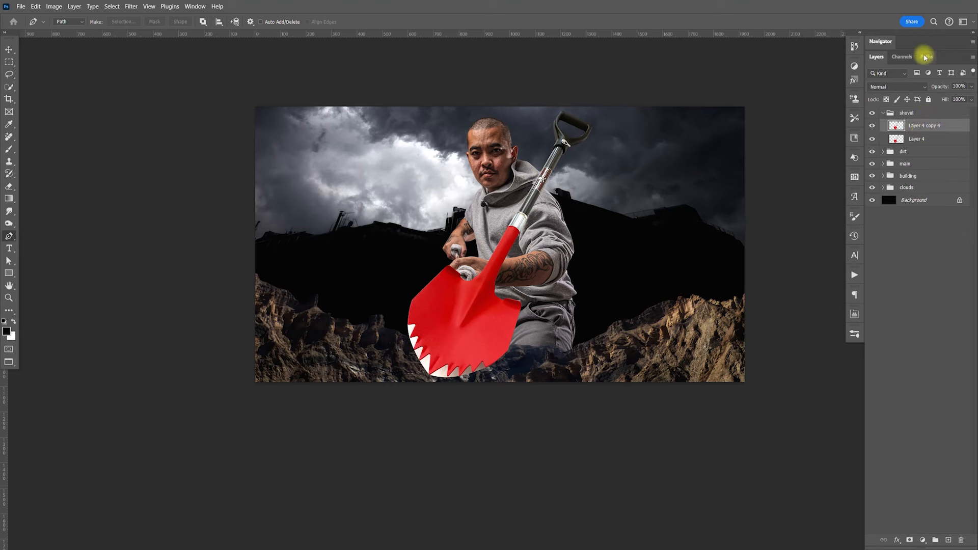
click(916, 138)
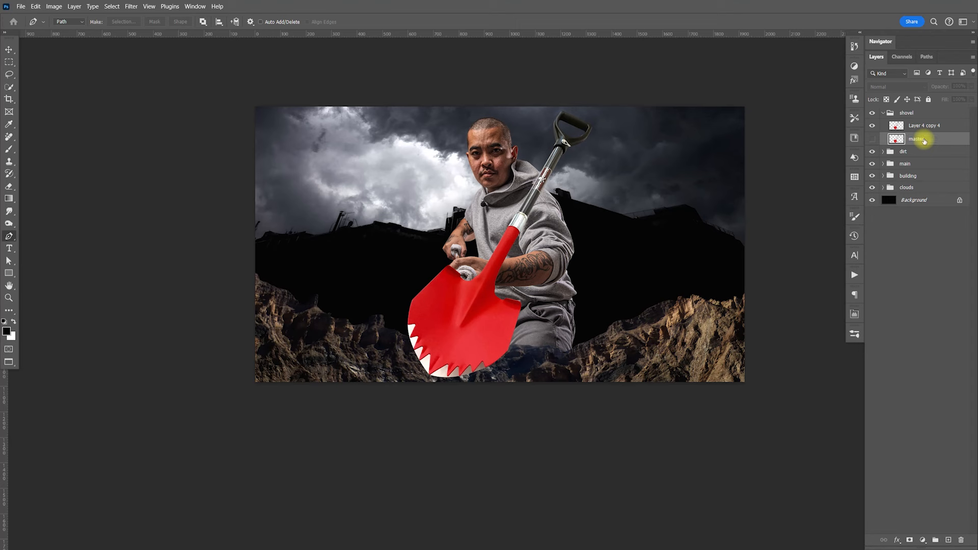
key(v)
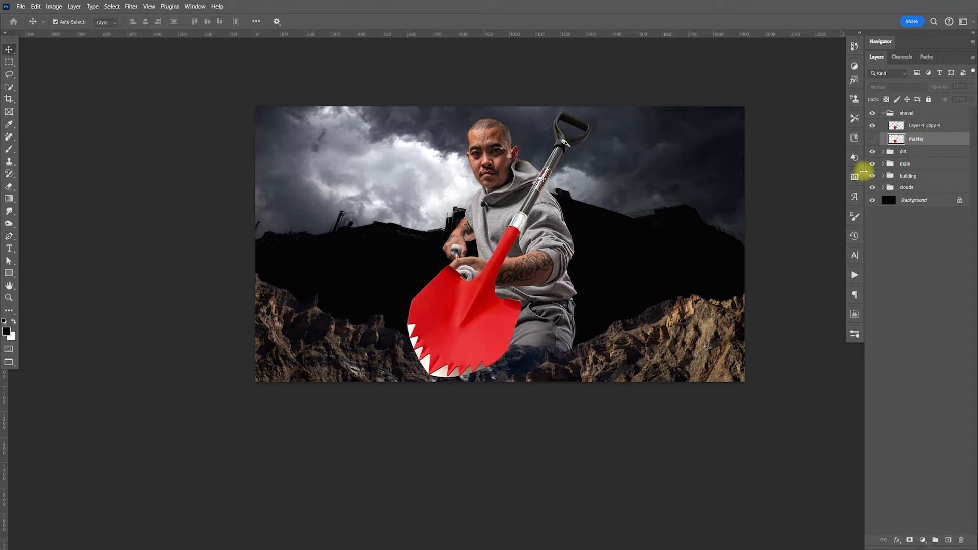
- Reposition the visible shovel copy over the man and add a layer mask made from its outline
click(922, 126)
drag(529, 331, 559, 290)
scroll(559, 290, up, 5)
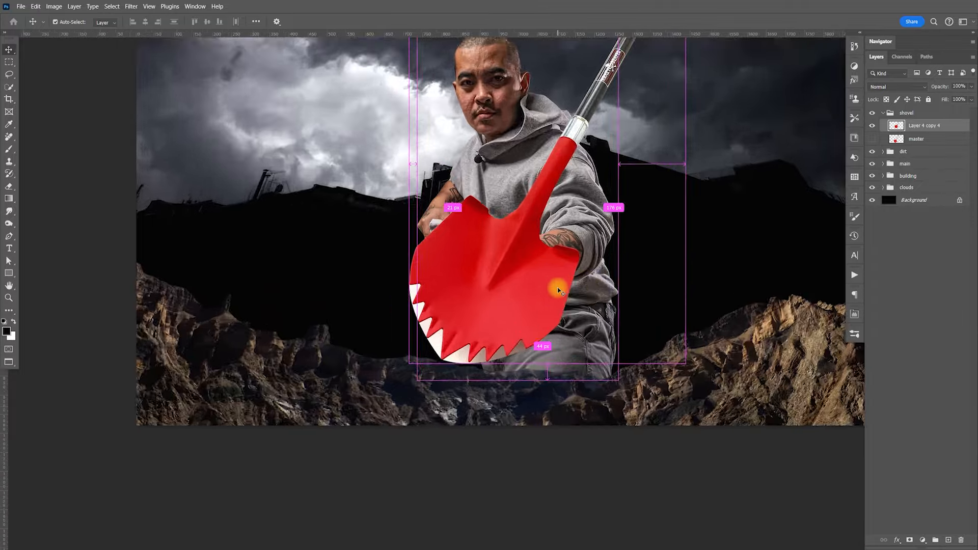
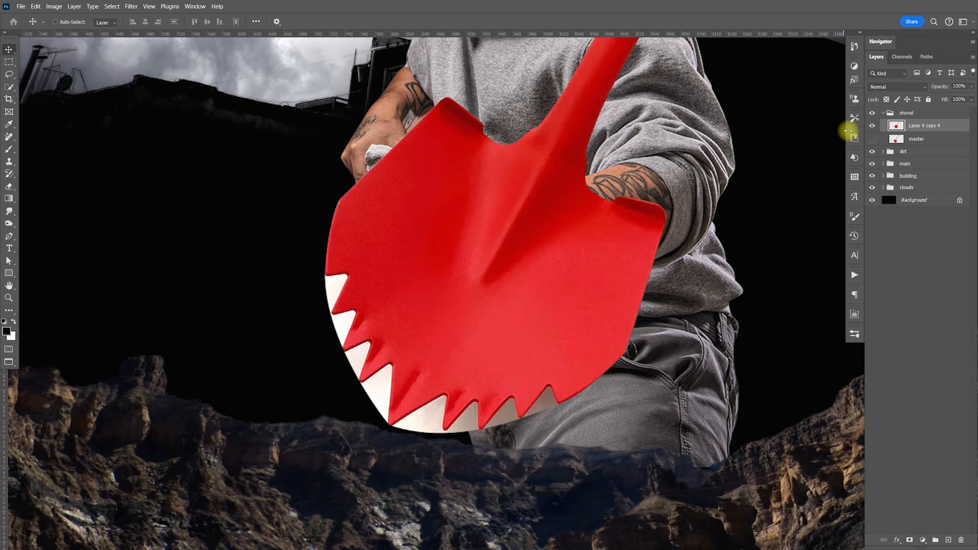
ctrl+click(897, 126)
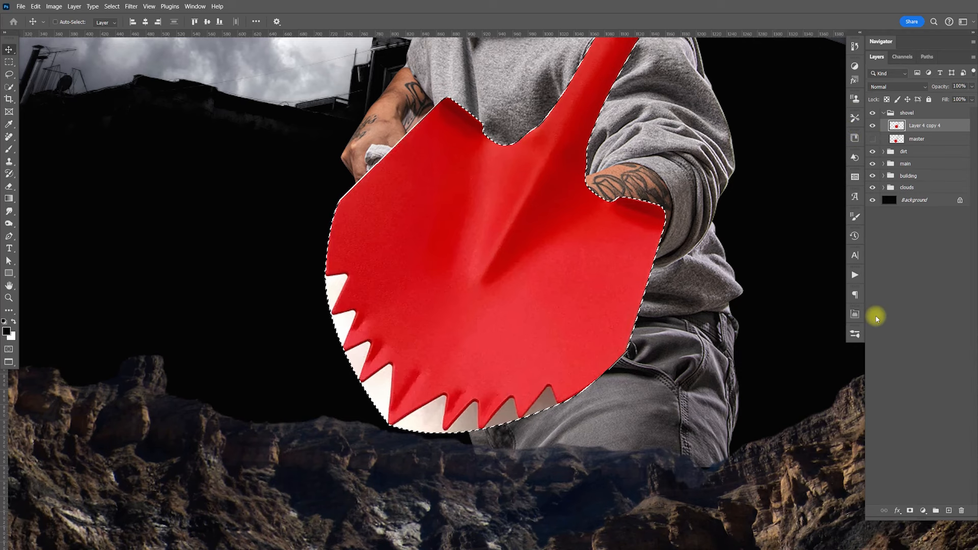
click(910, 510)
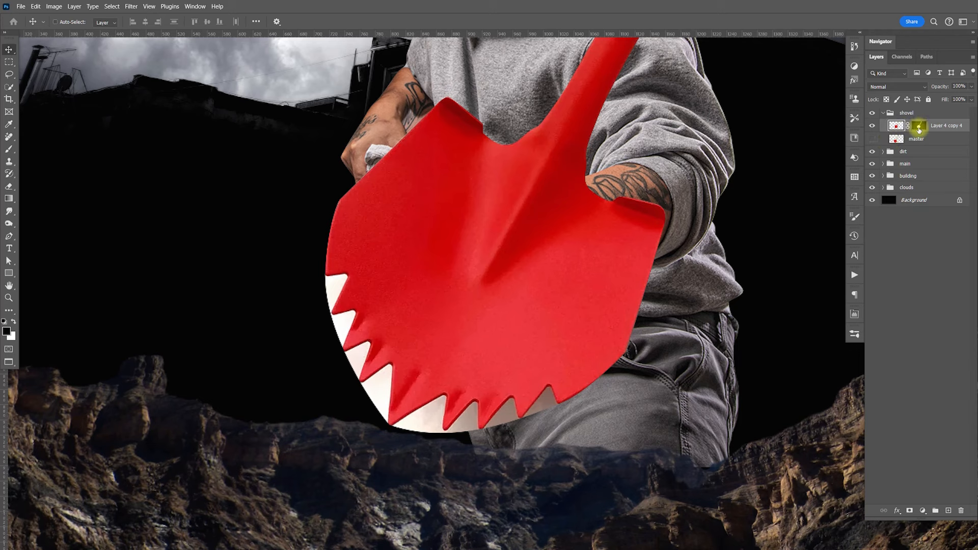
- Clone red paint over the white jagged teeth along the blade's lower edge using the Clone Stamp
click(10, 162)
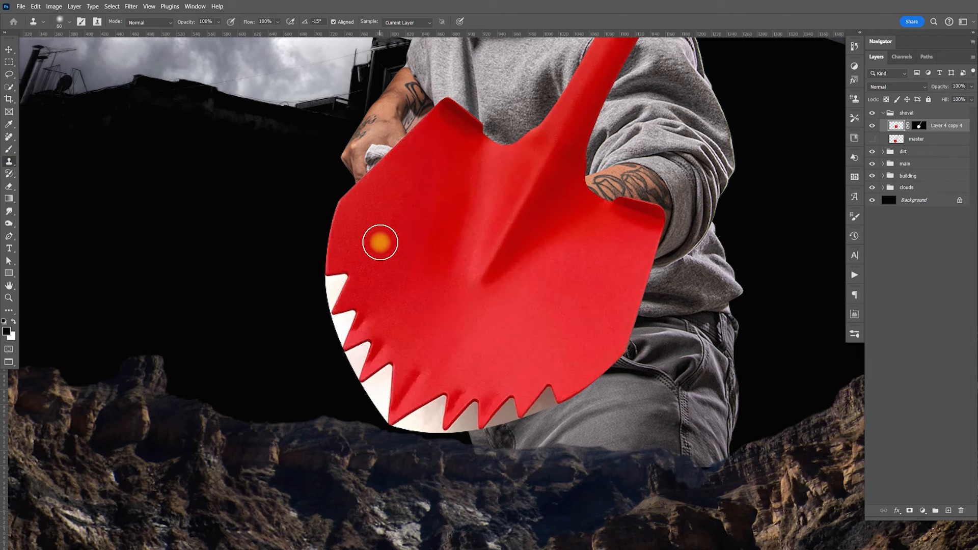
click(67, 25)
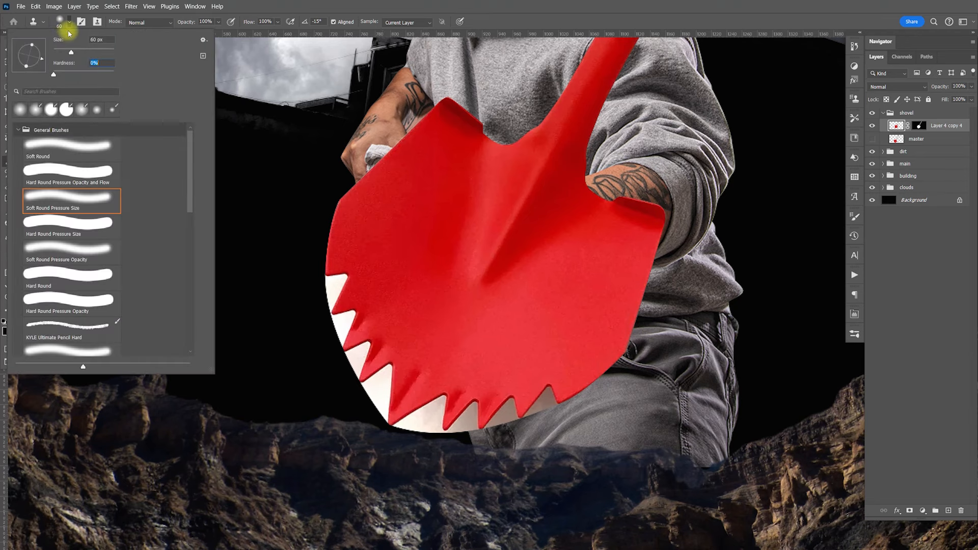
click(67, 24)
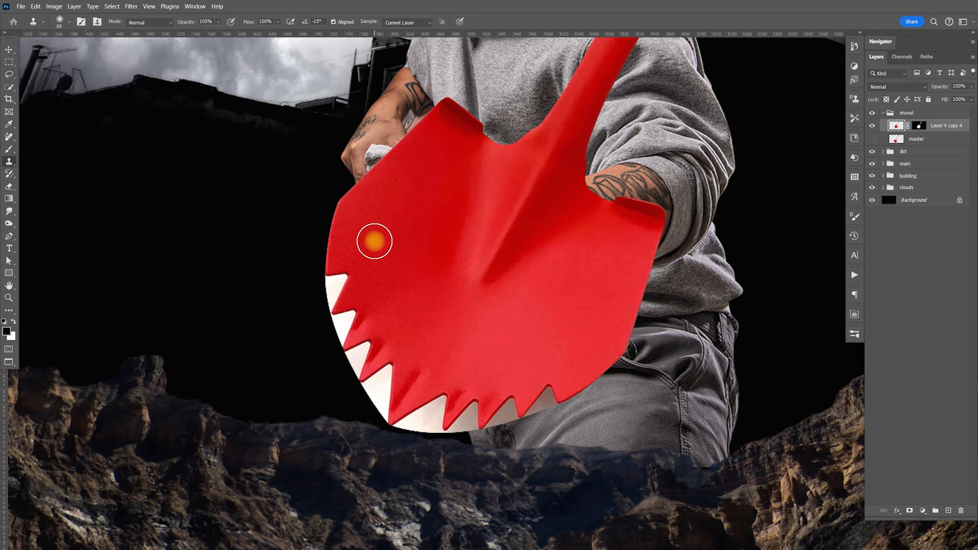
mouse_move(370, 240)
mouse_down()
mouse_move(337, 282)
mouse_move(355, 340)
mouse_move(398, 375)
mouse_move(390, 398)
mouse_move(381, 391)
mouse_move(405, 379)
mouse_move(418, 392)
mouse_move(399, 421)
mouse_move(435, 407)
mouse_move(444, 419)
mouse_move(425, 423)
mouse_move(447, 408)
mouse_move(472, 416)
mouse_move(499, 391)
mouse_move(544, 403)
mouse_move(481, 418)
mouse_move(539, 405)
mouse_up()
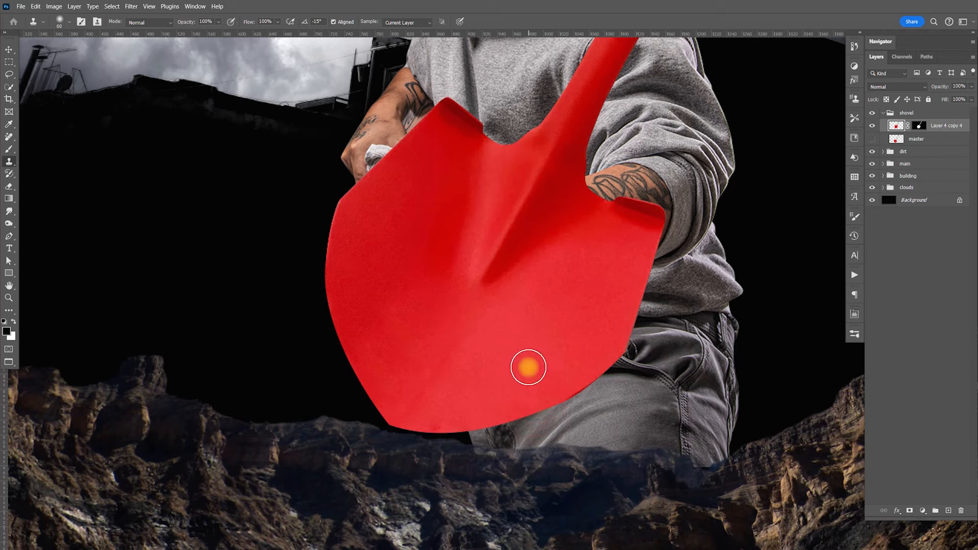
key(v)
mouse_move(537, 318)
mouse_down()
mouse_move(528, 343)
mouse_move(540, 316)
mouse_up()
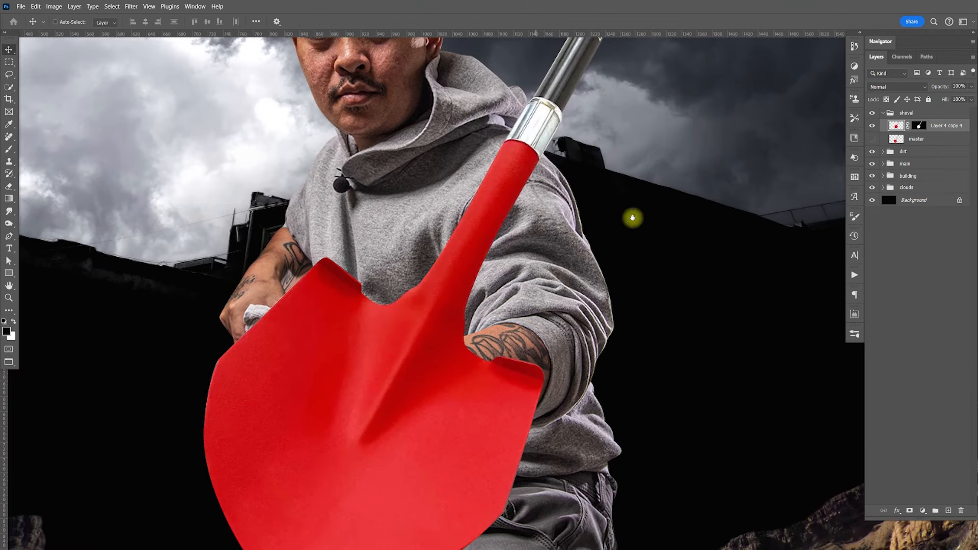
- Delete the old master layer, duplicate the cleaned shovel, then rename the lower copy to master and hide it
click(936, 141)
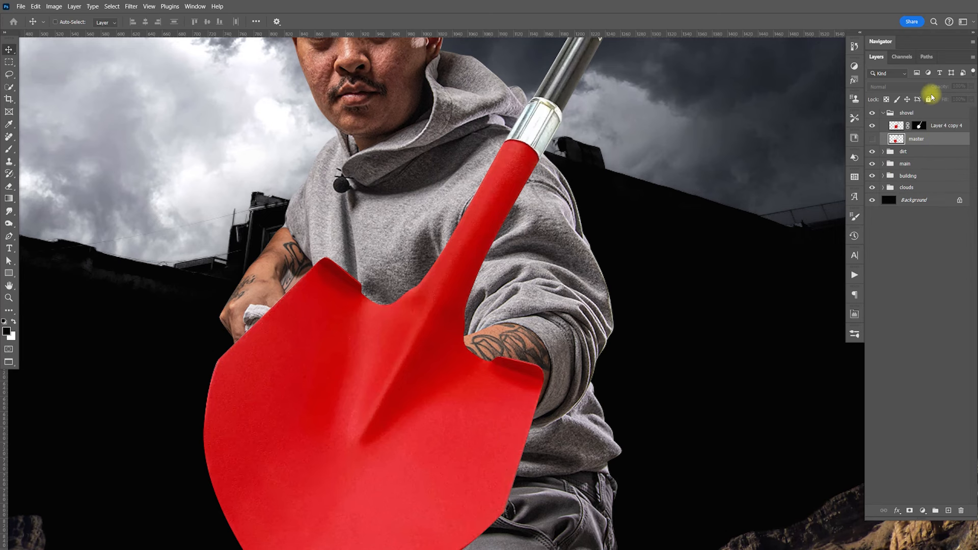
key(Delete)
key(ctrl+j)
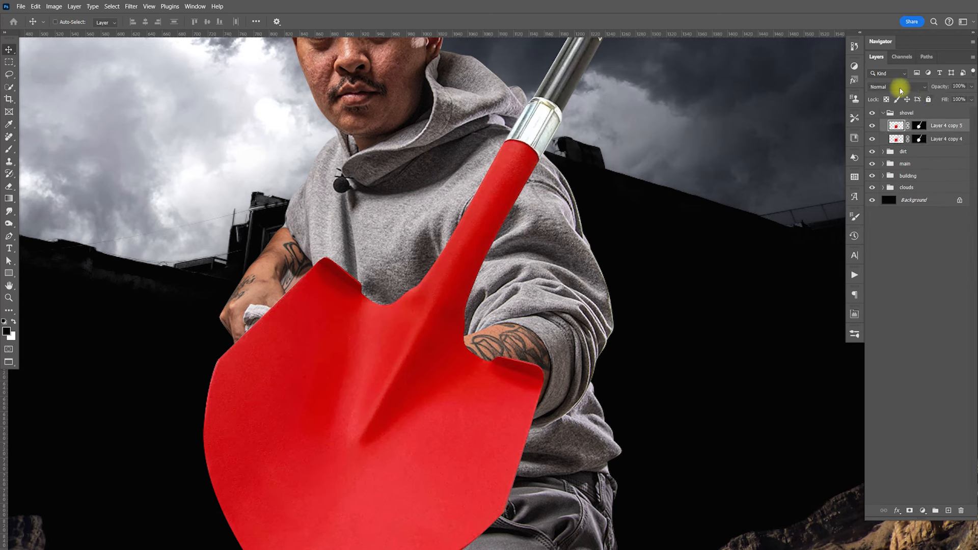
double_click(945, 139)
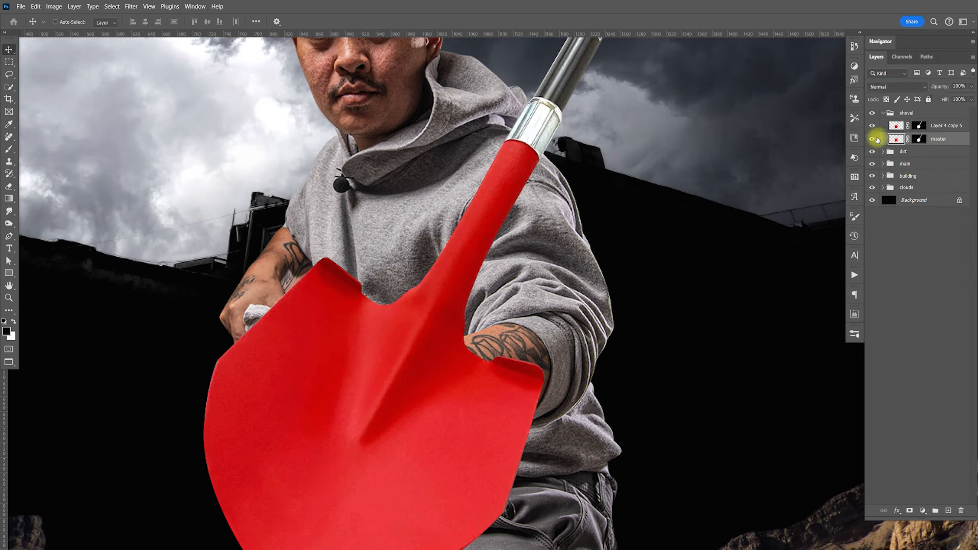
click(900, 110)
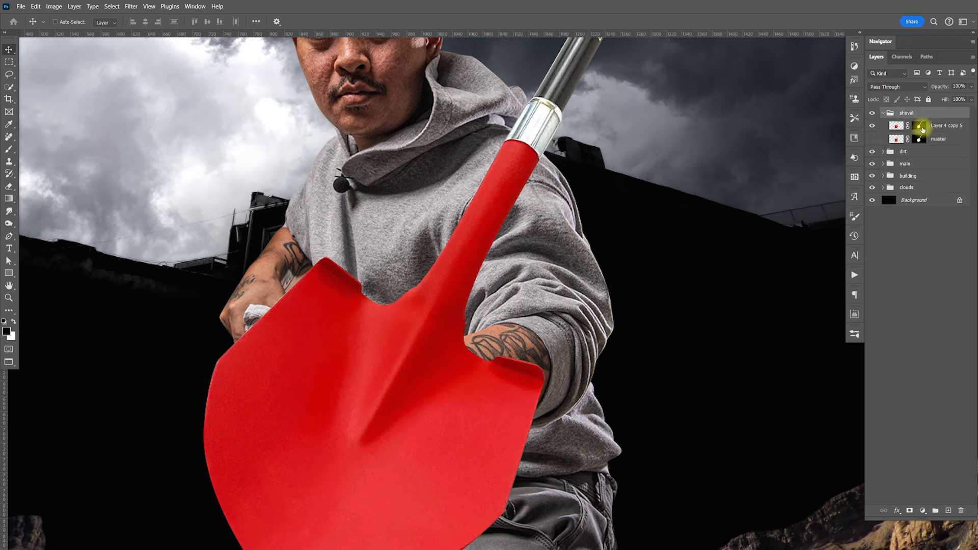
- Apply the layer mask on the upper shovel copy and move the shovel down so its grip sits inside the canvas
click(922, 128)
right_click(921, 127)
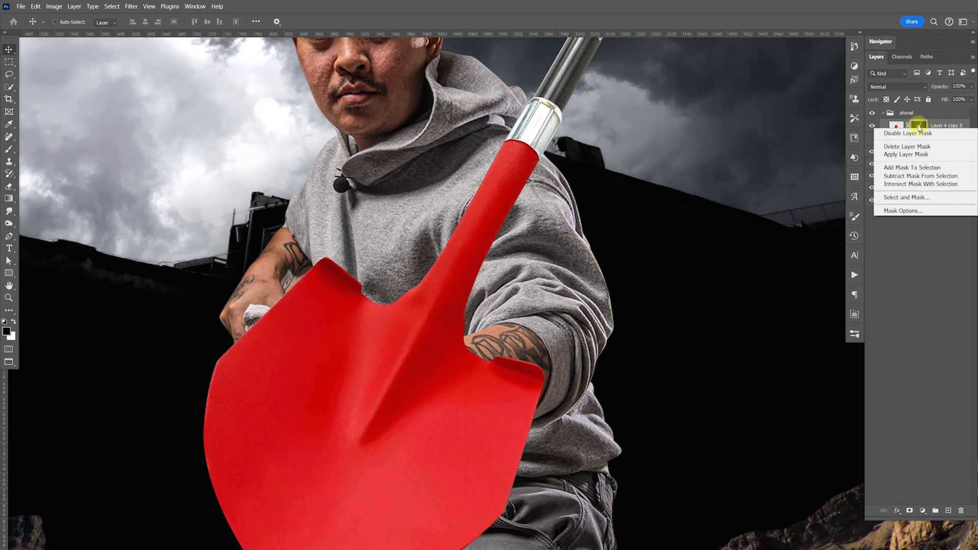
click(914, 155)
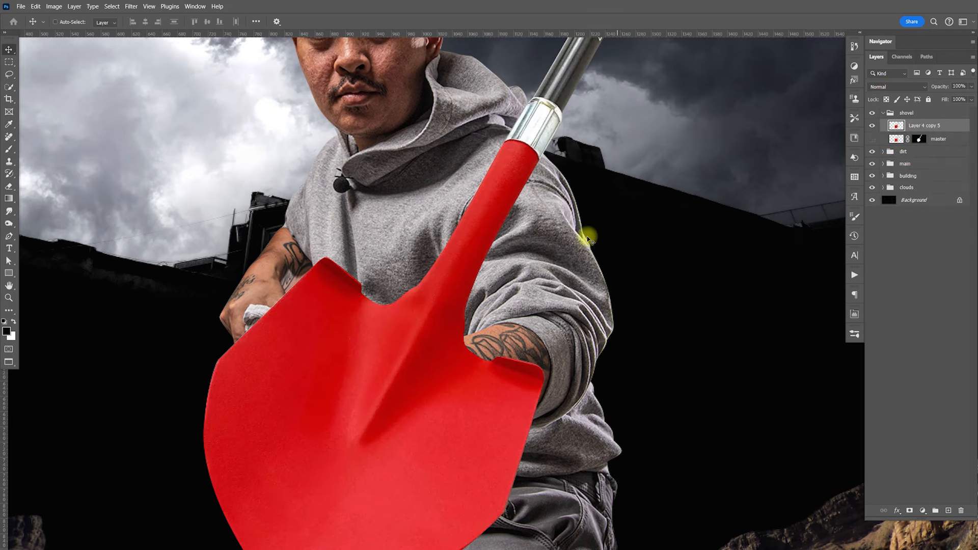
scroll(589, 273, up, 5)
scroll(589, 273, right, 3)
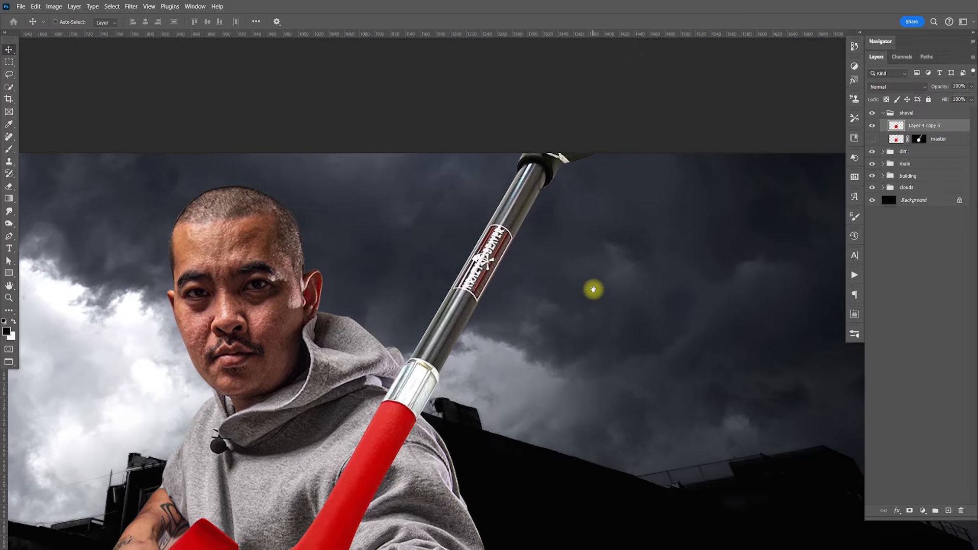
scroll(588, 275, down, 1)
scroll(588, 275, left, 1)
drag(498, 258, 480, 334)
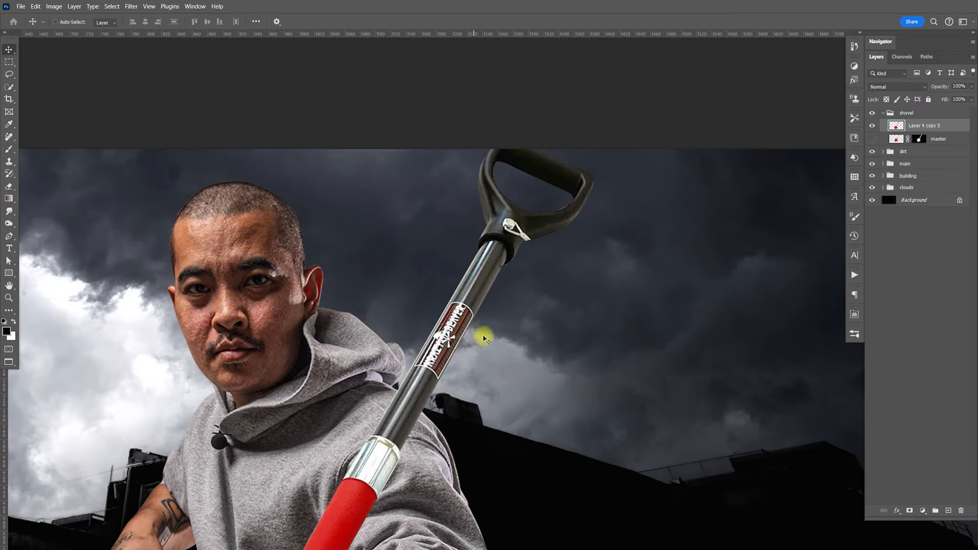
- Rotate the shovel upright with its blade pointing down and move it in front of the man's hands
scroll(493, 336, down, 2)
scroll(494, 336, left, 2)
scroll(510, 339, down, 3)
scroll(510, 340, left, 3)
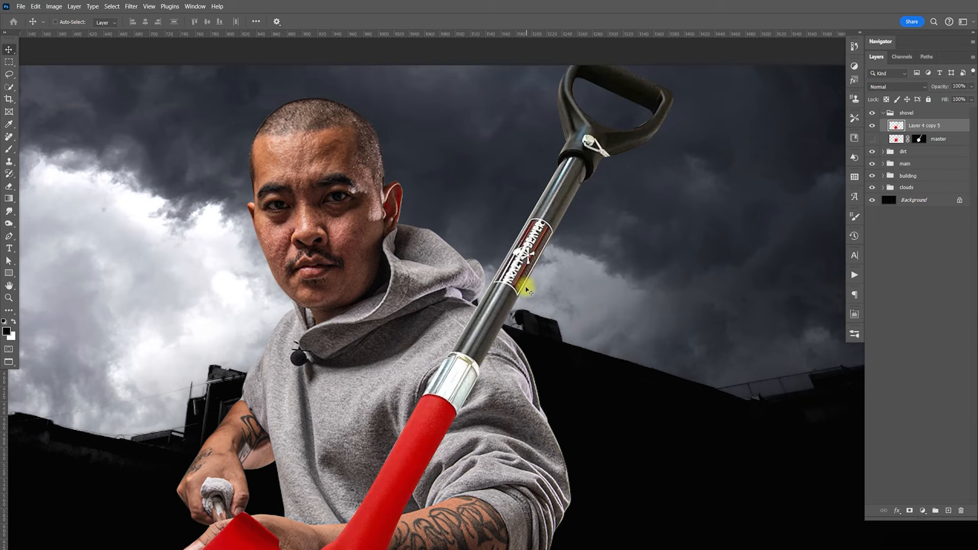
scroll(525, 250, up, 3)
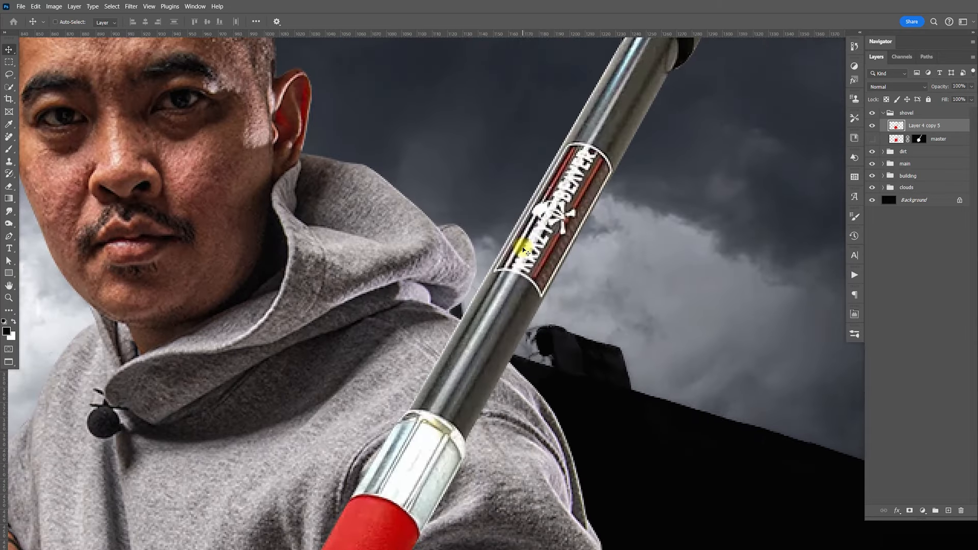
scroll(525, 249, down, 6)
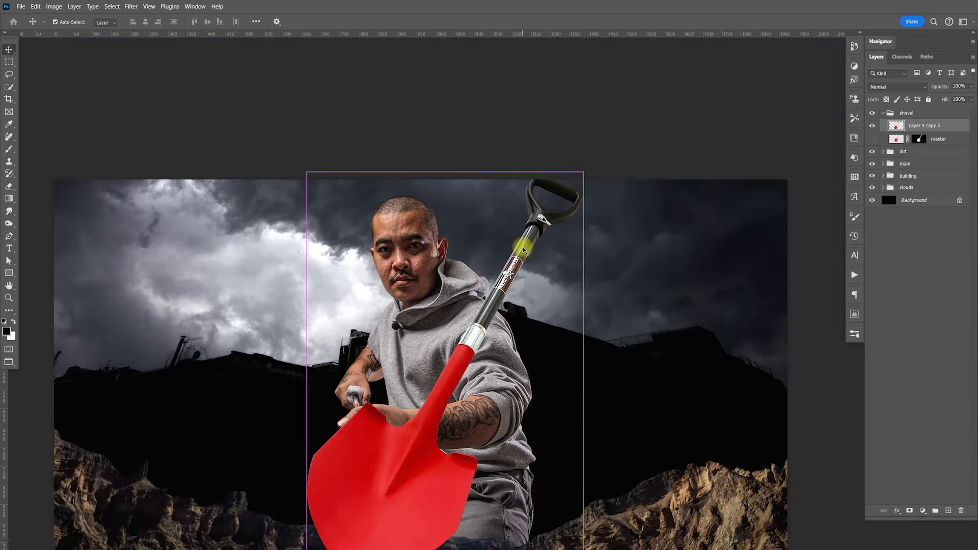
key(ctrl+t)
drag(645, 217, 523, 184)
key(Return)
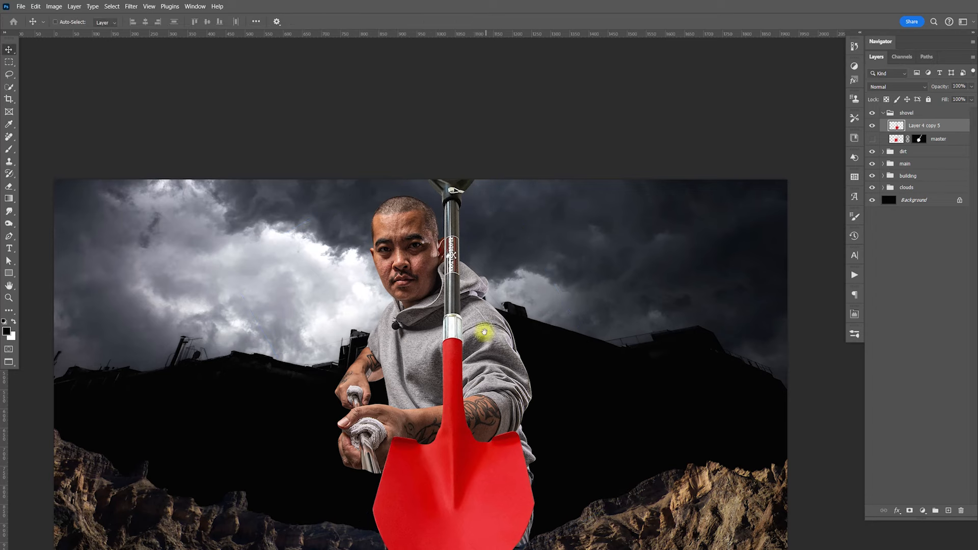
scroll(491, 280, down, 5)
drag(482, 313, 446, 345)
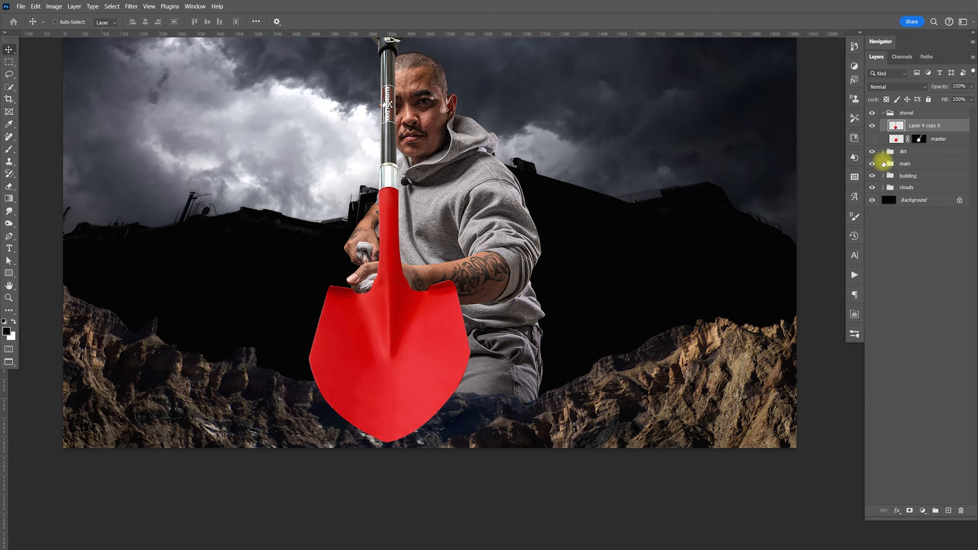
- Duplicate the upright shovel layer, hide the original and convert the duplicate to a smart object
right_click(914, 126)
click(928, 124)
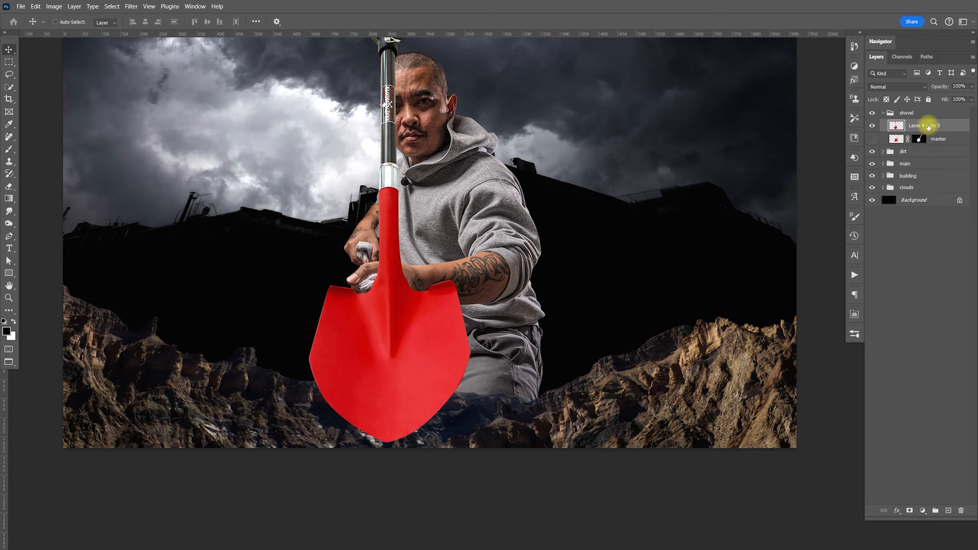
key(ctrl+j)
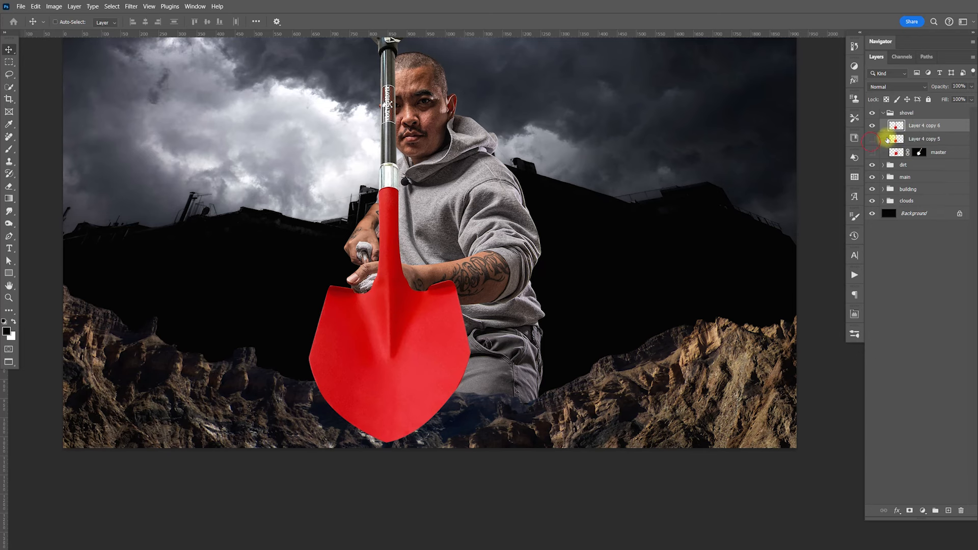
right_click(903, 126)
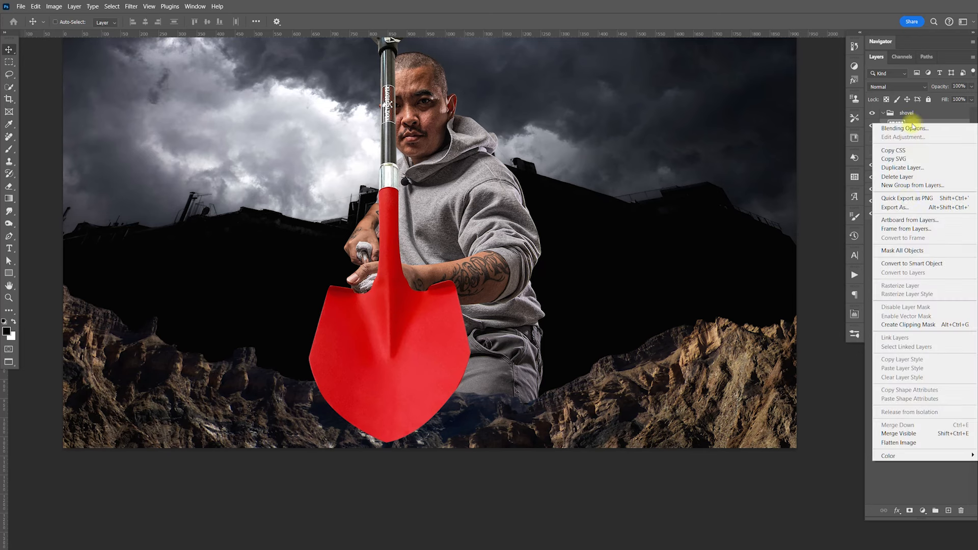
click(909, 264)
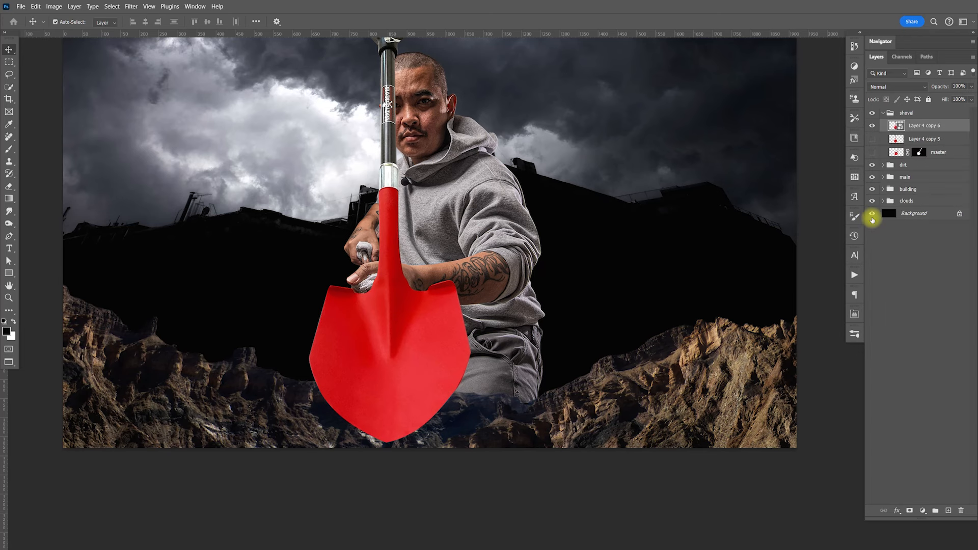
- Apply a Perspective transform to the shovel, widening the blade end to a width of 133.33%
key(ctrl+t)
right_click(437, 323)
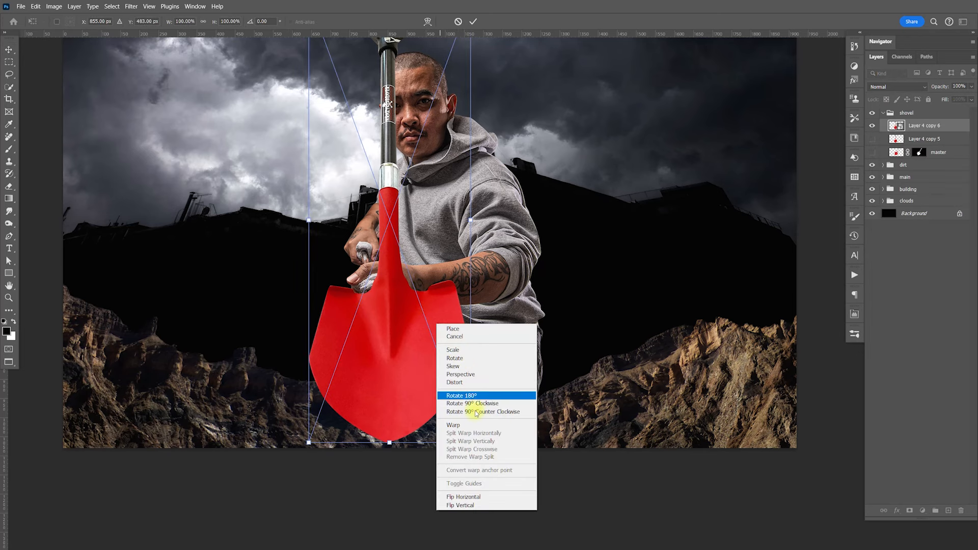
click(491, 374)
drag(470, 442, 498, 443)
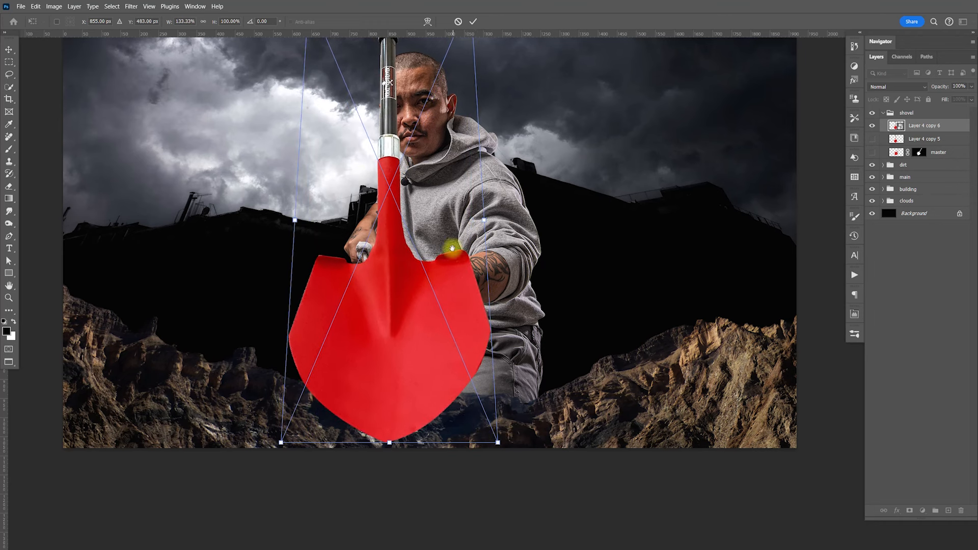
drag(452, 249, 475, 301)
- Scale the shovel's height down to about 60% from its grip end to foreshorten it
drag(428, 97, 429, 117)
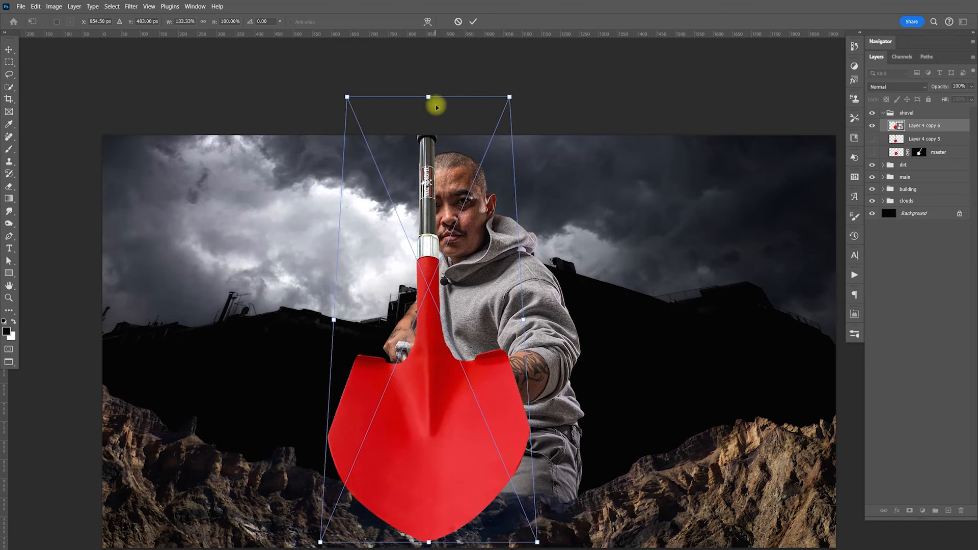
right_click(432, 160)
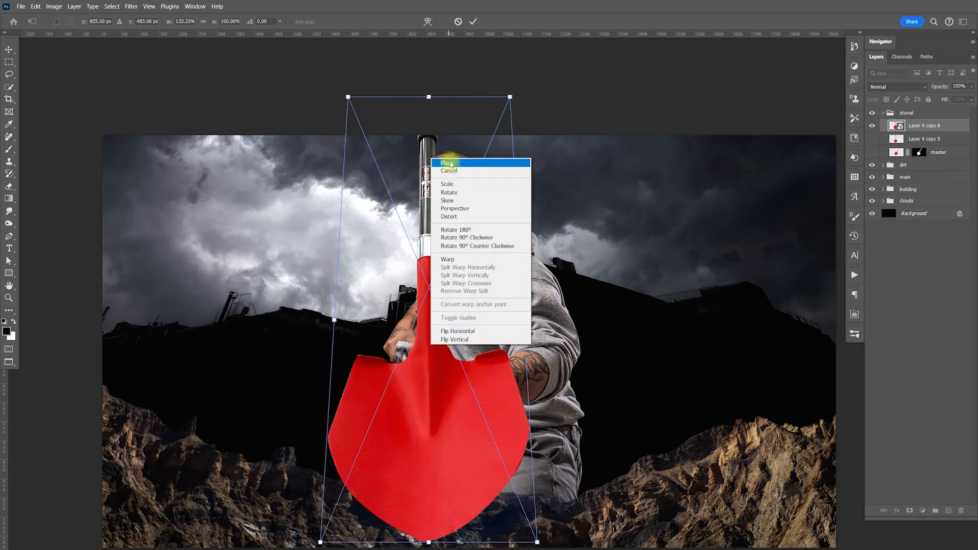
click(447, 184)
drag(429, 97, 410, 274)
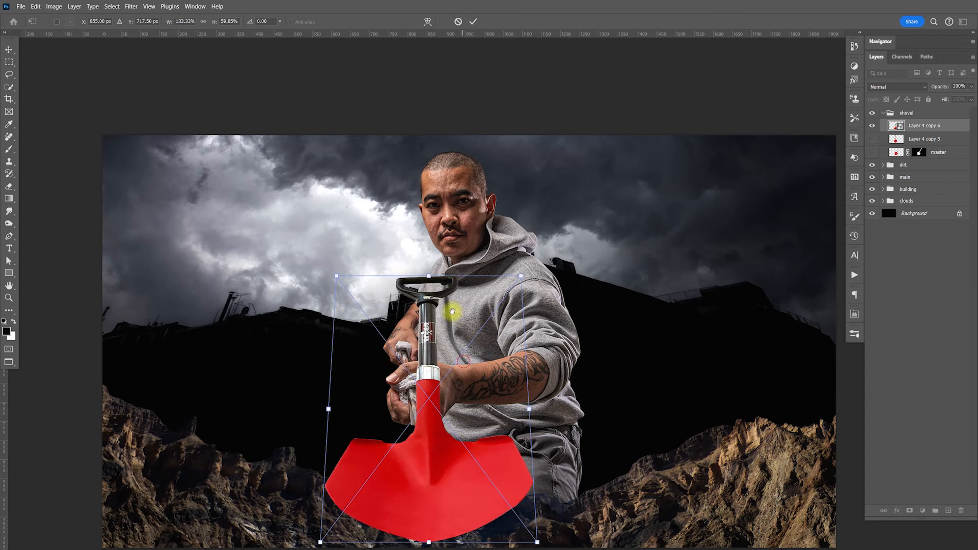
- Try rotating the foreshortened shovel to about -14.66° and lowering it against the man's hands, and undo the whole transform
scroll(458, 323, down, 3)
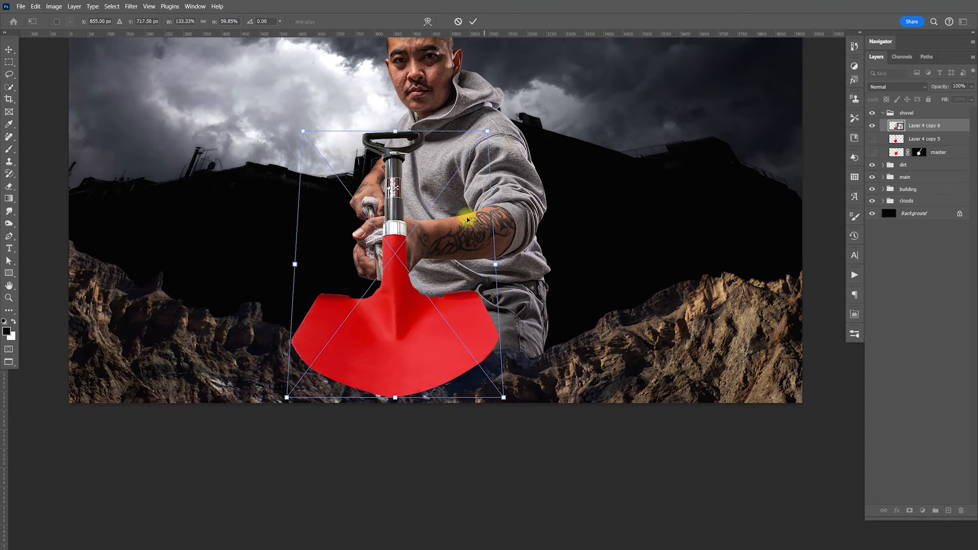
right_click(443, 242)
click(465, 268)
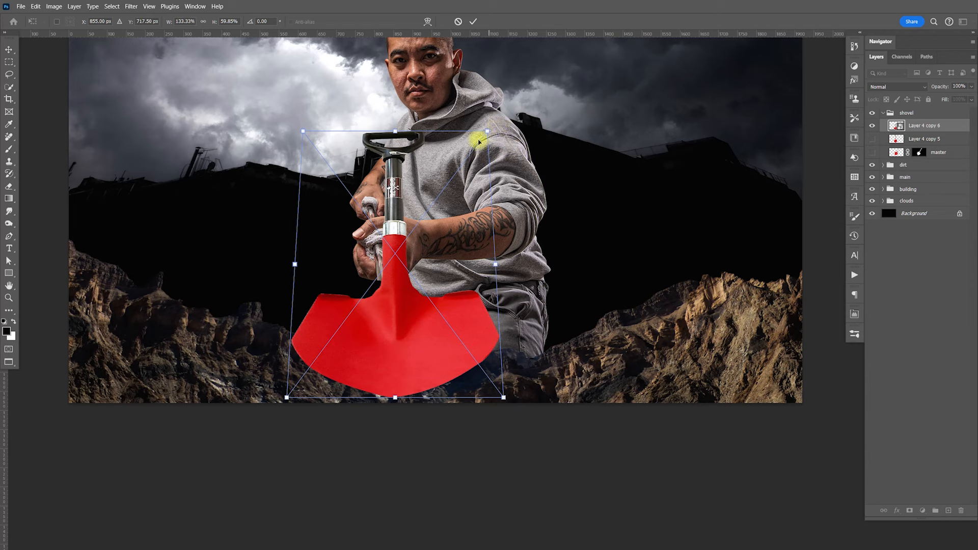
right_click(438, 248)
click(462, 284)
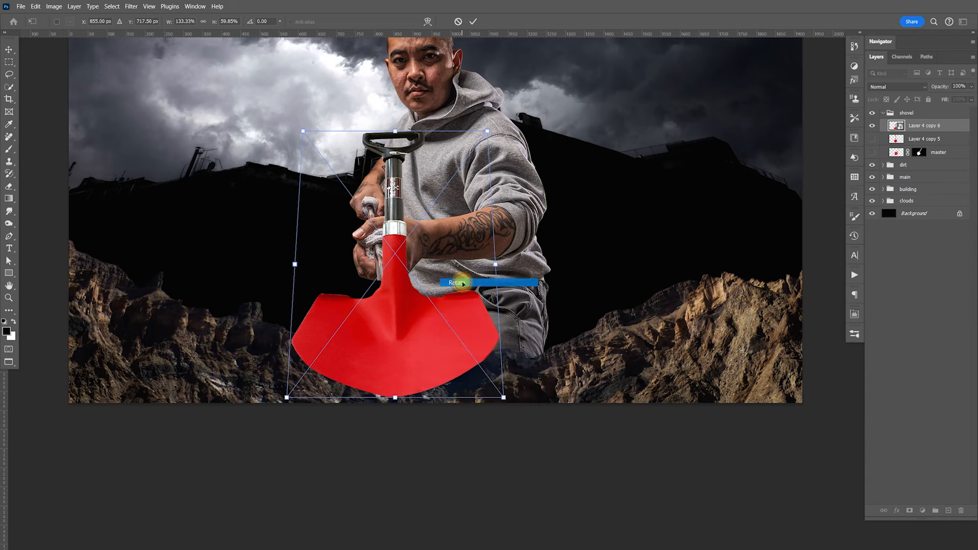
drag(499, 127, 484, 110)
drag(427, 264, 425, 281)
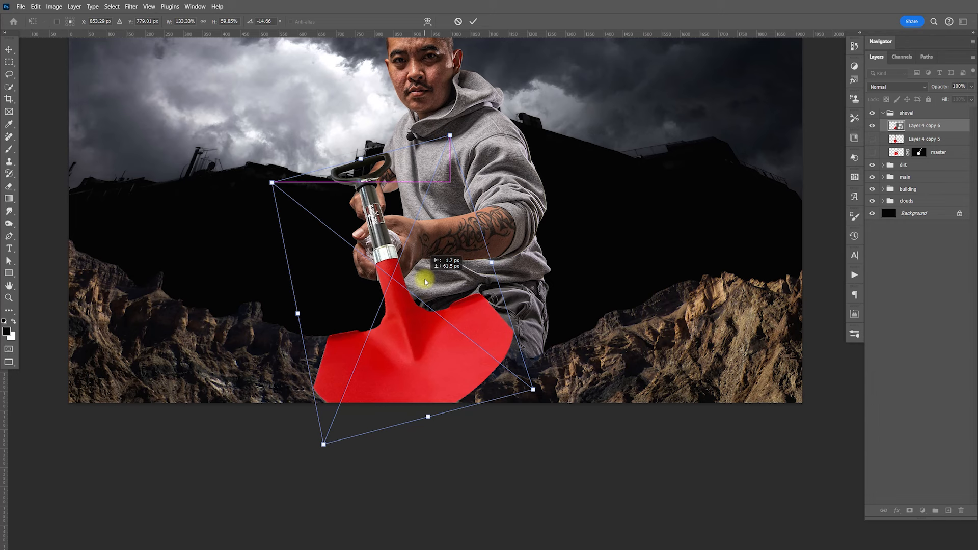
key(Return)
key(ctrl+z)
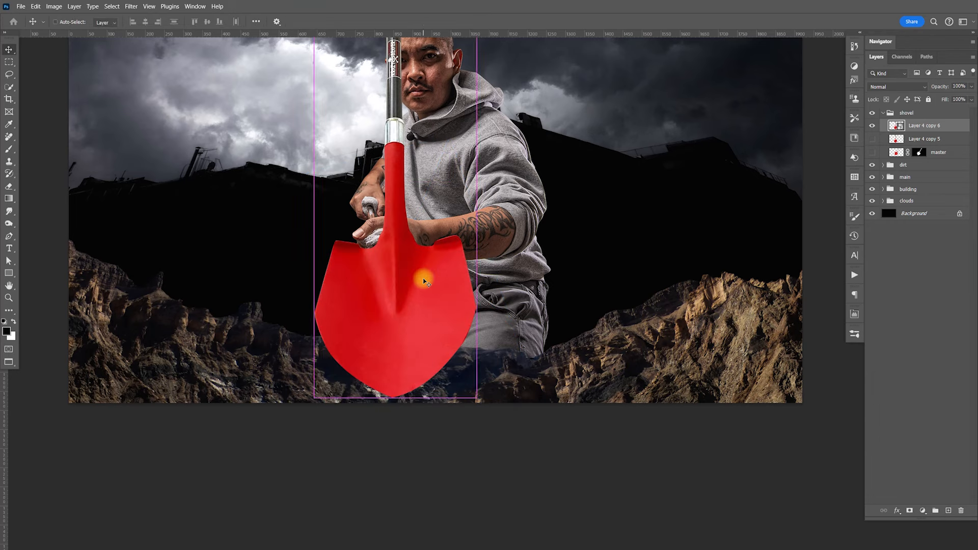
- Replace the smart-object shovel copy with a fresh duplicate of the upright shovel layer and make the duplicate visible
right_click(910, 124)
click(931, 131)
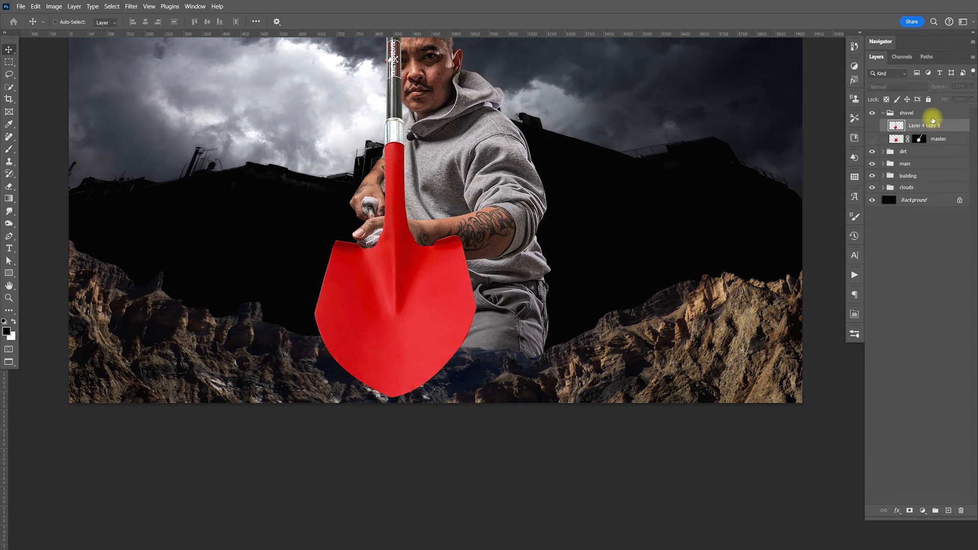
key(ctrl+z)
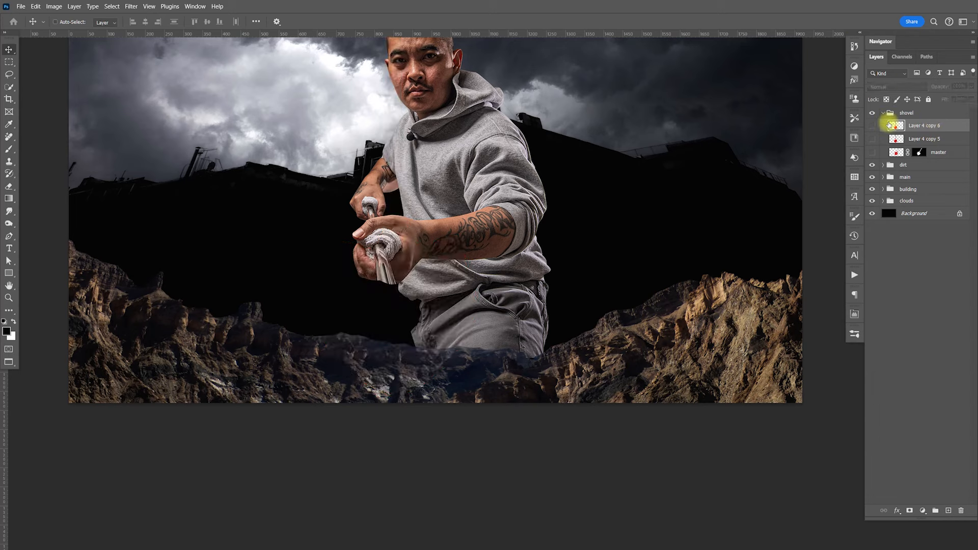
click(875, 126)
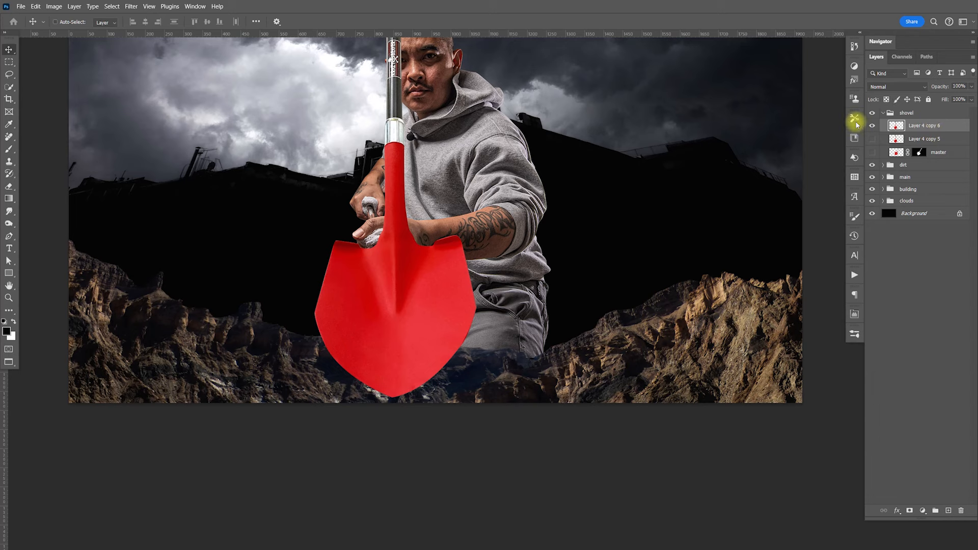
- Start a Pen path on the shovel, tracing the curved upper rim of the silver collar above the red socket
key(z)
drag(399, 148, 474, 212)
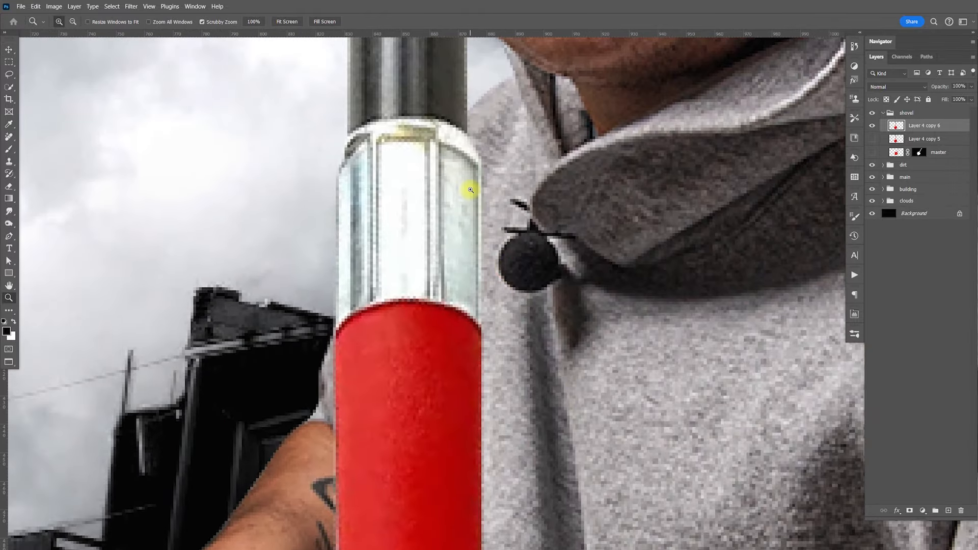
key(p)
drag(351, 137, 359, 128)
drag(419, 120, 444, 124)
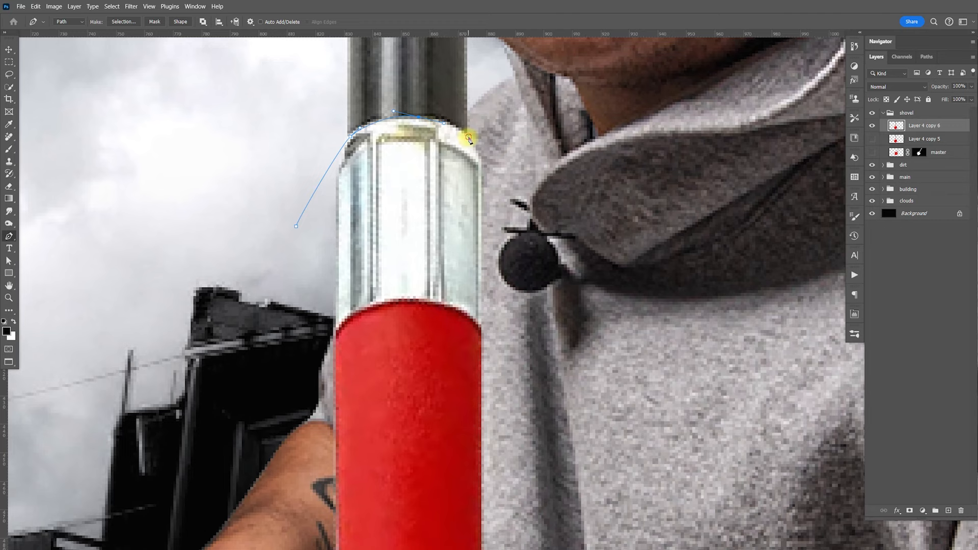
scroll(503, 176, down, 10)
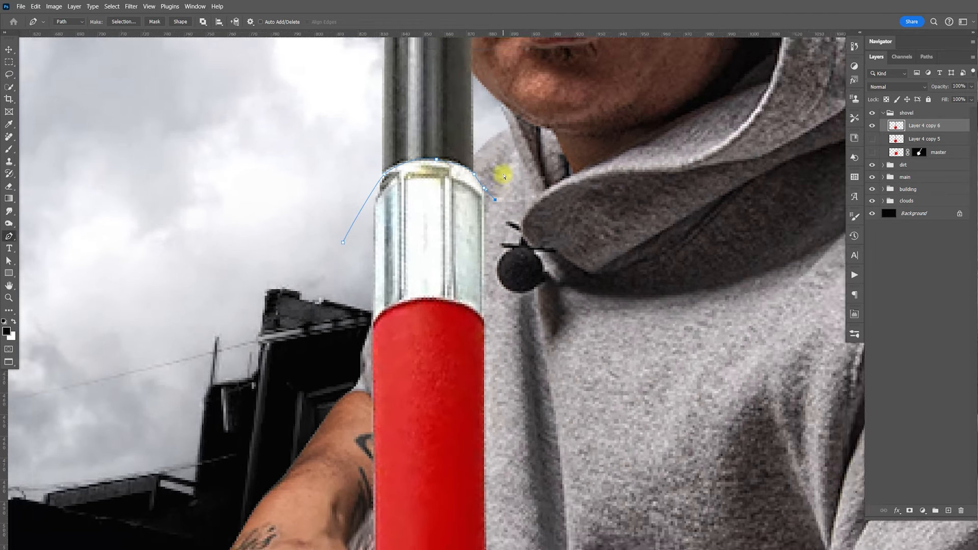
scroll(573, 180, down, 3)
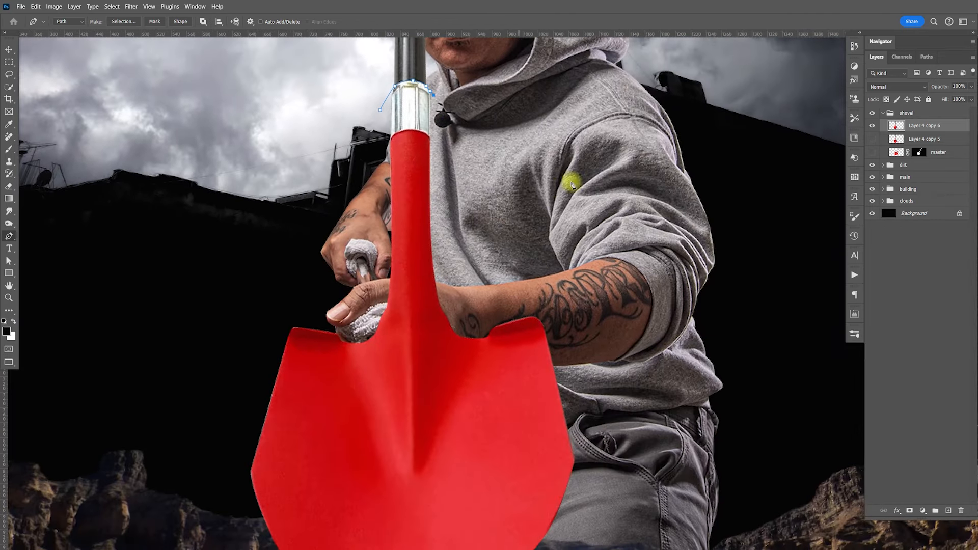
- Extend the path loosely around the red blade and socket back toward the silver collar, enclosing the shovel's lower part
scroll(697, 282, down, 4)
click(732, 302)
click(731, 410)
click(452, 481)
click(240, 490)
click(138, 369)
click(119, 248)
drag(181, 263, 235, 461)
click(268, 223)
click(325, 159)
- Convert the path to a selection with 0 pixels feather, copy the blade section to a new layer and hide Layer 4 copy 6
right_click(515, 220)
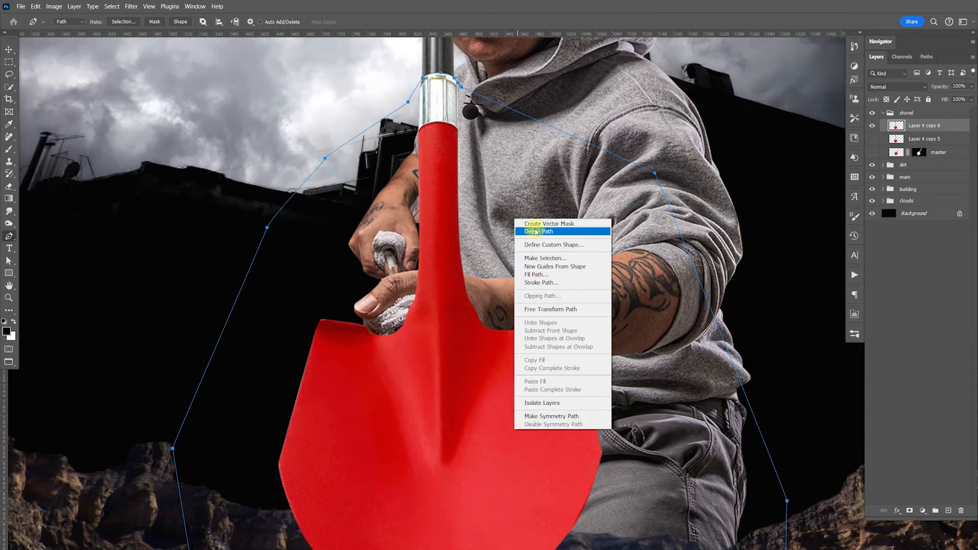
click(557, 259)
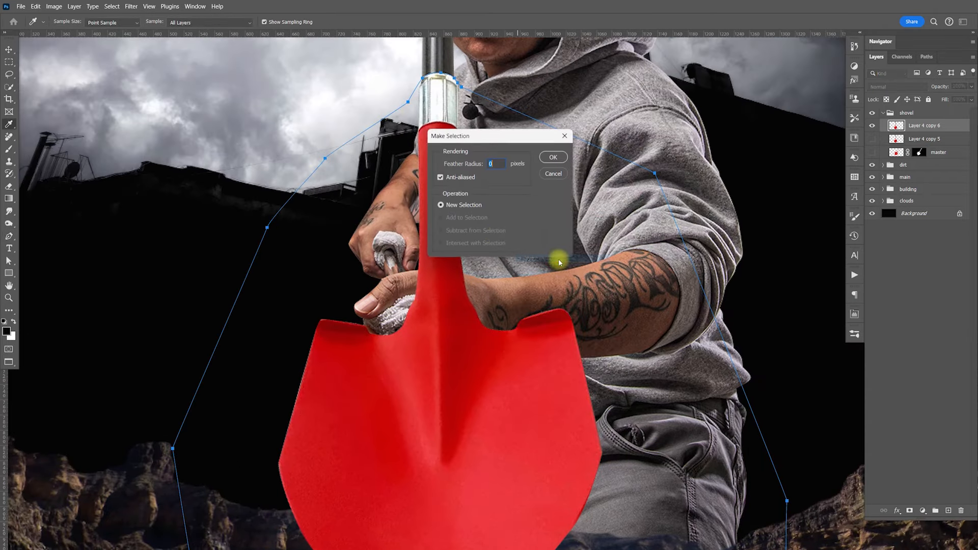
key(Return)
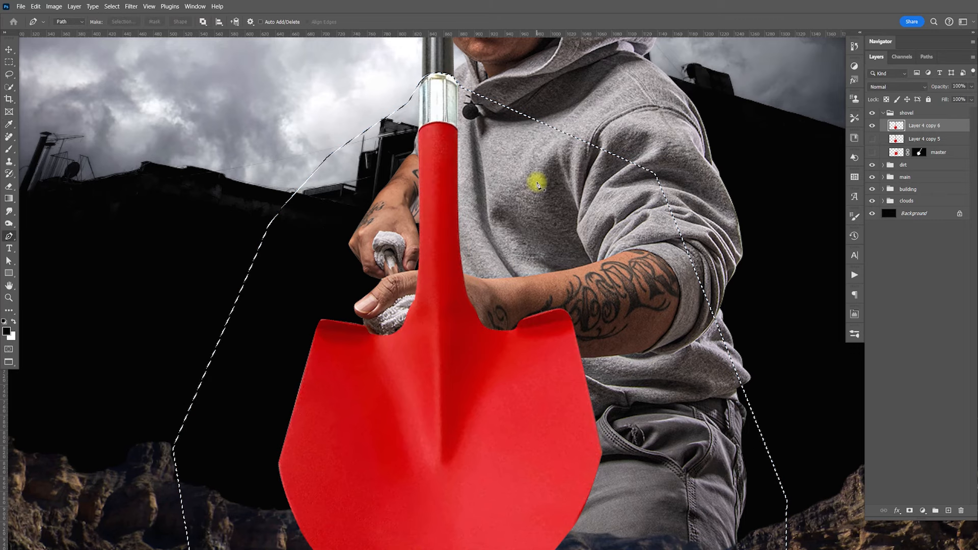
key(ctrl+j)
click(872, 140)
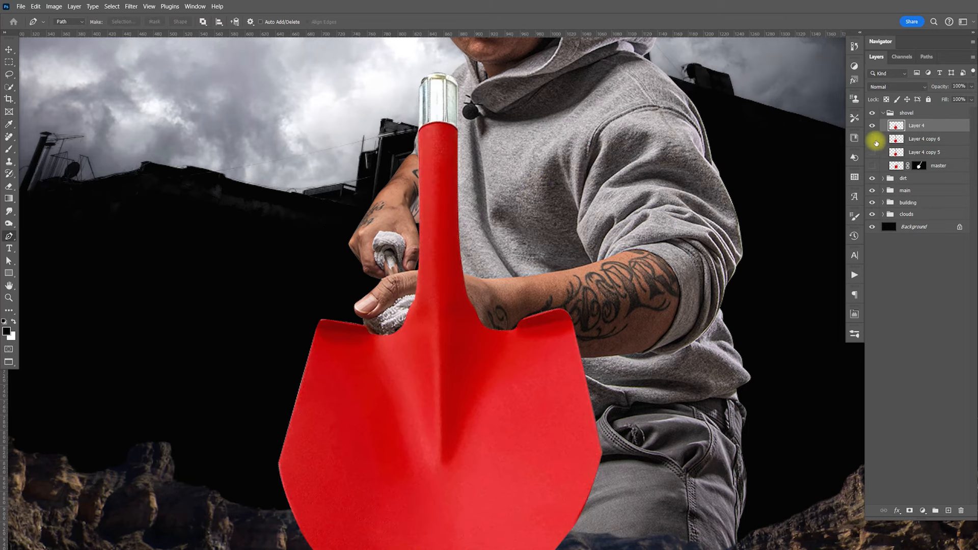
- Scale the separated blade's height down to about 51% from its collar end to foreshorten it
key(ctrl+0)
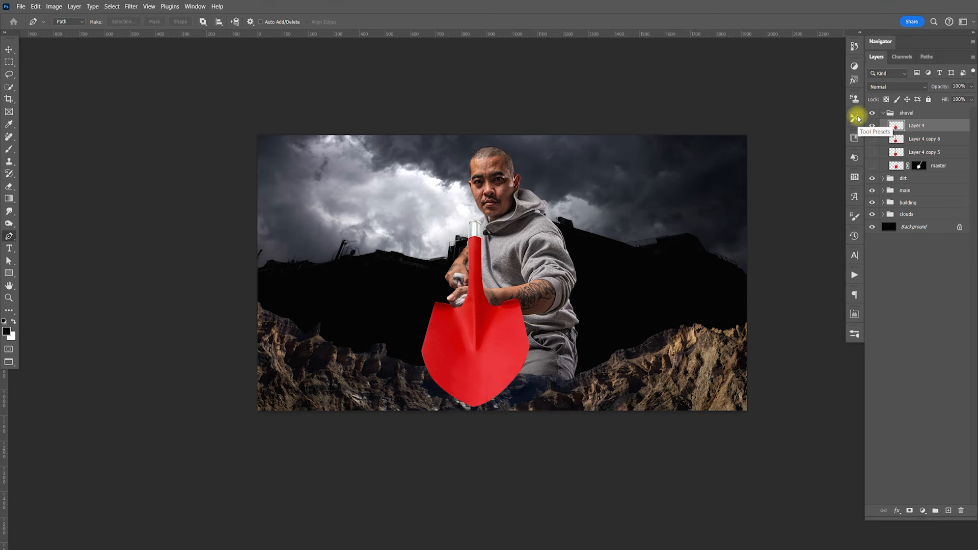
key(super)
click(695, 223)
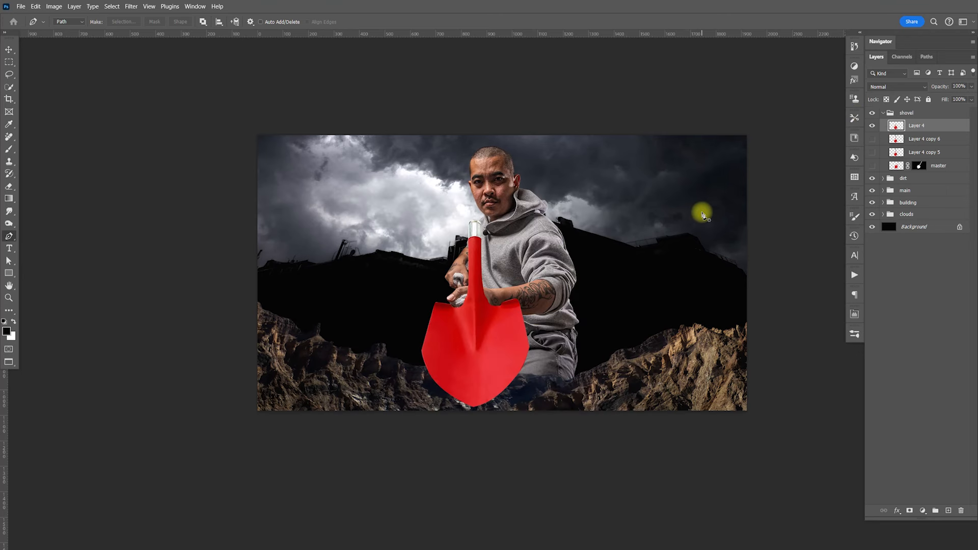
key(ctrl+t)
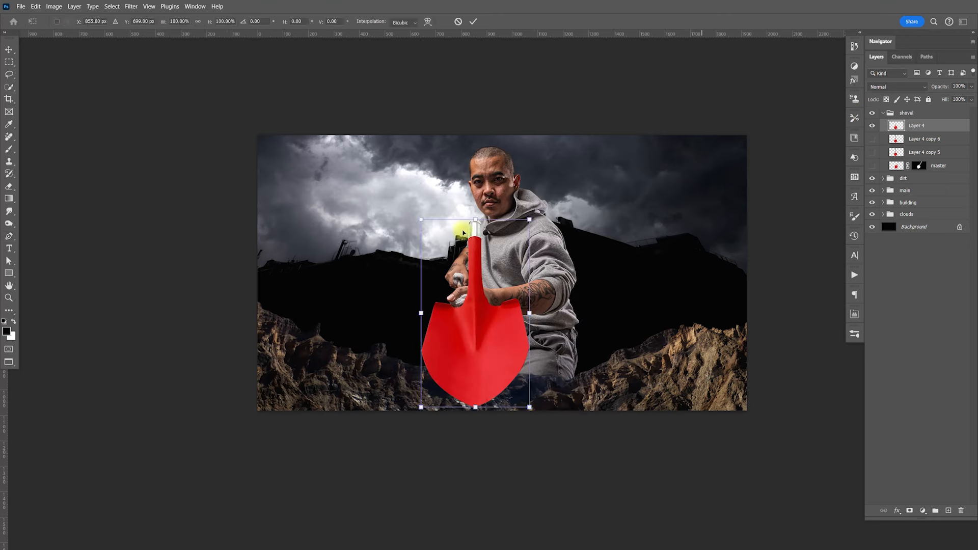
right_click(478, 261)
click(495, 280)
drag(476, 219, 468, 309)
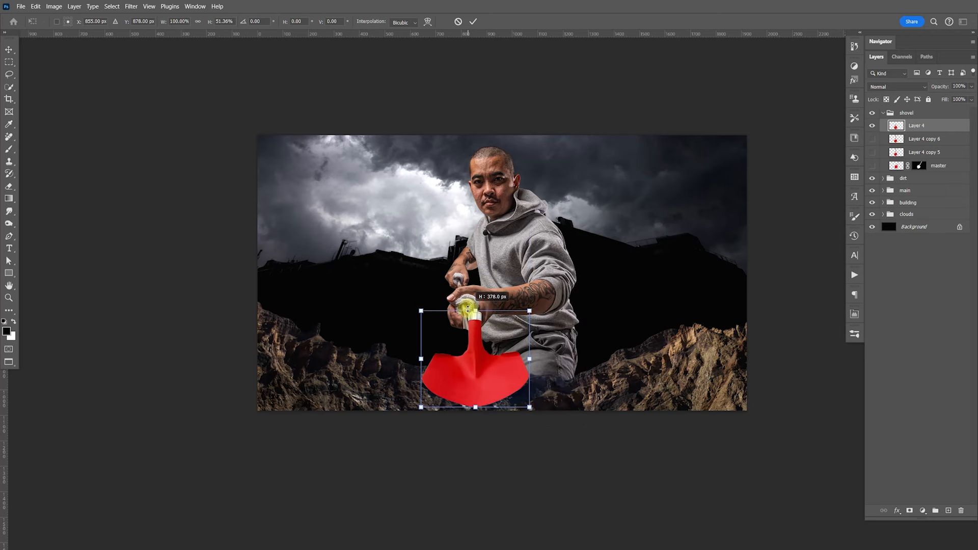
- Widen the blade's far end with a Perspective transform to a width of 155.59%, and place the blade beside the man's forearm
right_click(484, 388)
click(526, 230)
drag(529, 408, 559, 407)
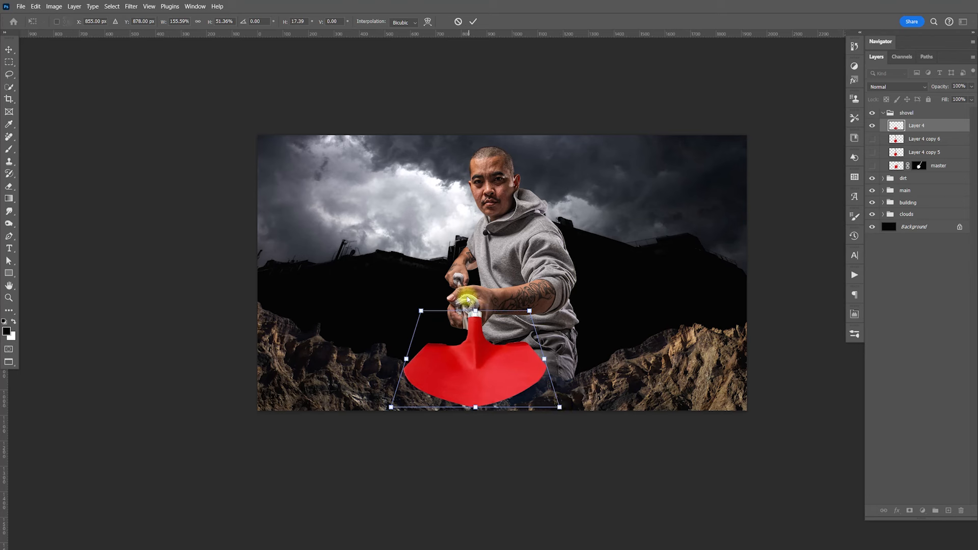
drag(484, 332, 475, 336)
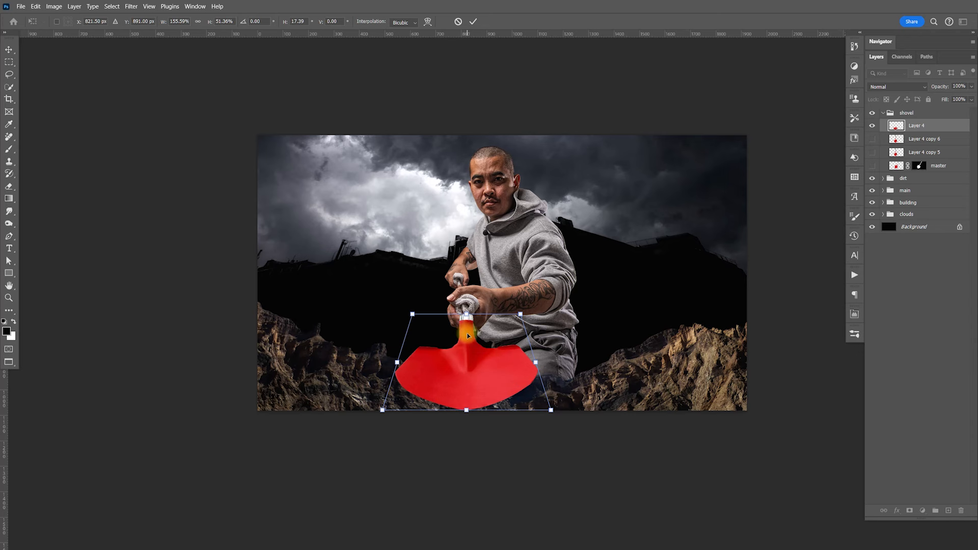
drag(482, 367, 612, 313)
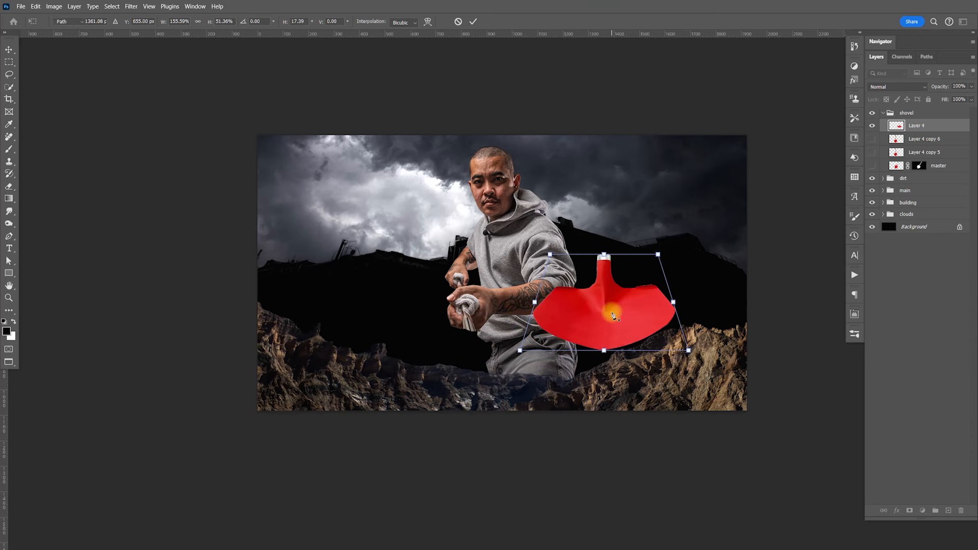
key(Return)
- Shift the flattened blade slightly, and undo both that move and the foreshortening transform
key(p)
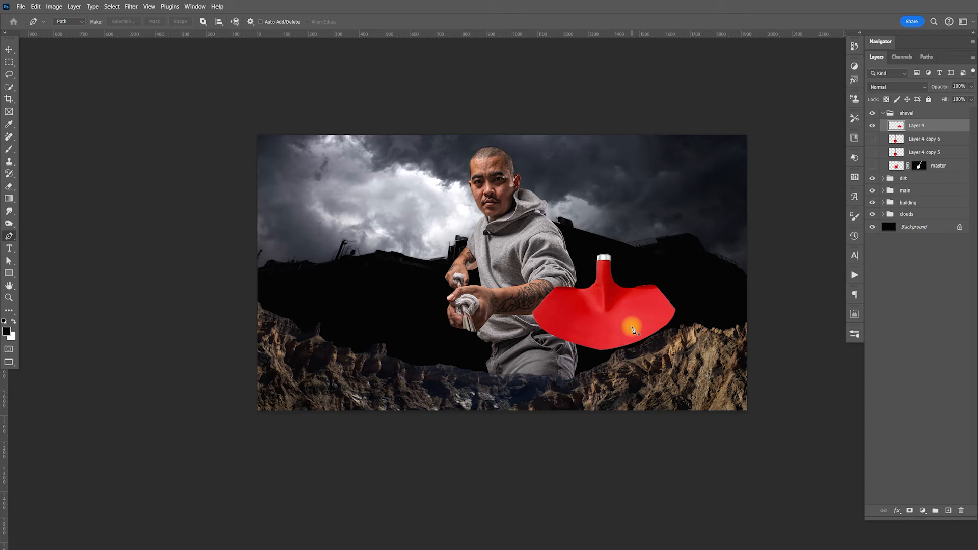
key(v)
drag(623, 320, 644, 301)
key(ctrl+z)
key(ctrl+z)
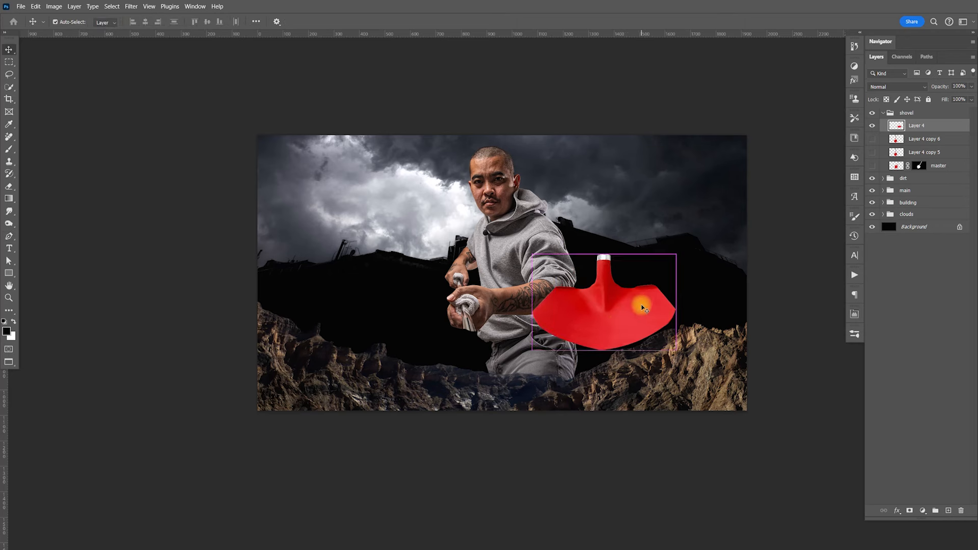
- Move the blade section beside the man over the mountains, hide it, and show and select Layer 4 copy 6
drag(491, 345, 659, 309)
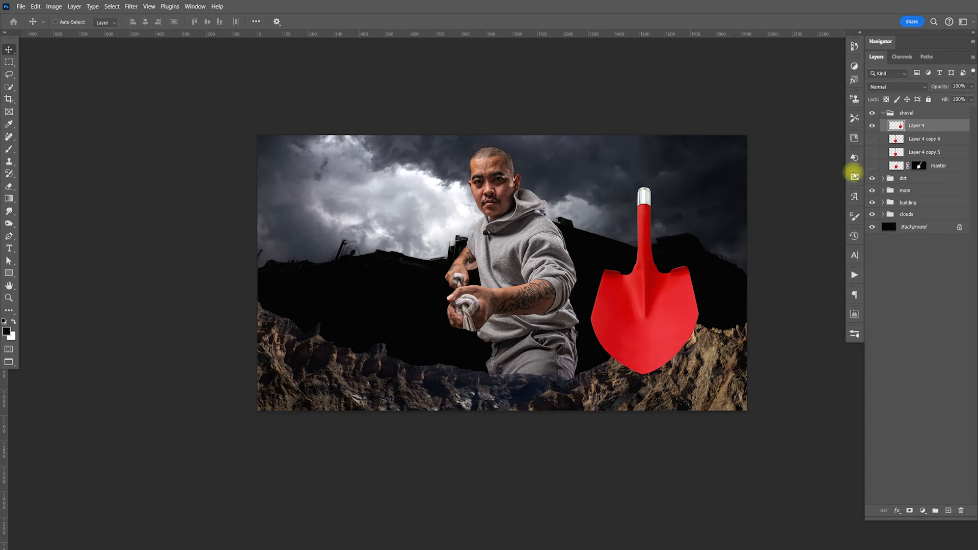
click(872, 126)
click(872, 139)
click(896, 139)
- Start a Pen path across the upper end of the black shaft, curving just below the grip's socket
drag(478, 288, 518, 314)
key(z)
scroll(519, 300, up, 3)
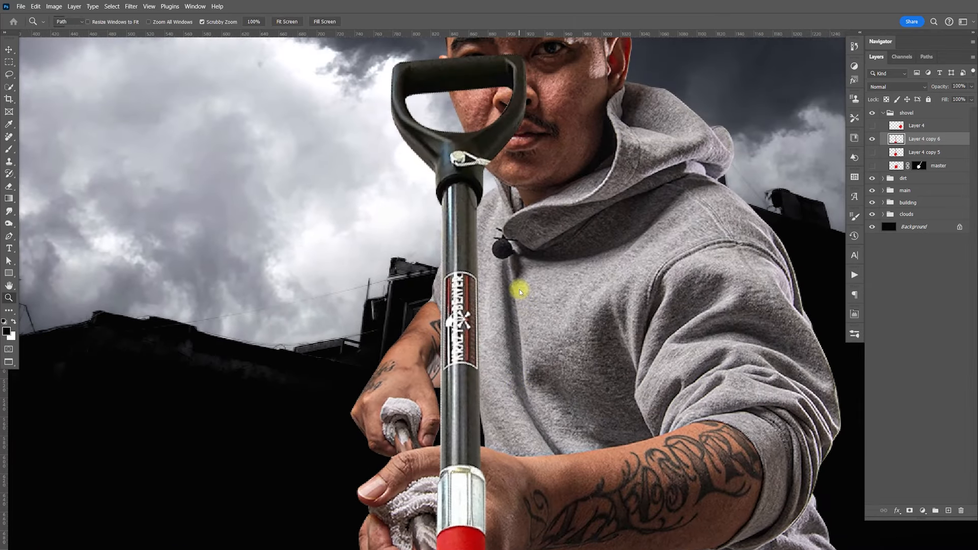
key(p)
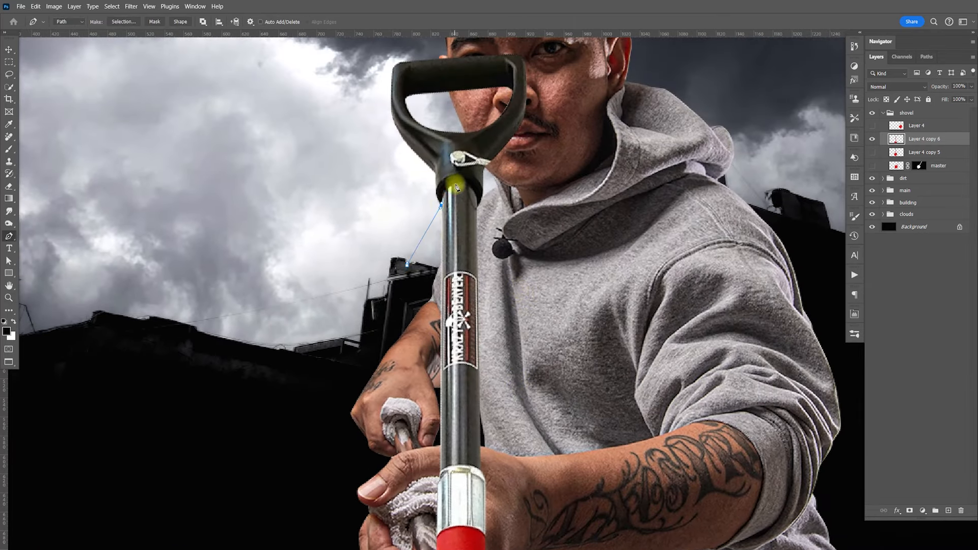
drag(478, 200, 521, 271)
scroll(528, 409, down, 3)
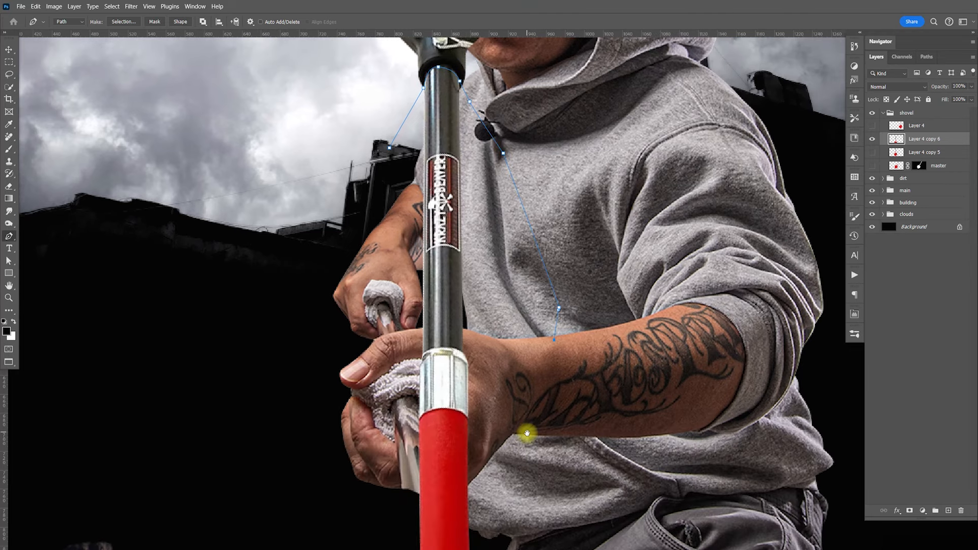
- Continue the path around the shaft and silver collar, crossing the red socket and returning up the other side
scroll(524, 428, down, 4)
click(546, 384)
click(539, 445)
click(523, 467)
click(381, 464)
drag(339, 342, 339, 334)
drag(355, 206, 355, 190)
click(387, 67)
- Convert the shaft path to a selection, copy the shaft section to a new layer and hide Layer 4 copy 6
right_click(449, 194)
click(488, 232)
key(Return)
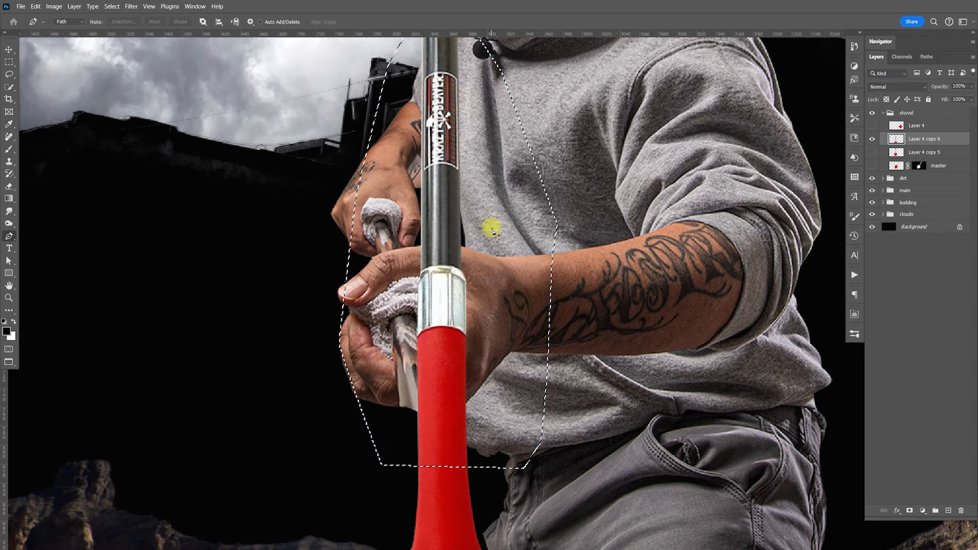
key(ctrl+j)
click(874, 153)
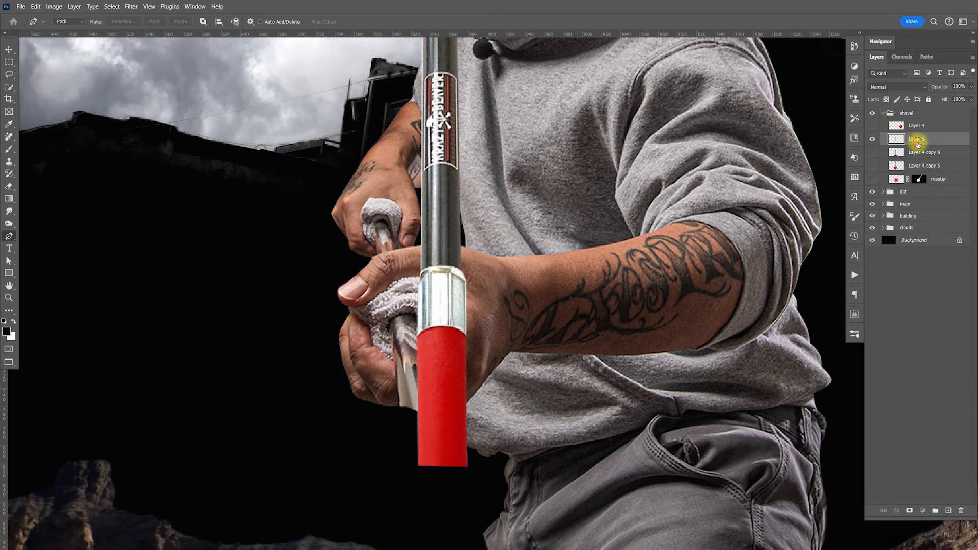
- Move the shaft section down over the man's front hand and slightly narrow its upper end with a Perspective transform
key(v)
drag(445, 160, 420, 311)
key(ctrl+t)
right_click(427, 141)
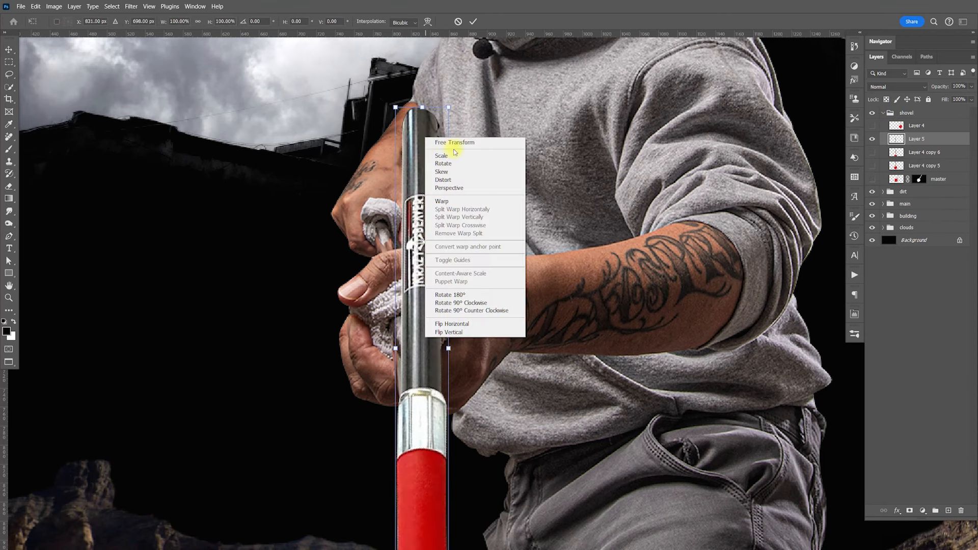
click(466, 192)
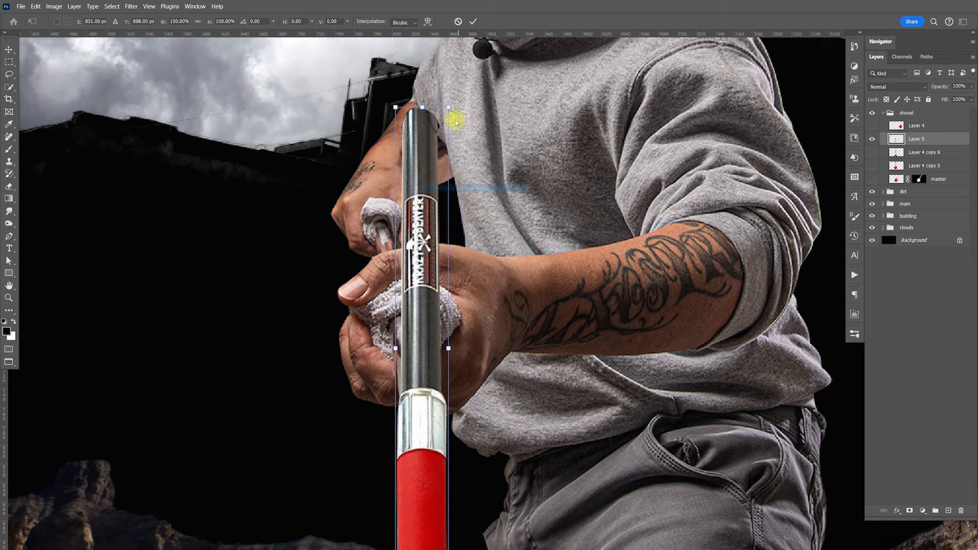
drag(448, 108, 445, 112)
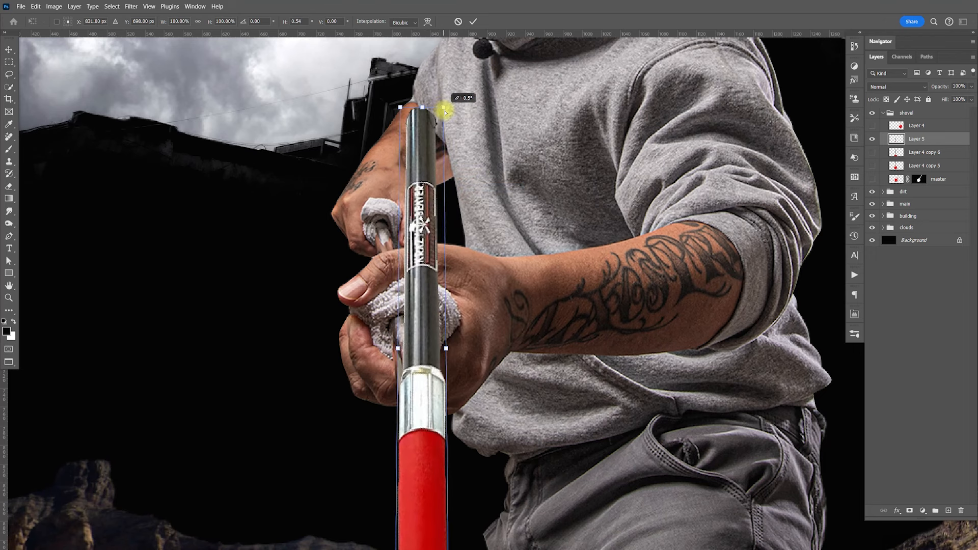
key(Return)
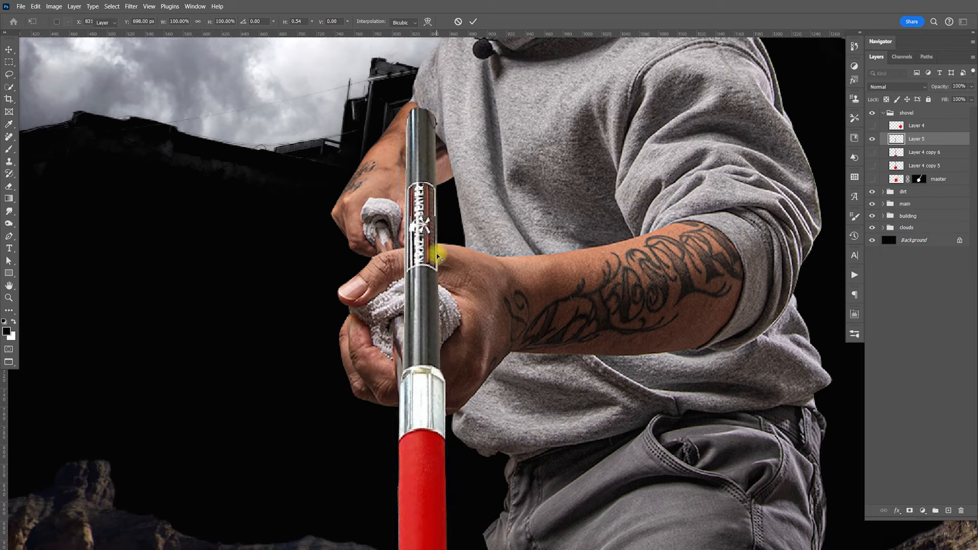
- Widen the shaft section on Layer 5 slightly on both sides with Free Transform
scroll(436, 351, down, 3)
scroll(432, 305, up, 2)
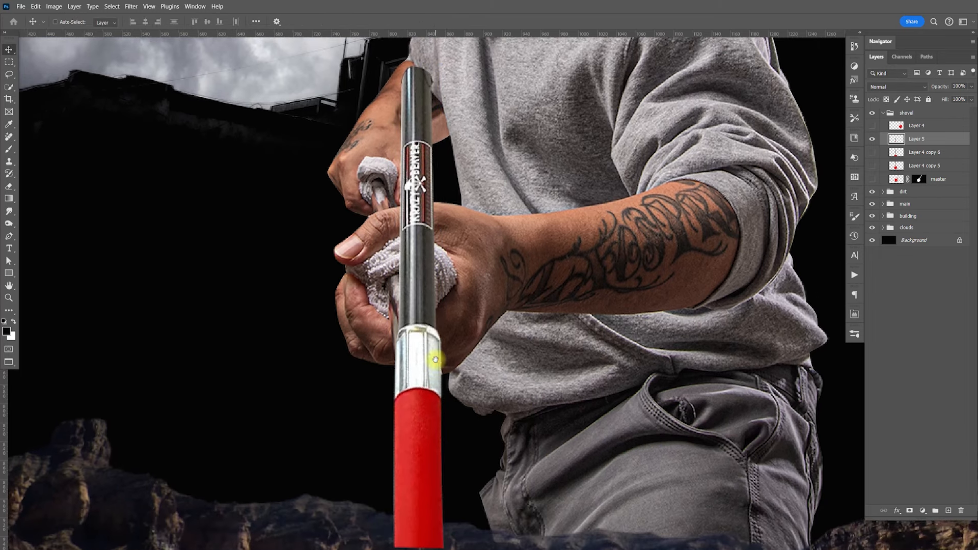
key(ctrl)
key(ctrl+t)
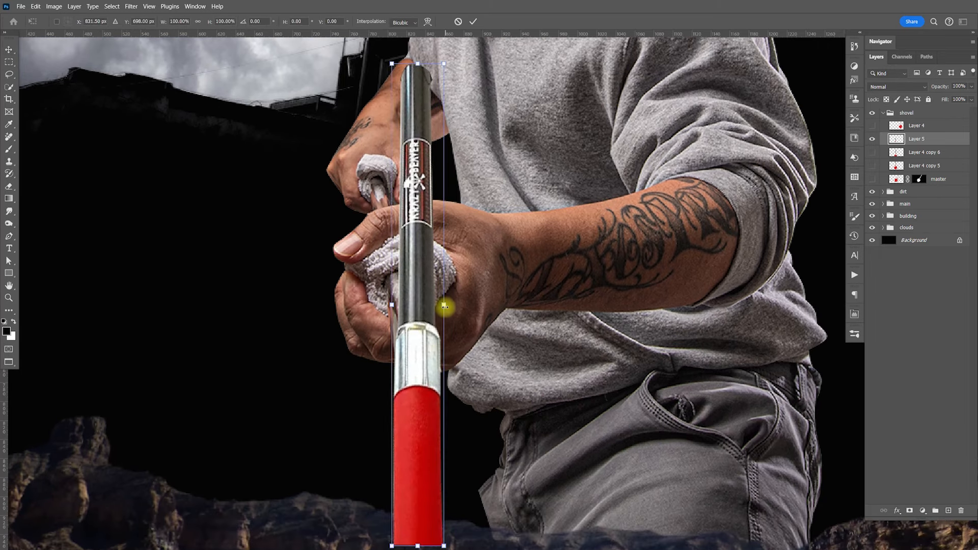
drag(444, 305, 453, 303)
key(Return)
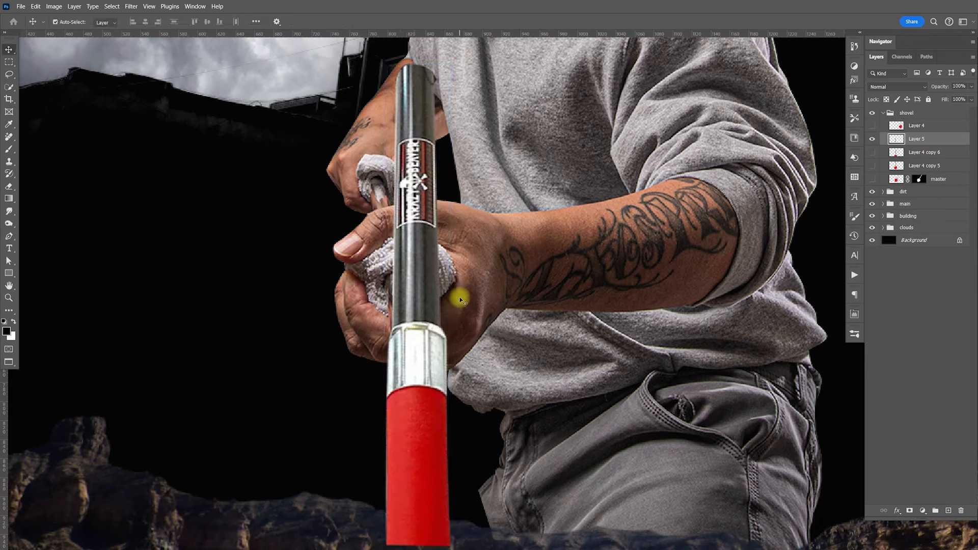
- Try rotating the shaft section about -15.7° and shortening it to about 57.6% height, and undo both changes
key(ctrl+t)
drag(502, 135, 463, 138)
scroll(413, 275, down, 2)
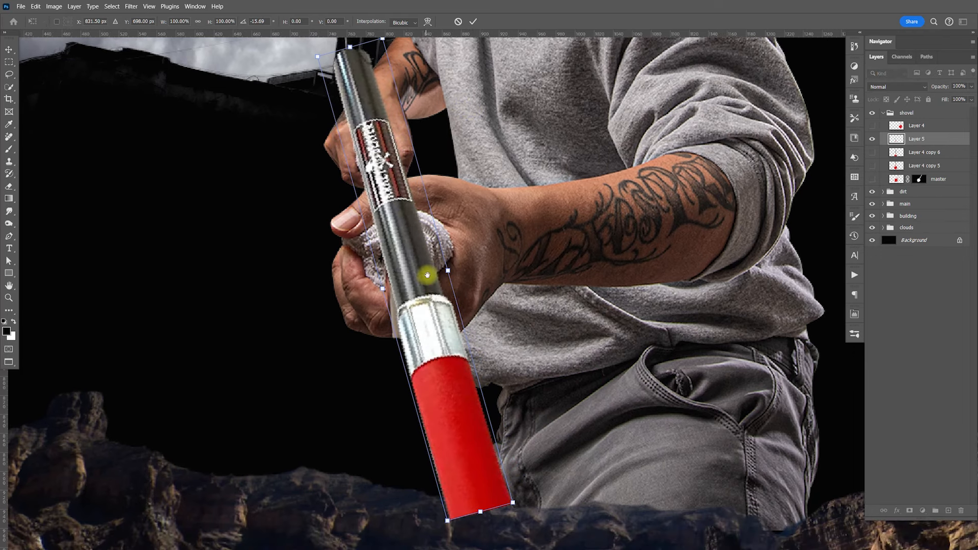
right_click(362, 109)
click(375, 128)
drag(353, 44, 403, 247)
drag(439, 314, 414, 209)
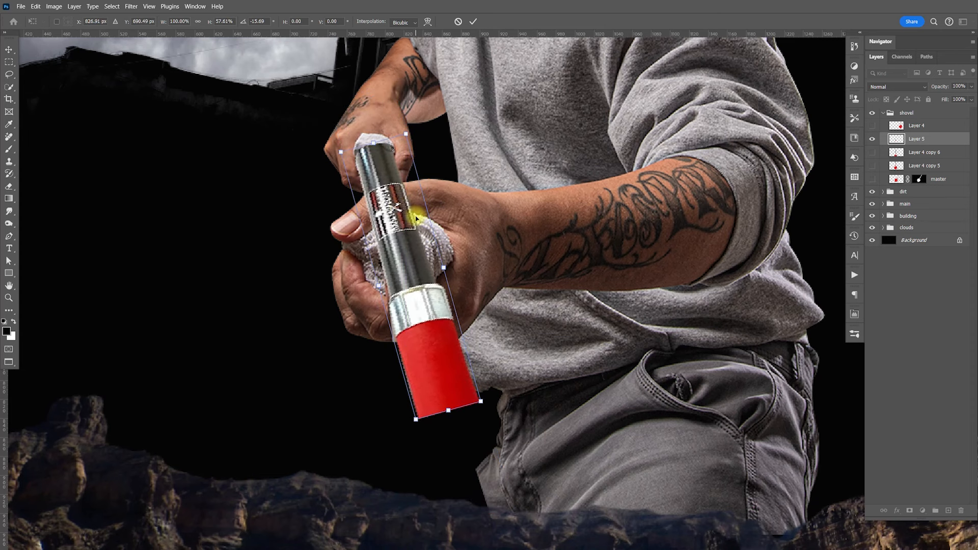
key(ctrl+z)
key(ctrl+z)
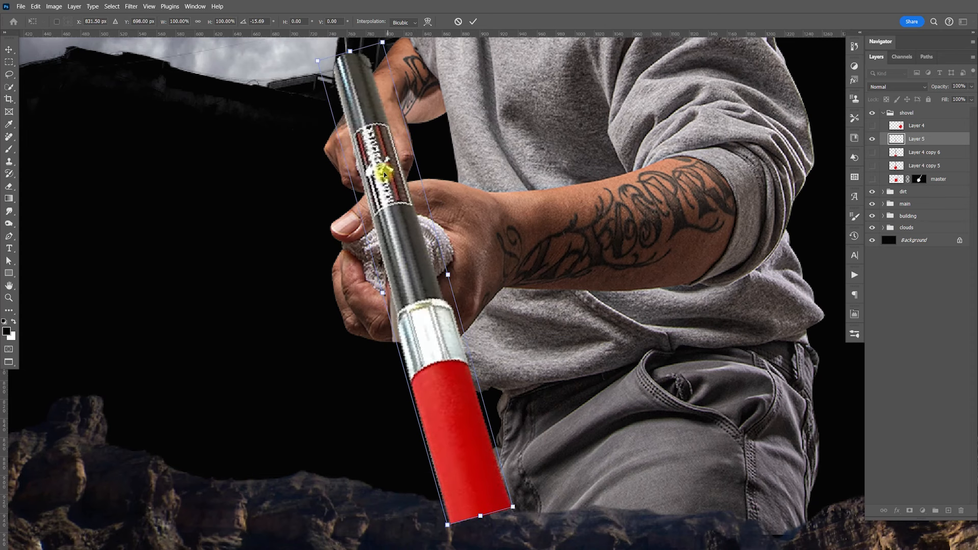
key(ctrl+z)
- Narrow the shaft section's upper end with a Perspective transform and move it down over the man's front hand
right_click(426, 145)
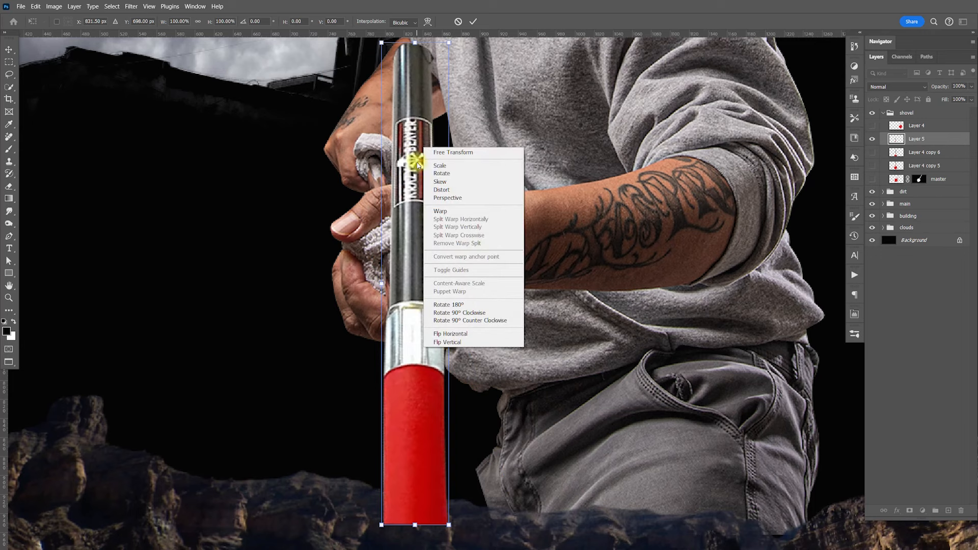
click(463, 198)
drag(448, 42, 432, 73)
scroll(414, 273, down, 3)
double_click(427, 257)
drag(449, 126, 469, 265)
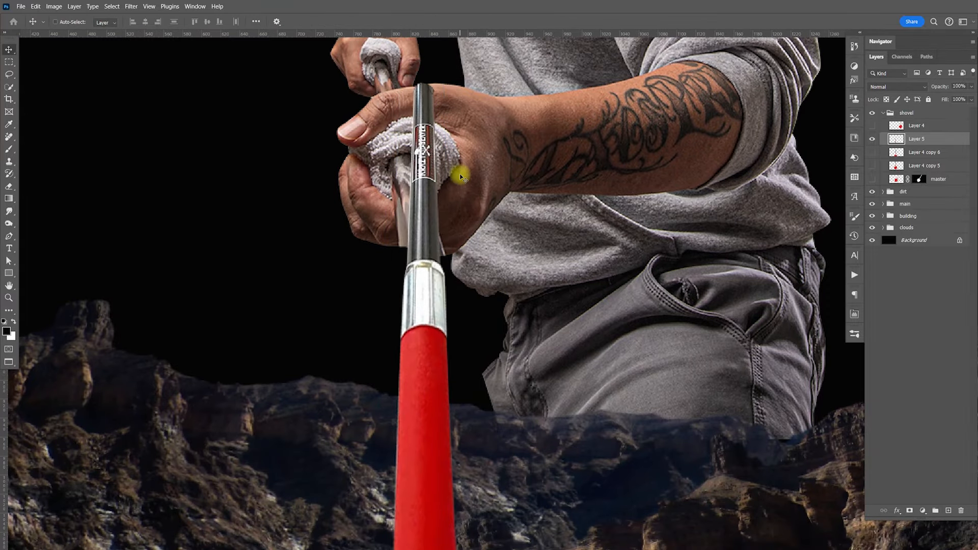
- Rotate the shaft section about -13.4° and position it along the pole held in the man's hands
key(ctrl+t)
drag(524, 144, 453, 193)
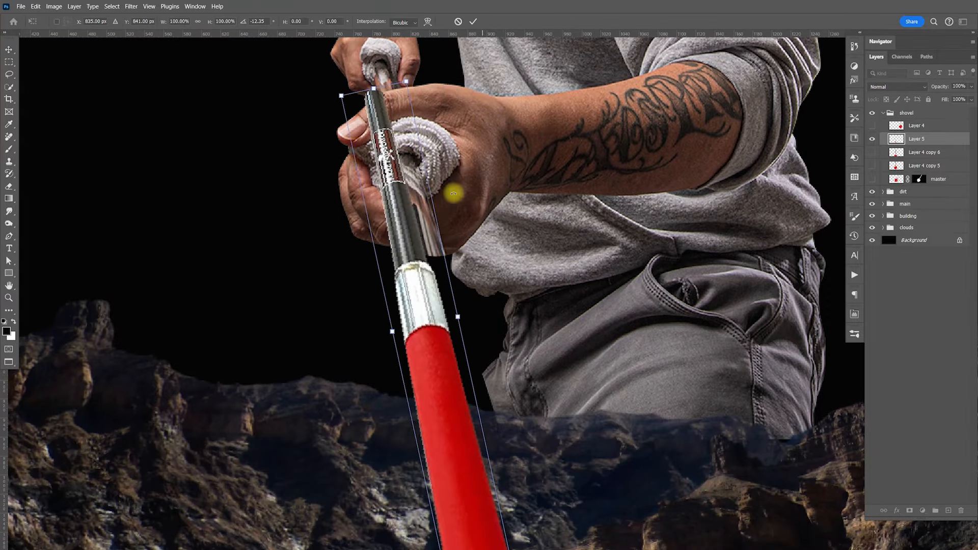
drag(408, 251, 412, 206)
drag(469, 162, 475, 186)
drag(427, 278, 435, 198)
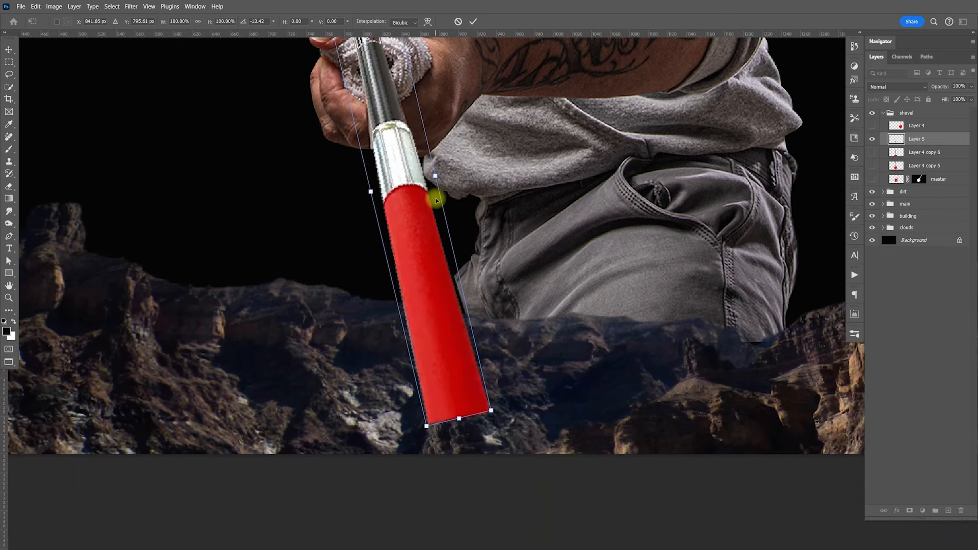
key(Return)
key(ctrl+minus)
key(ctrl+minus)
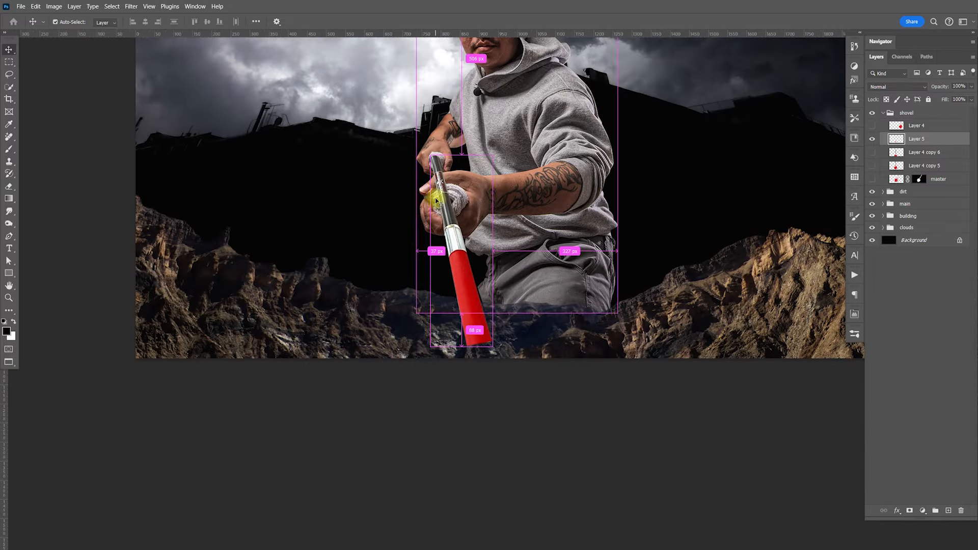
- Undo the shaft section's moves and transforms back to its original placement and hide Layer 4 copy 6 again
drag(458, 262, 500, 266)
key(ctrl+z)
key(ctrl+z)
key(ctrl+z)
key(ctrl+z)
key(ctrl+z)
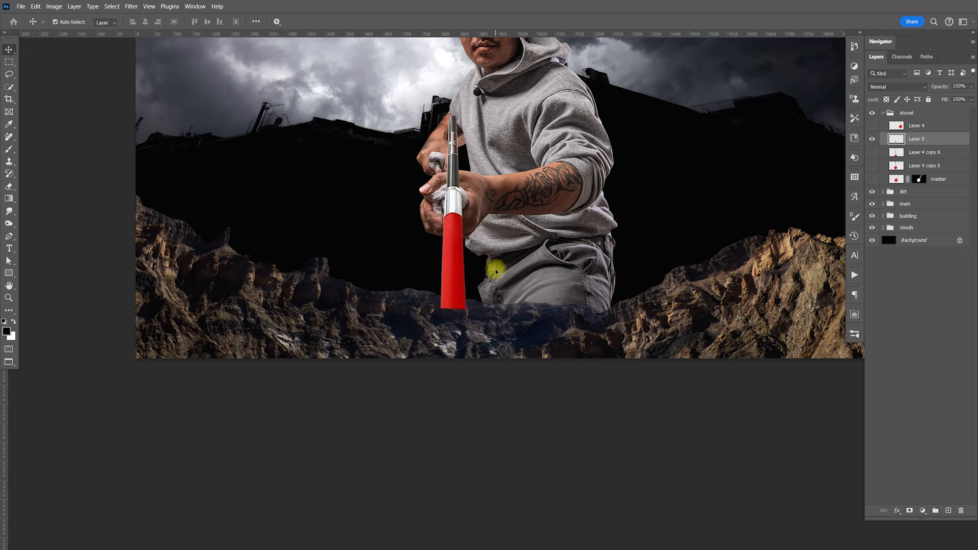
key(ctrl+z)
key(ctrl+z)
key(ctrl+z)
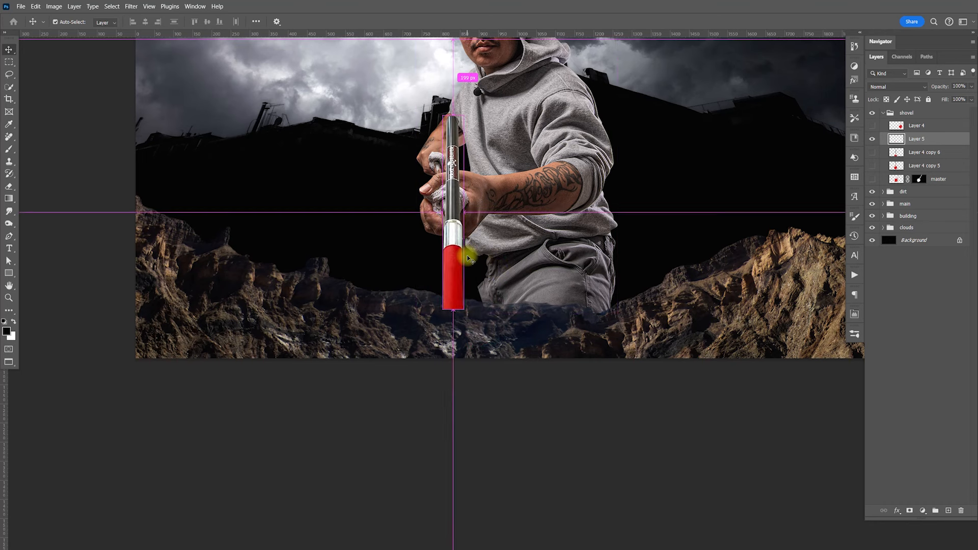
key(ctrl+z)
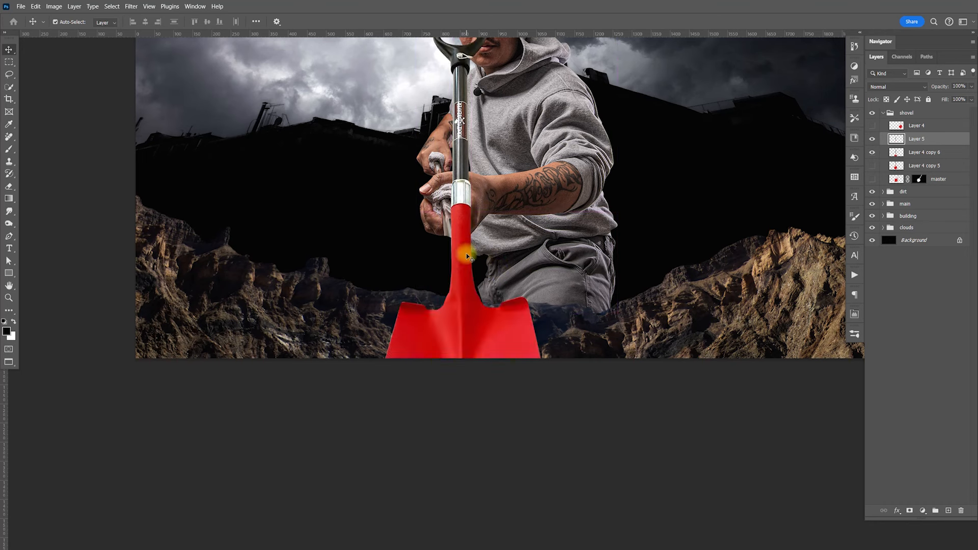
click(872, 153)
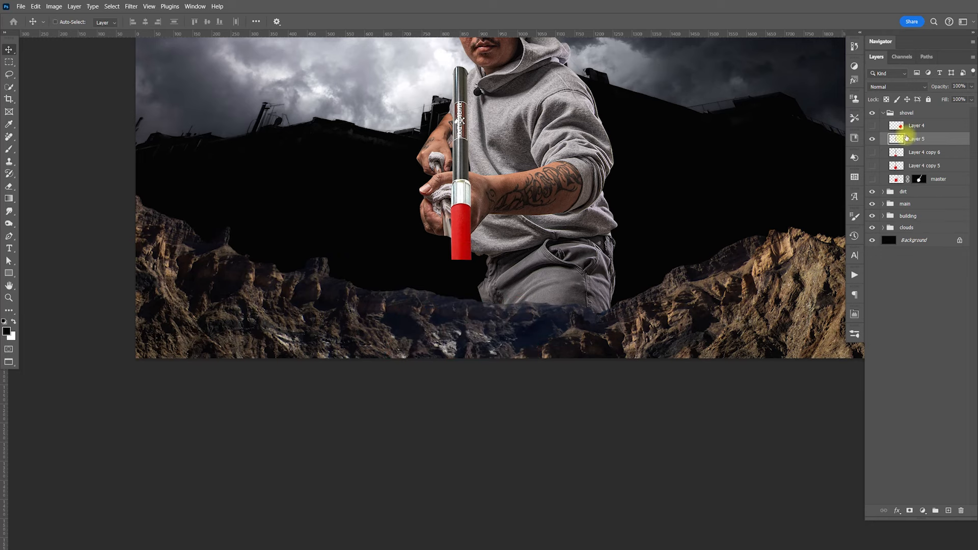
- Try erasing the lower end of the red socket with a soft 500 px Eraser
key(e)
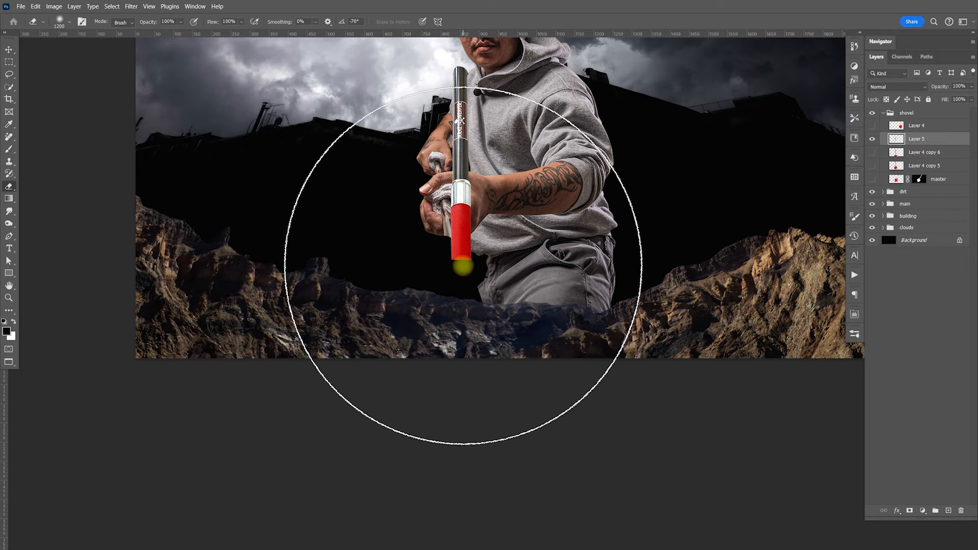
key(bracketleft)
key(bracketleft)
key(bracketleft)
key(bracketleft)
key(bracketleft)
key(bracketleft)
key(bracketleft)
key(bracketleft)
key(bracketright)
key(bracketright)
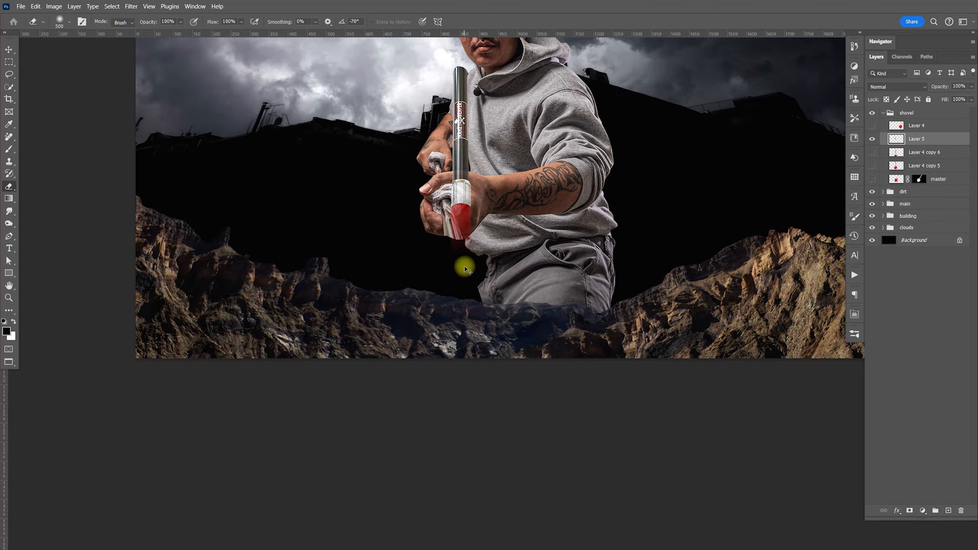
- Erase the red socket and silver collar from the shaft section with a small hard Eraser, leaving only the black shaft
key(bracketright)
key(bracketright)
key(bracketleft)
key(bracketleft)
key(bracketleft)
key(bracketleft)
key(bracketleft)
key(bracketleft)
key(bracketleft)
key(bracketleft)
key(bracketleft)
key(bracketleft)
key(bracketleft)
key(bracketleft)
key(bracketleft)
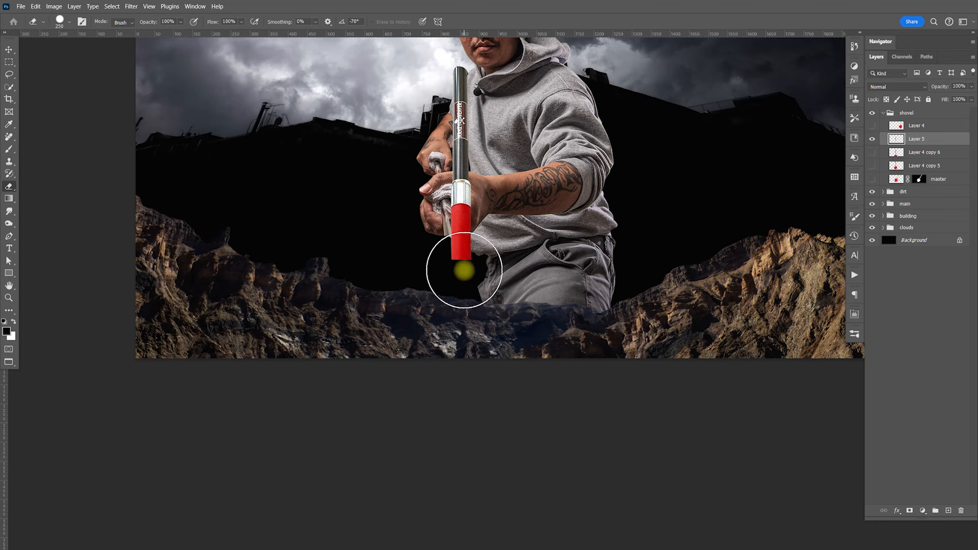
key(bracketleft)
drag(461, 260, 460, 224)
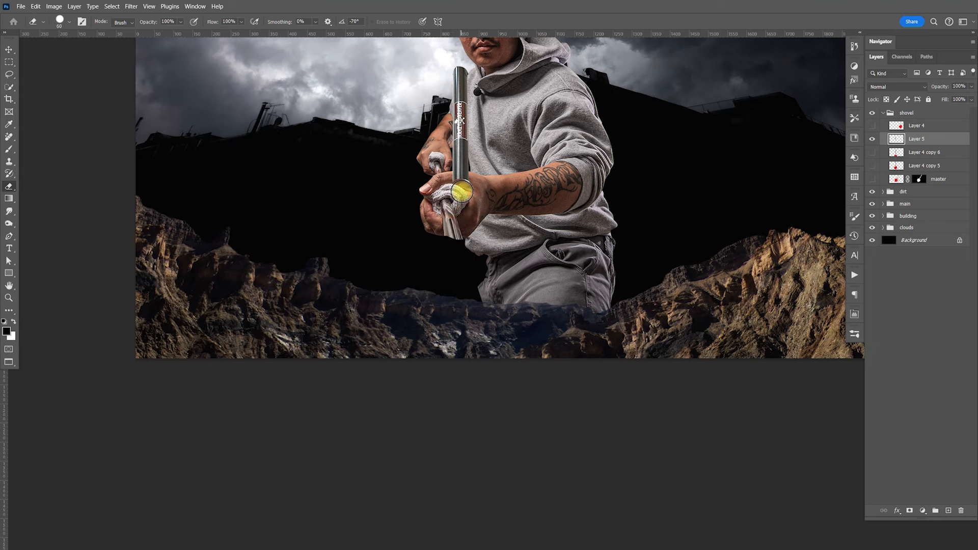
mouse_move(463, 193)
mouse_down()
mouse_move(479, 219)
mouse_move(467, 214)
mouse_move(463, 157)
mouse_up()
- Rotate the black shaft about -9.7° over the pole in the man's hands and hide Layer 5
key(ctrl+t)
drag(533, 121, 515, 105)
drag(465, 168, 488, 227)
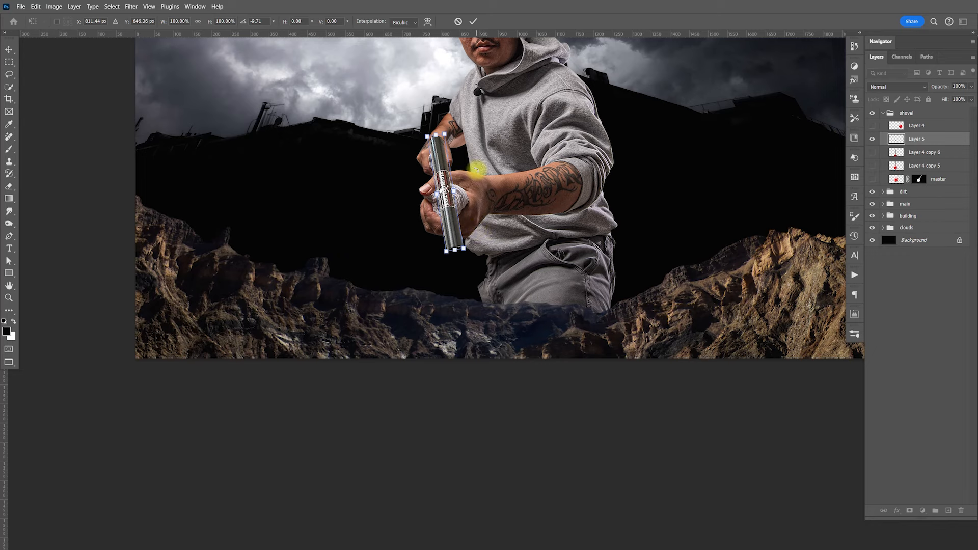
key(ctrl+plus)
drag(505, 142, 520, 227)
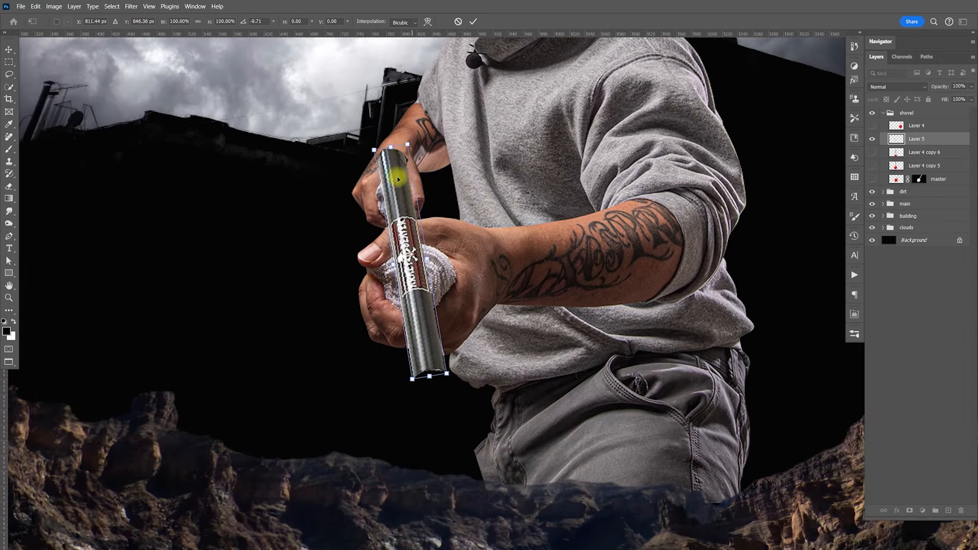
drag(400, 189, 414, 227)
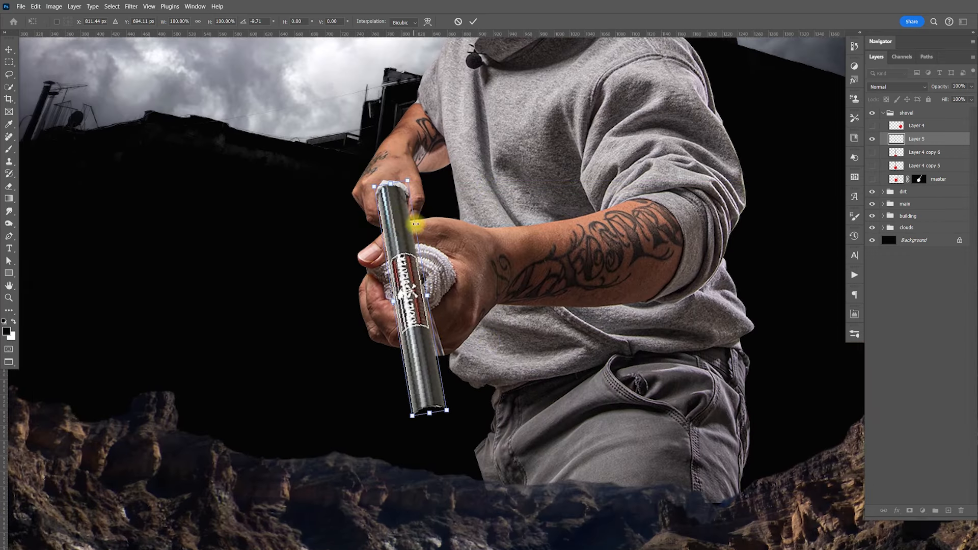
key(Return)
drag(420, 300, 432, 323)
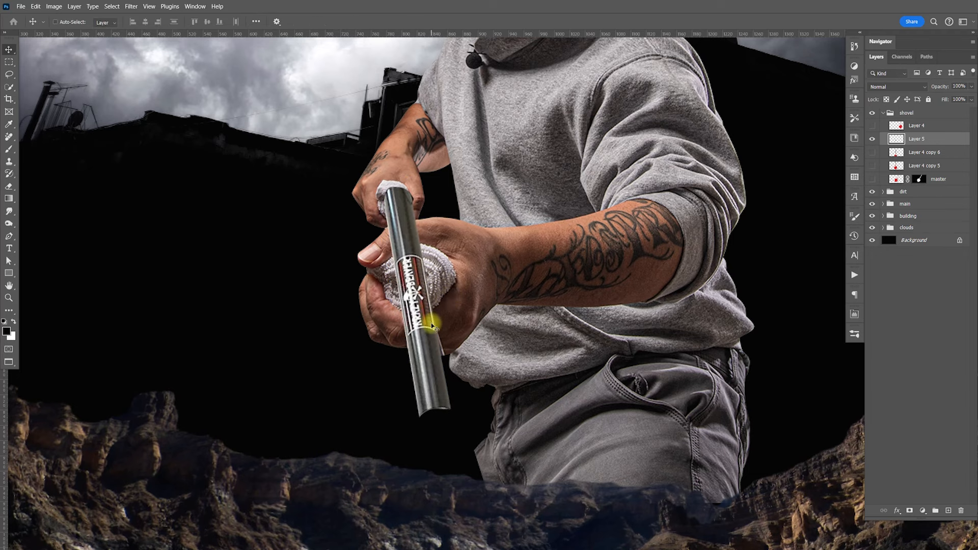
click(871, 139)
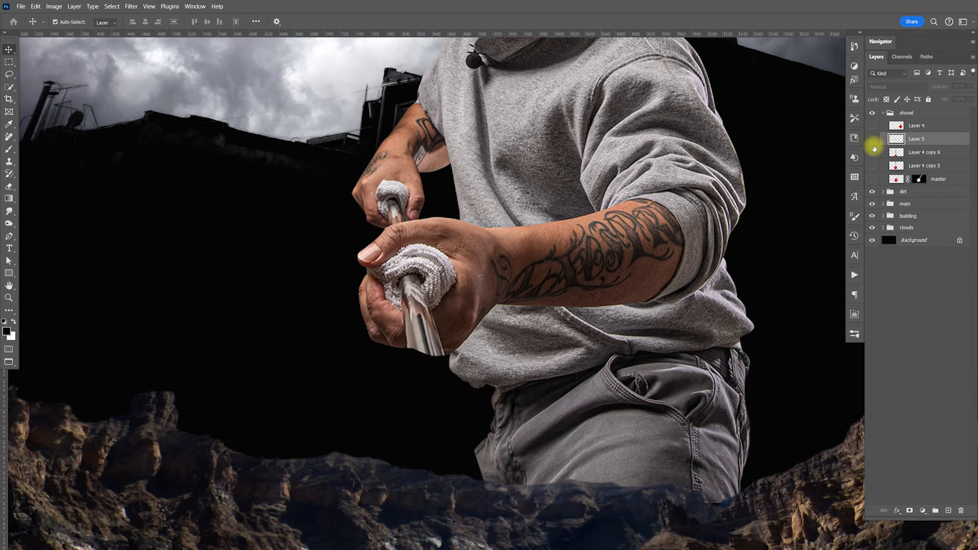
- Switch to the ChatGPT conversation in the browser and download the shovel image made for "Make it more of a low angle."
key(alt+Tab)
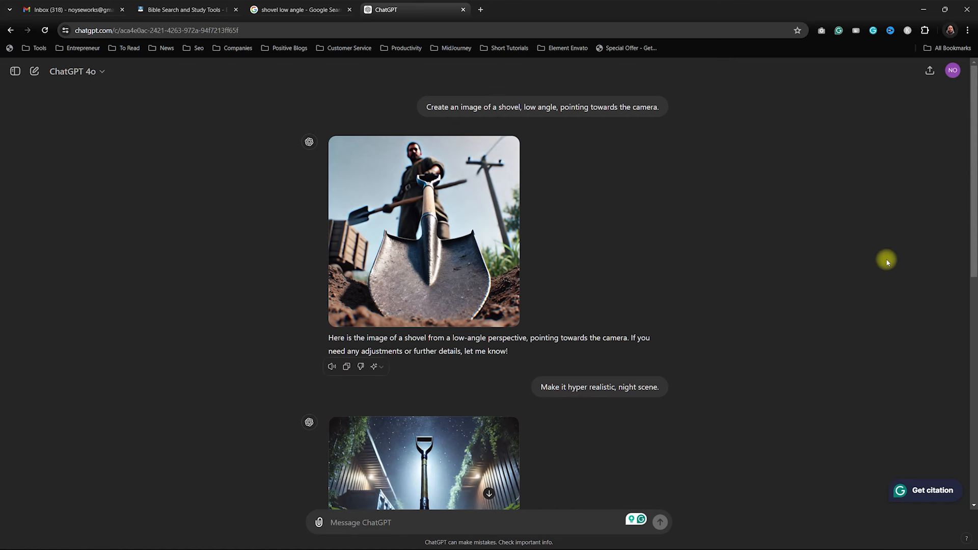
drag(969, 251, 951, 326)
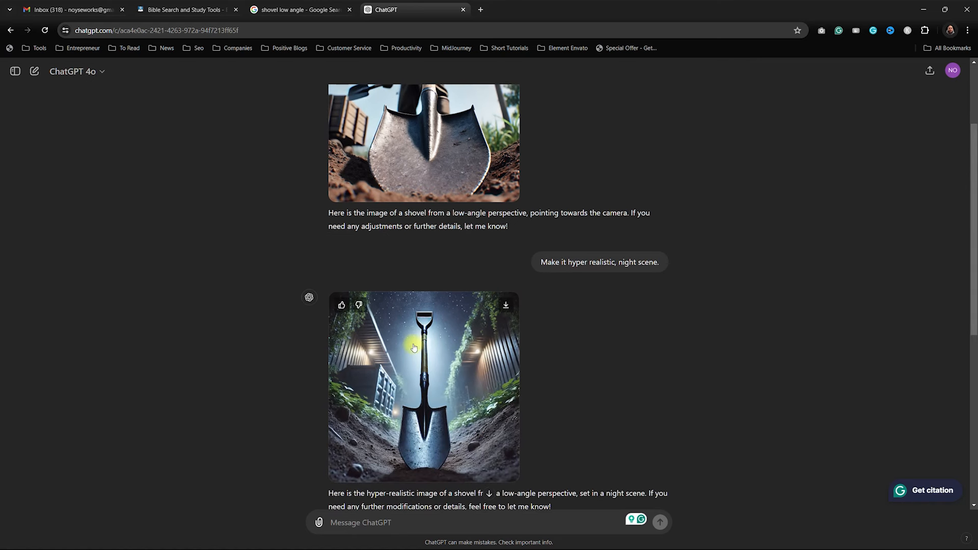
drag(969, 252, 945, 408)
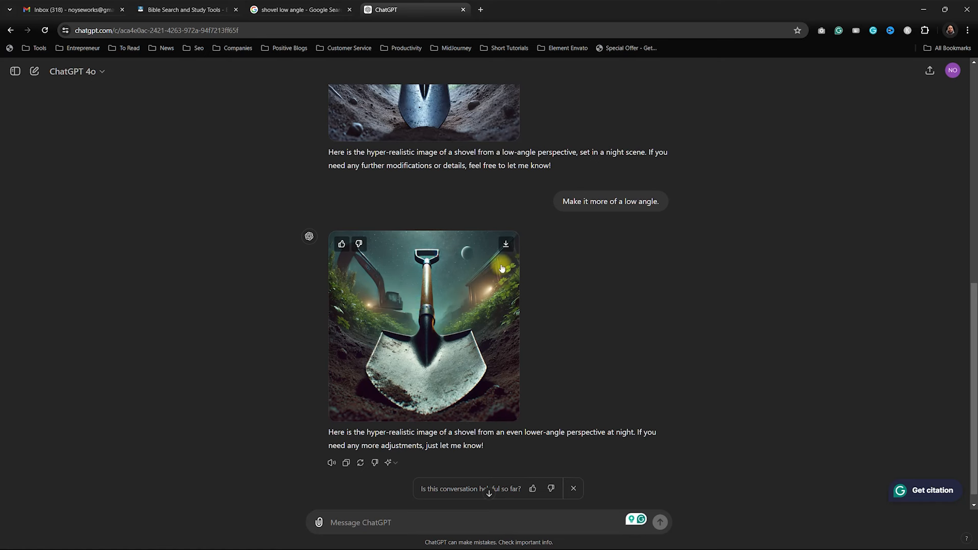
click(507, 248)
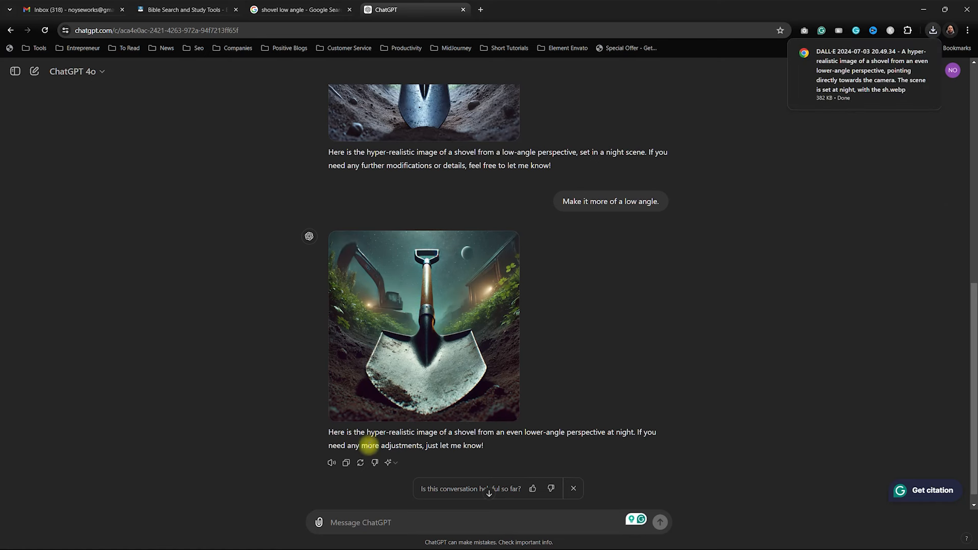
- Try regenerating the low-angle shovel image and return to the first version of the response
click(361, 463)
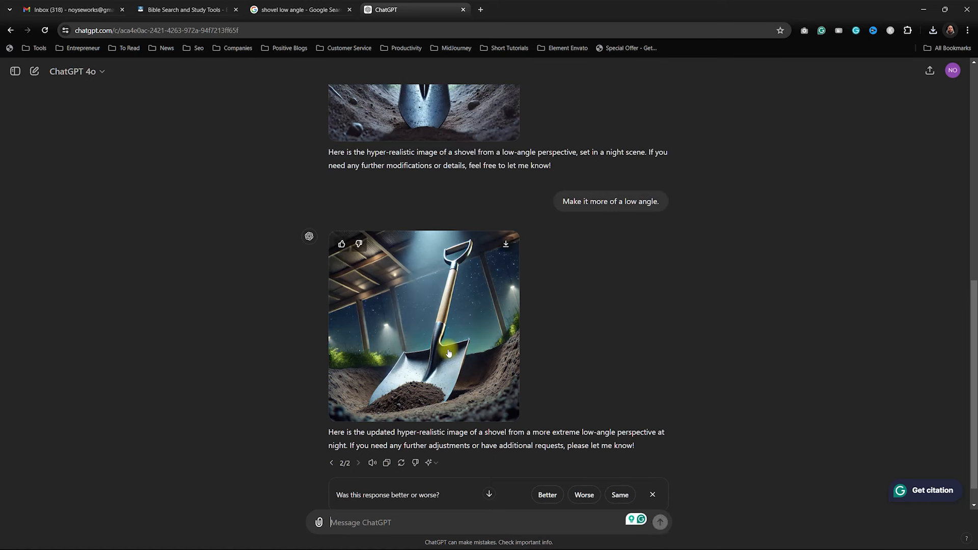
click(332, 463)
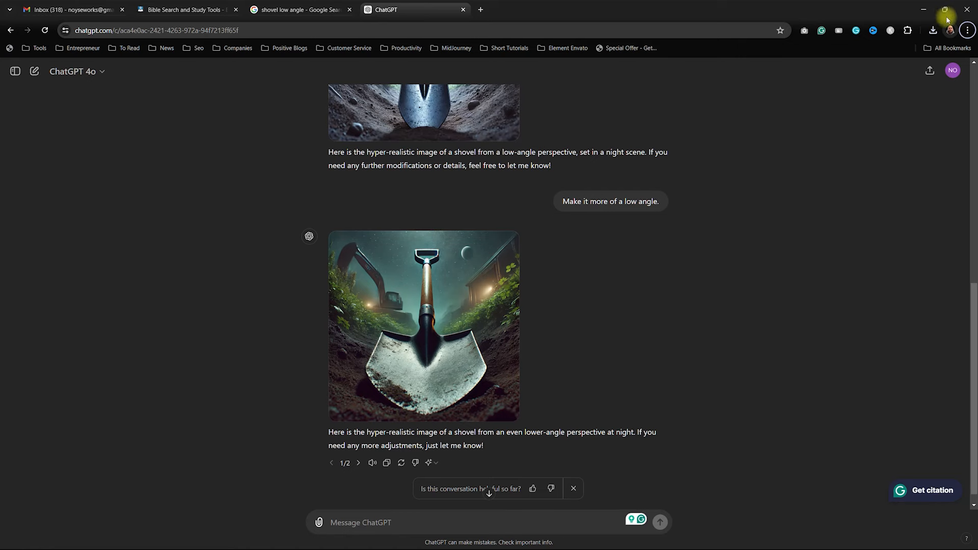
- Close the browser and open the downloaded low-angle shovel image in Photoshop
click(966, 14)
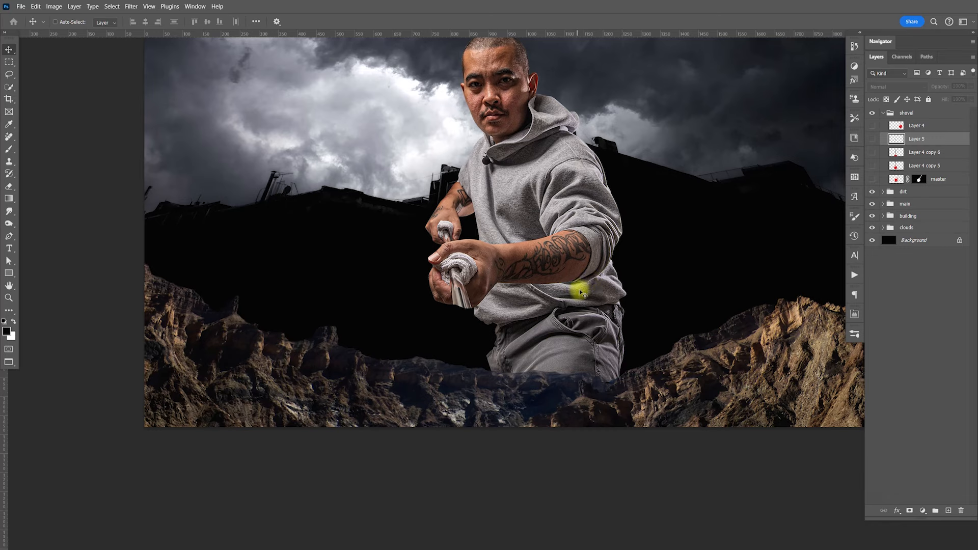
drag(607, 309, 572, 361)
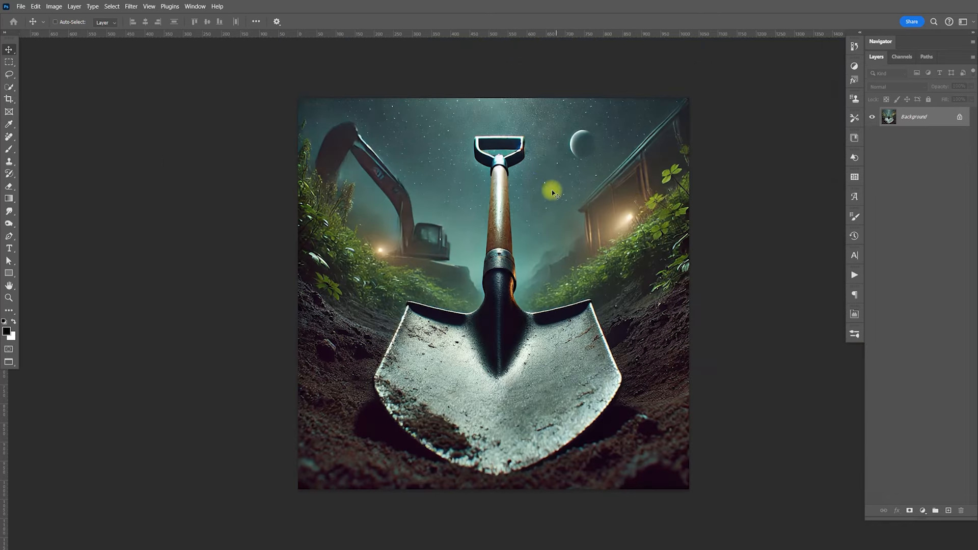
- Start a Pen path at the shovel socket and trace up the left edge of the socket and metal collar
scroll(504, 329, up, 10)
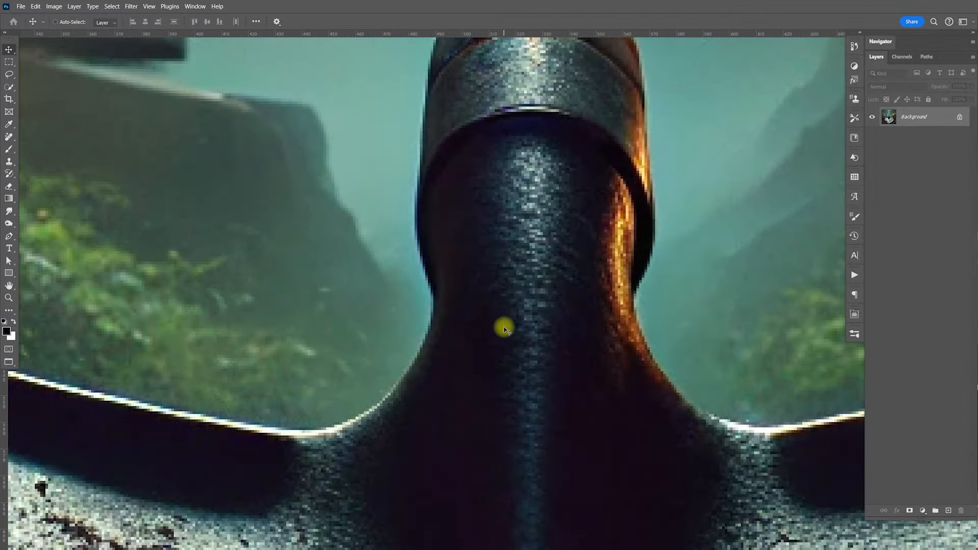
key(p)
click(431, 293)
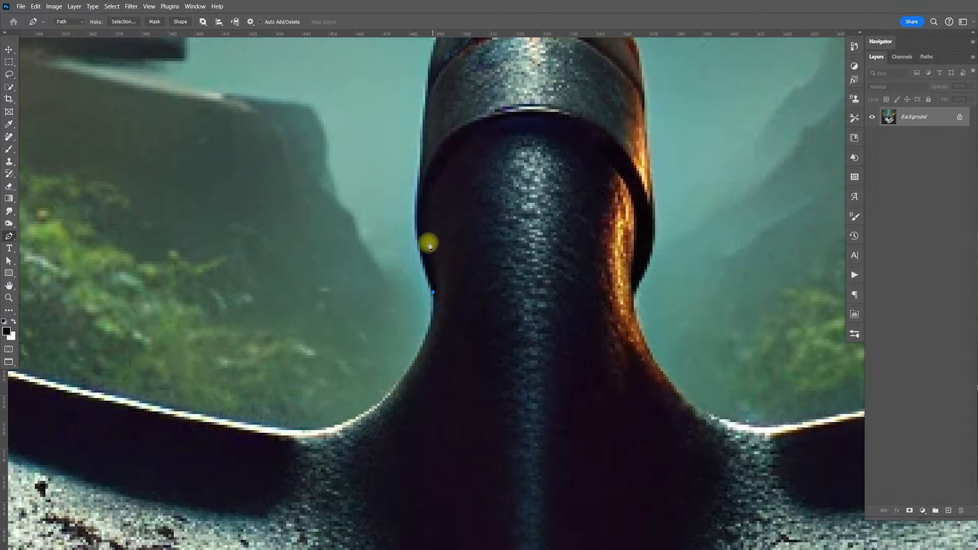
drag(436, 105, 414, 389)
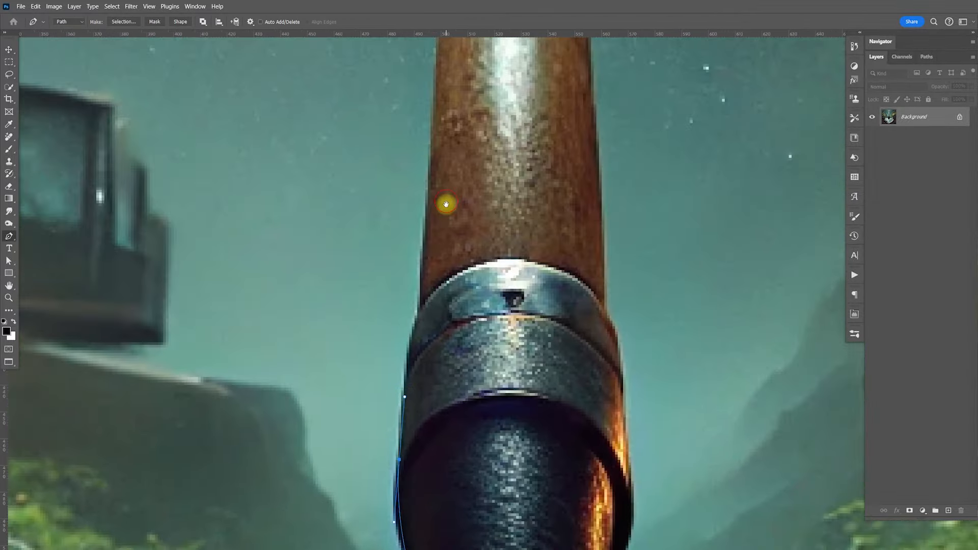
drag(409, 341, 413, 320)
- Continue the path up the wooden handle, across its top just below the grip, and down its right edge to the collar
scroll(468, 199, up, 8)
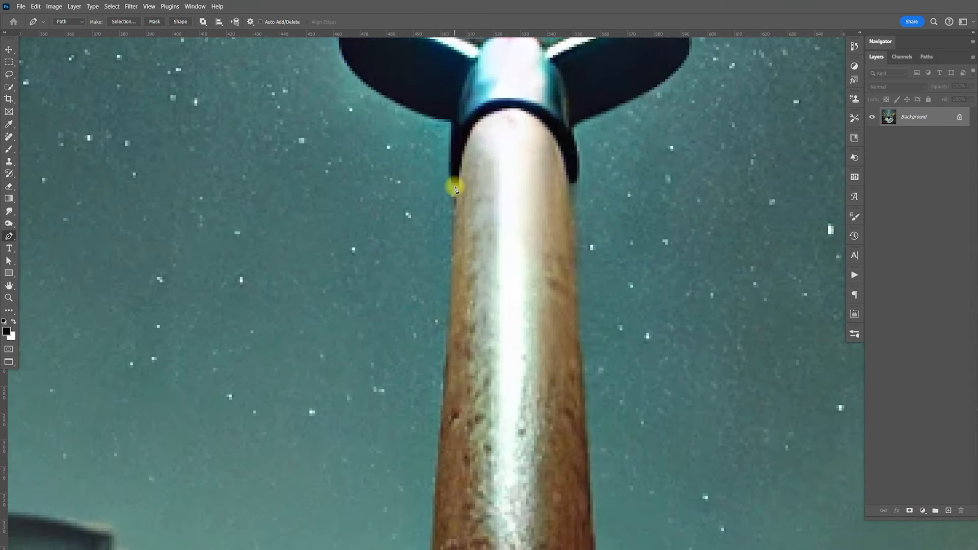
click(456, 188)
click(508, 120)
drag(509, 113, 553, 114)
click(573, 196)
scroll(565, 209, down, 10)
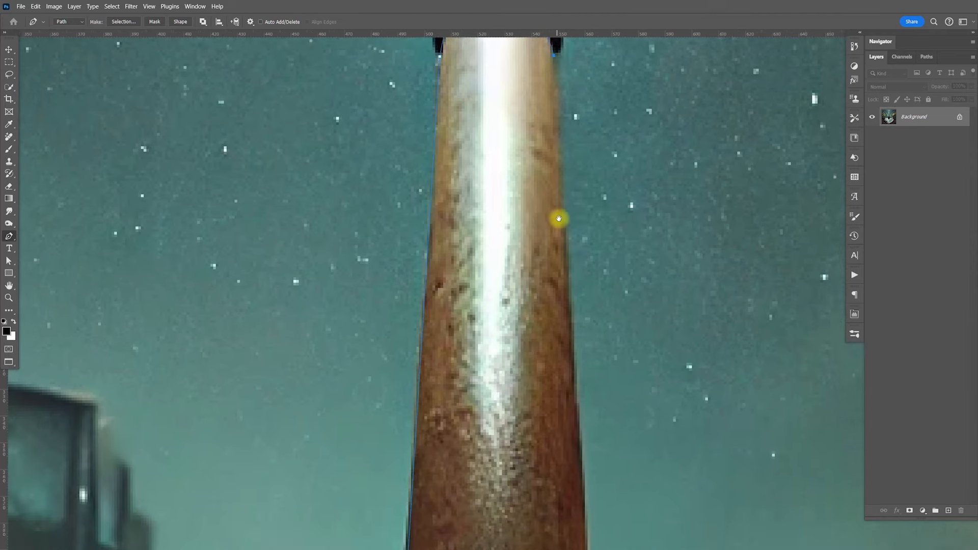
click(539, 288)
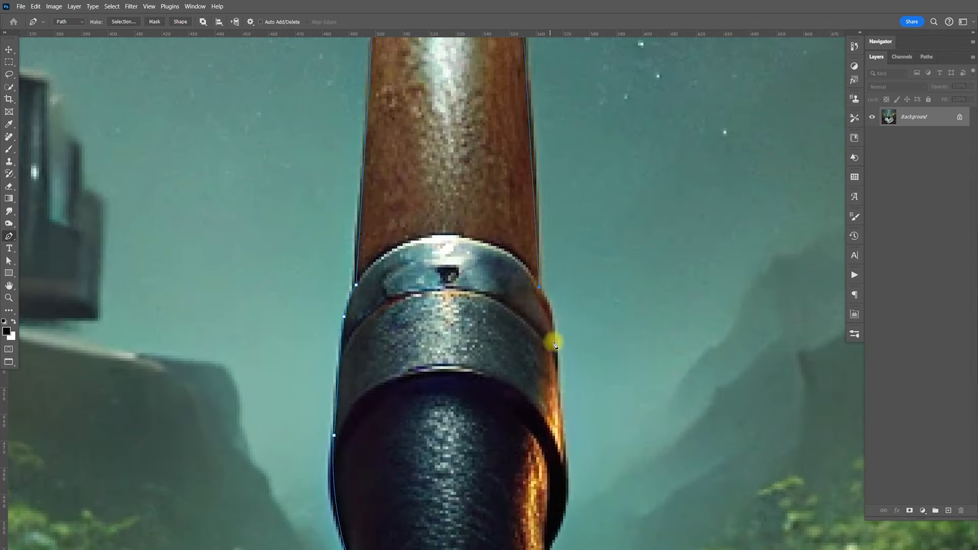
- Trace the path down the right edge of the collar and socket and along the blade's upper right rim
drag(561, 308, 528, 335)
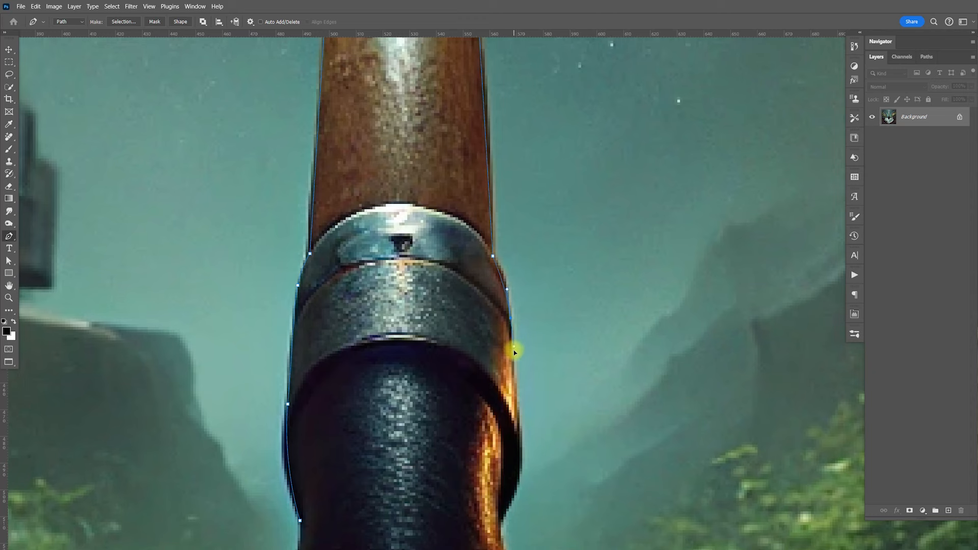
drag(513, 375, 492, 385)
click(510, 401)
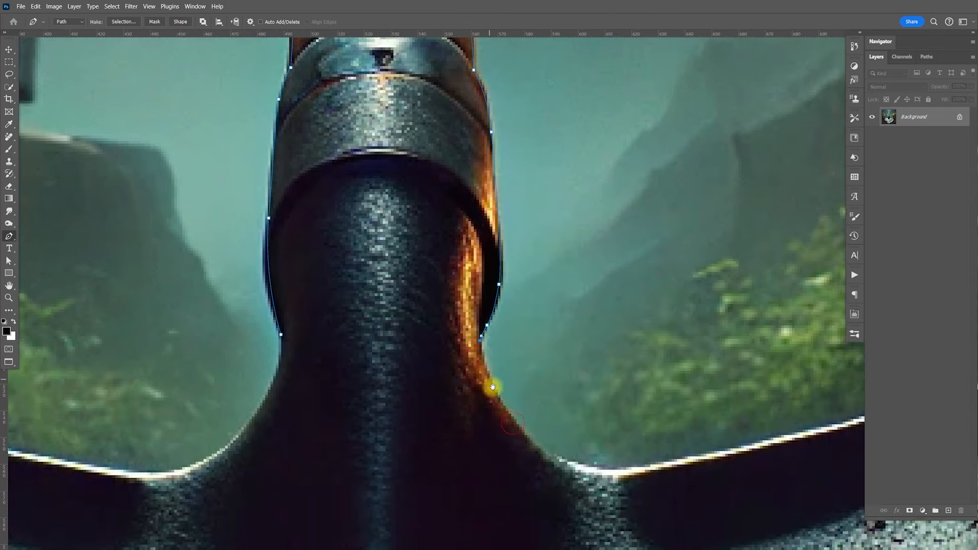
drag(549, 415, 596, 424)
drag(696, 405, 766, 382)
scroll(633, 399, right, 5)
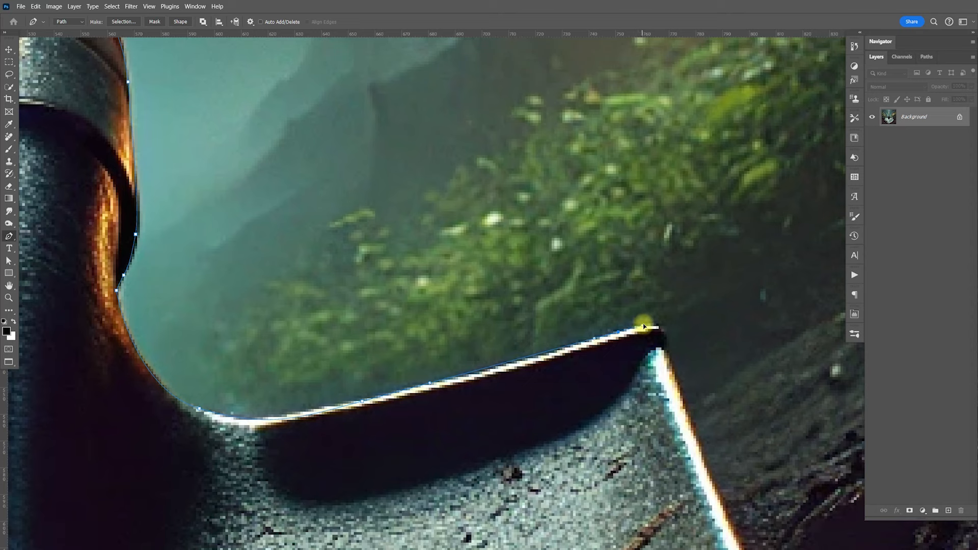
- Trace the path around the blade's upper right corner and down its right side to the widest point
drag(645, 324, 664, 339)
drag(675, 454, 631, 383)
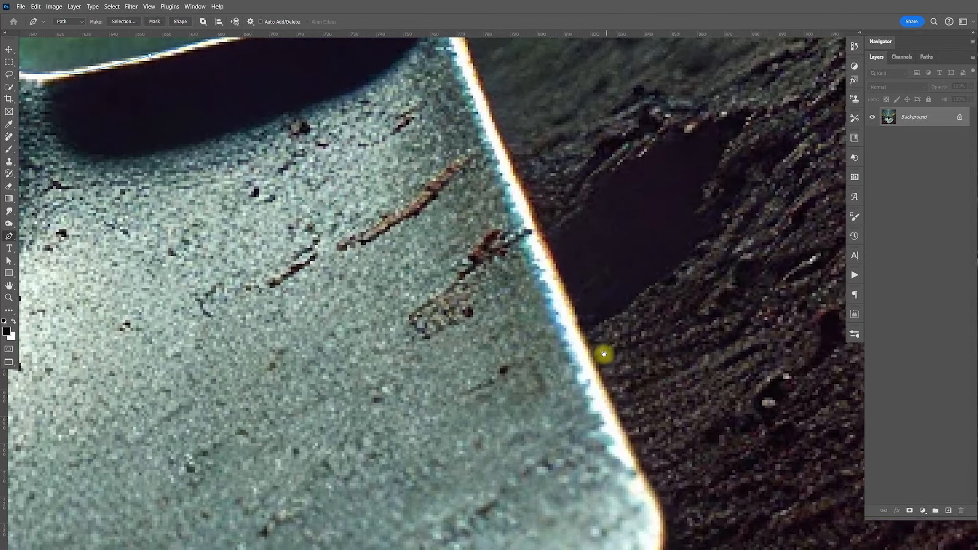
drag(597, 340, 527, 229)
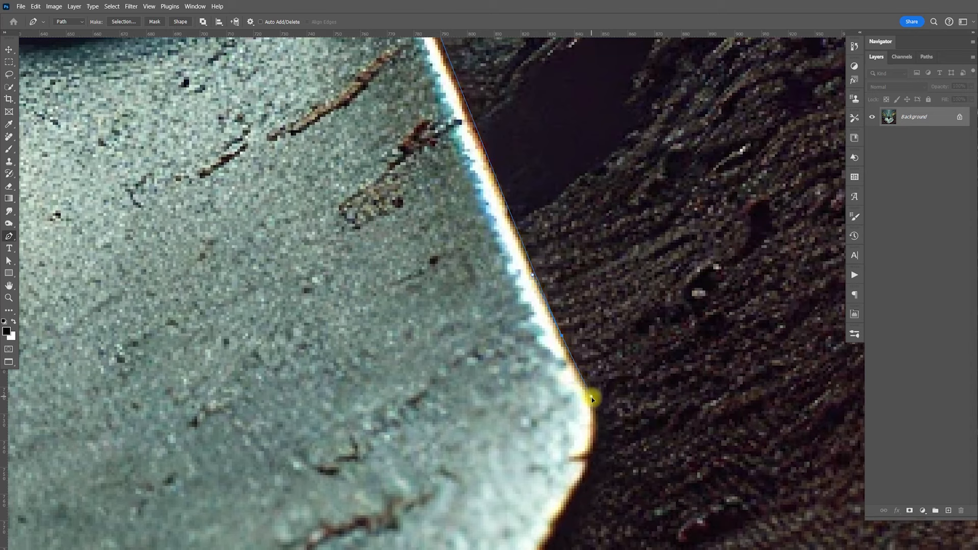
drag(563, 194, 598, 377)
key(ctrl+z)
drag(532, 348, 620, 345)
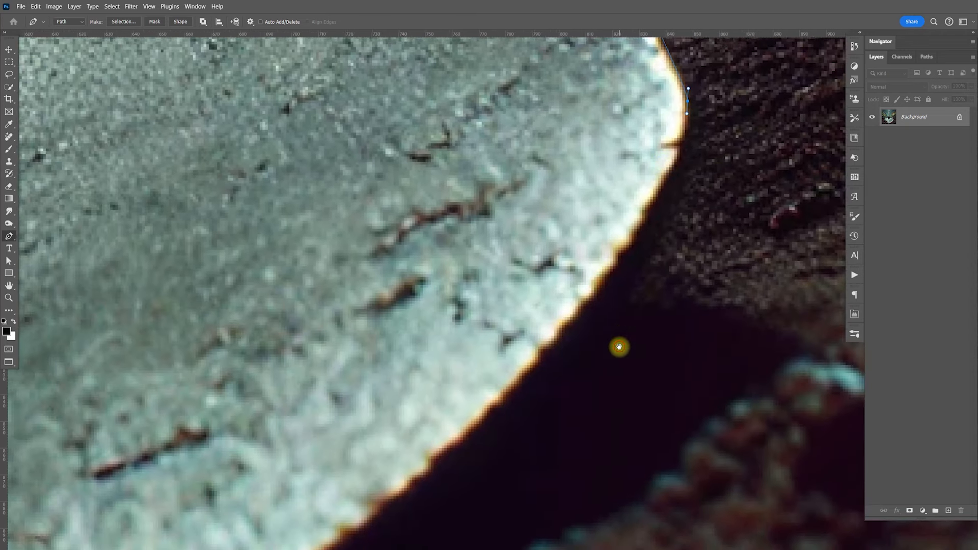
- Trace the path along the blade's lower edge, around the tip and up to the widest point on the left
drag(561, 337, 466, 436)
drag(461, 439, 602, 330)
drag(509, 337, 352, 414)
drag(352, 414, 580, 359)
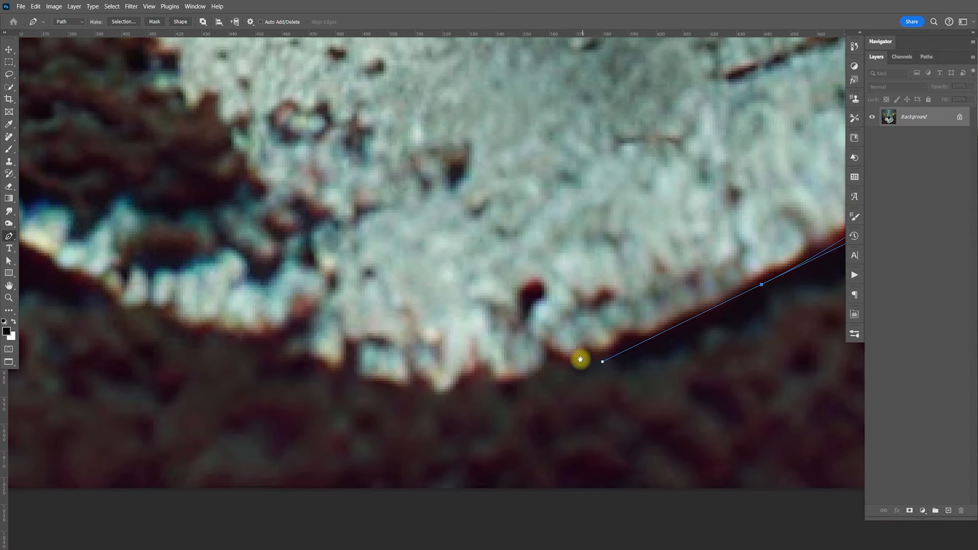
drag(461, 402, 501, 410)
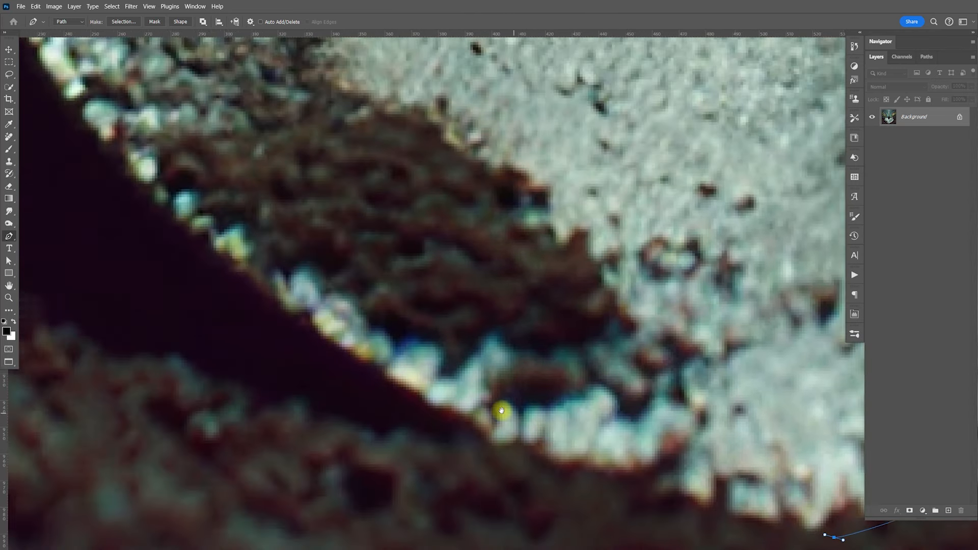
drag(378, 339, 297, 204)
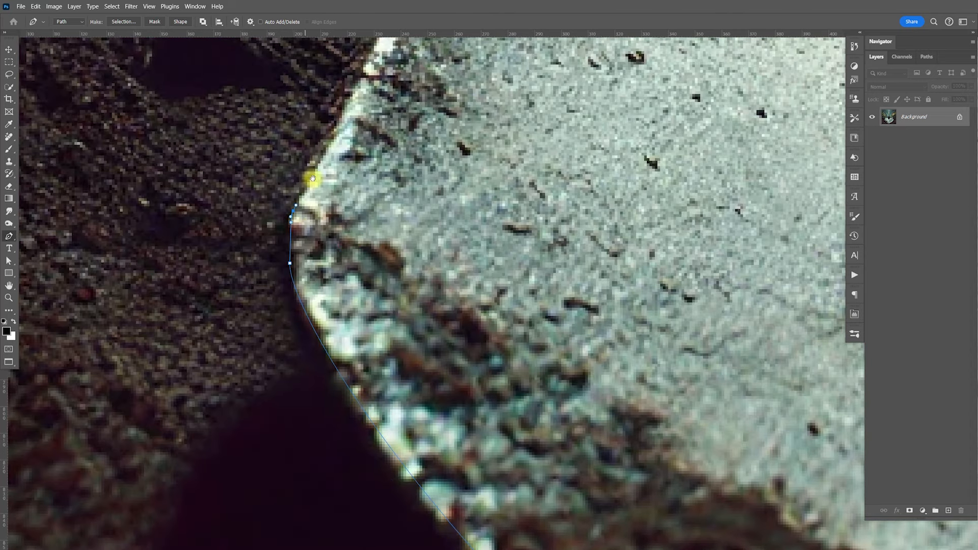
- Trace the path up the blade's left side and around its upper left corner
drag(339, 113, 322, 273)
drag(428, 182, 417, 235)
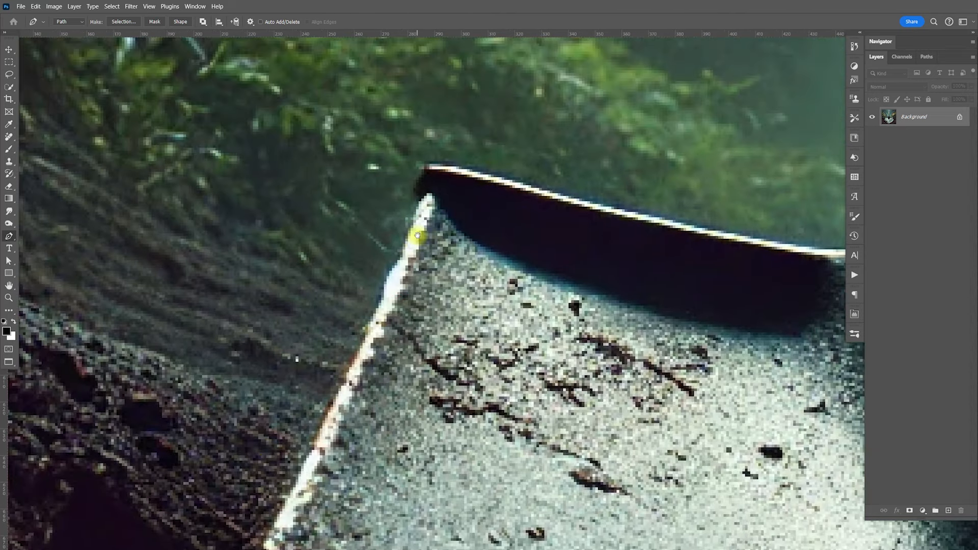
drag(350, 397, 389, 289)
click(421, 204)
click(427, 174)
drag(439, 167, 443, 164)
- Trace the blade's upper left rim up to the socket and close the path at its starting point
drag(675, 225, 738, 243)
scroll(754, 243, right, 5)
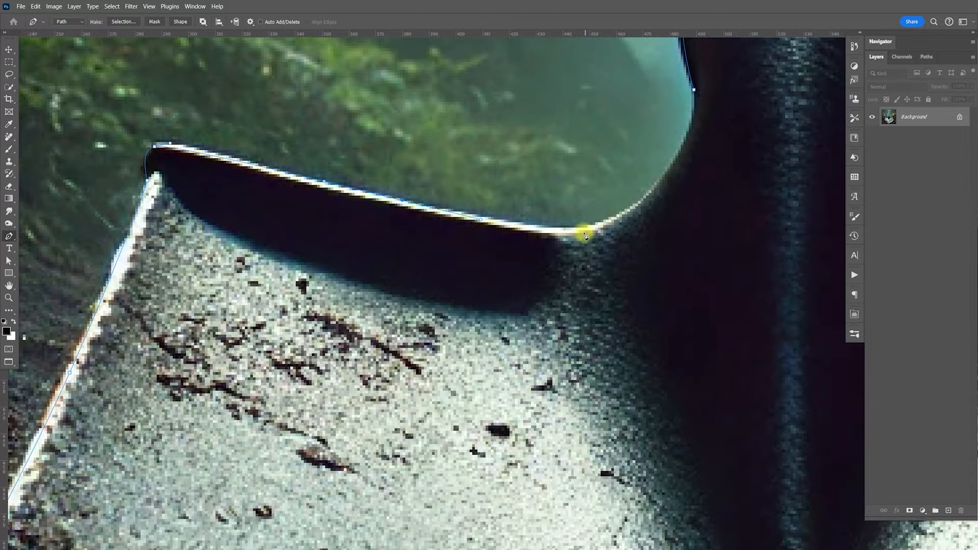
drag(670, 166, 688, 130)
drag(695, 91, 698, 98)
scroll(681, 110, down, 10)
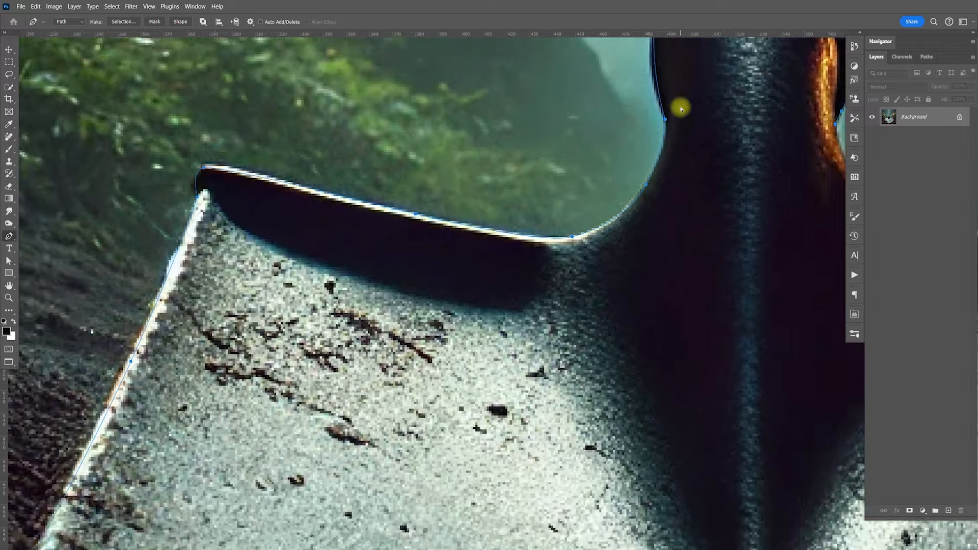
scroll(682, 109, up, 3)
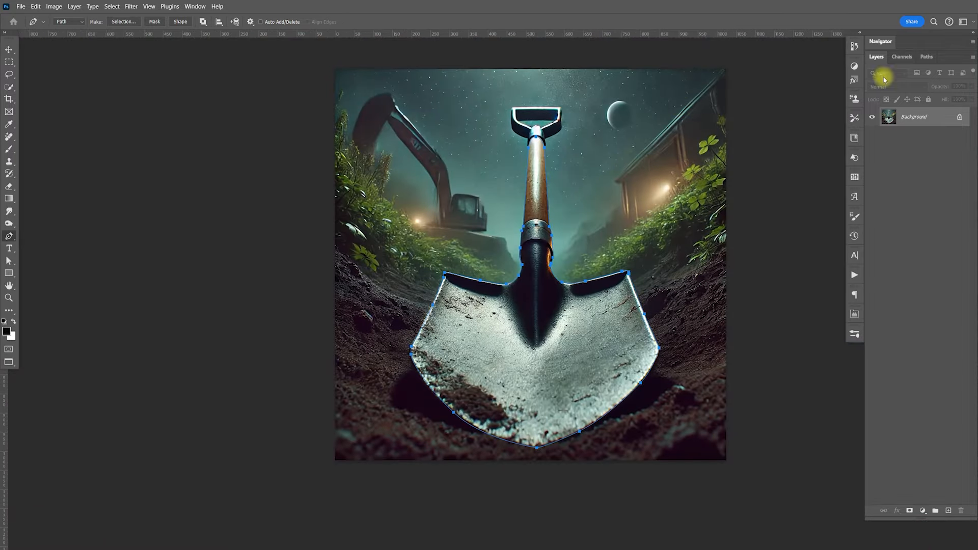
- Load the shovel path as a selection, duplicate the shovel onto its own layer and select all for copying
click(926, 57)
ctrl+click(872, 74)
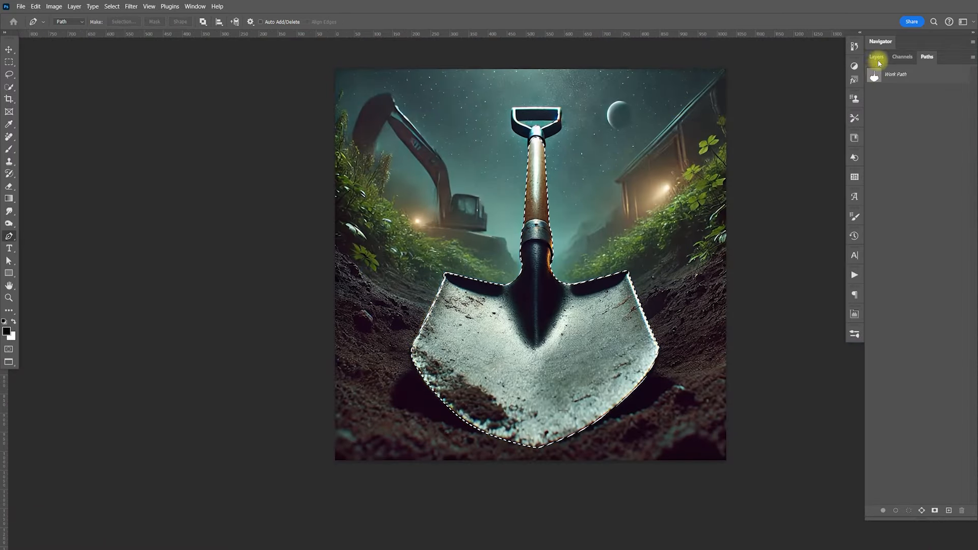
click(876, 57)
click(926, 56)
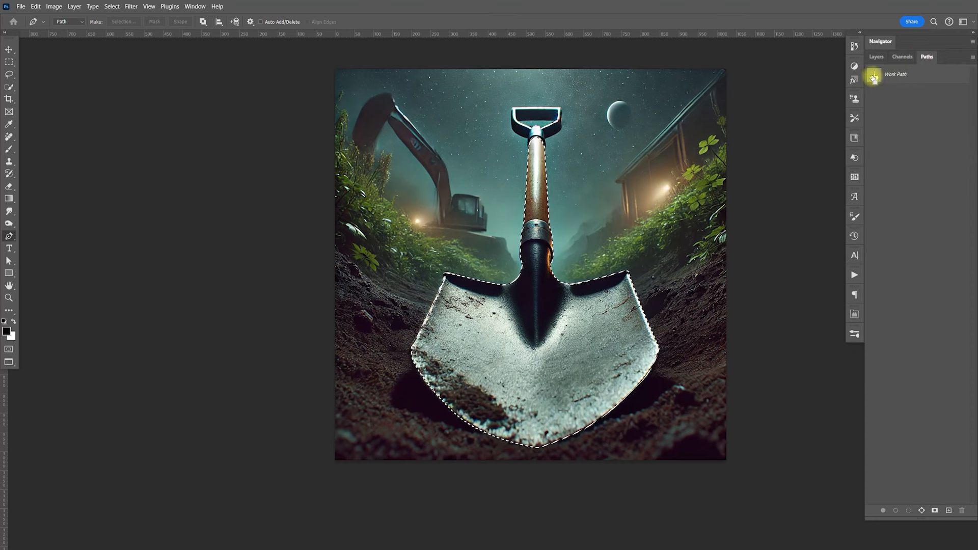
click(876, 56)
key(ctrl+j)
key(ctrl+a)
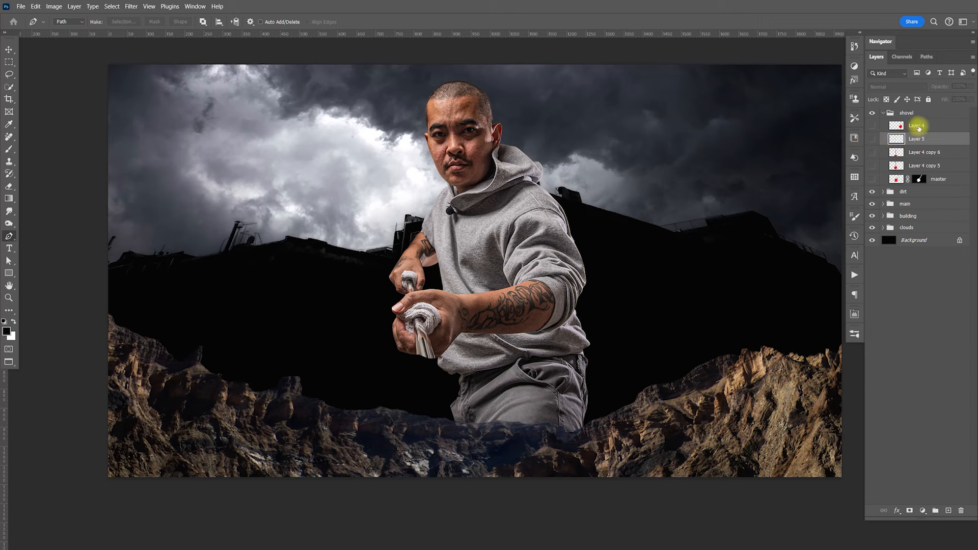
- In the composite document, delete all the old layers inside the shovel group
click(918, 127)
shift+click(938, 179)
key(Delete)
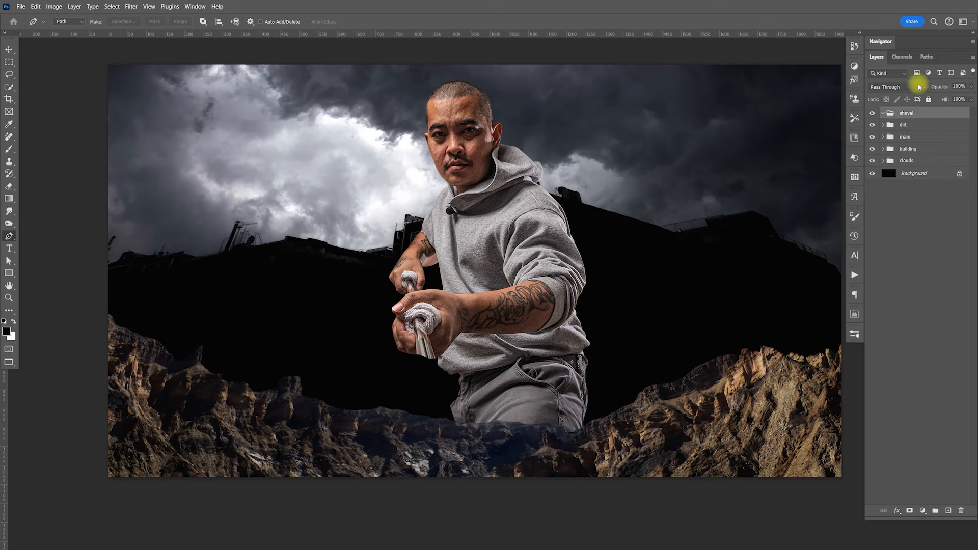
- Paste the cut-out shovel into the shovel group, position it over the man's hands and rotate it about -10.2°
key(ctrl+v)
key(v)
drag(483, 245, 434, 386)
key(ctrl+t)
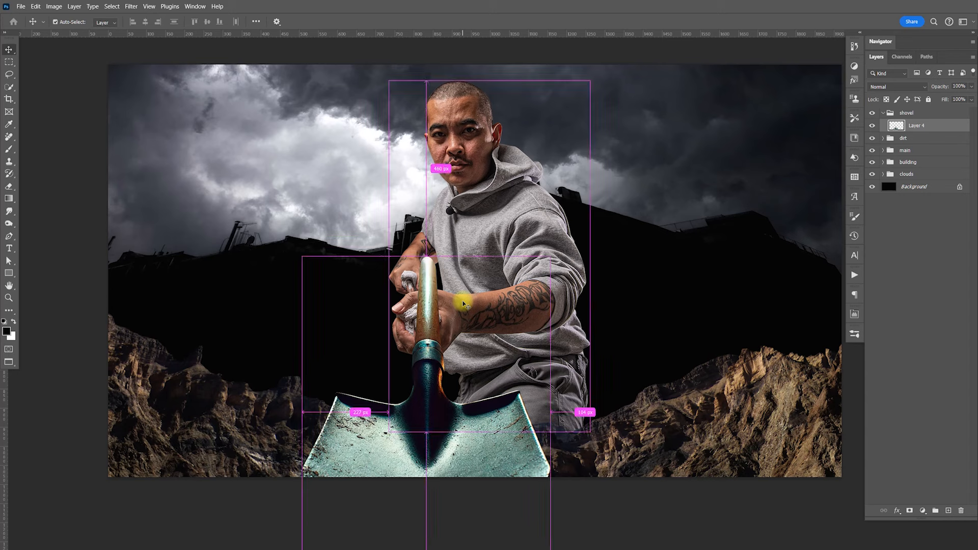
drag(618, 219, 579, 190)
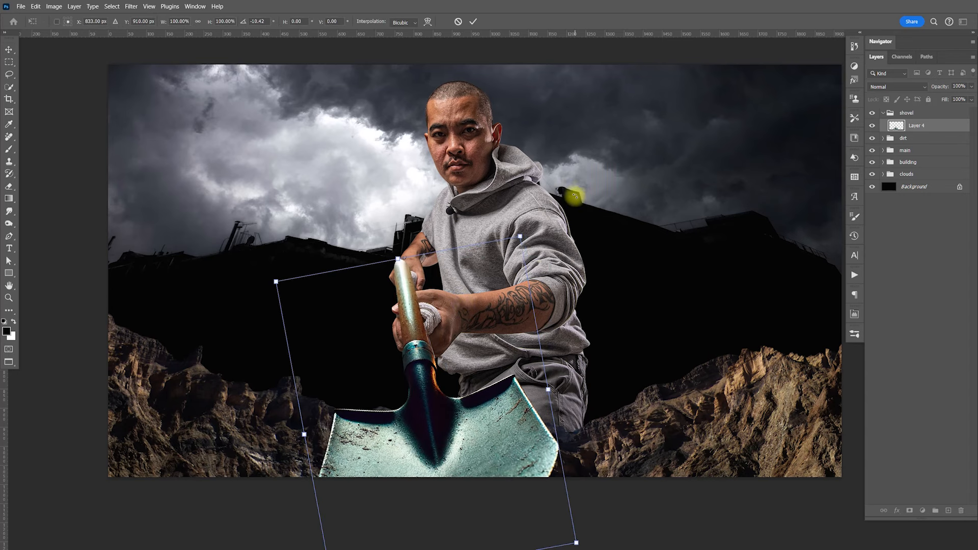
drag(461, 360, 465, 371)
drag(591, 289, 596, 286)
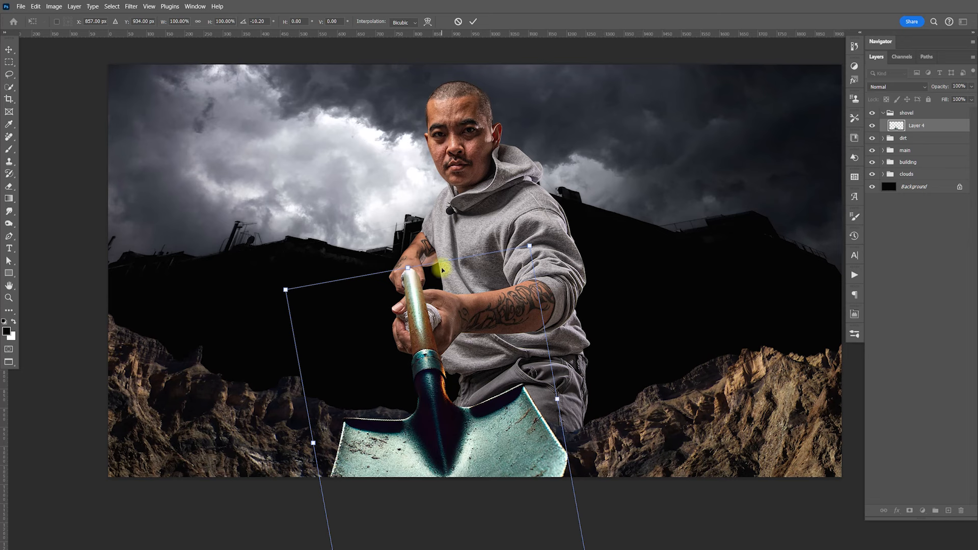
key(Return)
- Paste a second copy of the shovel, hide it, move it beneath Layer 4 and select Layer 4
key(ctrl+v)
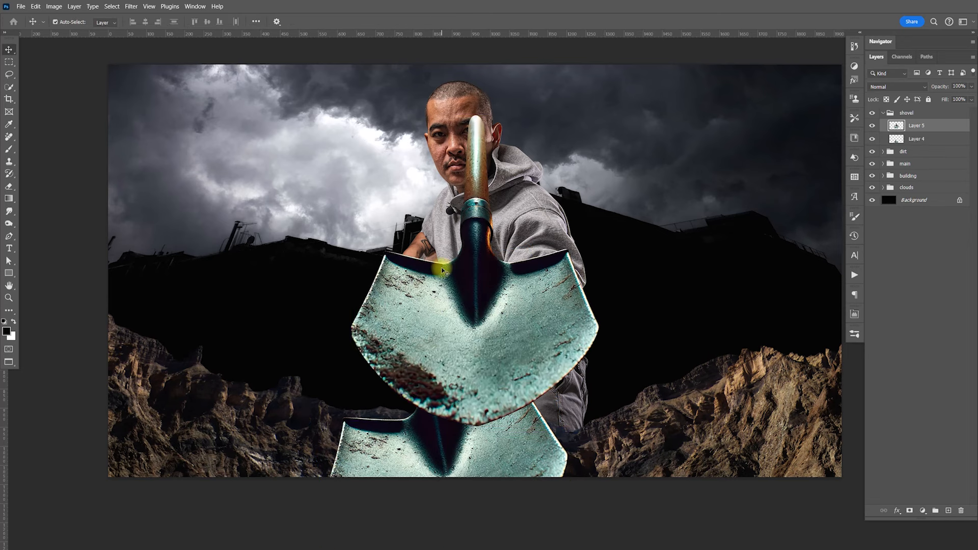
click(872, 125)
drag(912, 129, 921, 140)
click(916, 131)
- Apply a Perspective transform to Layer 4, narrowing the shovel toward its handle end
key(ctrl+t)
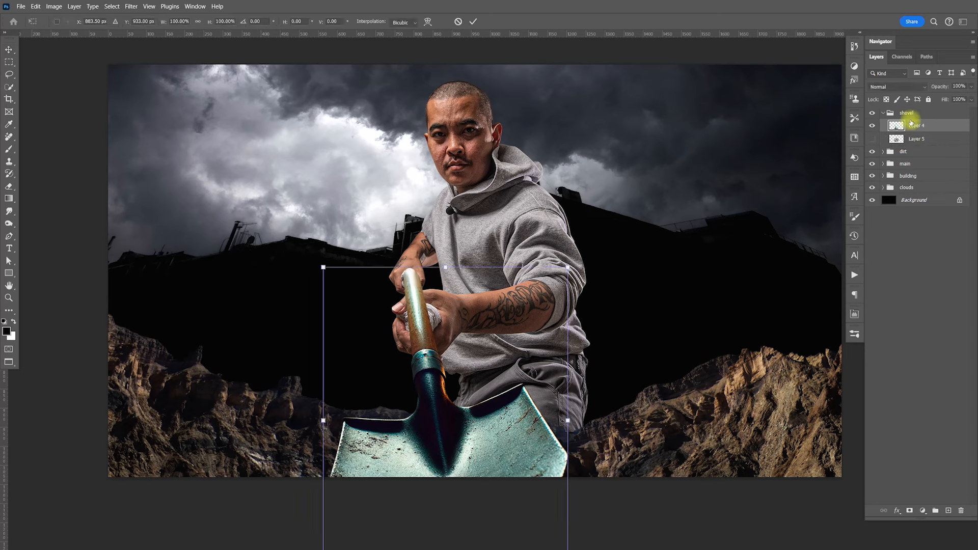
right_click(423, 329)
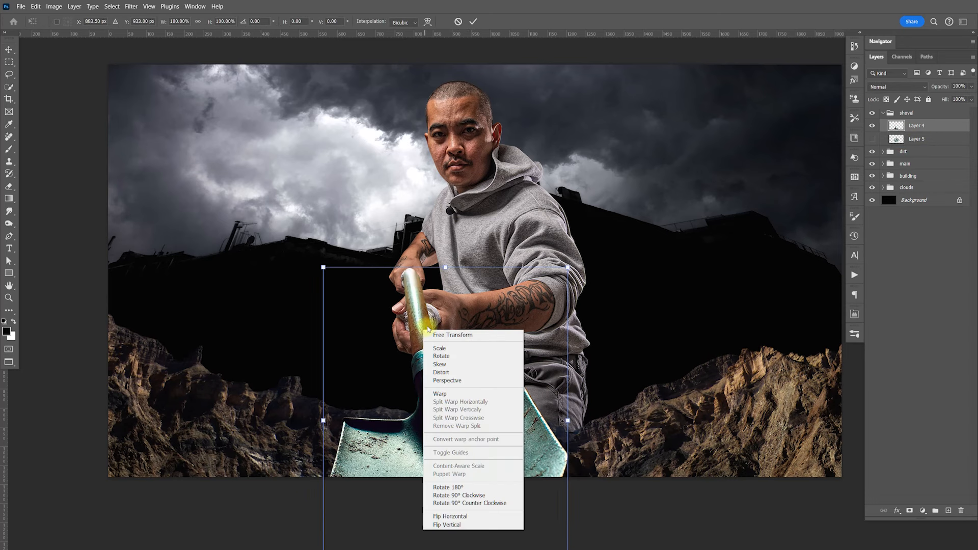
click(491, 380)
drag(567, 267, 522, 250)
key(Return)
key(ctrl)
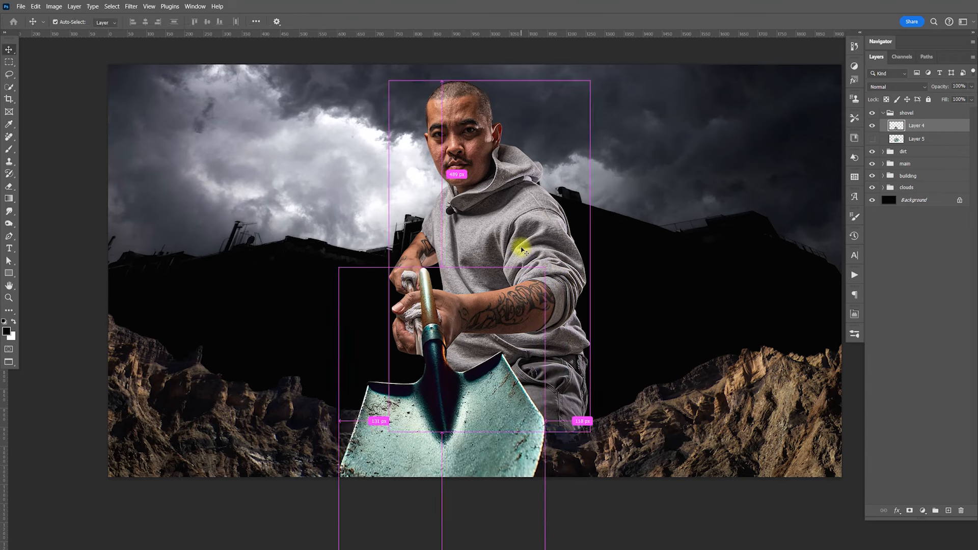
- Hide Layer 4, then show and select Layer 5
click(871, 125)
click(872, 138)
click(914, 138)
- Start a Pen path along the curved top edge of the shovel's metal collar on Layer 5
key(z)
drag(481, 223, 542, 245)
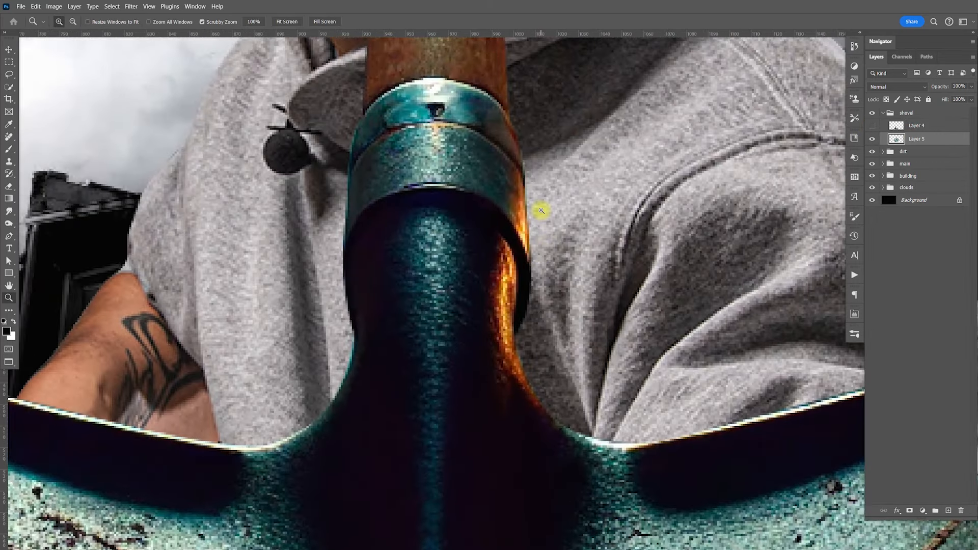
key(p)
drag(299, 186, 345, 120)
drag(438, 82, 468, 84)
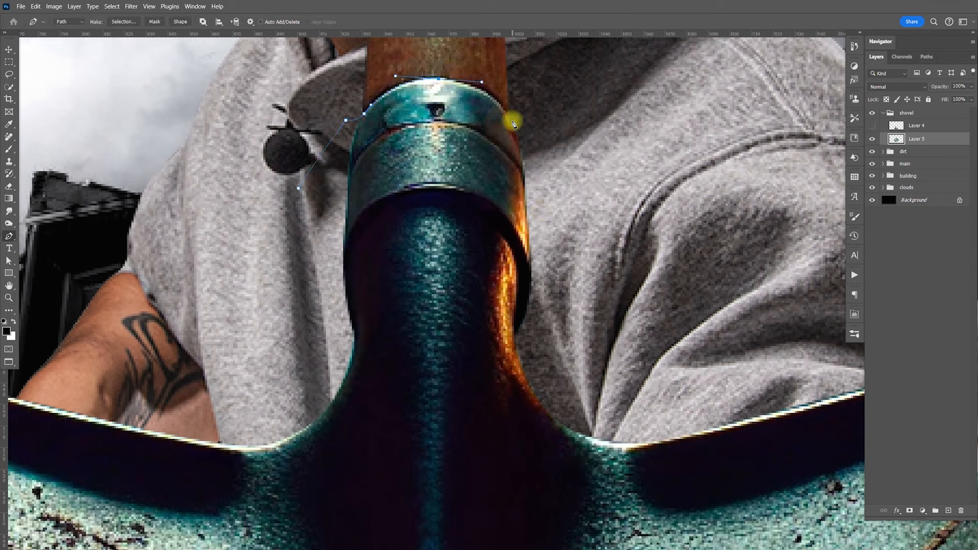
click(543, 151)
- Extend the path loosely around the whole shovel blade and close it back at the collar
key(ctrl+0)
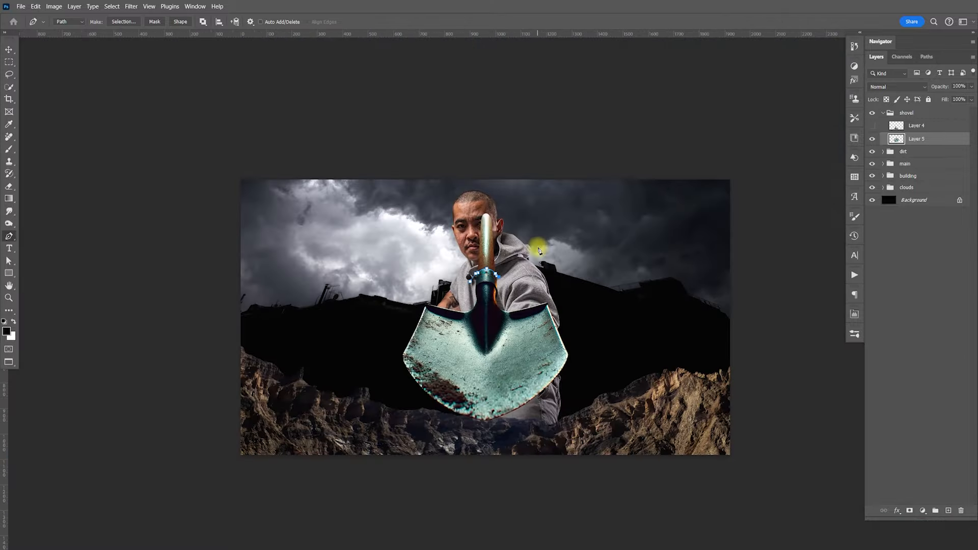
click(541, 277)
click(575, 284)
click(595, 317)
click(605, 376)
click(594, 426)
drag(495, 463, 501, 464)
click(413, 444)
click(366, 371)
click(384, 308)
drag(414, 280, 437, 279)
- Convert the closed path around the collar and blade into a selection
right_click(495, 312)
click(547, 363)
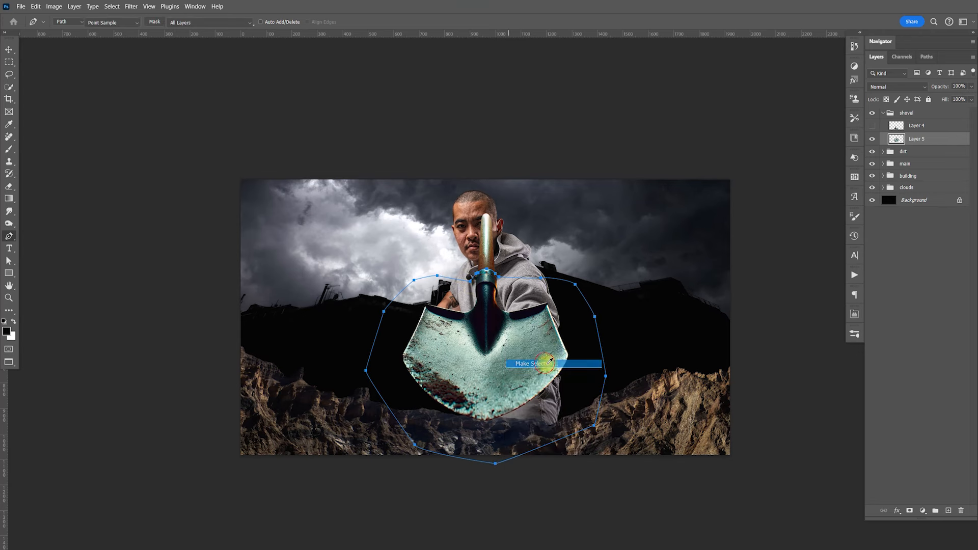
click(554, 154)
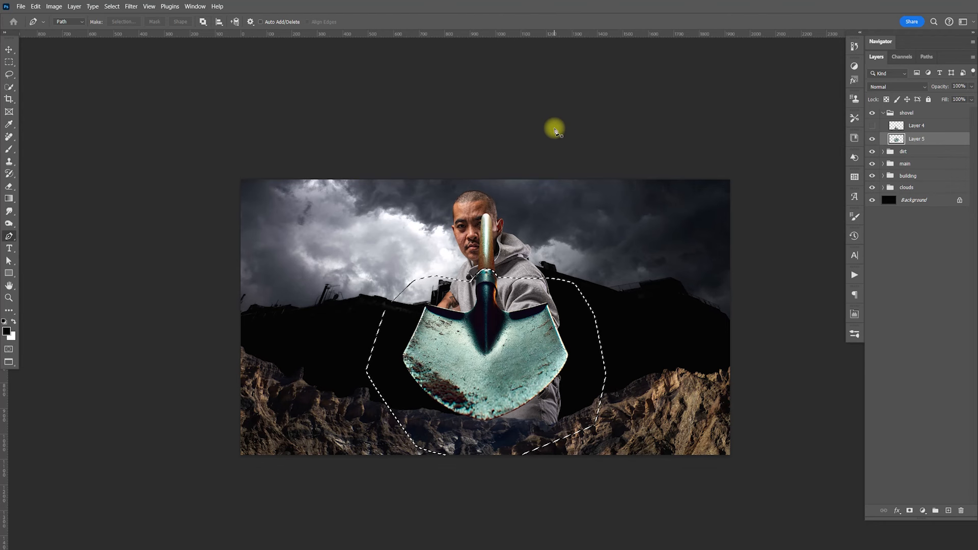
key(ctrl+j)
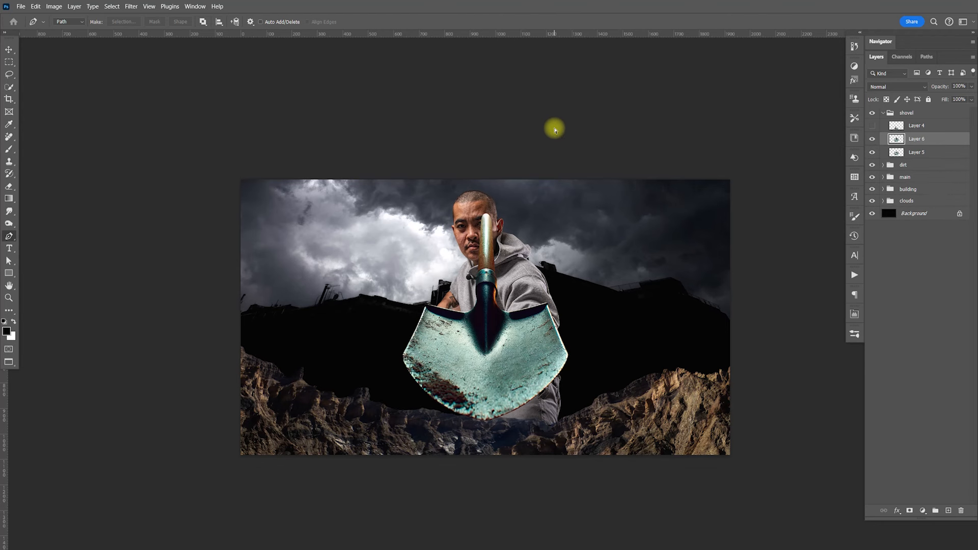
key(ctrl+z)
click(871, 126)
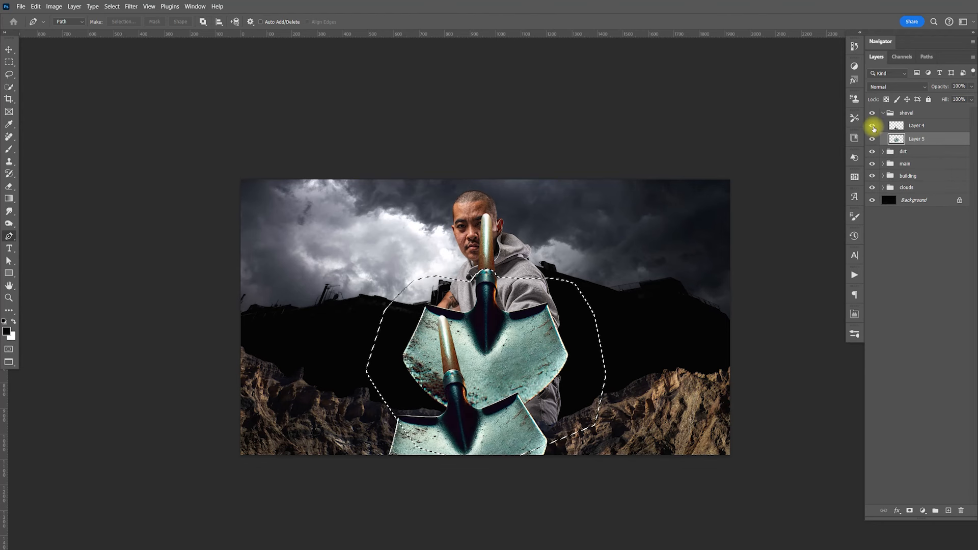
click(872, 126)
key(ctrl+d)
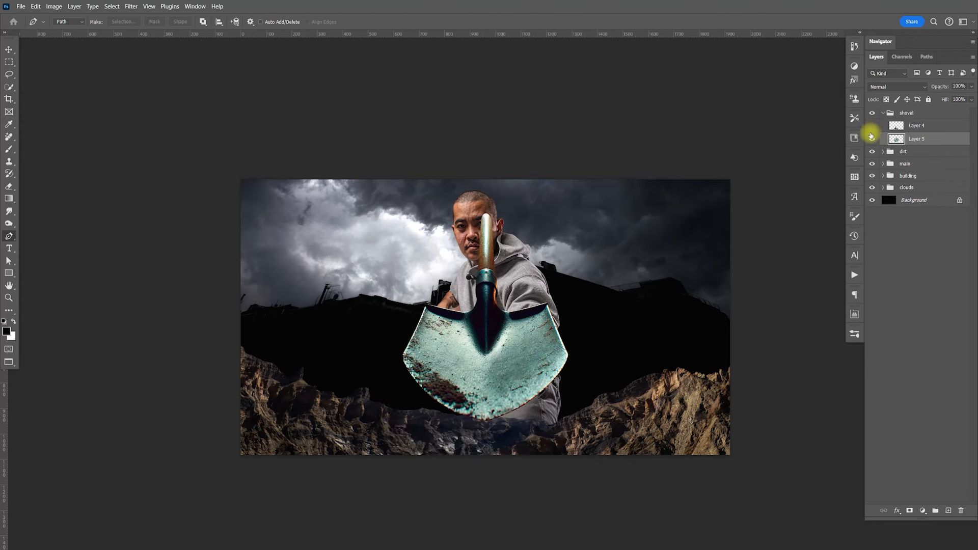
- Undo back to the closed Pen path around the collar and blade, and duplicate the whole of Layer 5
key(ctrl+z)
key(ctrl+z)
key(ctrl+z)
key(ctrl+z)
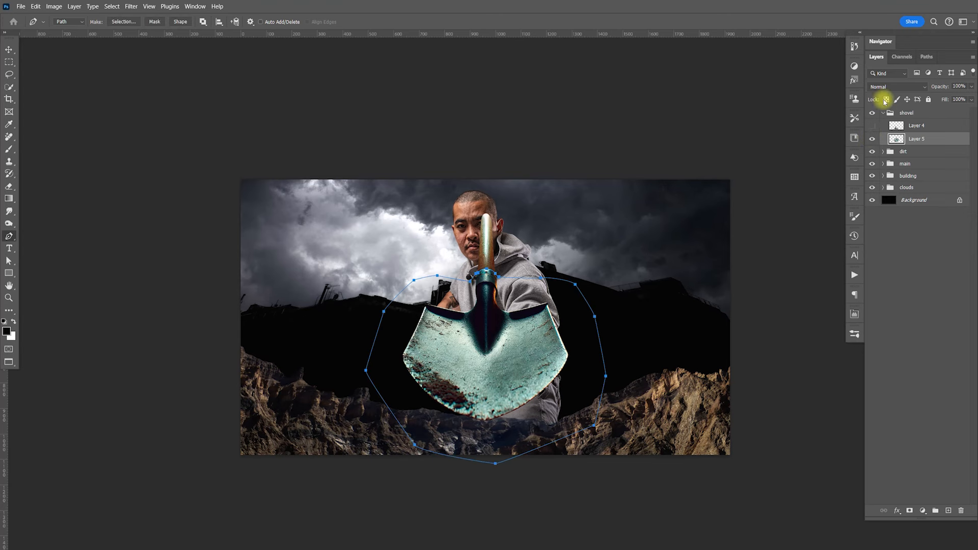
key(ctrl+j)
click(920, 129)
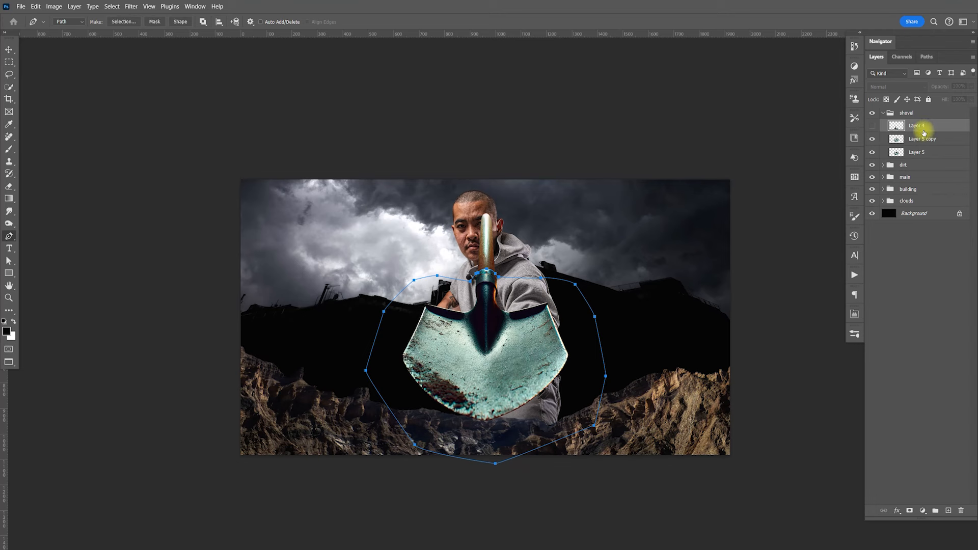
click(926, 56)
click(918, 74)
drag(918, 75, 948, 510)
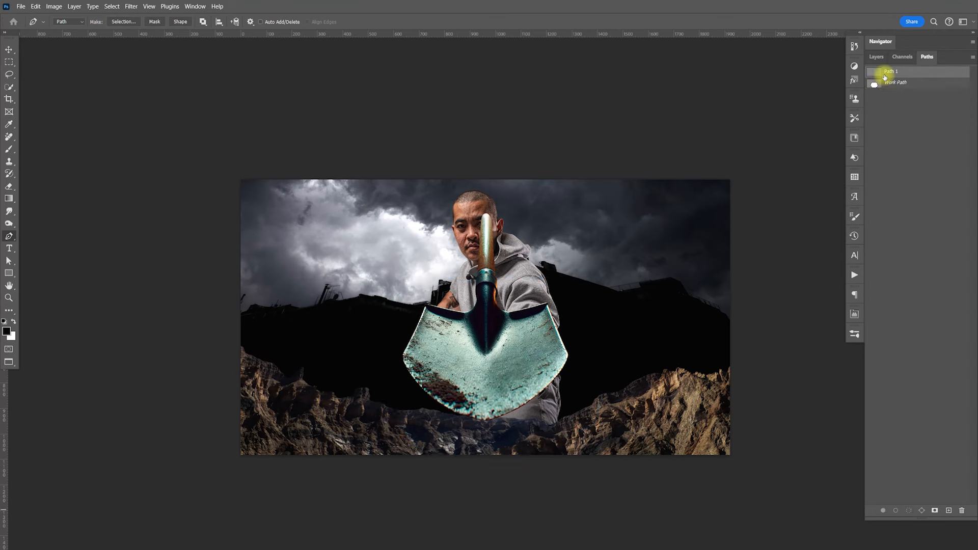
click(876, 56)
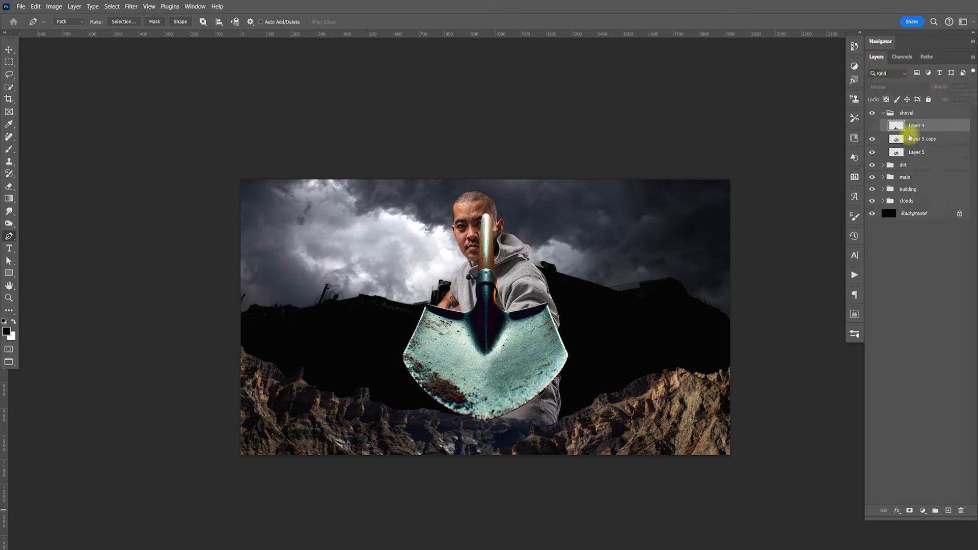
- Remove the empty path and the unused Layer 4, and hide Layer 5 copy
click(872, 125)
click(872, 125)
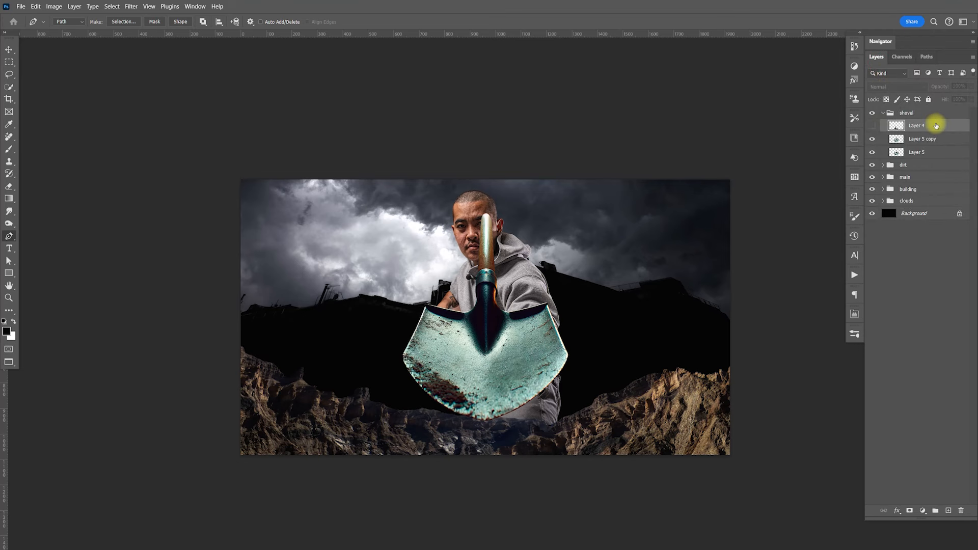
key(Delete)
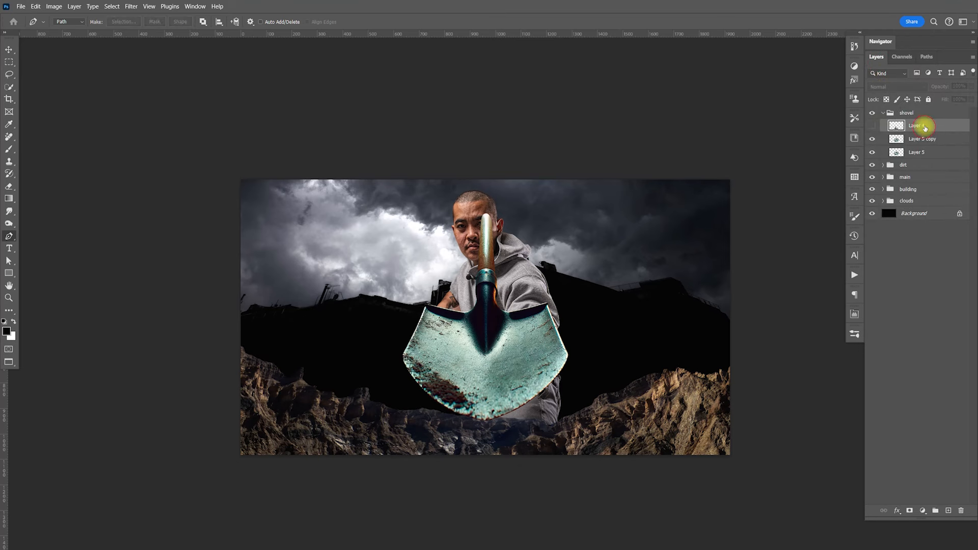
click(873, 139)
click(872, 132)
click(872, 130)
click(872, 128)
click(872, 128)
click(872, 138)
- Rename Layer 5 as master, hide it, and show Layer 5 copy instead
double_click(915, 138)
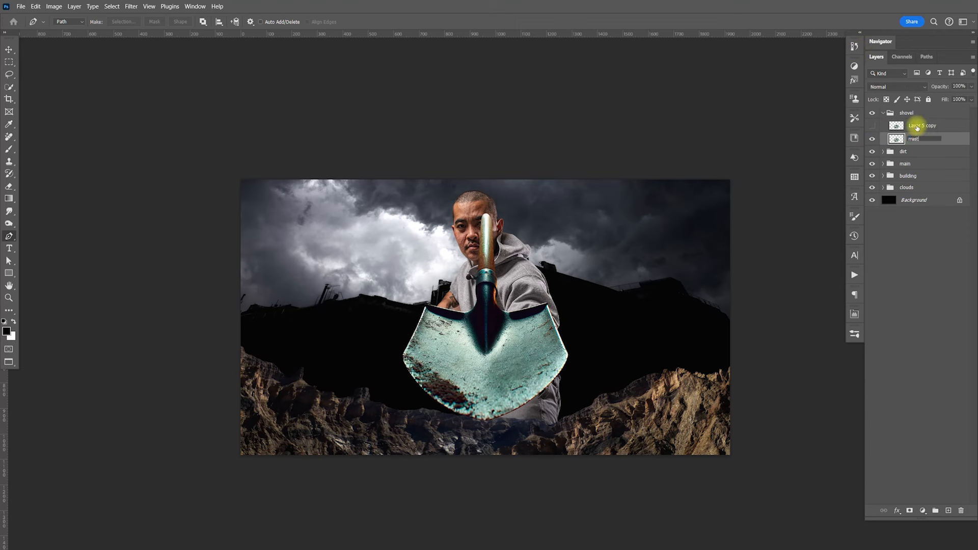
text(master)
key(Return)
click(872, 138)
click(871, 125)
- Load Work Path as a selection and cut the blade and collar from Layer 5 copy onto a new layer
click(926, 56)
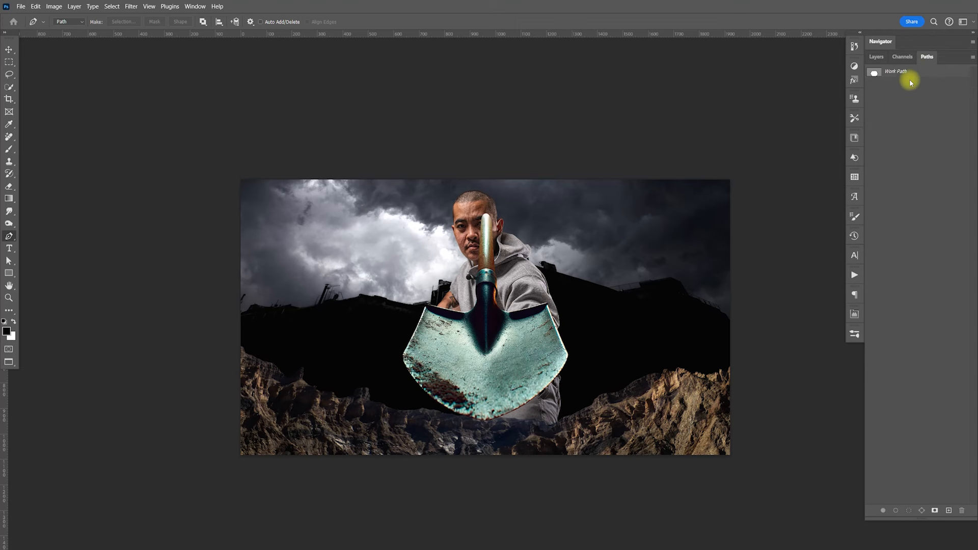
click(913, 73)
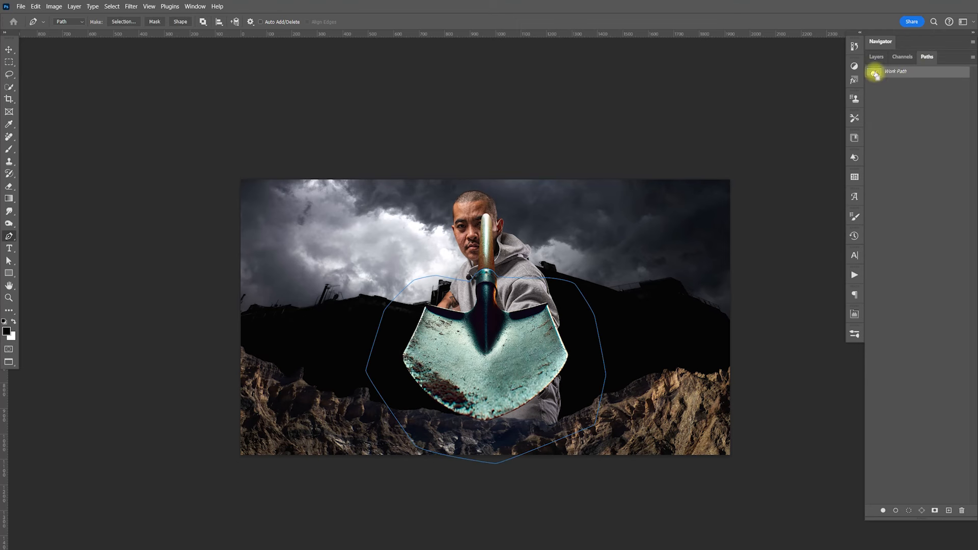
ctrl+click(873, 73)
click(876, 56)
click(948, 127)
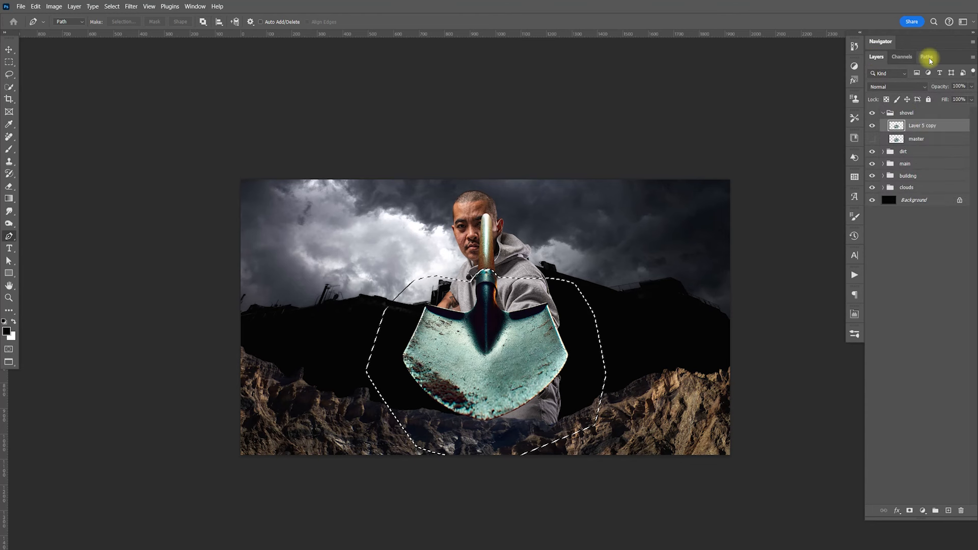
key(ctrl+shift+j)
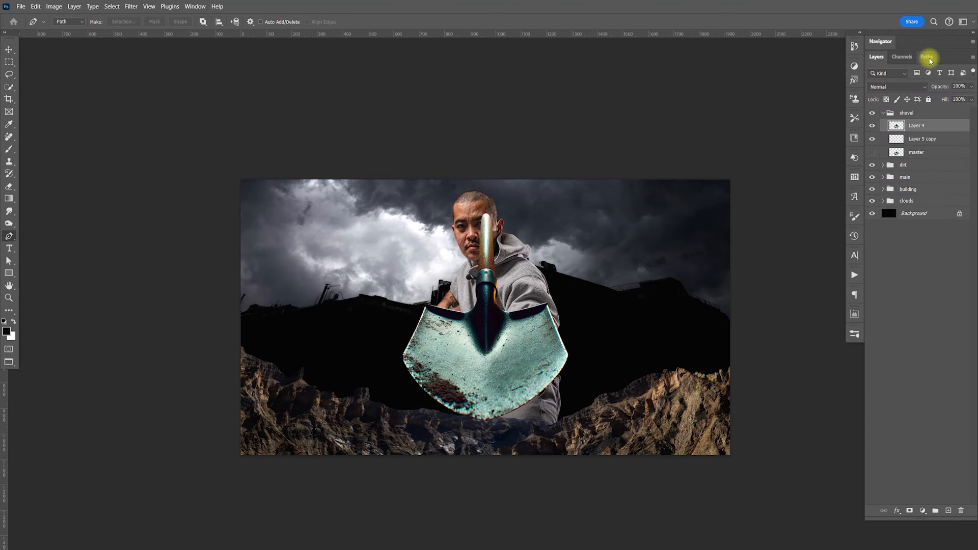
- Hide the separated blade layer and move the handle on Layer 5 copy over the man's front hand
click(873, 125)
click(873, 126)
click(873, 128)
click(921, 145)
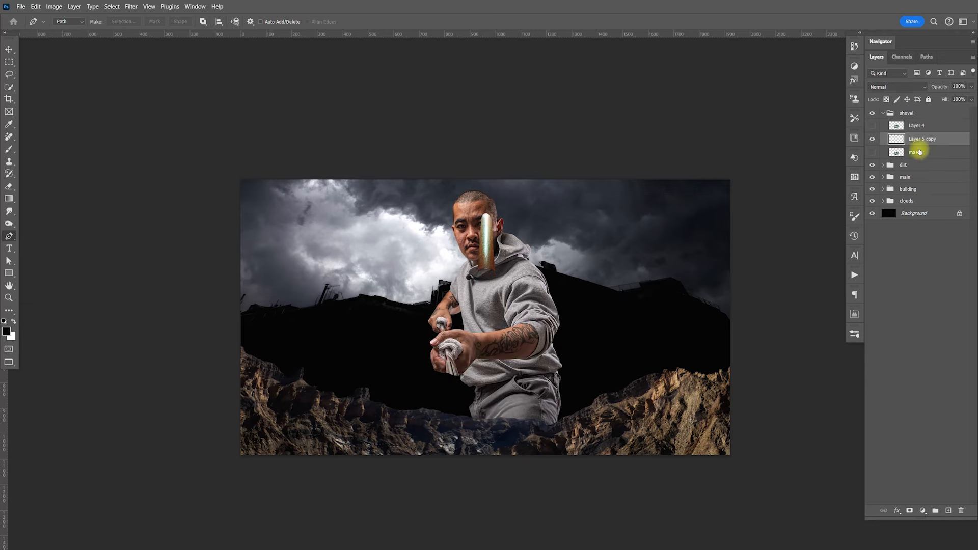
key(v)
drag(495, 247, 463, 342)
- Duplicate the handle layer and move the duplicate aside over the man's forearm and sleeve
scroll(465, 332, up, 8)
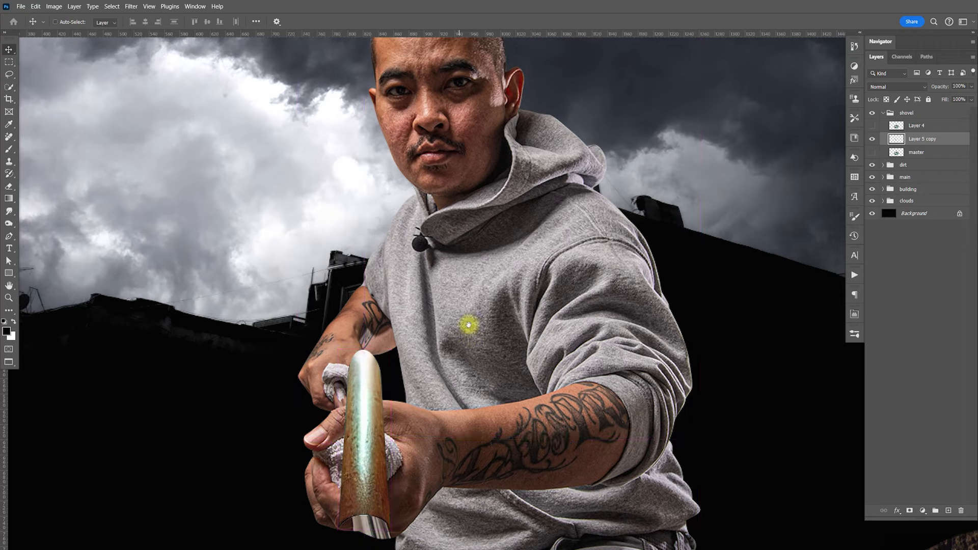
key(ctrl+j)
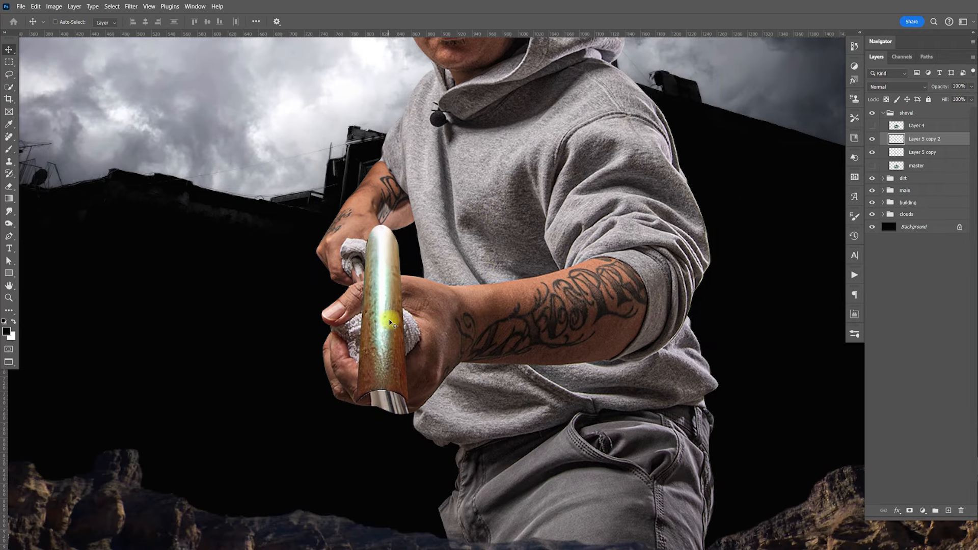
drag(616, 309, 616, 310)
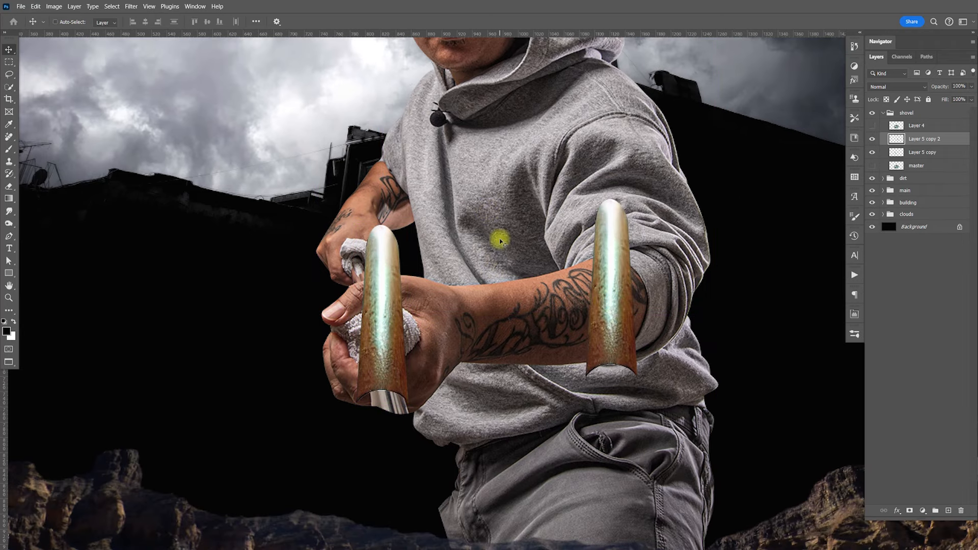
- Rotate the Layer 5 copy handle to about -14.5° and align it with the bar running through his hands
click(923, 152)
key(ctrl+t)
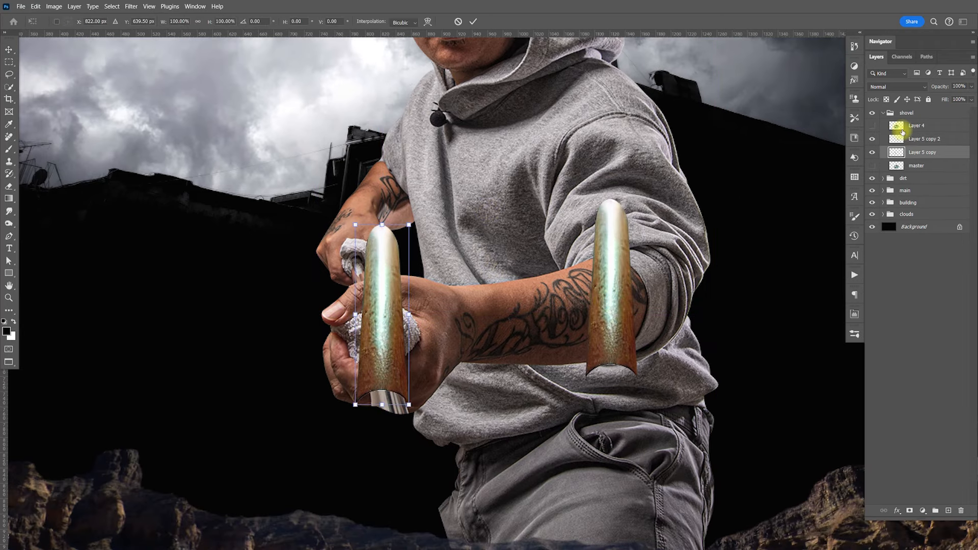
drag(451, 244, 429, 233)
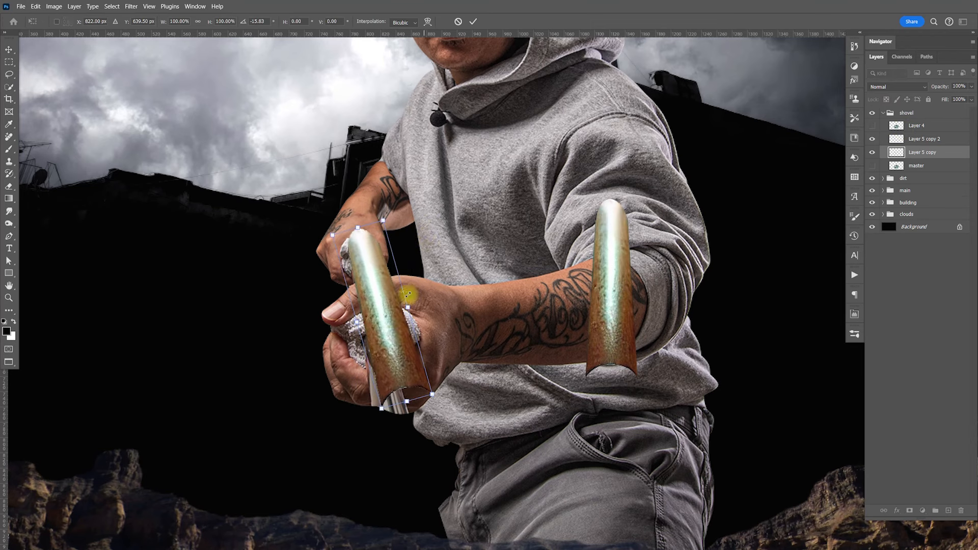
drag(378, 318, 384, 321)
drag(421, 292, 425, 298)
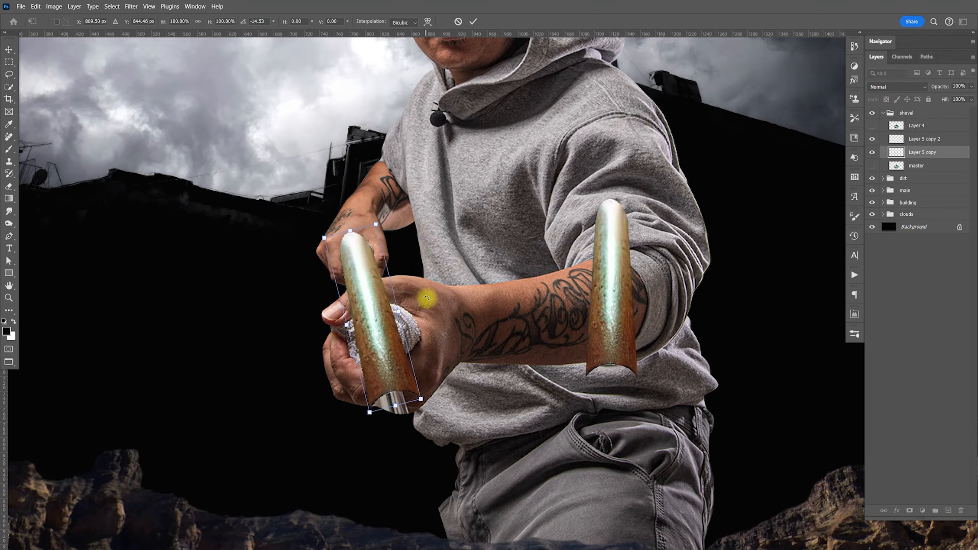
key(Return)
- Squash the Layer 5 copy handle to 50% height, then skew and narrow it to fit between his two hands
drag(380, 298, 399, 321)
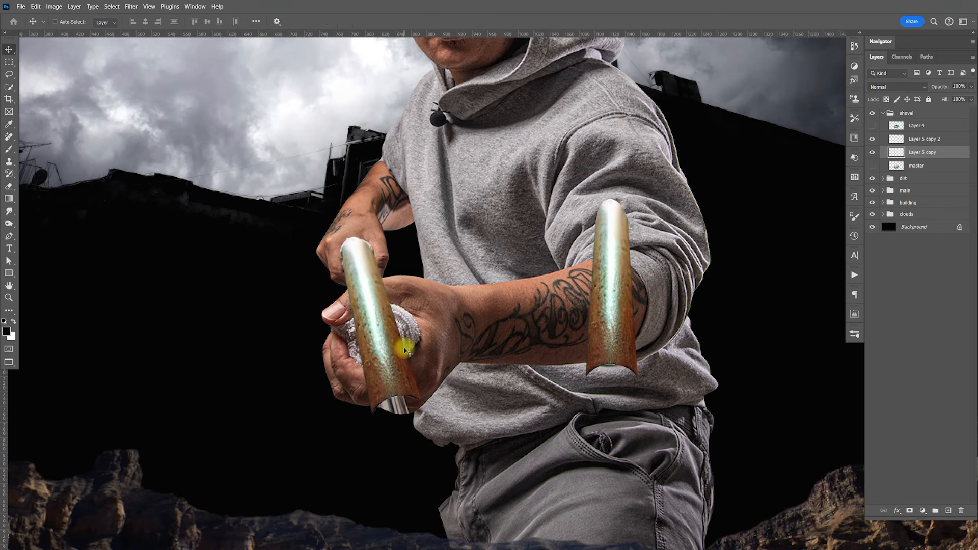
drag(400, 355, 426, 275)
key(ctrl+t)
drag(406, 333, 388, 239)
right_click(406, 205)
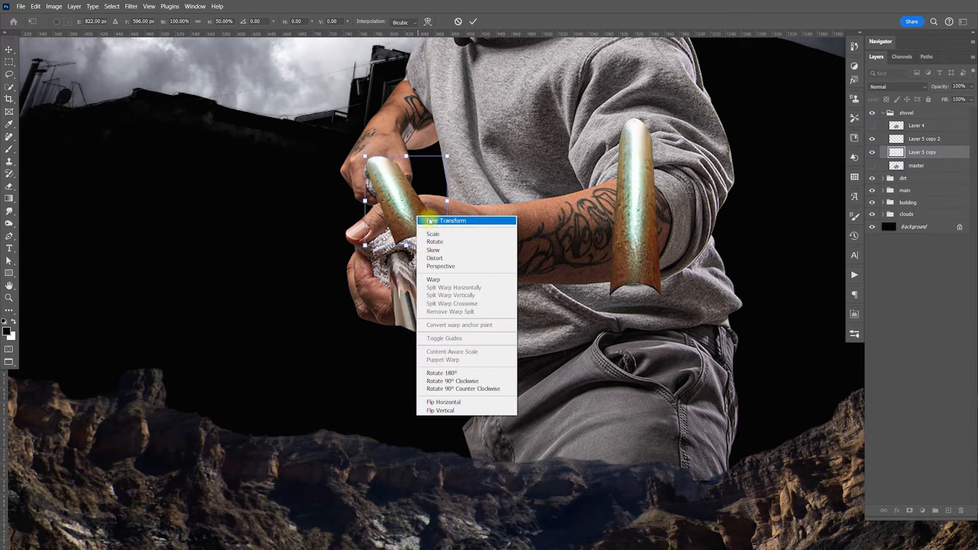
click(441, 249)
drag(414, 247, 388, 250)
key(ctrl+z)
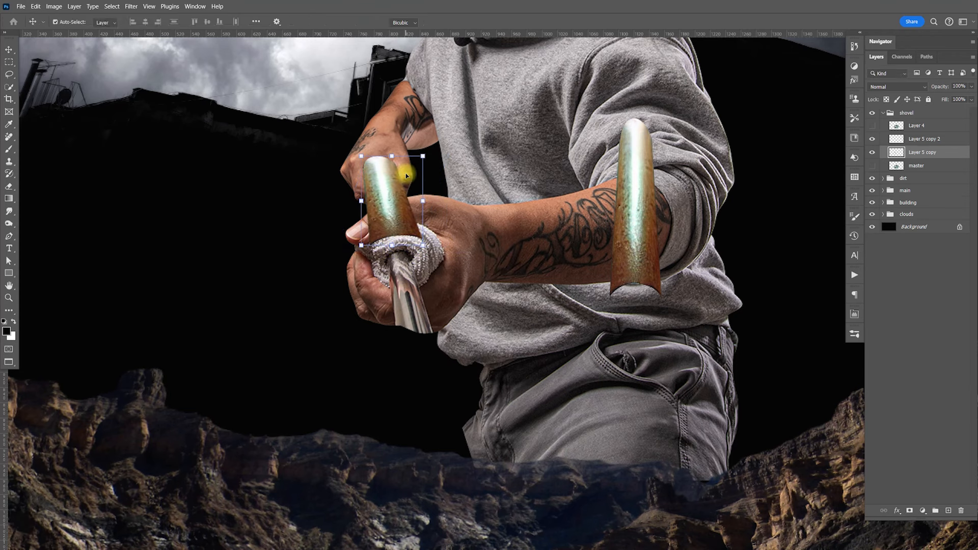
drag(443, 154, 421, 160)
key(Return)
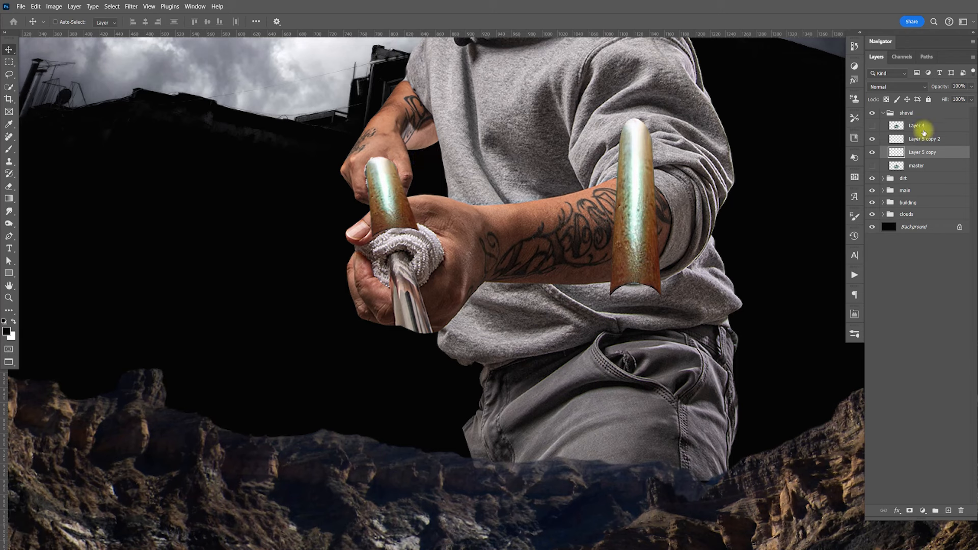
- Add a layer mask to Layer 5 copy and hide the handle's lower end over the front hand with a small black brush
click(909, 510)
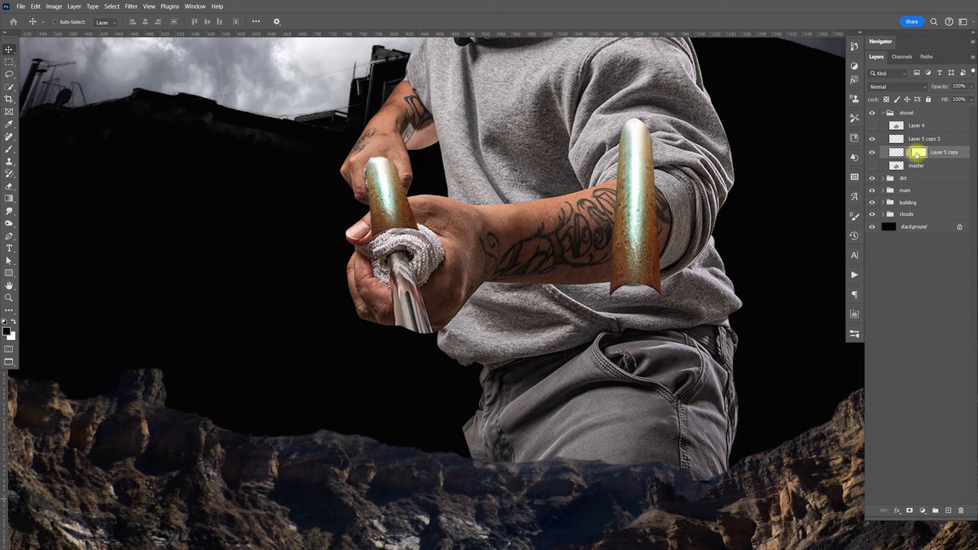
key(b)
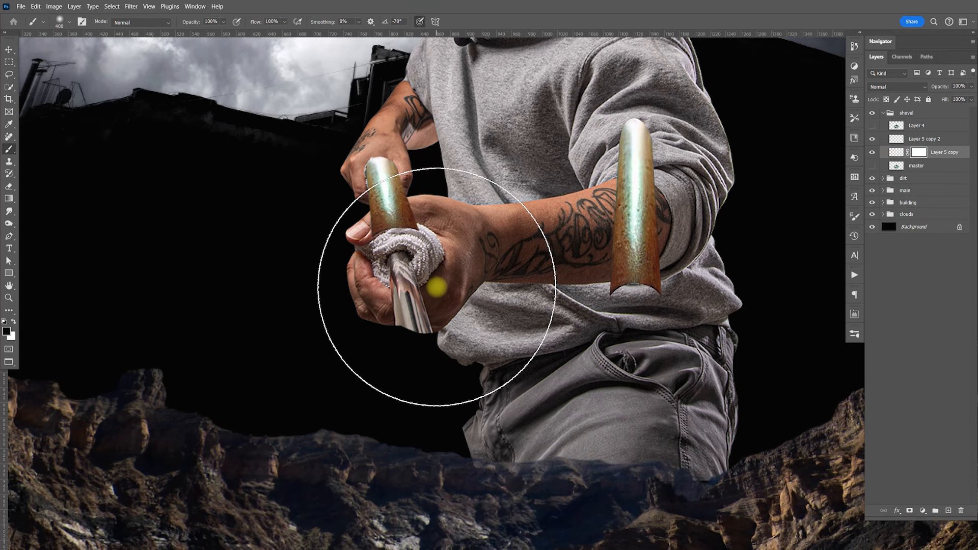
key(bracketright)
key(bracketright)
key(bracketleft)
key(bracketleft)
key(bracketleft)
key(bracketleft)
key(bracketleft)
key(bracketleft)
key(bracketleft)
key(bracketleft)
key(bracketleft)
key(bracketleft)
key(bracketleft)
key(bracketleft)
key(bracketleft)
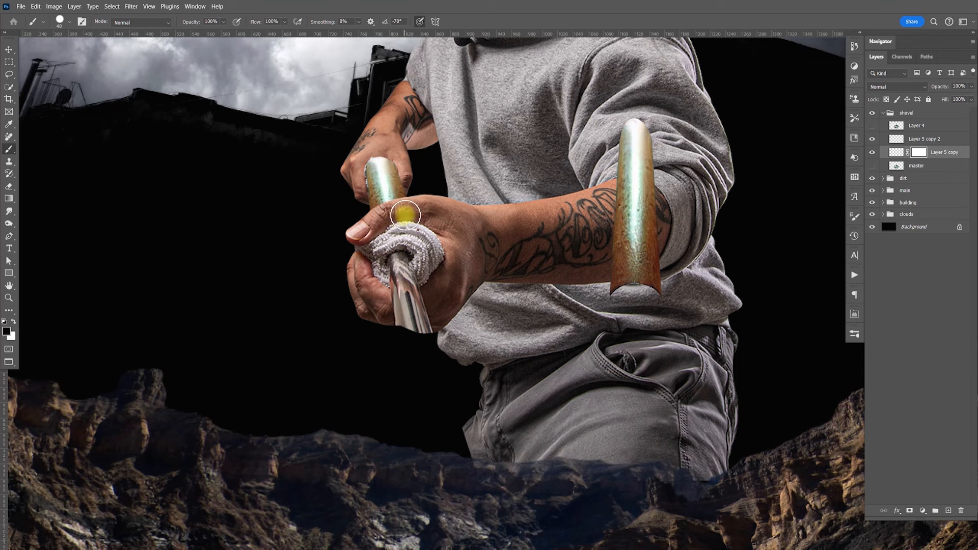
key(v)
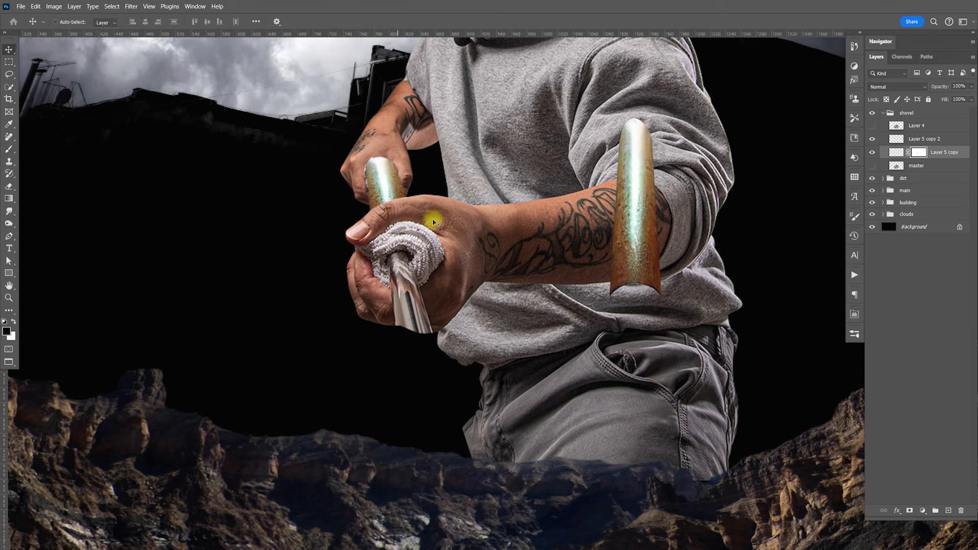
click(897, 154)
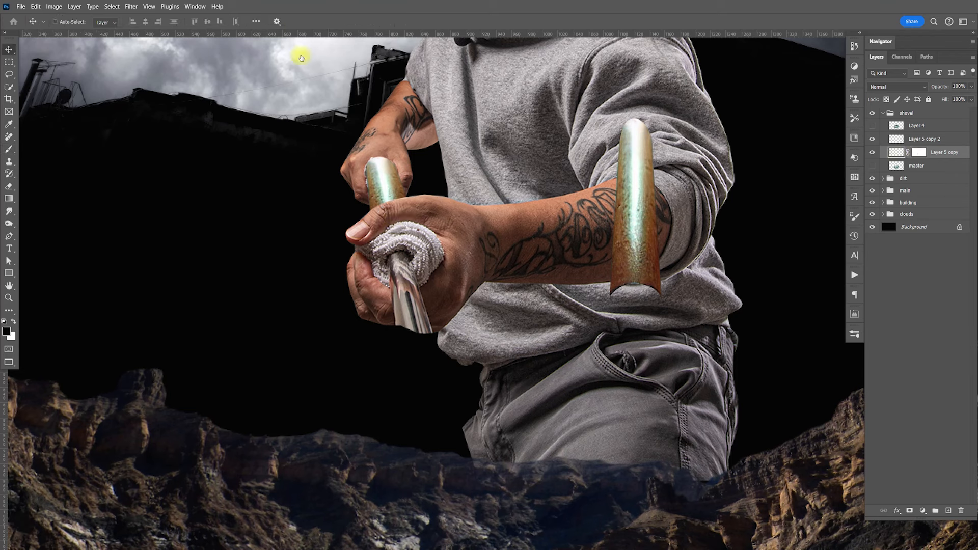
key(ctrl+t)
drag(392, 158, 398, 166)
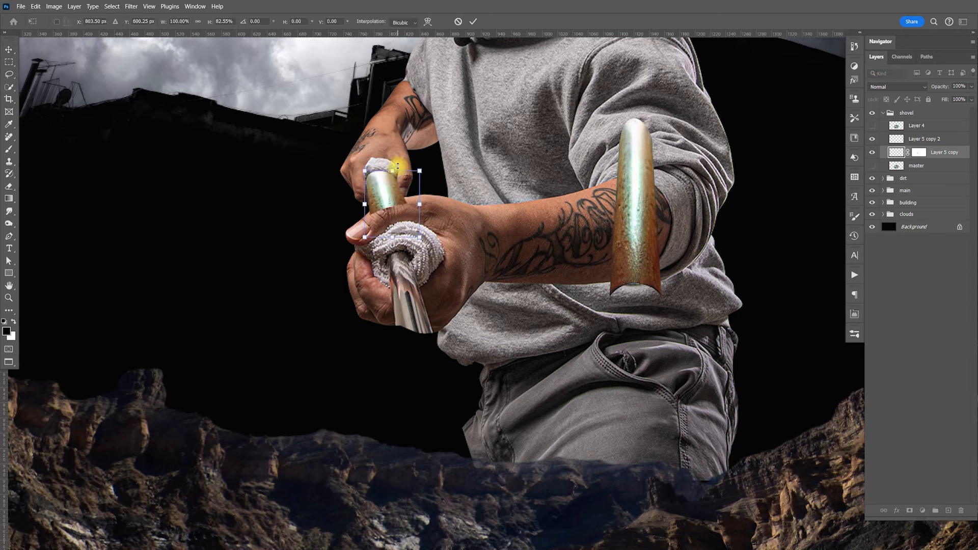
key(Escape)
- Unlink the mask from Layer 5 copy and shorten the handle slightly from its rear end
click(910, 161)
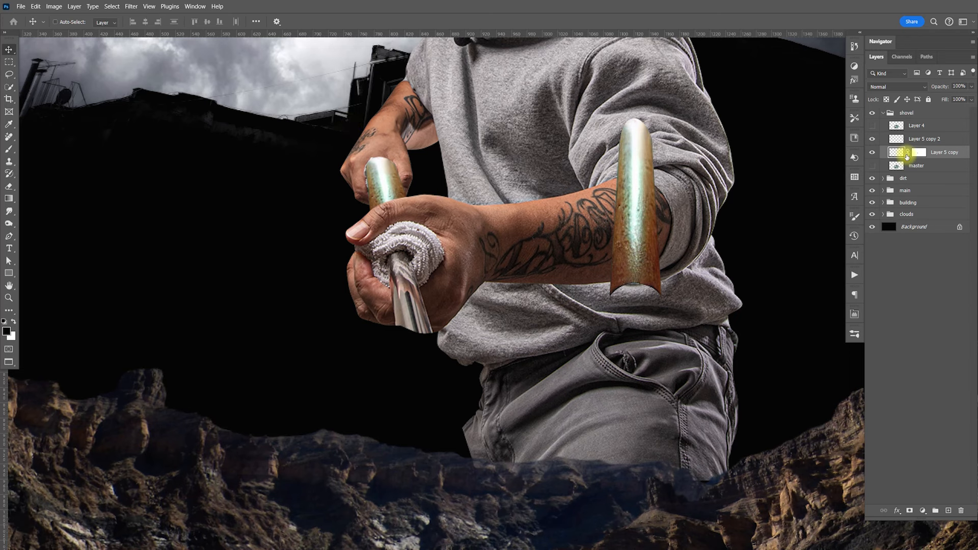
key(ctrl+t)
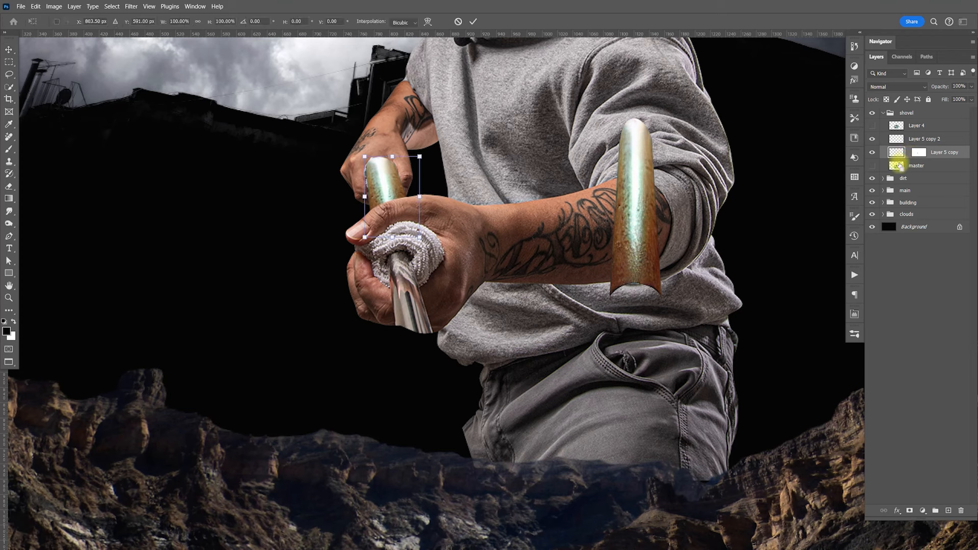
drag(397, 158, 398, 168)
key(Return)
key(ctrl+z)
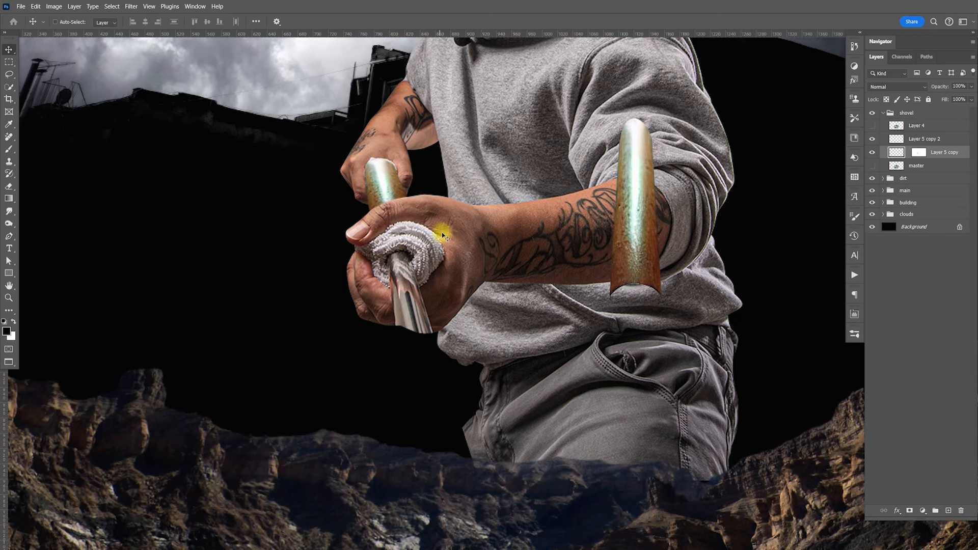
- Select the duplicate handle on Layer 5 copy 2
click(924, 138)
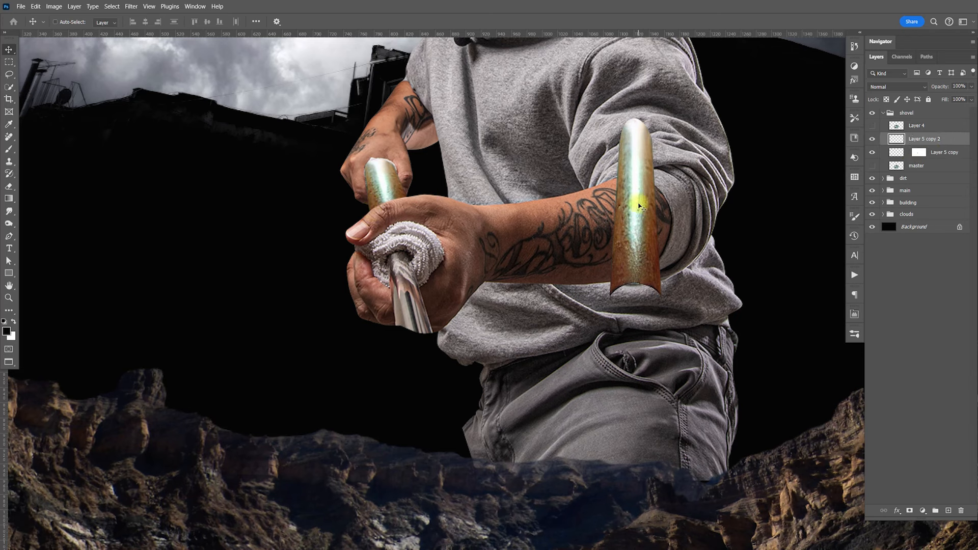
- Try to flare the lower end of the Layer 5 copy 2 handle piece with a Perspective transform
key(ctrl+t)
right_click(631, 232)
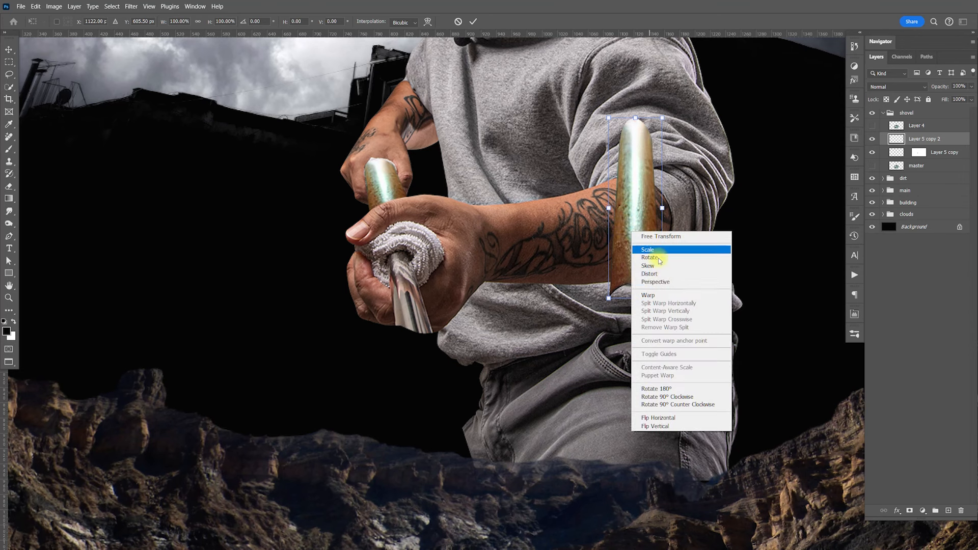
click(657, 310)
drag(662, 297, 710, 285)
key(Return)
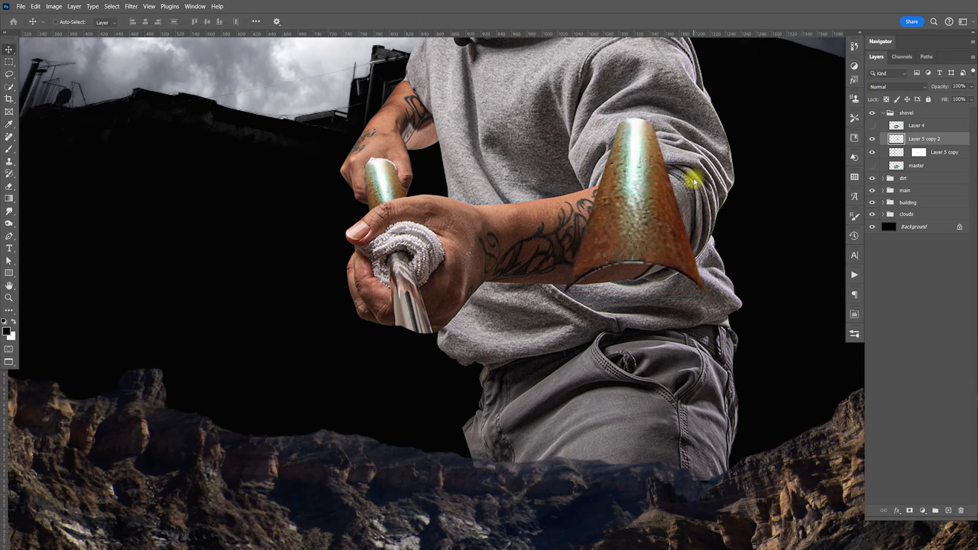
key(ctrl+z)
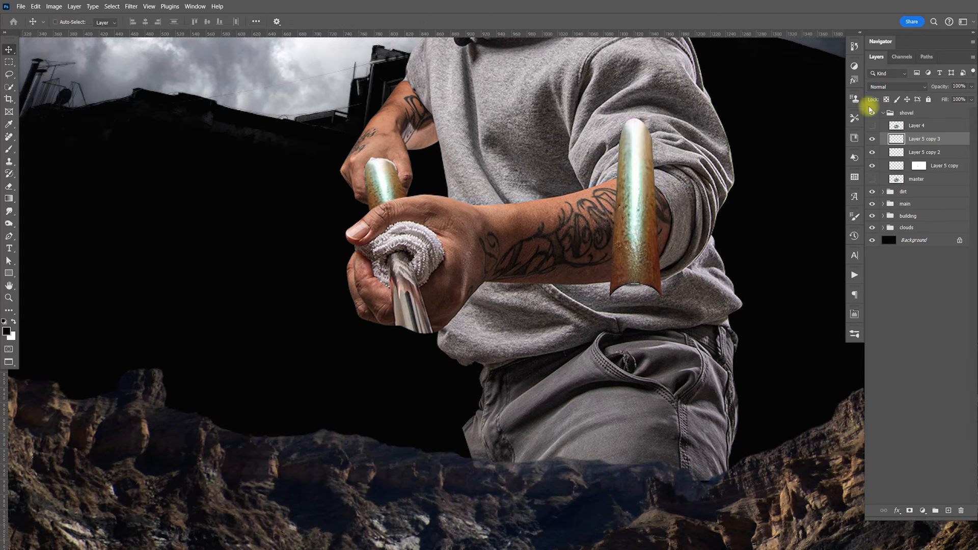
- Duplicate Layer 5 copy 2, move the original below Layer 5 copy, and hide the three handle layers
key(ctrl+j)
drag(919, 155, 920, 177)
click(871, 165)
click(871, 152)
click(872, 149)
drag(872, 140, 872, 153)
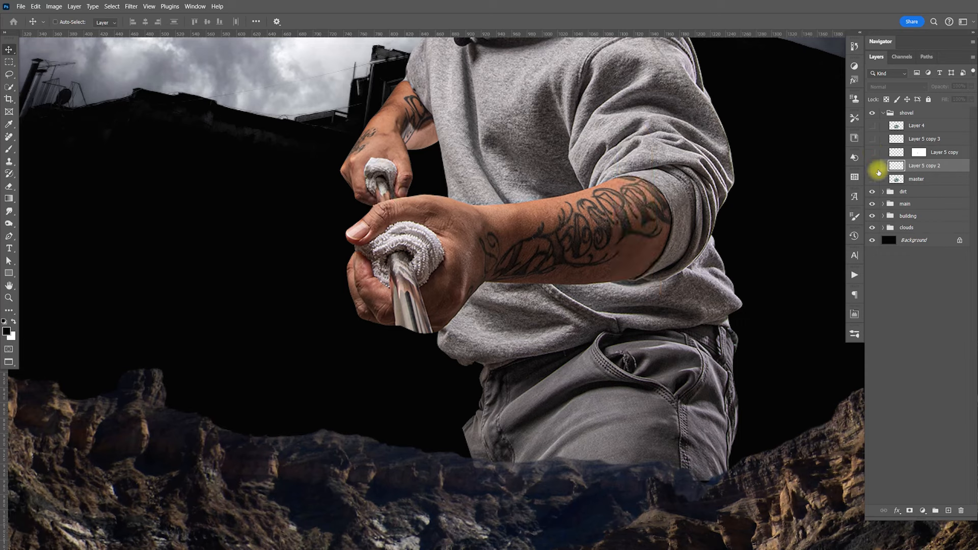
- Show the master layer to check how the full shovel looks, and hide it again
click(873, 178)
scroll(713, 254, up, 5)
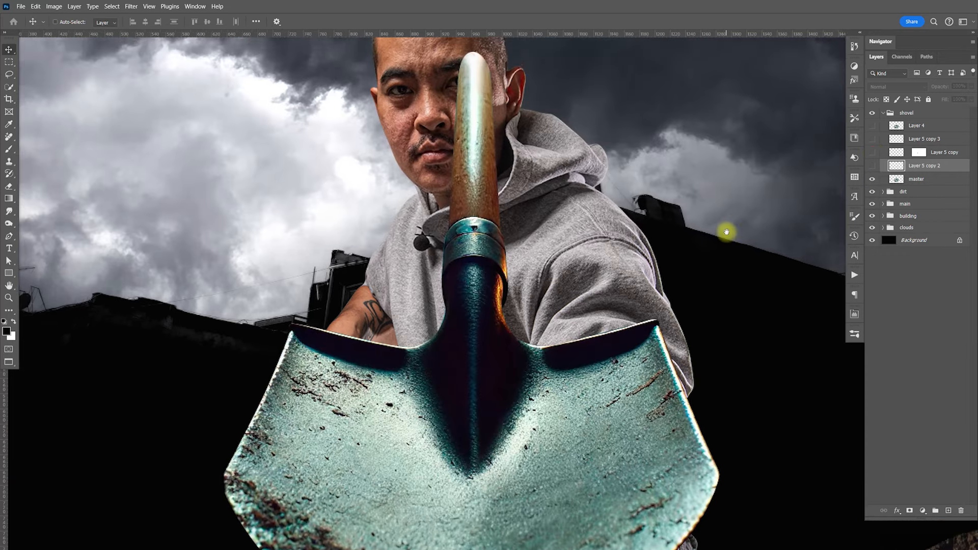
scroll(723, 228, down, 2)
drag(872, 179, 875, 169)
click(874, 166)
click(874, 166)
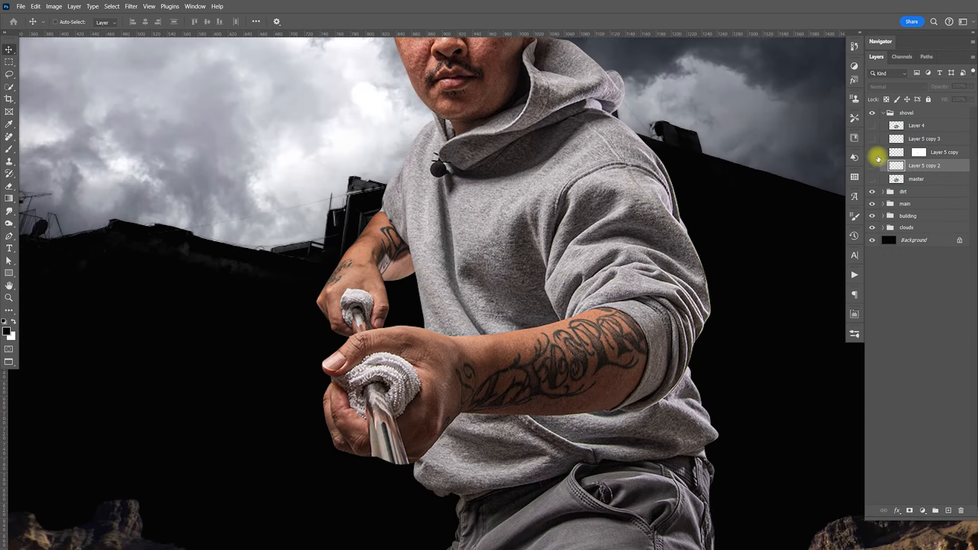
- Show Layer 5 copy and Layer 5 copy 3, and move the Layer 5 copy 3 handle piece toward the front hand
click(873, 152)
click(872, 139)
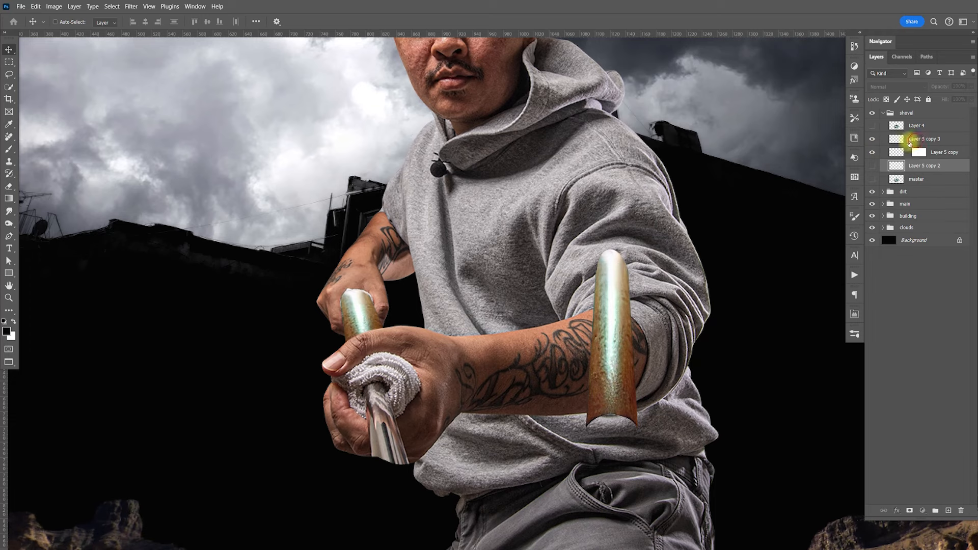
click(909, 139)
drag(603, 309, 443, 346)
scroll(513, 334, down, 5)
- Try rotating and moving the handle piece over the front hand to line it up with the rear handle section
key(ctrl+t)
mouse_move(461, 263)
mouse_down()
mouse_move(439, 255)
mouse_move(448, 255)
mouse_up()
key(Return)
mouse_move(394, 306)
mouse_down()
mouse_move(400, 311)
mouse_move(405, 293)
mouse_up()
key(ctrl+t)
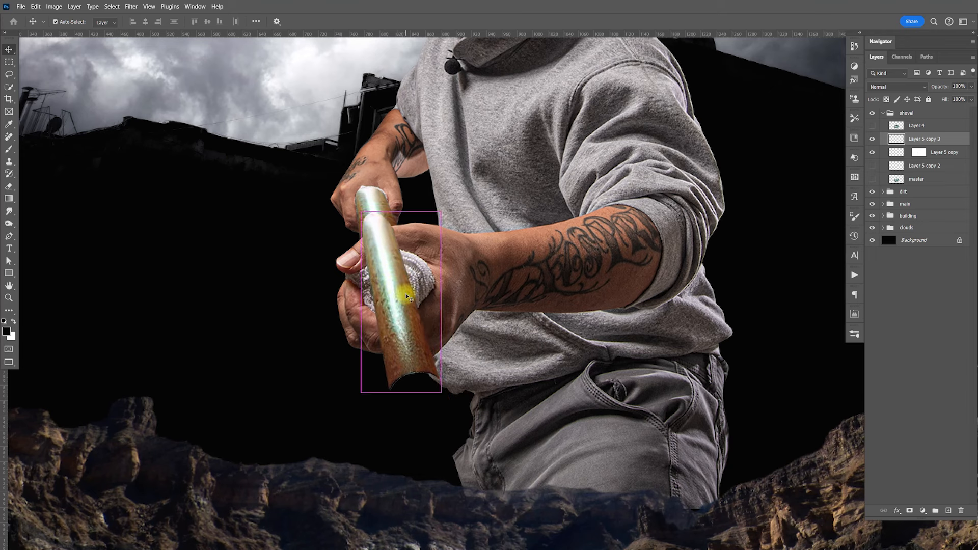
key(Escape)
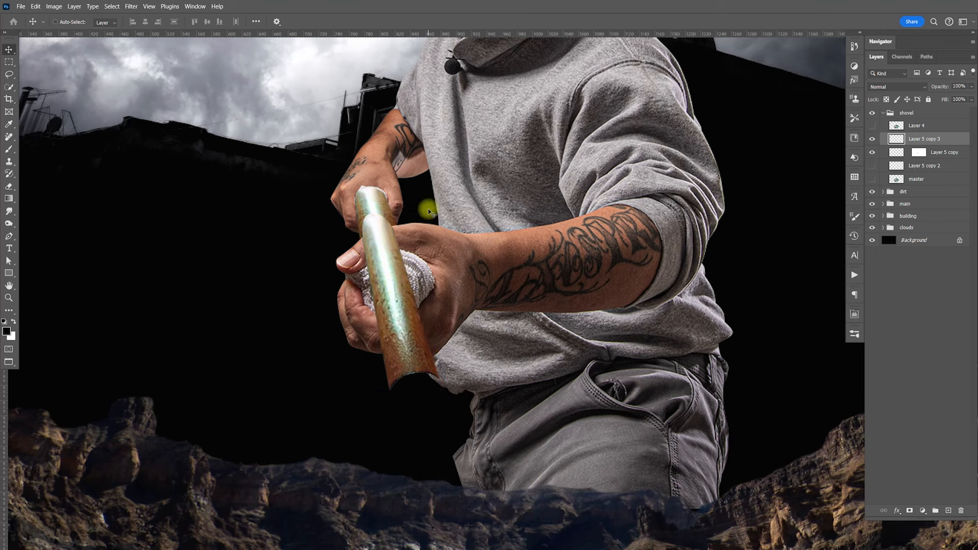
key(ctrl+z)
- Flare the lower end of the Layer 5 copy 3 handle piece with a Perspective transform
key(ctrl+t)
right_click(410, 320)
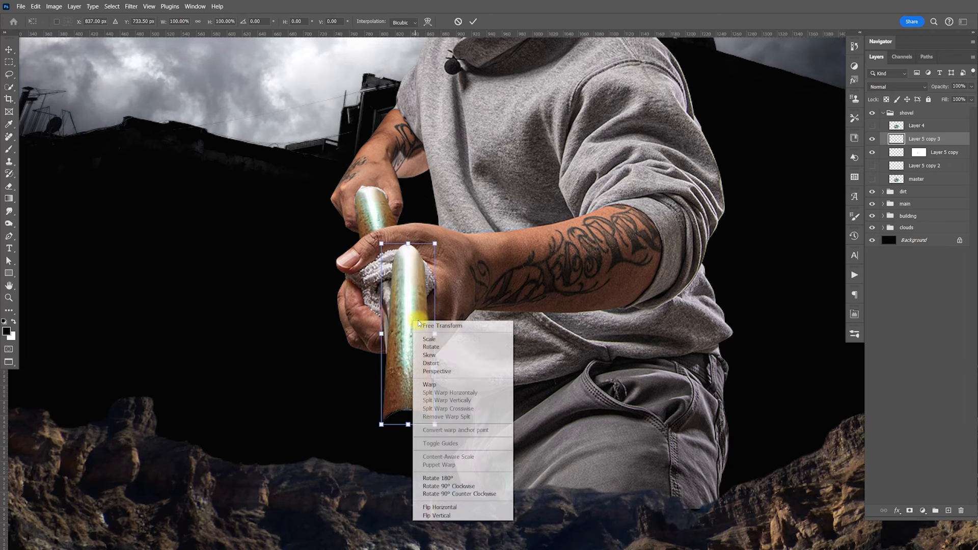
click(443, 371)
drag(434, 424, 479, 422)
drag(434, 244, 440, 243)
key(Return)
- Rotate the flared handle piece counterclockwise and position it over the front hand in line with the rear handle section
key(ctrl+t)
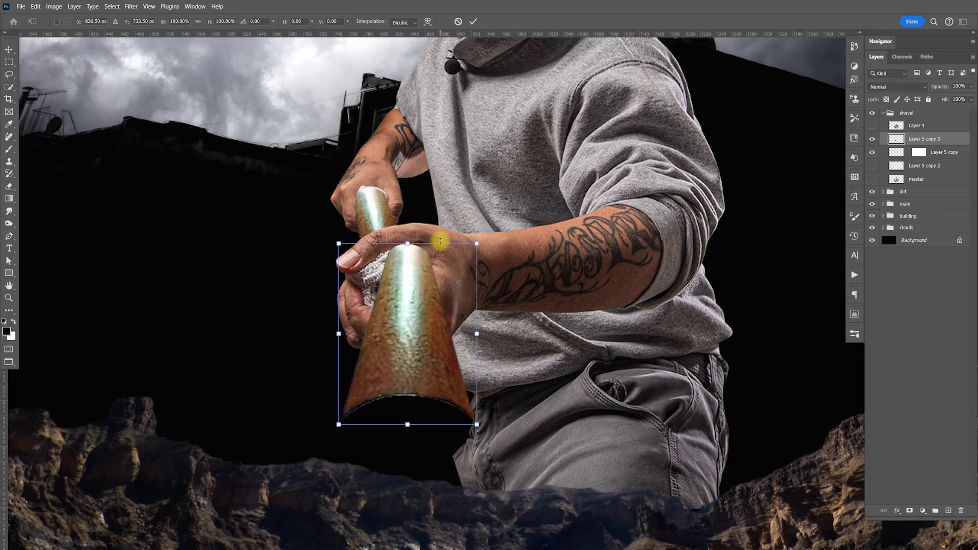
drag(516, 255, 497, 240)
drag(424, 334, 439, 347)
key(Return)
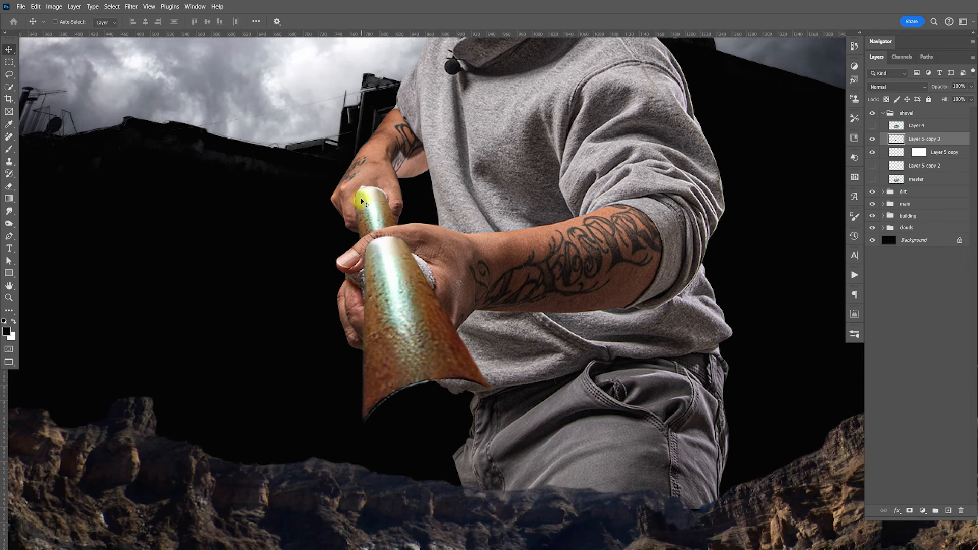
- Widen the upper end of the handle piece with a Distort transform and nudge it into line with the rear section
key(ctrl+t)
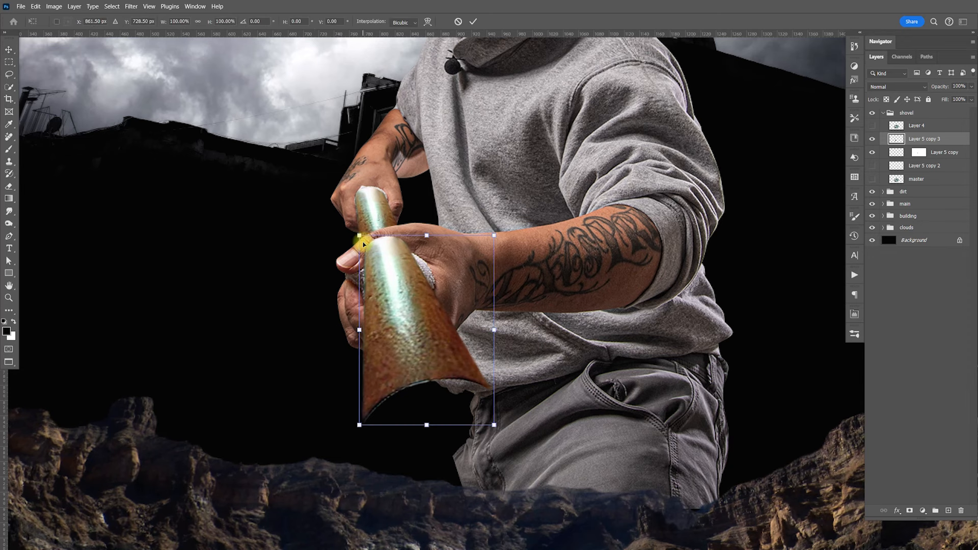
right_click(375, 259)
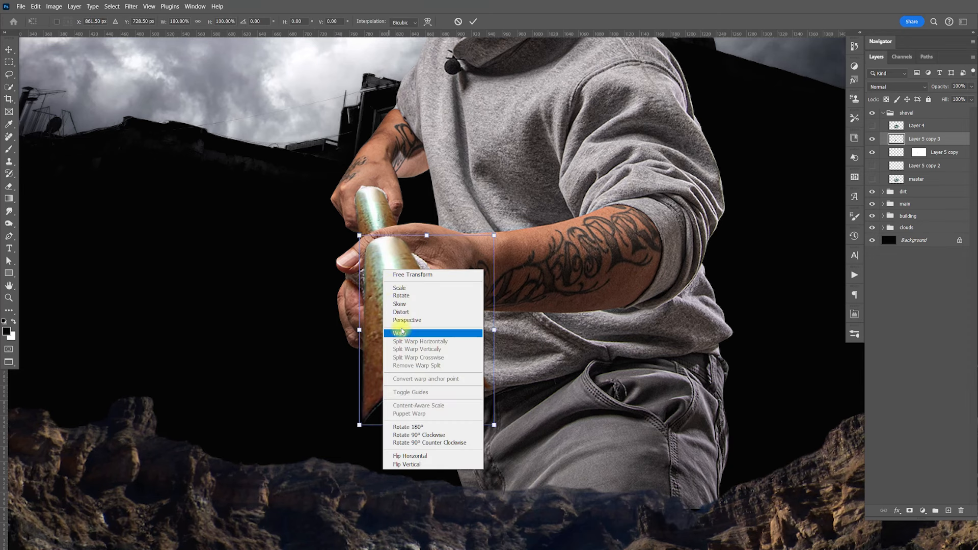
click(402, 313)
drag(359, 236, 353, 232)
drag(494, 235, 503, 234)
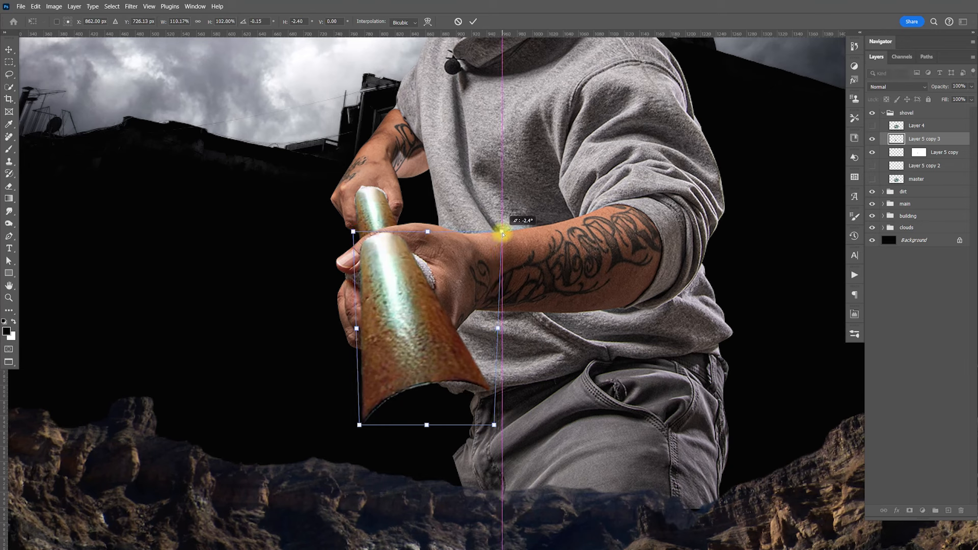
key(Return)
drag(414, 315, 430, 315)
key(Left)
key(Left)
key(Left)
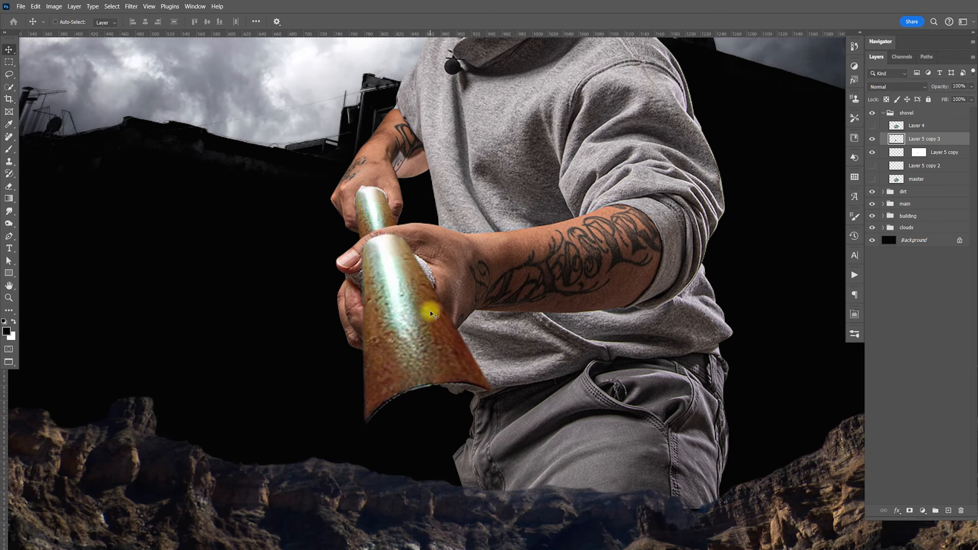
- Add a layer mask to Layer 5 copy 3 and paint out the handle where it covers the front hand's thumb
click(910, 511)
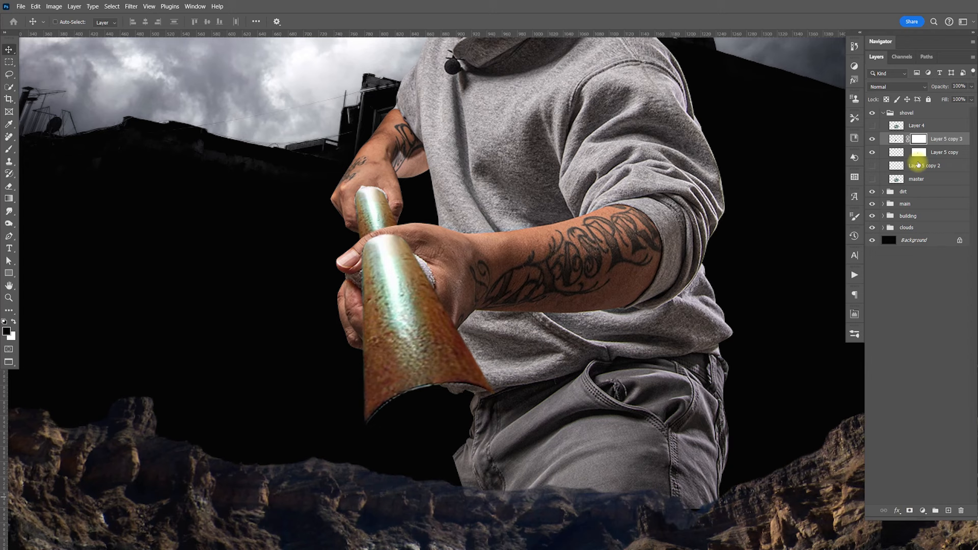
key(b)
mouse_move(366, 225)
mouse_down()
mouse_move(347, 255)
mouse_move(413, 223)
mouse_move(355, 251)
mouse_move(419, 233)
mouse_move(352, 257)
mouse_up()
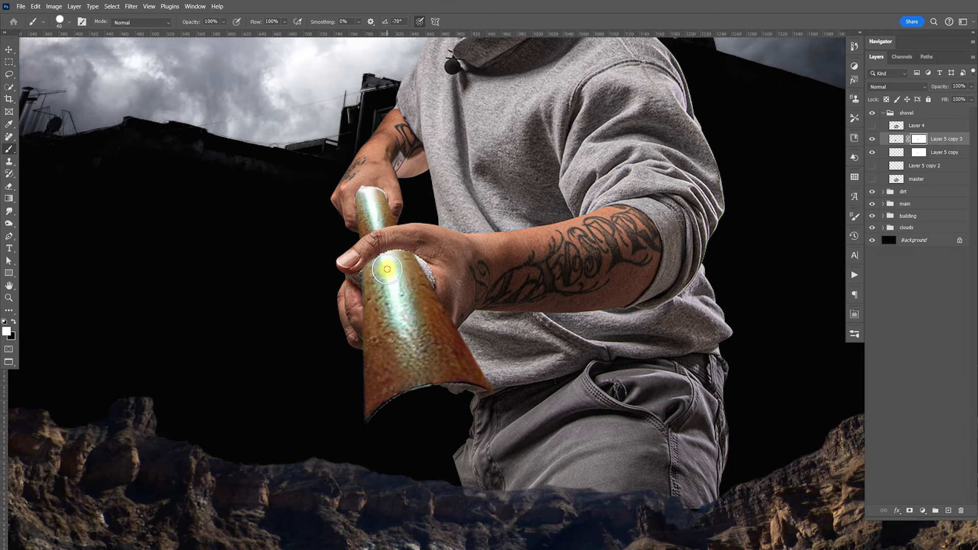
mouse_move(388, 266)
mouse_down()
mouse_move(406, 279)
mouse_move(397, 282)
mouse_up()
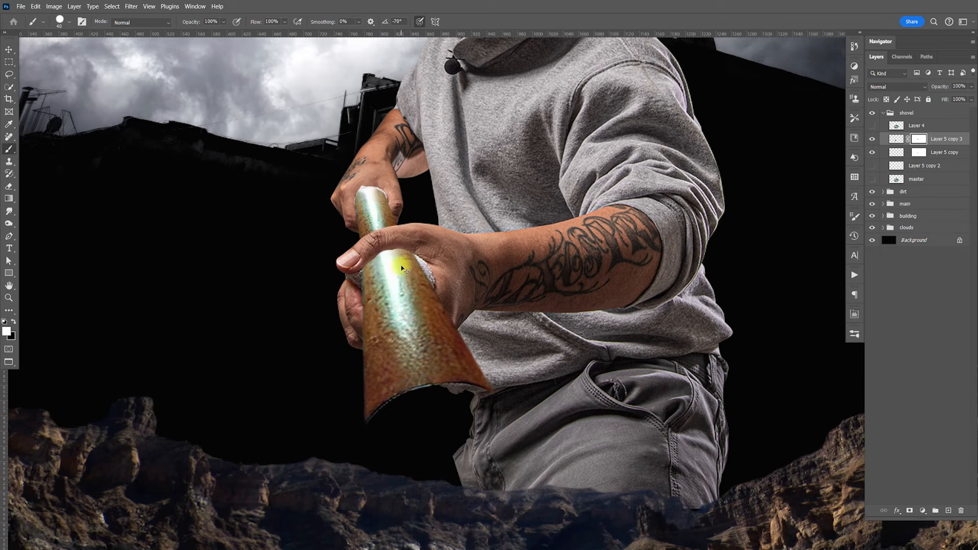
scroll(392, 277, down, 5)
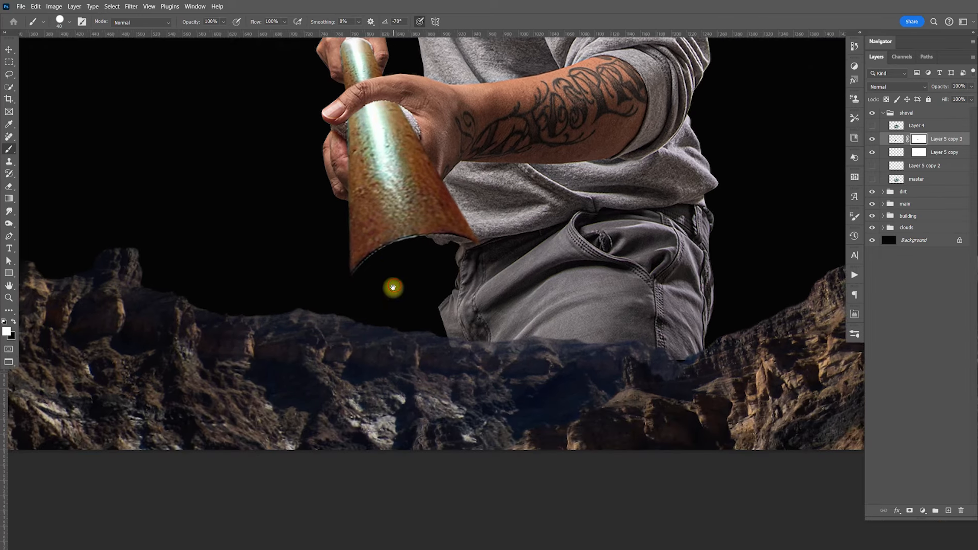
scroll(393, 265, down, 3)
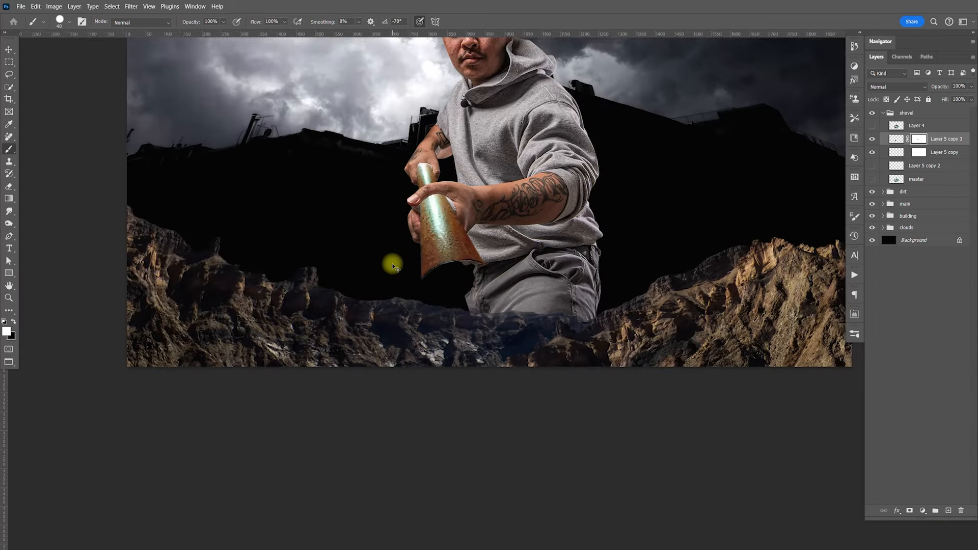
scroll(392, 265, down, 2)
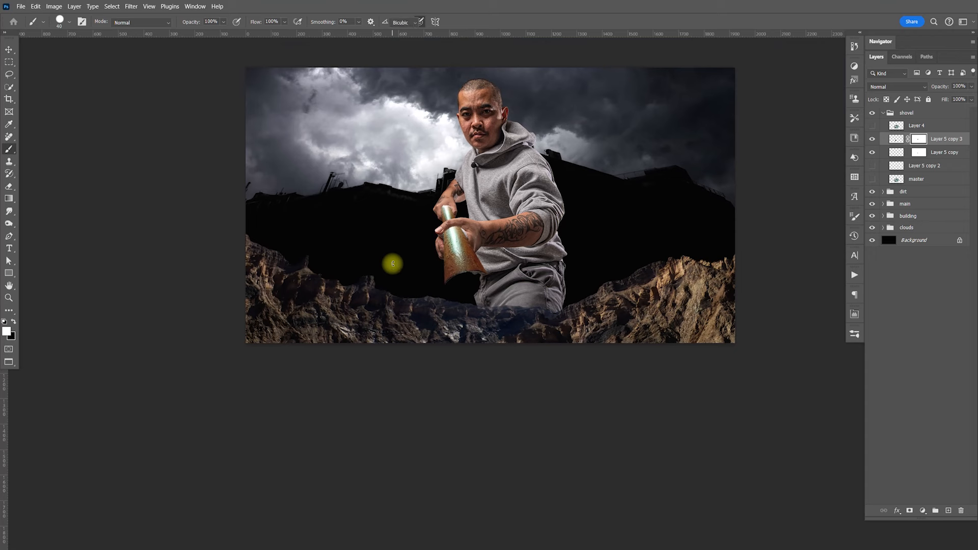
key(ctrl+t)
right_click(462, 254)
click(458, 290)
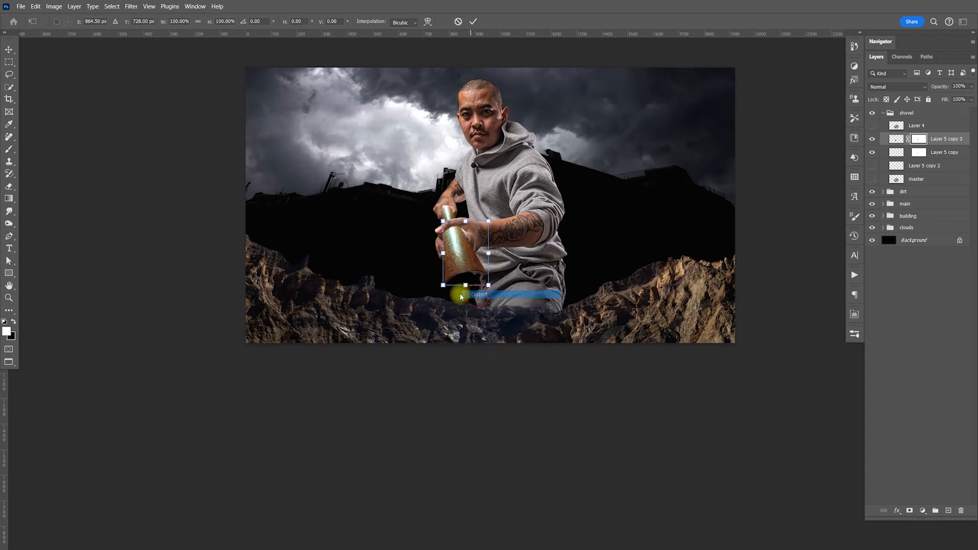
key(Return)
- Unlink the layer mask of Layer 5 copy 3 and select the layer's image content for editing
key(b)
click(905, 142)
key(x)
click(871, 140)
- Narrow the lower end of the handle piece with a Distort transform, and relink the layer mask
key(ctrl+t)
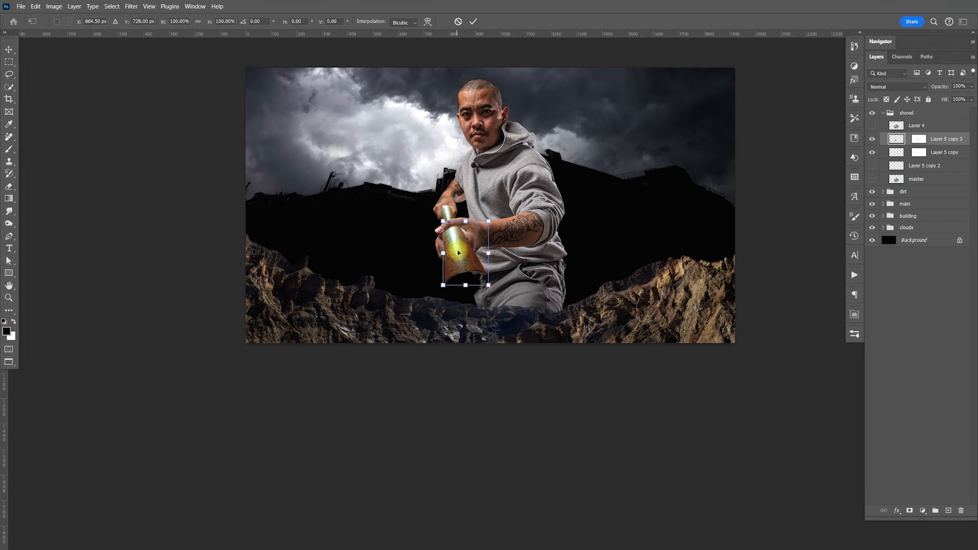
right_click(458, 252)
click(476, 295)
drag(448, 290, 480, 288)
key(Return)
key(b)
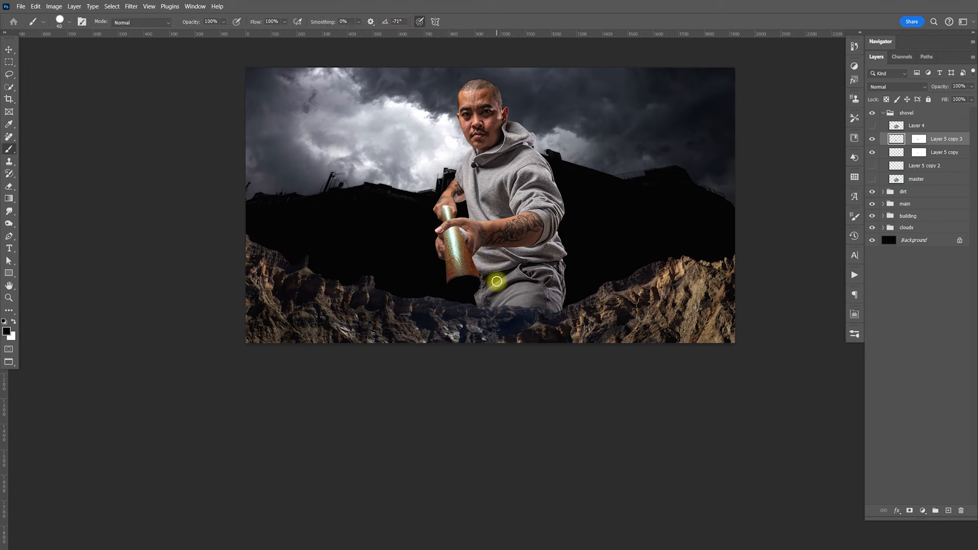
key(v)
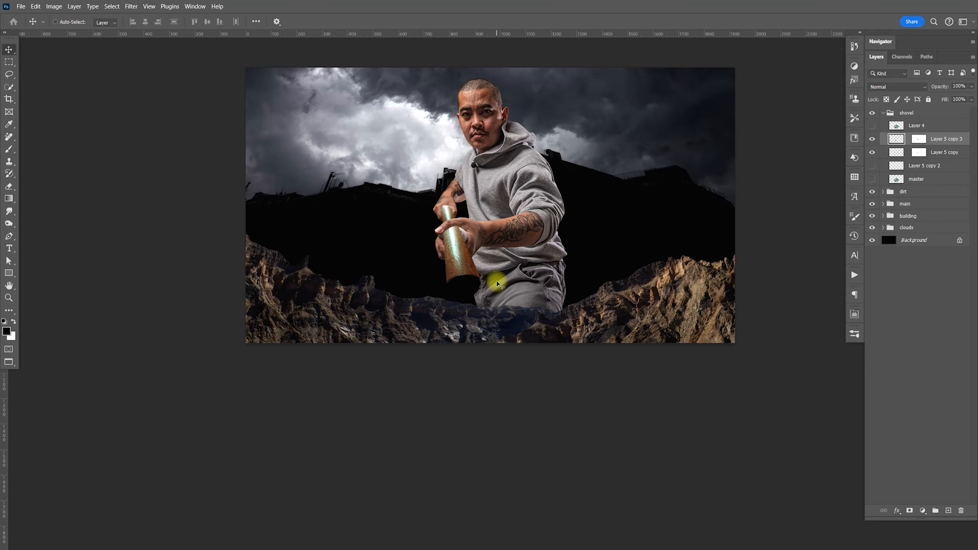
click(918, 139)
- Show and duplicate the Layer 4 shovel blade, move the original below Layer 5 copy and hide it, and select the duplicate
click(894, 126)
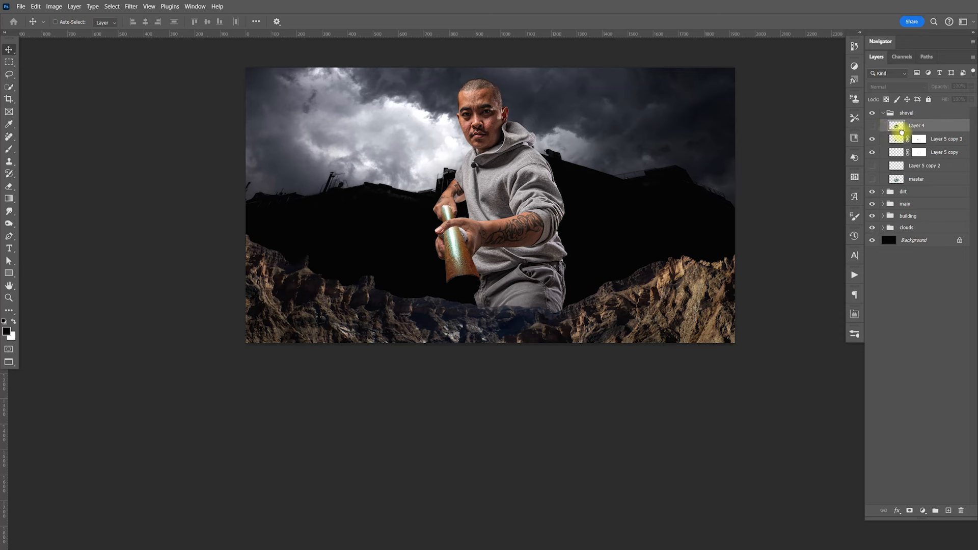
key(ctrl+comma)
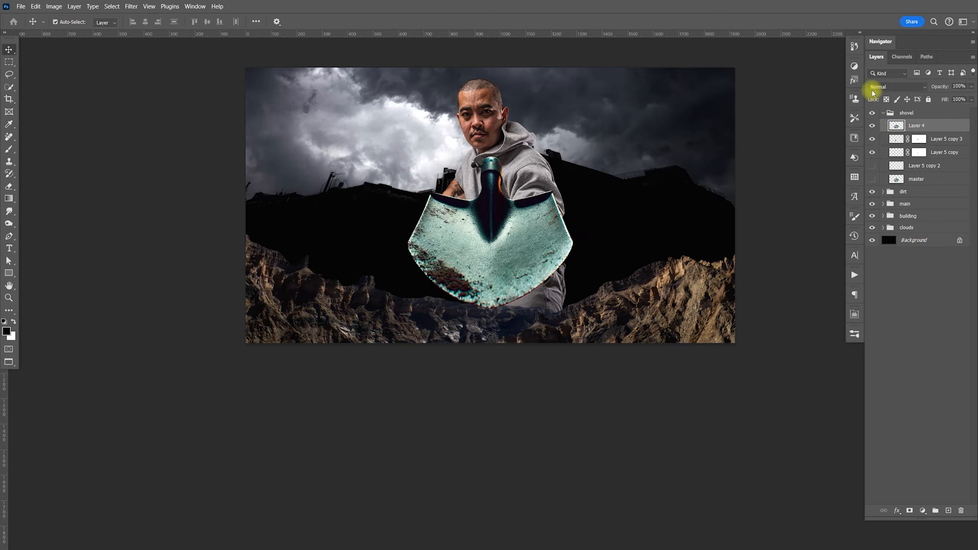
key(ctrl+j)
drag(917, 138, 928, 173)
click(872, 165)
click(924, 126)
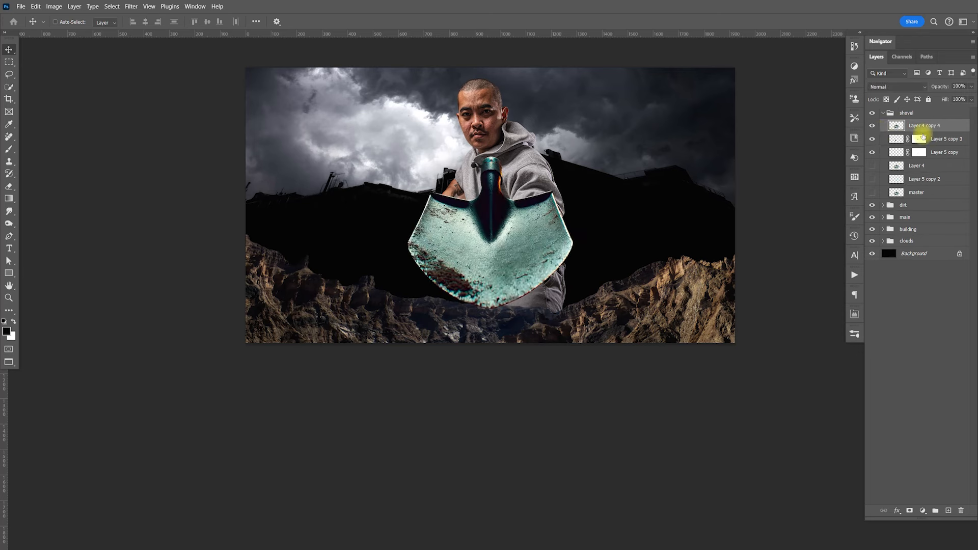
- Try fitting the blade copy to the lower end of the handle by moving it and rotating it about -9.7°
key(ctrl+t)
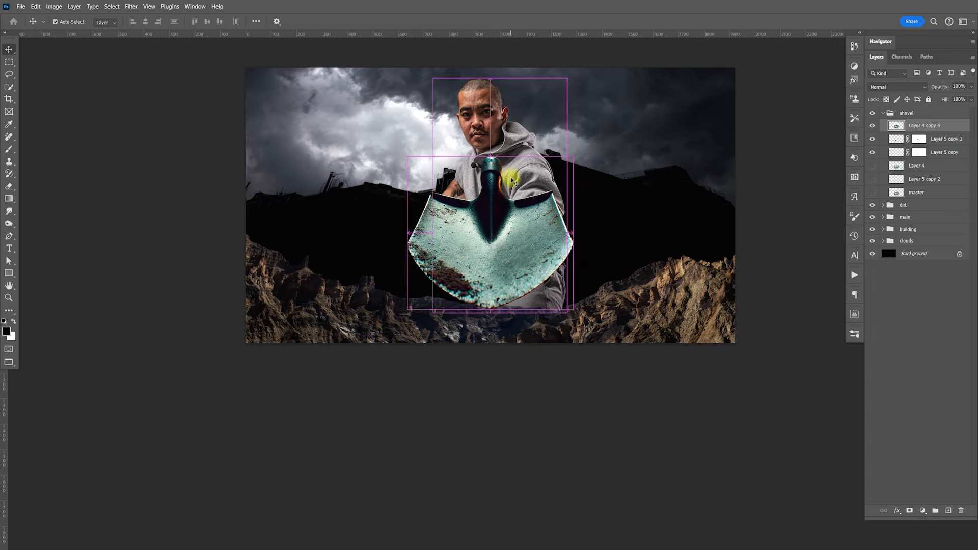
drag(488, 163, 476, 305)
drag(477, 304, 514, 188)
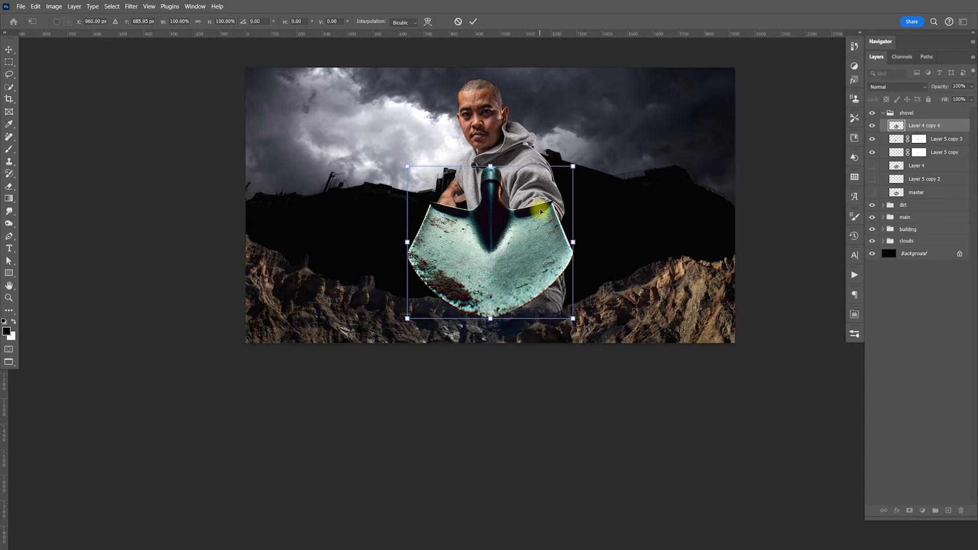
drag(536, 257, 505, 355)
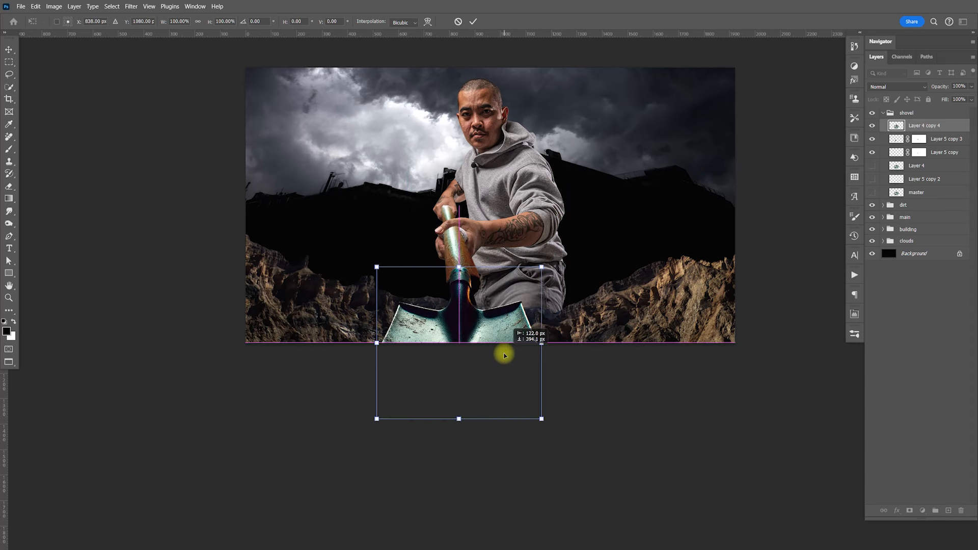
drag(525, 306, 581, 210)
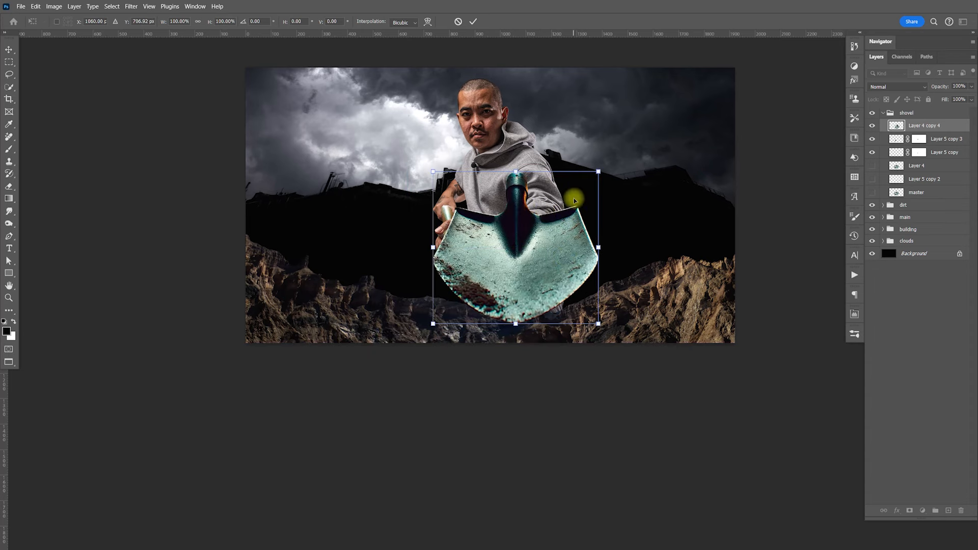
drag(547, 241, 494, 323)
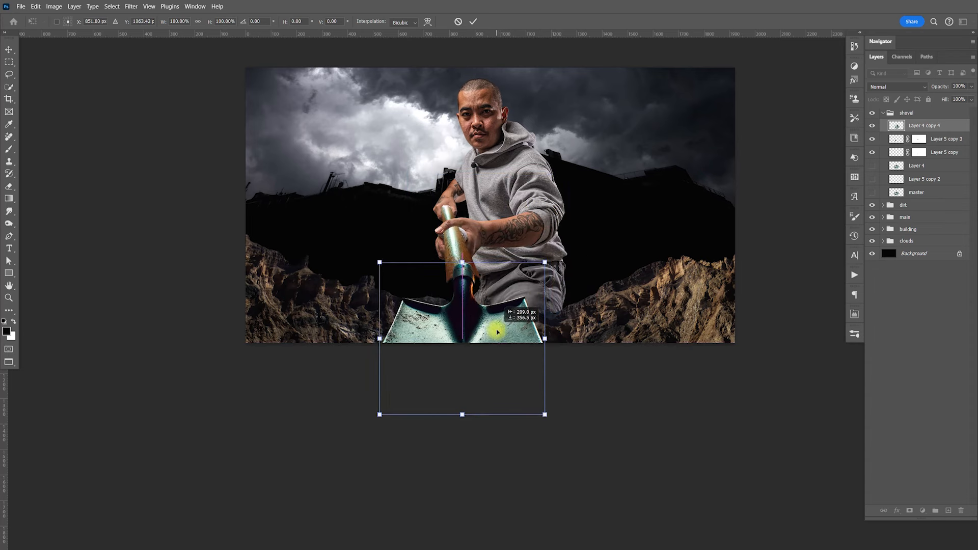
drag(581, 270, 569, 250)
drag(513, 332, 527, 337)
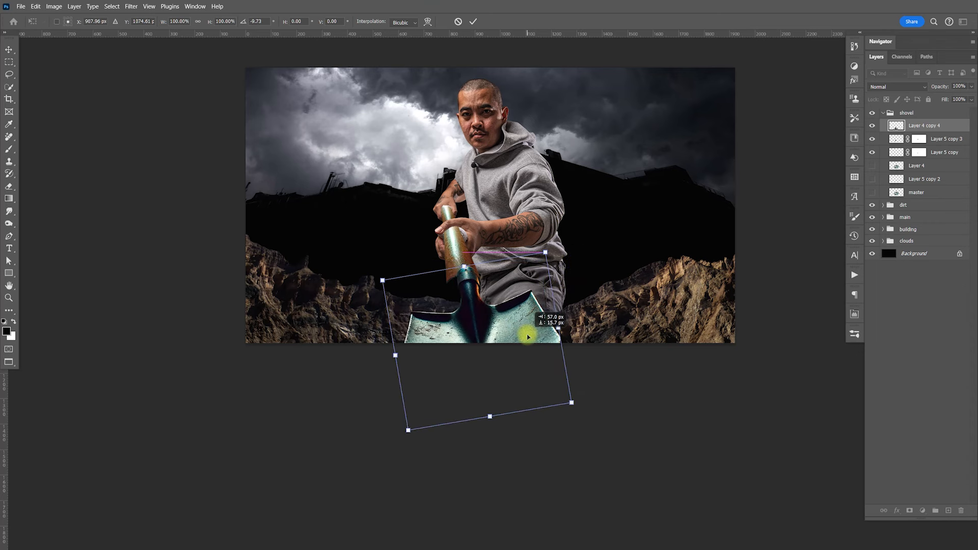
- Enlarge the unrotated blade copy to about 178% and move it up over the man's torso
drag(548, 258, 611, 205)
drag(530, 275, 524, 320)
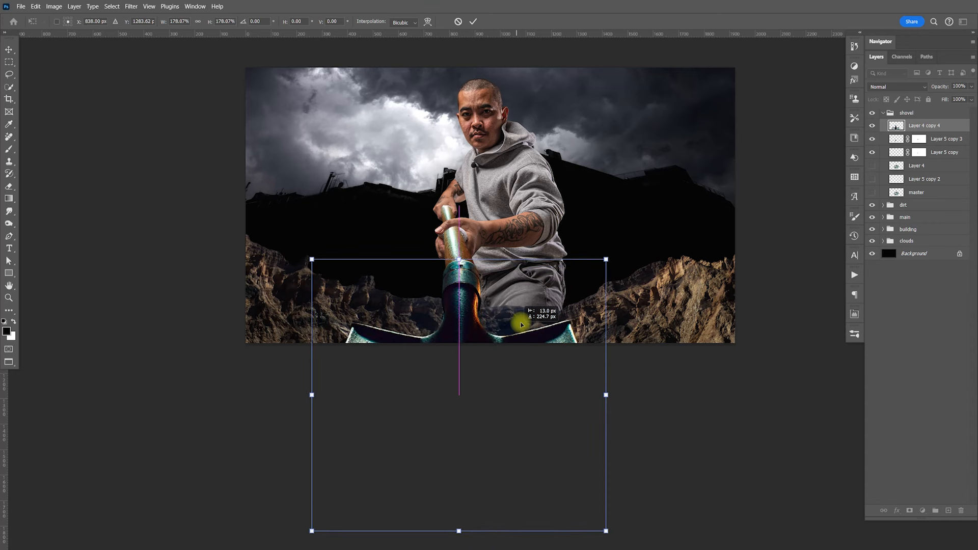
drag(551, 291, 550, 187)
- Flare the lower edge of the blade copy outward with a Perspective transform and apply it
right_click(549, 249)
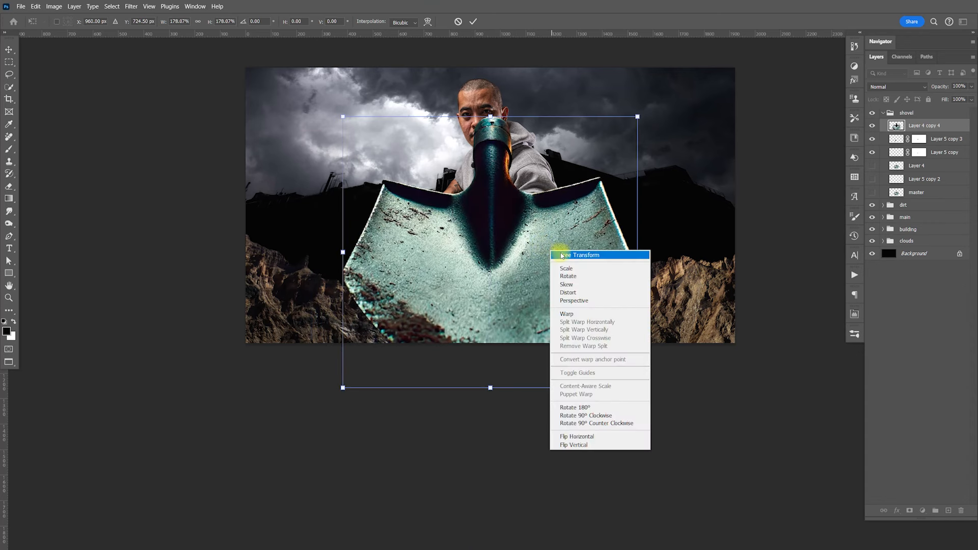
click(596, 300)
drag(637, 387, 687, 388)
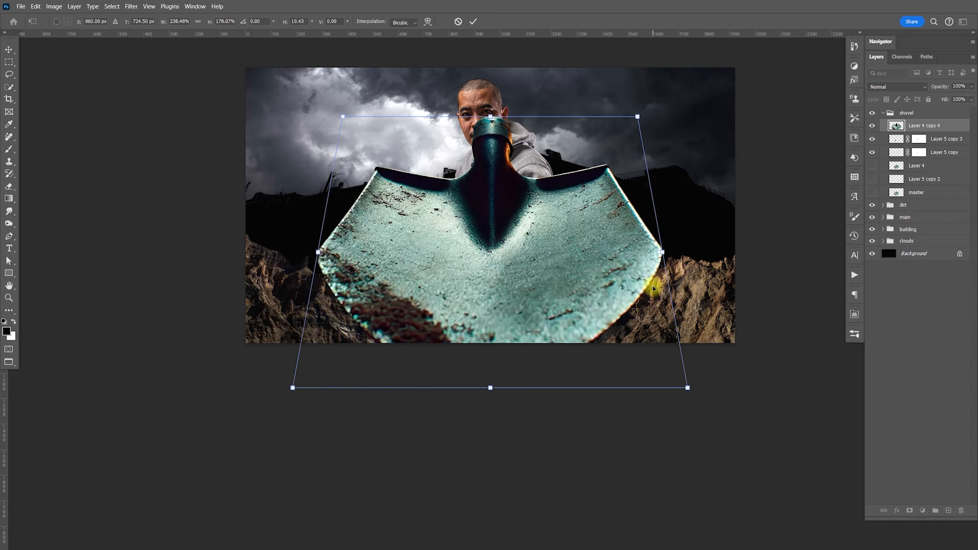
key(Return)
- Move the blade copy down onto the lower end of the handle and rotate it about -11.3°
drag(542, 197, 514, 333)
key(ctrl+t)
drag(683, 236, 650, 196)
mouse_move(497, 319)
mouse_down()
mouse_move(520, 312)
mouse_move(507, 296)
mouse_move(507, 324)
mouse_up()
- Pull the blade copy's upper-right corner inward with a Distort transform and apply it
right_click(507, 325)
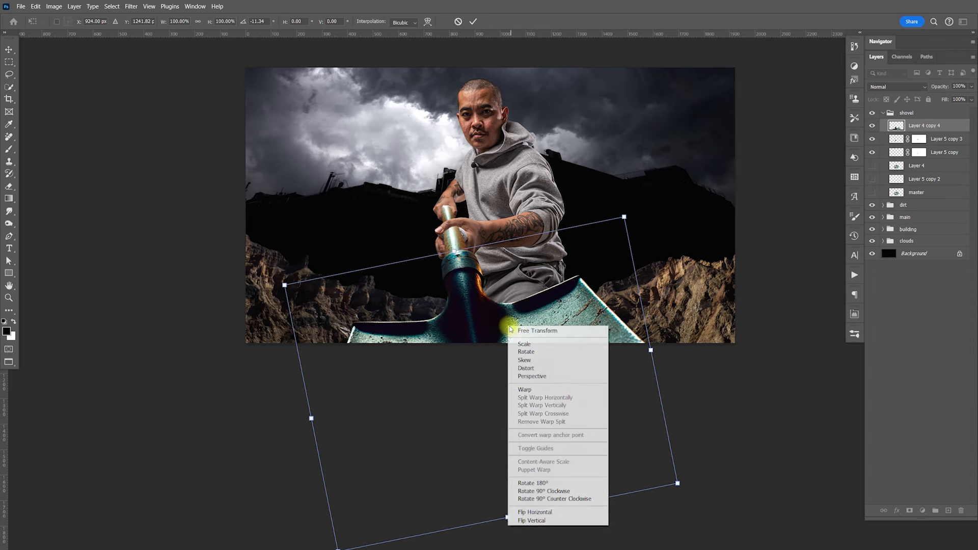
click(539, 368)
drag(624, 217, 574, 211)
key(Return)
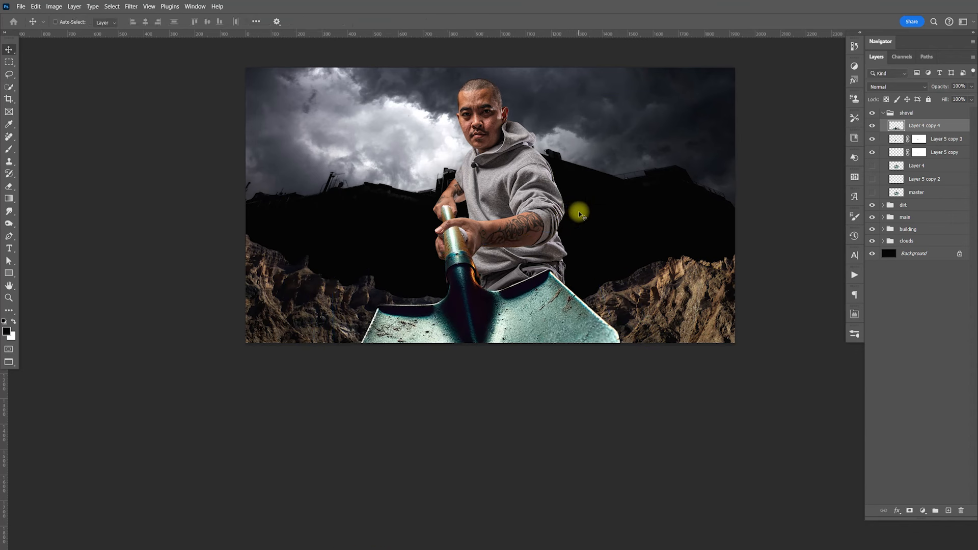
- Nudge the blade copy slightly up and left so its metal collar lines up with the handle
key(ctrl+plus)
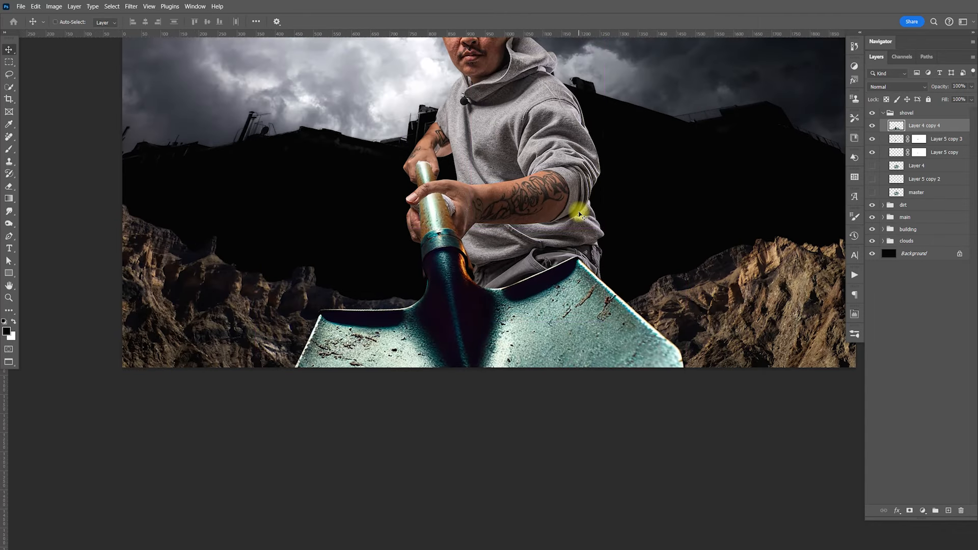
key(shift+Up)
key(shift+Left)
key(Right)
key(Right)
key(Right)
key(Right)
key(Right)
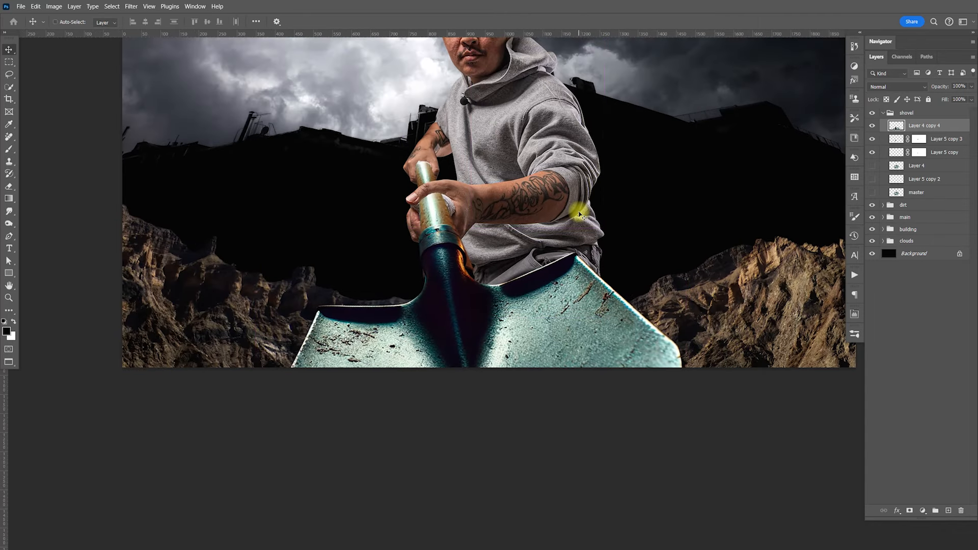
key(Right)
key(Left)
key(Left)
drag(683, 155, 656, 309)
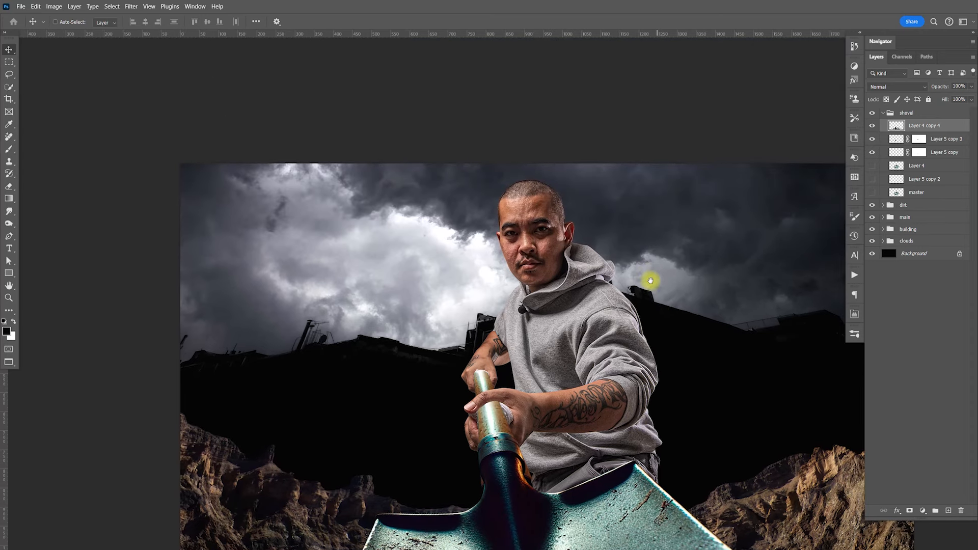
drag(647, 306, 646, 268)
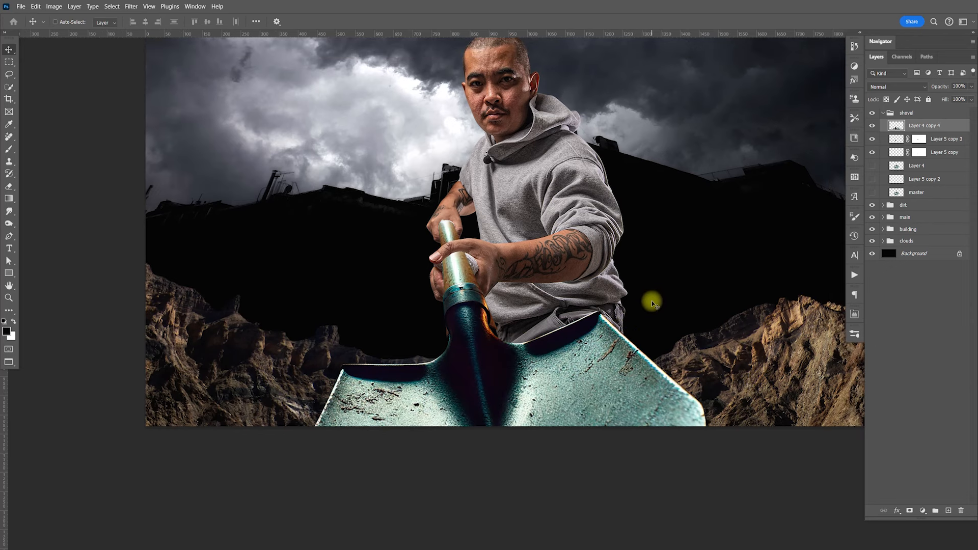
scroll(662, 295, up, 1)
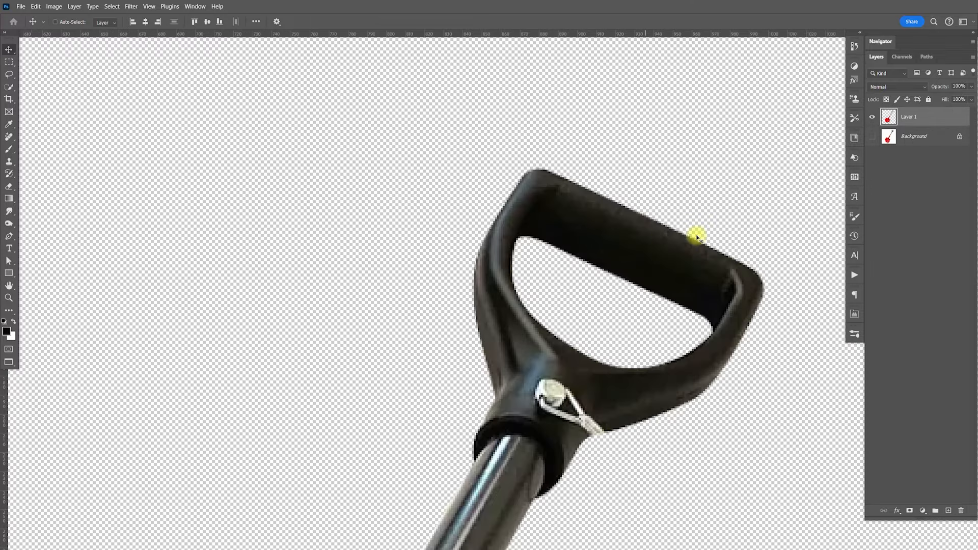
- Close the black-handled shovel document without saving and clear the selection in the source shovel image
key(ctrl+w)
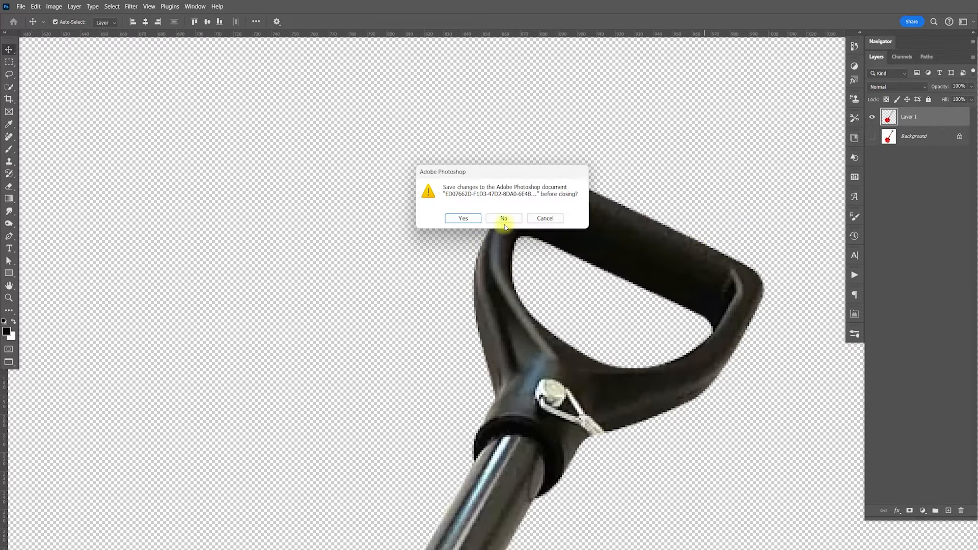
click(503, 219)
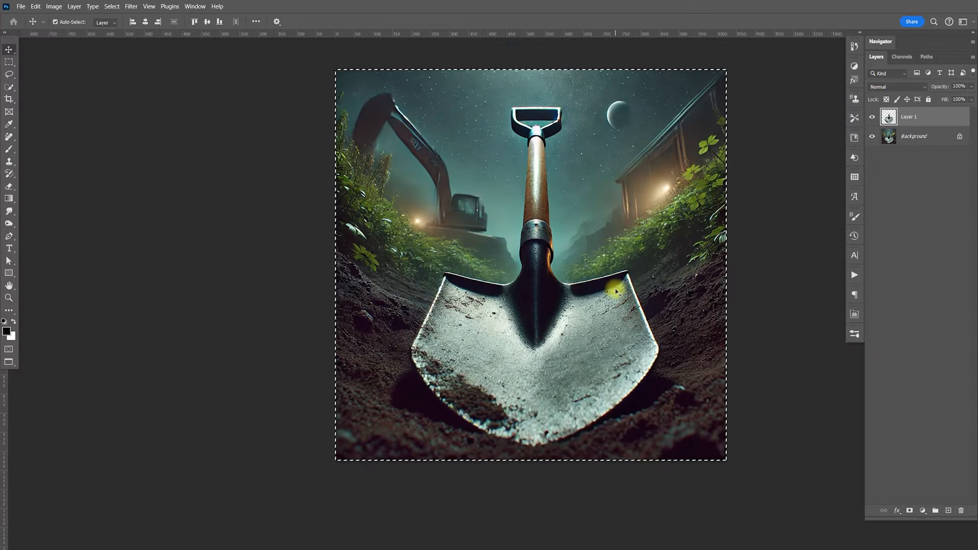
key(ctrl+d)
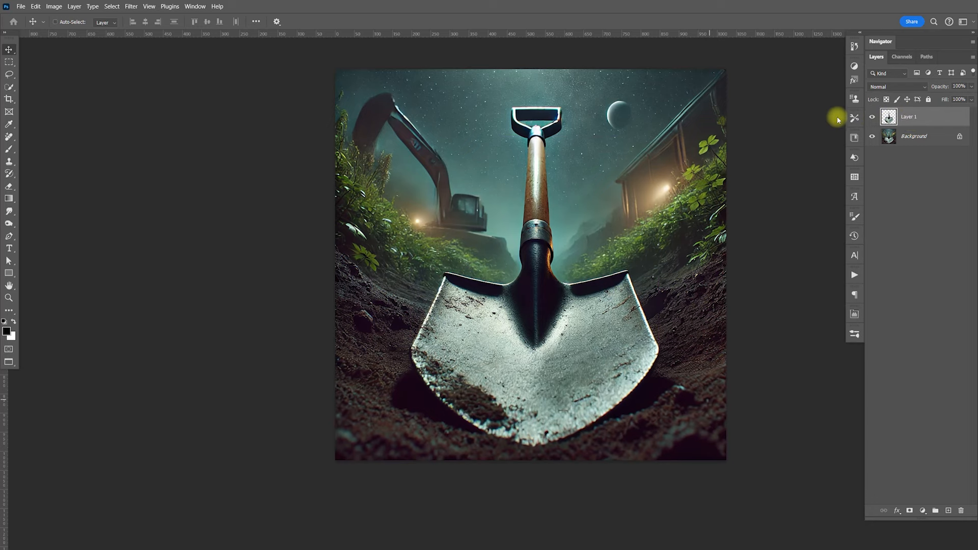
- Hide Layer 1 of the source shovel image and select the Background layer for cutting out the grip
click(873, 118)
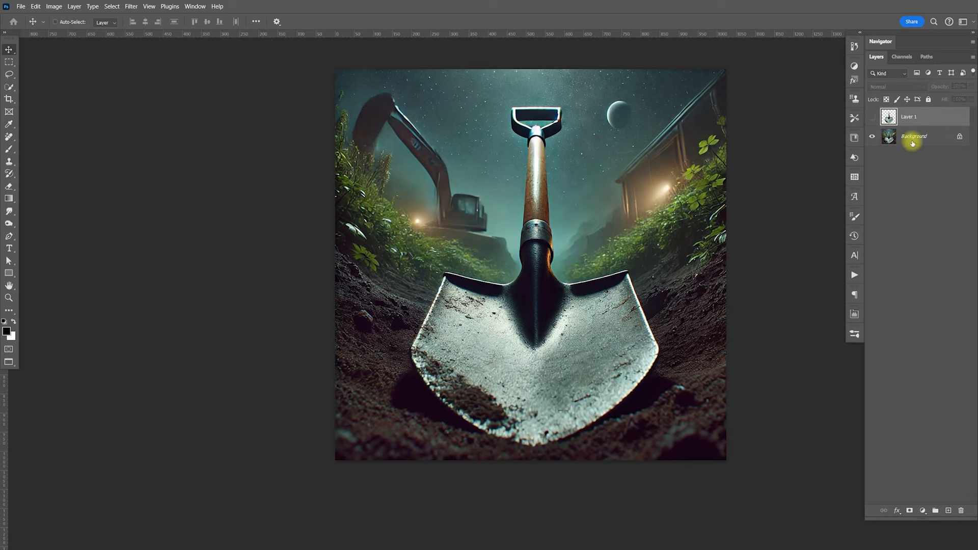
click(912, 136)
key(z)
drag(550, 141, 646, 189)
drag(613, 228, 715, 408)
key(ctrl+minus)
key(ctrl+minus)
key(ctrl+minus)
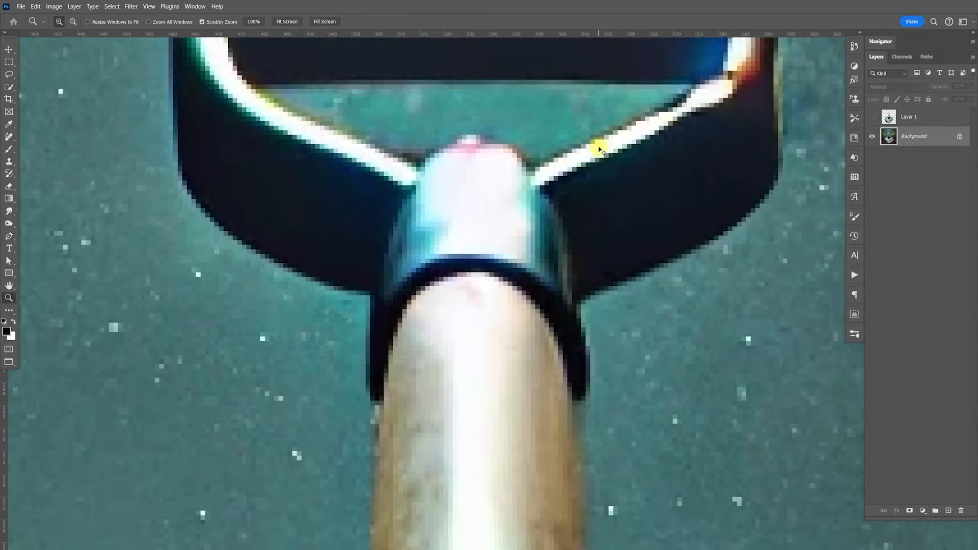
drag(564, 267, 550, 281)
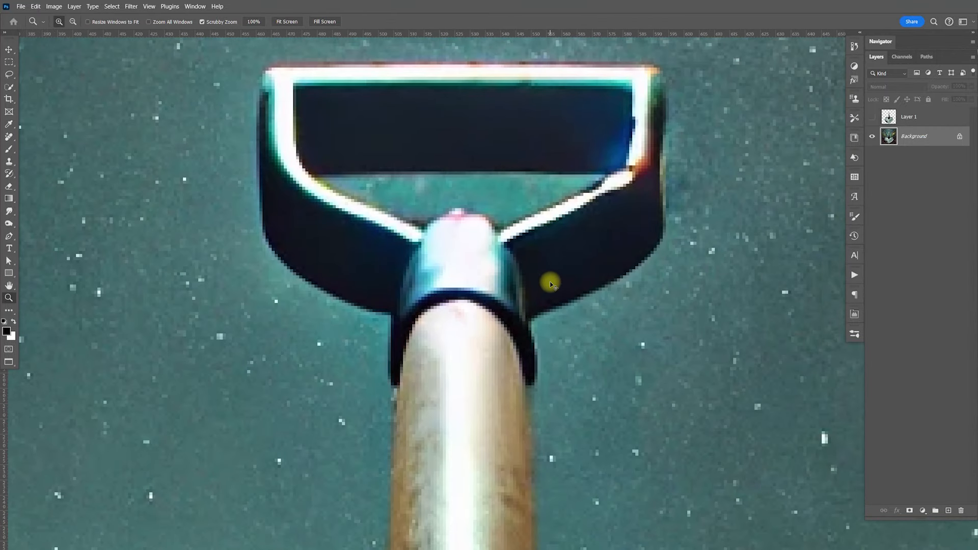
key(ctrl+minus)
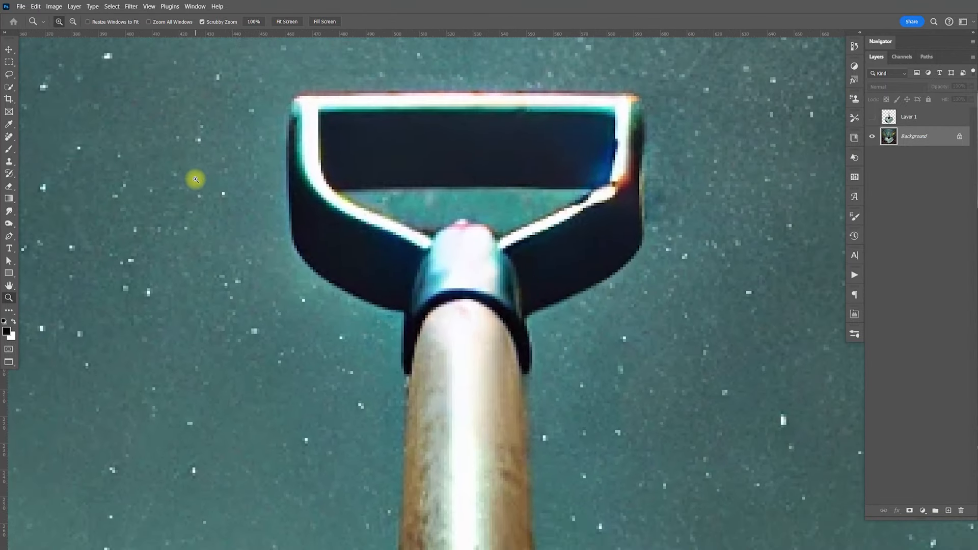
- Try to select the shovel's D-shaped grip and upper handle with the Object Selection tool
click(9, 87)
click(32, 87)
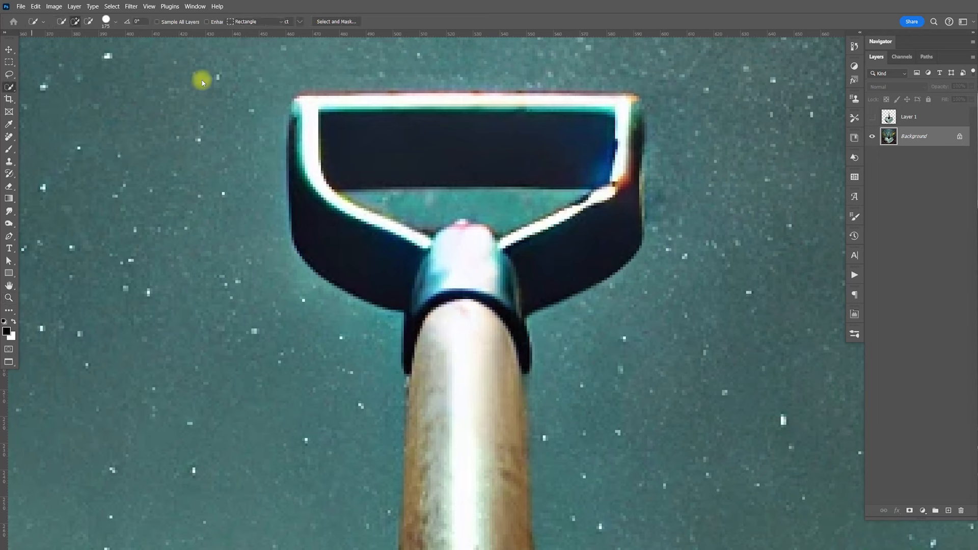
drag(225, 67, 691, 530)
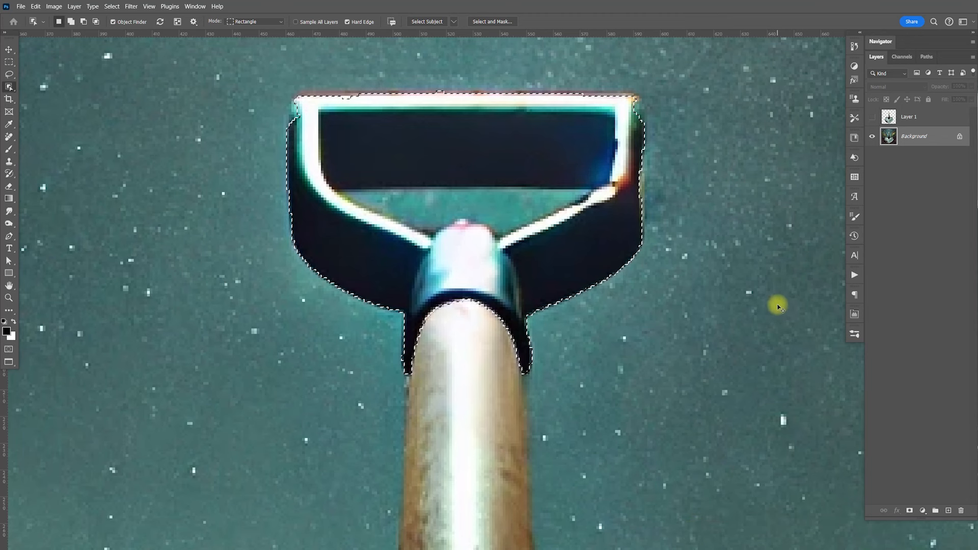
click(768, 286)
- Trace a closed Pen tool path around the outside of the D-shaped grip and the upper part of the wooden handle
key(p)
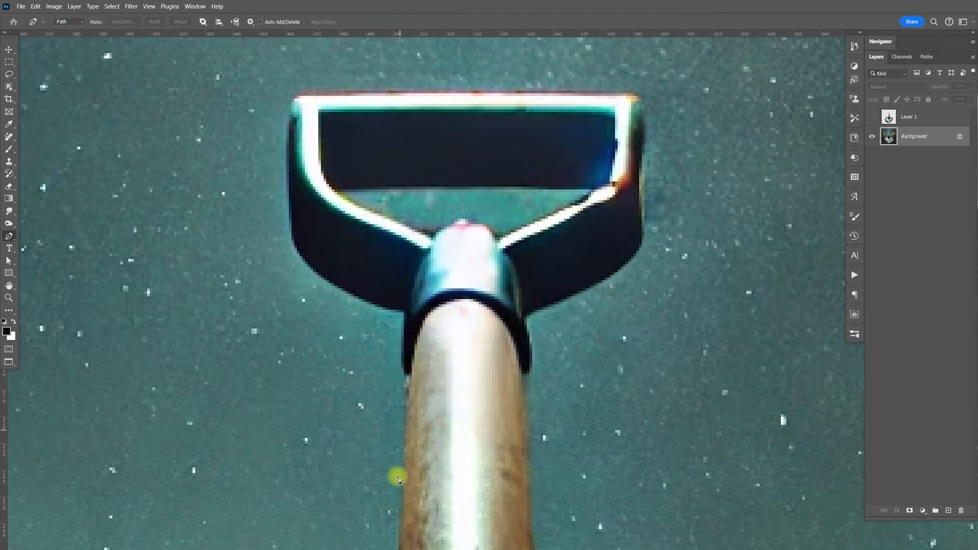
click(401, 526)
click(404, 364)
drag(405, 310, 396, 301)
drag(302, 253, 289, 222)
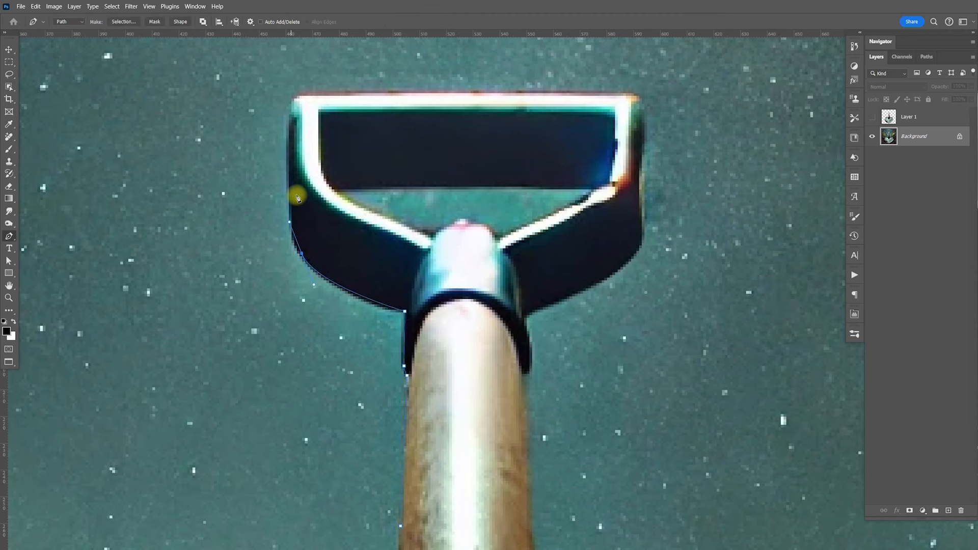
drag(288, 148, 290, 107)
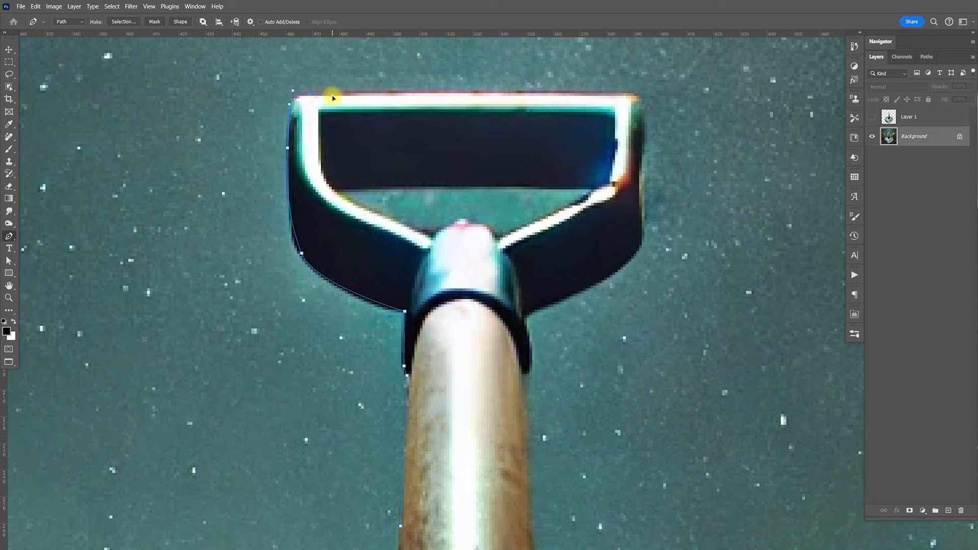
drag(635, 95, 643, 128)
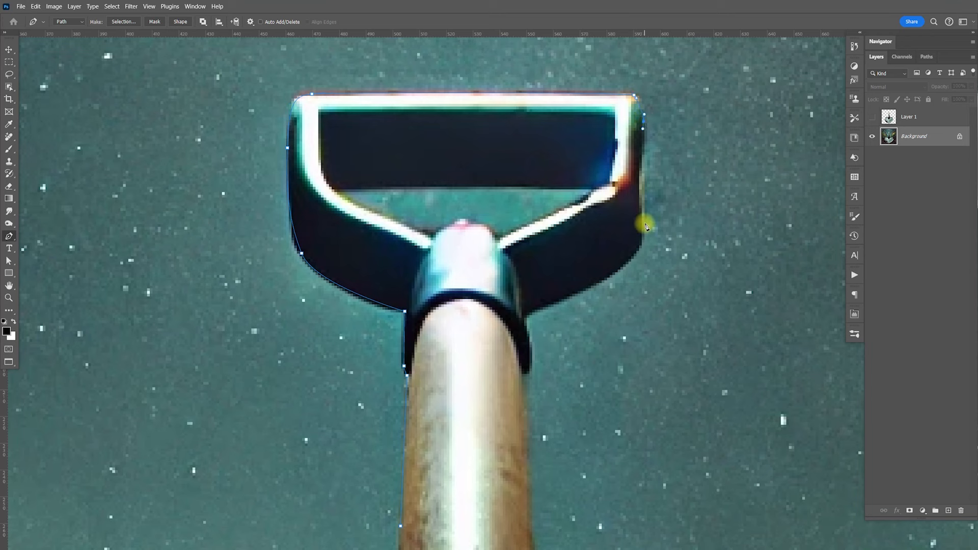
drag(644, 128, 643, 159)
drag(635, 252, 627, 262)
drag(564, 299, 530, 349)
click(524, 374)
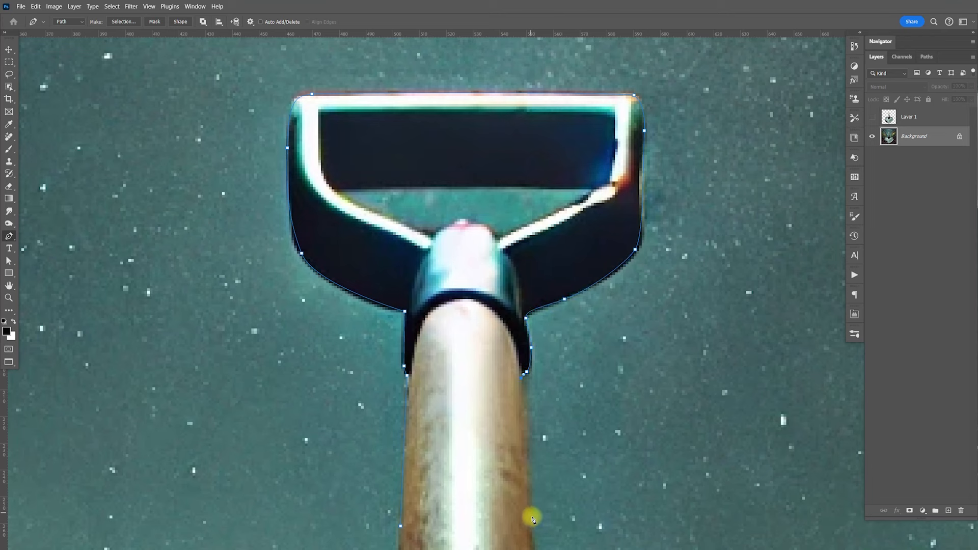
click(401, 526)
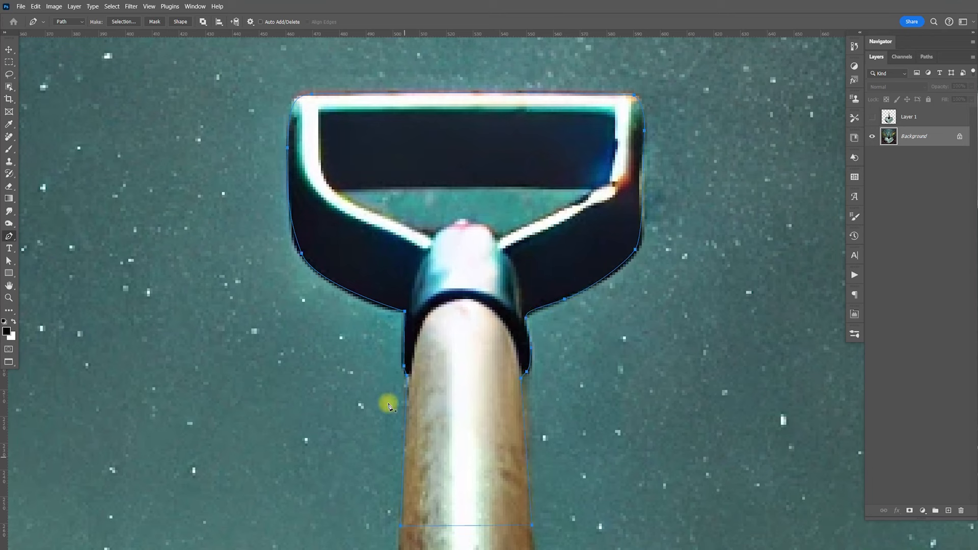
- Trace the opening inside the grip with a second closed path and load the Work Path as a selection
click(598, 191)
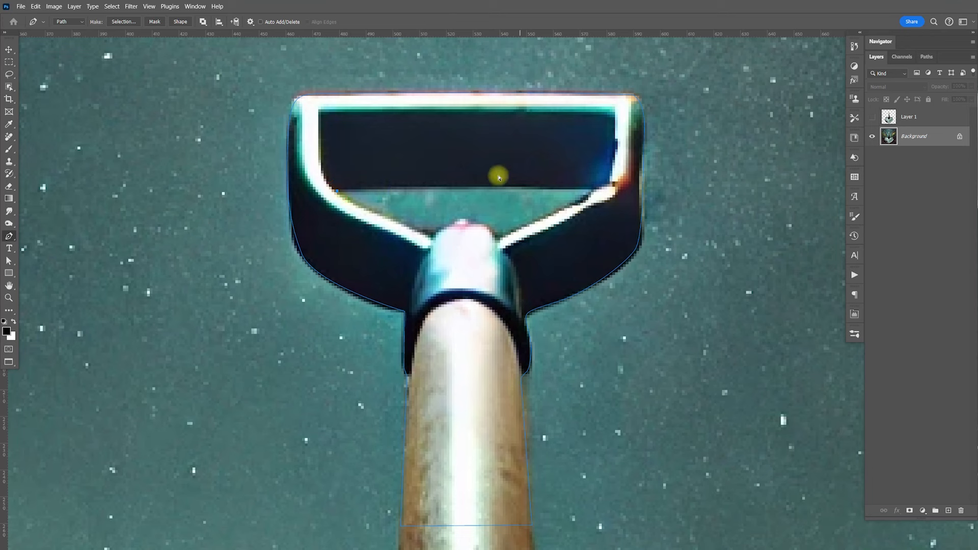
drag(466, 184, 516, 185)
click(592, 189)
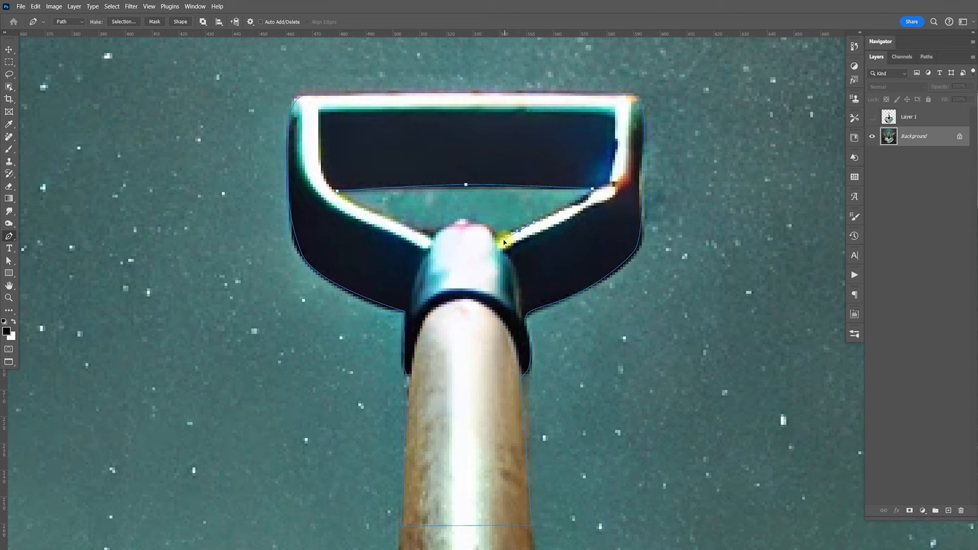
click(432, 242)
click(337, 192)
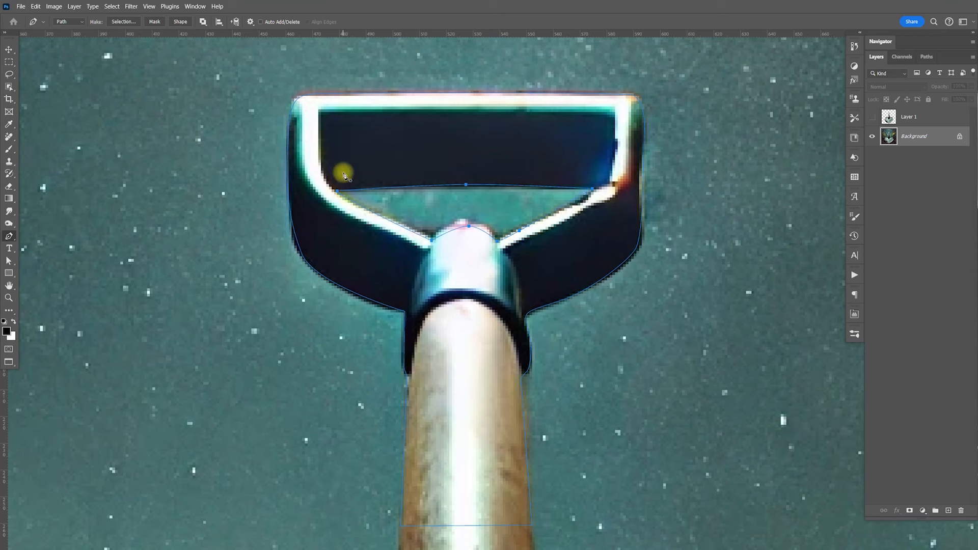
click(925, 57)
ctrl+click(874, 74)
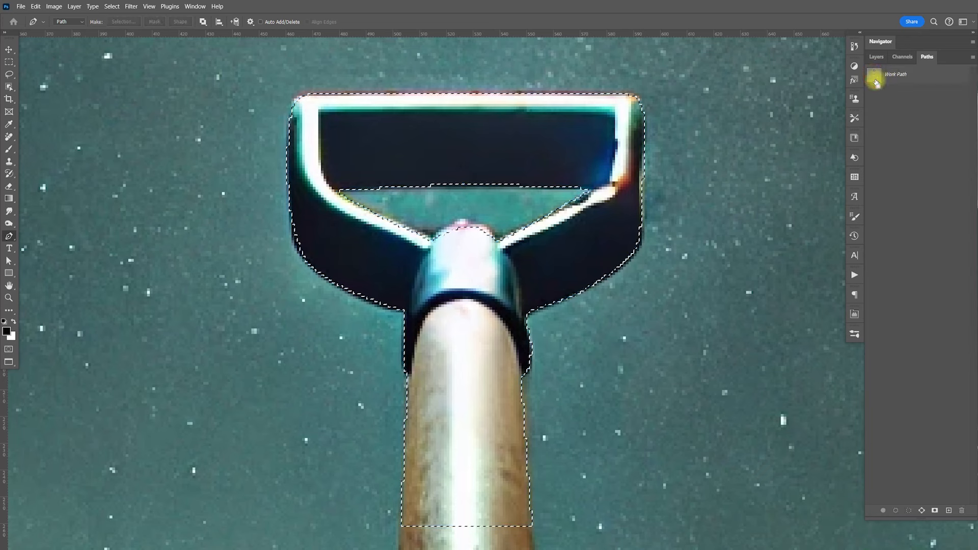
- Copy the selected D-shaped grip and upper handle to a separate layer in the source shovel image
click(875, 57)
key(ctrl+j)
click(872, 156)
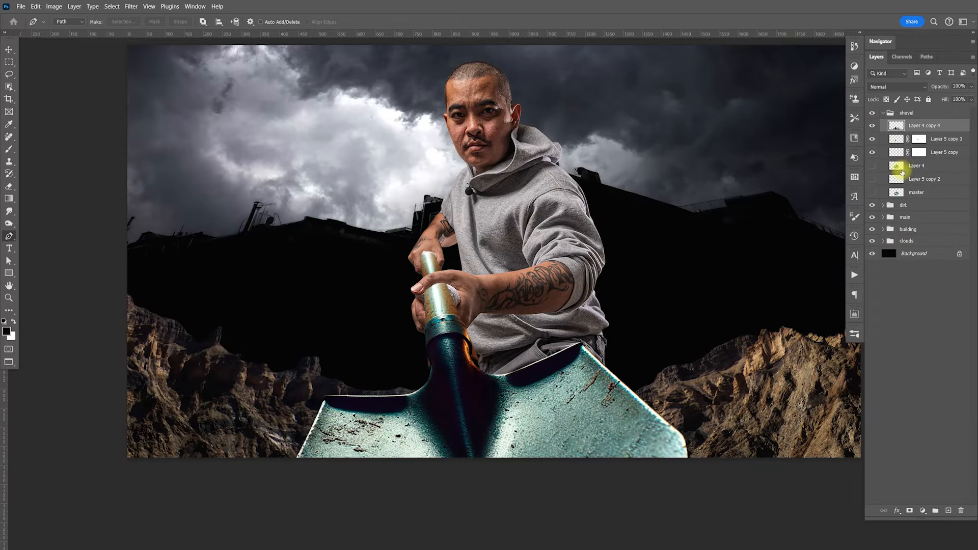
- Collapse the shovel group in the composite and paste the cut-out grip directly above the building group
click(882, 113)
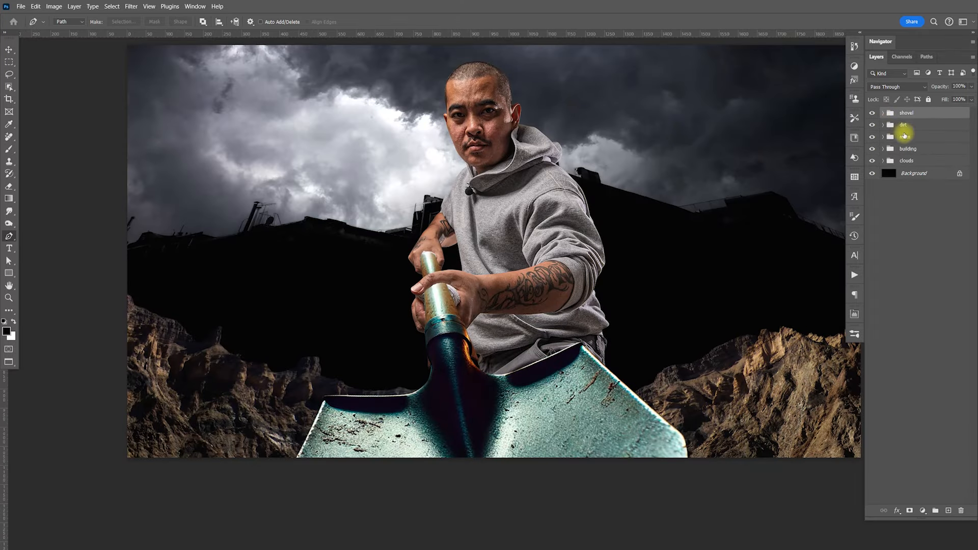
click(917, 149)
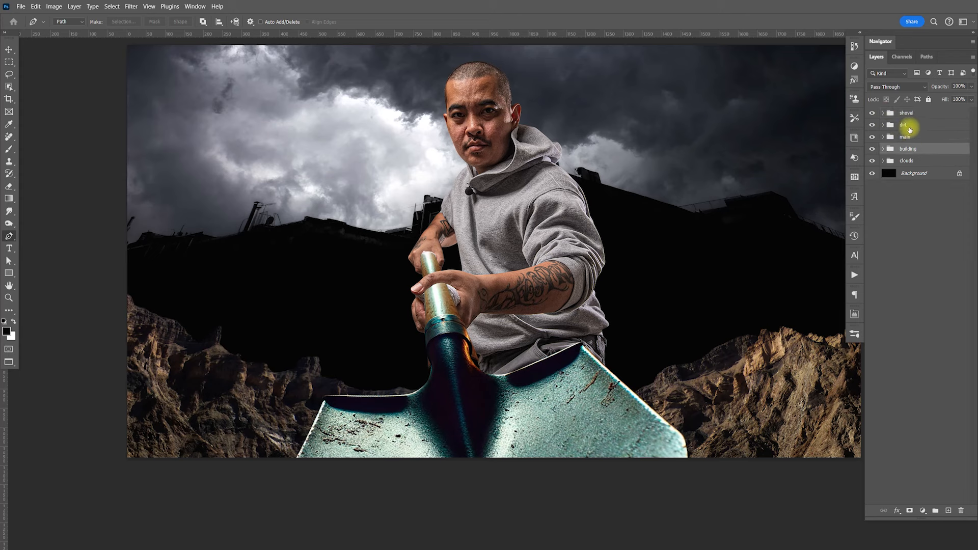
key(ctrl+v)
key(v)
drag(653, 272, 493, 231)
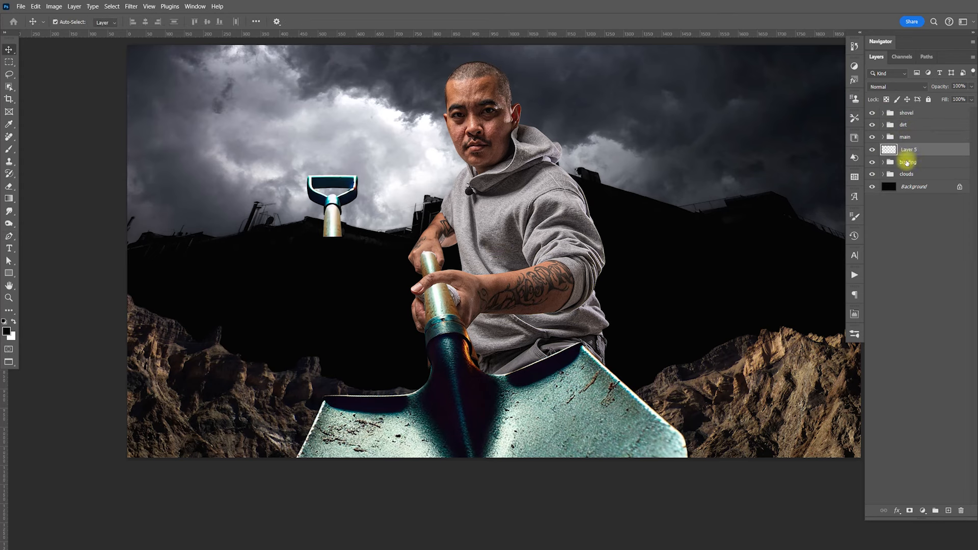
- Put the grip's layer in a group named shovel handle and convert Layer 5 to a Smart Object
key(ctrl+g)
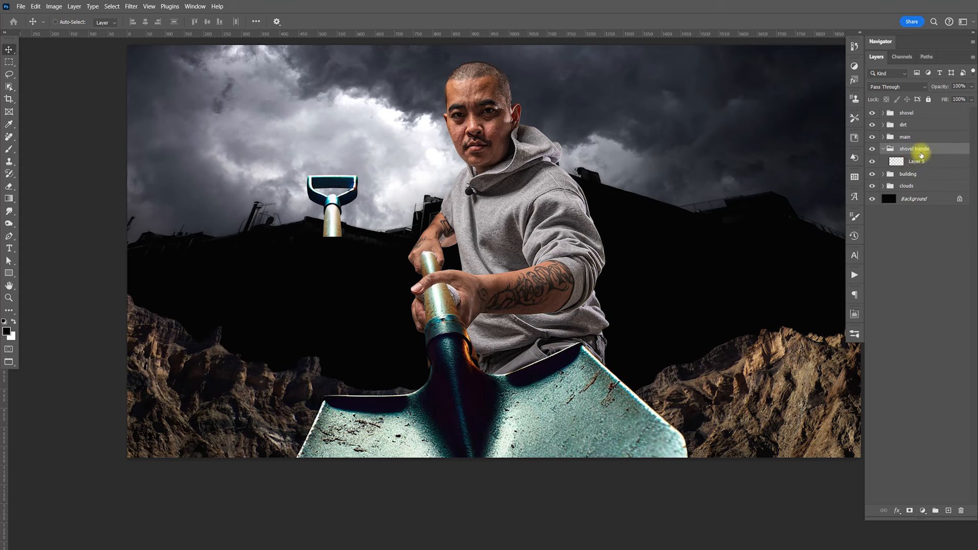
click(914, 163)
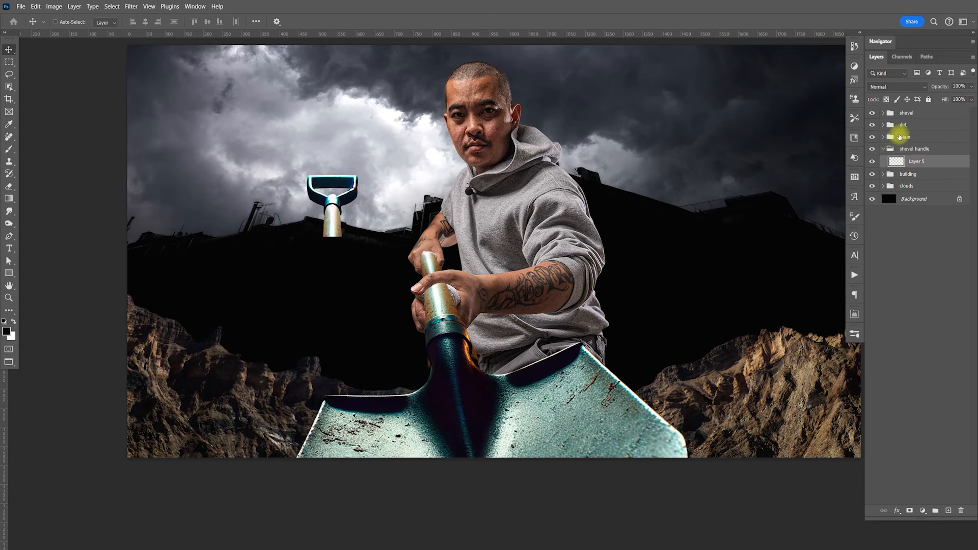
right_click(926, 159)
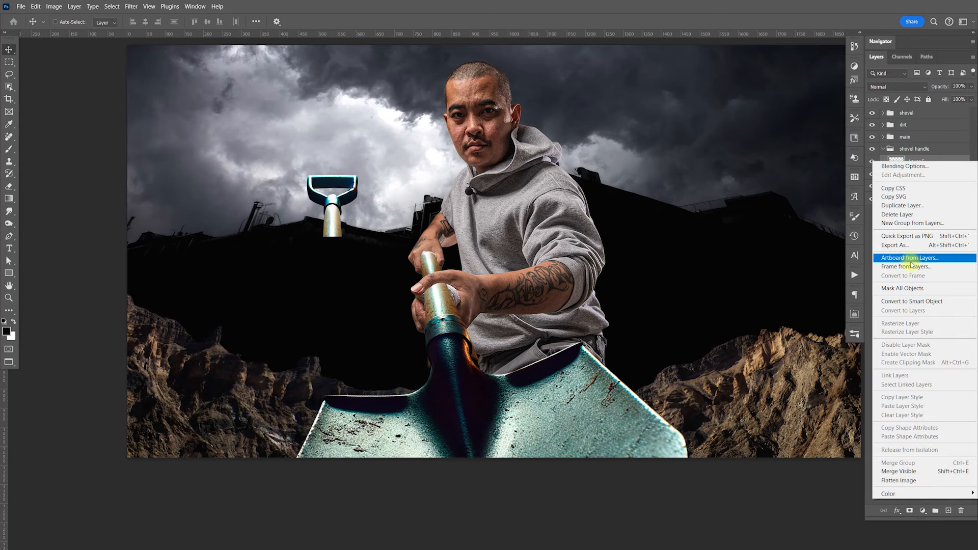
click(908, 300)
- Scale the grip to about 62%, then skew it and place it behind the man's rear hand
key(ctrl+t)
drag(358, 174, 348, 187)
right_click(349, 211)
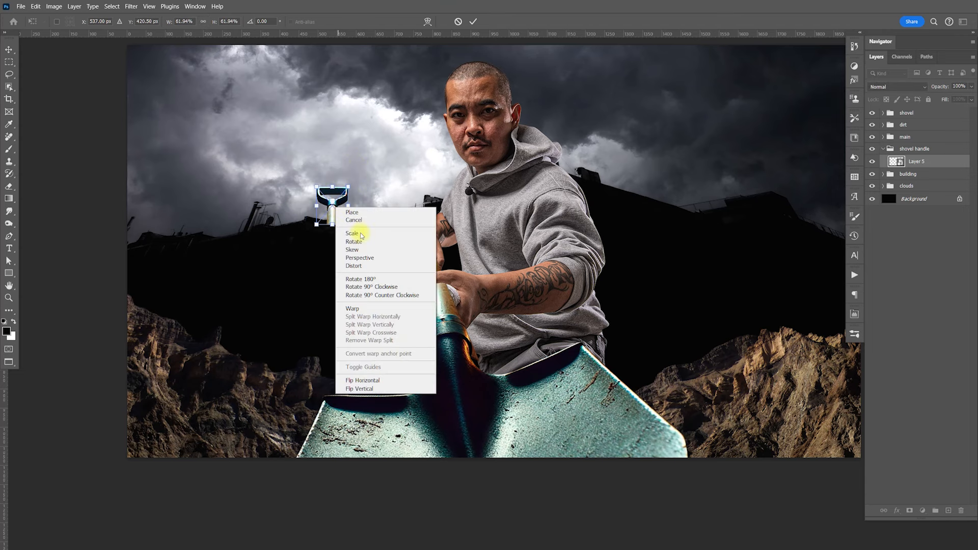
click(372, 251)
drag(351, 224, 433, 244)
key(Return)
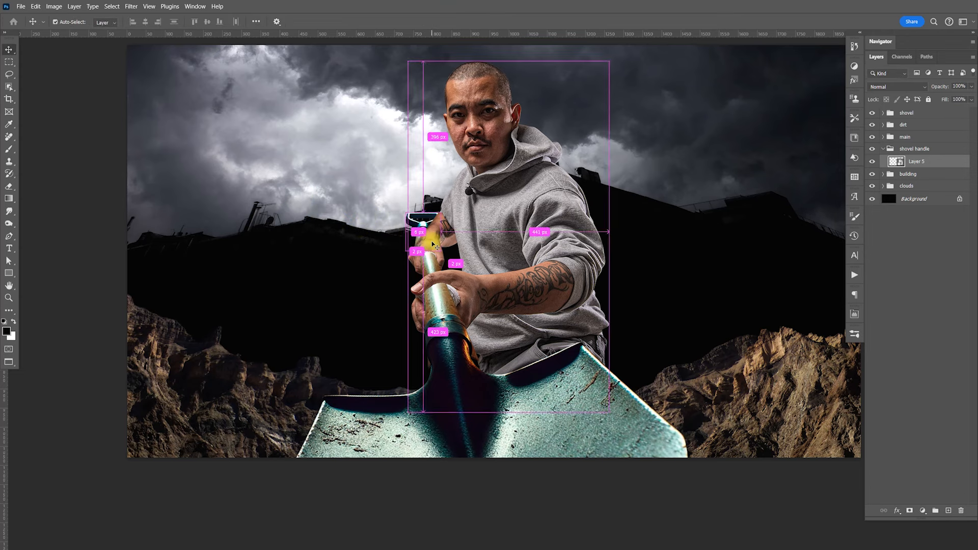
- Flatten the grip to about 72% width and 47% height, and tilt it counter-clockwise to follow the shovel's angle
key(ctrl+t)
drag(463, 196, 438, 212)
key(Return)
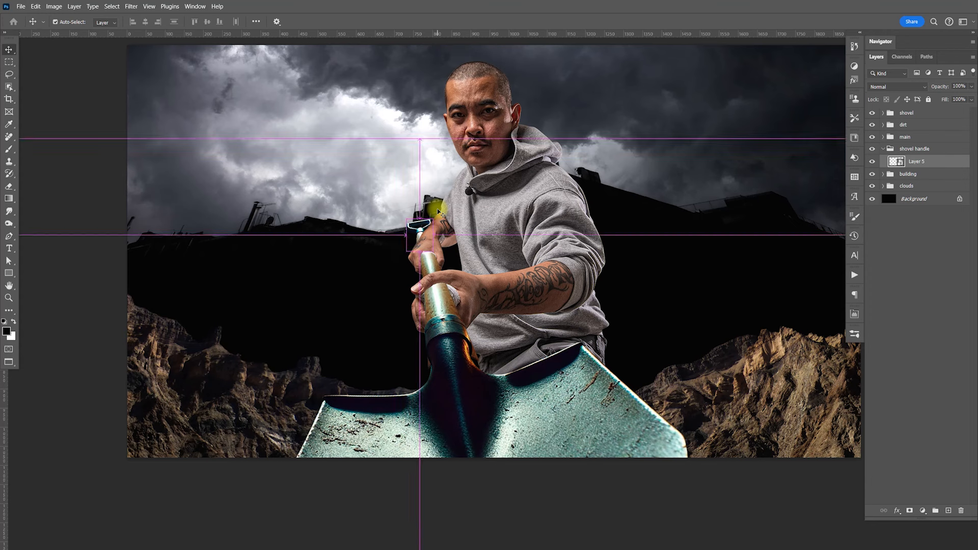
key(ctrl+t)
drag(446, 196, 447, 196)
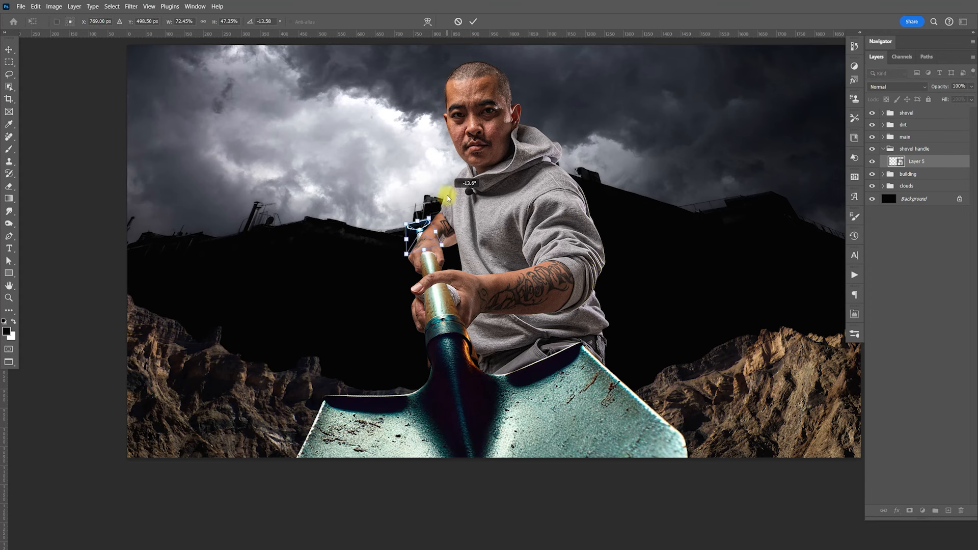
key(Return)
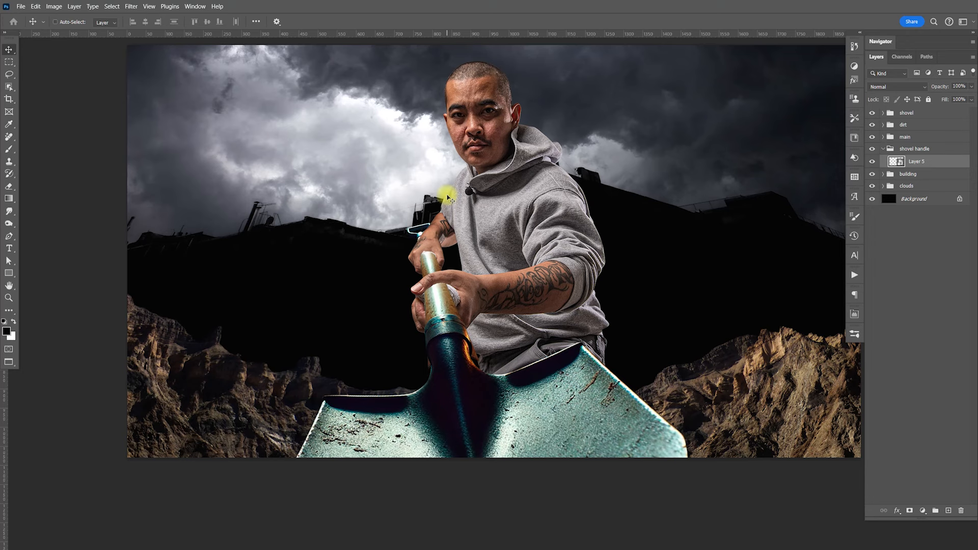
- Collapse the shovel handle group and move the dirt group straight up so the rocks rise higher behind the shovel
key(ctrl)
drag(701, 322, 695, 319)
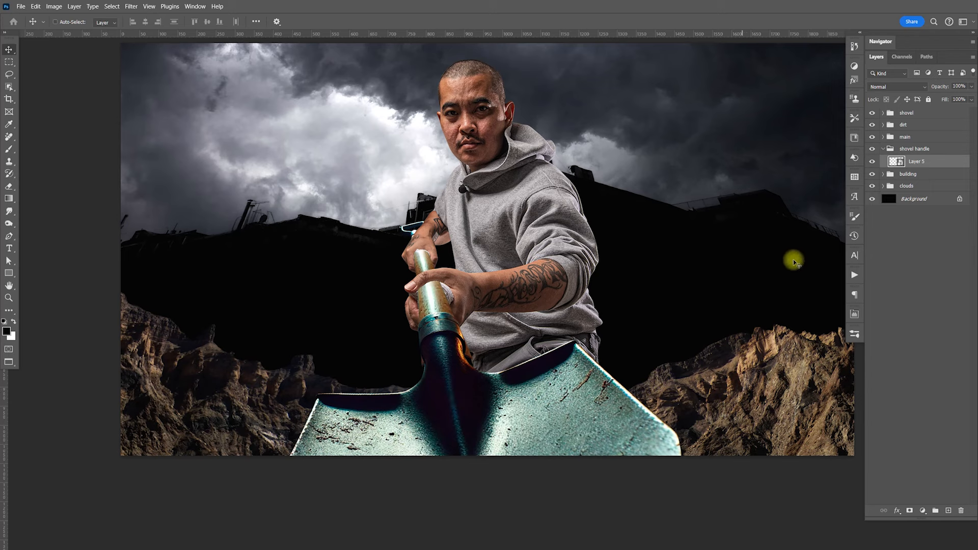
click(883, 150)
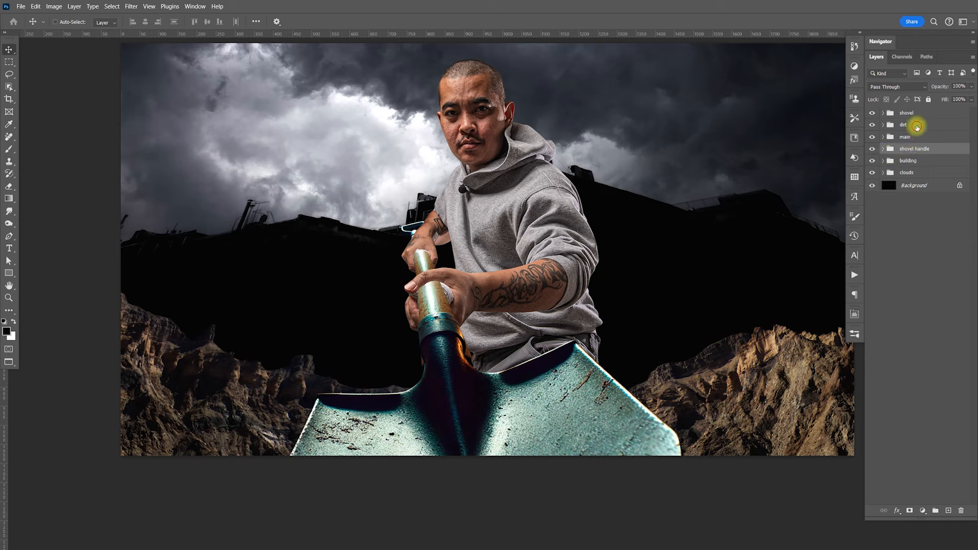
click(917, 127)
drag(720, 387, 720, 349)
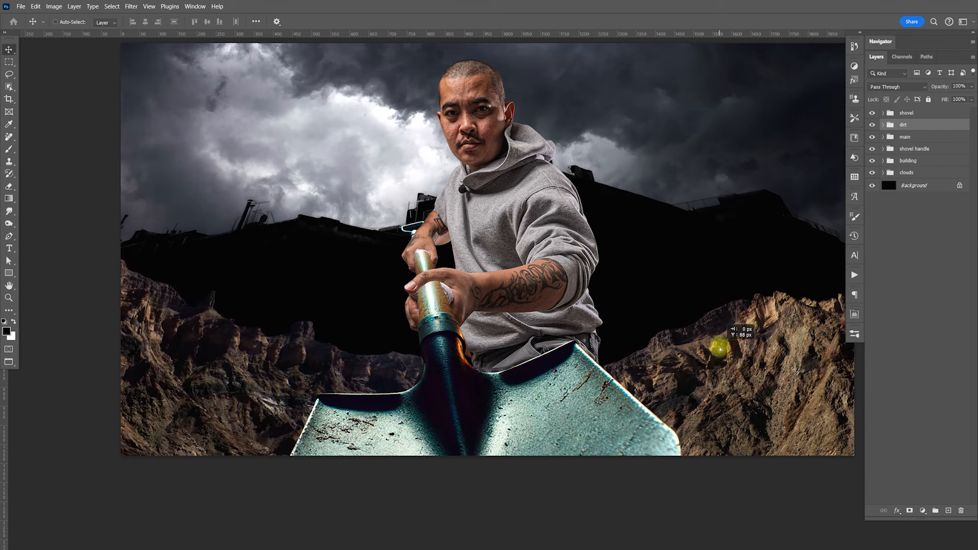
drag(720, 349, 720, 339)
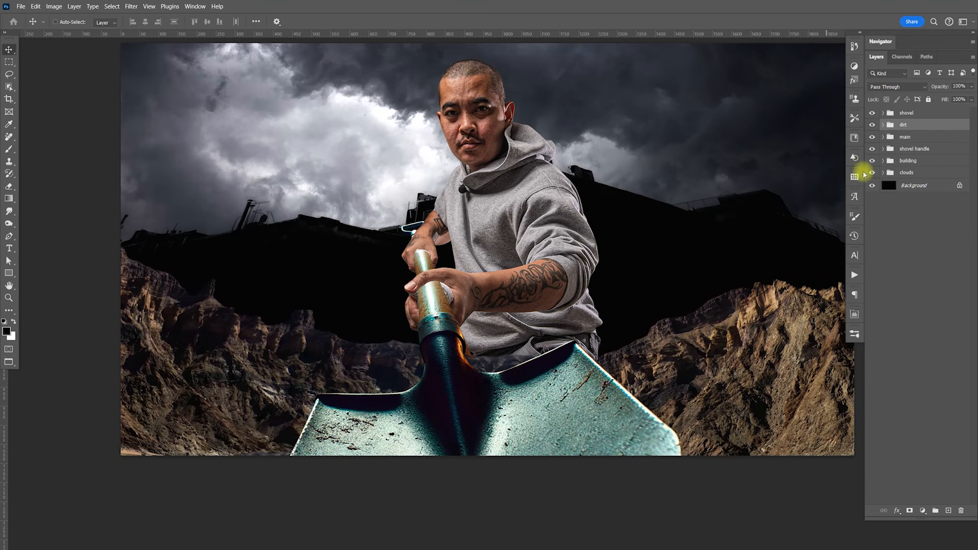
- Move the shovel, dirt, main and shovel handle groups up together by about 39 px
shift+click(917, 143)
shift+click(921, 149)
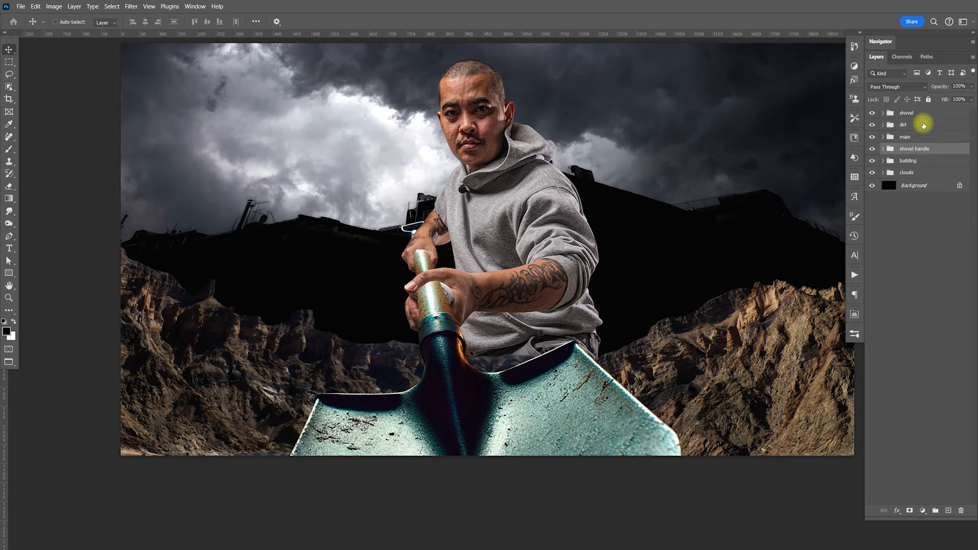
shift+click(912, 113)
drag(603, 252, 608, 241)
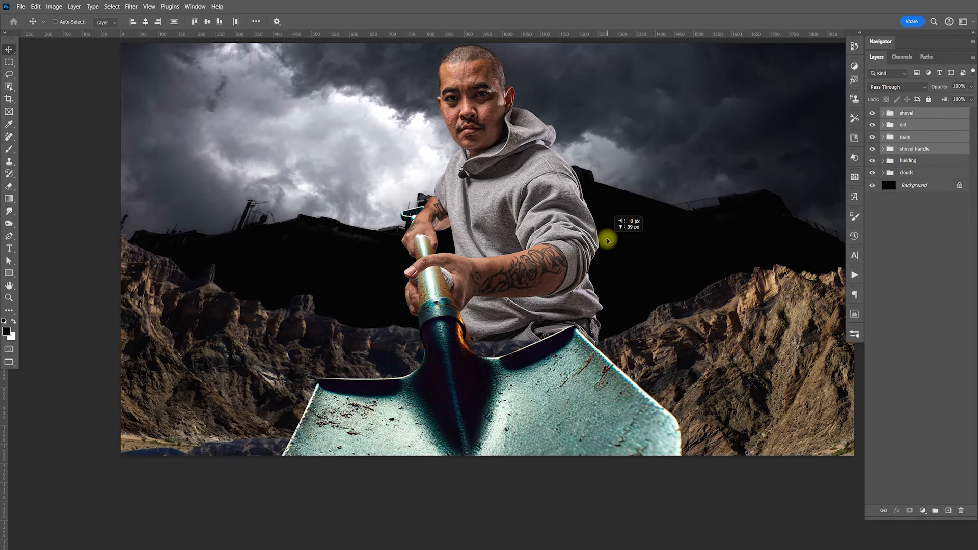
drag(607, 238, 633, 287)
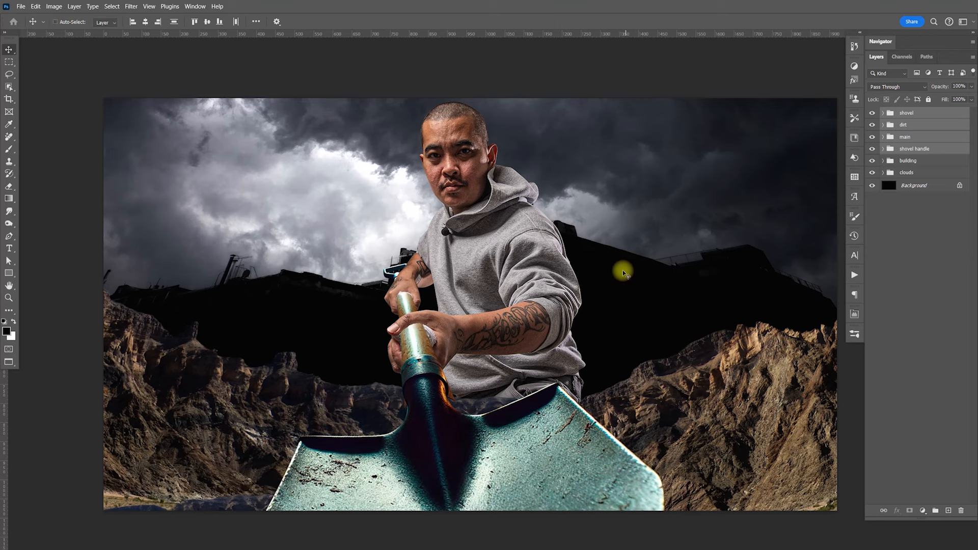
- Expand the dirt group and select its Layer 4 copy 2
click(922, 127)
click(883, 125)
click(884, 125)
click(883, 124)
click(920, 137)
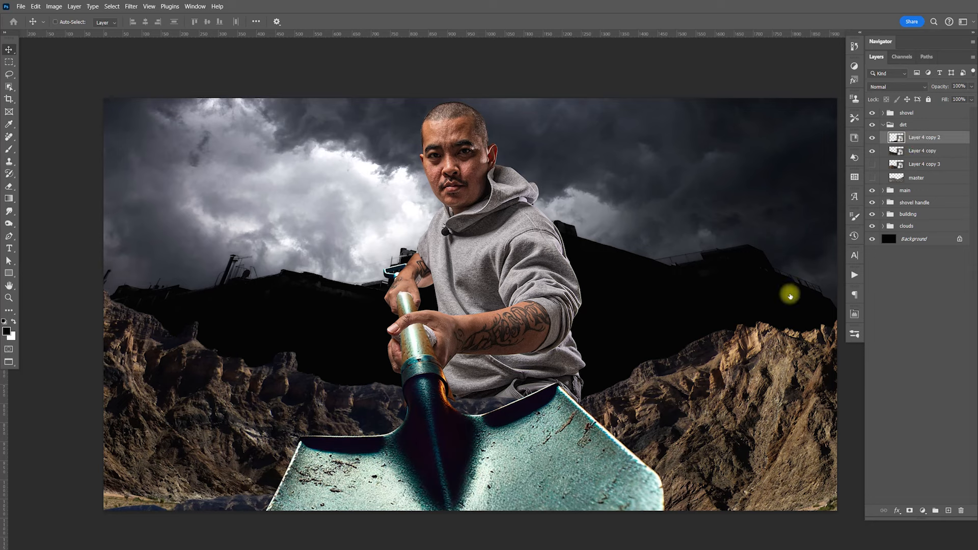
drag(764, 318, 810, 330)
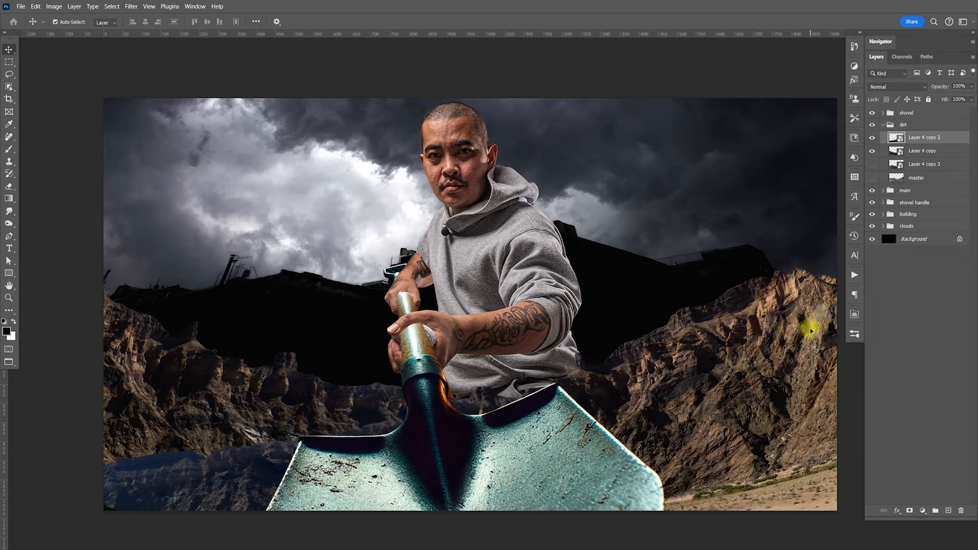
key(ctrl+z)
key(ctrl+z)
- Raise the Layer 4 copy 2 rocks slightly and add a layer mask to that layer
drag(784, 375, 782, 359)
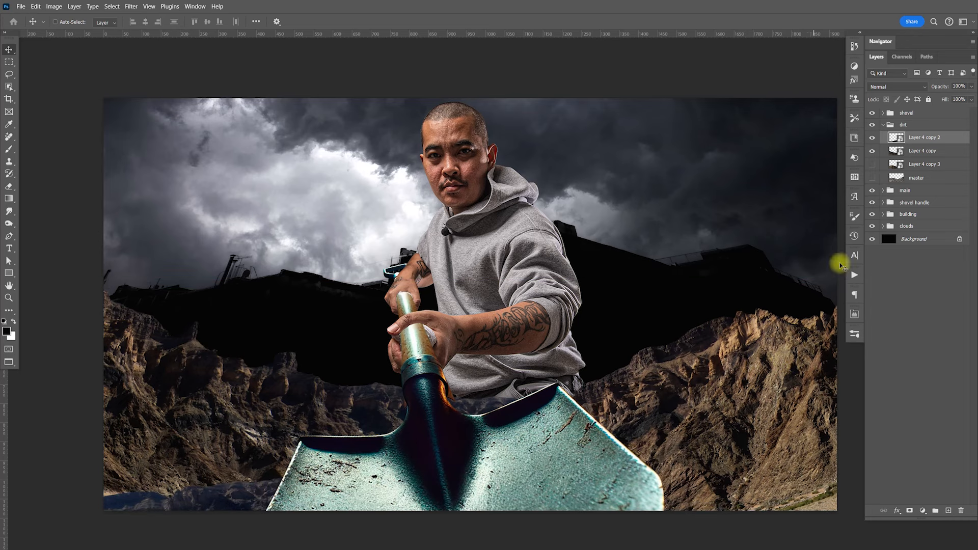
click(909, 510)
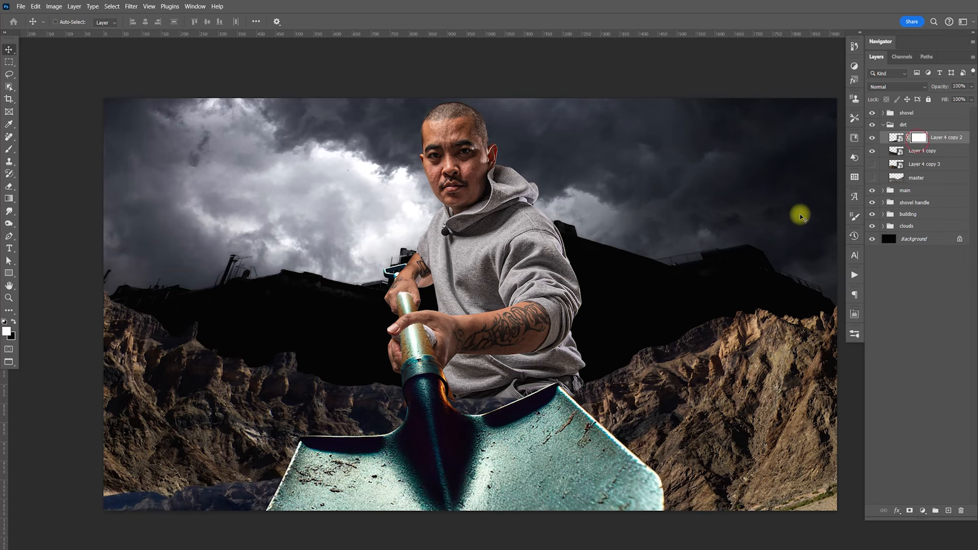
- Paint black on the Layer 4 copy 2 mask with a 125 px brush to hide the bluish rocks along the lower-left edge
key(b)
key(x)
drag(207, 497, 251, 430)
key(x)
key(bracketright)
key(bracketright)
key(bracketright)
key(bracketright)
key(bracketright)
key(bracketright)
key(bracketright)
mouse_move(170, 437)
mouse_down()
mouse_move(230, 447)
mouse_move(367, 443)
mouse_up()
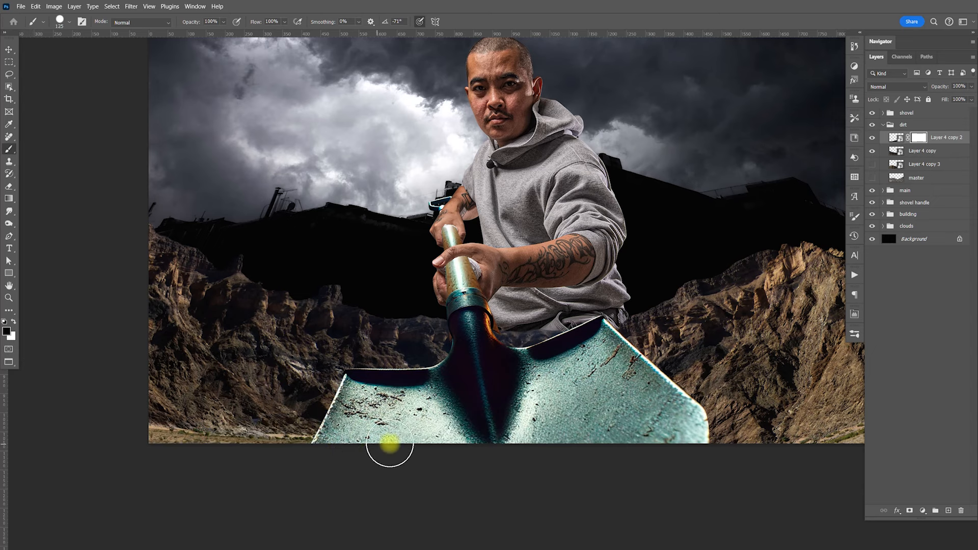
- Move Layer 4 copy down slightly so the left-hand rocks cover the pale ground at the image's lower edge
click(919, 151)
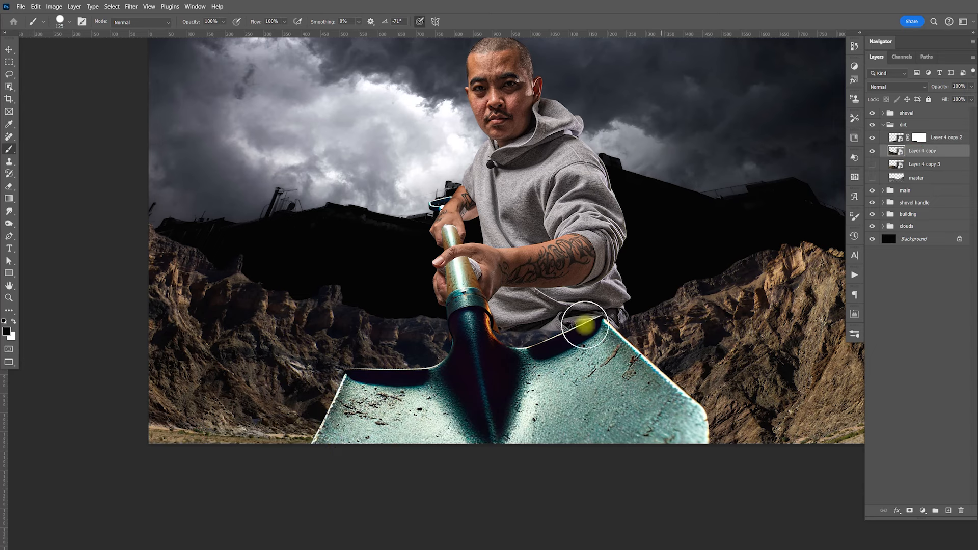
key(v)
drag(507, 355, 514, 377)
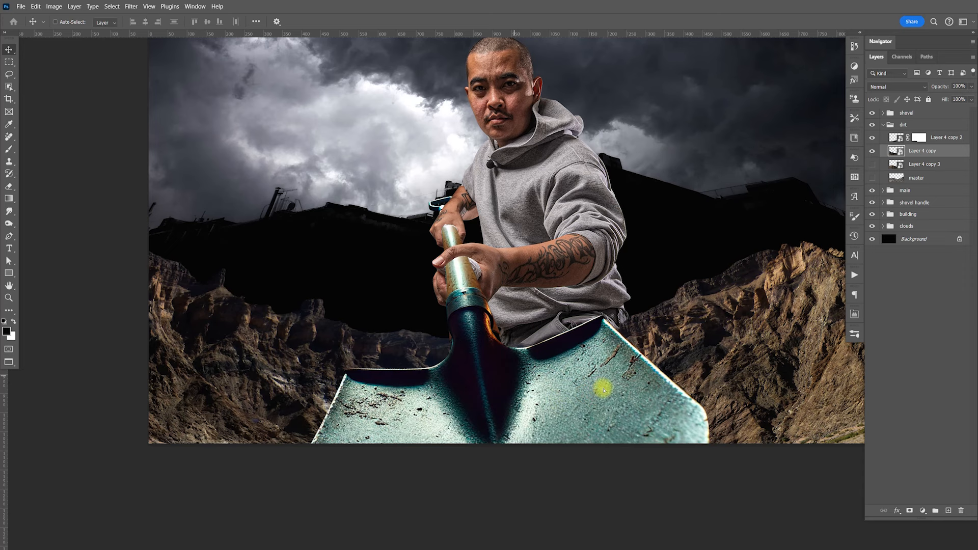
drag(603, 389, 604, 389)
drag(284, 357, 285, 372)
key(ctrl+0)
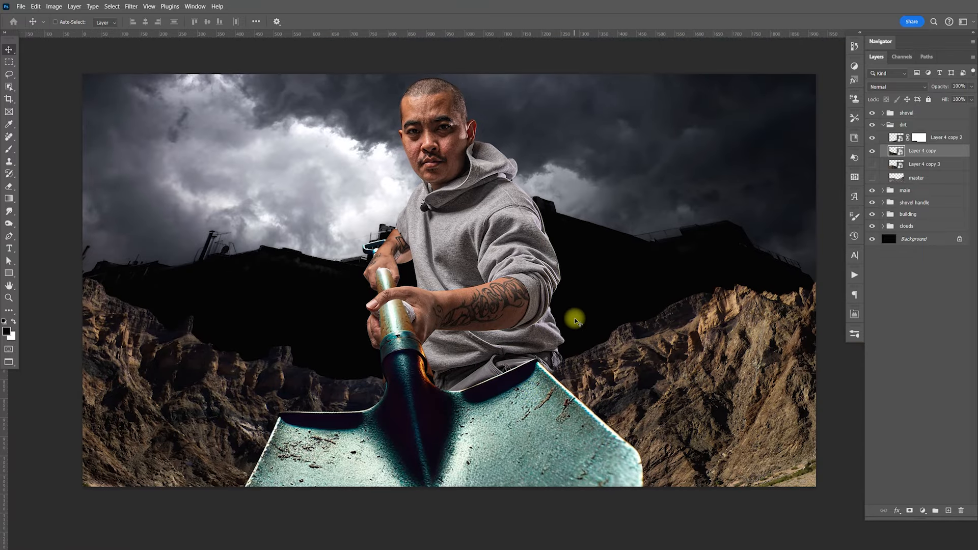
- Duplicate the man's Layer 1 in the main group, keeping the original as a hidden backup, and rasterize the copy
click(882, 124)
click(883, 138)
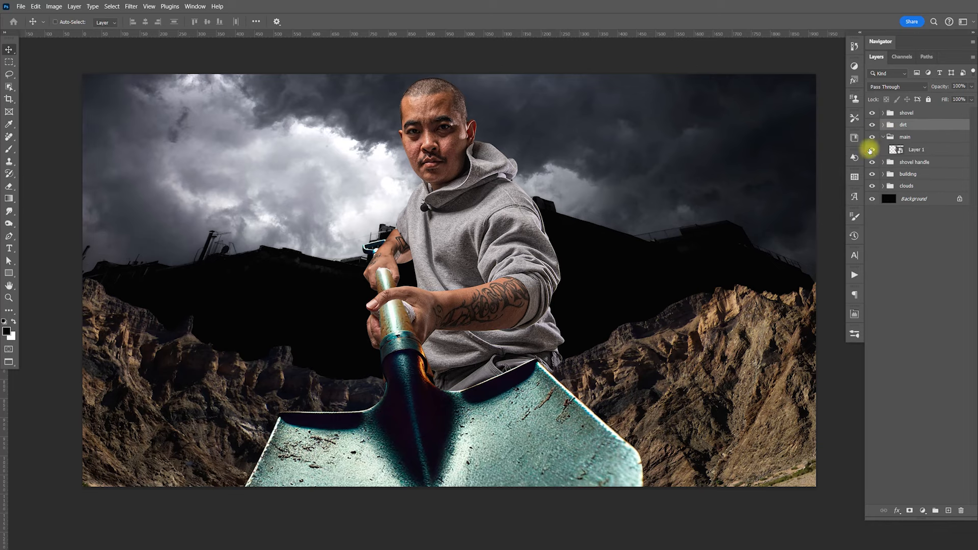
key(z)
drag(407, 315, 481, 332)
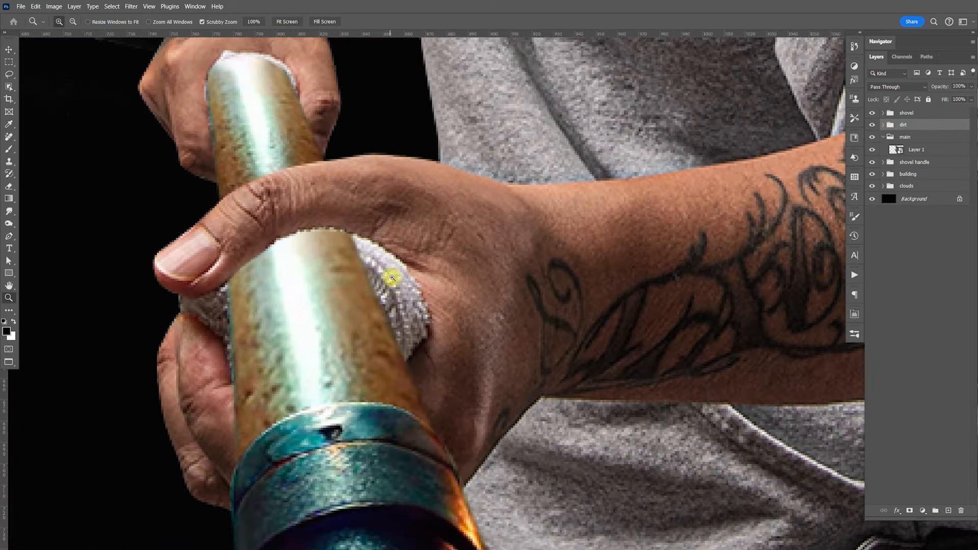
drag(401, 335, 436, 350)
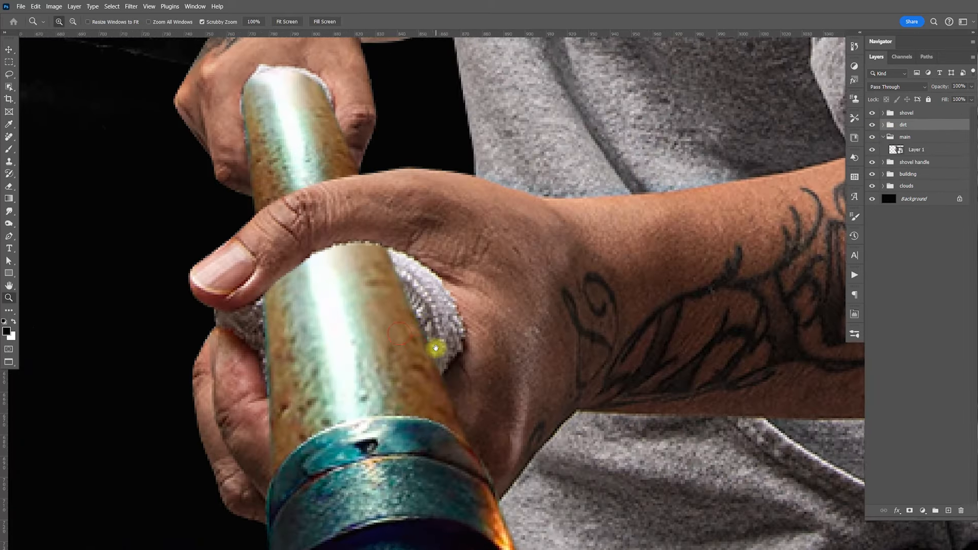
click(898, 151)
key(ctrl+j)
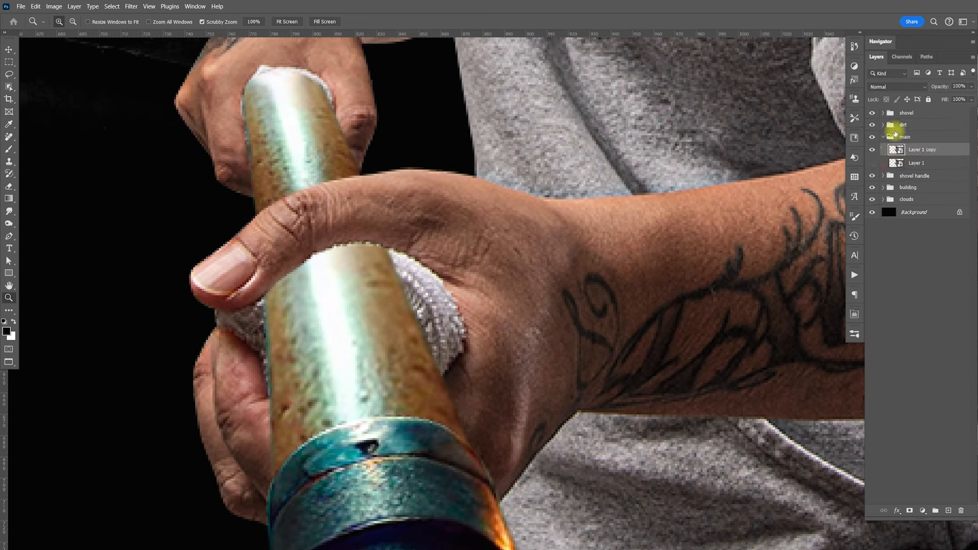
right_click(910, 152)
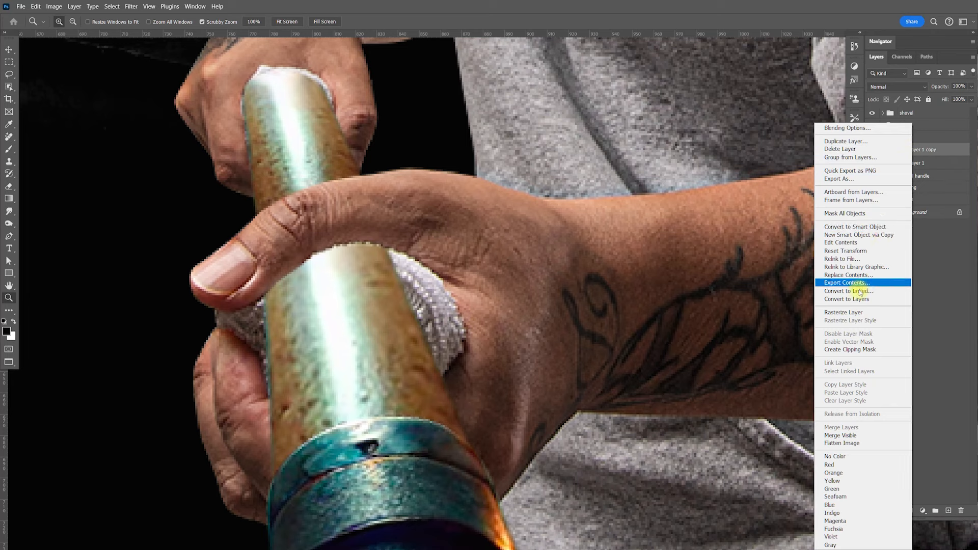
click(862, 312)
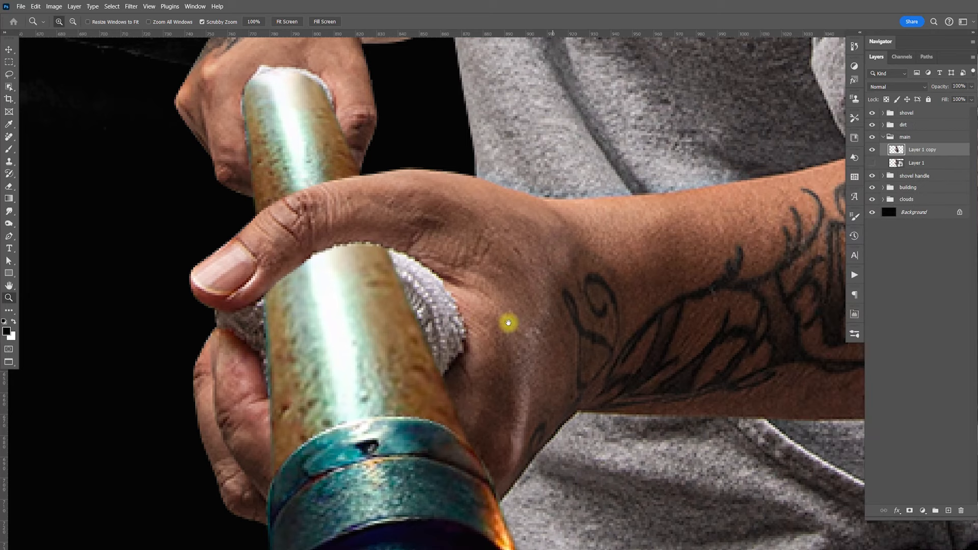
- Lasso the towel area and surrounding skin at the handle's right side in the nearer hand and copy it to a new layer
scroll(507, 311, down, 1)
drag(309, 307, 353, 323)
scroll(351, 337, right, 2)
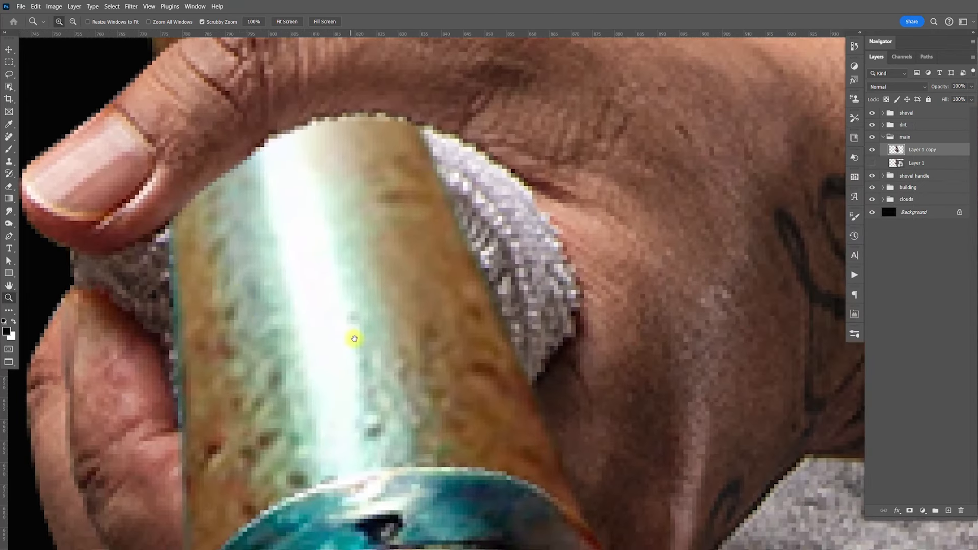
drag(686, 233, 694, 234)
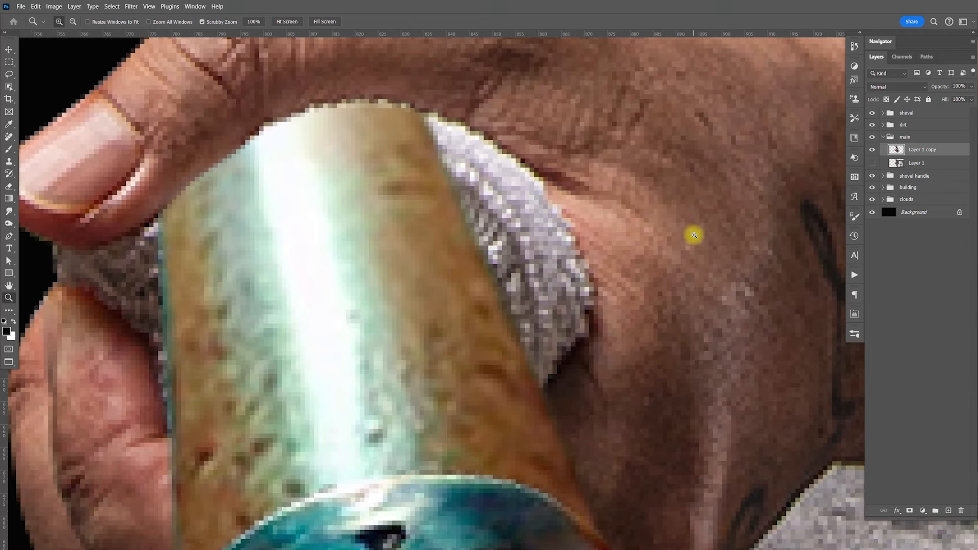
key(ctrl+minus)
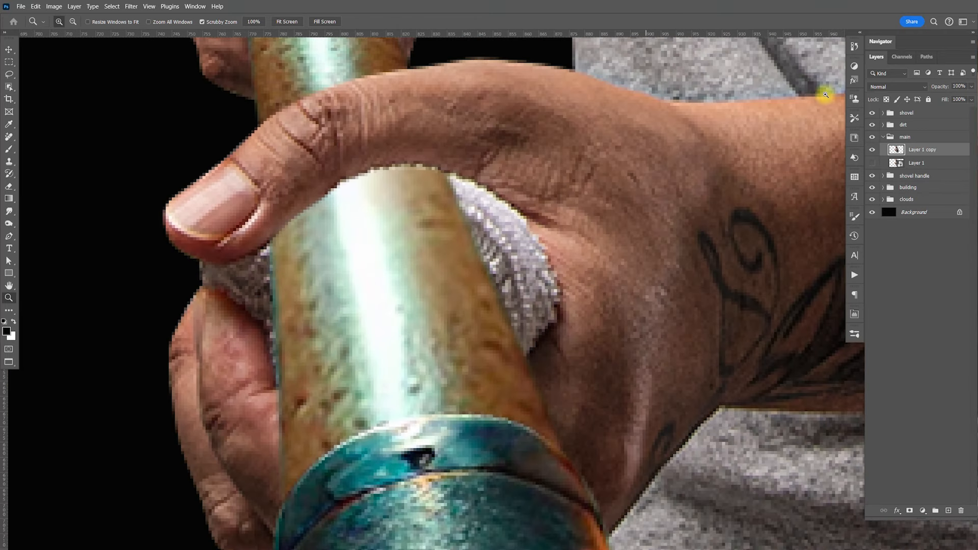
drag(9, 74, 31, 77)
click(144, 21)
mouse_move(400, 195)
mouse_down()
mouse_move(485, 125)
mouse_move(549, 130)
mouse_move(620, 193)
mouse_move(616, 263)
mouse_move(589, 333)
mouse_move(550, 377)
mouse_move(426, 345)
mouse_up()
drag(399, 215, 410, 210)
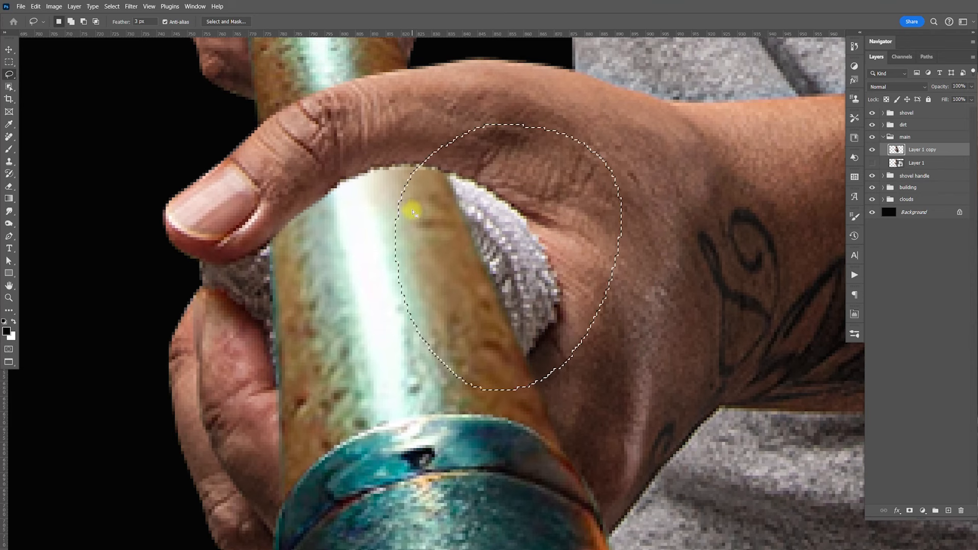
key(ctrl+j)
- Warp the copied patch so the palm skin covers the towel up to the handle's right edge
key(ctrl+t)
right_click(537, 237)
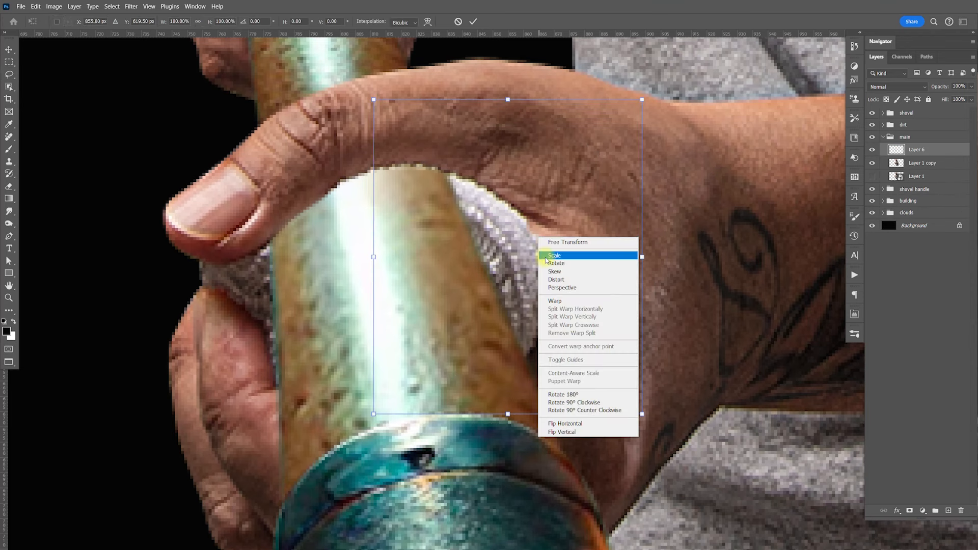
click(554, 301)
drag(540, 266, 515, 254)
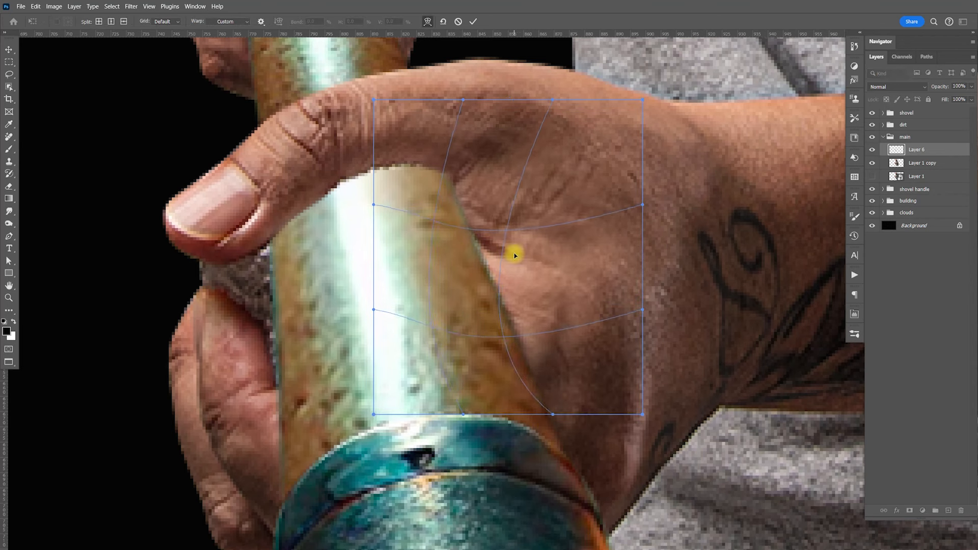
key(Return)
key(l)
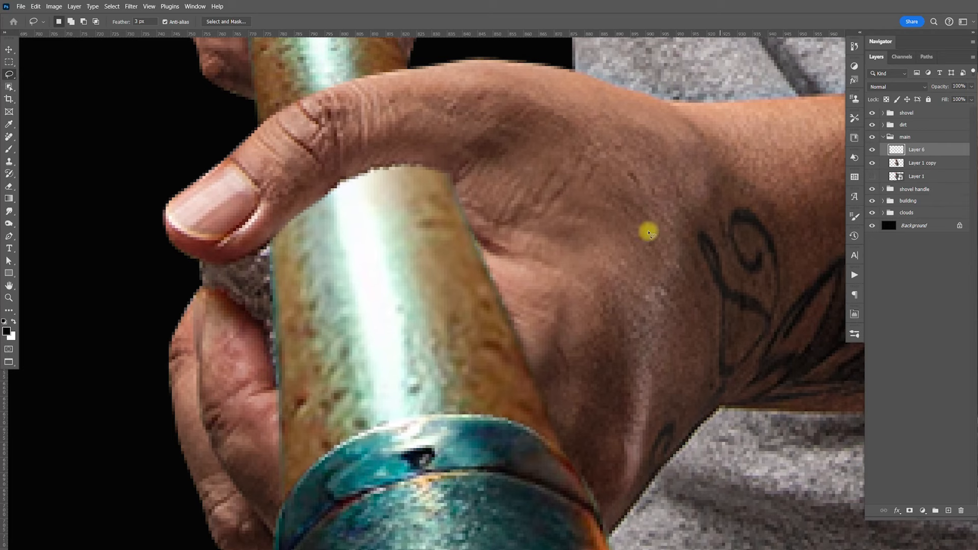
- From Layer 1 copy, lasso the towel edge and skin around the handle's upper end in the far hand and copy it to a new layer
scroll(648, 233, up, 5)
scroll(648, 233, left, 2)
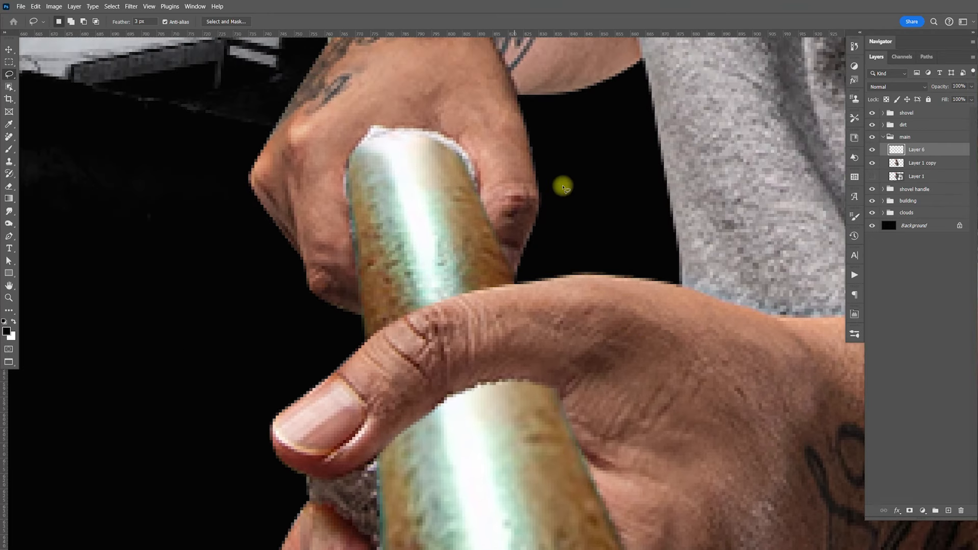
click(899, 163)
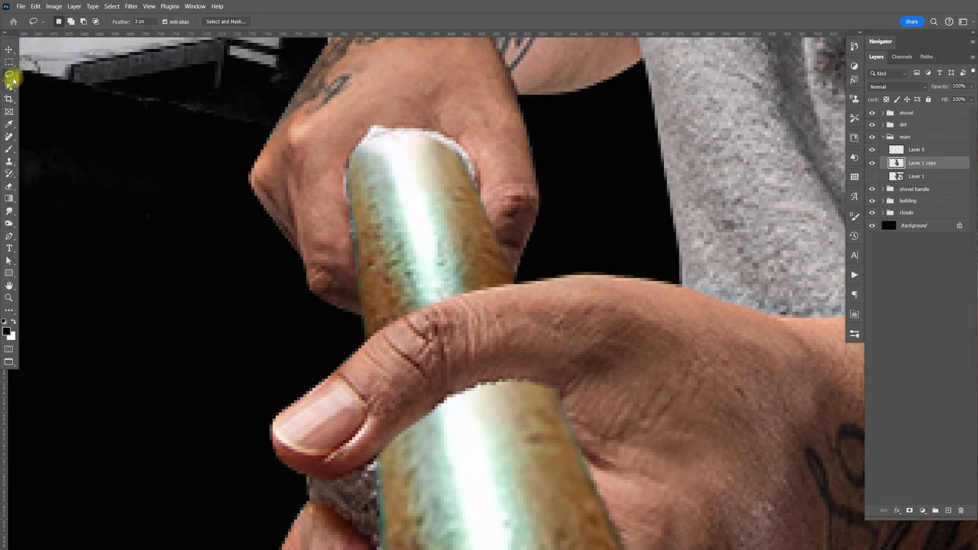
mouse_move(371, 203)
mouse_down()
mouse_move(336, 204)
mouse_move(329, 145)
mouse_move(344, 107)
mouse_move(383, 78)
mouse_move(434, 77)
mouse_move(488, 136)
mouse_up()
mouse_move(494, 186)
mouse_down()
mouse_move(463, 198)
mouse_move(440, 176)
mouse_up()
drag(391, 202, 377, 198)
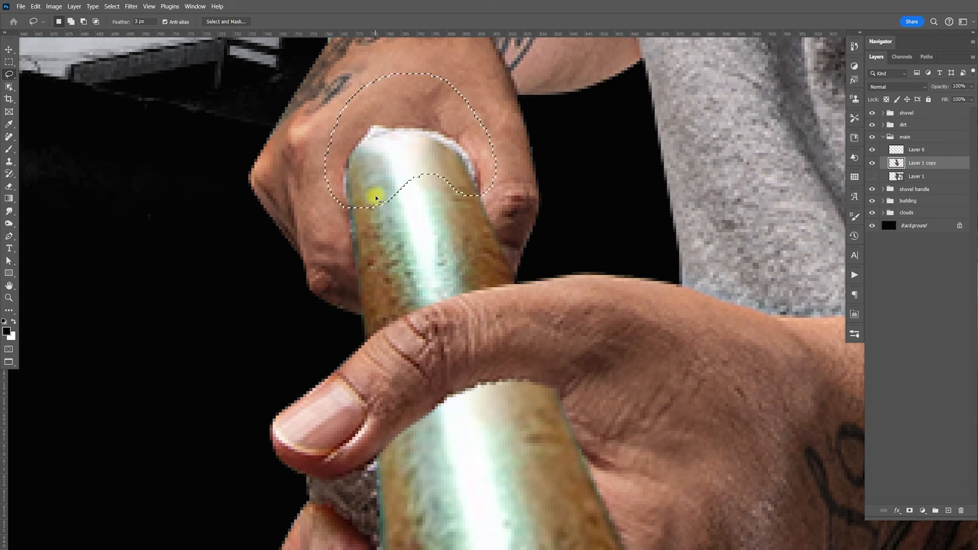
key(ctrl+j)
- Warp the far-hand patch so its skin covers the white towel around the handle's upper end
key(ctrl+t)
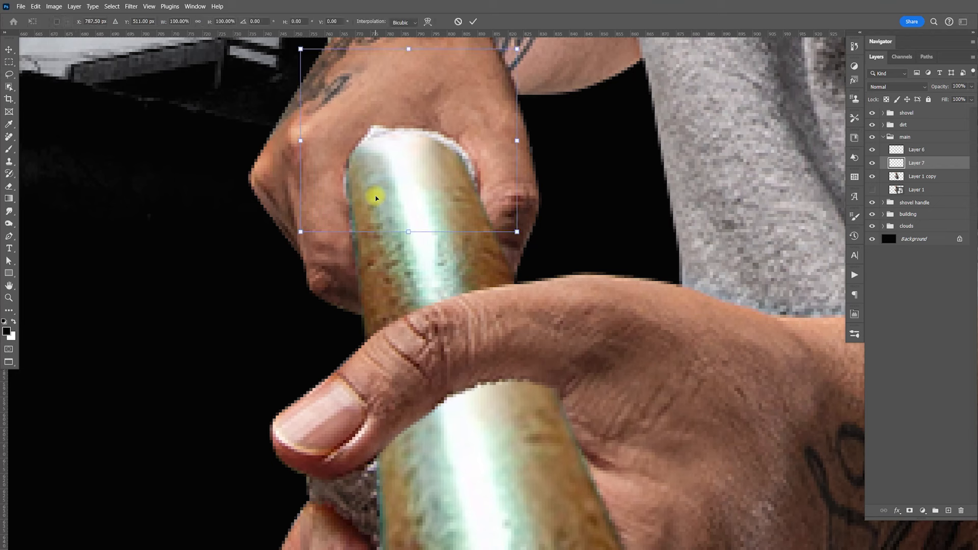
right_click(426, 120)
click(442, 183)
drag(412, 151, 404, 146)
drag(454, 163, 450, 166)
drag(353, 195, 352, 194)
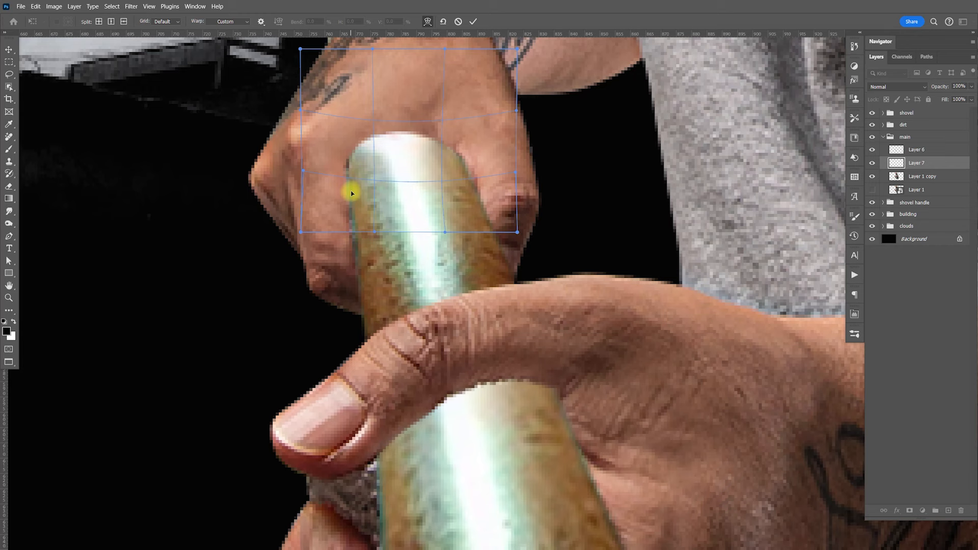
key(Return)
key(l)
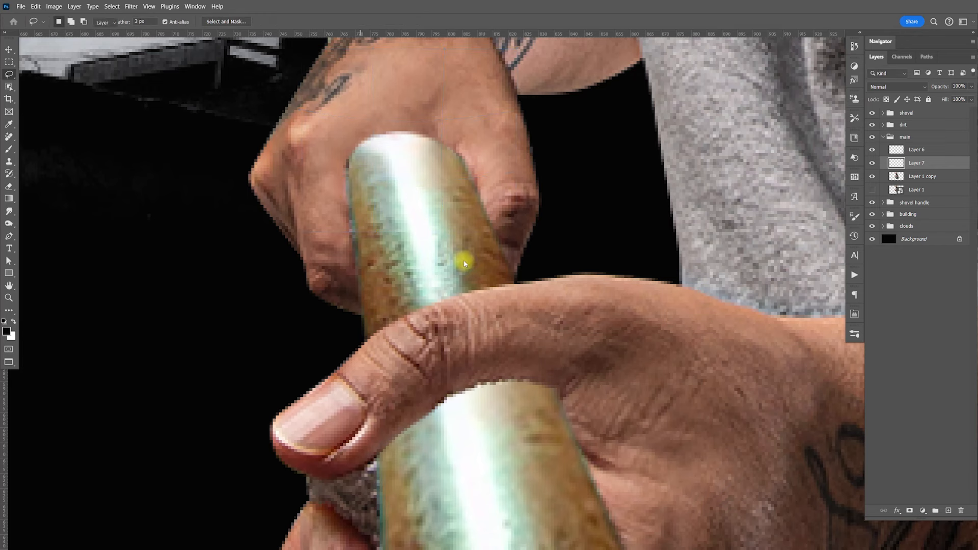
- With the shovel group's Layer 5 copy 3 mask active, outline the handle section beneath the thumb with the Pen tool and make it a selection with 0 px feather
scroll(459, 256, down, 3)
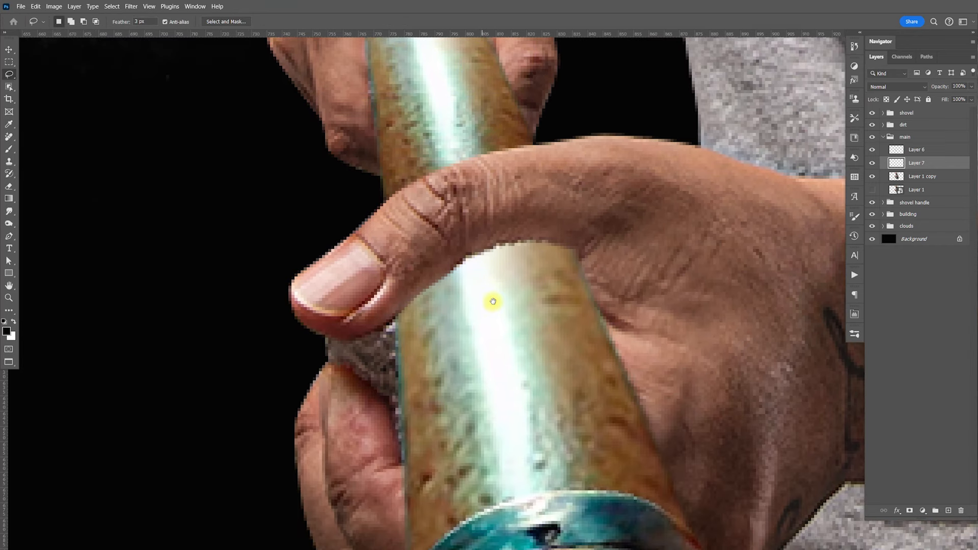
scroll(497, 290, down, 2)
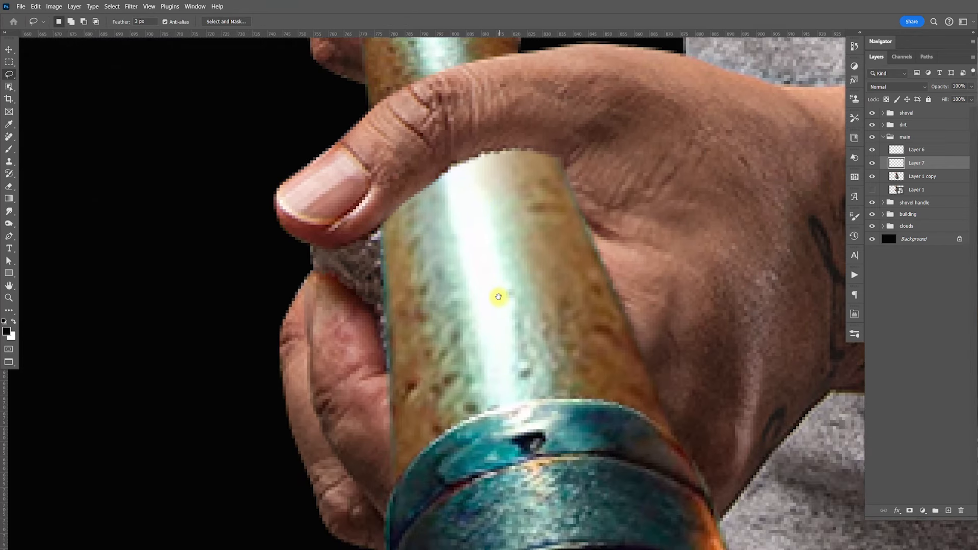
click(883, 138)
click(882, 112)
click(874, 140)
click(874, 141)
click(918, 141)
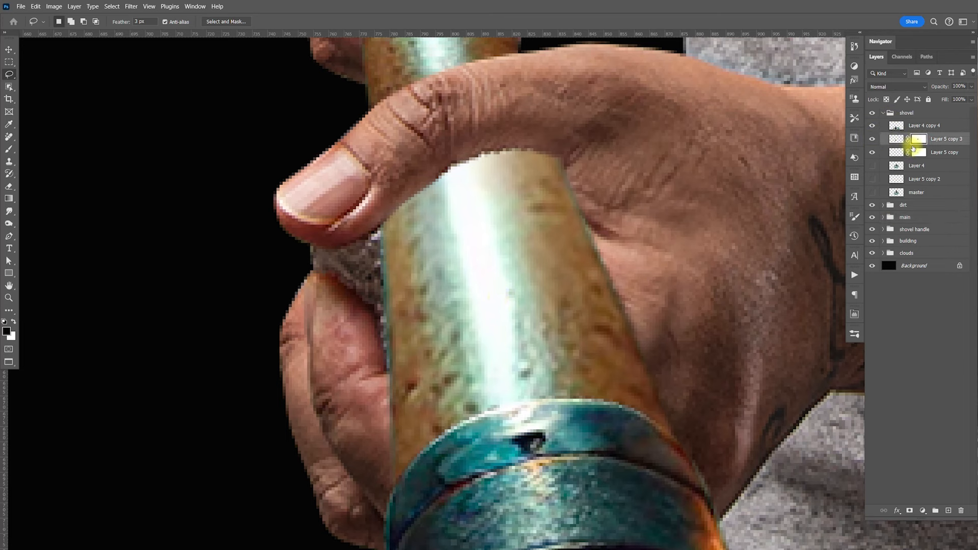
key(p)
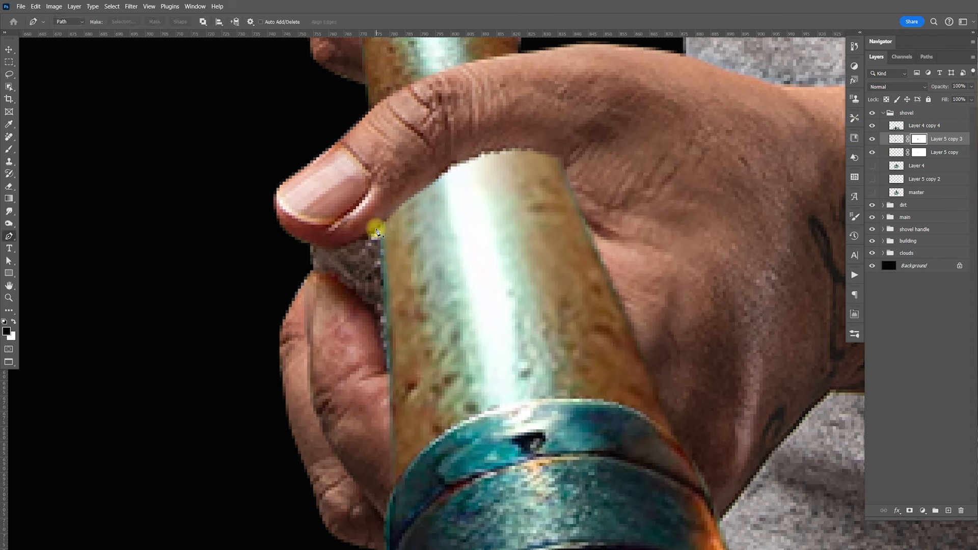
drag(493, 180, 539, 179)
click(590, 189)
click(592, 147)
click(560, 110)
click(511, 111)
click(396, 153)
click(347, 198)
click(376, 229)
right_click(414, 159)
click(441, 204)
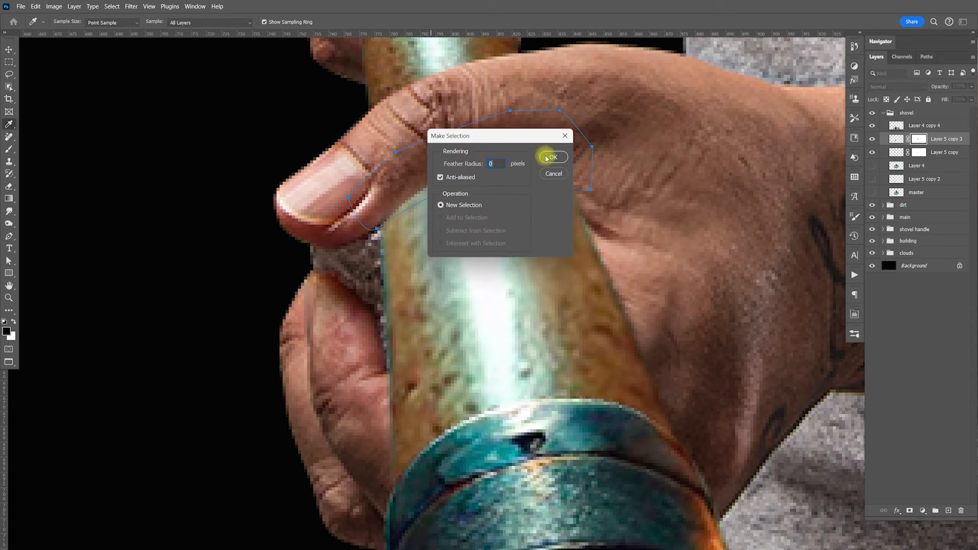
click(547, 153)
- Fill the selected area on the Layer 5 copy 3 mask to hide the handle's end beneath the thumb, and deselect
click(872, 138)
click(872, 139)
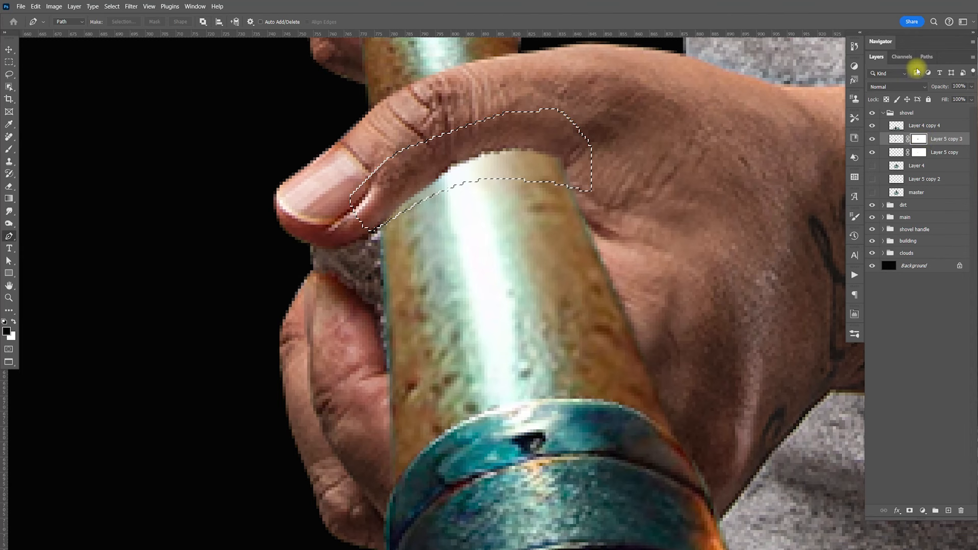
key(ctrl+BackSpace)
key(ctrl+d)
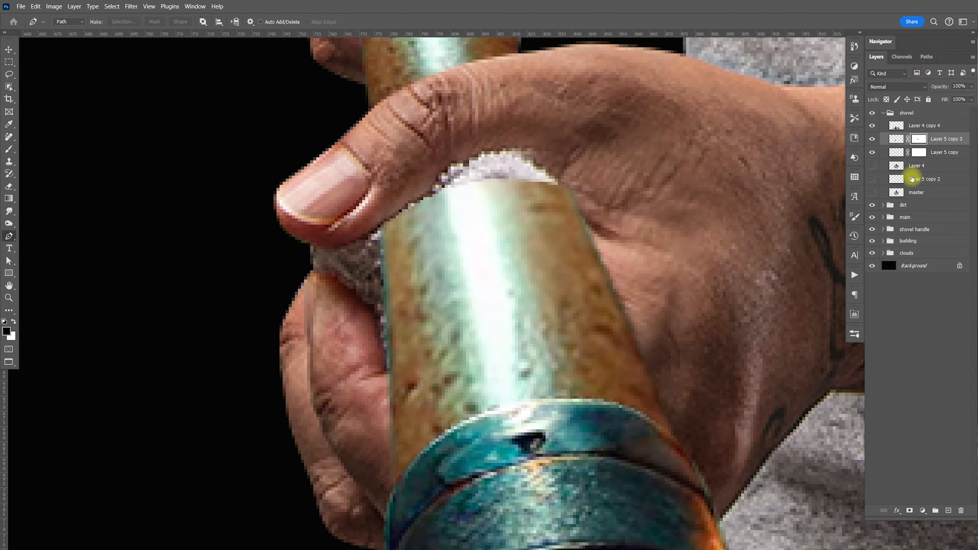
- Toggle the visibility of Layer 6 and Layer 7 in the main group to compare the warped hand patches with the original hands
click(883, 113)
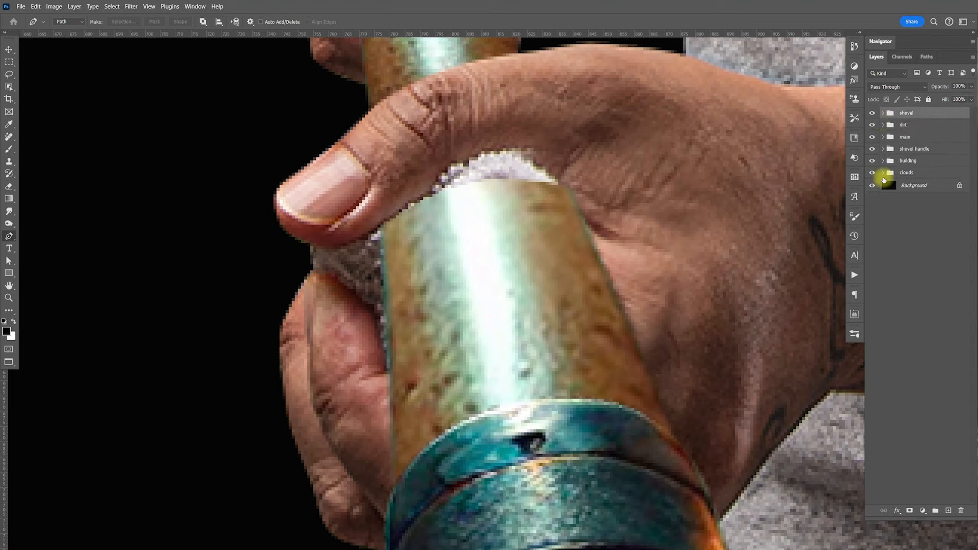
click(884, 138)
click(888, 176)
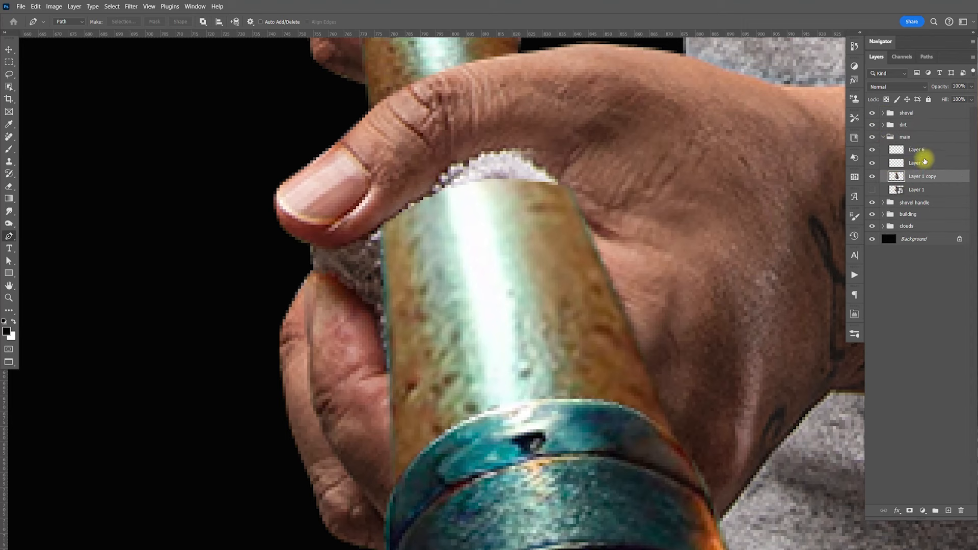
shift+click(922, 155)
scroll(759, 299, up, 5)
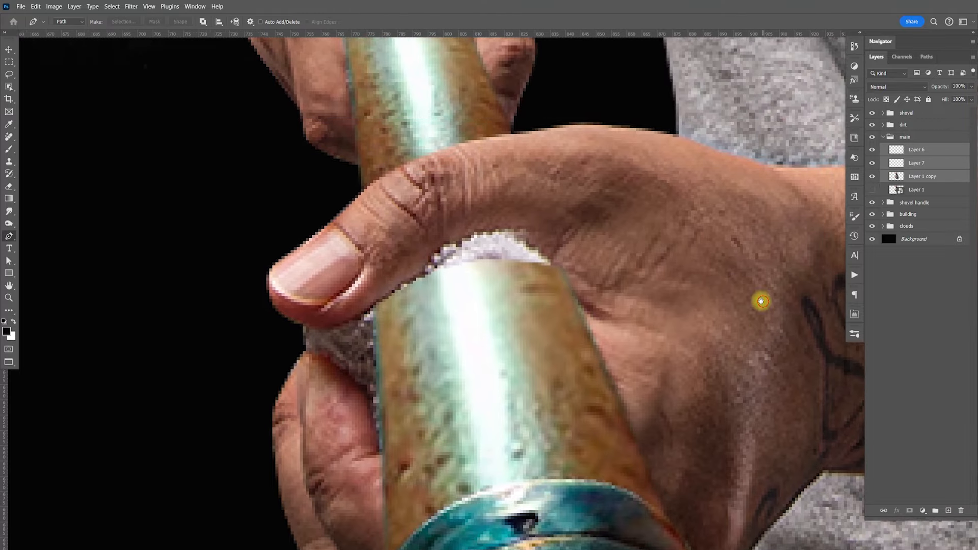
click(910, 181)
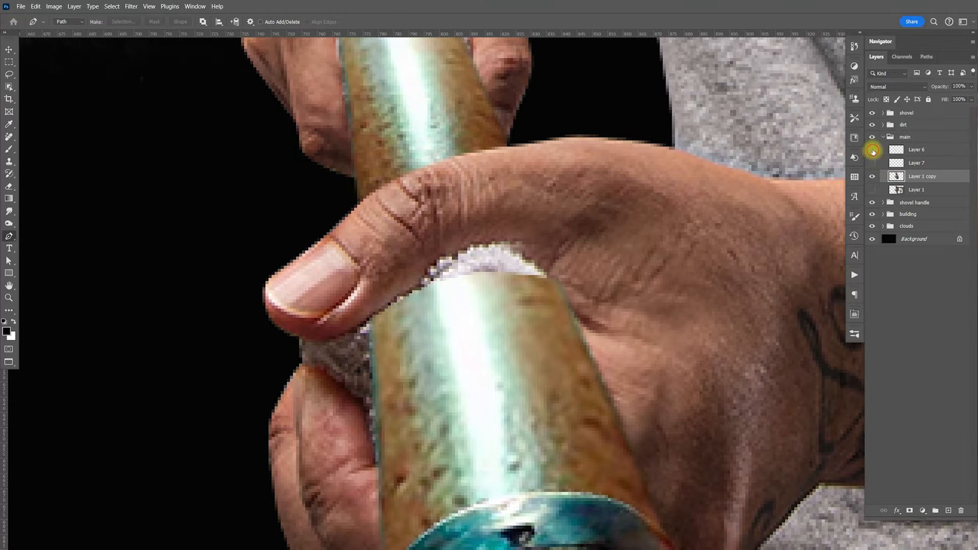
click(873, 150)
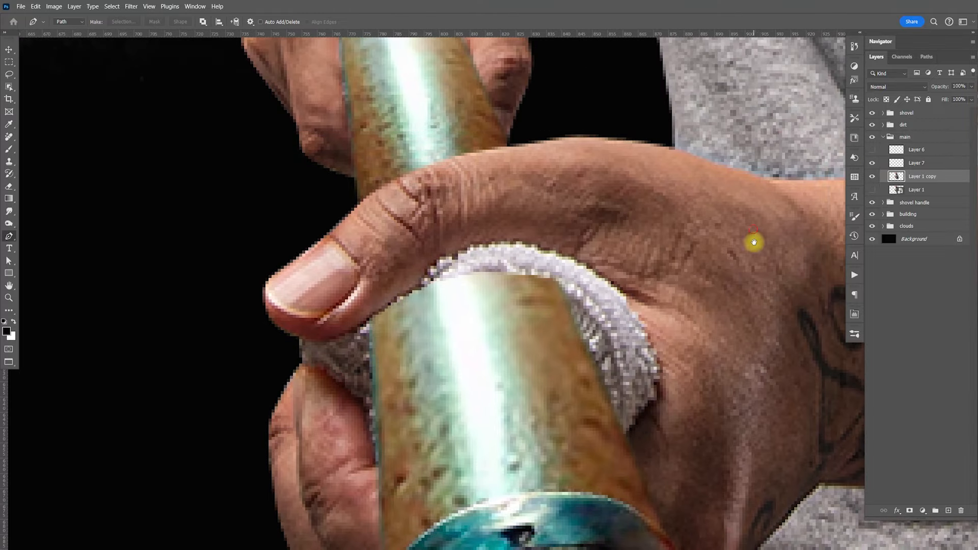
scroll(753, 225, up, 4)
click(872, 163)
click(872, 163)
click(874, 165)
click(873, 152)
click(874, 154)
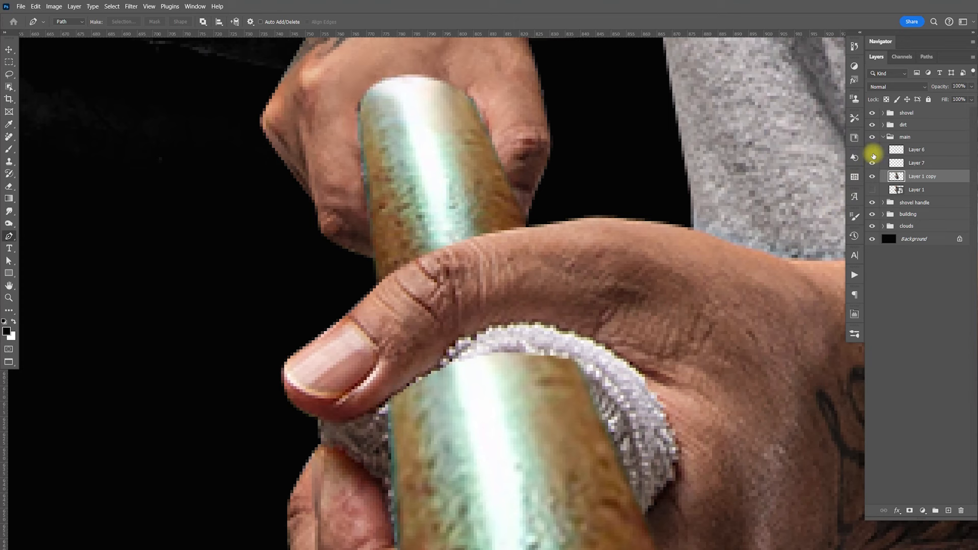
click(872, 150)
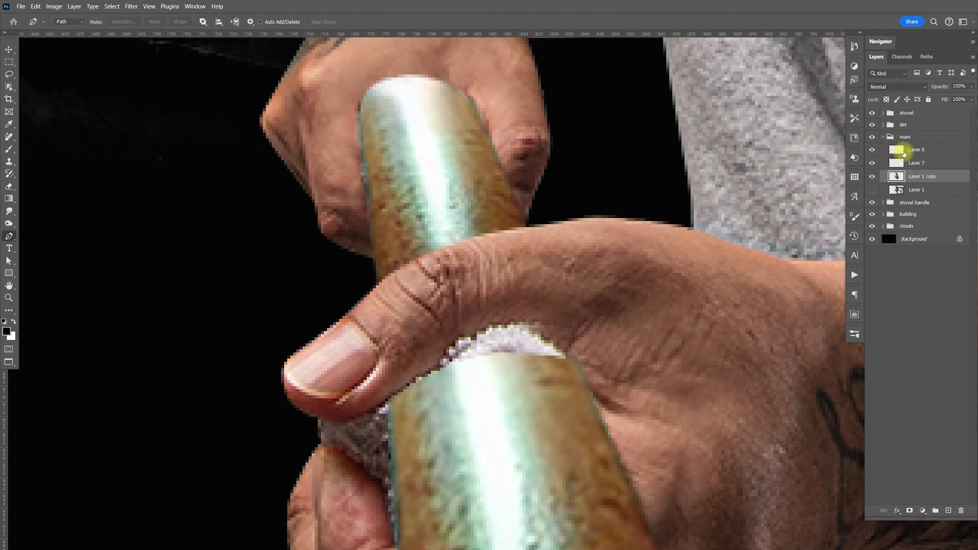
click(900, 152)
click(871, 150)
click(872, 150)
click(873, 163)
click(874, 163)
click(874, 164)
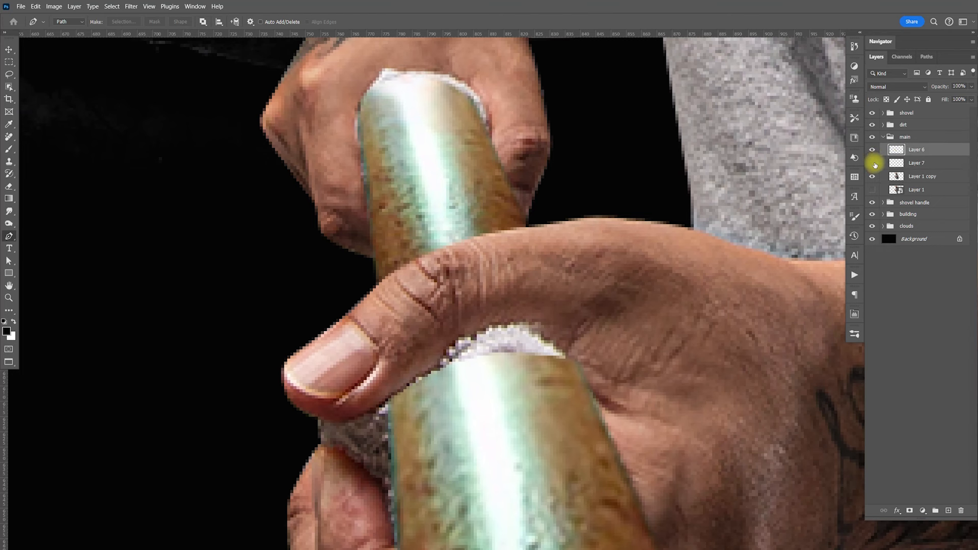
- Show Layer 7 again and warp its skin patch slightly to refine the curve around the handle's upper end
click(916, 166)
click(873, 164)
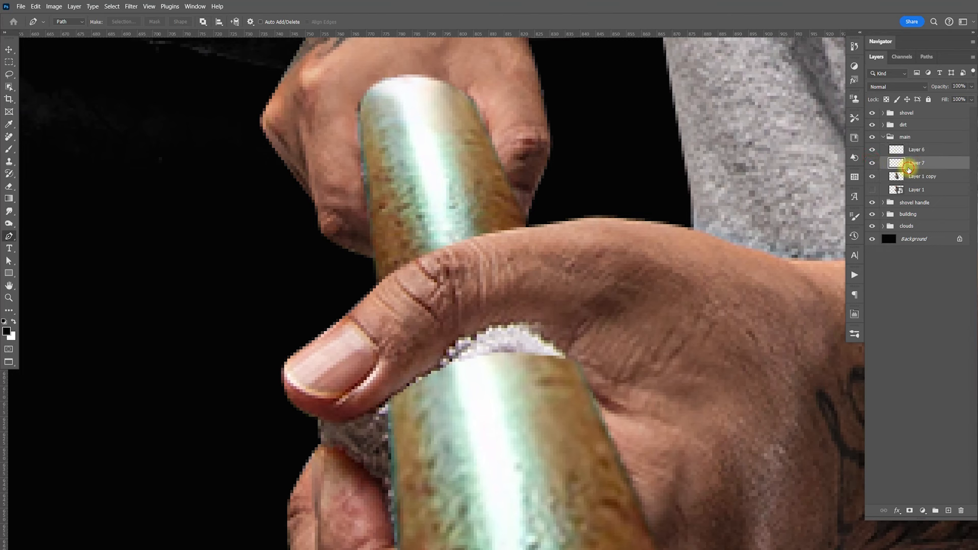
key(ctrl+t)
scroll(443, 166, up, 2)
right_click(431, 182)
click(455, 245)
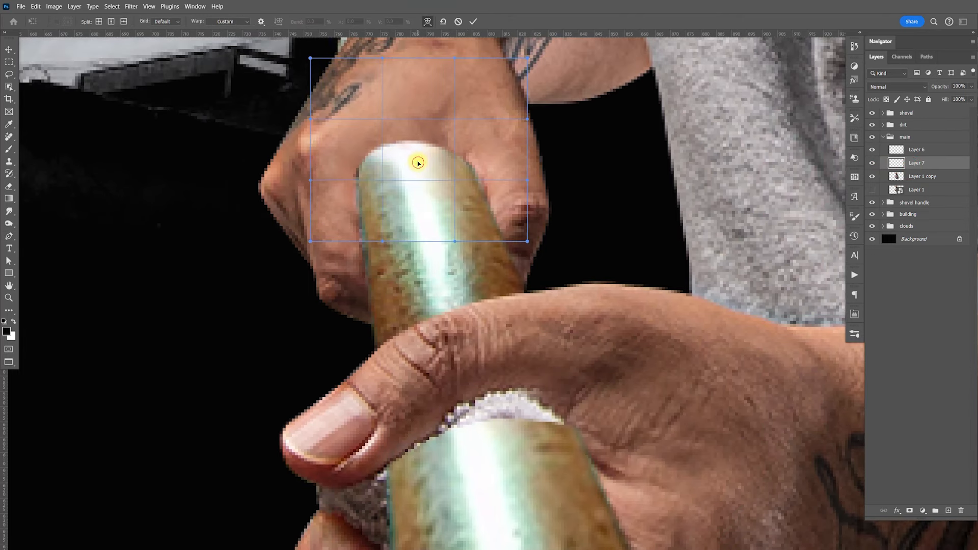
drag(417, 155, 419, 156)
key(Return)
key(p)
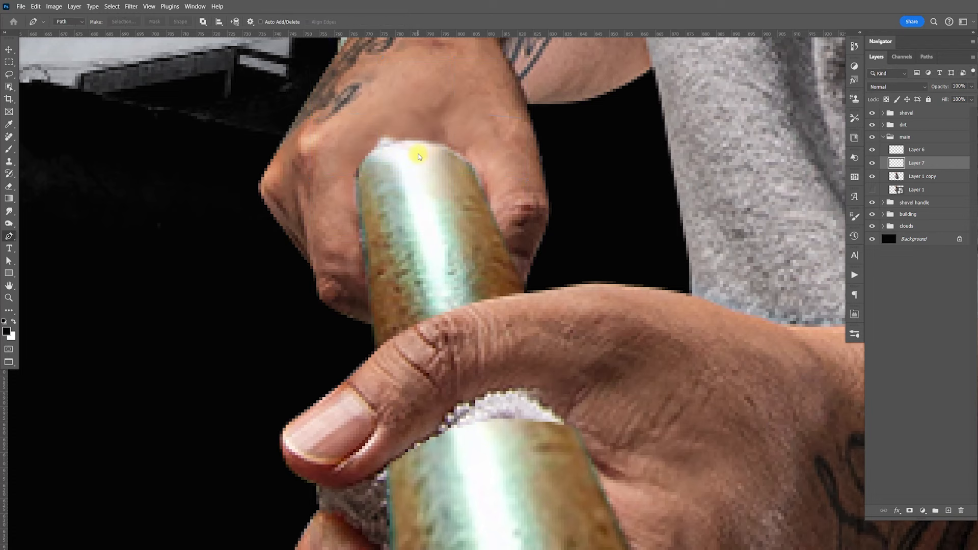
- Clone skin over the white towel bump at the handle's upper-left edge on Layer 7 with a 2 px Clone Stamp
drag(397, 149, 438, 172)
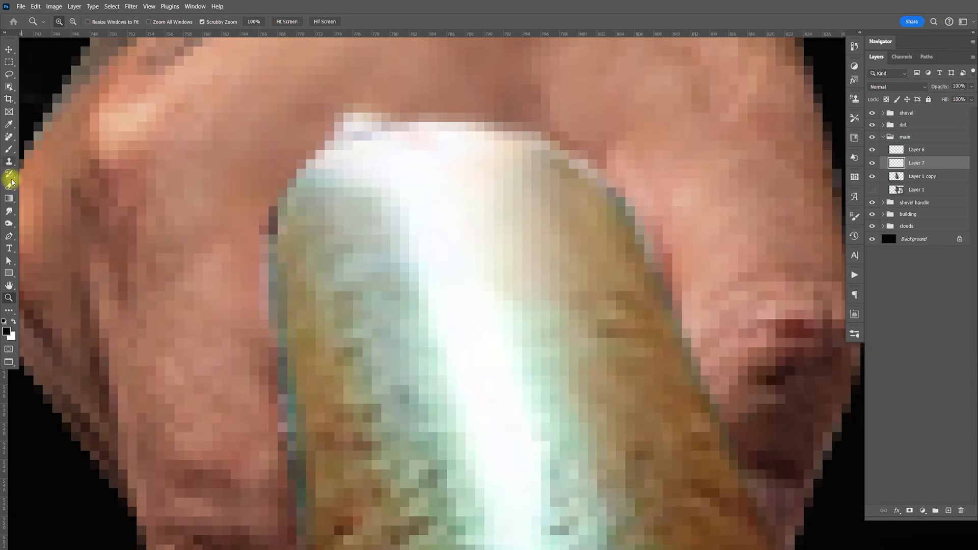
click(10, 161)
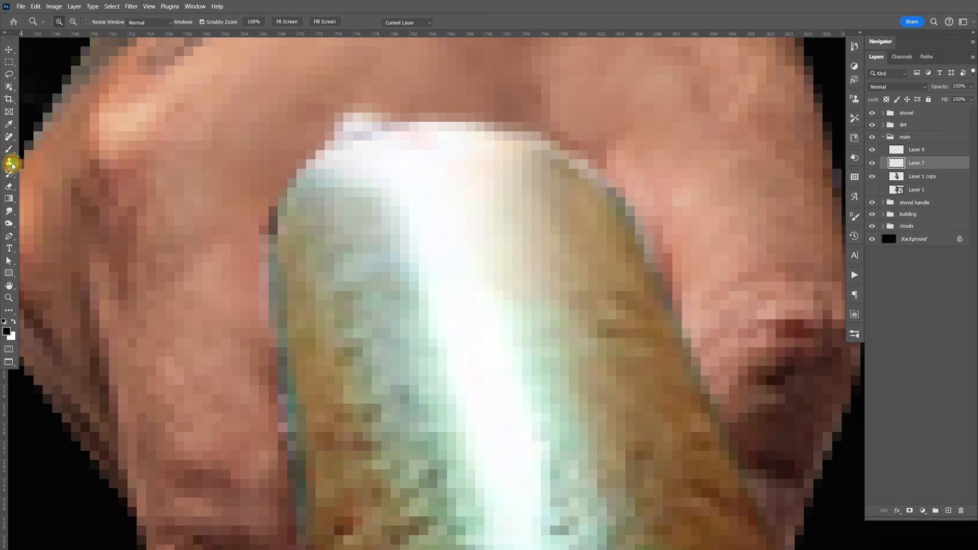
key(bracketleft)
key(bracketleft)
key(bracketleft)
key(bracketleft)
key(bracketleft)
key(bracketleft)
key(bracketleft)
key(bracketleft)
key(bracketleft)
key(bracketleft)
key(bracketleft)
key(bracketleft)
key(bracketleft)
key(bracketleft)
key(bracketleft)
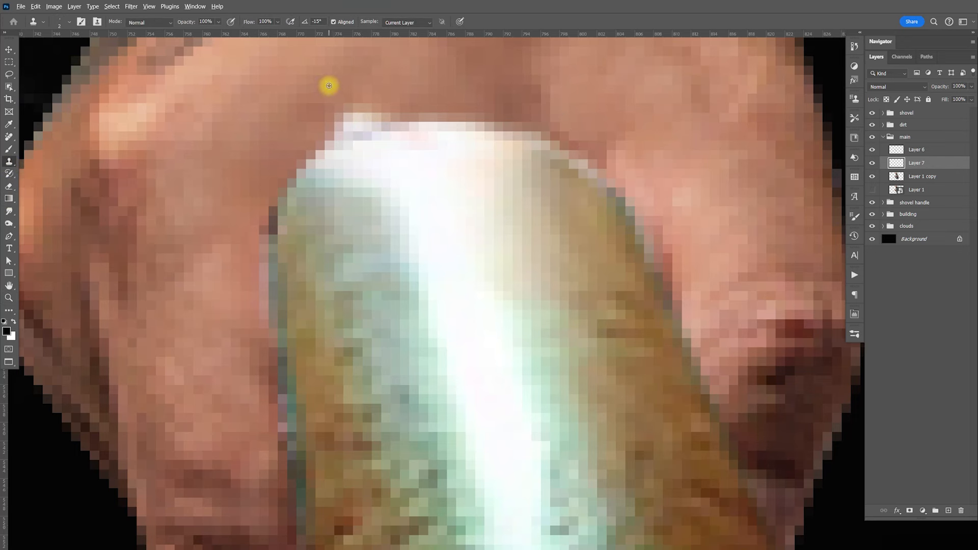
mouse_move(334, 108)
mouse_down()
mouse_move(357, 107)
mouse_move(335, 134)
mouse_move(387, 125)
mouse_up()
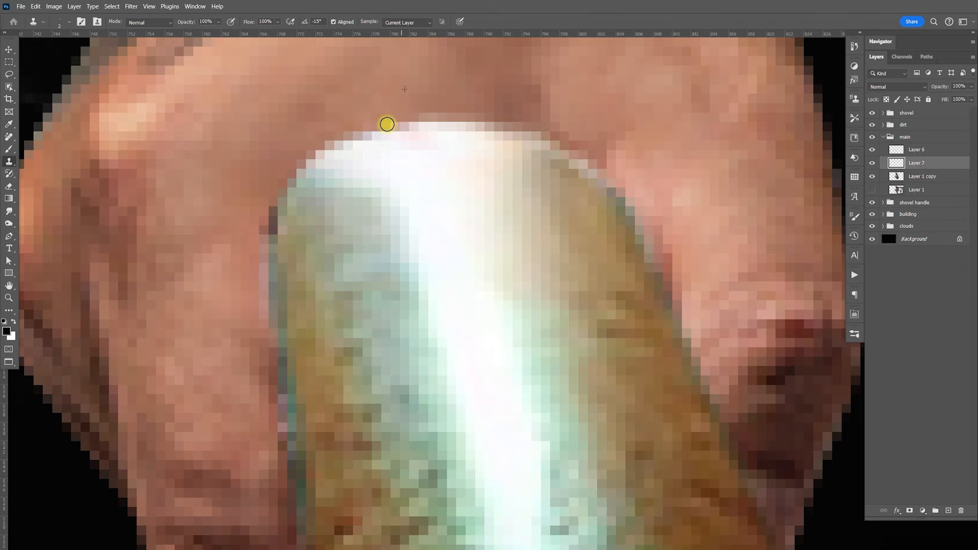
- Merge Layer 6, Layer 7 and Layer 1 copy of the main group into a single layer
scroll(399, 116, down, 3)
scroll(485, 224, up, 6)
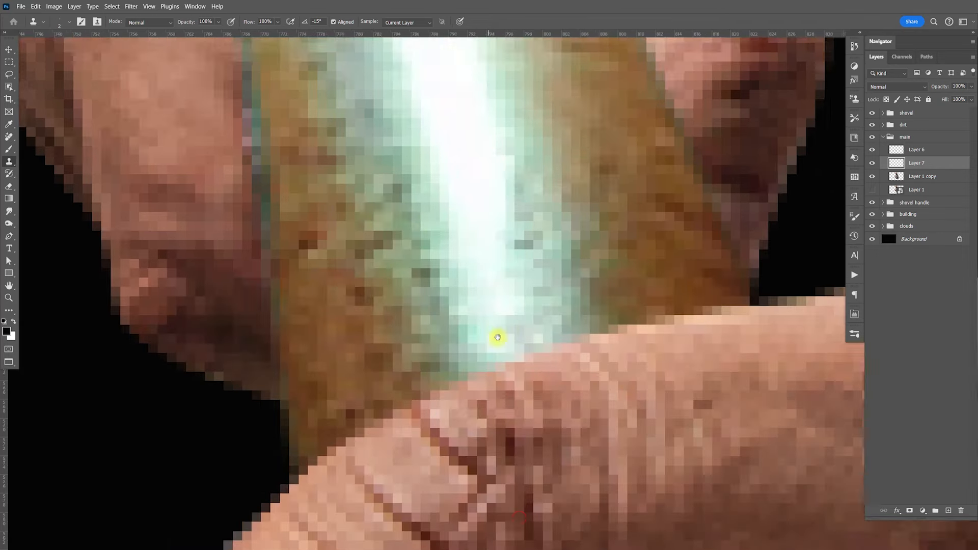
scroll(498, 215, down, 2)
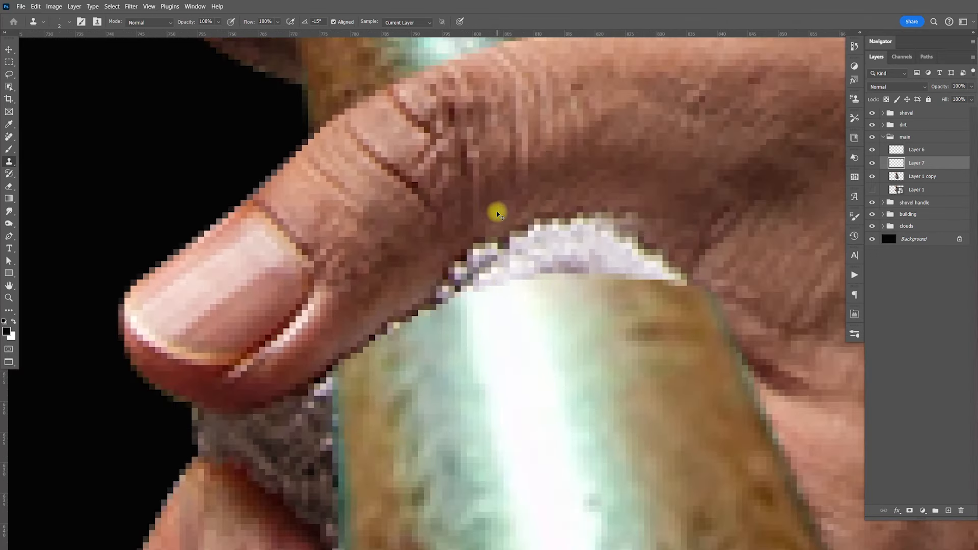
drag(614, 345, 513, 270)
drag(767, 185, 694, 226)
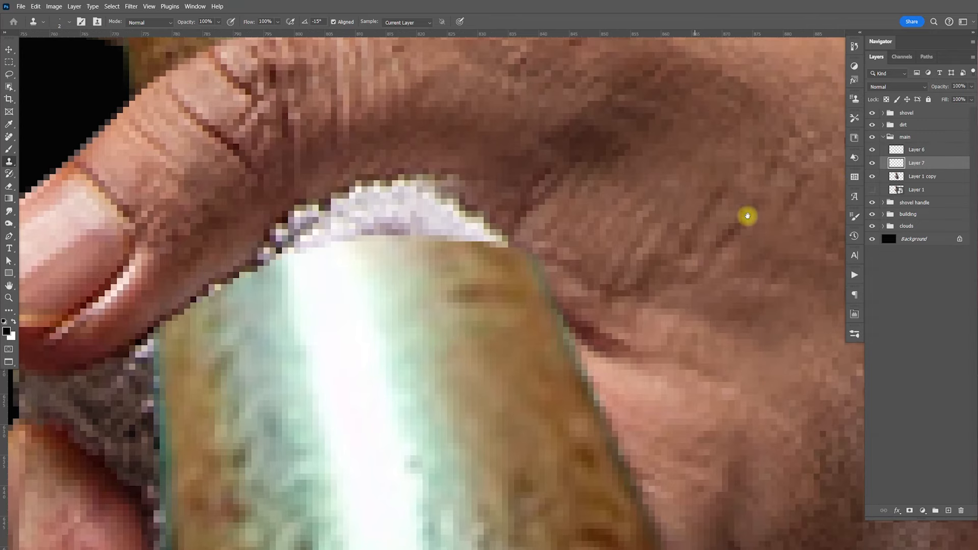
shift+click(912, 151)
shift+click(917, 176)
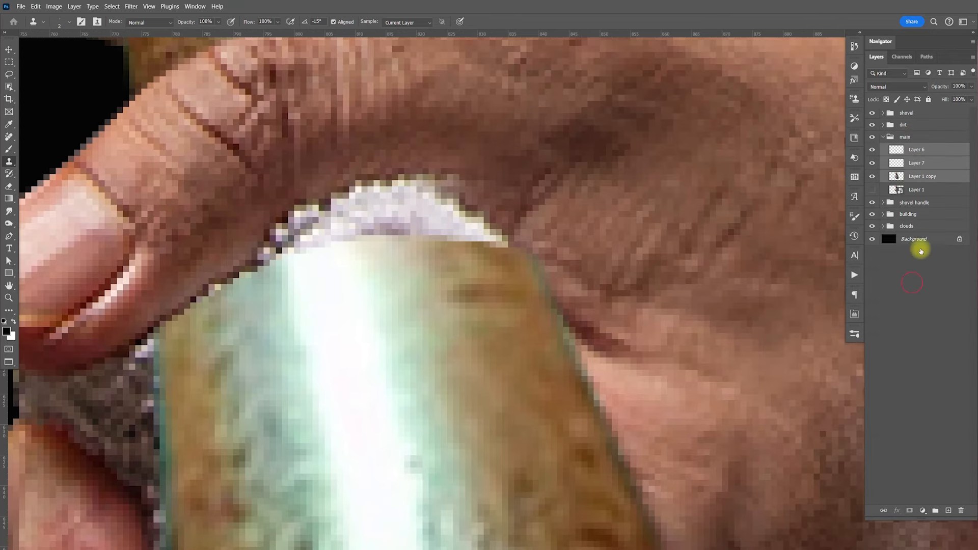
key(ctrl+e)
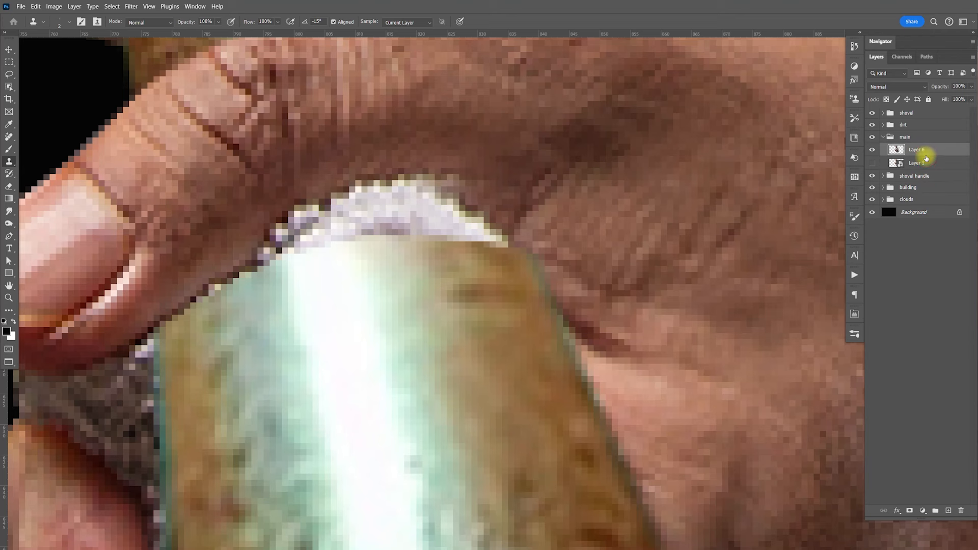
key(ctrl+z)
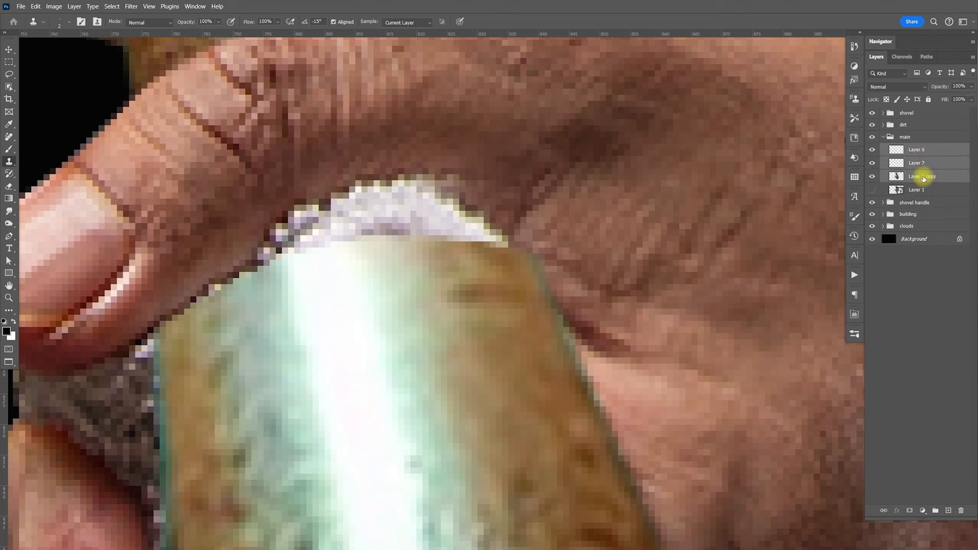
key(ctrl+e)
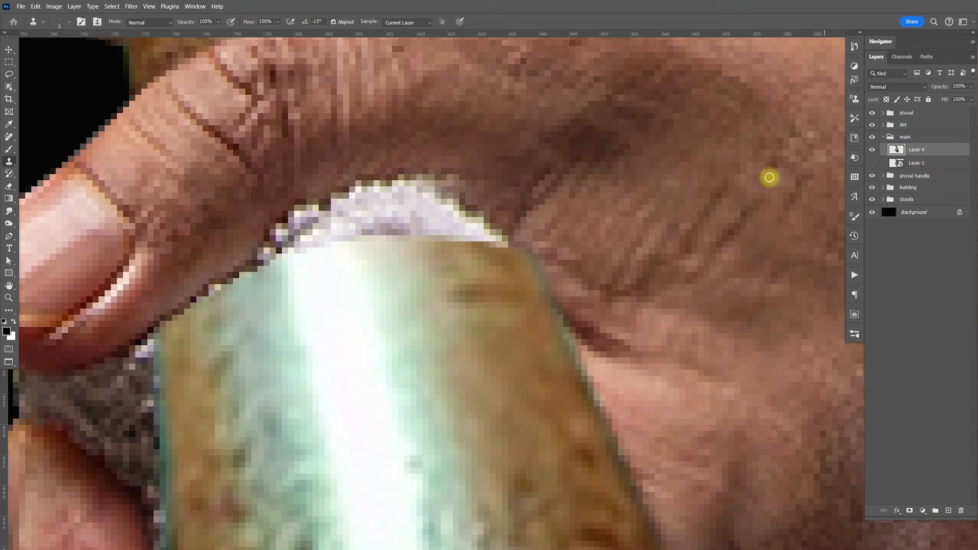
- Lasso the skin and towel gap between the front hand's thumb and the handle with a 3 px feather
click(9, 75)
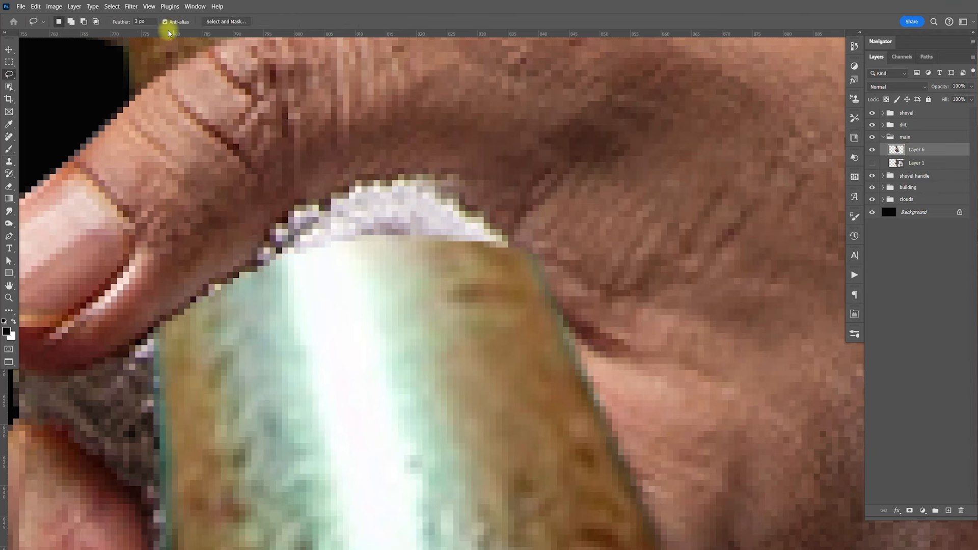
mouse_move(214, 319)
mouse_down()
mouse_move(238, 159)
mouse_move(377, 83)
mouse_move(587, 126)
mouse_move(568, 265)
mouse_move(332, 344)
mouse_up()
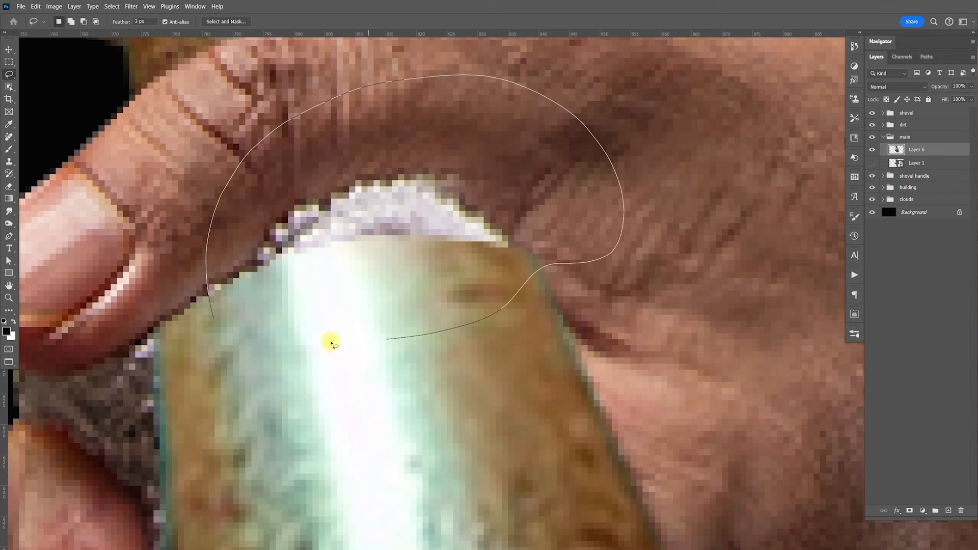
drag(226, 330, 227, 330)
key(ctrl+t)
right_click(412, 209)
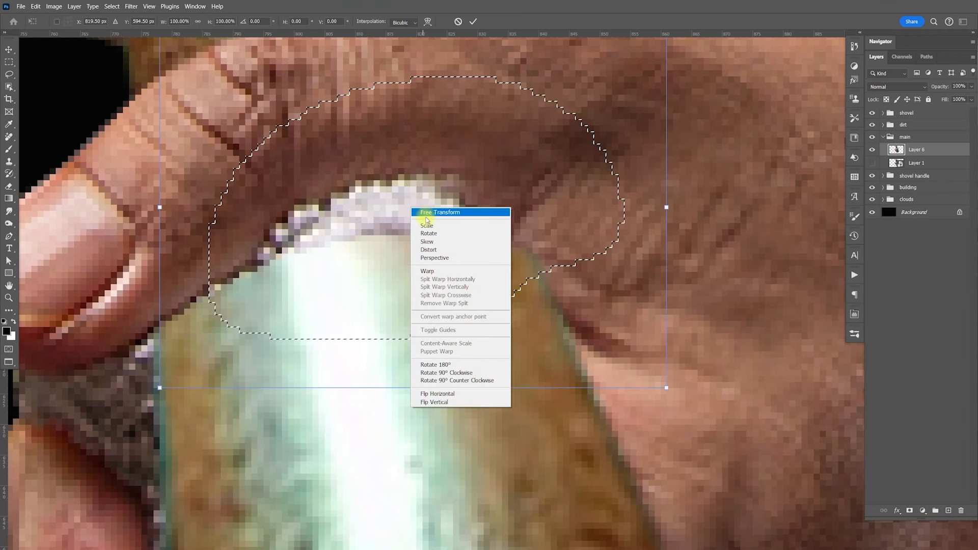
click(428, 271)
mouse_move(414, 192)
mouse_down()
mouse_move(419, 209)
mouse_move(421, 183)
mouse_up()
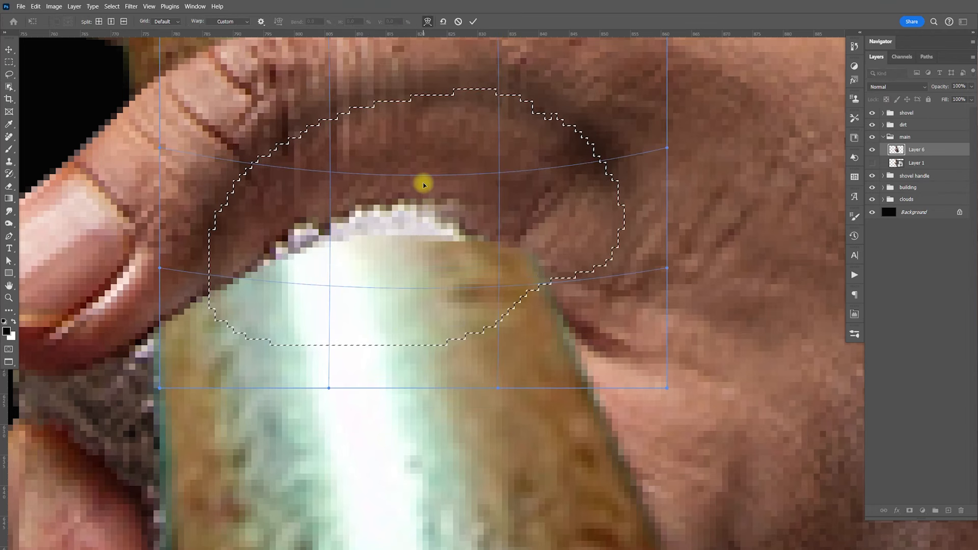
key(Return)
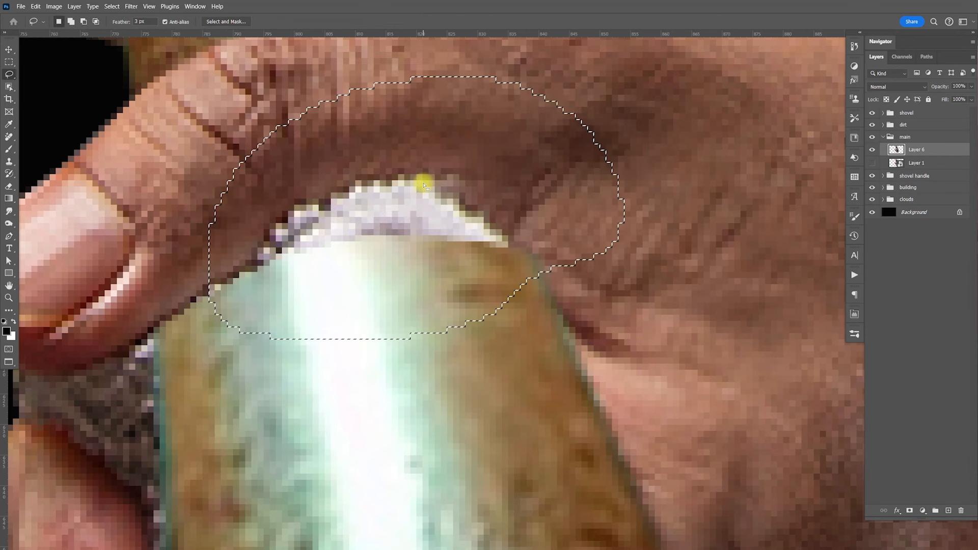
- Copy the selected thumb skin to a new layer and warp its lower edge down over the white towel above the handle
key(ctrl+j)
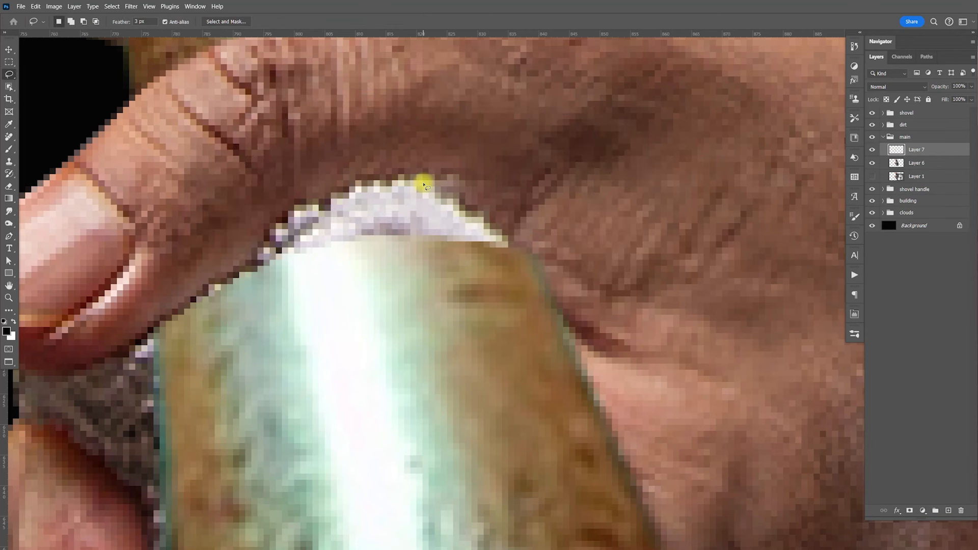
key(ctrl+t)
right_click(407, 186)
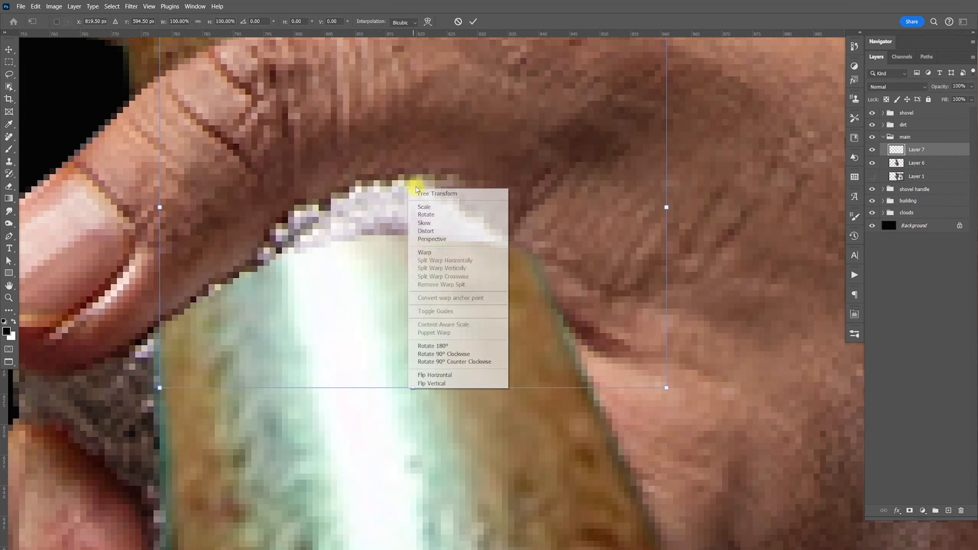
click(425, 252)
drag(425, 196, 426, 233)
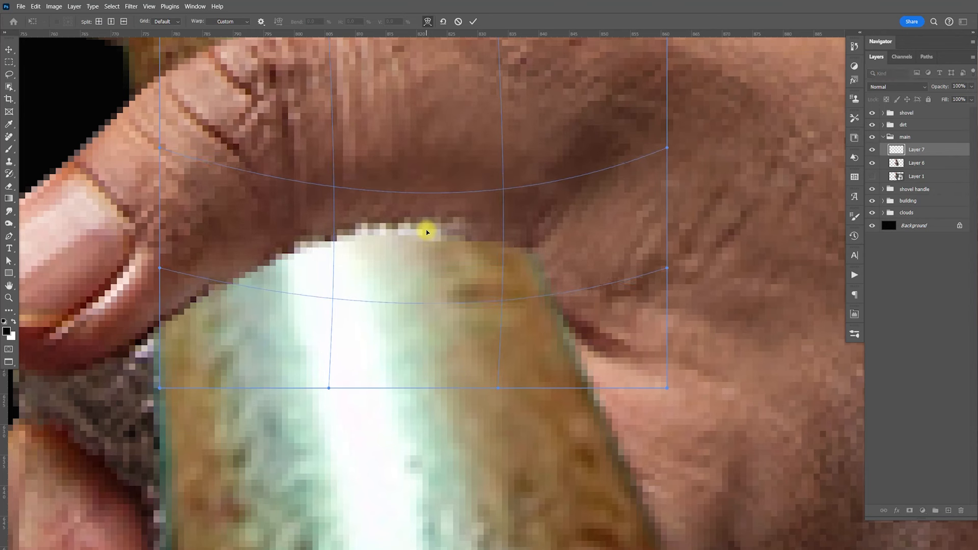
key(Return)
- Close the document and save the changes to EP004.psd
key(ctrl+w)
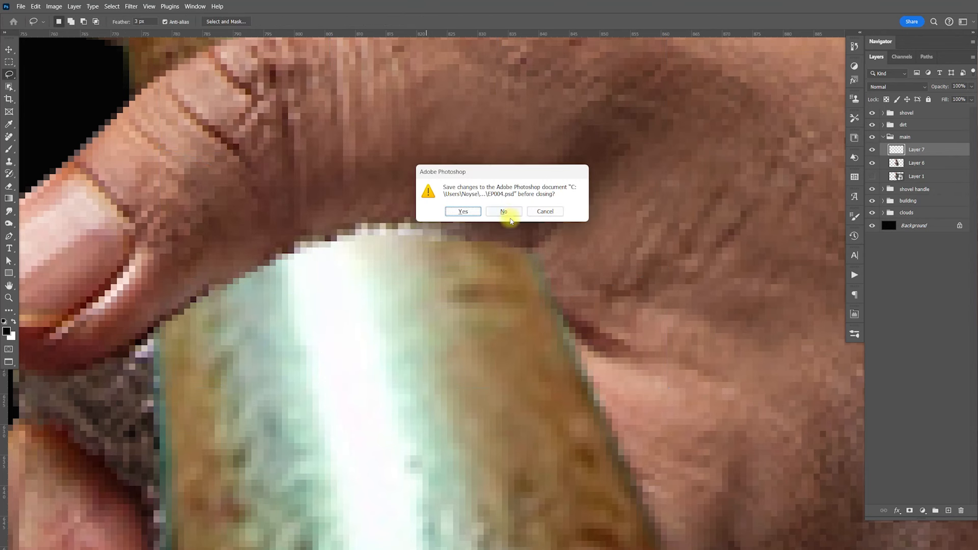
click(466, 212)
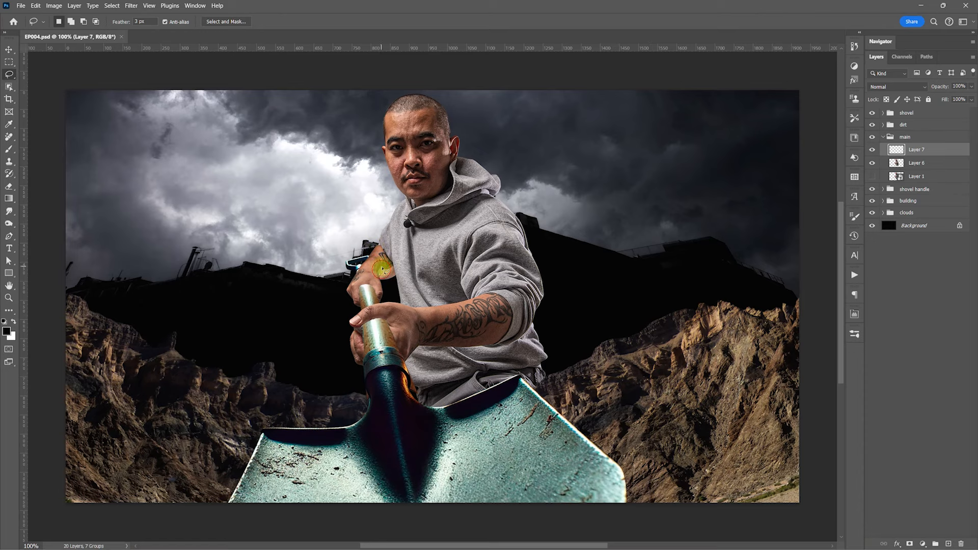
- Toggle the visibility of Layer 5 copy and Layer 5 copy 3 in the shovel group to examine which handle section each contains
key(v)
scroll(384, 270, up, 3)
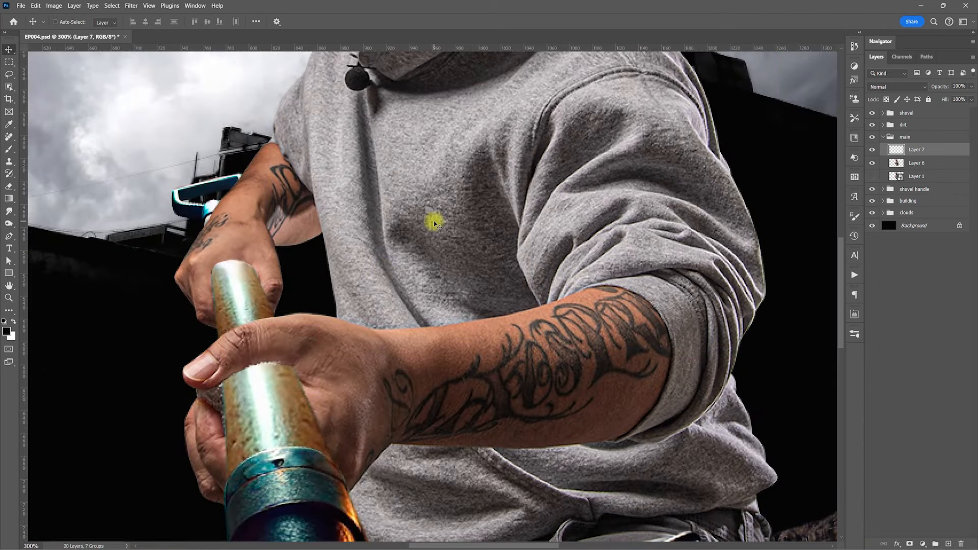
scroll(434, 221, up, 1)
drag(441, 276, 513, 273)
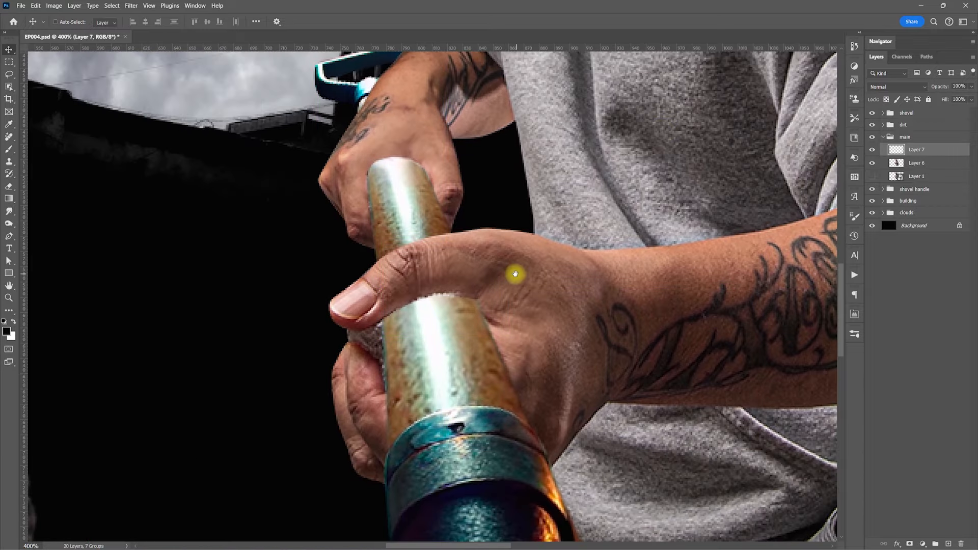
click(884, 137)
click(884, 113)
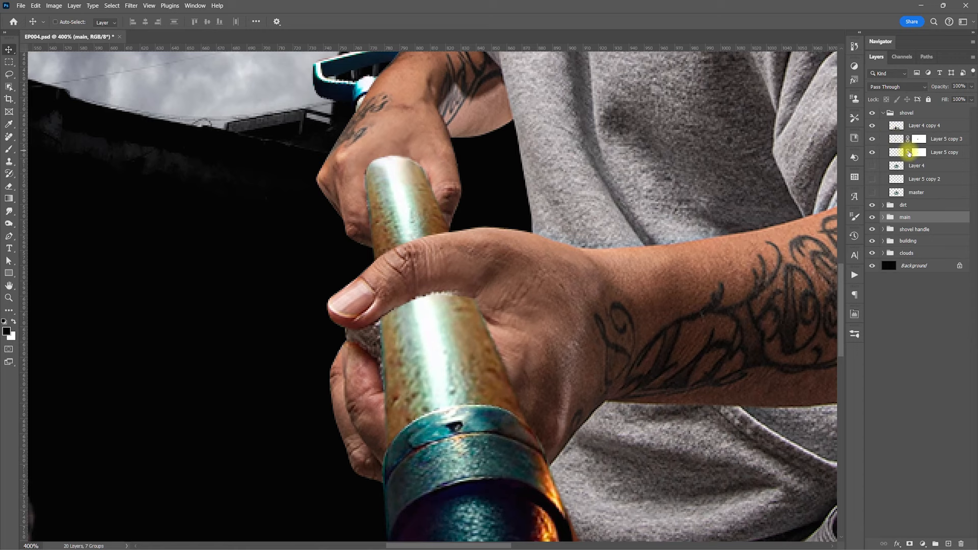
click(932, 138)
scroll(560, 331, down, 5)
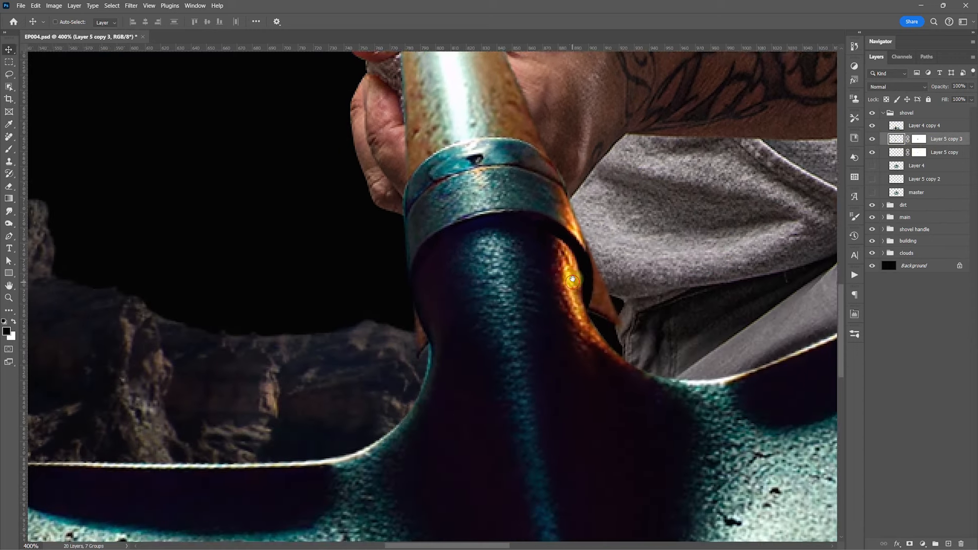
scroll(567, 328, up, 3)
scroll(585, 321, down, 1)
click(872, 152)
click(871, 152)
click(871, 138)
click(872, 139)
- Paint black on the Layer 5 copy 3 mask with a 125 px brush to hide the handle protruding beside the shovel's socket
click(915, 143)
key(b)
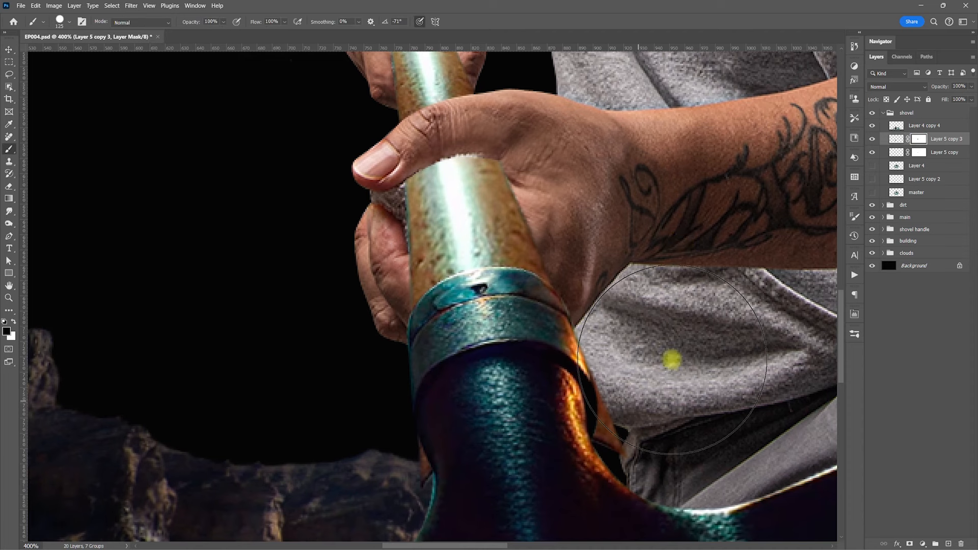
click(641, 443)
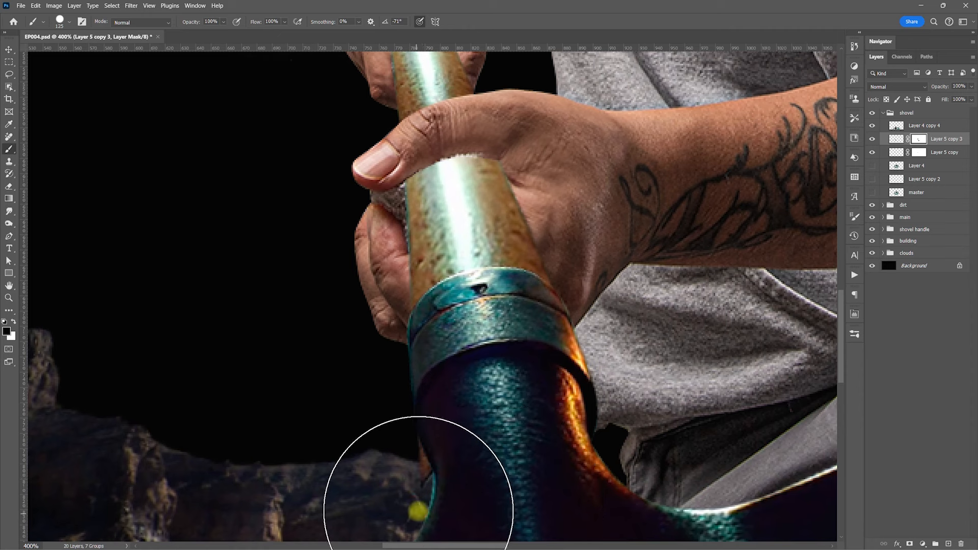
- Duplicate Layer 5 copy 3 and Layer 5 copy in the shovel group and hide the two originals
scroll(546, 399, up, 5)
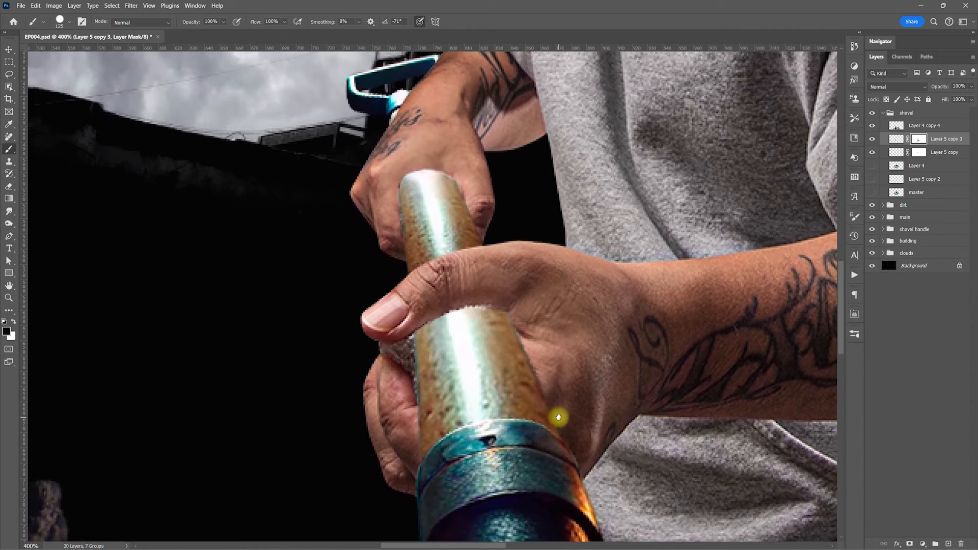
shift+click(933, 153)
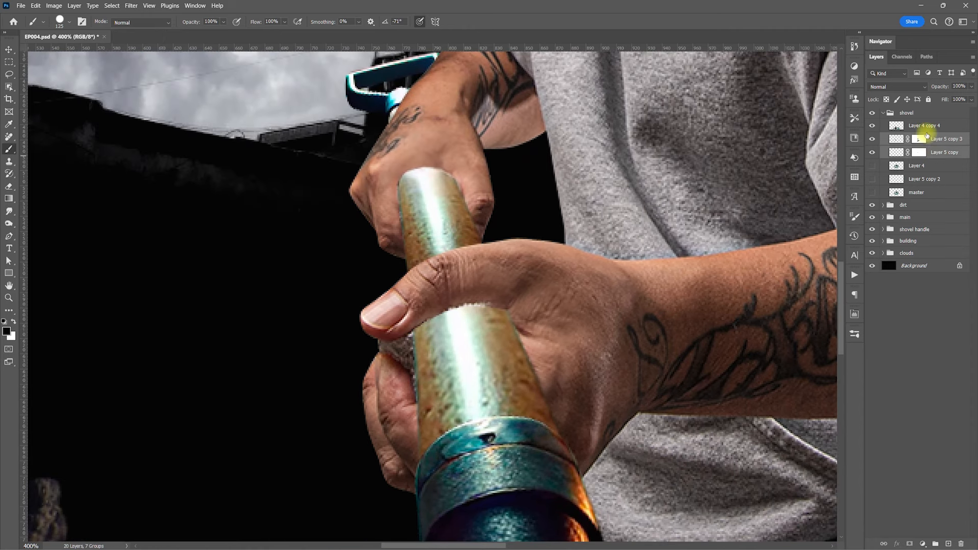
key(ctrl+j)
click(933, 165)
shift+click(940, 178)
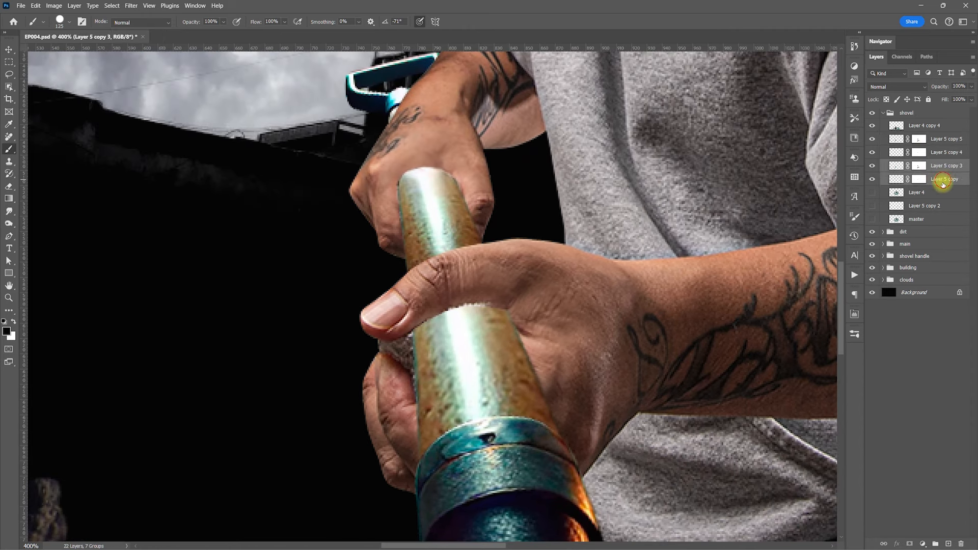
drag(940, 179, 938, 185)
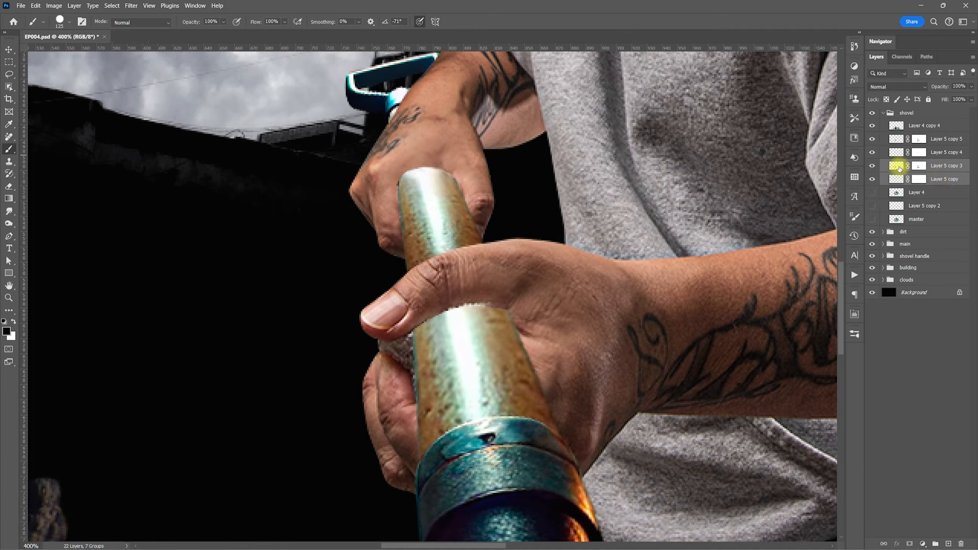
click(873, 178)
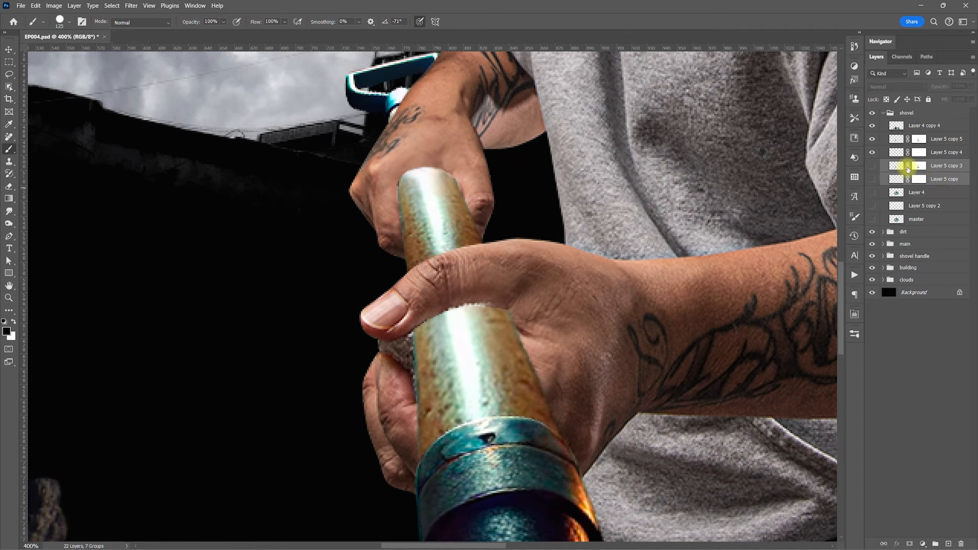
- Merge Layer 5 copy 4 and Layer 5 copy 5 into one handle layer, check it by toggling its visibility, and save the document
click(934, 152)
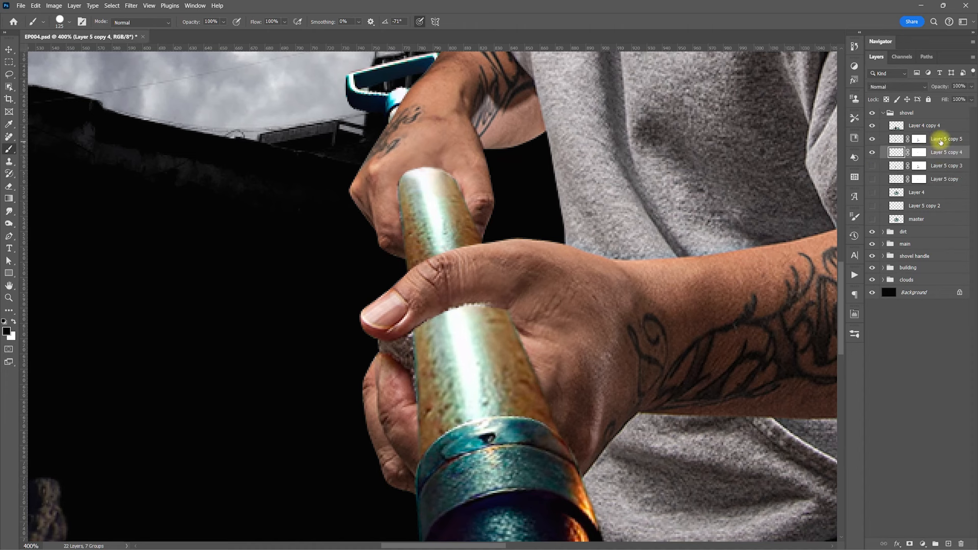
shift+click(940, 140)
key(ctrl+e)
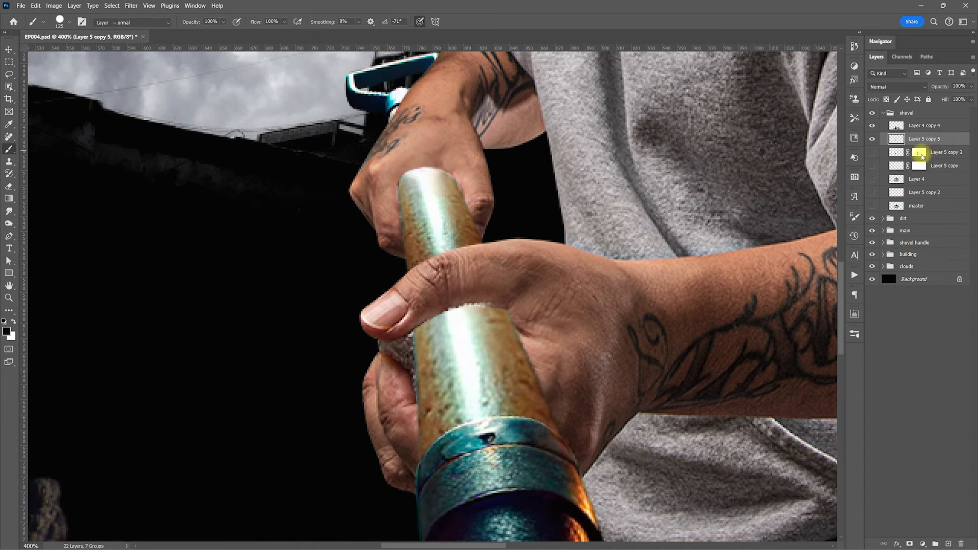
key(v)
click(872, 139)
click(872, 139)
key(ctrl+s)
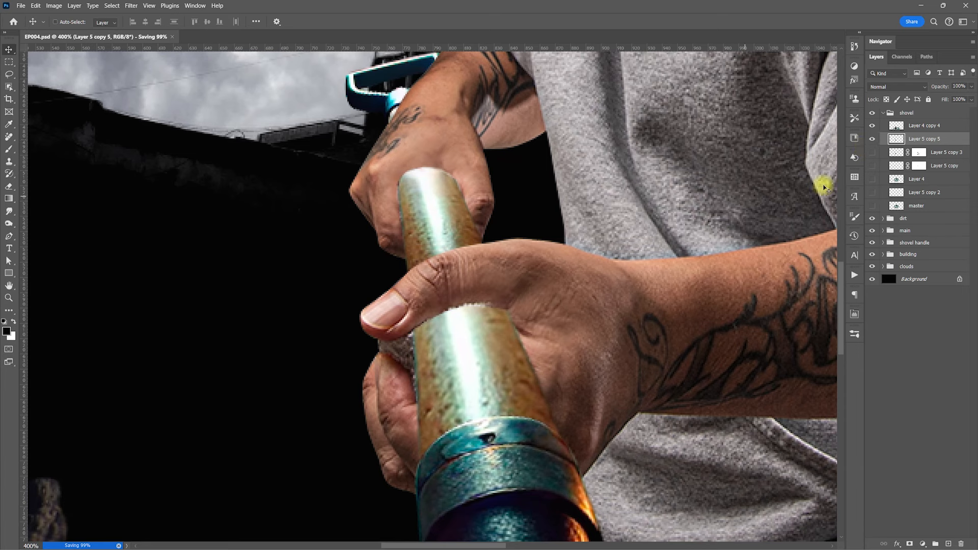
- Check the thumb patch on Layer 7 in the main group and merge it with Layer 6
click(883, 232)
click(897, 257)
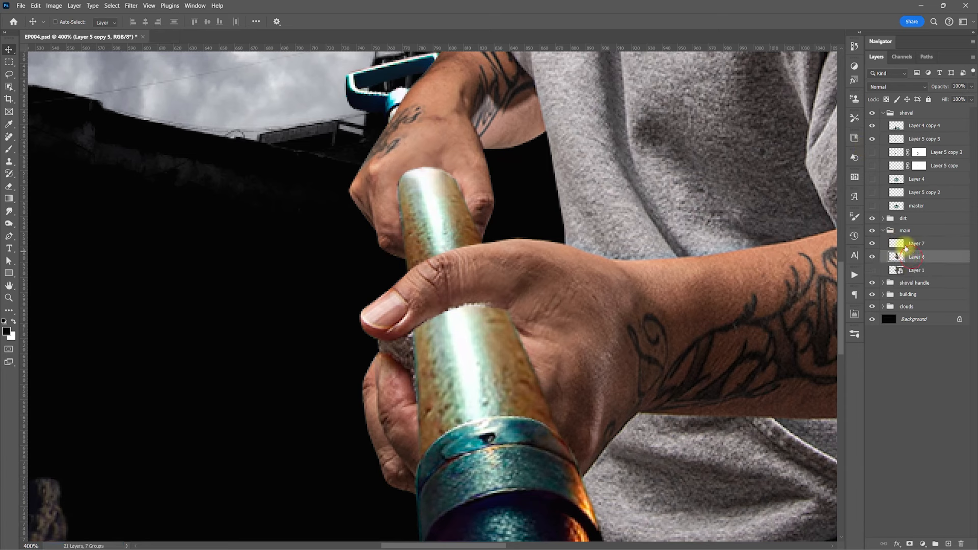
shift+click(889, 244)
click(910, 244)
click(872, 244)
click(872, 244)
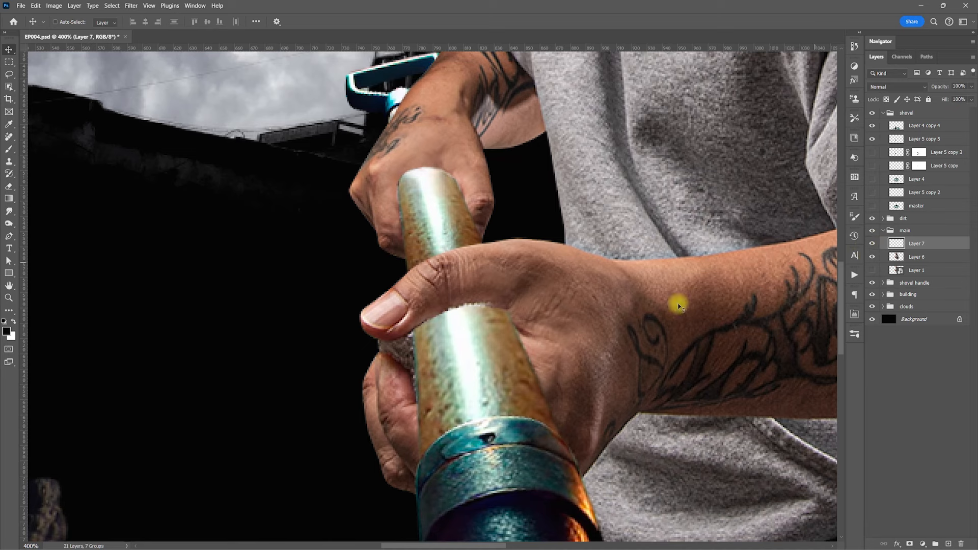
shift+click(923, 259)
key(ctrl+e)
- Set the lasso feather to 1 px and try a freehand outline around the finger below the thumb
key(z)
drag(422, 340, 488, 273)
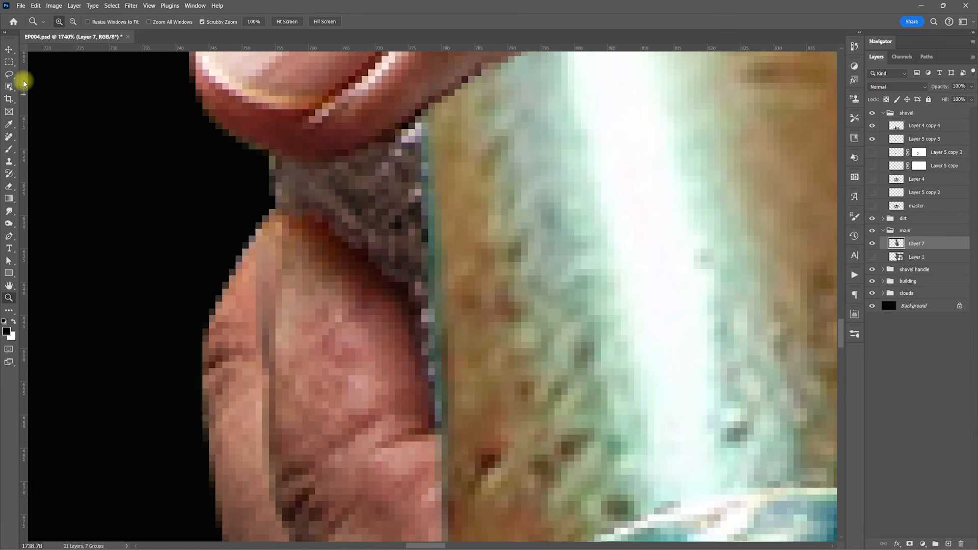
click(10, 76)
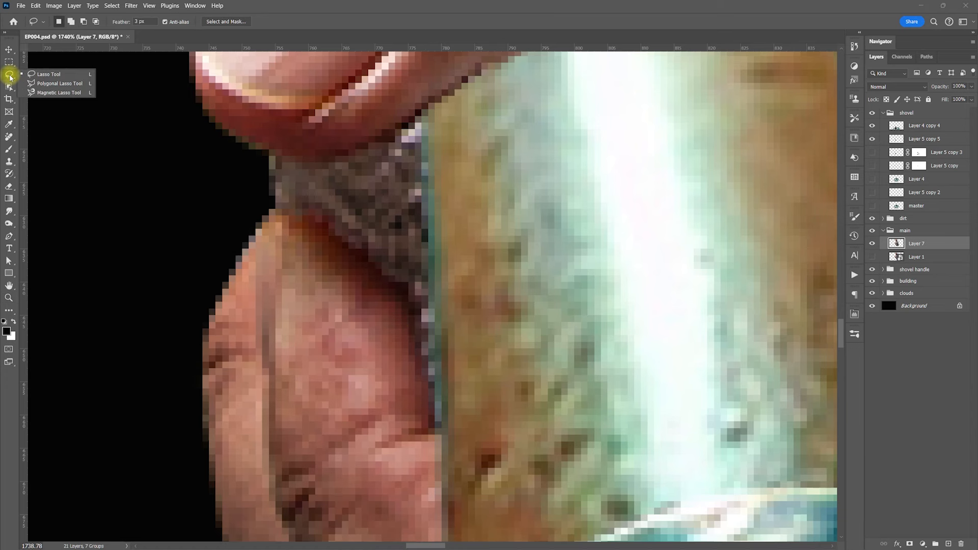
click(44, 71)
click(149, 22)
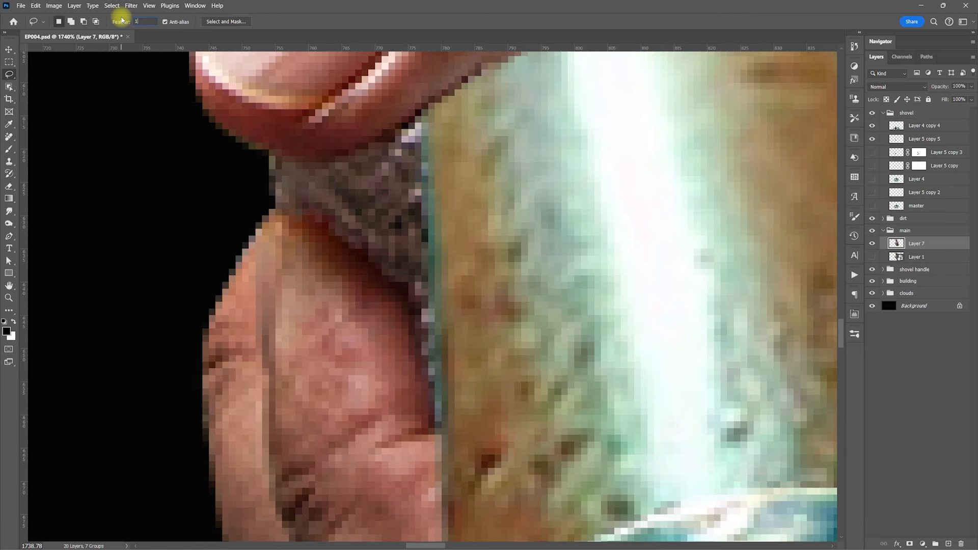
mouse_move(269, 476)
mouse_down()
mouse_move(275, 510)
mouse_move(264, 431)
mouse_move(284, 305)
mouse_up()
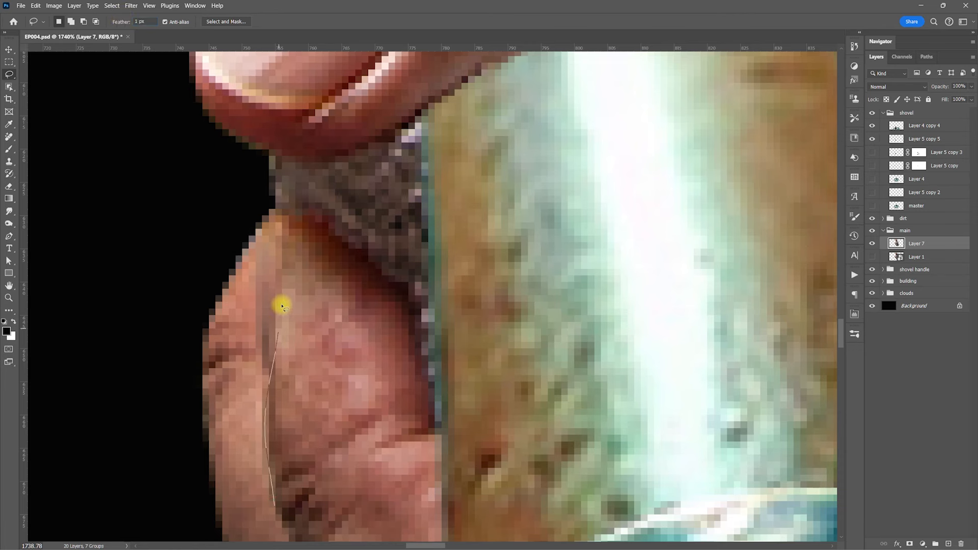
click(498, 212)
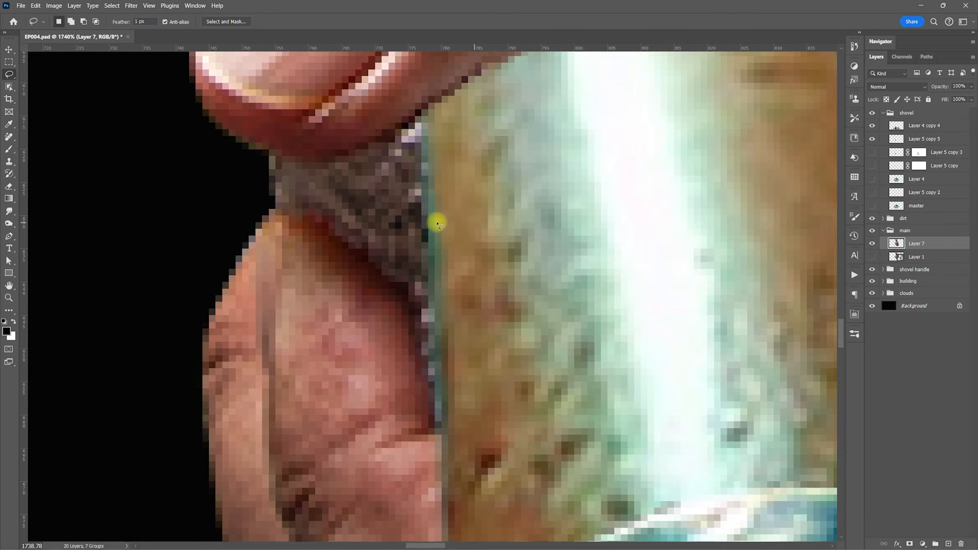
- Outline the finger below the thumb on Layer 7 with the Polygonal Lasso and copy it to a new layer
right_click(8, 76)
click(46, 80)
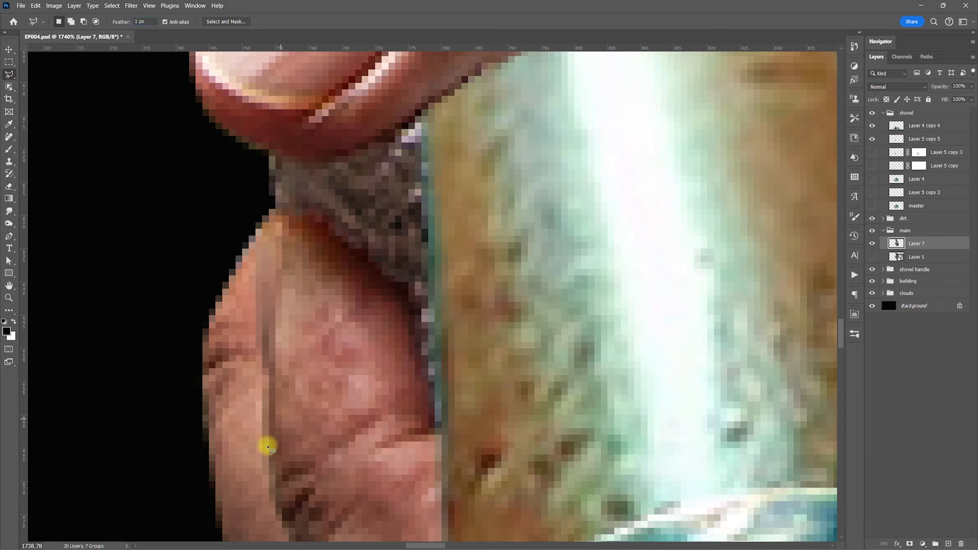
click(274, 510)
click(262, 247)
click(293, 203)
click(403, 283)
click(421, 340)
click(425, 397)
click(434, 428)
click(460, 456)
click(457, 486)
click(402, 508)
double_click(281, 531)
key(ctrl+j)
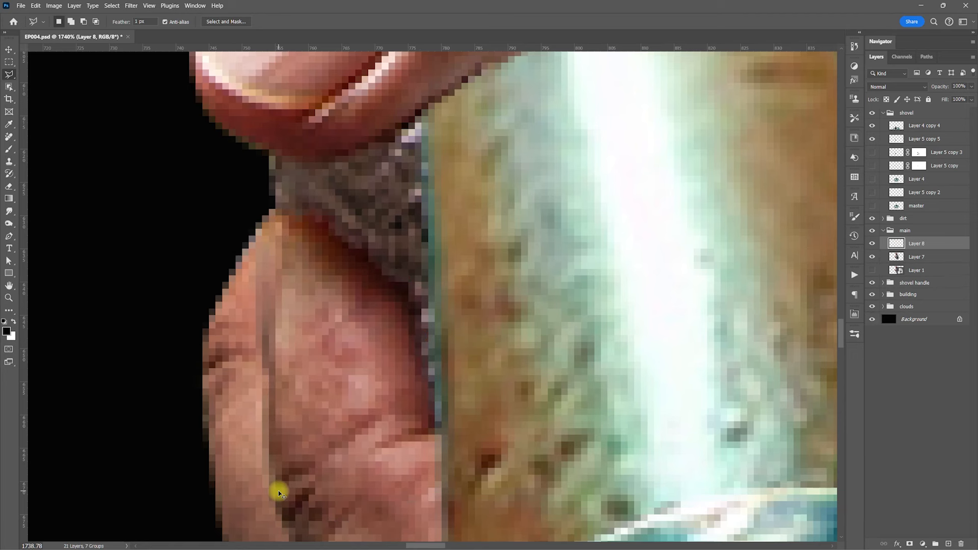
- Stretch the copied finger upward to 118.30% height so it reaches the underside of the thumb
key(ctrl+t)
drag(362, 184, 361, 116)
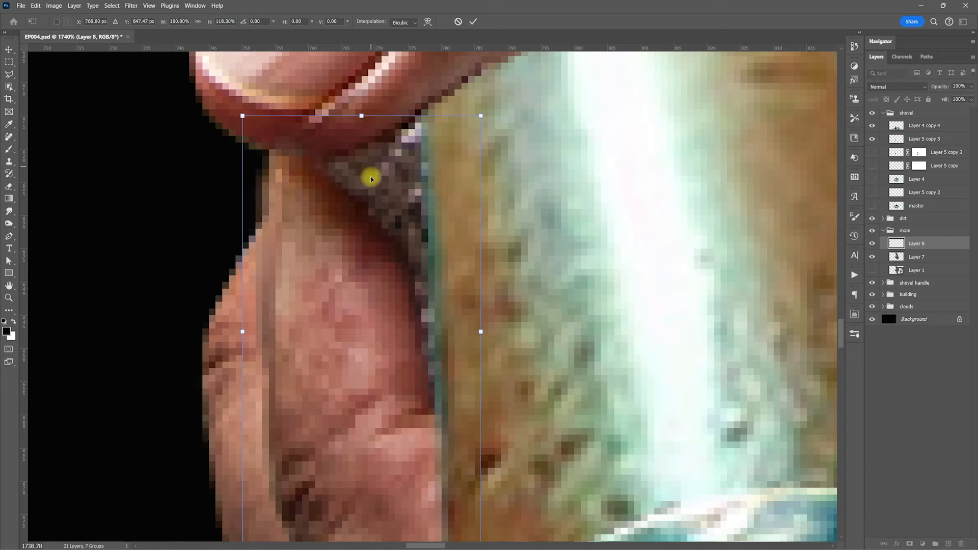
right_click(355, 235)
key(Escape)
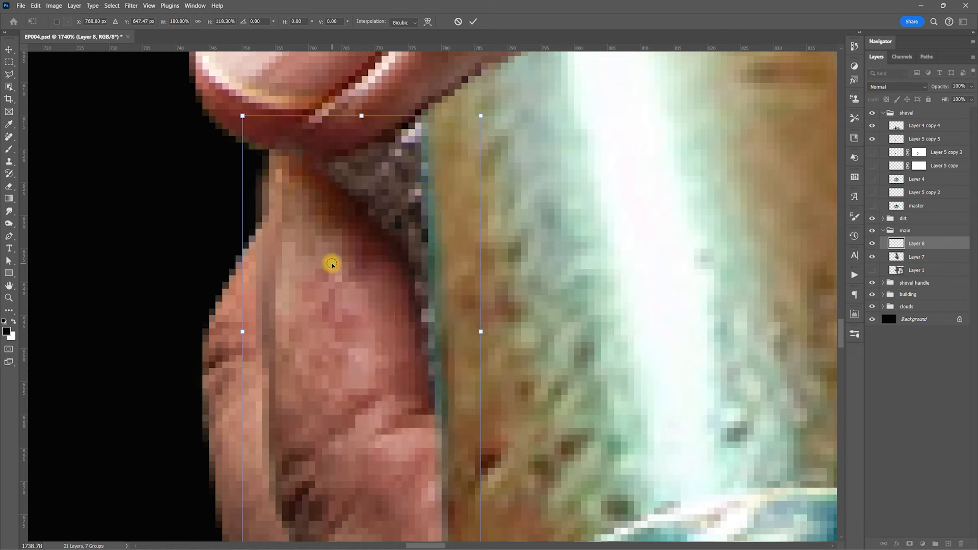
key(Return)
key(l)
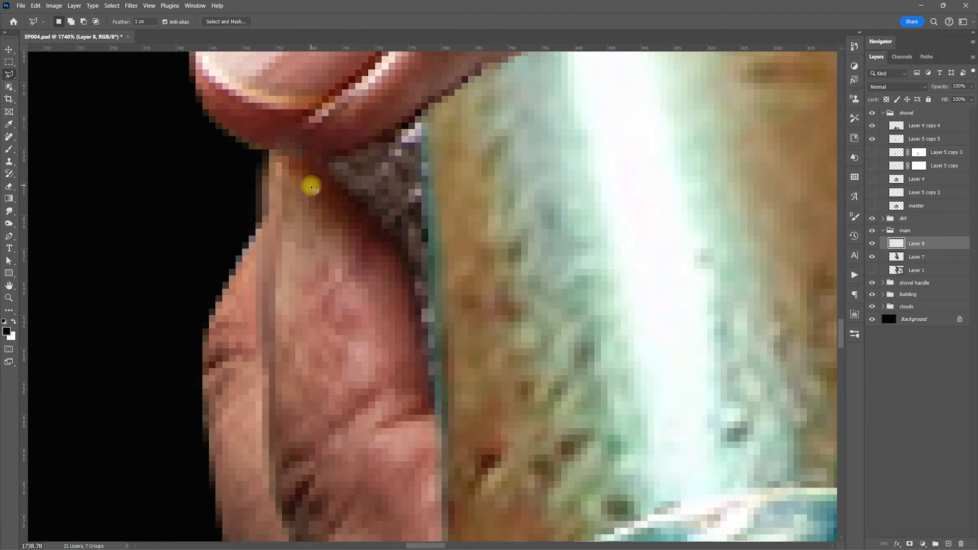
- Smudge the copied finger's skin over the towel at 100% strength, refining its outer edge under the thumb with a smaller brush
click(9, 211)
mouse_move(350, 242)
mouse_down()
mouse_move(346, 211)
mouse_move(385, 225)
mouse_move(375, 243)
mouse_up()
key(ctrl+z)
key(bracketleft)
click(218, 22)
drag(222, 37, 270, 33)
mouse_move(356, 246)
mouse_down()
mouse_move(387, 216)
mouse_move(388, 199)
mouse_move(401, 211)
mouse_move(390, 196)
mouse_move(398, 186)
mouse_move(423, 342)
mouse_move(408, 162)
mouse_up()
key(bracketleft)
key(bracketleft)
key(bracketleft)
key(bracketleft)
key(bracketleft)
mouse_move(266, 143)
mouse_down()
mouse_move(285, 147)
mouse_move(257, 176)
mouse_move(251, 170)
mouse_move(275, 185)
mouse_up()
- Review the patched hand in the wider composite and save the document
key(ctrl+minus)
key(ctrl+minus)
key(ctrl+minus)
key(ctrl+minus)
key(ctrl+minus)
key(ctrl+minus)
key(ctrl+minus)
key(ctrl+minus)
key(ctrl+minus)
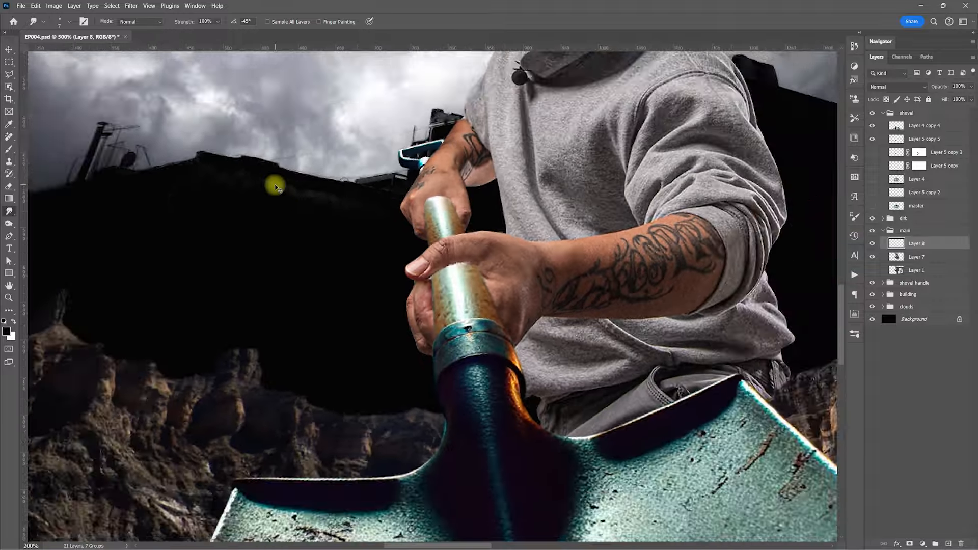
key(ctrl+minus)
key(ctrl+minus)
key(ctrl+plus)
key(ctrl+minus)
key(ctrl+s)
- Compare the front hand up close with and without the Layer 8 finger patch
key(z)
drag(436, 300, 437, 288)
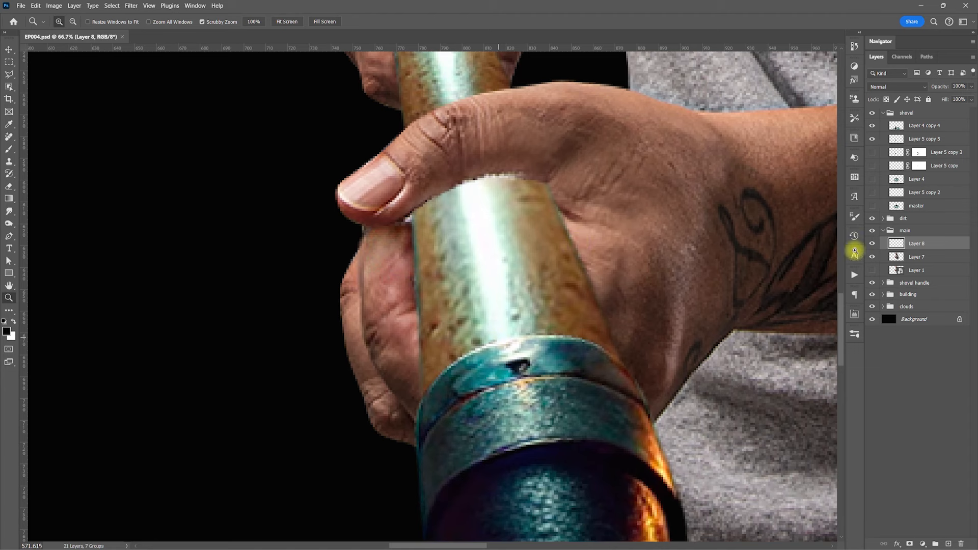
click(875, 248)
click(874, 247)
click(874, 246)
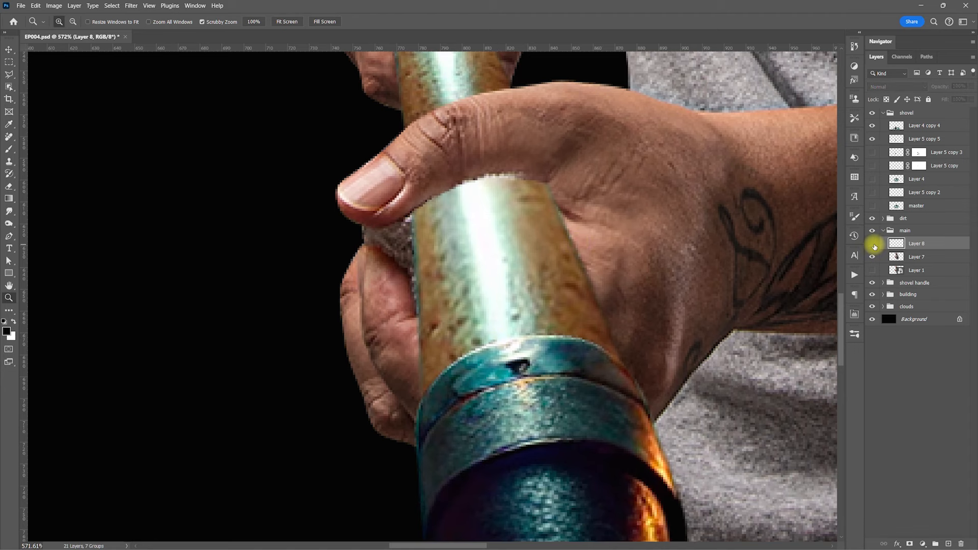
scroll(627, 277, up, 2)
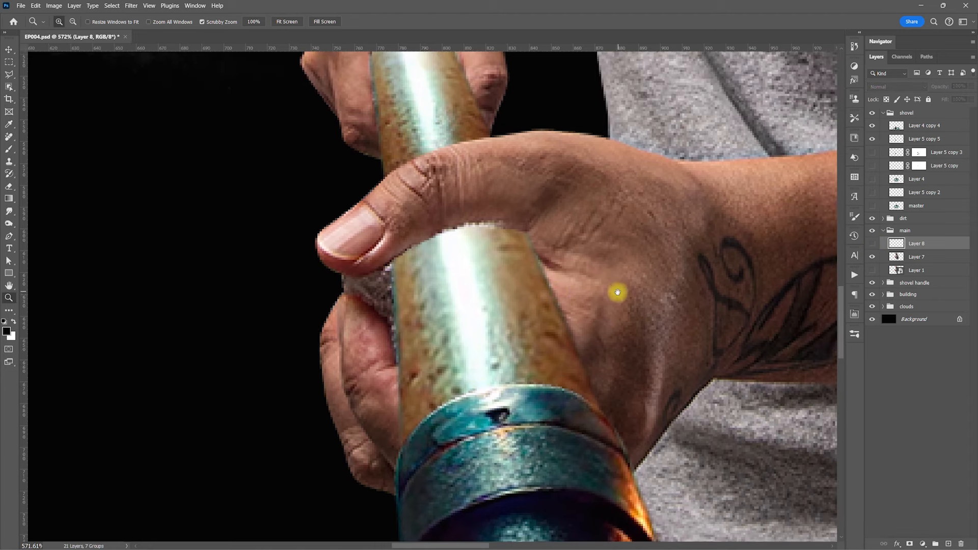
click(872, 246)
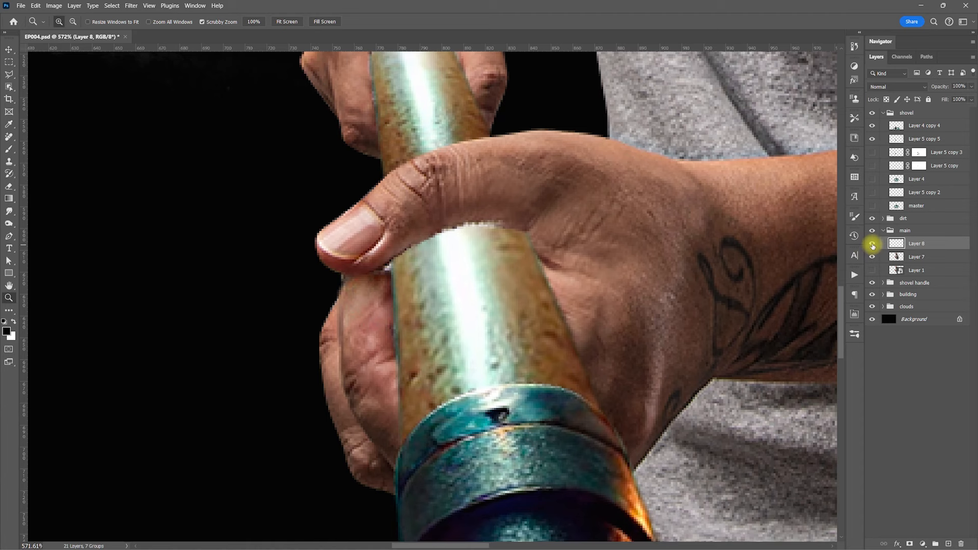
click(873, 245)
- Copy the outlined finger from Layer 7 to a new layer and stack it above the reshown Layer 8
click(919, 259)
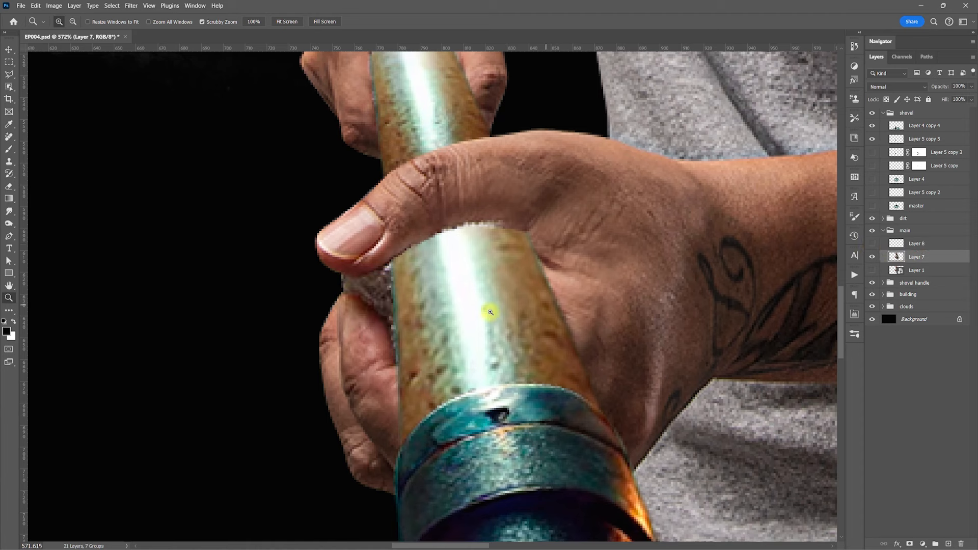
click(9, 74)
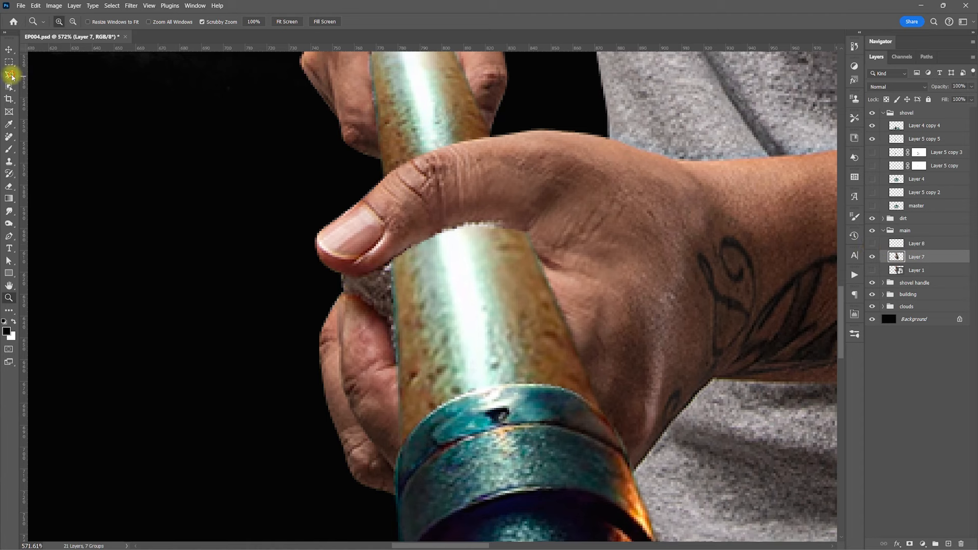
click(345, 393)
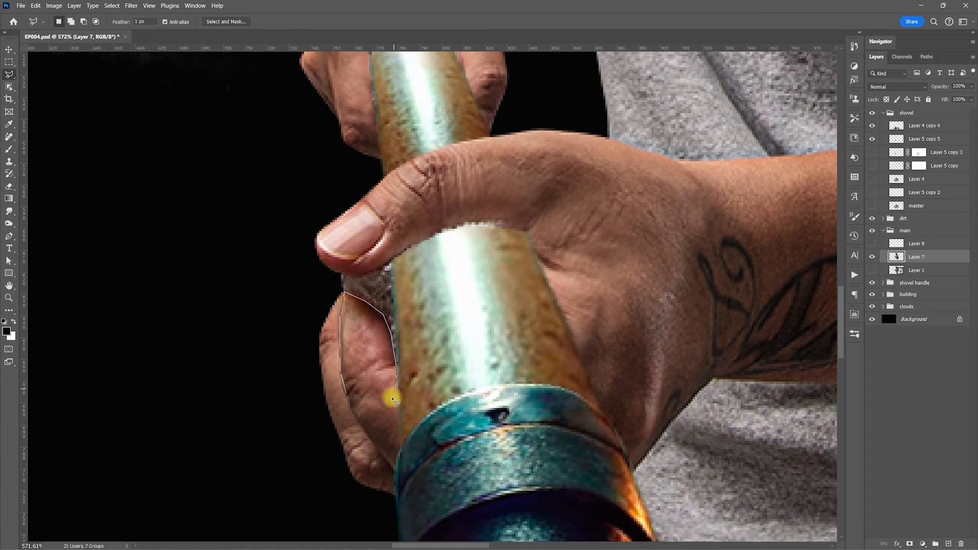
click(347, 394)
key(ctrl+j)
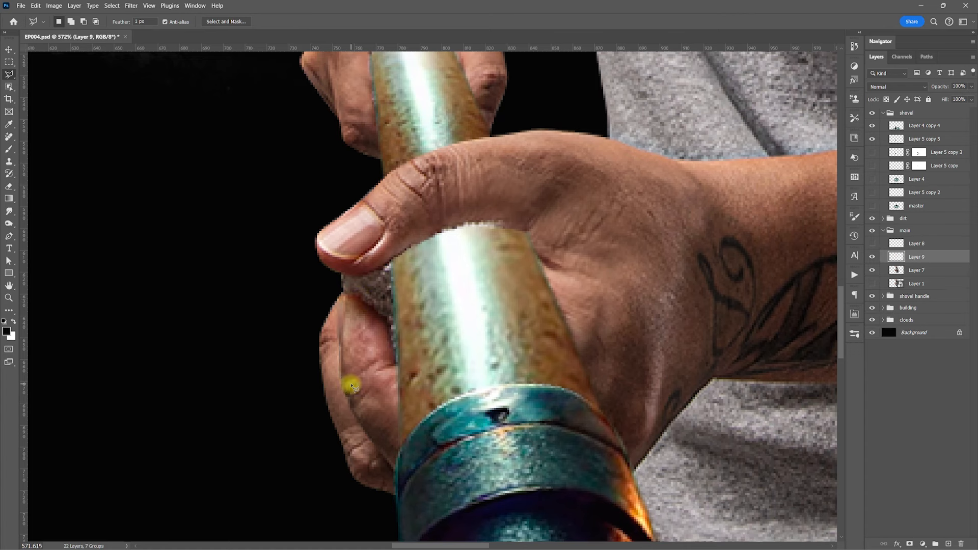
click(872, 243)
drag(914, 258, 912, 240)
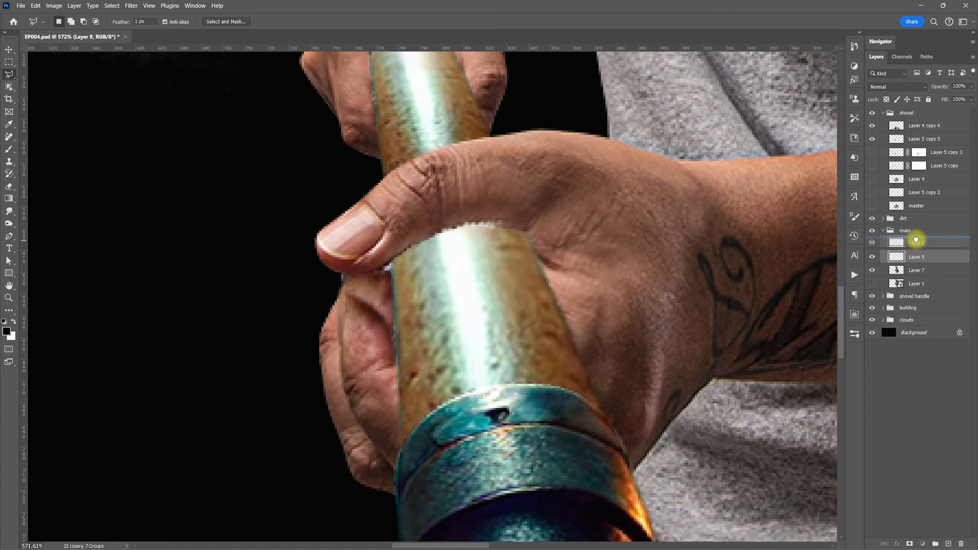
- Move the new finger copy up under the thumb and adjust it with Free Transform to cover the towel beside the handle
key(v)
drag(350, 321, 361, 278)
key(ctrl+t)
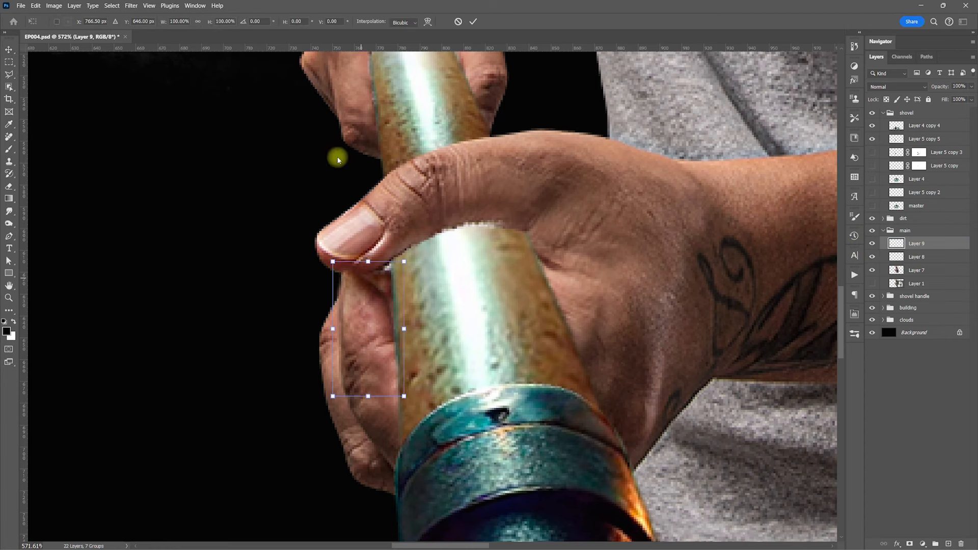
drag(393, 258, 413, 264)
drag(379, 300, 380, 300)
key(Return)
key(Up)
key(Up)
key(Up)
key(Up)
key(Up)
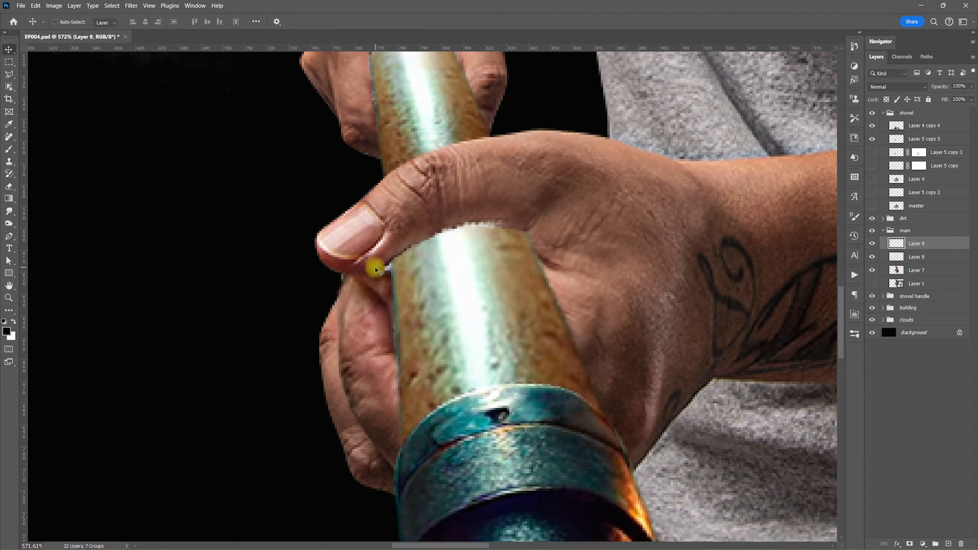
- Try smudging the seam between the finger copies and sample the dark brown finger shadow #331a14 as the foreground color
key(z)
drag(382, 284, 356, 284)
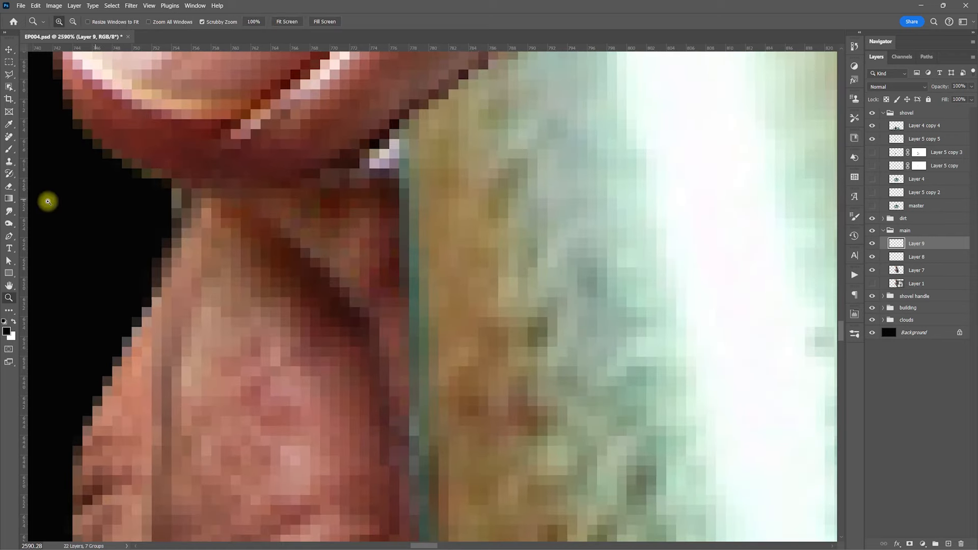
click(9, 211)
mouse_move(320, 226)
mouse_down()
mouse_move(363, 234)
mouse_move(339, 272)
mouse_move(346, 296)
mouse_move(390, 284)
mouse_move(385, 307)
mouse_move(352, 265)
mouse_move(334, 314)
mouse_up()
click(7, 330)
click(326, 284)
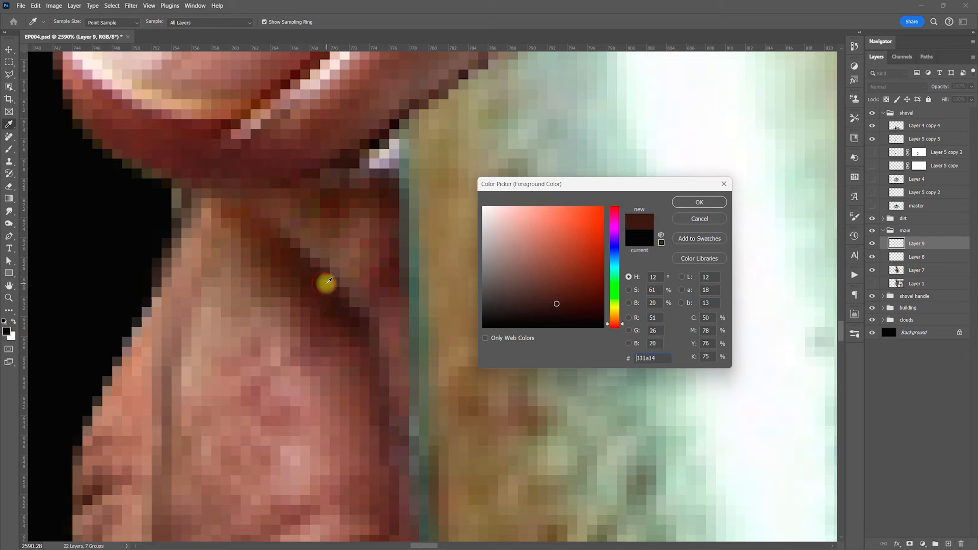
click(699, 202)
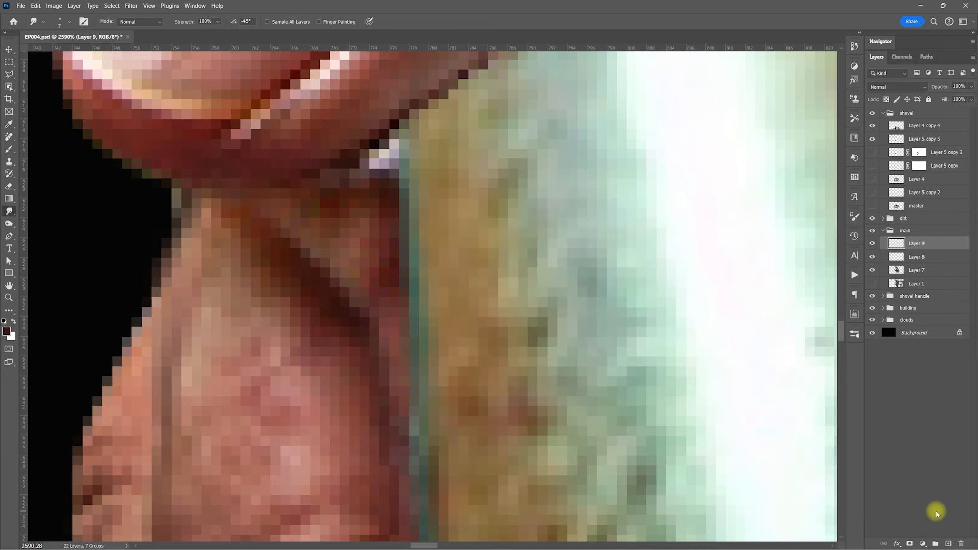
- Paint the gap between finger, thumb and shovel handle dark brown on a new layer with a 2 px brush
key(f)
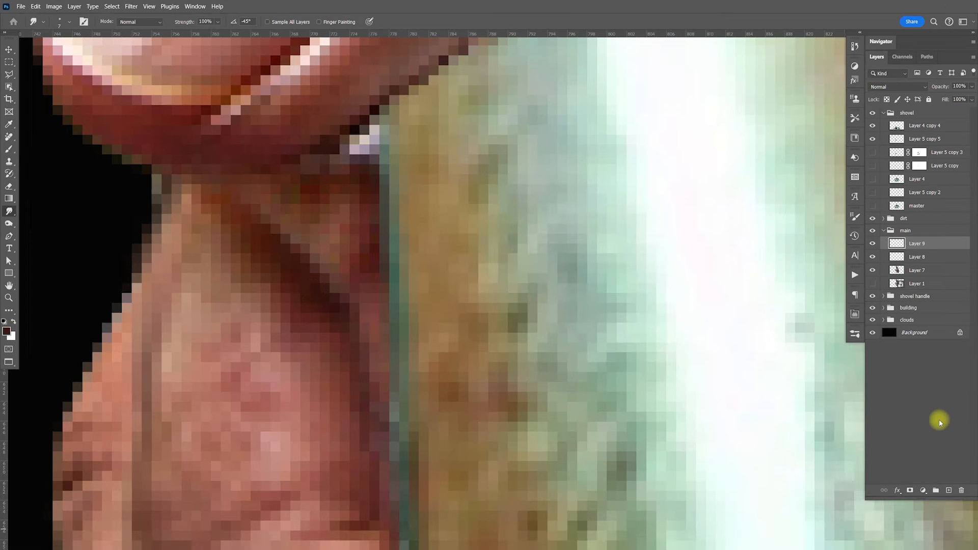
click(948, 490)
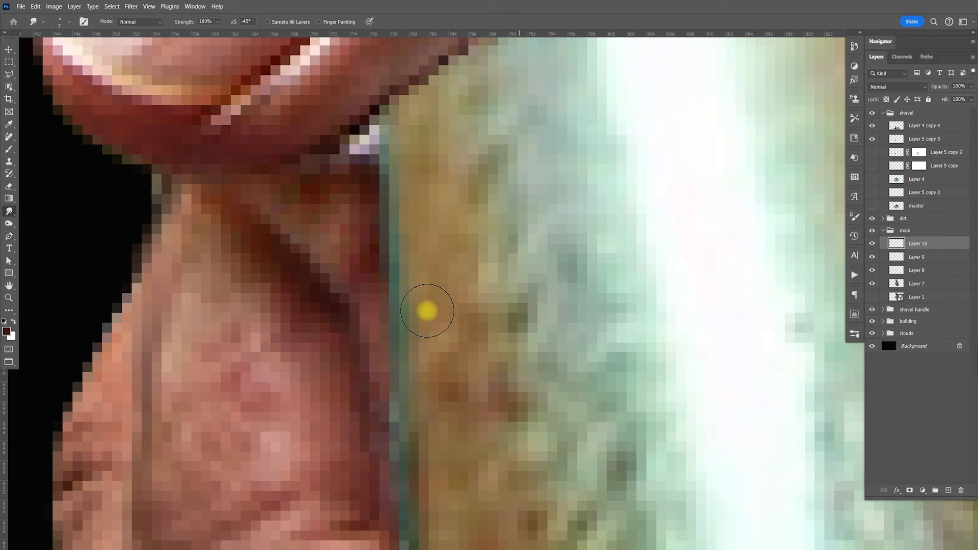
key(b)
key(bracketleft)
key(bracketleft)
key(bracketleft)
key(bracketleft)
key(bracketleft)
key(bracketleft)
key(bracketleft)
key(bracketleft)
key(bracketleft)
key(bracketleft)
key(bracketleft)
key(bracketleft)
key(bracketleft)
key(bracketleft)
key(bracketleft)
key(bracketleft)
key(bracketleft)
mouse_move(296, 215)
mouse_down()
mouse_move(332, 262)
mouse_move(320, 227)
mouse_move(315, 247)
mouse_move(328, 259)
mouse_move(356, 199)
mouse_move(359, 233)
mouse_move(367, 209)
mouse_move(352, 291)
mouse_move(365, 262)
mouse_move(337, 272)
mouse_move(344, 269)
mouse_move(307, 206)
mouse_move(257, 196)
mouse_move(321, 194)
mouse_move(370, 300)
mouse_up()
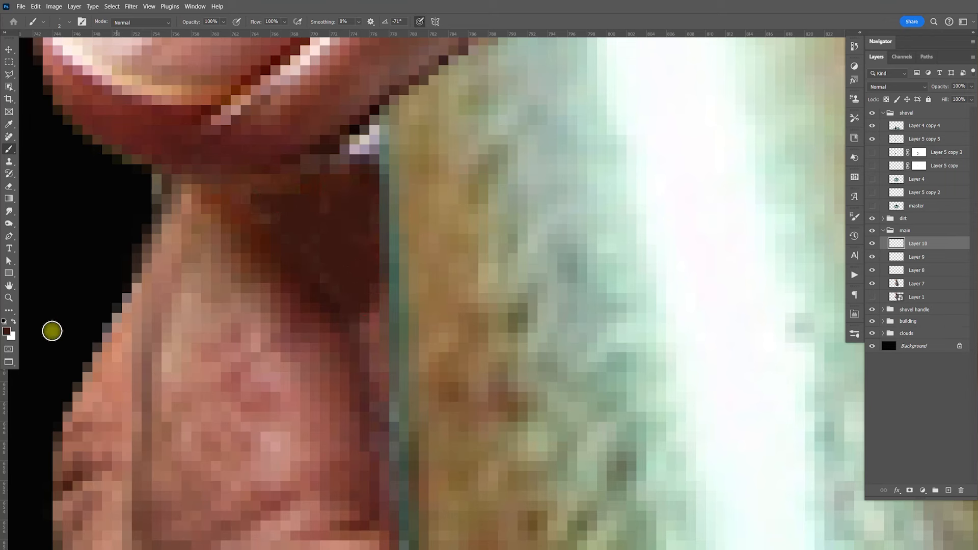
- Choose a darker foreground brown and paint over the gap again to deepen its shadow
click(7, 331)
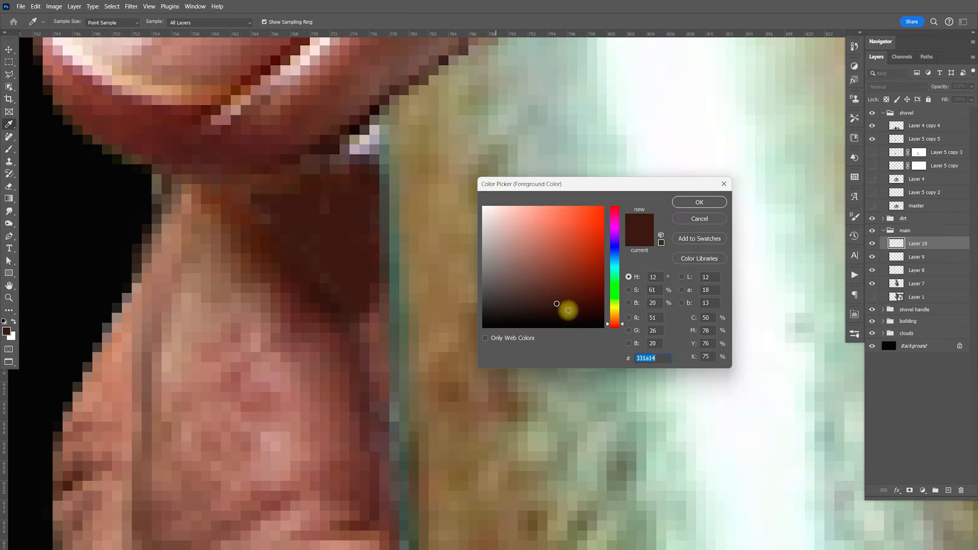
click(695, 201)
mouse_move(323, 182)
mouse_down()
mouse_move(365, 165)
mouse_move(369, 185)
mouse_move(338, 182)
mouse_move(376, 259)
mouse_move(337, 202)
mouse_move(309, 195)
mouse_move(348, 236)
mouse_move(366, 283)
mouse_move(315, 197)
mouse_move(266, 193)
mouse_move(327, 174)
mouse_move(350, 180)
mouse_move(374, 299)
mouse_up()
- Compare the full composite with and without the painted shadow on Layer 10
key(ctrl+0)
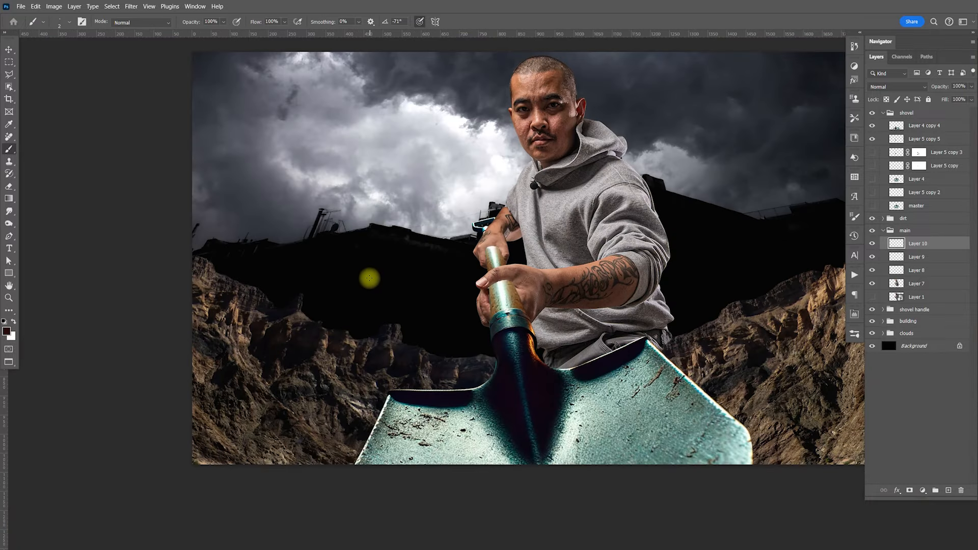
key(v)
drag(487, 321, 453, 321)
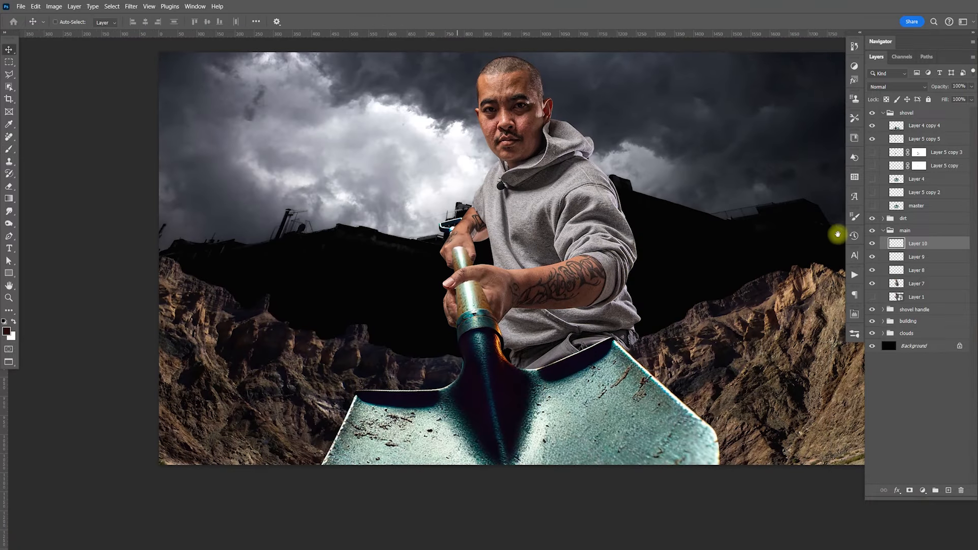
click(872, 246)
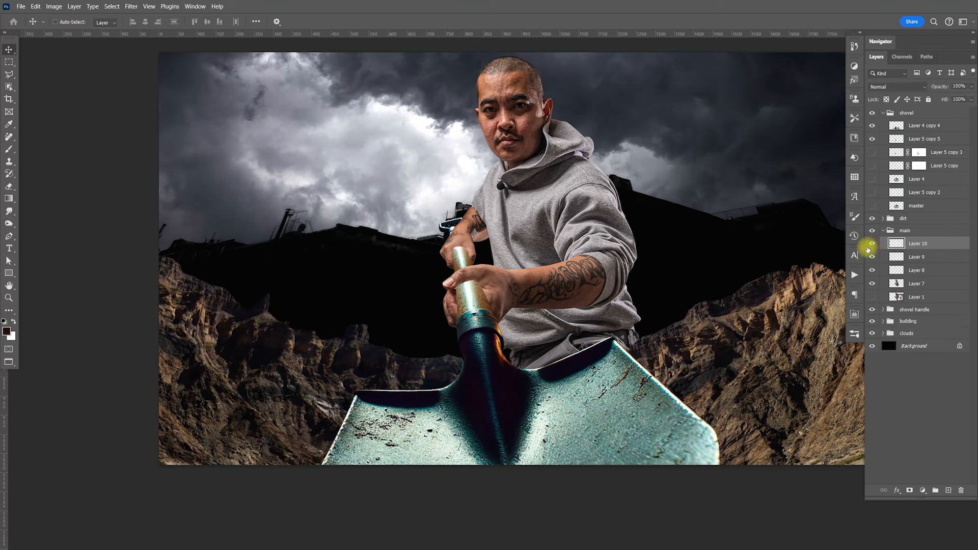
click(873, 246)
key(ctrl)
drag(503, 301, 470, 325)
key(ctrl)
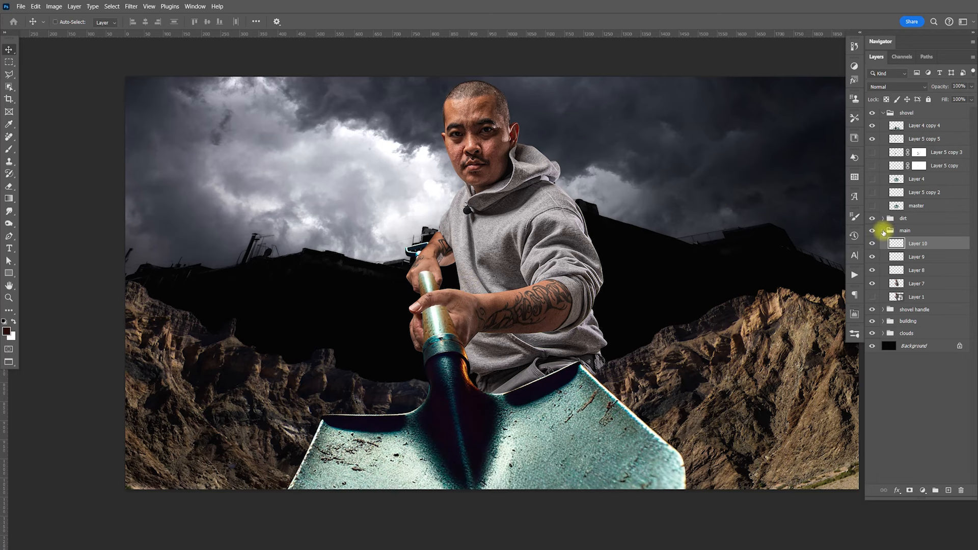
- Place Layer 5 copy 5 in its own group named handle inside the shovel group
click(916, 141)
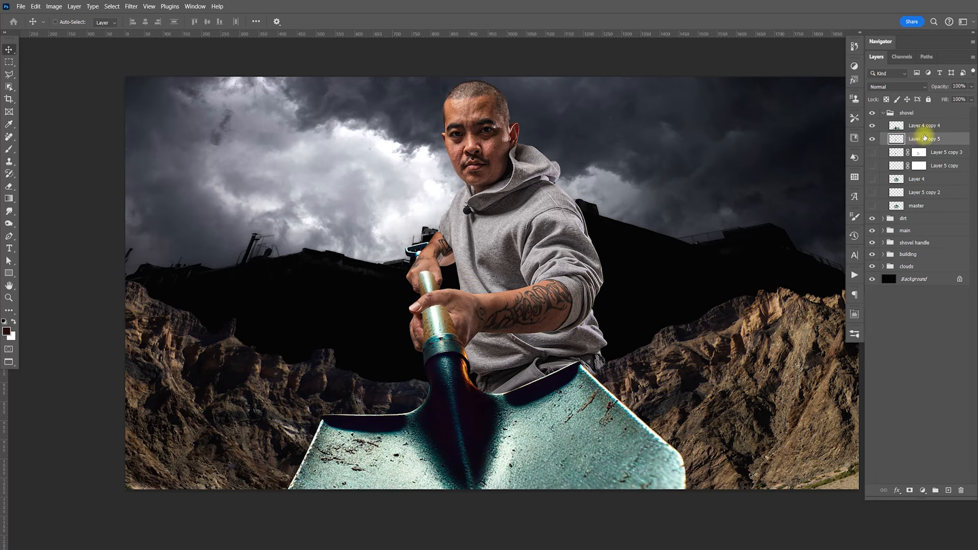
shift+click(927, 206)
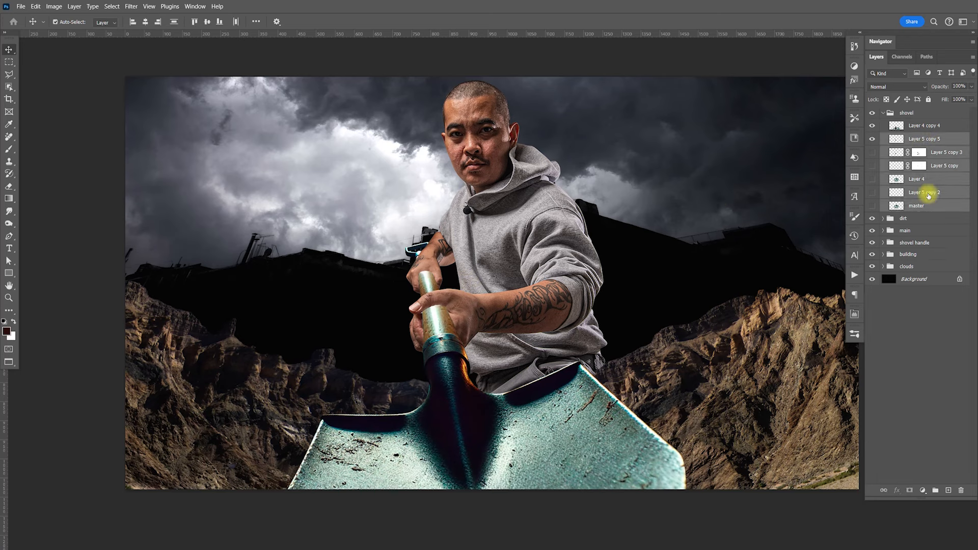
click(911, 137)
key(ctrl+g)
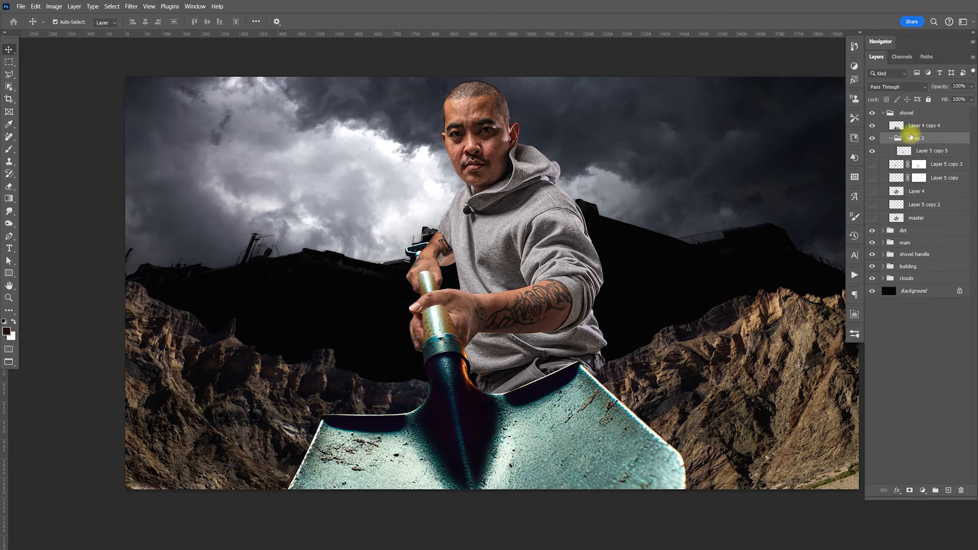
click(890, 138)
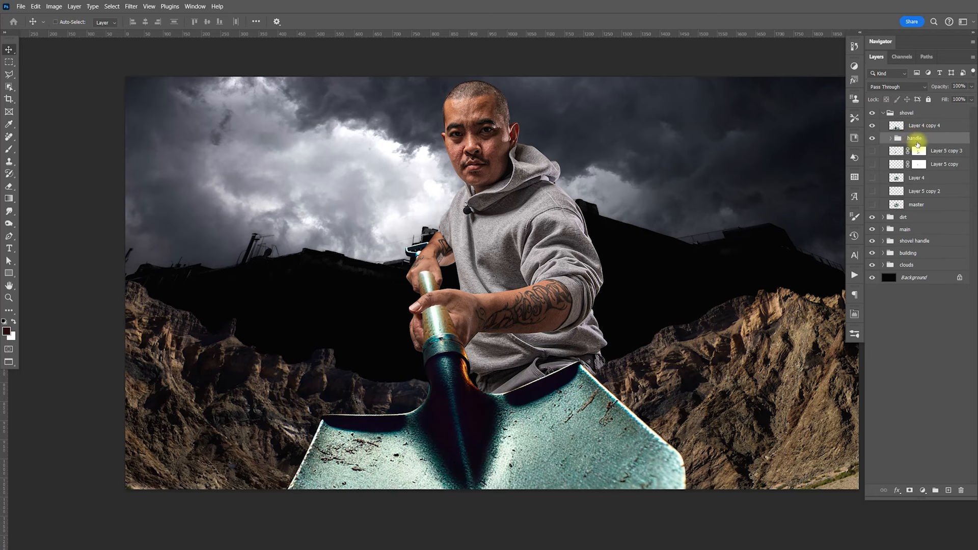
- Group the hidden shovel layers from Layer 5 copy 3 down to master and name the group master
click(936, 152)
shift+click(930, 203)
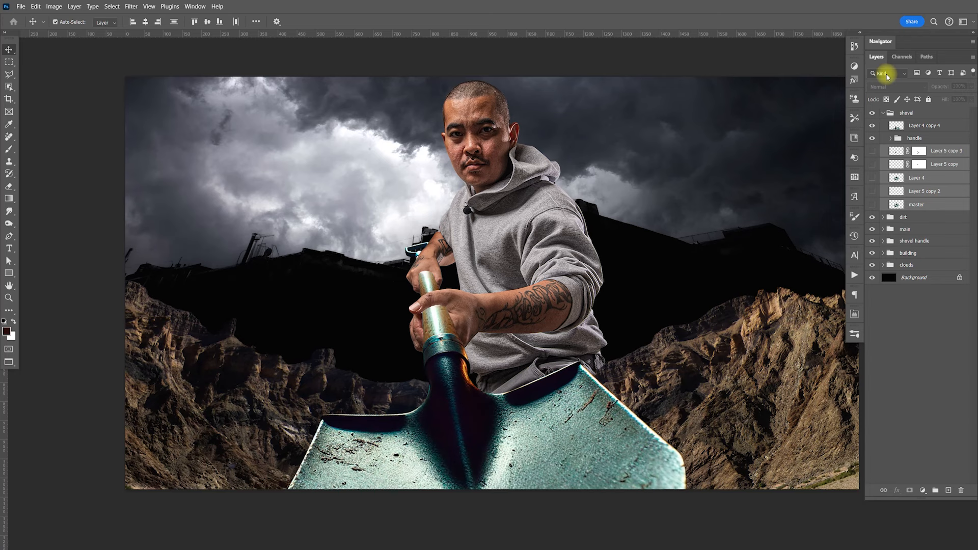
key(ctrl+g)
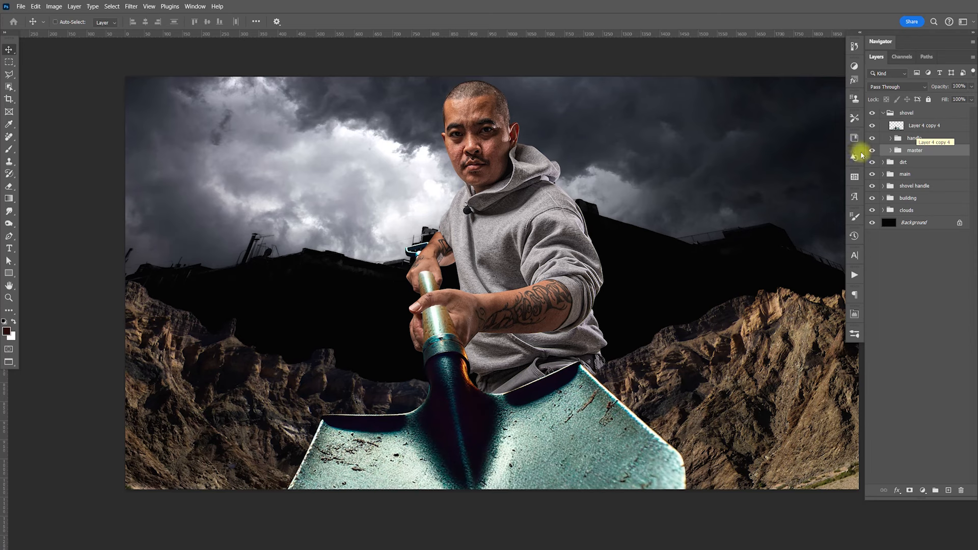
- Add a new layer clipped to the handle group and fill it with black
click(891, 138)
click(891, 138)
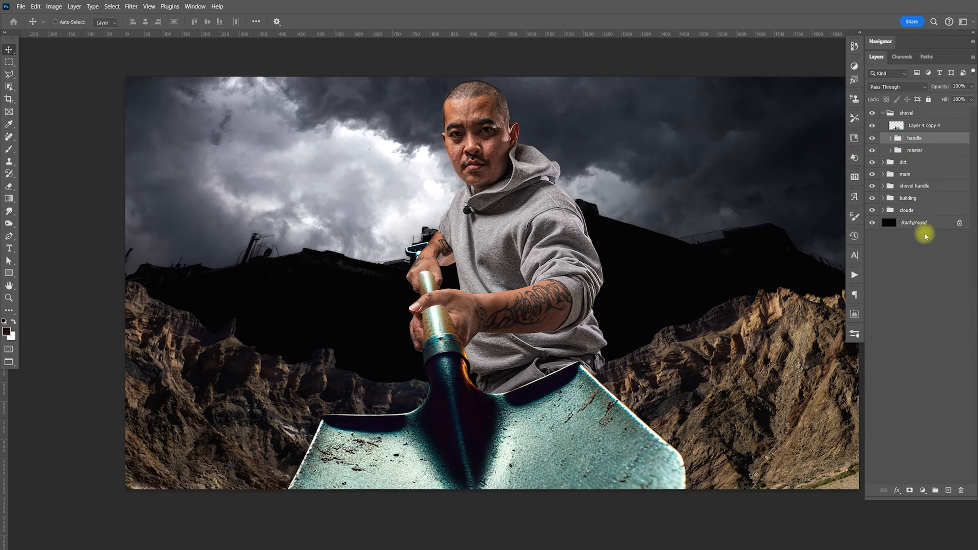
click(922, 490)
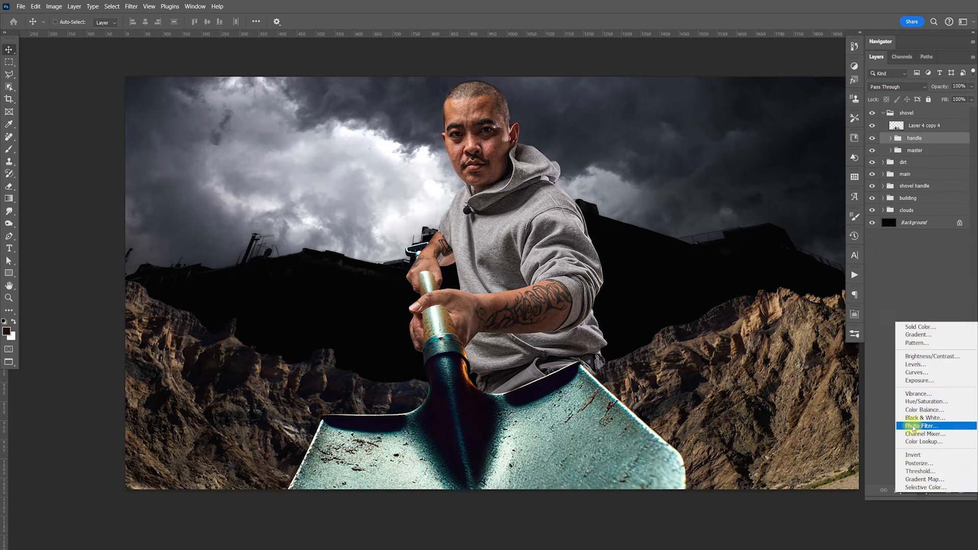
click(930, 483)
click(949, 490)
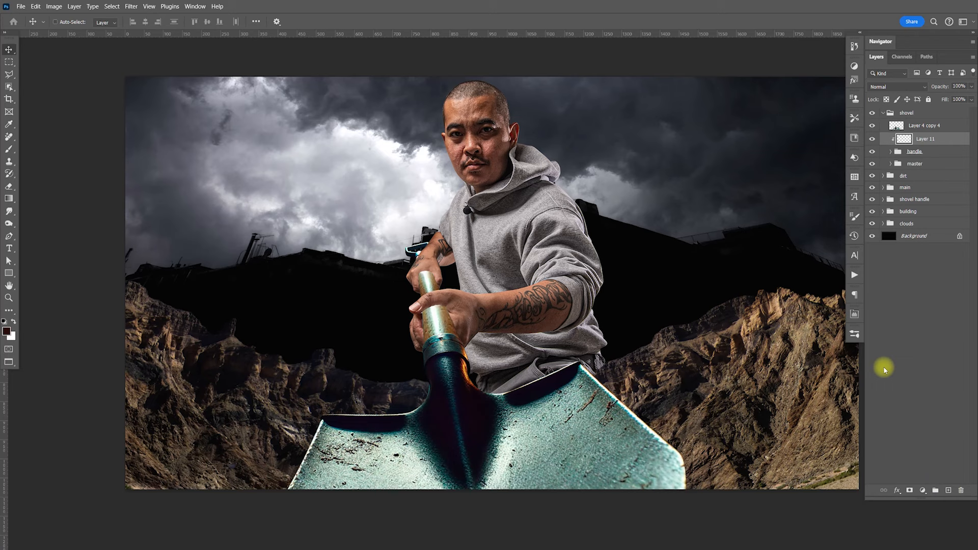
click(7, 330)
click(494, 332)
click(699, 202)
key(alt+BackSpace)
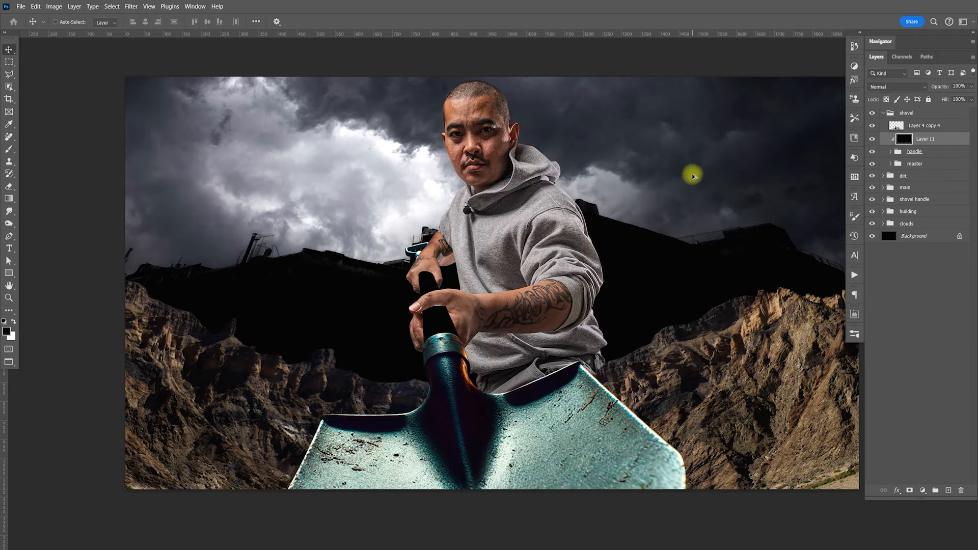
- Group Layers 7 to 10 in the main group, merge a duplicate of that group into one layer and hide the original
key(z)
drag(461, 319, 504, 345)
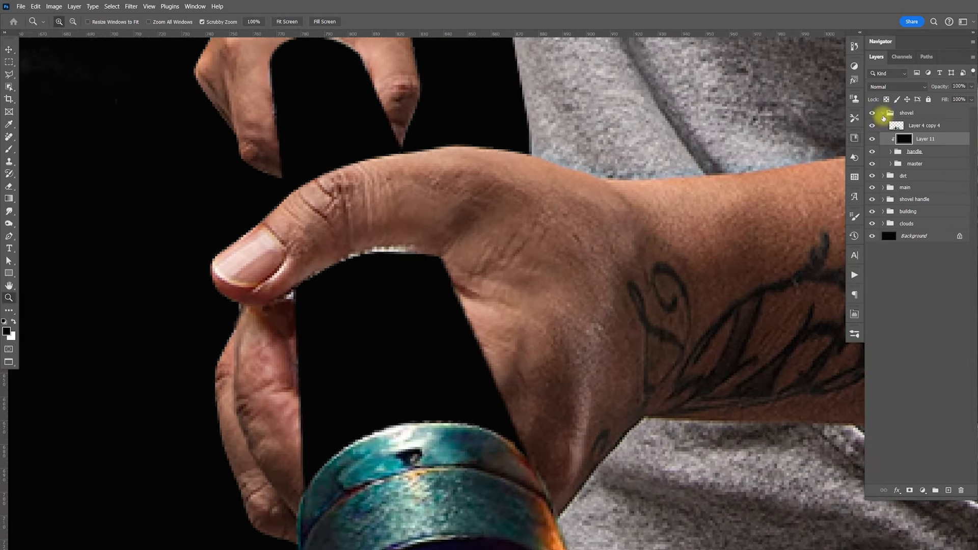
click(883, 188)
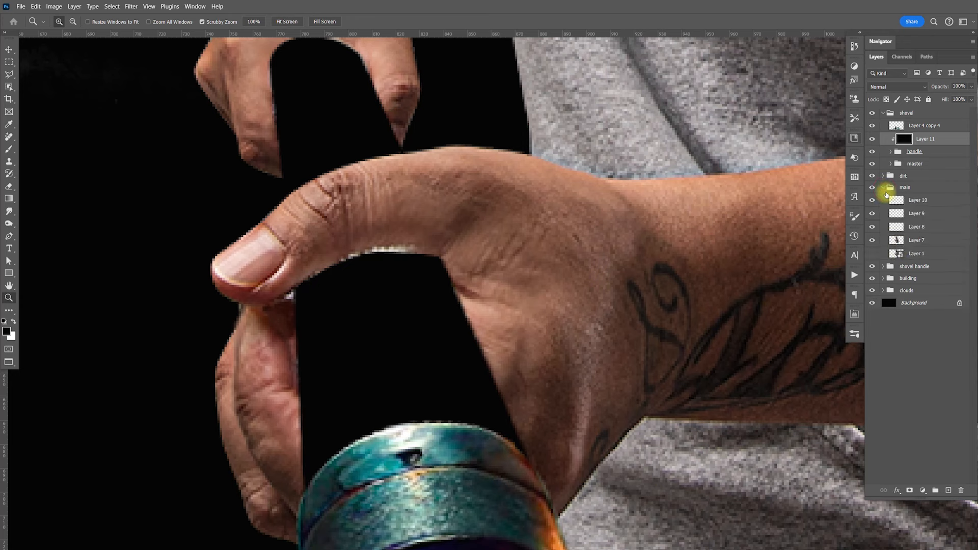
click(917, 200)
shift+click(919, 245)
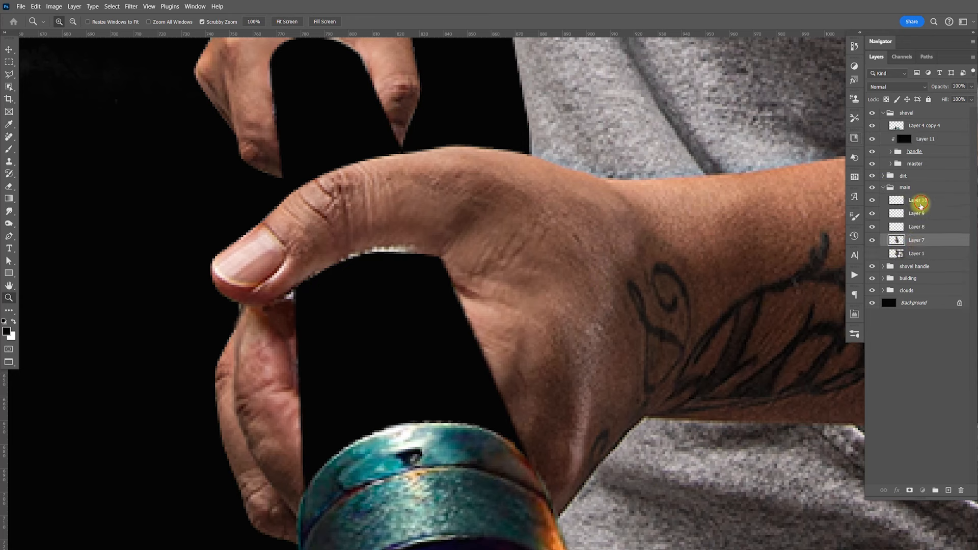
key(ctrl+g)
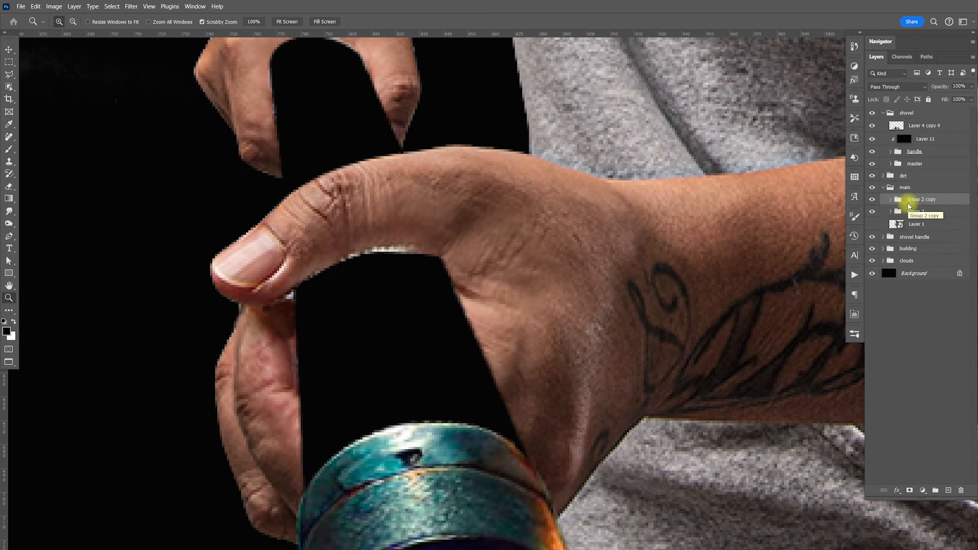
key(ctrl+alt+e)
click(875, 215)
click(873, 214)
click(873, 215)
click(873, 215)
click(873, 214)
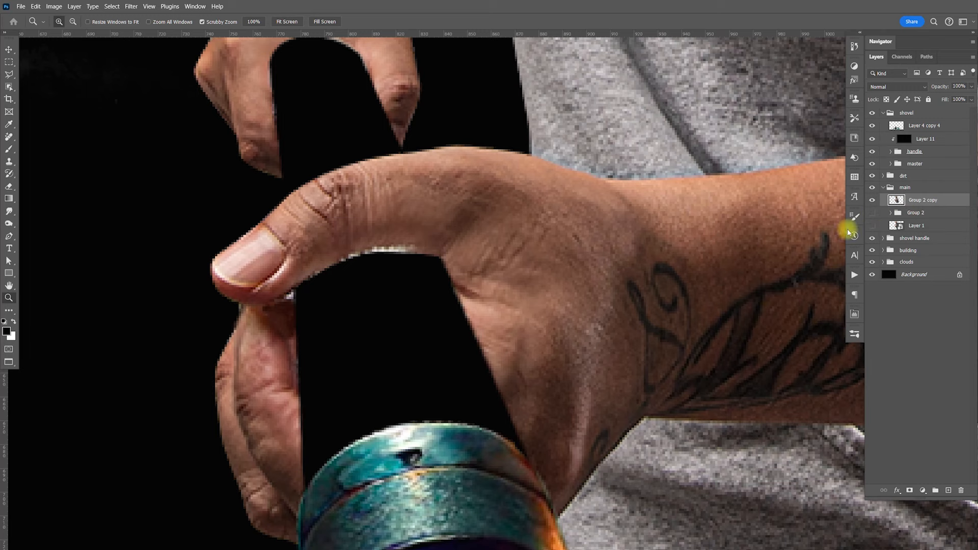
- Clone skin over the light fringe under the front thumb and along the rear hand's edge around the handle with the Clone Stamp
click(316, 303)
click(9, 161)
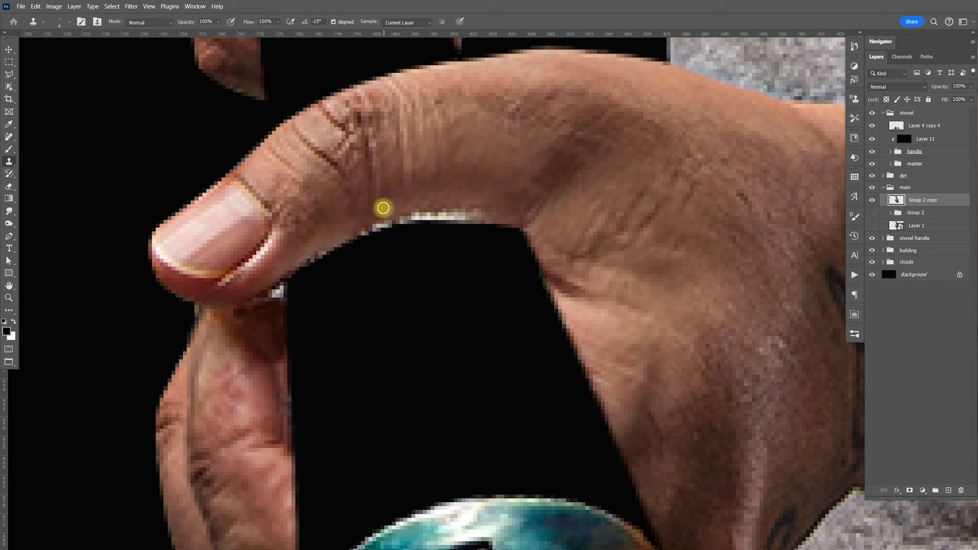
mouse_move(361, 230)
mouse_down()
mouse_move(471, 212)
mouse_move(366, 223)
mouse_up()
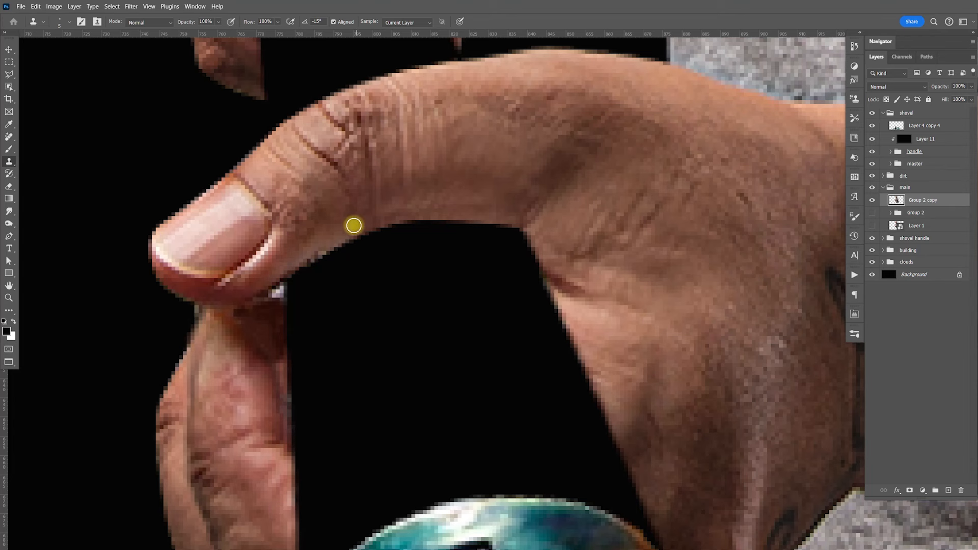
mouse_move(357, 224)
mouse_down()
mouse_move(453, 219)
mouse_move(405, 220)
mouse_move(329, 250)
mouse_up()
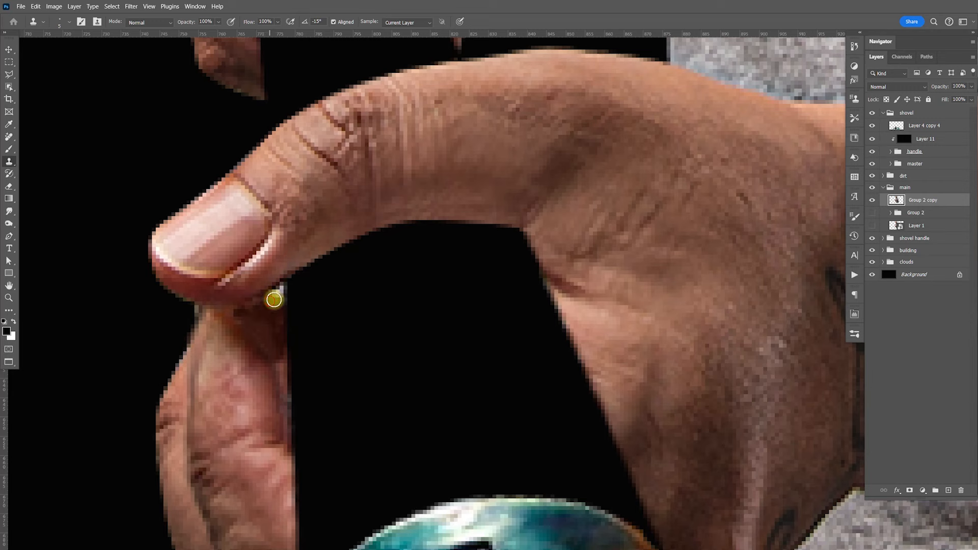
scroll(303, 284, up, 5)
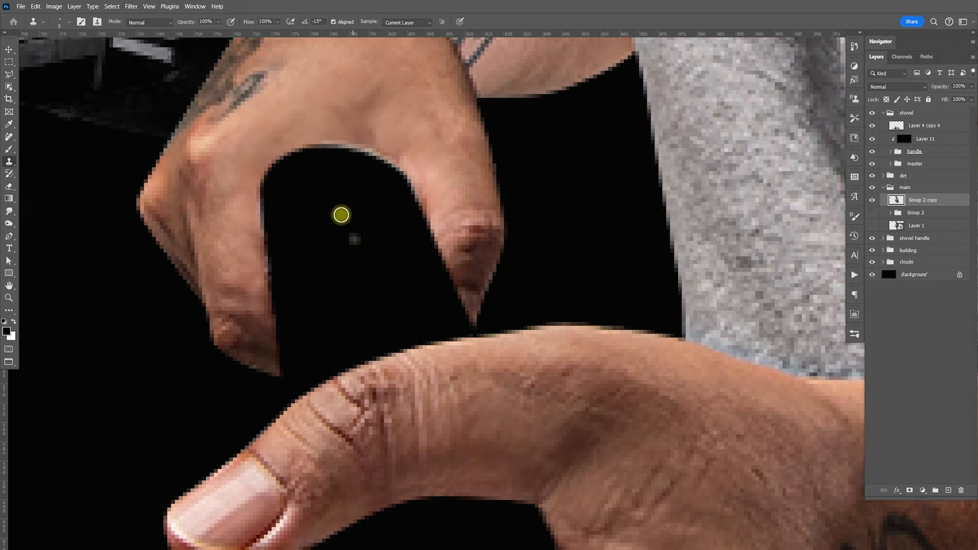
drag(324, 140, 402, 168)
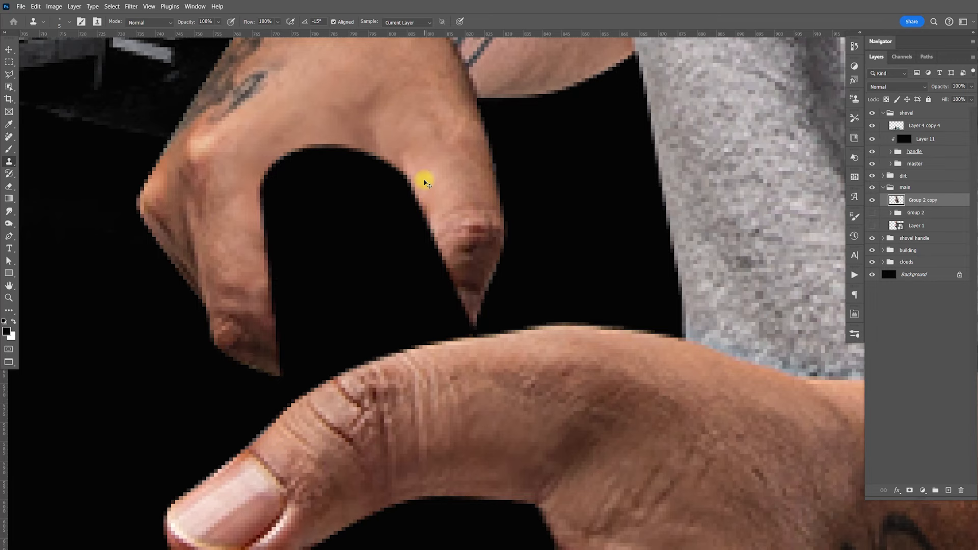
- Try splitting the underlying-layer Blend If sliders on Layer 11 to blend the black with the handle, and undo it
scroll(425, 182, down, 6)
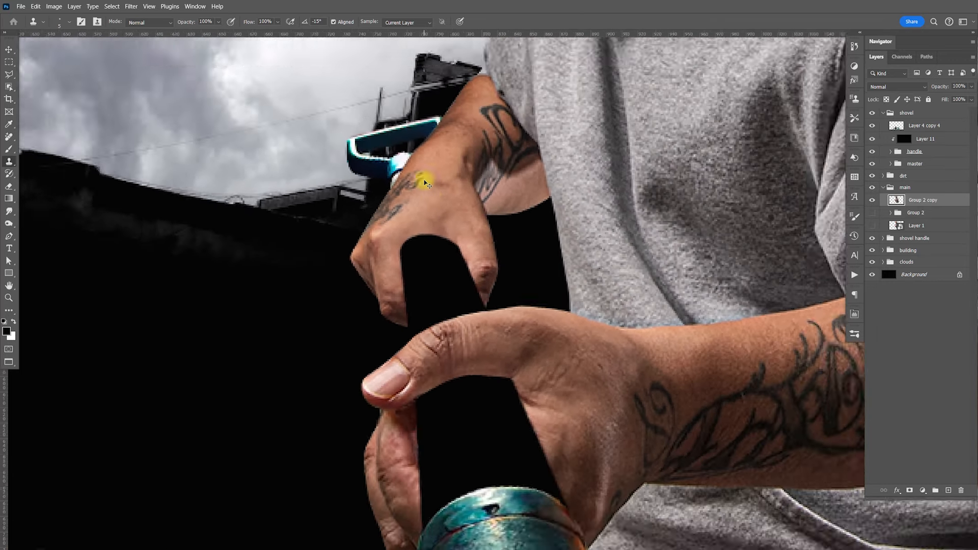
scroll(424, 179, down, 5)
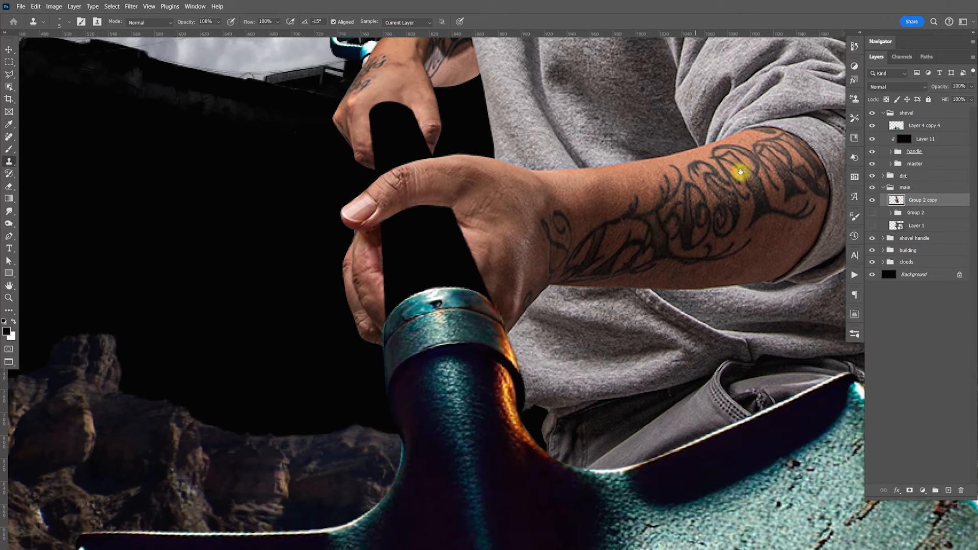
click(905, 140)
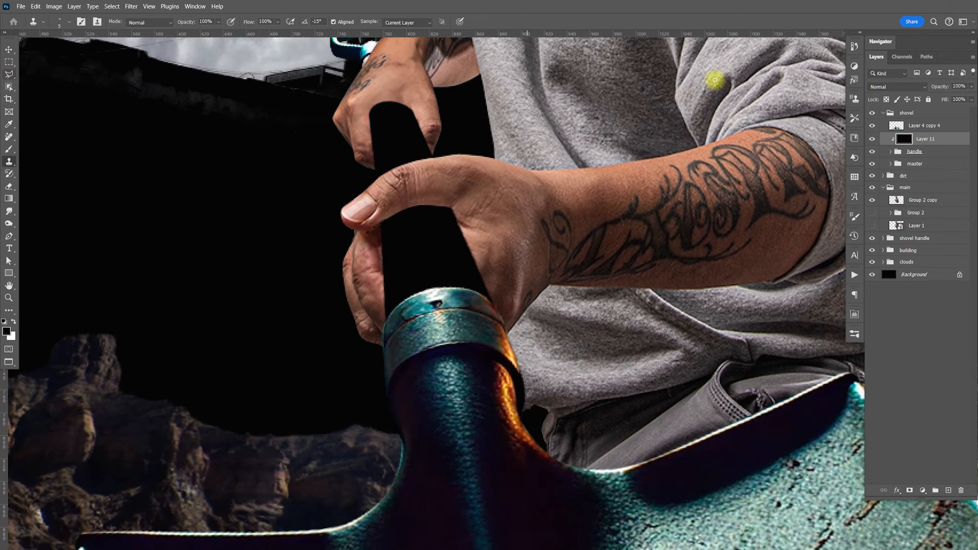
double_click(950, 147)
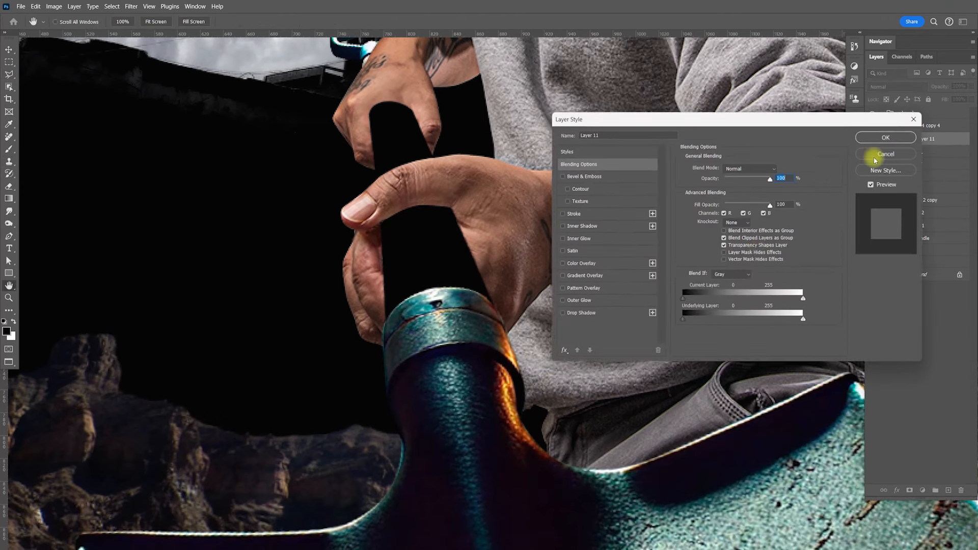
mouse_move(689, 320)
mouse_down()
mouse_move(785, 323)
mouse_move(694, 321)
mouse_up()
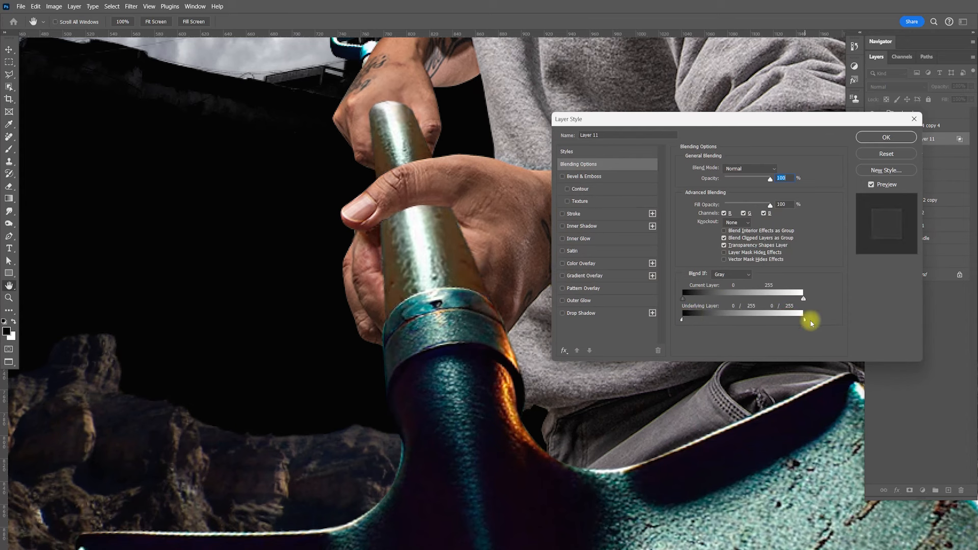
click(884, 138)
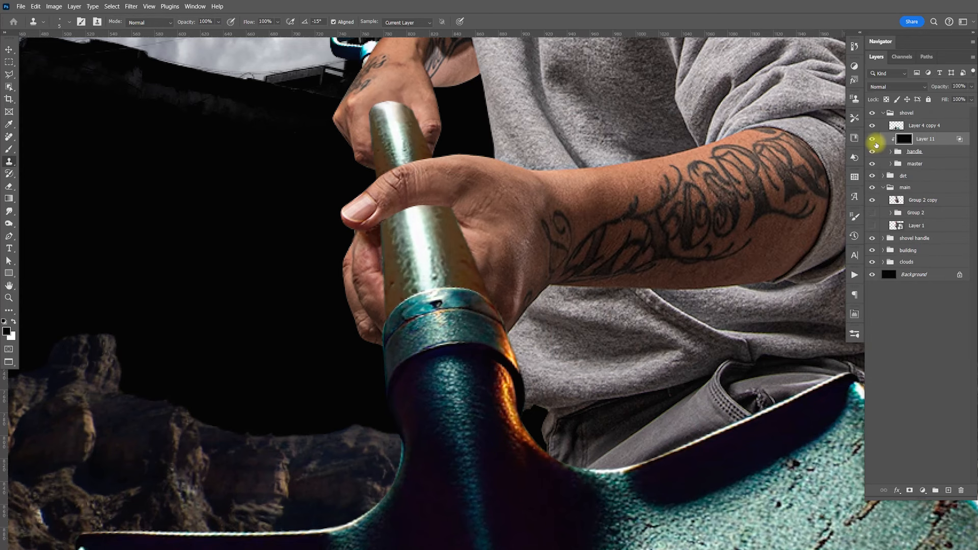
click(872, 141)
key(ctrl+z)
key(ctrl+z)
key(ctrl+z)
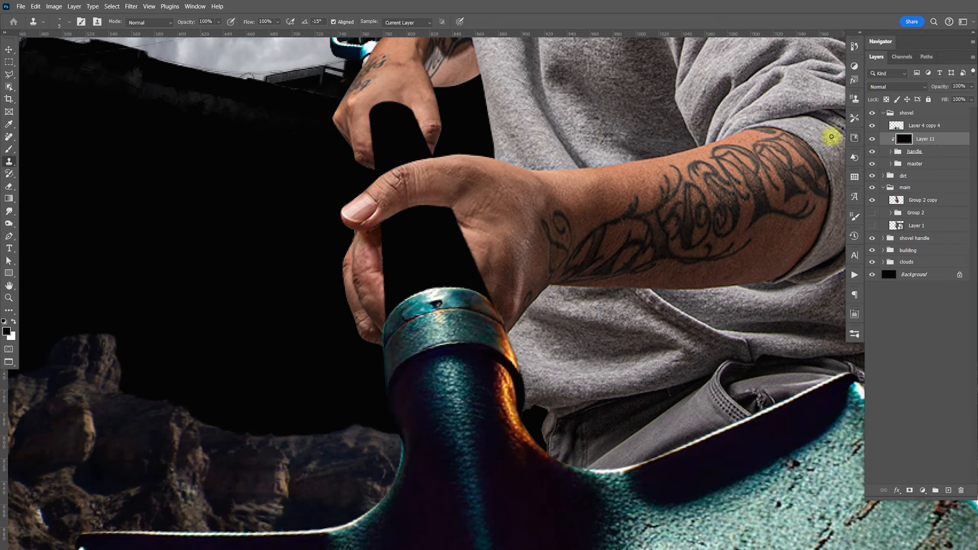
- Outline a tapered strip down the middle of the shovel handle with the Polygonal Lasso at 0 px feather
click(9, 76)
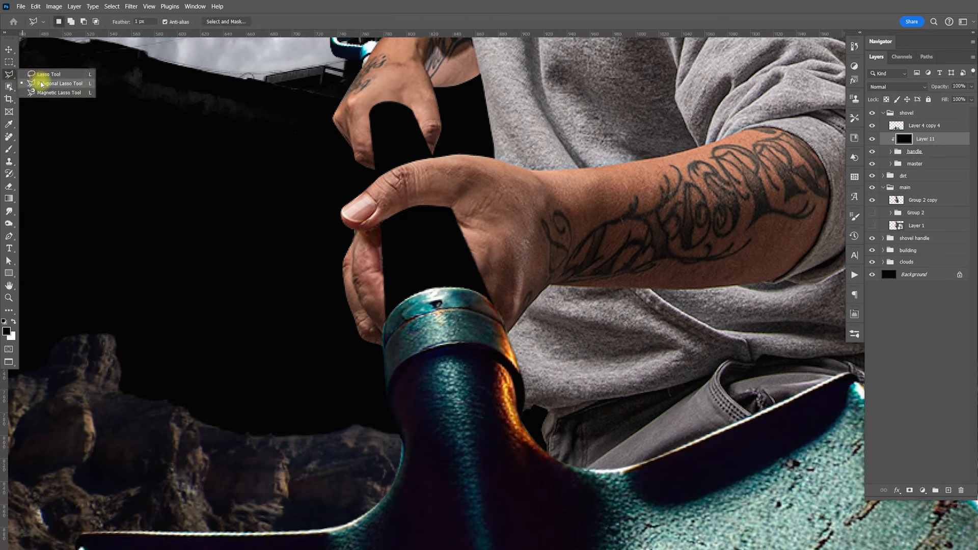
click(141, 21)
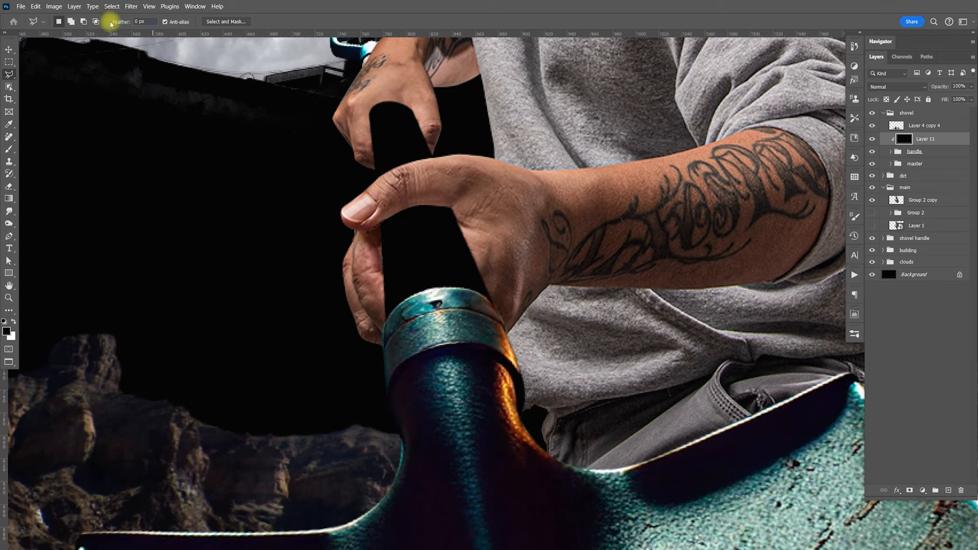
click(379, 85)
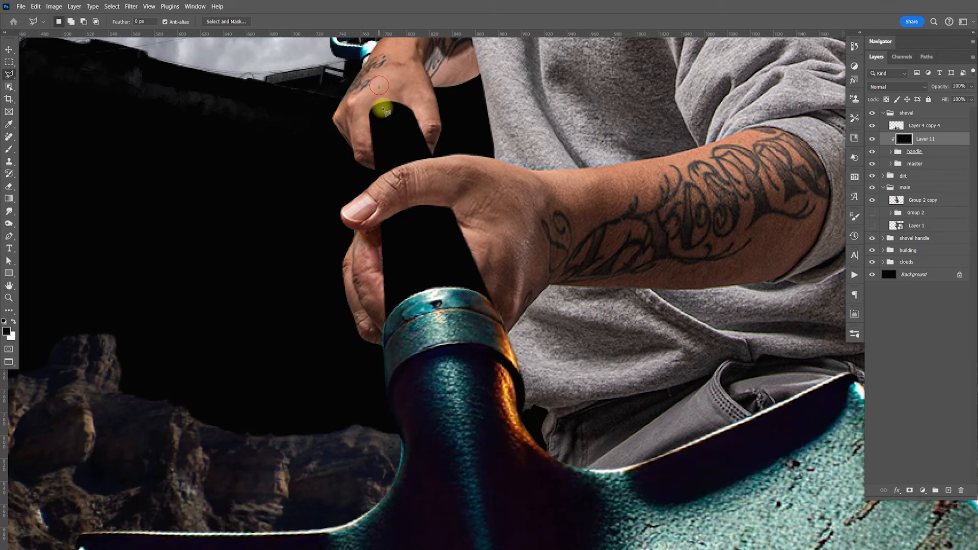
click(422, 337)
click(469, 317)
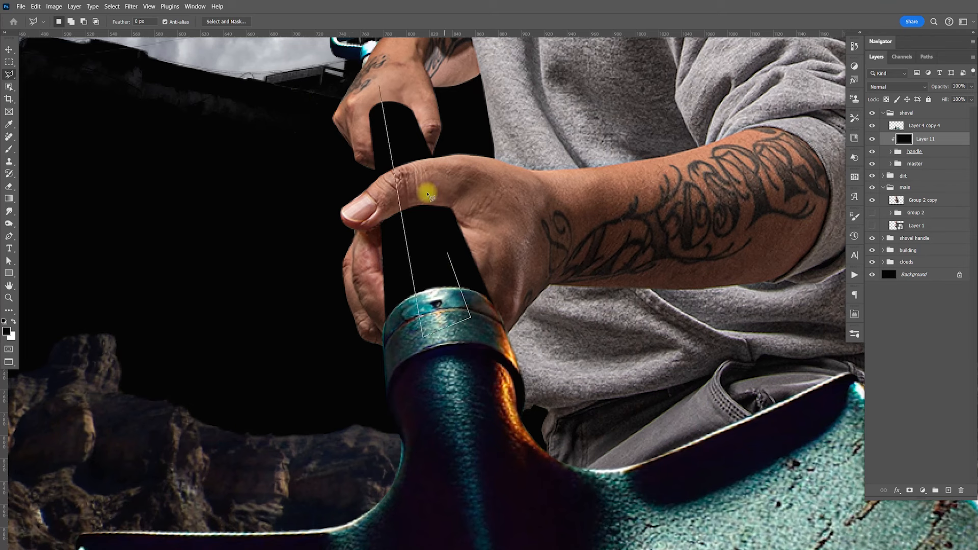
click(387, 79)
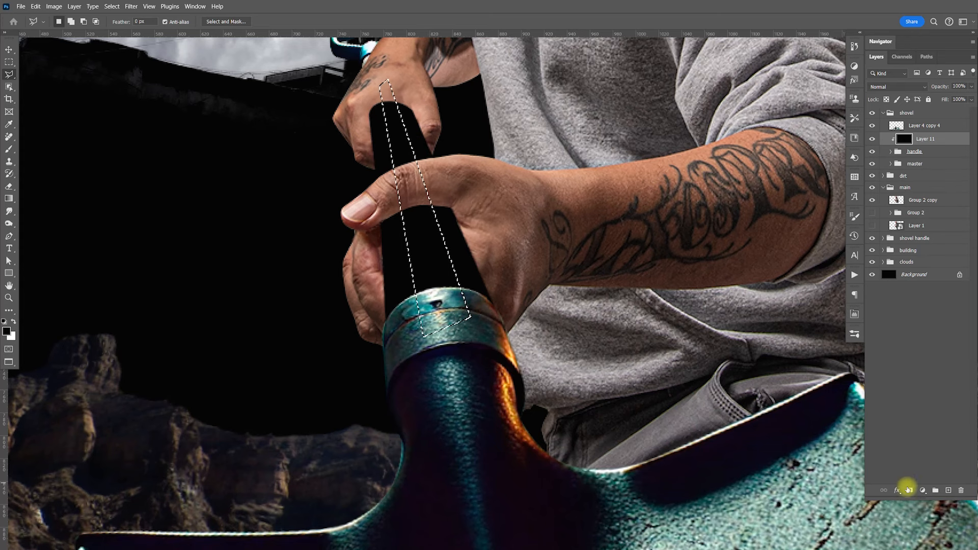
- Mask Layer 11 from the strip selection and invert the mask so the black covers only the handle's sides
click(909, 489)
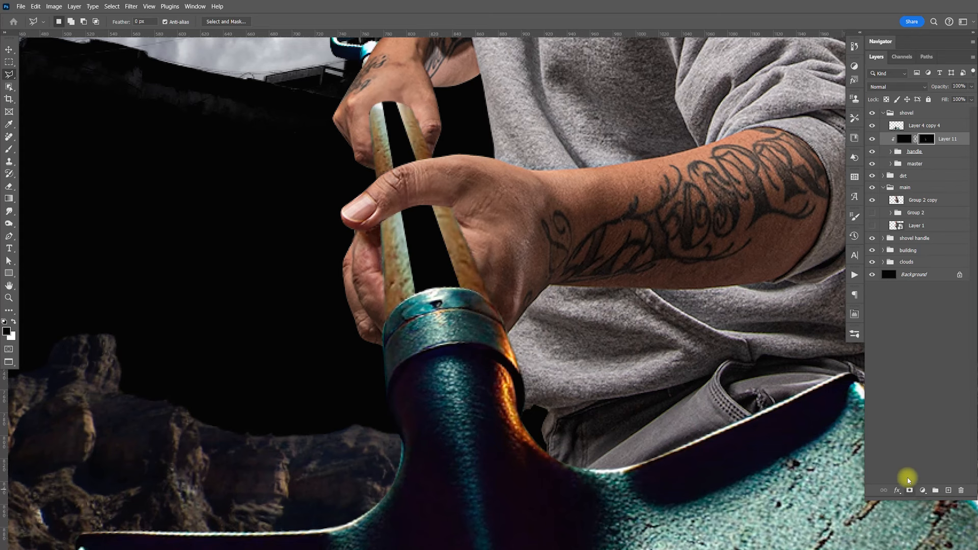
click(926, 141)
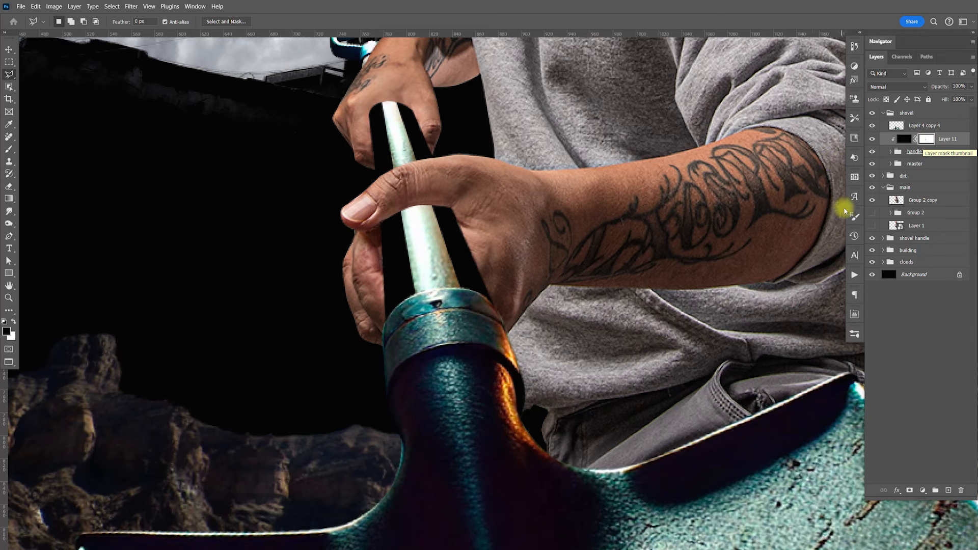
- Feather Layer 11's mask by 7.6 px and lower the layer's opacity to 43%
click(854, 314)
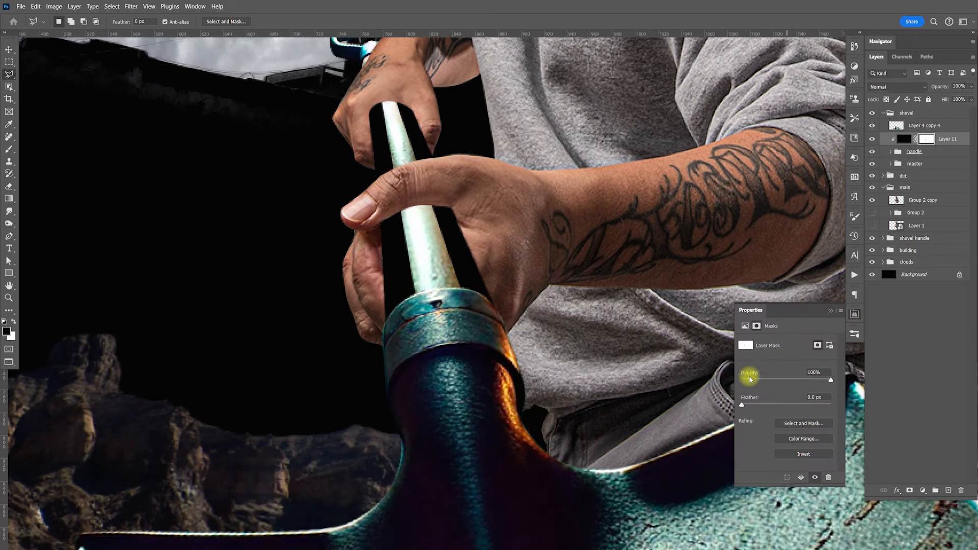
click(195, 7)
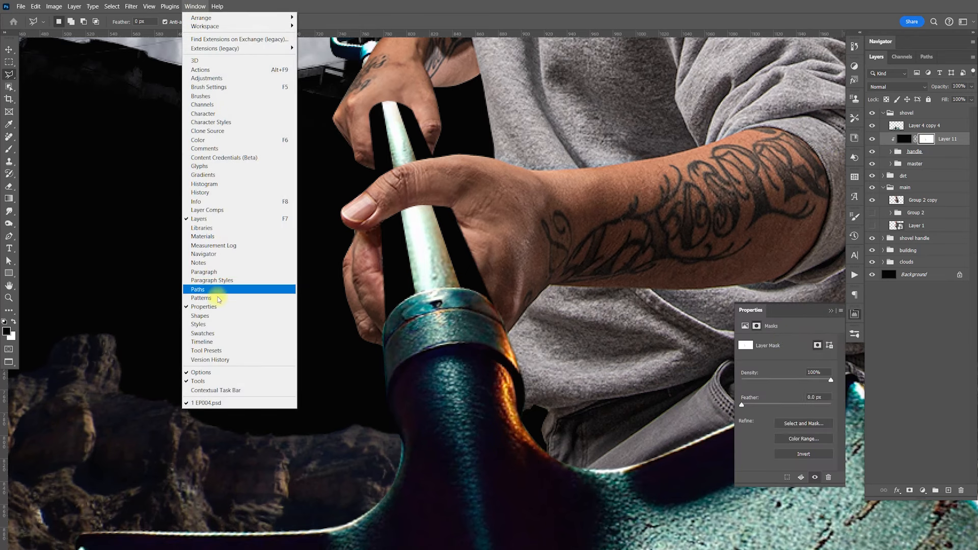
click(196, 6)
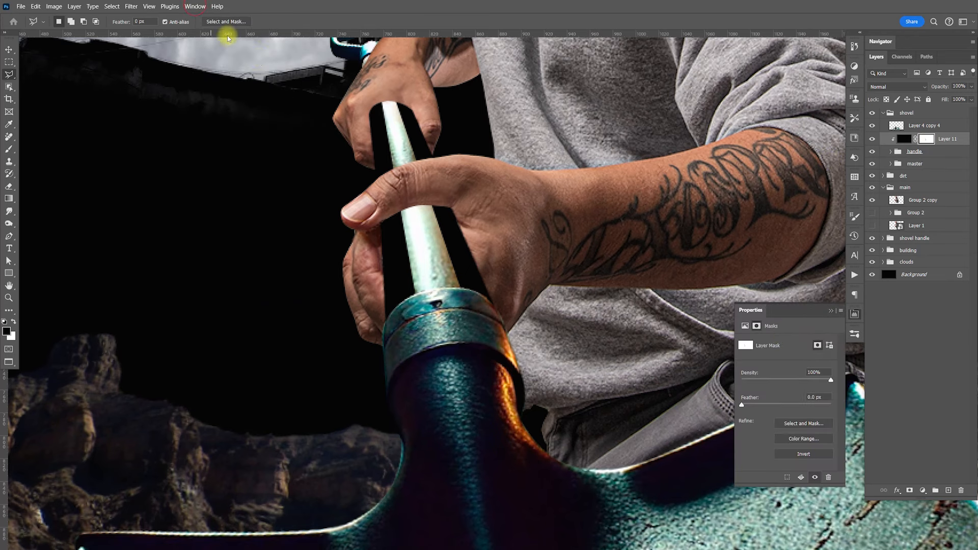
drag(742, 405, 773, 406)
key(ctrl+z)
click(775, 406)
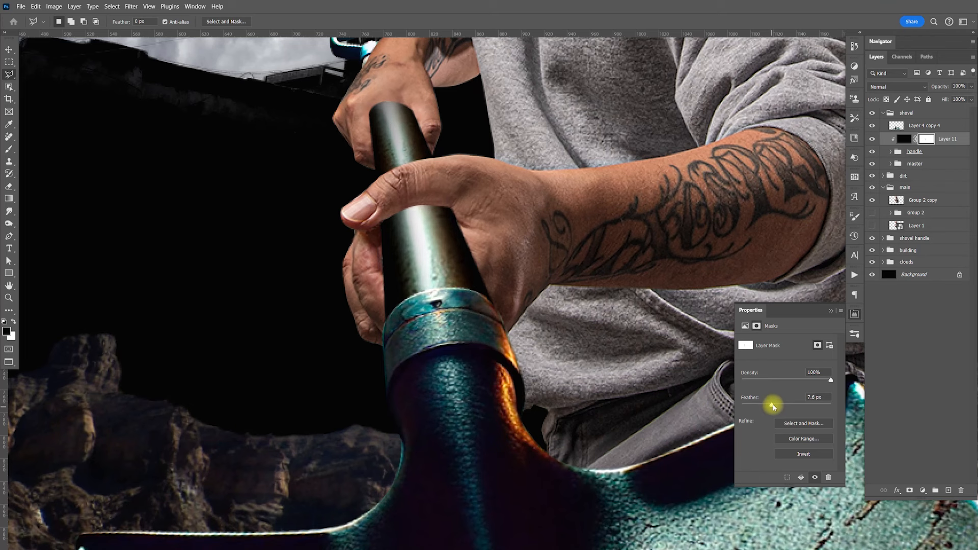
click(854, 315)
drag(970, 86, 946, 98)
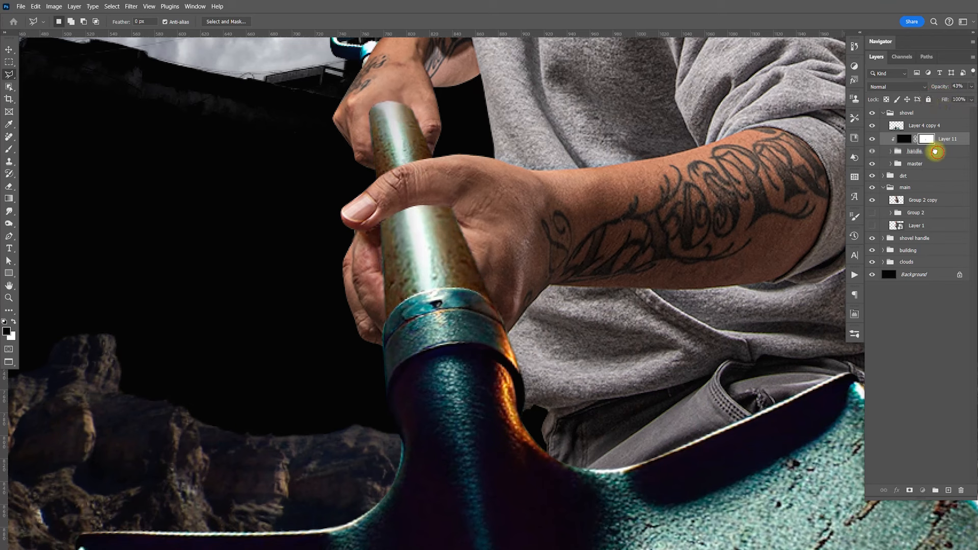
- Add a Levels adjustment clipped to the handle group with midtones at 0.82 and output white at 243
click(935, 150)
click(949, 491)
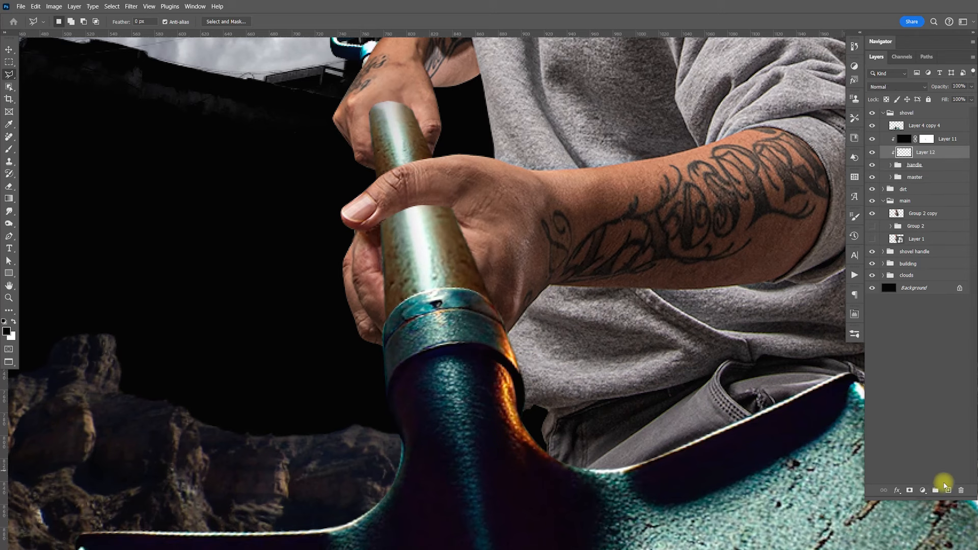
key(Delete)
click(922, 490)
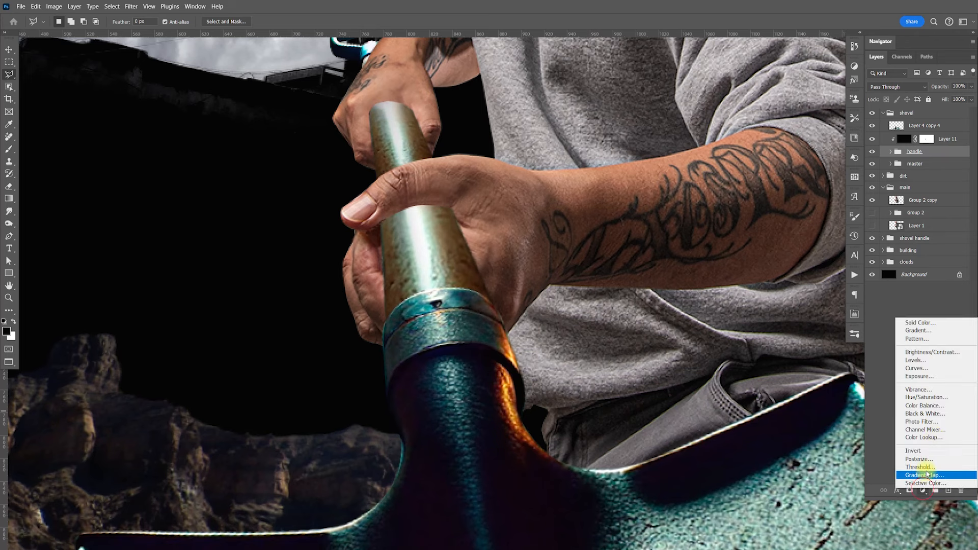
click(932, 360)
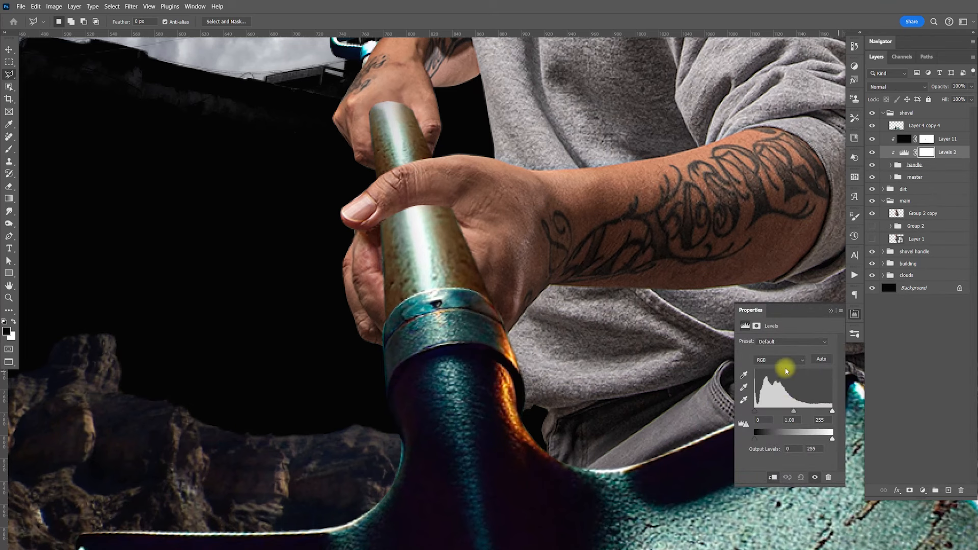
drag(791, 413, 800, 412)
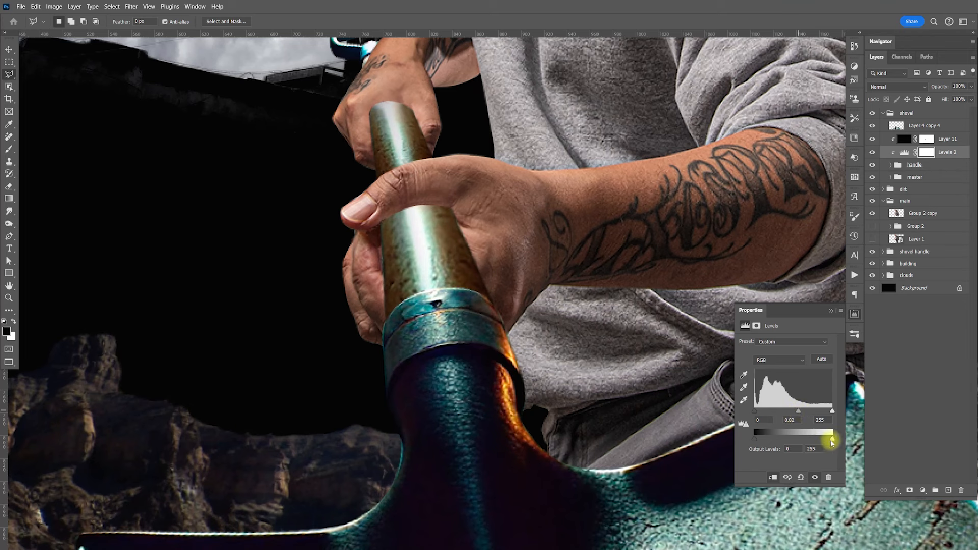
drag(829, 438, 828, 440)
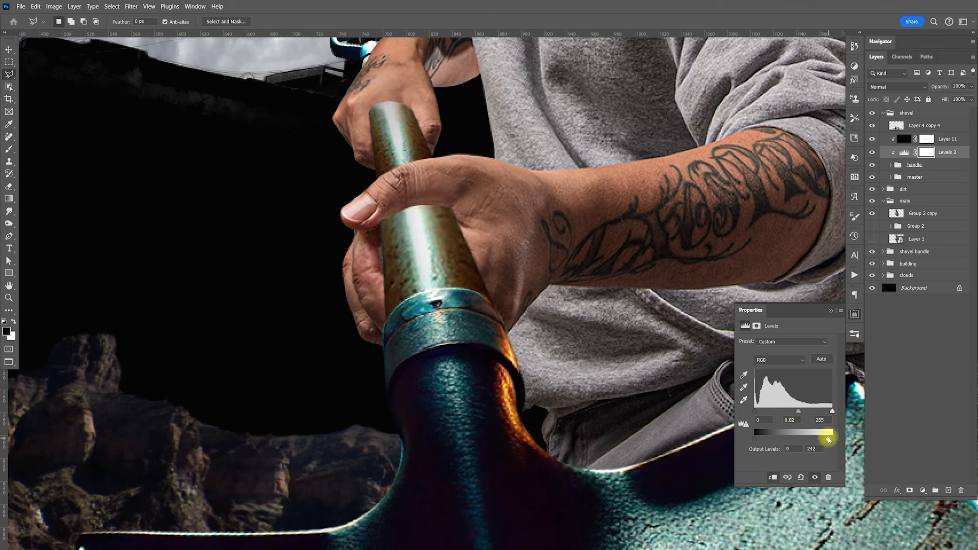
click(854, 314)
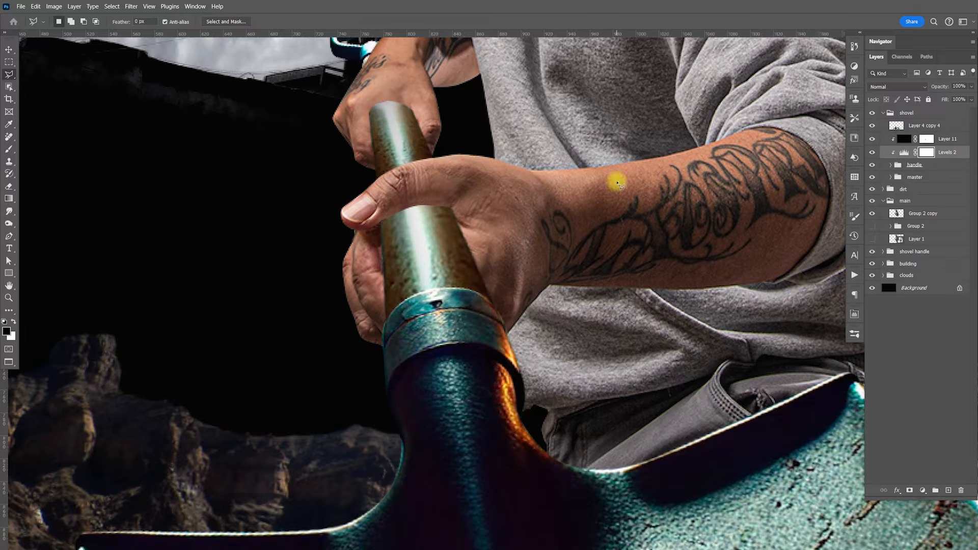
- Add a layer mask to the handle group and paint out the edge of the handle's far end beside the rear hand
key(ctrl+0)
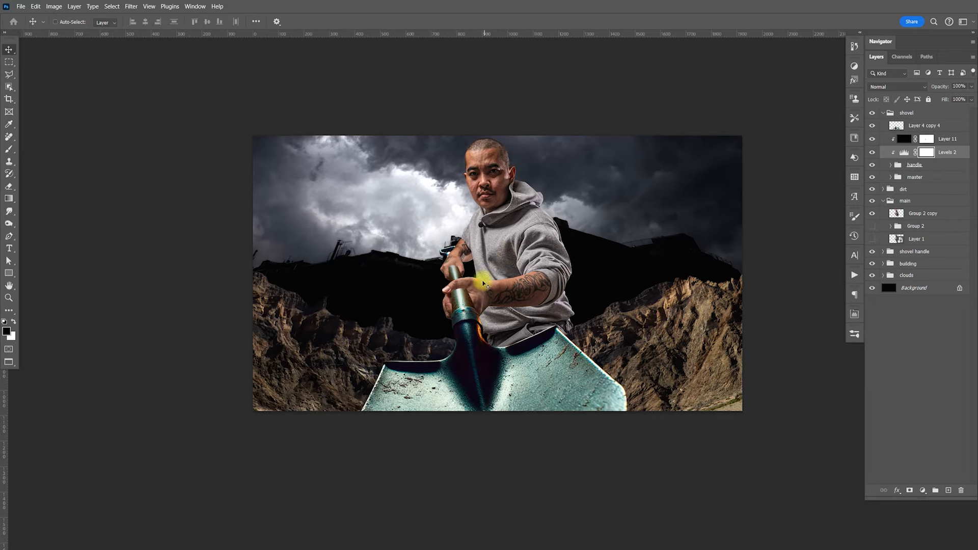
scroll(479, 276, up, 10)
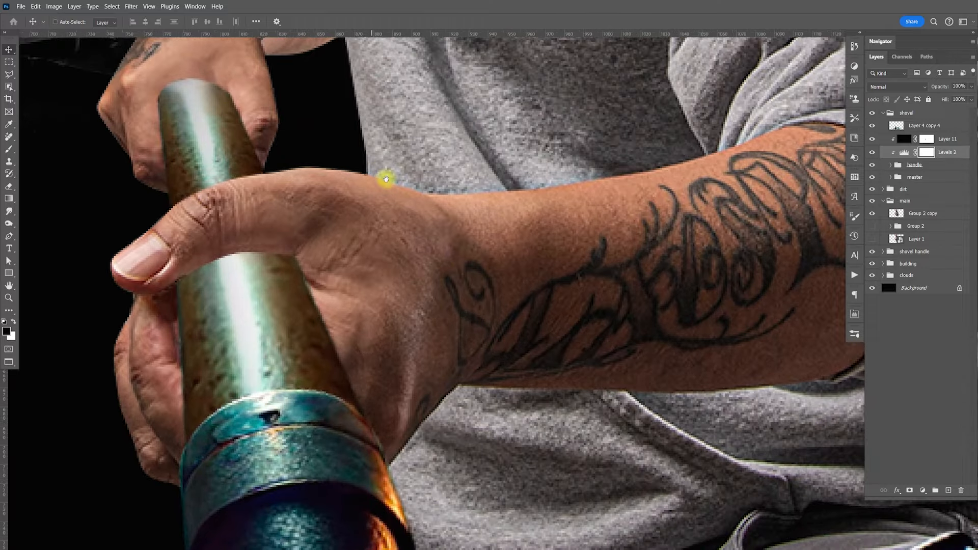
drag(386, 179, 586, 381)
scroll(493, 253, up, 2)
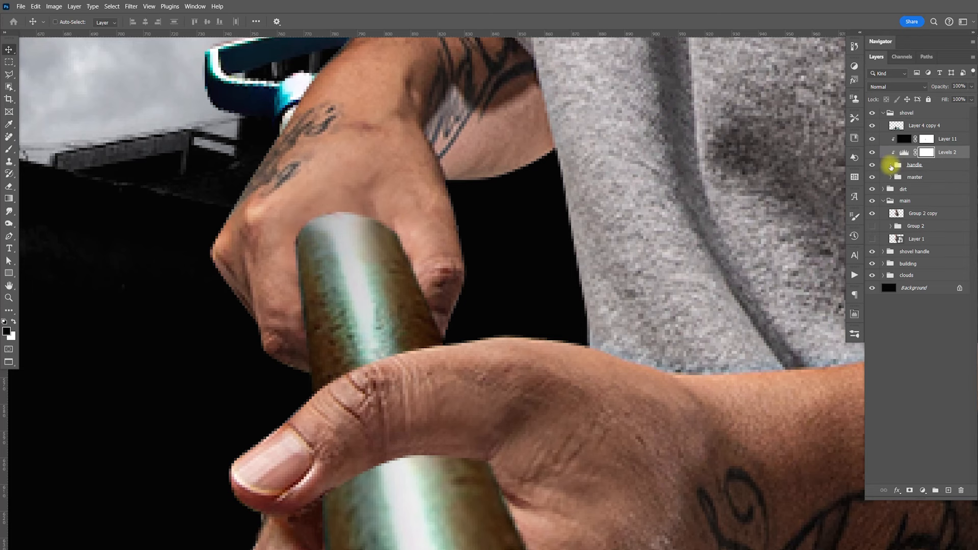
click(890, 165)
click(890, 165)
click(912, 164)
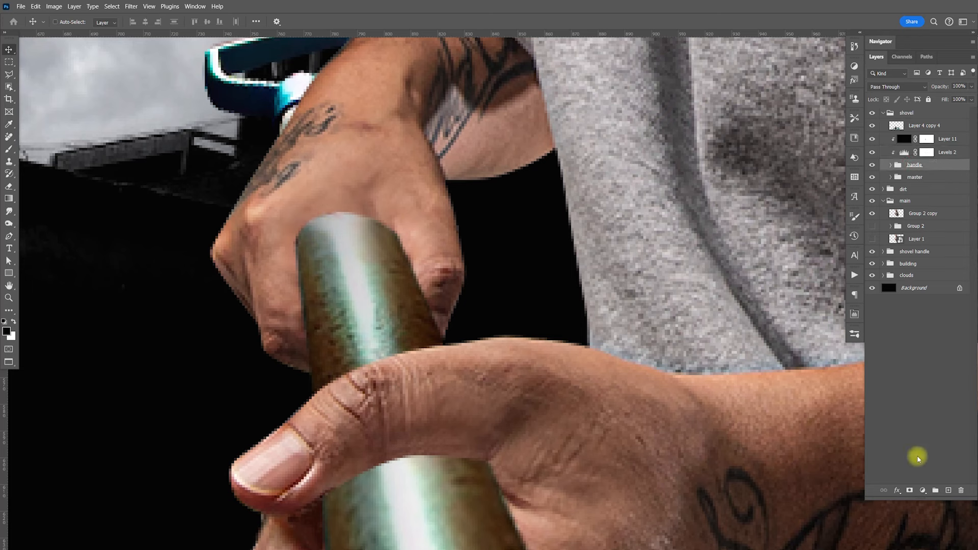
click(909, 490)
key(b)
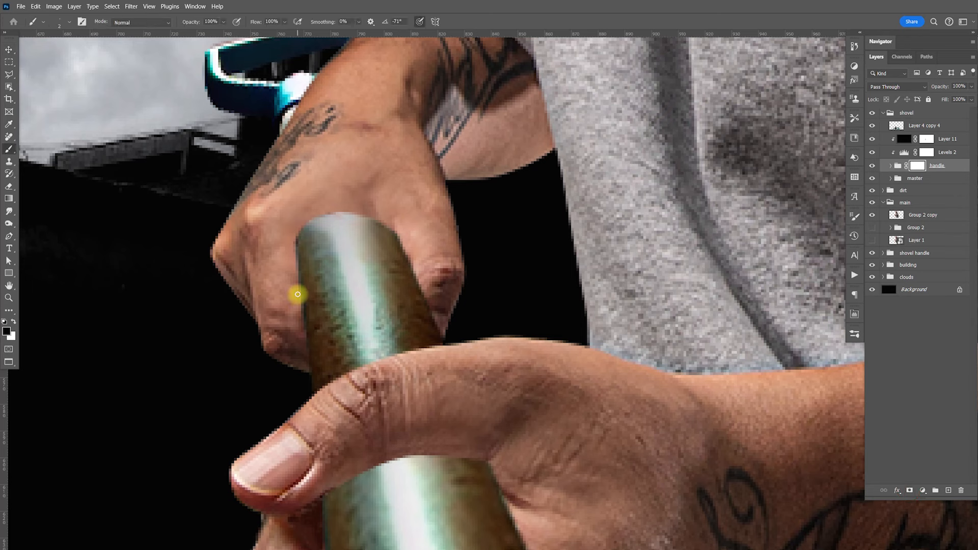
mouse_move(293, 271)
mouse_down()
mouse_move(297, 213)
mouse_move(297, 299)
mouse_move(301, 247)
mouse_move(324, 219)
mouse_move(302, 245)
mouse_move(296, 301)
mouse_move(312, 230)
mouse_move(349, 208)
mouse_move(338, 212)
mouse_move(398, 226)
mouse_move(335, 216)
mouse_move(300, 239)
mouse_move(289, 272)
mouse_move(295, 295)
mouse_up()
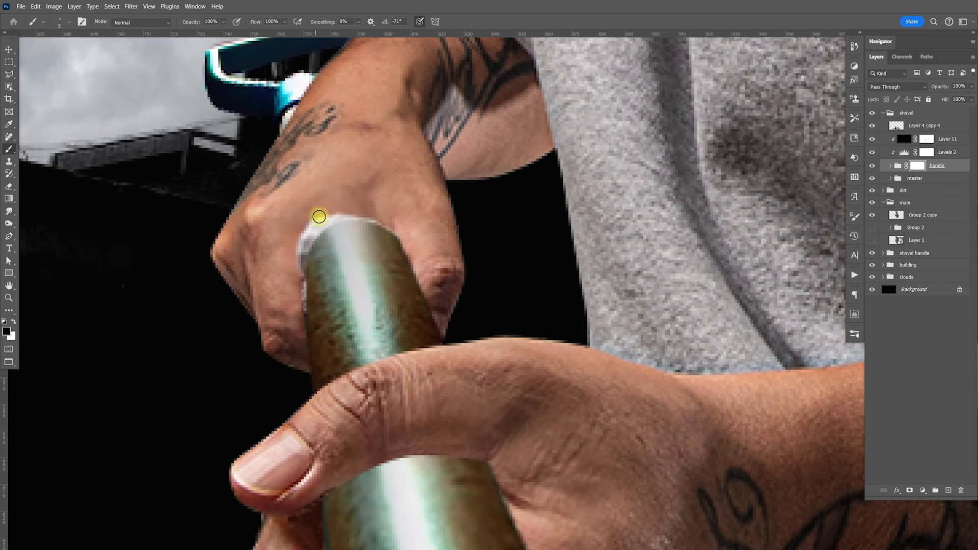
click(905, 216)
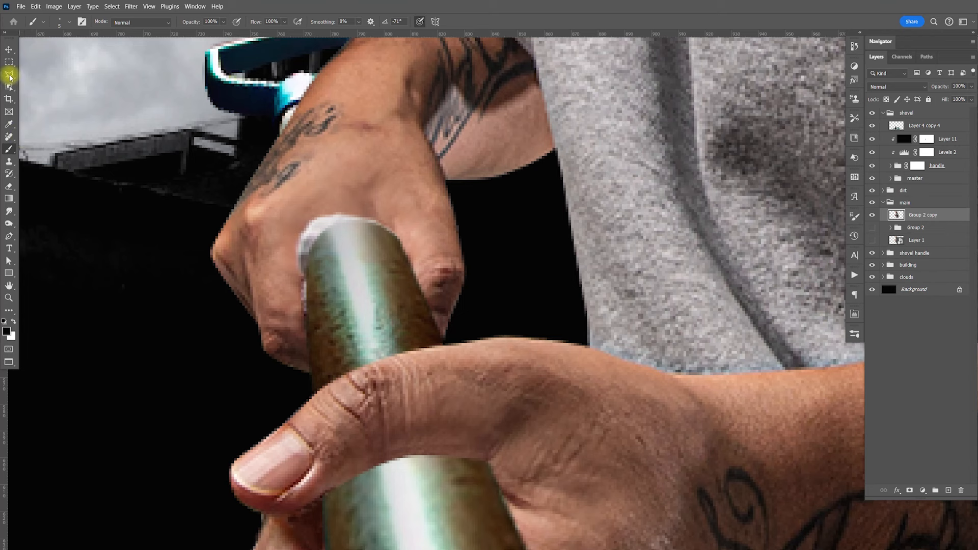
click(8, 74)
click(31, 76)
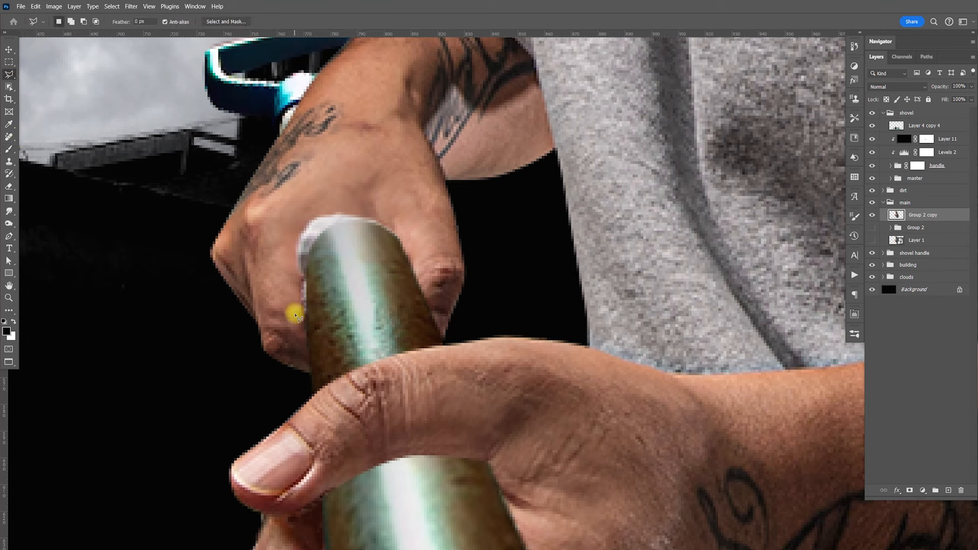
click(279, 292)
click(286, 255)
click(300, 277)
click(294, 304)
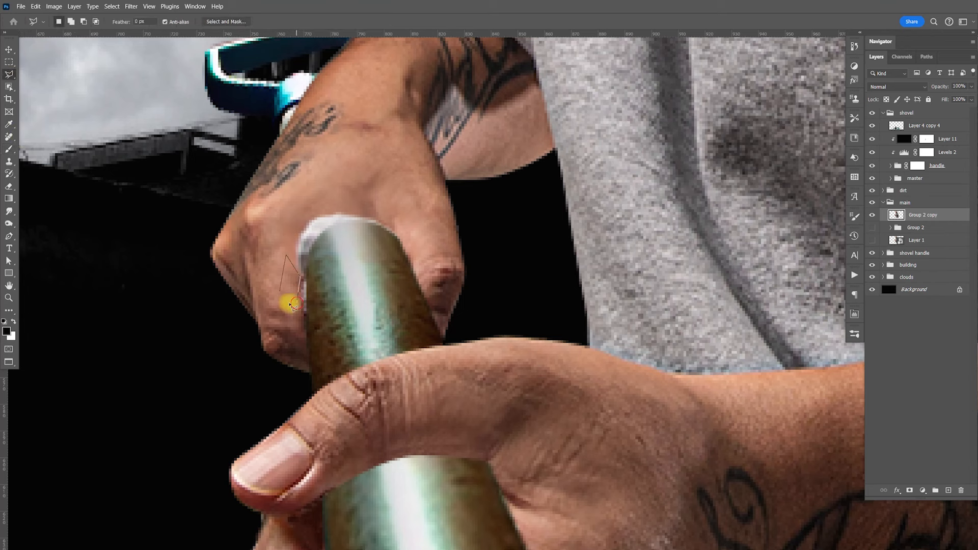
- Lasso the rear hand's skin around the handle's far end on Group 2 copy with a 3 px feather
click(8, 73)
click(35, 77)
click(141, 21)
click(96, 21)
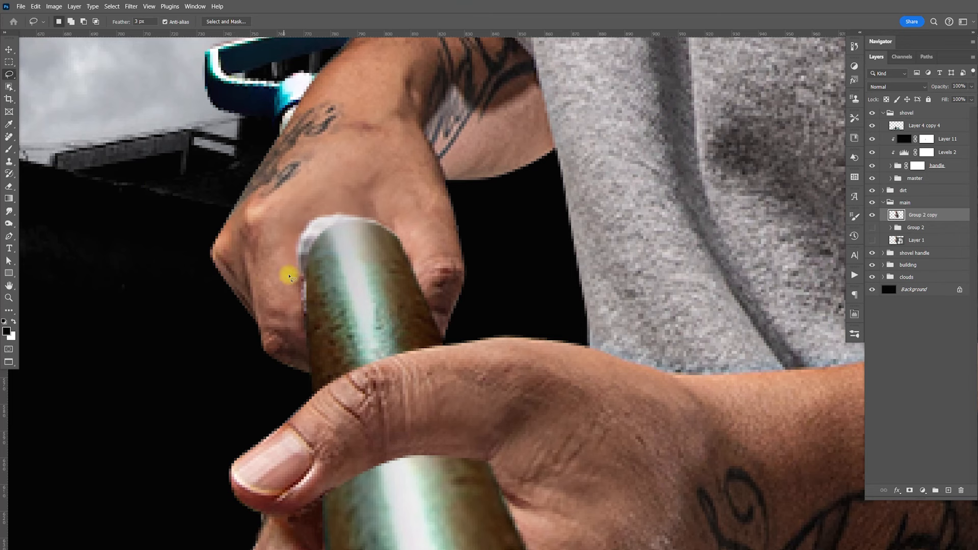
mouse_move(294, 320)
mouse_down()
mouse_move(269, 250)
mouse_move(280, 207)
mouse_move(312, 175)
mouse_move(366, 163)
mouse_move(406, 199)
mouse_move(409, 271)
mouse_move(309, 313)
mouse_up()
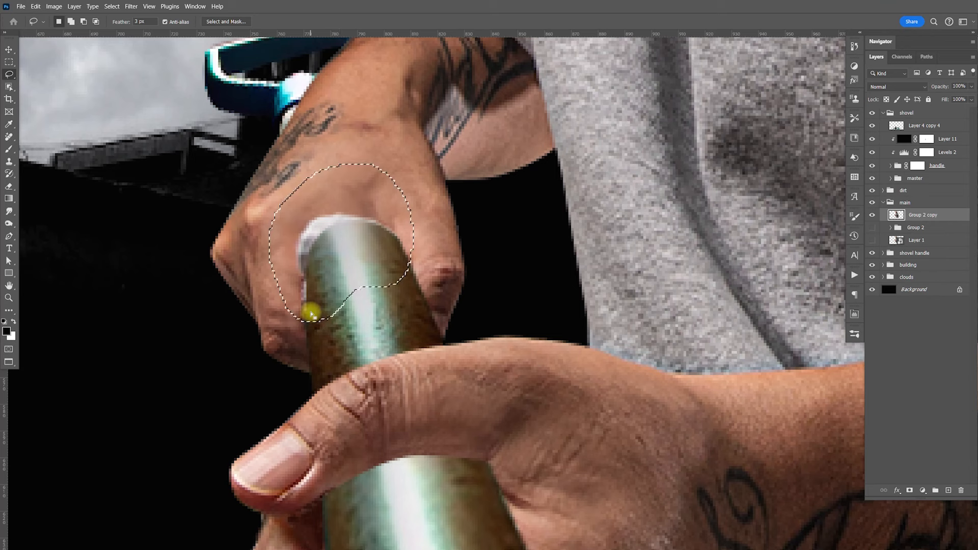
- Copy the selected skin to a new layer and warp it inward to close the light gap around the handle's end
key(ctrl+j)
key(ctrl+t)
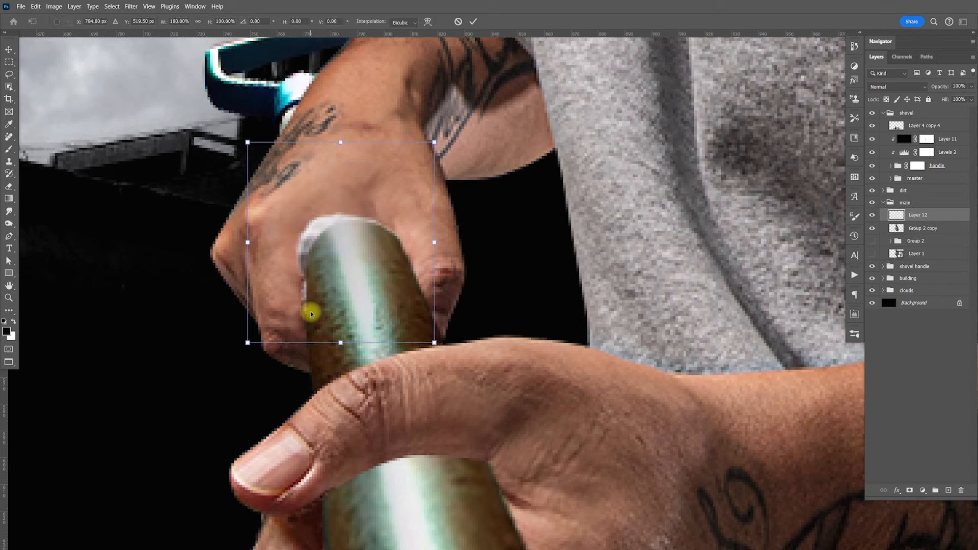
right_click(326, 215)
click(342, 279)
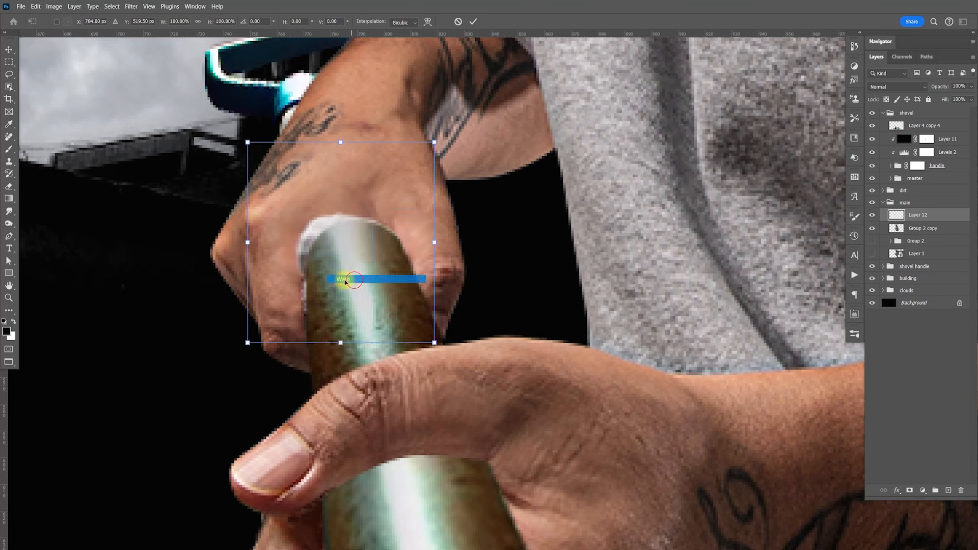
drag(305, 290, 338, 234)
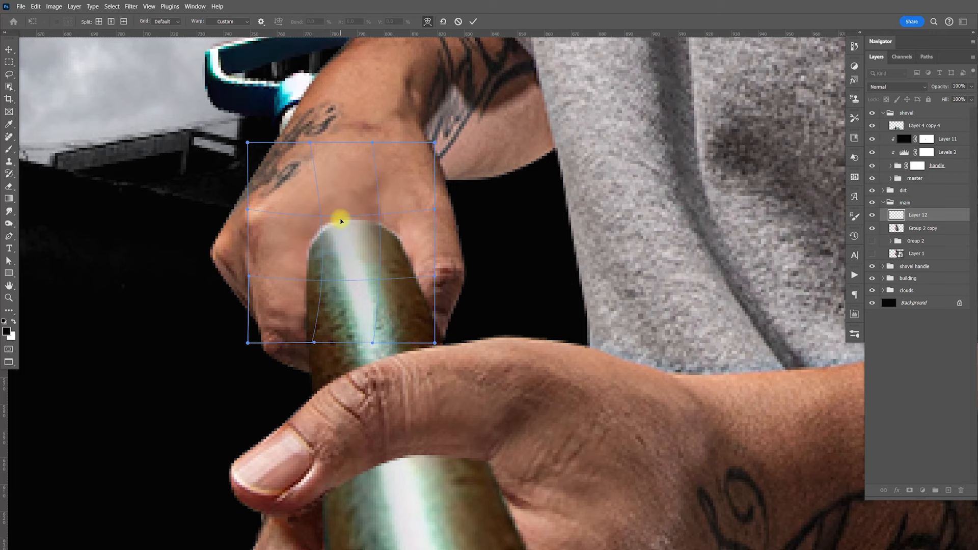
key(Return)
key(l)
scroll(341, 219, down, 7)
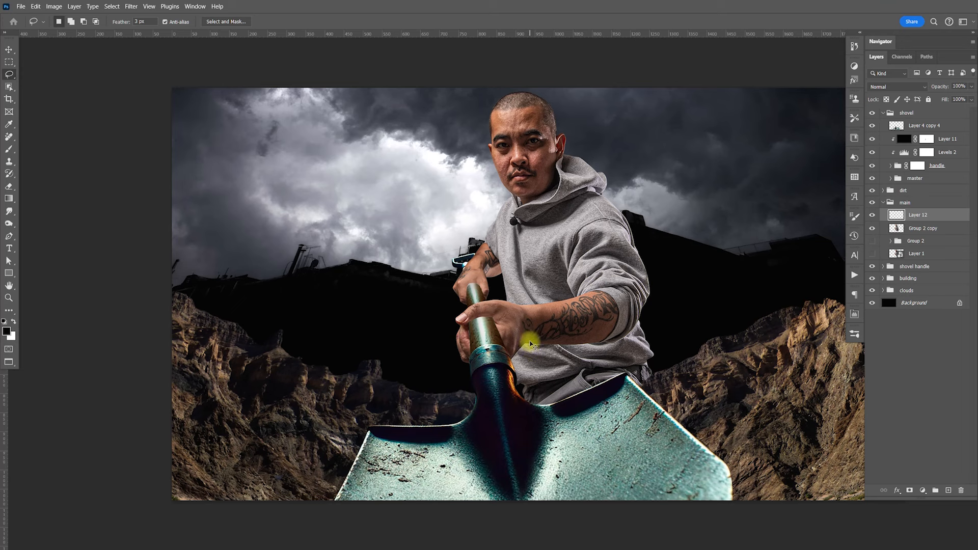
- Add a new layer above the shovel group and lasso the area around the front hand's grip and the handle
key(Delete)
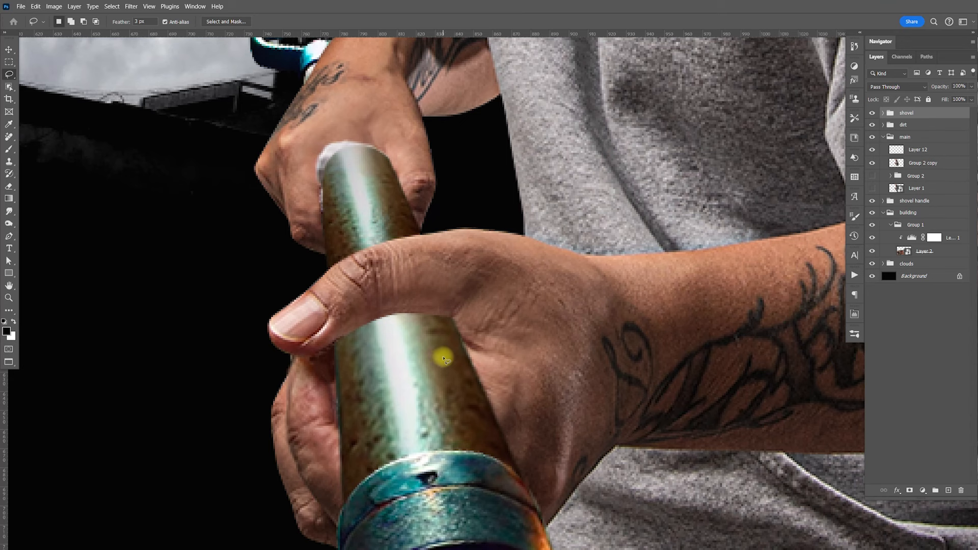
click(947, 491)
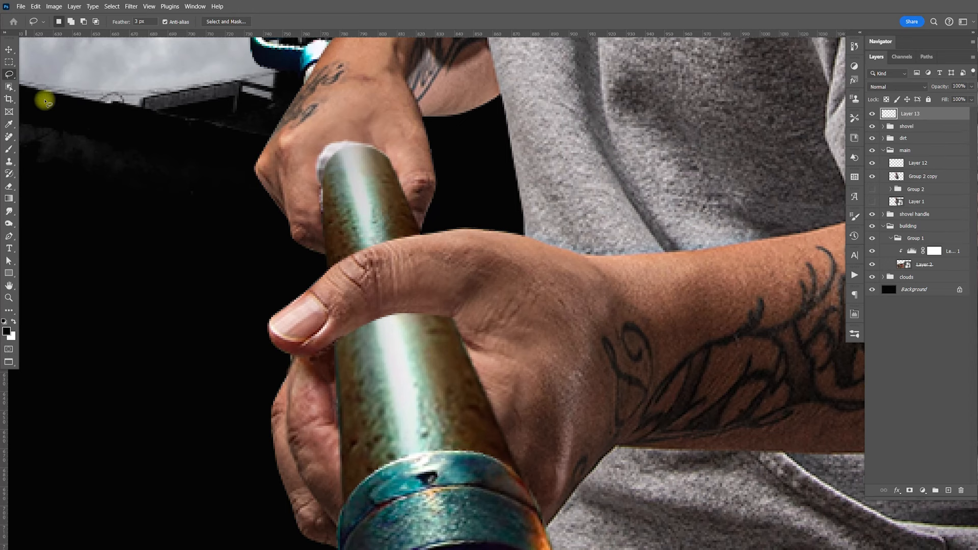
mouse_move(304, 322)
mouse_down()
mouse_move(340, 281)
mouse_move(407, 258)
mouse_move(469, 262)
mouse_move(514, 302)
mouse_move(541, 373)
mouse_move(551, 453)
mouse_move(523, 492)
mouse_move(461, 510)
mouse_move(363, 519)
mouse_move(330, 505)
mouse_move(300, 414)
mouse_move(306, 325)
mouse_up()
- Run Generative Fill on the selected grip area without a prompt and preview the second and third variations
click(35, 6)
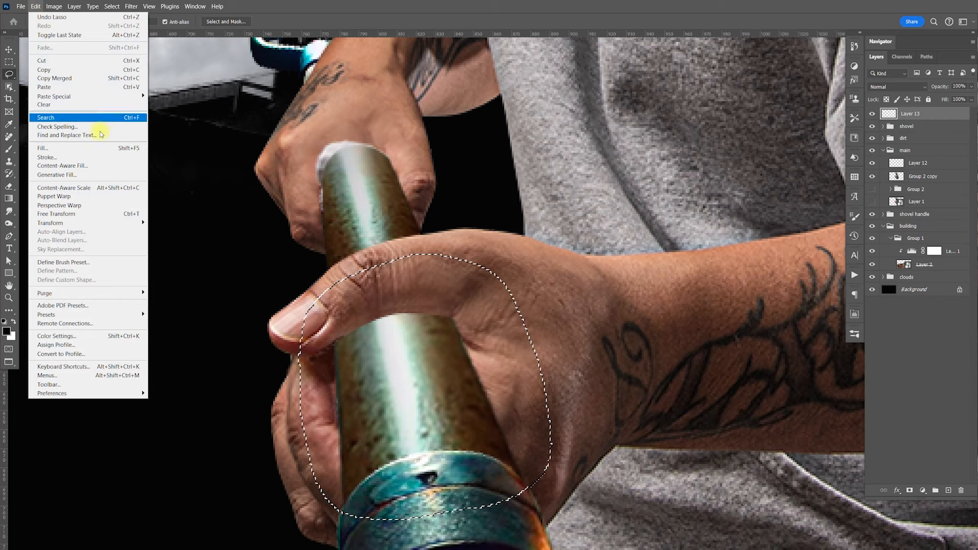
click(99, 175)
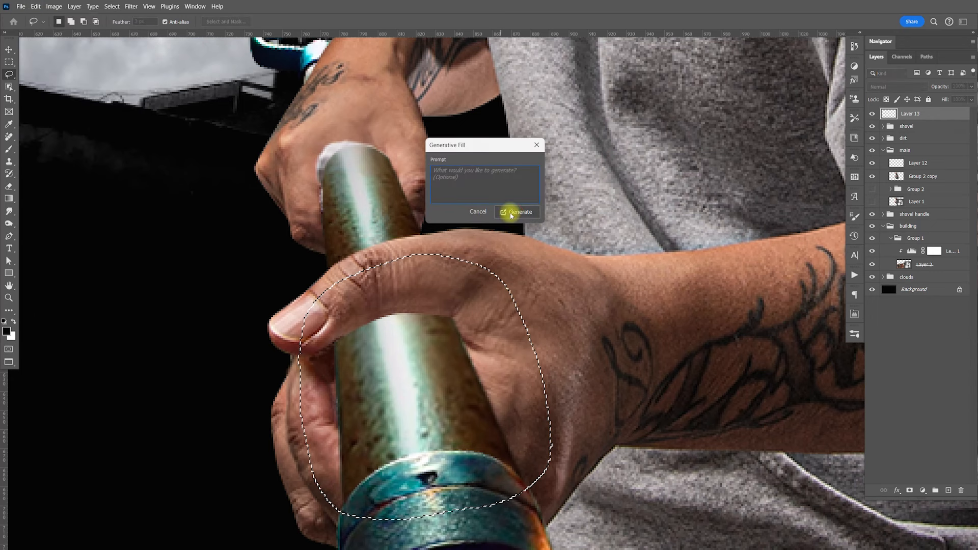
click(511, 214)
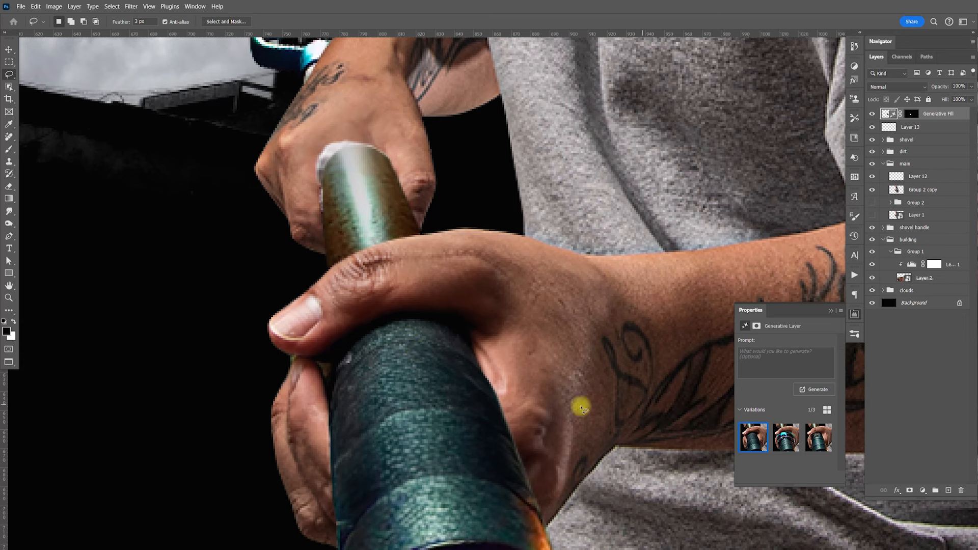
click(786, 438)
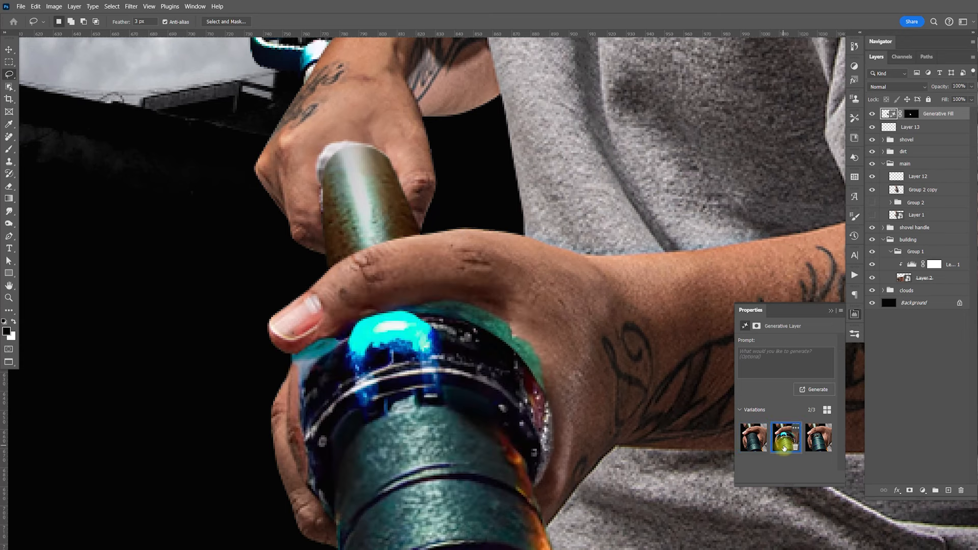
click(817, 442)
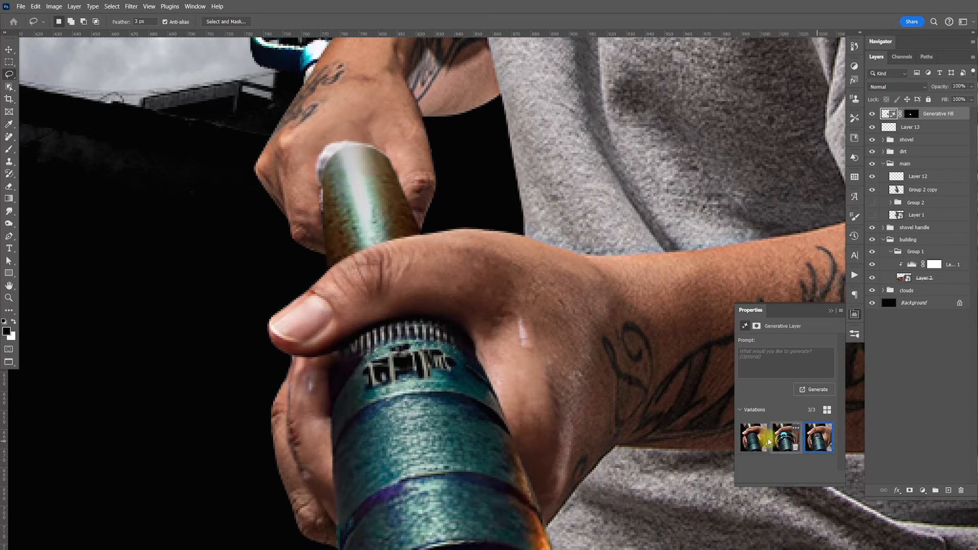
- Choose the first Generative Fill variation for the front grip and compare the image with the layer hidden and shown
click(747, 443)
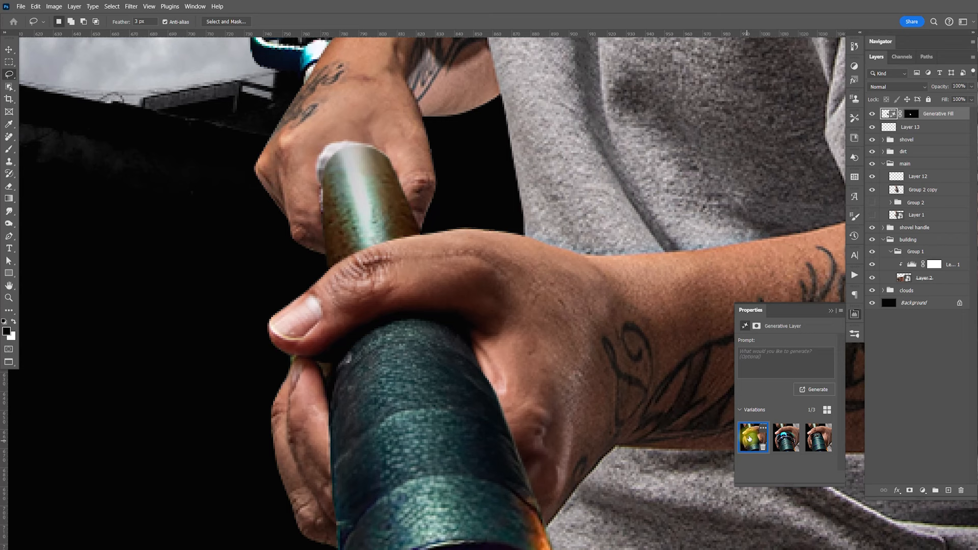
click(853, 313)
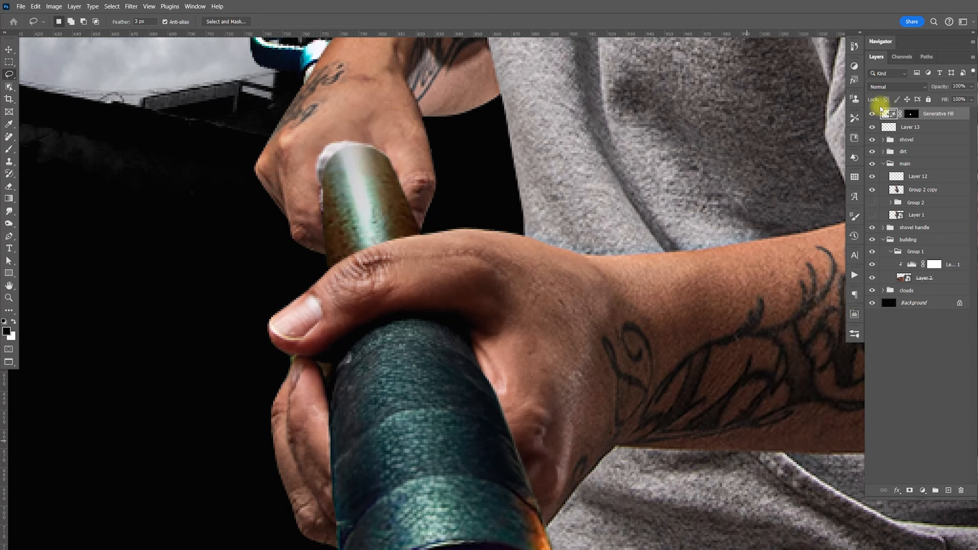
click(872, 114)
click(871, 114)
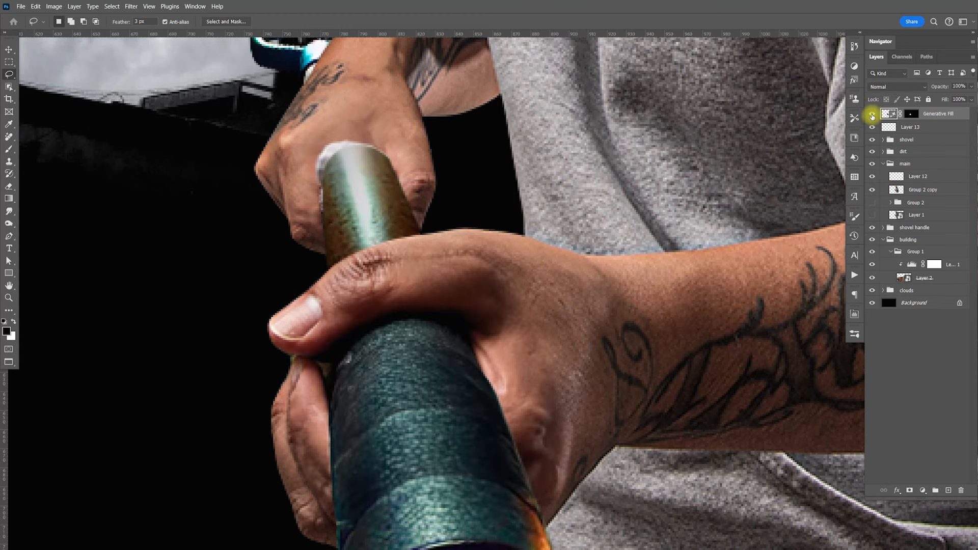
click(872, 114)
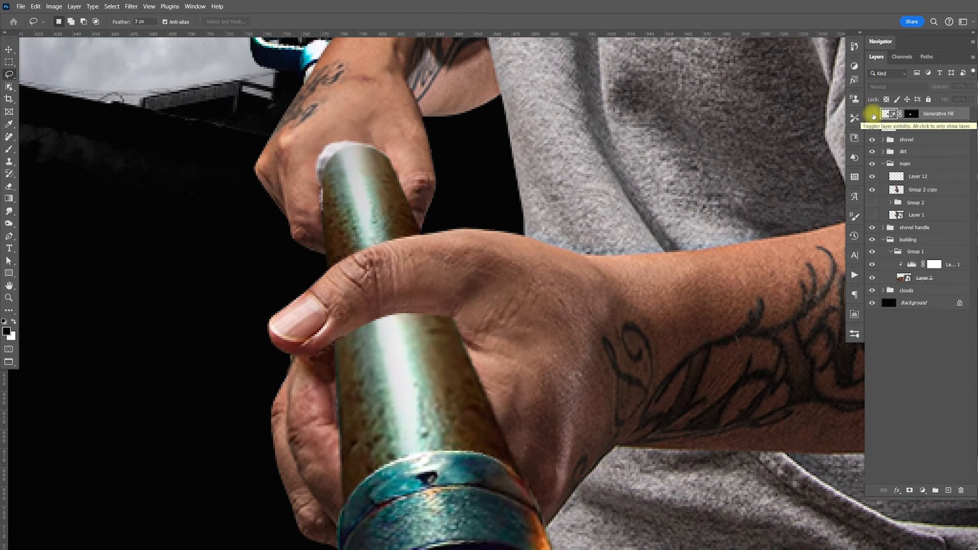
click(873, 115)
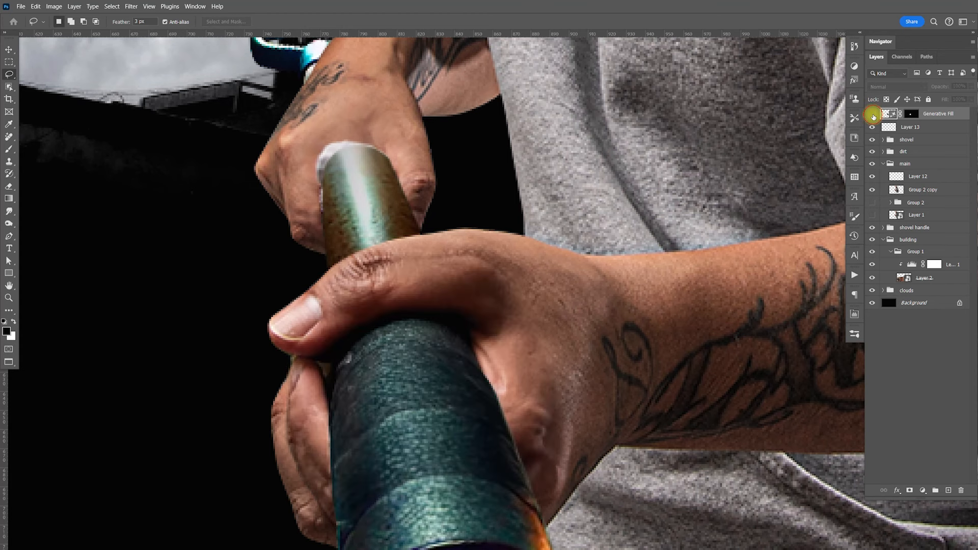
click(872, 115)
click(873, 115)
click(872, 115)
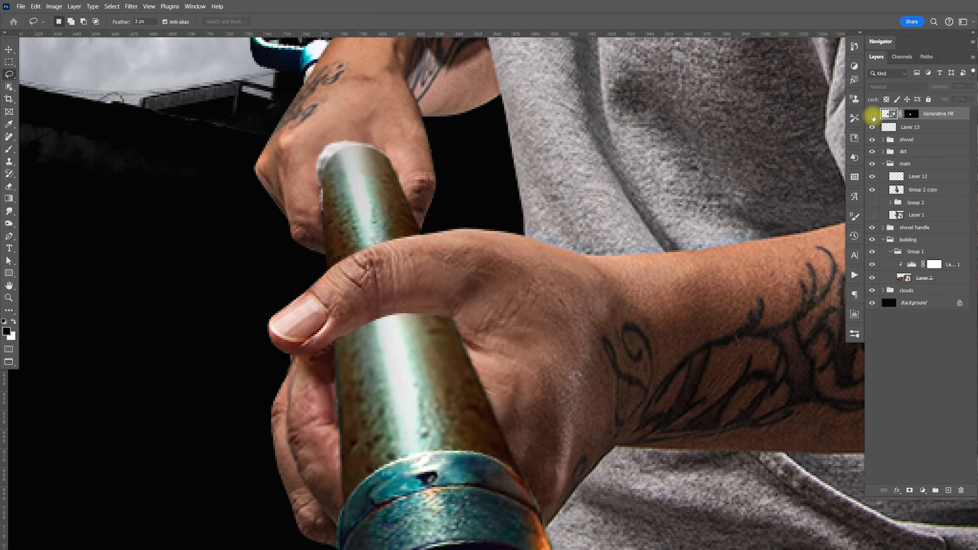
click(871, 115)
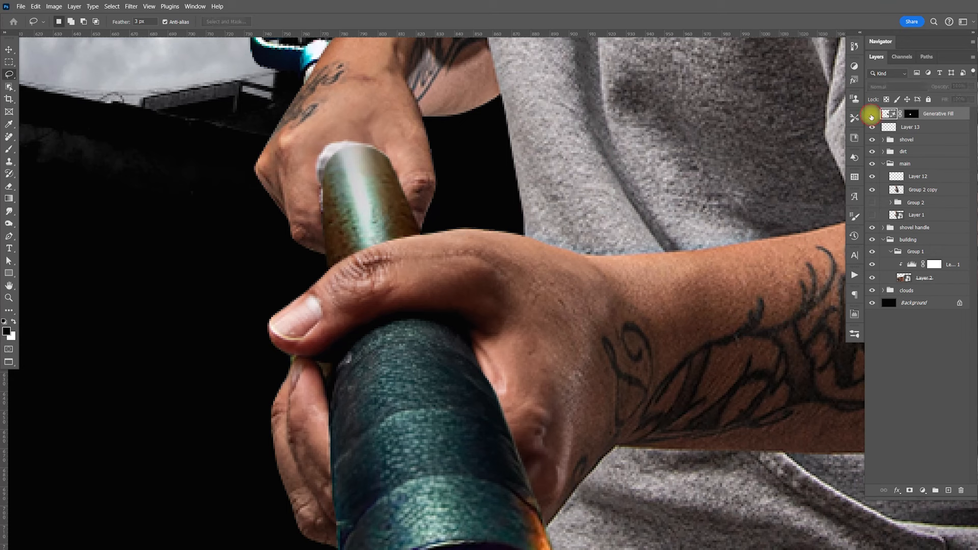
click(871, 116)
click(872, 115)
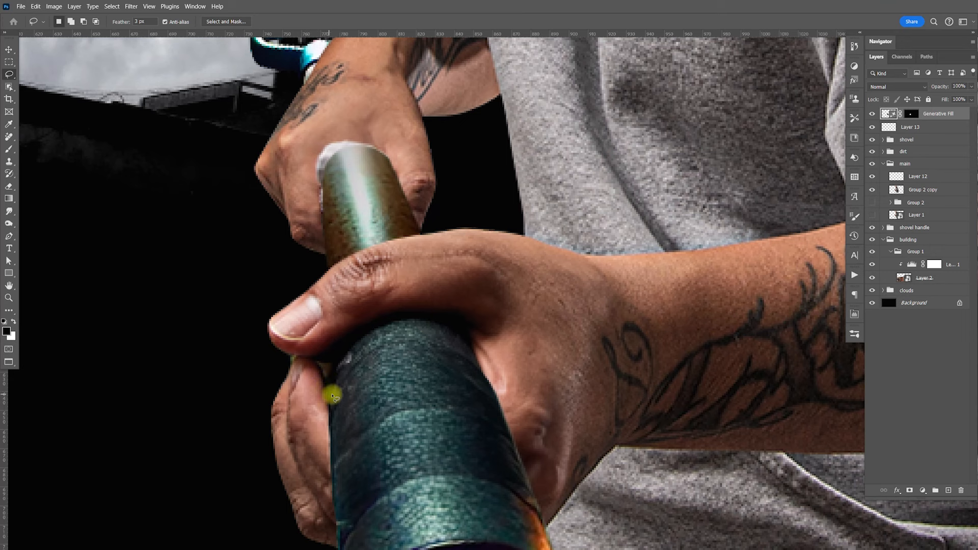
- Paint black with an enlarged soft brush on the Generative Fill mask to hide the generated handle and the surrounding palm
click(910, 114)
key(b)
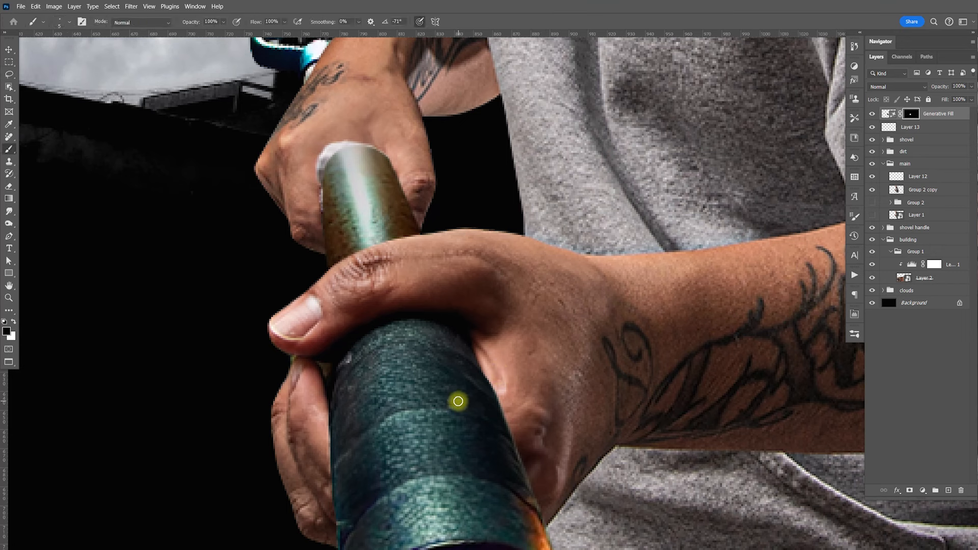
key(bracketright)
key(bracketright)
key(bracketright)
key(bracketright)
key(bracketright)
key(bracketright)
key(bracketright)
key(bracketright)
key(bracketright)
key(bracketright)
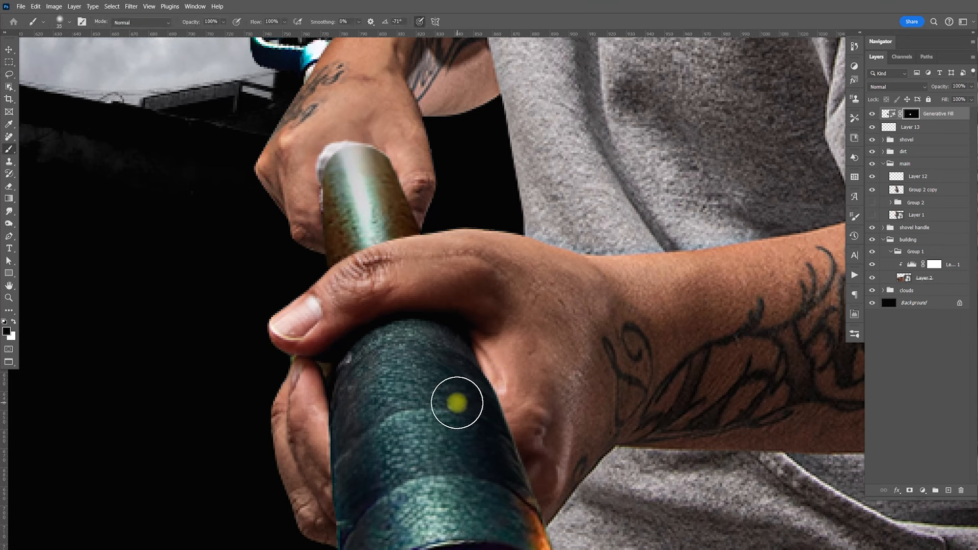
click(446, 419)
mouse_move(446, 419)
mouse_down()
mouse_move(425, 415)
mouse_move(435, 405)
mouse_move(426, 395)
mouse_move(445, 383)
mouse_move(441, 366)
mouse_move(396, 368)
mouse_move(431, 366)
mouse_move(448, 378)
mouse_move(479, 452)
mouse_move(492, 449)
mouse_move(478, 405)
mouse_move(489, 430)
mouse_move(559, 410)
mouse_move(509, 417)
mouse_move(540, 407)
mouse_move(543, 487)
mouse_move(505, 517)
mouse_move(457, 448)
mouse_move(433, 456)
mouse_move(364, 417)
mouse_move(380, 379)
mouse_move(360, 414)
mouse_move(363, 468)
mouse_move(352, 469)
mouse_move(352, 496)
mouse_move(360, 506)
mouse_move(391, 488)
mouse_move(455, 490)
mouse_move(487, 470)
mouse_move(499, 506)
mouse_move(390, 497)
mouse_move(337, 518)
mouse_up()
drag(536, 473, 530, 343)
- Delete the Generative Fill layer together with its mask
scroll(534, 436, down, 10)
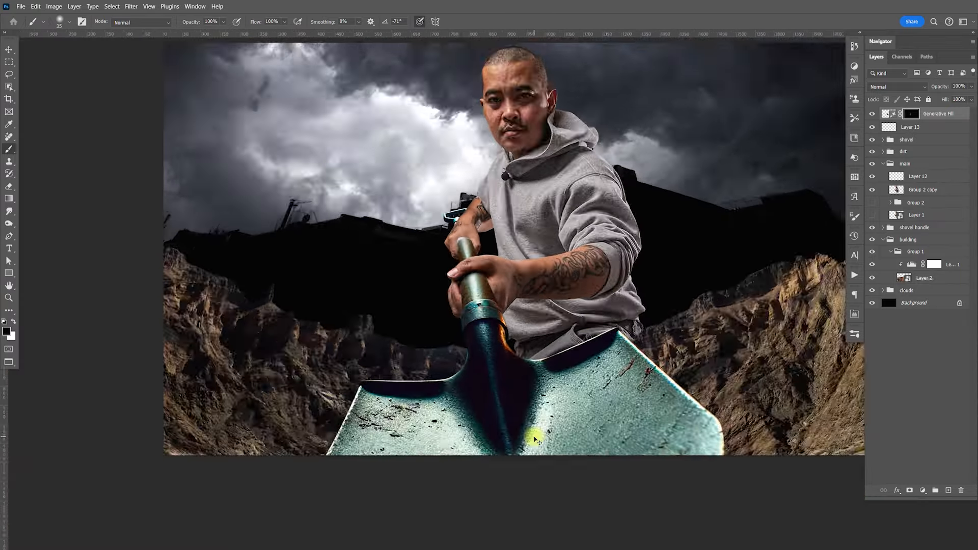
scroll(533, 436, up, 6)
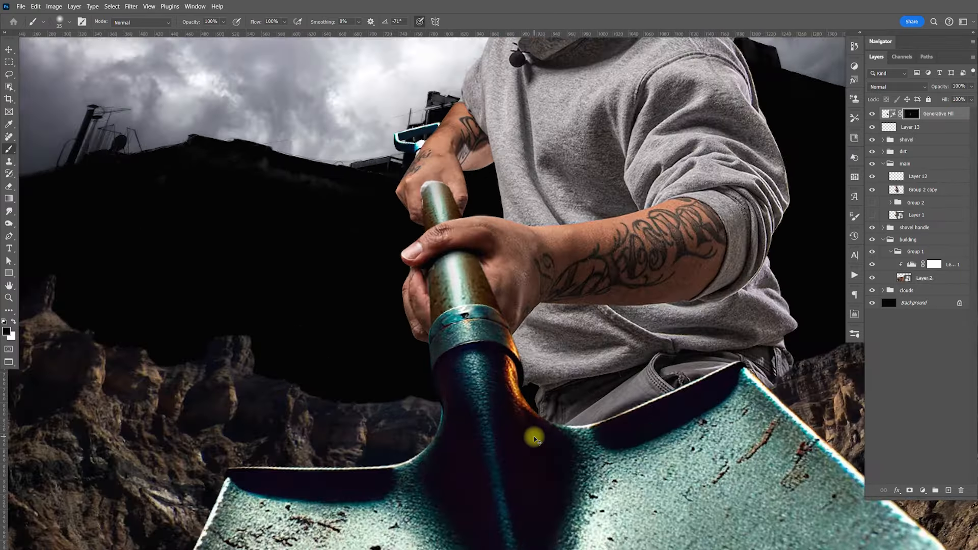
scroll(533, 436, up, 2)
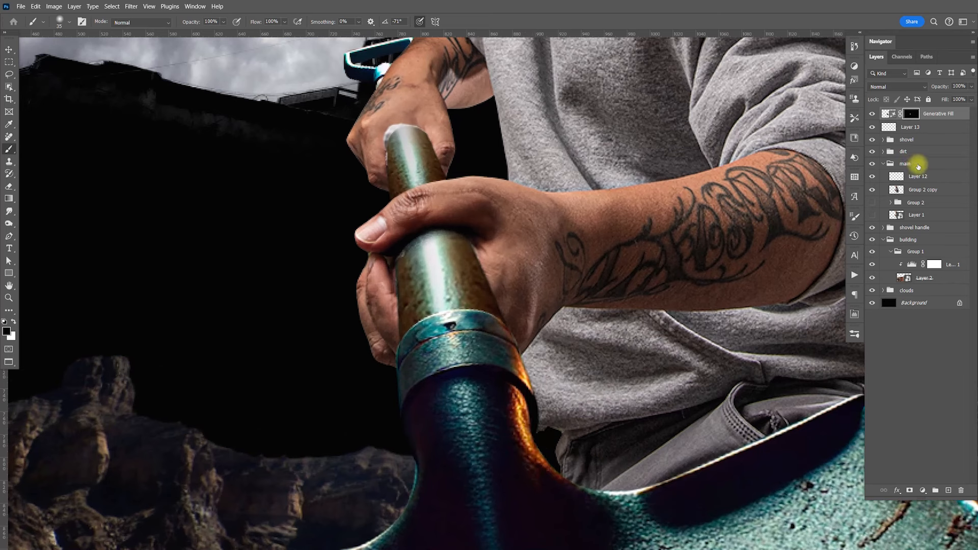
key(Delete)
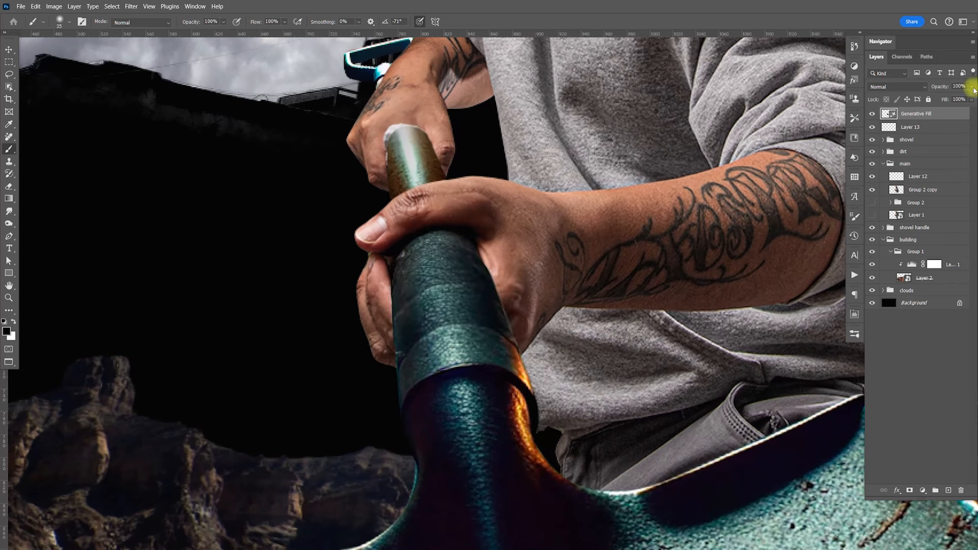
key(Delete)
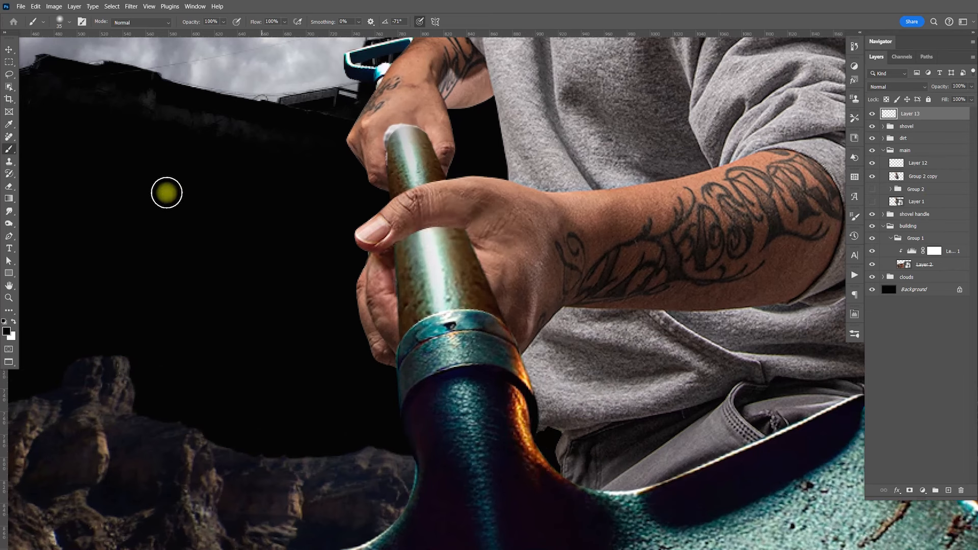
- Lasso the hands' grip around the handle on Layer 13 and run Generative Fill without a prompt
click(10, 75)
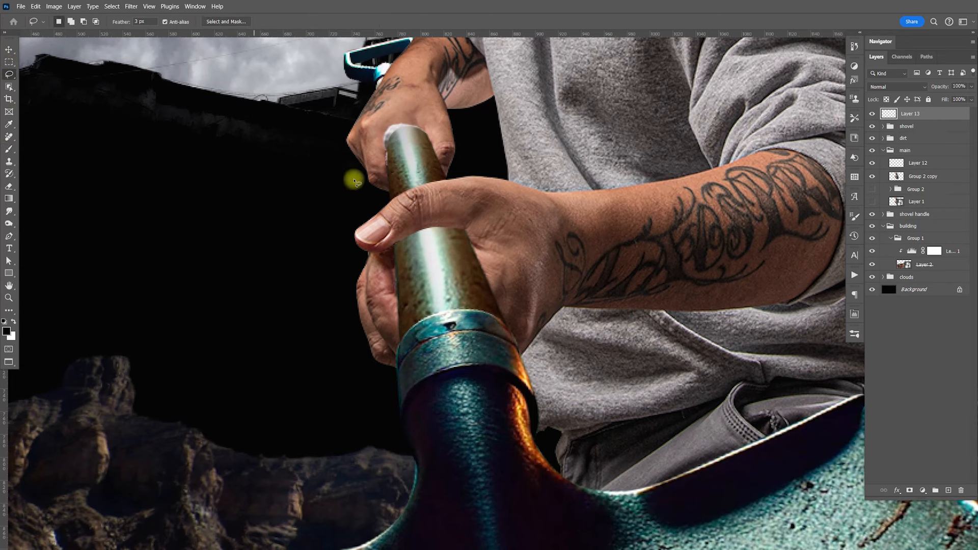
mouse_move(379, 222)
mouse_down()
mouse_move(426, 194)
mouse_move(488, 192)
mouse_move(516, 230)
mouse_move(519, 275)
mouse_move(480, 318)
mouse_move(426, 338)
mouse_move(385, 318)
mouse_move(380, 227)
mouse_up()
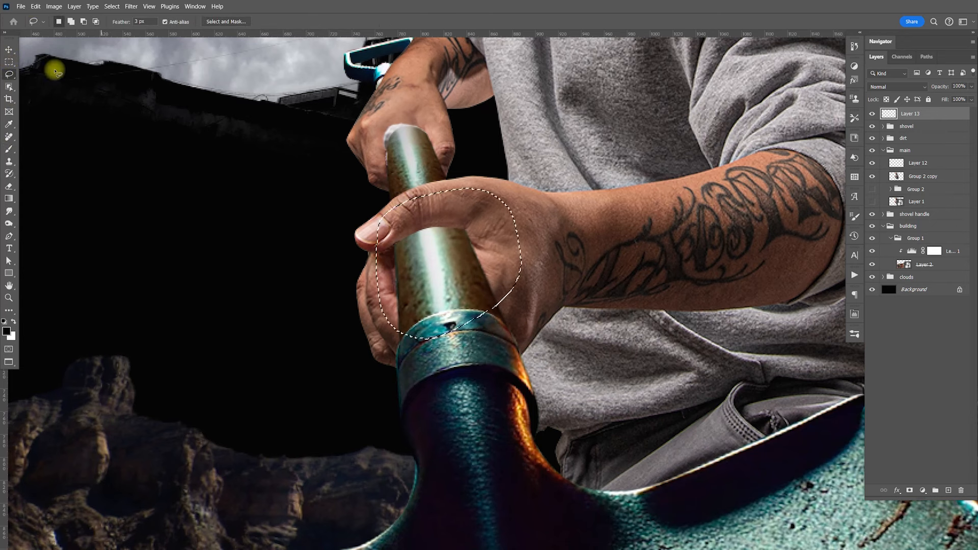
click(35, 6)
click(60, 175)
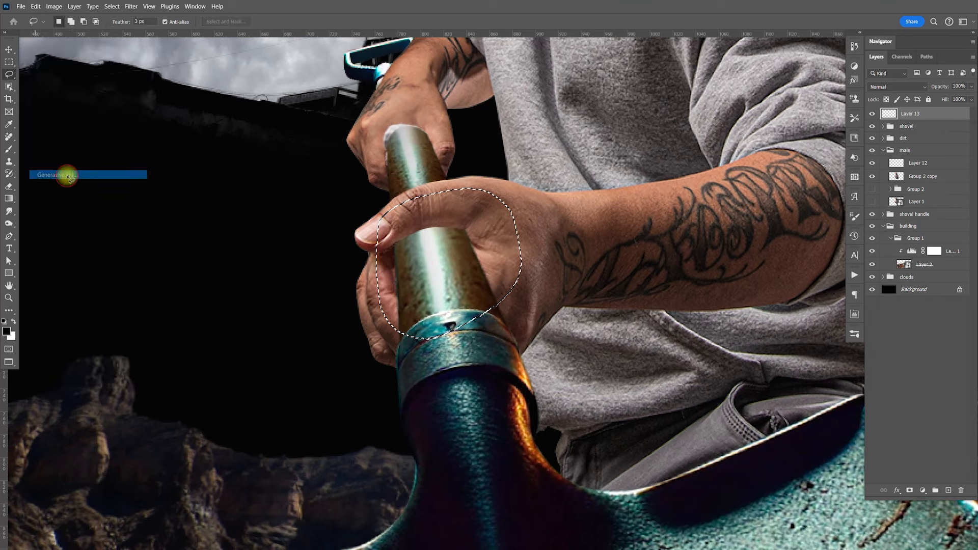
click(511, 213)
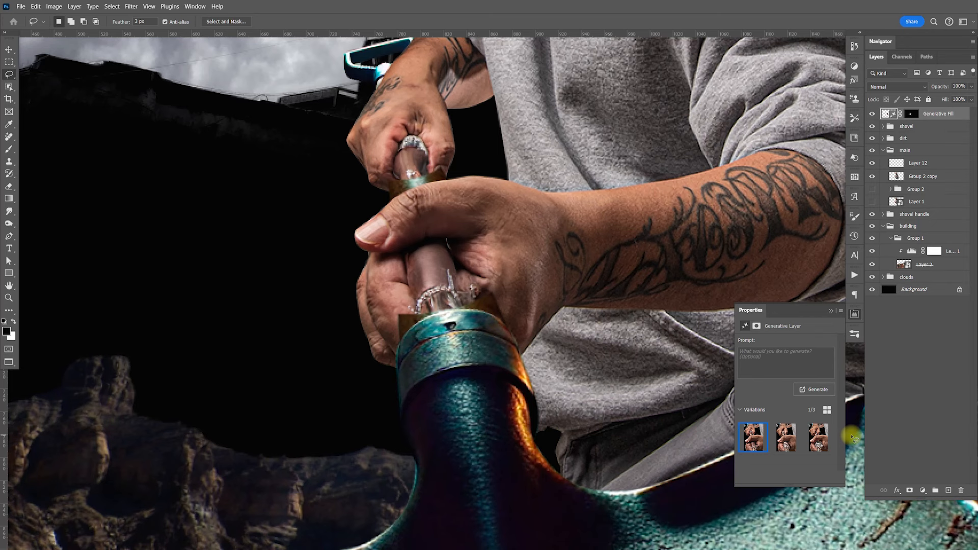
click(854, 314)
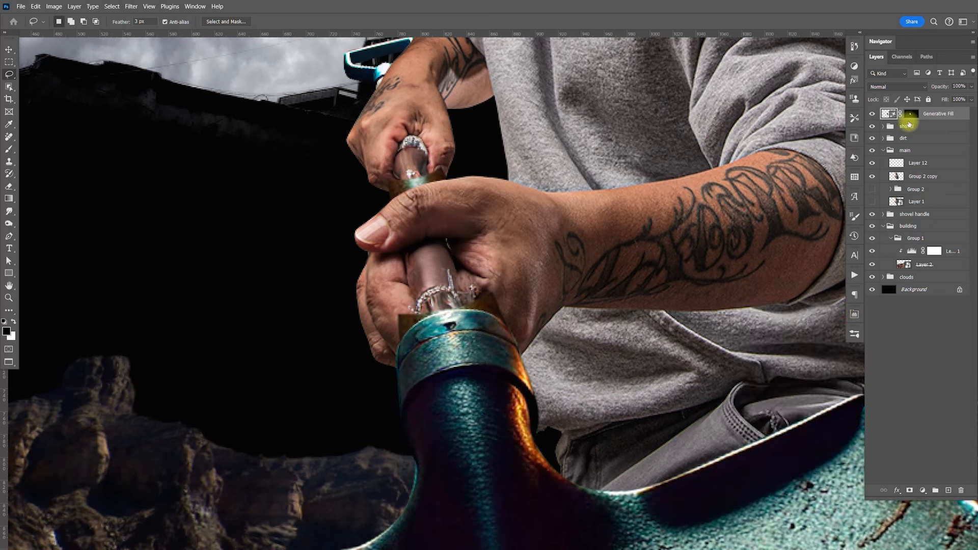
- Rasterize the Generative Fill layer and apply its mask, checking the generated hands with the layer hidden and shown
click(894, 115)
right_click(888, 115)
click(949, 102)
right_click(924, 112)
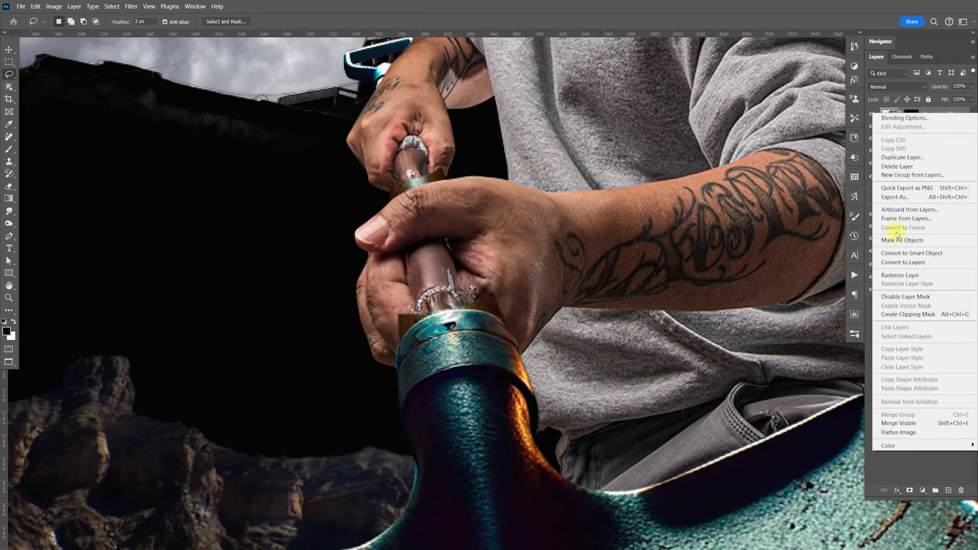
click(900, 275)
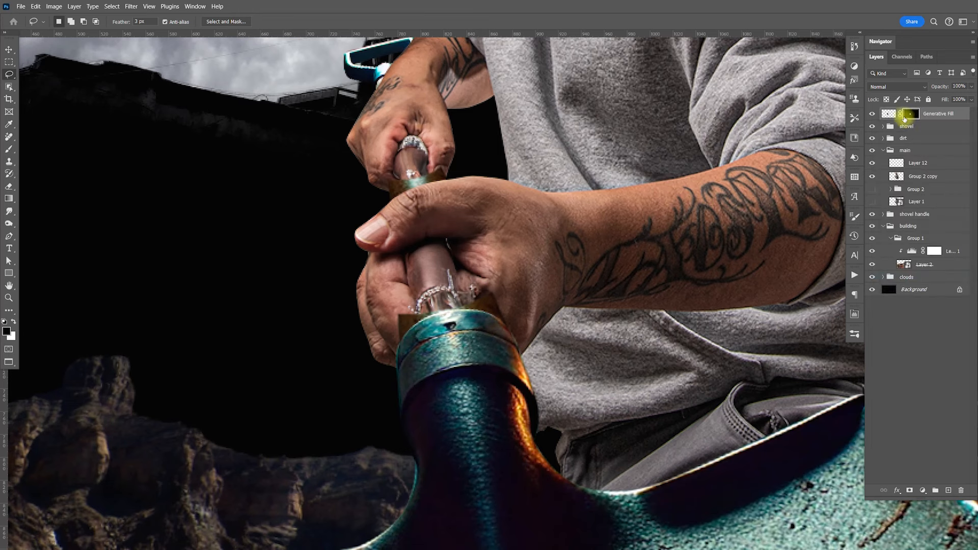
right_click(907, 117)
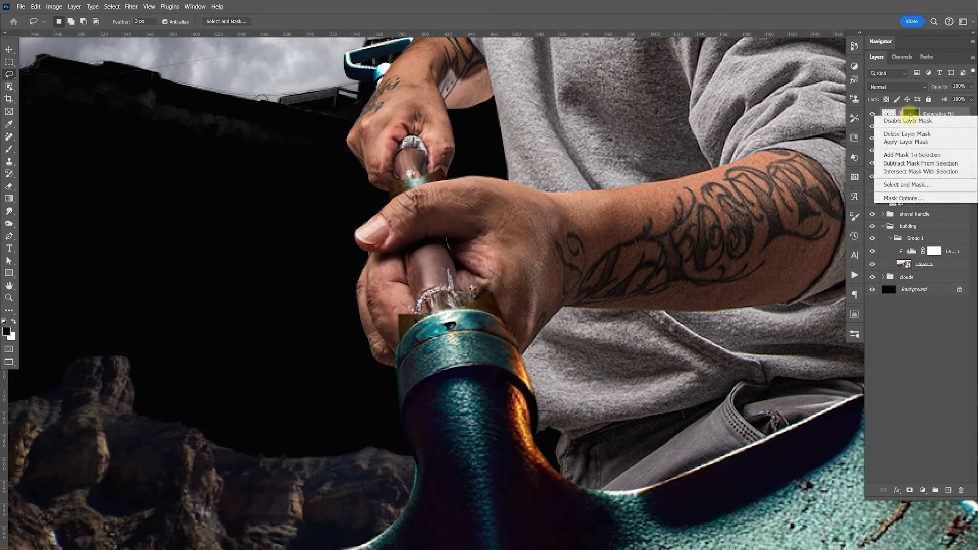
click(910, 143)
click(872, 114)
click(872, 114)
click(872, 115)
click(872, 115)
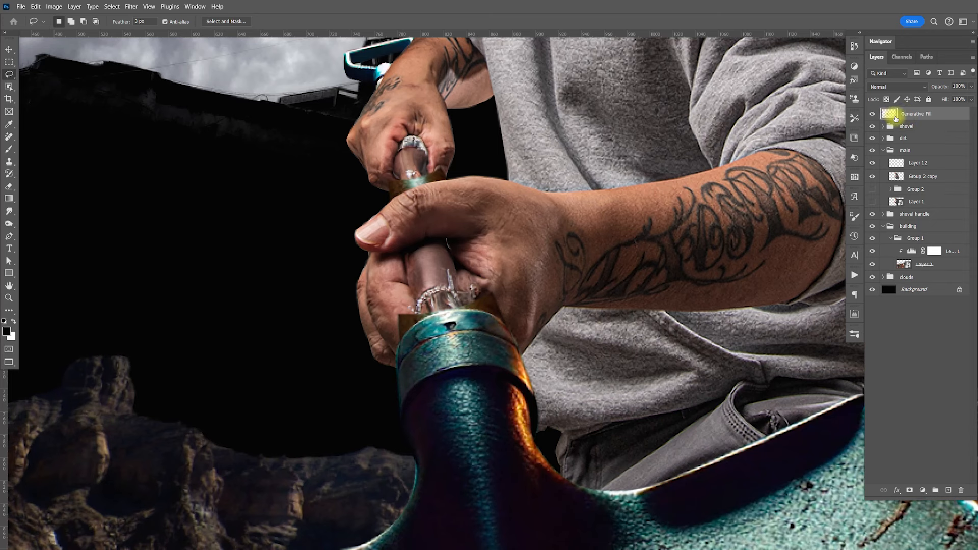
- Lasso the rear hand's generated fingers beside the handle with a 1 px feather and copy them to a new layer
key(z)
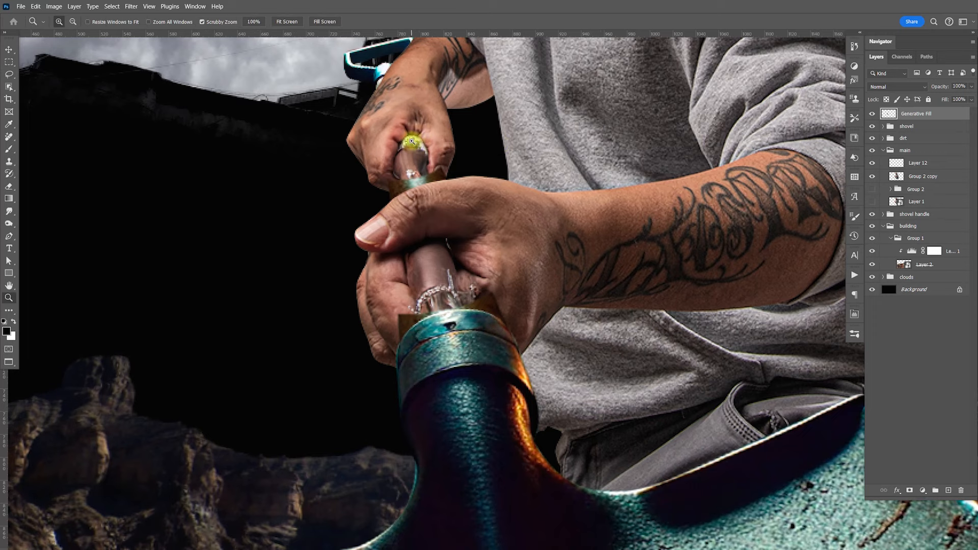
drag(424, 152, 467, 222)
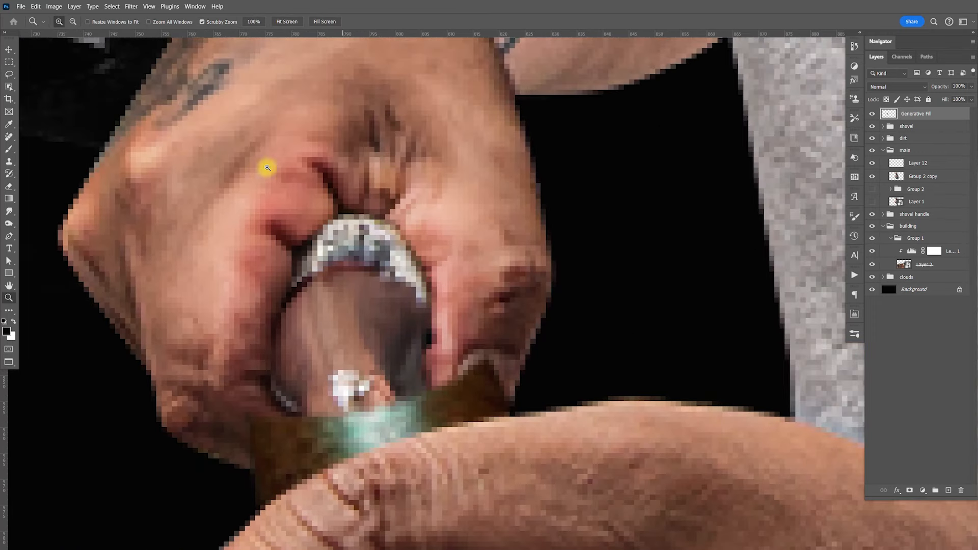
click(10, 72)
click(32, 74)
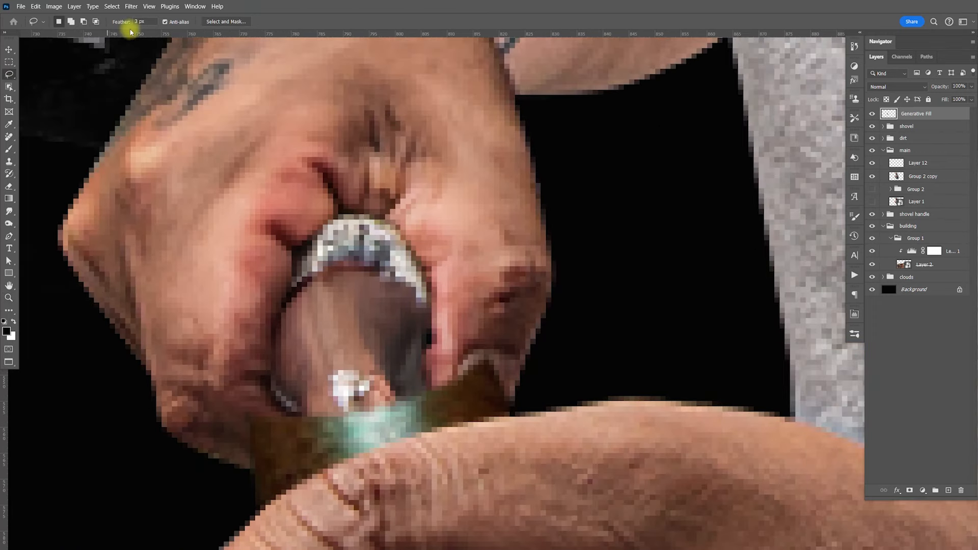
click(114, 22)
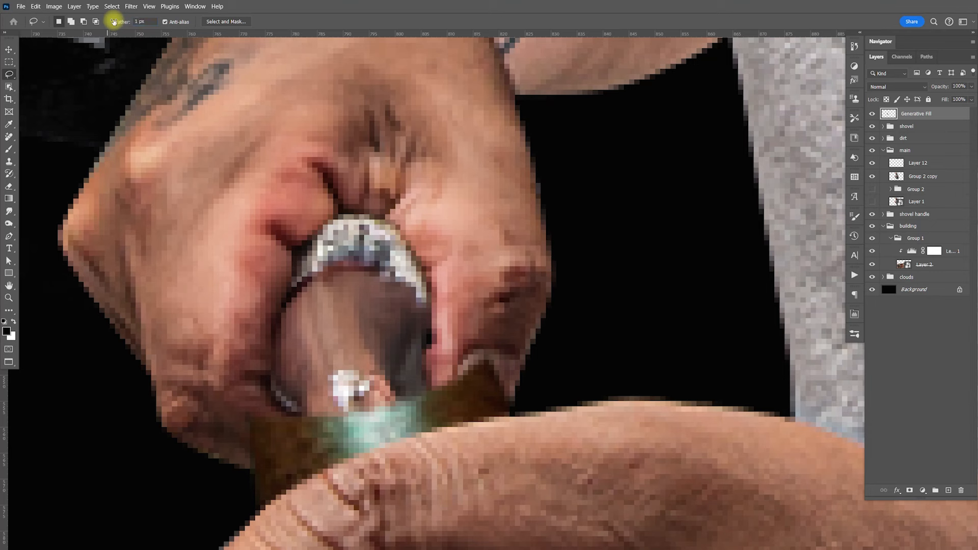
mouse_move(159, 343)
mouse_down()
mouse_move(226, 380)
mouse_move(261, 377)
mouse_move(301, 248)
mouse_move(256, 210)
mouse_up()
mouse_move(239, 261)
mouse_down()
mouse_move(216, 310)
mouse_move(168, 334)
mouse_up()
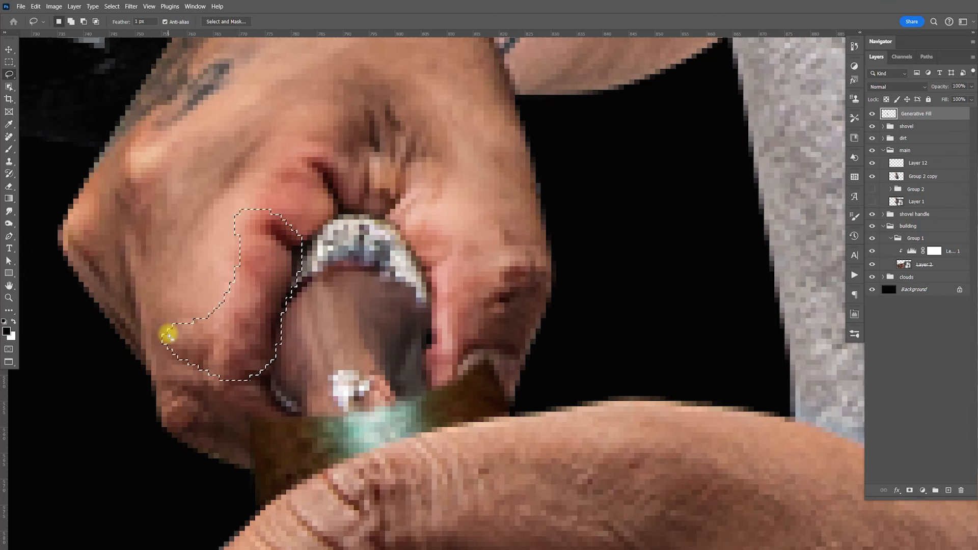
key(ctrl+j)
- Try to move Layer 13 and the hidden Generative Fill layer into the main group
click(871, 126)
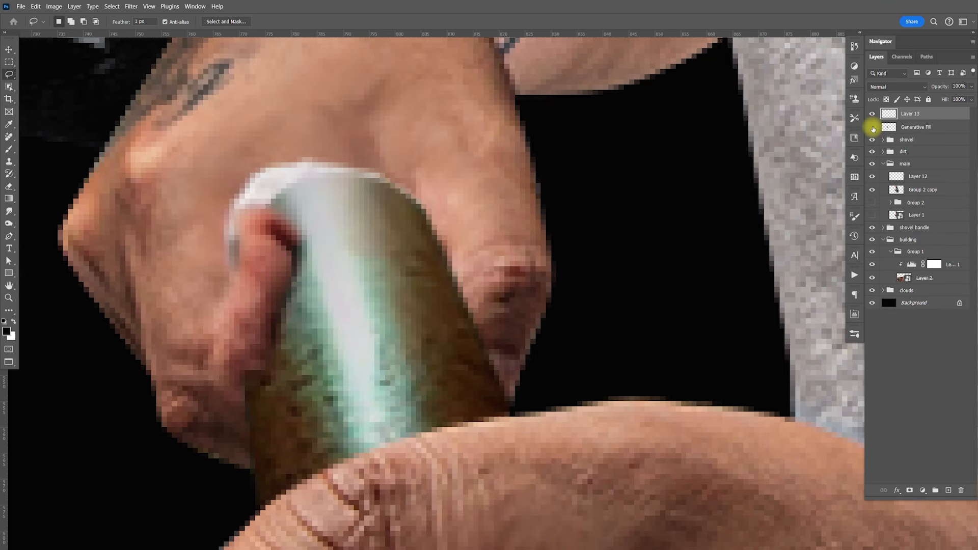
shift+click(916, 128)
drag(923, 127, 921, 164)
click(919, 151)
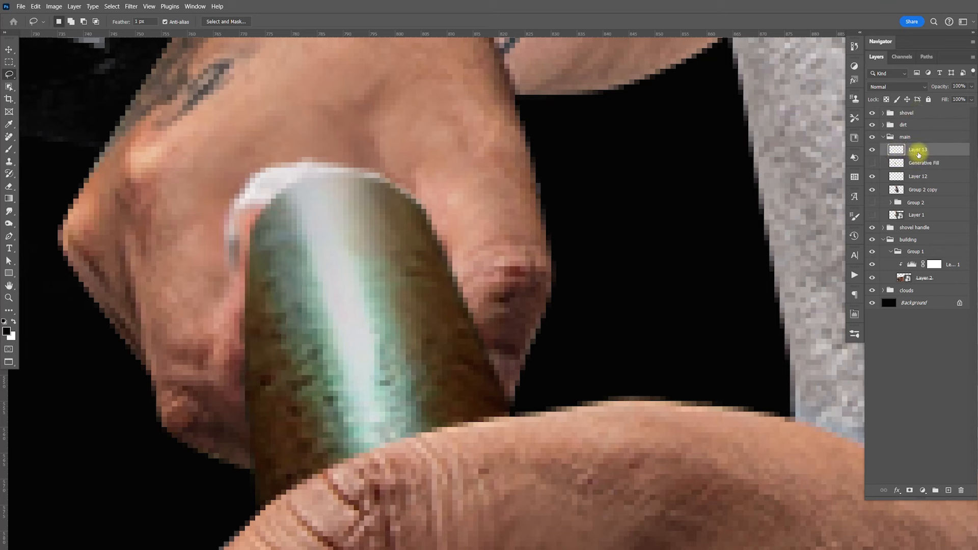
key(ctrl+z)
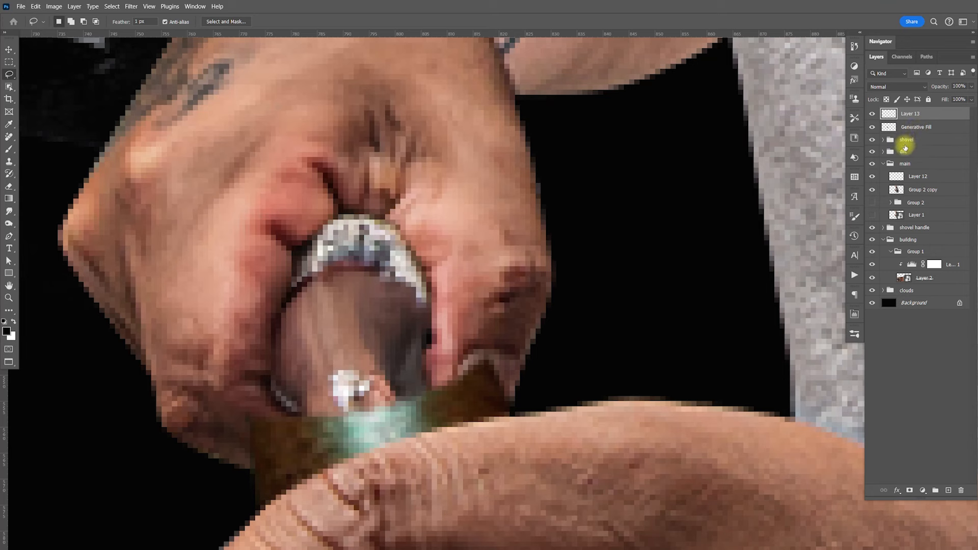
- Try scaling Layer 13's fingers to 77.68% and rotating them -11.69° against the handle's edge, with the Generative Fill layer hidden
click(885, 162)
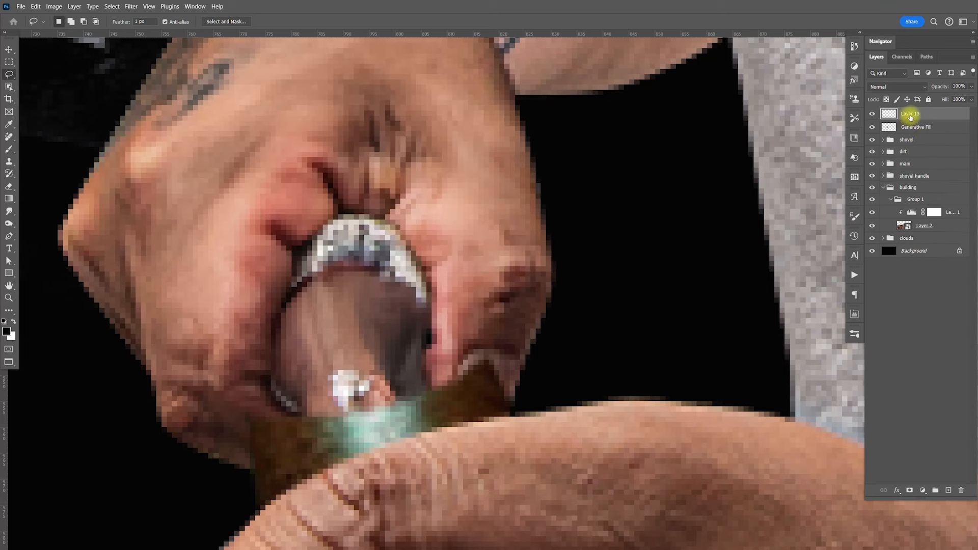
click(872, 127)
key(v)
drag(280, 292, 255, 264)
key(ctrl+t)
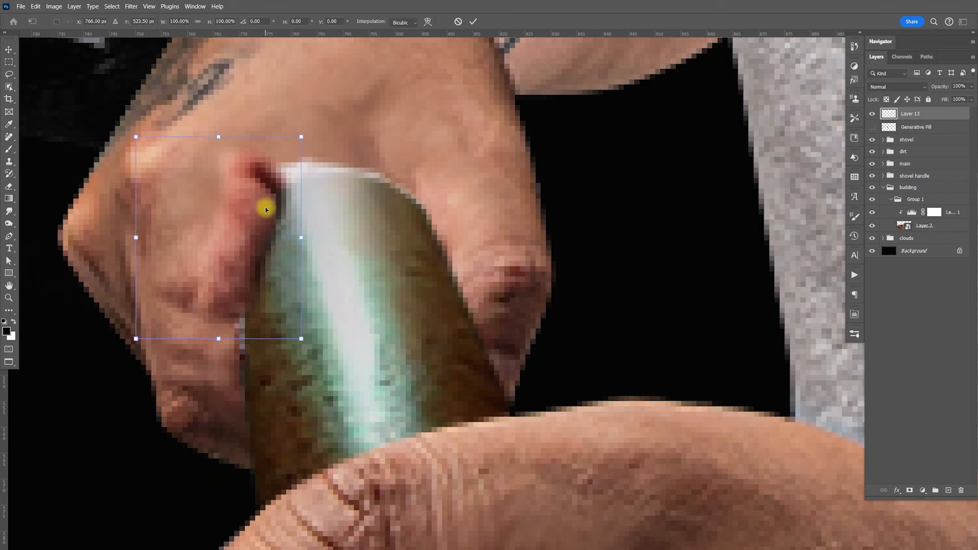
drag(302, 137, 247, 225)
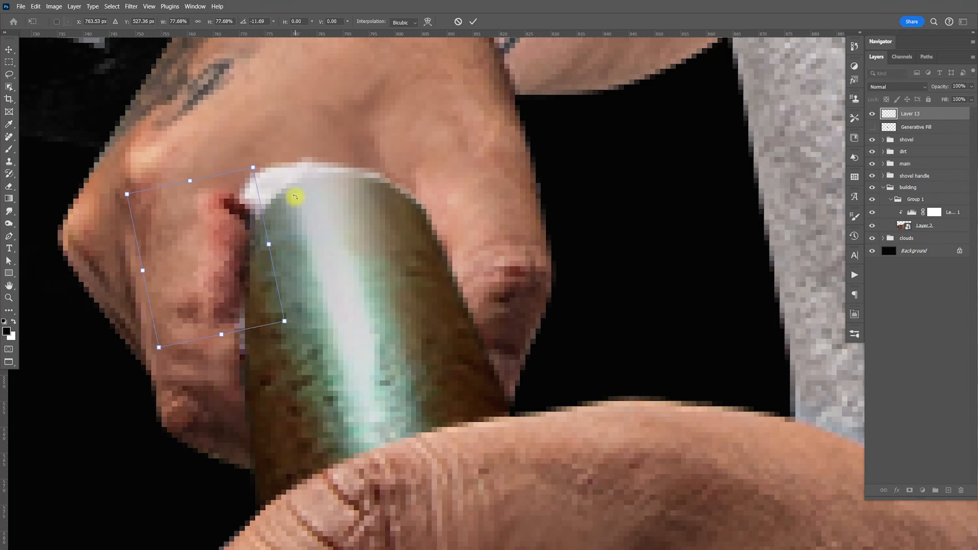
key(Return)
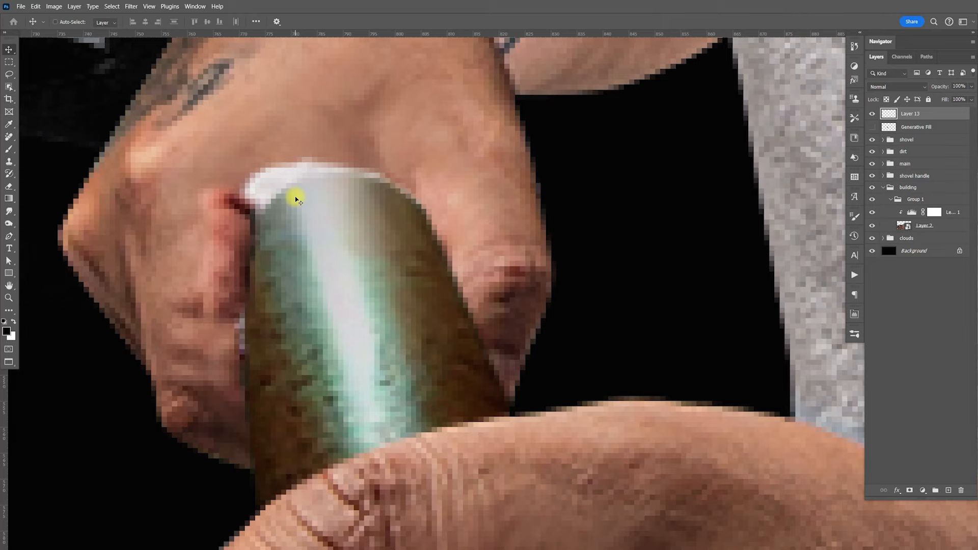
key(ctrl+0)
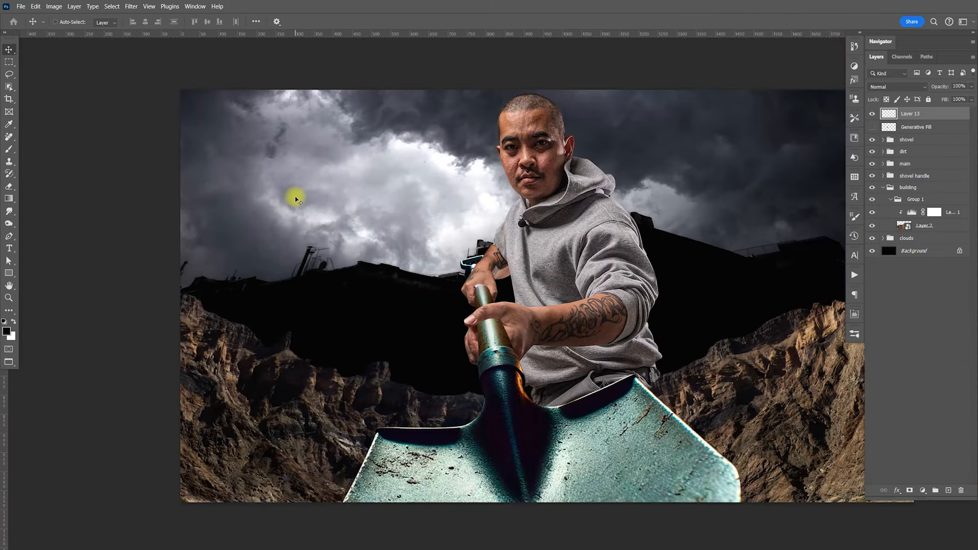
key(z)
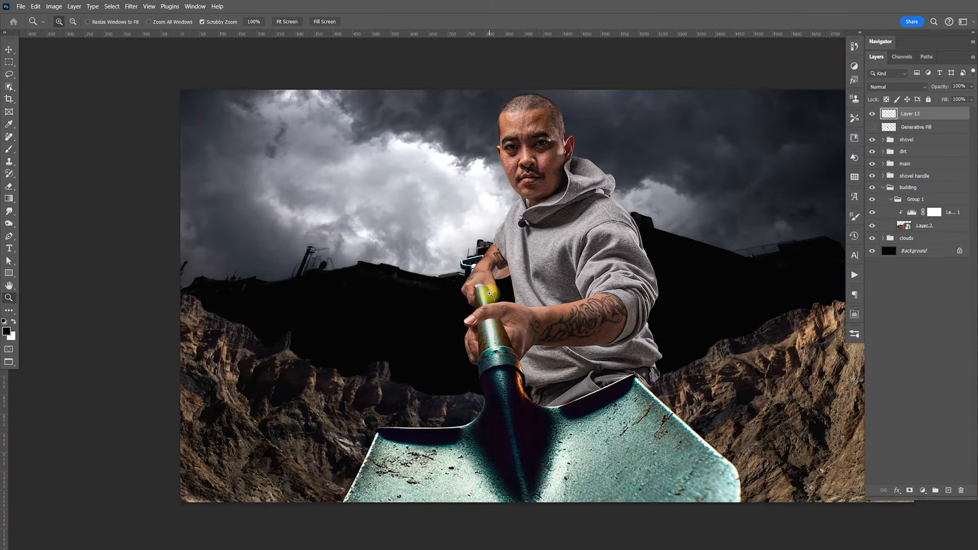
drag(489, 293, 530, 308)
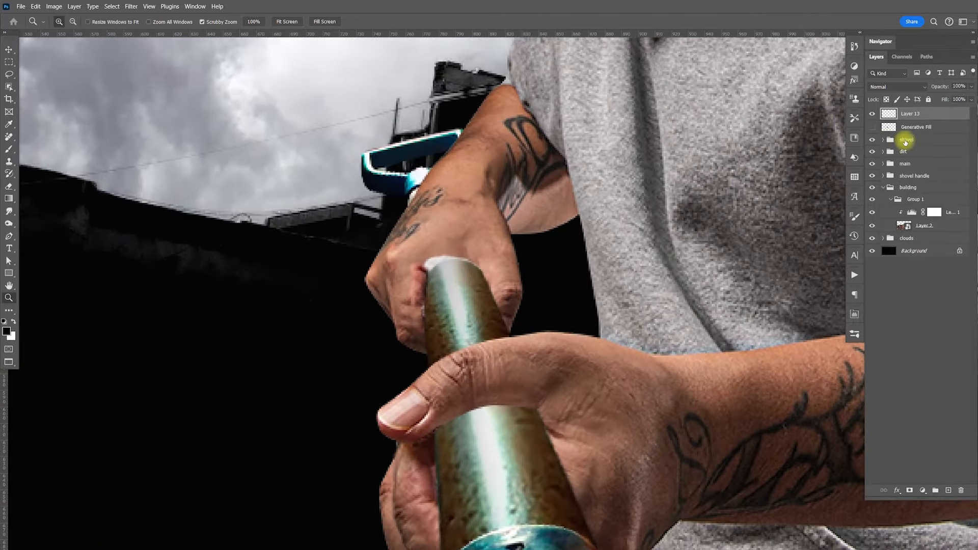
- Delete Layer 13 and the Generative Fill layer above the shovel group
shift+click(925, 130)
key(Delete)
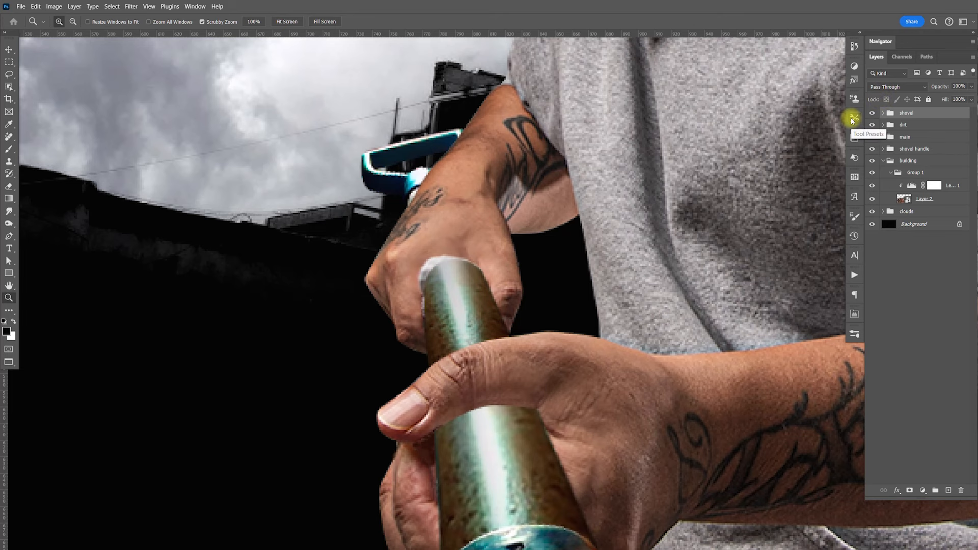
key(ctrl+0)
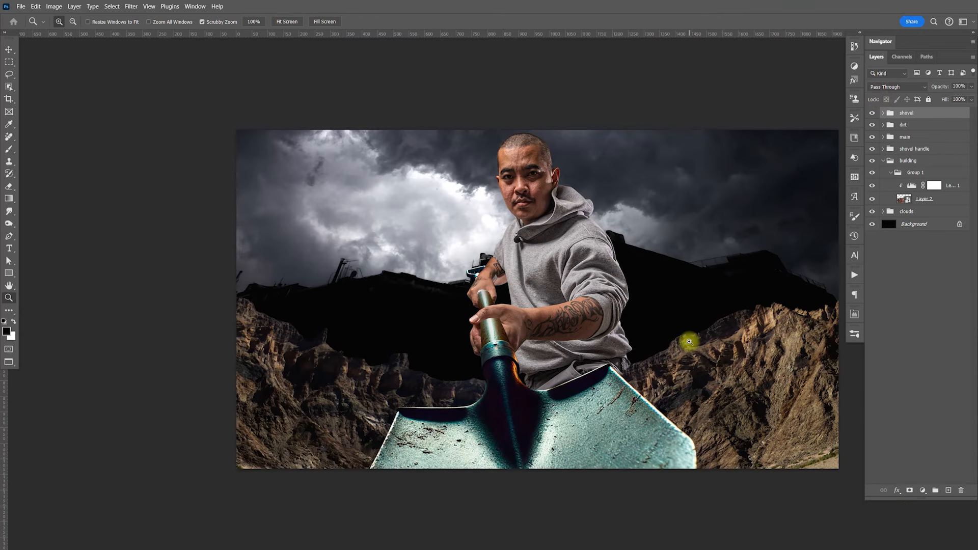
- Collapse the building group, expand the shovel group and inspect its layers by toggling their visibility
click(884, 161)
click(883, 113)
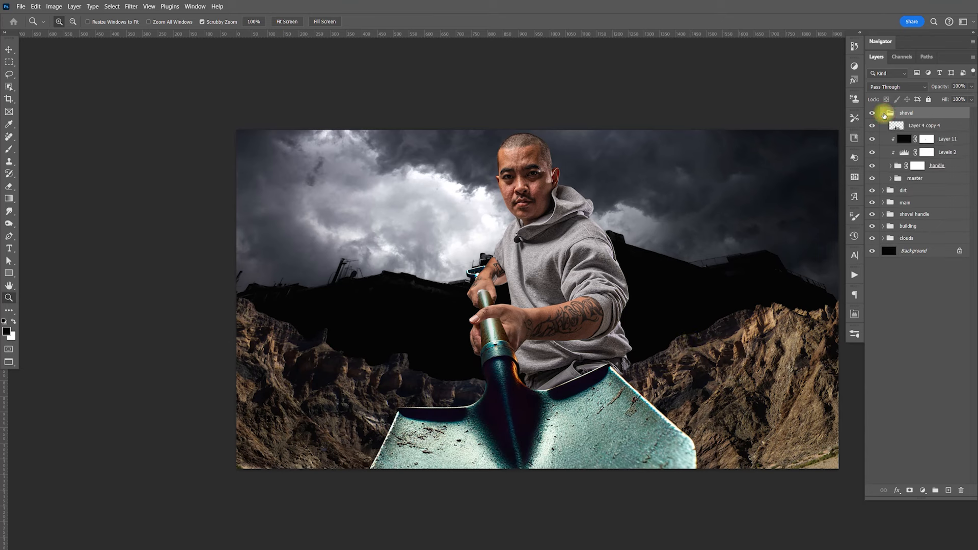
click(872, 139)
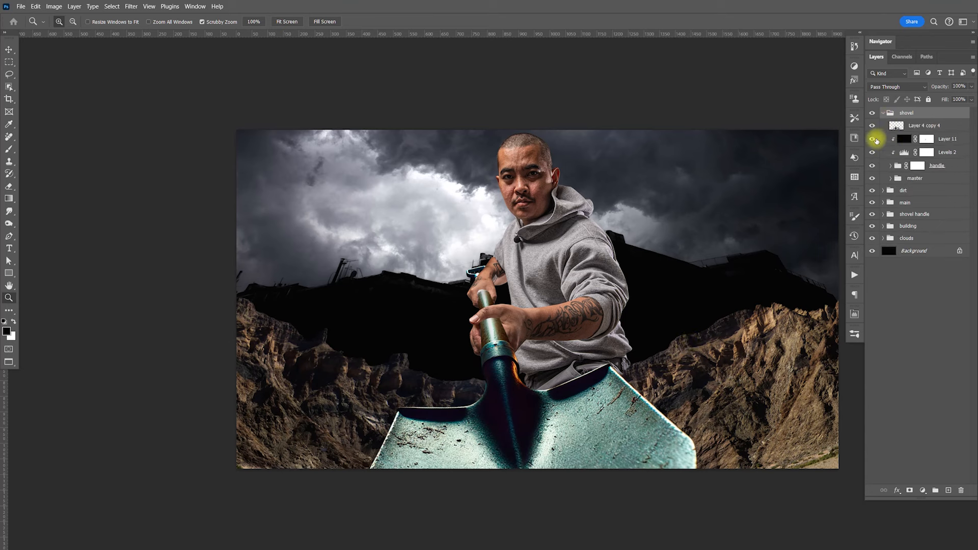
click(871, 178)
drag(872, 165, 872, 137)
- Narrow the upper end of the shovel on Layer 4 copy 4 with a Perspective transform and reposition the blade
click(912, 126)
mouse_move(536, 429)
mouse_down()
mouse_move(539, 404)
mouse_move(547, 420)
mouse_up()
key(v)
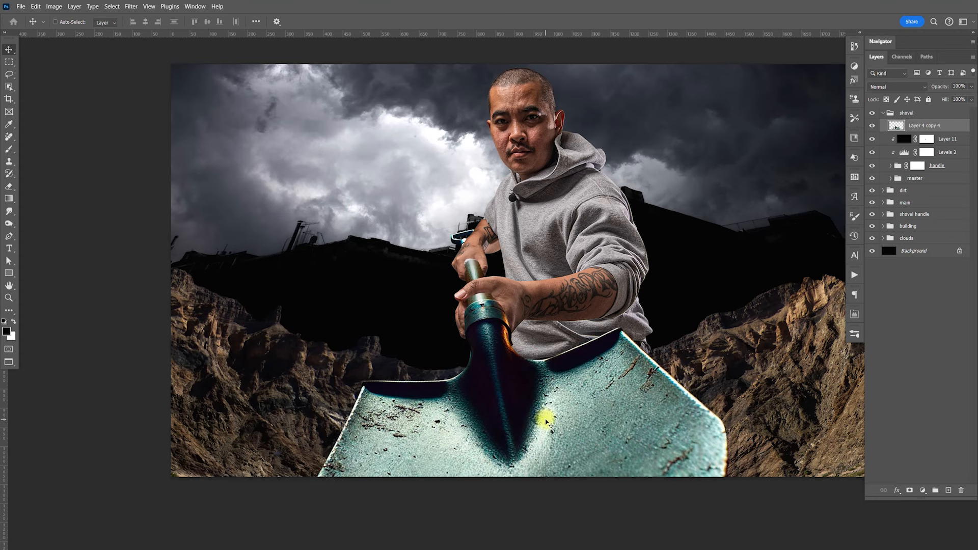
key(ctrl+t)
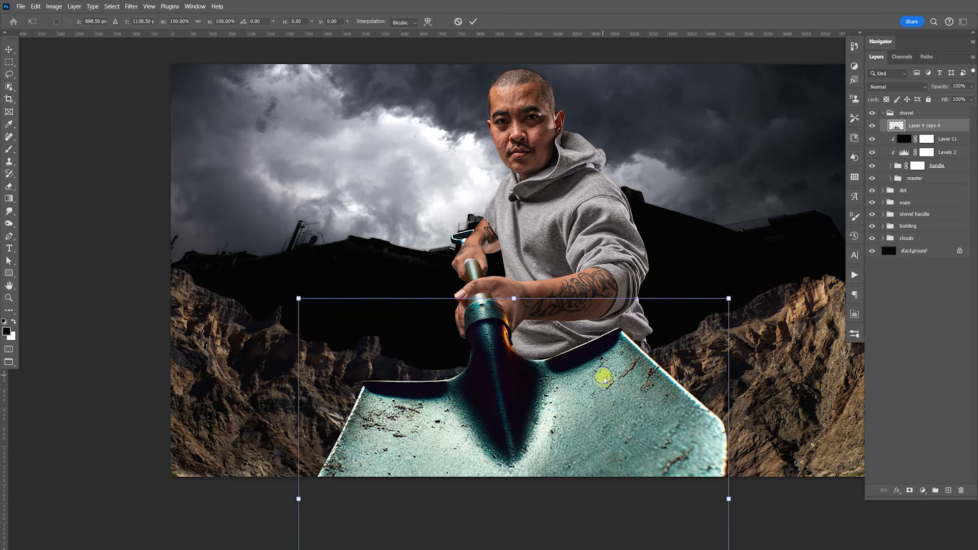
right_click(602, 375)
click(629, 226)
drag(728, 298, 686, 296)
drag(606, 392, 619, 423)
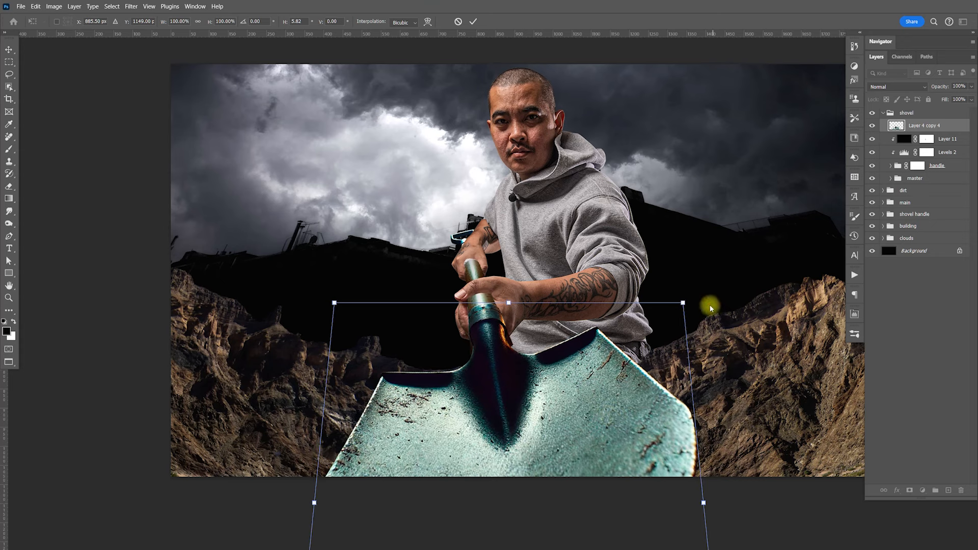
- Rotate the shovel blade slightly counterclockwise, realign it with the handle and apply the transform
right_click(594, 388)
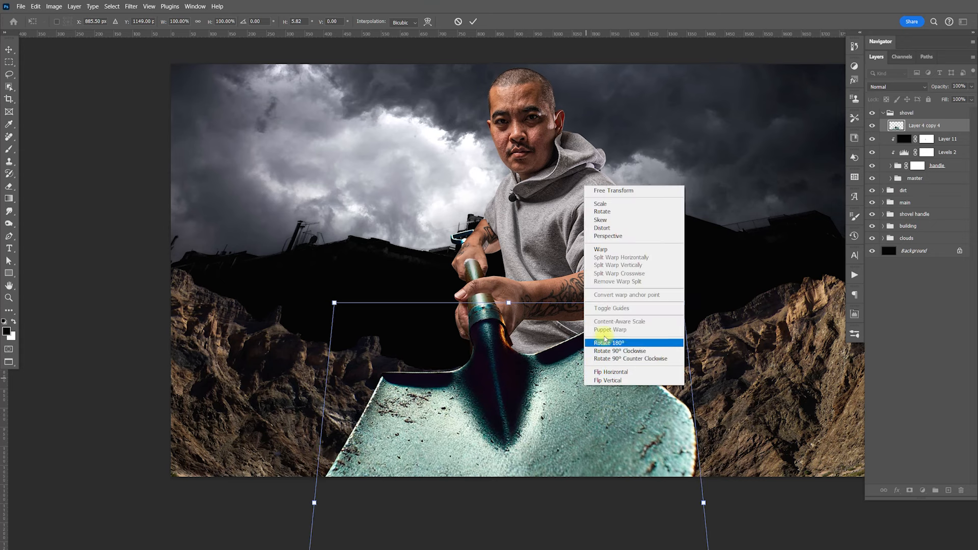
click(609, 204)
right_click(578, 372)
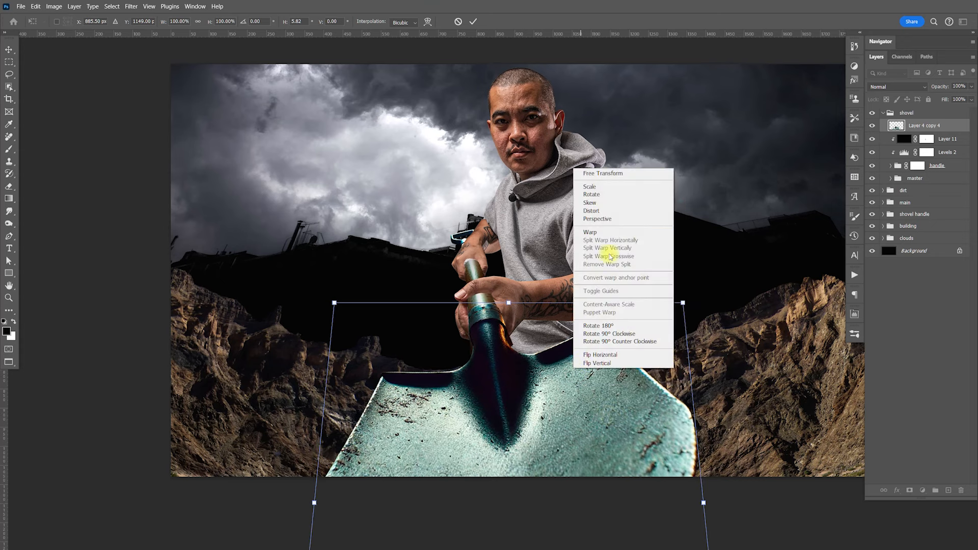
click(611, 198)
drag(695, 282, 680, 271)
drag(573, 394, 592, 385)
key(Return)
- Try a lower position for the shovel blade and nudge it back up
key(shift+Down)
key(shift+Down)
key(shift+Down)
key(shift+Down)
key(shift+Down)
key(shift+Down)
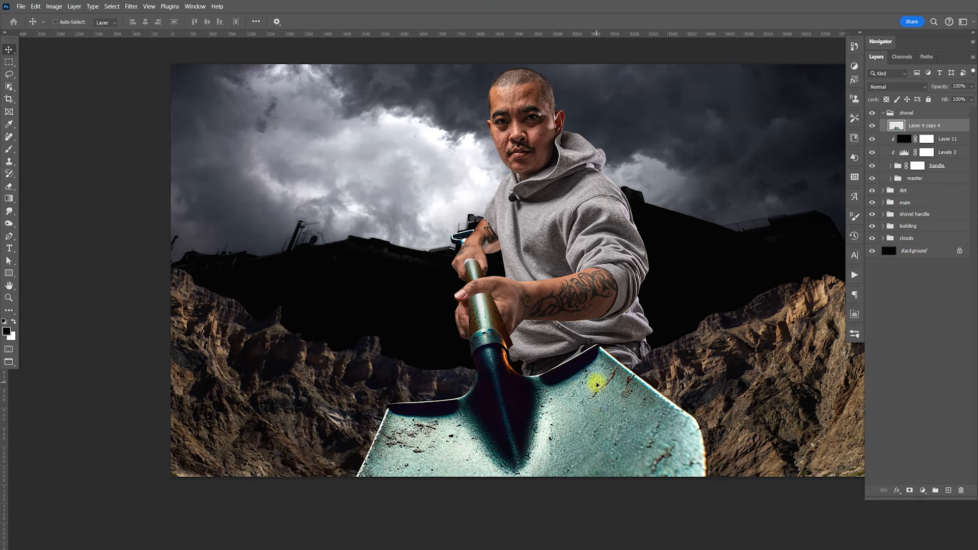
key(shift+Up)
key(shift+Up)
key(shift+Up)
key(shift+Up)
key(shift+Up)
key(shift+Up)
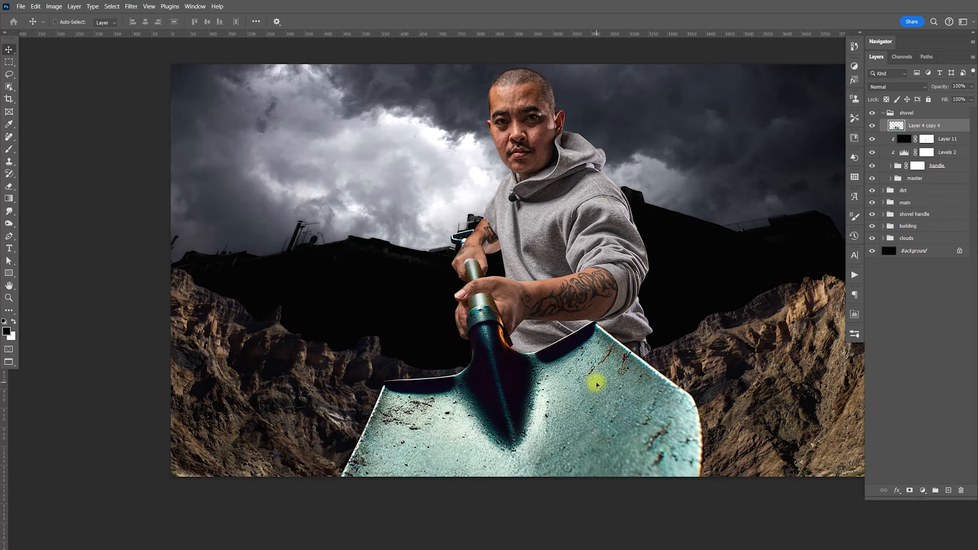
drag(655, 352, 647, 324)
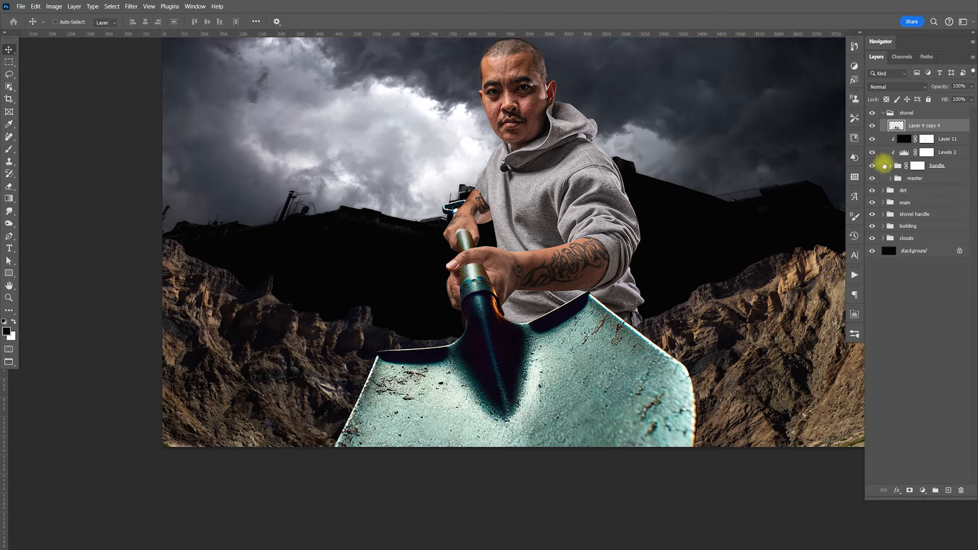
- Switch to Adobe Bridge and browse the JPG folder for a source photo of the man's grip, filtering to Camera Raw images
key(alt+Tab)
click(677, 321)
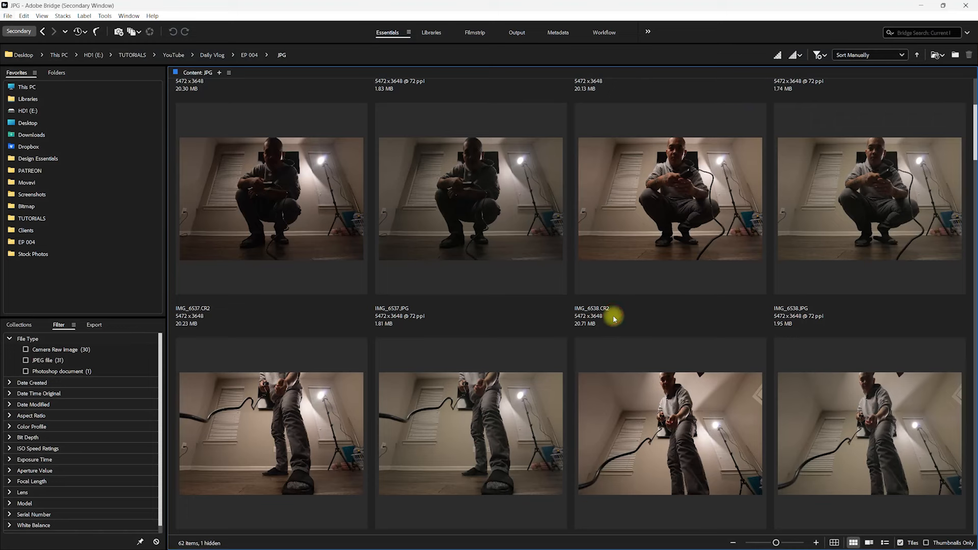
scroll(968, 260, down, 5)
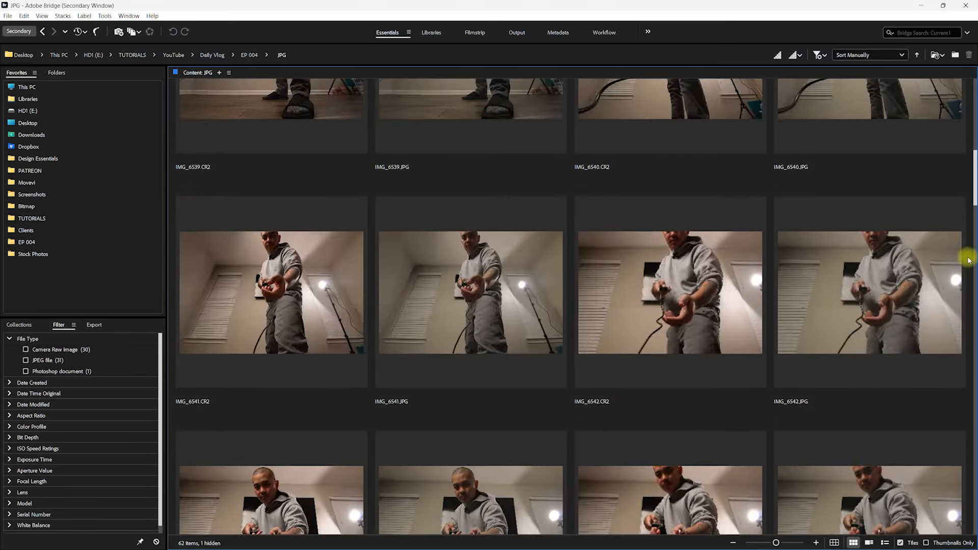
scroll(959, 484, down, 20)
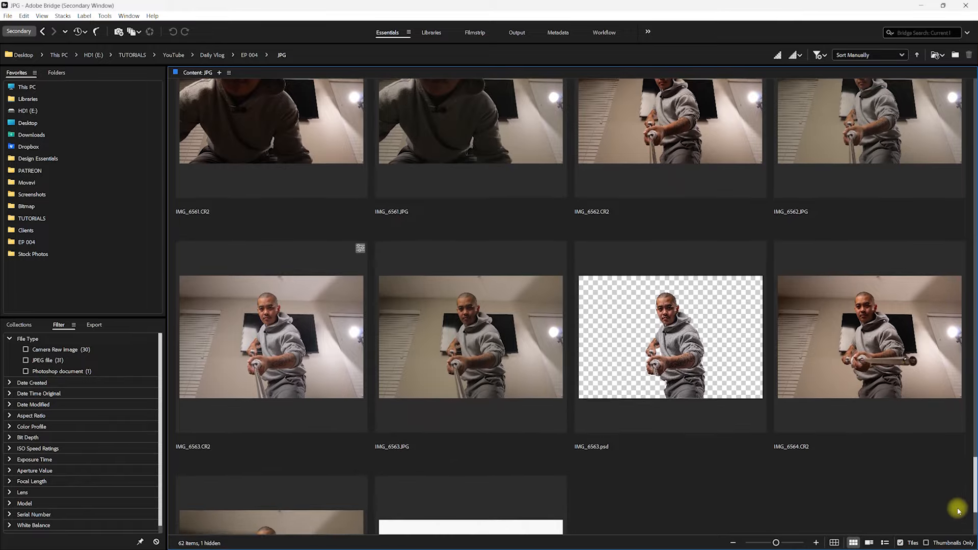
scroll(958, 511, down, 3)
scroll(955, 526, down, 1)
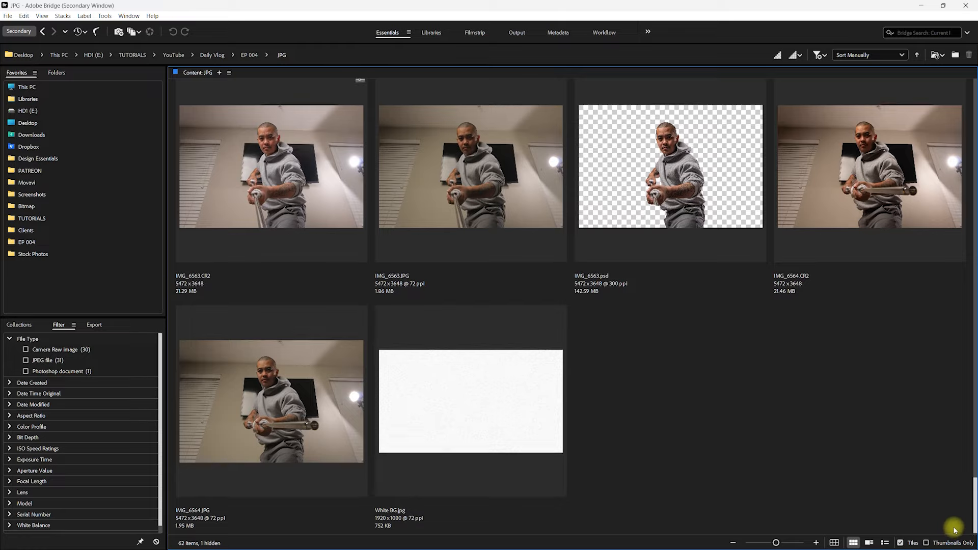
scroll(955, 494, up, 5)
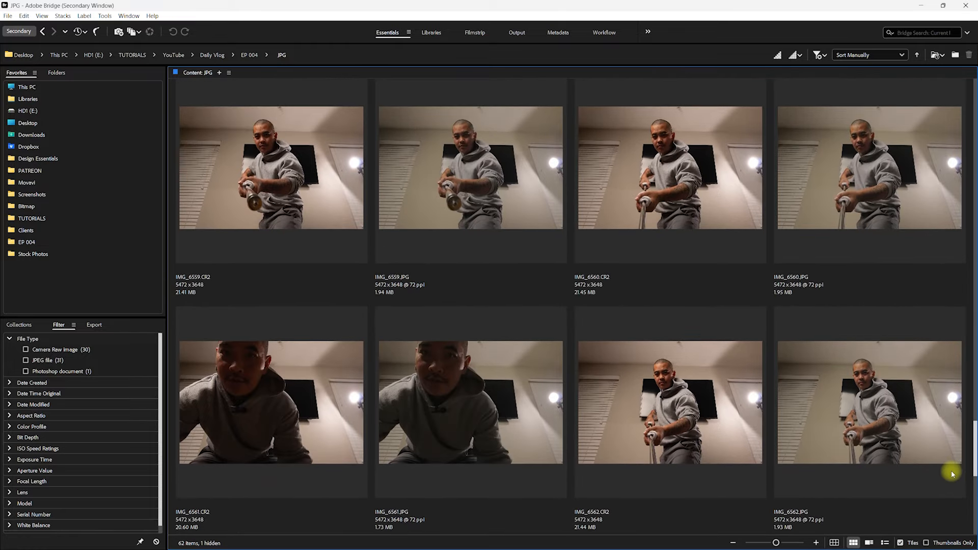
scroll(952, 473, up, 2)
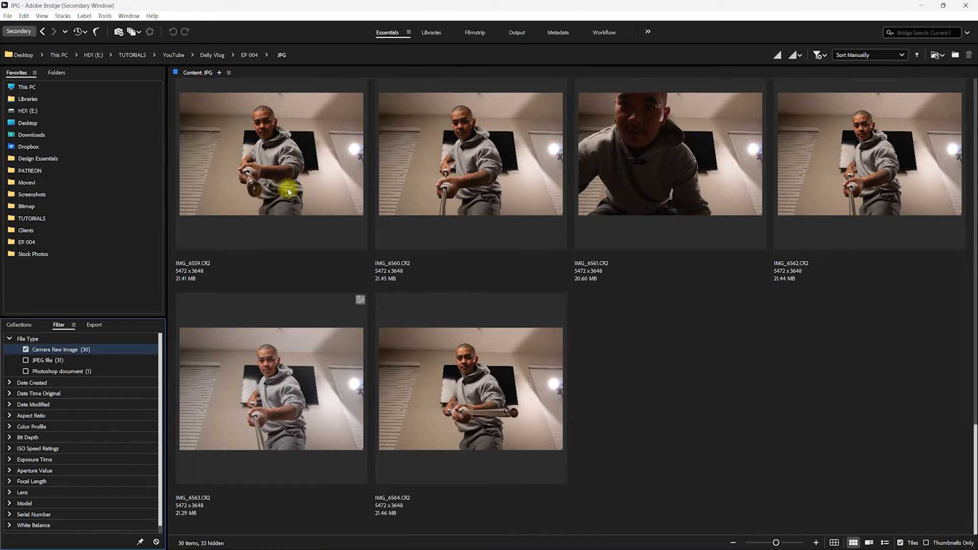
- Preview IMG_6559.CR2, open it through Camera Raw into Photoshop and duplicate its background layer
key(space)
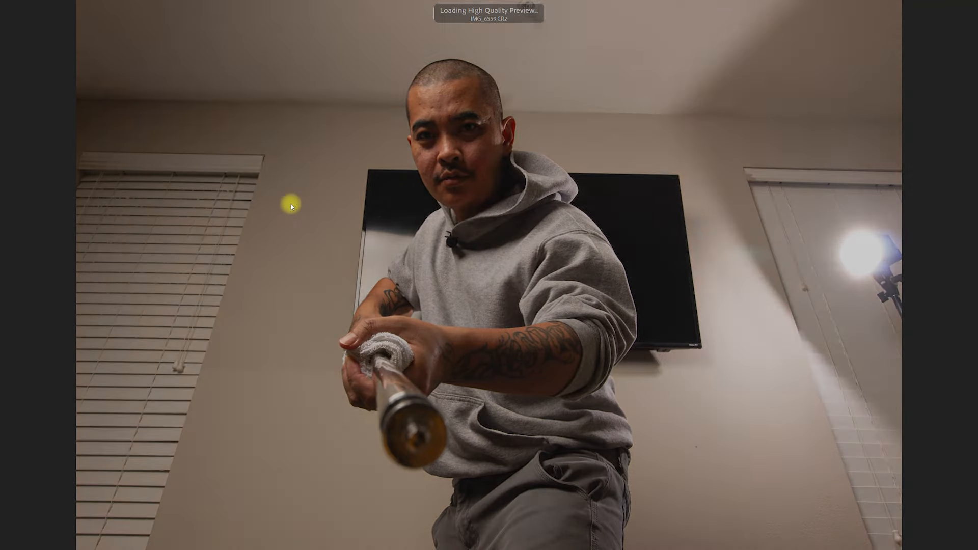
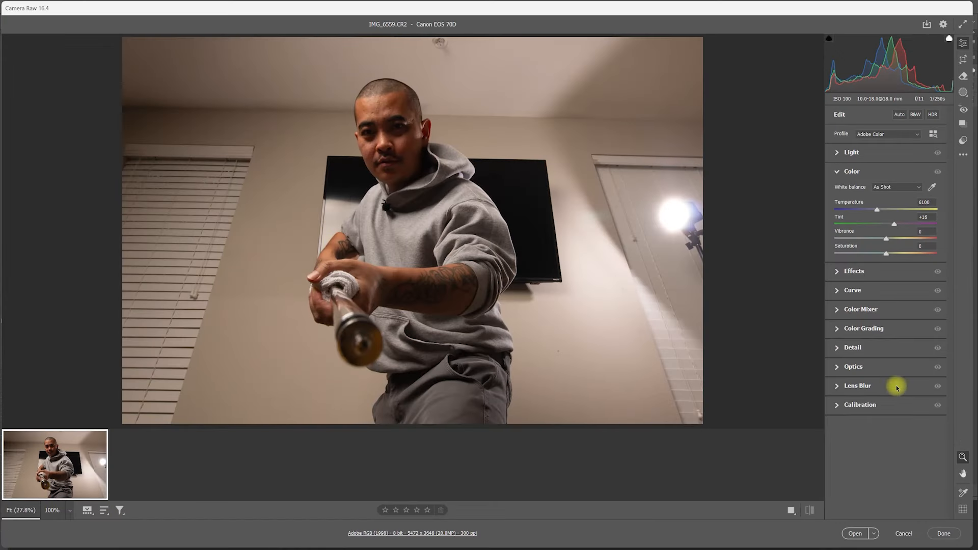
click(854, 534)
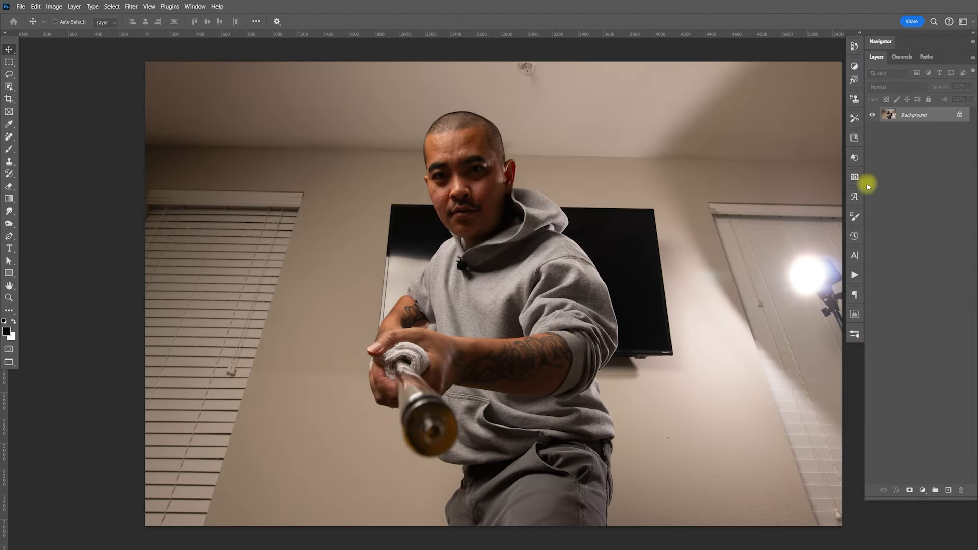
key(ctrl+j)
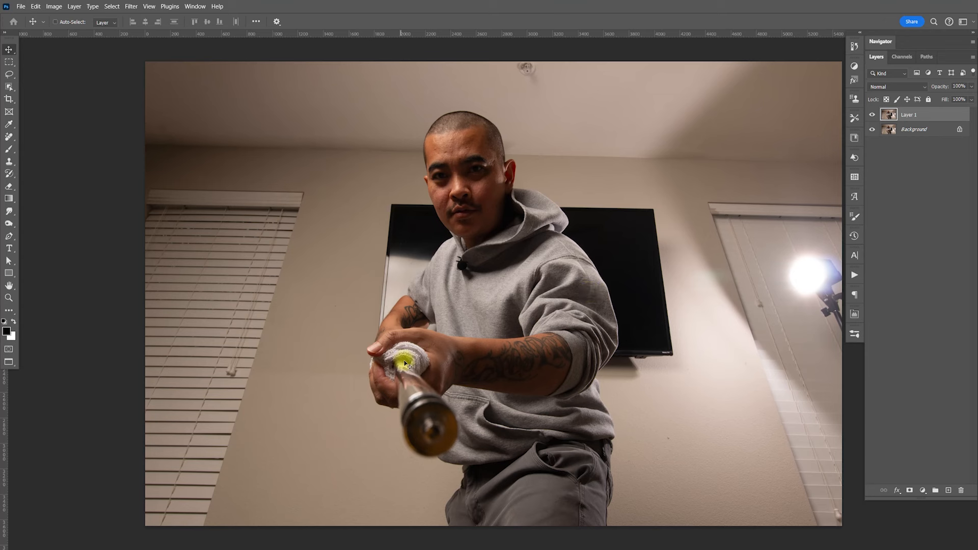
- Lasso the pole and its cloth wrap with a 3 px feather and run Generative Fill without a prompt
click(9, 74)
click(139, 21)
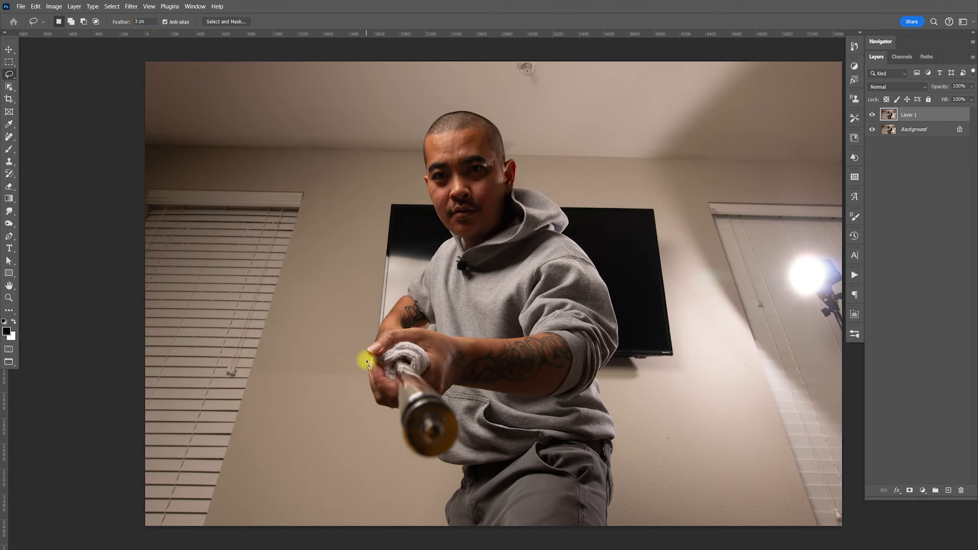
mouse_move(427, 347)
mouse_down()
mouse_move(429, 378)
mouse_move(460, 417)
mouse_move(465, 446)
mouse_move(414, 463)
mouse_move(382, 385)
mouse_up()
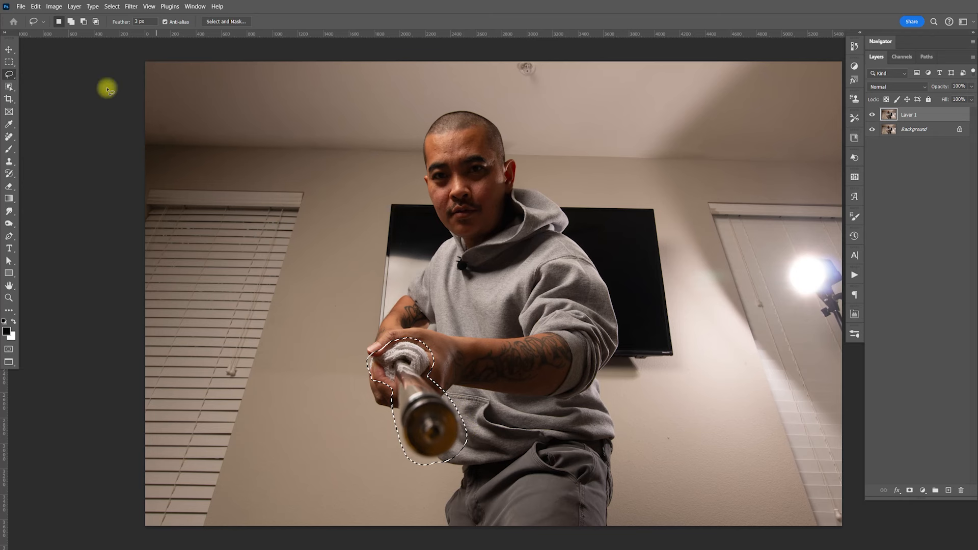
click(36, 6)
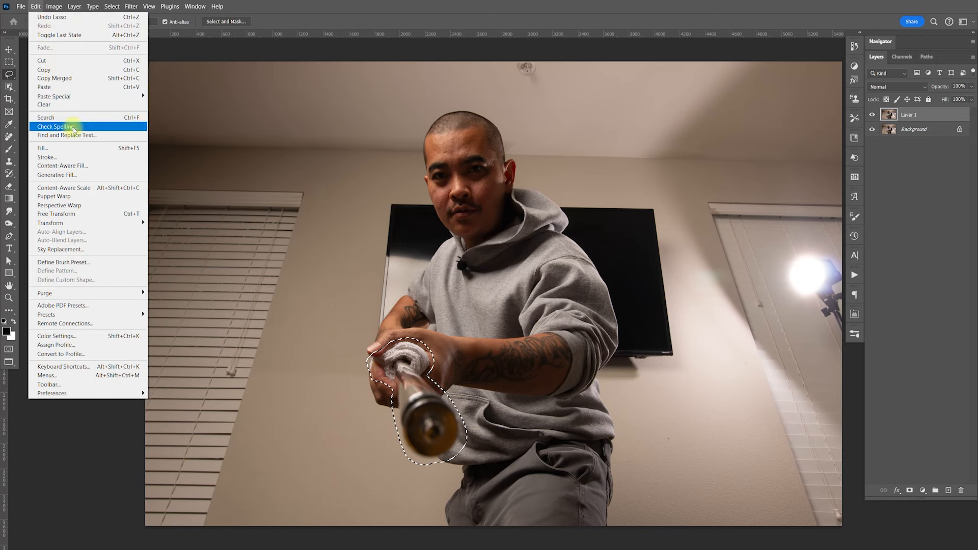
click(85, 178)
click(510, 217)
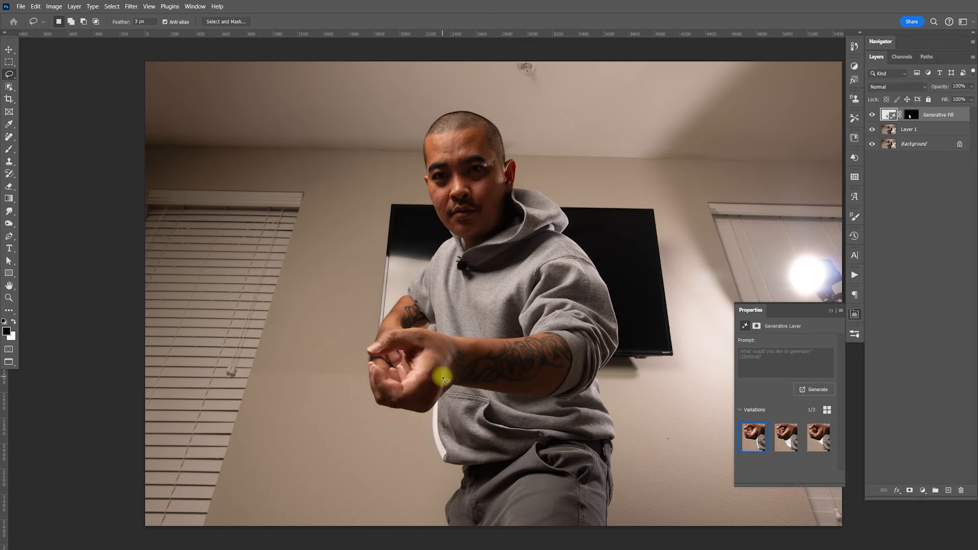
- Compare the generated variations of the empty front hand and choose the second one
click(786, 439)
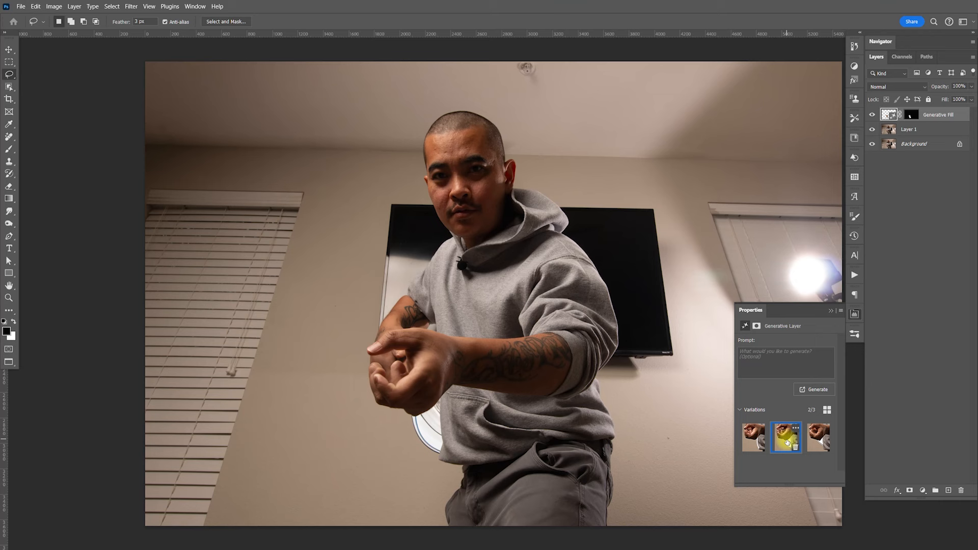
click(816, 441)
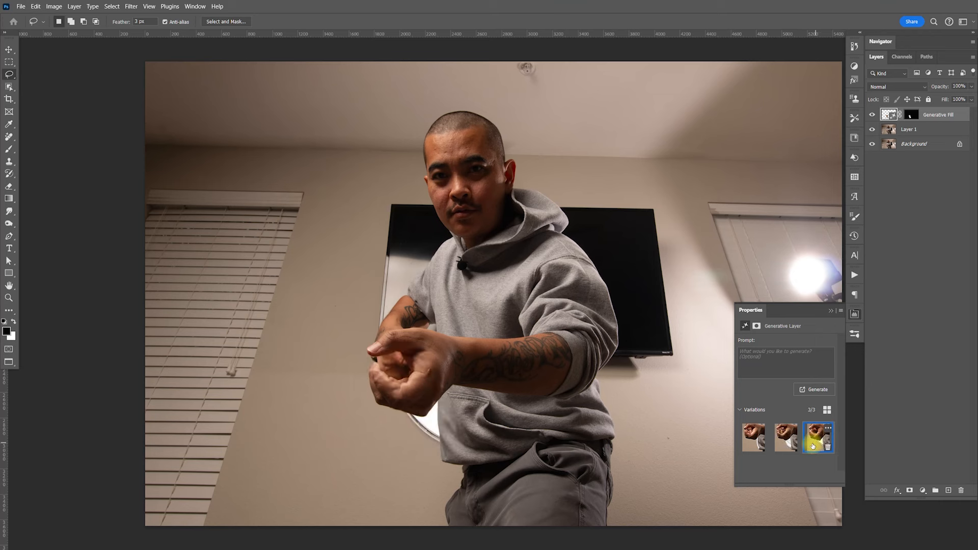
click(782, 445)
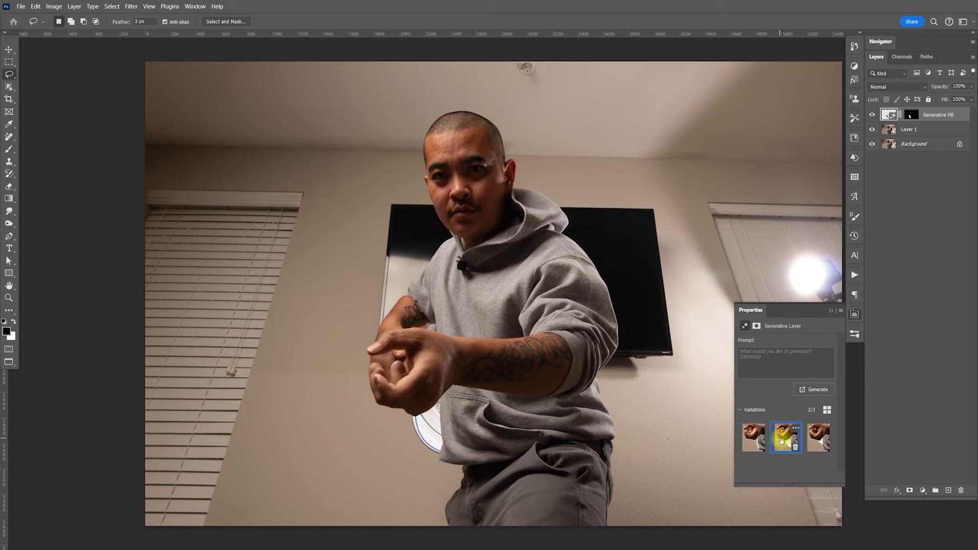
- Undo the fill and lasso selection, restore them and choose the second variation again
key(ctrl+z)
key(ctrl+z)
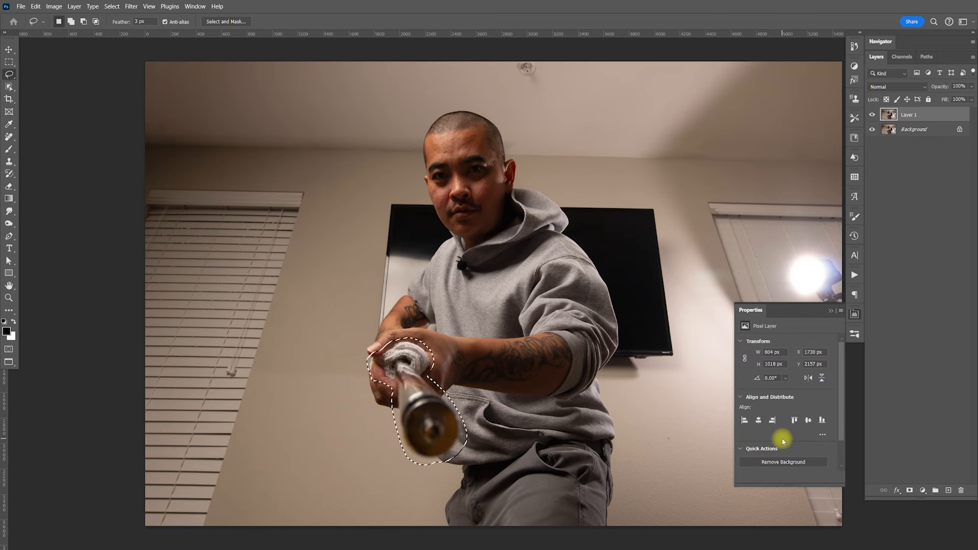
click(35, 6)
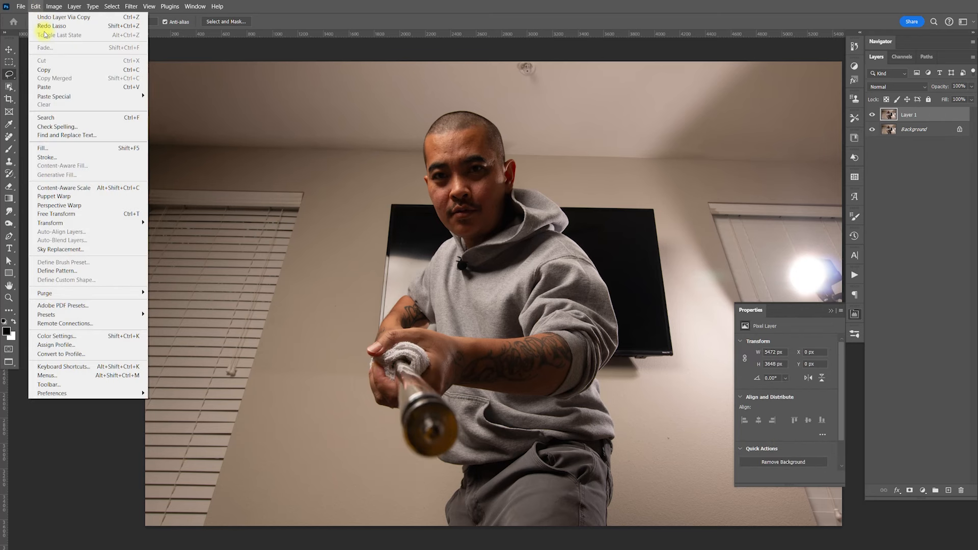
click(43, 17)
click(36, 6)
click(38, 16)
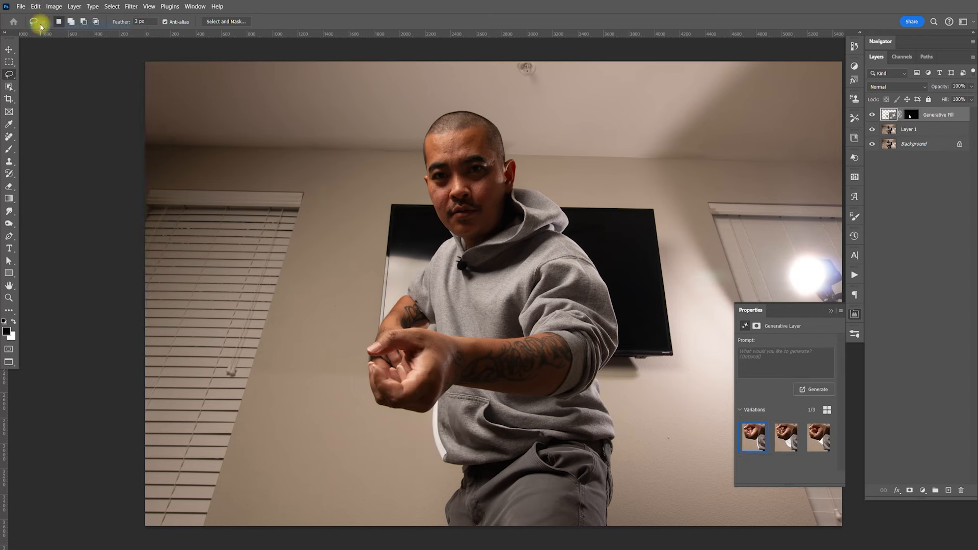
click(784, 437)
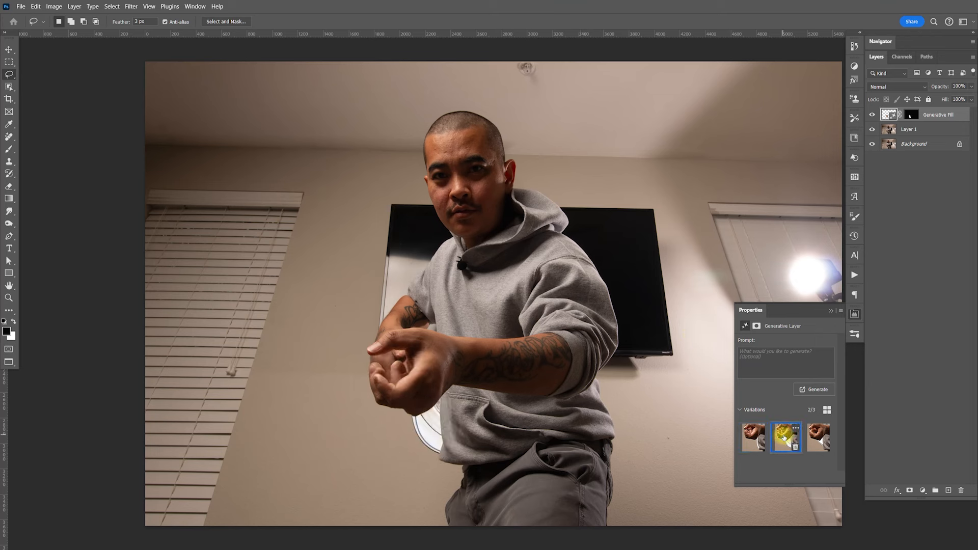
- Compare the generated hand variations, choose the second one, and merge the Generative Fill layer with Layer 1
click(752, 438)
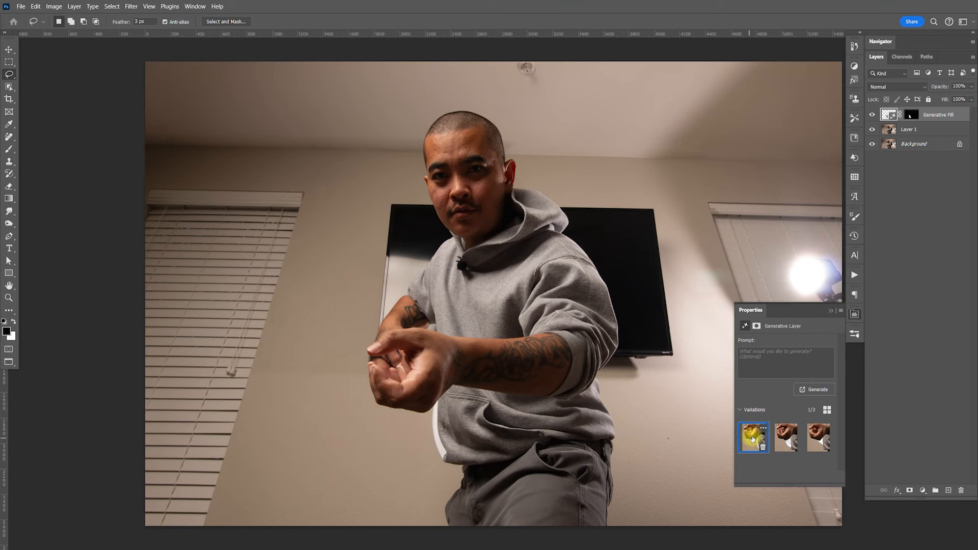
click(786, 438)
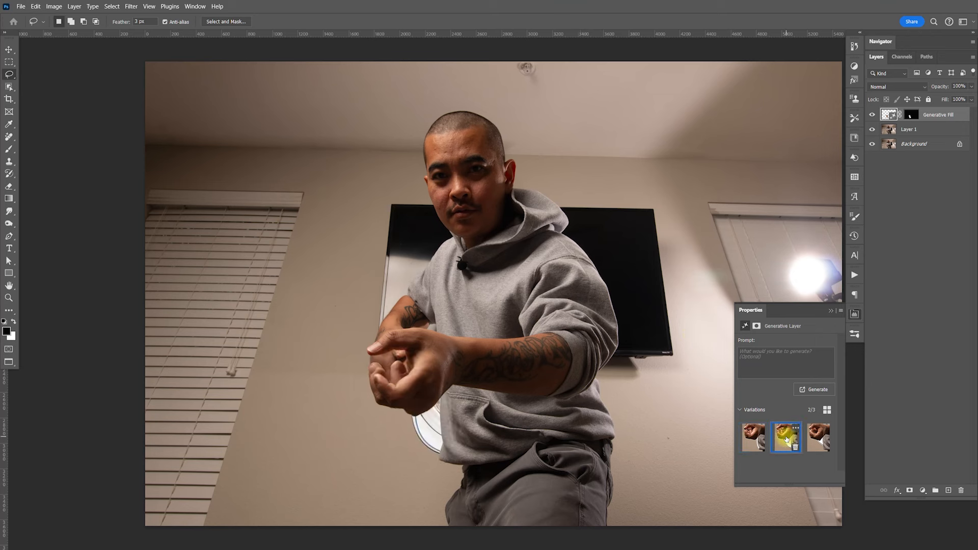
click(854, 313)
shift+click(929, 131)
key(ctrl+e)
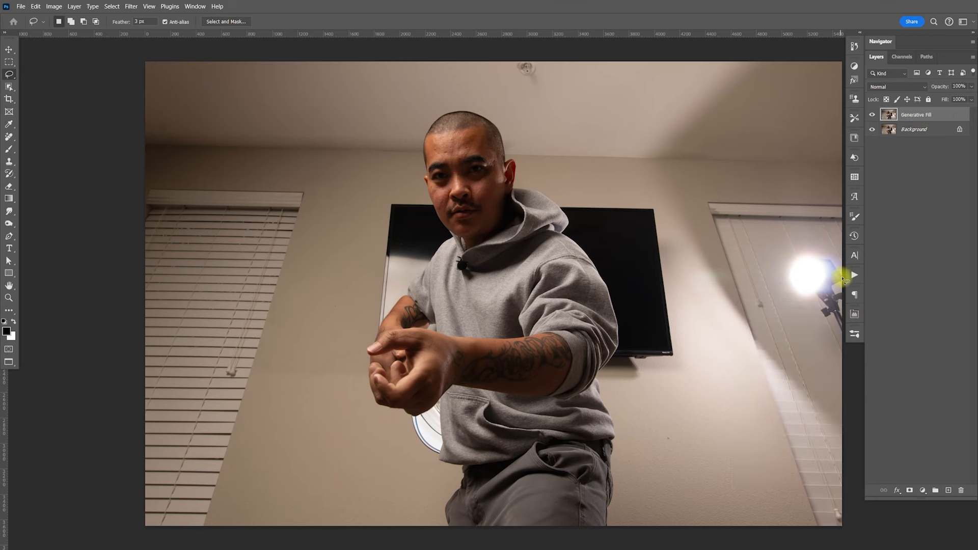
- Run the Sharpen Low action from the Noyse PS Actions set on the merged Generative Fill layer
click(854, 275)
click(787, 533)
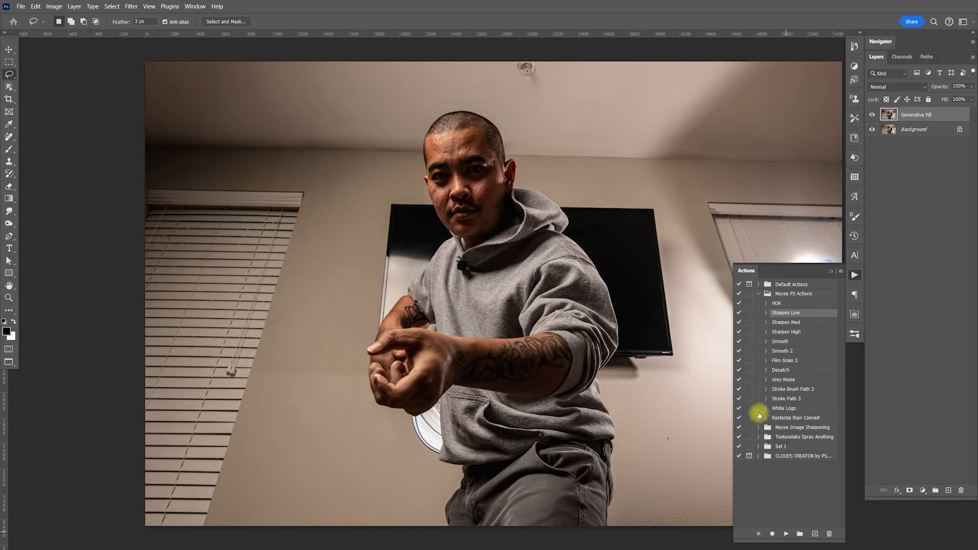
click(854, 276)
- Draw a closed Pen path around the front hand's thumb, including part of the palm behind it
key(z)
drag(400, 348, 467, 375)
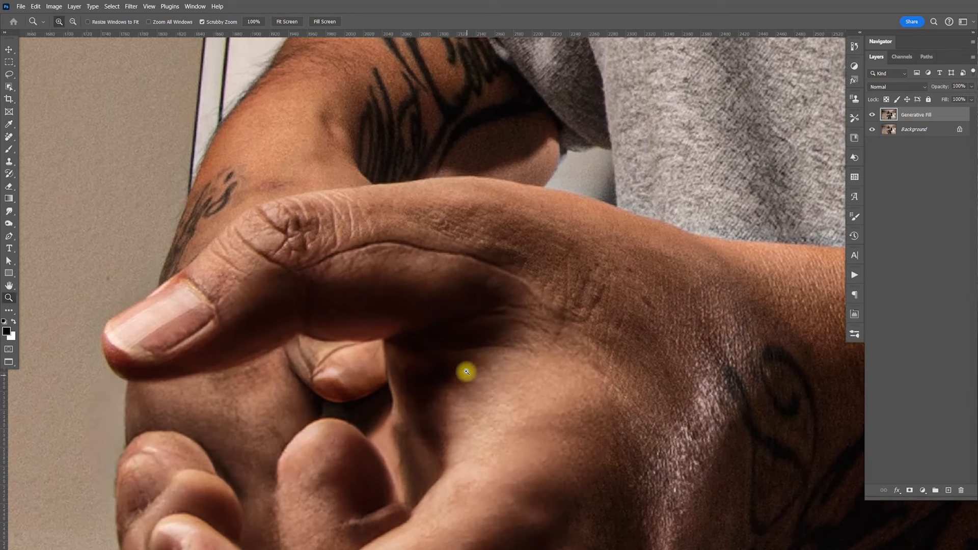
key(p)
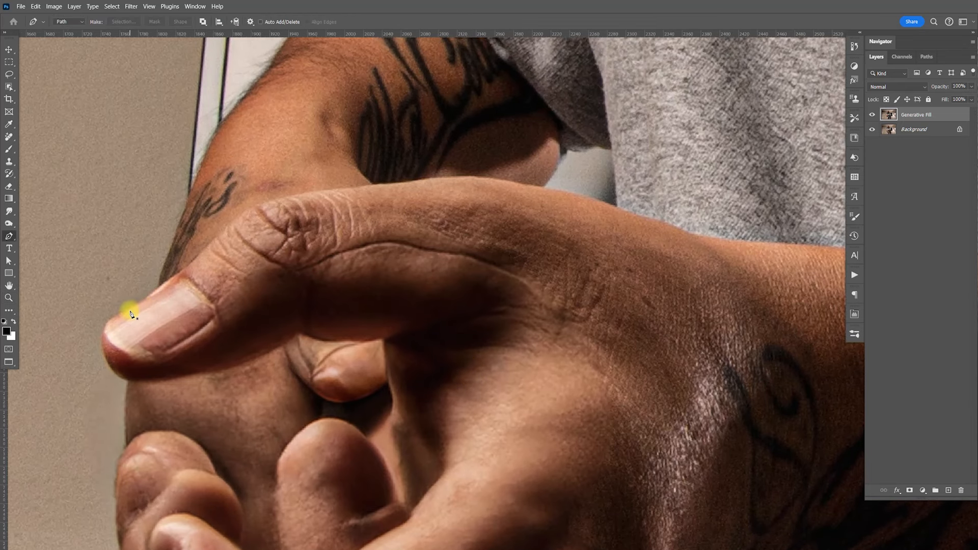
click(162, 379)
drag(233, 226, 240, 215)
drag(426, 182, 450, 181)
click(534, 187)
click(602, 246)
click(630, 348)
drag(587, 392, 475, 397)
click(423, 344)
drag(376, 338, 359, 341)
click(313, 334)
click(294, 333)
drag(233, 361, 199, 370)
click(162, 379)
- Convert the thumb path into a new anti-aliased selection with a 0-pixel feather and copy the selected area
right_click(371, 288)
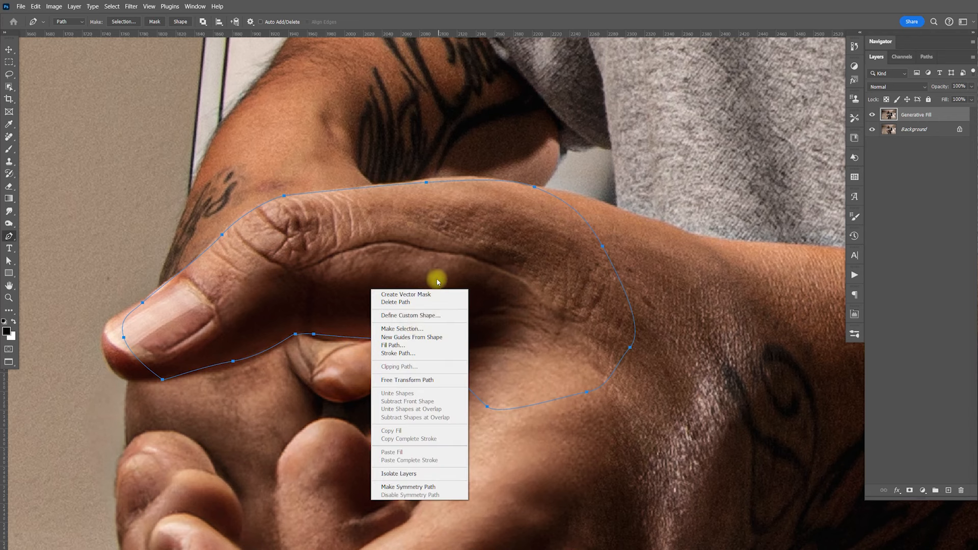
click(414, 328)
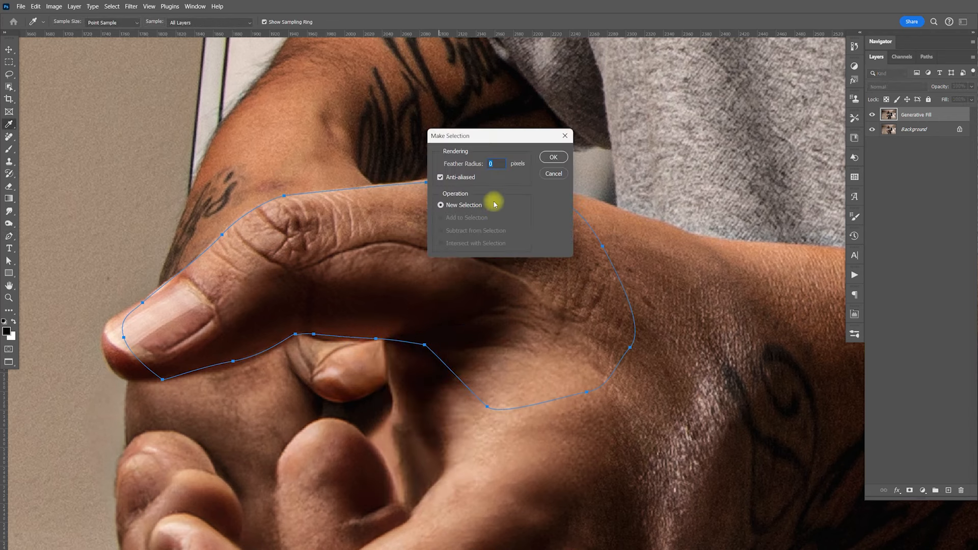
click(550, 160)
key(ctrl+j)
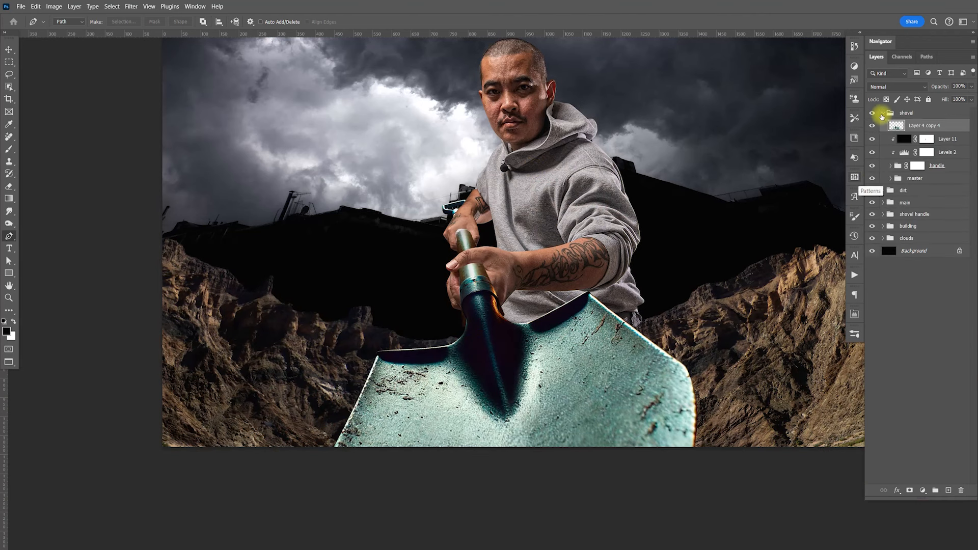
- Paste the copied thumb into the shovel composite, then scale it down and align it over the existing thumb on the handle
key(z)
click(497, 253)
click(642, 202)
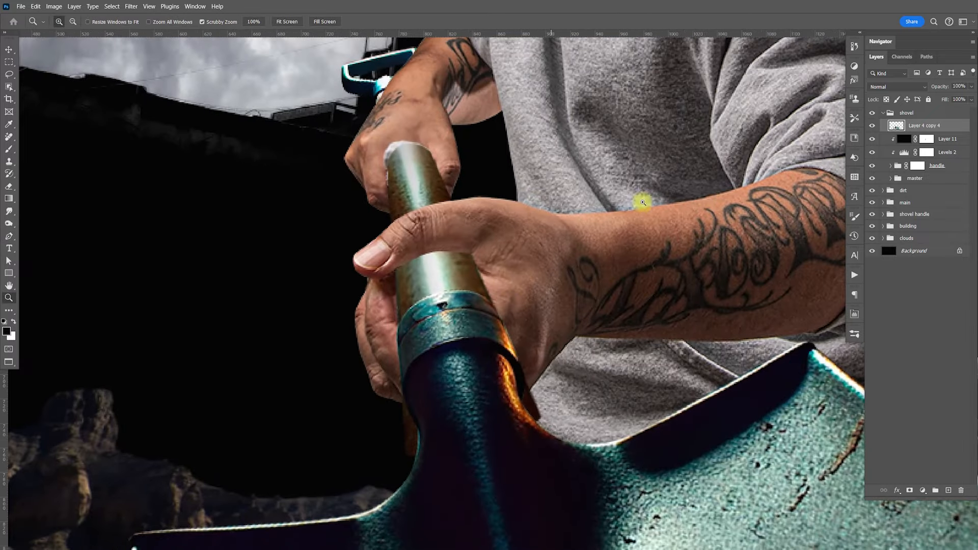
key(ctrl+v)
key(ctrl+t)
drag(825, 146, 601, 221)
drag(526, 271, 564, 235)
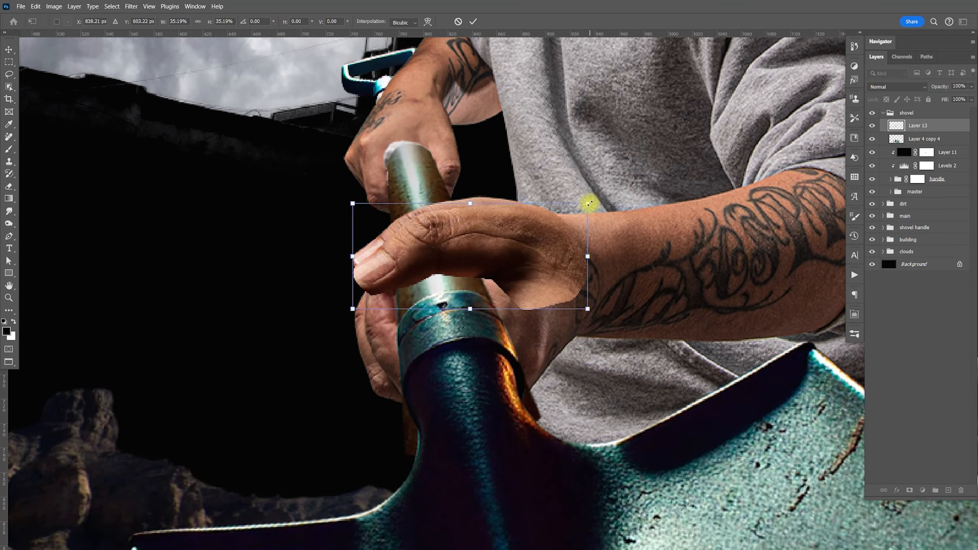
drag(589, 204, 530, 232)
drag(509, 272, 498, 251)
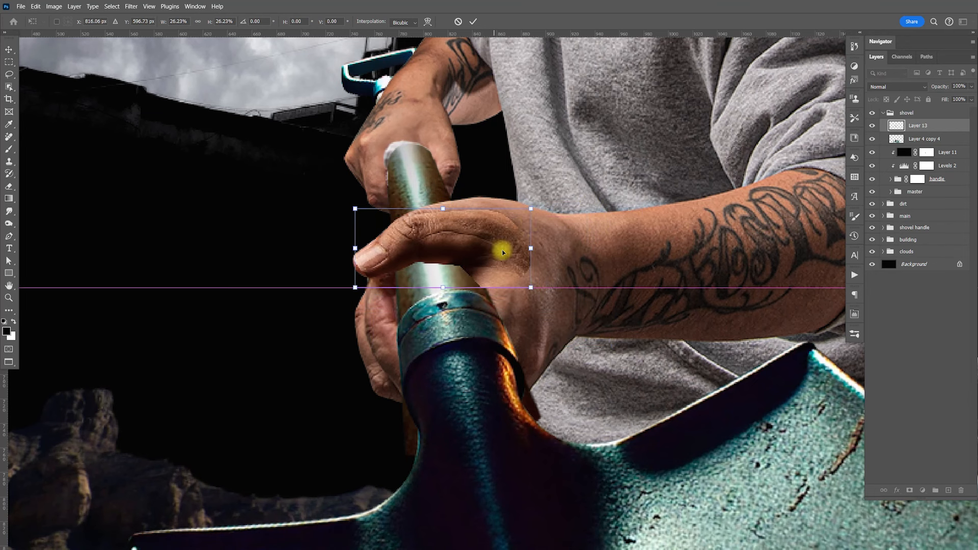
drag(531, 208, 554, 205)
key(Return)
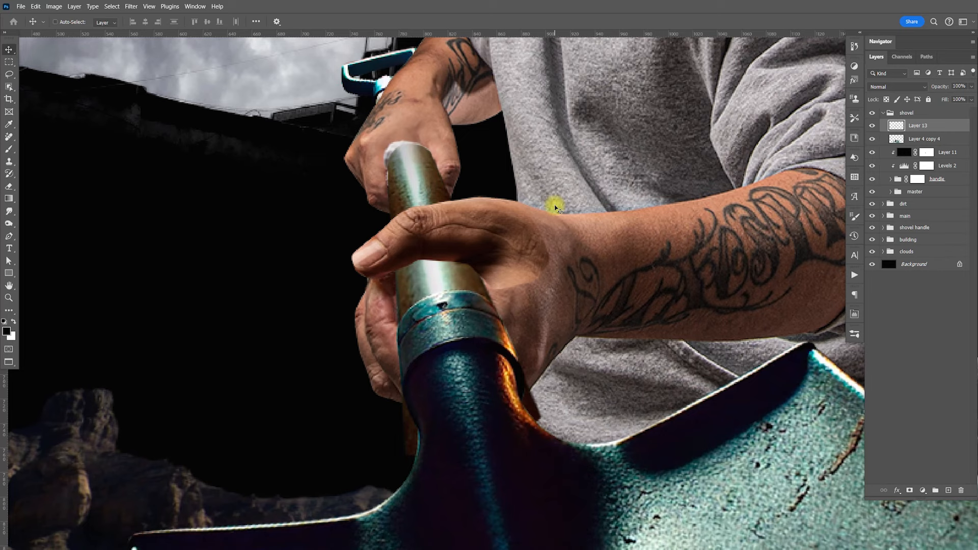
- Compare the pasted thumb with the original beneath it, then brighten it with Levels midtones at 1.15
key(z)
drag(450, 303, 448, 328)
click(873, 127)
click(873, 127)
key(v)
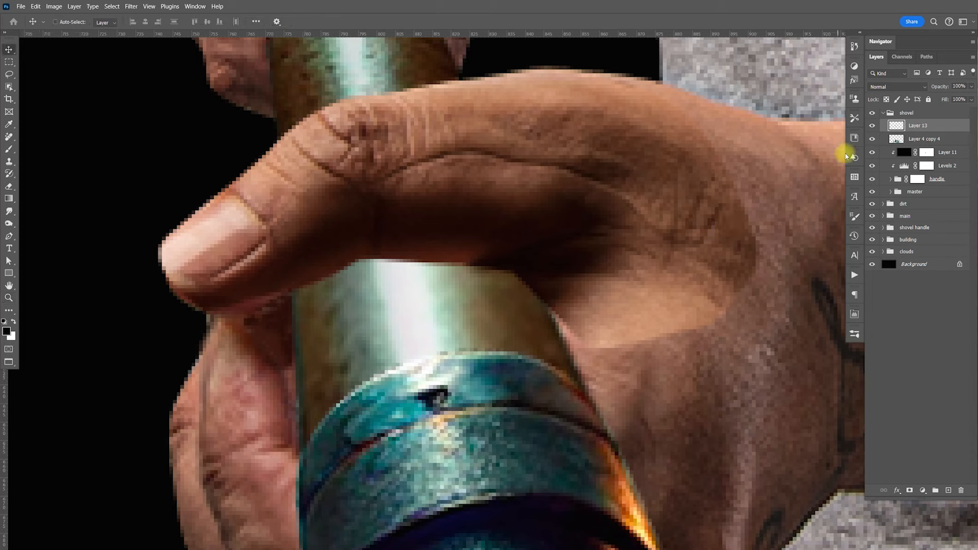
scroll(746, 252, up, 2)
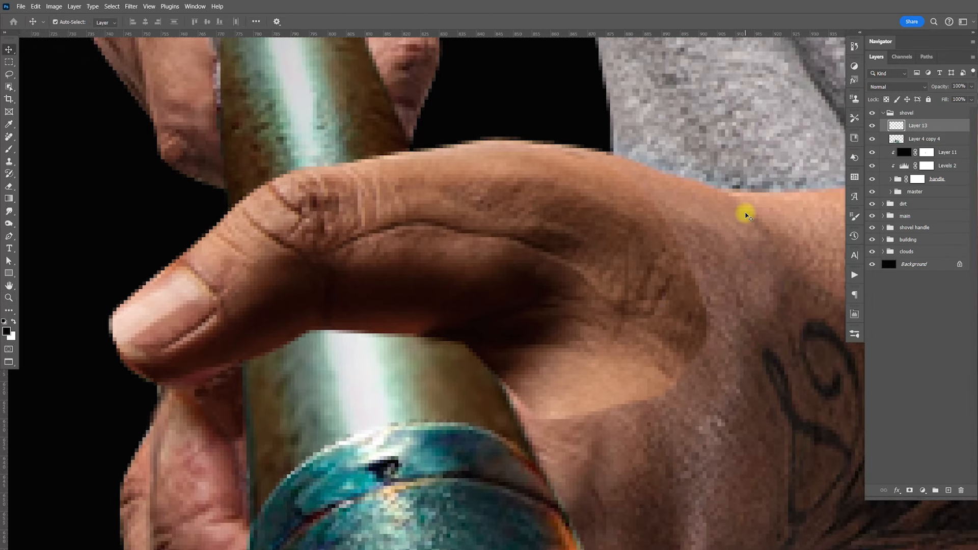
key(ctrl+l)
drag(682, 355, 676, 356)
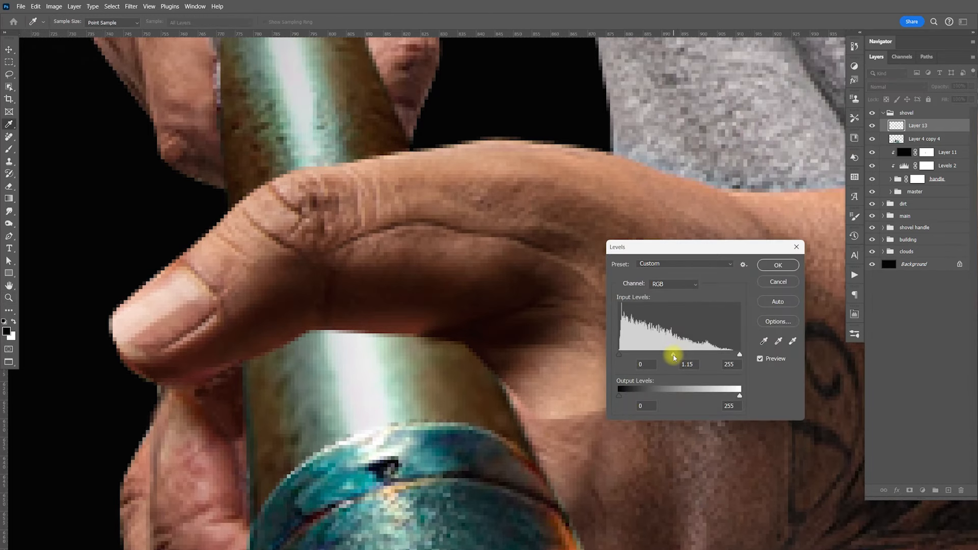
click(768, 264)
- Add a layer mask to the pasted thumb and blend its palm and wrist edges using a soft black 45-pixel brush
click(909, 489)
click(920, 125)
key(b)
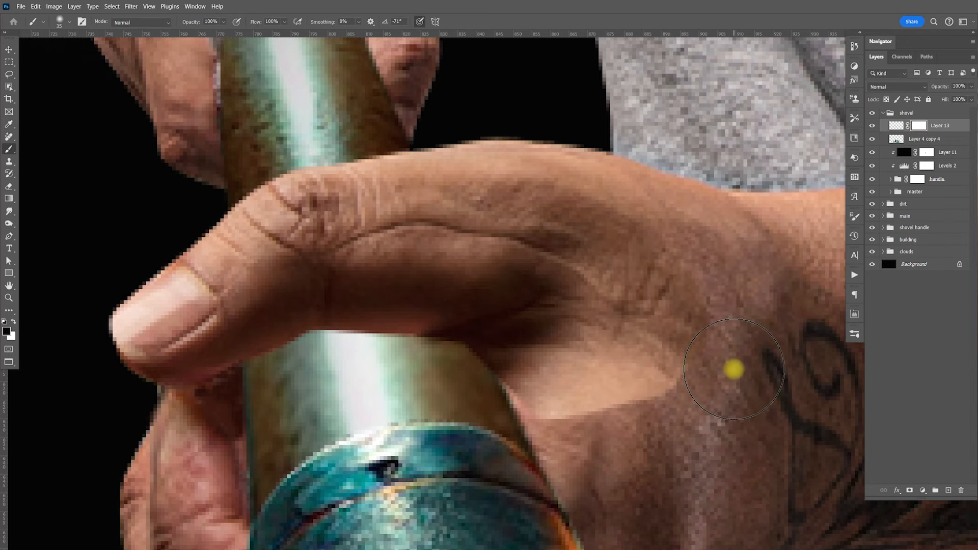
key(bracketright)
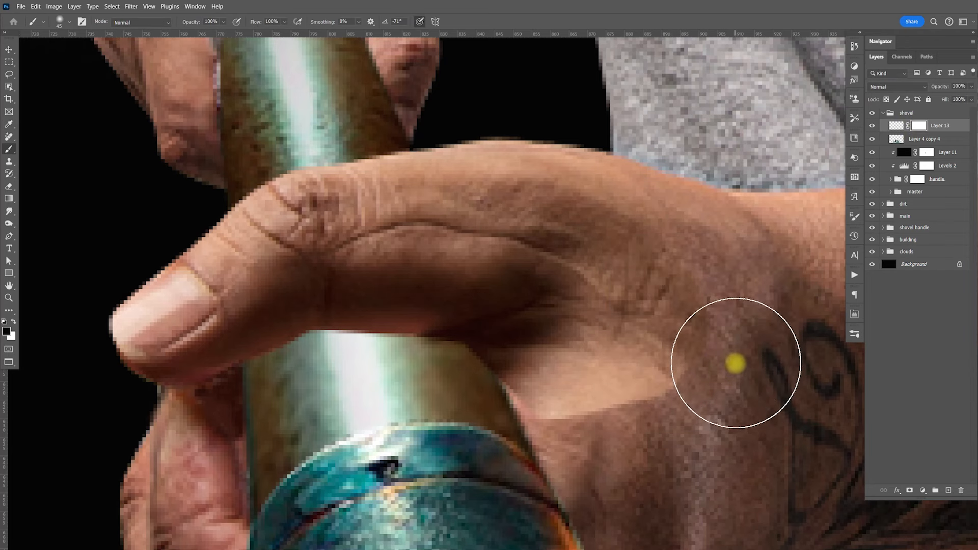
drag(643, 431, 626, 443)
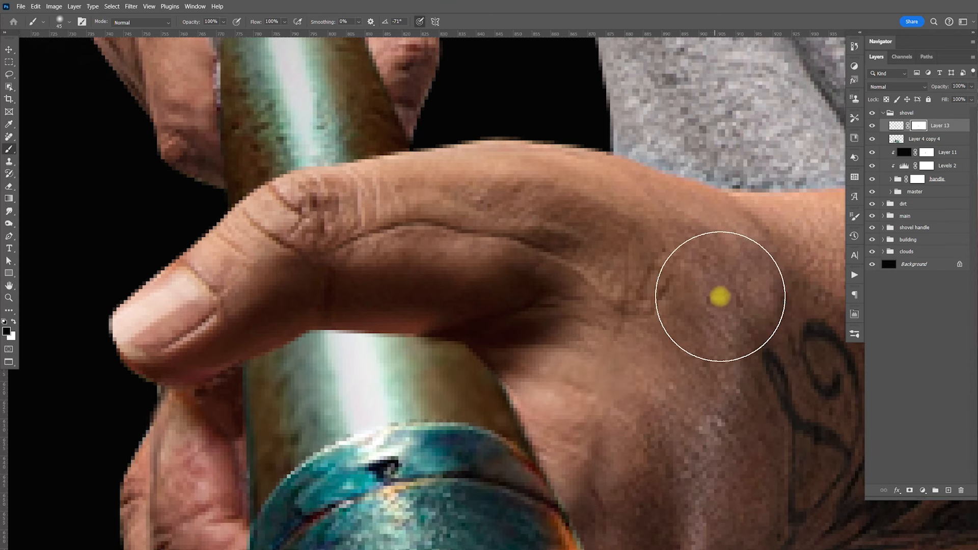
click(612, 108)
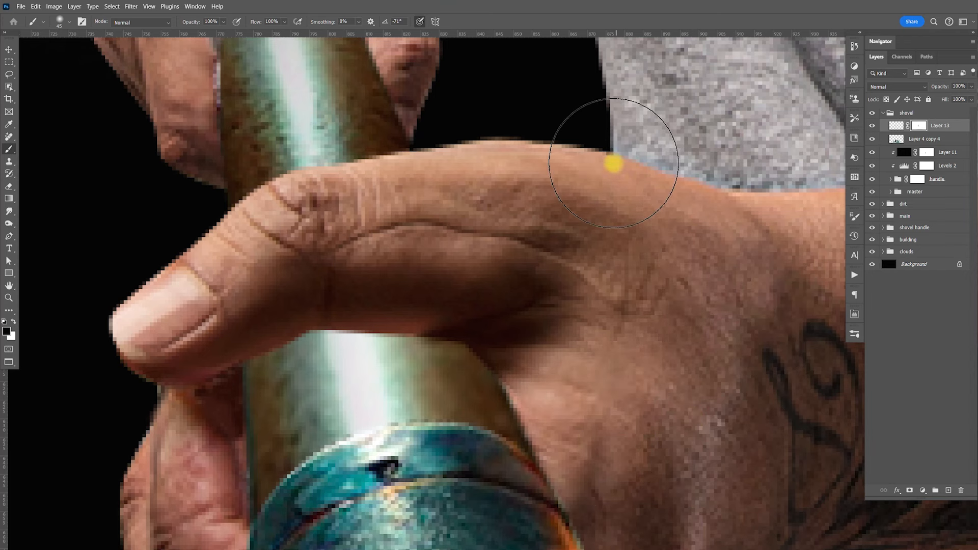
drag(515, 262, 566, 243)
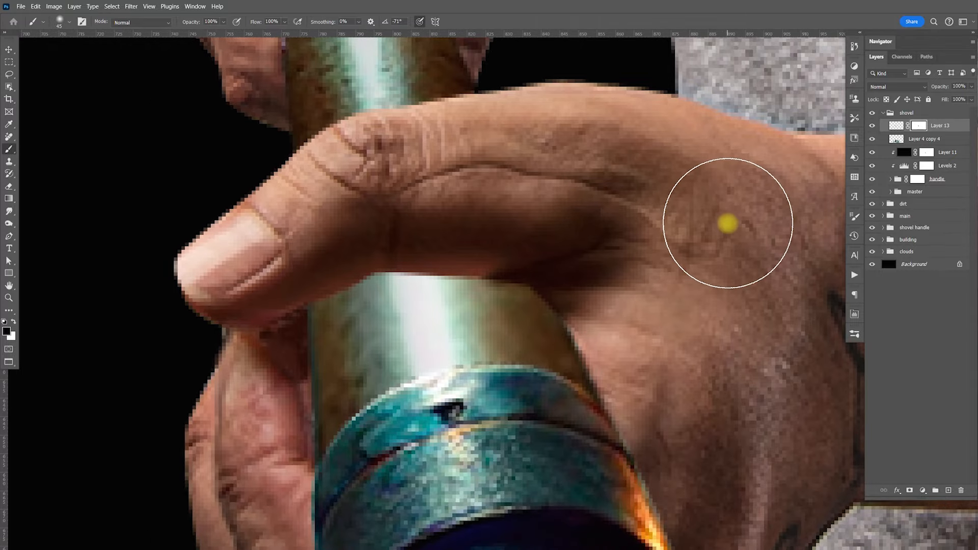
- Add a new layer clipped to the handle group, directly below the Levels 2 adjustment
key(v)
scroll(685, 292, down, 3)
key(ctrl+0)
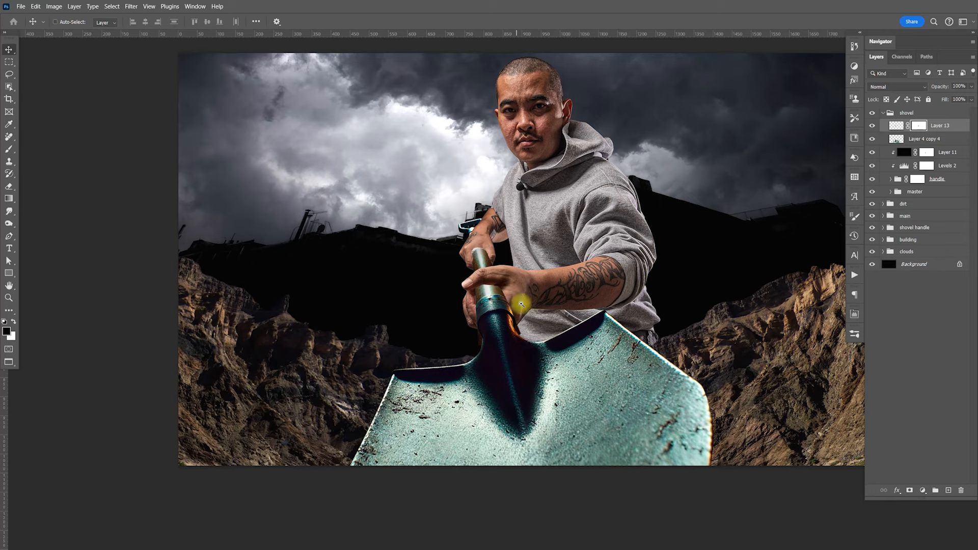
drag(514, 301, 517, 327)
key(ctrl+plus)
key(ctrl+plus)
key(ctrl+plus)
key(ctrl+plus)
scroll(508, 265, up, 8)
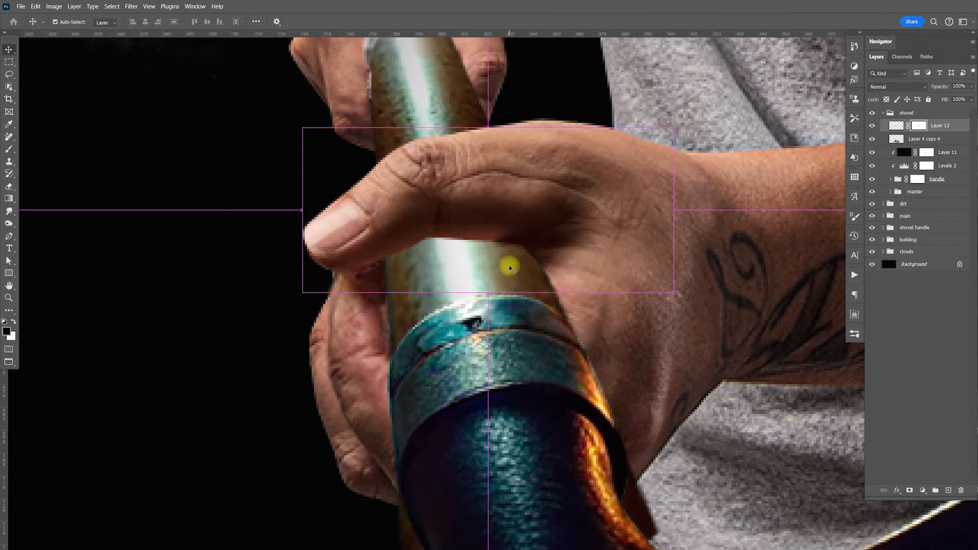
key(ctrl)
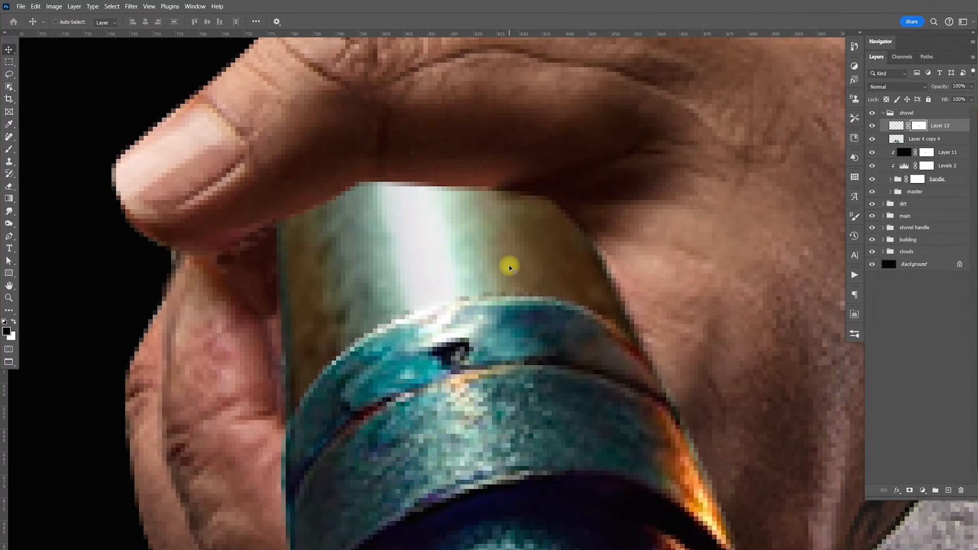
click(928, 179)
click(949, 491)
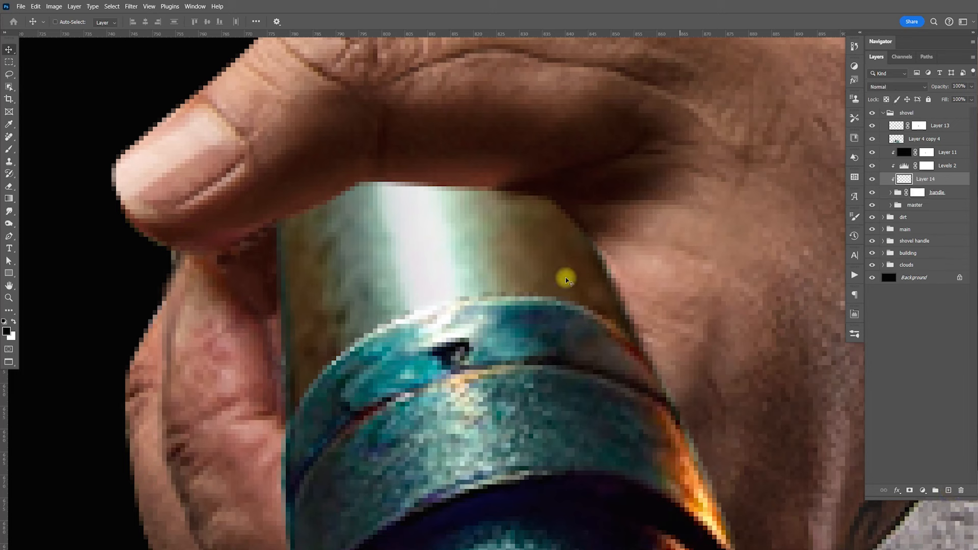
- Try painting a black shadow on the handle beneath the thumb and along its left edge with a 10-pixel brush
key(b)
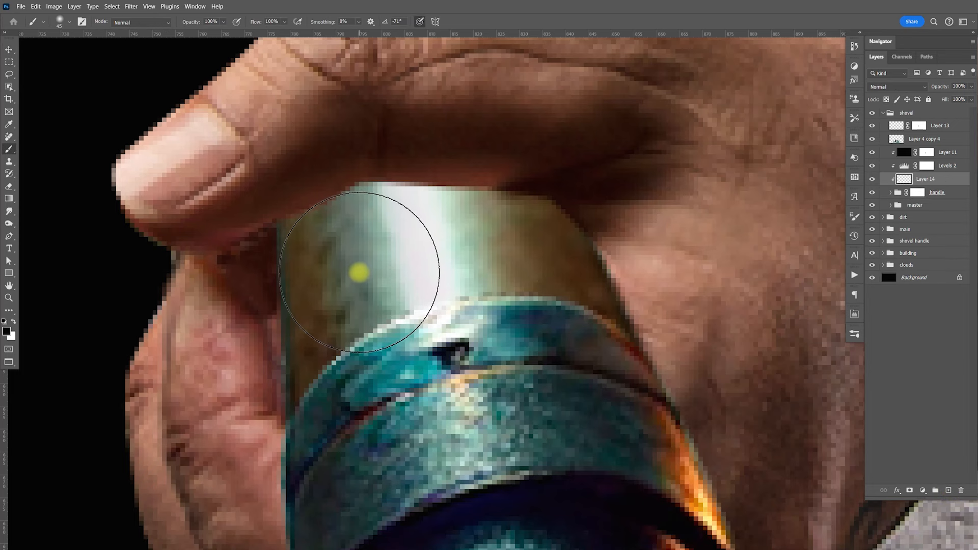
key(bracketleft)
key(bracketleft)
mouse_move(283, 226)
mouse_down()
mouse_move(338, 191)
mouse_move(378, 183)
mouse_move(499, 179)
mouse_move(459, 175)
mouse_move(299, 244)
mouse_move(301, 277)
mouse_move(289, 292)
mouse_up()
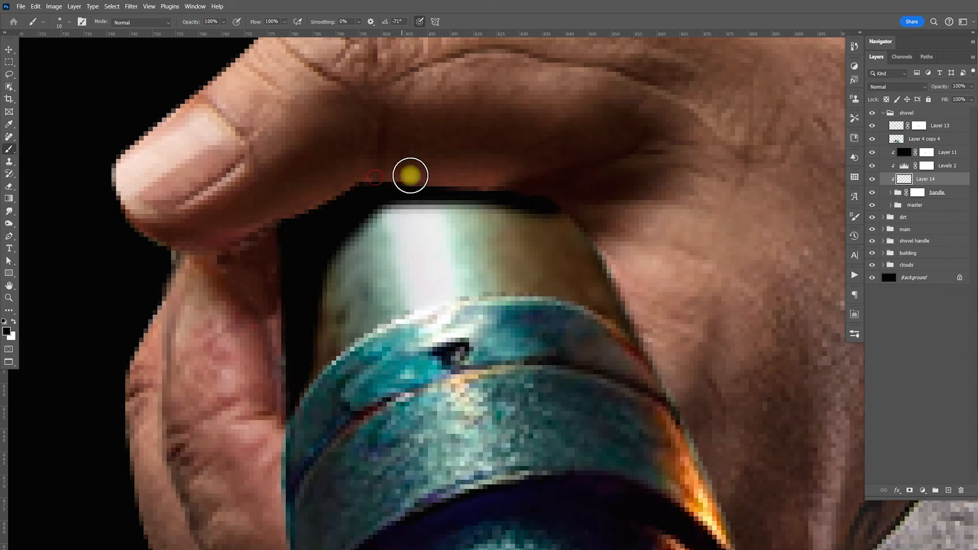
drag(408, 198, 520, 201)
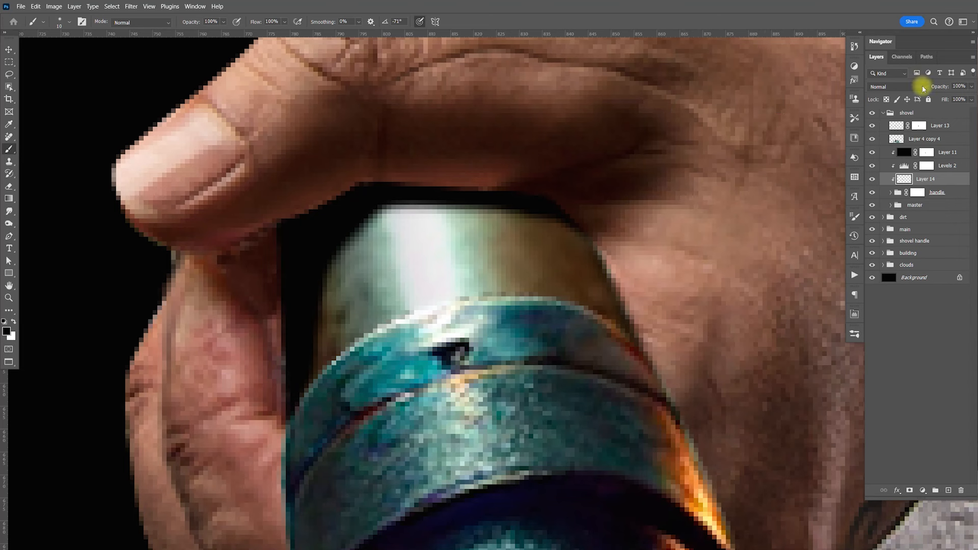
drag(957, 102, 973, 100)
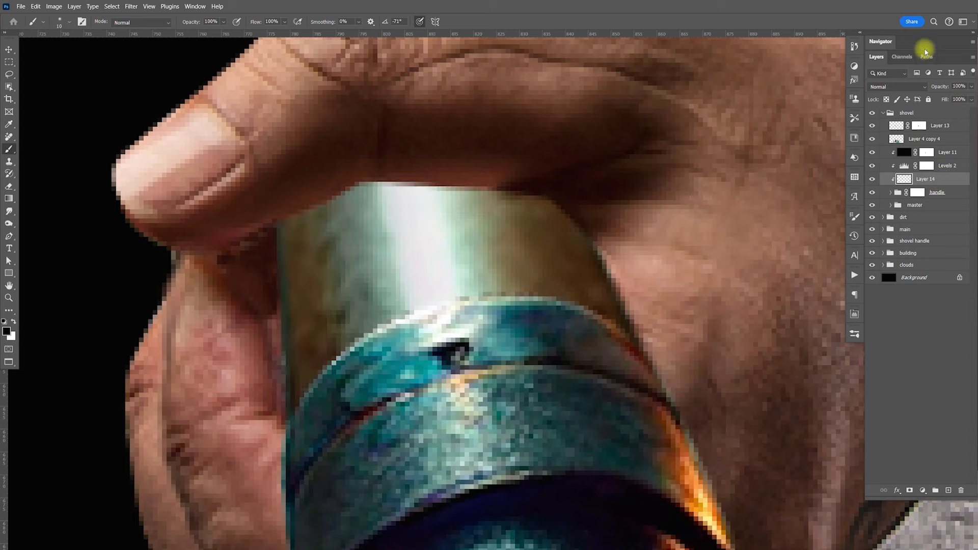
- Sample a dark shadow tone from under the thumb and paint a shadow with it along the handle's upper and left edges
click(7, 331)
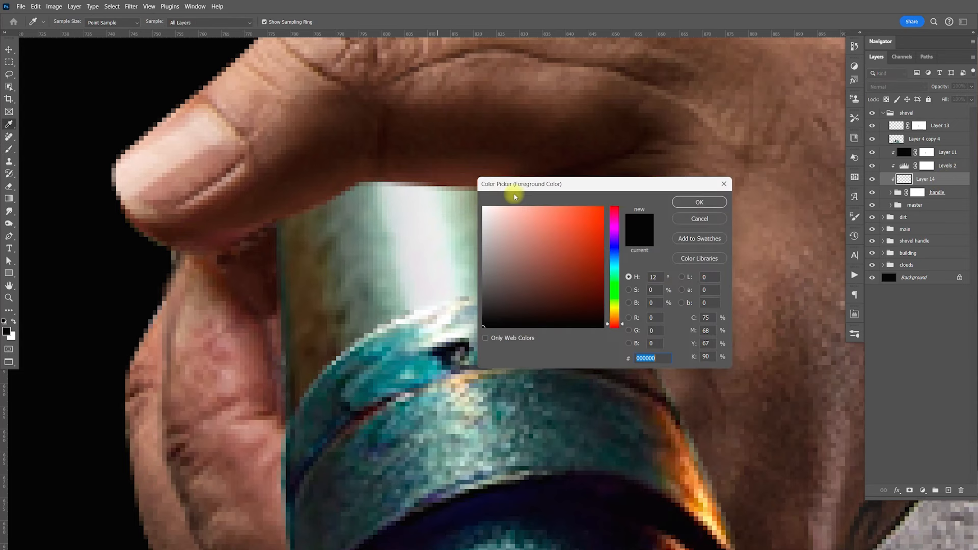
drag(569, 183, 693, 243)
click(568, 191)
click(820, 263)
key(b)
mouse_move(550, 190)
mouse_down()
mouse_move(438, 173)
mouse_move(438, 182)
mouse_move(285, 225)
mouse_move(377, 188)
mouse_move(327, 204)
mouse_move(289, 290)
mouse_up()
- Lighten the painted handle shadow with Levels midtones at 1.82, then extend the shading down the handle's left edge
key(ctrl+l)
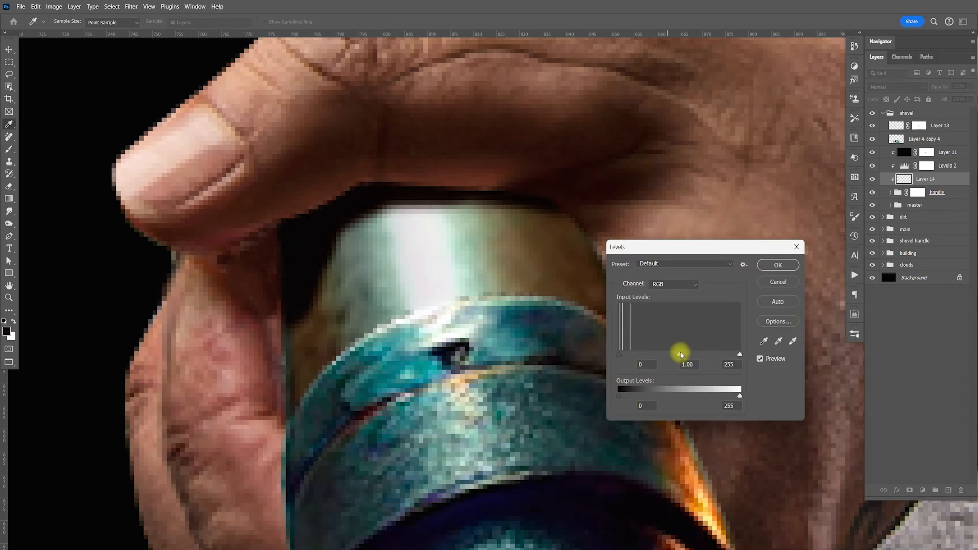
drag(667, 357, 651, 358)
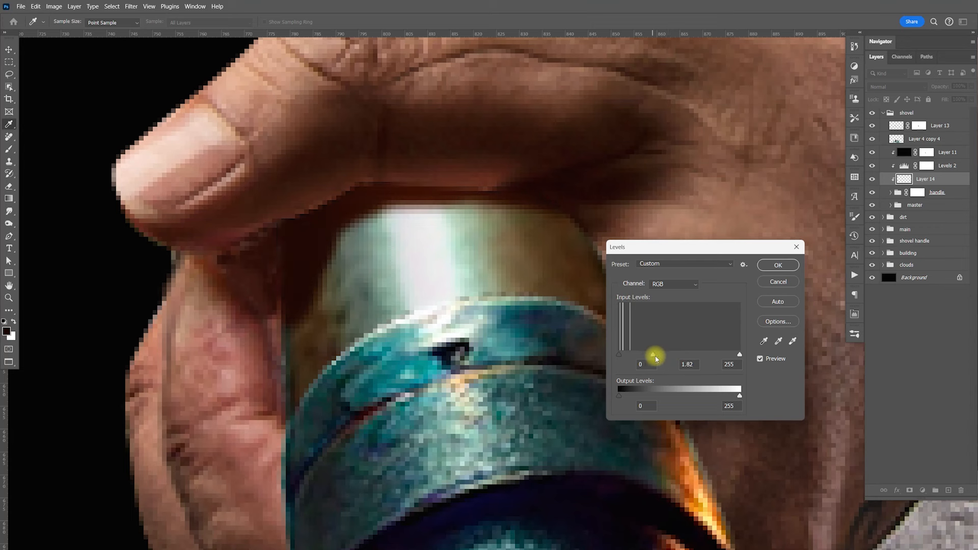
click(776, 265)
mouse_move(292, 292)
mouse_down()
mouse_move(281, 353)
mouse_move(301, 312)
mouse_up()
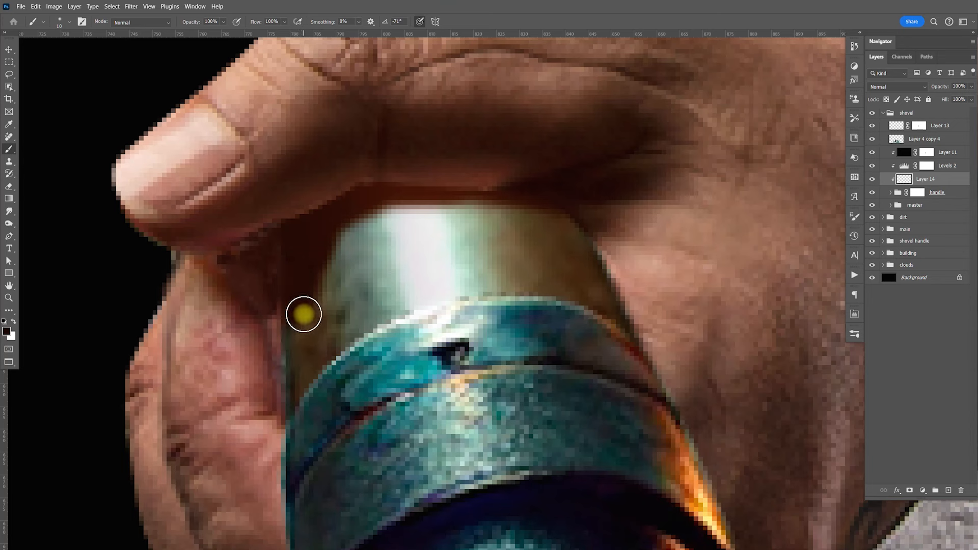
- Try painting a freshly sampled dark shadow tone on the handle's left edge, then undo the stroke
click(7, 331)
click(305, 256)
click(814, 260)
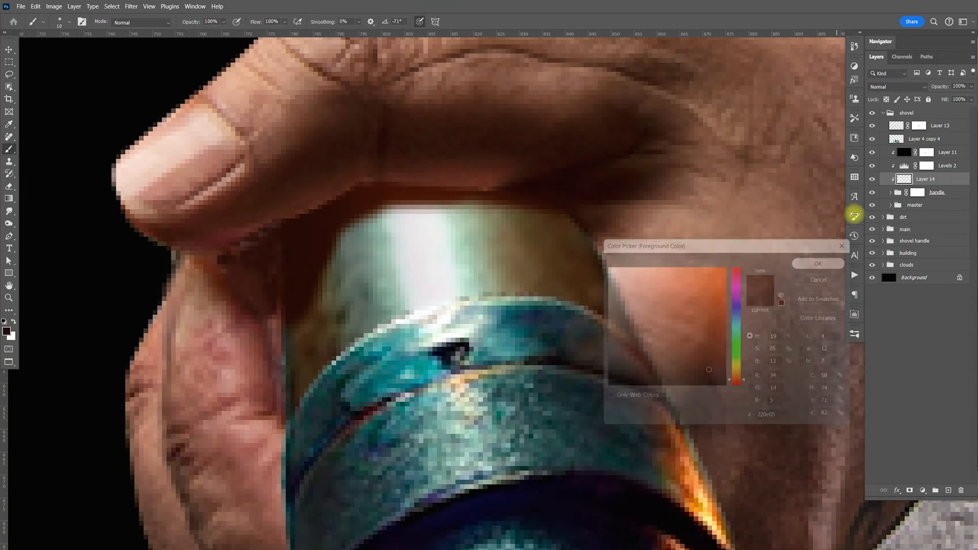
click(8, 330)
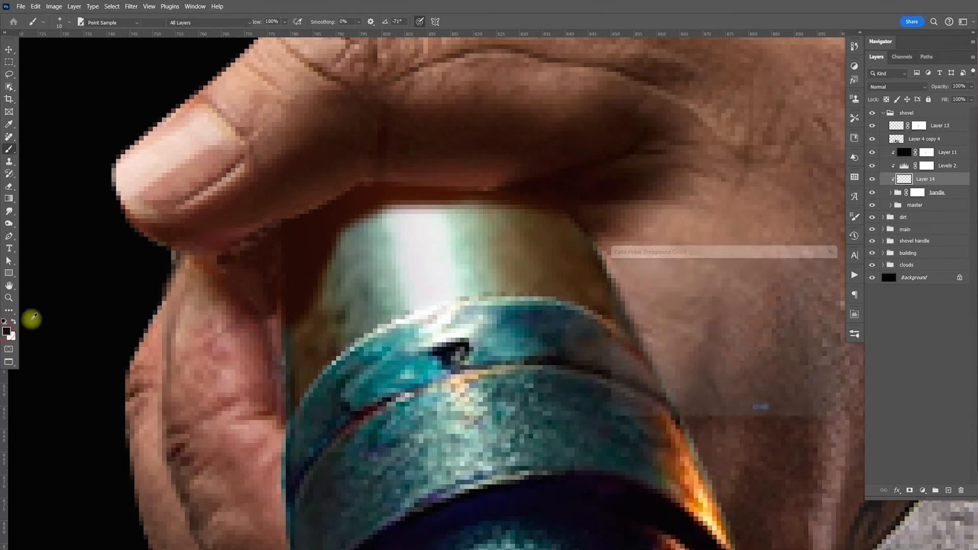
click(818, 262)
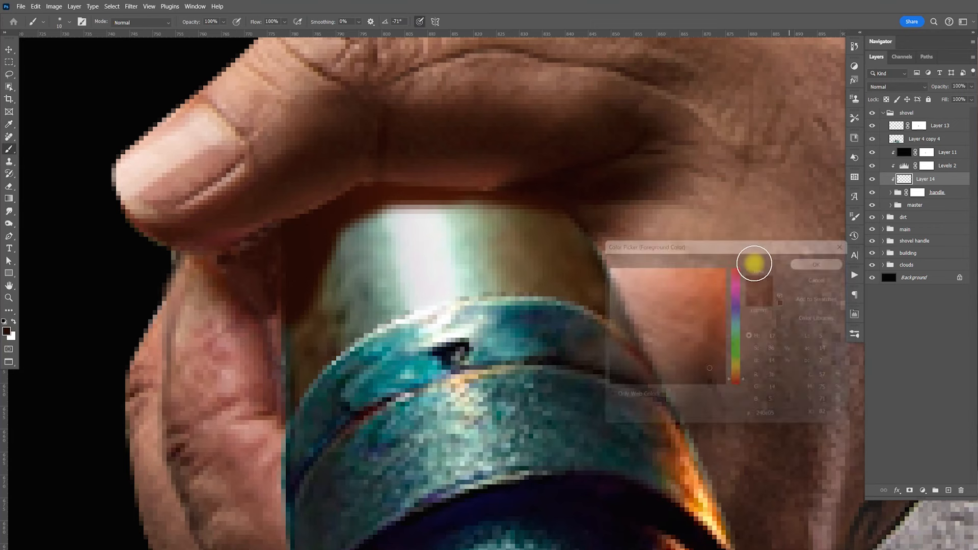
mouse_move(295, 295)
mouse_down()
mouse_move(288, 335)
mouse_move(307, 316)
mouse_up()
key(ctrl+z)
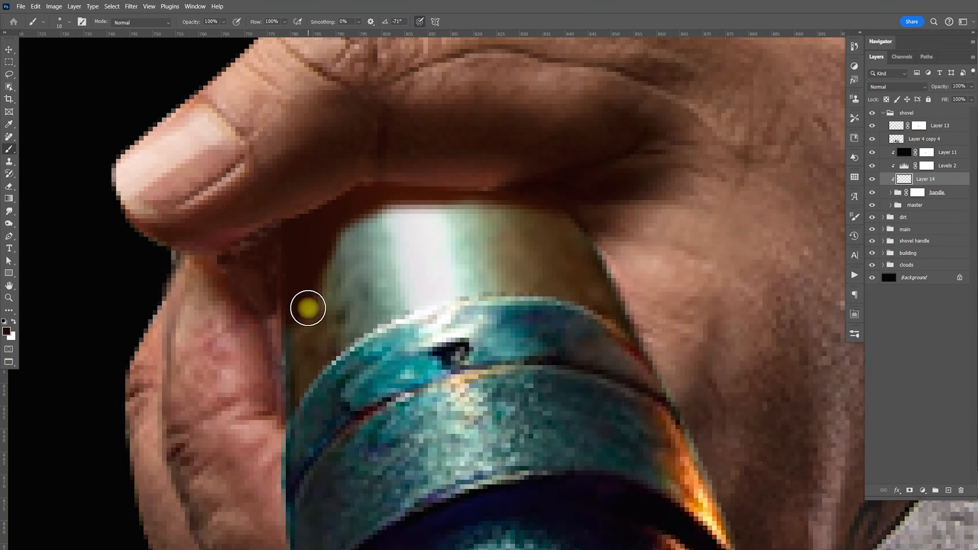
- Sample the unadjusted shadow brown #502610 from the handle with Layer 11 and Levels 2 temporarily hidden, and show both again
key(v)
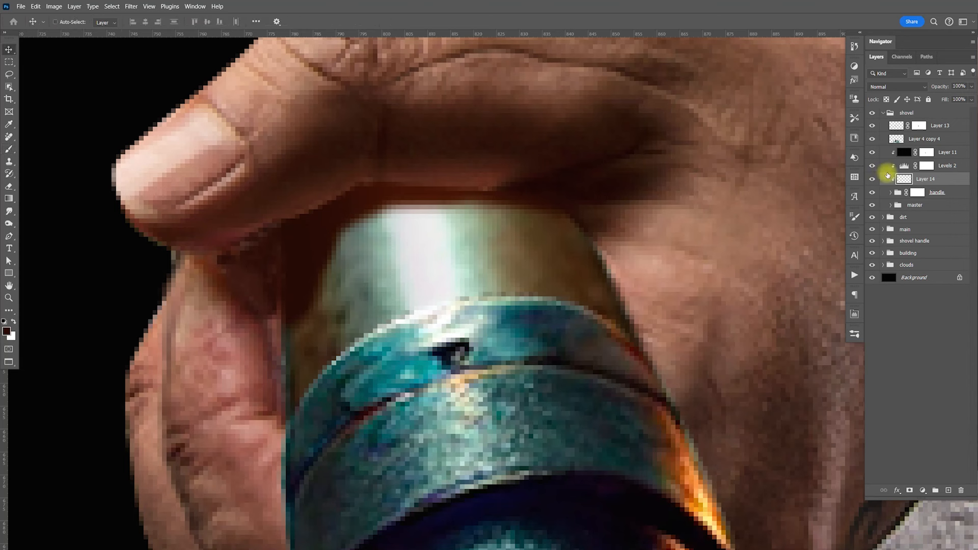
drag(873, 162, 876, 157)
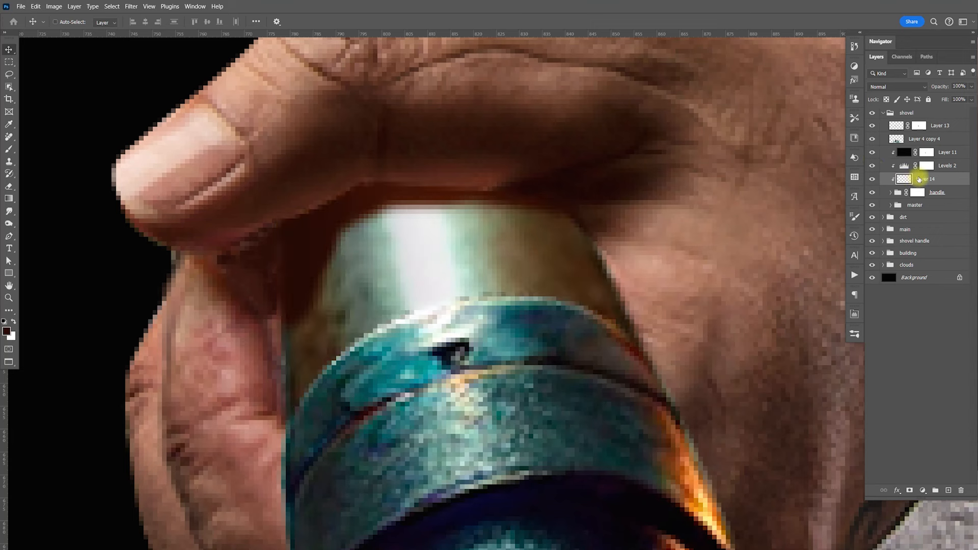
click(872, 153)
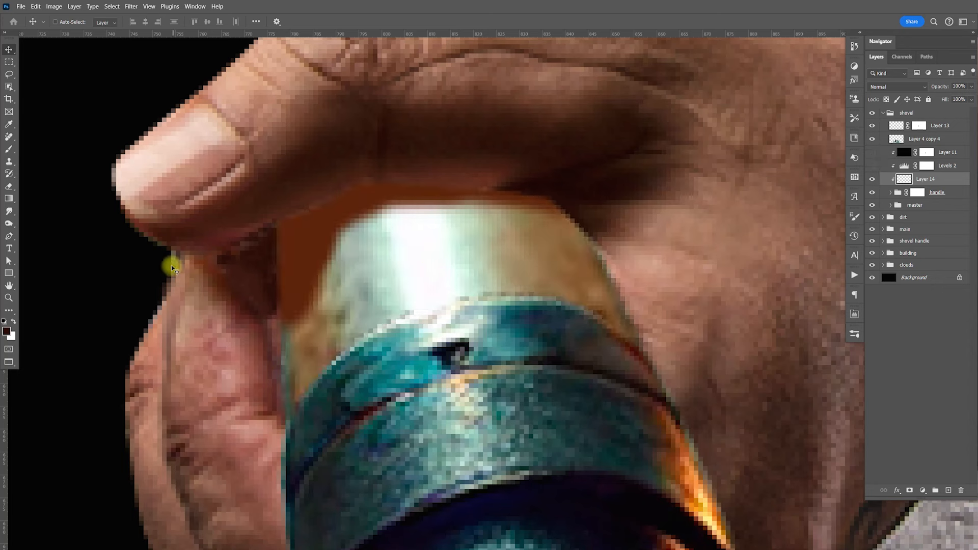
click(7, 331)
click(296, 244)
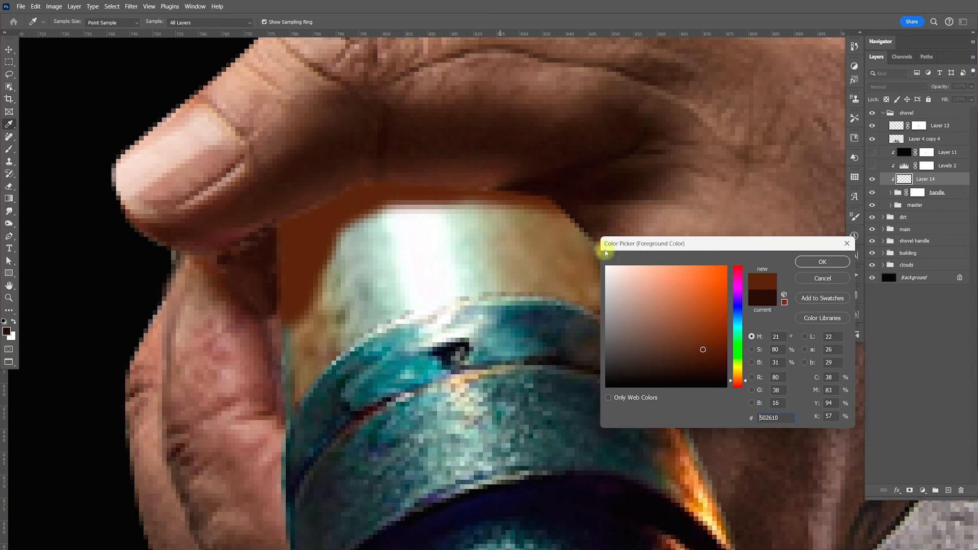
click(814, 262)
drag(872, 166, 872, 153)
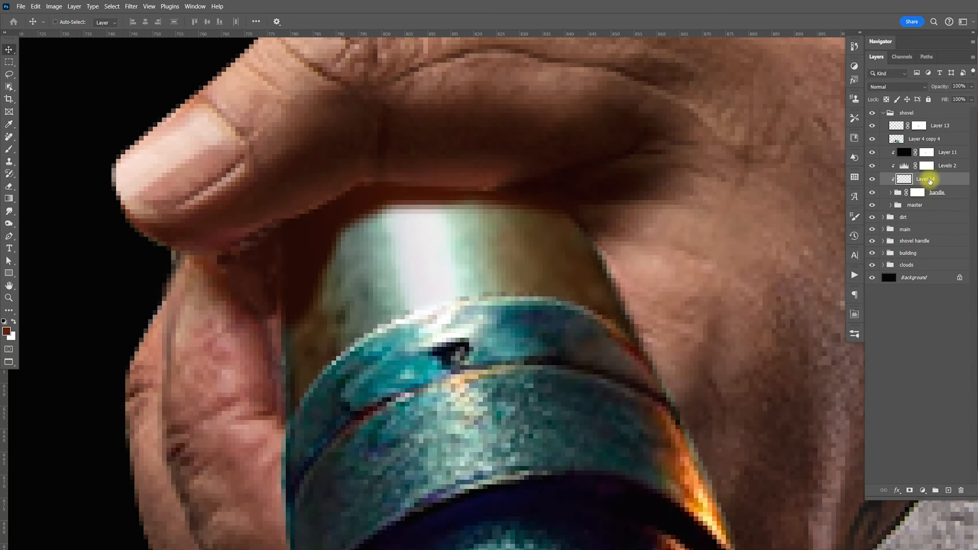
- Paint the brown shadow on Layer 14 along the handle's left edge and at its upper right corner under the thumb
key(b)
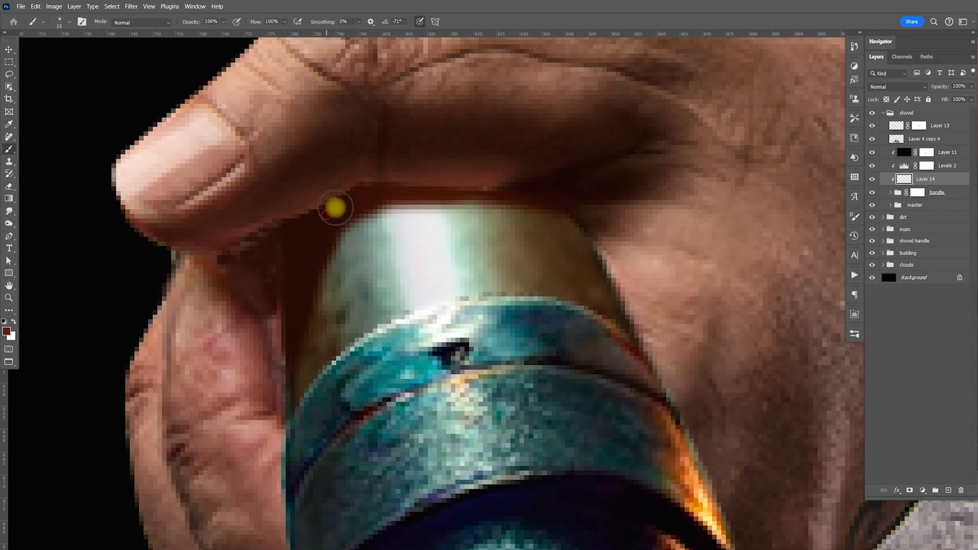
drag(549, 177, 592, 197)
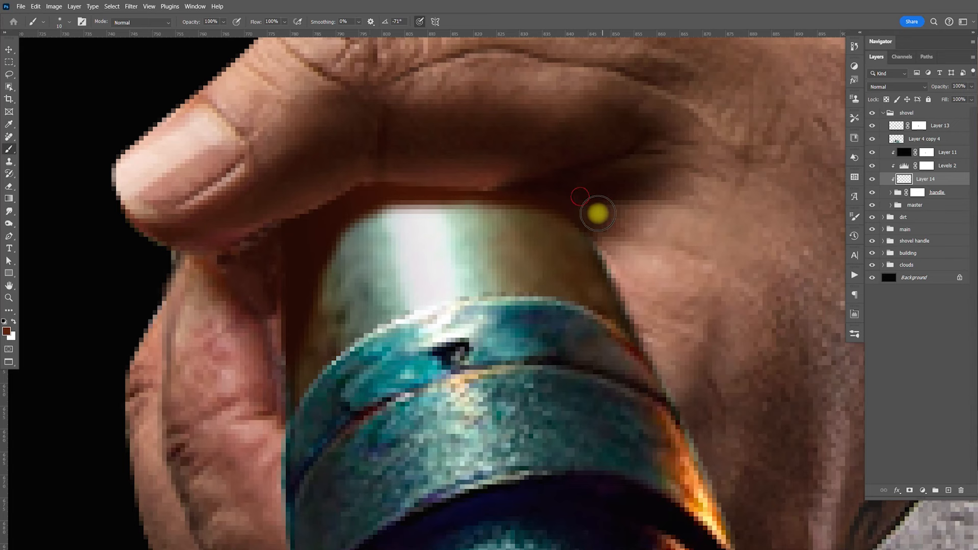
scroll(546, 199, down, 1)
scroll(547, 199, left, 1)
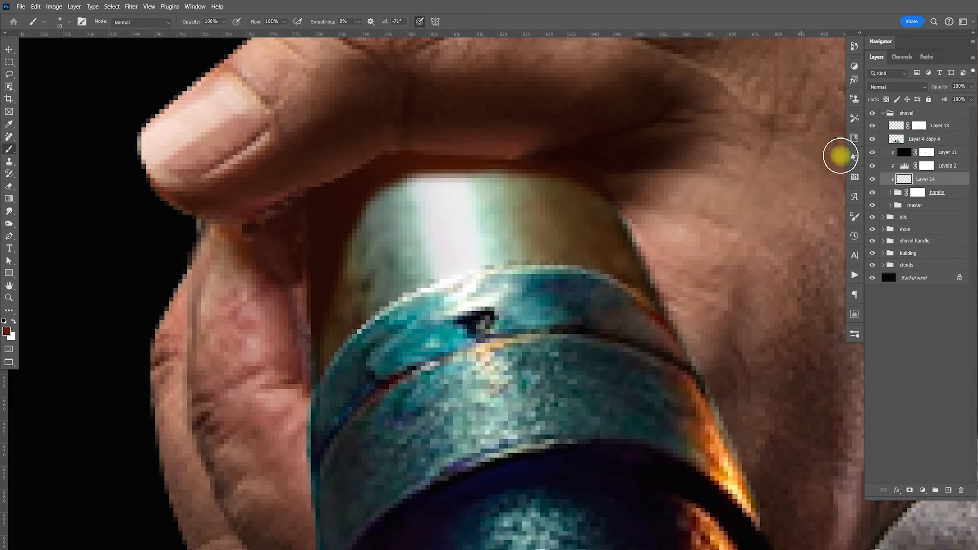
- Add a new layer above Layer 12 inside the main group
click(884, 230)
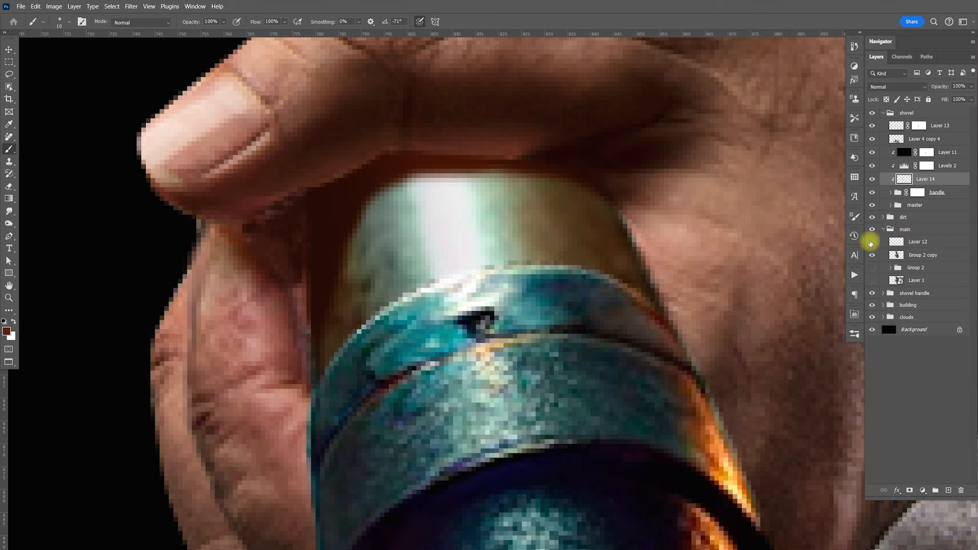
click(912, 243)
click(948, 490)
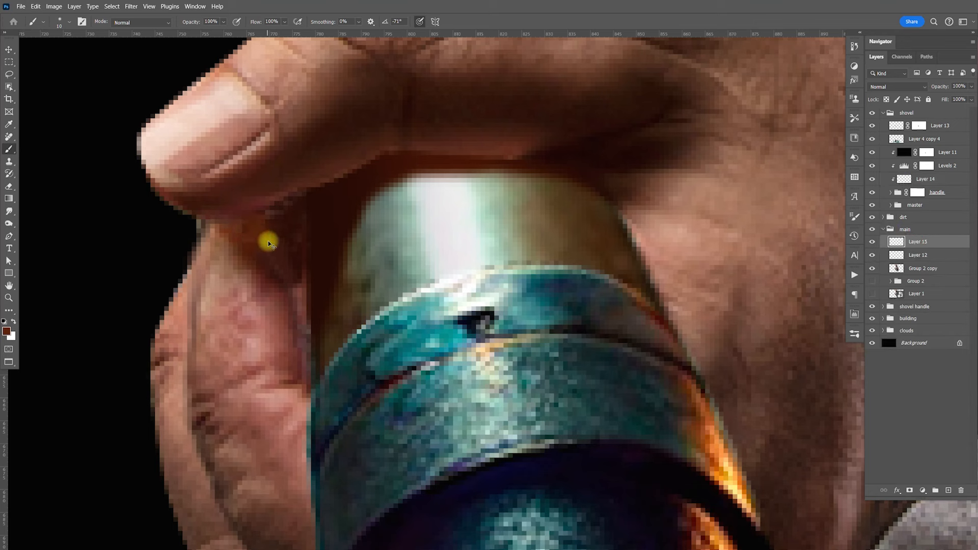
key(ctrl+z)
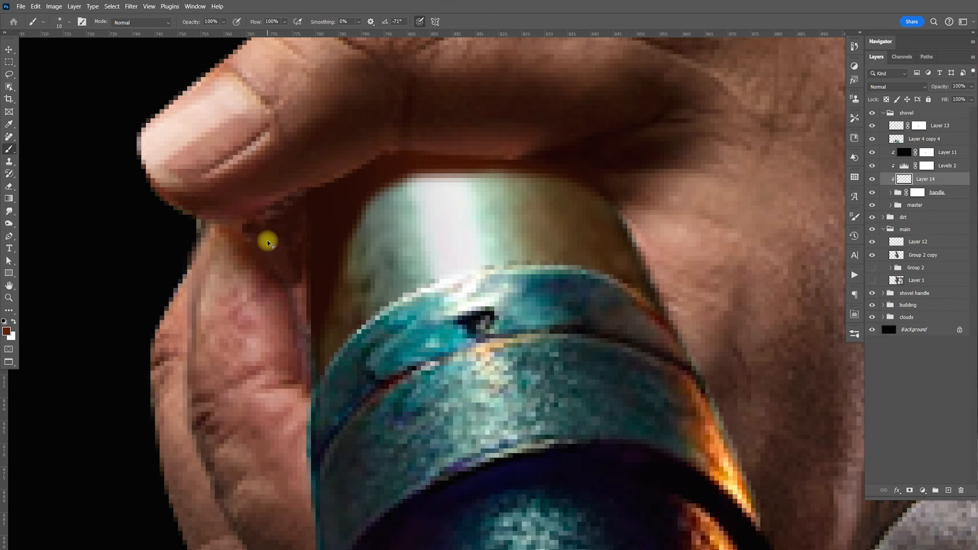
click(906, 244)
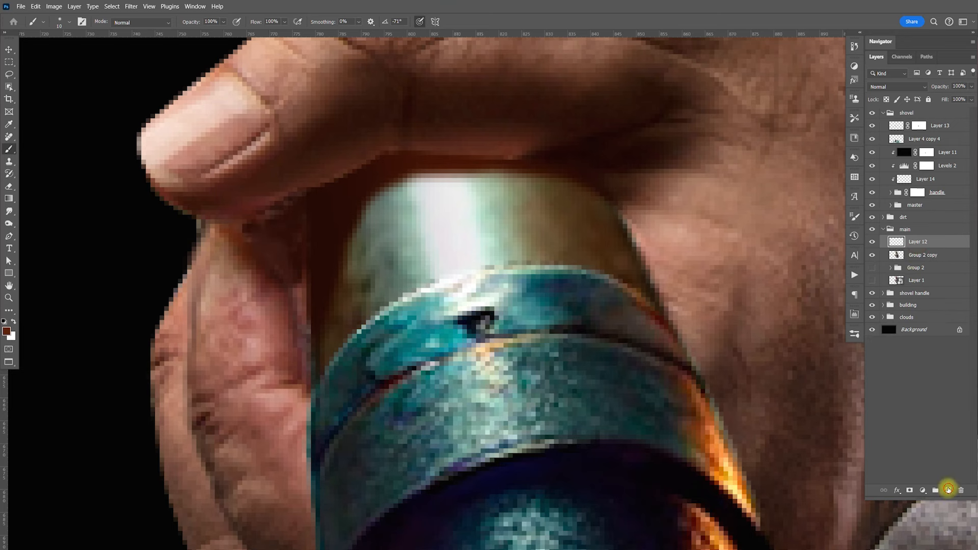
click(948, 490)
- Sample the dark shadow brown and paint it with a 3-pixel brush over the gap between the thumb, finger and handle
key(i)
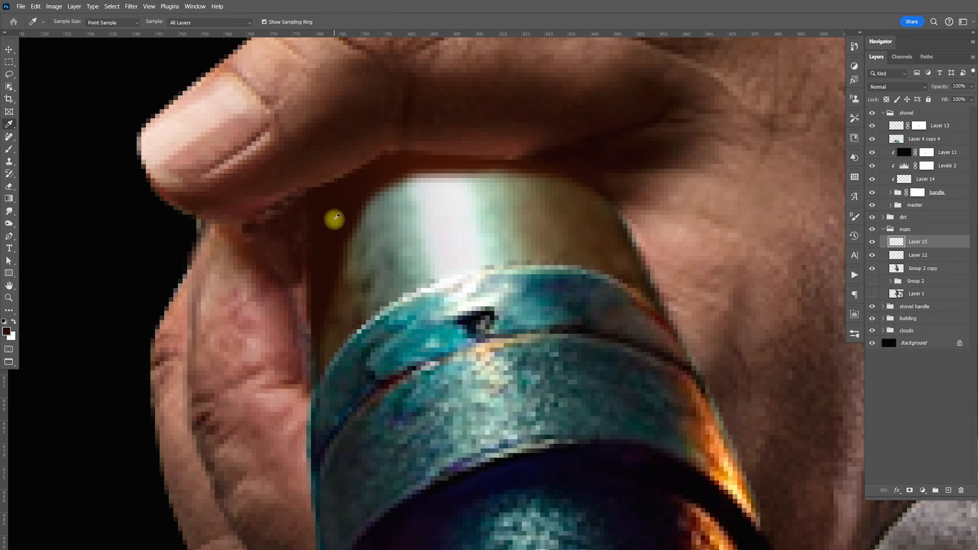
key(b)
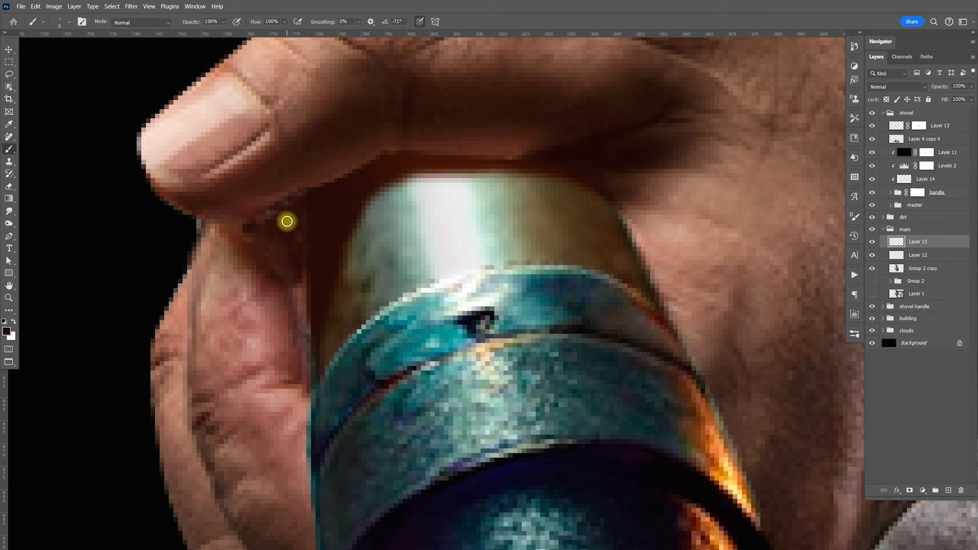
mouse_move(251, 229)
mouse_down()
mouse_move(284, 244)
mouse_move(308, 370)
mouse_move(240, 233)
mouse_move(302, 224)
mouse_up()
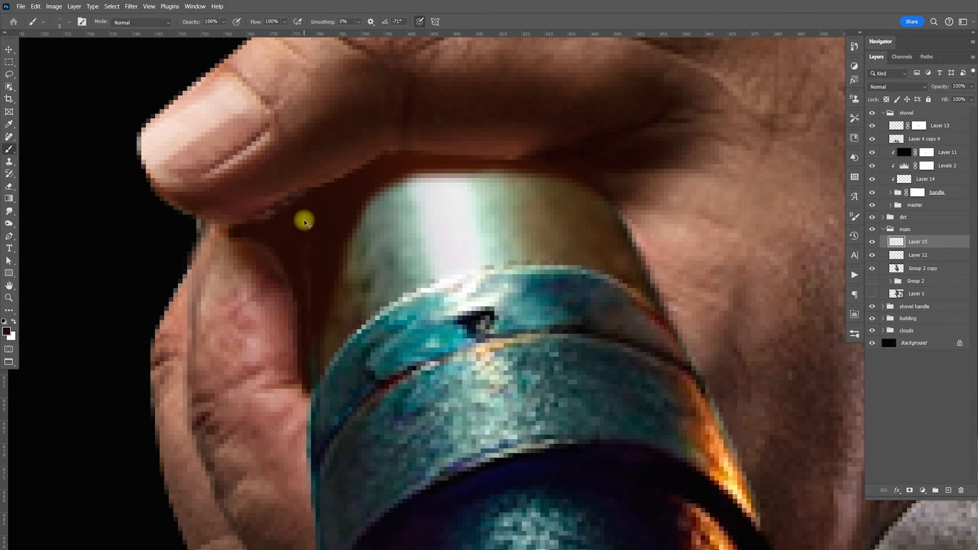
- Move the shovel blade on Layer 4 copy 4 slightly down and nudge it right to align it with the handle
key(ctrl+0)
key(v)
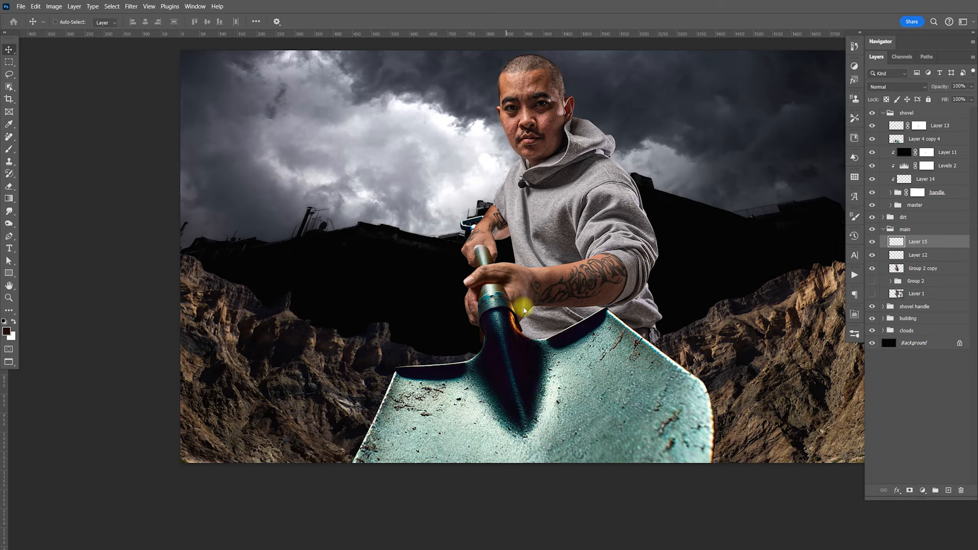
key(z)
drag(523, 306, 628, 327)
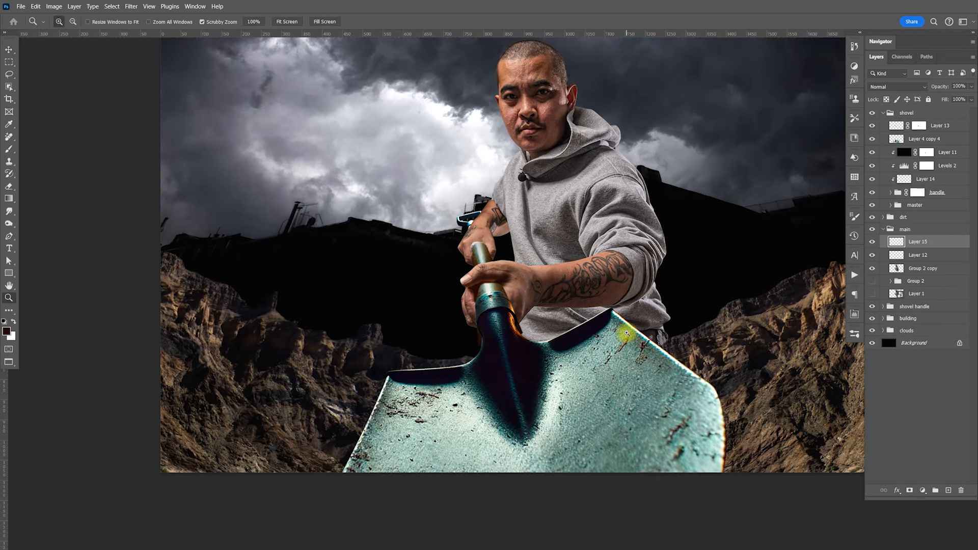
click(925, 140)
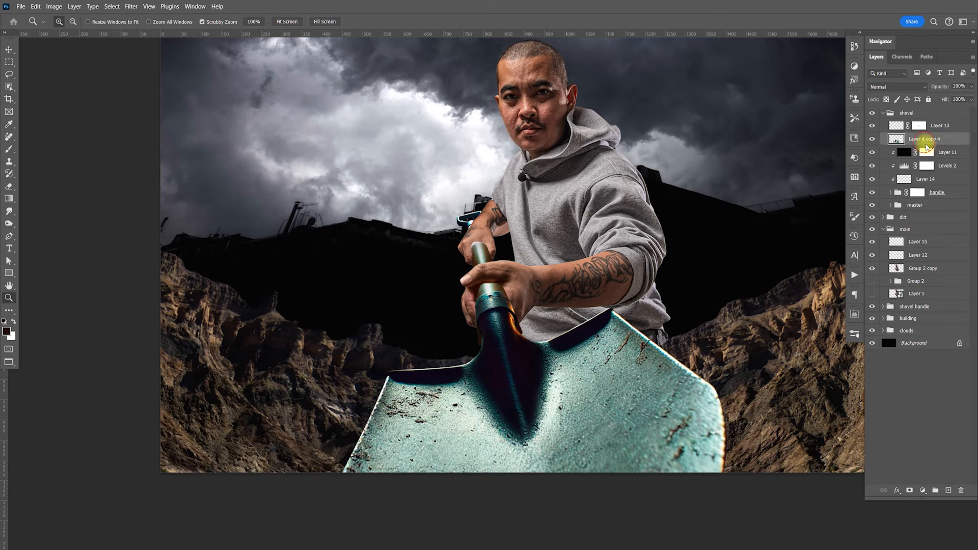
key(v)
drag(517, 342, 522, 367)
key(Right)
key(Right)
key(Right)
key(Right)
key(Right)
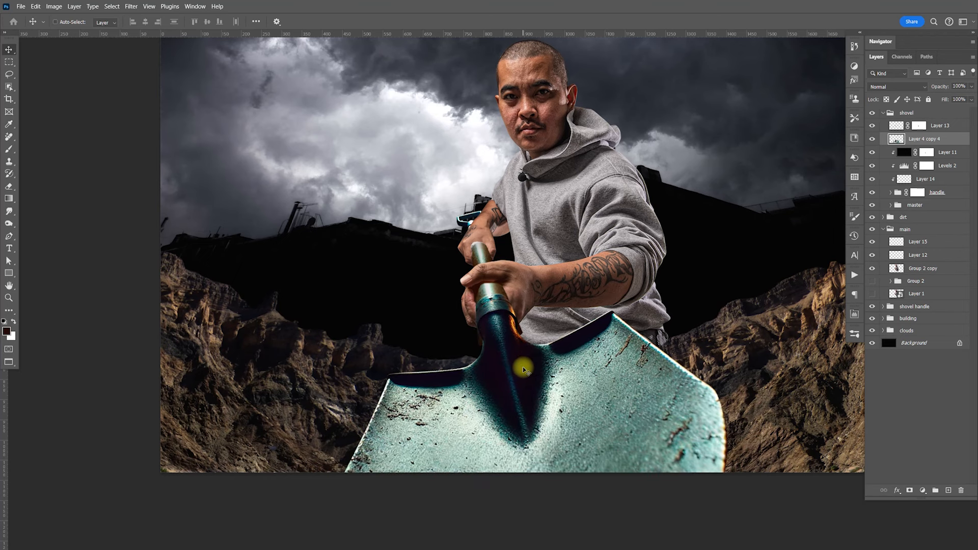
- Paint black with a soft brush on the handle group's mask to blend its lower end into the shovel blade
click(872, 192)
click(872, 193)
click(922, 193)
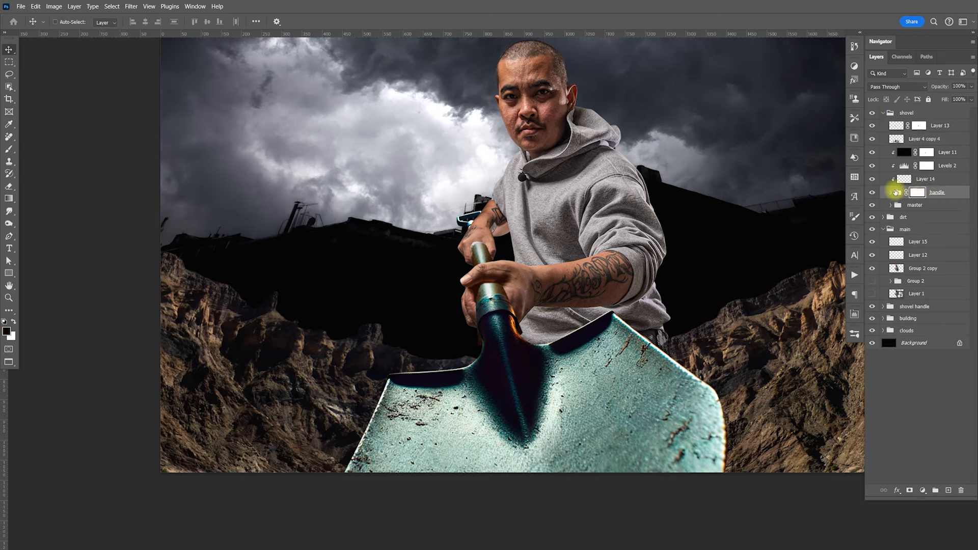
key(b)
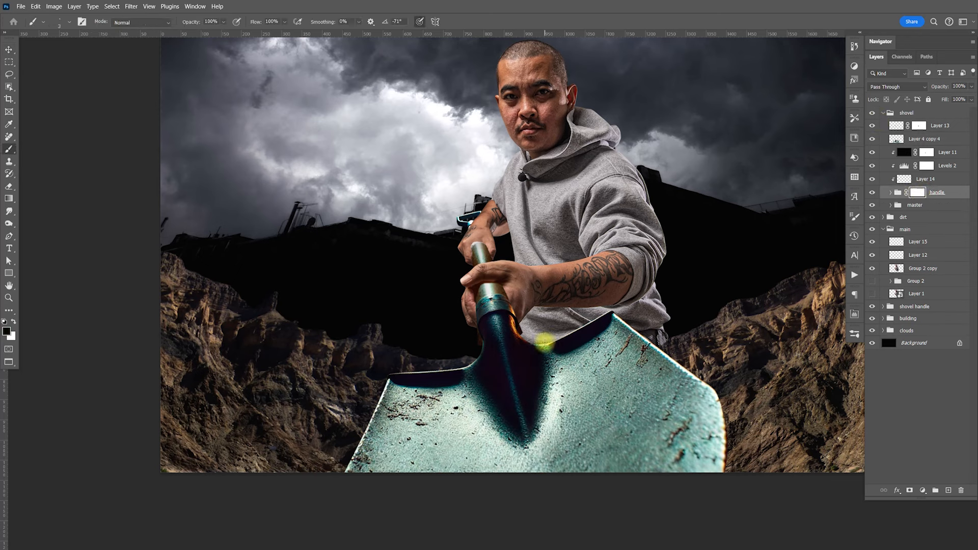
key(bracketleft)
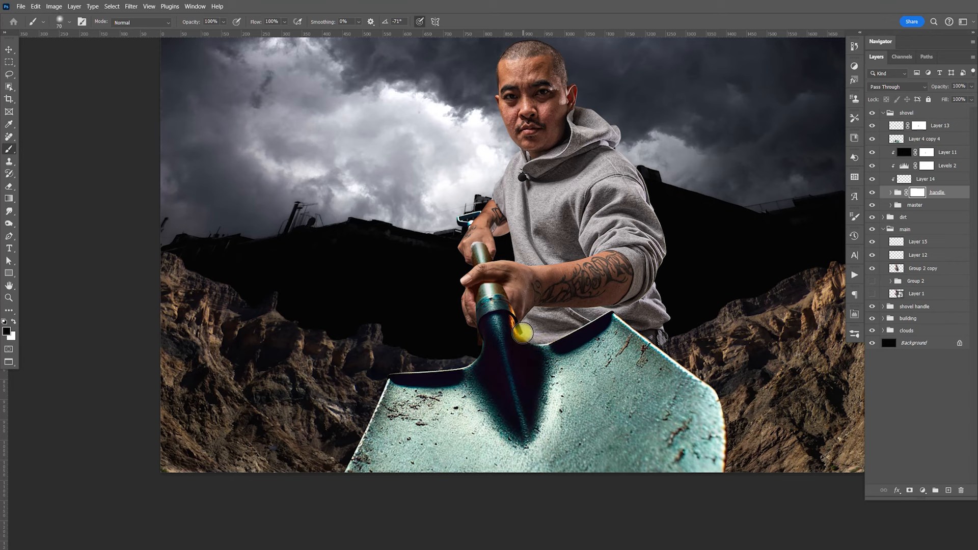
click(494, 350)
drag(486, 344, 522, 337)
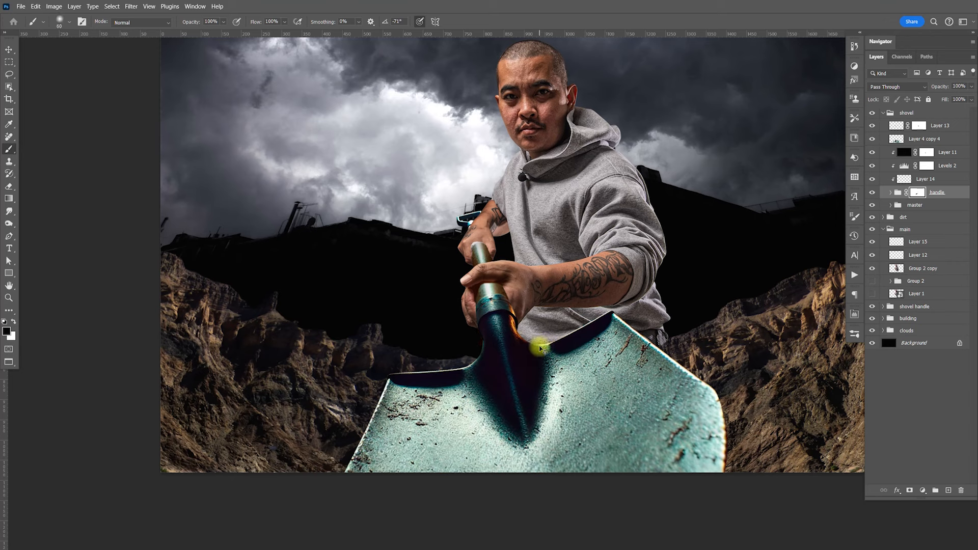
- Compare the hand with and without the painted finger shadow on Layer 15
key(z)
mouse_move(517, 301)
mouse_down()
mouse_move(561, 325)
mouse_move(496, 257)
mouse_up()
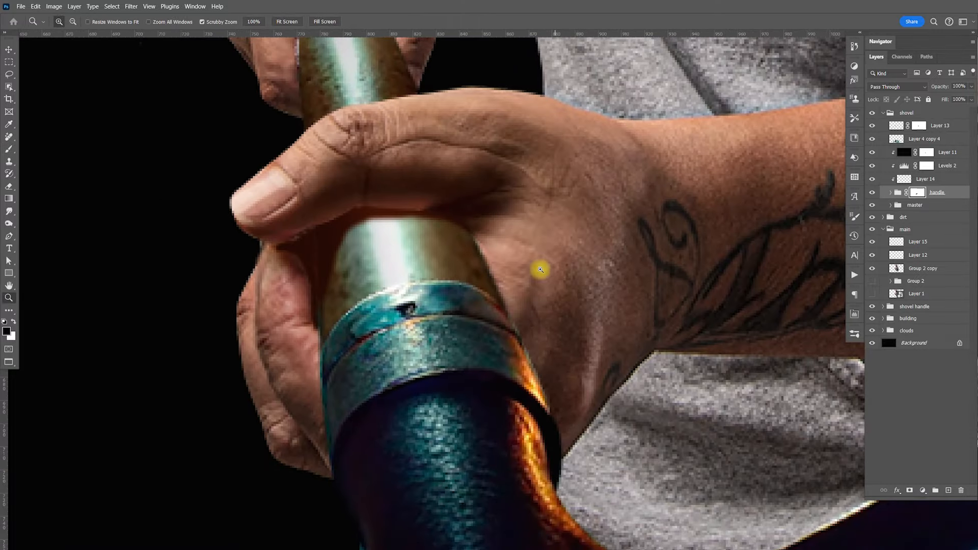
click(916, 244)
click(872, 245)
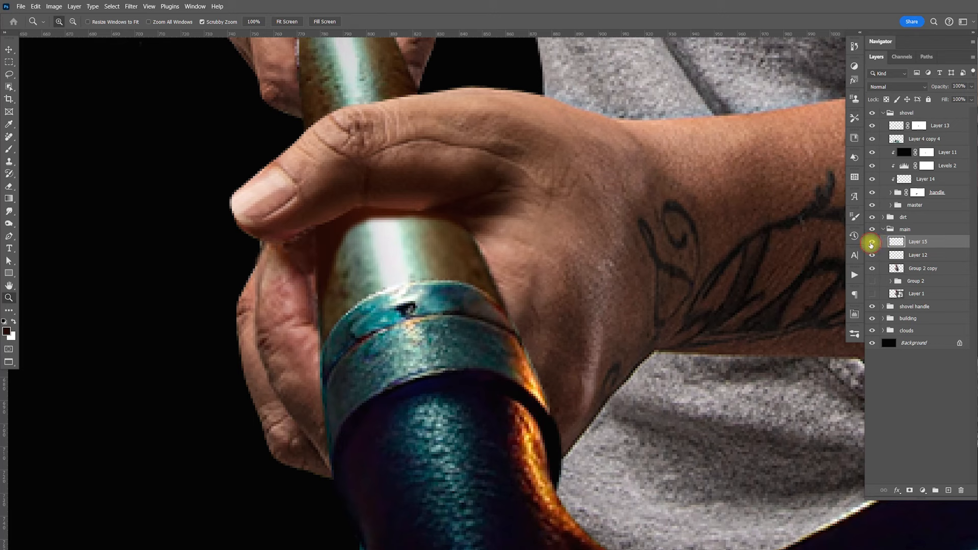
click(871, 243)
- Add a new layer above Layer 15 and paint a dark brown shadow on the fingers along the handle's left edge
key(b)
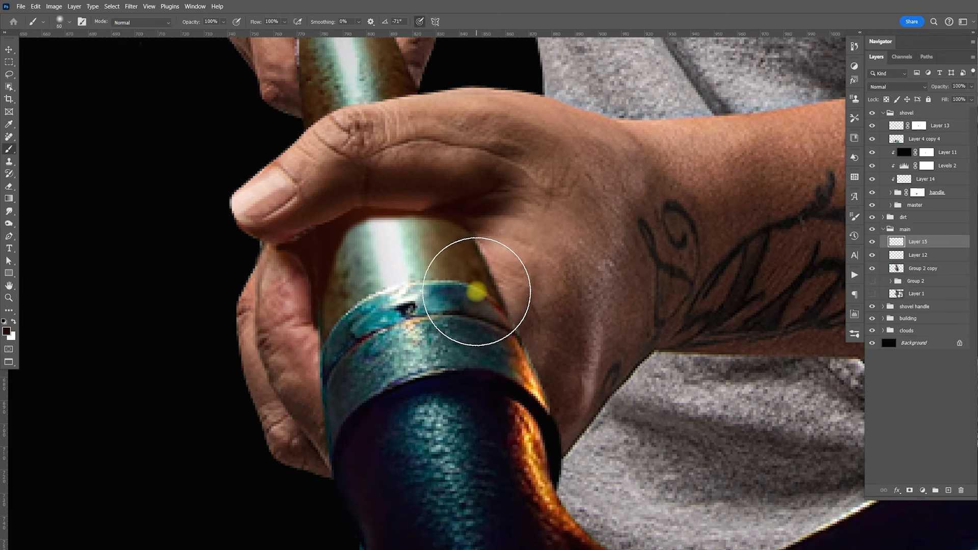
key(bracketleft)
key(bracketleft)
key(bracketleft)
key(bracketleft)
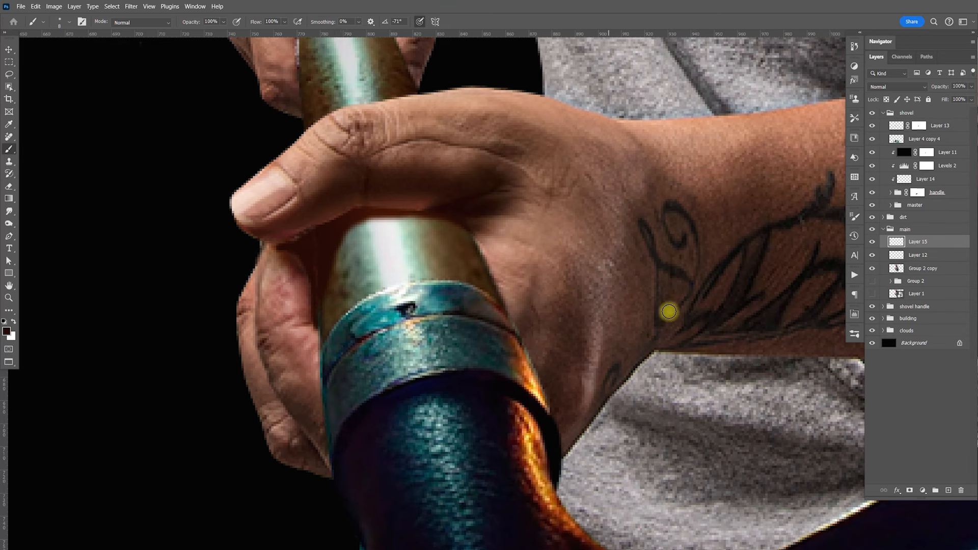
click(947, 490)
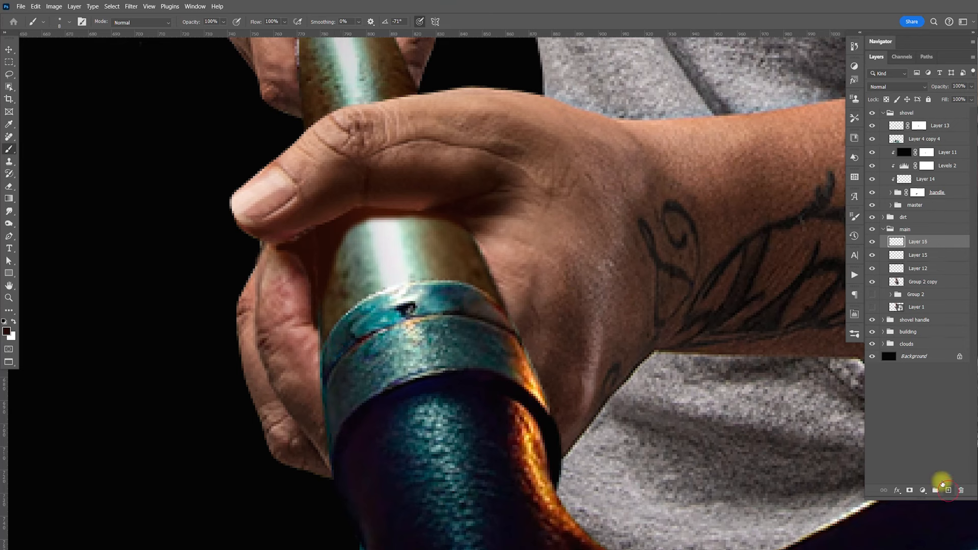
click(332, 357)
drag(325, 454, 331, 413)
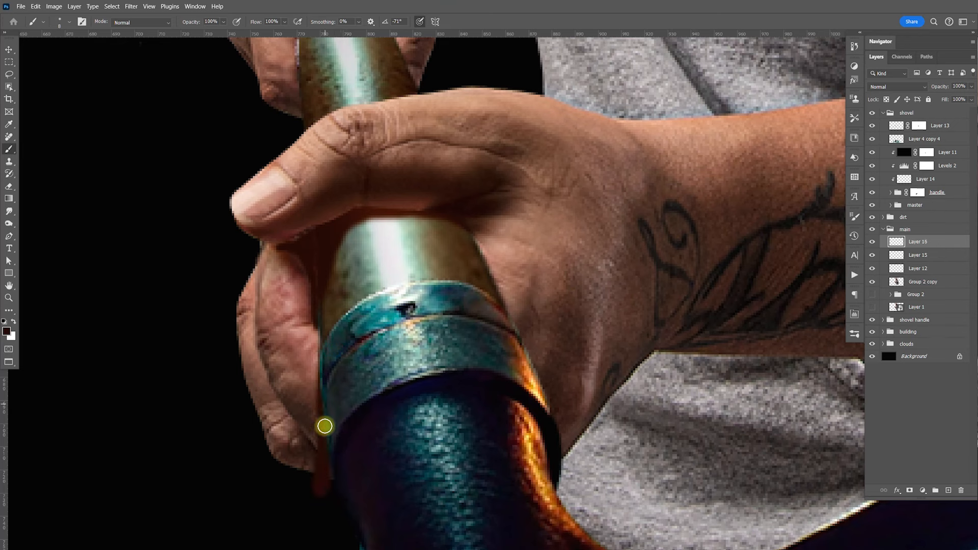
- Place the Group 2 copy layer in its own group and clip Layers 12, 15 and 16 to that group
click(913, 283)
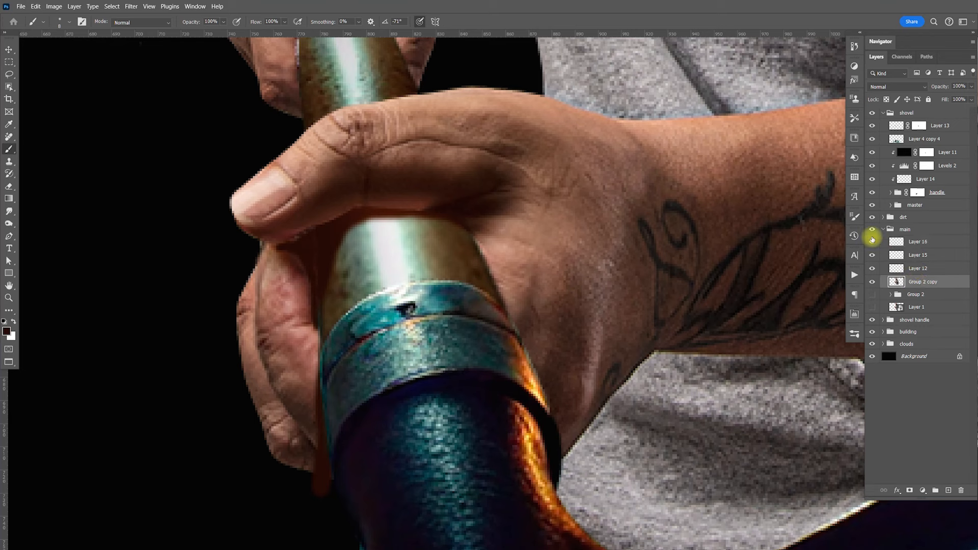
key(ctrl+g)
click(917, 268)
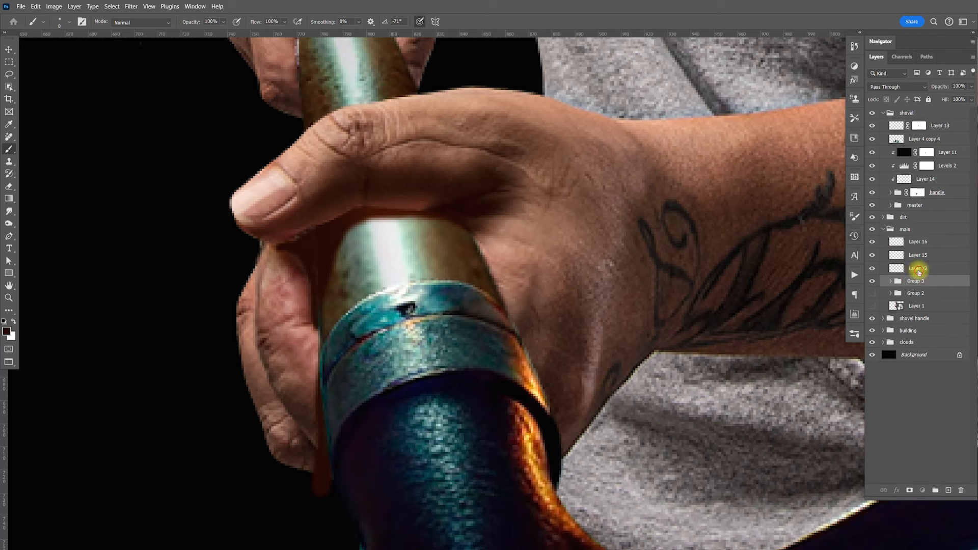
shift+click(926, 247)
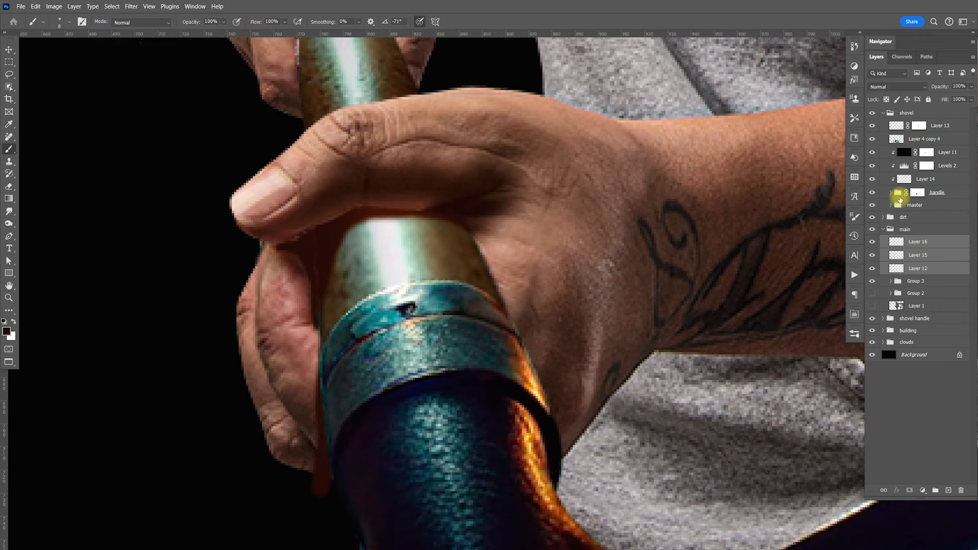
key(ctrl+alt+g)
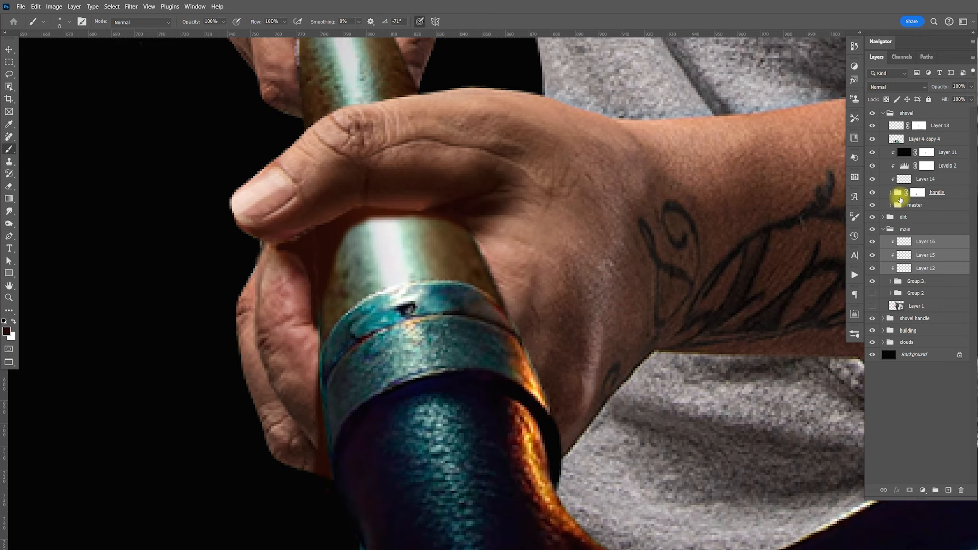
- Erase excess shadow on Layer 16 near the lower fingers, along the shovel collar's left edge
click(926, 243)
key(e)
mouse_move(330, 439)
mouse_down()
mouse_move(323, 452)
mouse_move(345, 448)
mouse_move(339, 437)
mouse_up()
- Paint a dark brown shadow on Layer 16 with a larger brush over the palm along the collar's right edge
key(b)
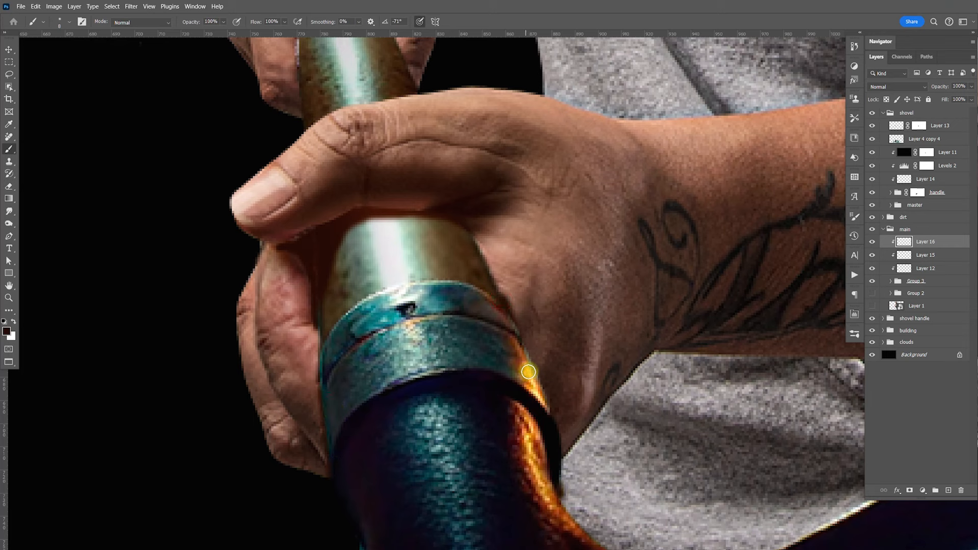
key(])
key(])
key(])
key(])
key(])
key(])
key(])
mouse_move(499, 332)
mouse_down()
mouse_move(561, 488)
mouse_move(560, 404)
mouse_up()
- Soften the palm shadow's outer edge with a larger eraser and set Layer 16's opacity to 84%
key(space)
drag(655, 430, 635, 373)
key(e)
key(])
key(])
key(])
key(])
key(])
key(])
drag(614, 442, 623, 427)
key(v)
mouse_move(970, 88)
mouse_down()
mouse_move(926, 98)
mouse_move(941, 97)
mouse_up()
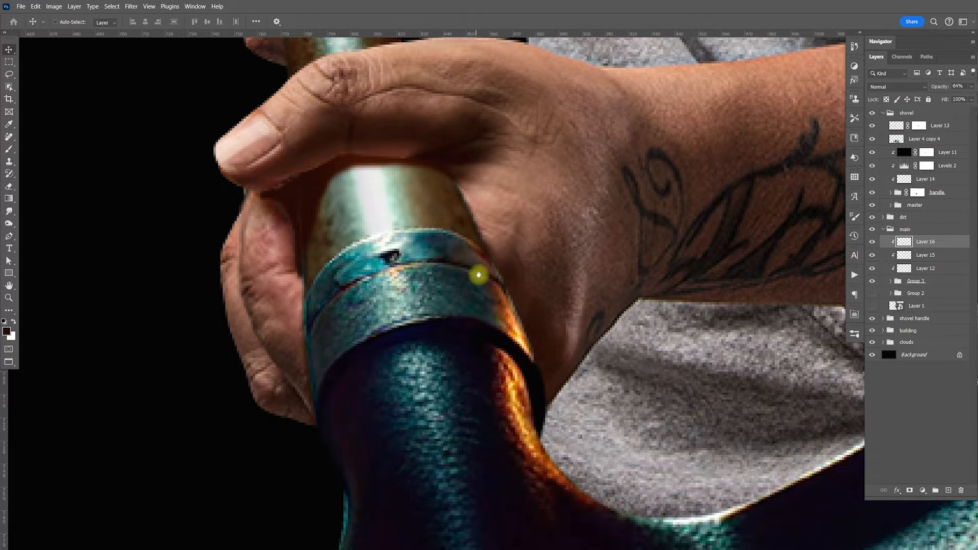
drag(475, 275, 498, 342)
scroll(499, 289, down, 12)
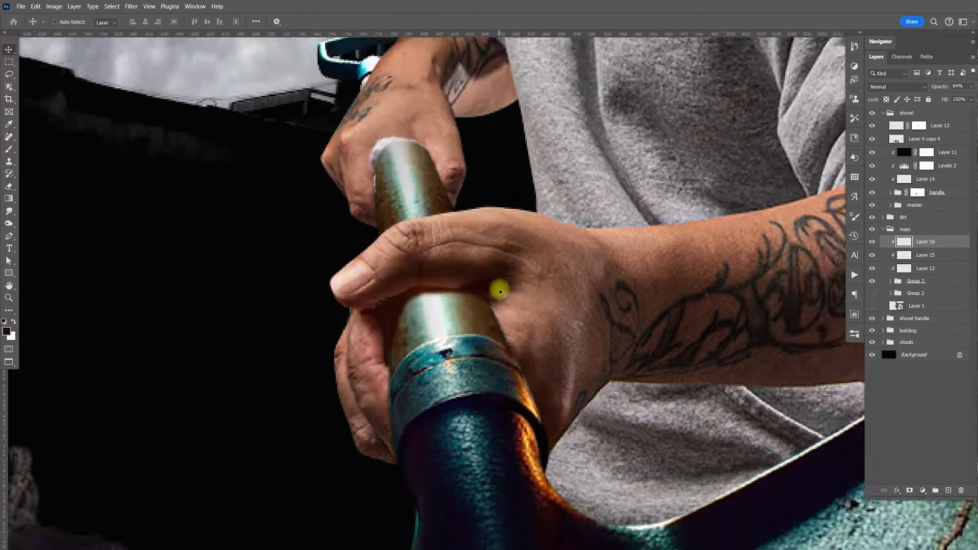
scroll(499, 291, up, 12)
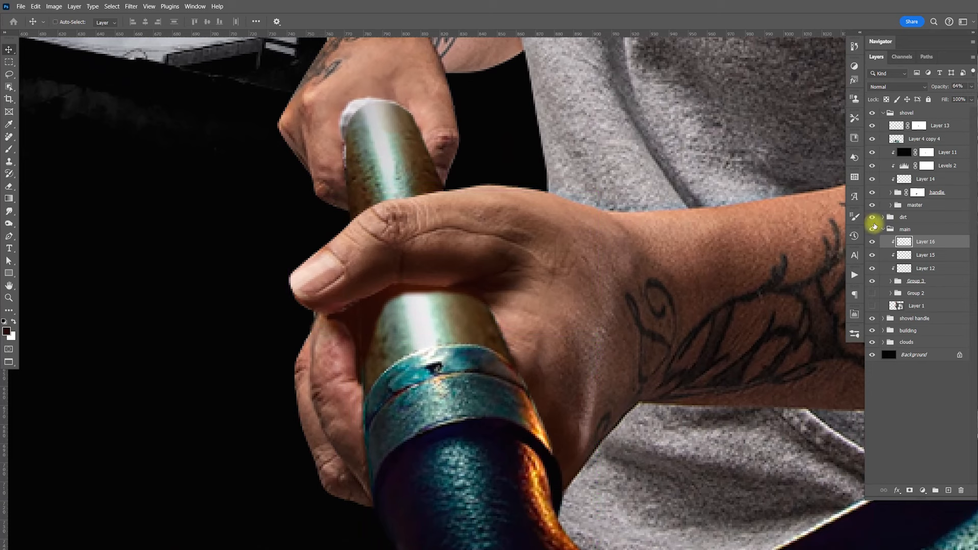
drag(589, 323, 617, 334)
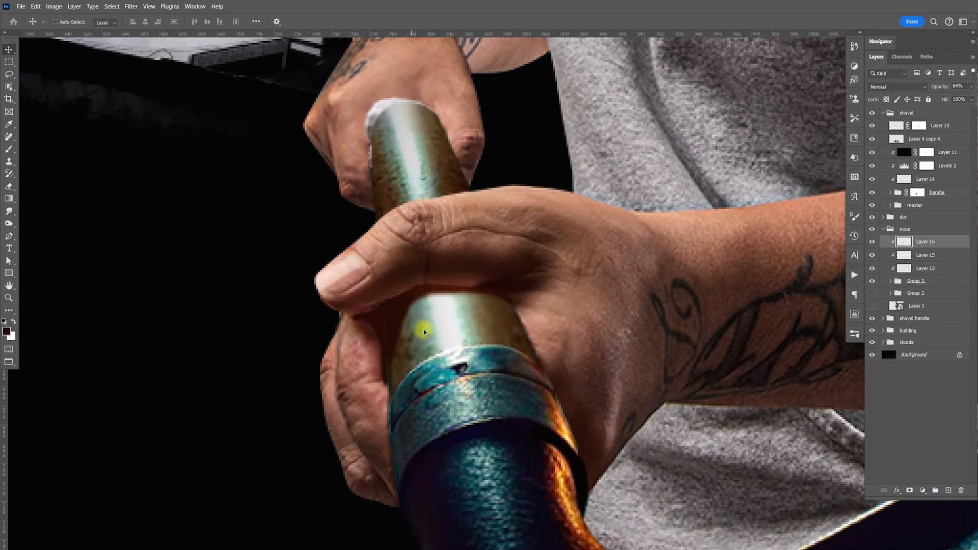
- Check the open source photo of the hands, close that document and return to the composite
key(ctrl+Tab)
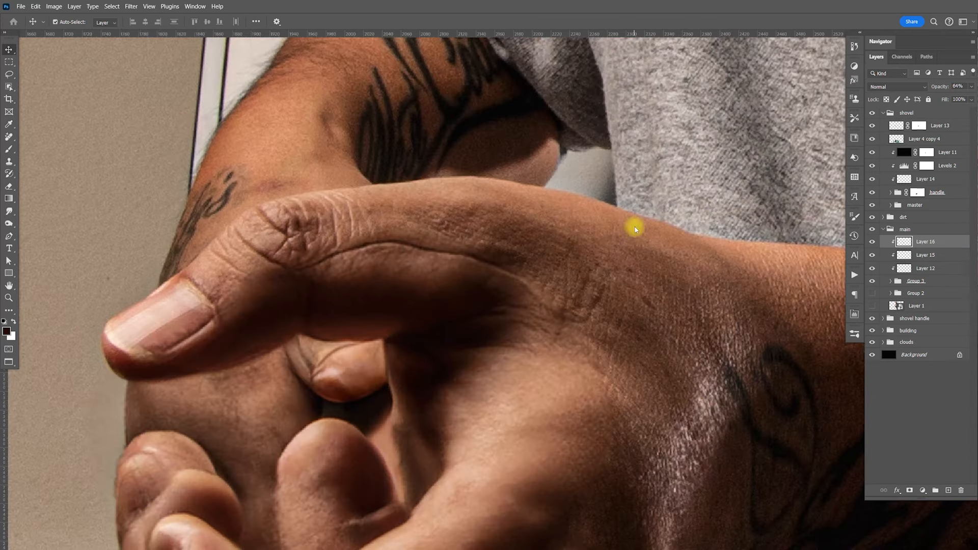
drag(605, 266, 621, 303)
key(ctrl+w)
click(504, 213)
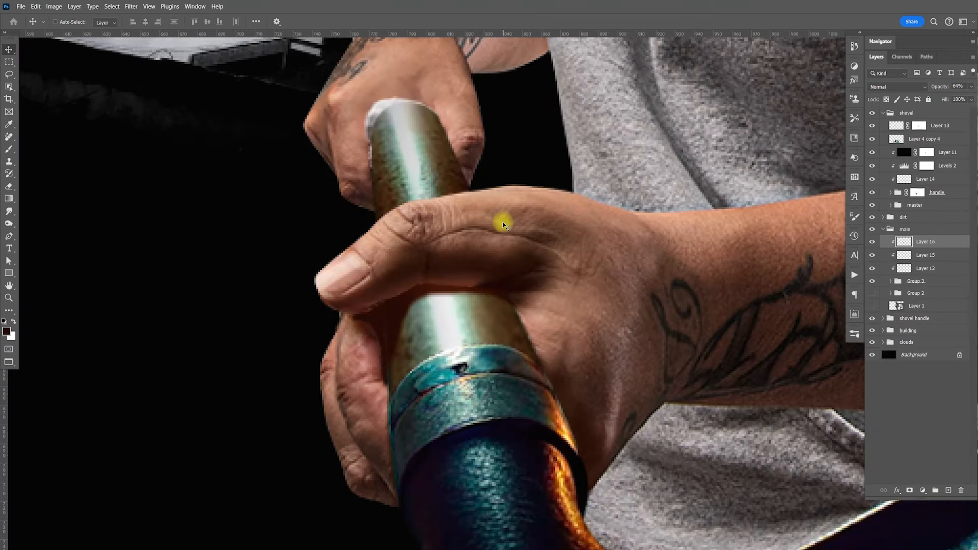
- Switch to Adobe Bridge and open IMG_6563.CR2 through Camera Raw in Photoshop
key(alt+Tab)
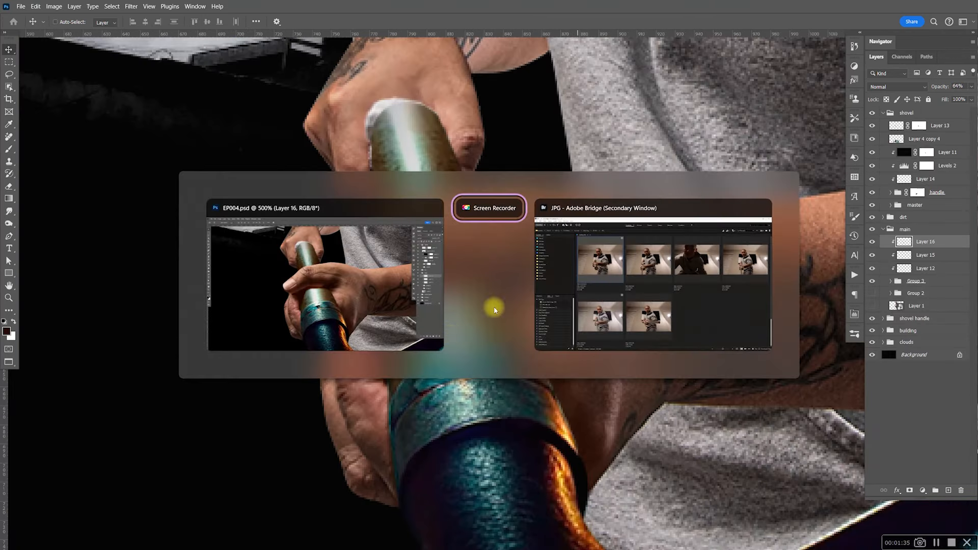
click(632, 299)
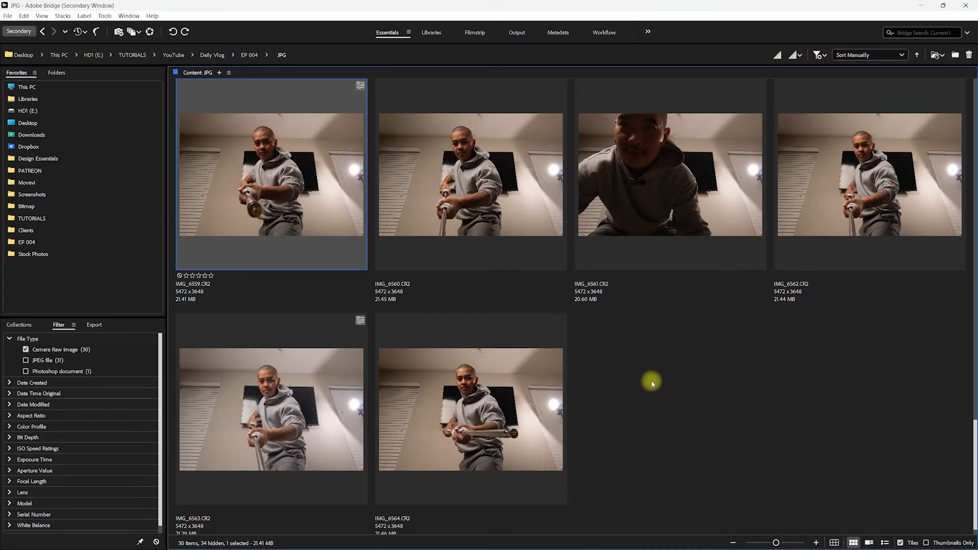
click(295, 430)
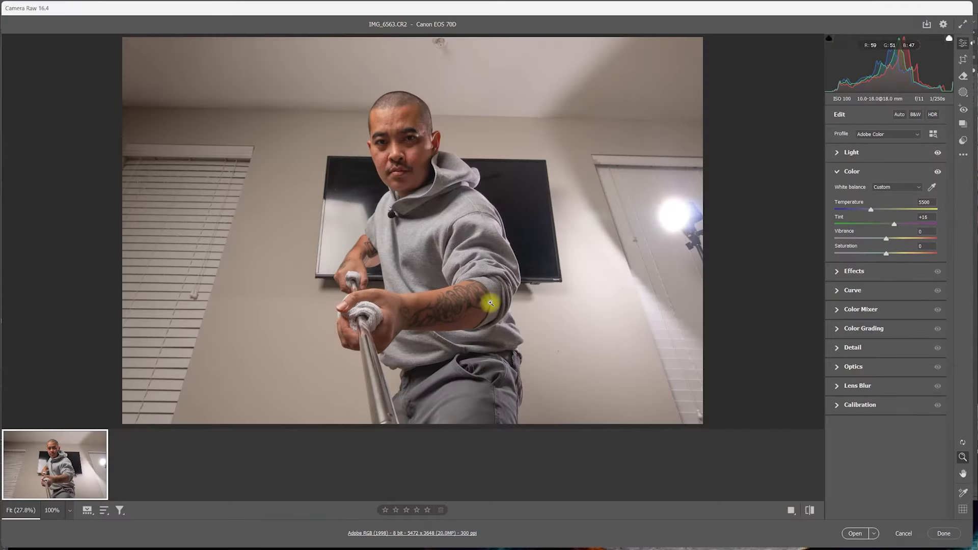
click(856, 533)
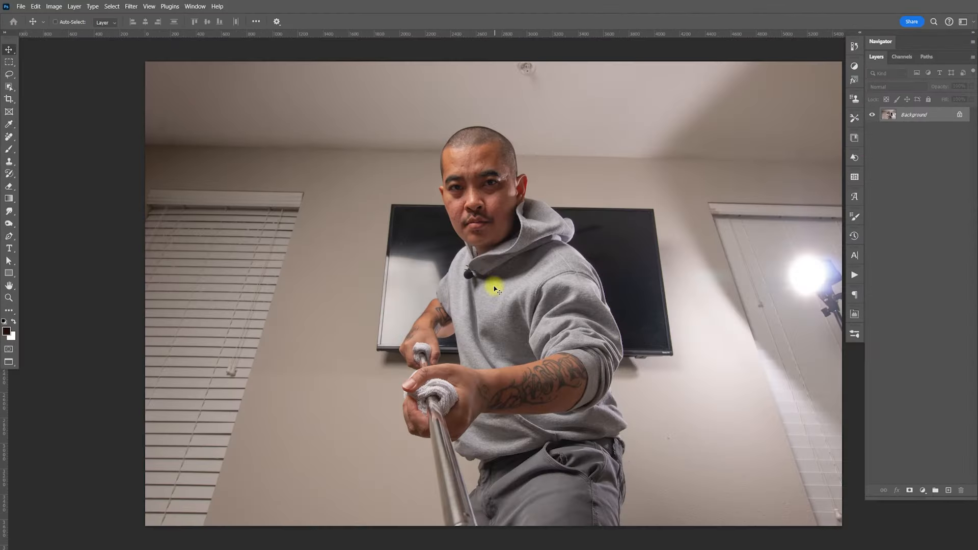
- Lasso the towel-wrapped pole in the rear hand with a 3 px feather and run Generative Fill with an empty prompt
key(z)
drag(414, 371, 483, 401)
click(9, 74)
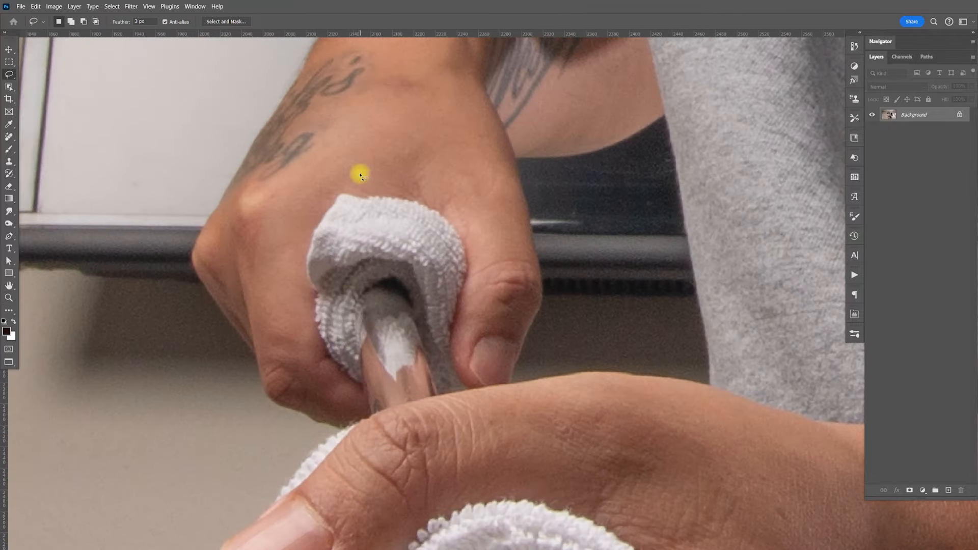
mouse_move(351, 147)
mouse_down()
mouse_move(268, 236)
mouse_move(264, 305)
mouse_move(288, 365)
mouse_move(324, 395)
mouse_move(416, 415)
mouse_move(472, 394)
mouse_move(499, 354)
mouse_move(506, 292)
mouse_move(487, 213)
mouse_move(445, 150)
mouse_move(362, 140)
mouse_up()
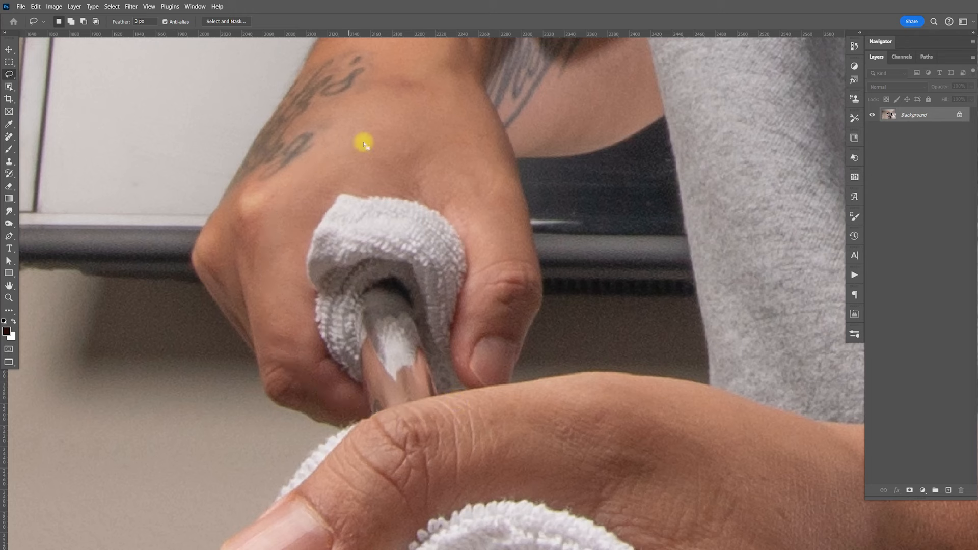
click(35, 6)
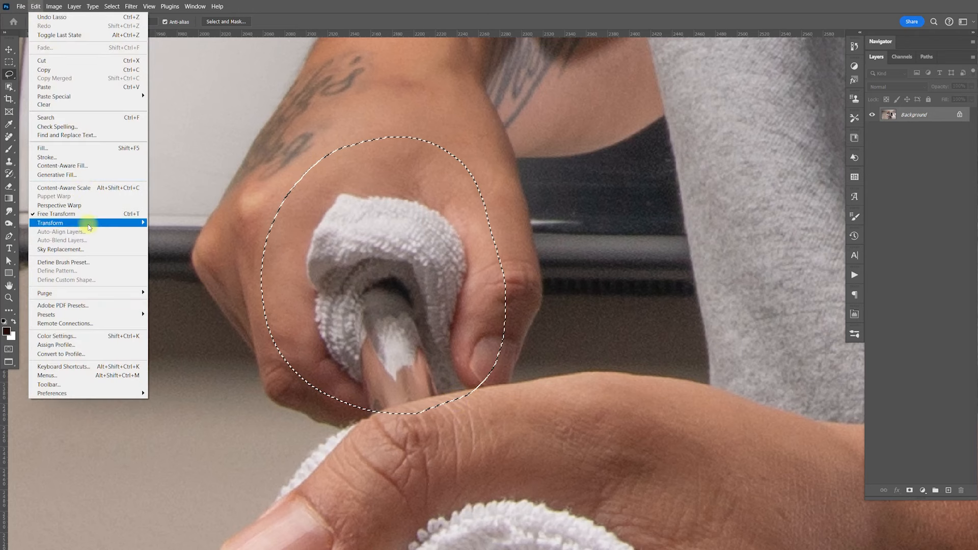
click(83, 176)
click(527, 211)
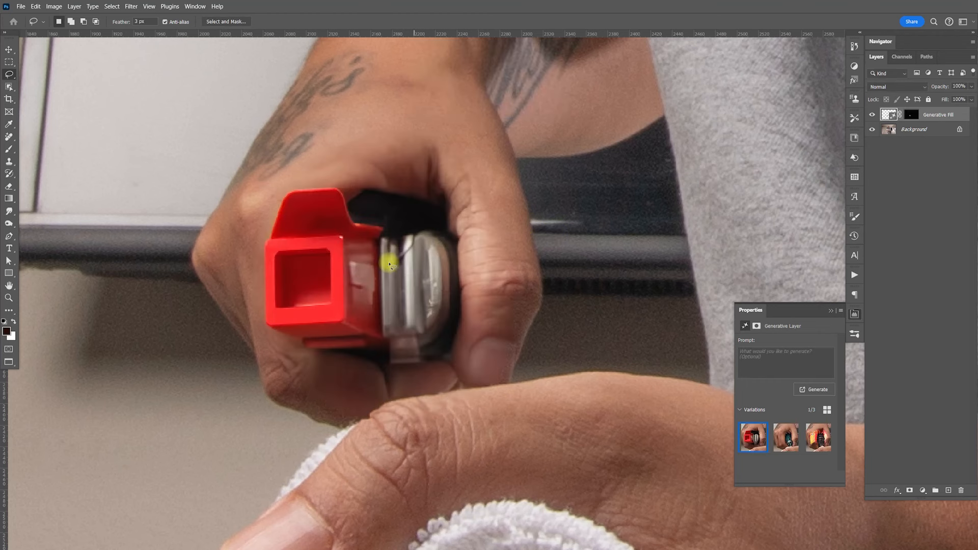
- Review the generated variations of the rear hand and generate another set without a prompt
click(787, 443)
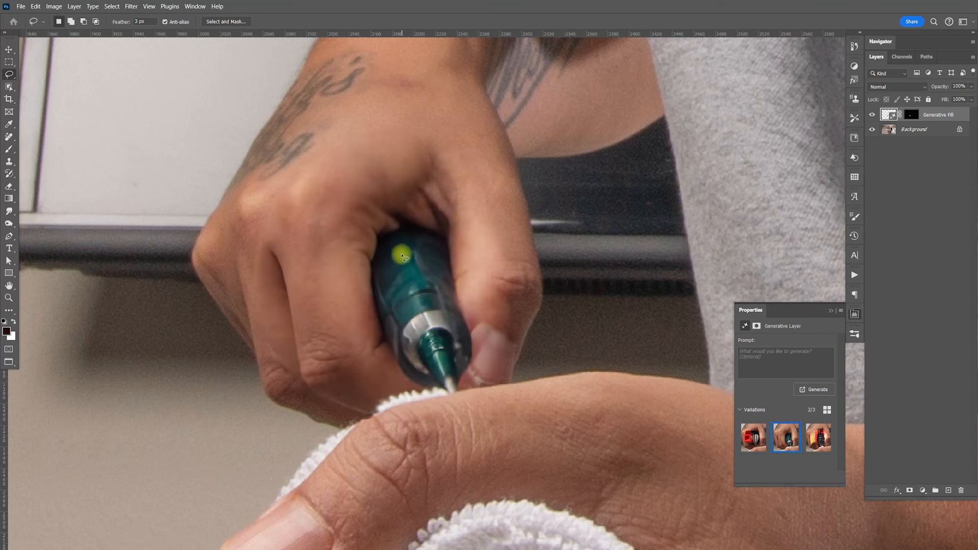
click(816, 439)
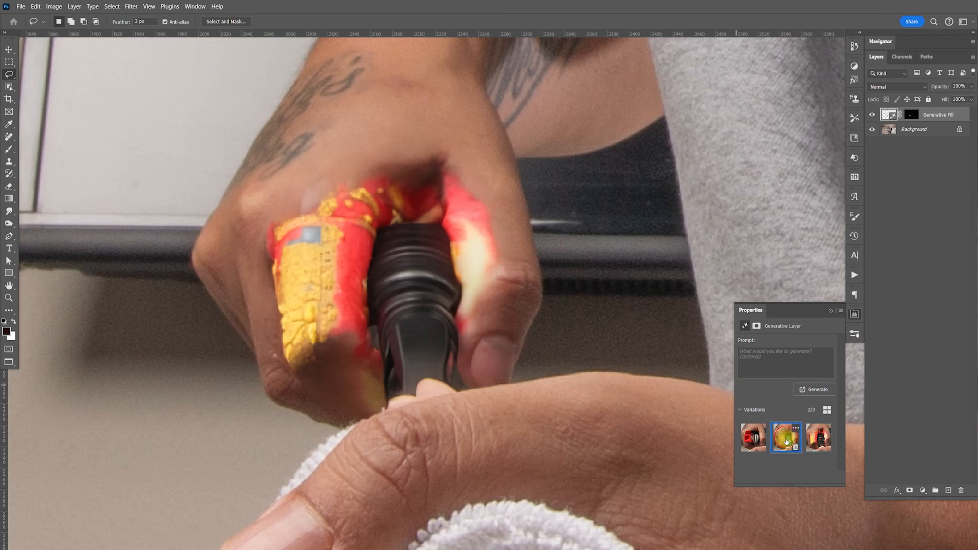
click(800, 439)
click(814, 389)
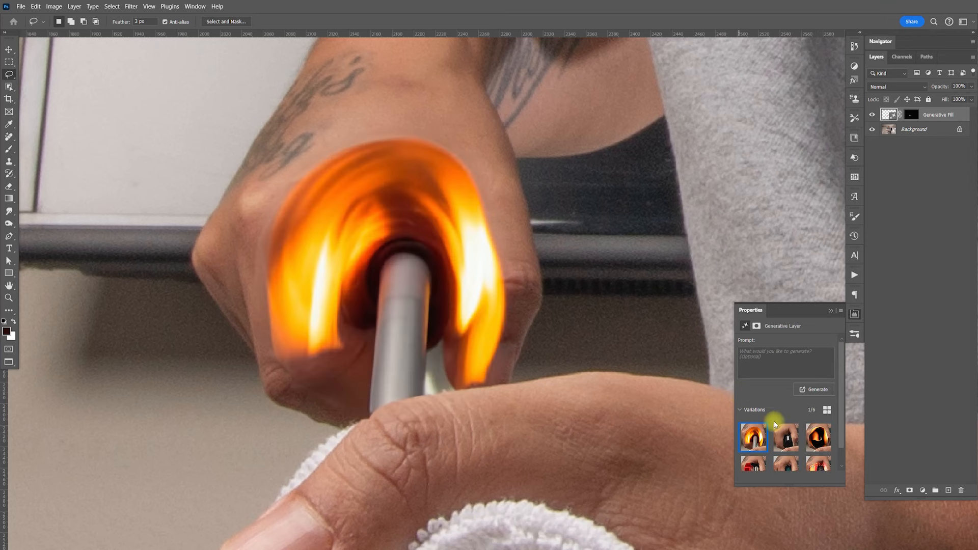
- Compare the new variations and keep the one with the fingers wrapped around the dark green object
click(786, 438)
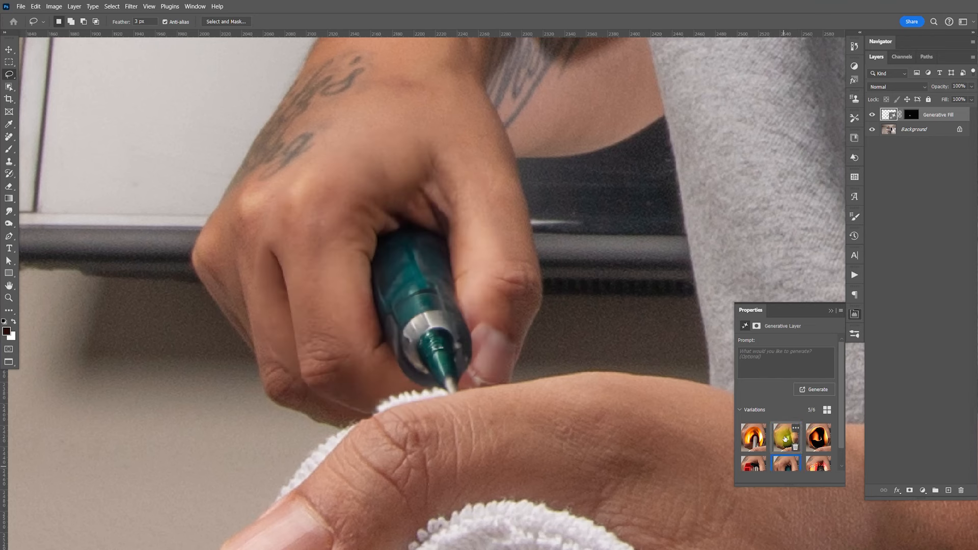
click(784, 439)
click(788, 461)
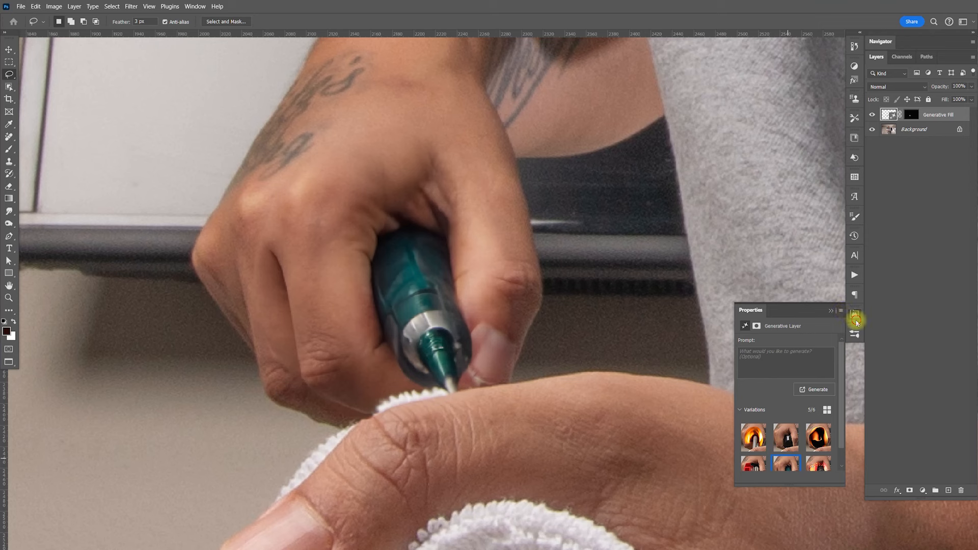
click(856, 319)
- Duplicate the Generative Fill layer with the original hidden, and rasterize the copy with its layer mask applied
key(ctrl+j)
click(871, 129)
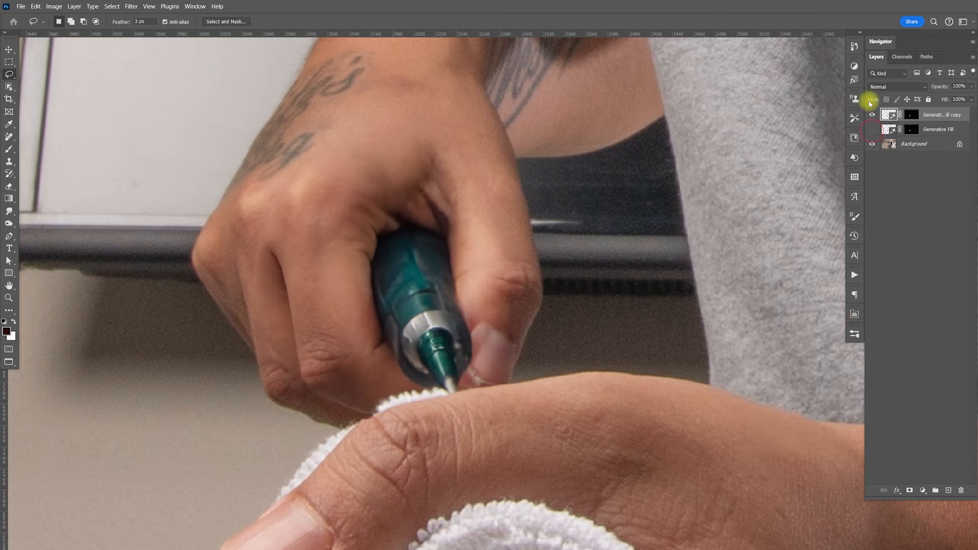
right_click(924, 117)
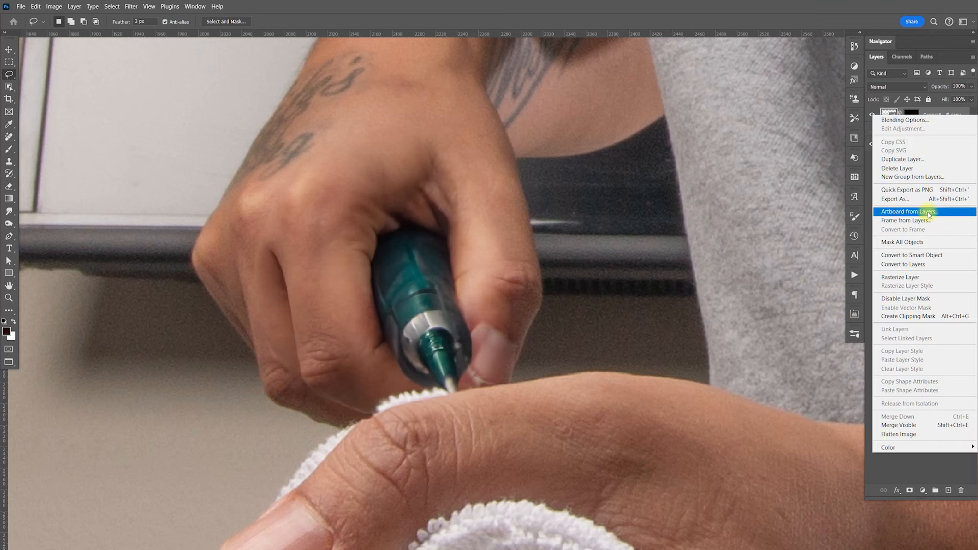
click(909, 275)
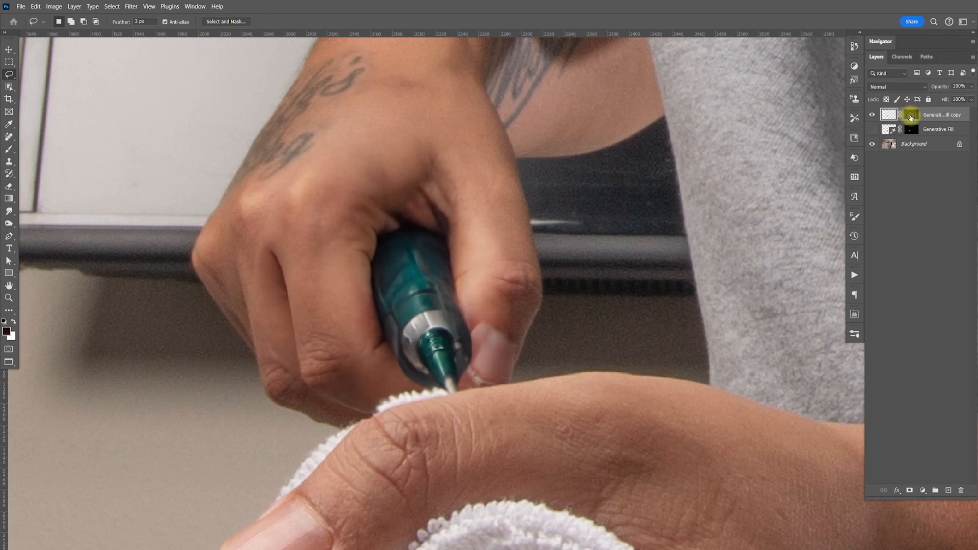
right_click(911, 117)
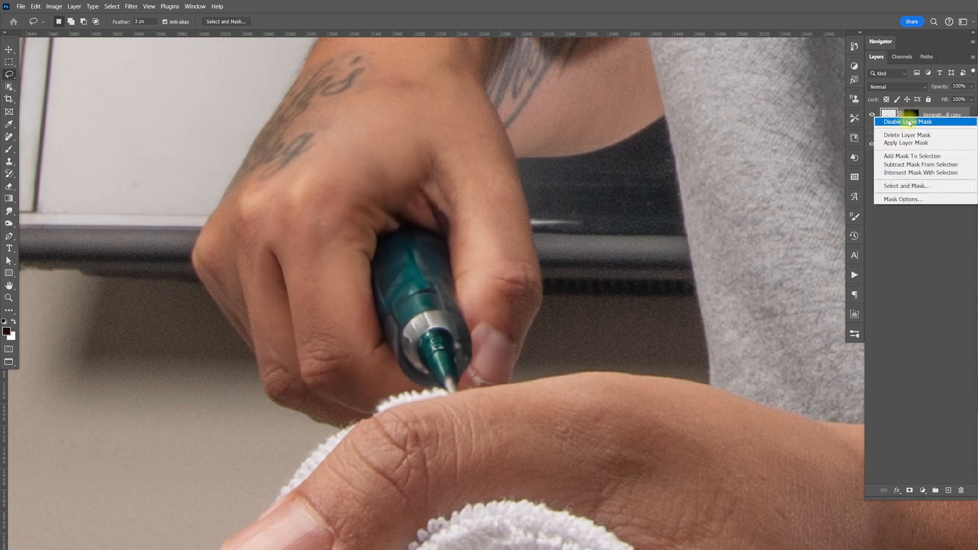
click(913, 145)
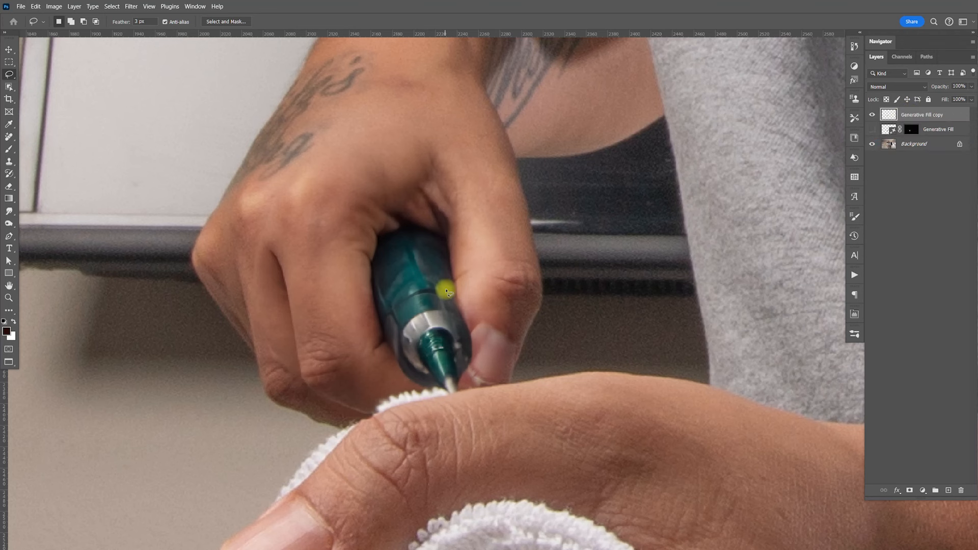
key(v)
drag(443, 297, 550, 254)
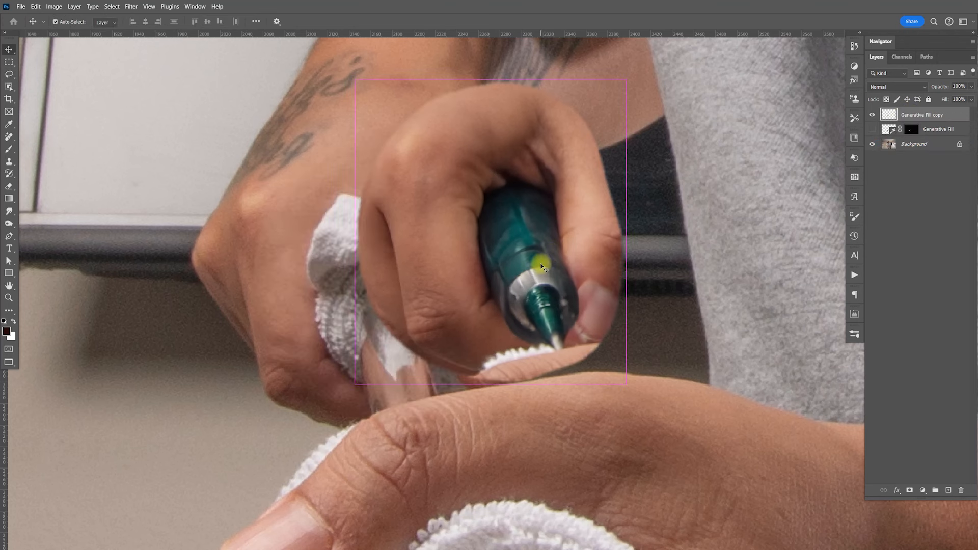
key(ctrl+z)
- Lasso the generated index finger and the area above the green object with a 1 px feather on Generative Fill copy
drag(9, 74, 30, 77)
click(32, 77)
click(148, 22)
mouse_move(312, 233)
mouse_down()
mouse_move(328, 332)
mouse_move(314, 220)
mouse_up()
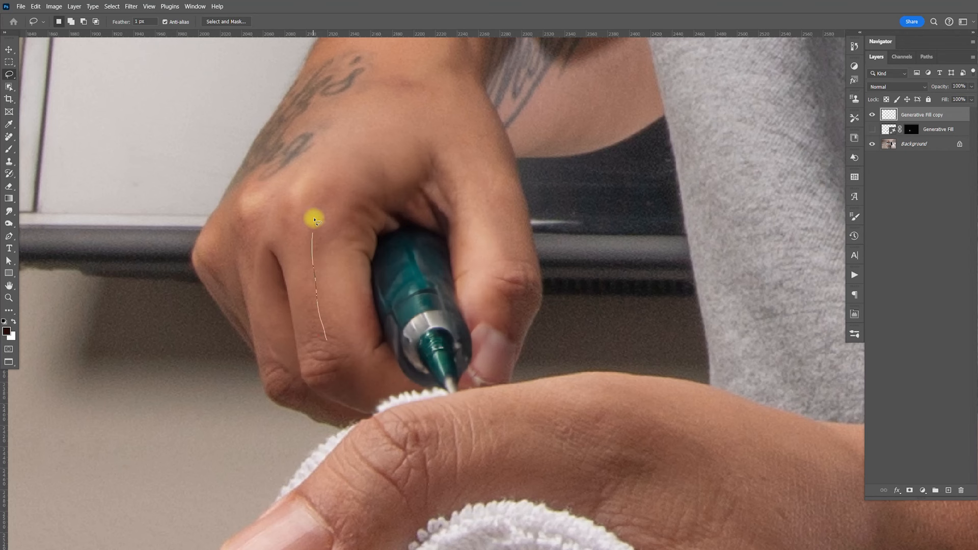
mouse_move(331, 184)
mouse_down()
mouse_move(408, 157)
mouse_move(430, 203)
mouse_move(421, 227)
mouse_move(389, 238)
mouse_move(374, 263)
mouse_move(377, 301)
mouse_move(345, 339)
mouse_move(327, 338)
mouse_up()
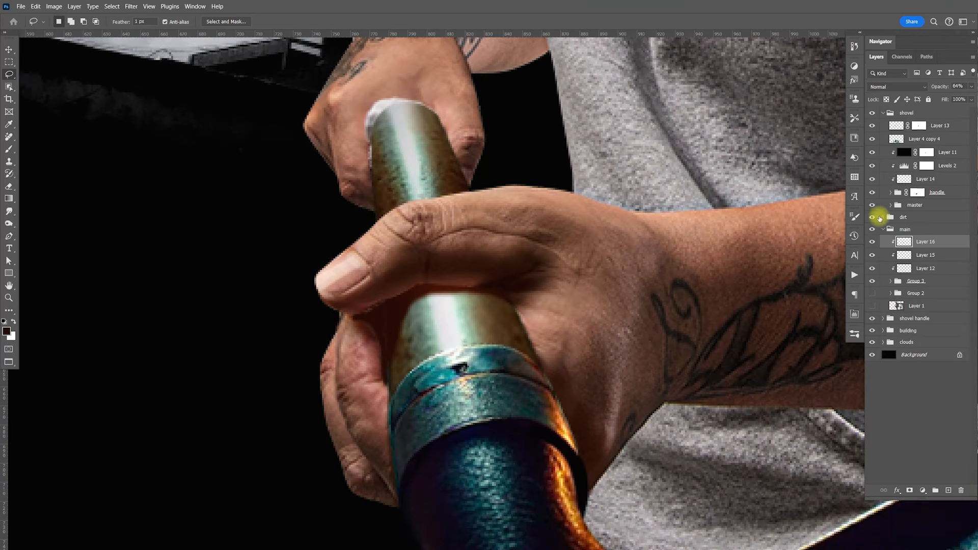
- Paste the copied finger above Layer 13 in the shovel group, scale it to about 52%, and move it onto the rear hand
click(887, 228)
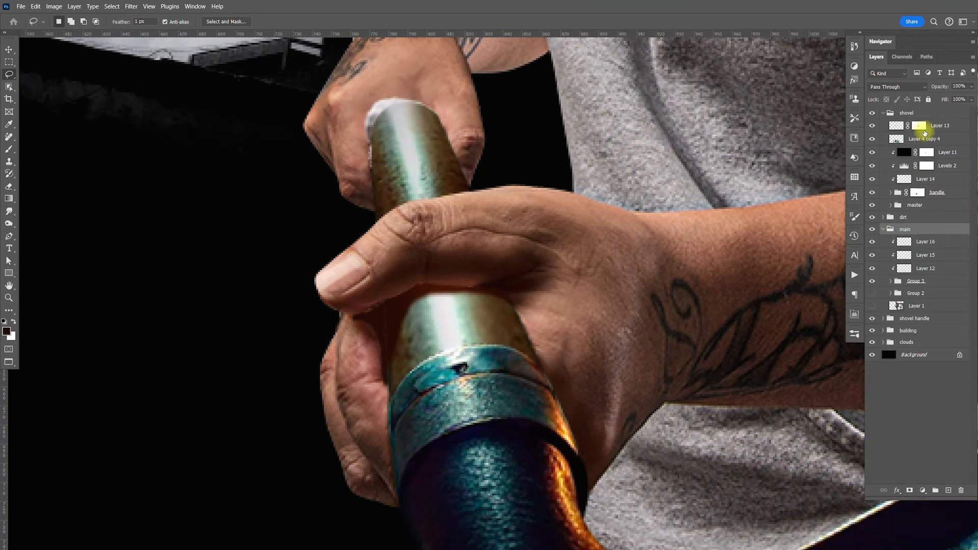
click(884, 229)
click(947, 124)
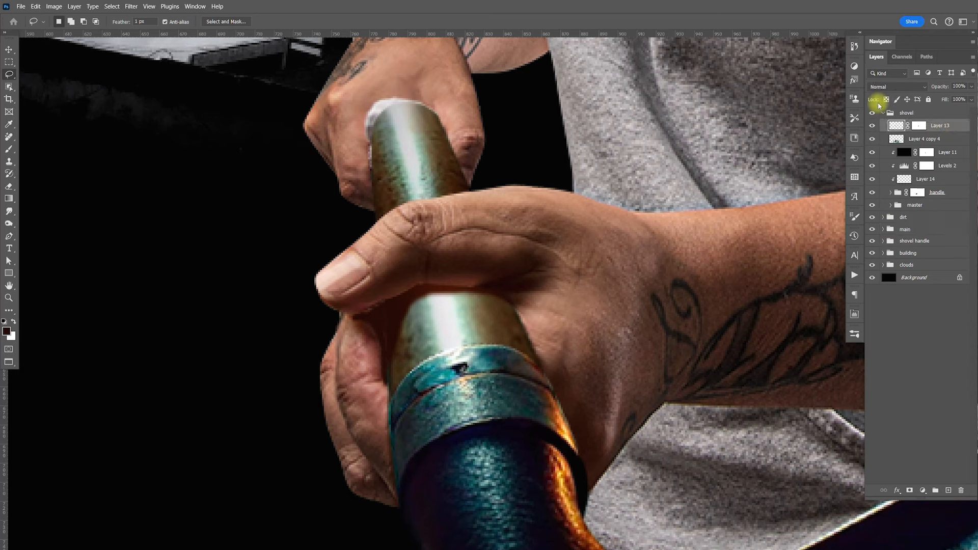
key(ctrl+v)
key(ctrl+t)
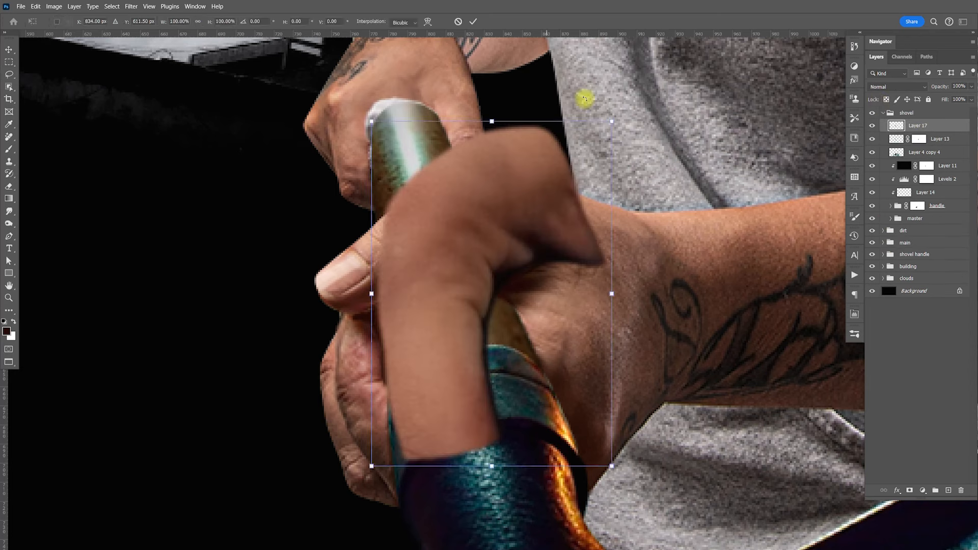
drag(622, 120, 541, 196)
drag(526, 286, 431, 122)
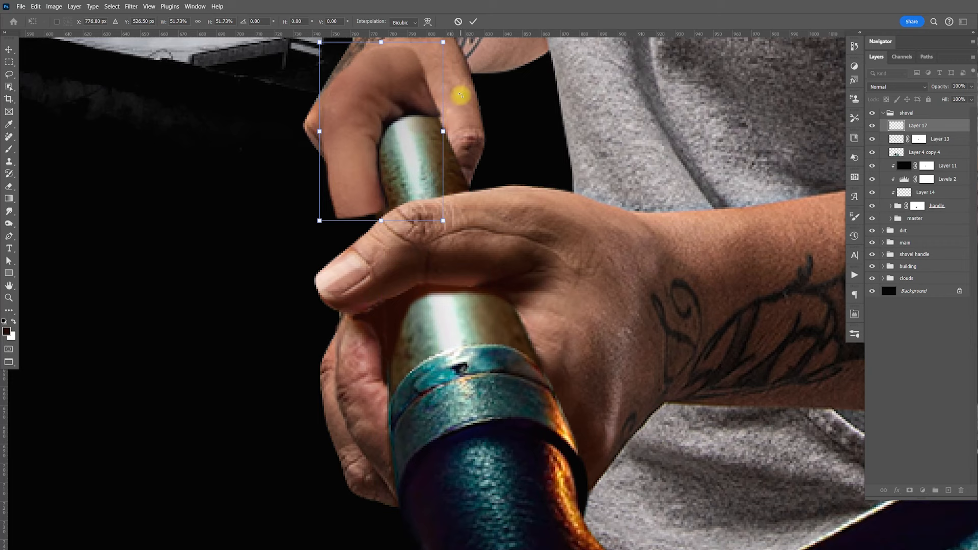
- Scale the pasted finger down to about 35% and position it along the rear hand's index finger beside the handle
scroll(461, 96, up, 6)
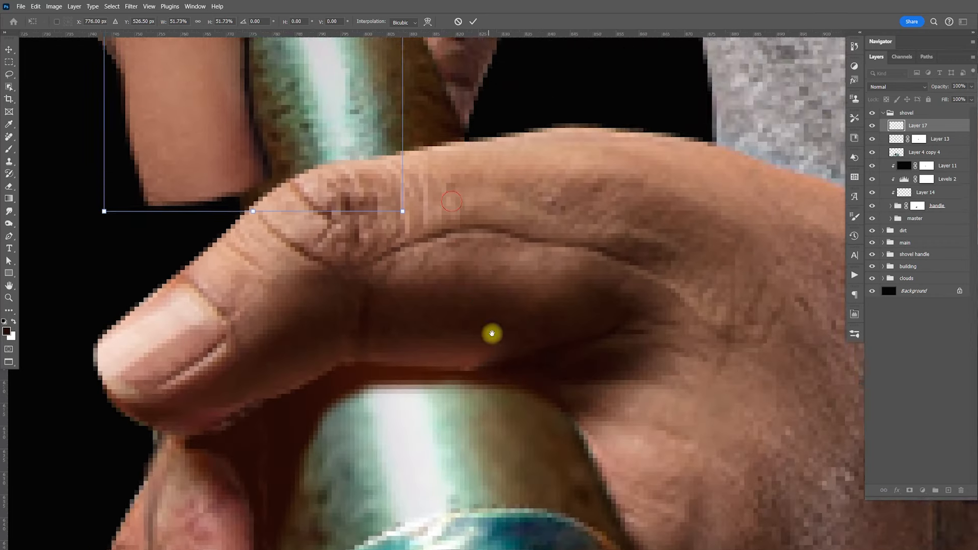
scroll(492, 334, up, 5)
drag(481, 245, 421, 259)
drag(373, 225, 399, 233)
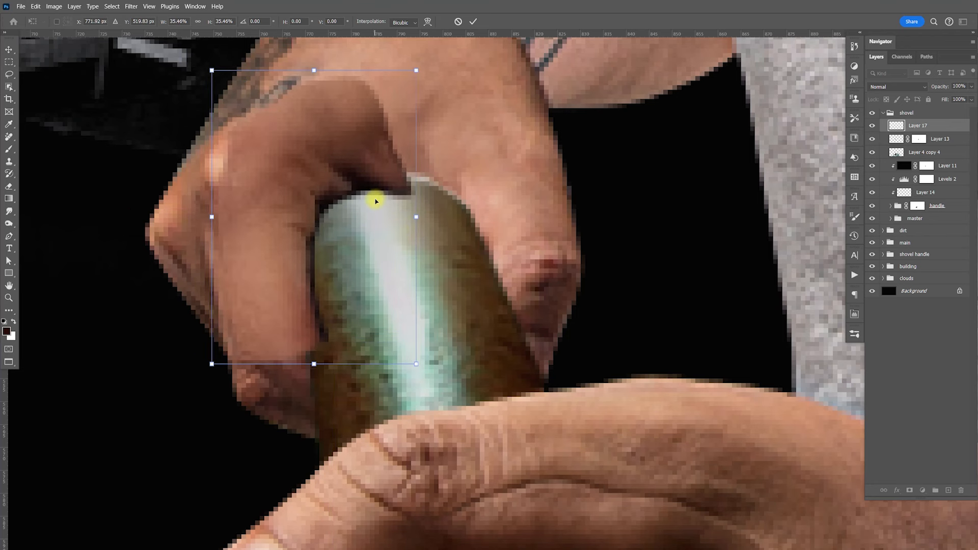
drag(369, 261, 356, 267)
- Warp the pasted finger so its inner edge follows the top and side of the shovel handle
right_click(345, 186)
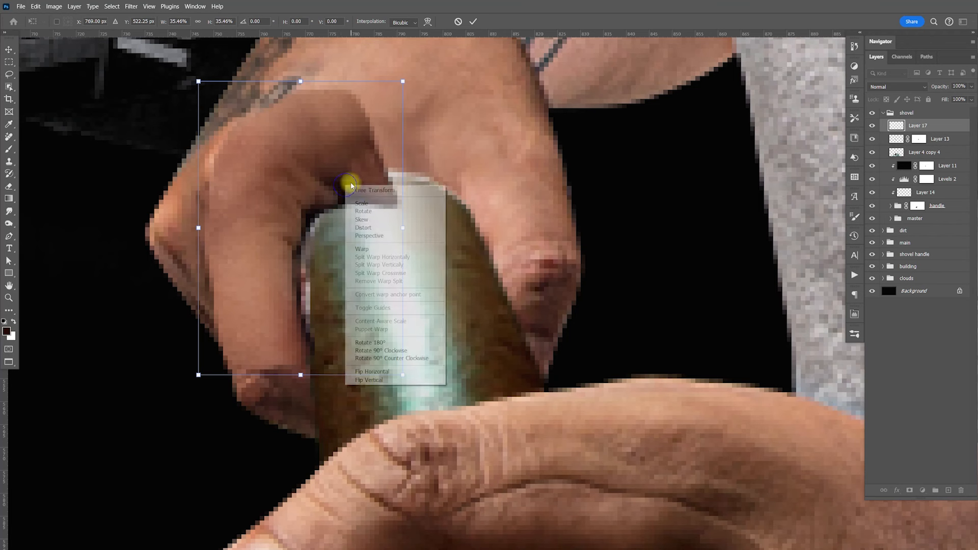
click(371, 249)
drag(387, 203, 341, 203)
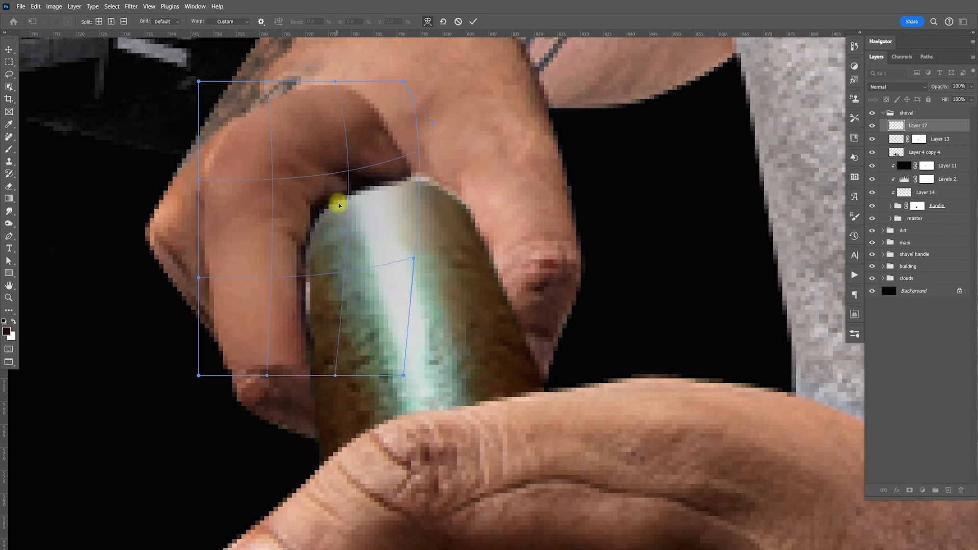
drag(307, 310, 318, 372)
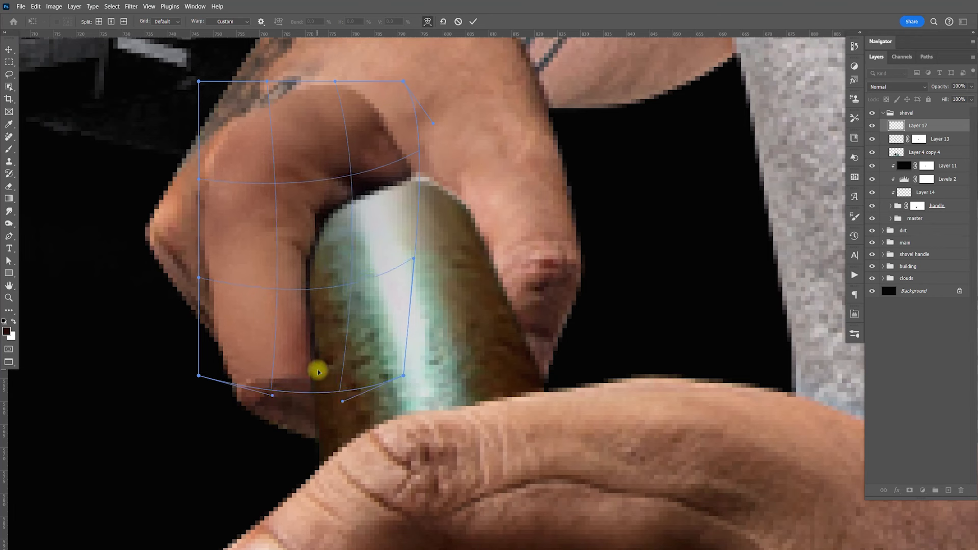
key(Return)
- Add a layer mask to Layer 17 and brighten the finger itself with a Levels midtone value of 1.23
key(l)
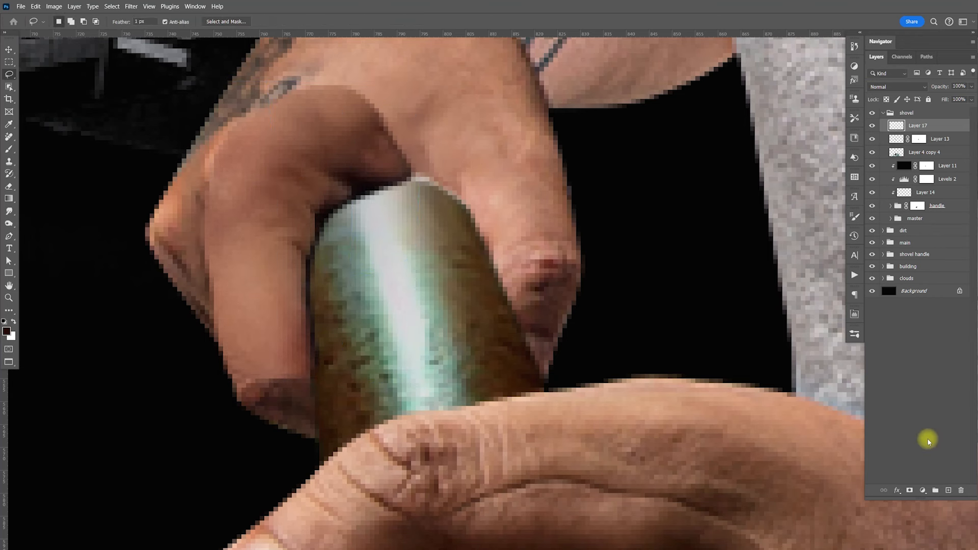
click(909, 490)
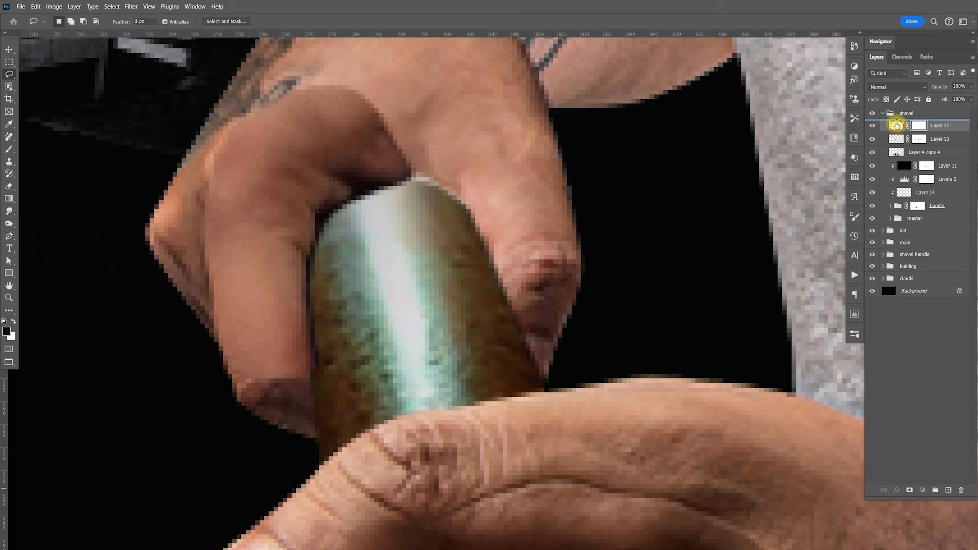
key(ctrl+l)
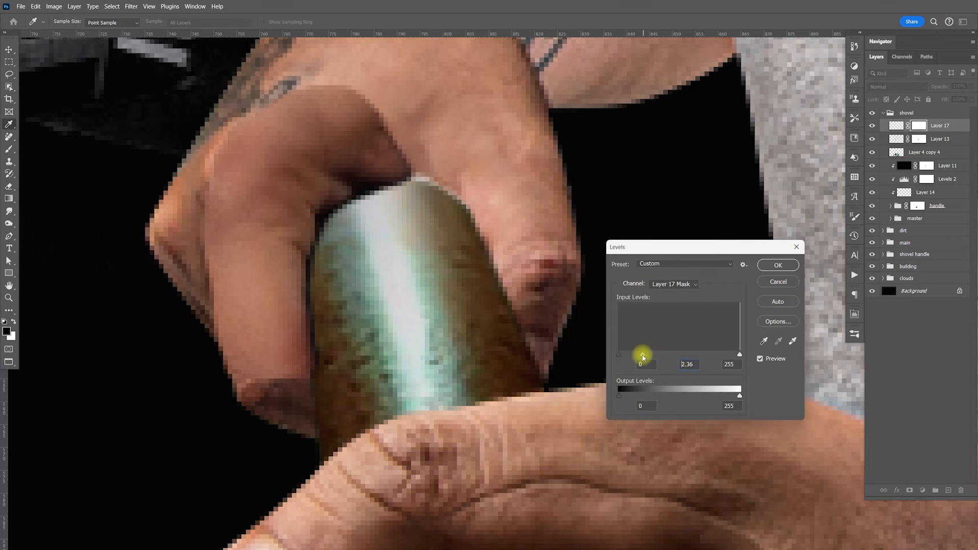
click(771, 291)
click(888, 129)
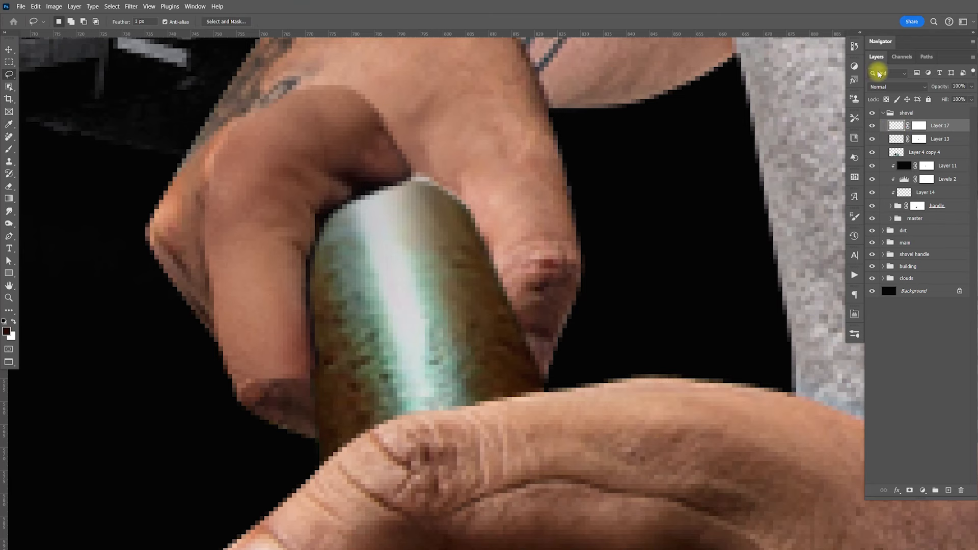
key(ctrl+l)
drag(675, 356, 672, 356)
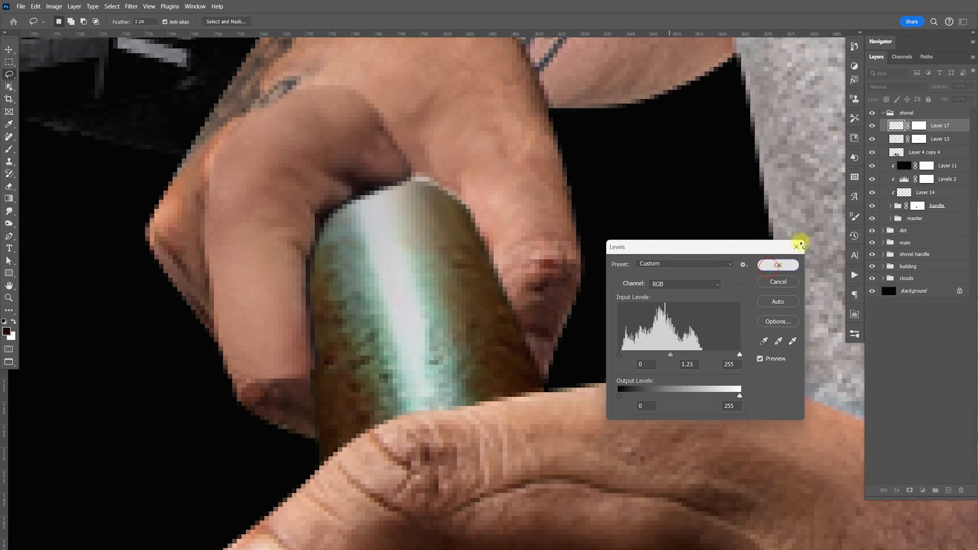
click(777, 265)
- Paint black with a soft brush on Layer 17's mask to blend the finger's outer edges into the rear hand
click(918, 126)
key(b)
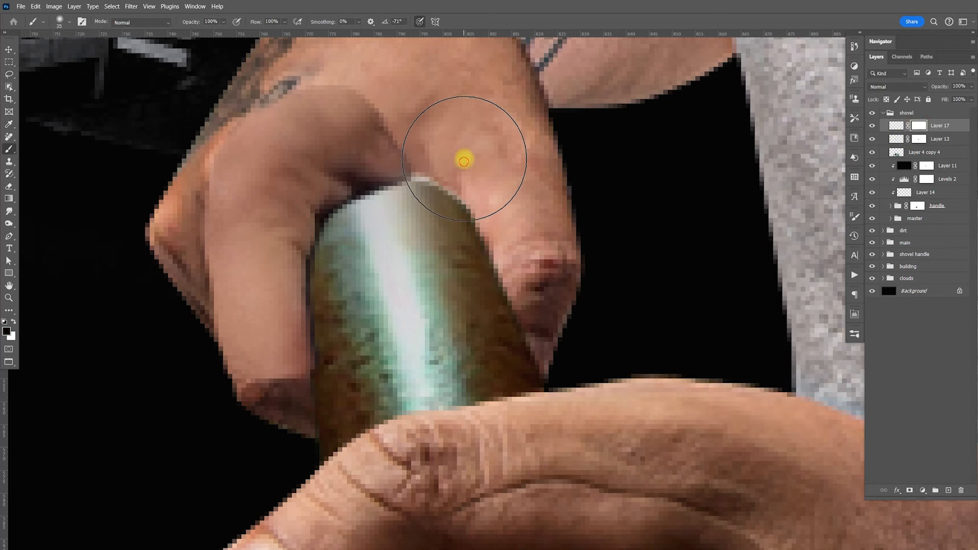
drag(444, 120, 463, 170)
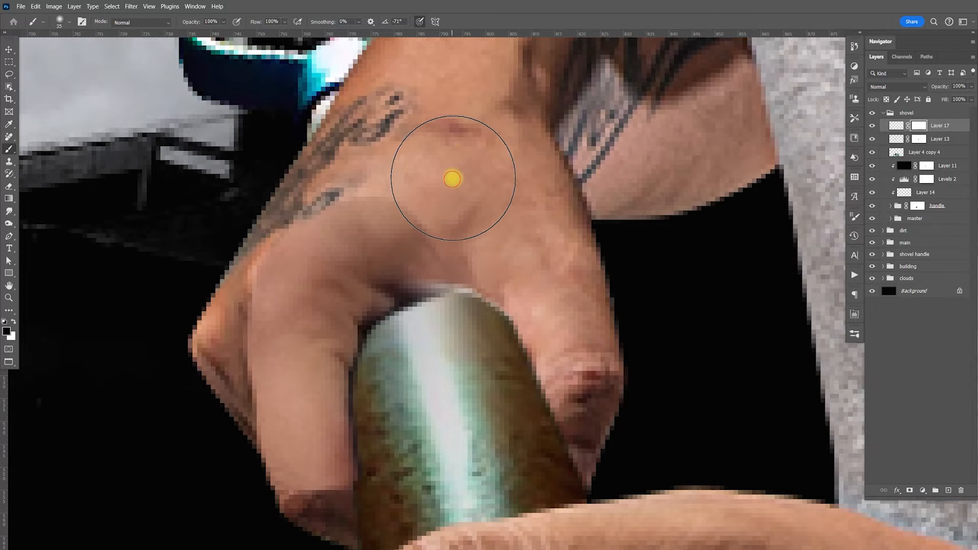
mouse_move(317, 172)
mouse_down()
mouse_move(288, 186)
mouse_move(225, 253)
mouse_move(215, 350)
mouse_move(229, 415)
mouse_move(249, 450)
mouse_move(316, 495)
mouse_up()
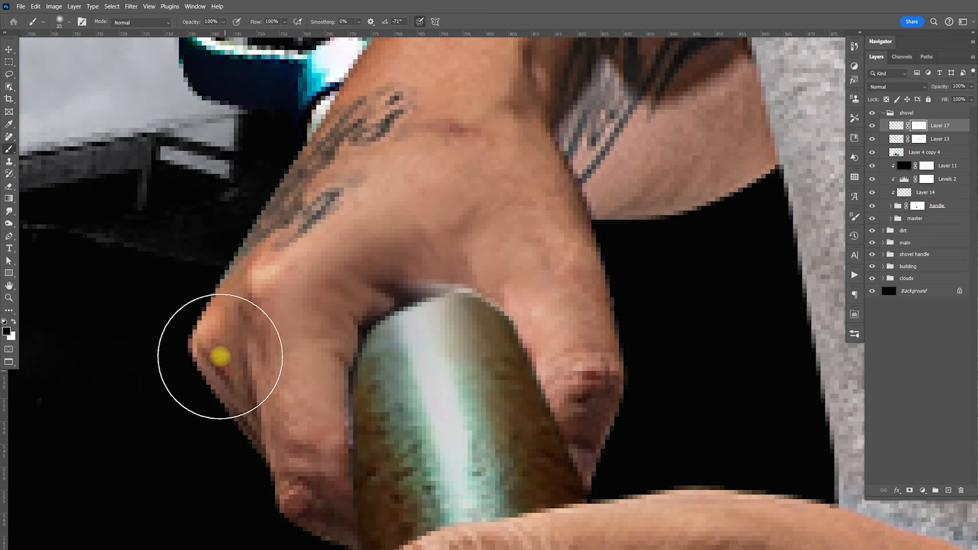
drag(227, 307, 225, 293)
scroll(228, 286, down, 4)
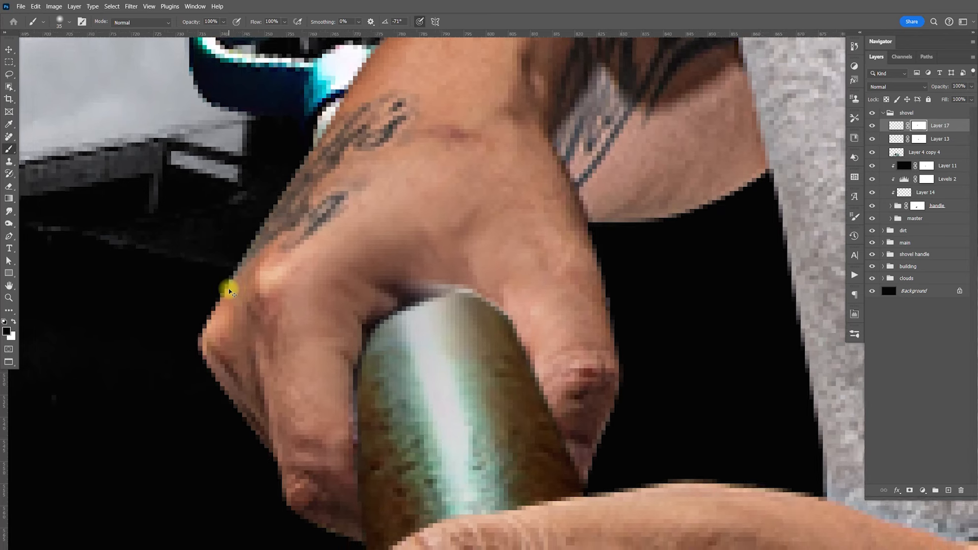
key(ctrl+0)
key(v)
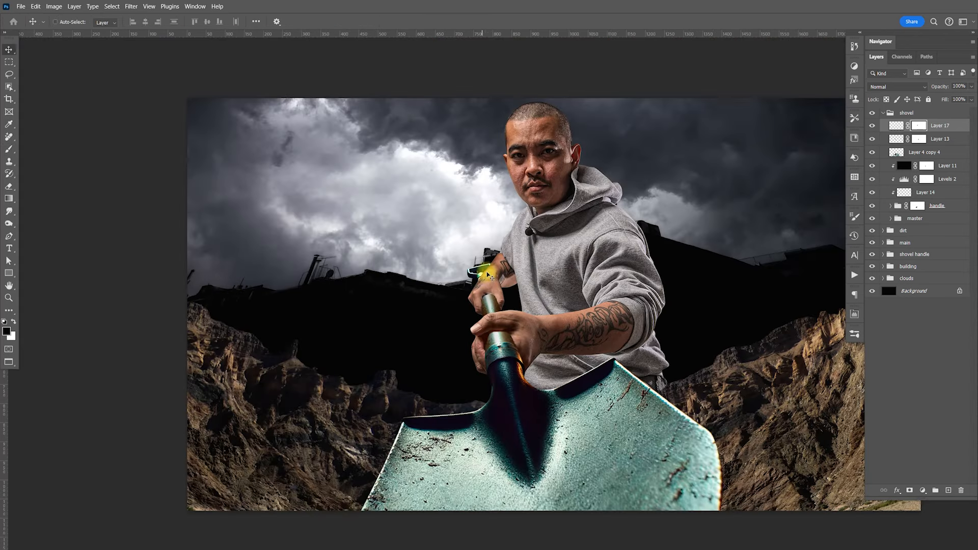
- Patch the bright highlight on the handle section between the two hands, working on Layer 5 copy 5 in the handle group
key(z)
drag(497, 312, 433, 342)
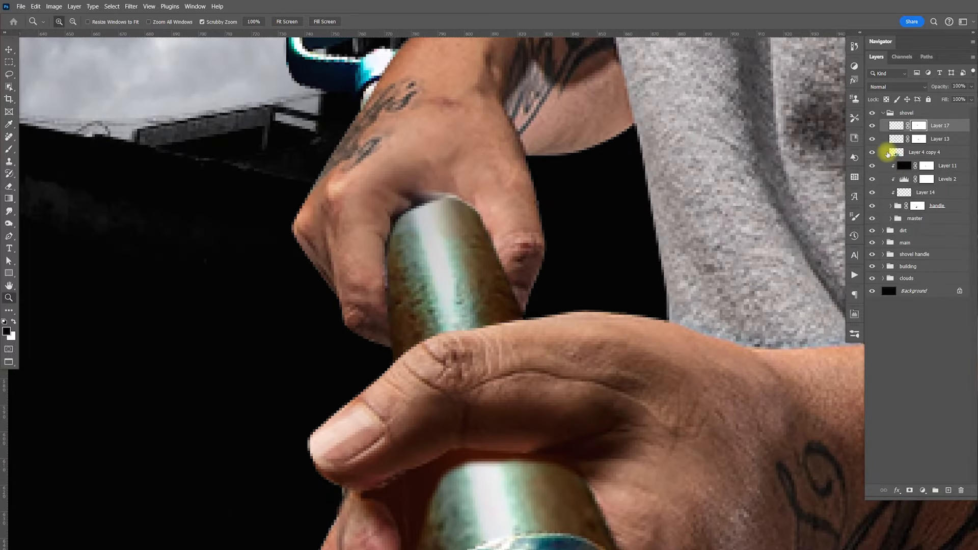
drag(513, 438, 511, 373)
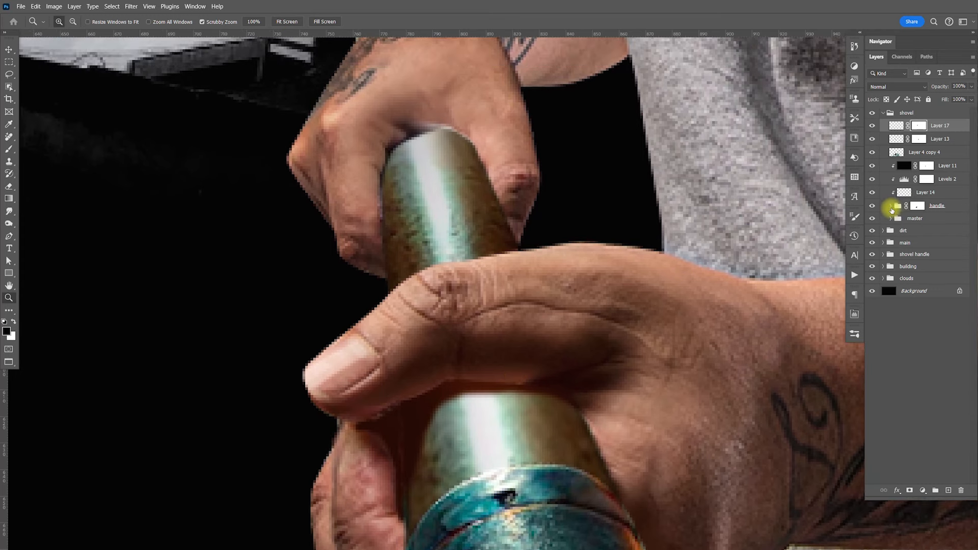
click(890, 205)
click(872, 220)
click(870, 220)
click(912, 219)
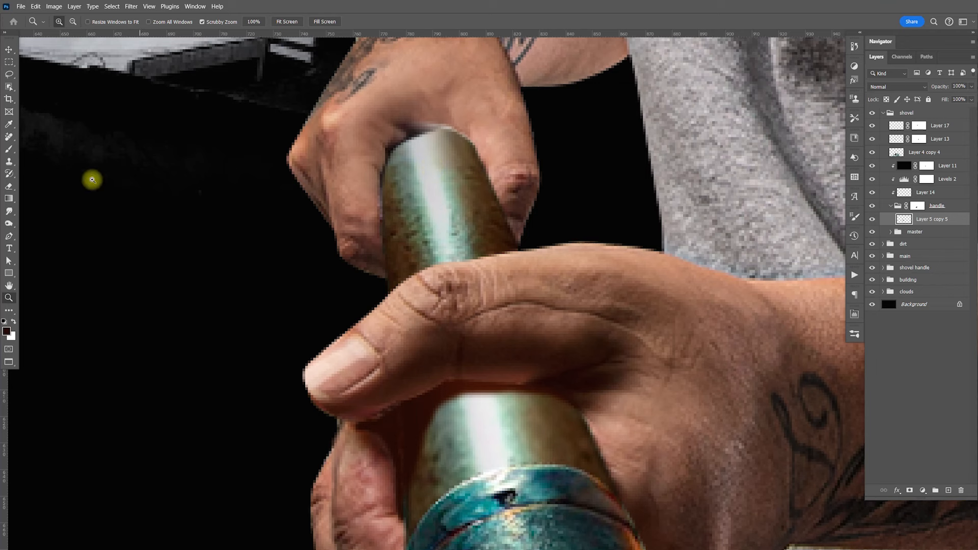
click(10, 88)
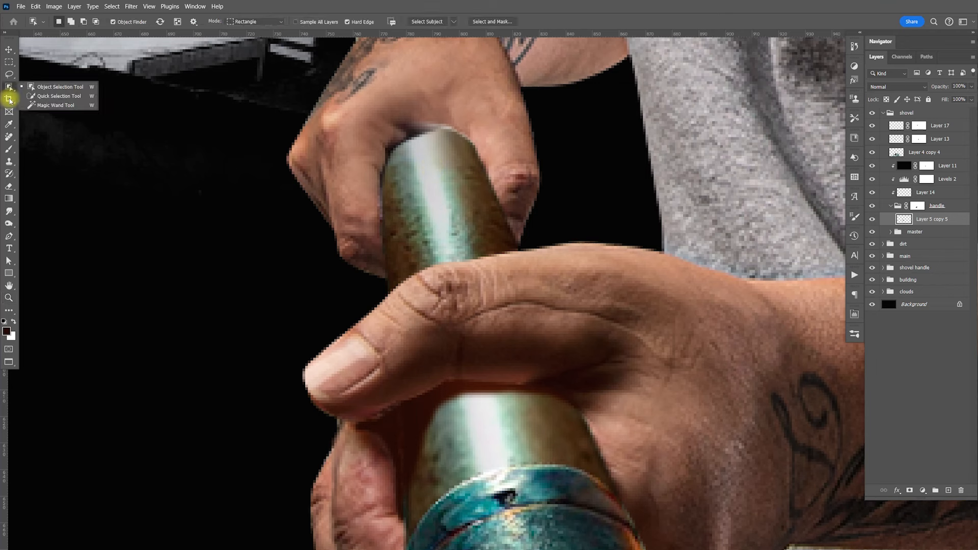
click(8, 137)
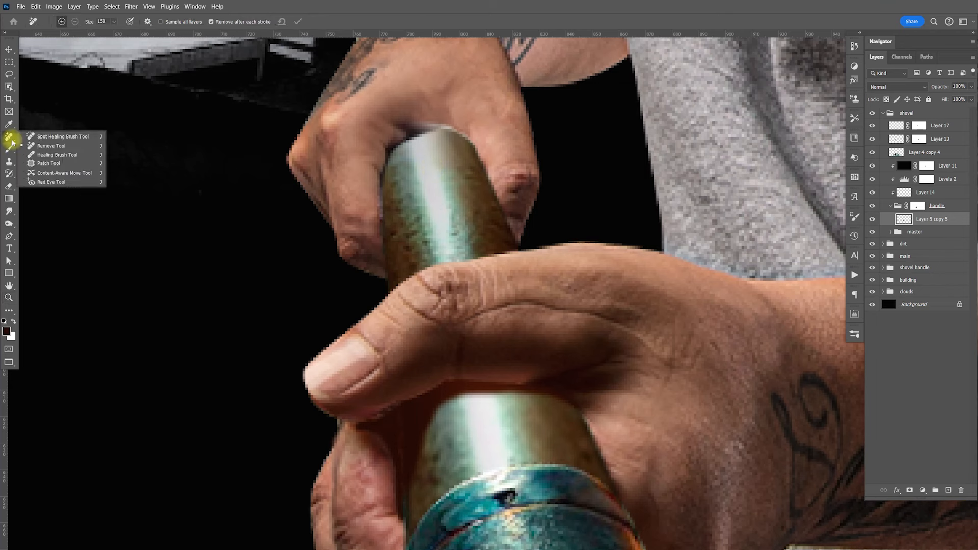
click(46, 163)
mouse_move(402, 146)
mouse_down()
mouse_move(410, 251)
mouse_move(461, 237)
mouse_move(441, 135)
mouse_move(407, 136)
mouse_up()
drag(441, 197, 446, 202)
click(477, 204)
- Patch the bright highlight on the handle section below the front hand's thumb using the darker metal beside it
mouse_move(459, 377)
mouse_down()
mouse_move(455, 411)
mouse_move(464, 471)
mouse_up()
drag(504, 381, 486, 365)
mouse_move(484, 415)
mouse_down()
mouse_move(517, 419)
mouse_move(484, 428)
mouse_move(530, 433)
mouse_up()
click(529, 433)
key(ctrl+z)
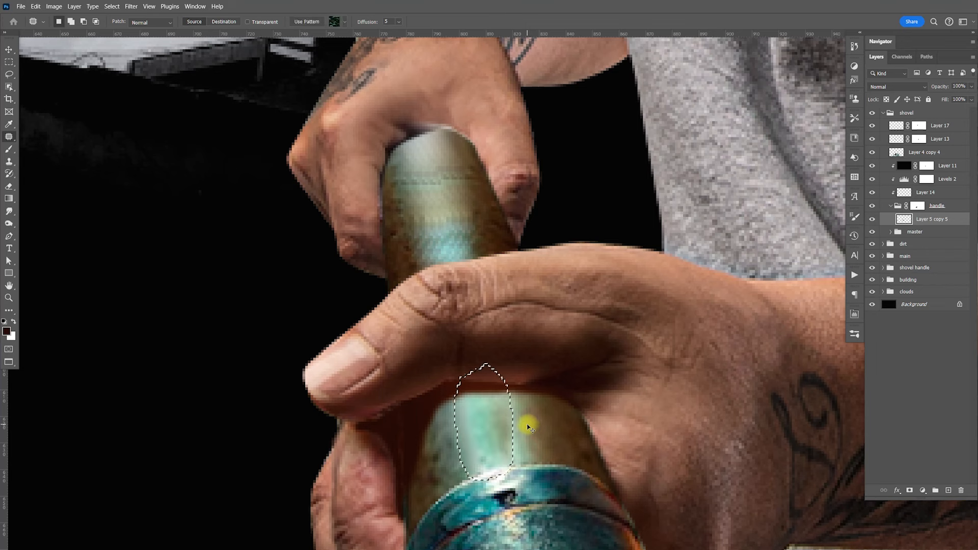
mouse_move(526, 424)
mouse_down()
mouse_move(514, 432)
mouse_move(550, 426)
mouse_up()
mouse_move(486, 400)
mouse_down()
mouse_move(516, 448)
mouse_move(506, 414)
mouse_move(545, 420)
mouse_up()
click(529, 398)
- Add a Black & White adjustment above Layer 5 copy 5 in the handle group and set its opacity to 55%
click(939, 205)
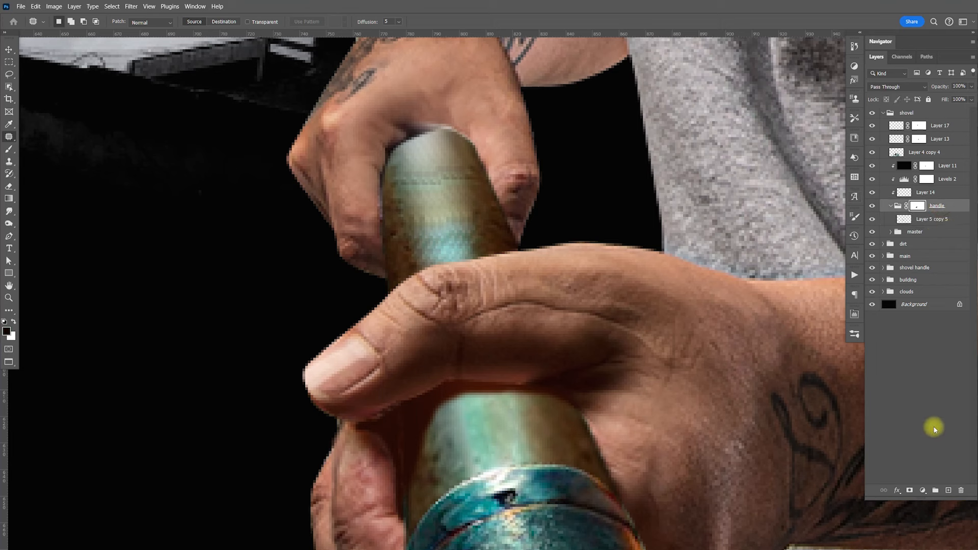
click(922, 490)
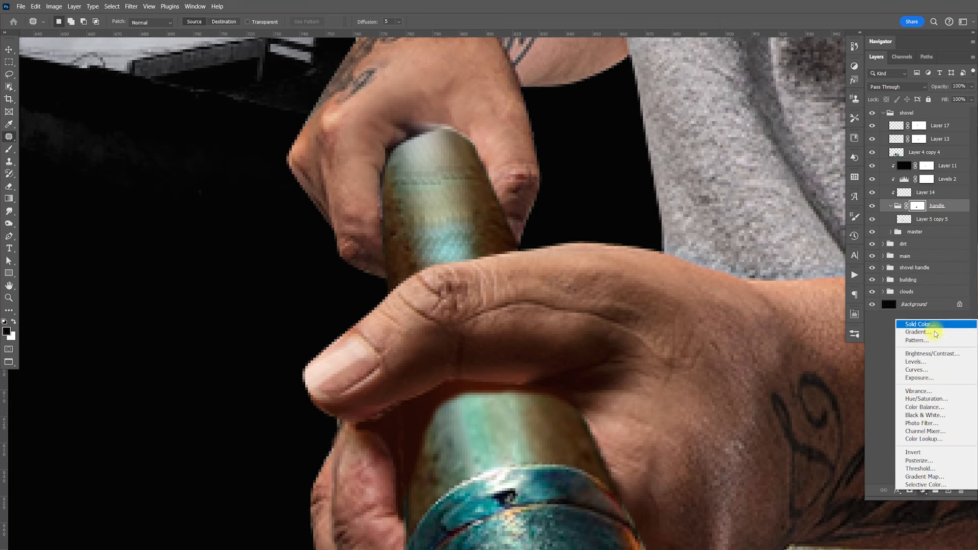
click(926, 415)
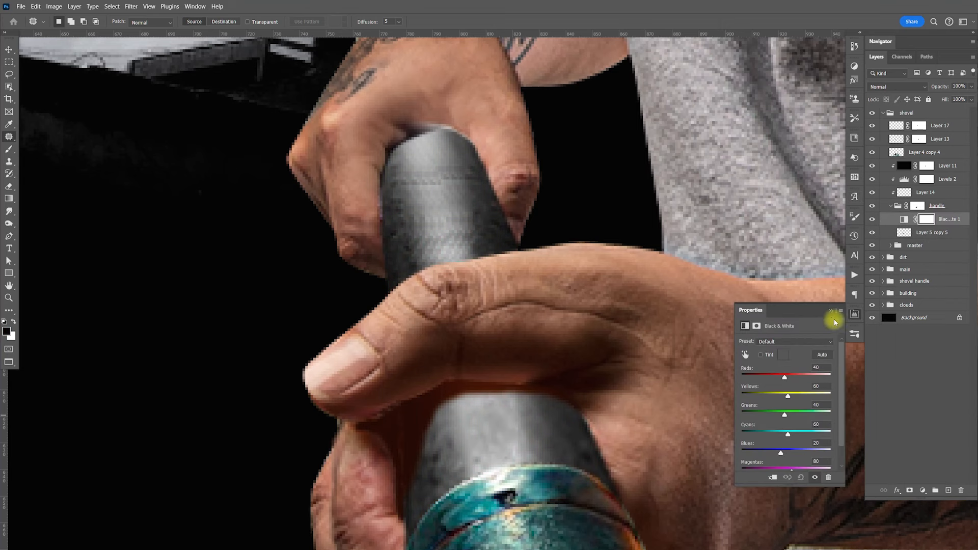
click(855, 316)
click(971, 87)
drag(940, 99, 933, 99)
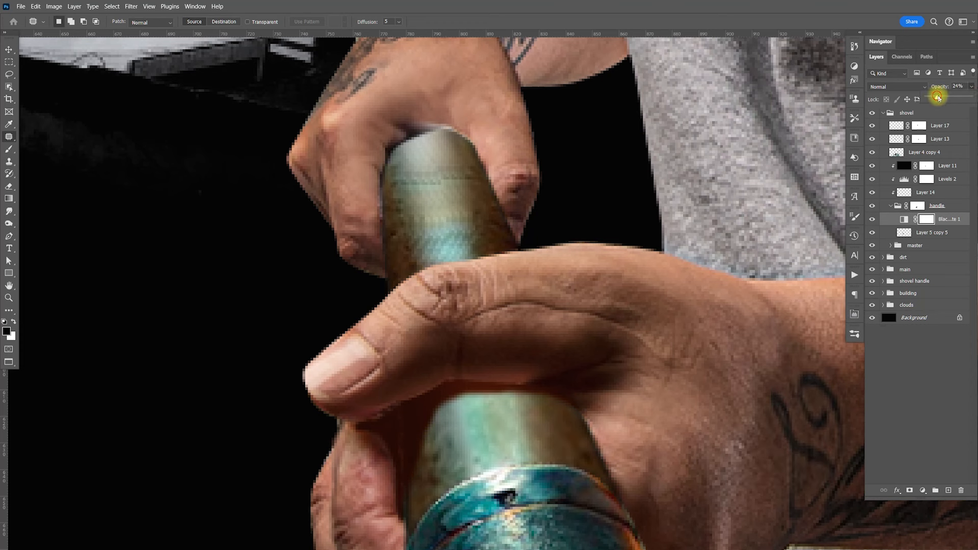
drag(950, 98, 951, 98)
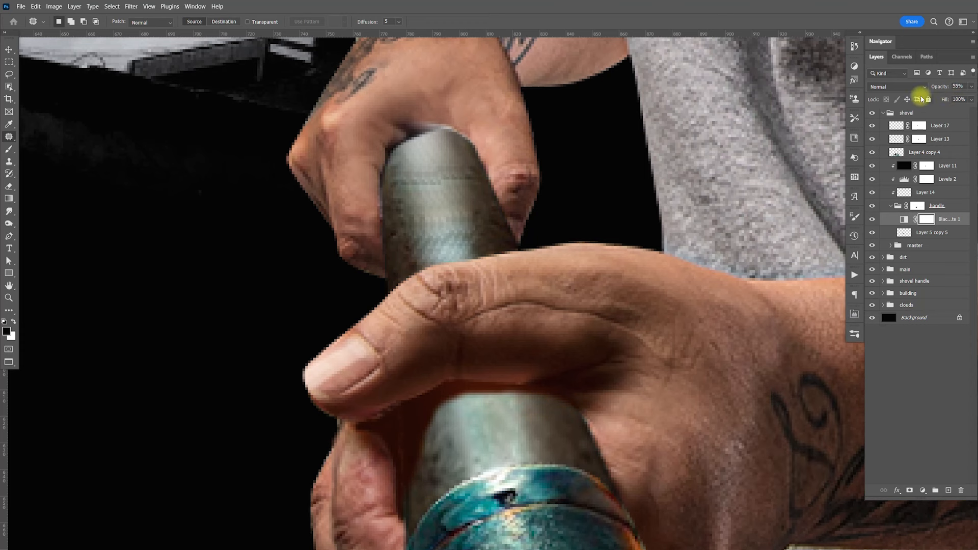
click(890, 206)
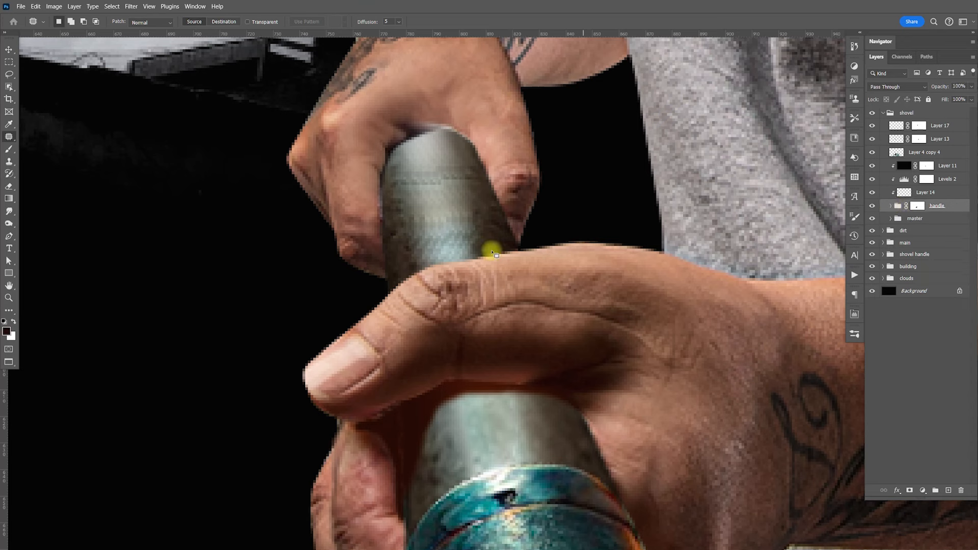
- Soften the patched areas of both handle sections on Layer 5 copy 5 with a smaller Blur tool brush at 100% strength
click(891, 206)
click(922, 233)
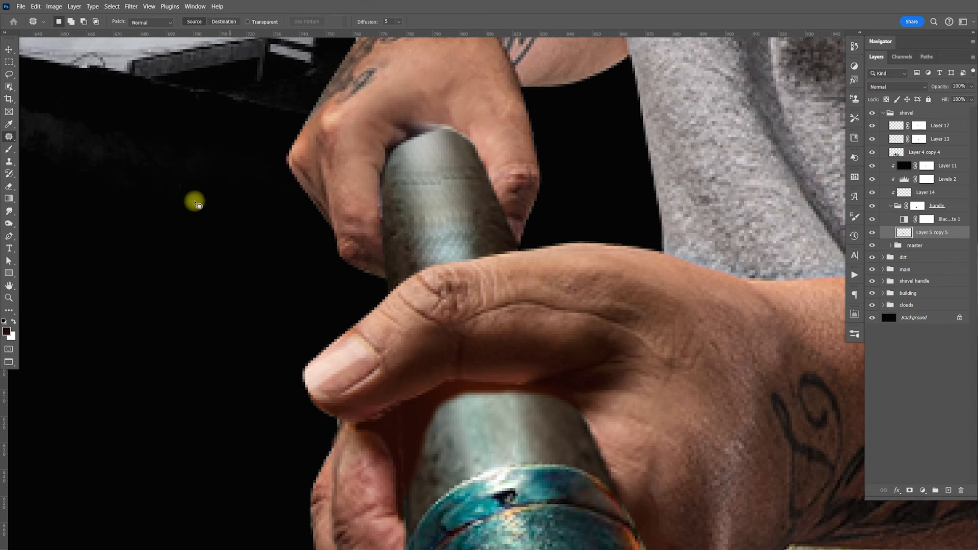
click(9, 211)
click(42, 211)
key(bracketleft)
key(bracketleft)
key(bracketleft)
key(bracketleft)
key(bracketleft)
key(bracketleft)
key(bracketleft)
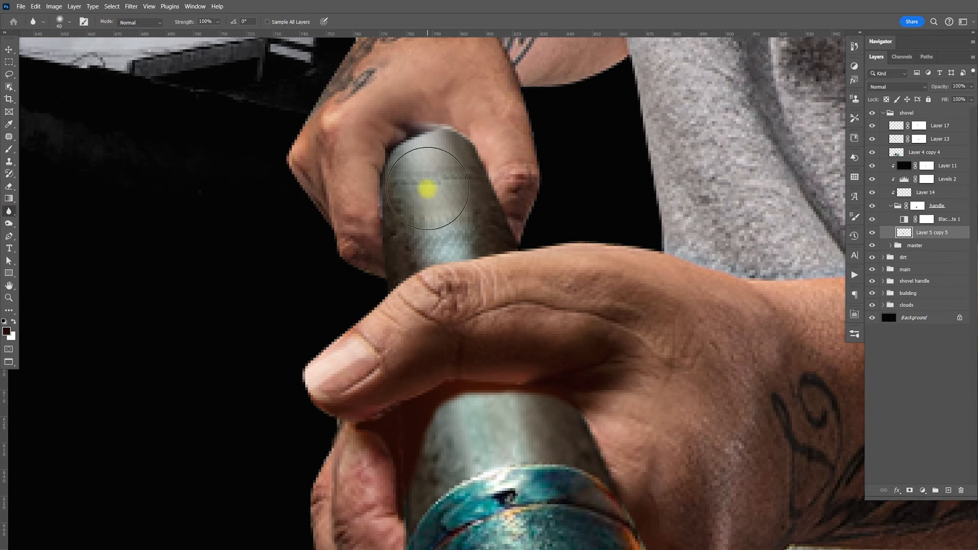
mouse_move(429, 238)
mouse_down()
mouse_move(460, 255)
mouse_move(457, 194)
mouse_move(424, 244)
mouse_move(466, 229)
mouse_up()
mouse_move(445, 392)
mouse_down()
mouse_move(462, 444)
mouse_move(491, 450)
mouse_move(508, 414)
mouse_up()
key(ctrl+0)
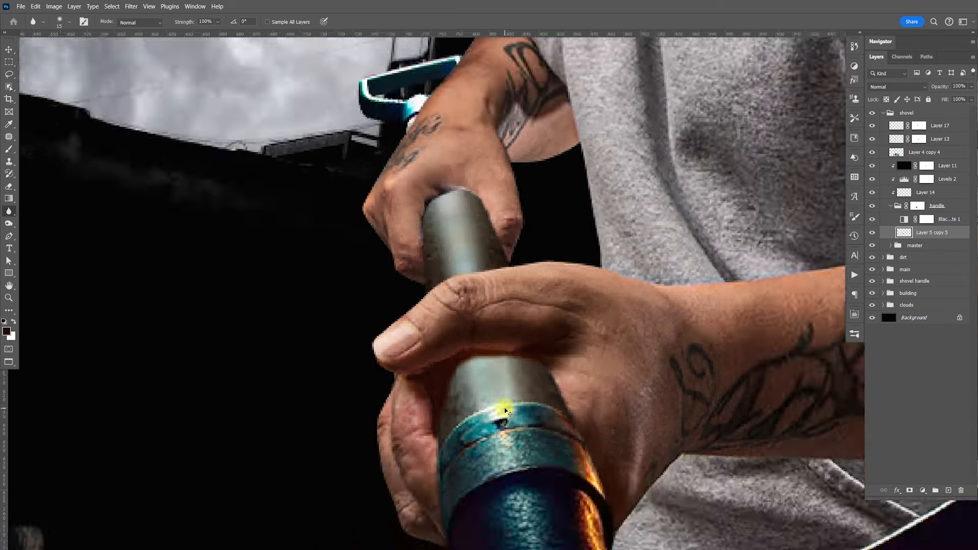
key(v)
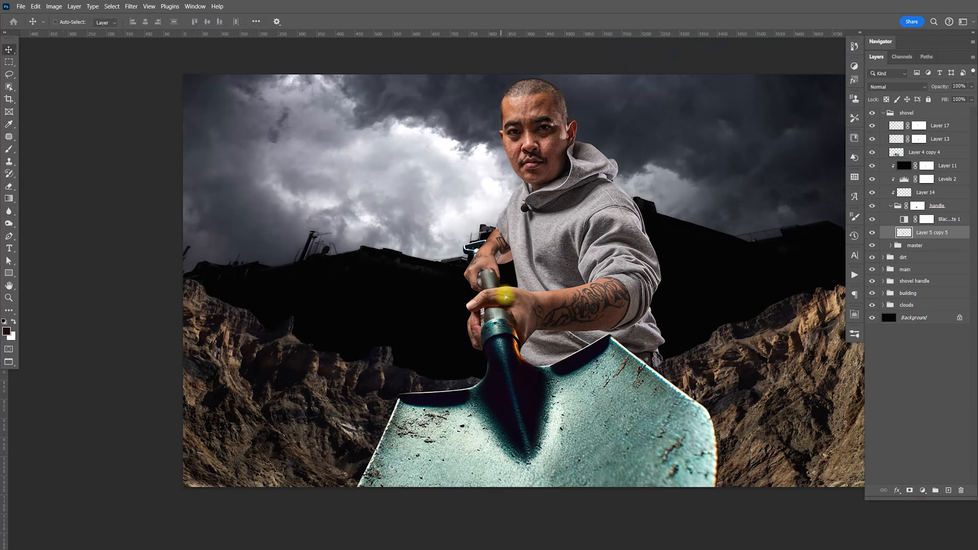
- Clear the finger selection in the source hand photo and try a new lasso selection on the hand
key(z)
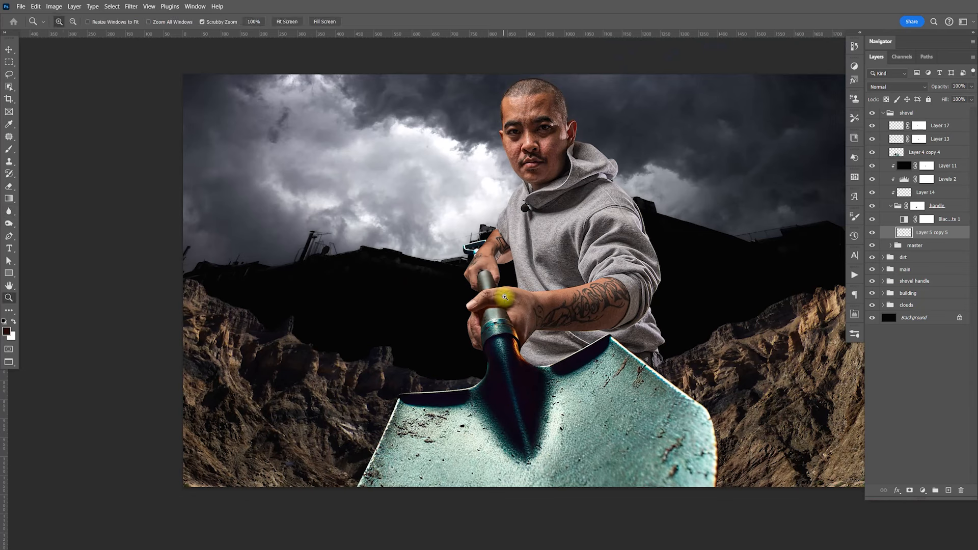
drag(493, 276, 517, 332)
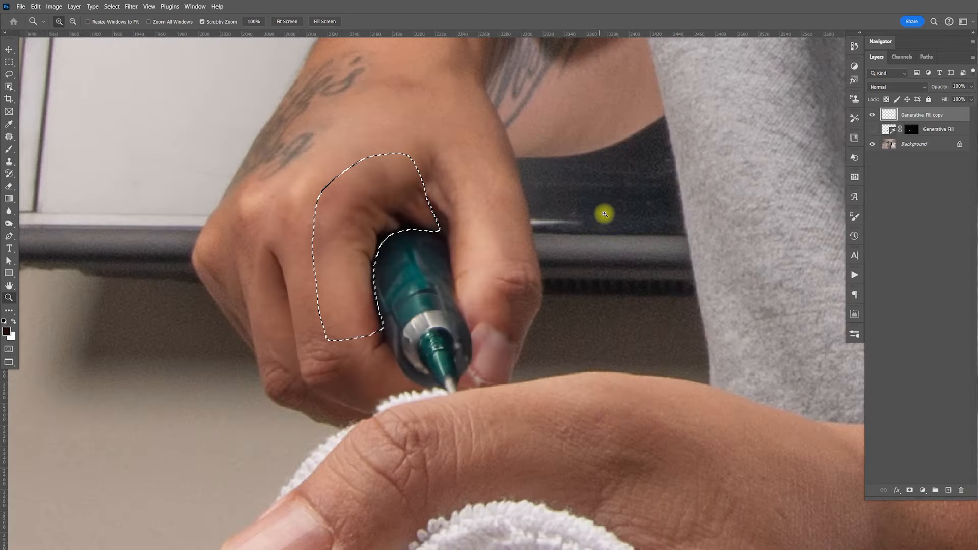
key(ctrl+d)
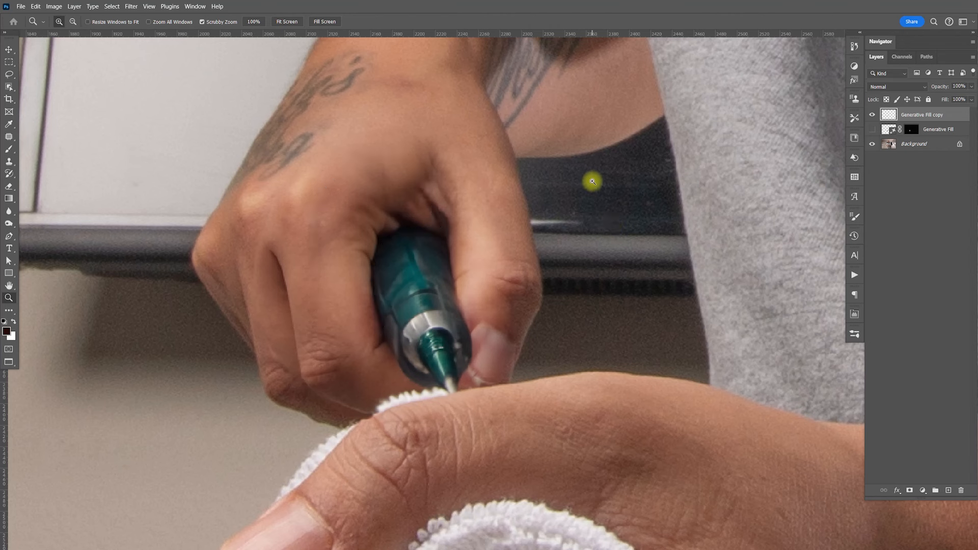
key(l)
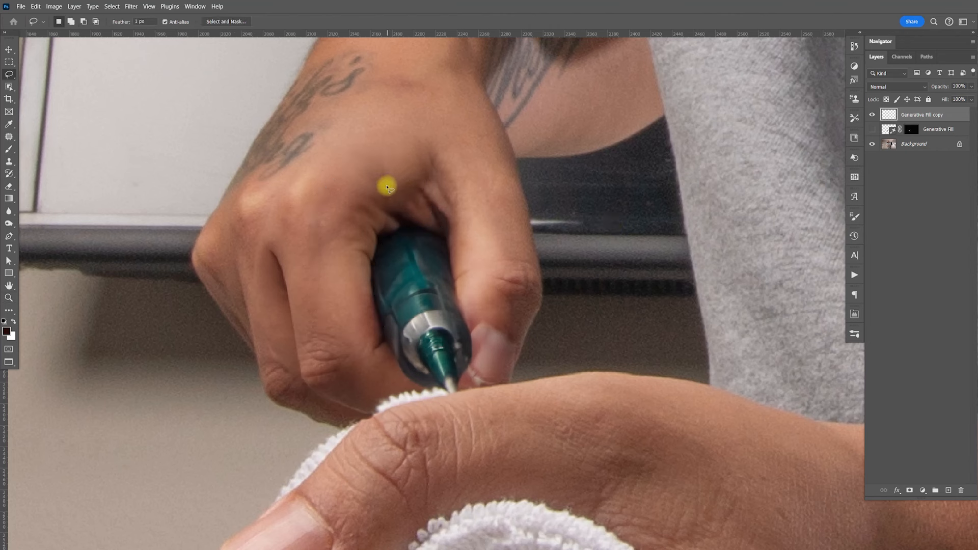
mouse_move(375, 193)
mouse_down()
mouse_move(407, 221)
mouse_move(375, 203)
mouse_up()
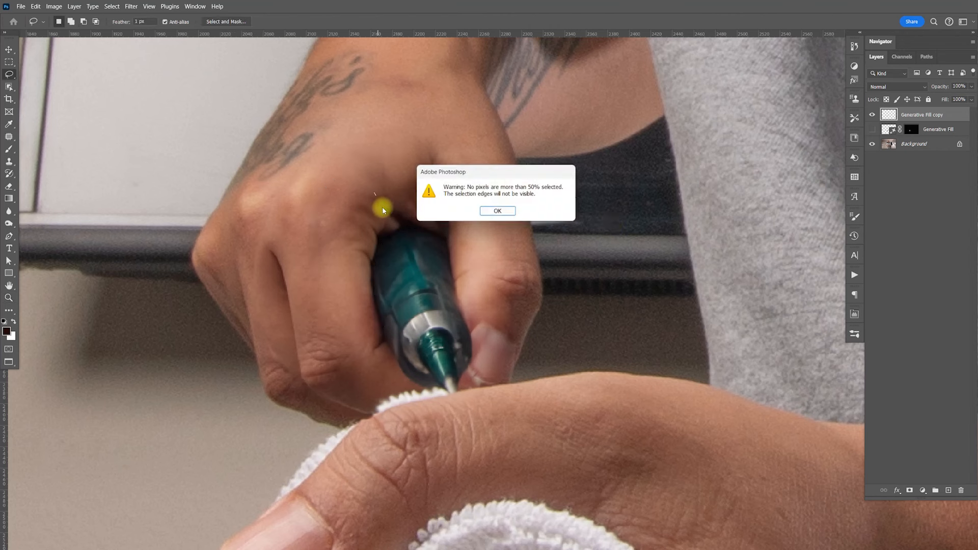
click(493, 214)
- Compare the Background, Generative Fill and Generative Fill copy layers on the gripping hand by toggling their visibility
click(903, 145)
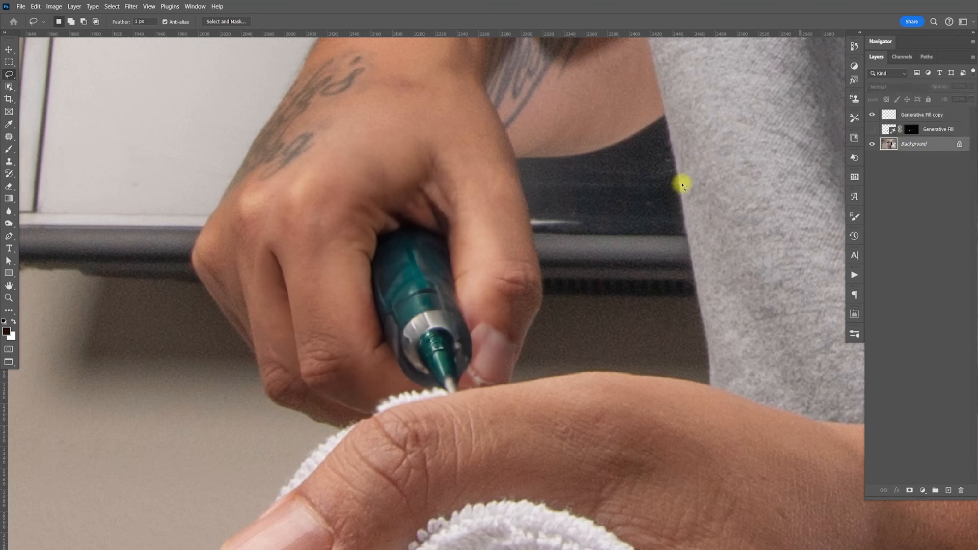
click(871, 115)
click(872, 130)
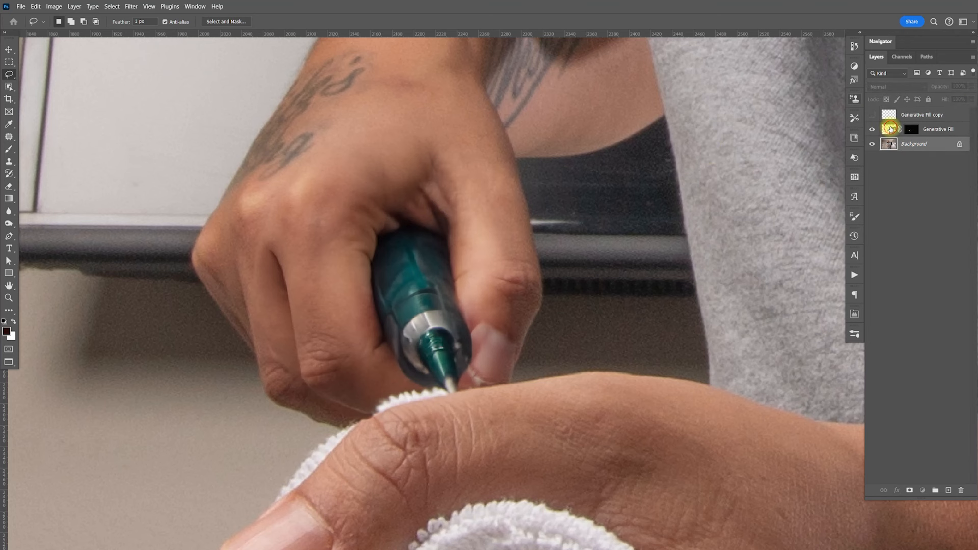
click(937, 129)
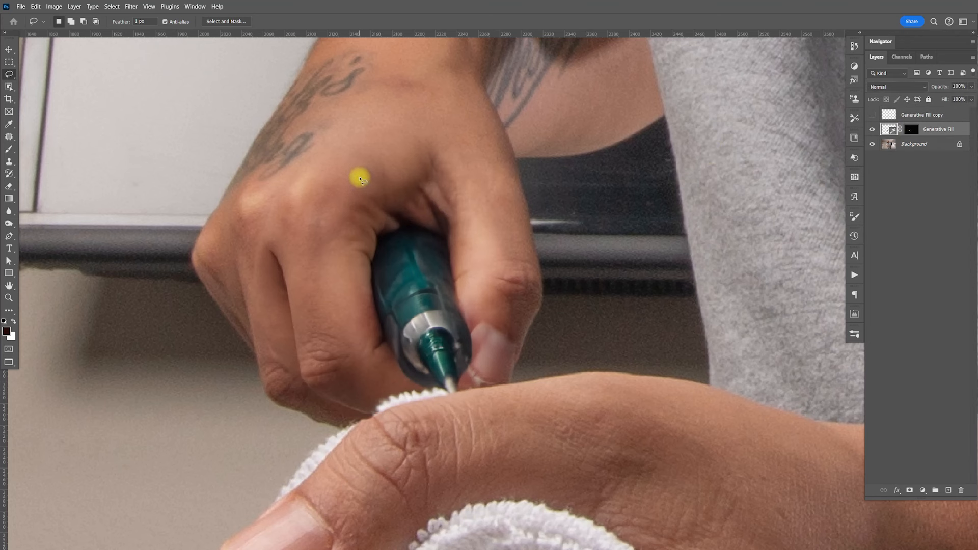
drag(346, 182, 402, 223)
click(871, 130)
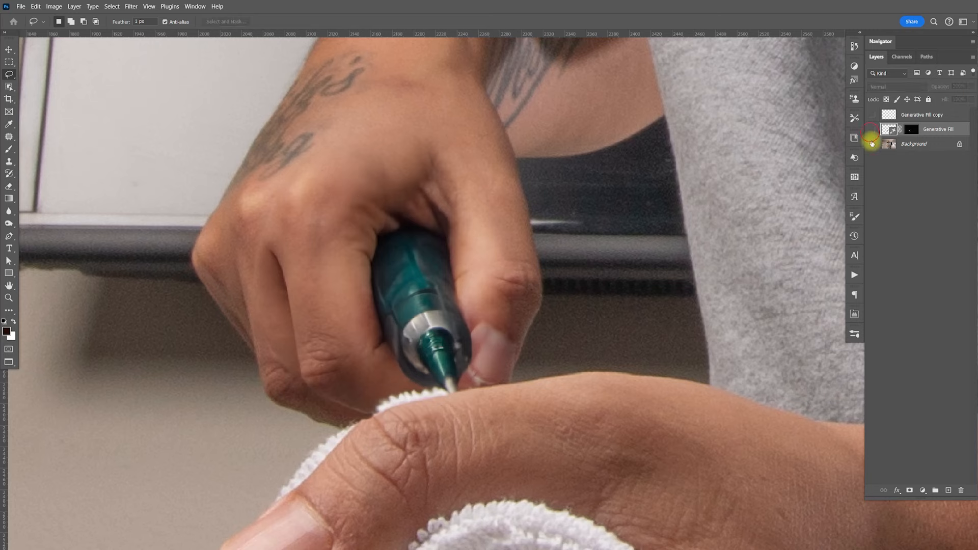
click(871, 143)
click(871, 115)
click(871, 115)
click(873, 131)
click(873, 144)
click(873, 117)
click(873, 129)
- Copy the skin between thumb and finger from Generative Fill copy and paste it above Layer 17 in the shovel composite
click(915, 115)
mouse_move(332, 197)
mouse_down()
mouse_move(398, 232)
mouse_move(441, 240)
mouse_move(460, 311)
mouse_move(484, 301)
mouse_move(489, 209)
mouse_move(437, 129)
mouse_move(376, 149)
mouse_move(332, 189)
mouse_up()
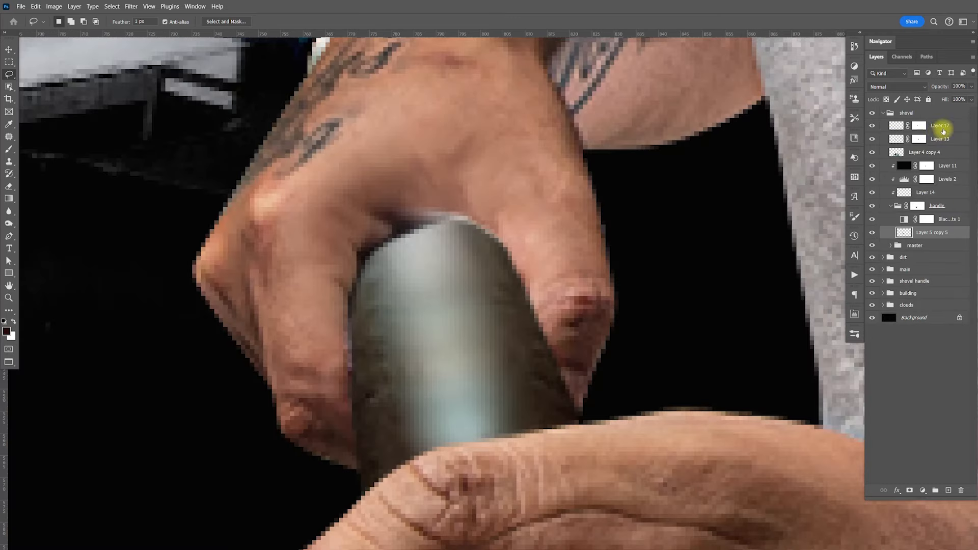
click(939, 131)
key(ctrl+v)
- Scale the pasted skin patch to 32.22% and position it over the rear hand's grip above the handle
key(ctrl+t)
drag(144, 292, 386, 321)
drag(548, 280, 528, 212)
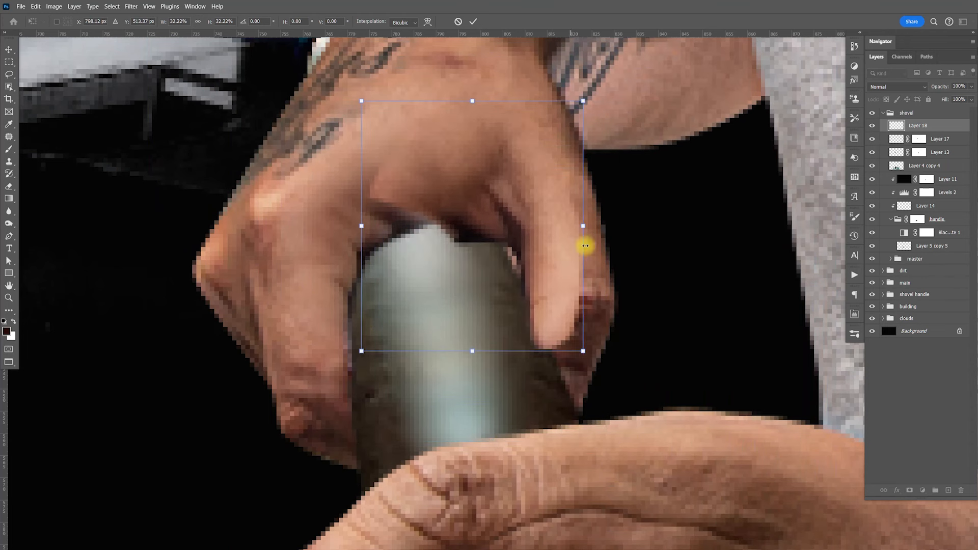
drag(558, 269, 535, 246)
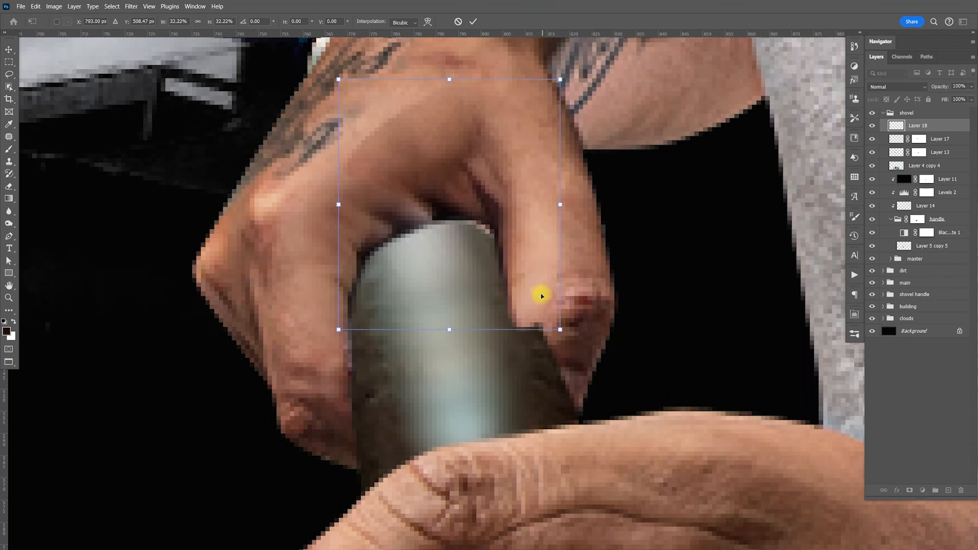
drag(540, 300, 526, 302)
- Warp the skin patch so its finger edge follows the side of the shovel handle
right_click(512, 253)
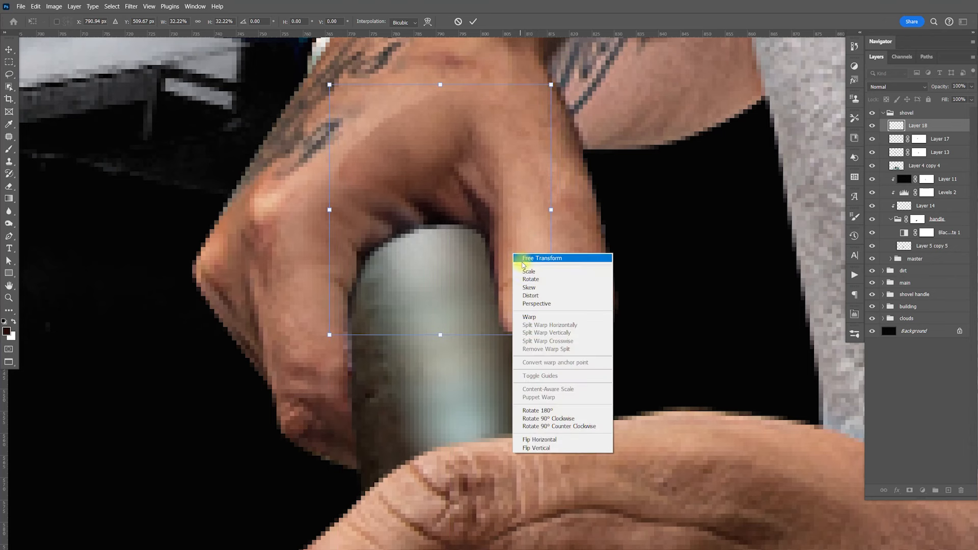
click(537, 318)
drag(515, 316, 559, 323)
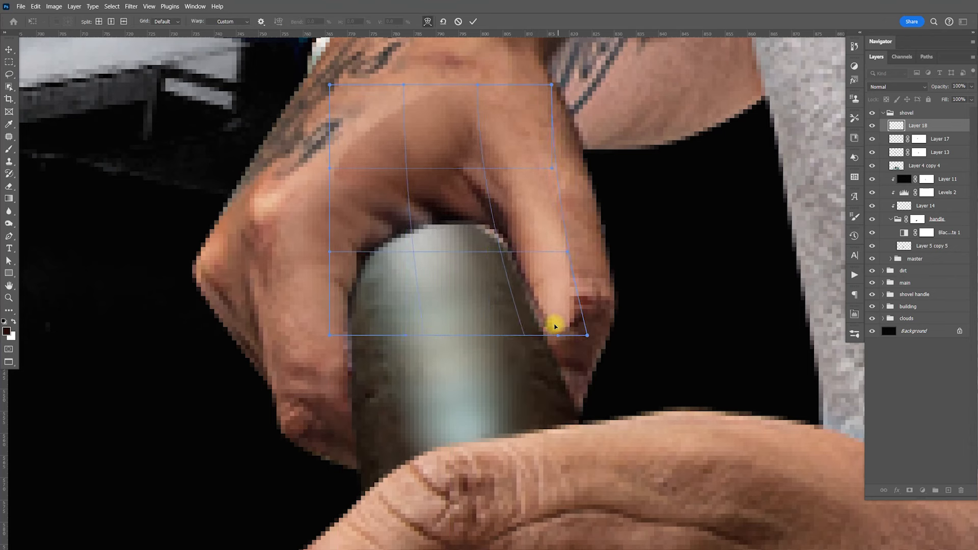
drag(511, 227, 524, 233)
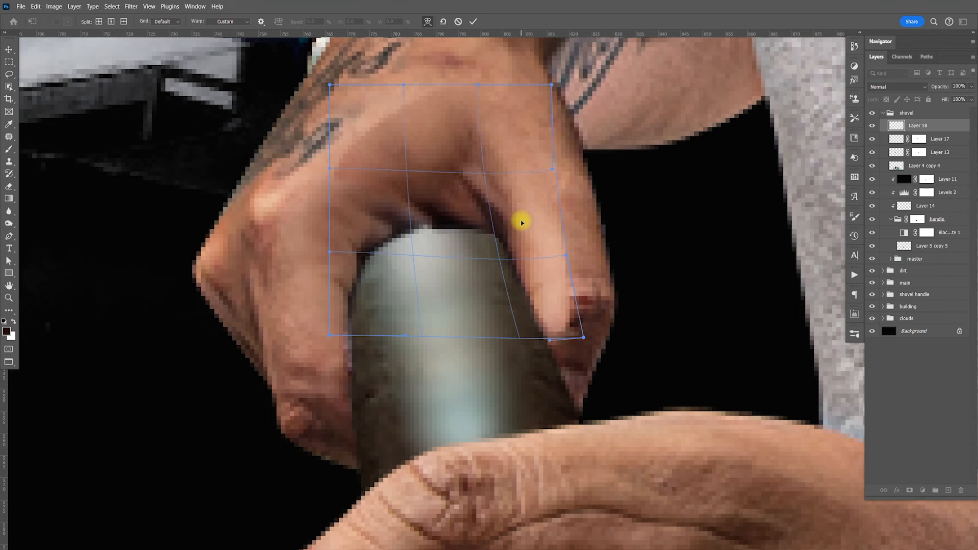
key(Return)
- Brighten the skin patch on Layer 18 with a Levels midtone value of 1.11
key(ctrl+l)
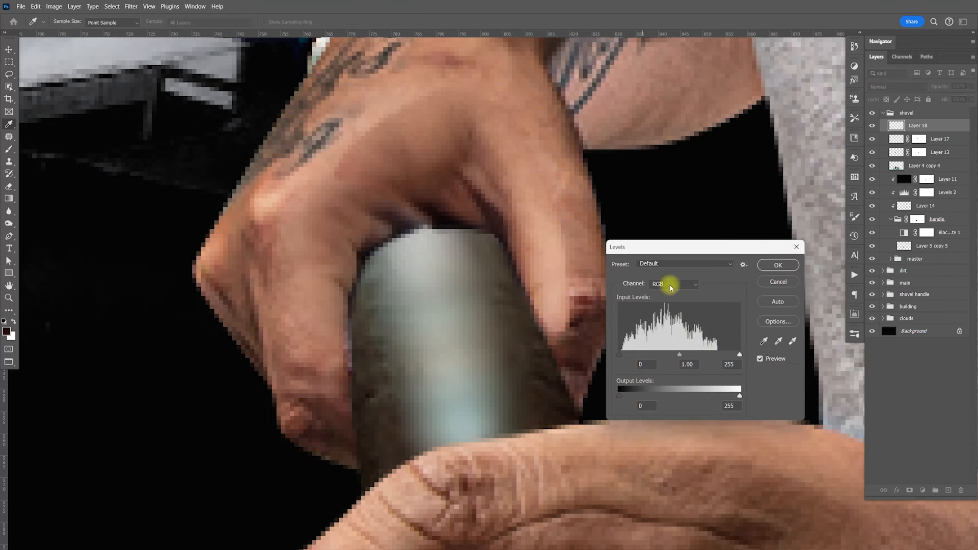
drag(679, 356, 675, 356)
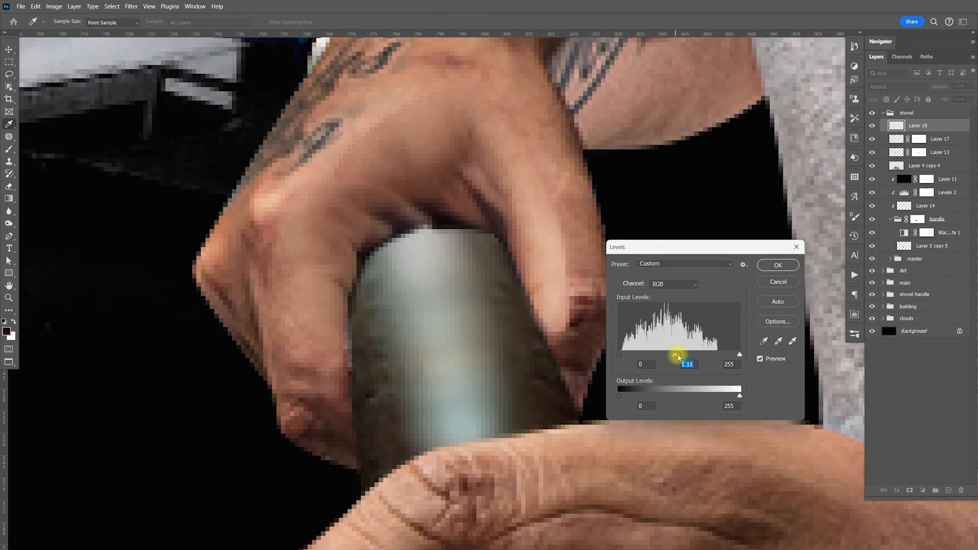
click(767, 265)
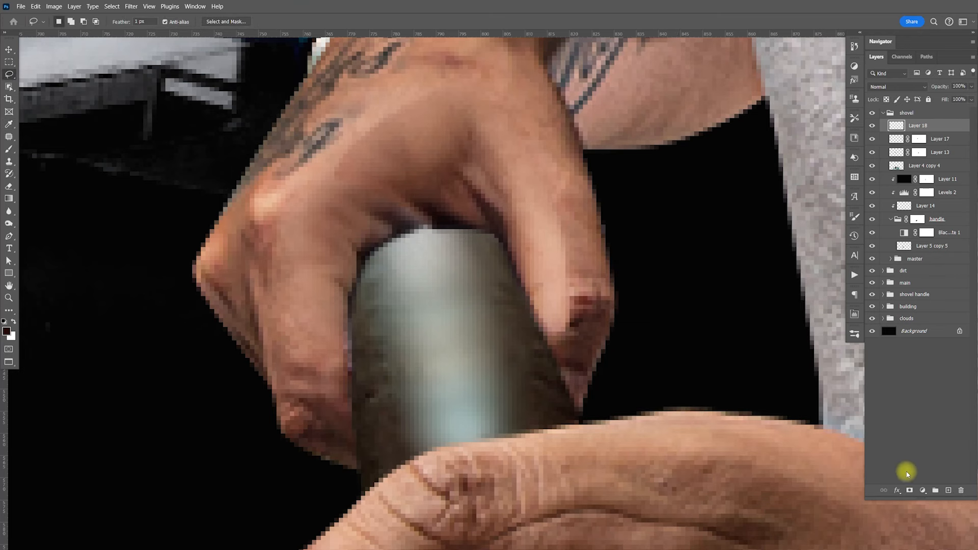
- Blend the skin patch's edges into the hand with a layer mask on Layer 18 and apply the mask
key(b)
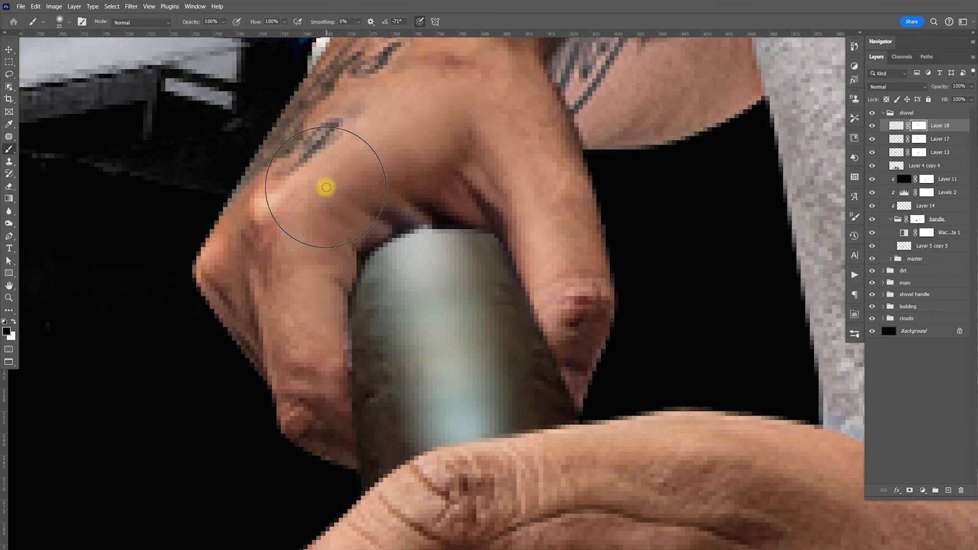
key(v)
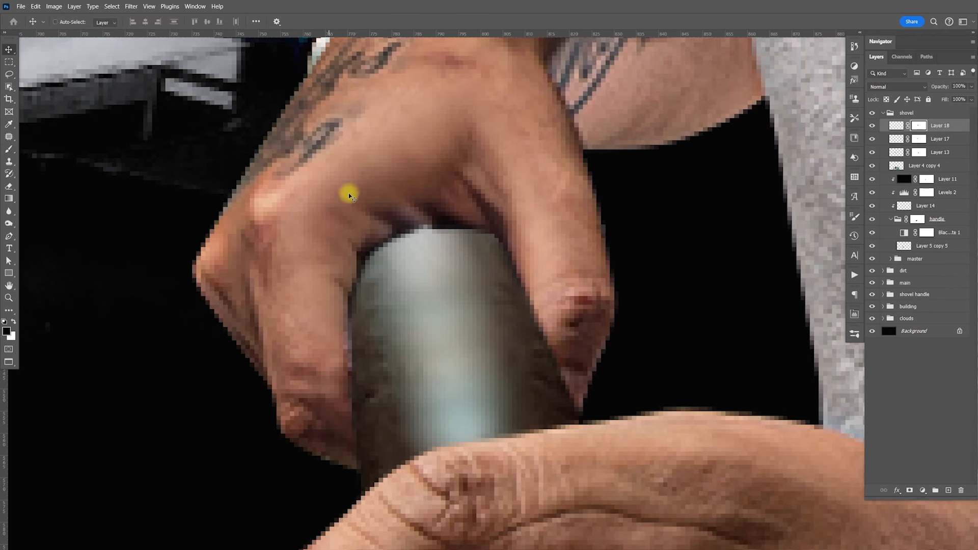
right_click(916, 127)
click(895, 146)
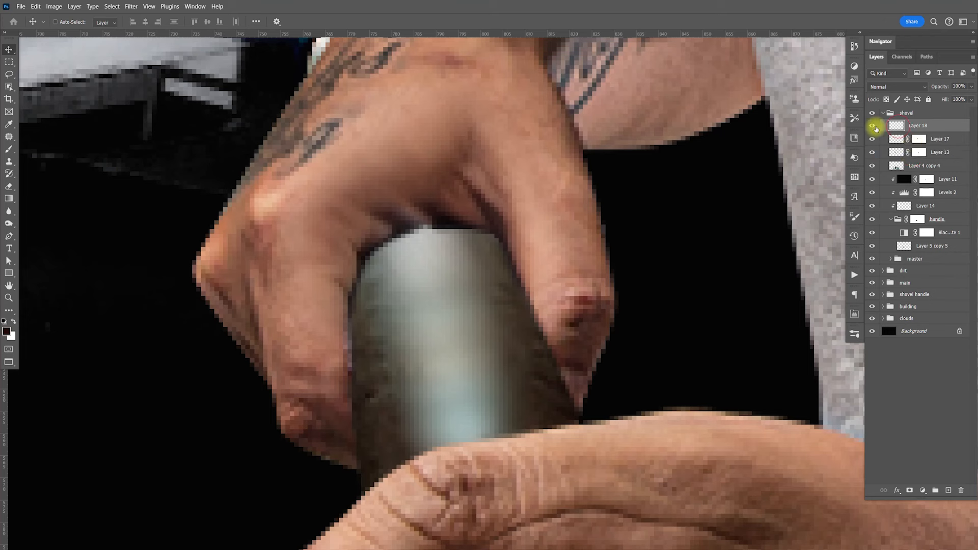
- Warp Layer 18 again to fit the skin fold and finger edge closely around the handle's upper end
key(ctrl+t)
right_click(432, 206)
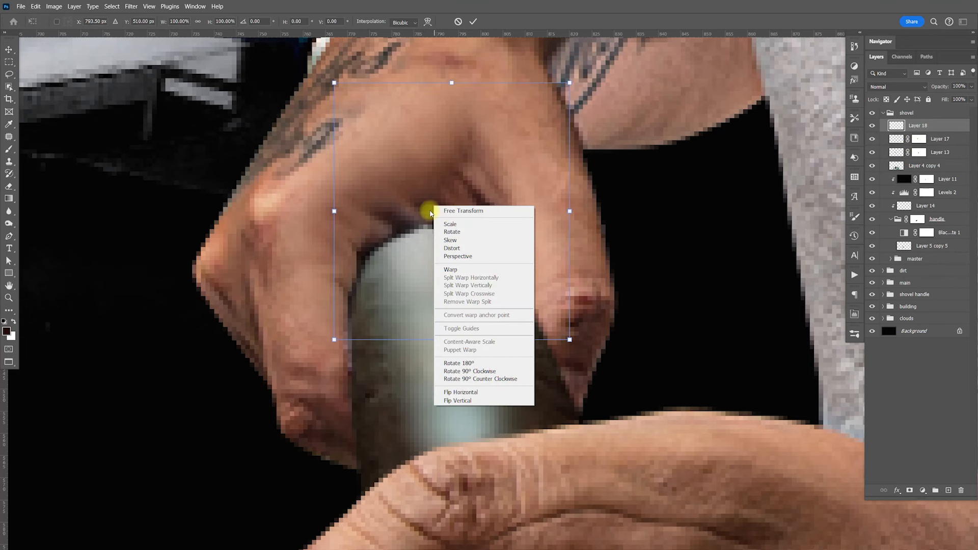
click(450, 269)
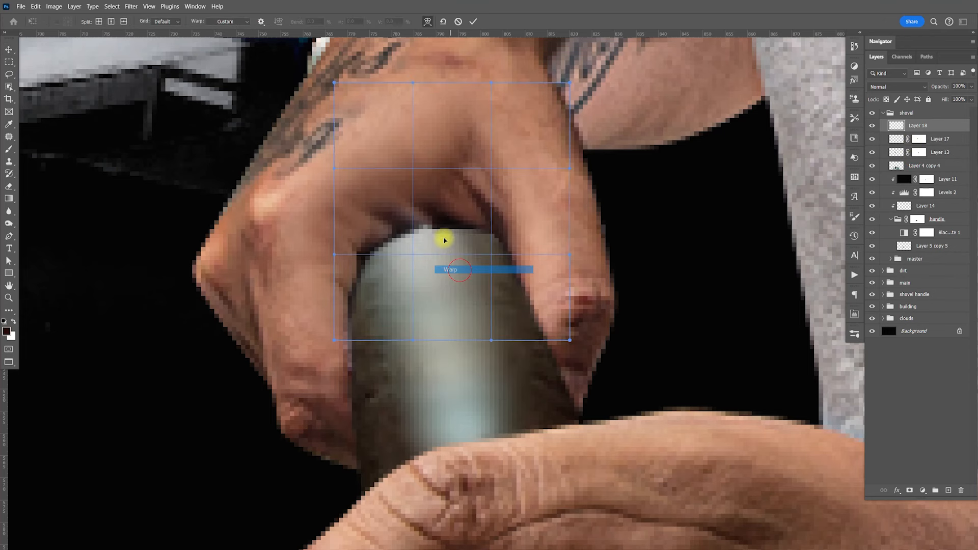
drag(430, 222, 412, 227)
drag(559, 327, 554, 332)
key(Return)
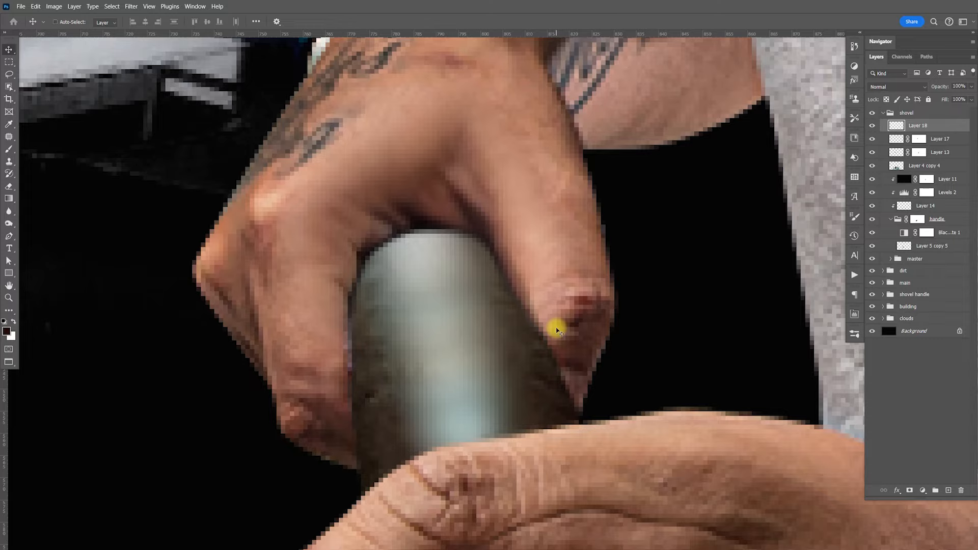
- Examine the blended hand grip in the full composite and up close
key(ctrl+minus)
key(ctrl+minus)
key(ctrl+minus)
key(ctrl+minus)
key(ctrl+minus)
key(ctrl+minus)
key(ctrl+minus)
key(ctrl+minus)
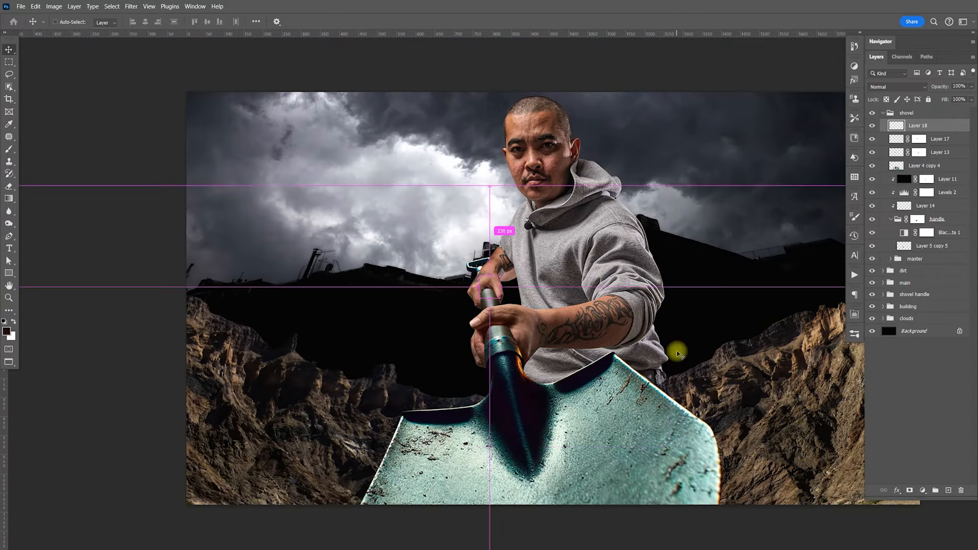
drag(687, 376, 682, 374)
key(ctrl)
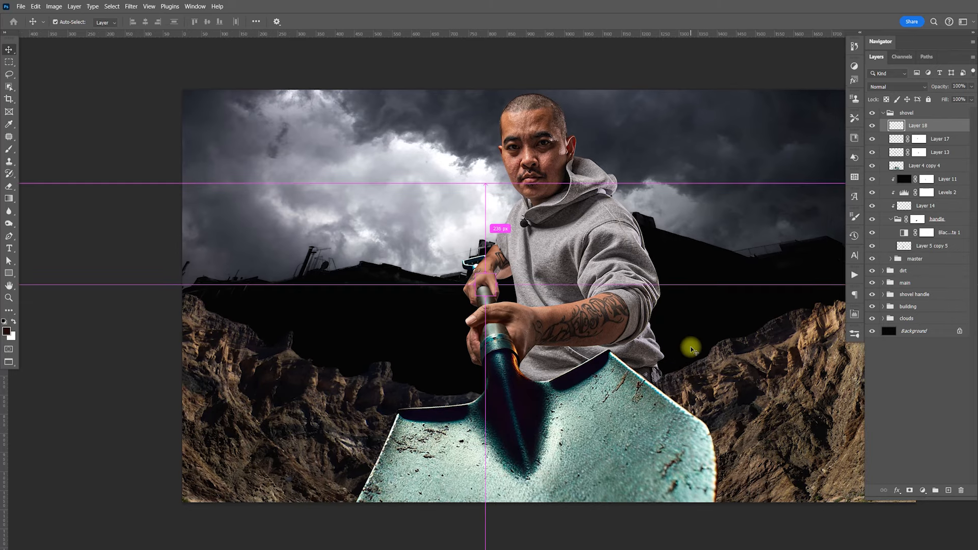
key(ctrl+plus)
key(ctrl+plus)
key(ctrl+plus)
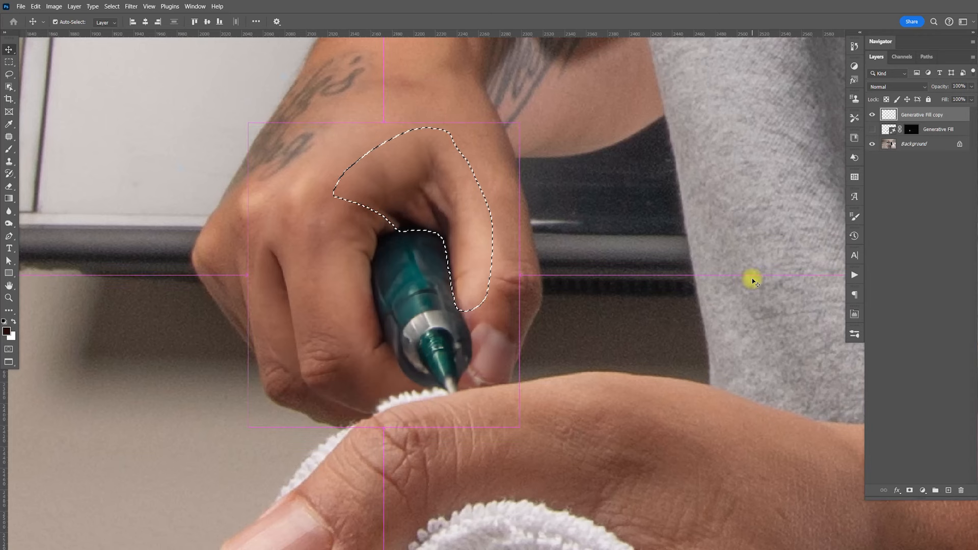
- Return to the source hand photo and clear the selection around the thumb and finger
key(ctrl+d)
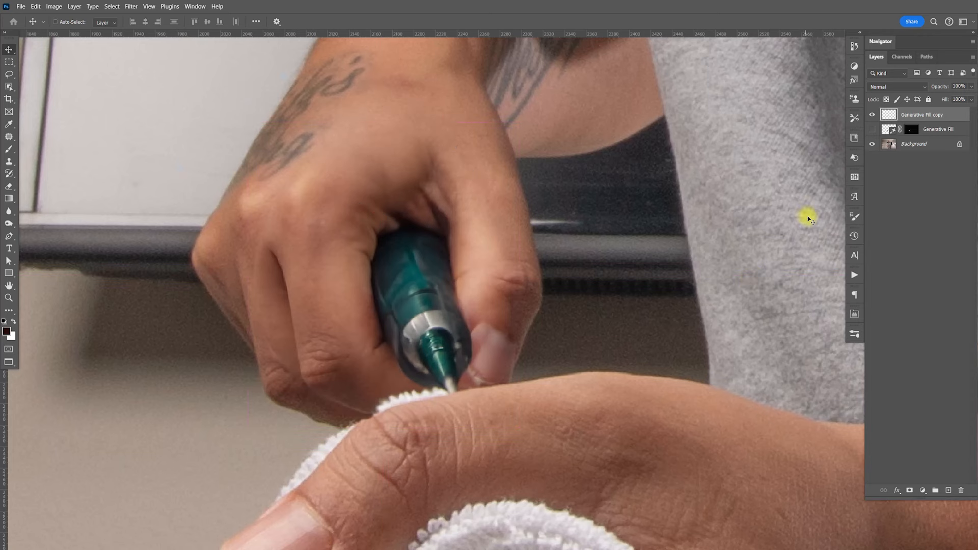
key(ctrl+shift+s)
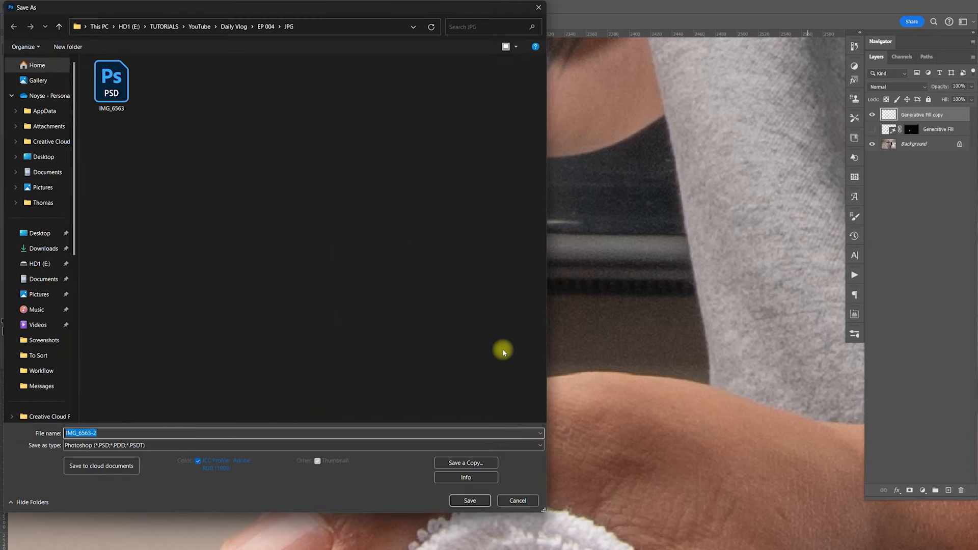
key(Escape)
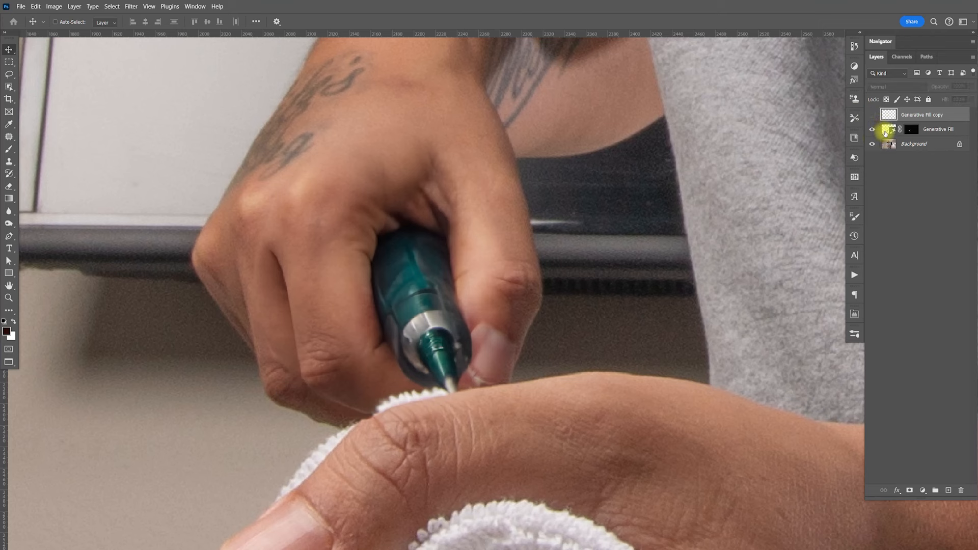
- Preview the Generative Fill layer's variations and choose variation 2, with the hand gripping a black cylinder
click(872, 130)
click(872, 130)
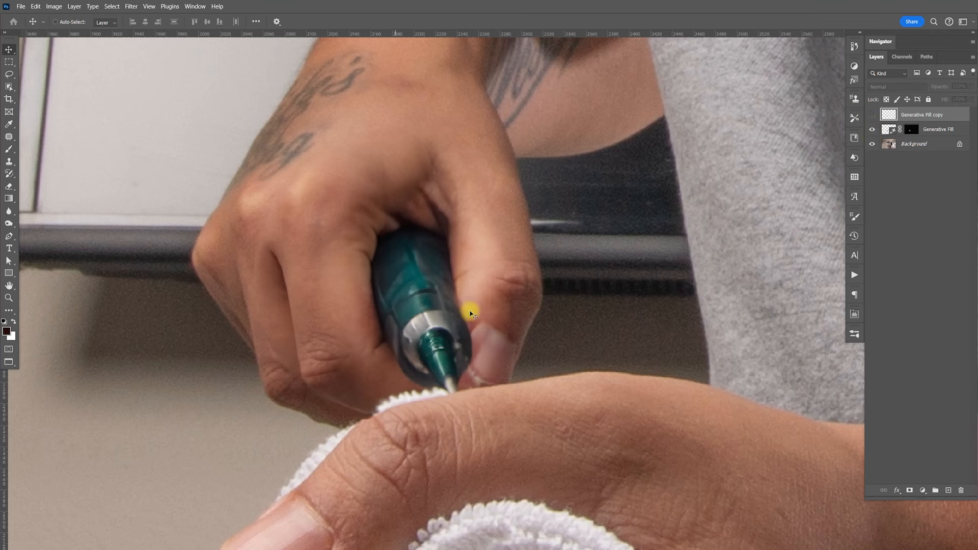
click(888, 129)
click(853, 314)
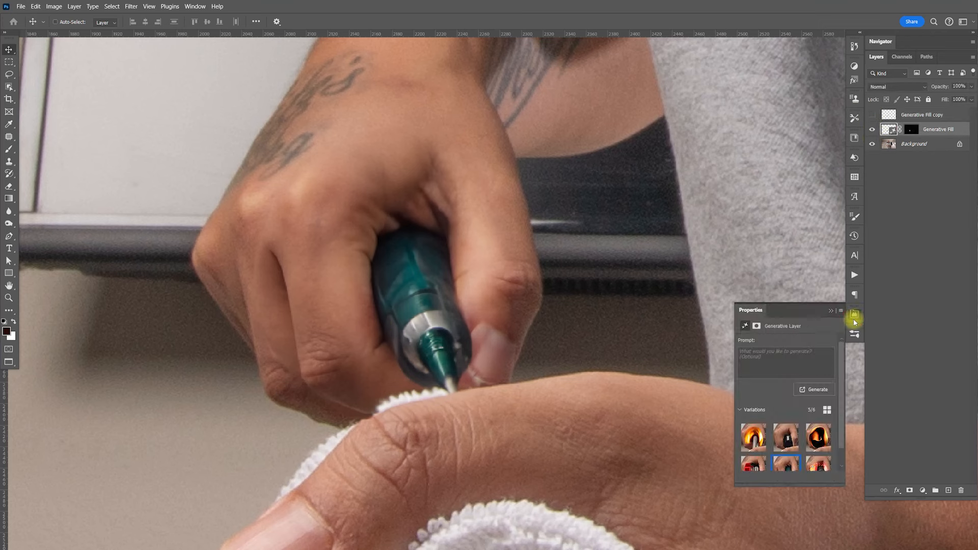
click(785, 440)
click(818, 437)
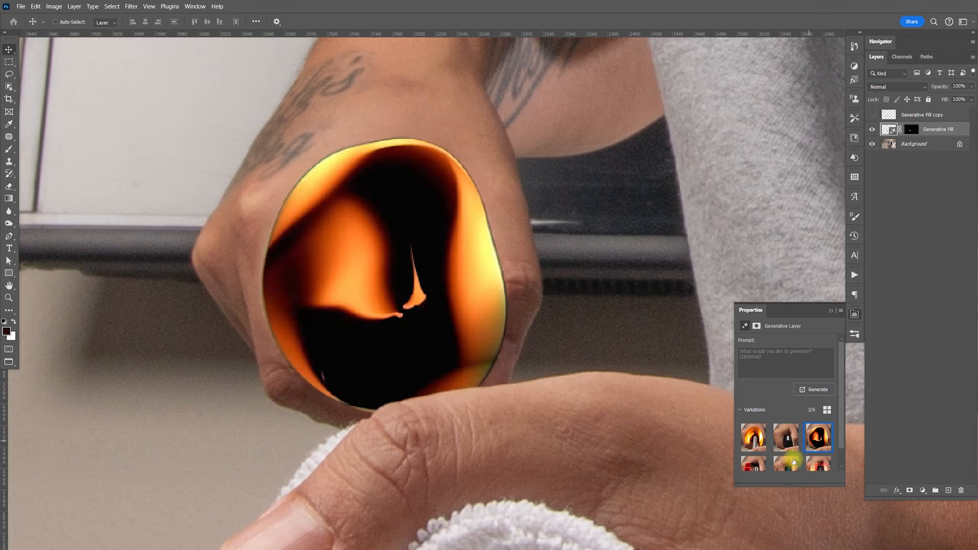
click(788, 464)
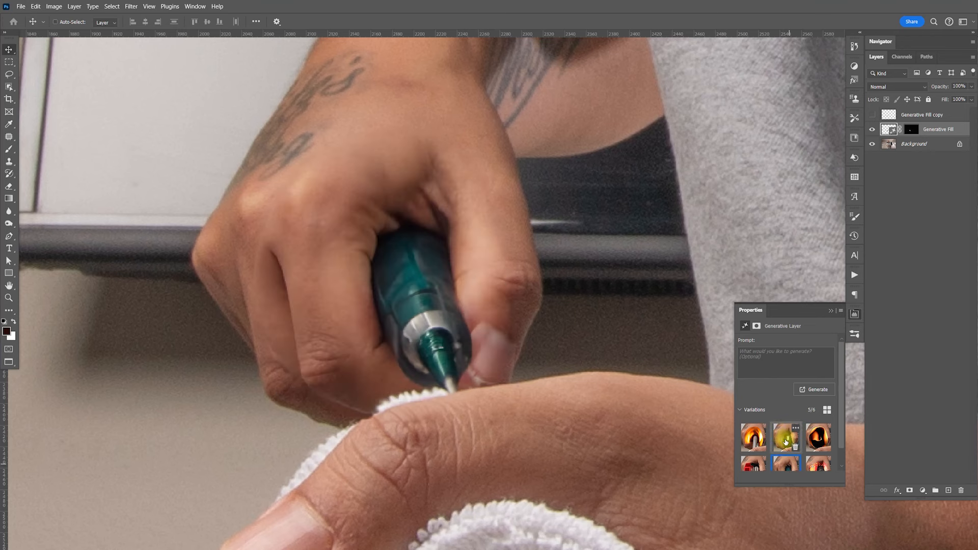
click(786, 442)
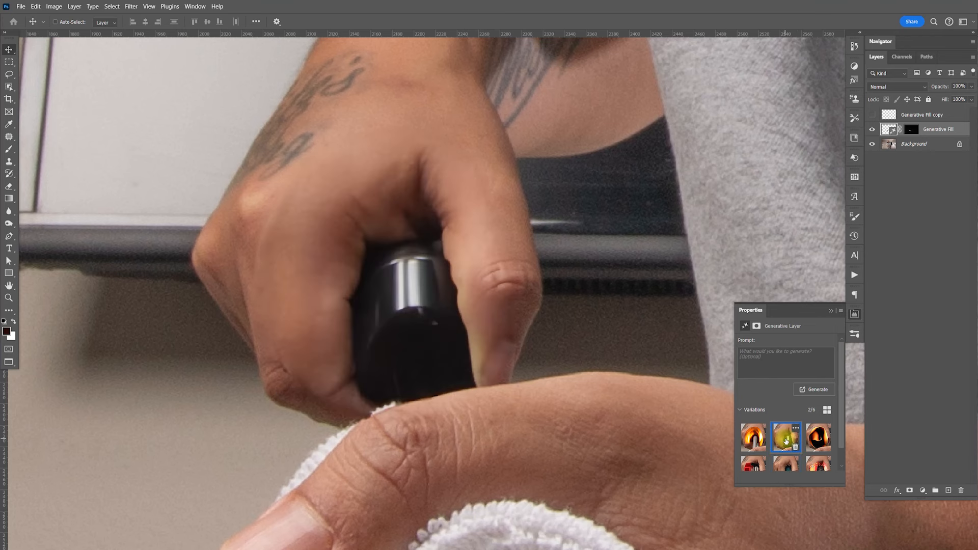
- Compare variation 5 of the Generative Fill layer with variation 2, and keep variation 2
click(787, 461)
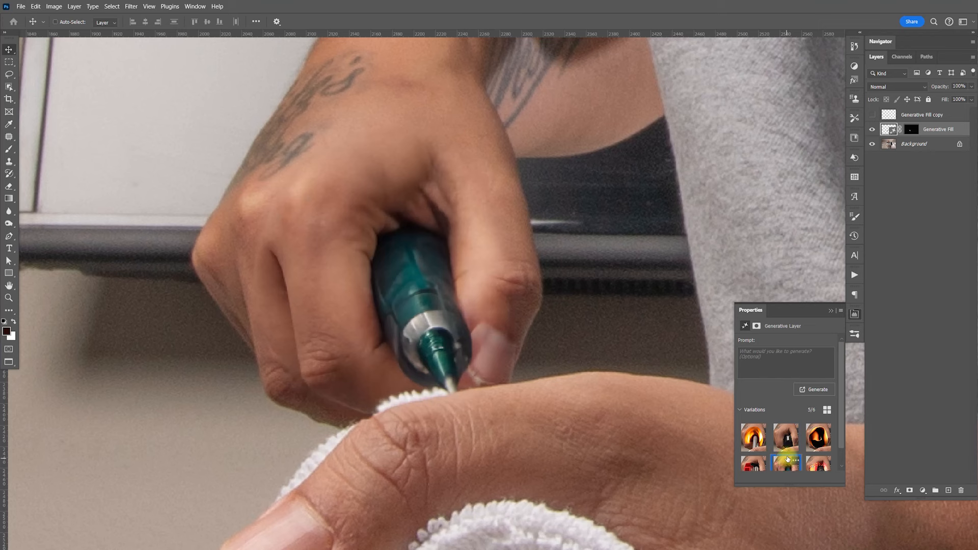
click(784, 442)
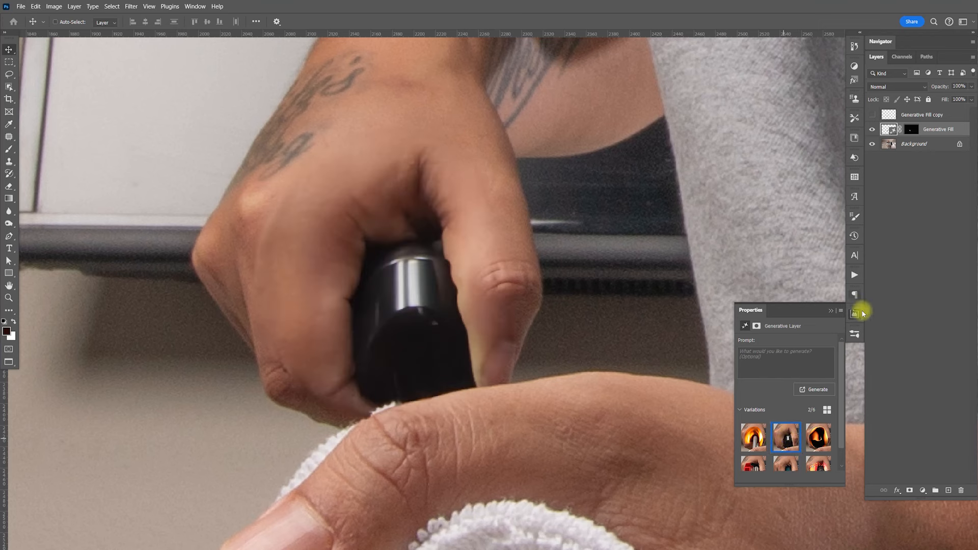
click(856, 318)
- Isolate the Generative Fill copy layer and outline the finger beside the green pen with a 1 px feathered Lasso selection
click(872, 115)
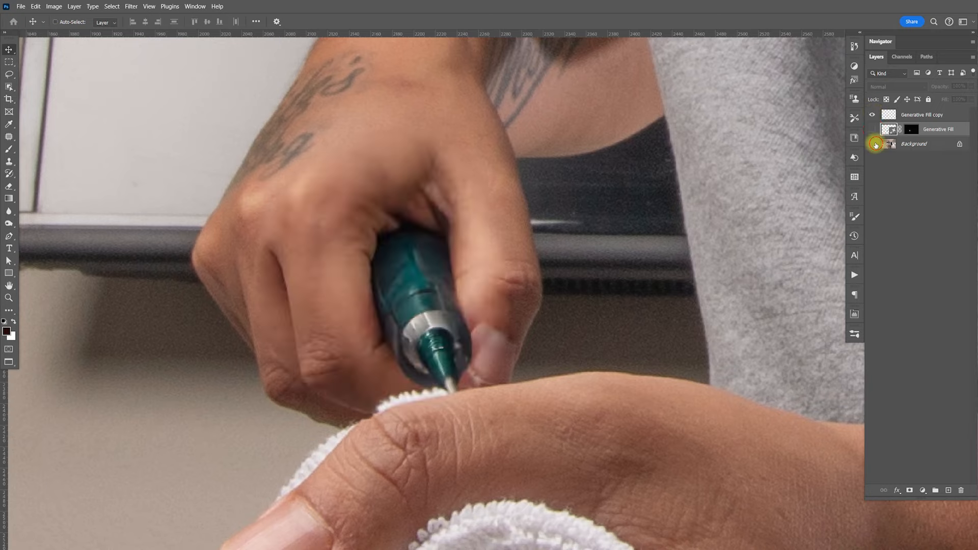
alt+click(872, 114)
click(873, 115)
click(873, 115)
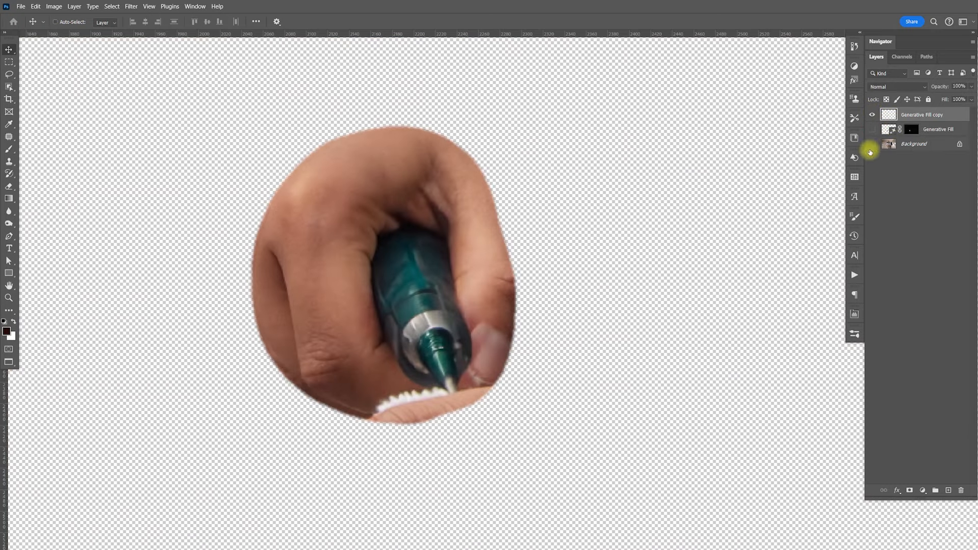
key(l)
drag(315, 274, 332, 249)
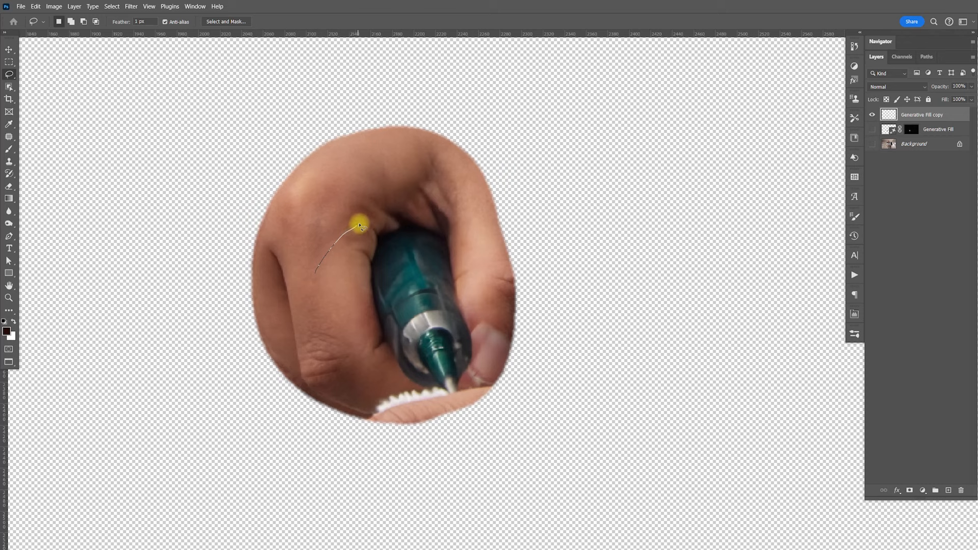
mouse_move(375, 264)
mouse_down()
mouse_move(388, 338)
mouse_move(367, 373)
mouse_move(322, 323)
mouse_move(314, 279)
mouse_up()
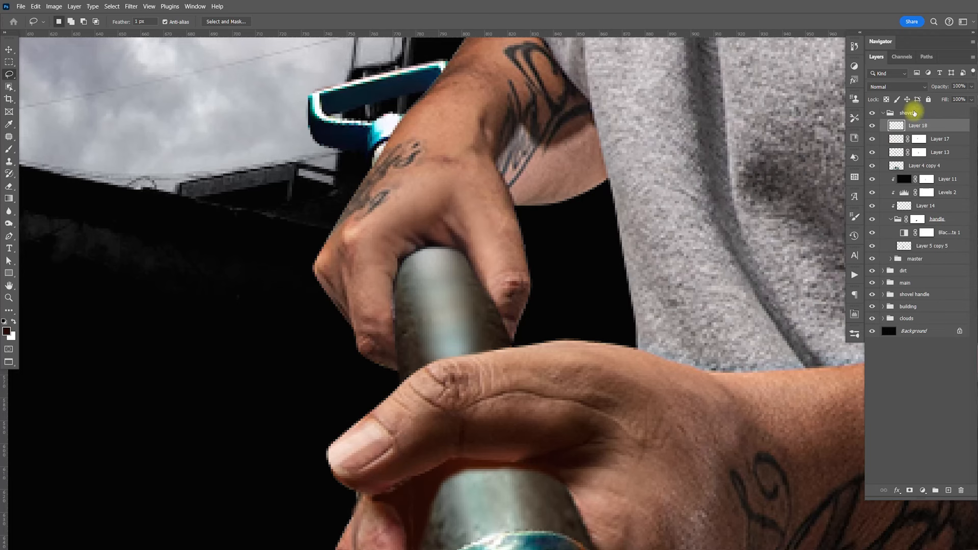
- Paste the copied finger above Layer 18 in the composite, then scale it down and fit it over the rear hand's finger beside the handle
key(ctrl+v)
key(ctrl+t)
drag(590, 131, 526, 227)
drag(506, 306, 411, 309)
drag(418, 247, 408, 261)
key(Return)
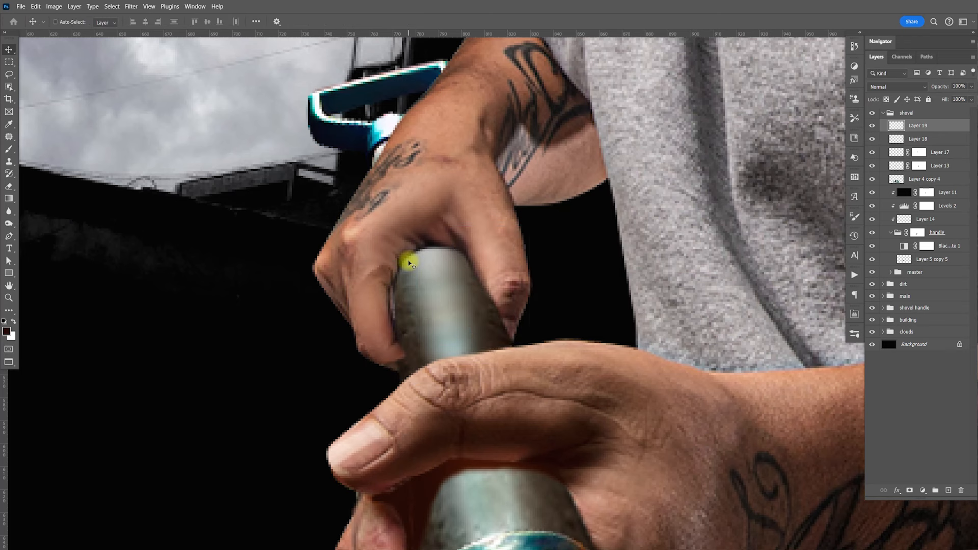
- Nudge the pasted finger on Layer 19 sideways until its edge meets the side of the handle
scroll(439, 293, up, 2)
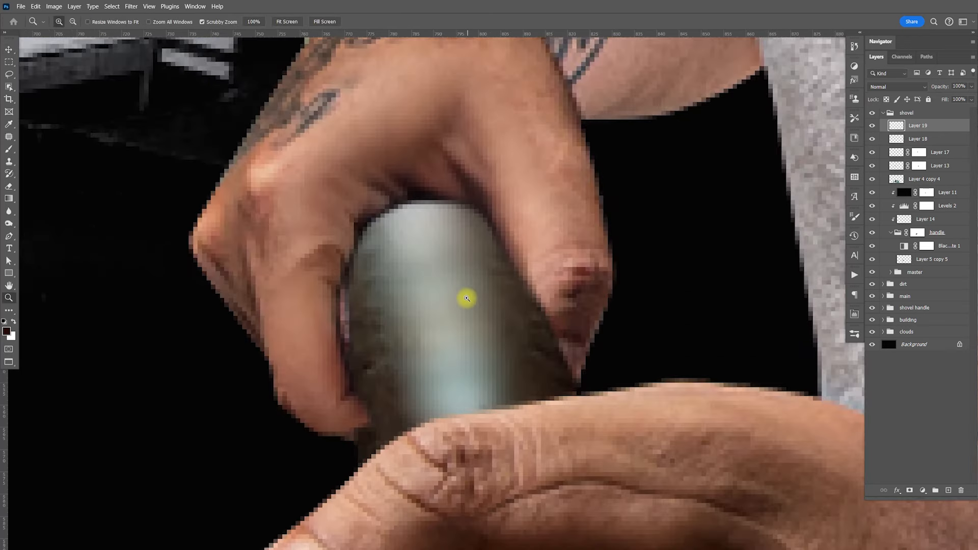
key(Right)
key(Right)
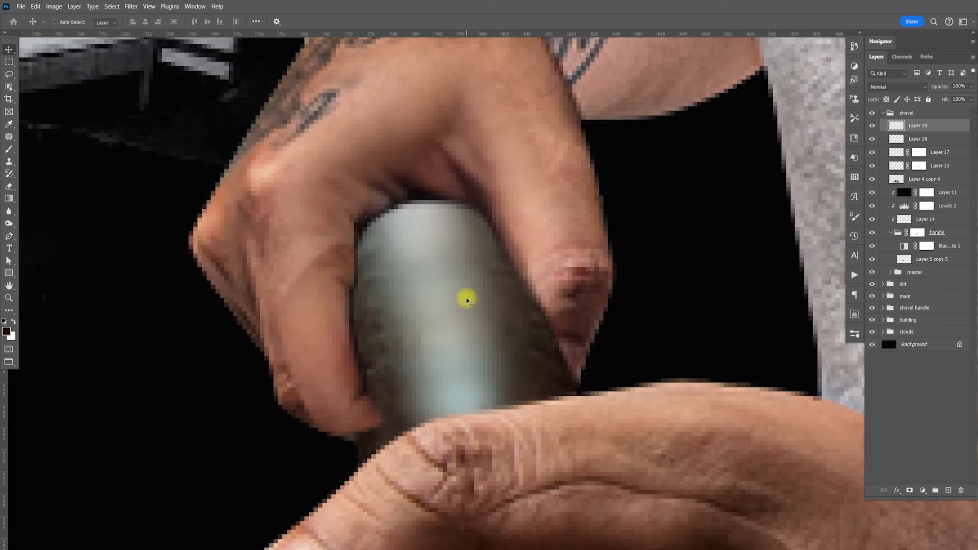
key(Left)
key(Left)
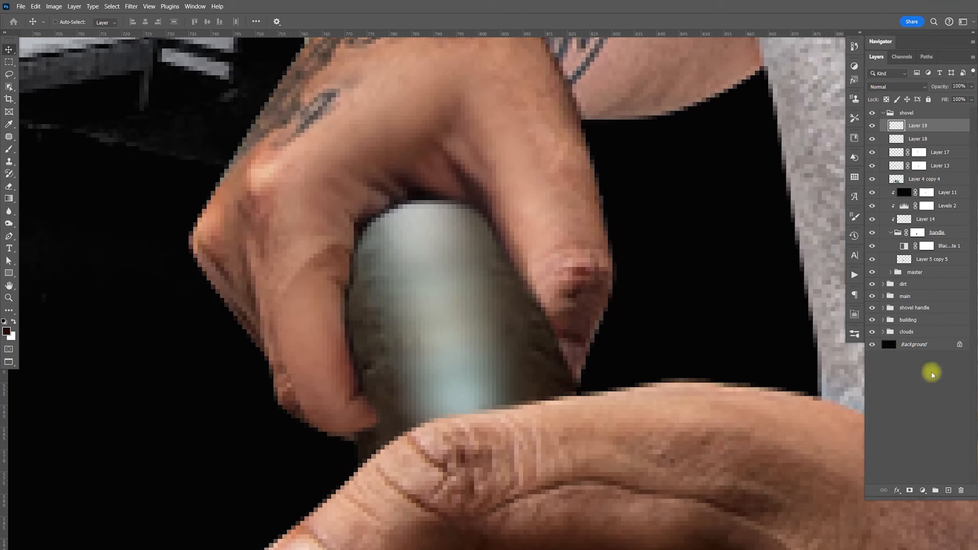
- Add a layer mask to Layer 19 and lighten its finger with Levels, setting the midtones to 1.09
click(909, 490)
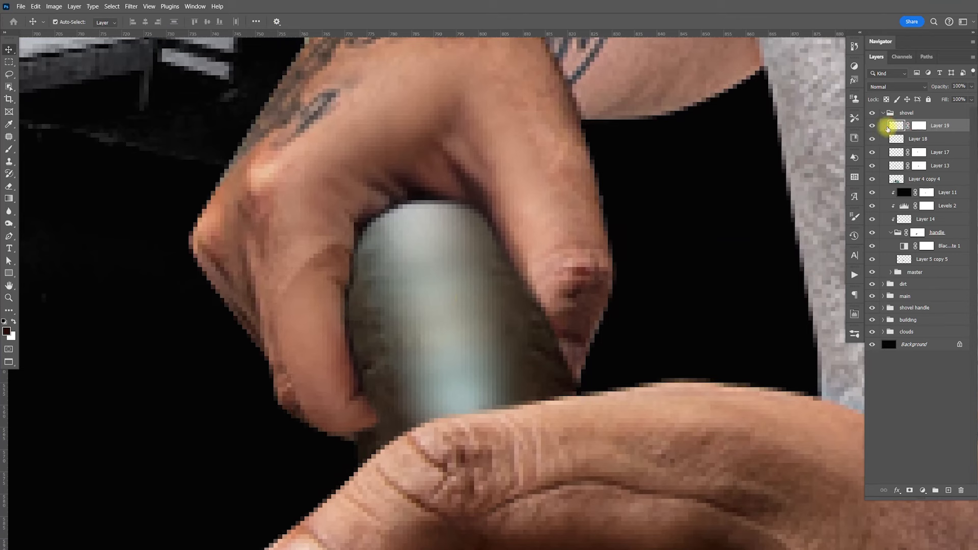
key(ctrl+l)
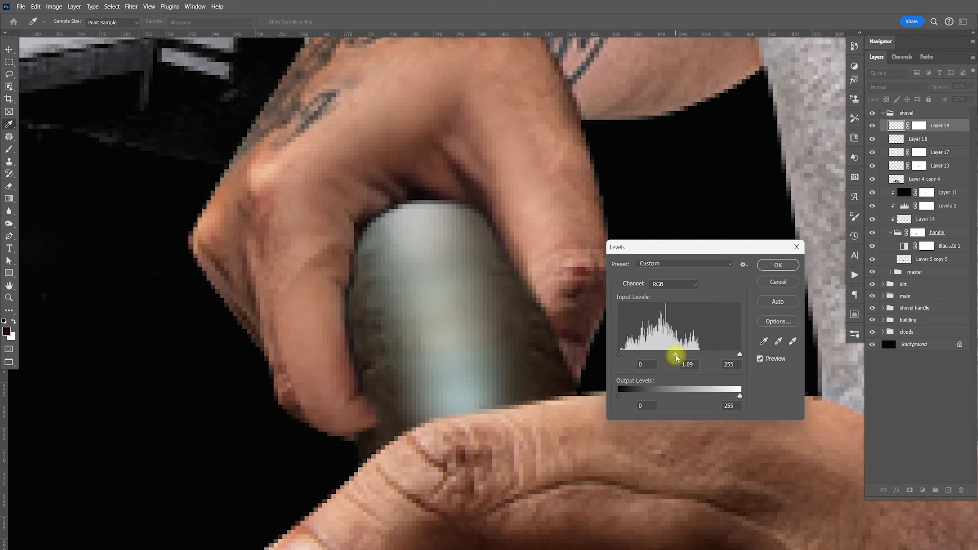
click(766, 265)
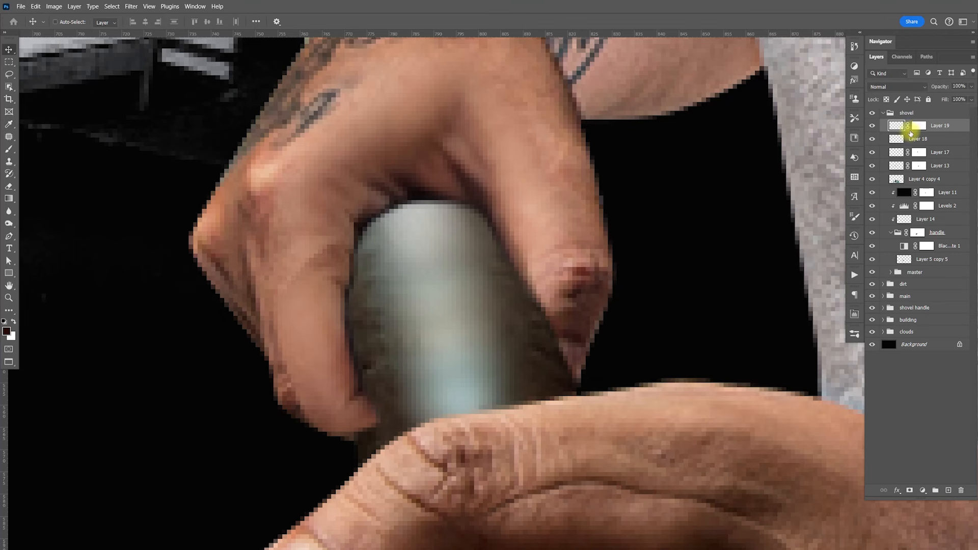
key(ctrl+z)
key(ctrl+shift+z)
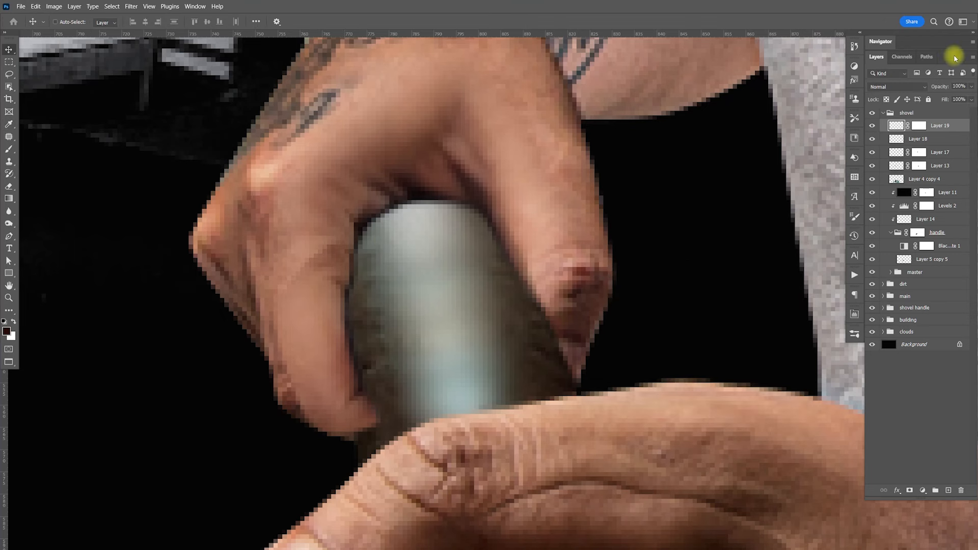
- Paint black on Layer 19's mask with a soft brush to blend the pasted finger's edges into the hand
click(921, 126)
key(b)
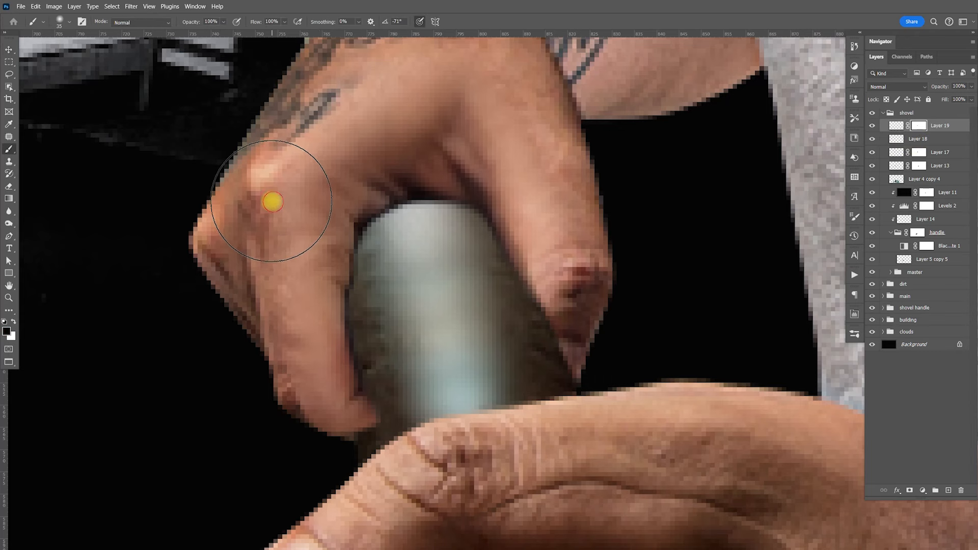
mouse_move(297, 439)
mouse_down()
mouse_move(277, 443)
mouse_move(266, 409)
mouse_move(356, 441)
mouse_move(421, 410)
mouse_move(419, 399)
mouse_move(415, 415)
mouse_move(444, 416)
mouse_move(437, 406)
mouse_up()
key(ctrl+0)
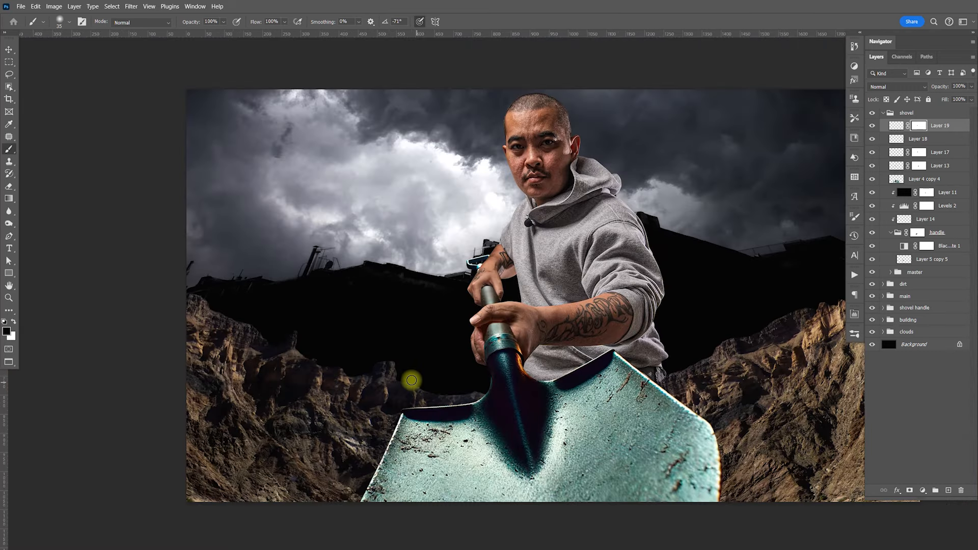
- Examine the finger blend and both hands around the handle in the full composite and up close
key(v)
mouse_move(584, 396)
mouse_down()
mouse_move(539, 393)
mouse_move(562, 389)
mouse_up()
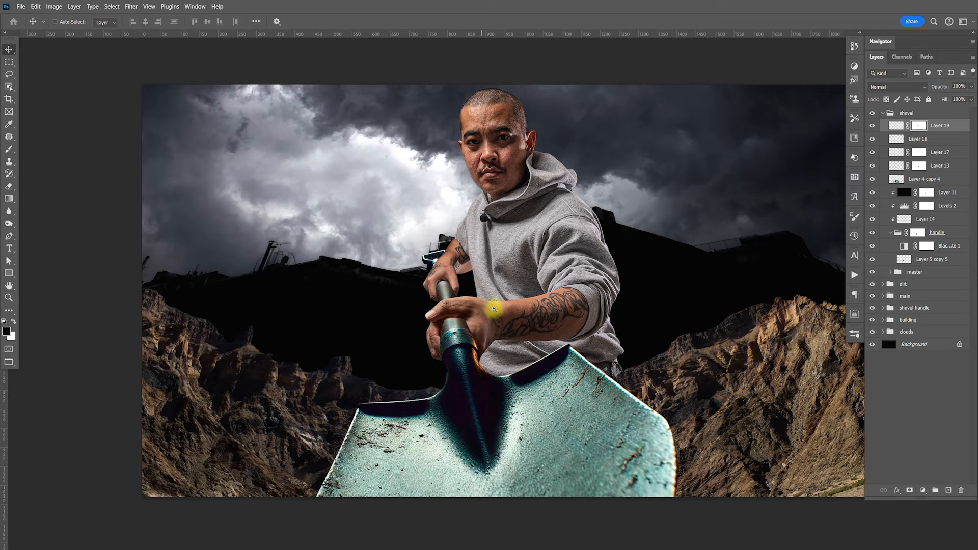
drag(494, 311, 463, 271)
scroll(463, 269, up, 8)
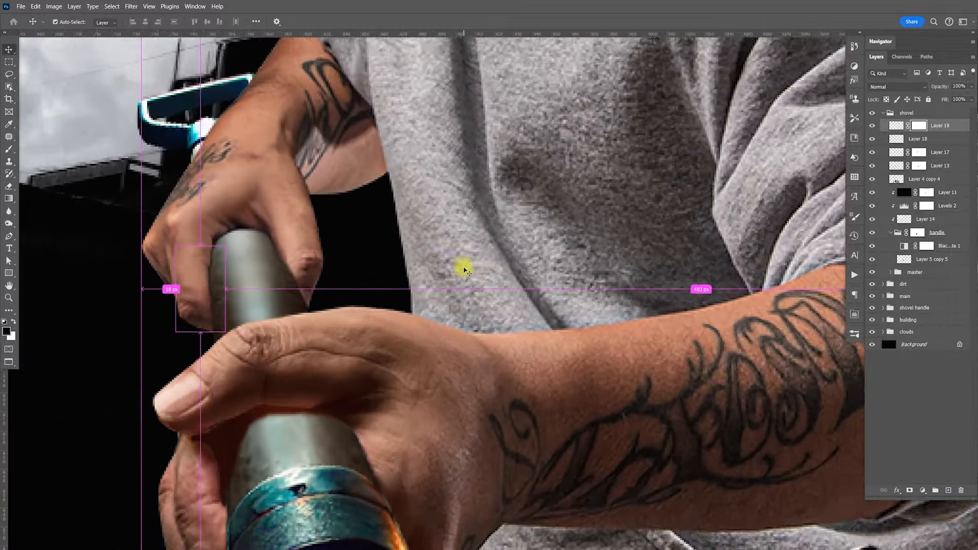
scroll(464, 270, up, 4)
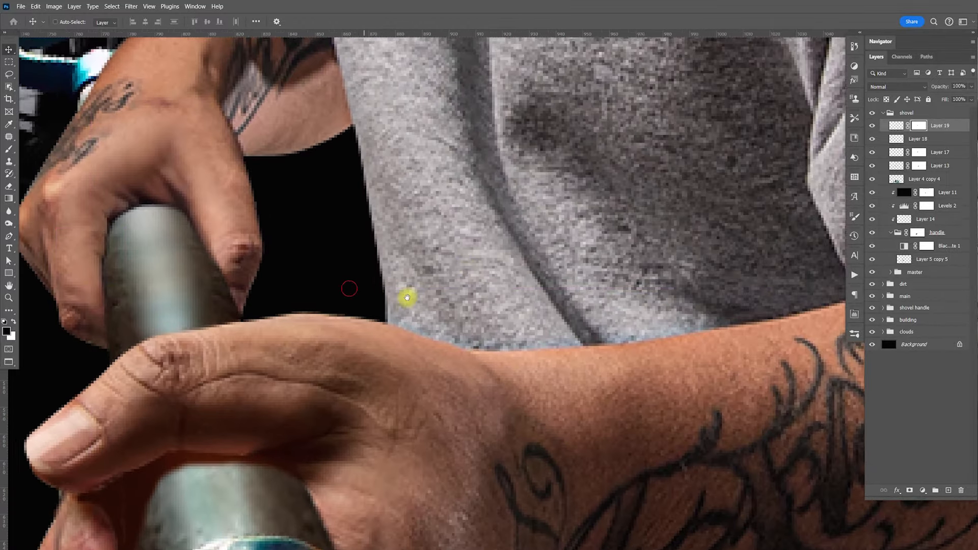
drag(406, 299, 322, 304)
drag(453, 298, 453, 300)
- Group Layers 13, 17, 18 and 19 as "hands" and compare the composite with and without the group
click(890, 232)
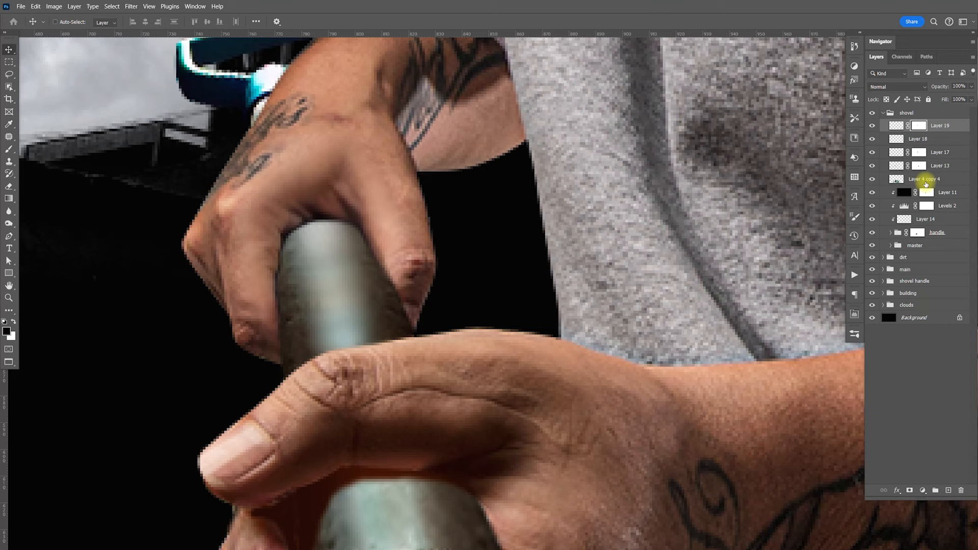
click(931, 166)
shift+click(942, 129)
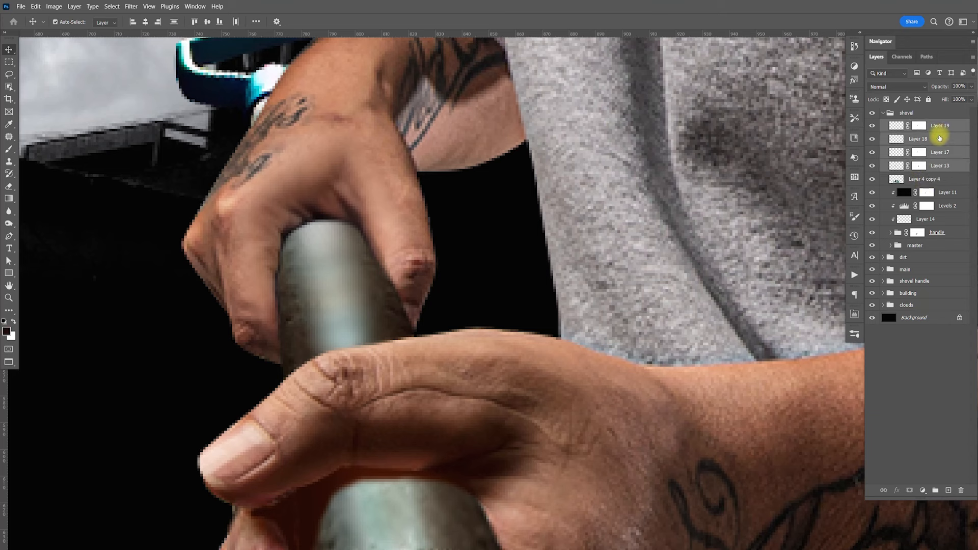
key(ctrl+g)
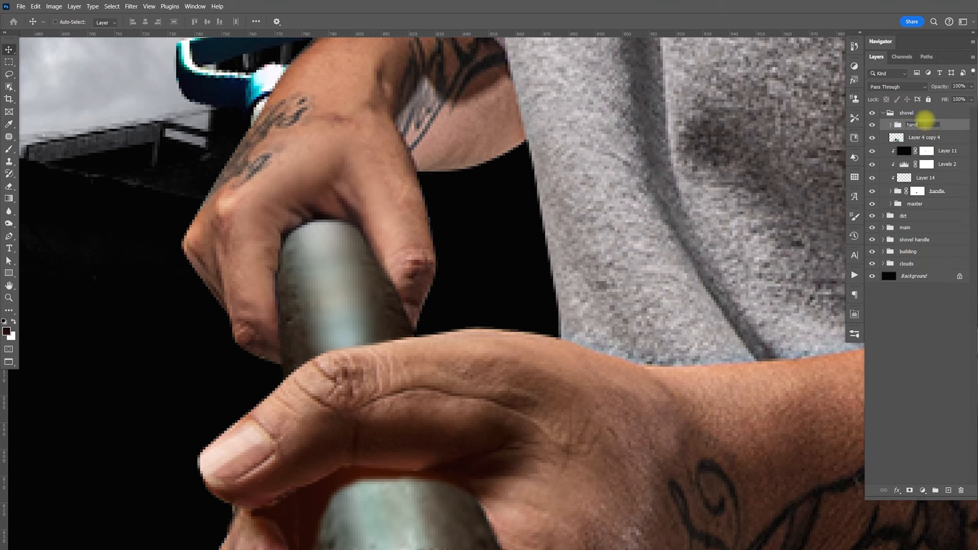
click(872, 125)
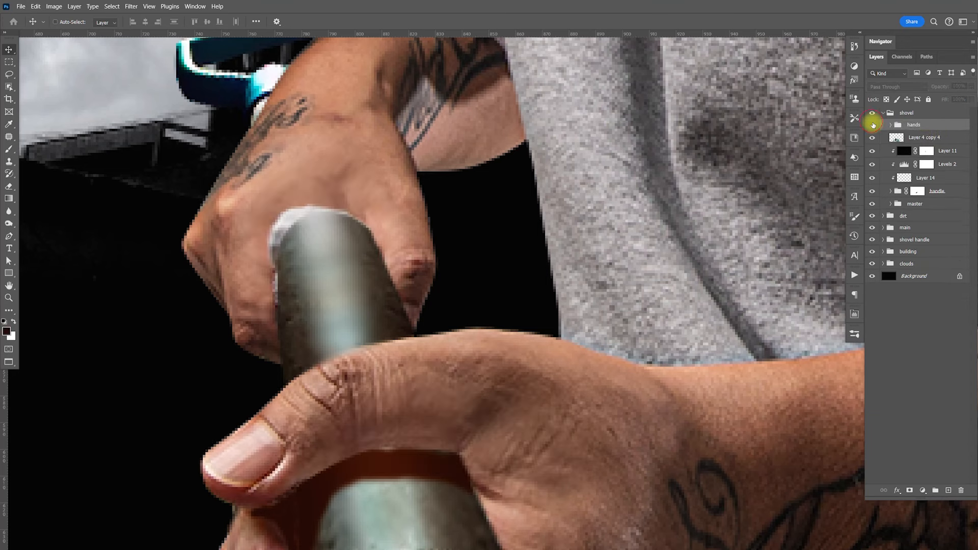
click(872, 125)
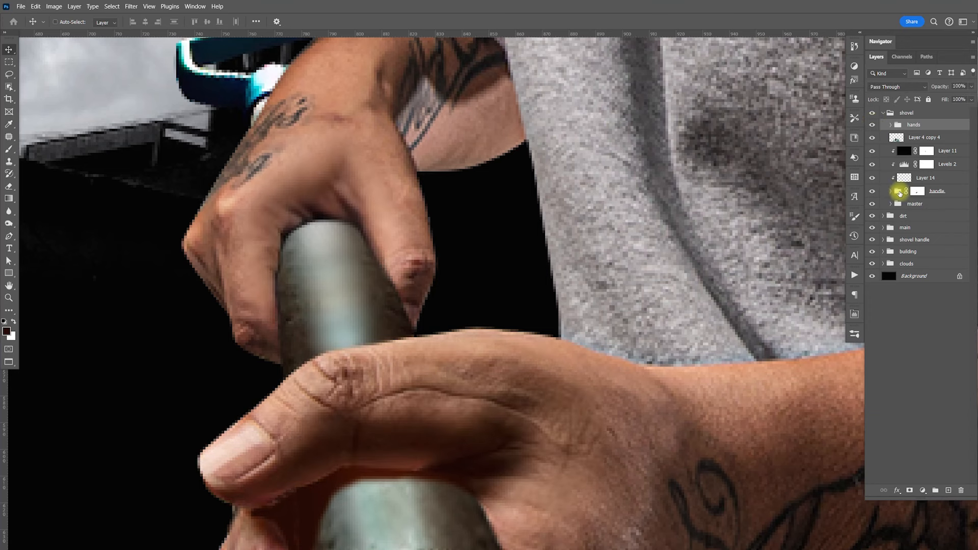
- Create a masked layer clipped to the handle group and filled with the dark brown foreground colour
click(939, 191)
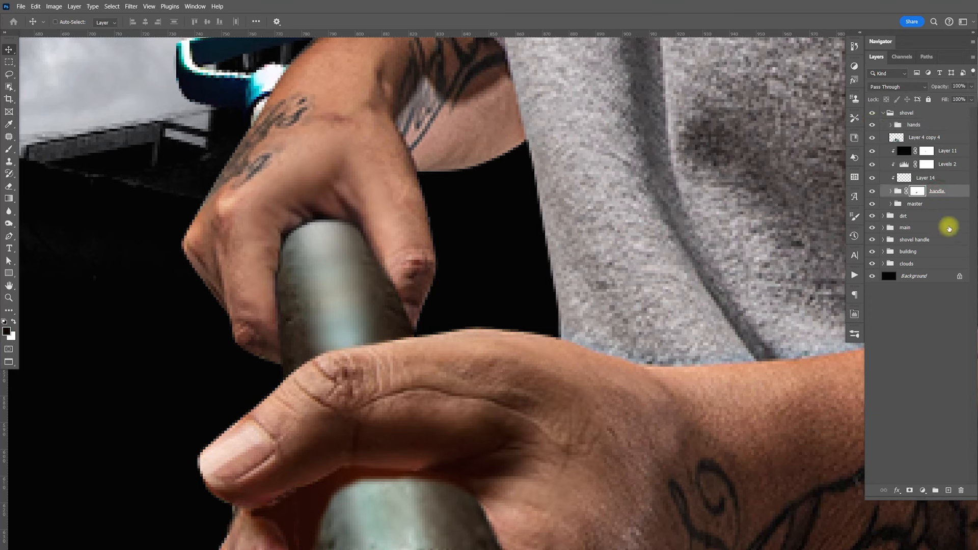
click(948, 489)
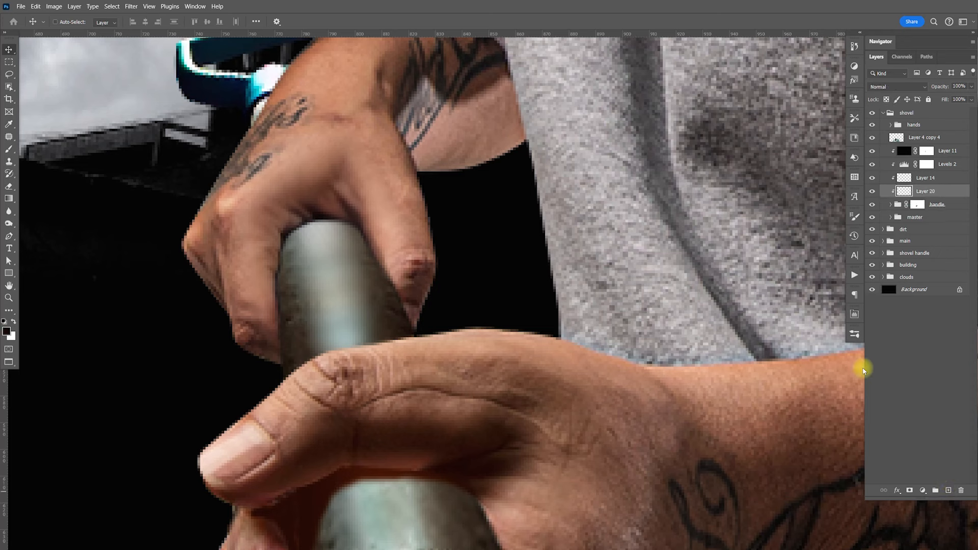
key(alt+BackSpace)
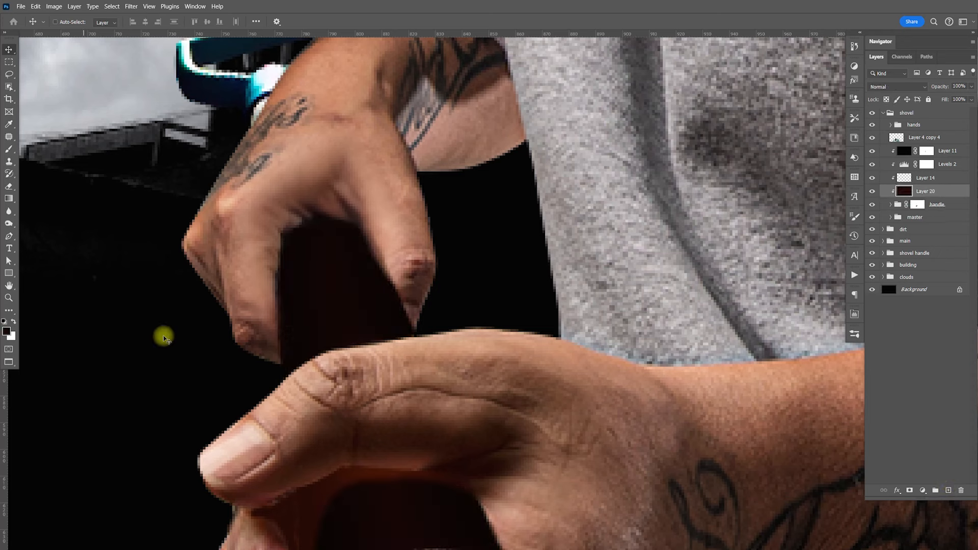
scroll(492, 357, down, 3)
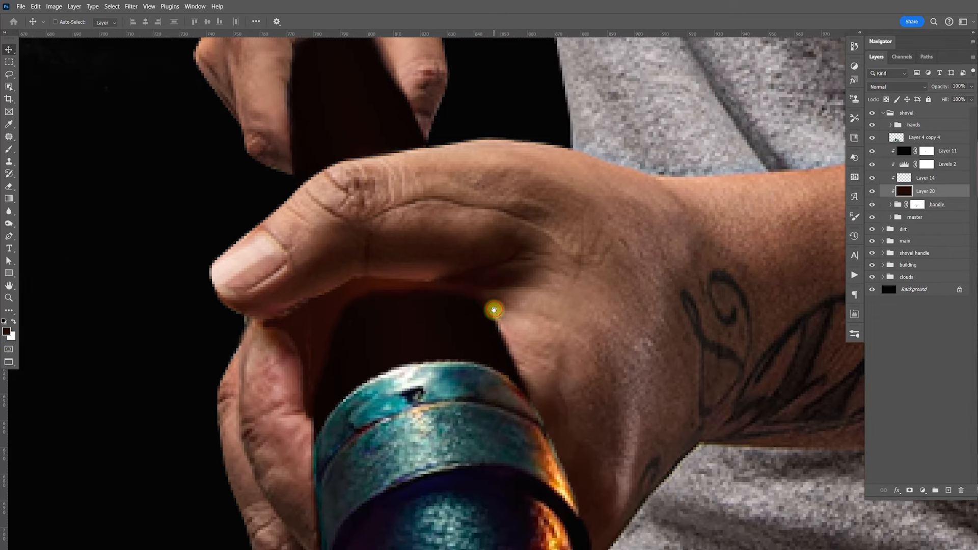
scroll(499, 352, up, 3)
key(b)
key(e)
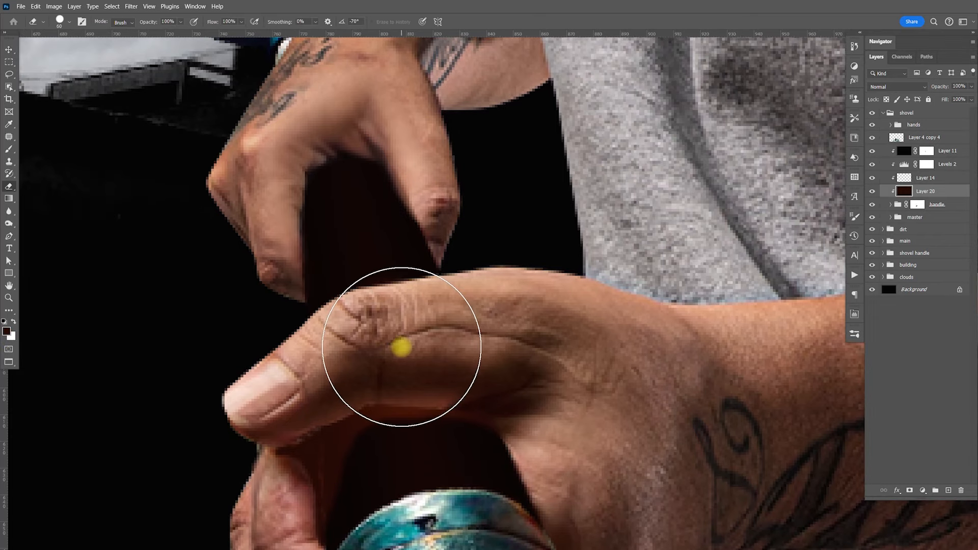
click(909, 490)
- Paint black along the handle's centre on Layer 20's mask with a soft brush, keeping the dark fill along its edges and upper end
key(b)
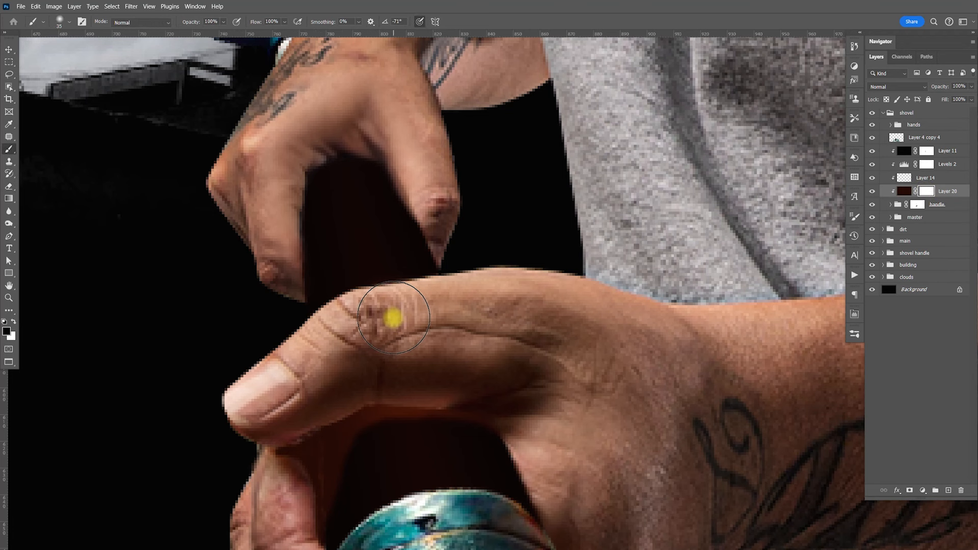
key(bracketright)
key(bracketright)
key(bracketright)
key(bracketright)
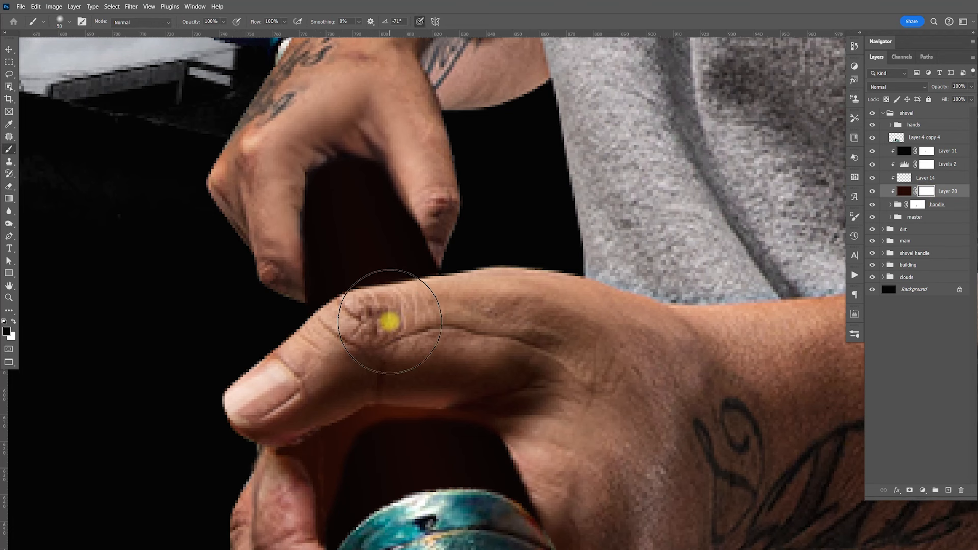
key(bracketright)
mouse_move(388, 322)
mouse_down()
mouse_move(395, 274)
mouse_move(357, 225)
mouse_move(380, 308)
mouse_move(388, 304)
mouse_move(371, 286)
mouse_move(365, 305)
mouse_move(411, 308)
mouse_move(361, 229)
mouse_move(412, 404)
mouse_up()
key(bracketleft)
key(bracketleft)
key(bracketleft)
key(bracketleft)
drag(423, 349, 405, 182)
mouse_move(399, 330)
mouse_down()
mouse_move(369, 364)
mouse_move(422, 336)
mouse_move(483, 352)
mouse_move(402, 307)
mouse_move(380, 324)
mouse_move(375, 364)
mouse_move(408, 357)
mouse_up()
- Examine the handle's edge shading in the full composite and close up around both hands
key(ctrl+0)
key(v)
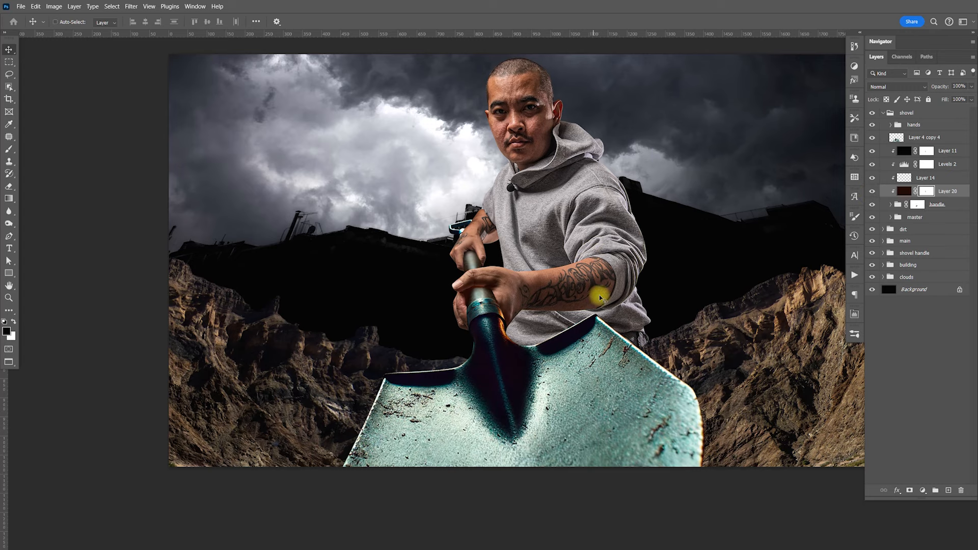
drag(610, 313, 604, 311)
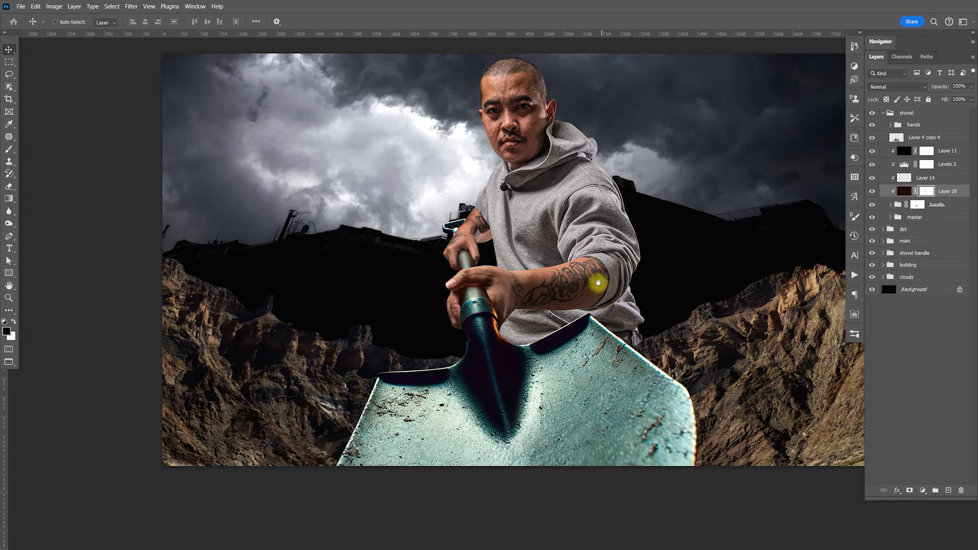
key(z)
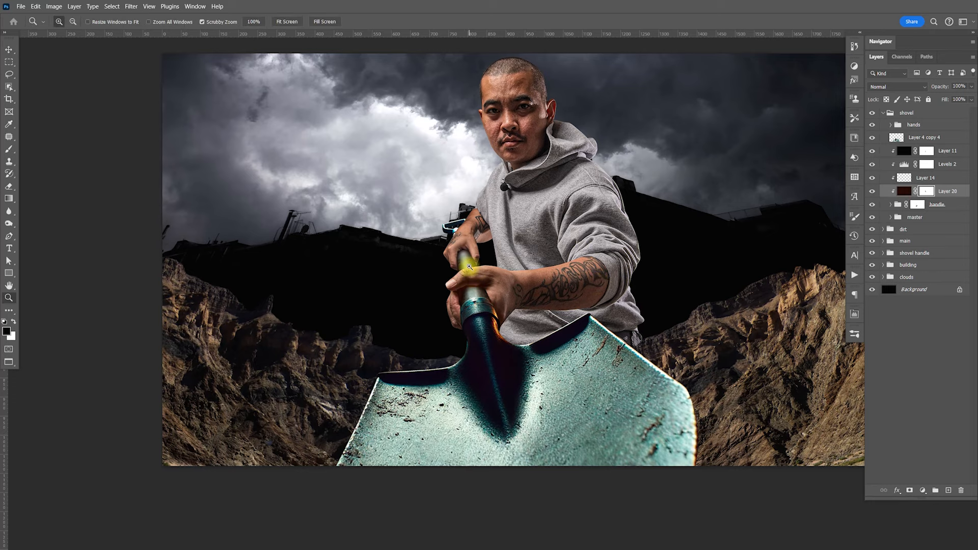
drag(475, 268, 454, 267)
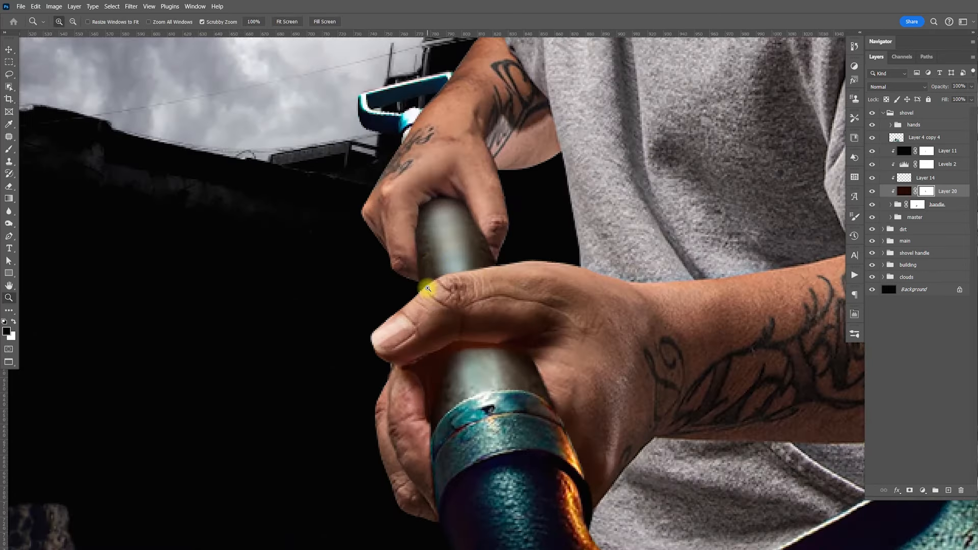
- Select a straight strip along the handle's left edge with an unfeathered Polygonal Lasso and black it out on the handle group's mask
click(912, 206)
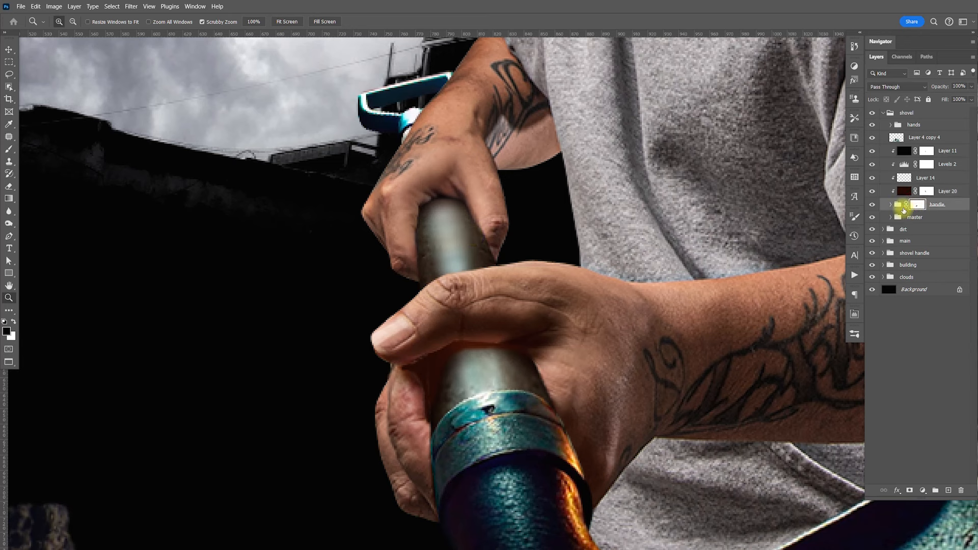
click(870, 205)
click(870, 204)
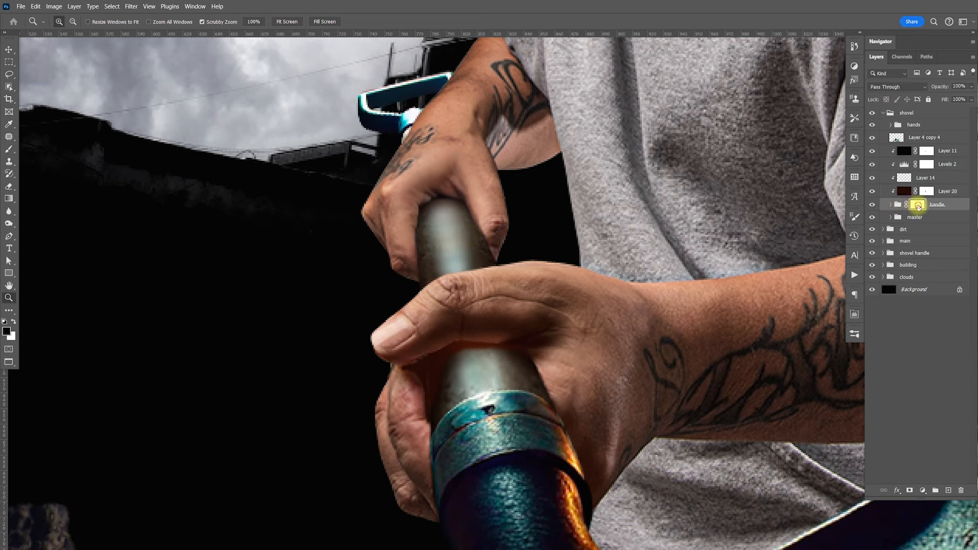
key(l)
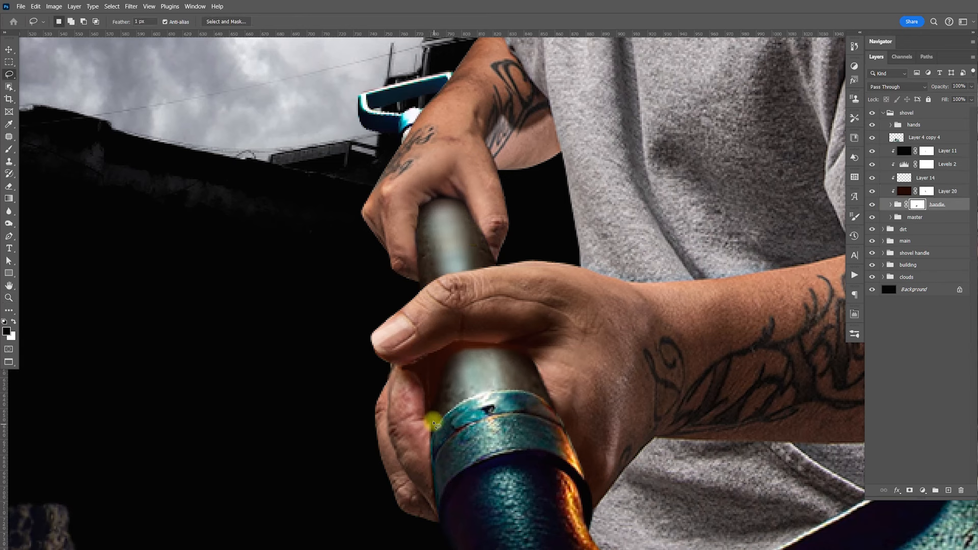
right_click(9, 75)
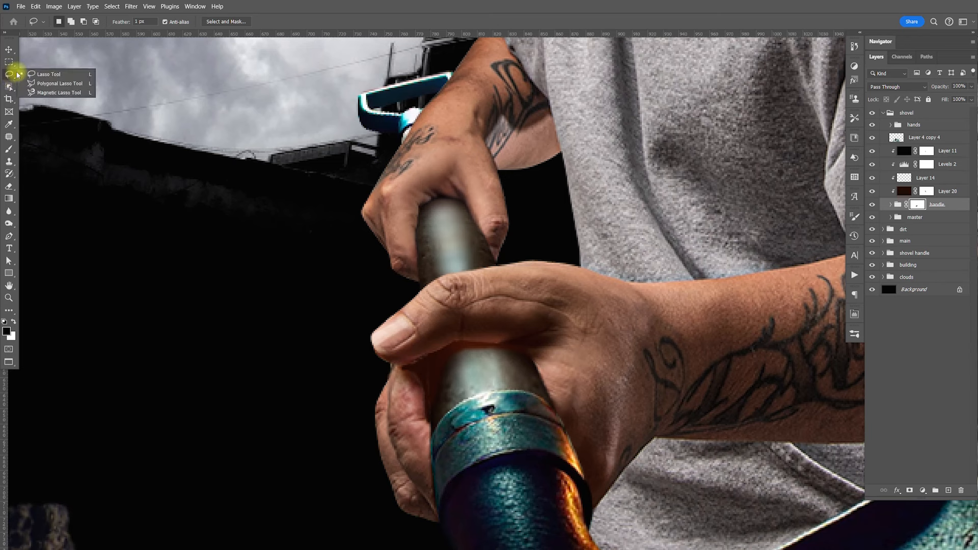
click(40, 84)
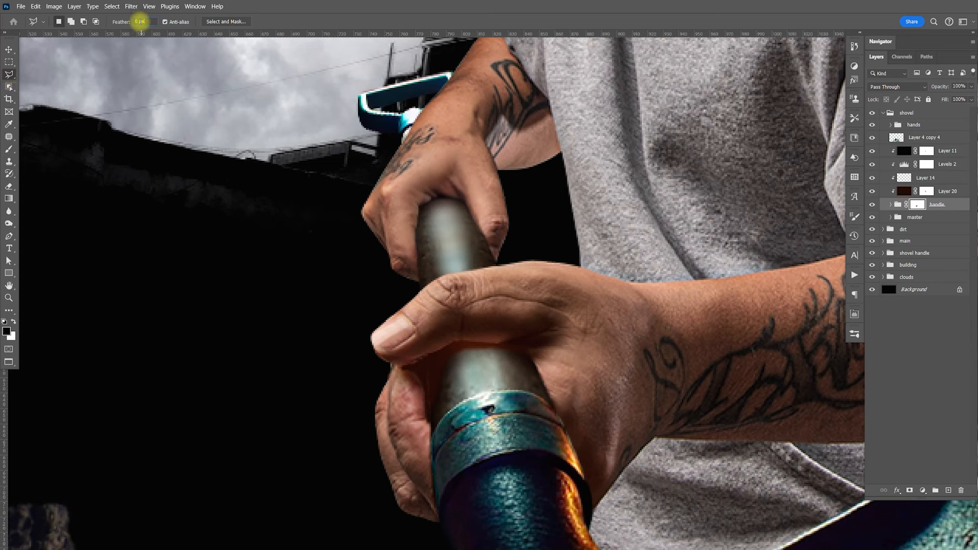
click(422, 478)
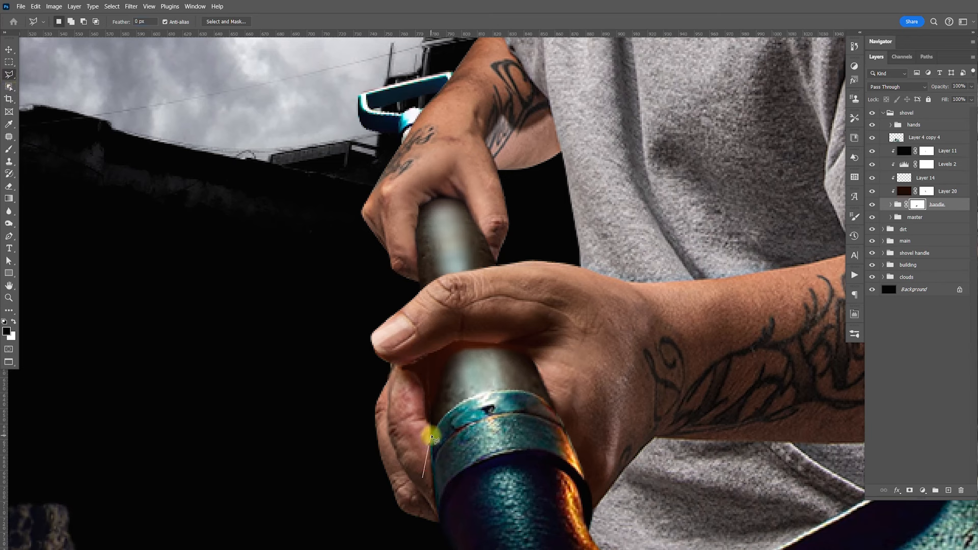
click(432, 436)
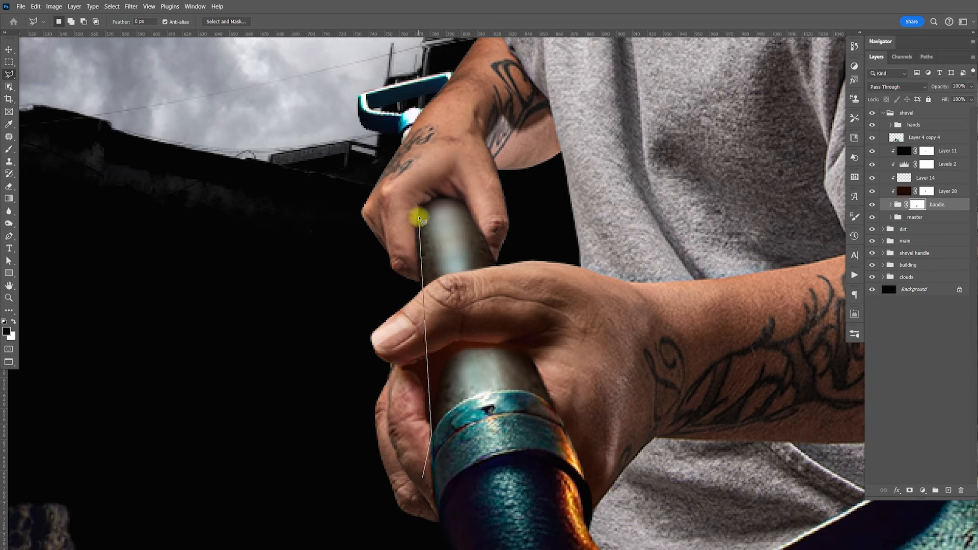
click(419, 211)
click(395, 209)
click(375, 247)
click(358, 433)
double_click(373, 473)
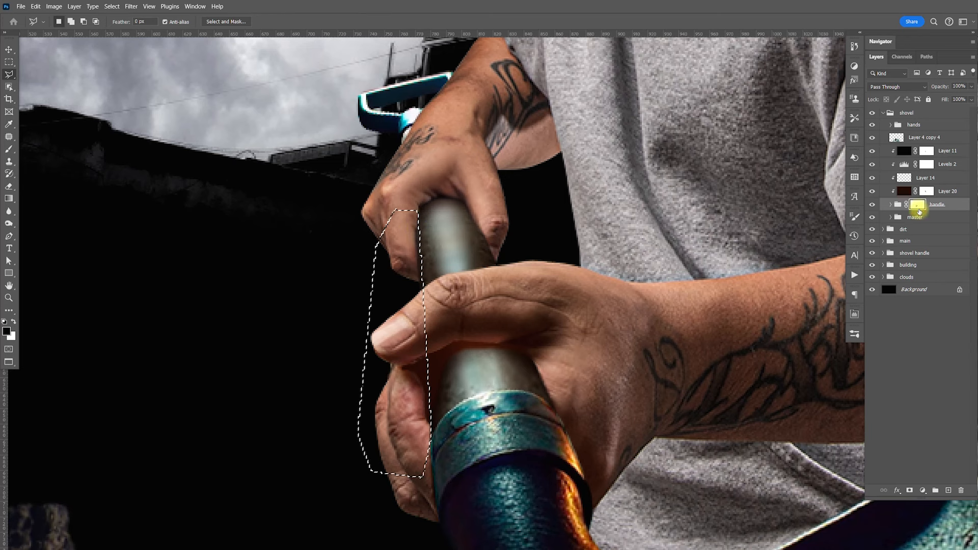
key(ctrl+d)
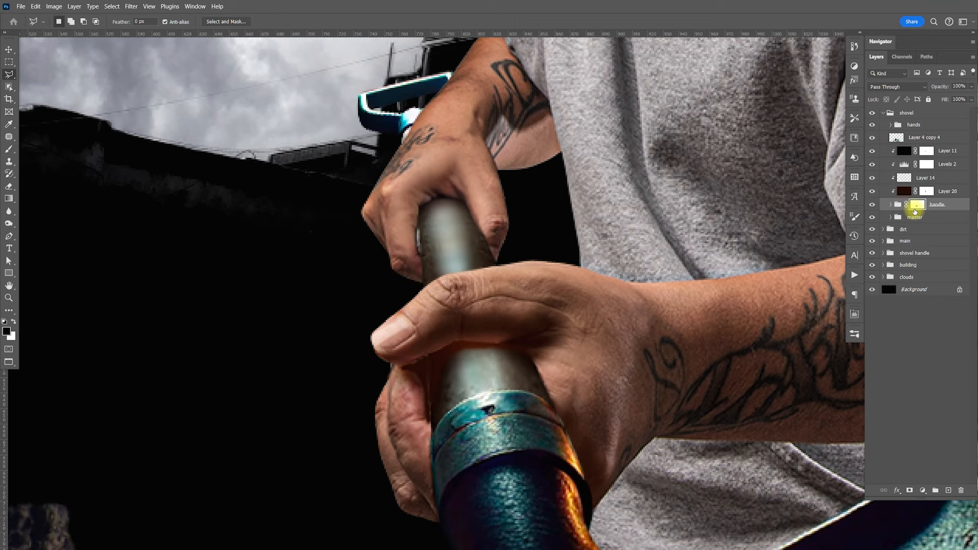
- Select a straight-edged area along the handle's right side and black it out on the handle group's mask
click(480, 181)
click(464, 199)
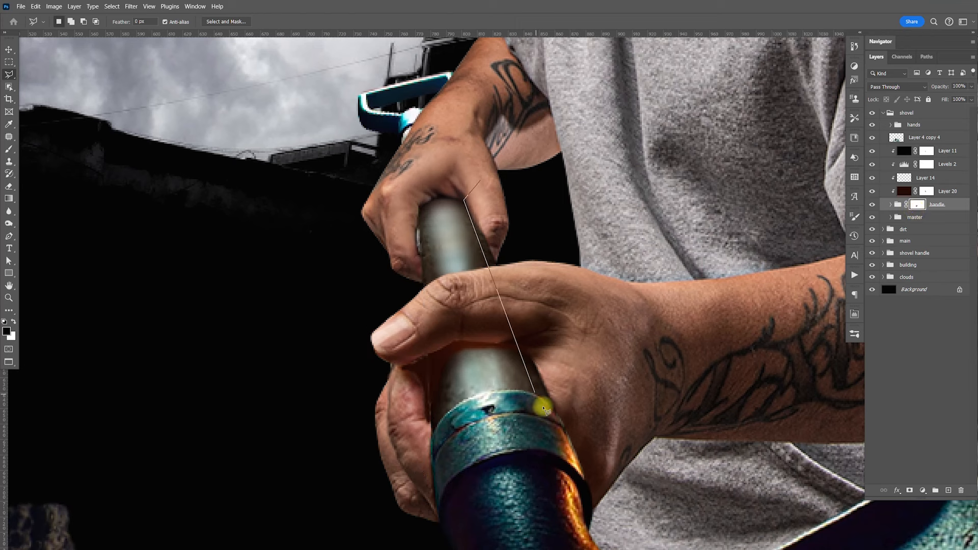
click(559, 421)
click(609, 429)
click(607, 252)
double_click(555, 174)
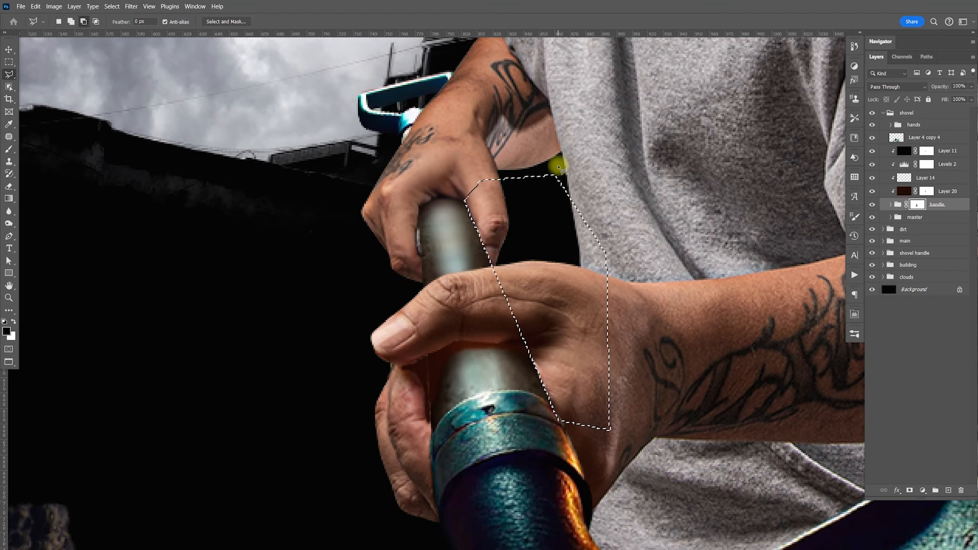
key(ctrl+d)
- Examine the gap beside the upper hand's finger, toggling the hands group and its layers to see which one covers that area
key(v)
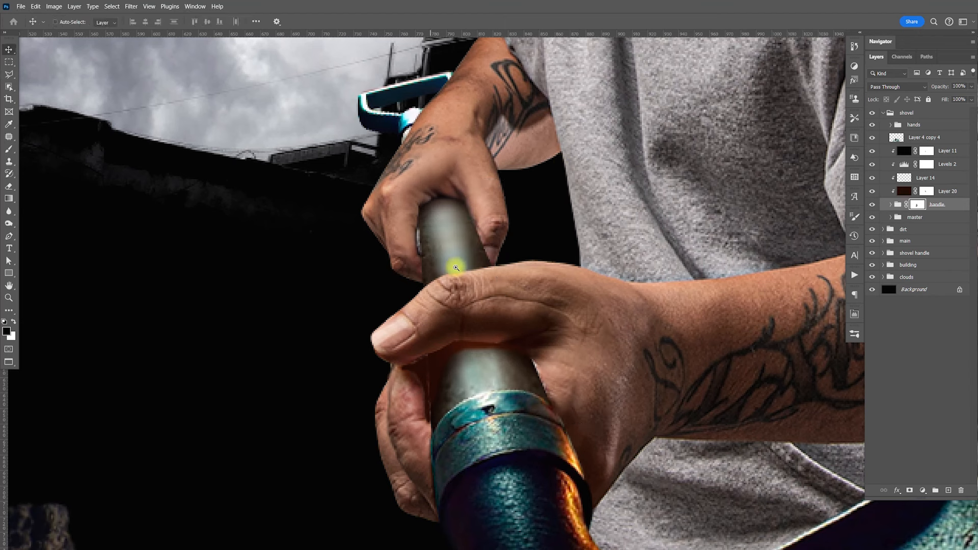
drag(441, 258, 421, 260)
key(z)
drag(425, 245, 466, 262)
click(872, 125)
click(871, 125)
click(871, 124)
click(890, 125)
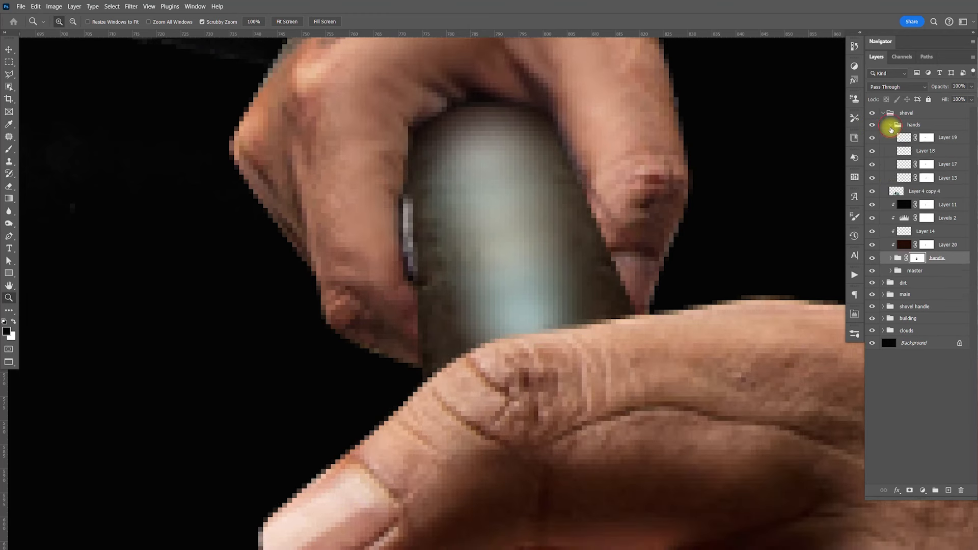
click(871, 167)
click(871, 166)
click(871, 164)
click(871, 164)
click(871, 151)
click(871, 150)
click(872, 139)
click(872, 138)
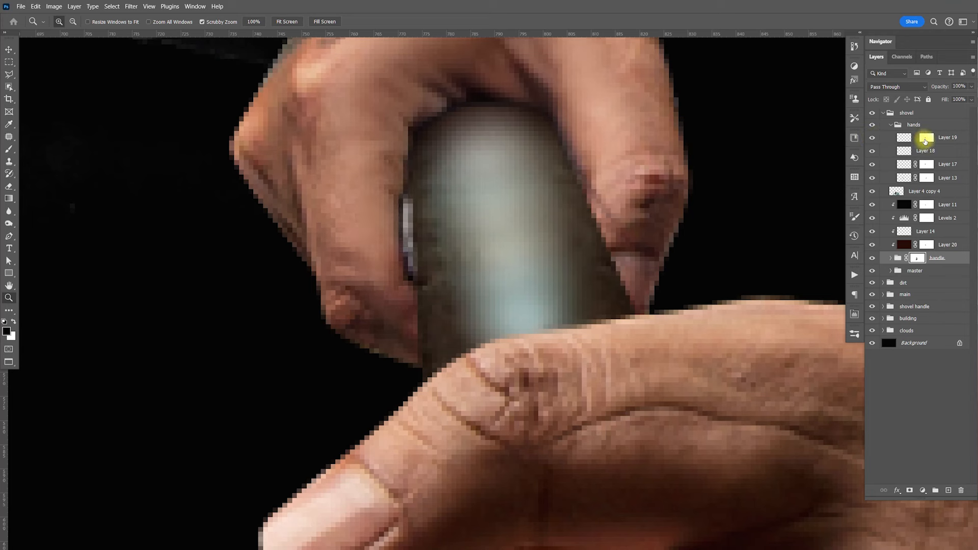
- Close the light gap beside the upper hand's finger with Layer 19, and trim its excess on the layer mask with a small black brush
click(919, 140)
key(v)
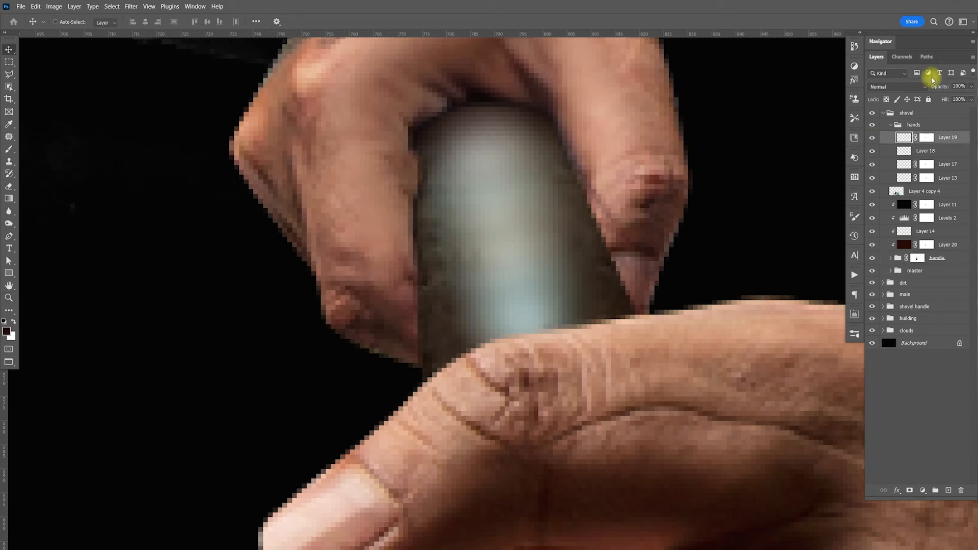
click(904, 142)
click(926, 137)
key(b)
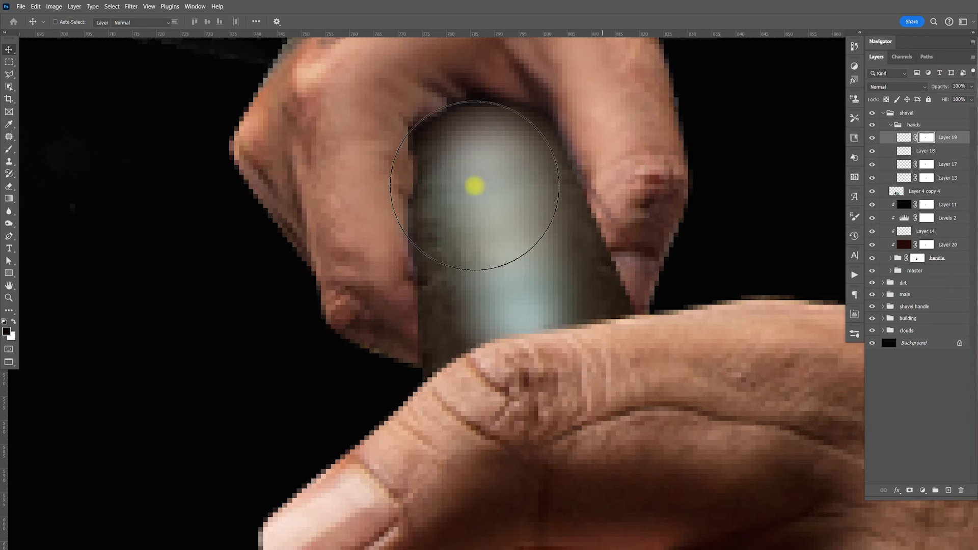
key(bracketleft)
key(bracketleft)
key(bracketleft)
key(bracketleft)
key(bracketleft)
key(bracketleft)
key(bracketleft)
key(bracketleft)
key(bracketleft)
key(bracketleft)
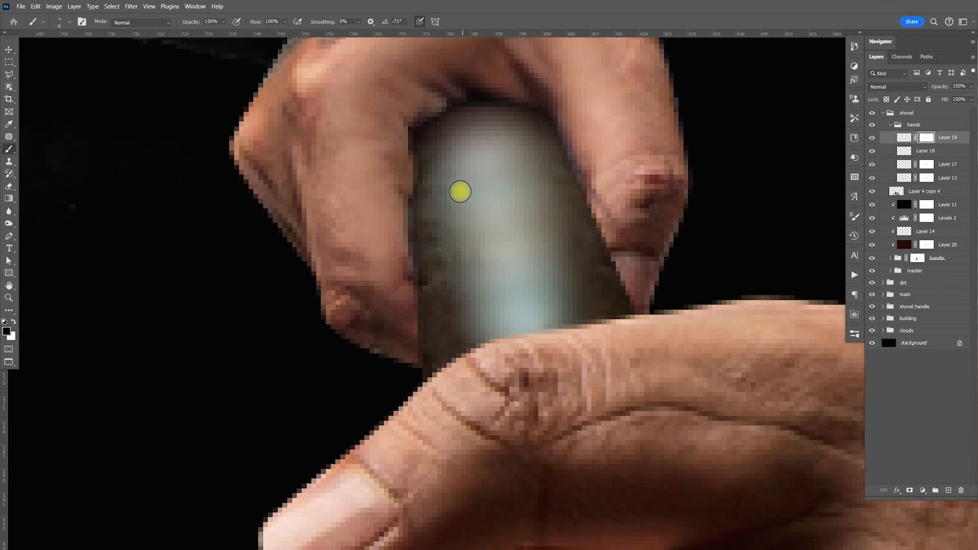
mouse_move(419, 158)
mouse_down()
mouse_move(418, 195)
mouse_move(418, 164)
mouse_move(429, 205)
mouse_up()
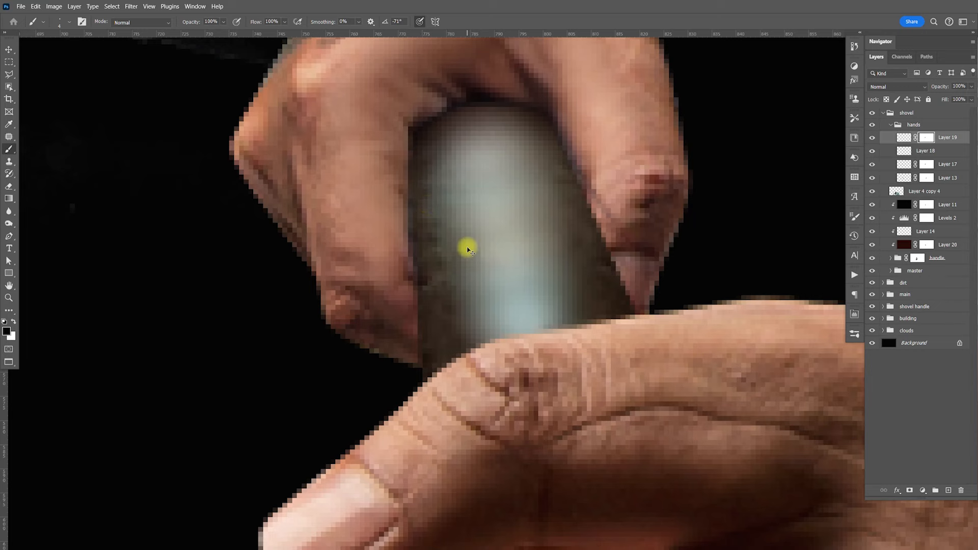
- Collapse the hands and shovel groups, and create a new layer clipped to Group 3 inside the main group
key(ctrl+0)
key(v)
scroll(538, 285, down, 2)
scroll(538, 285, right, 3)
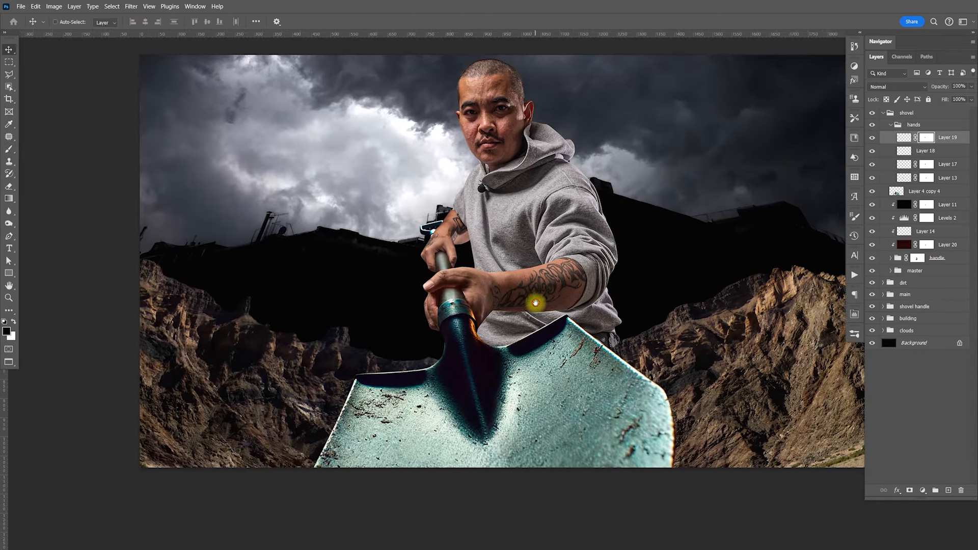
drag(521, 319, 531, 319)
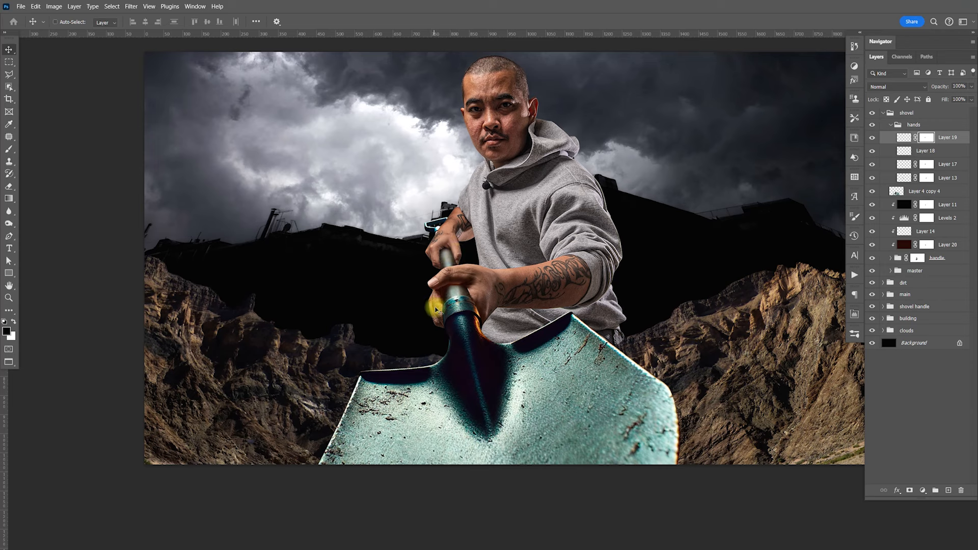
click(890, 125)
click(882, 114)
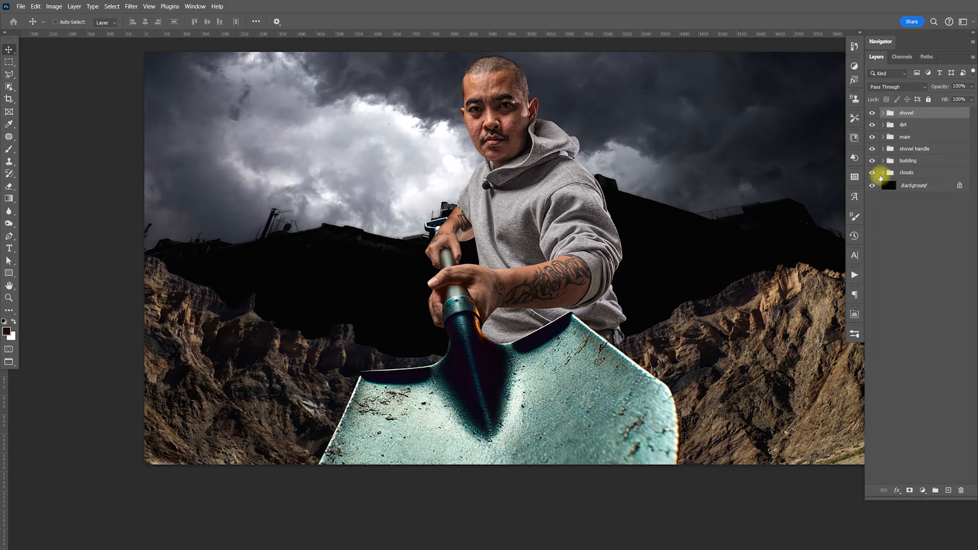
click(883, 137)
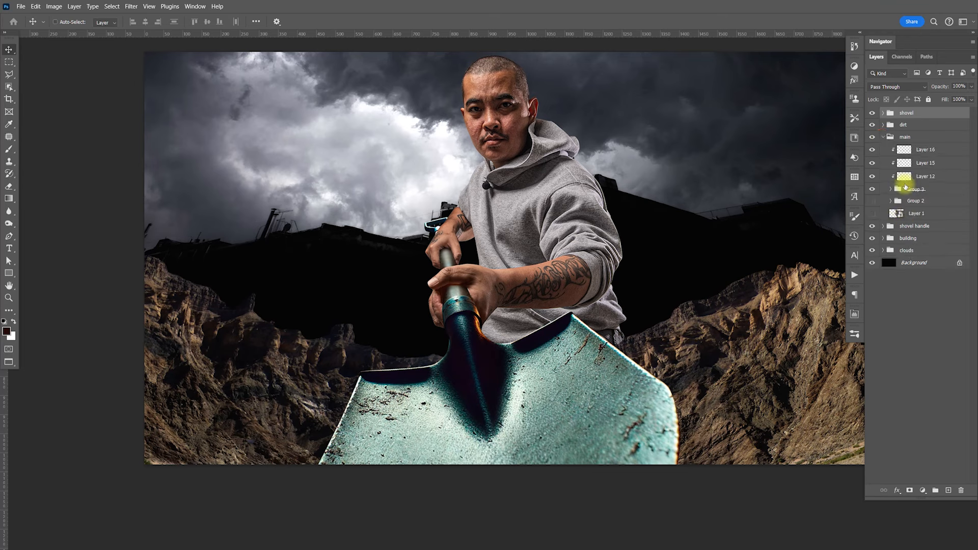
click(916, 190)
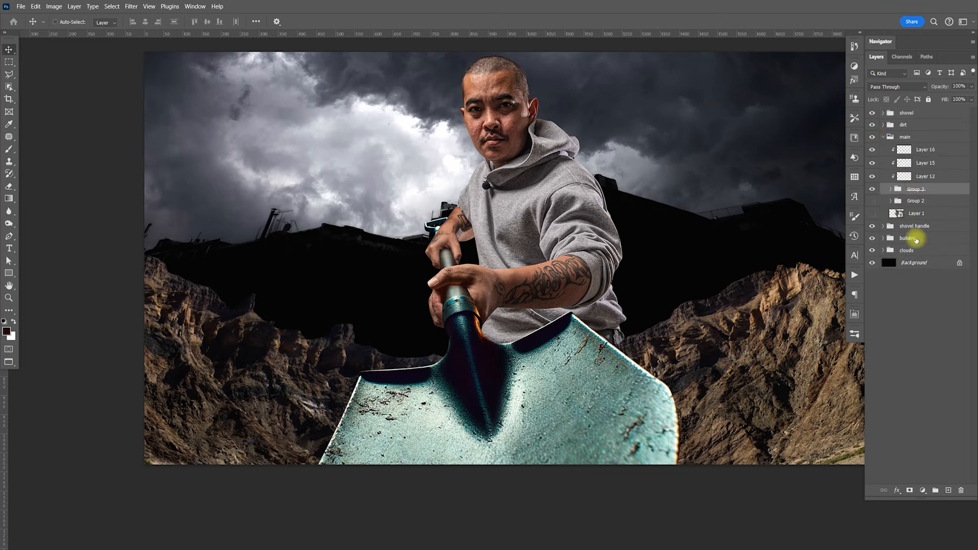
click(948, 490)
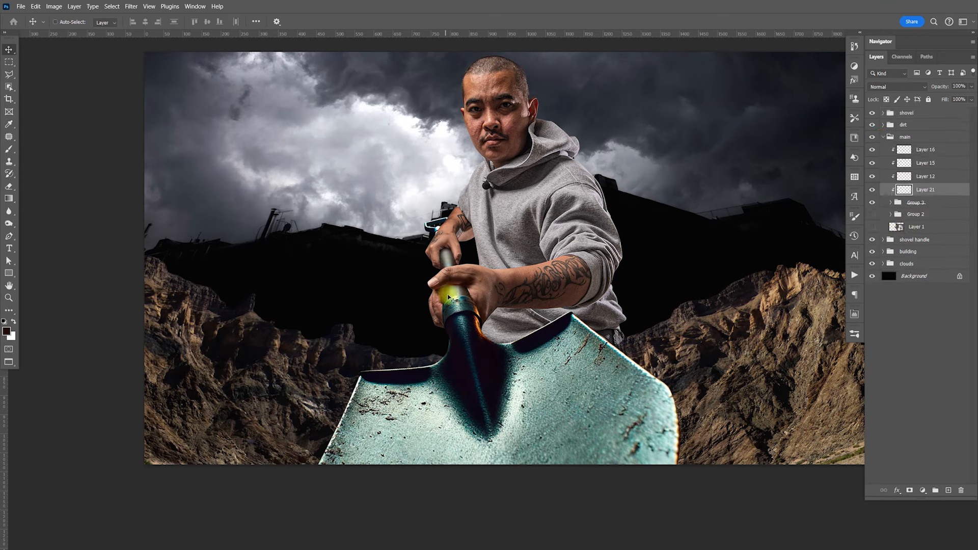
- Shade the lower hand's fingers beside the handle in dark brown with a larger soft brush, and set the layer's opacity to 40%
key(b)
key(bracketright)
key(bracketright)
key(bracketright)
key(bracketright)
key(bracketright)
key(bracketright)
key(bracketright)
key(bracketright)
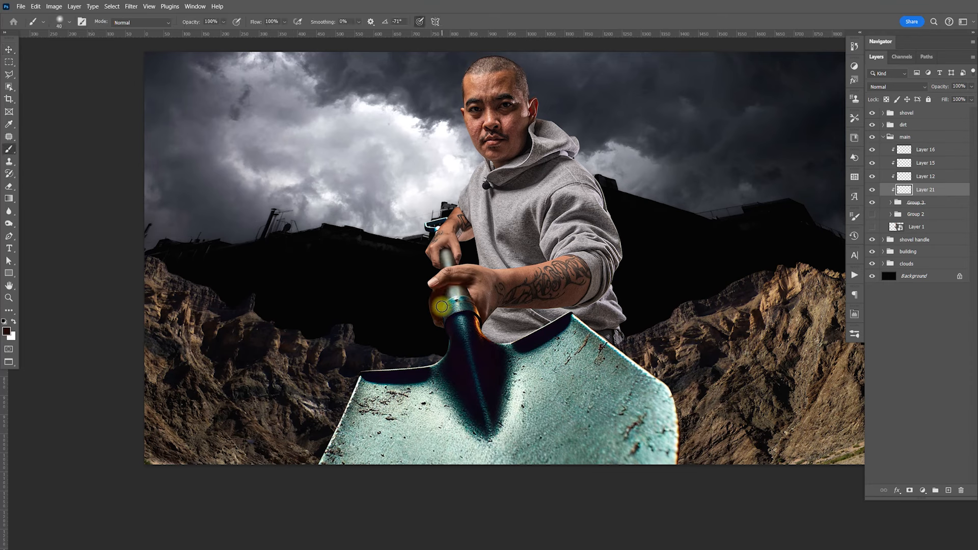
drag(970, 87, 931, 98)
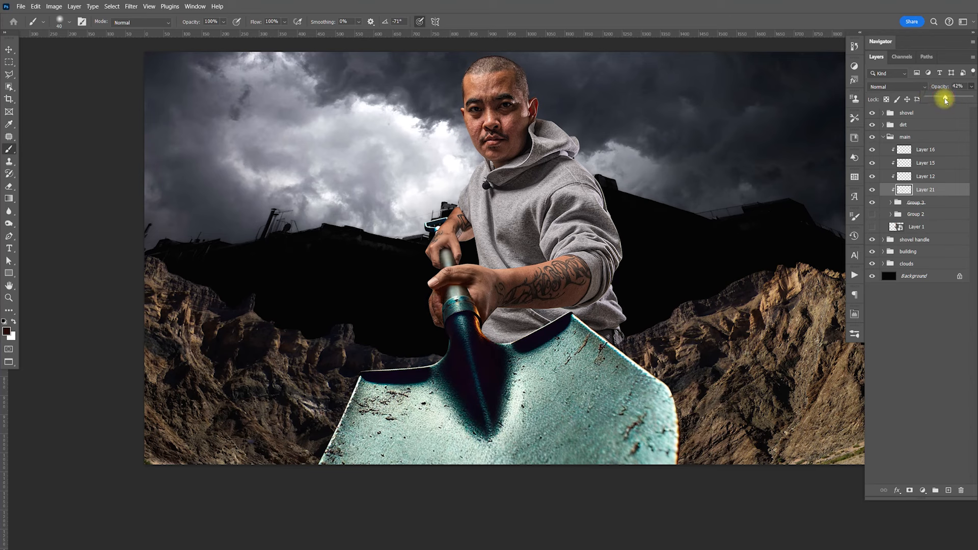
drag(943, 100, 946, 100)
key(v)
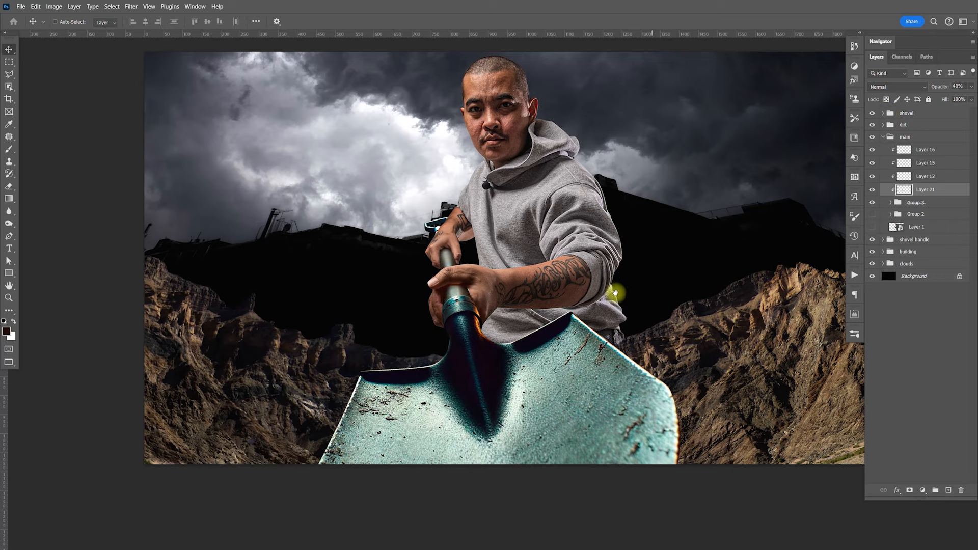
- Transform Layer 5 in the shovel handle group, shifting the grip behind the upper hand slightly to the right
drag(620, 294, 647, 327)
key(ctrl)
scroll(640, 302, down, 2)
scroll(640, 301, up, 5)
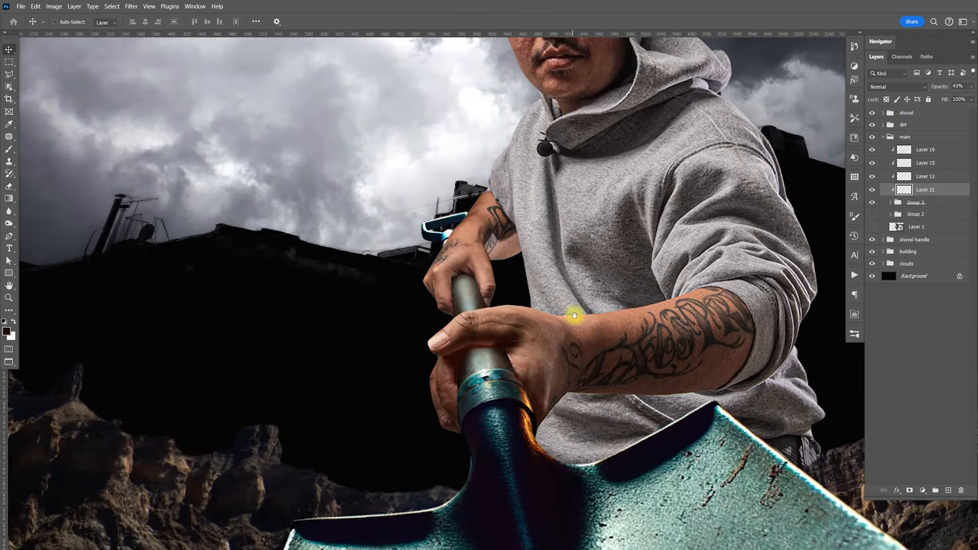
click(883, 137)
click(883, 148)
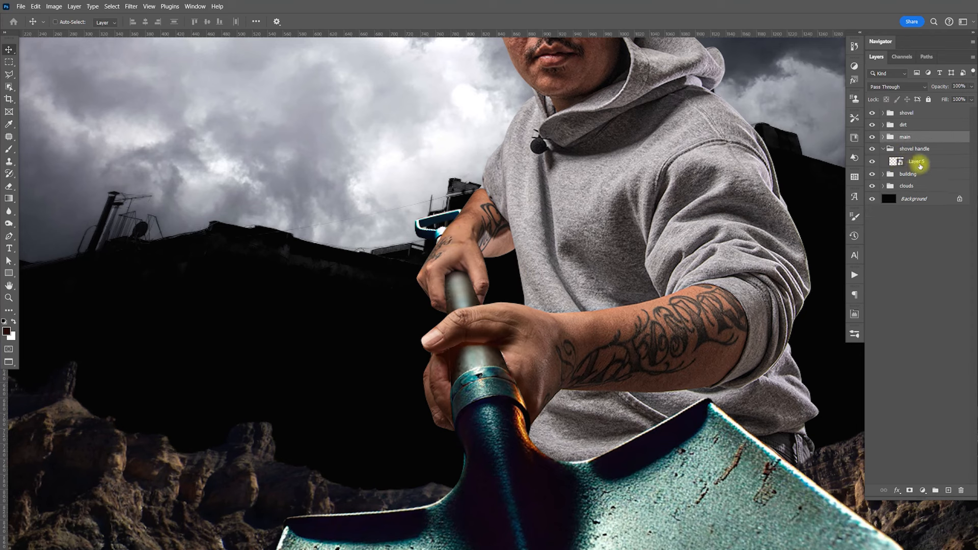
click(921, 161)
key(ctrl+t)
drag(502, 191, 513, 189)
key(Return)
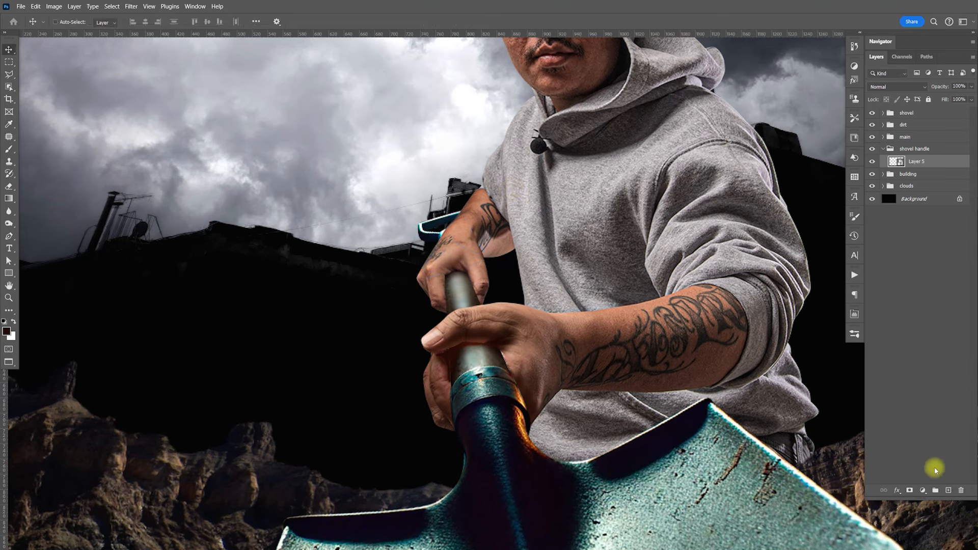
- Add a Levels adjustment clipped to Layer 5 and lower its white output level to 197
click(924, 491)
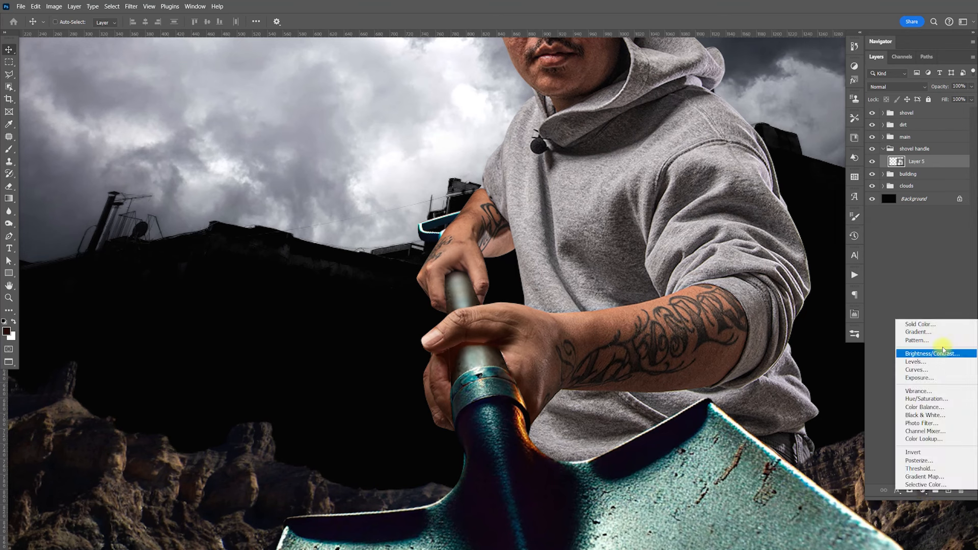
click(936, 361)
click(773, 477)
drag(831, 438, 811, 441)
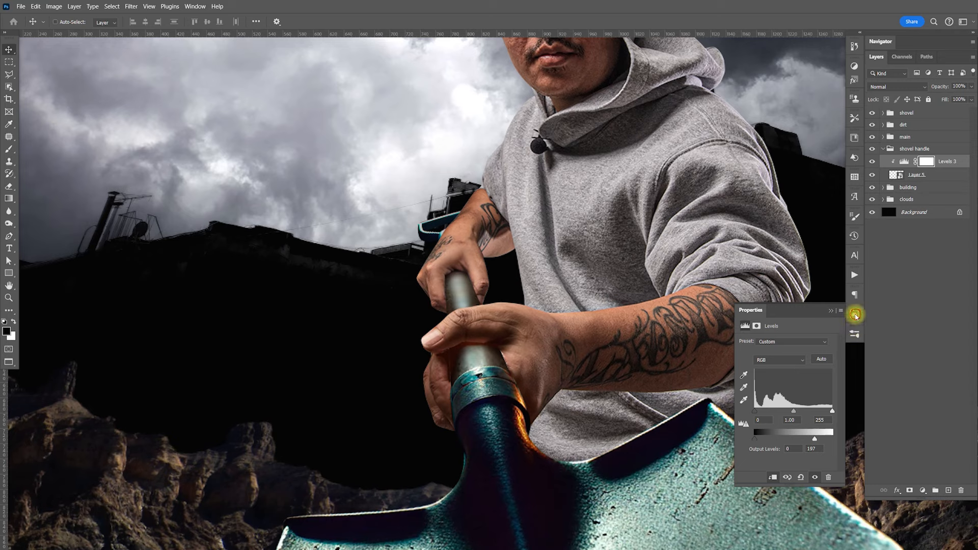
click(854, 315)
- Examine the full composite for the balance between the shovel, hands and background
key(ctrl+minus)
key(ctrl+minus)
key(ctrl+minus)
key(ctrl+minus)
key(ctrl+minus)
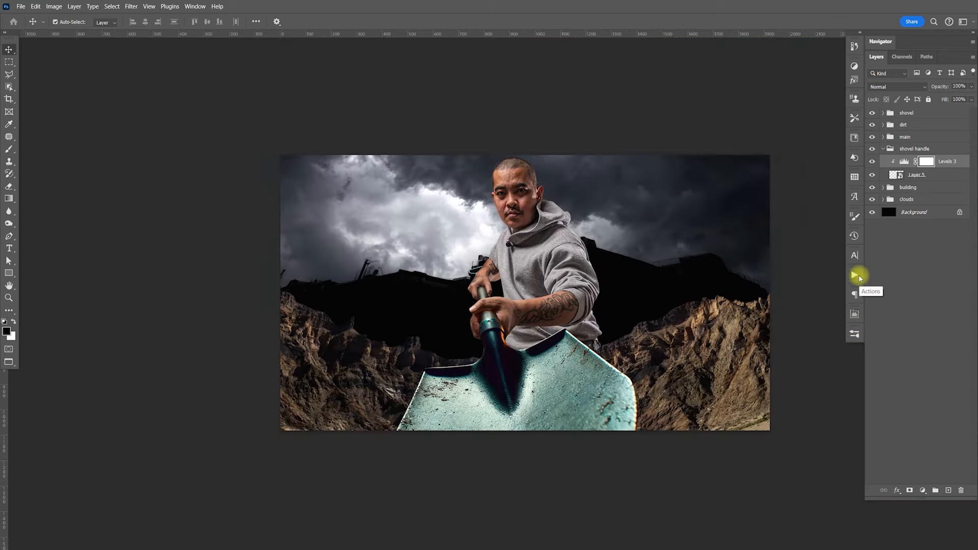
key(ctrl+plus)
key(ctrl+plus)
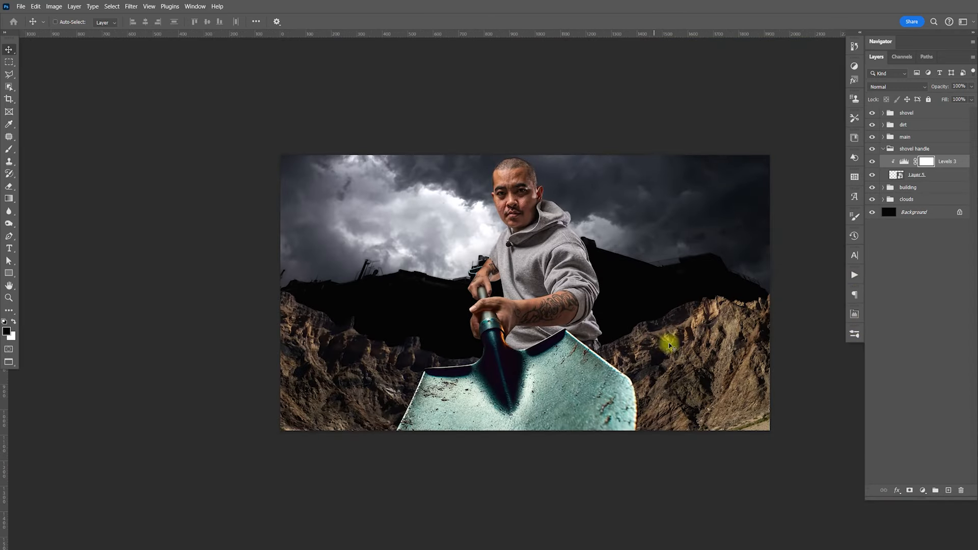
scroll(656, 336, right, 1)
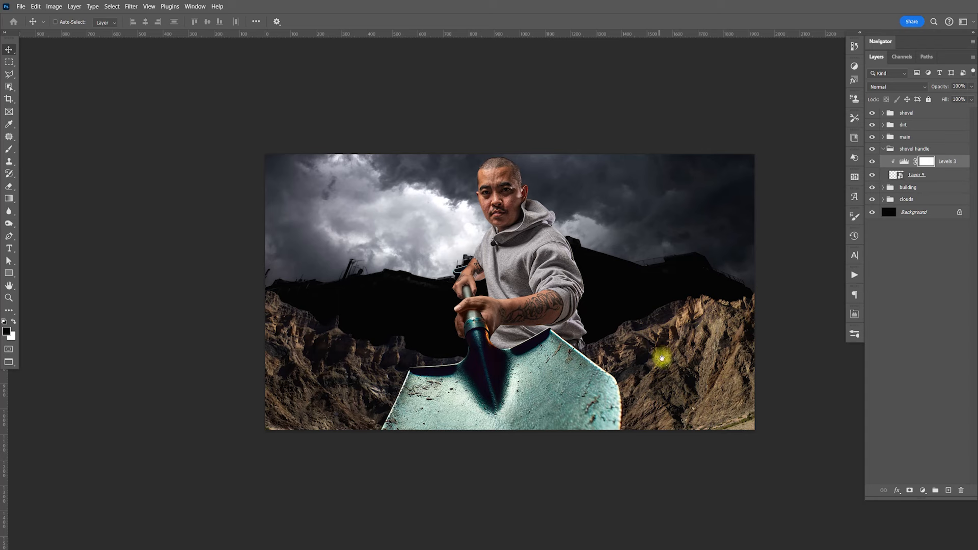
- Collapse the shovel handle group and move the dirt group down so its rock ridges sit lower in the scene
scroll(678, 356, down, 1)
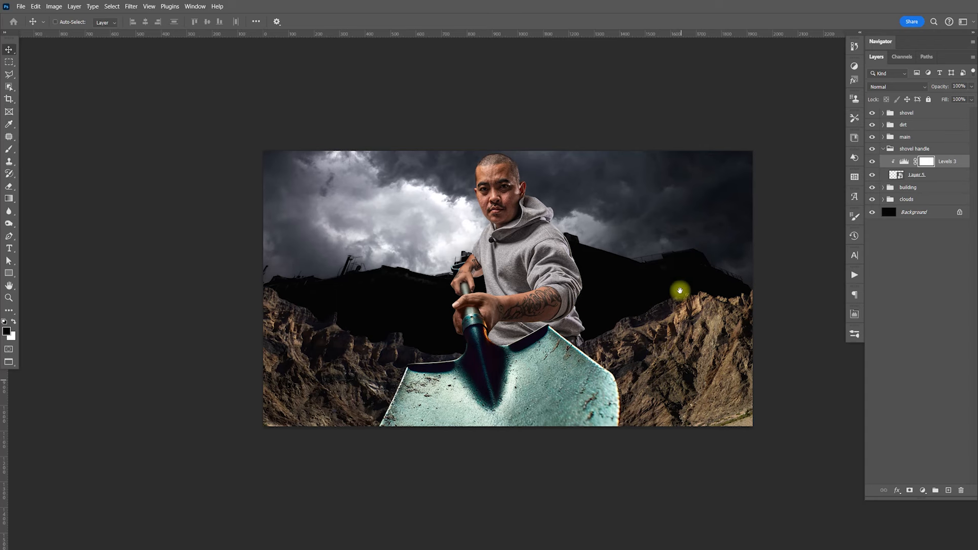
click(882, 148)
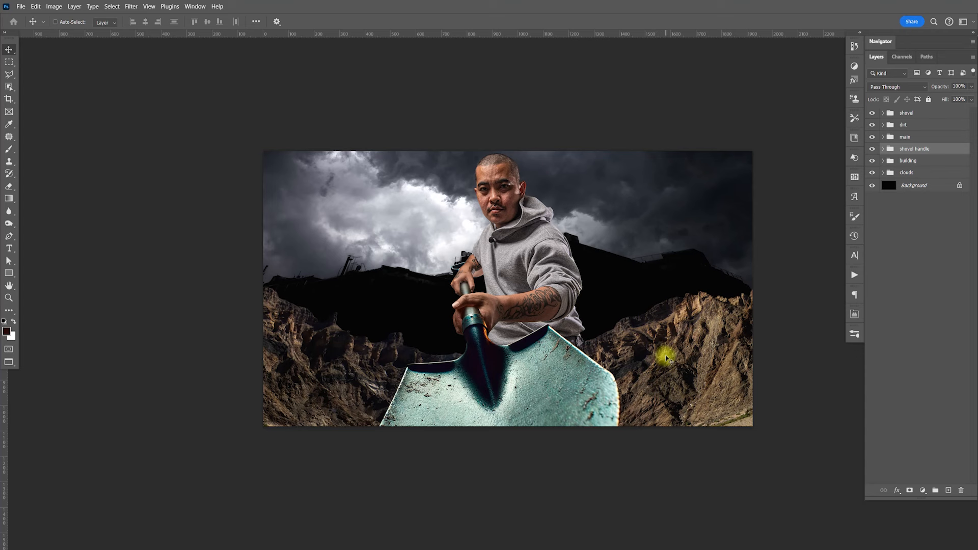
click(903, 125)
drag(685, 376, 684, 440)
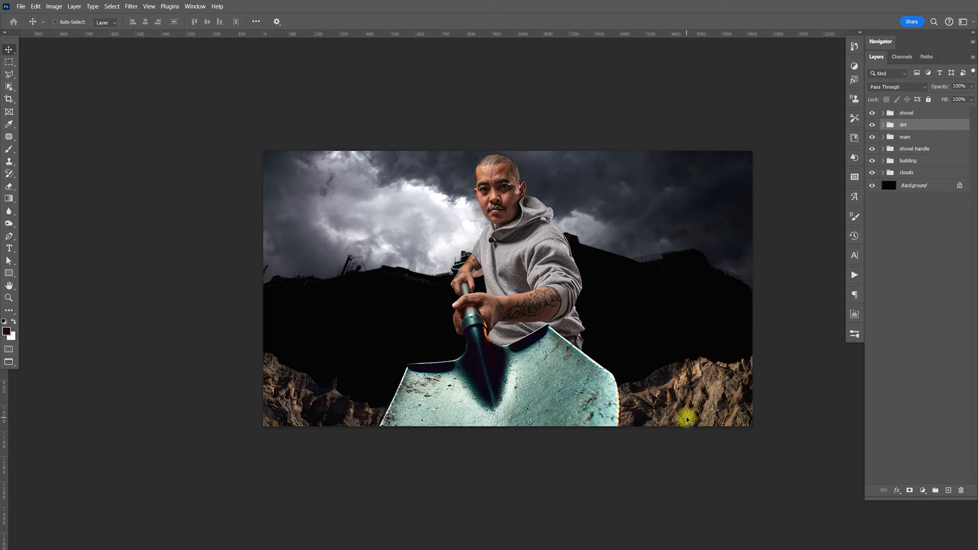
click(909, 136)
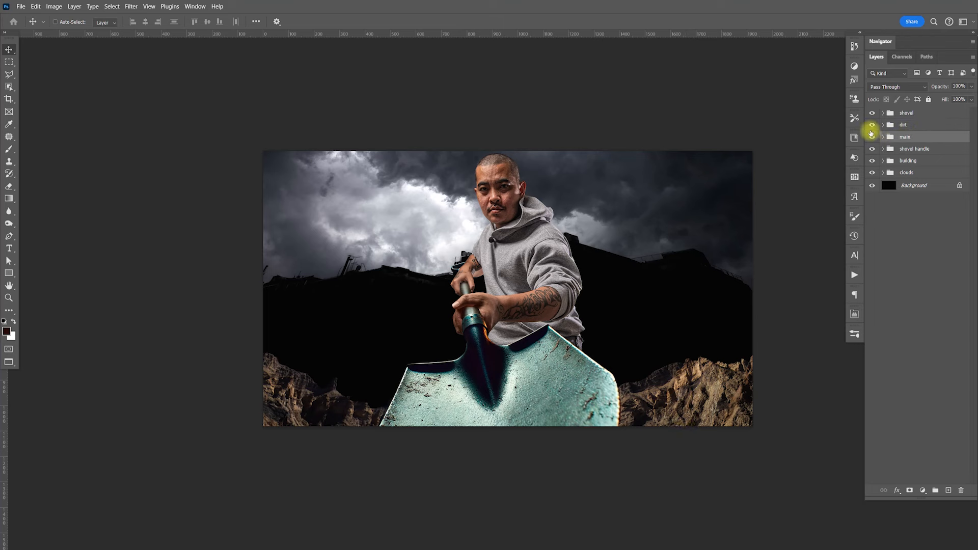
- Switch to the wooden handle document and run the Sharpen Low action on Layer 1 three times
key(ctrl)
key(ctrl+Tab)
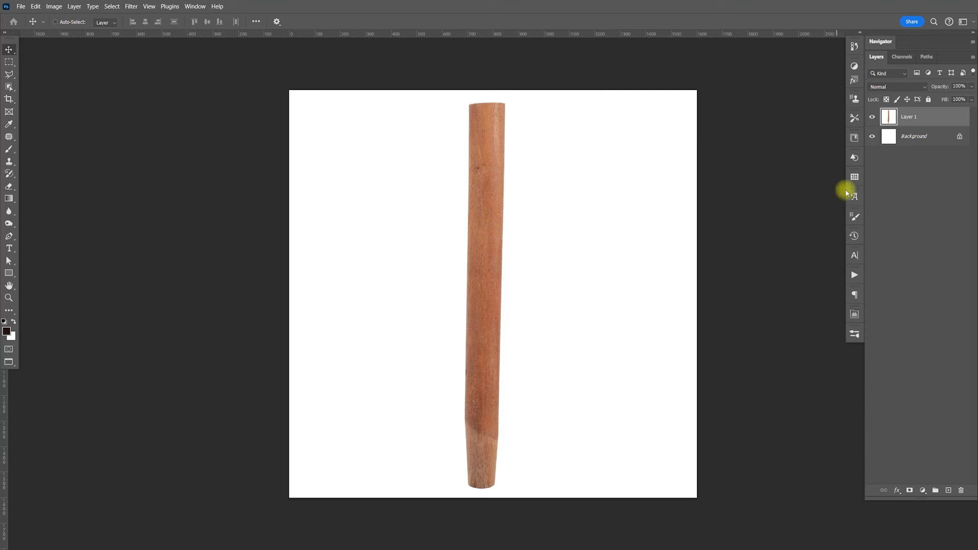
click(854, 275)
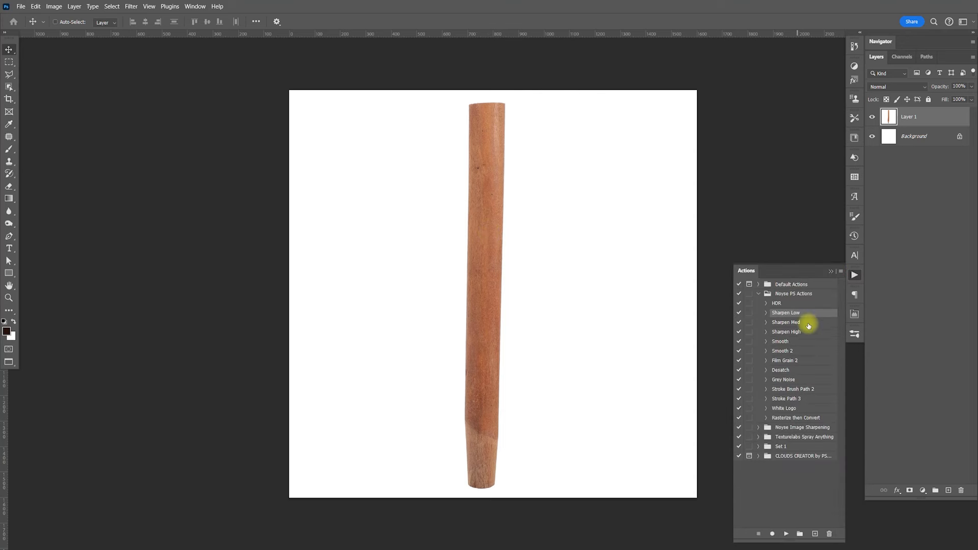
click(785, 536)
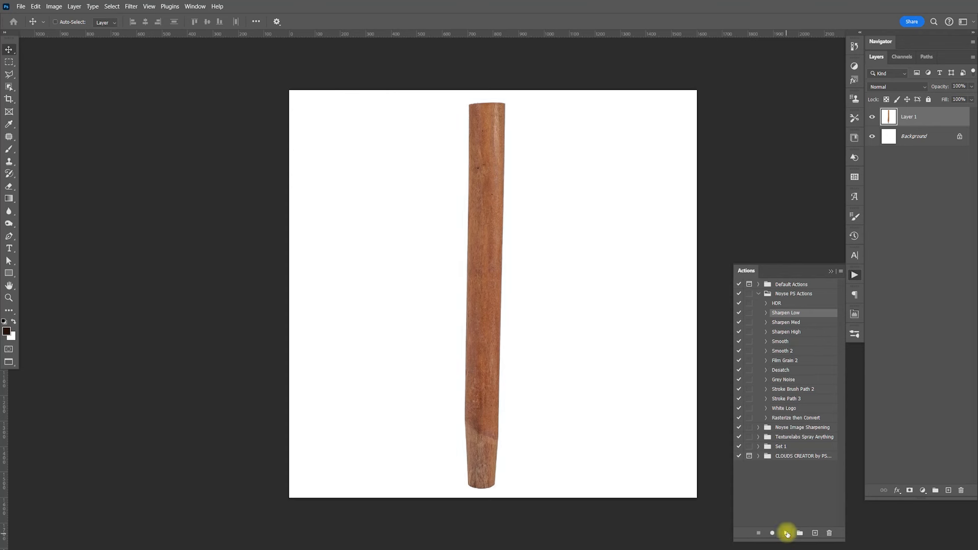
click(786, 533)
click(786, 534)
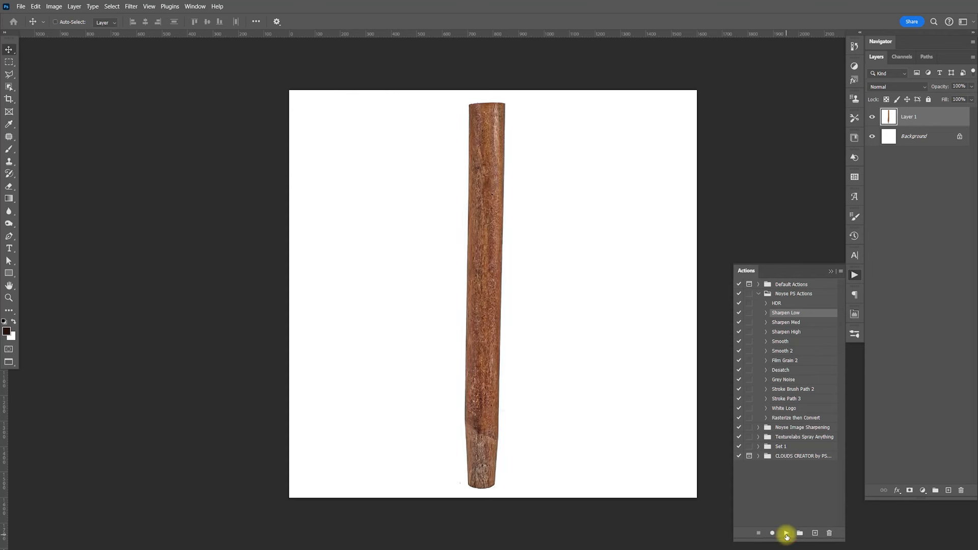
click(854, 275)
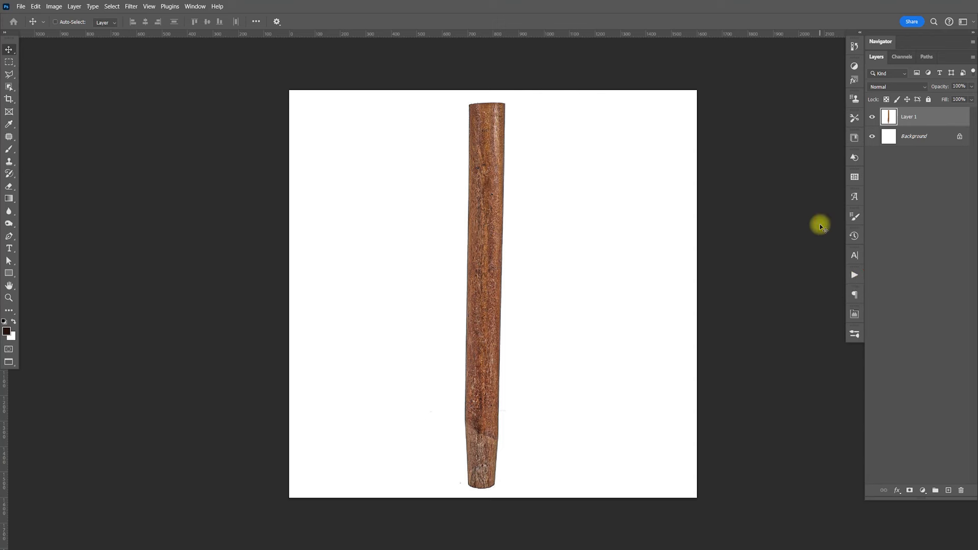
- Select the straight middle section of the wooden handle with the Polygonal Lasso and copy it
key(l)
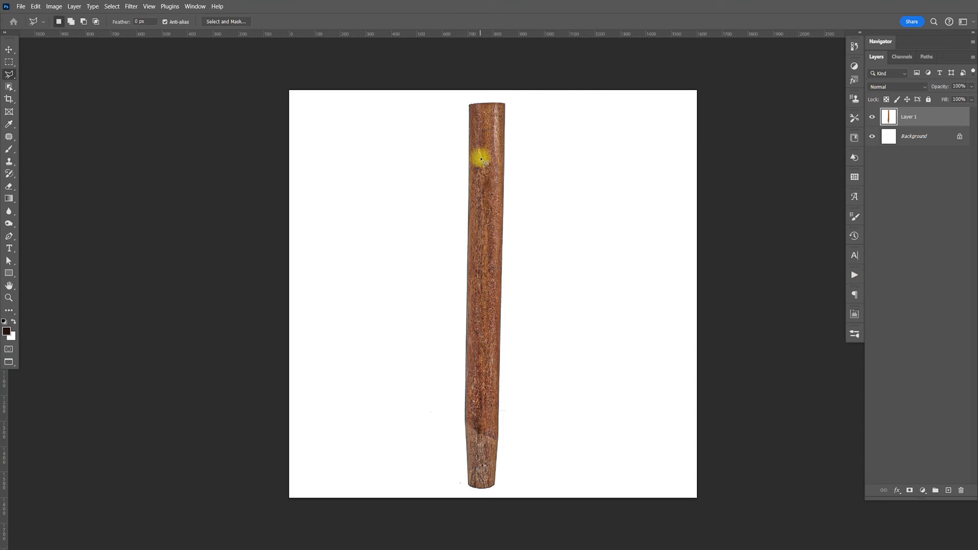
click(464, 384)
click(499, 388)
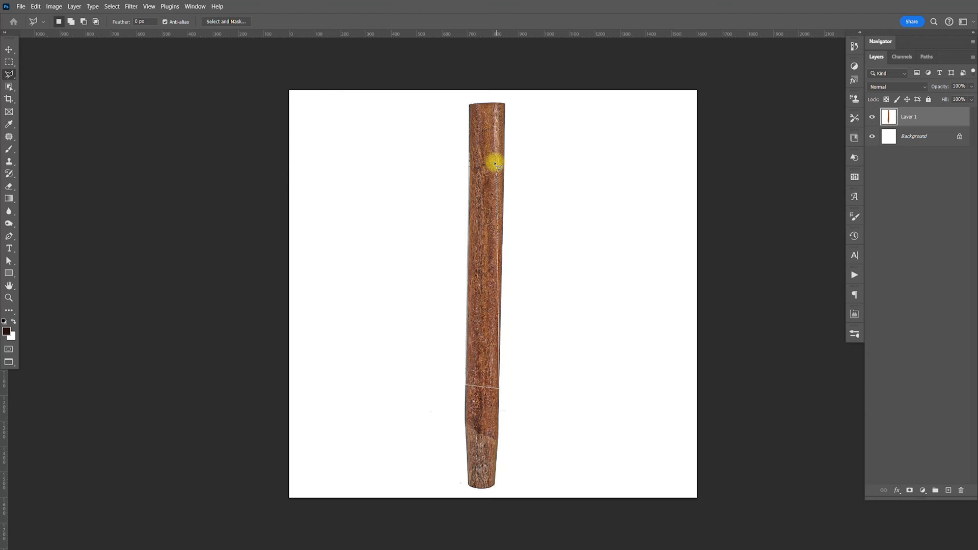
double_click(504, 153)
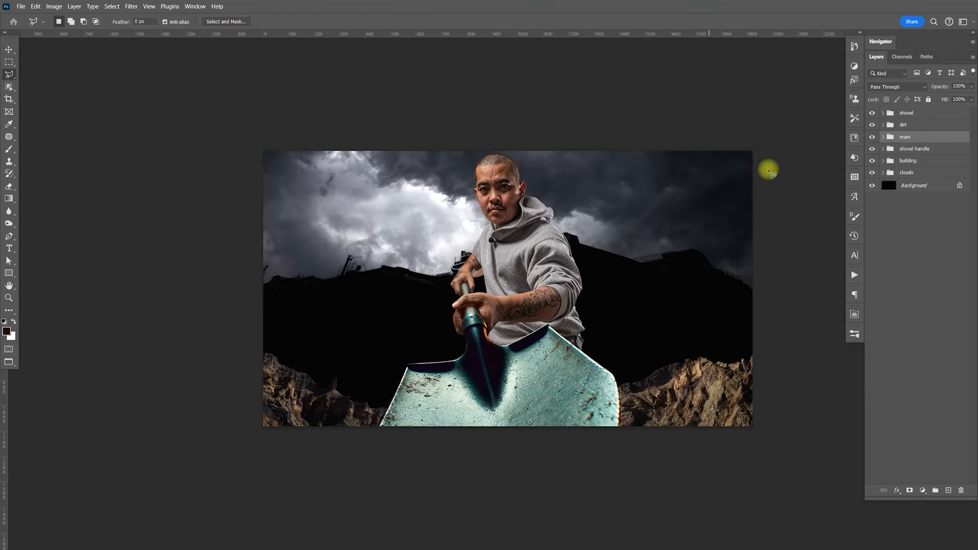
- Paste the copied wood into the composite, inside the shovel's handle group above the Black & White adjustment
click(882, 113)
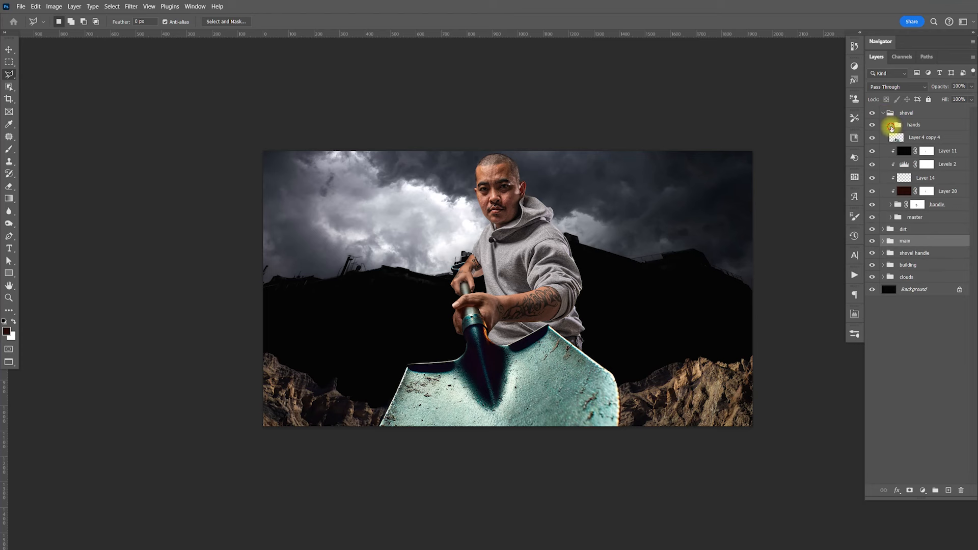
click(891, 125)
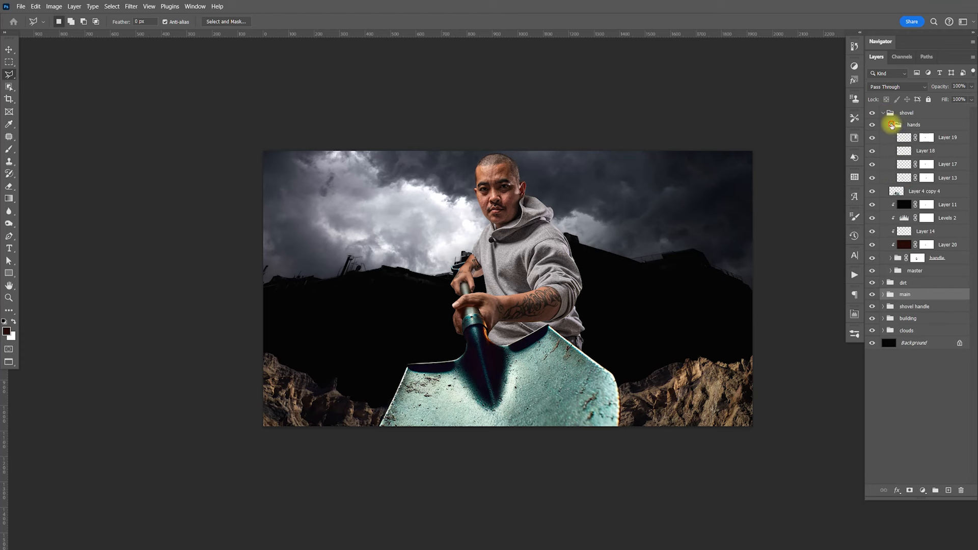
click(890, 125)
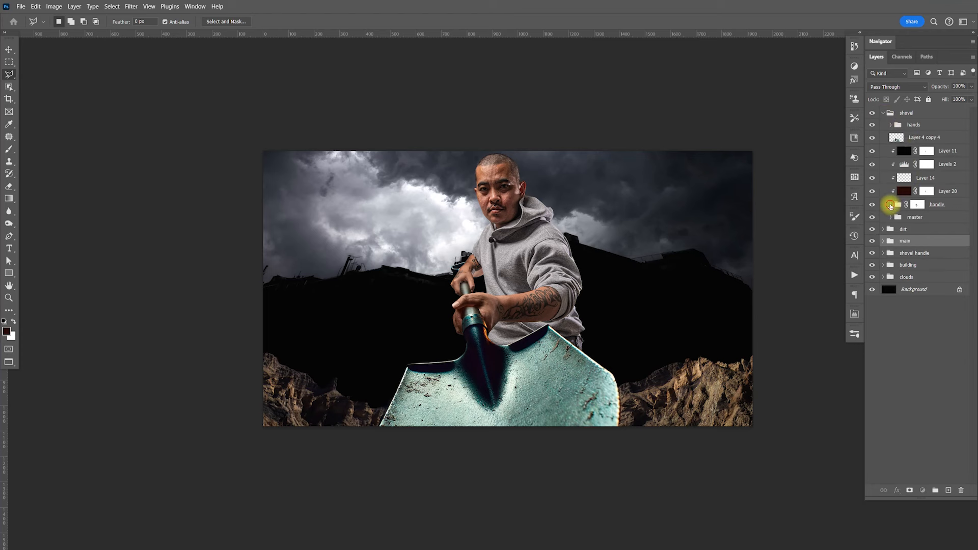
click(890, 205)
click(952, 218)
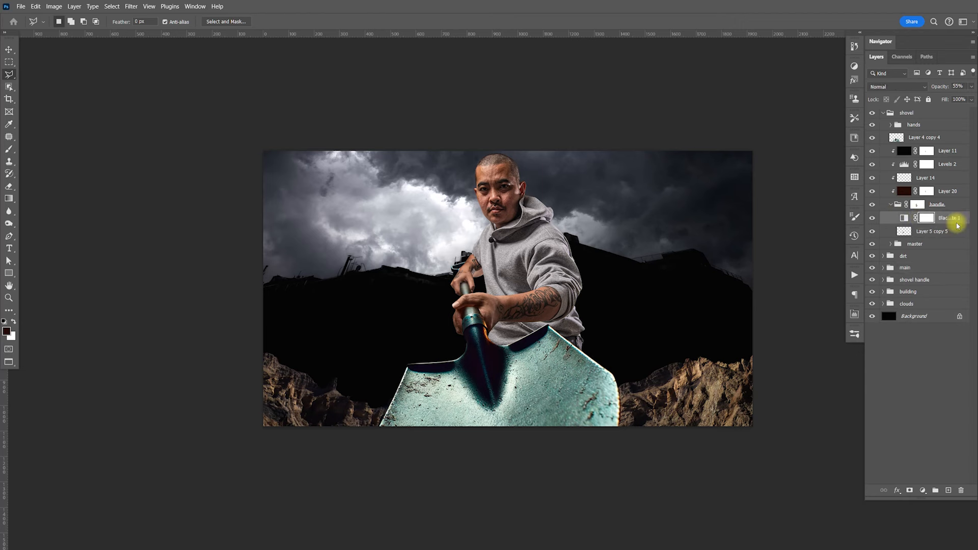
key(ctrl+v)
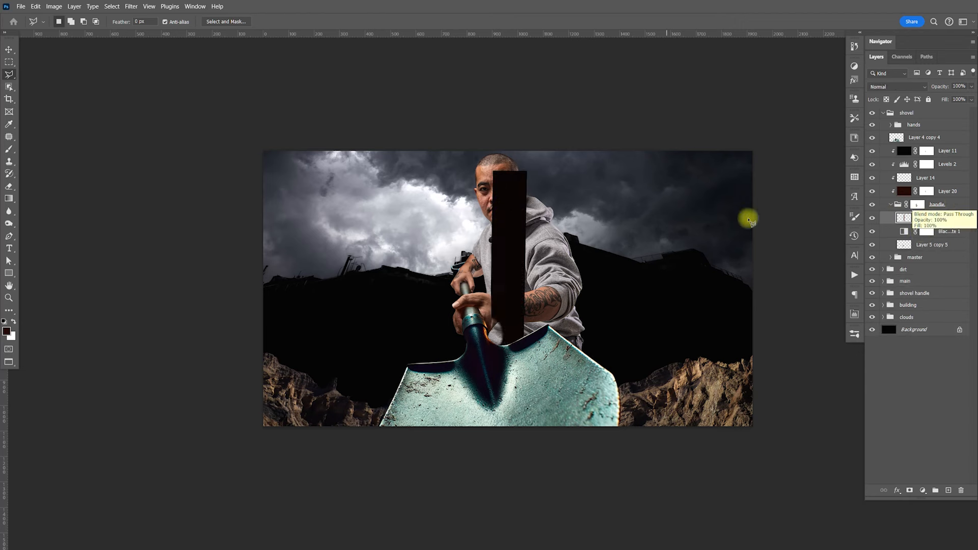
- Move the pasted wood over the shovel handle, shorten it to about 68% height and tilt it to follow the handle's angle
key(v)
drag(522, 293, 485, 317)
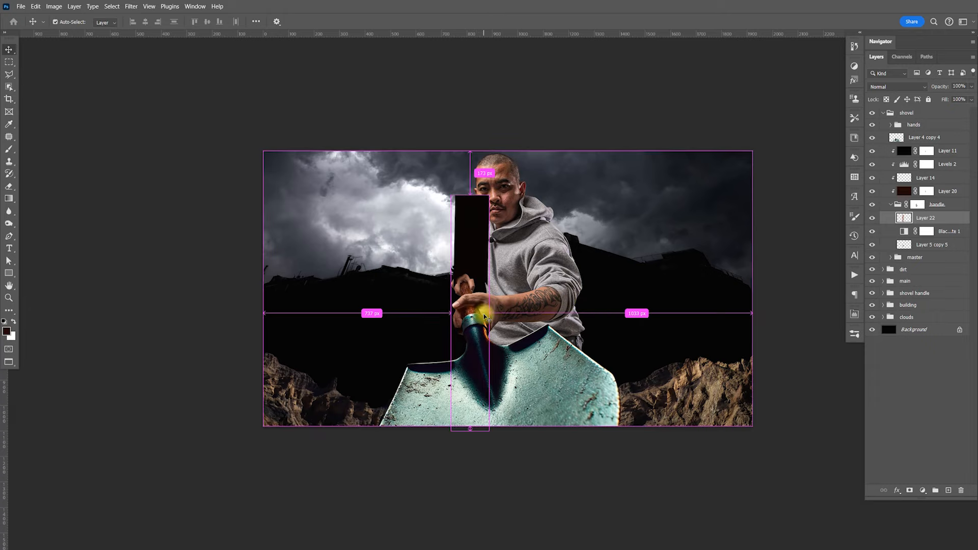
key(ctrl+plus)
key(ctrl+plus)
key(ctrl+plus)
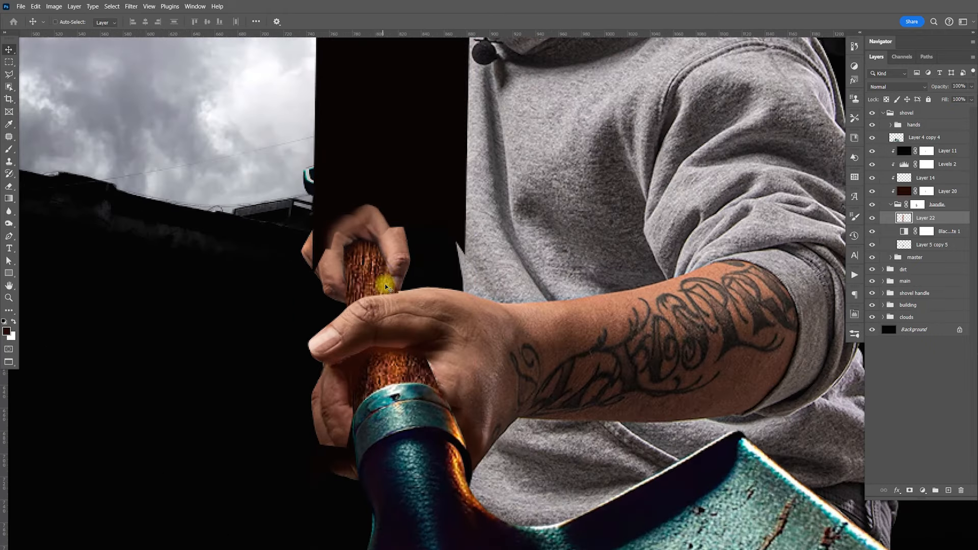
key(ctrl+t)
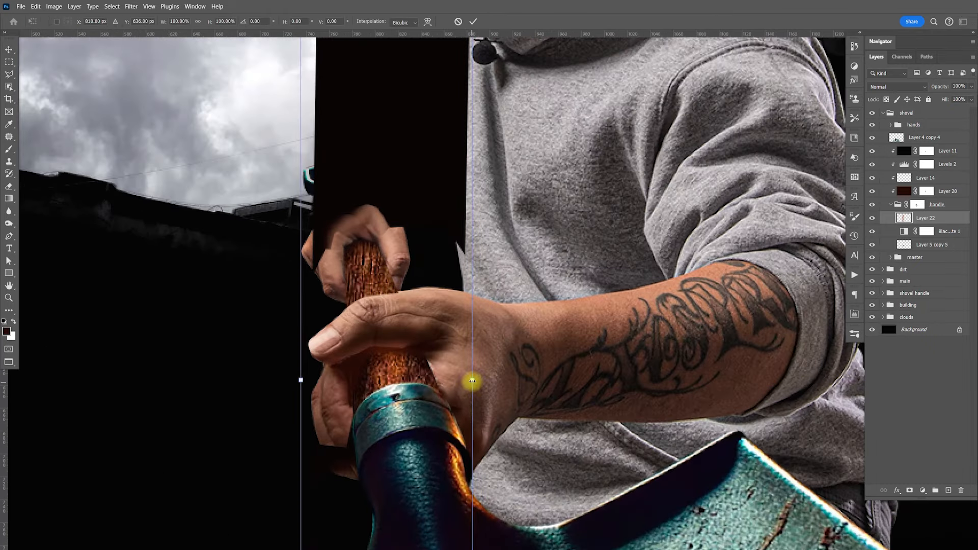
scroll(423, 245, up, 5)
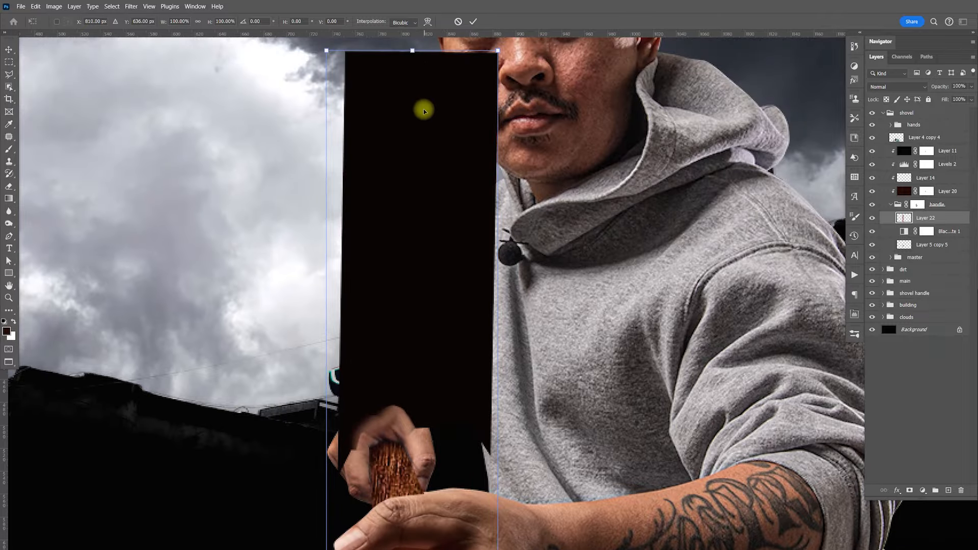
drag(412, 50, 413, 389)
scroll(407, 331, down, 5)
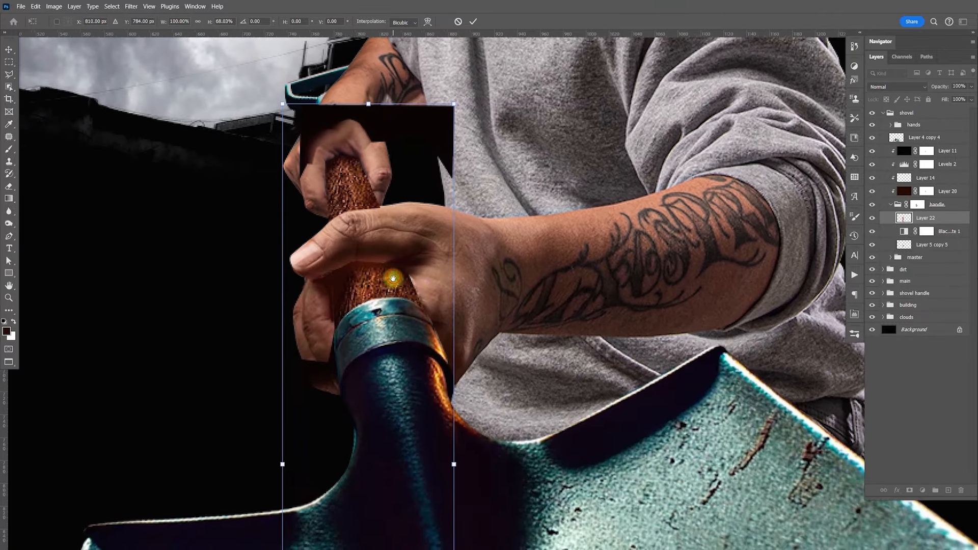
drag(499, 206, 445, 148)
drag(373, 323, 401, 306)
key(Return)
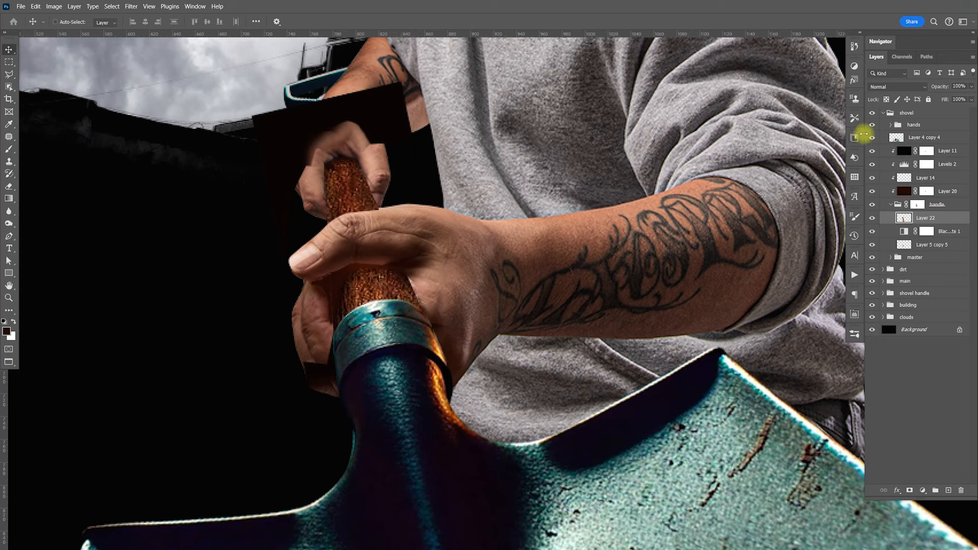
- Set the wood layer to Multiply and mask it to the outline of Layer 5 copy 5
click(878, 88)
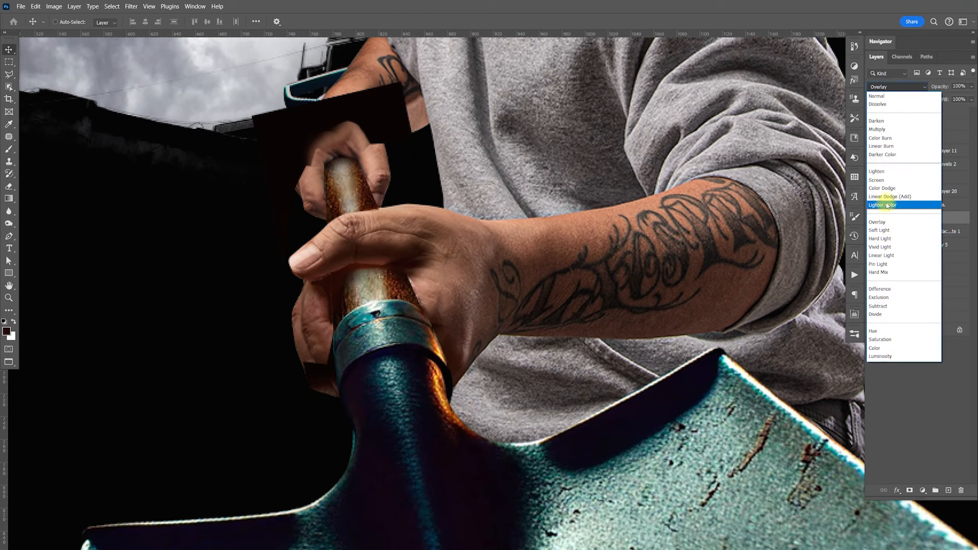
click(883, 131)
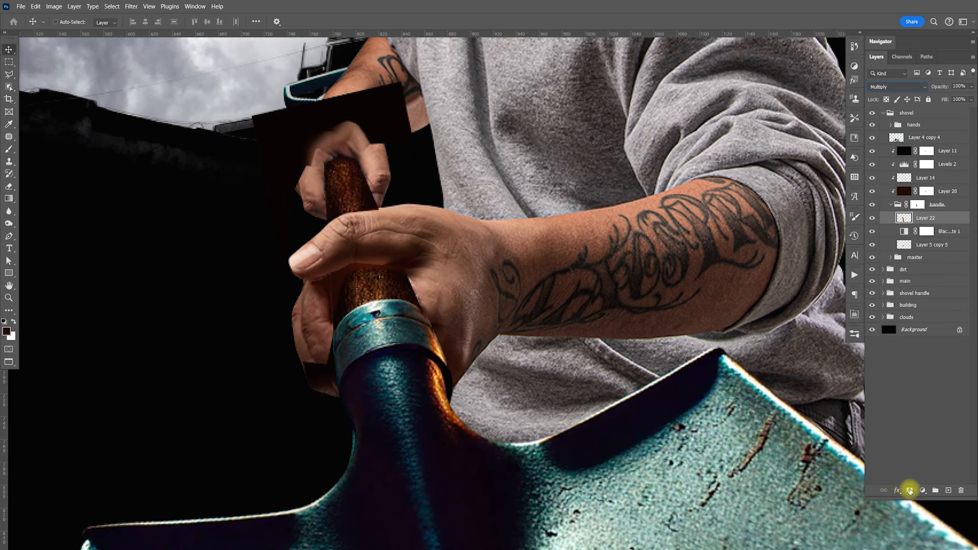
ctrl+click(904, 245)
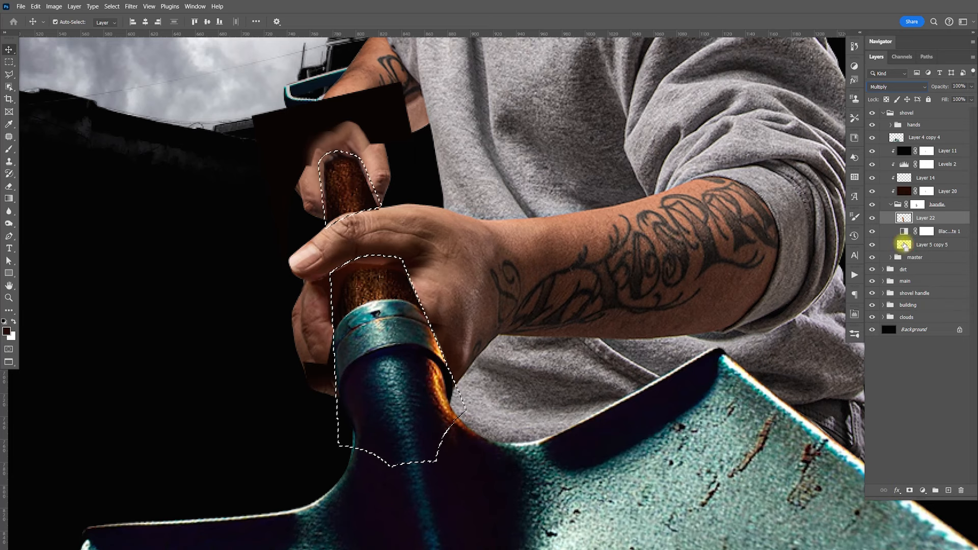
drag(923, 216, 919, 219)
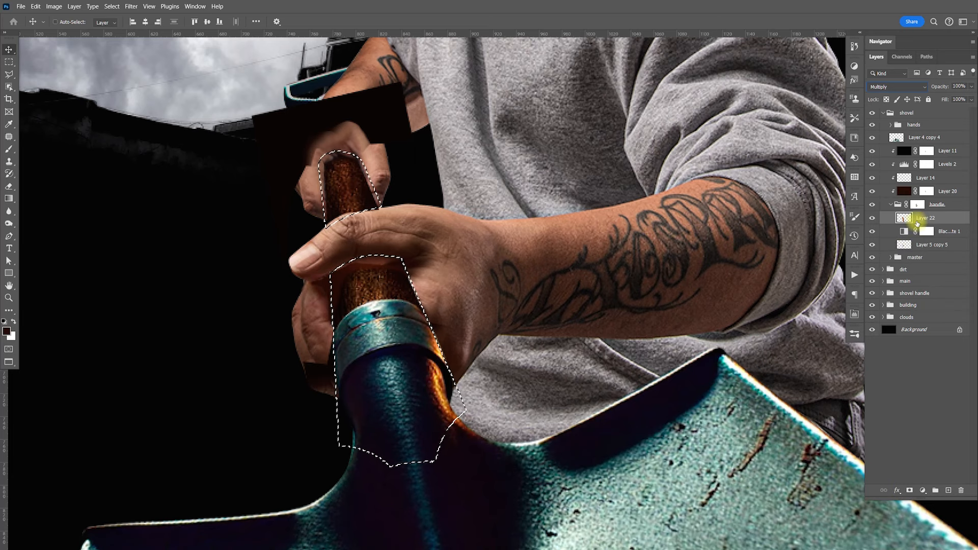
click(909, 491)
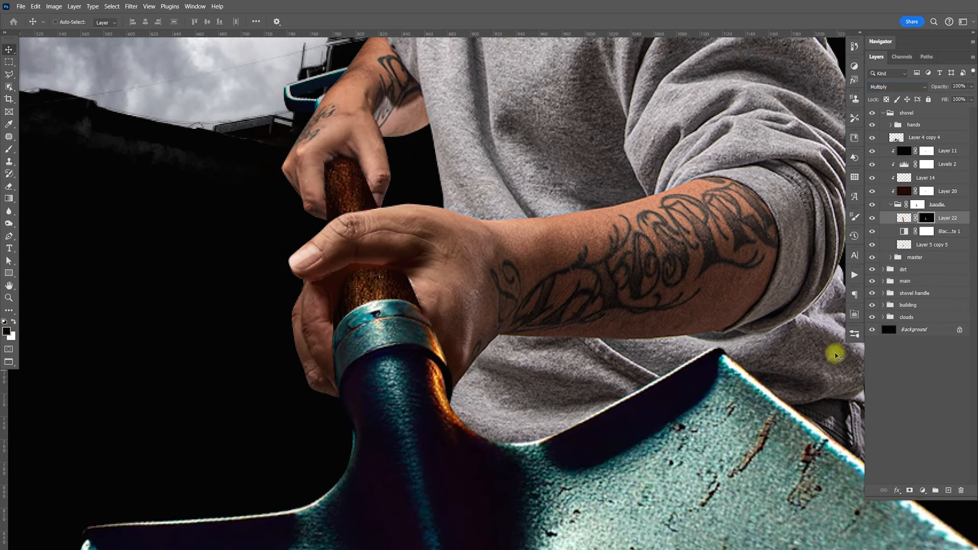
- Compare the handle with and without the wood layer, and set its Blend If underlying range to 0/59 and 162/255
click(871, 218)
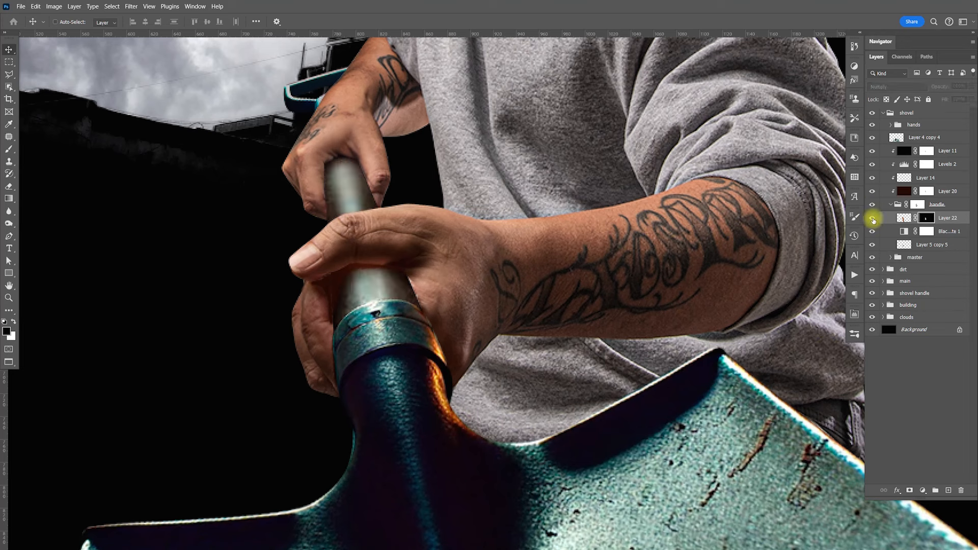
click(872, 218)
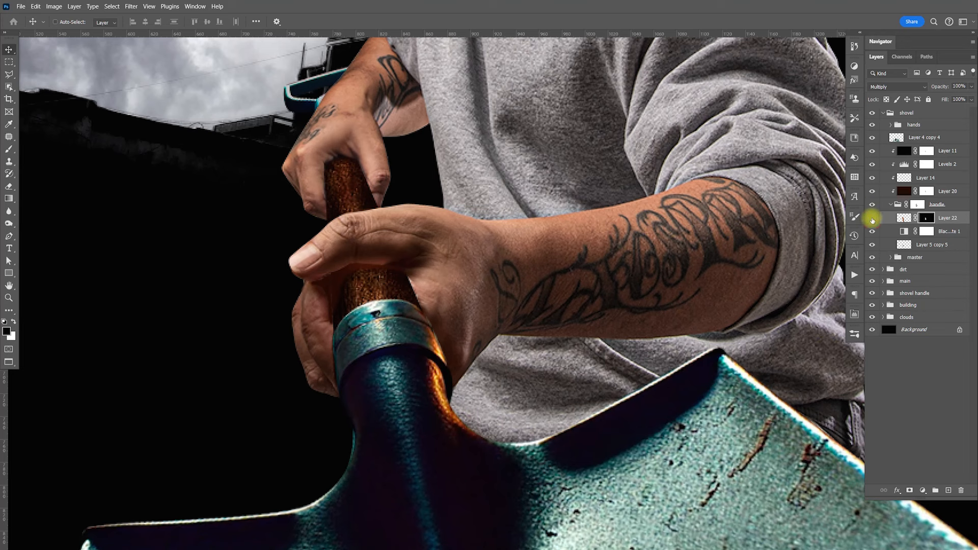
click(961, 220)
double_click(961, 229)
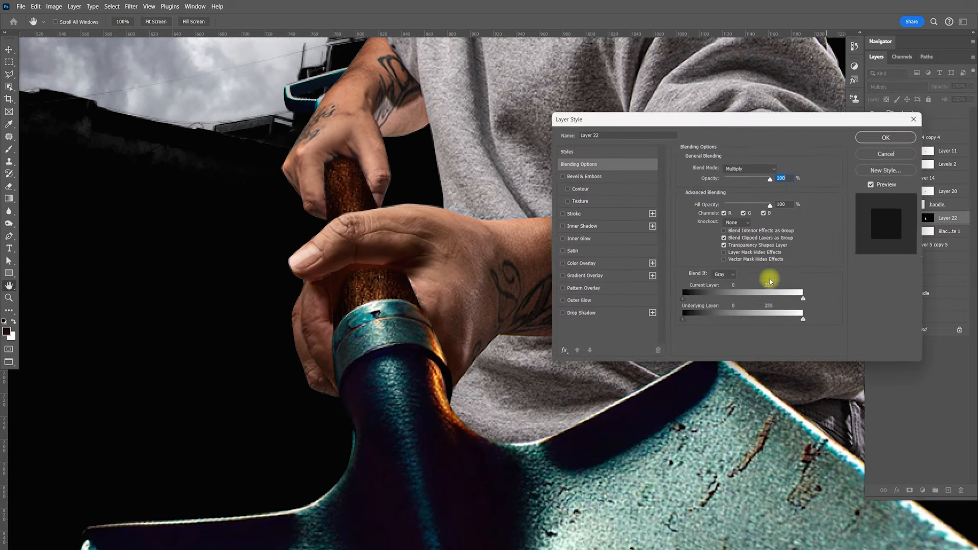
drag(707, 320, 731, 319)
drag(798, 320, 759, 321)
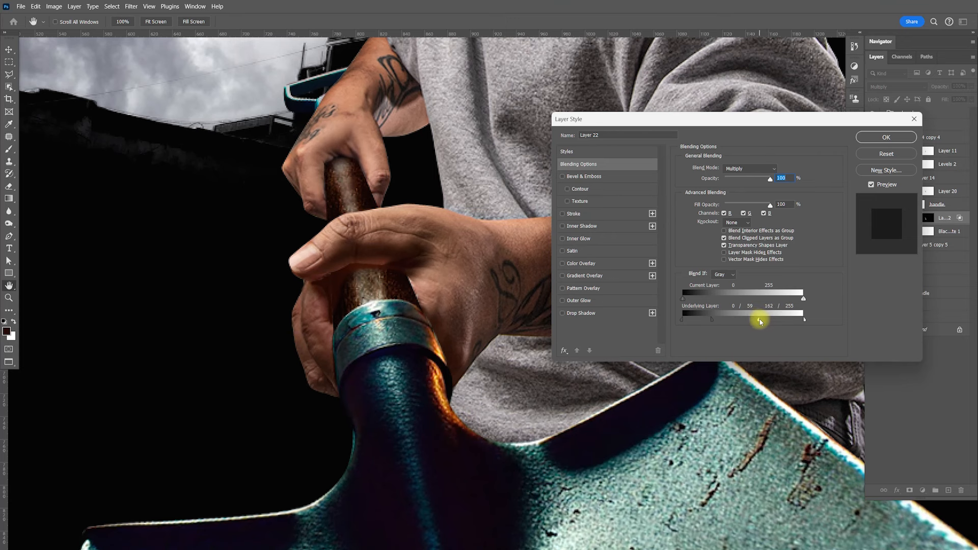
click(886, 137)
- Lower the wood texture layer's opacity to 47% and inspect the handle around both hands
drag(970, 87, 945, 102)
drag(567, 314, 660, 262)
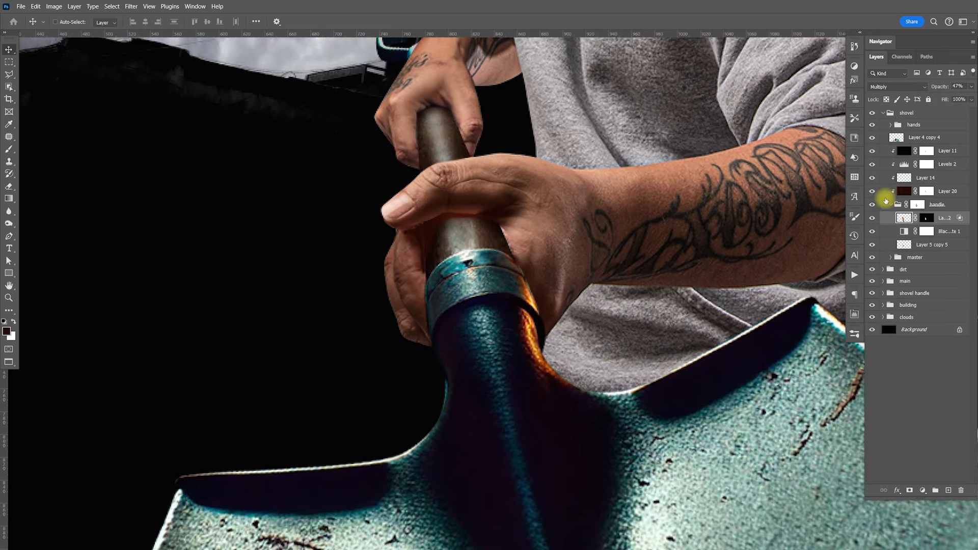
mouse_move(433, 235)
mouse_down()
mouse_move(469, 249)
mouse_move(442, 243)
mouse_up()
scroll(432, 219, up, 4)
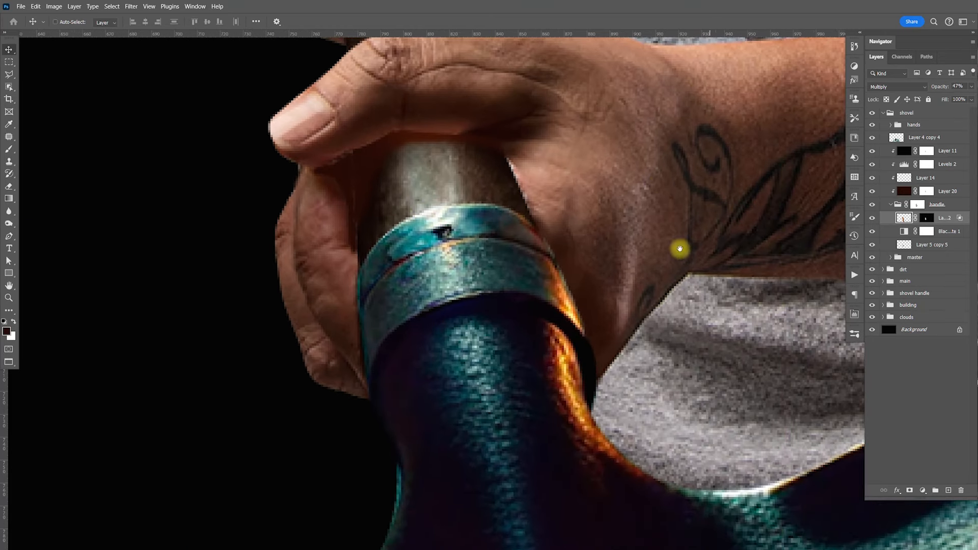
scroll(652, 319, up, 3)
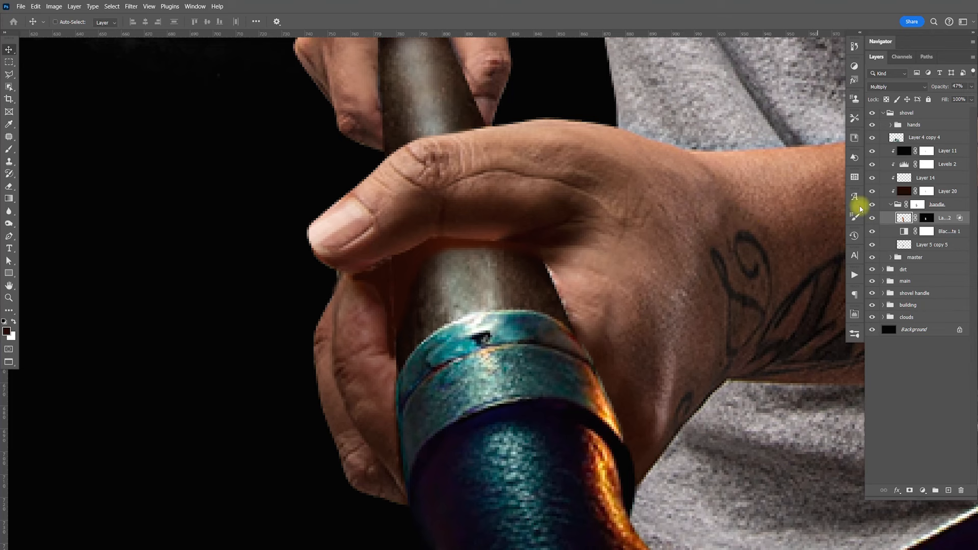
- Examine the main group and toggle its Layer 15 shadow beside the gripping hand to see what it affects
click(891, 204)
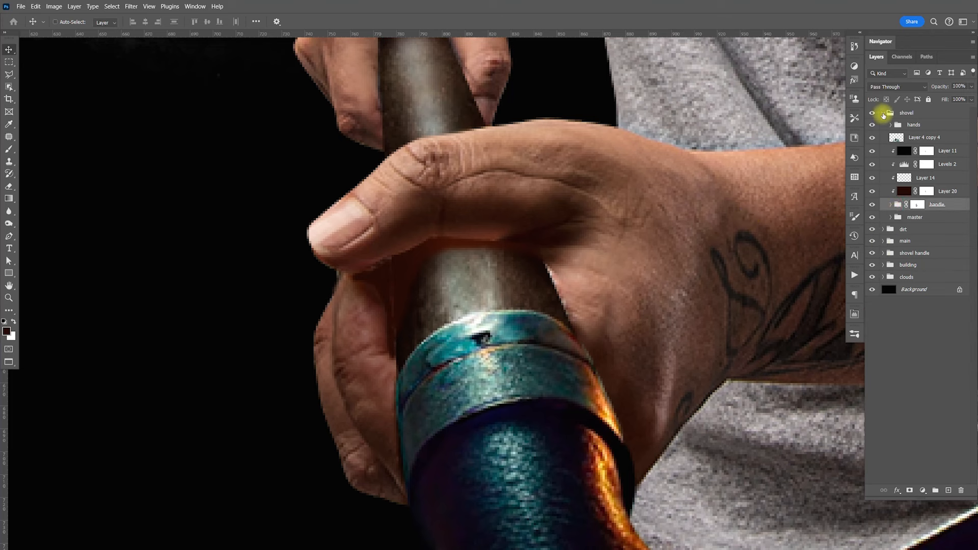
click(883, 113)
click(882, 137)
click(871, 137)
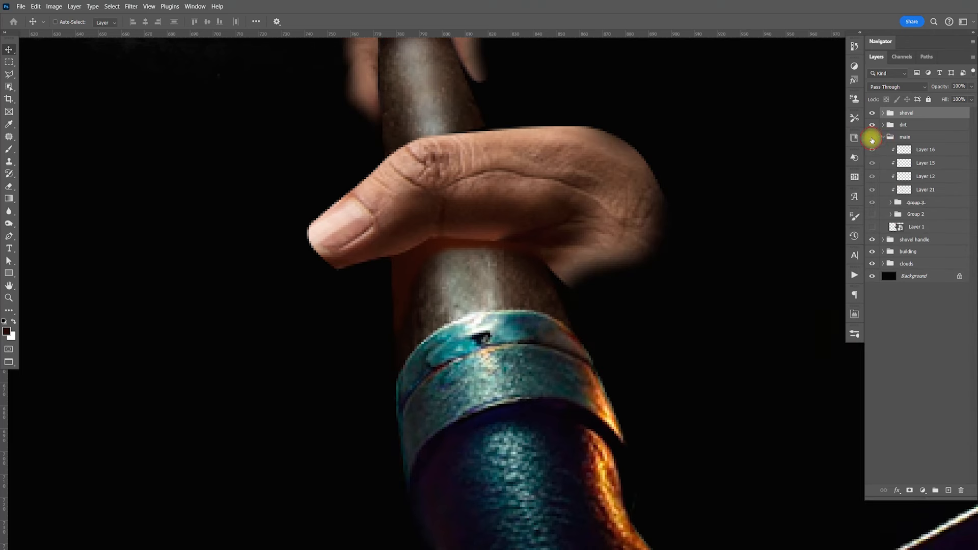
click(871, 137)
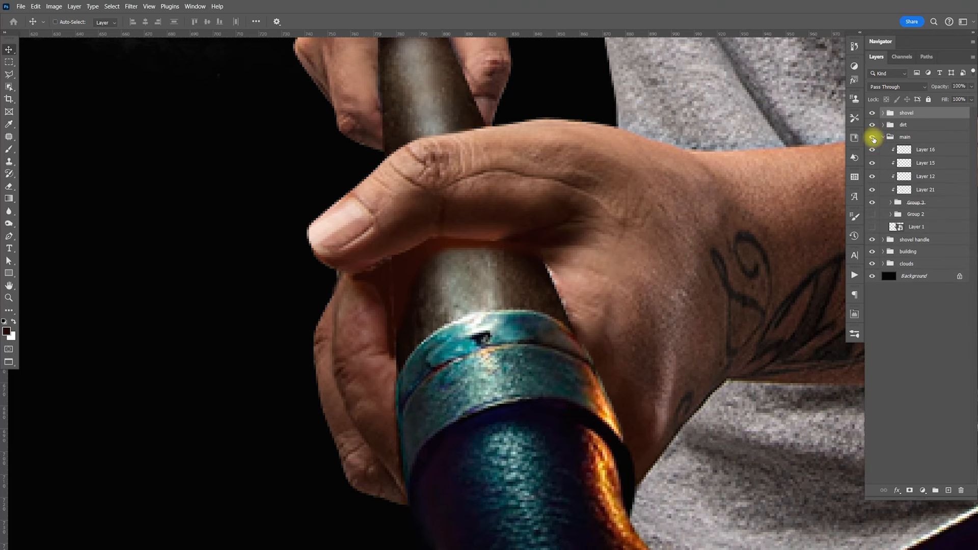
click(872, 164)
click(872, 164)
click(872, 164)
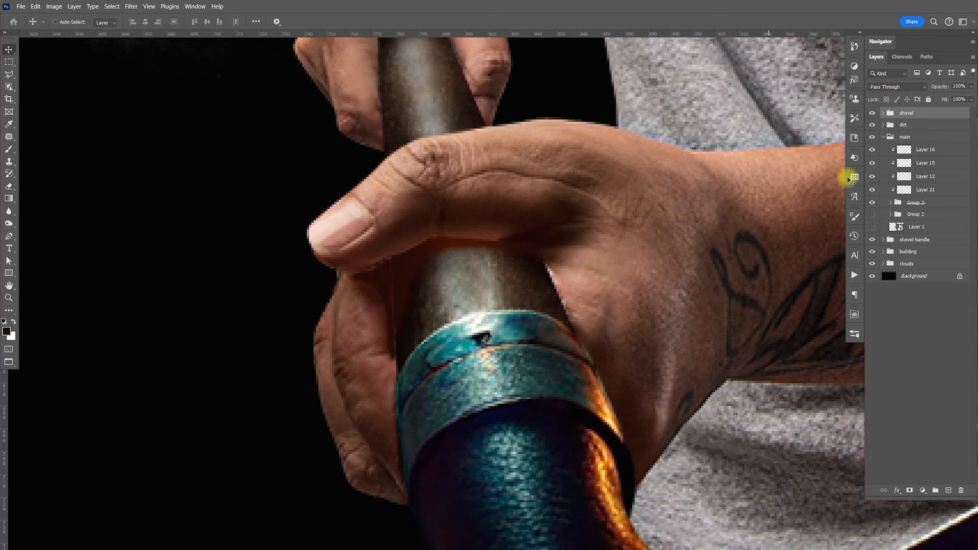
click(872, 164)
click(872, 164)
- Select the outline of Layer 15's contents and refill it with the very dark brown 130600
click(904, 164)
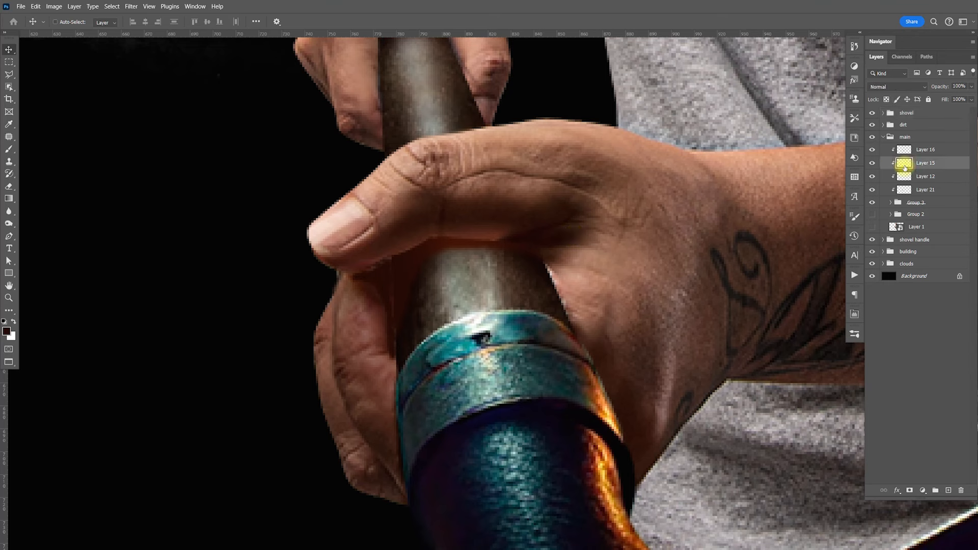
ctrl+click(905, 164)
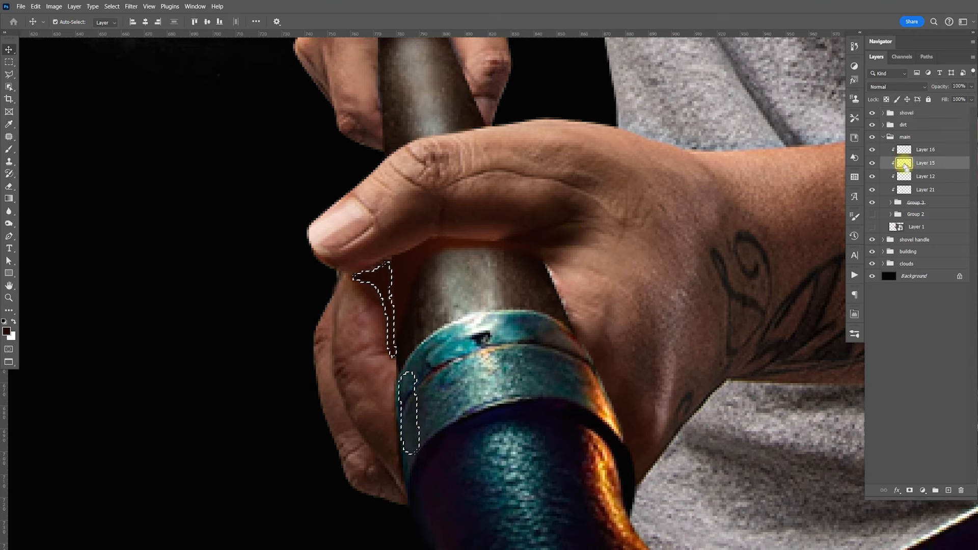
click(8, 334)
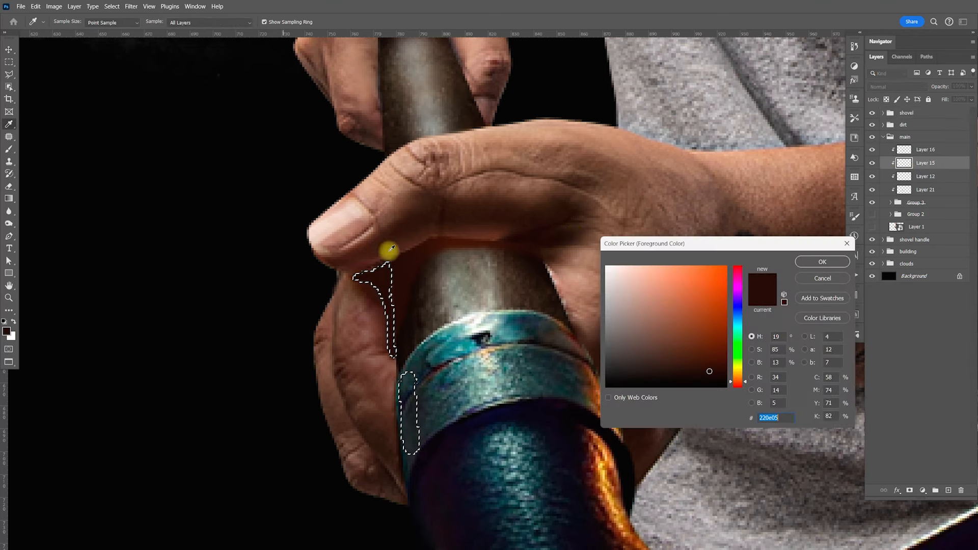
drag(649, 293, 730, 387)
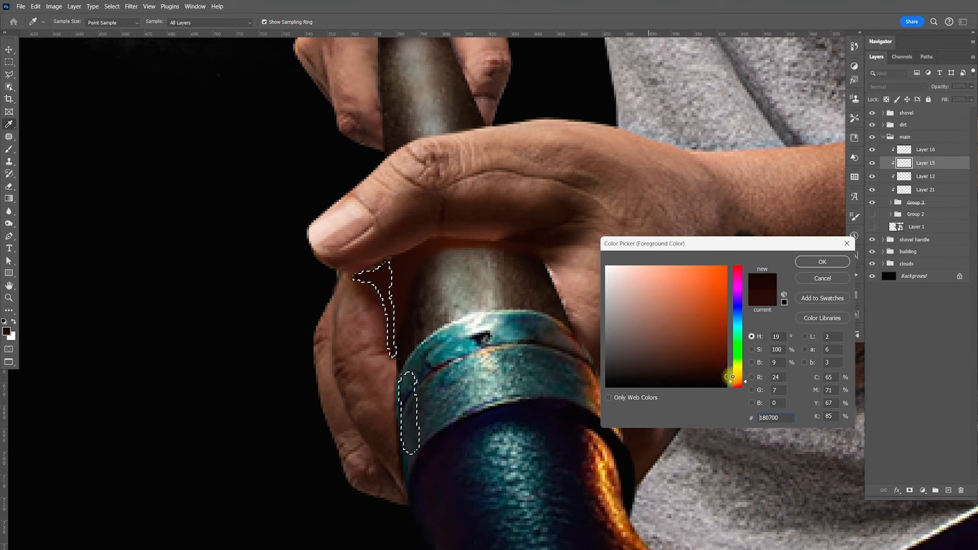
drag(728, 379, 731, 385)
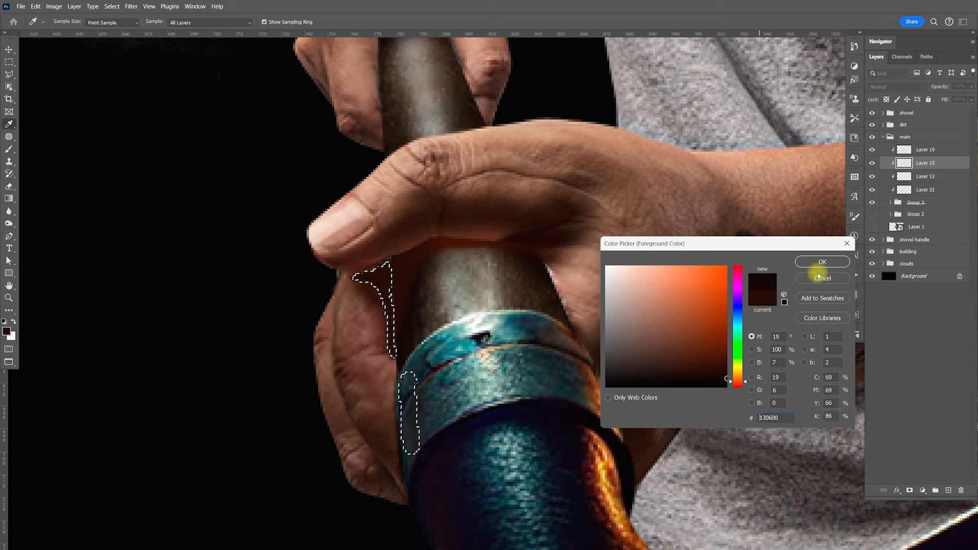
click(813, 263)
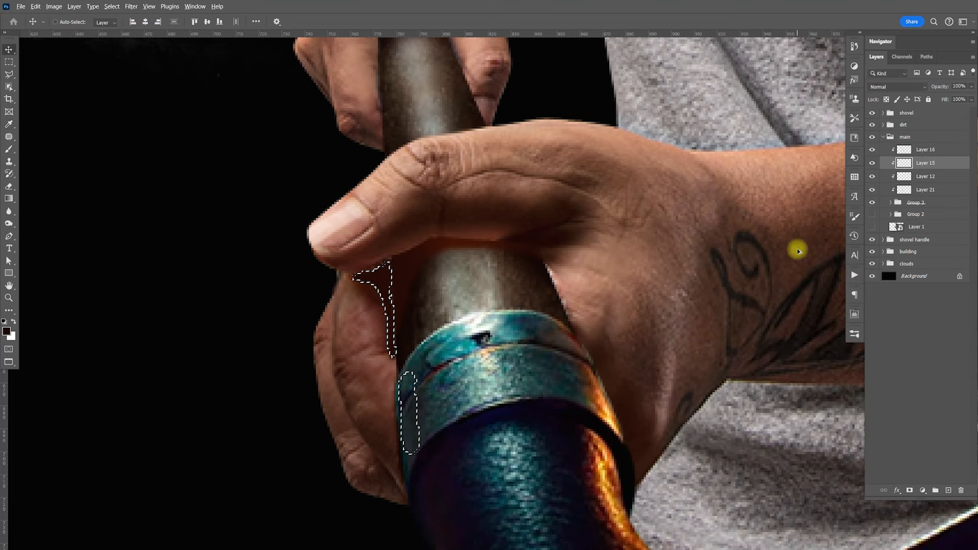
key(alt+BackSpace)
key(ctrl+d)
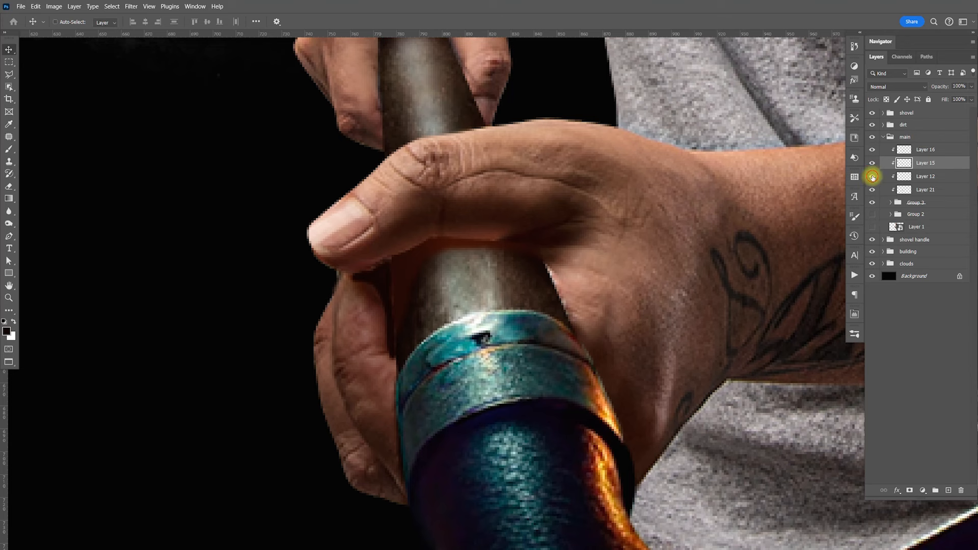
- Refill Layer 14's shadow in the shovel group, between the hand and the handle, with the same dark brown
click(872, 188)
click(872, 189)
click(882, 113)
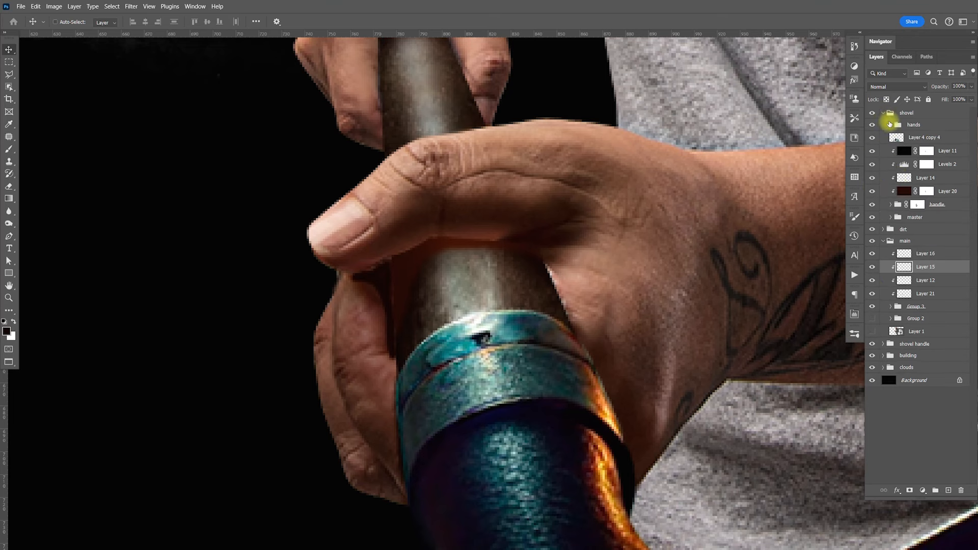
click(870, 188)
click(870, 178)
click(872, 179)
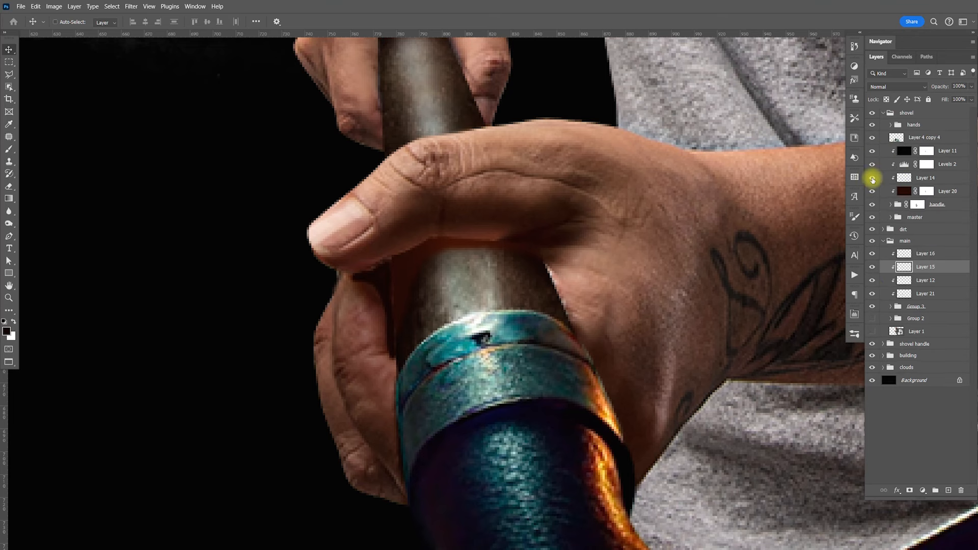
click(917, 180)
ctrl+click(904, 178)
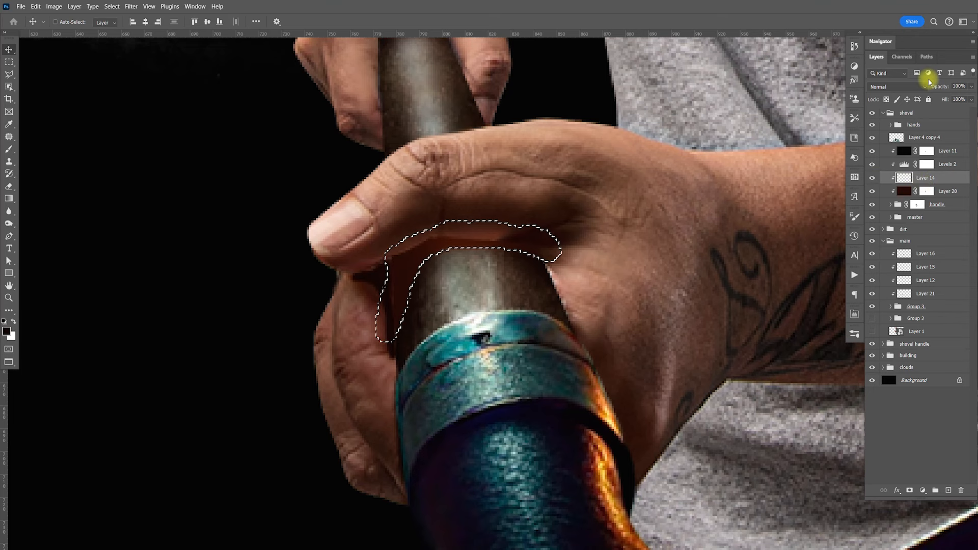
key(ctrl+d)
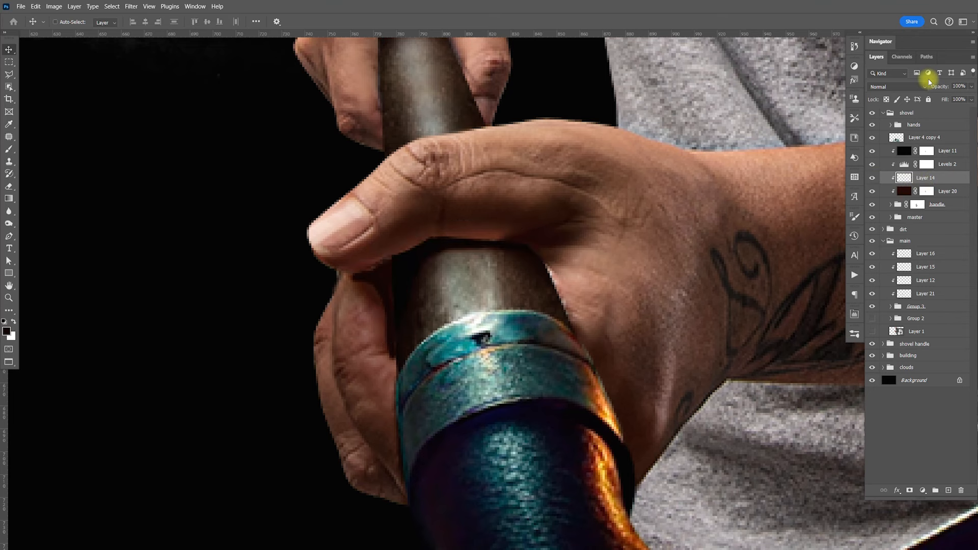
- Lower the opacity of Layer 14 to 77% and of Layer 15 to 72%
click(970, 86)
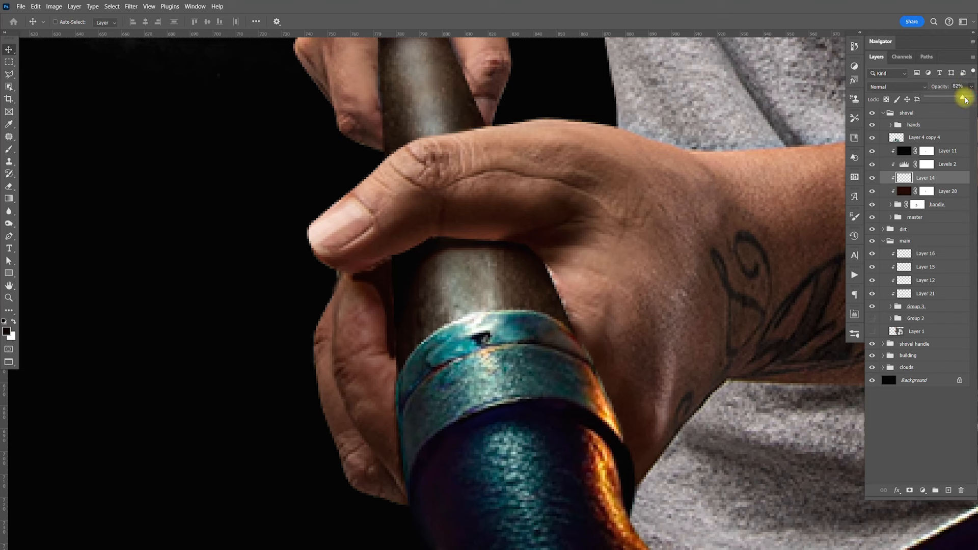
click(961, 98)
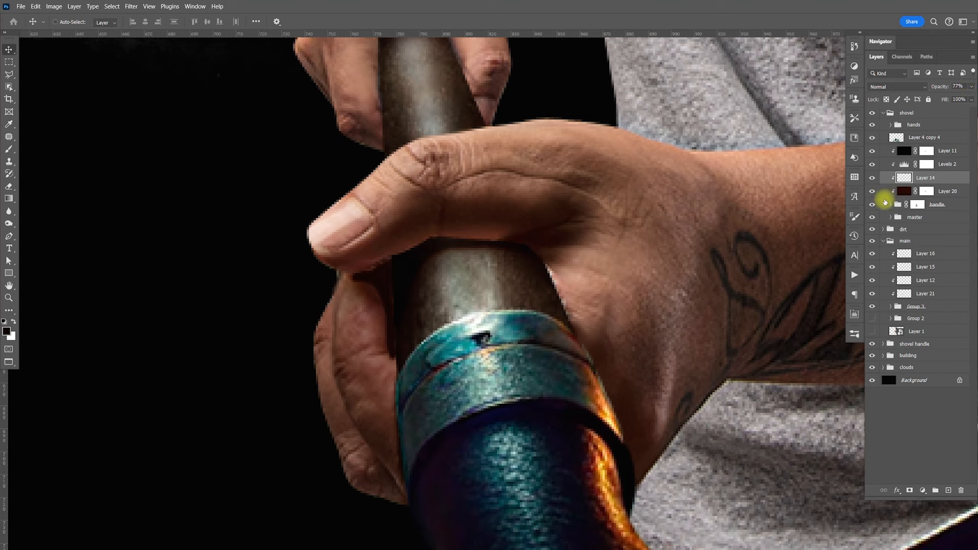
click(870, 268)
click(871, 268)
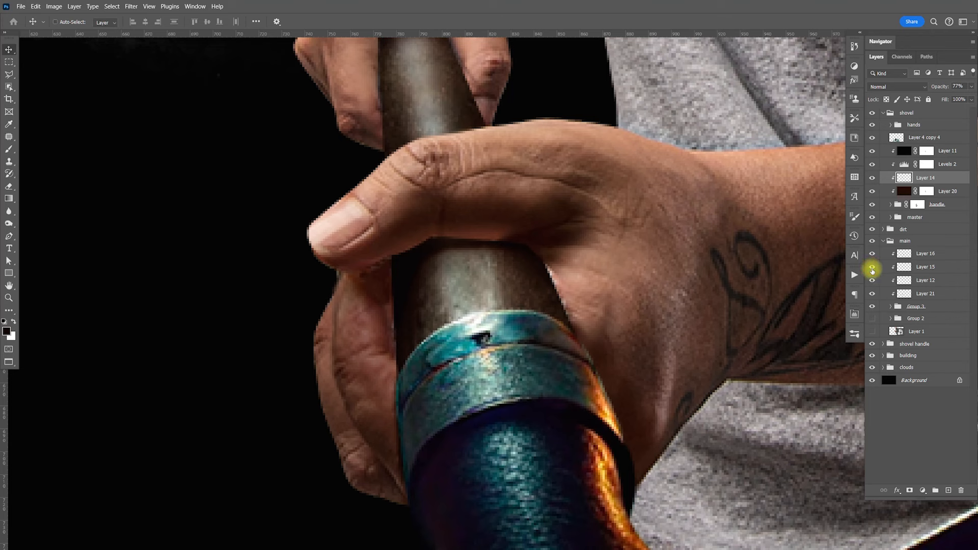
click(921, 267)
mouse_move(969, 88)
mouse_down()
mouse_move(933, 96)
mouse_move(952, 94)
mouse_up()
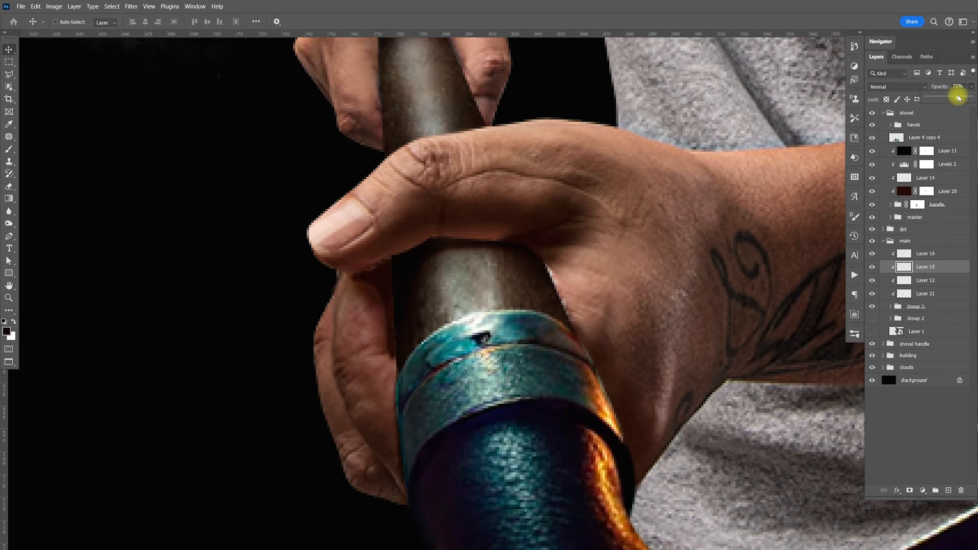
drag(958, 99, 958, 98)
- Expand the clouds group, collapse the main and shovel groups, and show the moonlit sky on Layer 3
scroll(453, 229, down, 5)
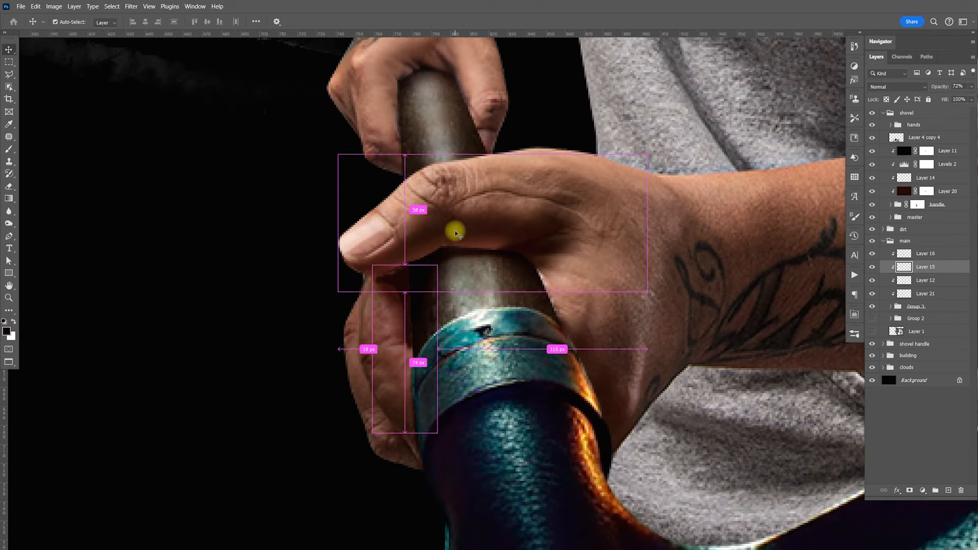
scroll(453, 229, down, 8)
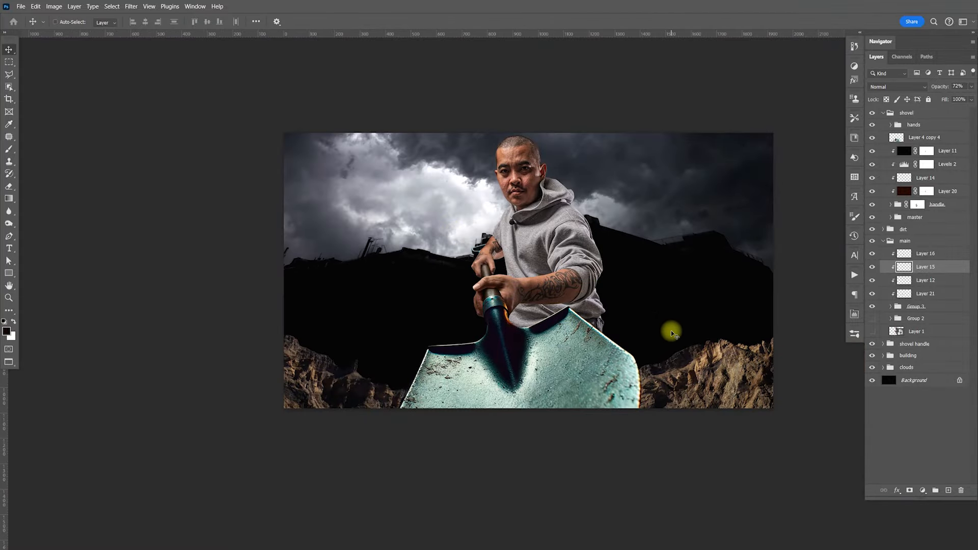
scroll(723, 286, right, 3)
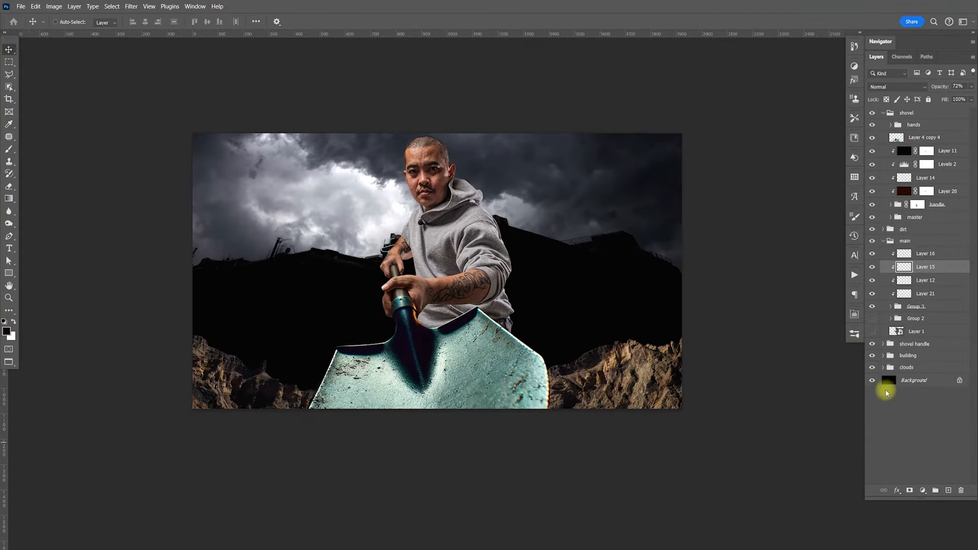
click(882, 367)
click(883, 242)
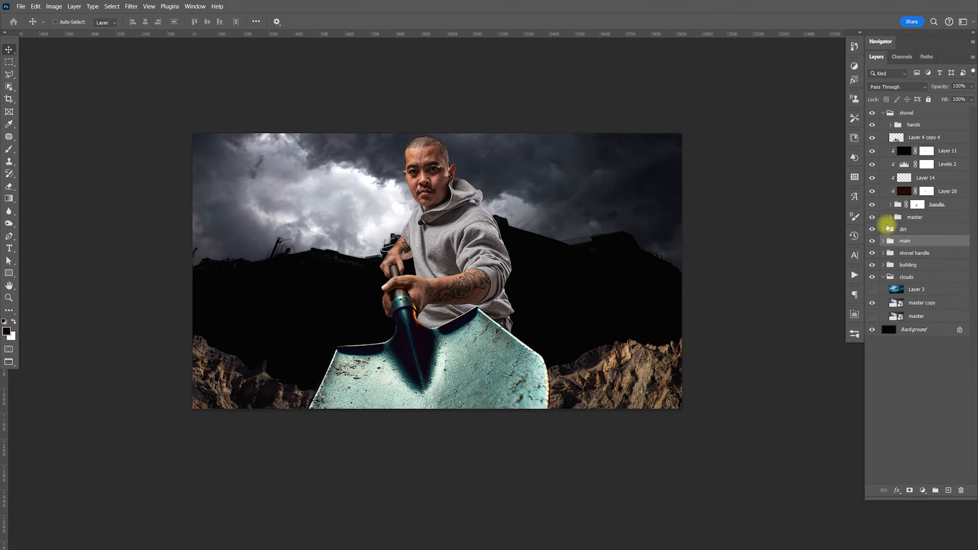
click(882, 113)
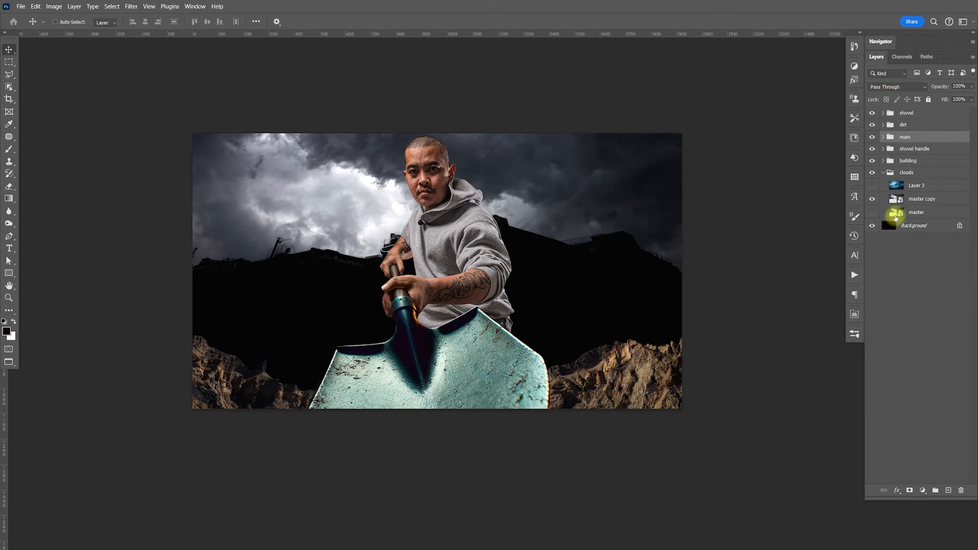
click(872, 187)
click(872, 186)
click(872, 186)
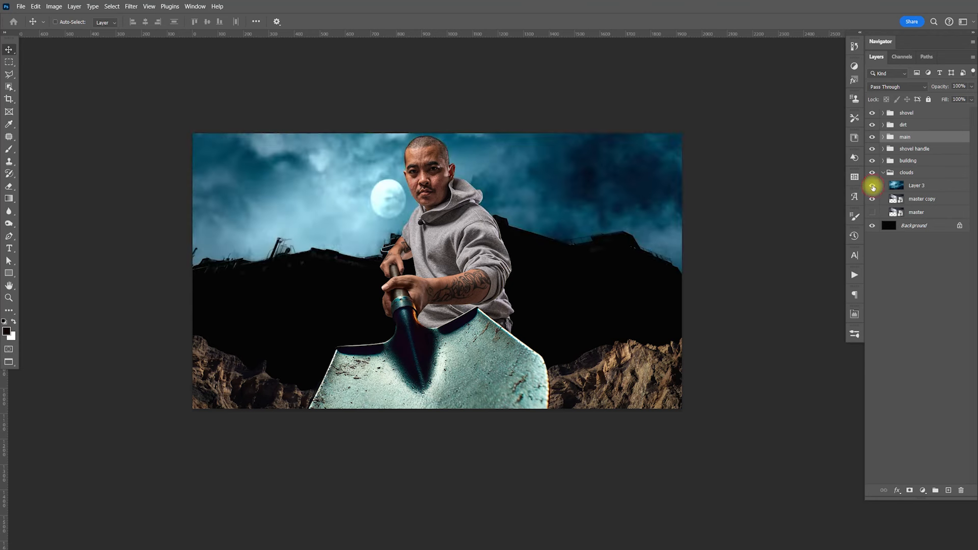
- Move the master copy clouds above Layer 3, blend them with Soft Light, and compare the sky with and without them
click(913, 190)
click(919, 200)
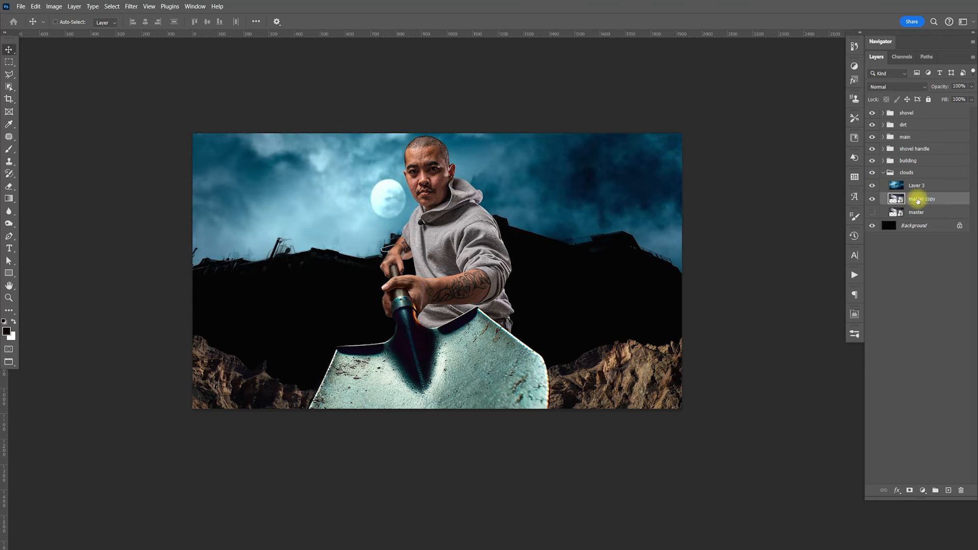
drag(918, 200, 916, 184)
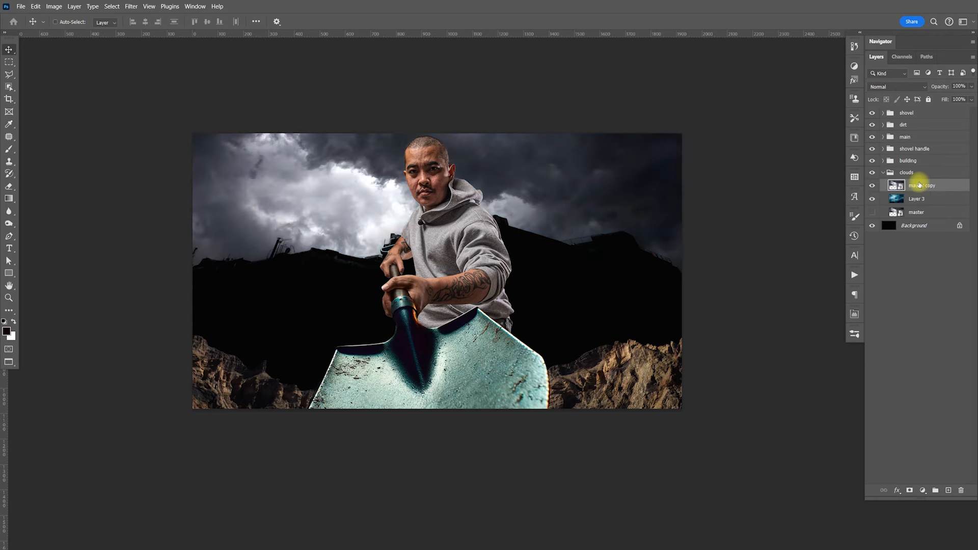
click(901, 87)
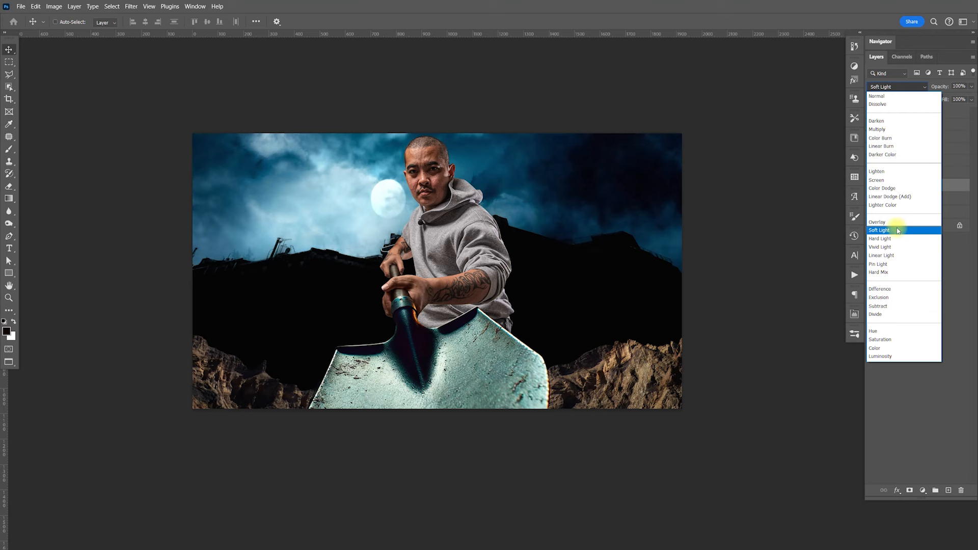
click(897, 230)
click(872, 186)
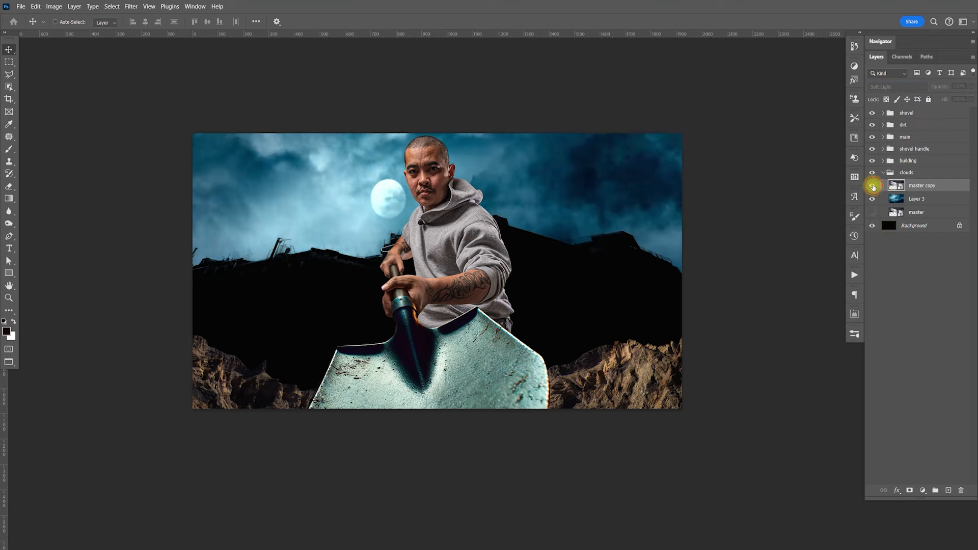
click(873, 186)
click(872, 187)
click(873, 186)
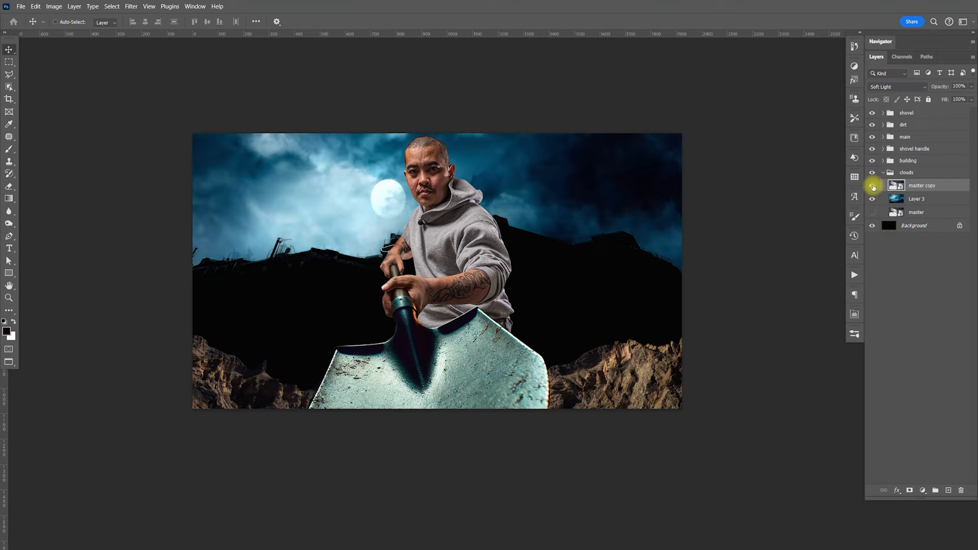
click(872, 187)
click(872, 186)
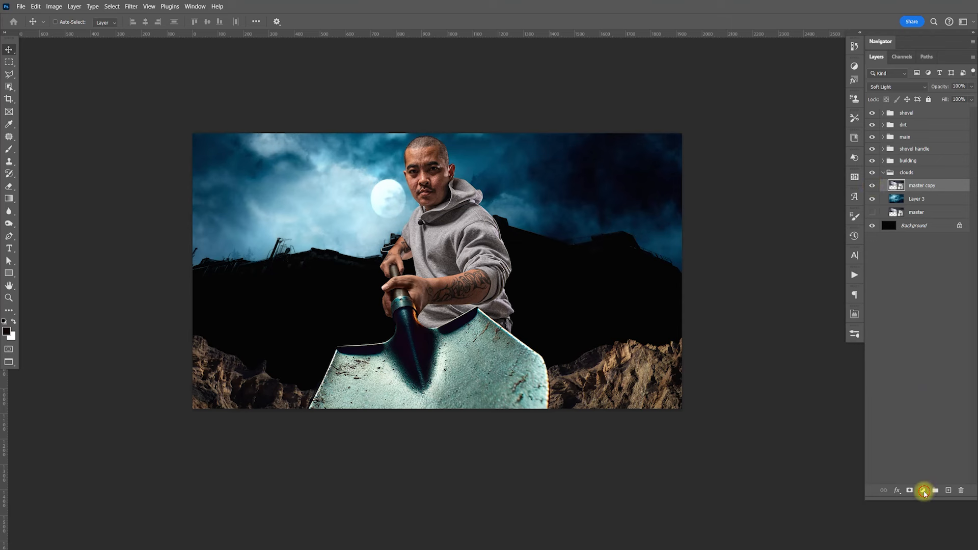
- Add a Levels adjustment above the master copy clouds and lower its white output level to 227
click(923, 491)
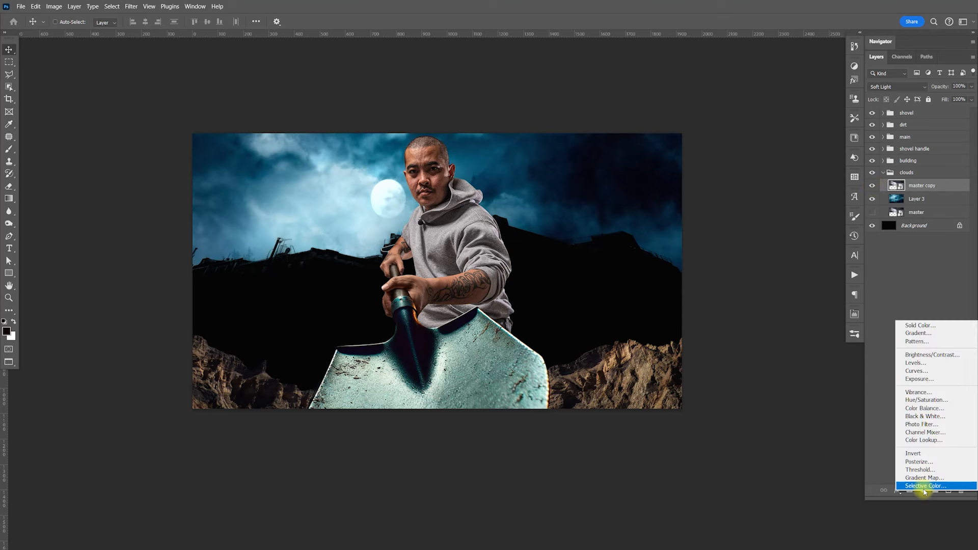
click(923, 364)
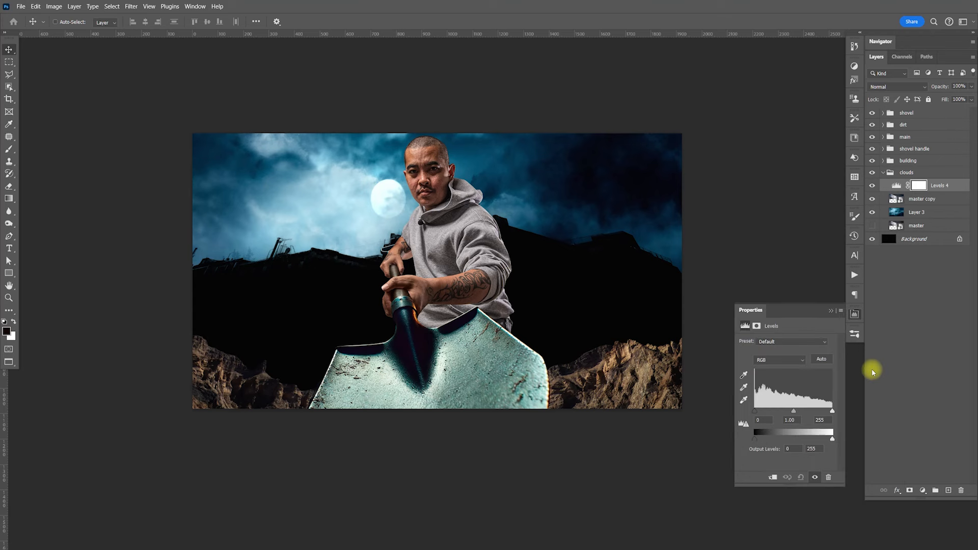
drag(832, 438, 827, 441)
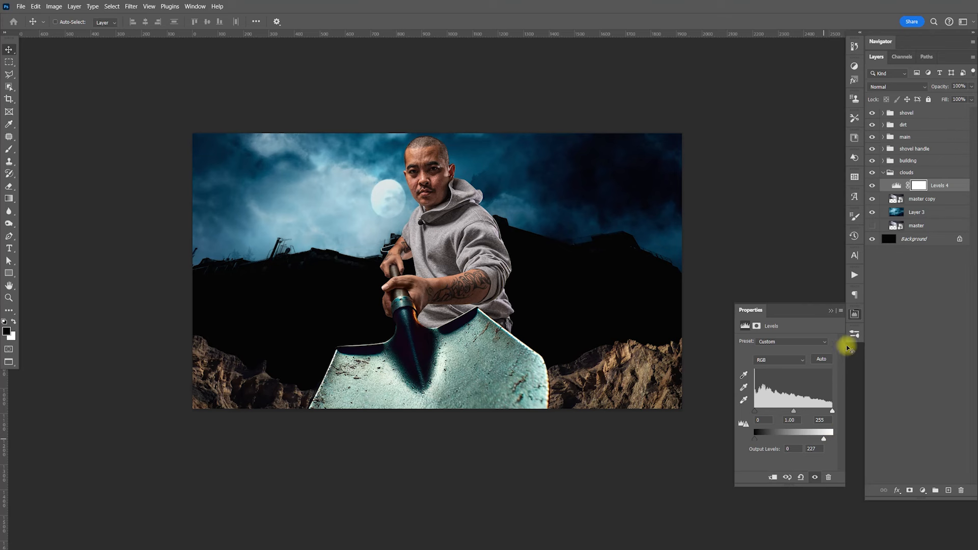
click(854, 314)
- Add a second Levels adjustment directly above the master copy clouds and raise its midtone level to 1.29
click(930, 202)
click(922, 490)
click(930, 362)
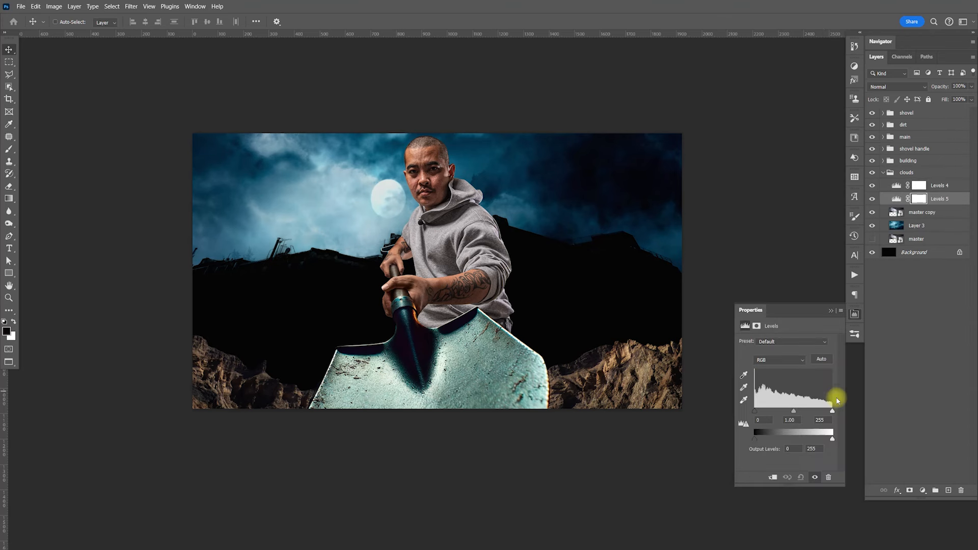
drag(793, 410, 791, 410)
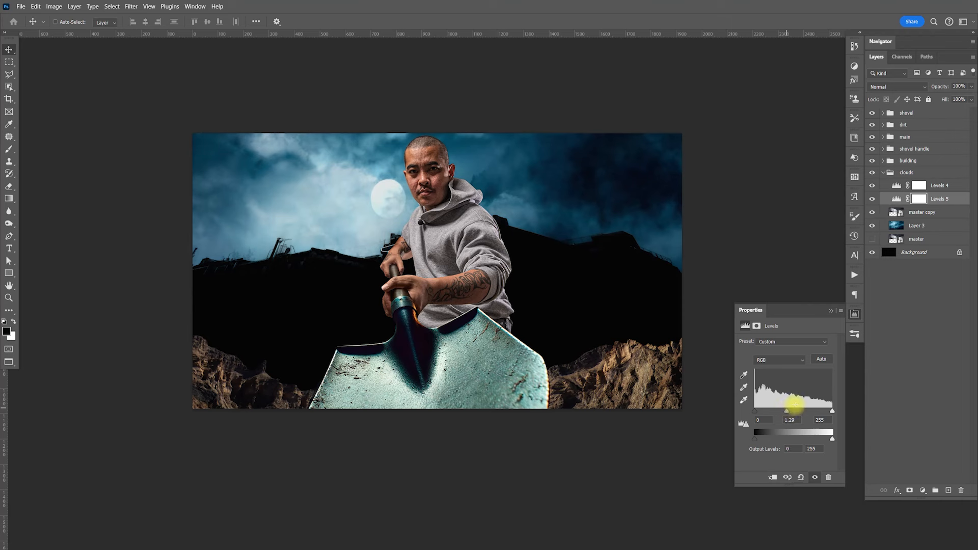
click(855, 314)
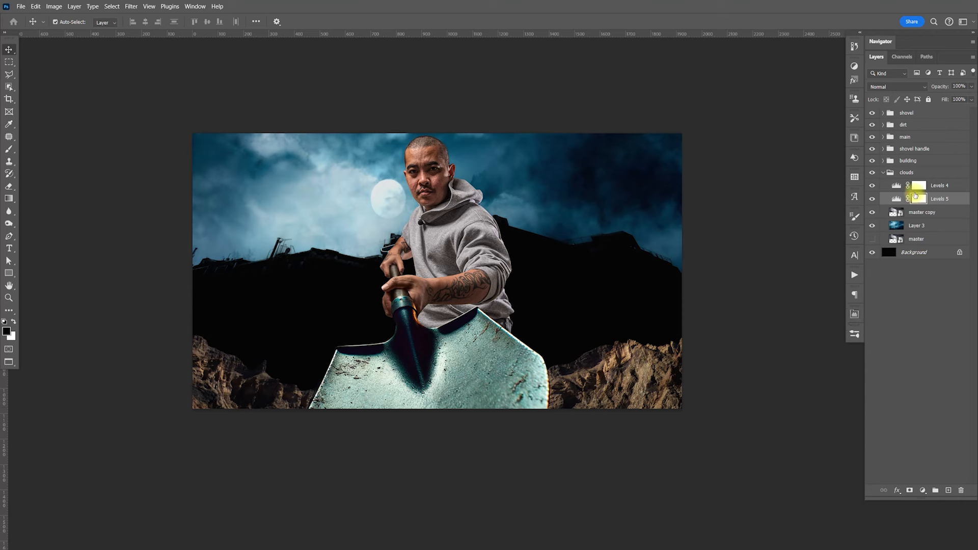
- Invert the new Levels mask to black and paint it white with a large soft brush over the dark sky right of the man
key(ctrl+i)
key(b)
click(14, 321)
key(bracketright)
key(bracketright)
key(bracketright)
key(bracketright)
key(bracketright)
key(bracketright)
key(bracketright)
key(bracketright)
key(bracketright)
key(bracketright)
key(bracketright)
key(bracketright)
key(bracketright)
key(bracketright)
key(bracketright)
key(bracketright)
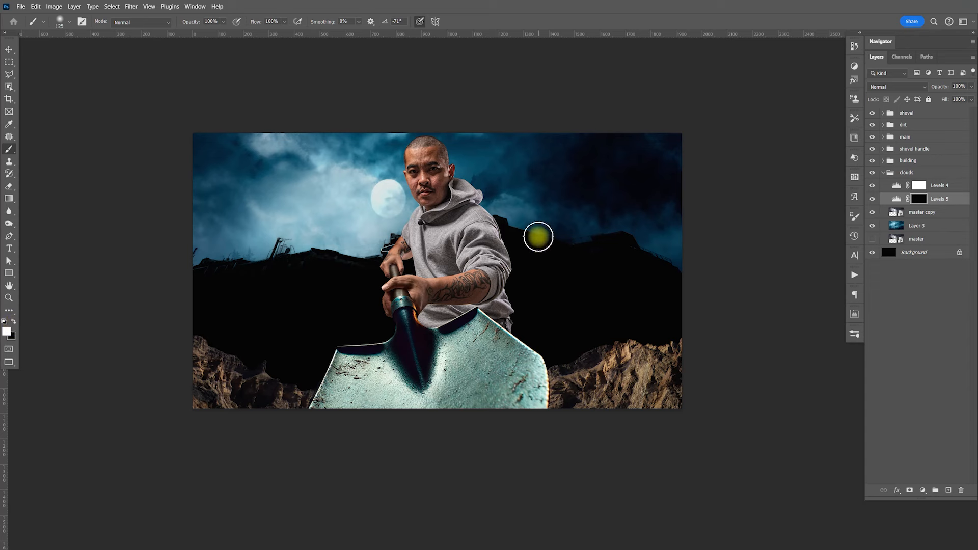
mouse_move(543, 200)
mouse_down()
mouse_move(683, 190)
mouse_move(693, 219)
mouse_move(681, 200)
mouse_up()
key(x)
key(v)
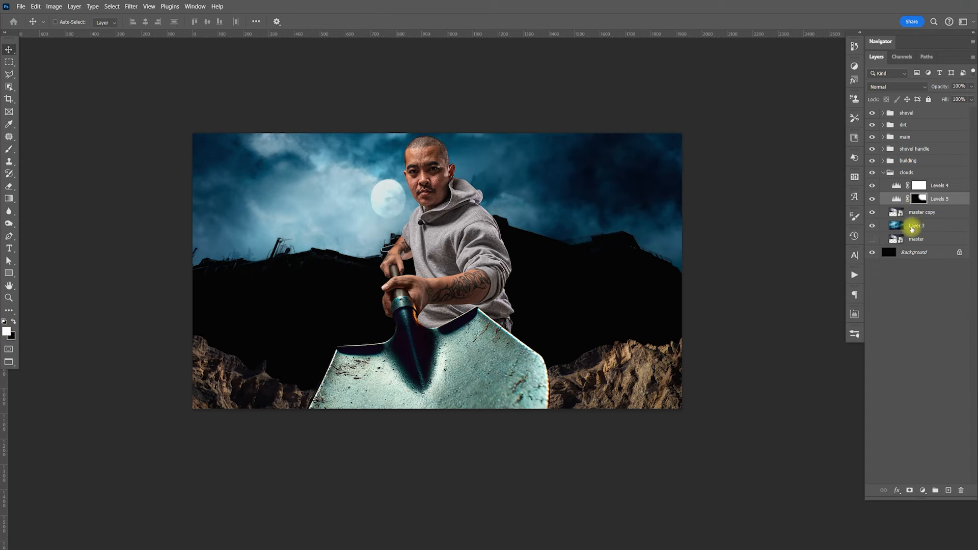
- Duplicate Layer 3, hide the original, and remove the moon from the copy using the Patch tool and neighbouring clouds
click(914, 226)
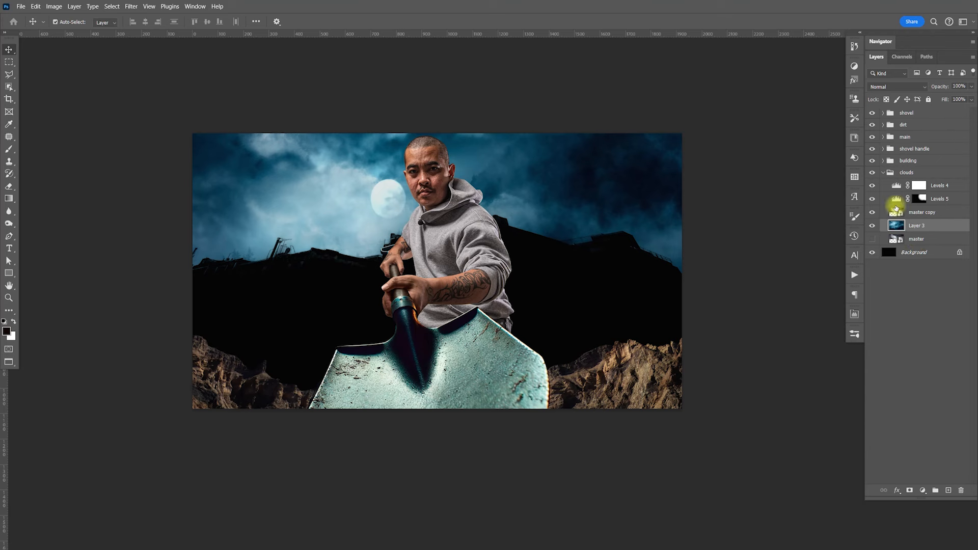
key(ctrl+j)
click(872, 239)
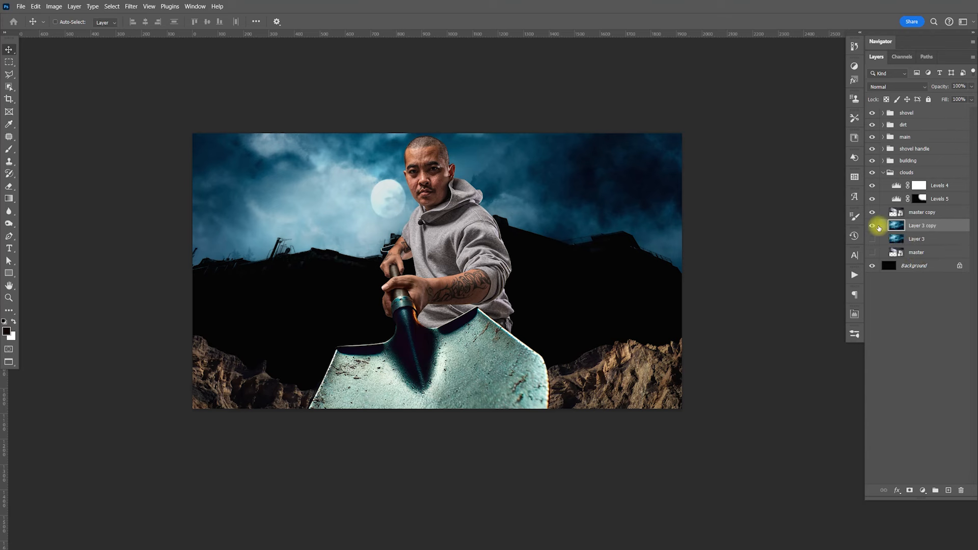
click(872, 226)
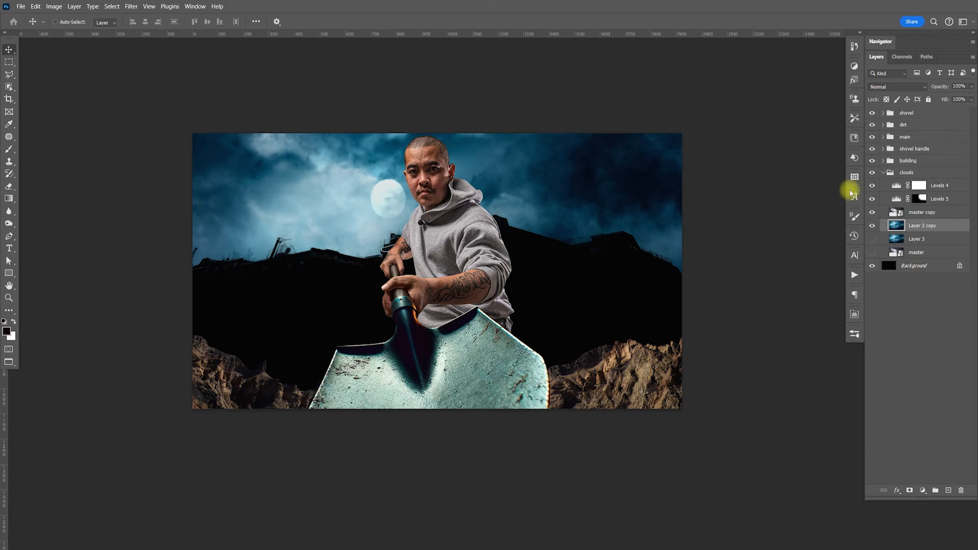
click(9, 137)
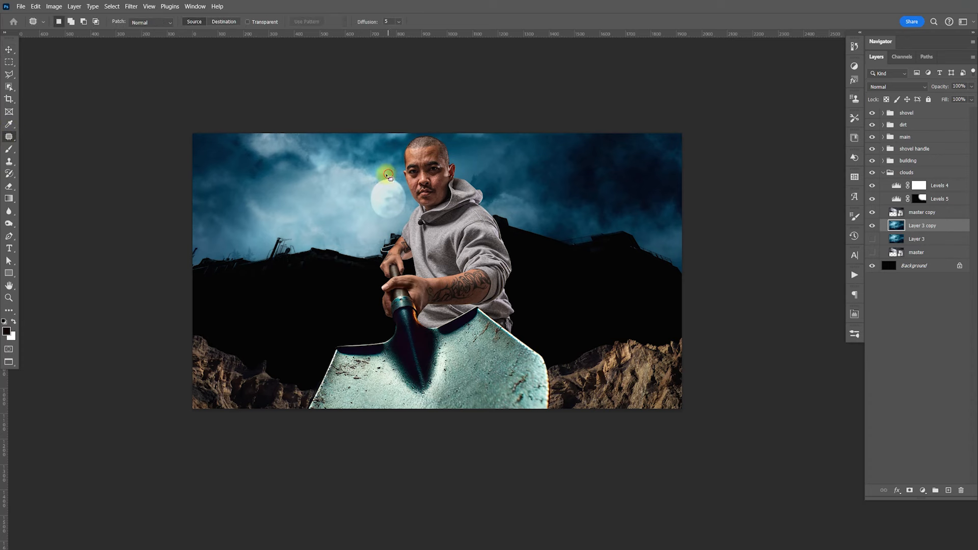
drag(410, 190, 344, 194)
key(ctrl+d)
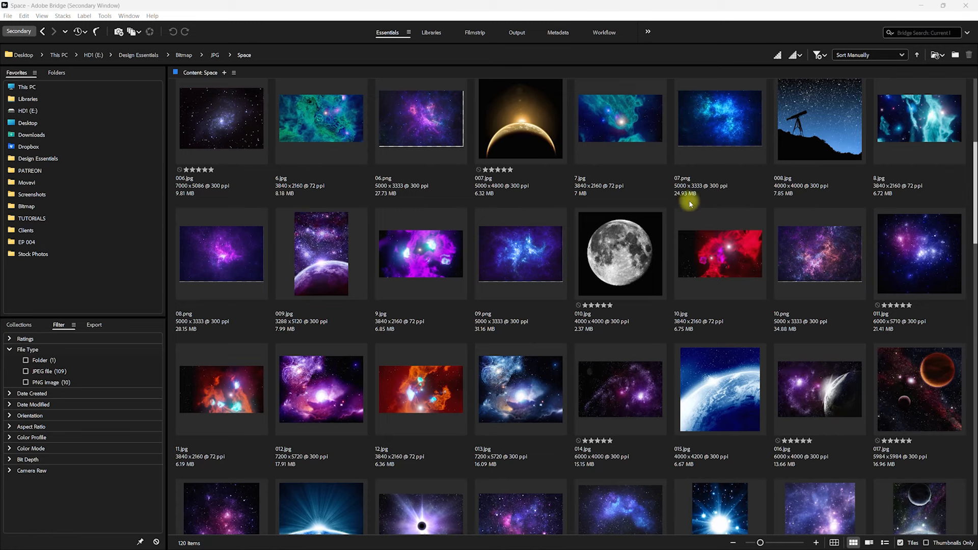
- Switch to Adobe Bridge and open the full moon photo 010.jpg from the Space folder in Photoshop
click(643, 278)
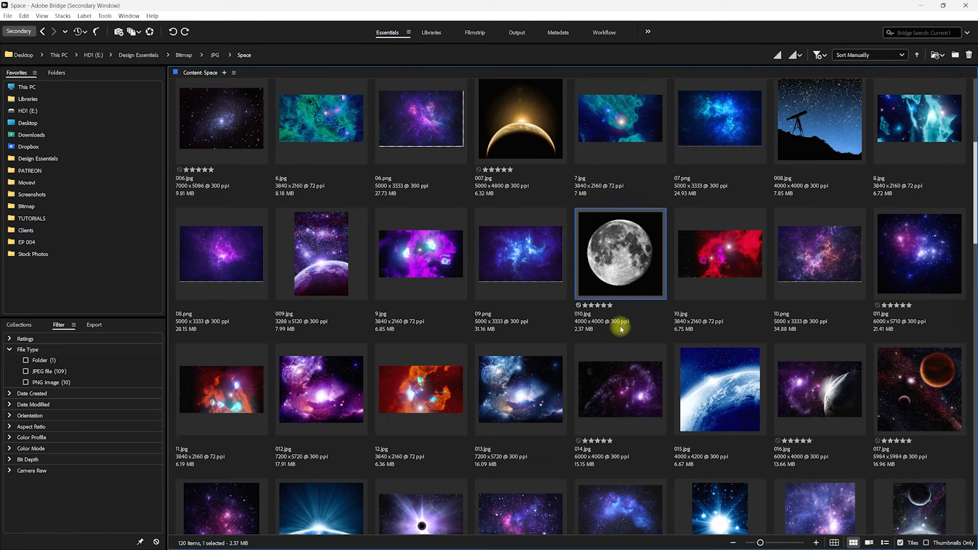
double_click(626, 276)
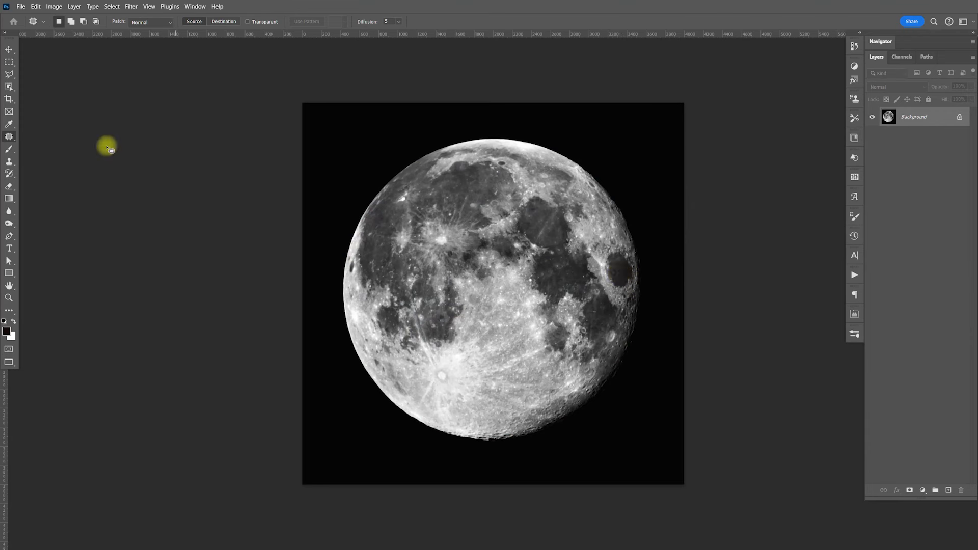
click(10, 67)
click(39, 71)
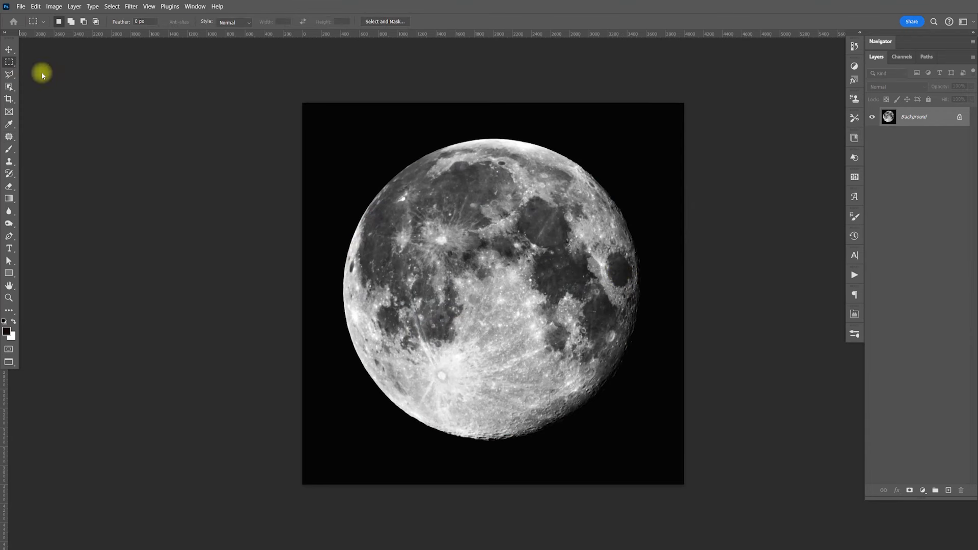
drag(488, 290, 642, 432)
drag(599, 373, 601, 368)
click(644, 407)
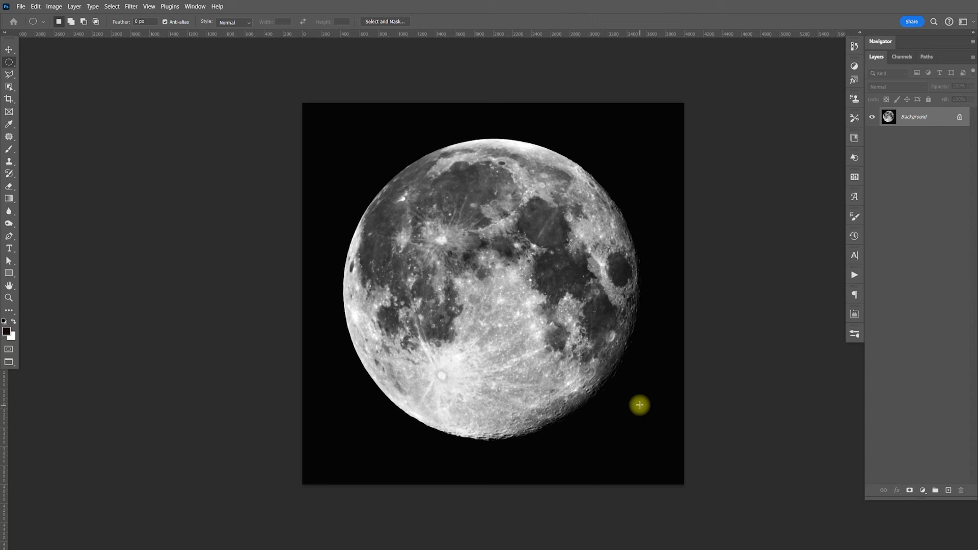
- Select the moon with the Object Selection tool, isolate it on a new layer, and copy it
click(9, 90)
click(51, 83)
drag(318, 117, 656, 462)
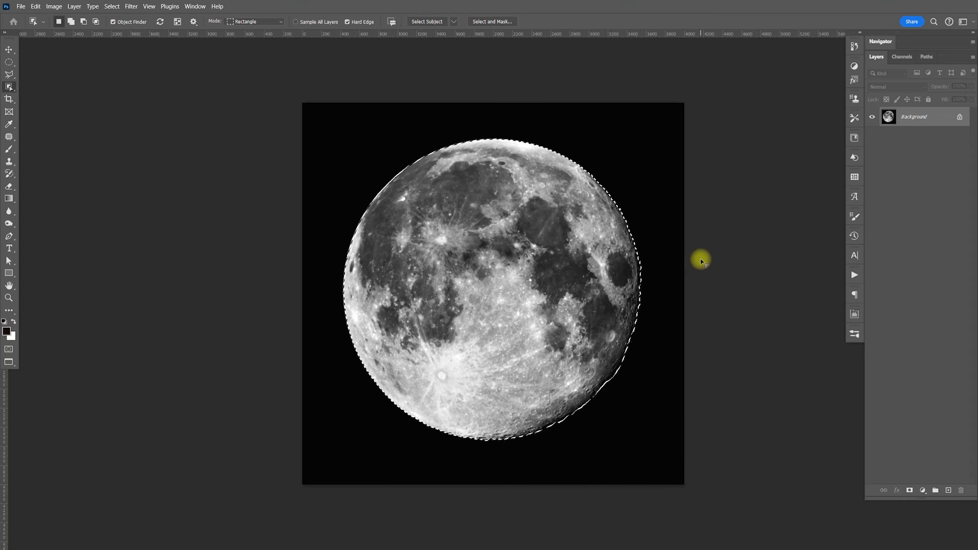
key(ctrl+j)
key(ctrl+a)
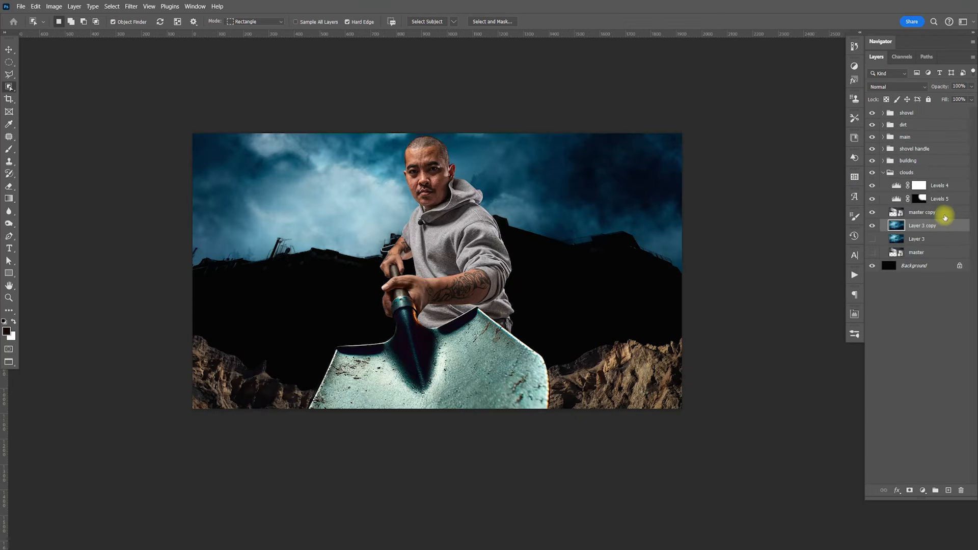
- Paste the moon above the master copy clouds, scale it to 6.93% in the sky left of the man, and blend it with Screen
click(946, 188)
click(934, 214)
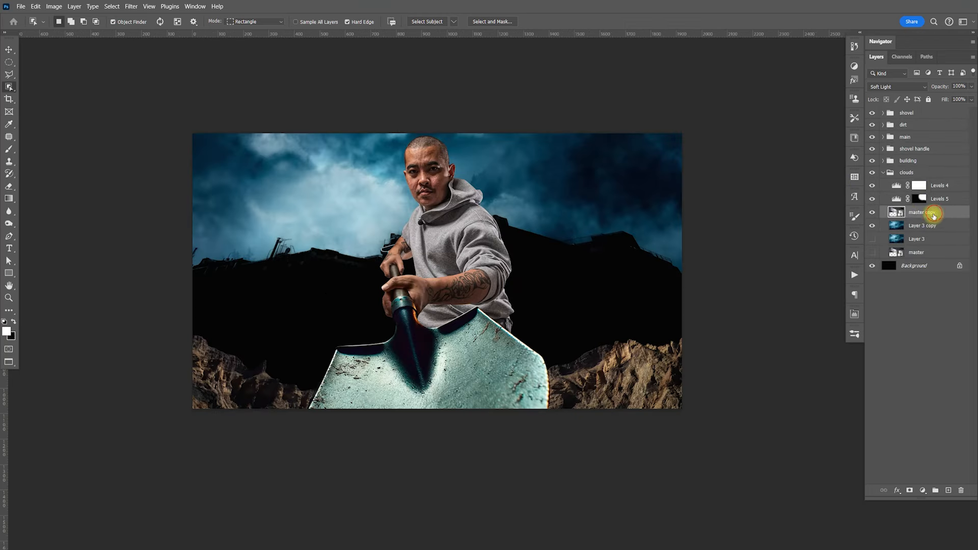
key(ctrl+v)
key(ctrl+t)
drag(602, 136, 375, 172)
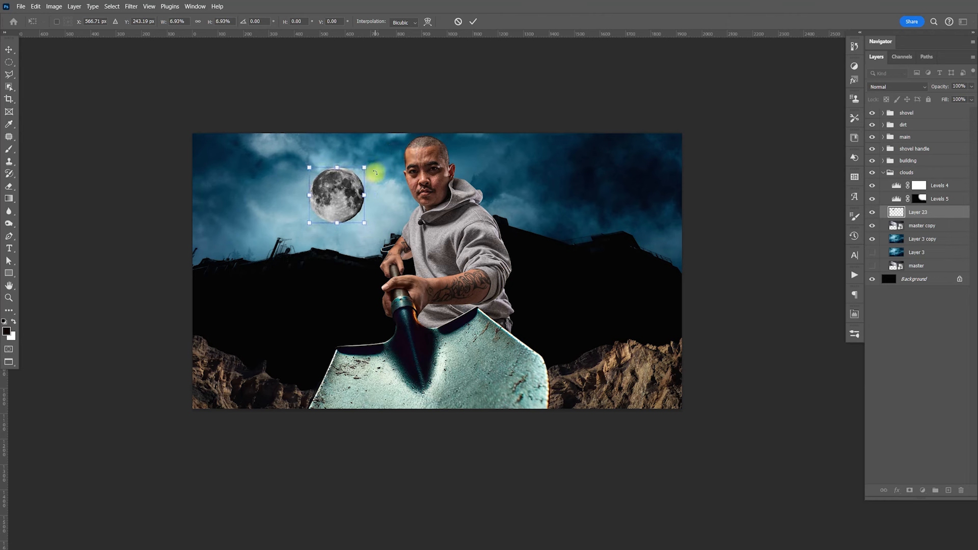
drag(355, 207, 355, 212)
key(Return)
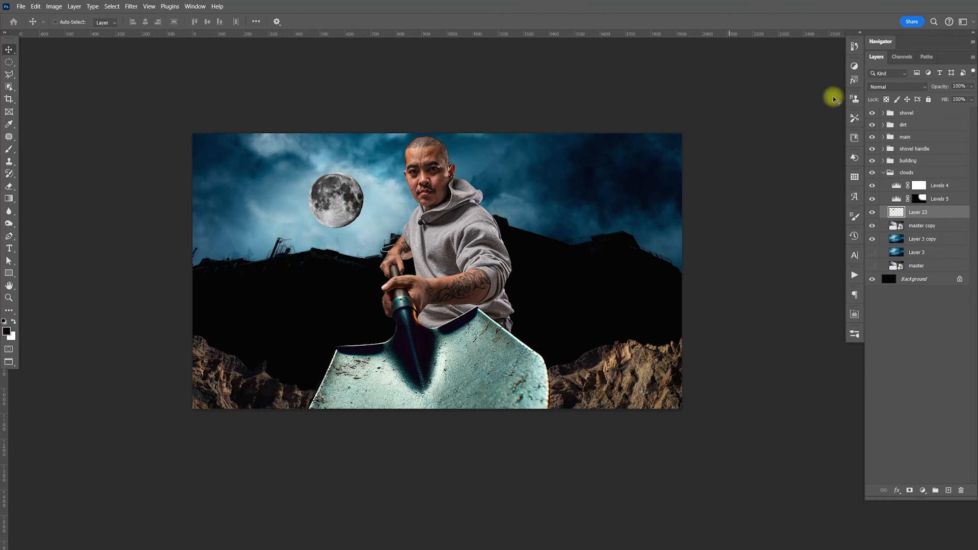
click(903, 88)
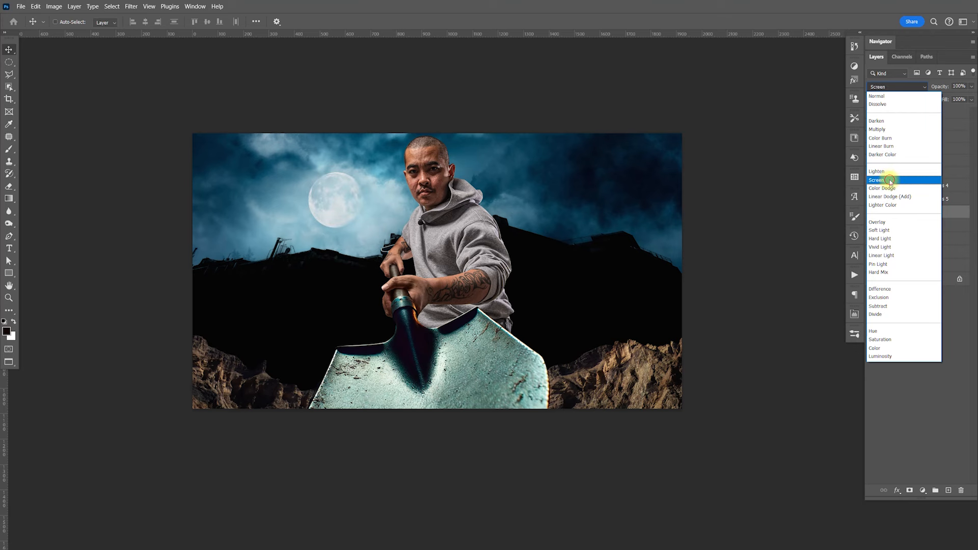
click(890, 181)
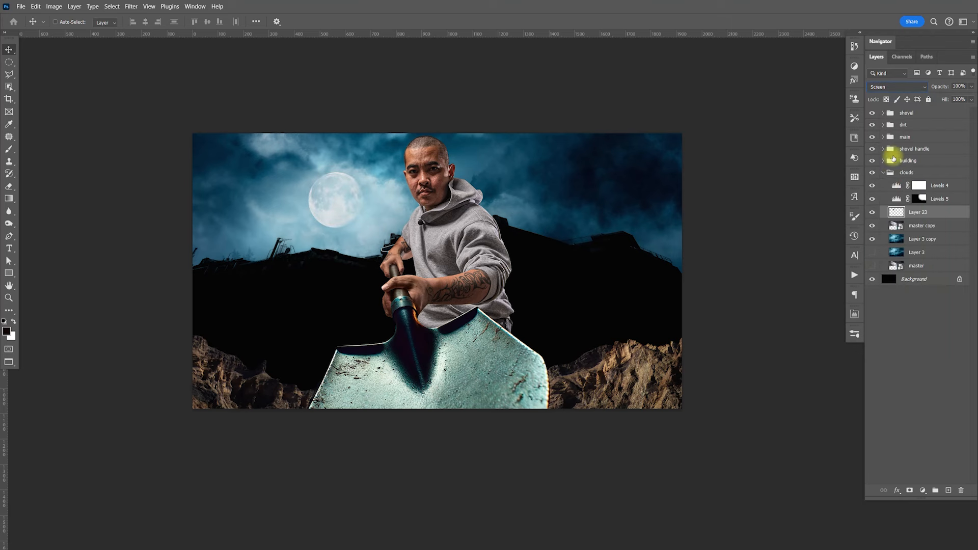
- Try blending a duplicate of the moon layer in Normal mode with an adjusted Blend If range
key(ctrl+j)
click(899, 88)
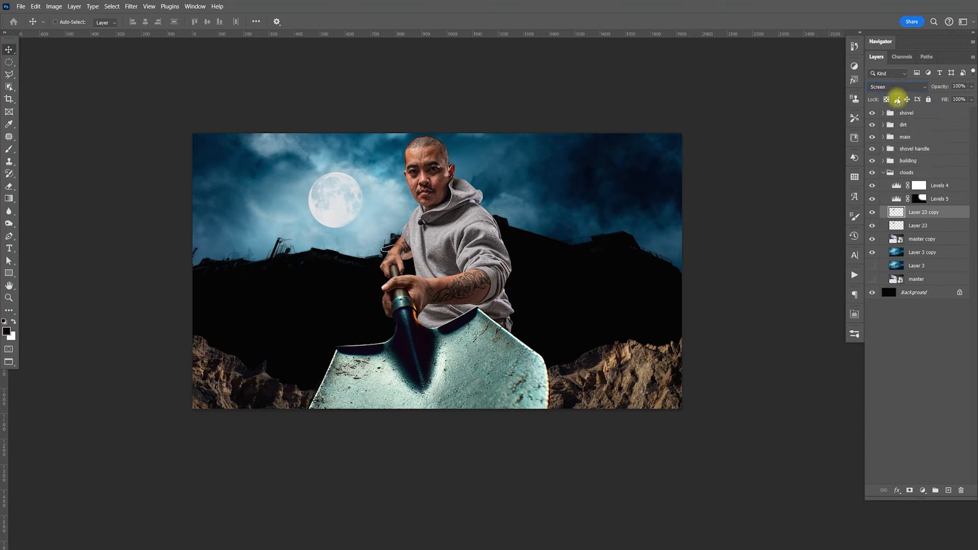
click(899, 87)
click(898, 94)
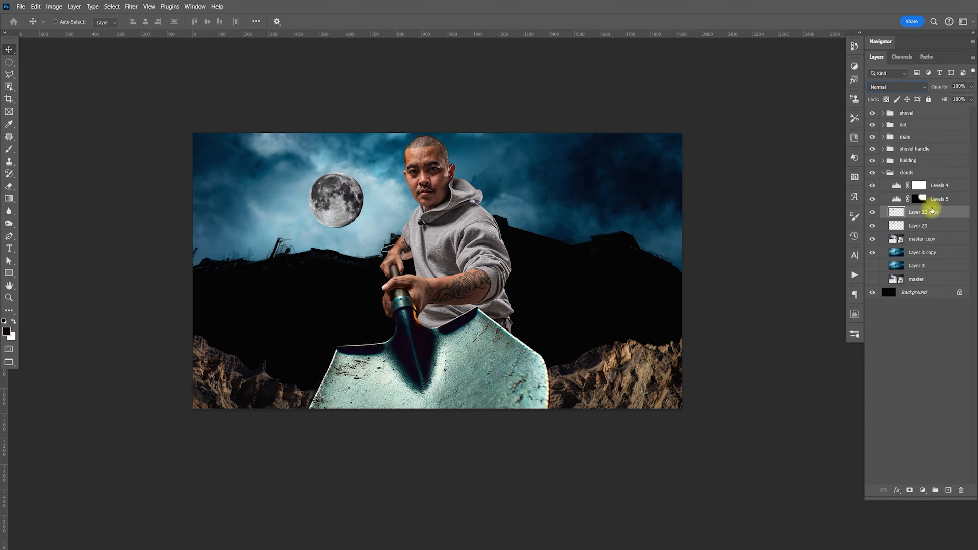
double_click(956, 219)
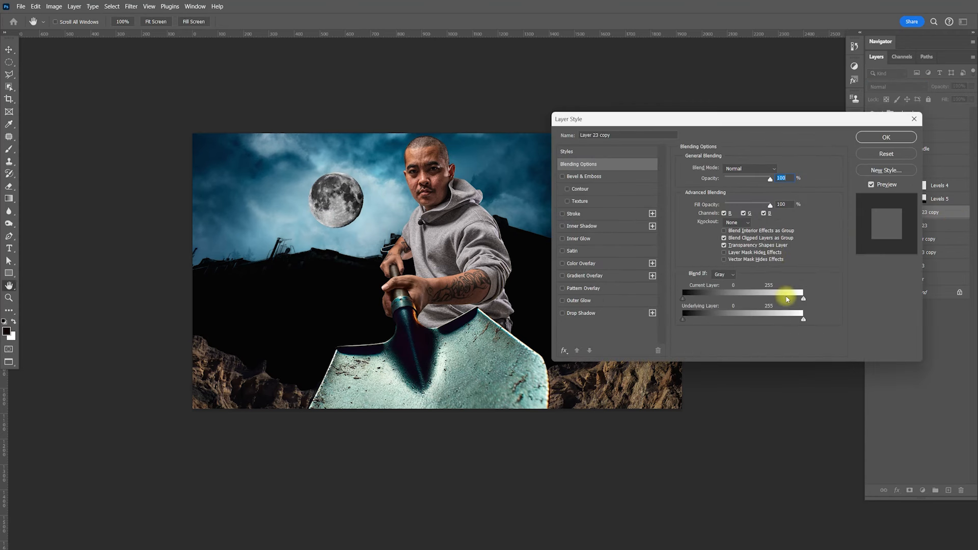
drag(779, 304, 682, 306)
click(877, 138)
- Lower the duplicate moon layer's opacity to 22%, compare the moon without it, and delete the duplicate
drag(971, 87, 934, 97)
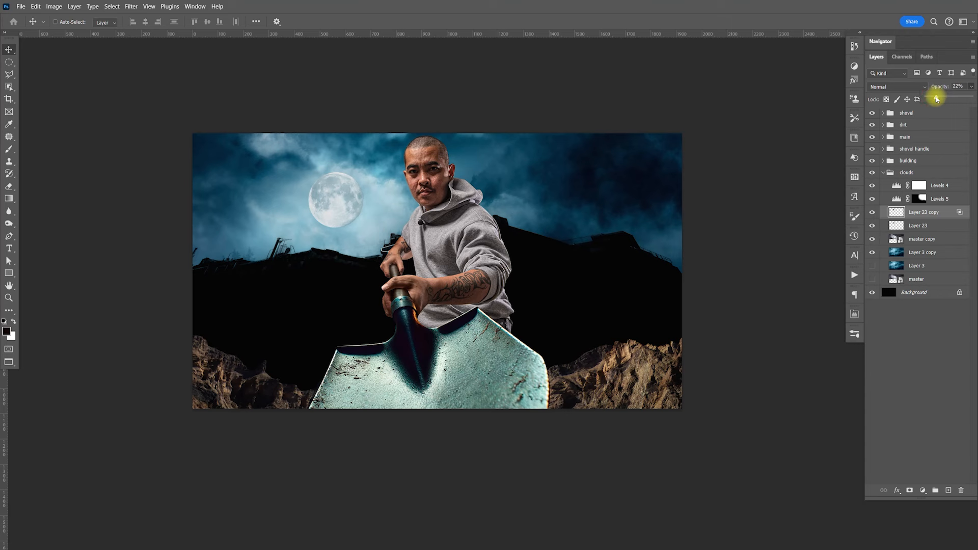
drag(936, 100, 929, 98)
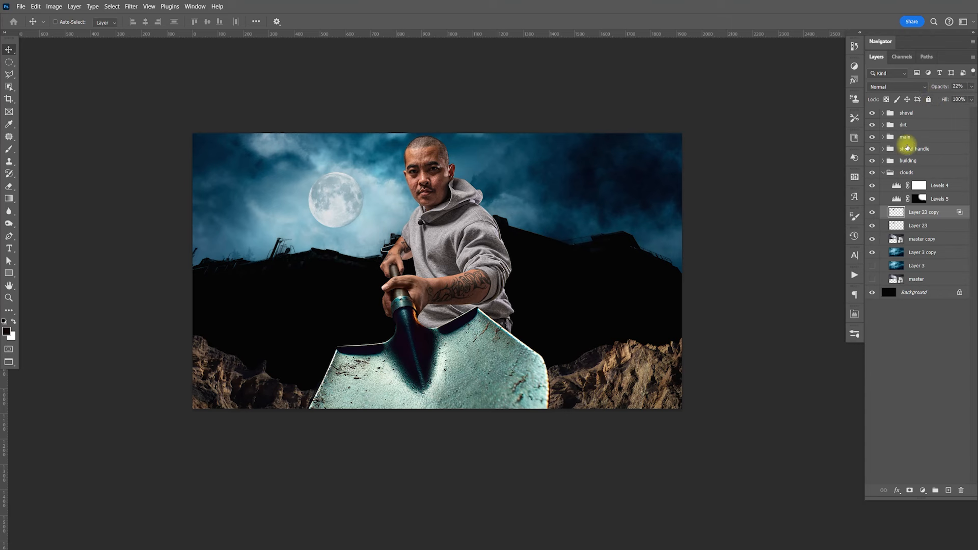
click(873, 212)
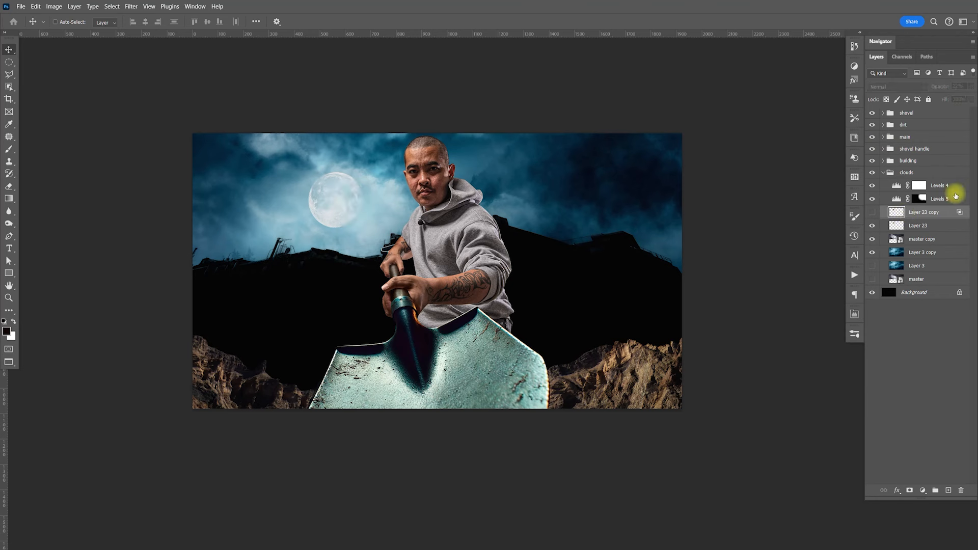
key(Delete)
- Reposition the moon slightly higher and farther from the man's head in the cloudy sky
drag(361, 219, 358, 198)
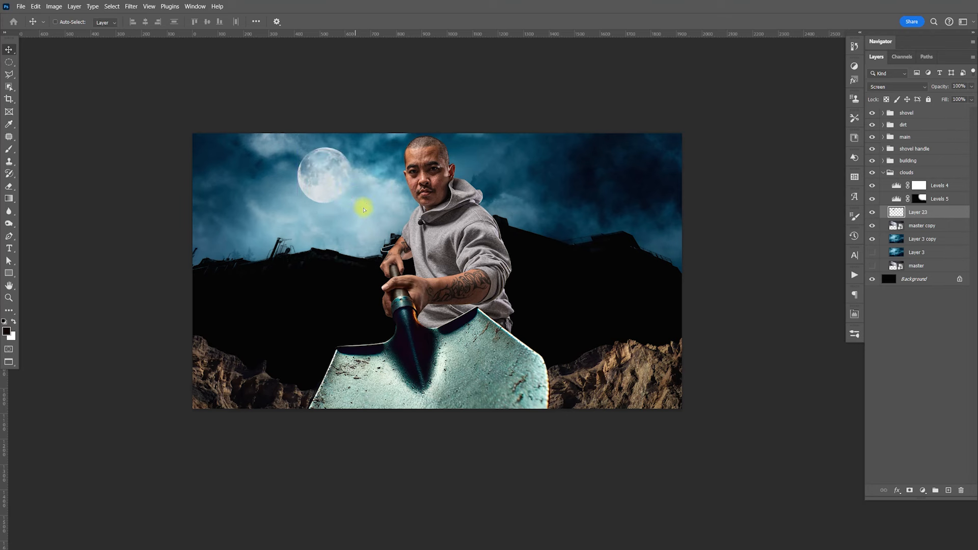
drag(314, 200, 344, 216)
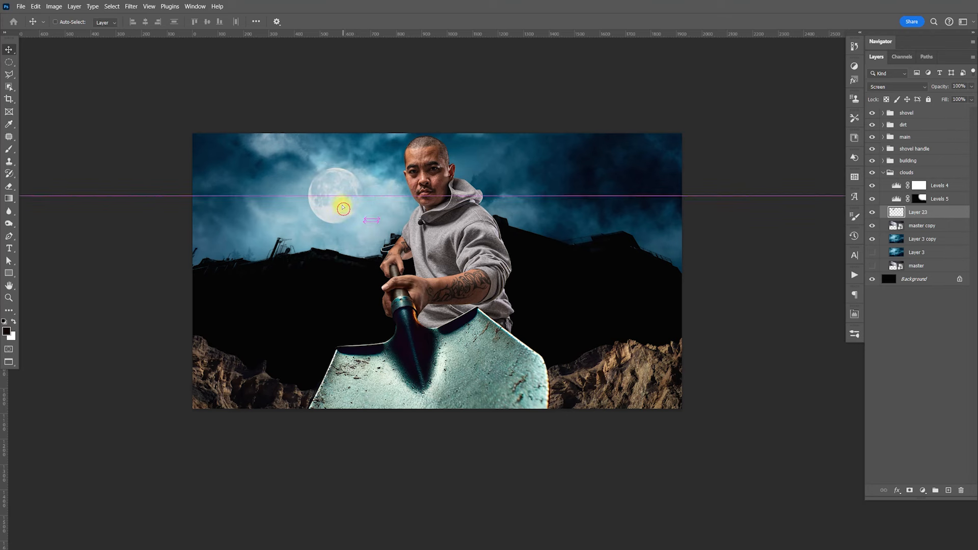
mouse_move(349, 201)
mouse_down()
mouse_move(324, 209)
mouse_move(343, 190)
mouse_move(340, 197)
mouse_up()
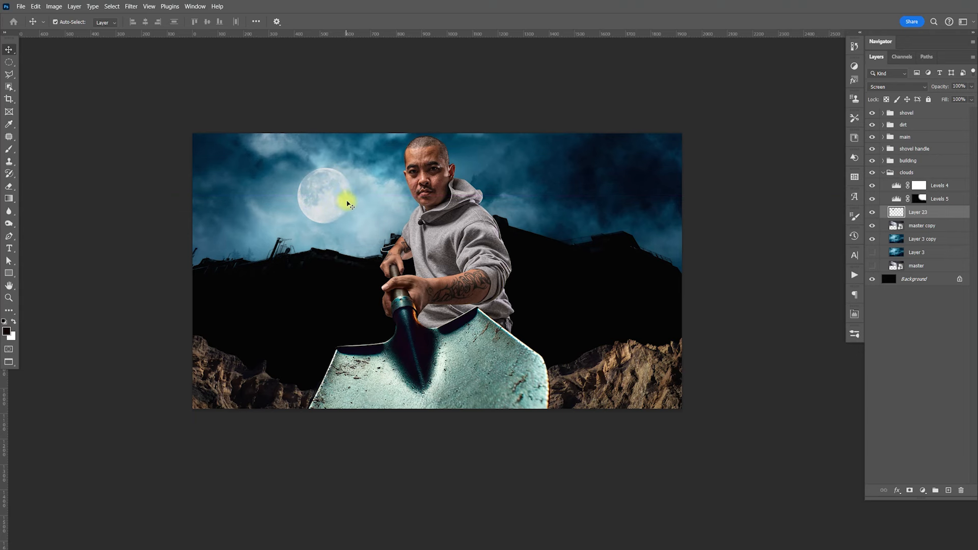
drag(469, 279, 473, 277)
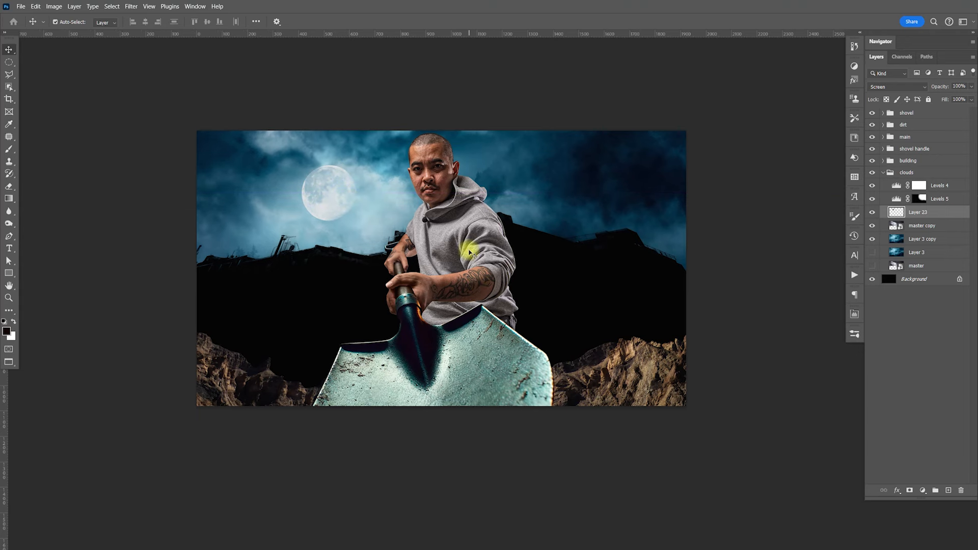
- Group all four layers inside the dirt group, from Layer 4 copy 2 down to master, into a subgroup
drag(675, 297, 680, 288)
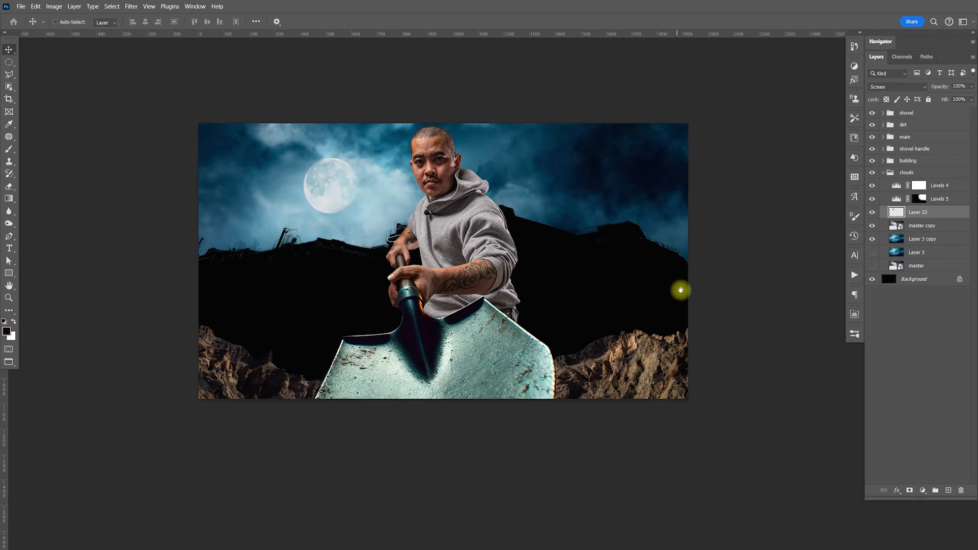
click(883, 175)
click(883, 172)
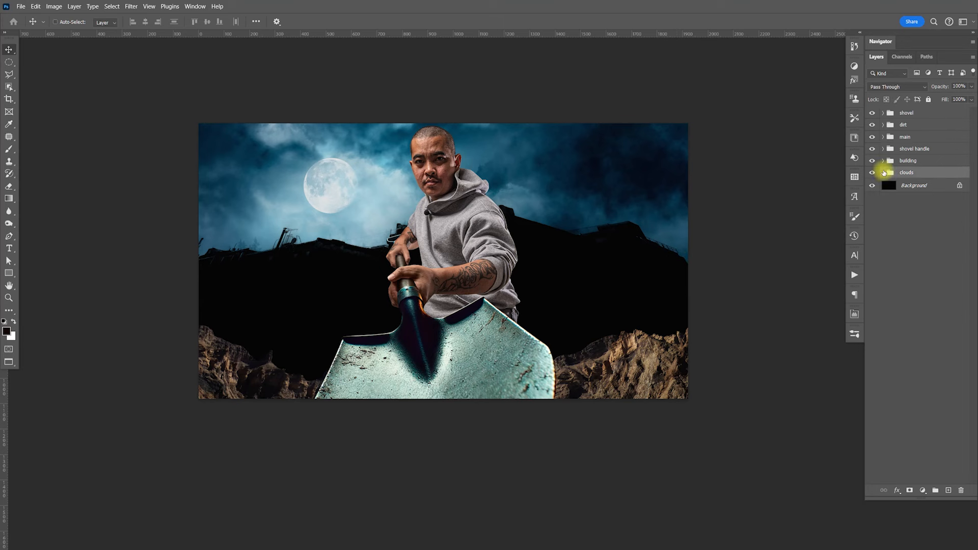
click(883, 125)
click(930, 138)
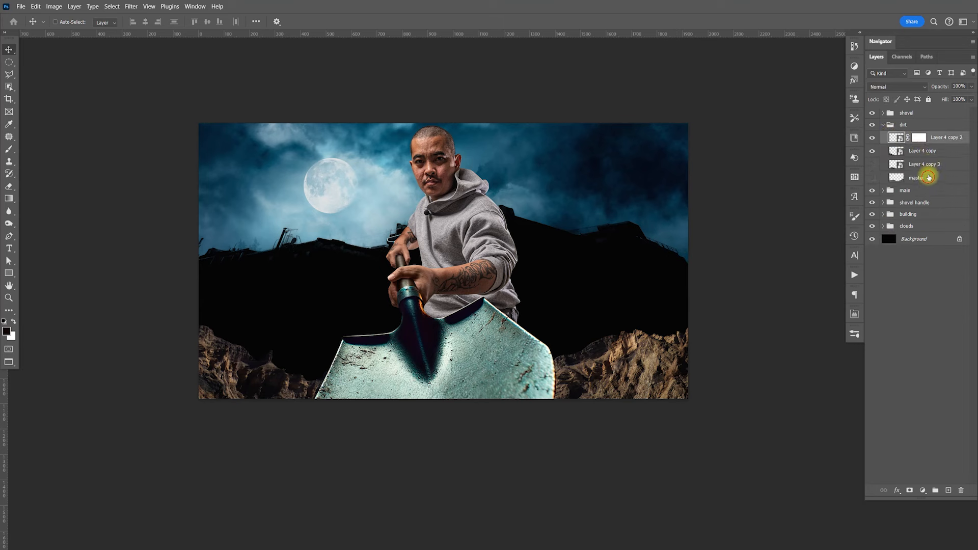
click(920, 176)
shift+click(938, 145)
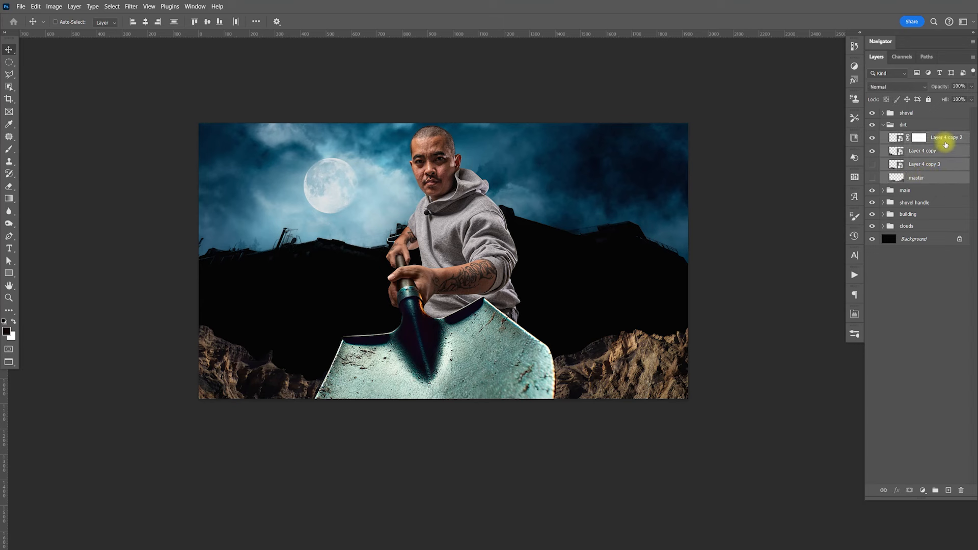
key(ctrl+g)
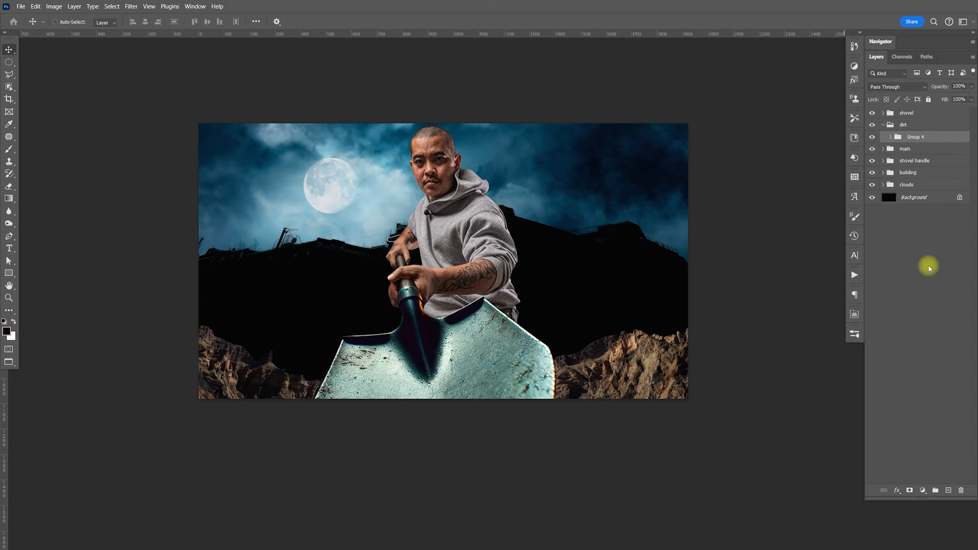
- Add a new layer clipped to the dirt subgroup and fill it with a blue sampled from the cloudy sky beside the moon
click(947, 490)
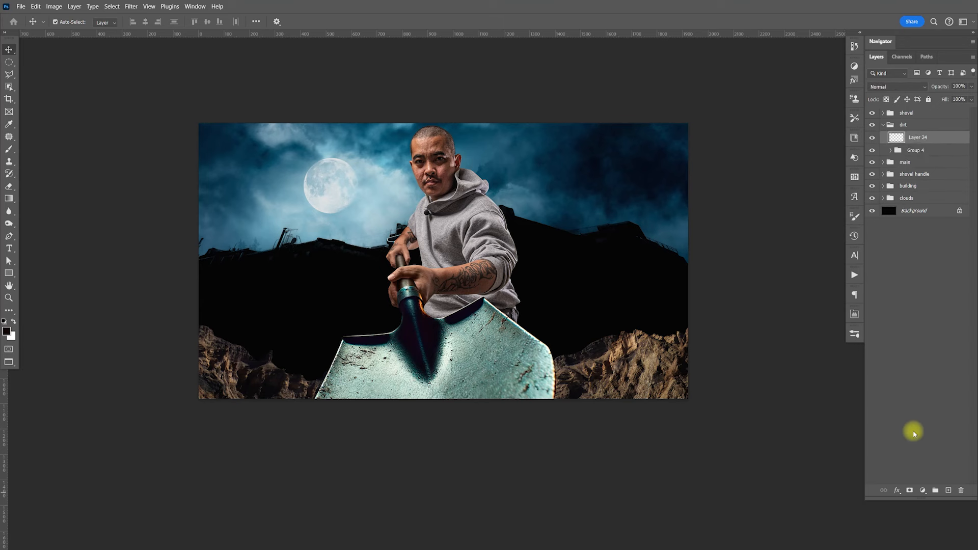
key(ctrl+alt+g)
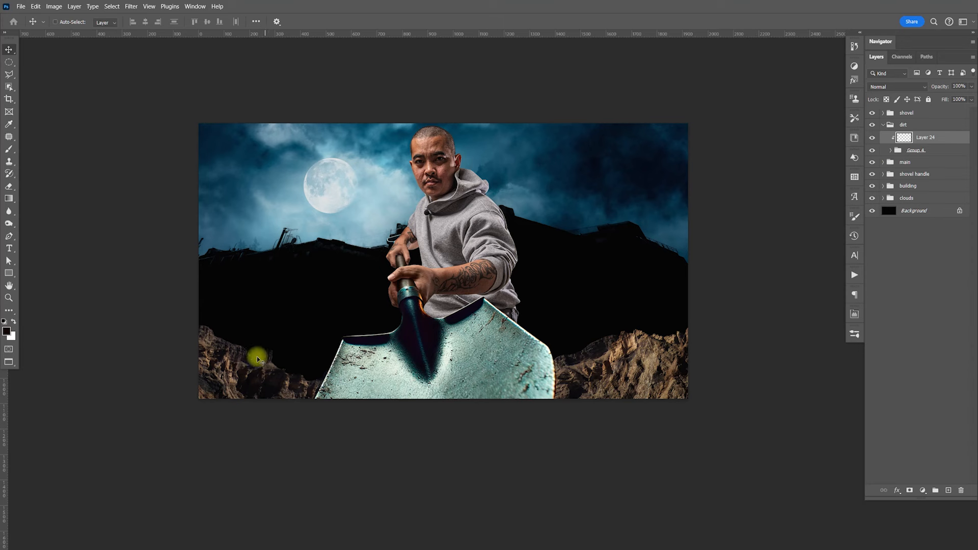
key(i)
click(7, 331)
click(264, 184)
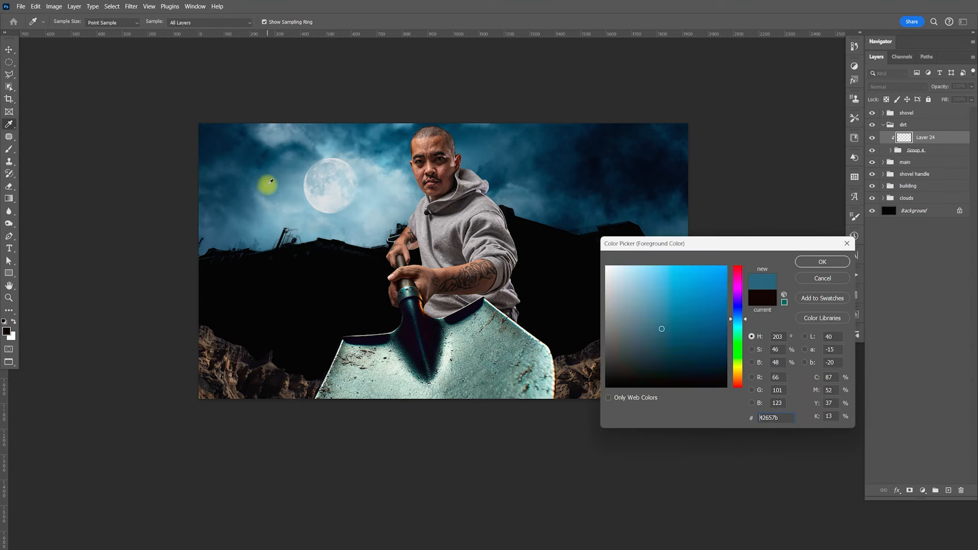
click(824, 262)
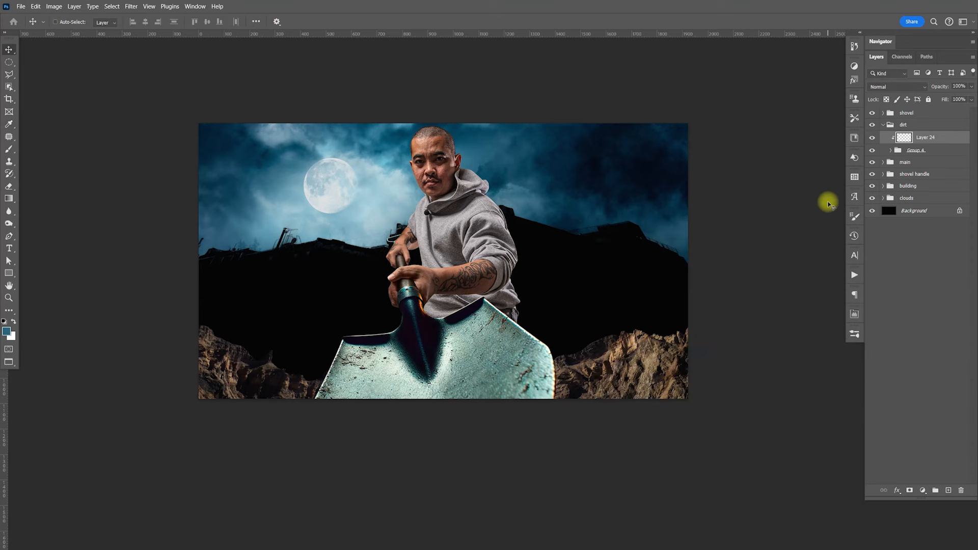
key(alt+BackSpace)
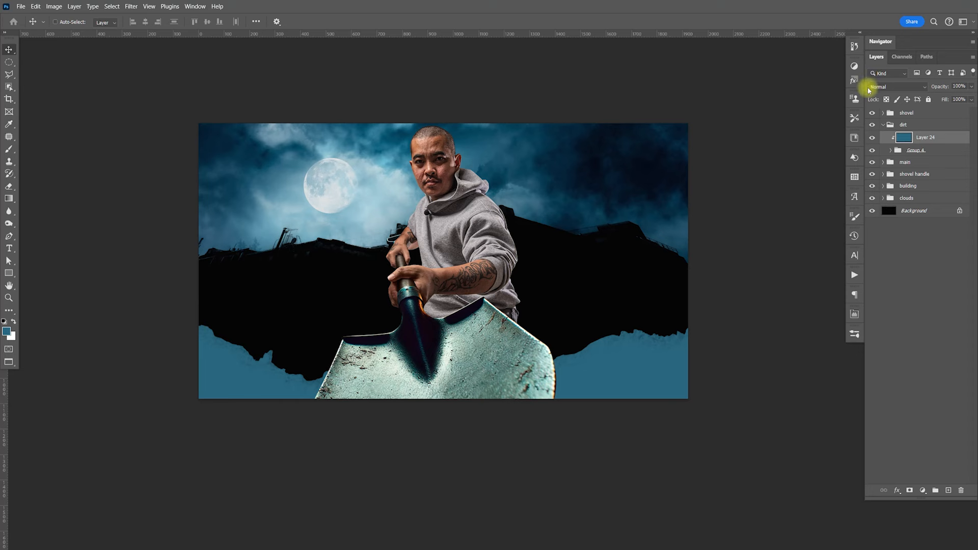
- Set the blue fill layer over the dirt to Multiply blending and collapse the dirt group
click(889, 87)
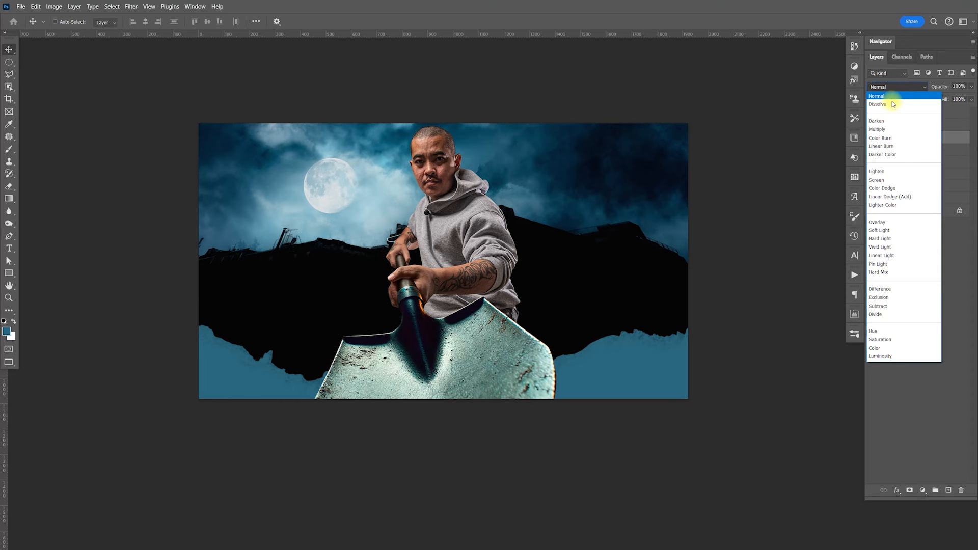
click(892, 131)
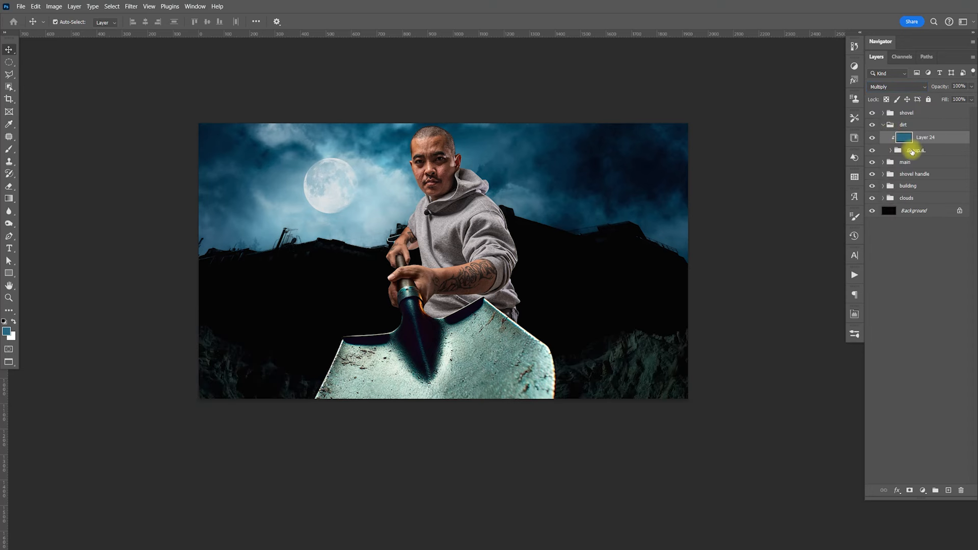
scroll(652, 326, down, 2)
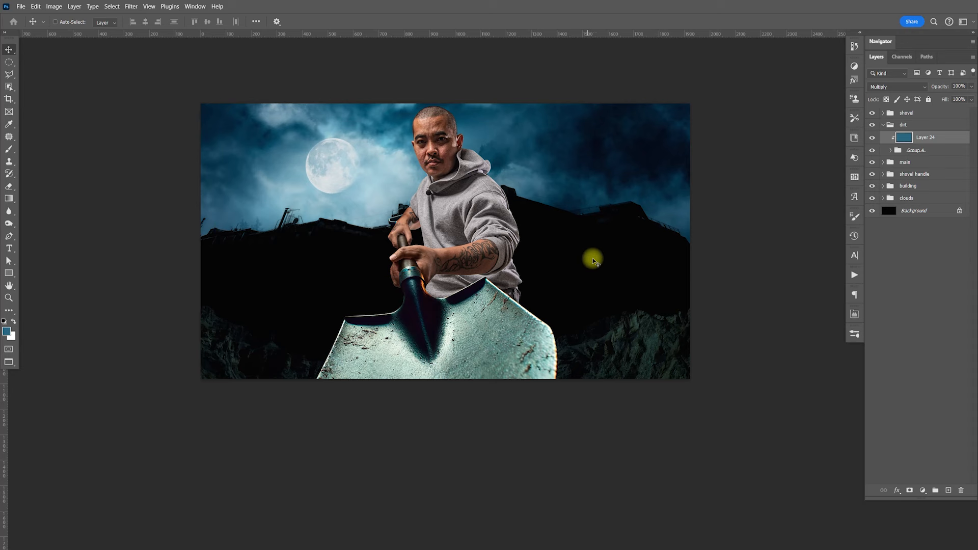
drag(579, 261, 582, 270)
key(ctrl)
click(884, 126)
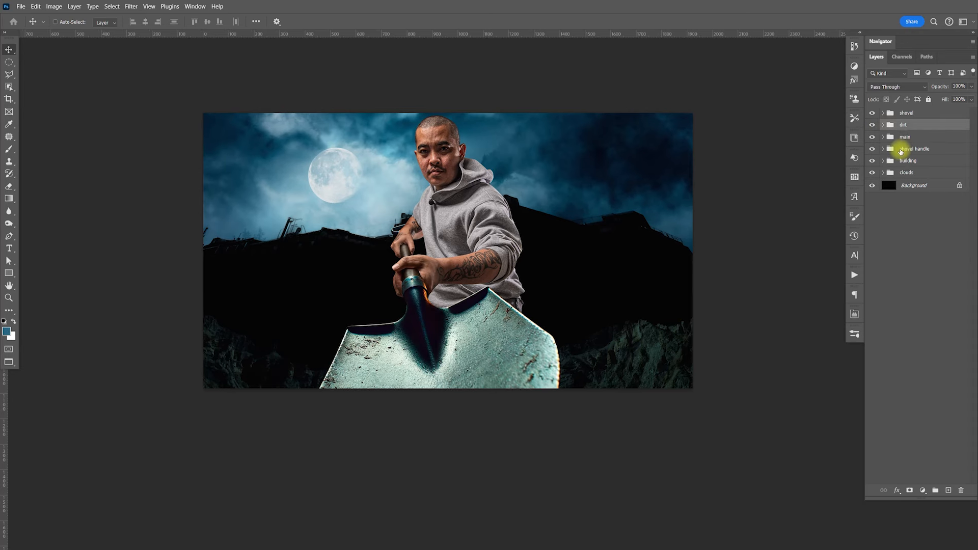
- Put Layer 4 copy 4 from the shovel group into a new group named "shovel head"
click(883, 138)
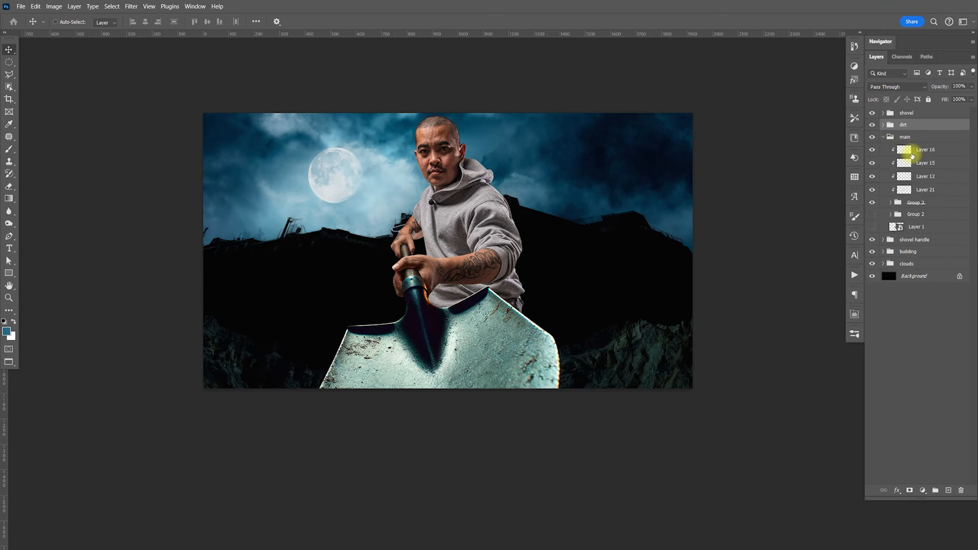
click(884, 135)
click(883, 113)
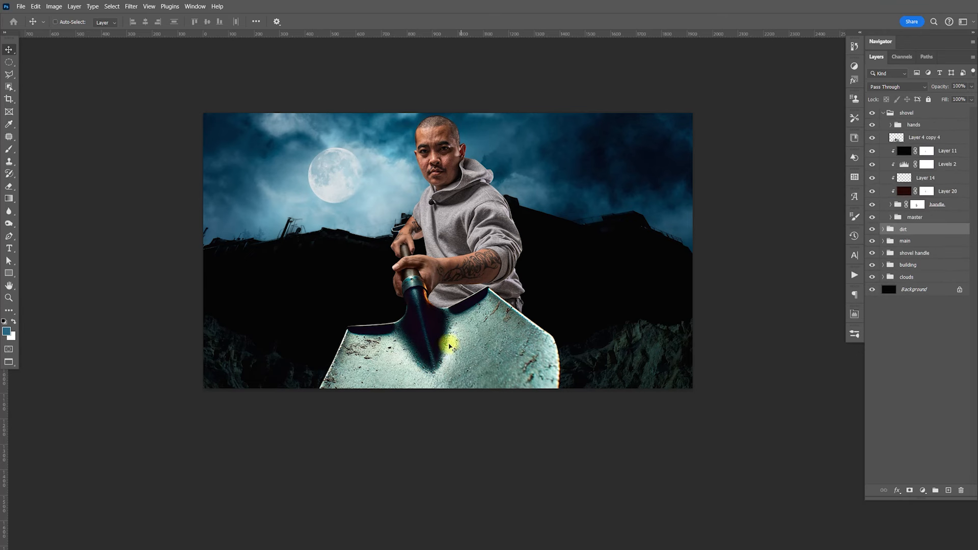
click(916, 137)
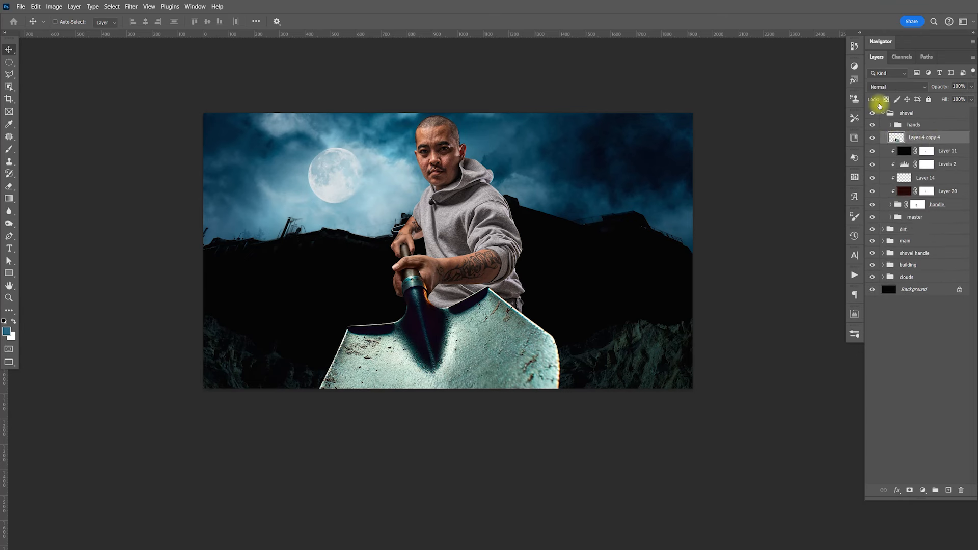
key(ctrl+g)
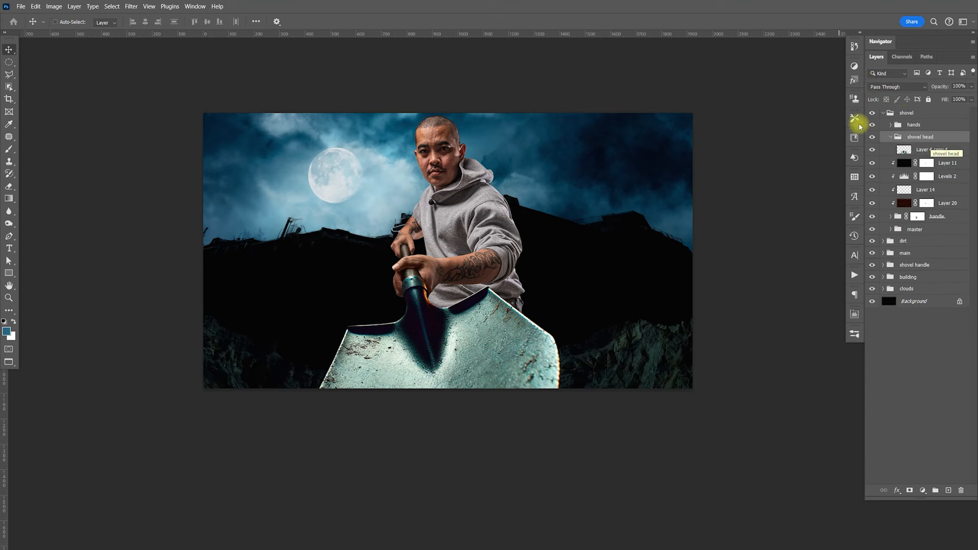
- Nest Layer 4 copy 4 in a subgroup of shovel head and add an empty layer directly above that subgroup
click(927, 151)
key(ctrl+g)
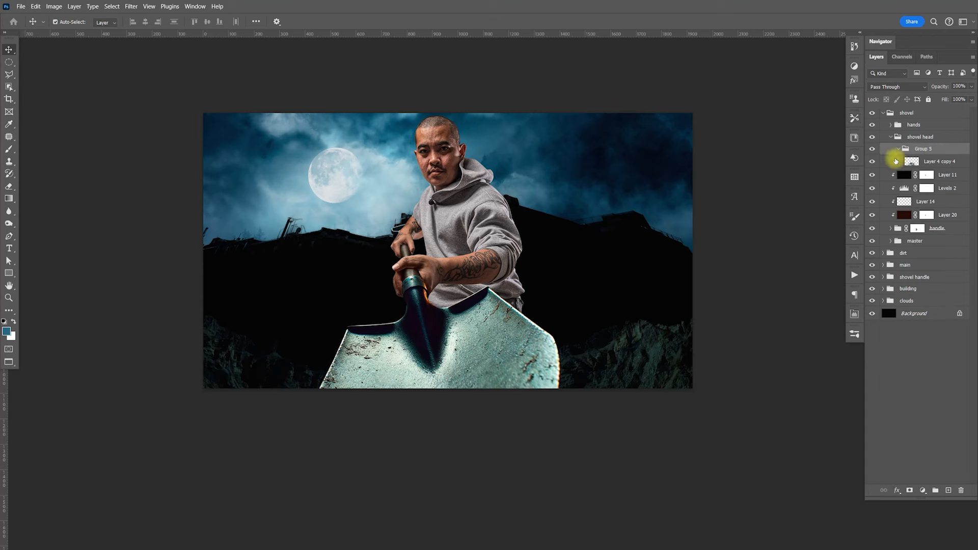
click(948, 491)
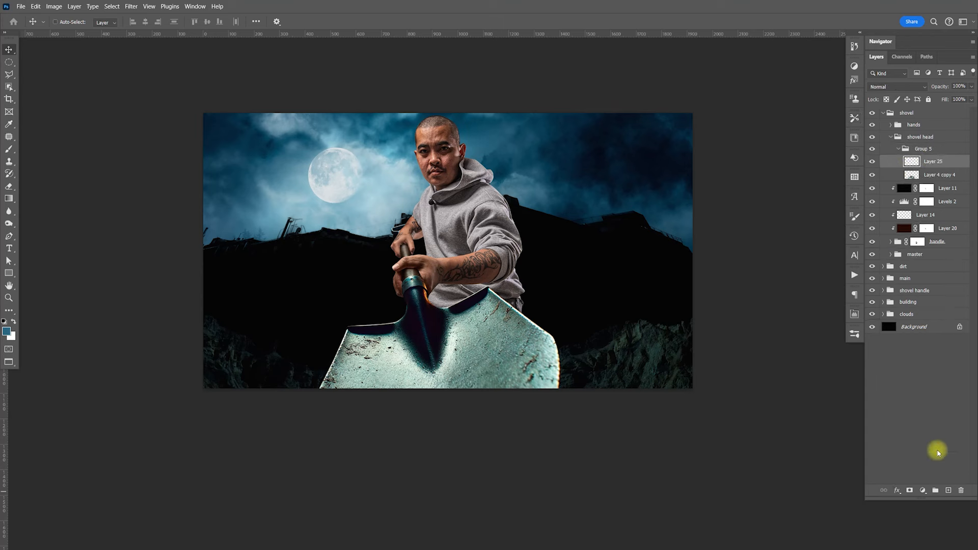
mouse_move(931, 162)
mouse_down()
mouse_move(935, 141)
mouse_move(931, 154)
mouse_up()
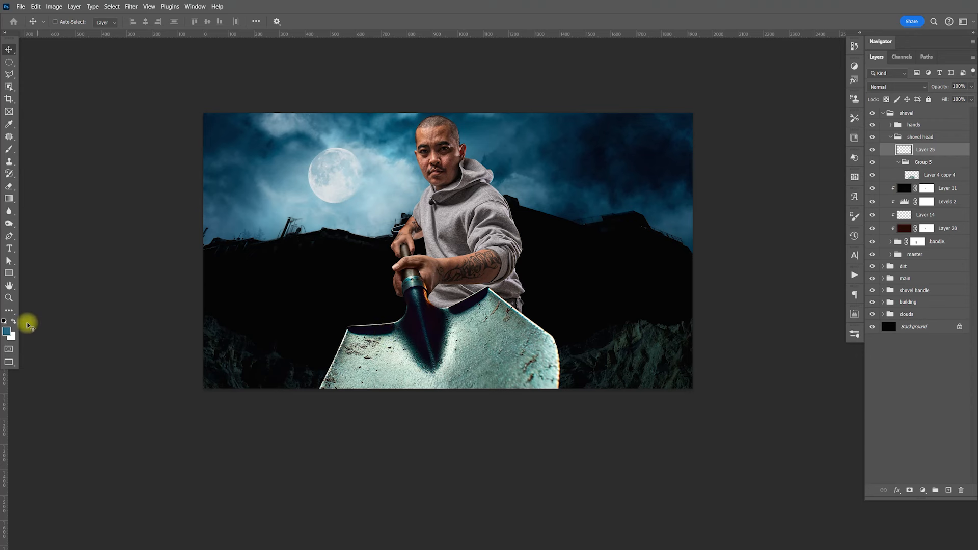
- Fill the empty layer with the blue foreground colour, clip it to the shovel head subgroup and set it to Multiply
key(alt+BackSpace)
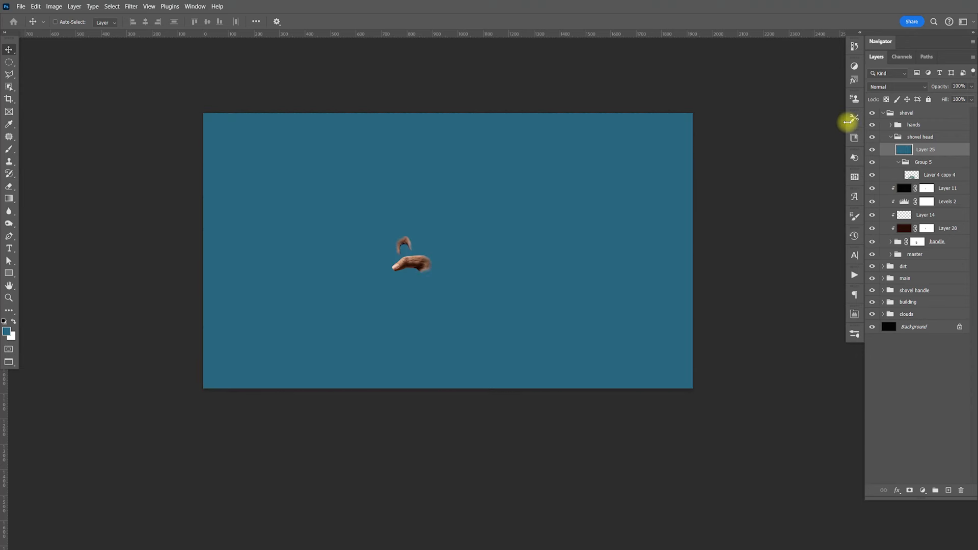
key(ctrl+alt+g)
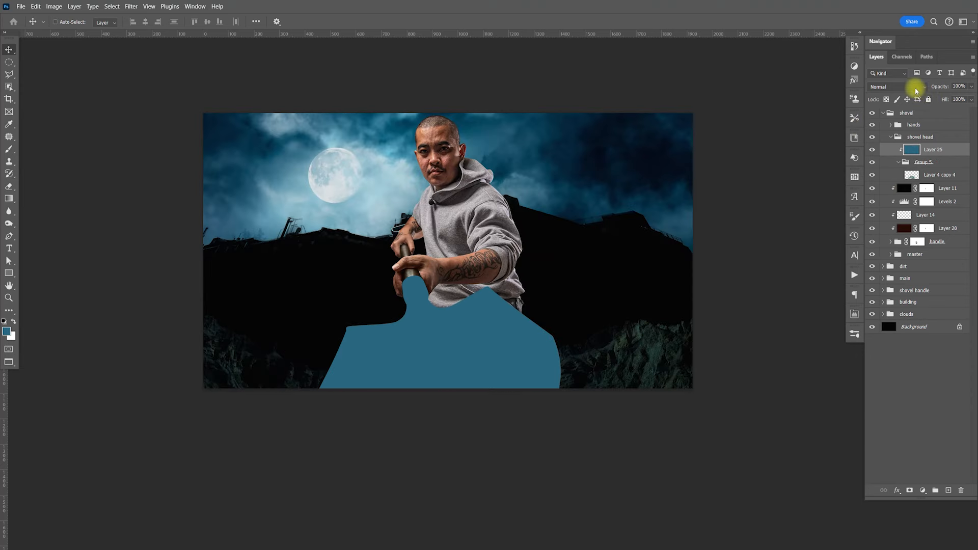
click(911, 87)
click(902, 131)
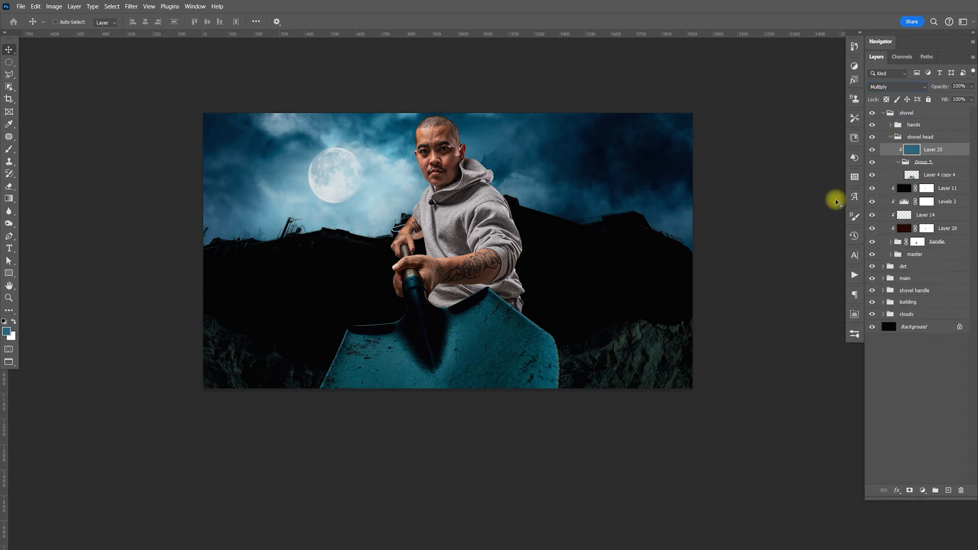
click(890, 138)
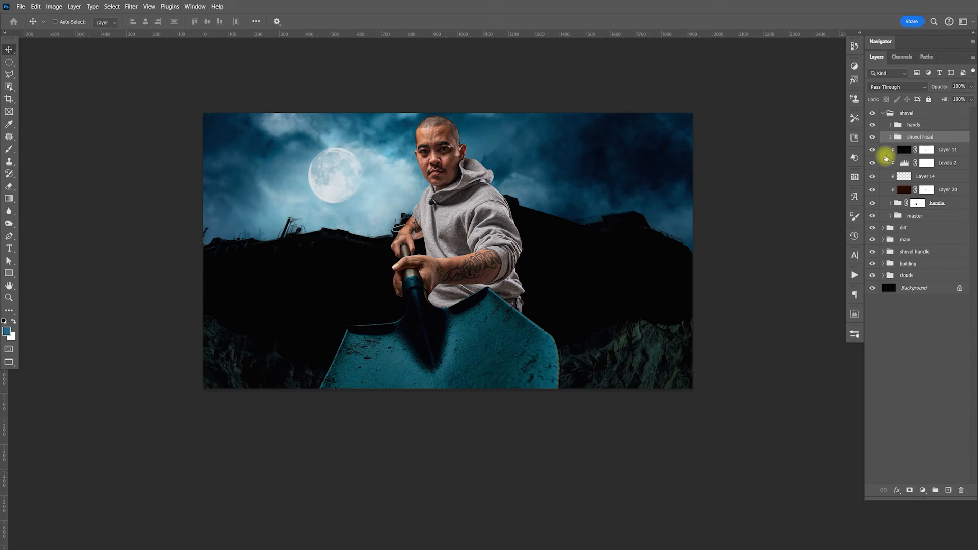
- Add a blue-filled layer above Layer 11, clipped to the handle group, with Multiply blending at 42% opacity
click(943, 153)
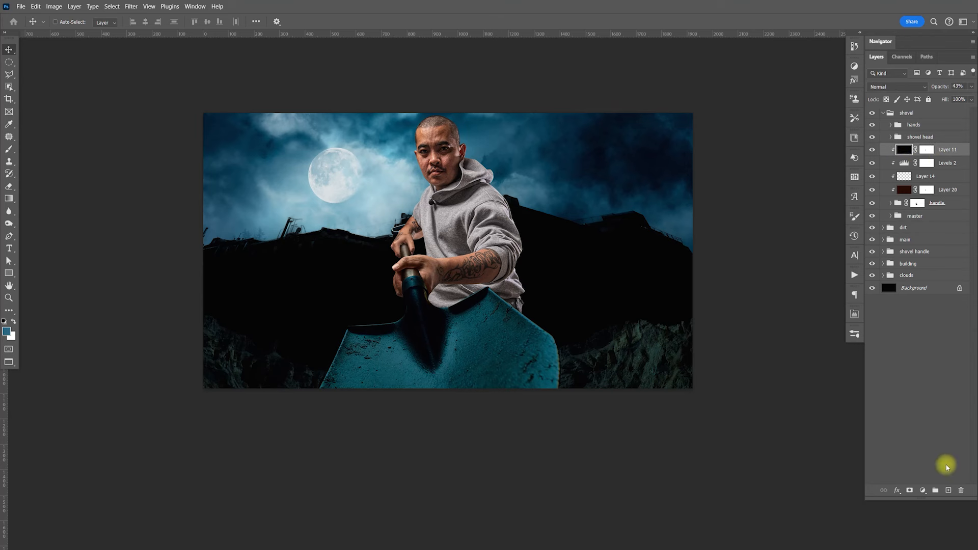
click(948, 490)
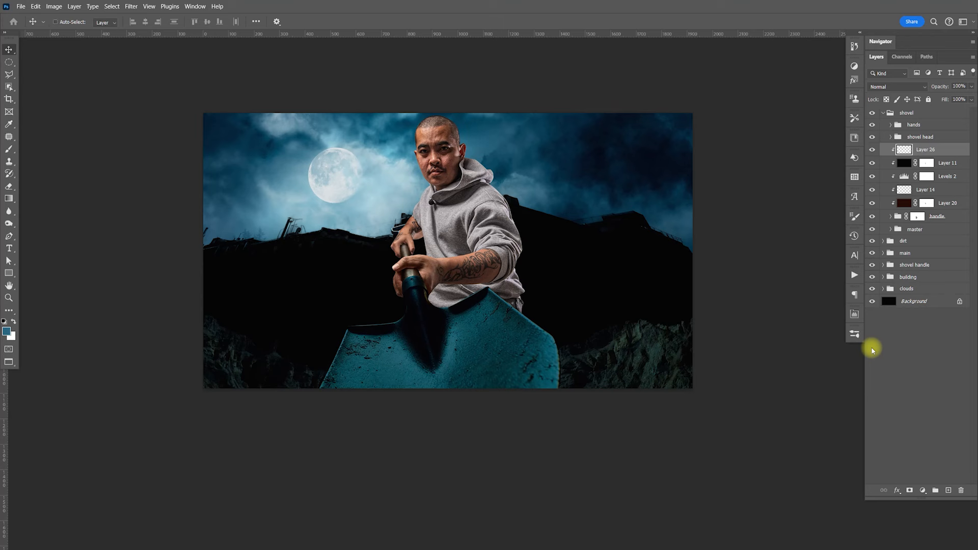
click(879, 87)
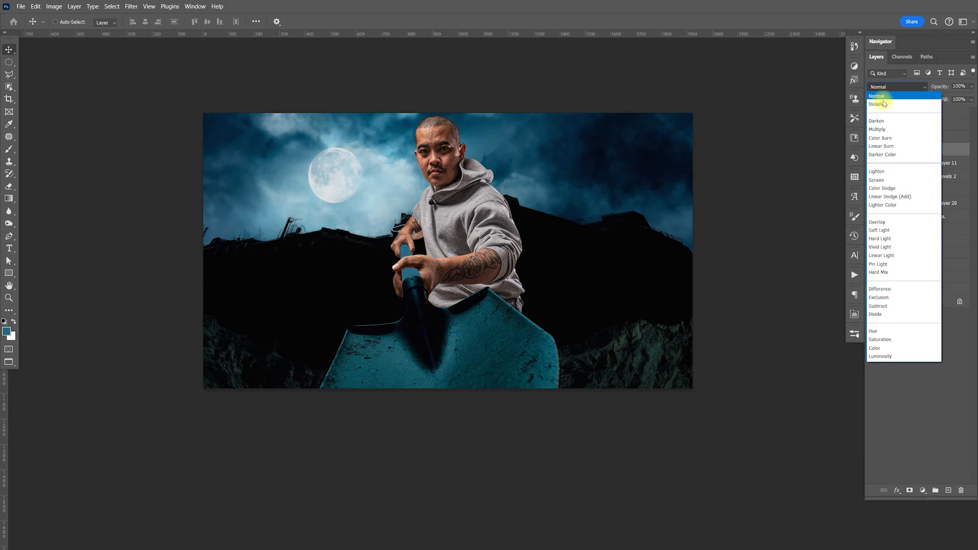
click(885, 130)
click(971, 86)
drag(963, 96, 933, 98)
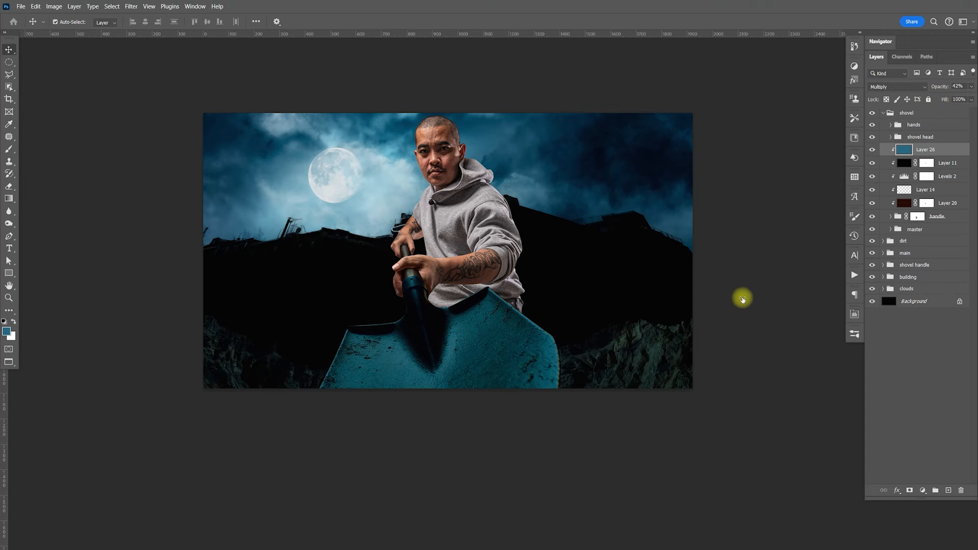
scroll(708, 301, down, 1)
drag(706, 302, 711, 309)
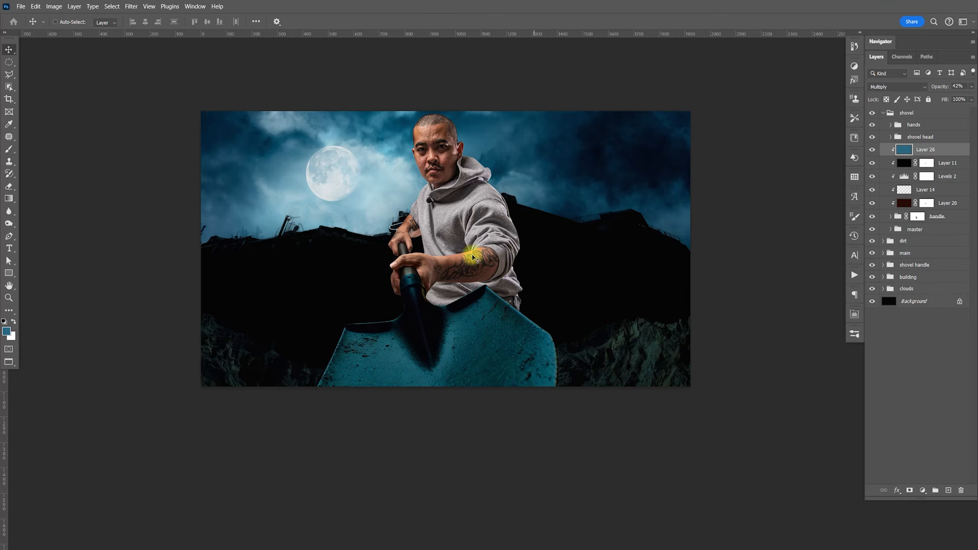
drag(611, 301, 618, 308)
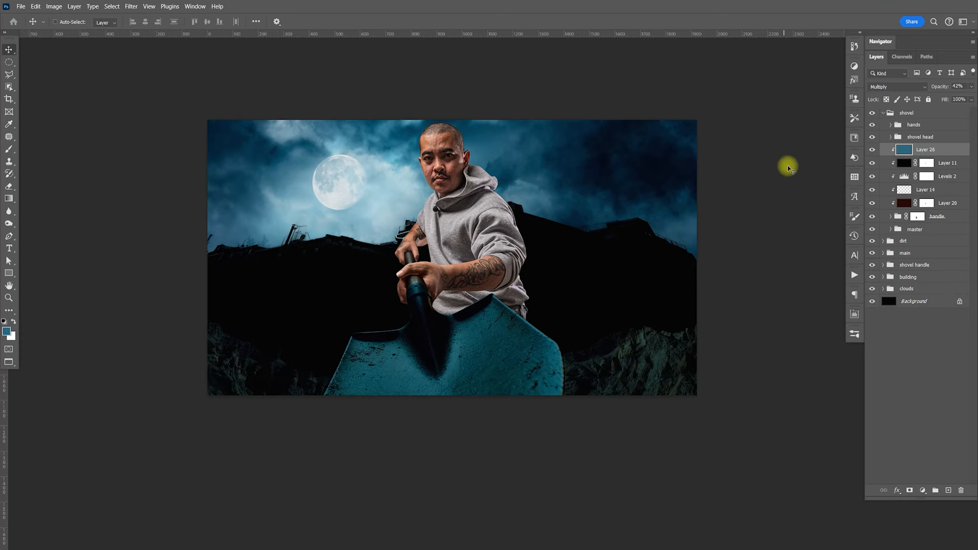
- Duplicate the man's Group 2 copy layer inside the main group's clipping base group
click(883, 112)
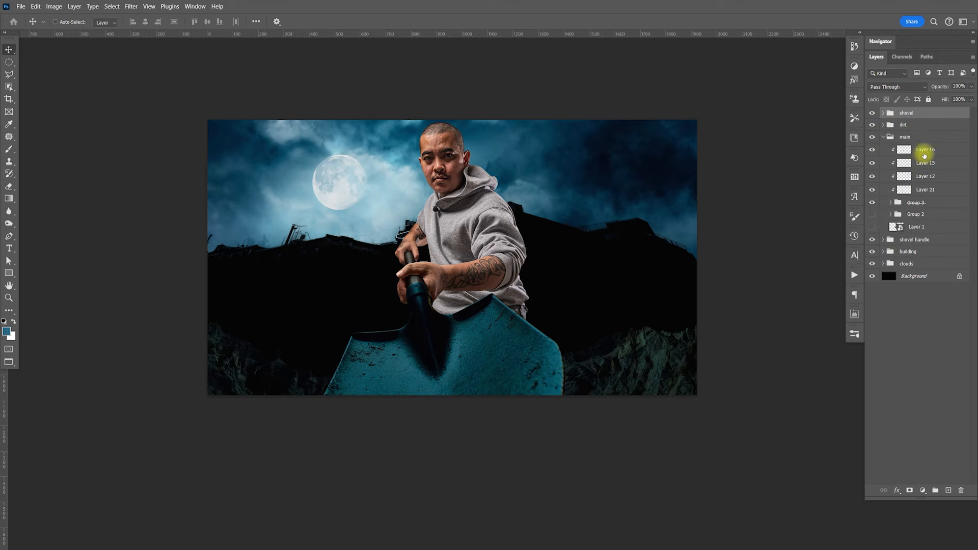
click(924, 153)
click(890, 202)
click(925, 214)
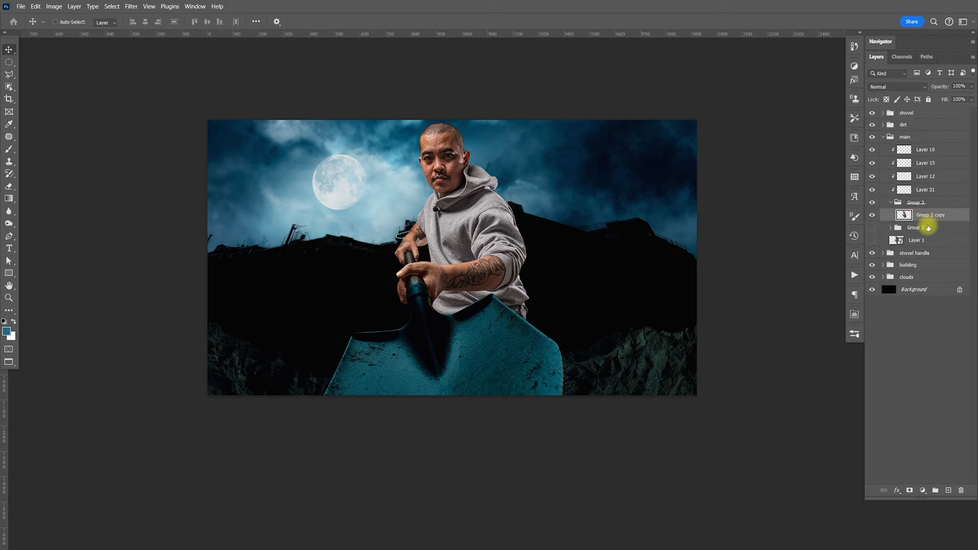
key(ctrl+j)
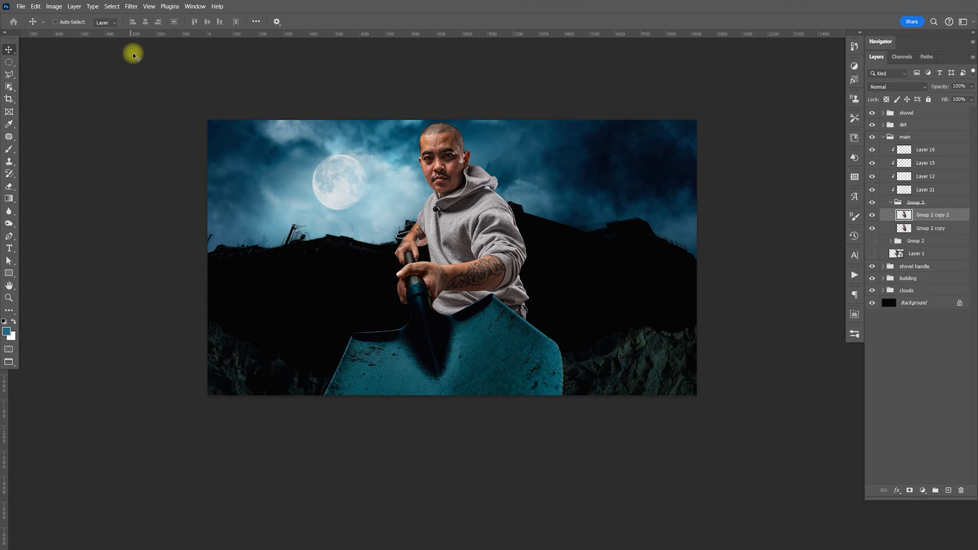
- Apply the Skin Smoothing neural filter to Group 2 copy 2 with blur 50 and smoothness 0, output to the current layer
click(131, 6)
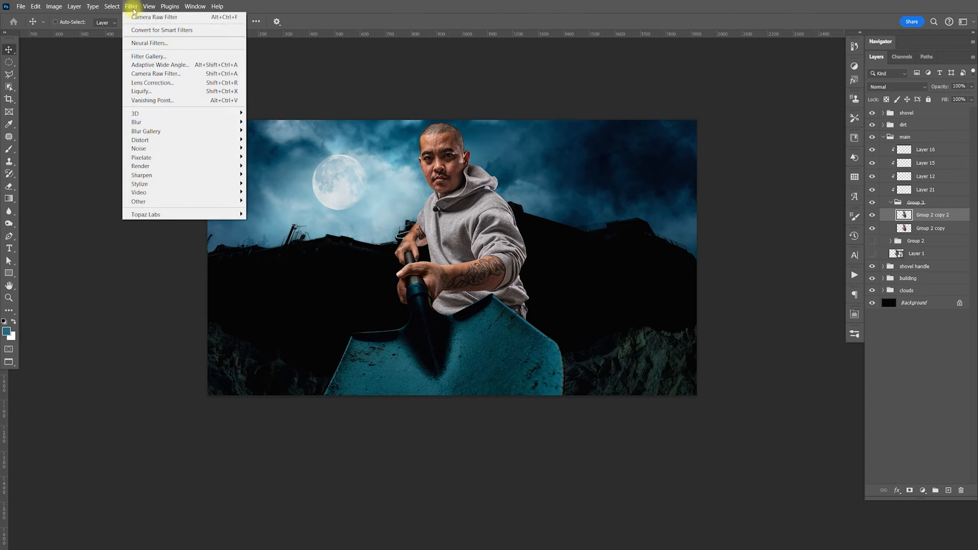
click(160, 45)
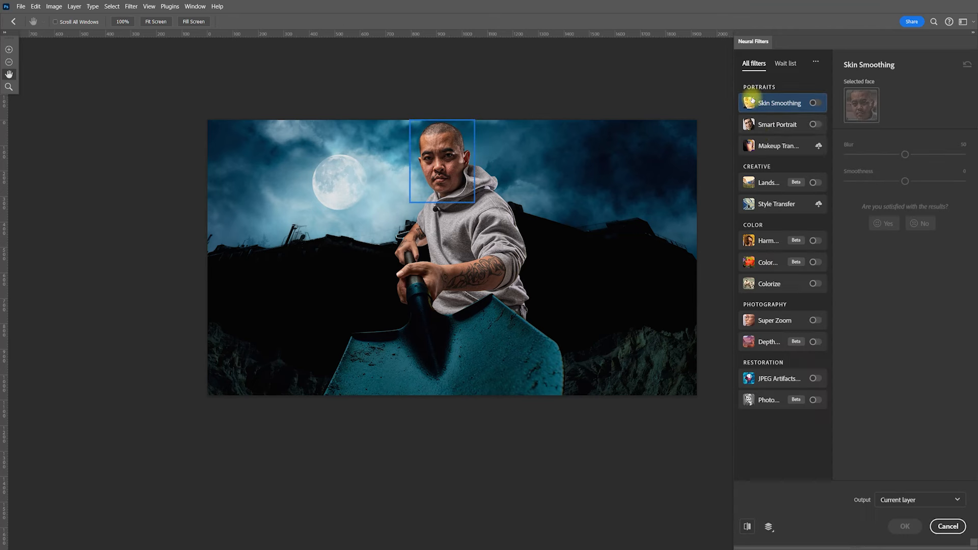
click(814, 103)
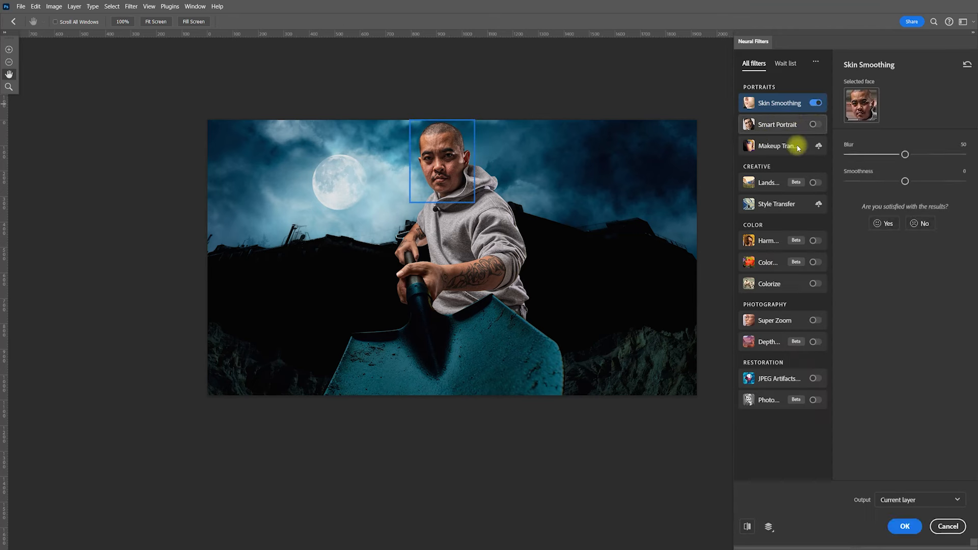
click(902, 527)
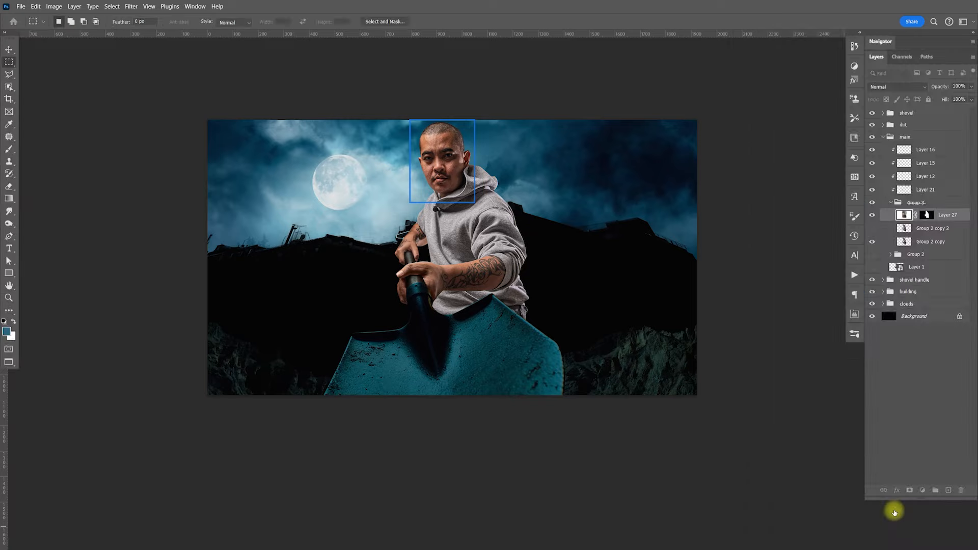
- Duplicate the man's skin-smoothed layer, hide Group 2 copy and set the new duplicate's opacity to 33%
key(z)
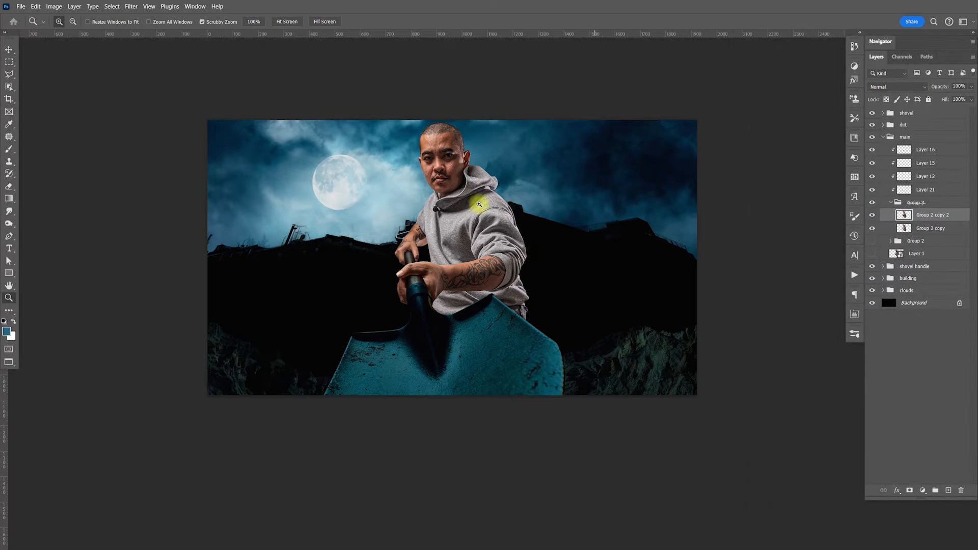
drag(453, 171, 507, 257)
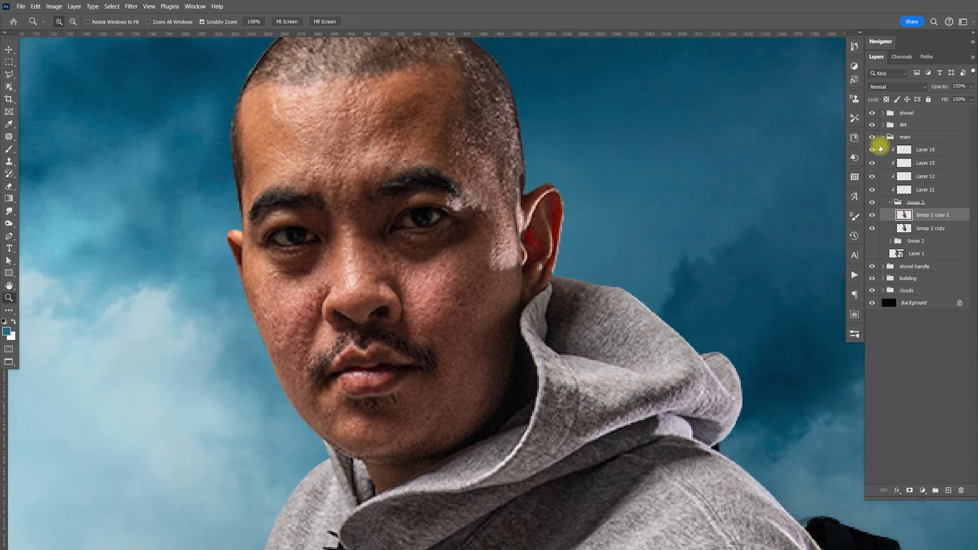
key(ctrl+j)
click(872, 242)
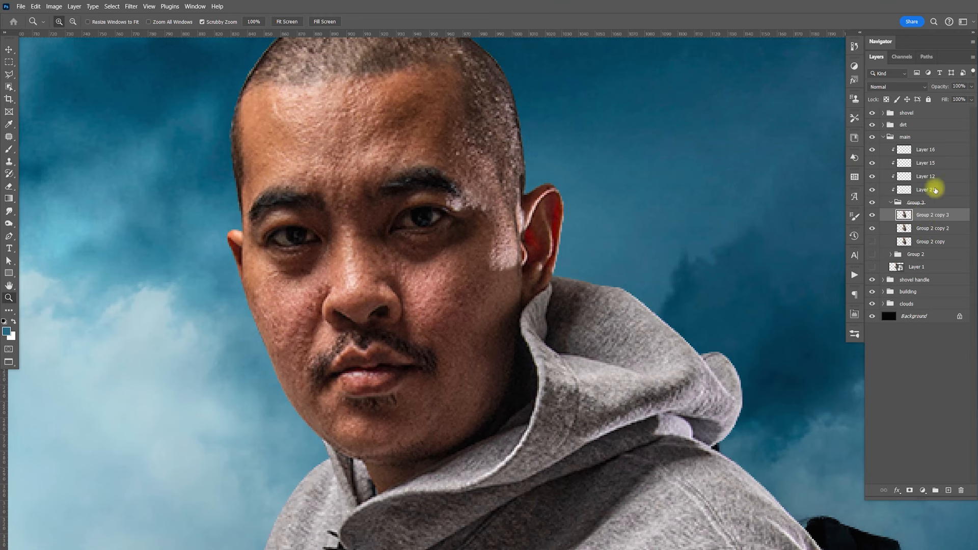
click(963, 85)
text(33)
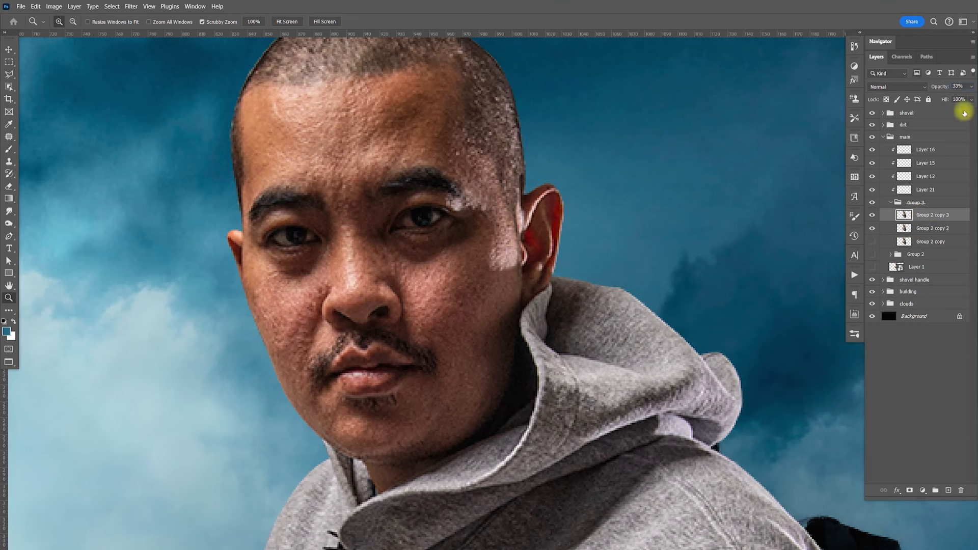
- Select the Group 2 copy 2 layer and set up the Smudge tool with 40% strength
click(923, 227)
click(873, 229)
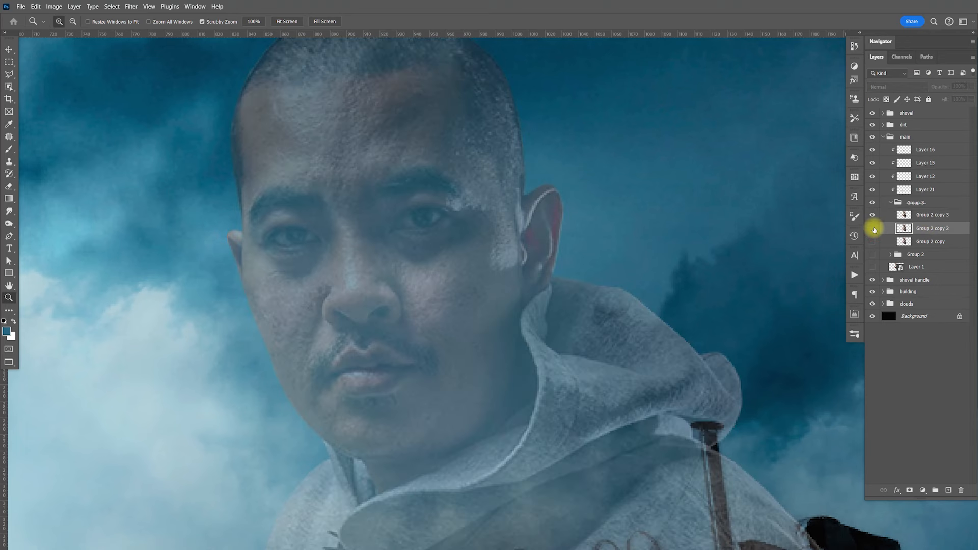
click(873, 228)
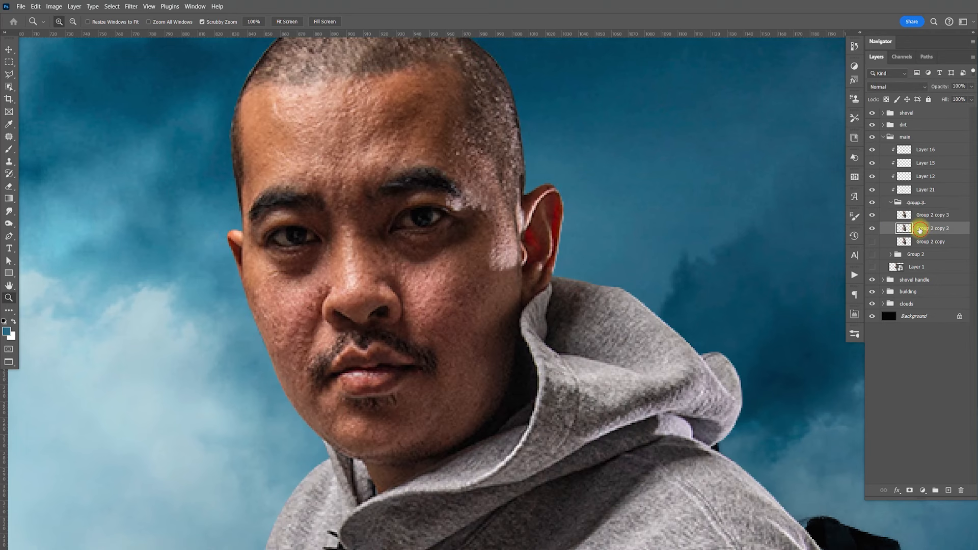
click(12, 210)
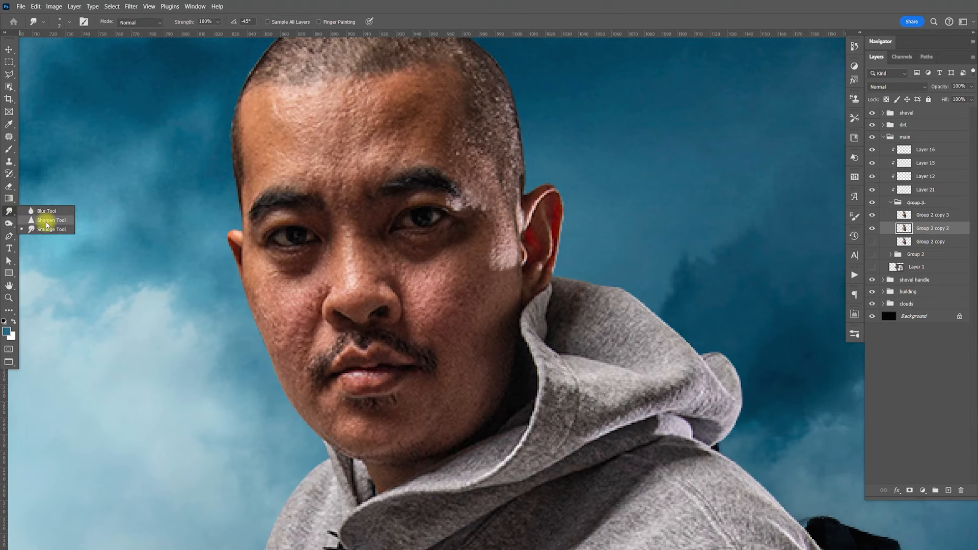
click(206, 21)
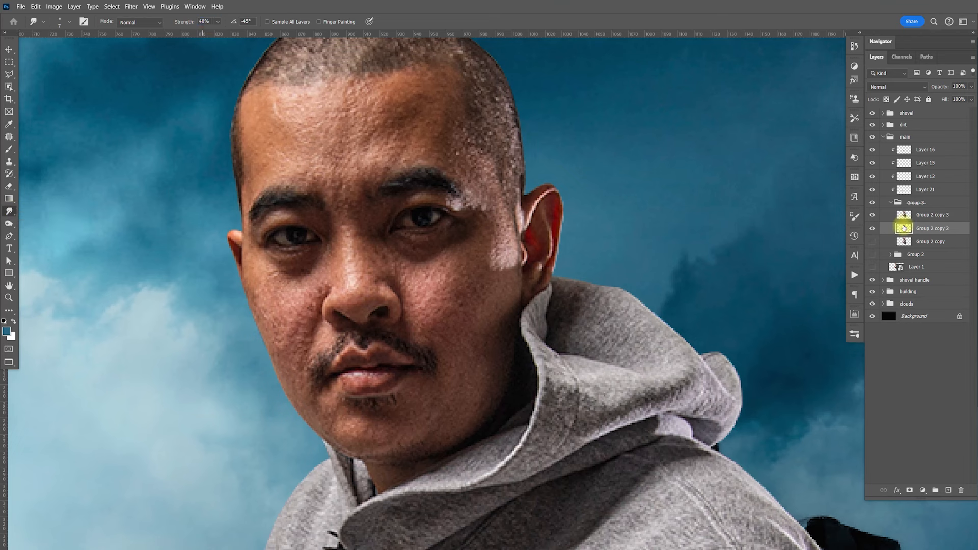
- Rename the three copies of the man, from uppermost to lowest, as 33, smudge and master
double_click(946, 213)
text(33)
double_click(938, 227)
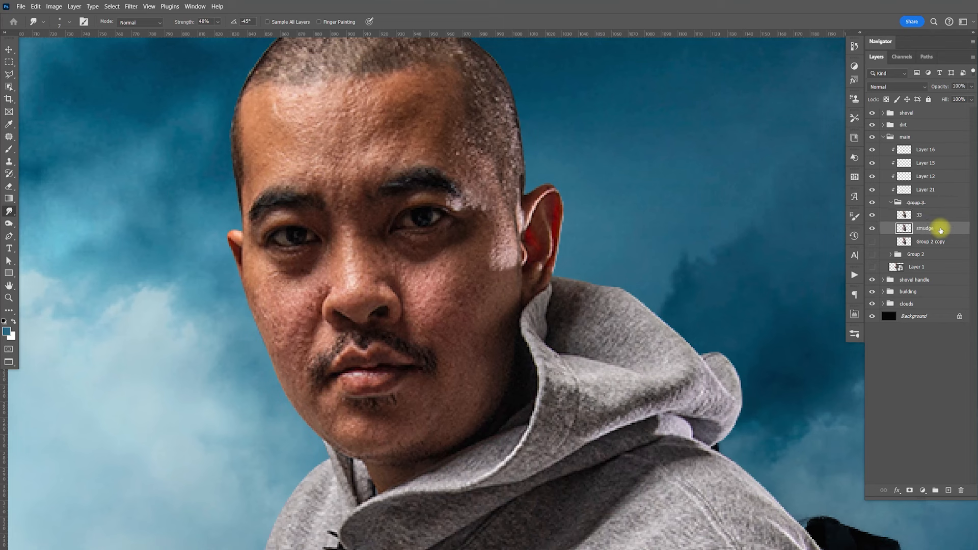
double_click(931, 241)
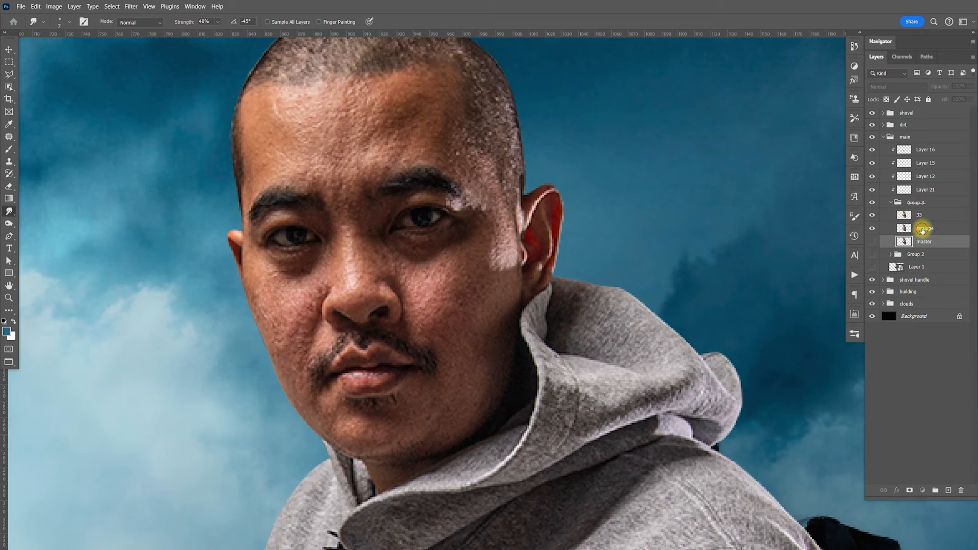
- Add a layer mask in the shape of the man's outline to the smudge layer and target the layer's image
click(923, 228)
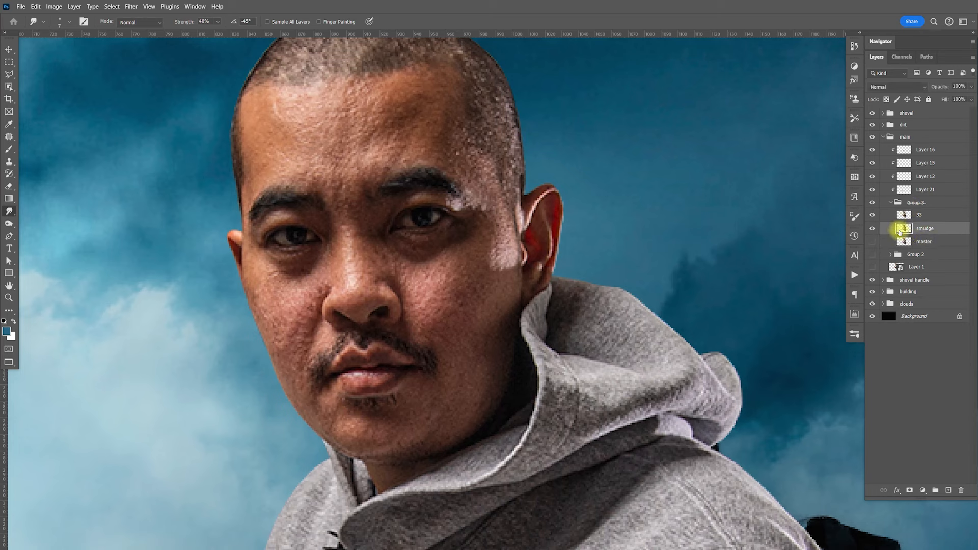
ctrl+click(903, 228)
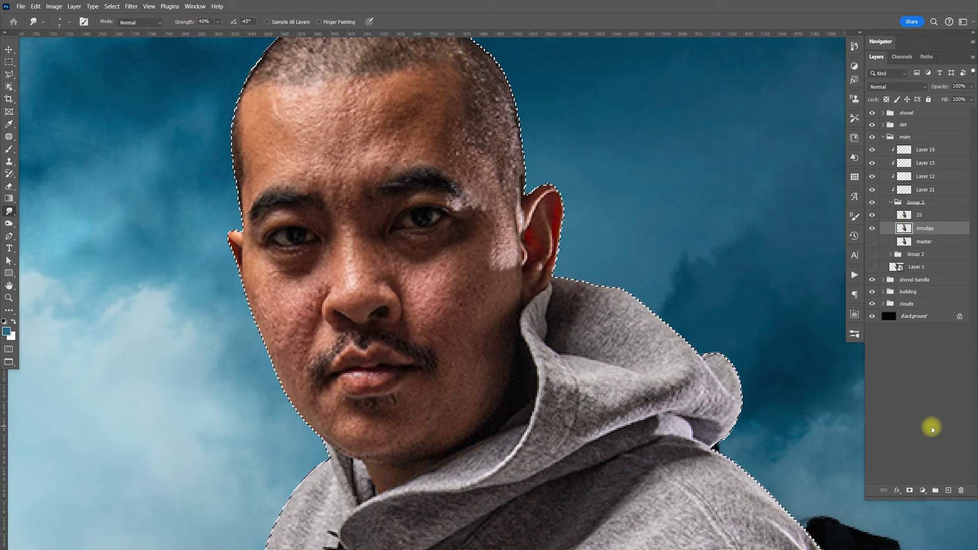
click(910, 487)
click(899, 228)
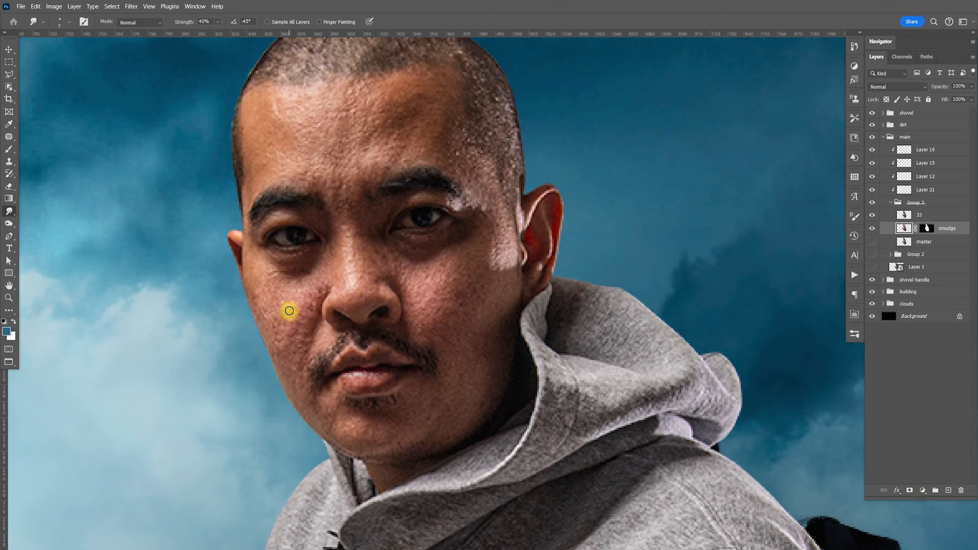
- Enlarge the Smudge brush and smooth the skin on the image-left cheek and jaw of the man's face
key(bracketright)
key(bracketright)
mouse_move(275, 292)
mouse_down()
mouse_move(315, 285)
mouse_move(297, 341)
mouse_move(288, 324)
mouse_move(279, 331)
mouse_move(296, 354)
mouse_up()
key(bracketleft)
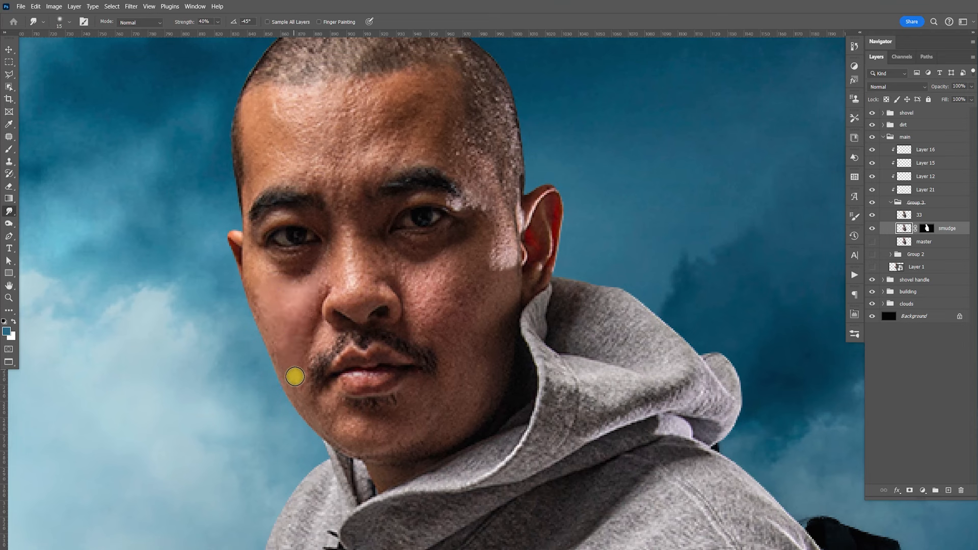
drag(333, 416, 343, 429)
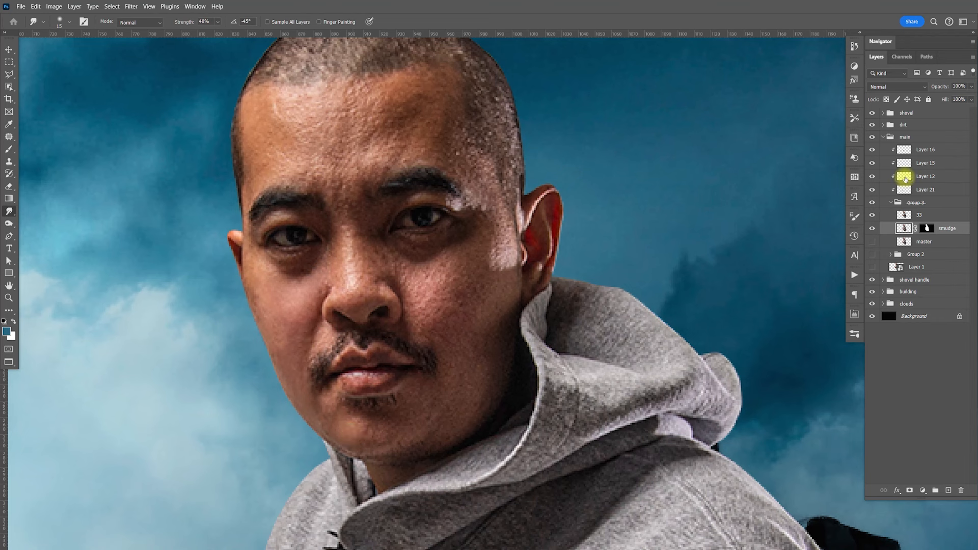
click(924, 215)
drag(971, 86, 923, 87)
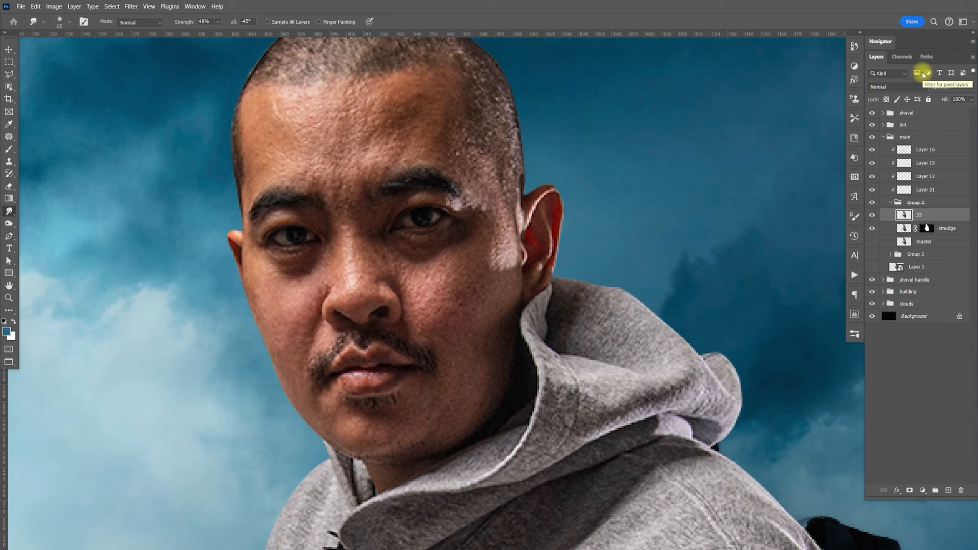
- Smudge the skin on the smudge layer smooth across the forehead, nose, under-eye areas, cheeks and chin, adjusting the brush size as needed
click(904, 228)
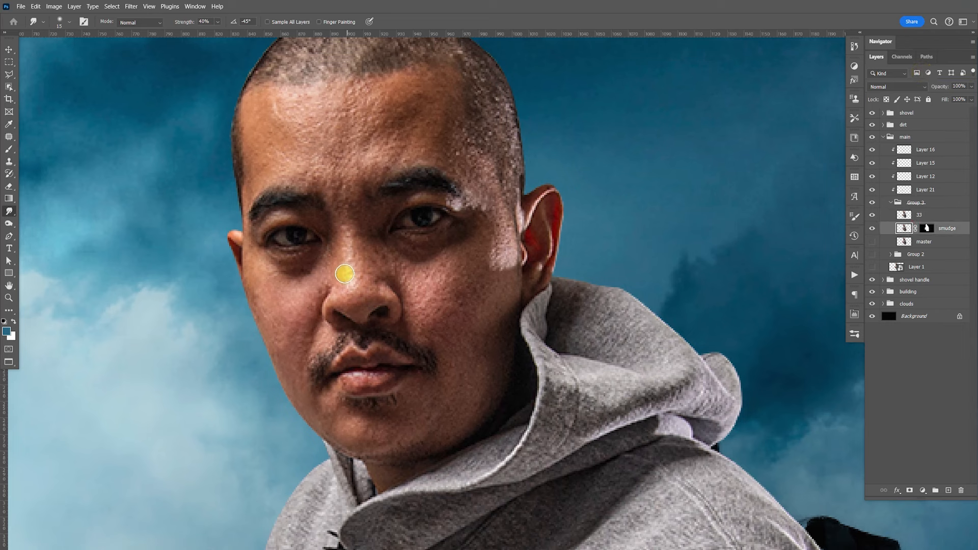
mouse_move(344, 236)
mouse_down()
mouse_move(347, 293)
mouse_move(358, 289)
mouse_move(358, 240)
mouse_move(344, 203)
mouse_move(409, 281)
mouse_move(390, 259)
mouse_move(426, 280)
mouse_move(473, 266)
mouse_move(452, 257)
mouse_move(454, 299)
mouse_move(449, 281)
mouse_move(426, 283)
mouse_move(421, 311)
mouse_move(494, 267)
mouse_move(497, 238)
mouse_move(498, 313)
mouse_move(489, 304)
mouse_move(474, 318)
mouse_move(475, 337)
mouse_move(447, 346)
mouse_move(465, 327)
mouse_move(459, 388)
mouse_move(482, 356)
mouse_move(488, 373)
mouse_move(464, 415)
mouse_move(434, 432)
mouse_move(392, 446)
mouse_move(334, 427)
mouse_move(387, 428)
mouse_move(421, 412)
mouse_move(423, 390)
mouse_move(402, 348)
mouse_move(453, 351)
mouse_move(473, 372)
mouse_move(452, 280)
mouse_move(326, 166)
mouse_move(339, 173)
mouse_move(340, 188)
mouse_move(339, 177)
mouse_move(271, 163)
mouse_move(366, 155)
mouse_up()
key(bracketright)
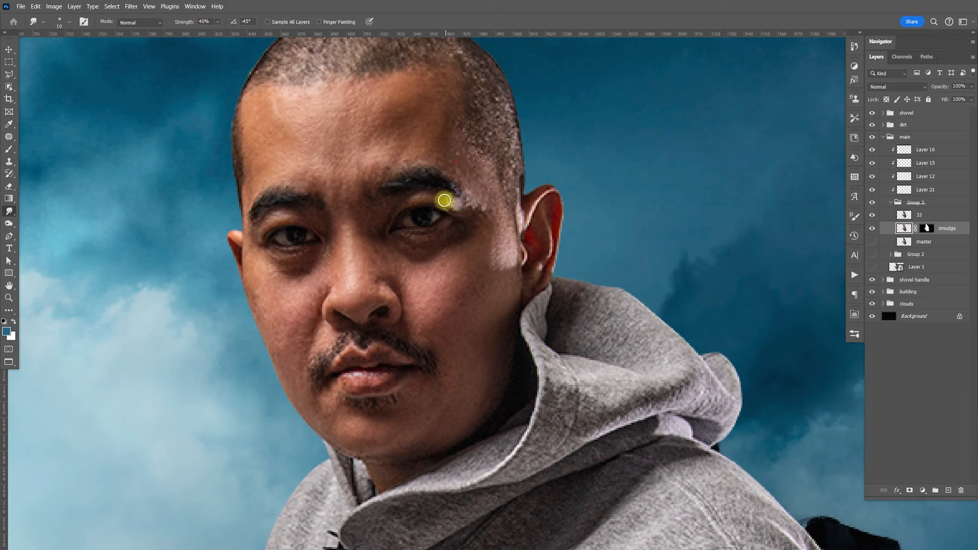
mouse_move(298, 217)
mouse_down()
mouse_move(278, 219)
mouse_move(275, 262)
mouse_move(328, 258)
mouse_up()
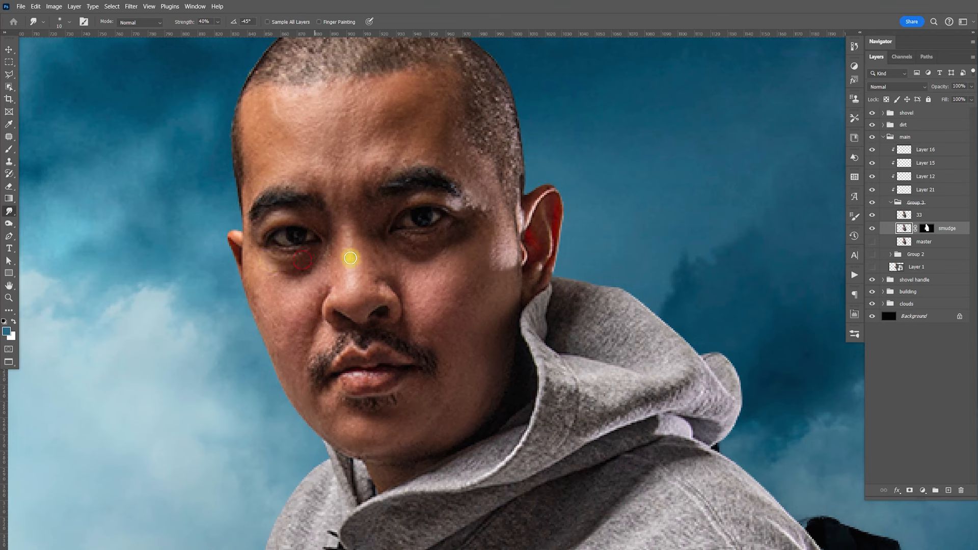
drag(399, 248, 358, 256)
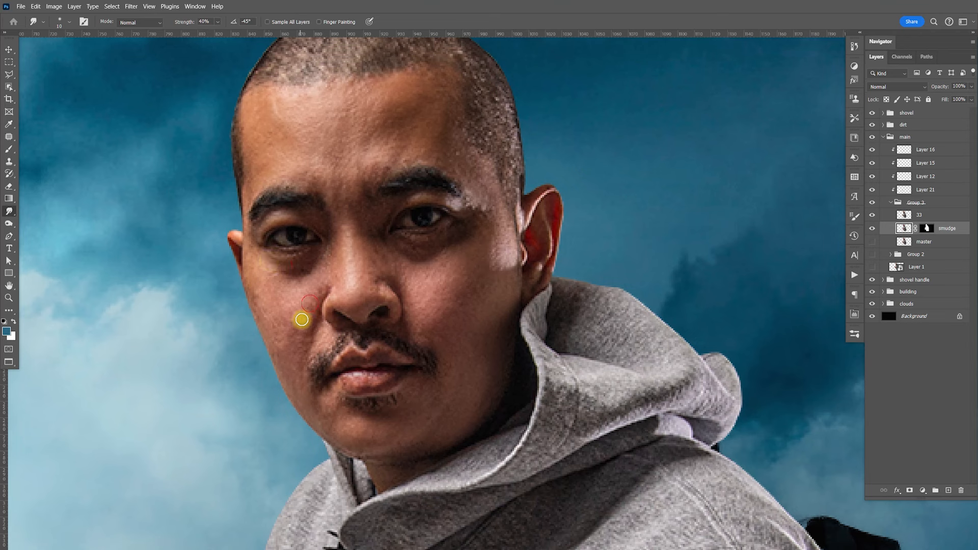
drag(284, 337, 279, 329)
key(bracketleft)
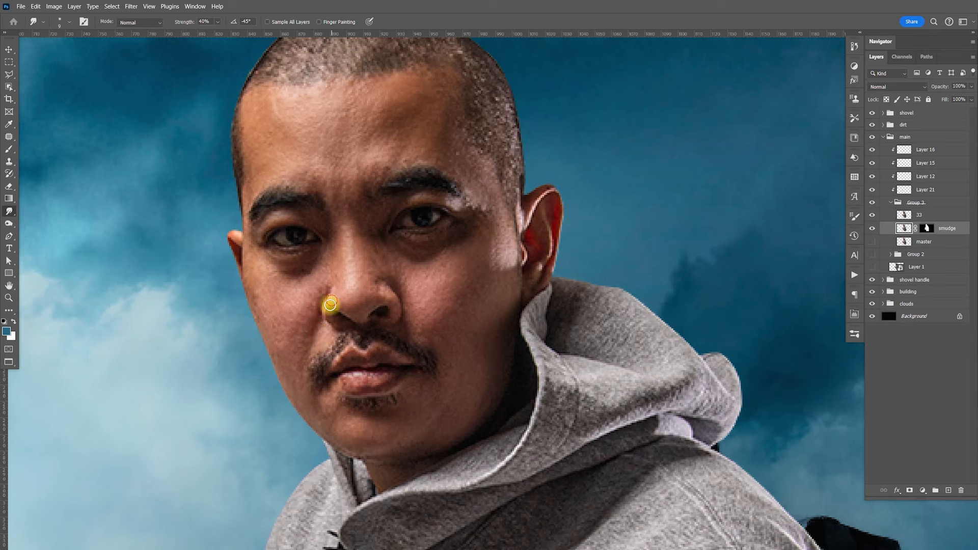
drag(336, 398, 331, 400)
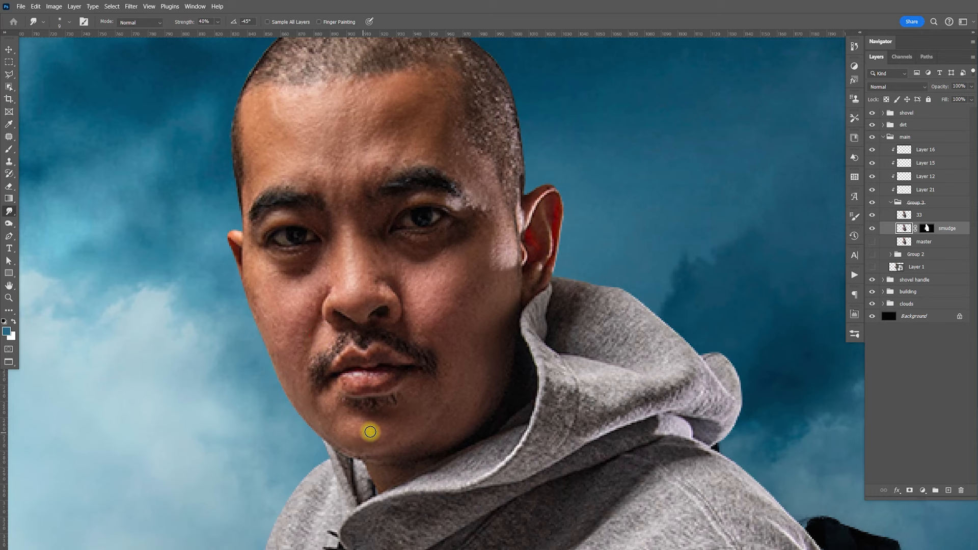
click(436, 409)
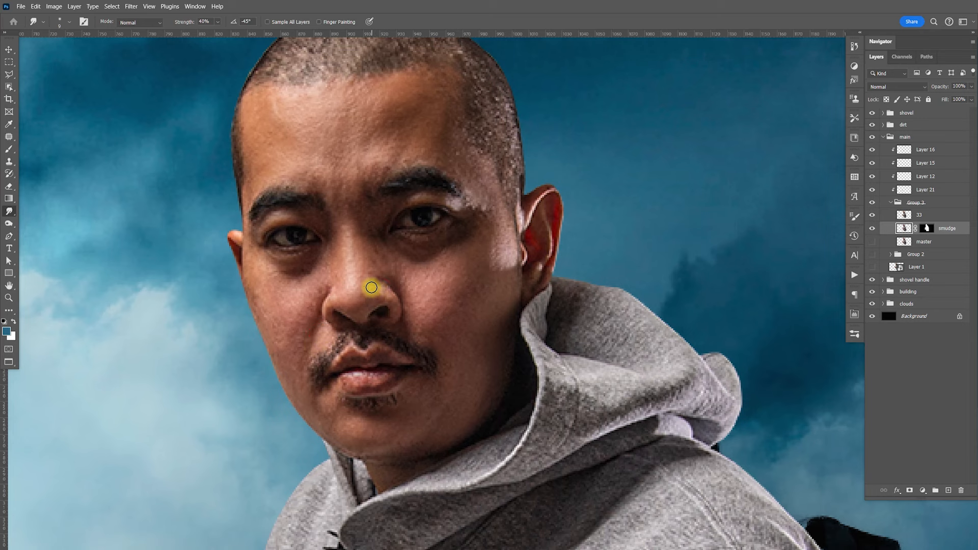
key(ctrl+0)
mouse_move(387, 395)
mouse_down()
mouse_move(454, 323)
mouse_move(452, 332)
mouse_up()
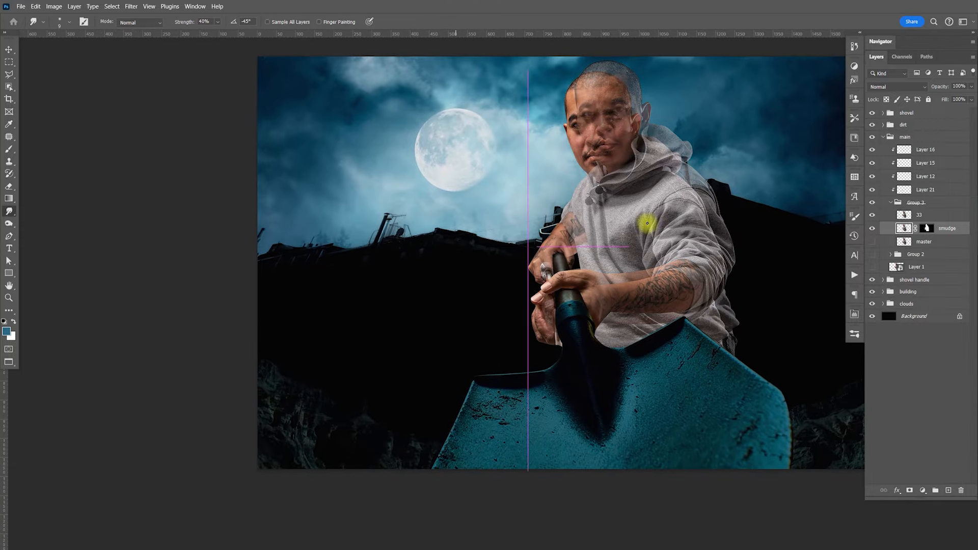
key(ctrl+z)
key(v)
drag(702, 238, 607, 291)
key(ctrl+shift+z)
key(ctrl+z)
key(ctrl+shift+z)
key(ctrl+z)
key(ctrl+shift+z)
key(ctrl+z)
drag(678, 346, 676, 357)
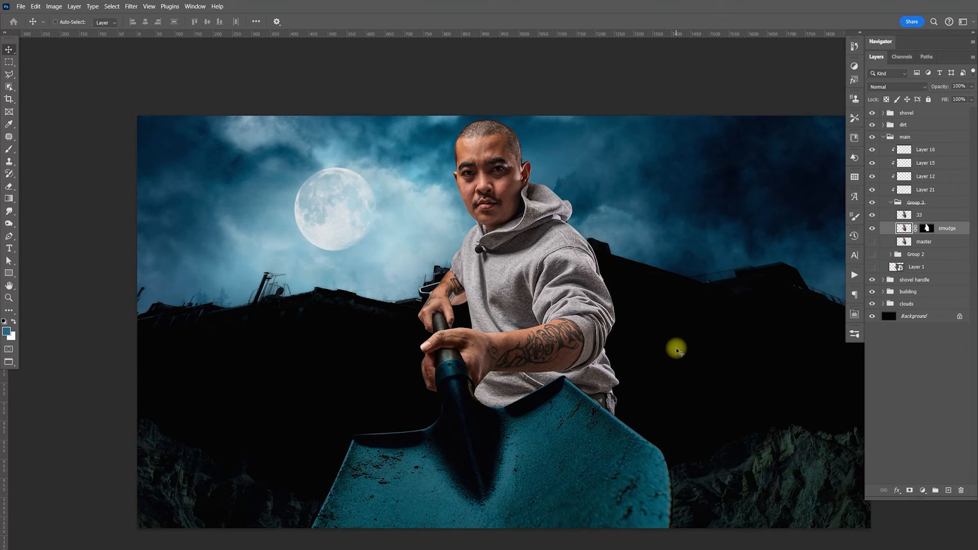
- Collapse Group 3 and add a layer clipped above it, filled with the blue foreground colour
click(891, 204)
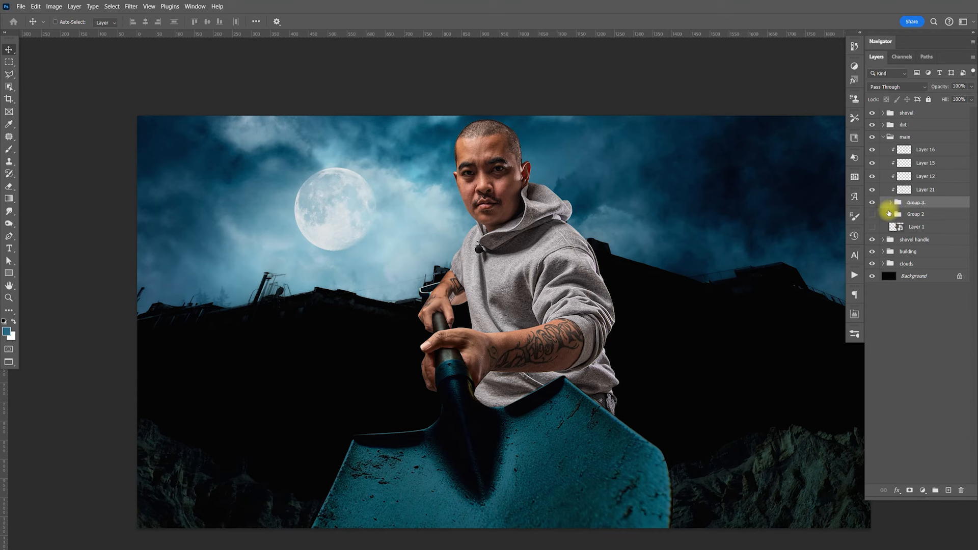
click(872, 202)
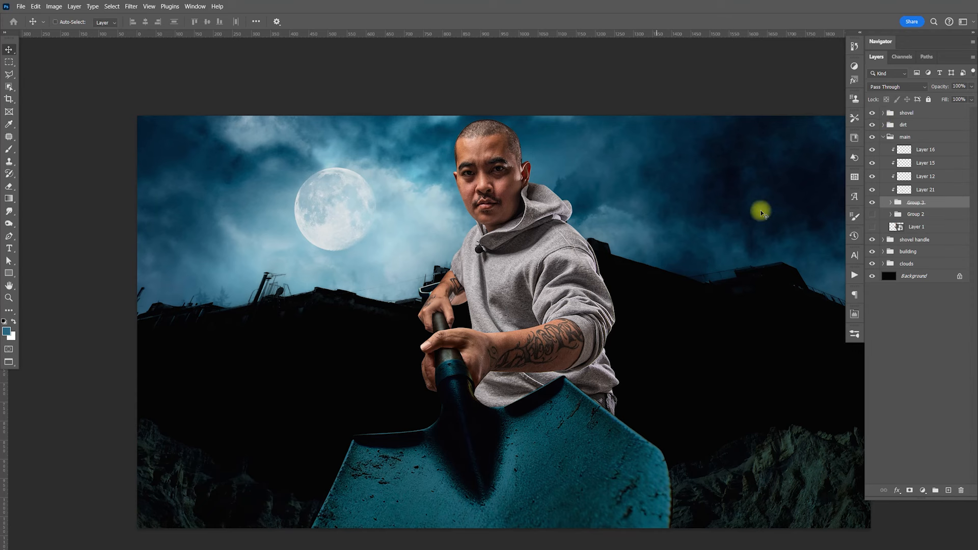
click(947, 491)
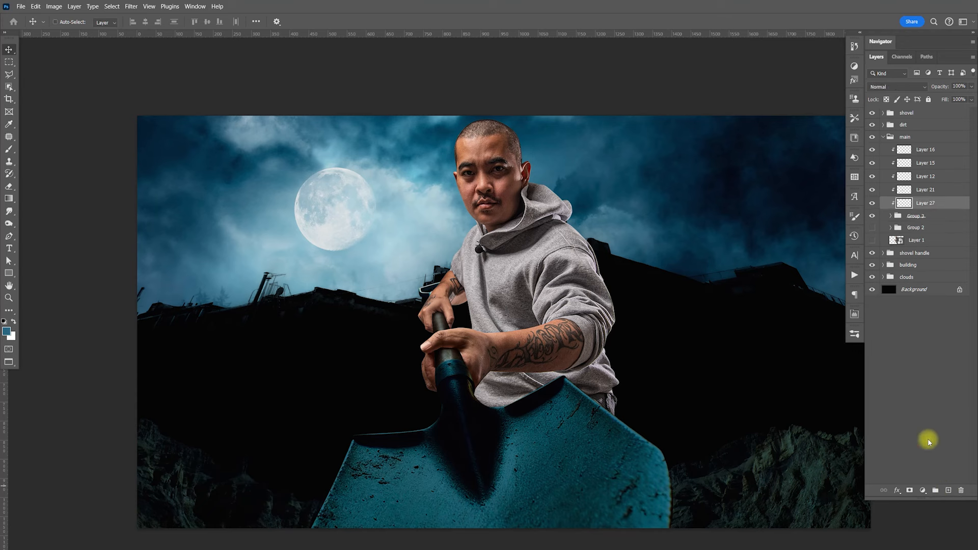
key(alt+BackSpace)
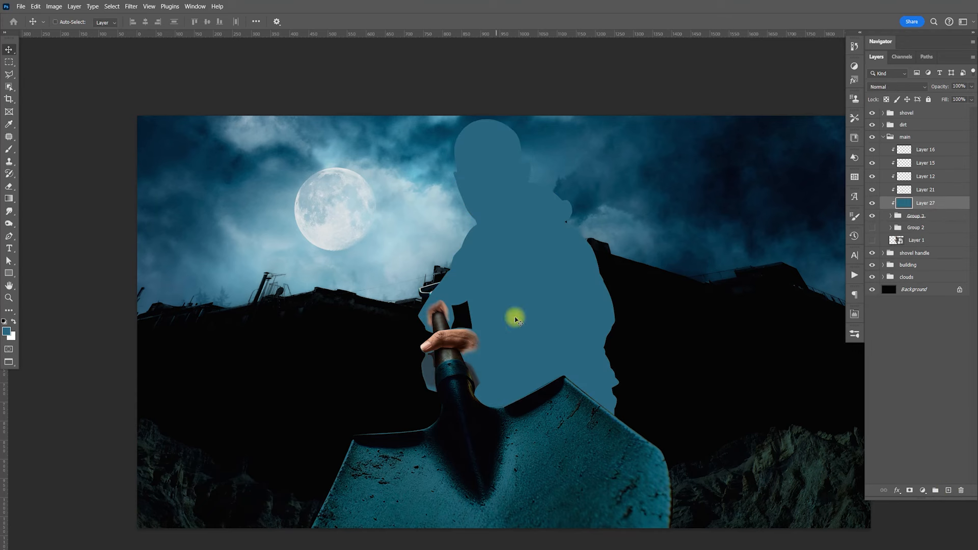
- Hide Layer 27, duplicate the hands group inside the shovel group, and hide the duplicate
click(872, 203)
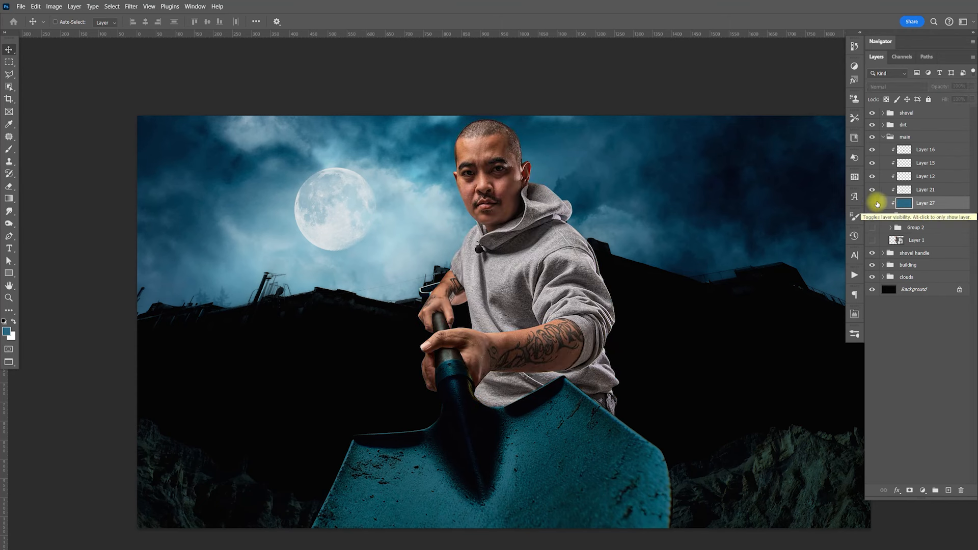
click(884, 138)
click(883, 113)
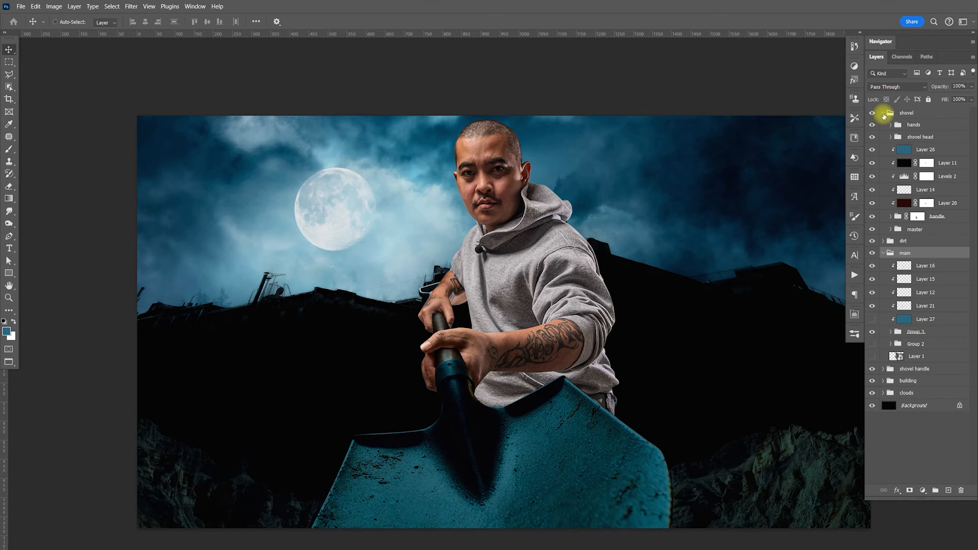
click(912, 131)
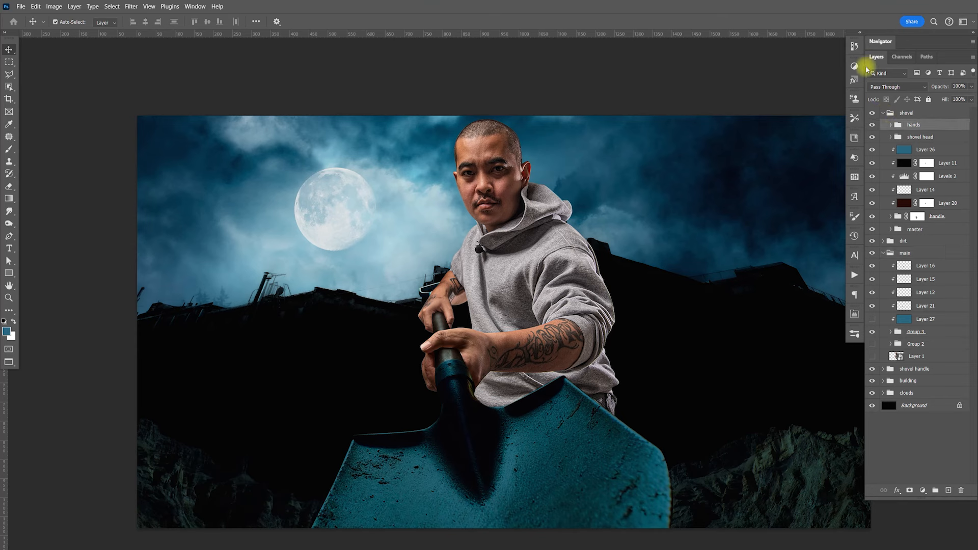
key(ctrl+j)
click(874, 125)
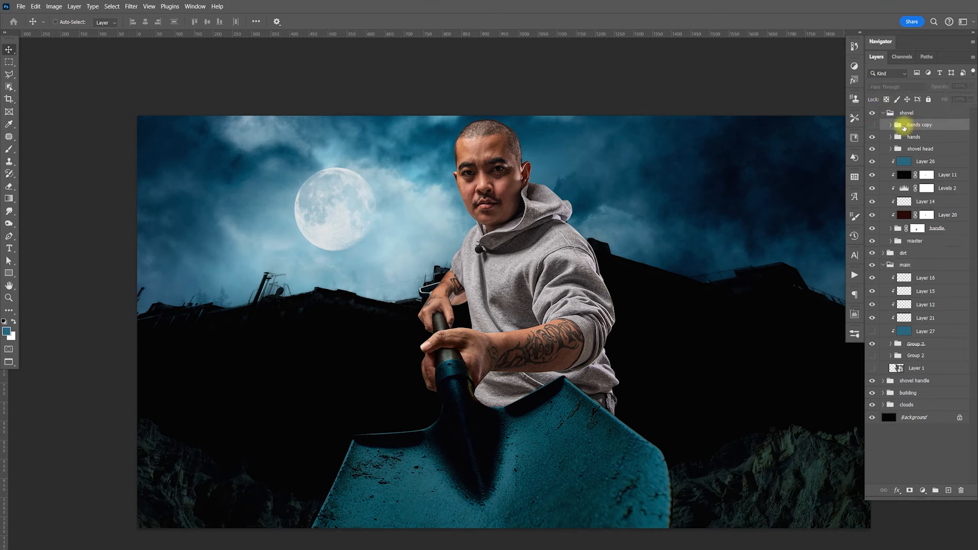
- Merge all layers of the hands group into one layer and move it to the top of Group 3
click(891, 137)
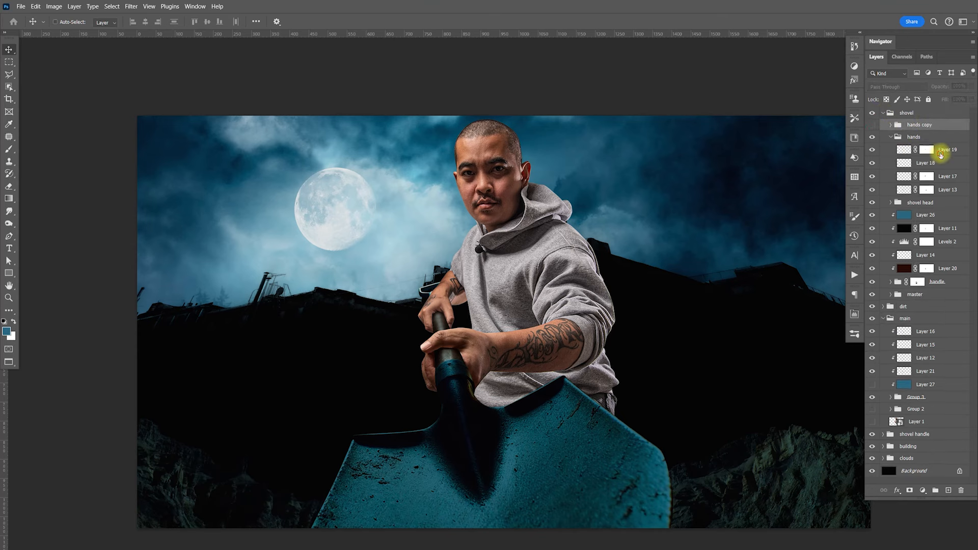
click(941, 153)
shift+click(945, 192)
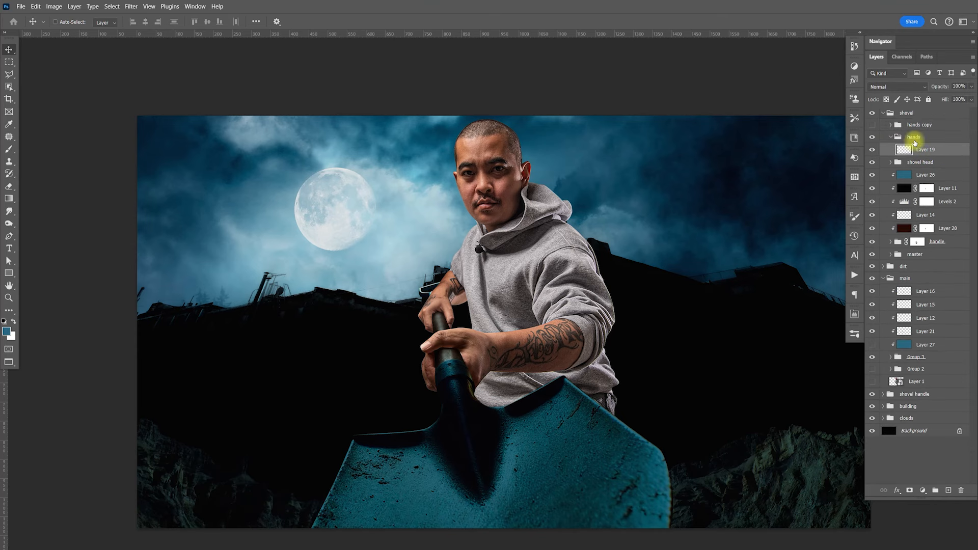
mouse_move(939, 149)
mouse_down()
mouse_move(928, 349)
mouse_move(895, 356)
mouse_up()
click(891, 344)
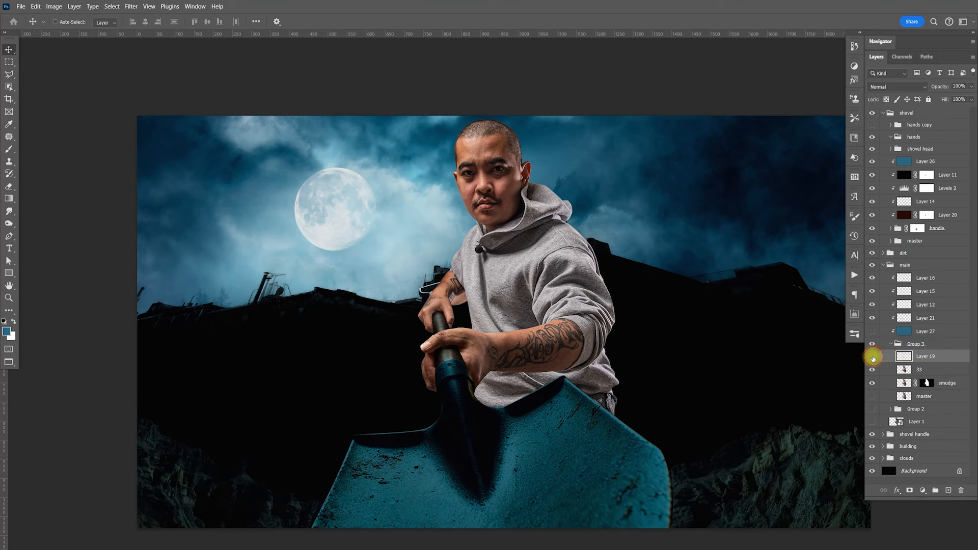
- Compare the hands with Layer 19 hidden and shown, and check the outline of its contents
click(872, 357)
click(873, 357)
click(874, 356)
click(873, 356)
ctrl+click(905, 357)
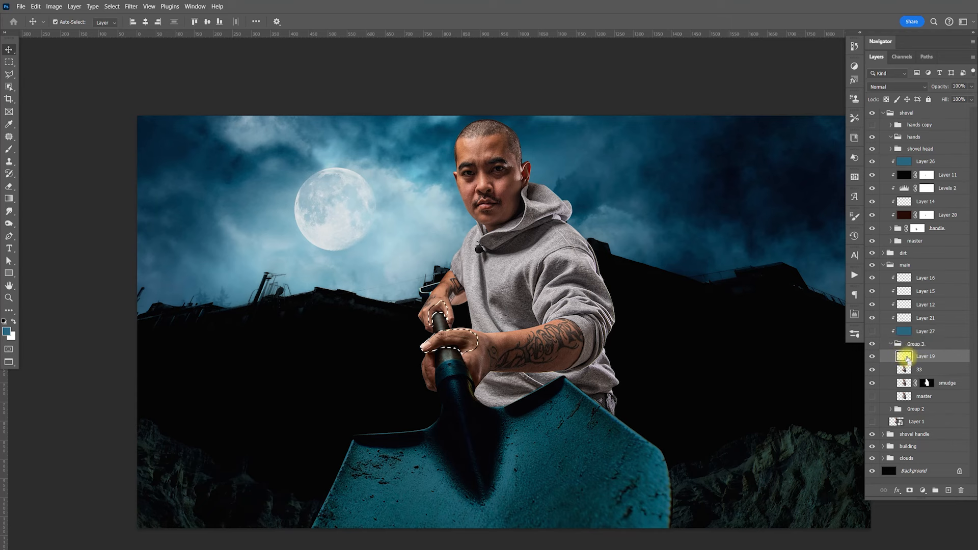
key(ctrl+d)
click(872, 357)
click(872, 357)
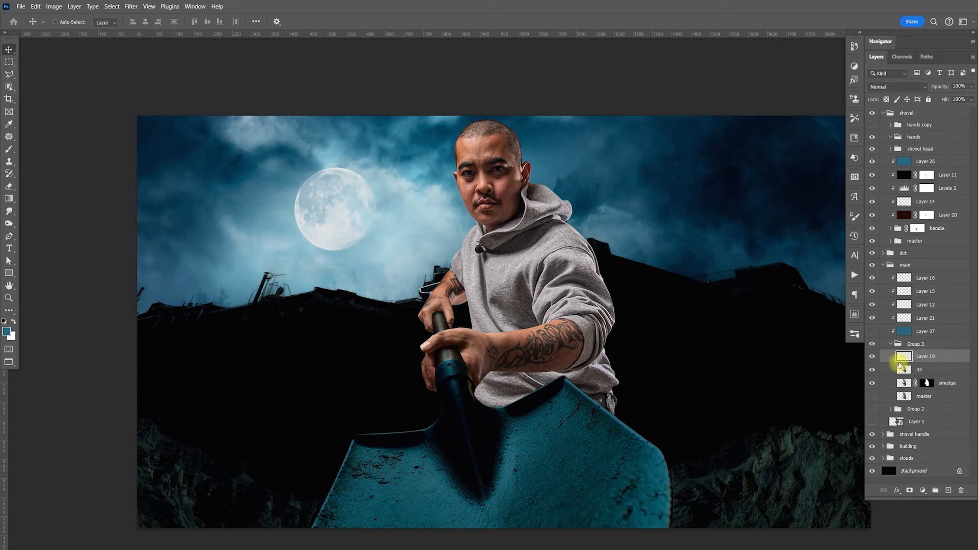
- Load Layer 19's outline as a selection, fill it with black on the handle group's mask, and deselect
key(z)
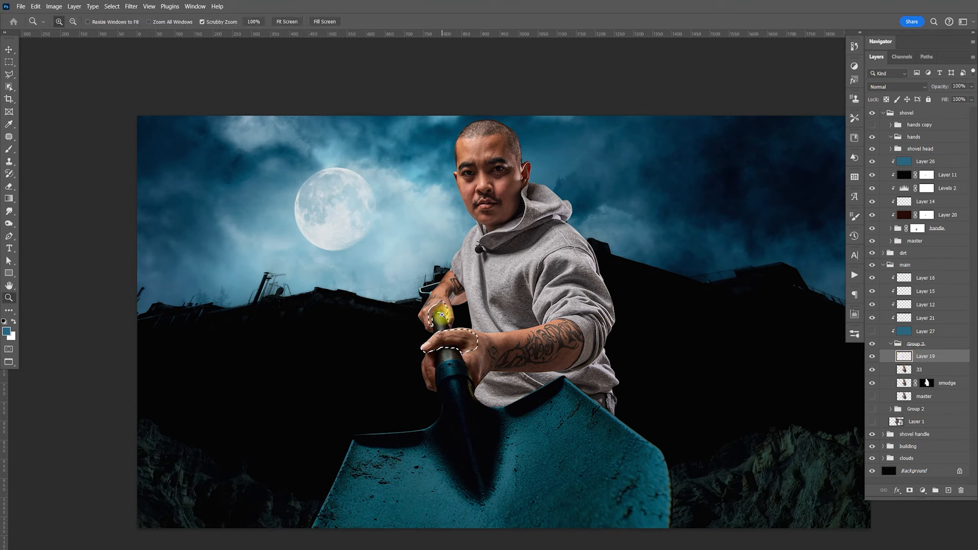
drag(460, 284, 606, 184)
click(870, 357)
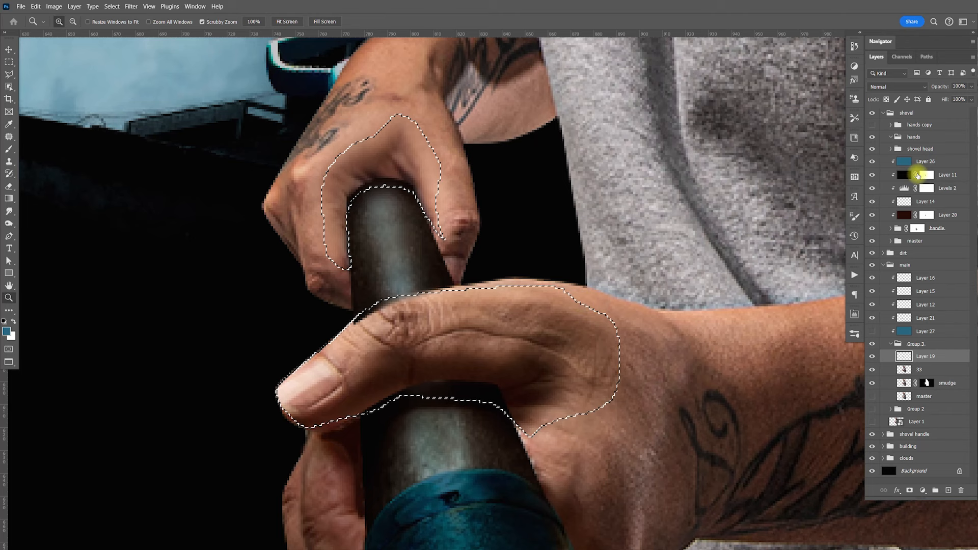
click(917, 230)
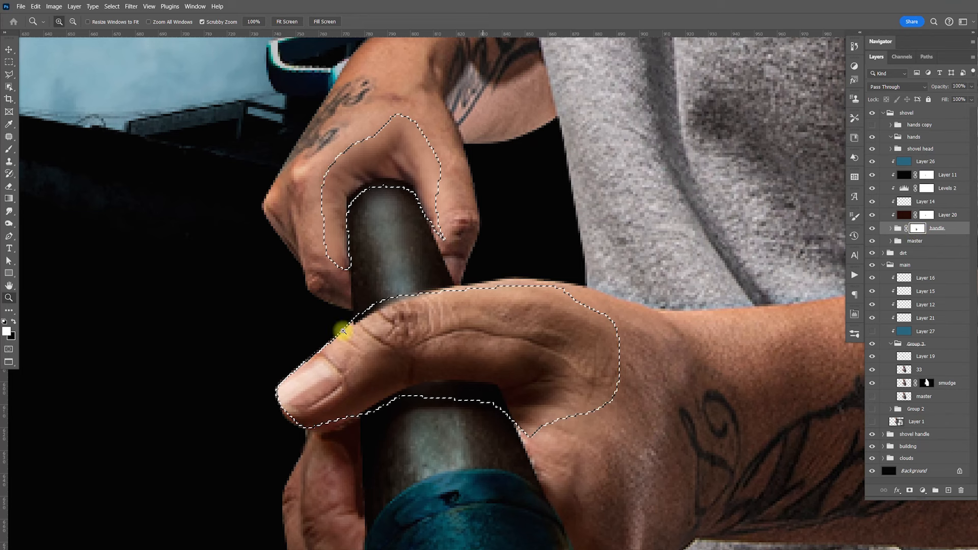
key(x)
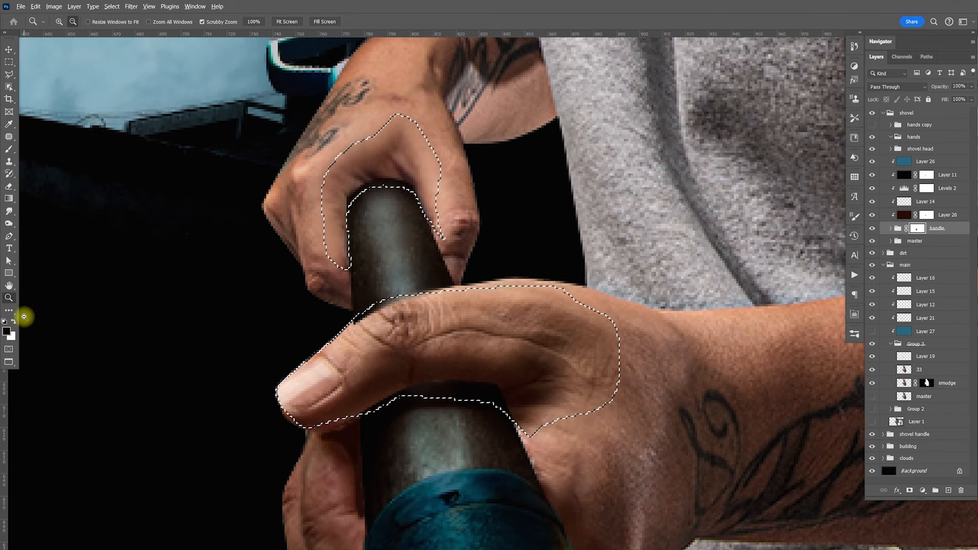
key(ctrl+d)
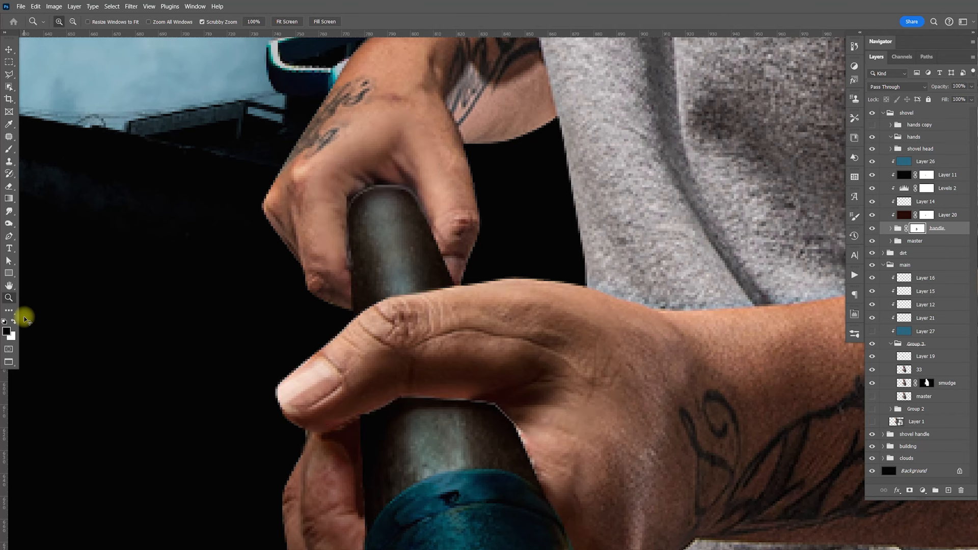
- Paint white with a 2 px brush on the handle group's mask to clean up the pale fringe where the handle meets both hands
key(v)
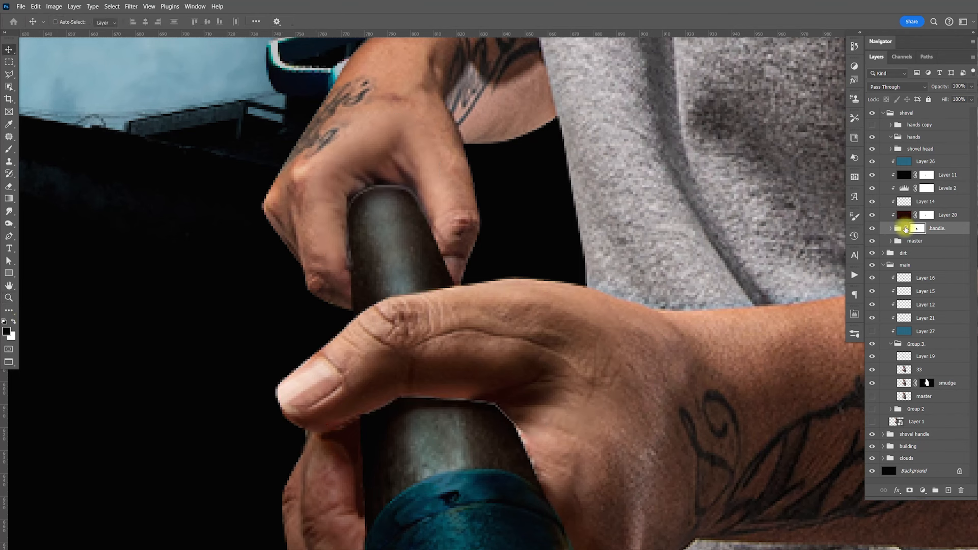
drag(410, 208, 410, 210)
key(ctrl+plus)
key(ctrl+plus)
key(ctrl+plus)
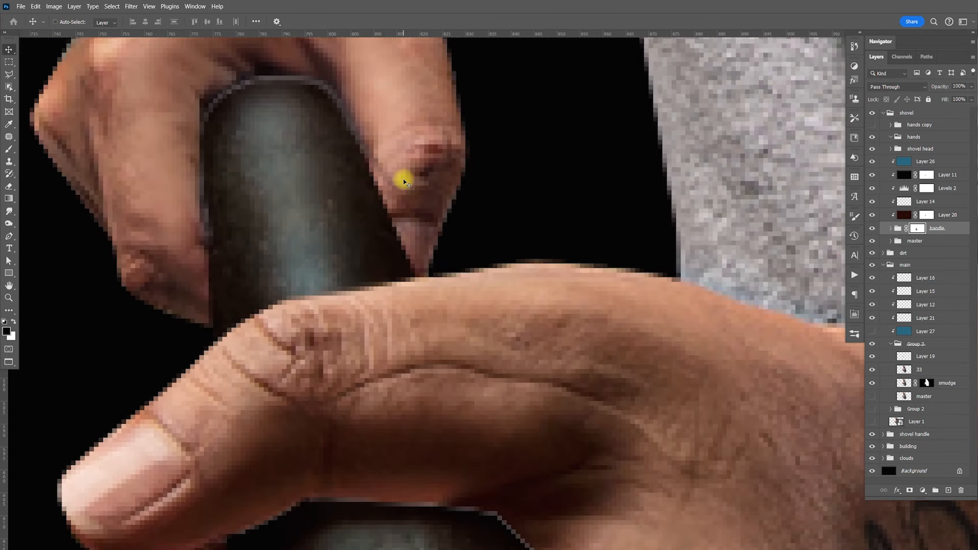
drag(473, 356, 528, 269)
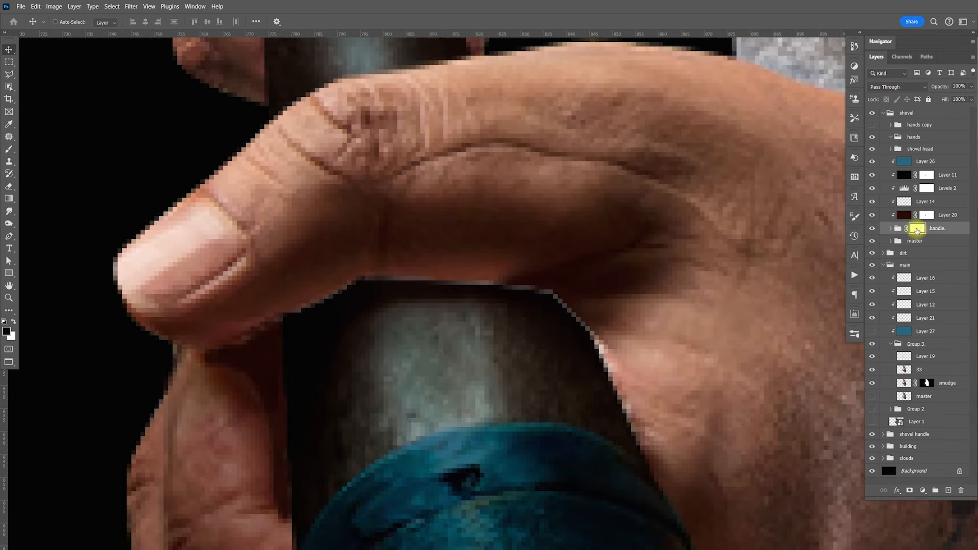
click(869, 232)
key(b)
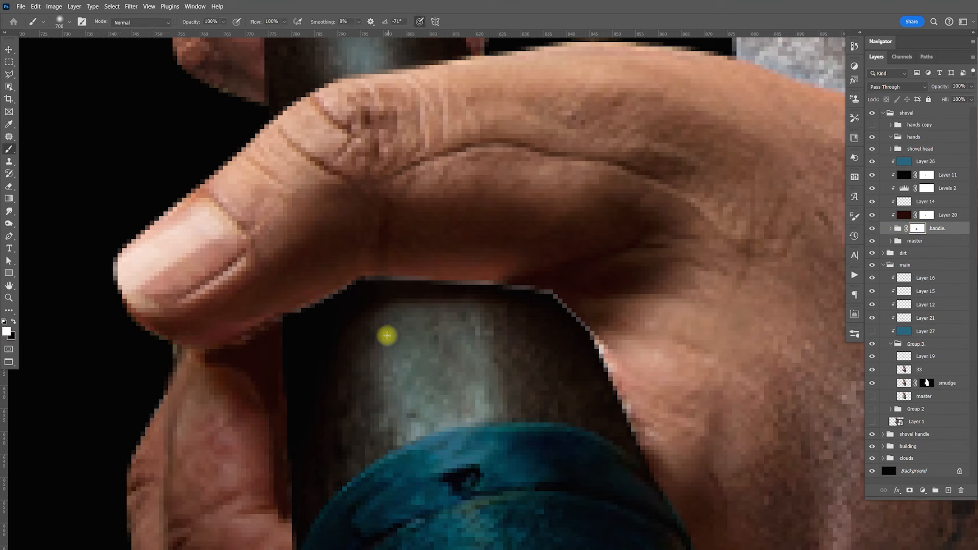
key(bracketleft)
key(bracketleft)
key(bracketleft)
key(bracketleft)
key(bracketleft)
key(bracketleft)
key(bracketleft)
key(bracketleft)
key(bracketleft)
key(bracketleft)
key(bracketleft)
key(bracketleft)
key(bracketleft)
key(bracketleft)
key(bracketleft)
key(bracketleft)
key(bracketleft)
key(bracketleft)
key(bracketleft)
key(bracketleft)
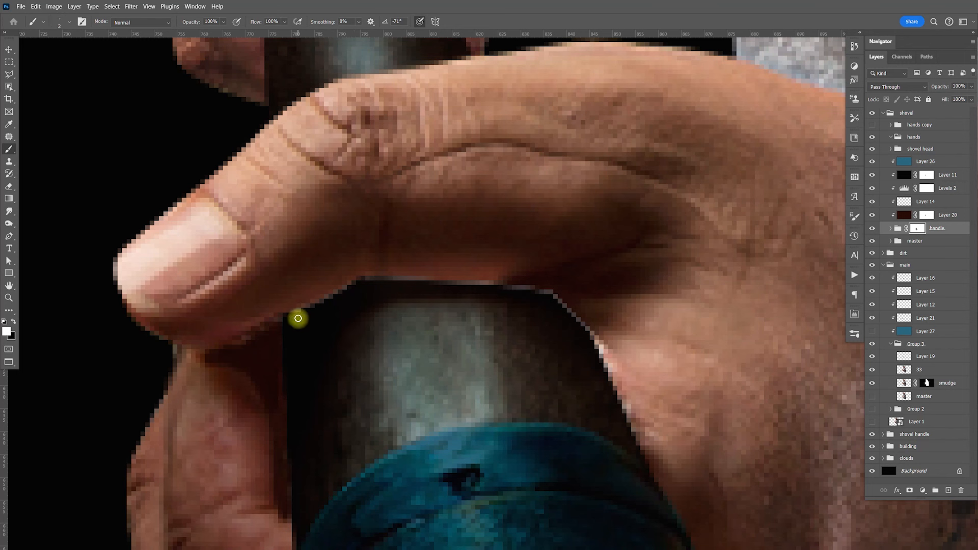
mouse_move(305, 312)
mouse_down()
mouse_move(358, 282)
mouse_move(390, 280)
mouse_move(549, 294)
mouse_move(583, 325)
mouse_move(602, 365)
mouse_move(603, 356)
mouse_move(601, 376)
mouse_move(634, 443)
mouse_up()
drag(499, 165, 597, 420)
mouse_move(371, 155)
mouse_down()
mouse_move(368, 143)
mouse_move(393, 123)
mouse_move(433, 109)
mouse_move(493, 126)
mouse_move(498, 159)
mouse_move(482, 129)
mouse_move(508, 179)
mouse_up()
key(ctrl+0)
scroll(579, 284, right, 3)
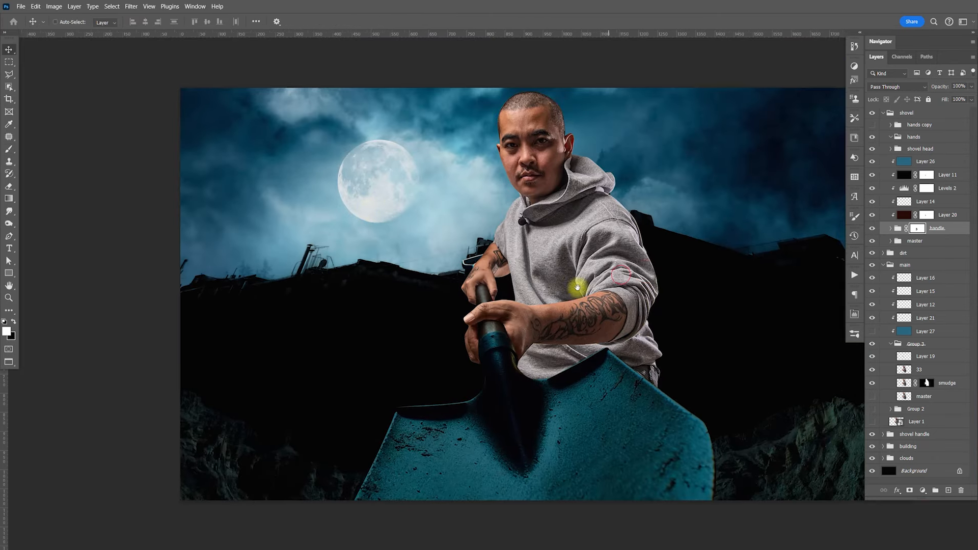
scroll(563, 299, up, 1)
key(v)
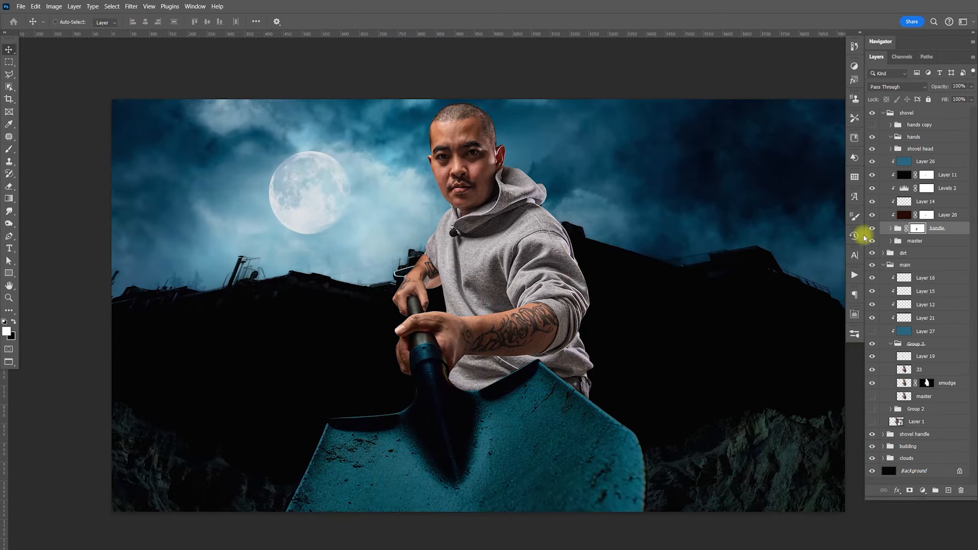
drag(753, 360, 742, 349)
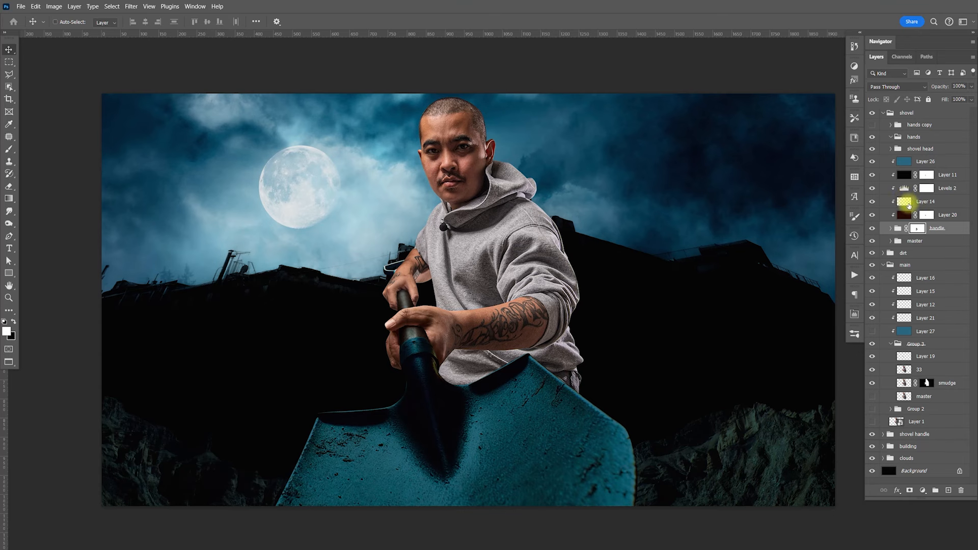
- Collapse the shovel group and Group 3, show Layer 27, and set its blend mode to Multiply
click(884, 114)
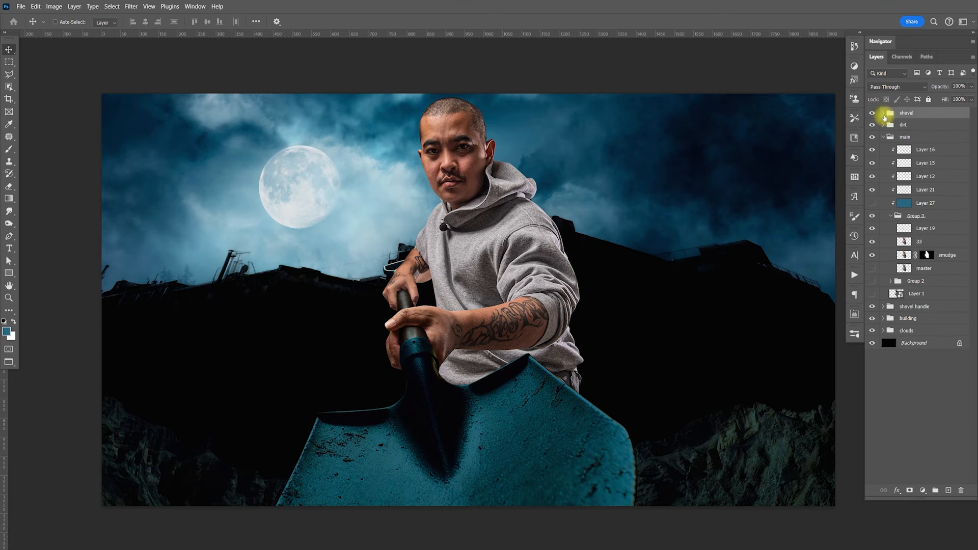
key(ctrl)
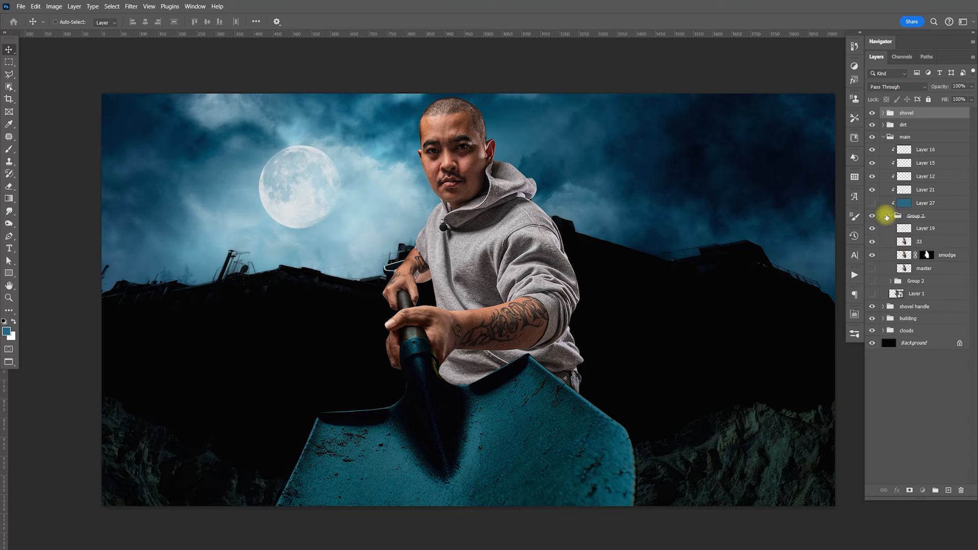
click(886, 217)
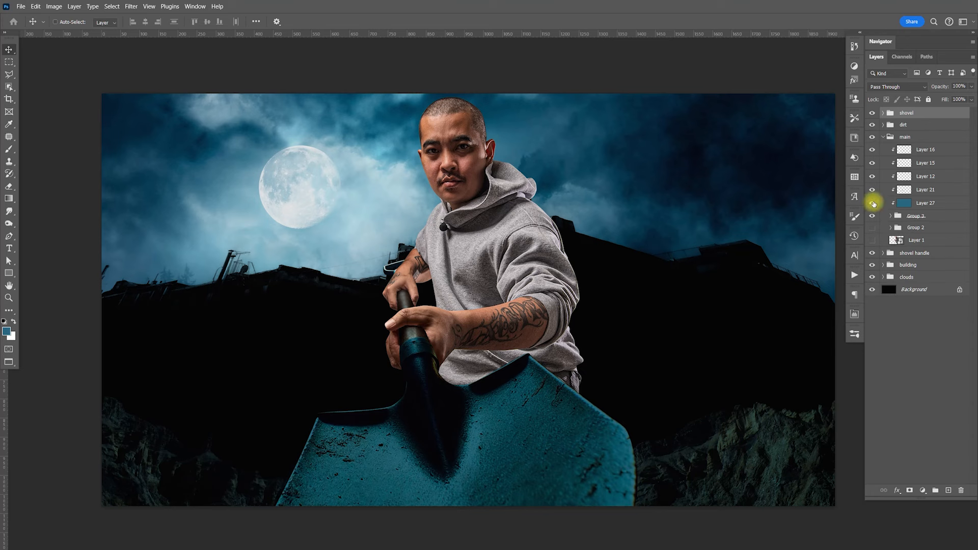
click(872, 202)
click(906, 203)
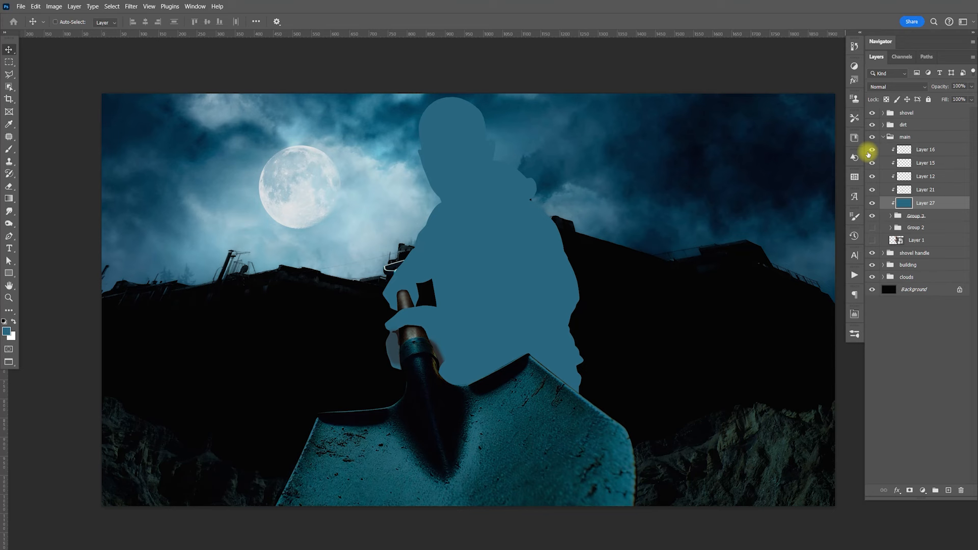
click(892, 87)
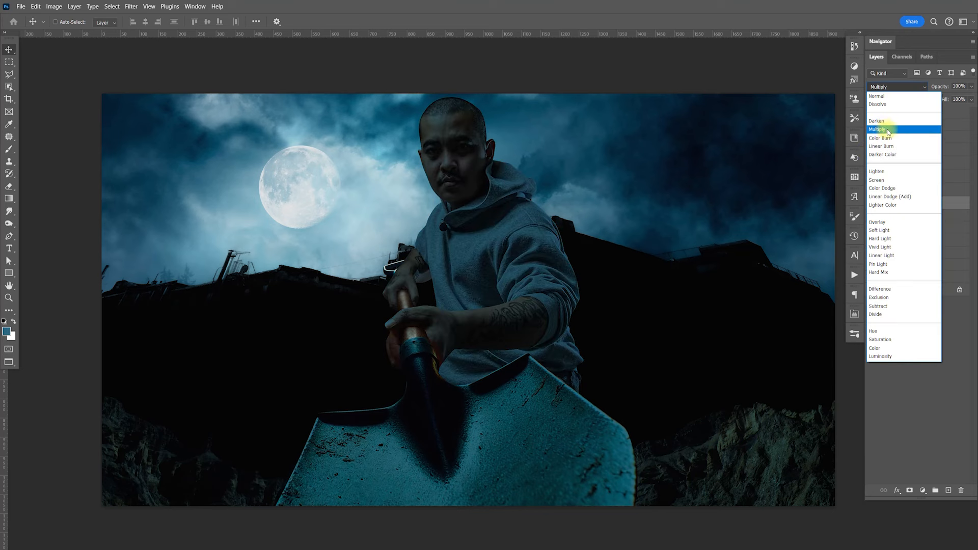
click(888, 131)
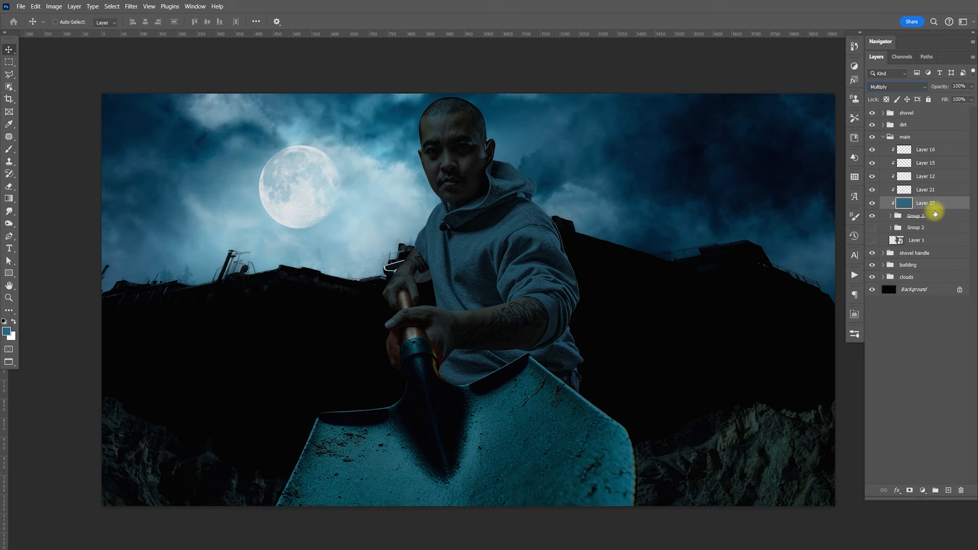
- Duplicate Layer 27, set the copy's blend mode to Color Dodge, and compare both blue layers on and off
key(ctrl+j)
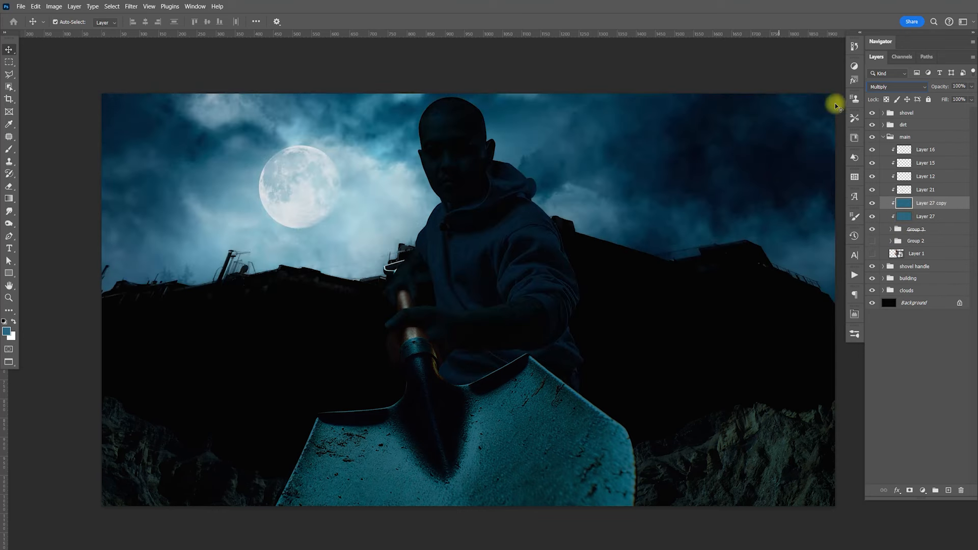
click(886, 86)
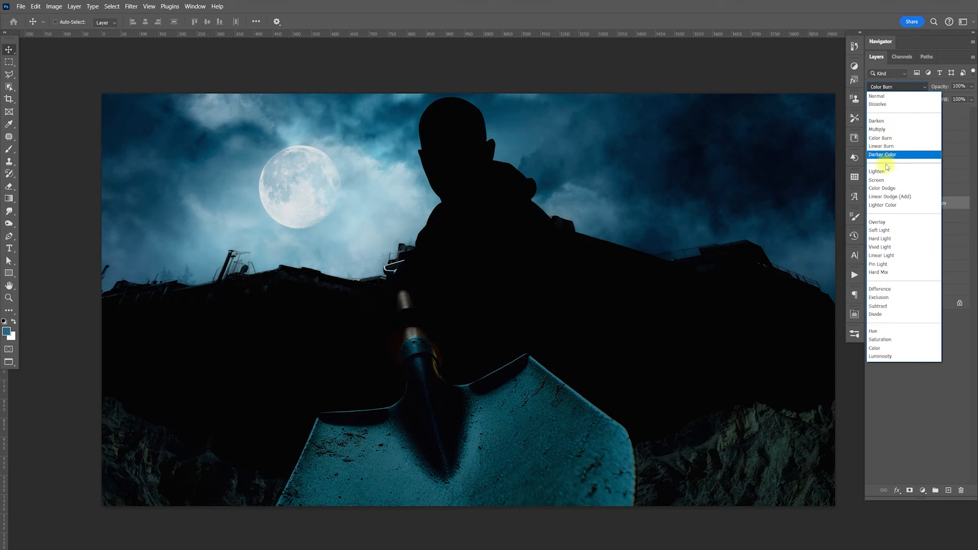
click(890, 192)
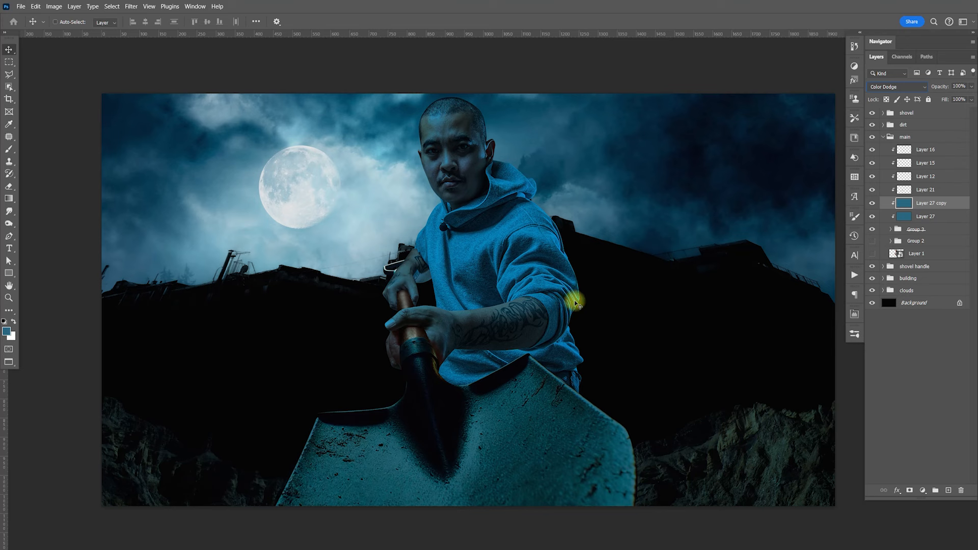
click(872, 206)
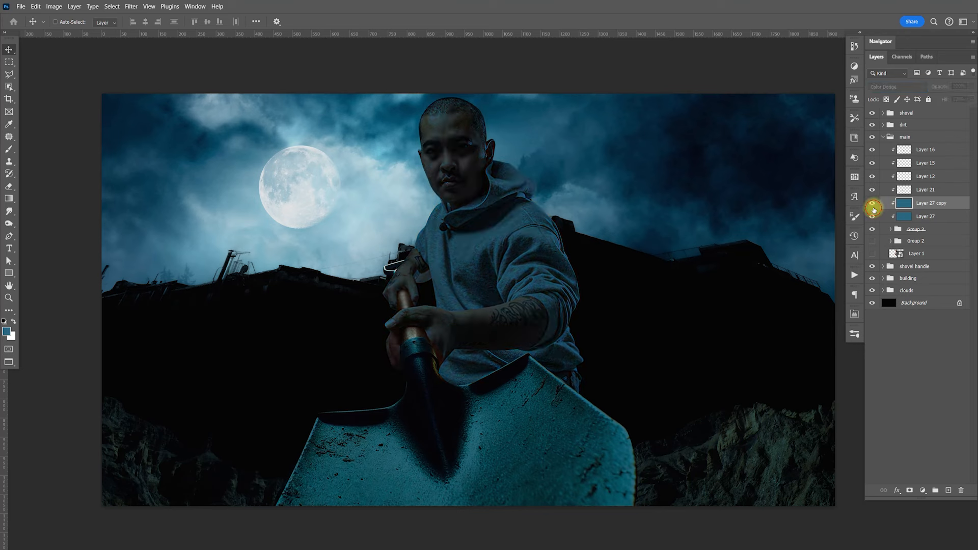
click(873, 205)
click(872, 218)
click(873, 218)
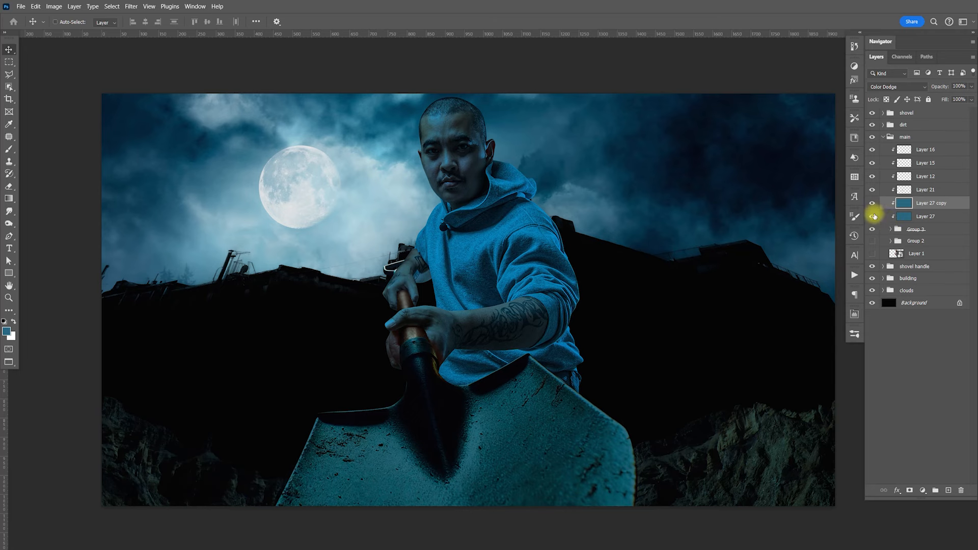
- Hide Layer 27 copy, try Blend If on Layer 27 with the underlying black slider split to 67 / 86, and undo it
click(872, 203)
click(943, 217)
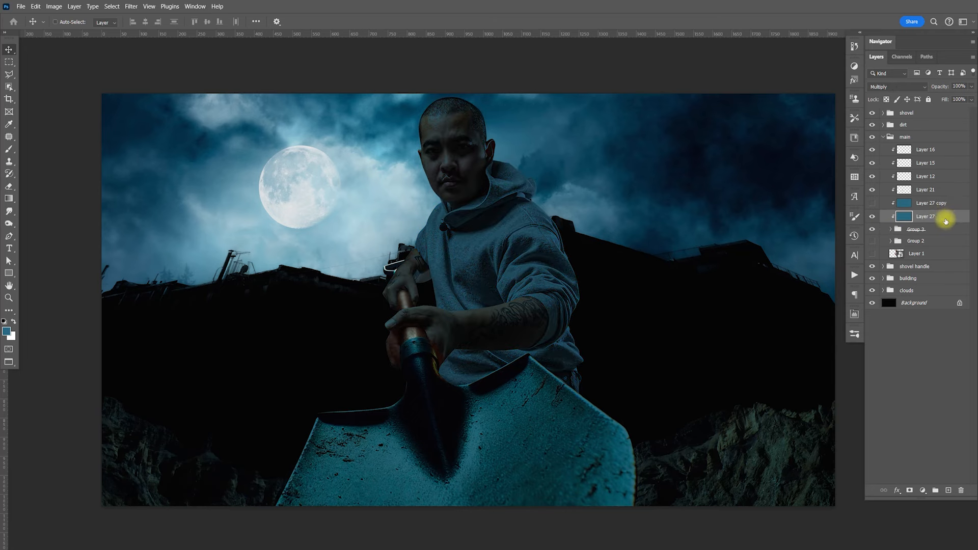
double_click(947, 228)
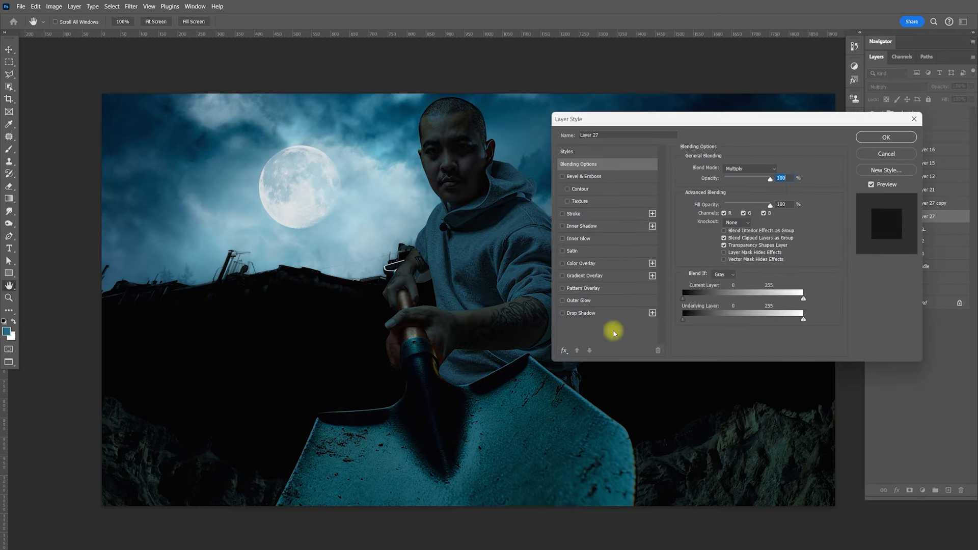
drag(504, 351, 436, 356)
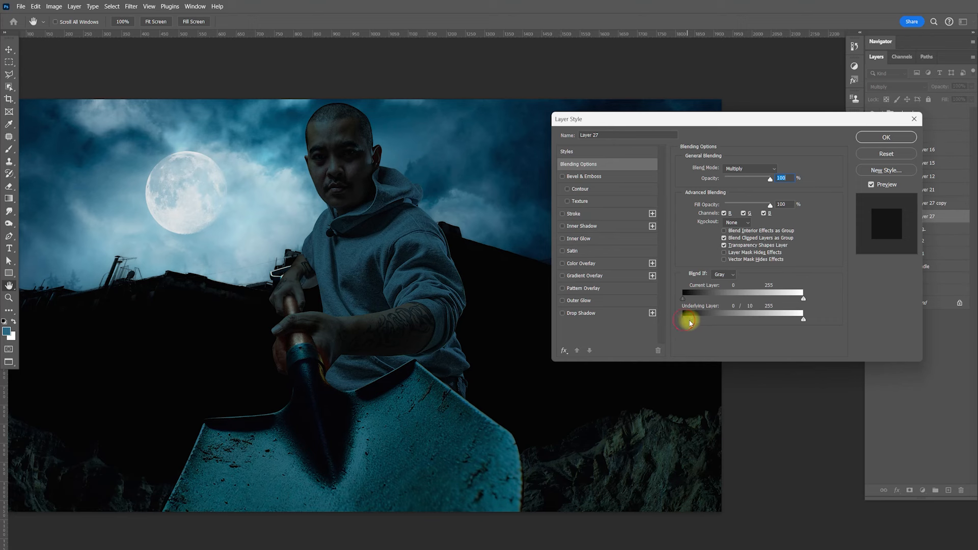
mouse_move(710, 321)
mouse_down()
mouse_move(792, 319)
mouse_move(694, 325)
mouse_move(712, 322)
mouse_up()
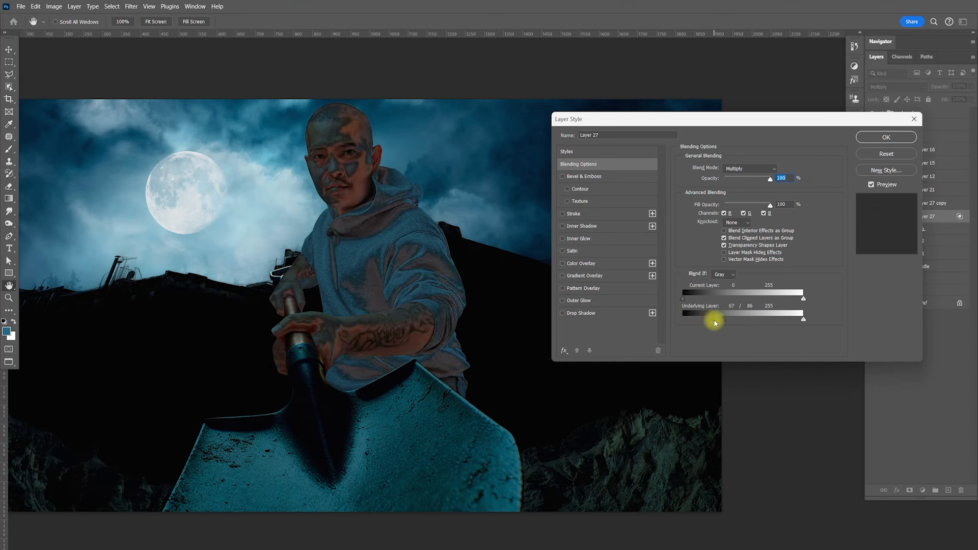
click(872, 138)
click(873, 204)
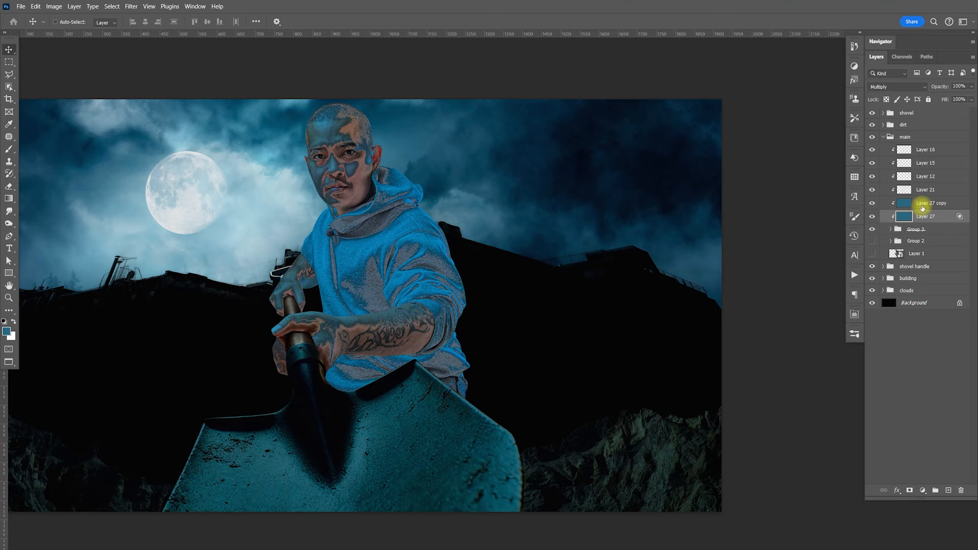
key(ctrl+z)
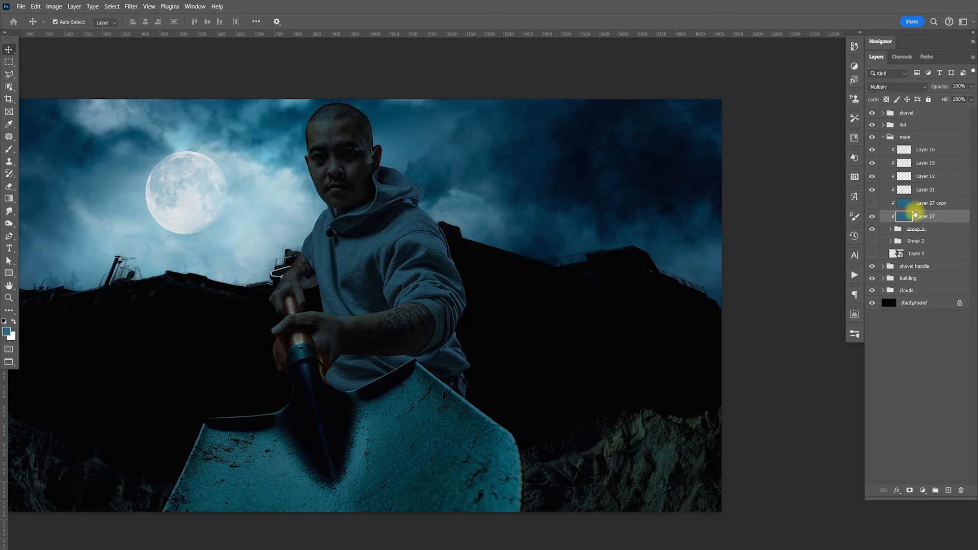
- Compare both blue layers on and off, leave only Layer 27 visible, and add a white layer mask to it
click(872, 205)
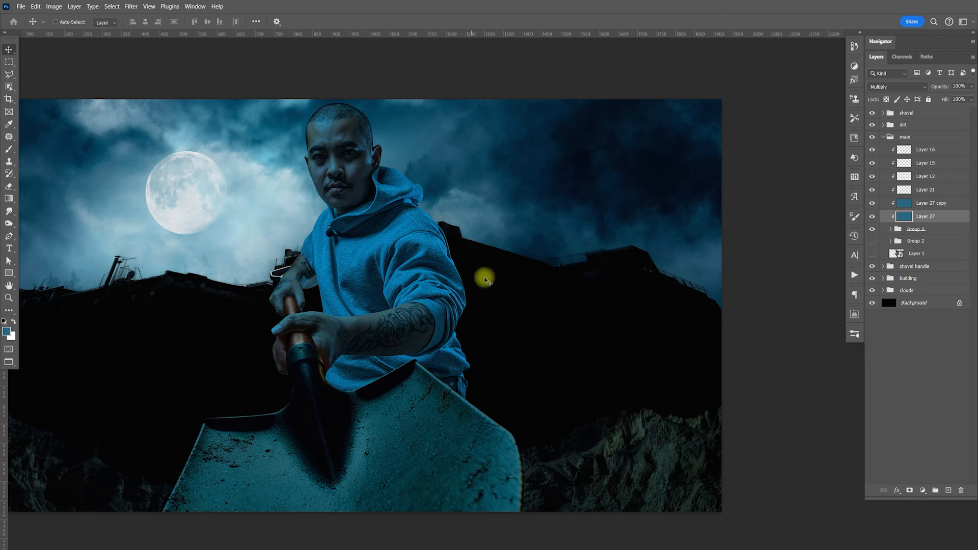
click(923, 205)
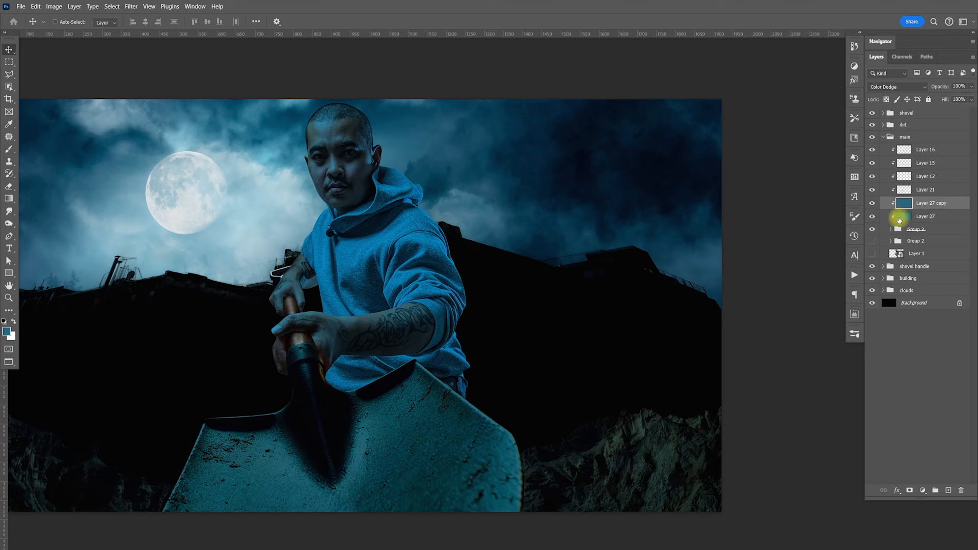
click(871, 204)
click(872, 202)
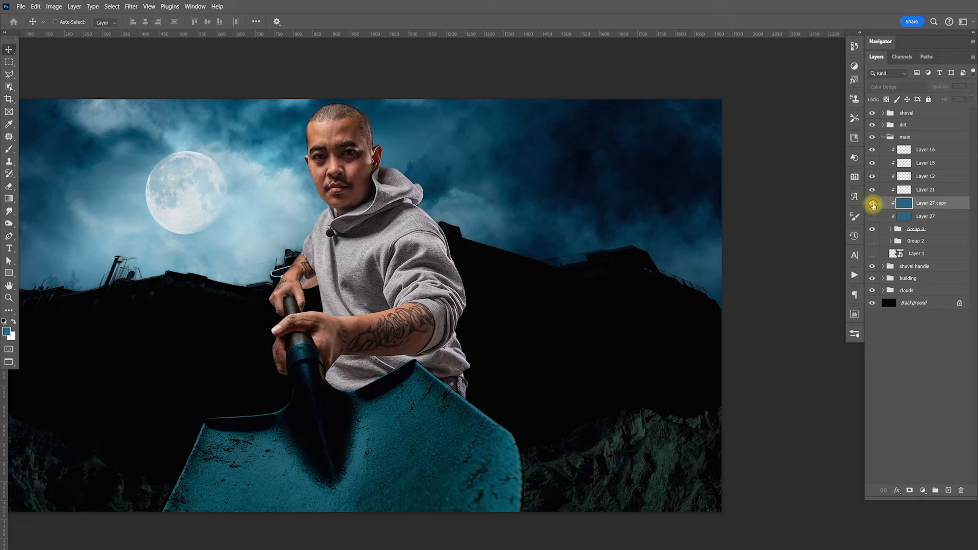
click(872, 203)
click(925, 220)
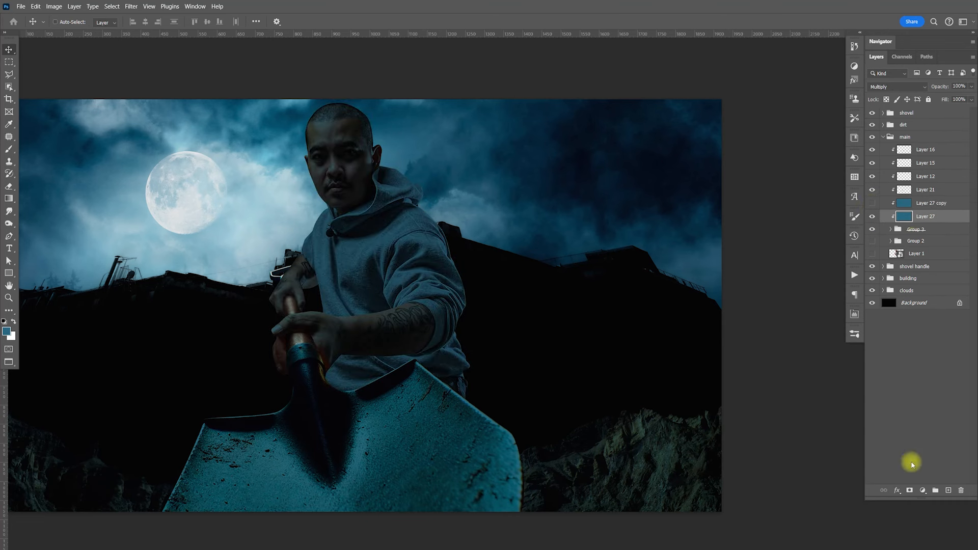
click(909, 490)
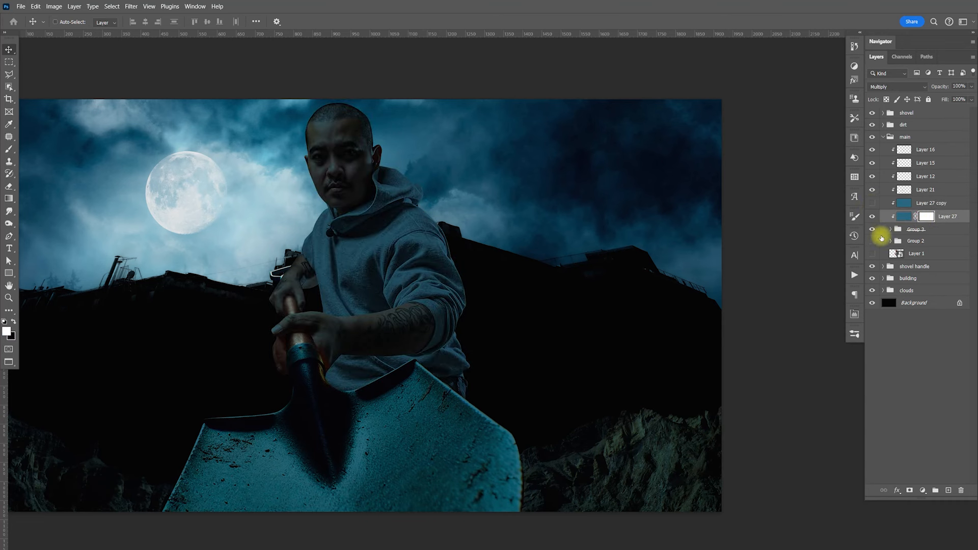
- Paint black on Layer 27's mask with a soft brush of 400 to 500 px over the man's face, chest and hands
key(b)
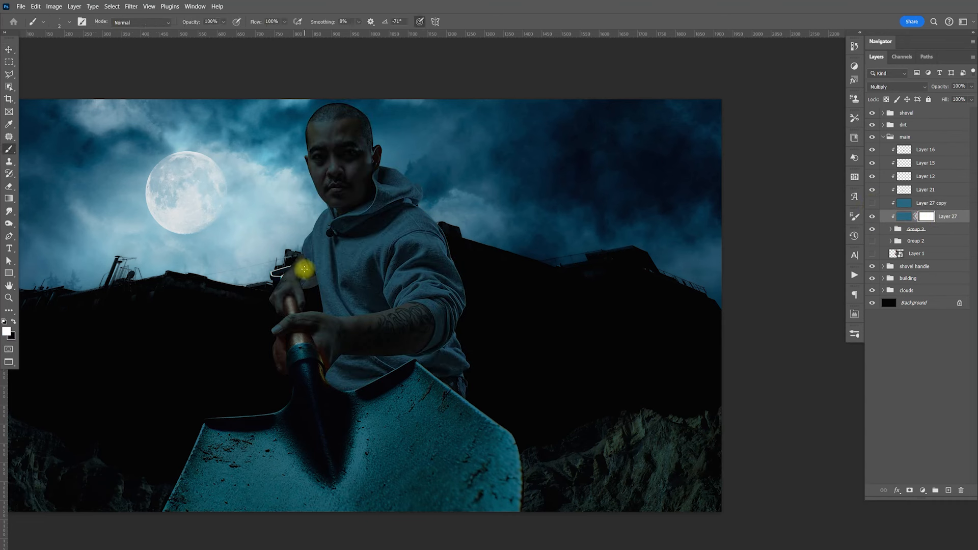
click(14, 321)
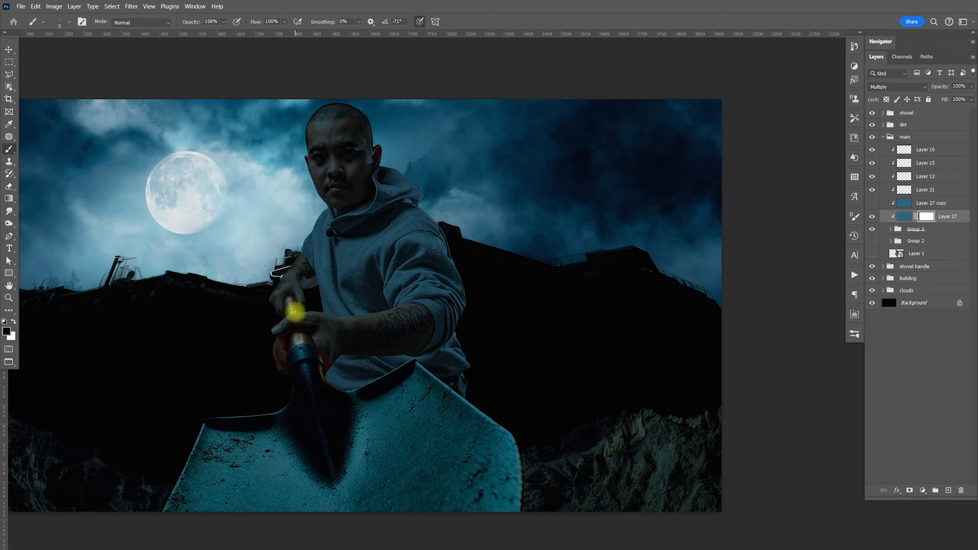
key(bracketright)
key(bracketright)
key(bracketright)
key(bracketright)
key(bracketright)
key(bracketright)
key(bracketright)
key(bracketright)
key(bracketright)
key(bracketright)
key(bracketright)
key(bracketright)
key(bracketright)
key(bracketright)
key(bracketright)
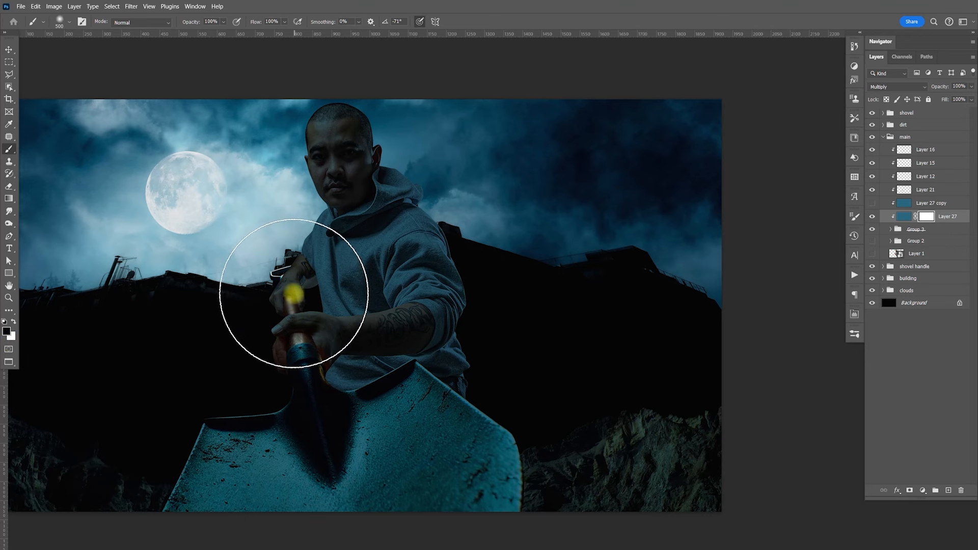
mouse_move(304, 232)
mouse_down()
mouse_move(270, 219)
mouse_move(276, 223)
mouse_move(266, 200)
mouse_move(269, 236)
mouse_move(304, 239)
mouse_move(355, 287)
mouse_up()
key(bracketleft)
key(bracketleft)
key(bracketleft)
key(bracketleft)
key(bracketright)
key(bracketright)
key(bracketright)
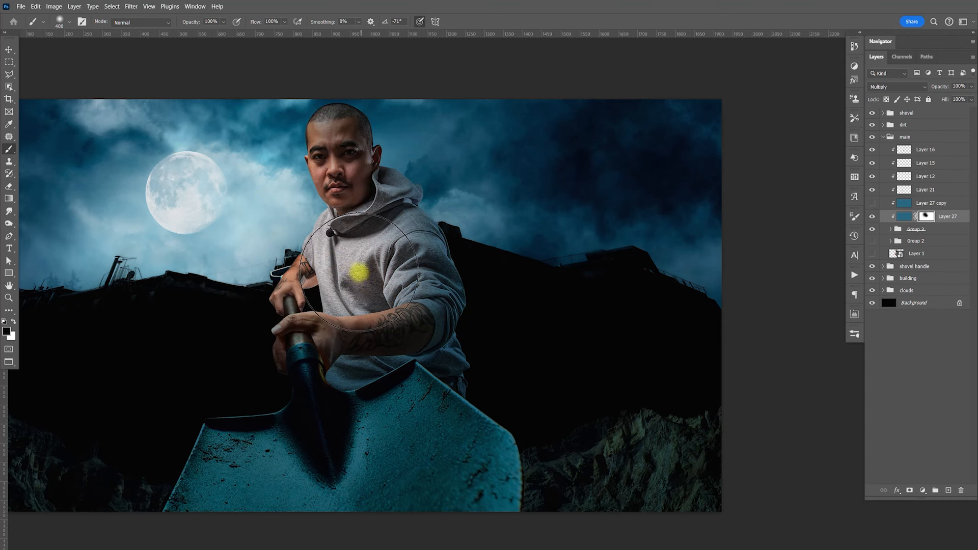
- Try white and black dabs with a 500 px brush on Layer 27's mask over the hands, and undo the last dab
key(x)
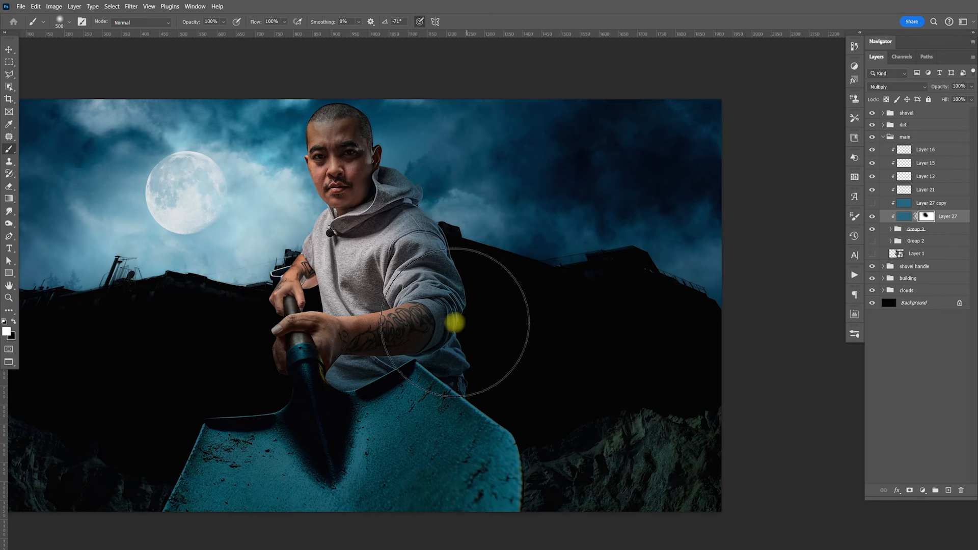
click(309, 336)
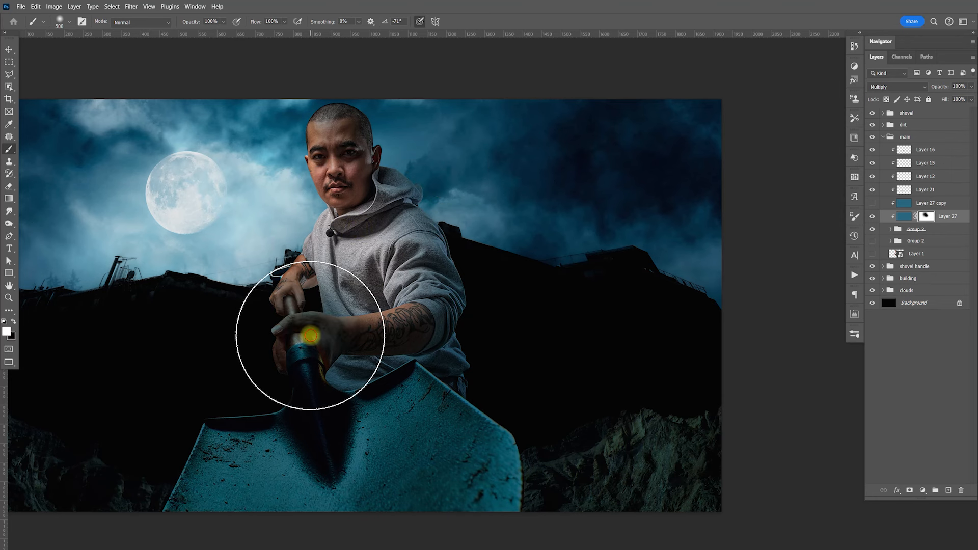
key(x)
click(309, 335)
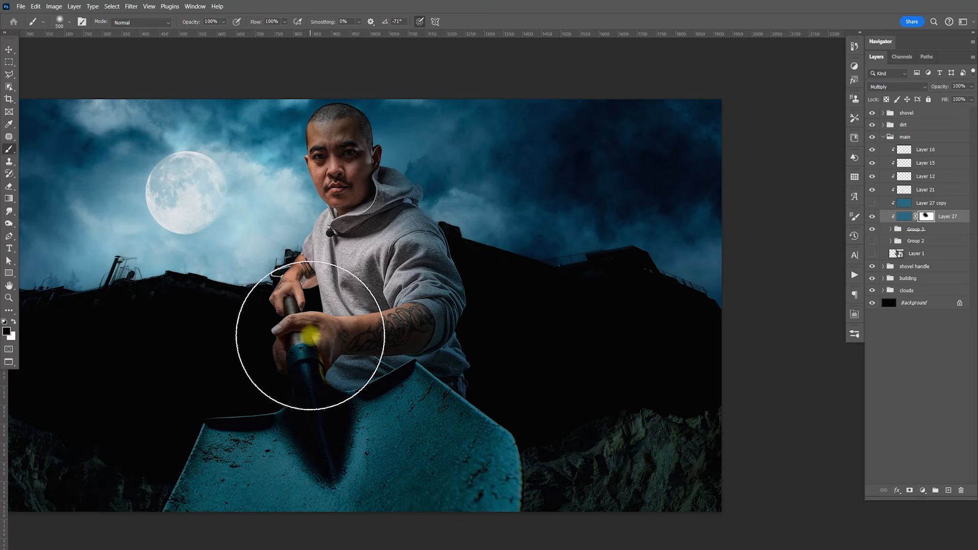
click(316, 339)
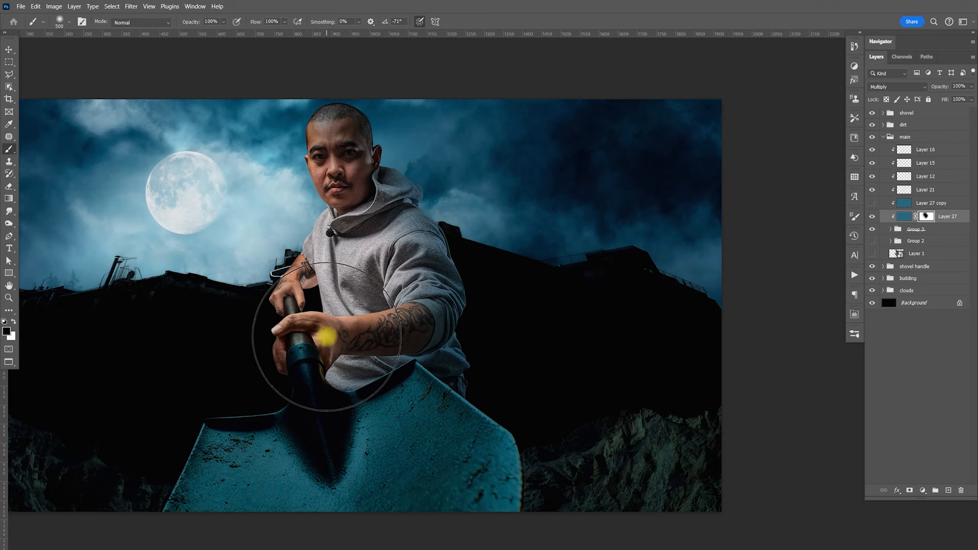
key(ctrl+z)
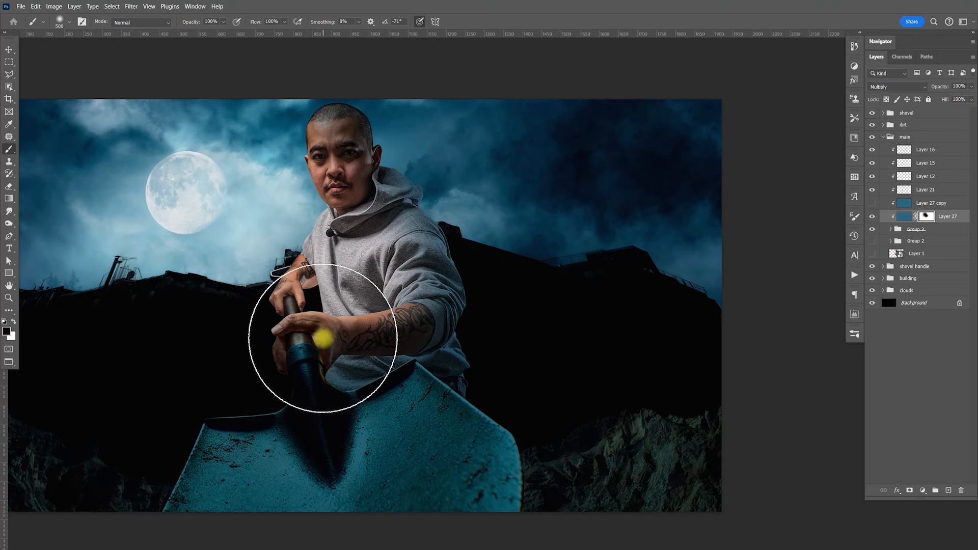
- Load Layer 27's mask as a selection, show Layer 27 copy, and add a matching mask to it from the selection
key(v)
drag(360, 317, 368, 321)
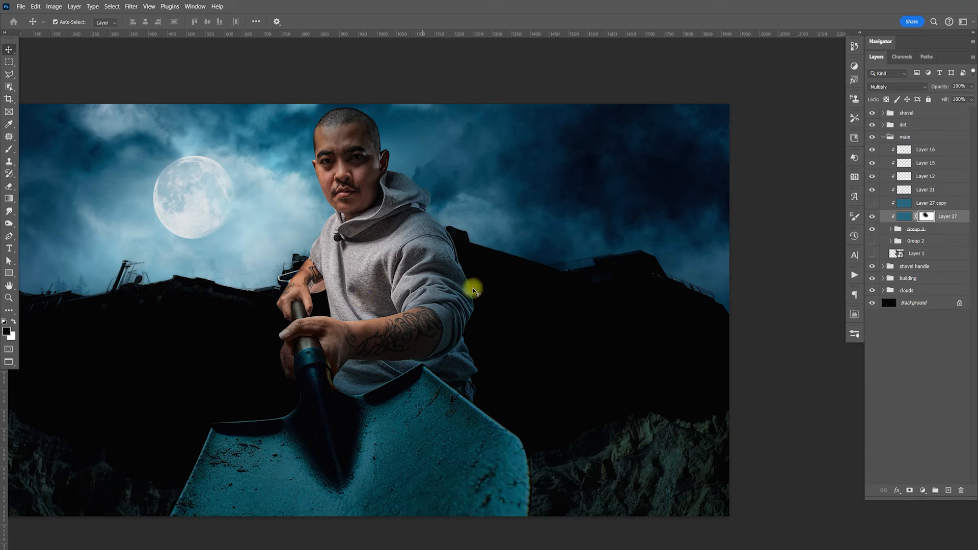
ctrl+click(925, 216)
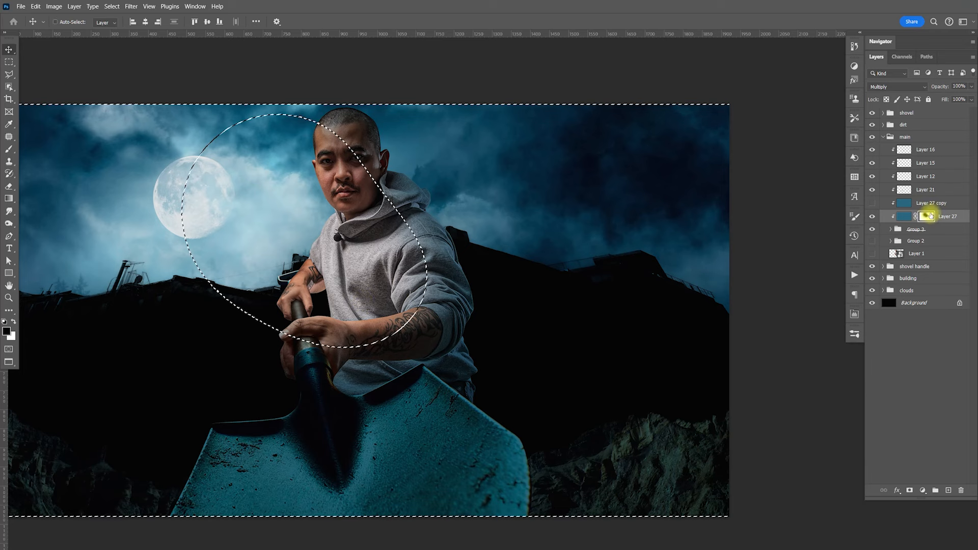
click(881, 205)
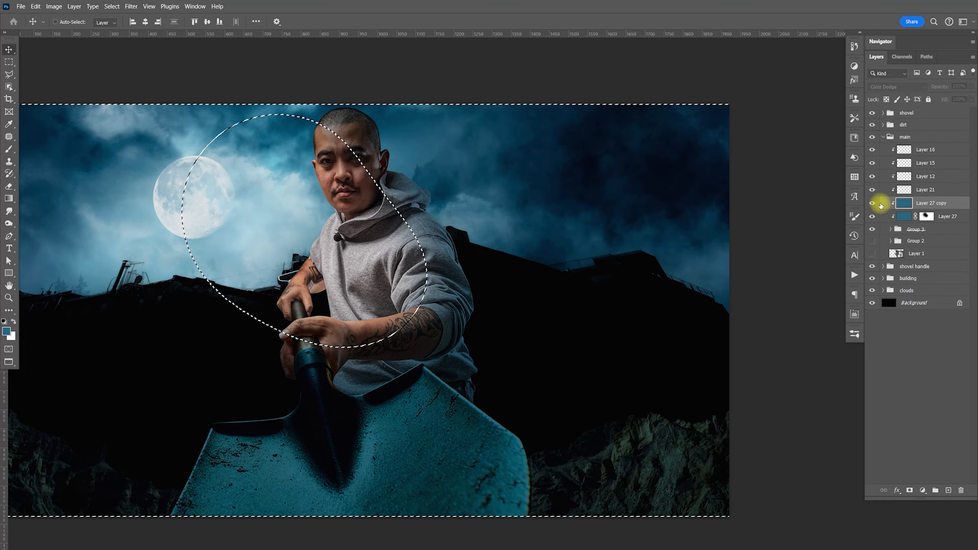
click(908, 491)
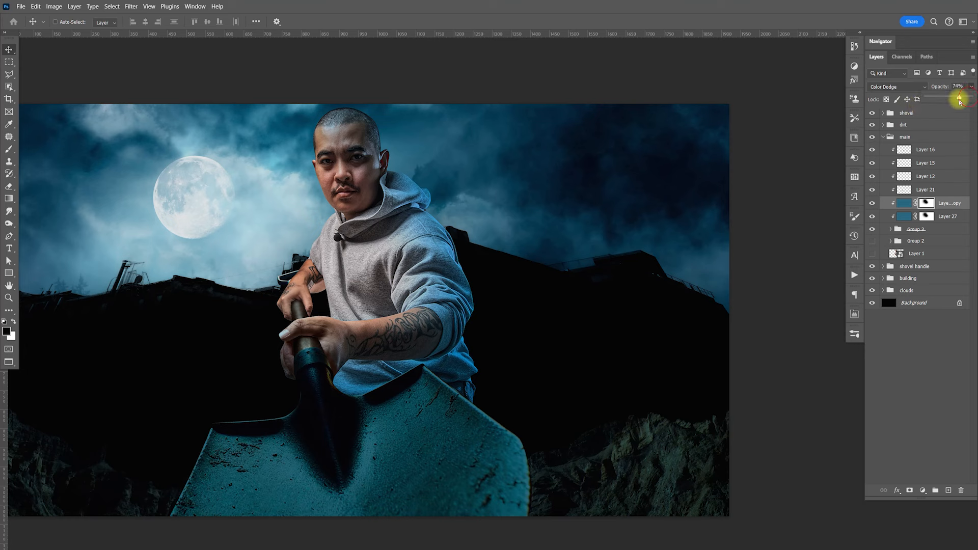
- Try Layer 27 copy at 43% opacity and return it to 100%
drag(960, 101, 928, 100)
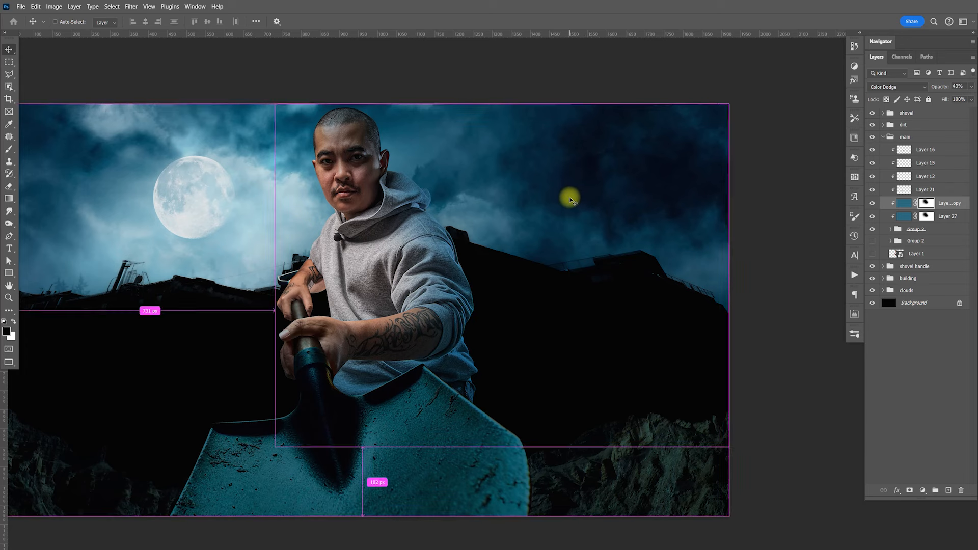
drag(530, 249, 572, 253)
drag(684, 324, 682, 323)
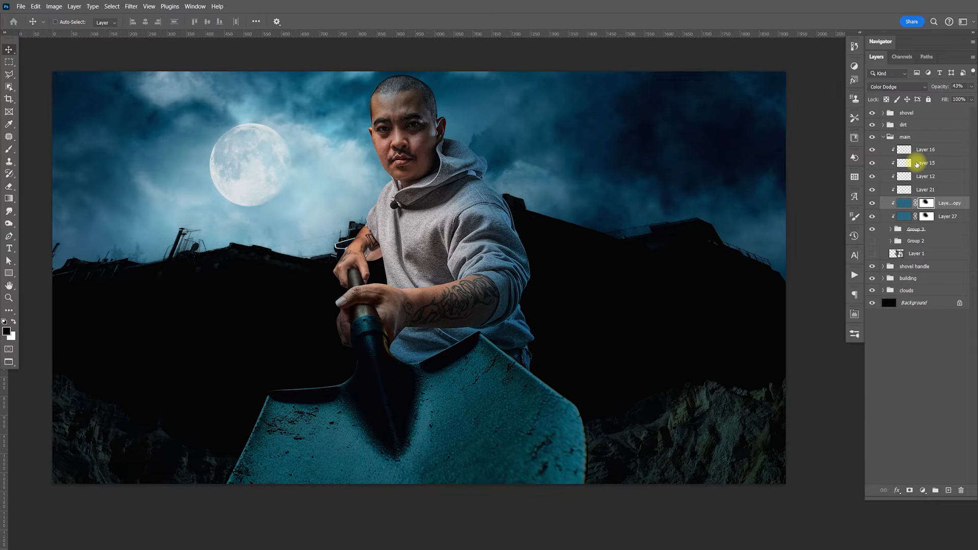
click(903, 203)
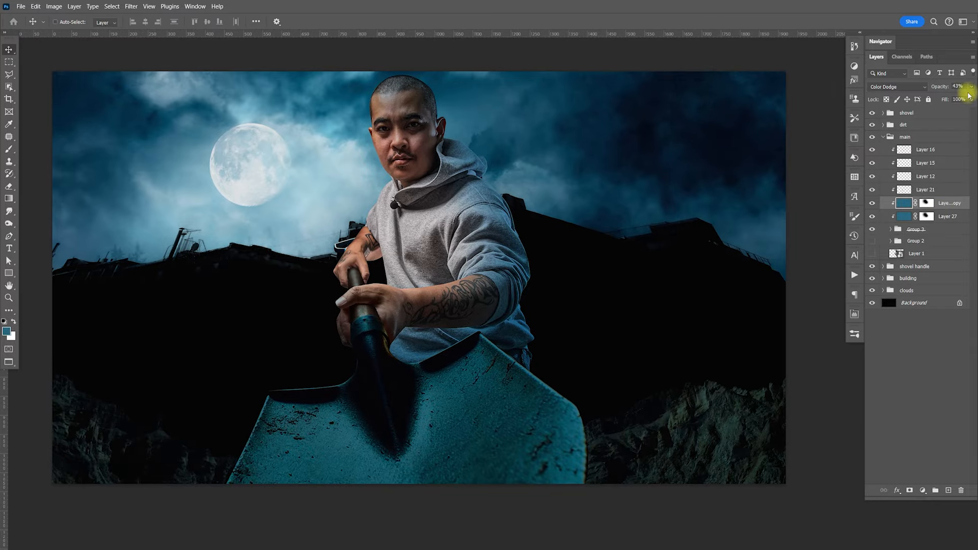
drag(945, 97, 974, 101)
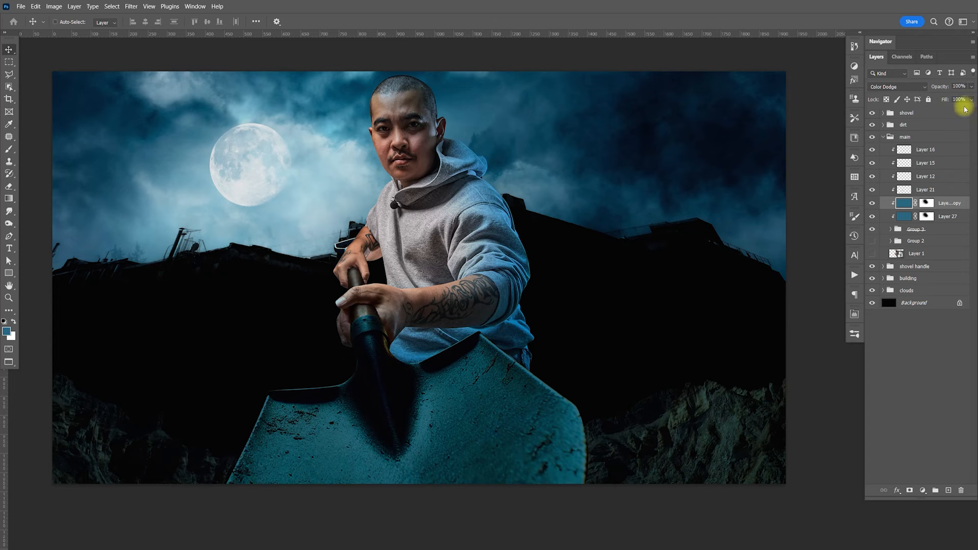
drag(627, 266, 631, 263)
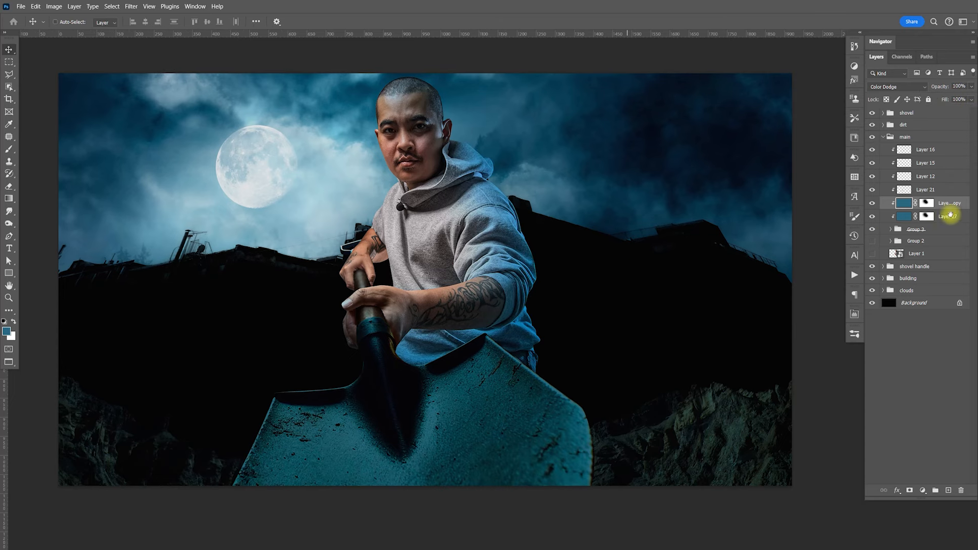
- Add a clipped layer above Layer 27 copy, fill it with the blue foreground color, and set it to Soft Light at 54% opacity
click(947, 488)
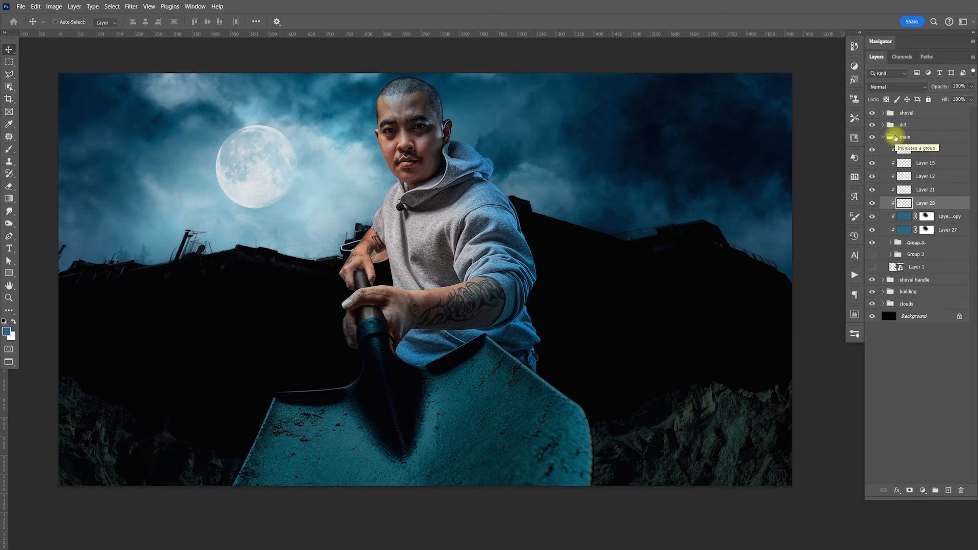
key(alt+BackSpace)
click(883, 87)
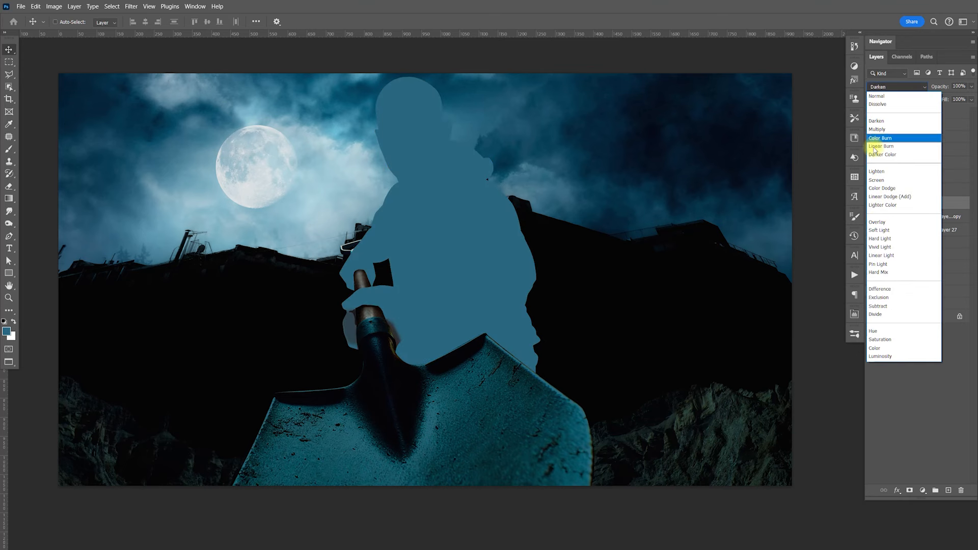
click(884, 230)
drag(441, 279, 451, 281)
click(971, 87)
drag(967, 100, 956, 101)
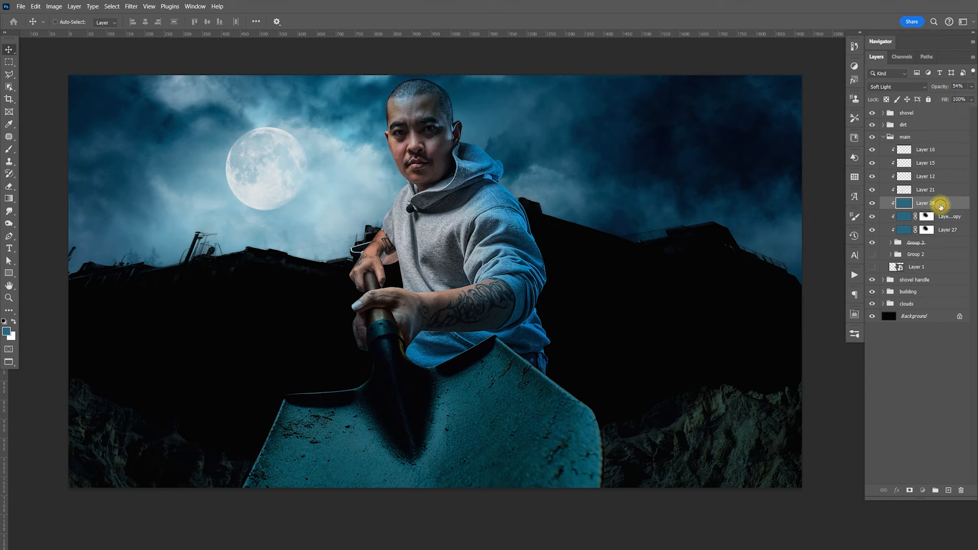
click(896, 87)
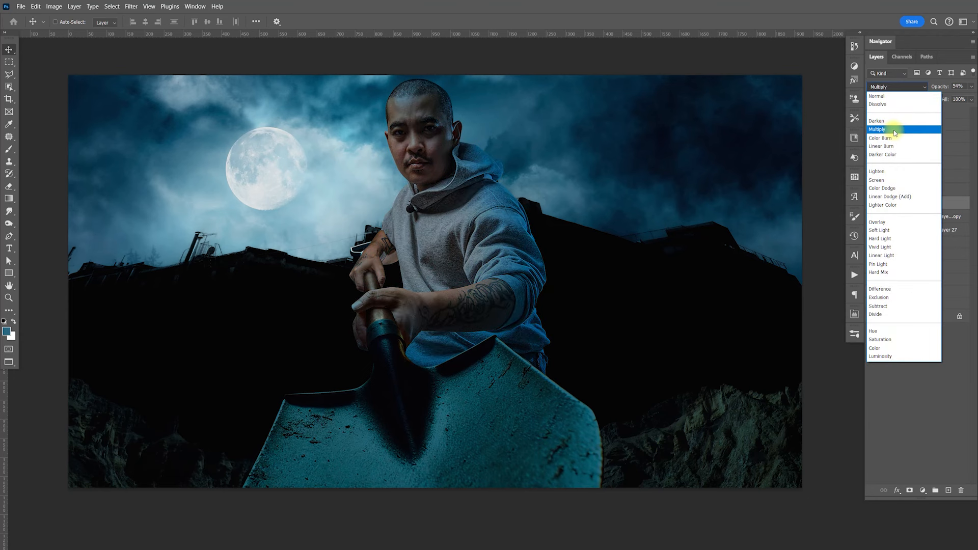
click(893, 230)
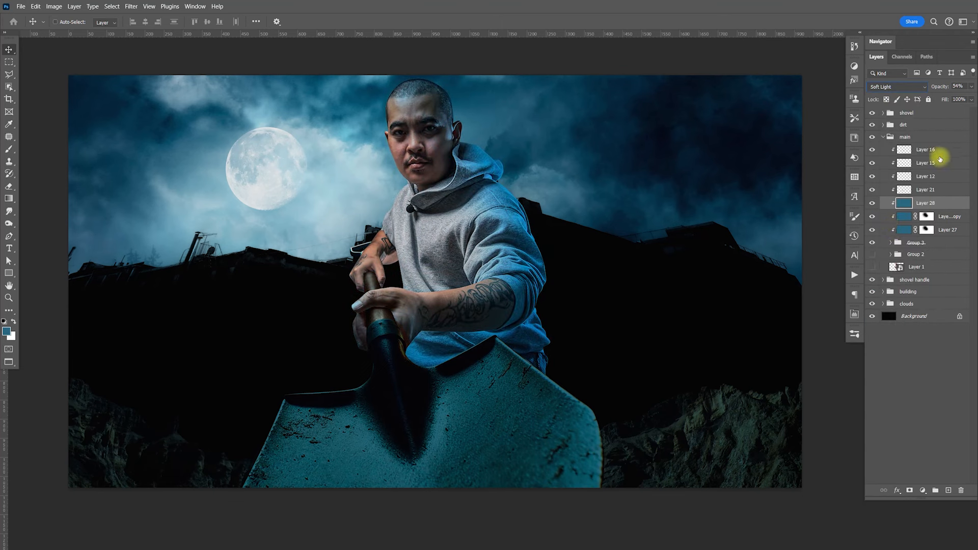
- Add a clipped layer above Layer 16 in the main group and set it to Soft Light
click(939, 150)
click(950, 491)
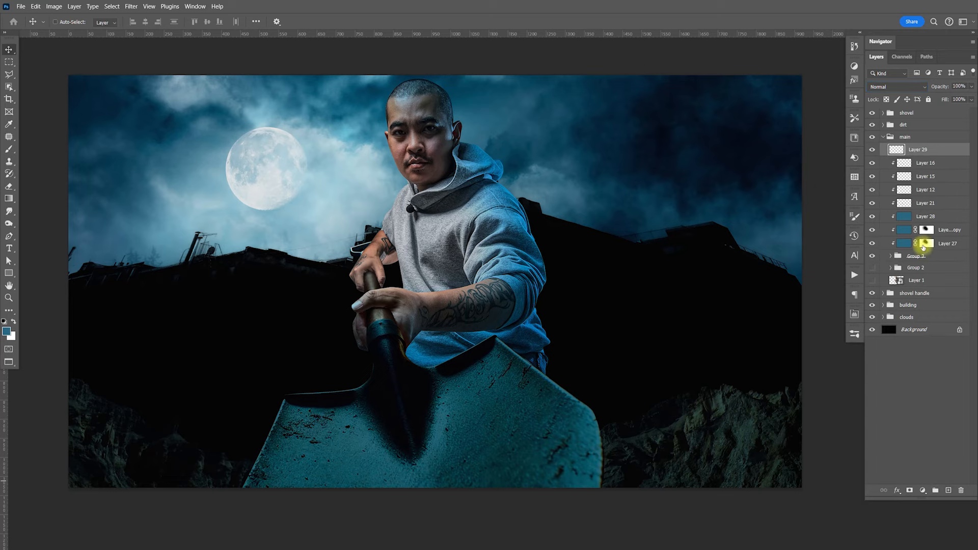
key(ctrl)
key(ctrl+space)
drag(434, 131, 535, 205)
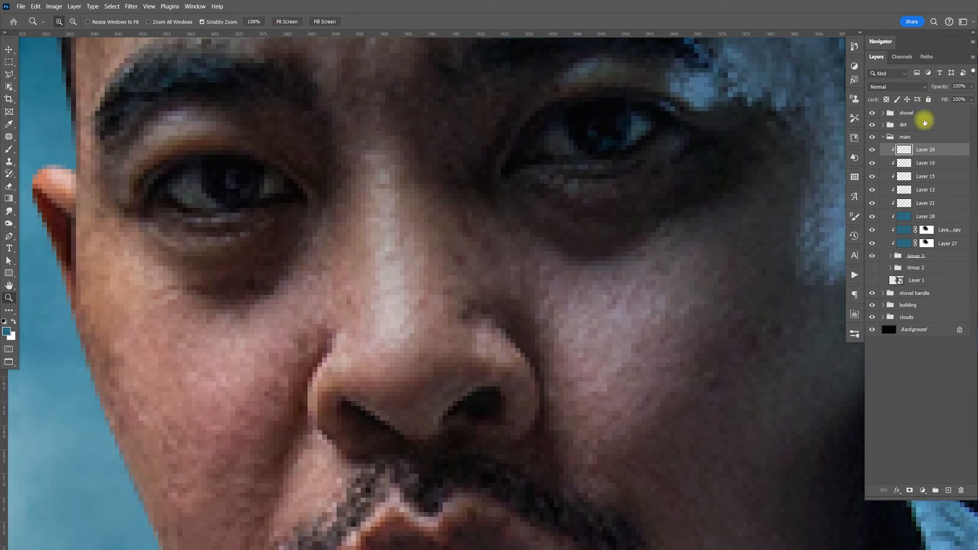
click(907, 87)
click(885, 230)
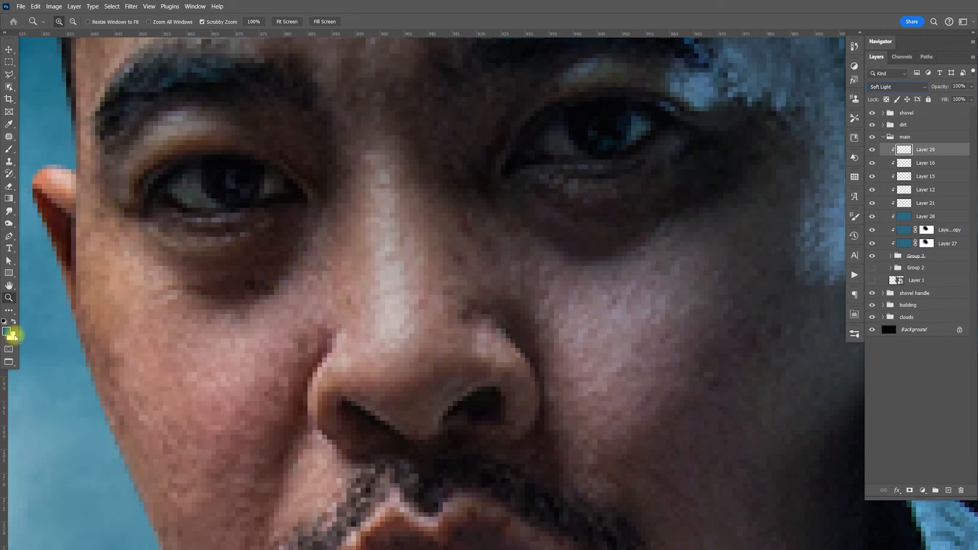
- Paint white over the whites of both of the man's eyes with a very small brush on Layer 29
key(x)
key(b)
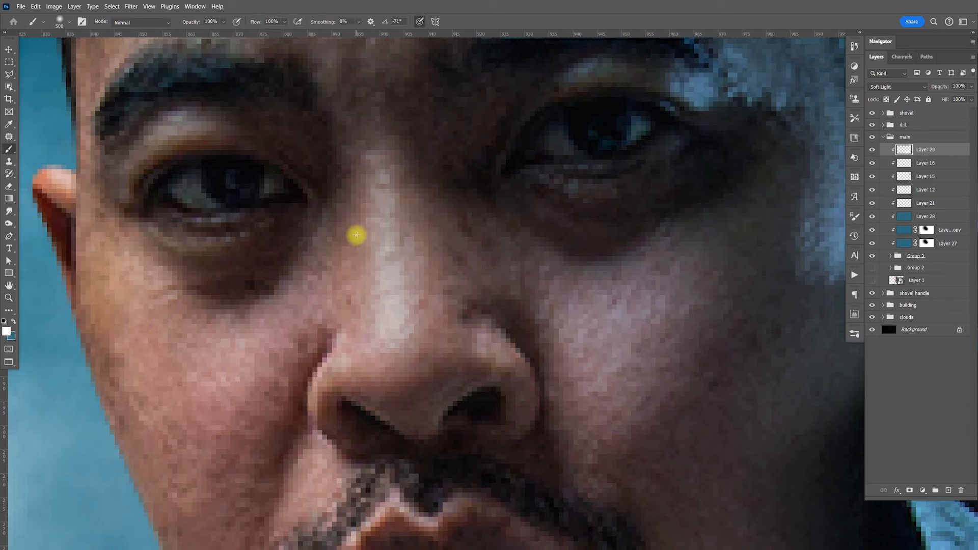
key(bracketleft)
key(bracketleft)
key(bracketleft)
key(bracketleft)
key(bracketleft)
key(bracketleft)
key(bracketleft)
key(bracketleft)
key(bracketleft)
key(bracketleft)
key(bracketleft)
key(bracketleft)
key(bracketleft)
key(bracketleft)
key(bracketleft)
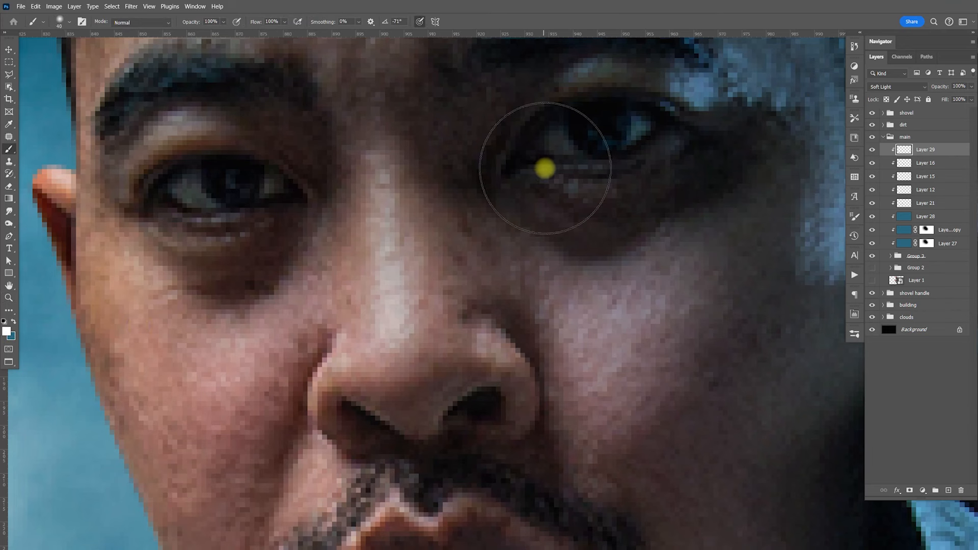
drag(550, 141, 557, 143)
drag(172, 187, 203, 197)
click(268, 187)
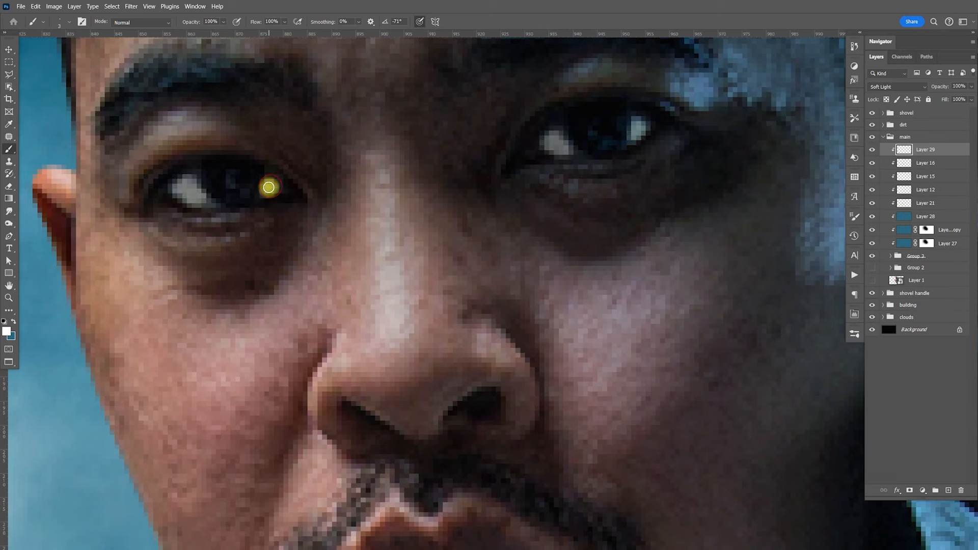
- Lower the eye-brightening layer's opacity to 60%
scroll(365, 216, down, 10)
key(v)
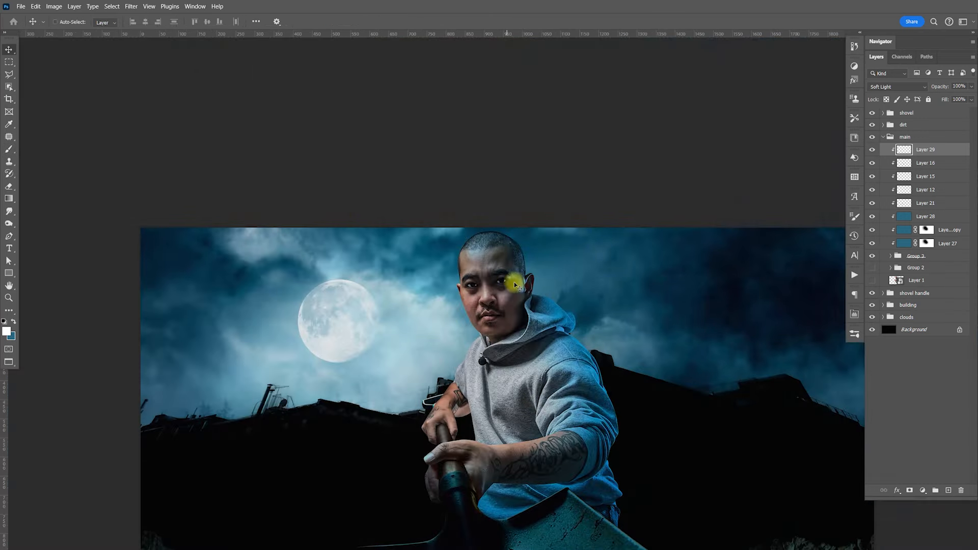
drag(522, 330, 512, 312)
click(971, 86)
drag(966, 97, 944, 99)
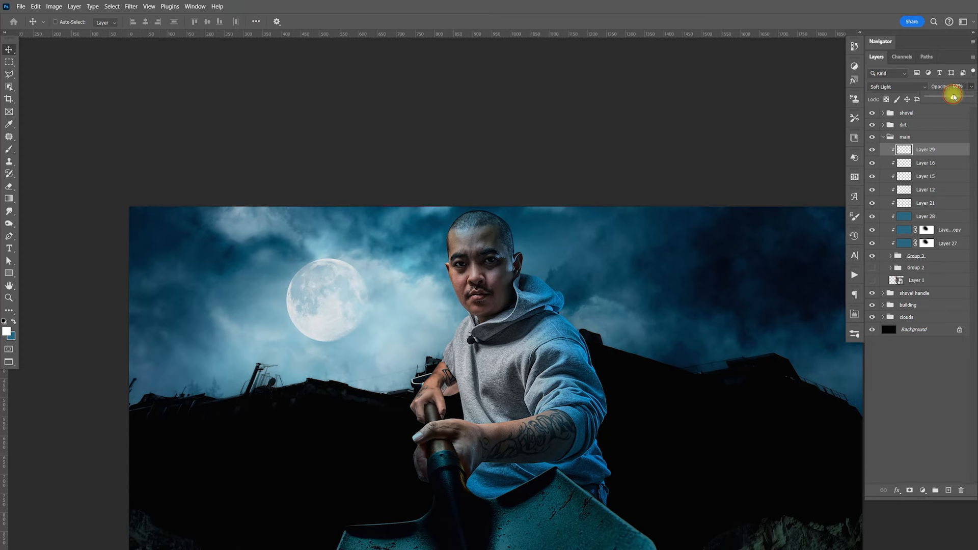
mouse_move(702, 304)
mouse_down()
mouse_move(694, 280)
mouse_move(699, 304)
mouse_up()
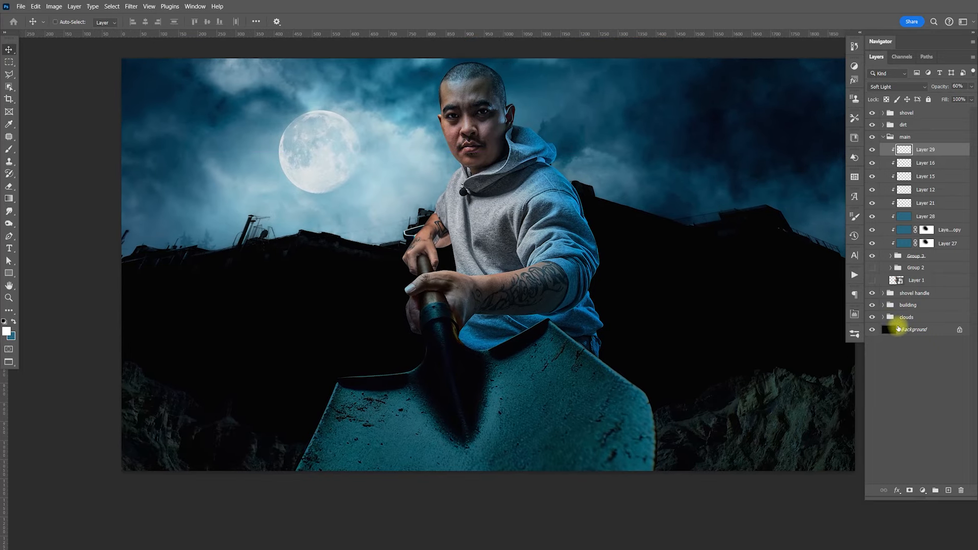
- Select Layer 23, master copy and Layer 3 copy in the clouds group and flip them horizontally
click(883, 317)
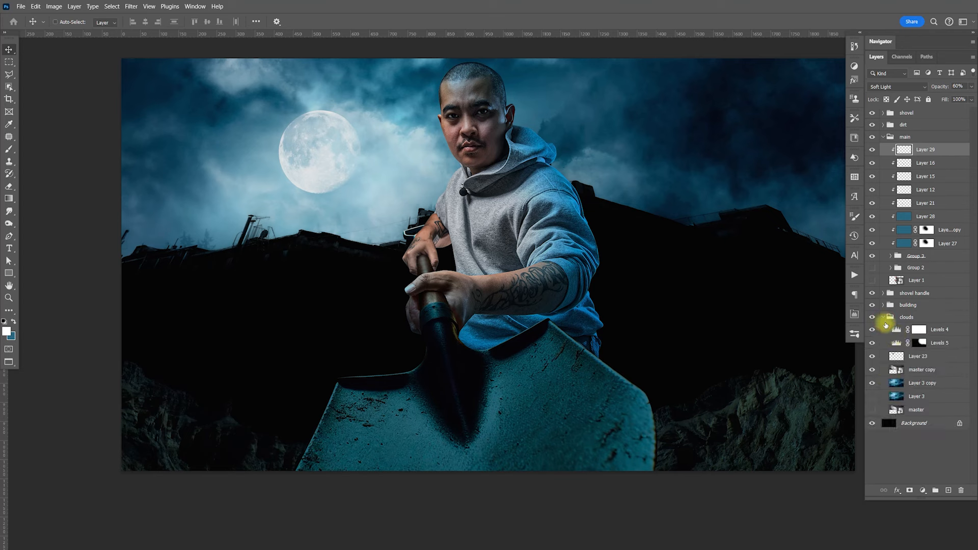
click(919, 359)
shift+click(924, 383)
key(ctrl+t)
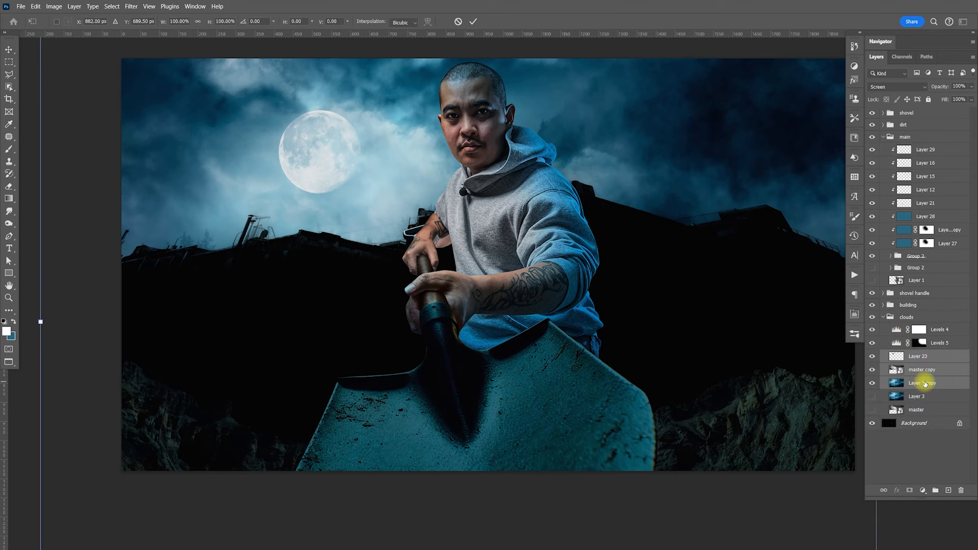
right_click(458, 226)
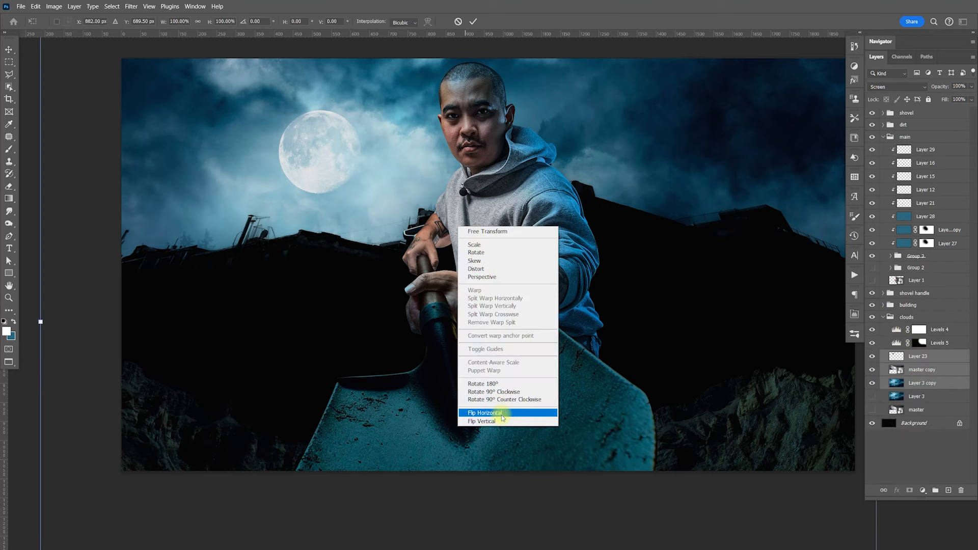
click(502, 414)
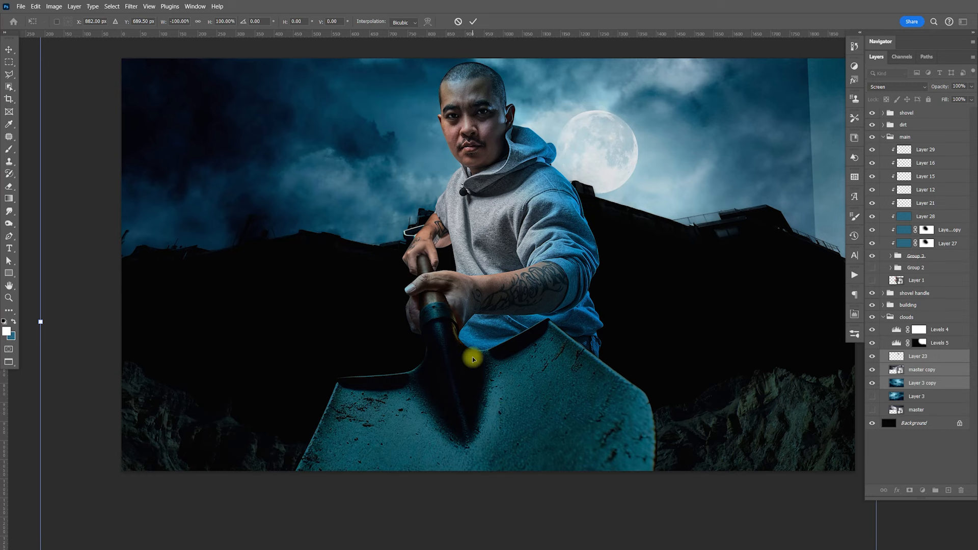
key(Return)
- Move the flipped moon and cloud layers to the right so the sky covers the canvas edge
drag(661, 237, 727, 234)
scroll(698, 265, right, 3)
drag(699, 269, 690, 266)
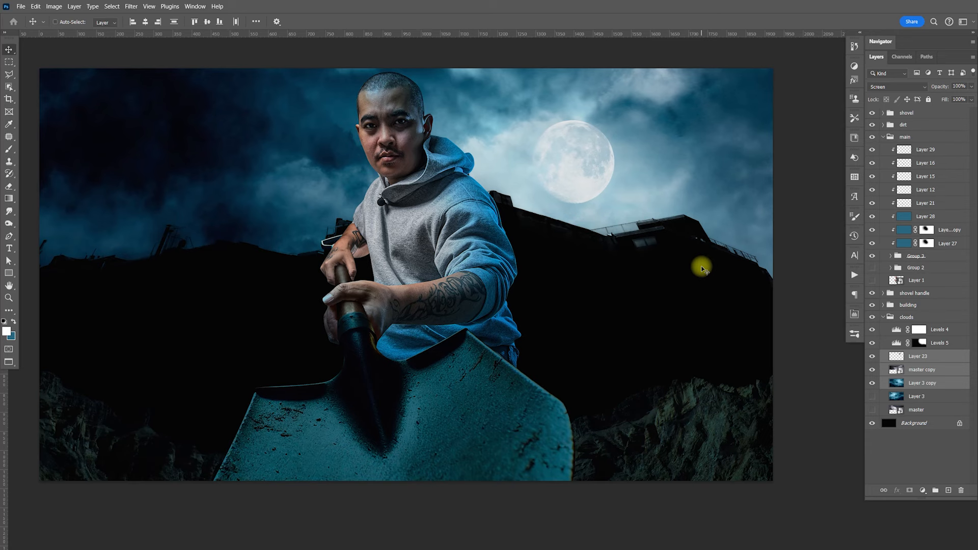
drag(653, 308, 671, 303)
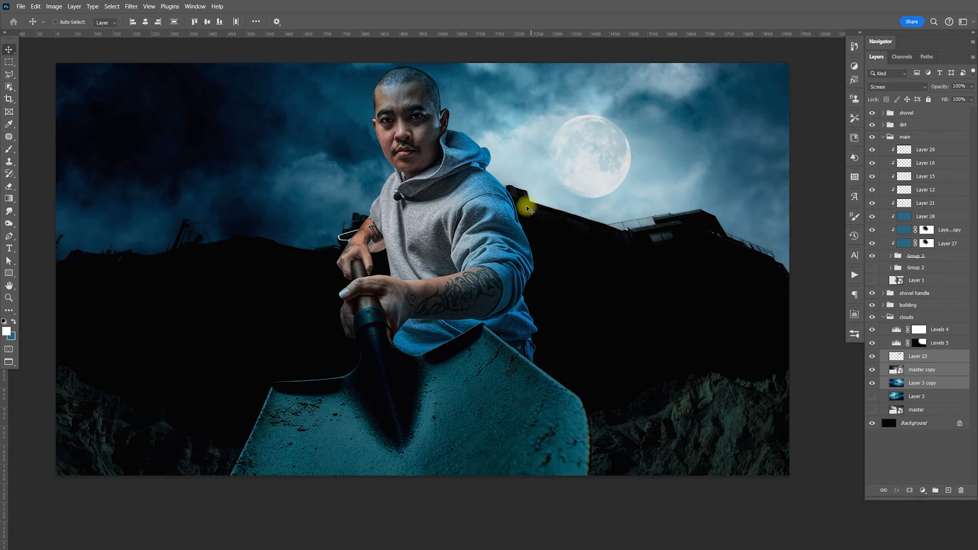
- Move the moon on Layer 23 up and to the right, farther away from the man's head
click(922, 356)
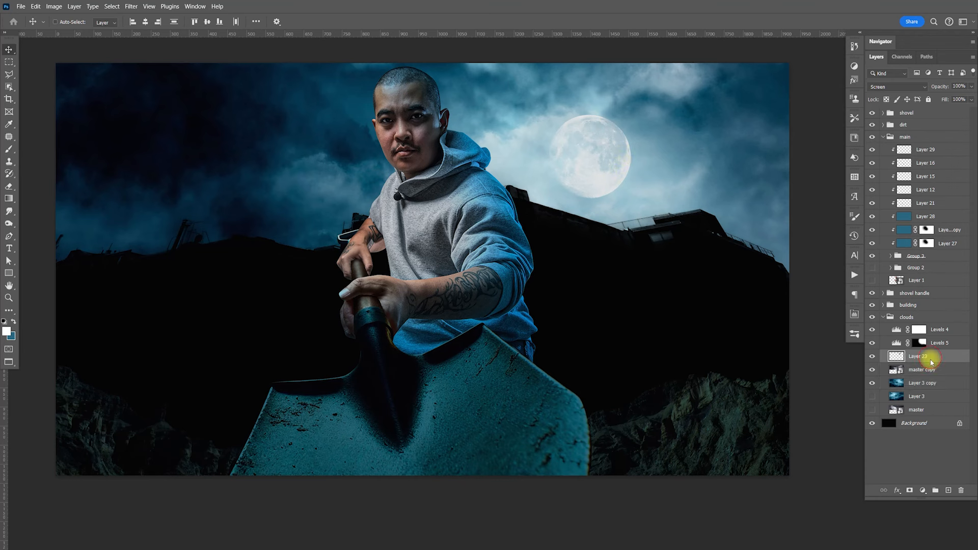
drag(629, 171, 658, 164)
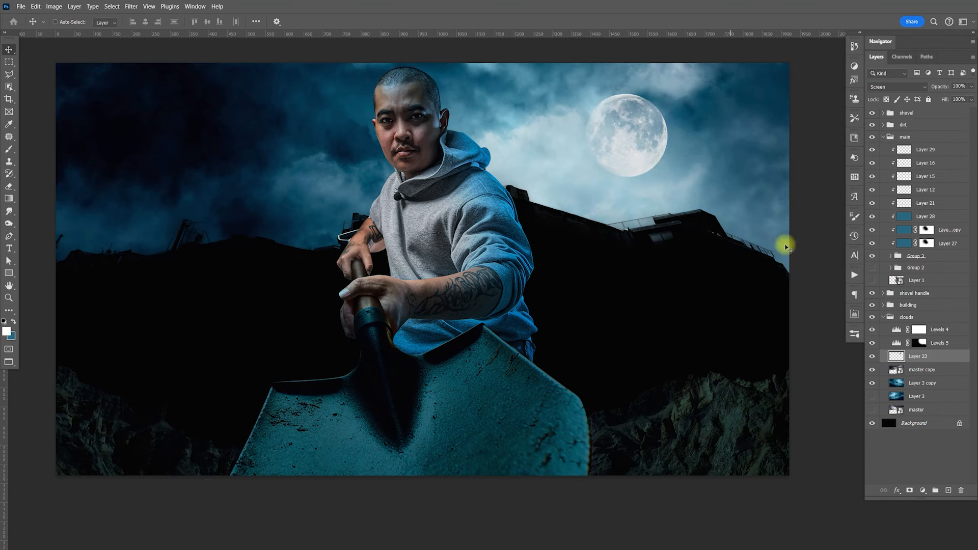
drag(643, 291, 664, 295)
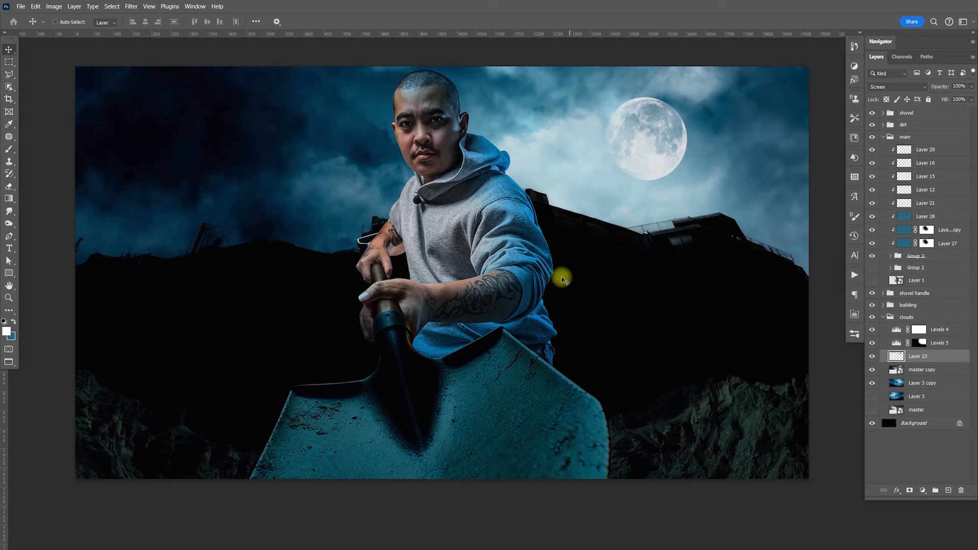
drag(588, 324, 596, 328)
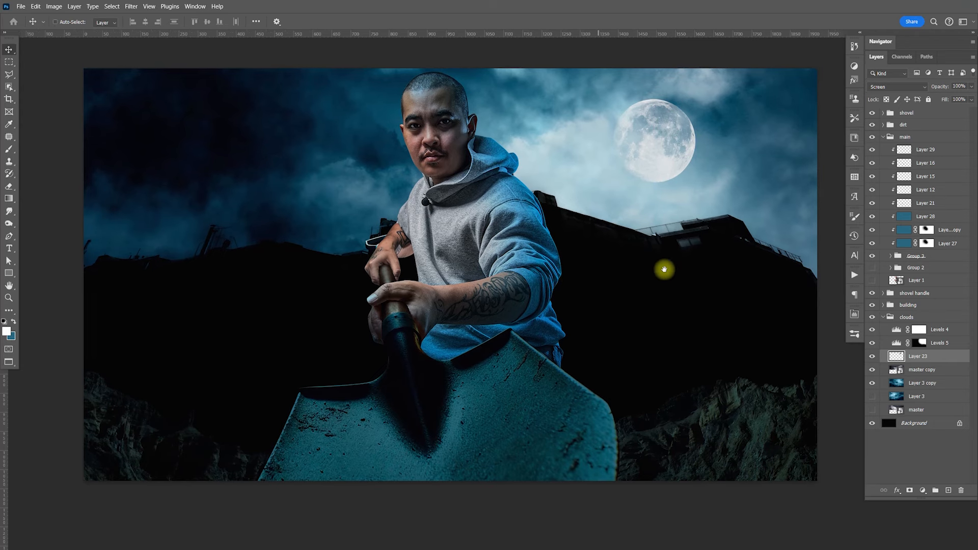
- Hide Layer 26 in the shovel group and collapse the clouds and main groups
click(885, 320)
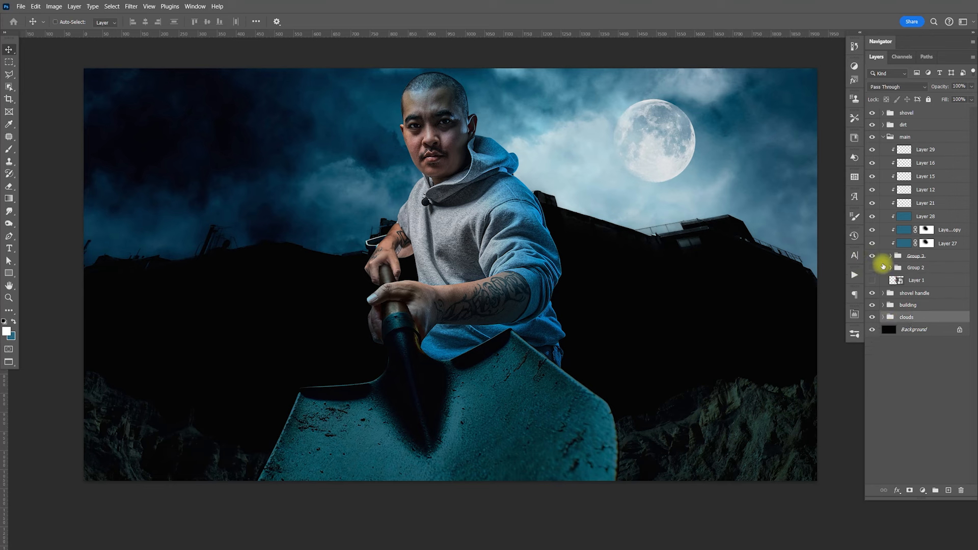
click(882, 113)
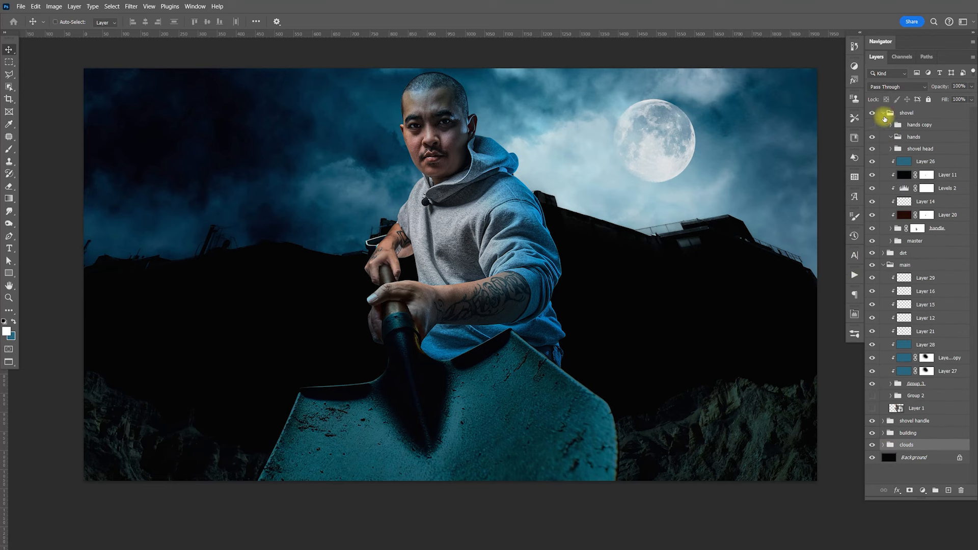
click(872, 162)
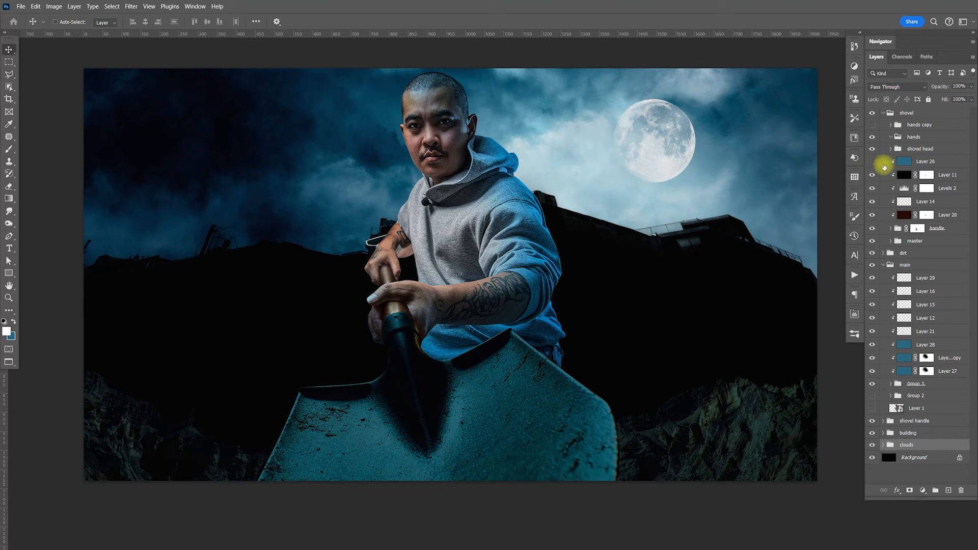
click(884, 265)
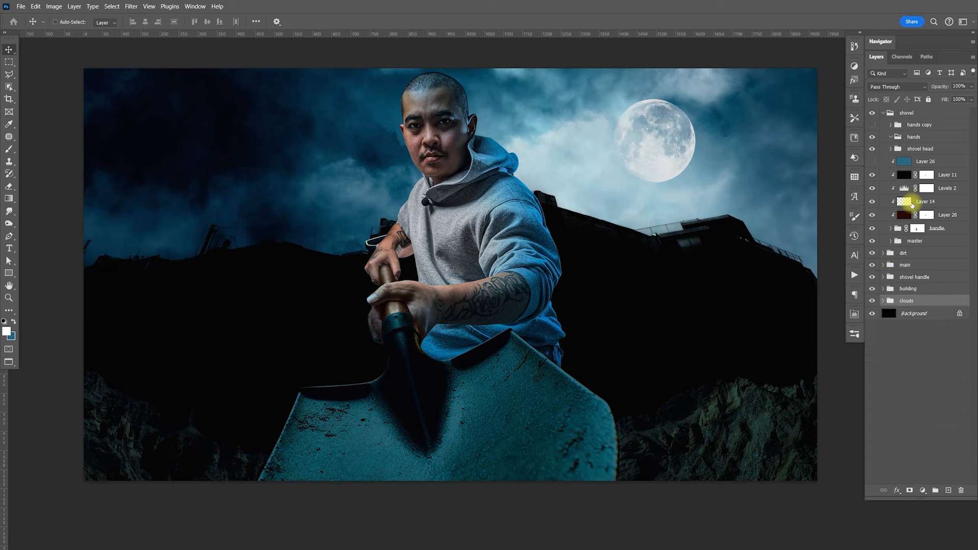
- Expand the shovel head group, compare the shovel with and without Layer 25, and set that layer's opacity to 35%
click(892, 149)
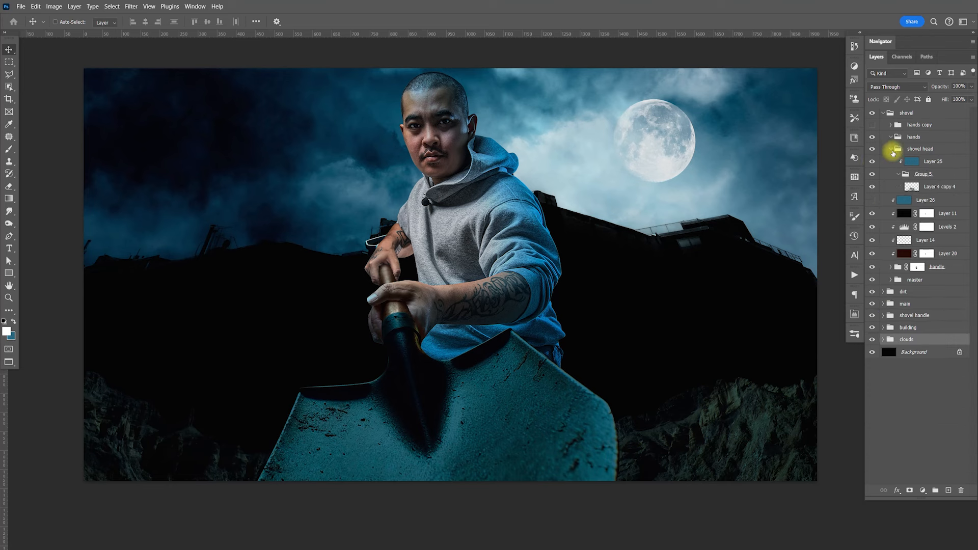
click(873, 162)
click(872, 162)
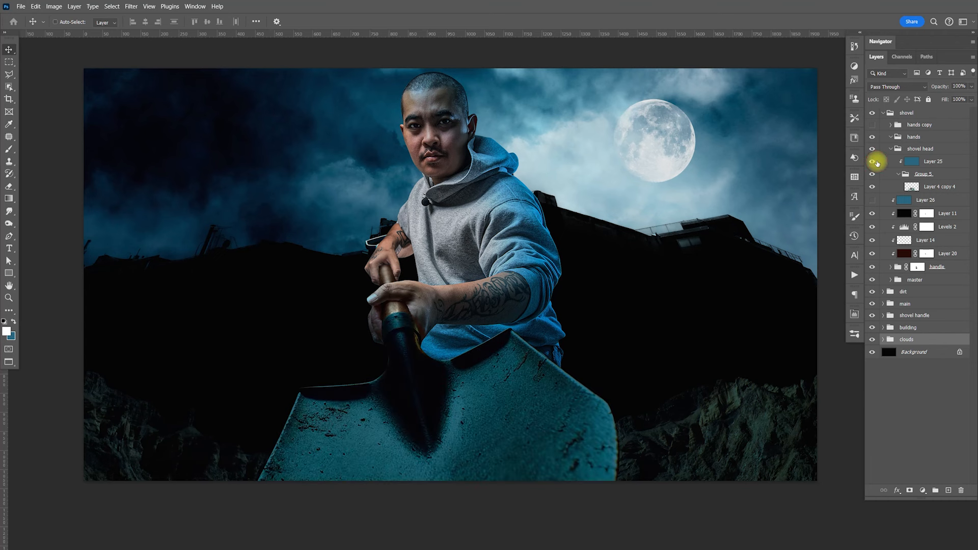
click(932, 161)
click(971, 87)
drag(928, 98, 939, 98)
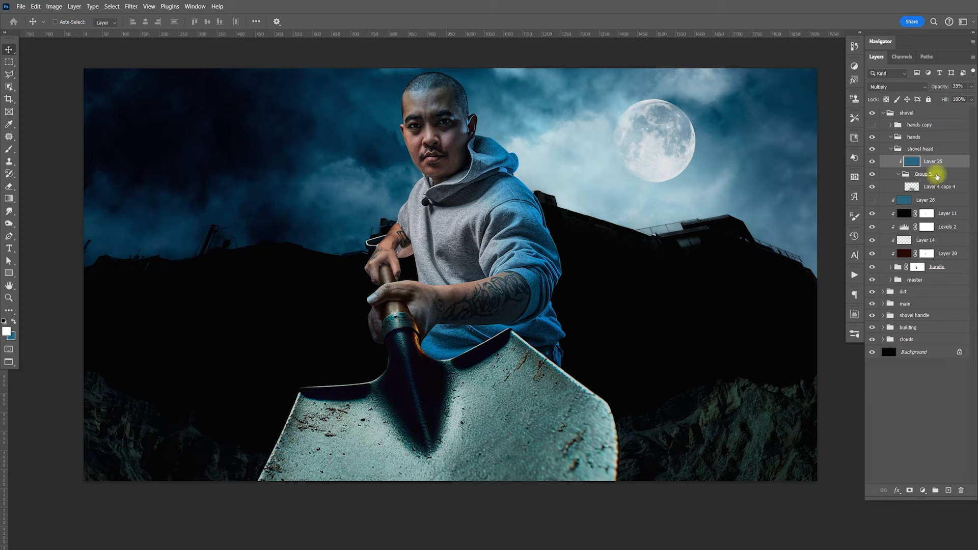
- Add an empty layer clipped to Group 5, directly below Layer 25 in the shovel head group
click(935, 174)
key(z)
drag(420, 341, 479, 365)
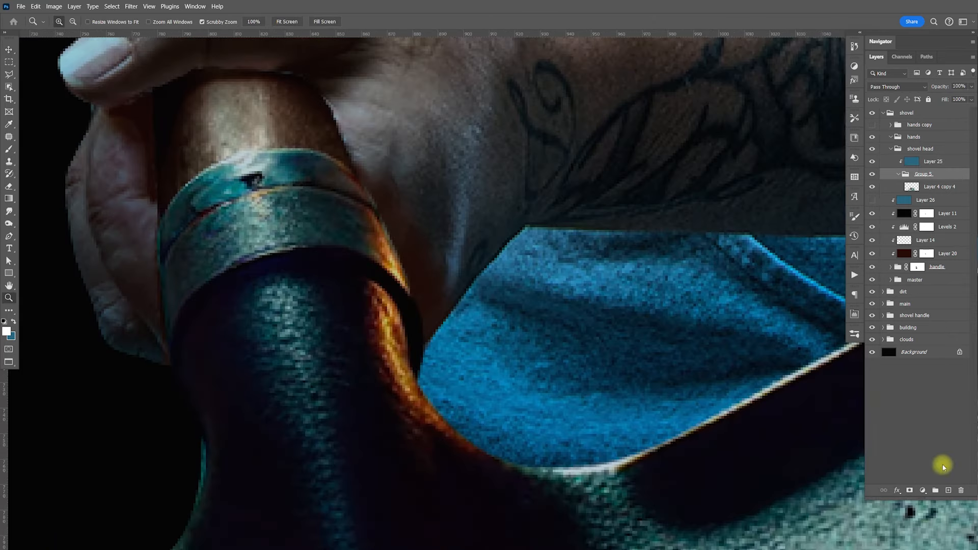
click(947, 490)
drag(927, 187, 929, 165)
- Set Layer 30 to the Color blend mode and paint blue over the orange reflection along the shovel's neck
click(14, 322)
click(888, 87)
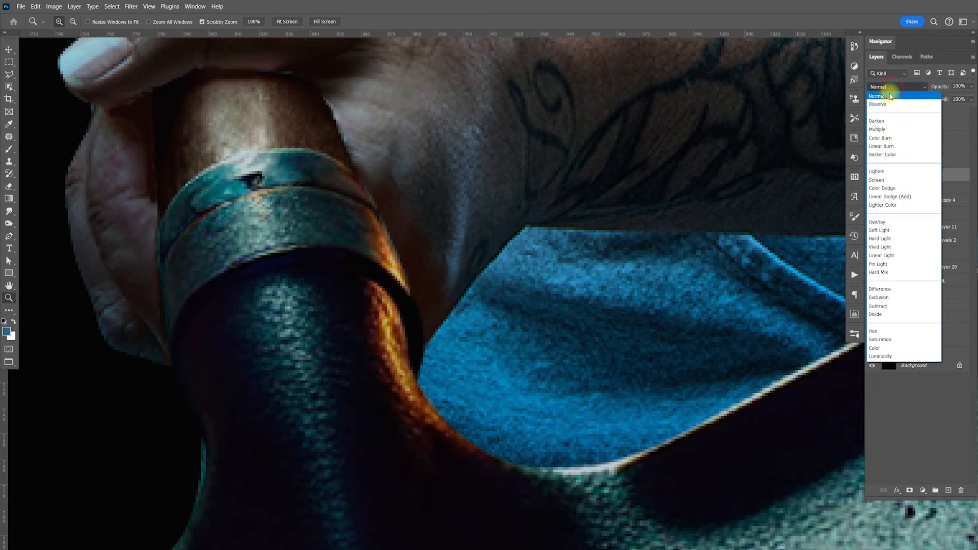
click(874, 348)
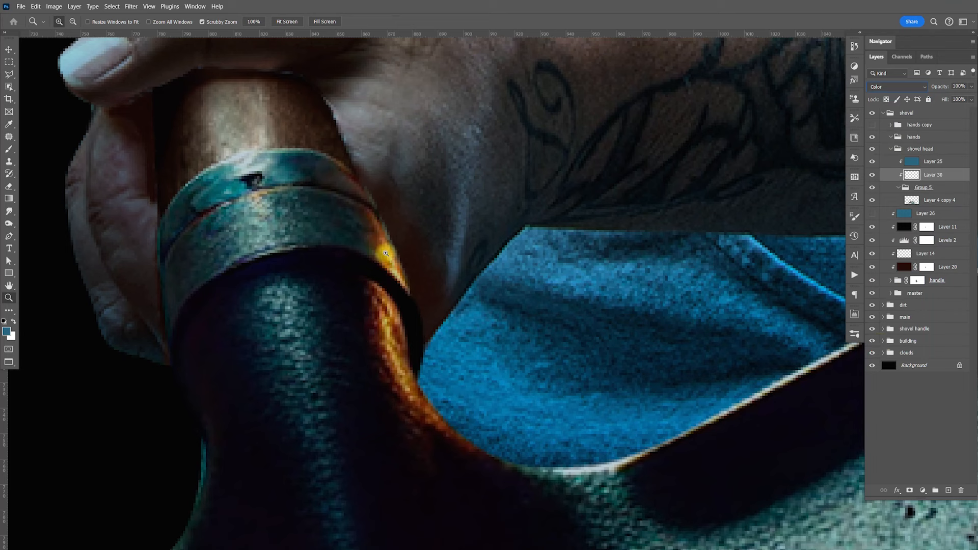
key(b)
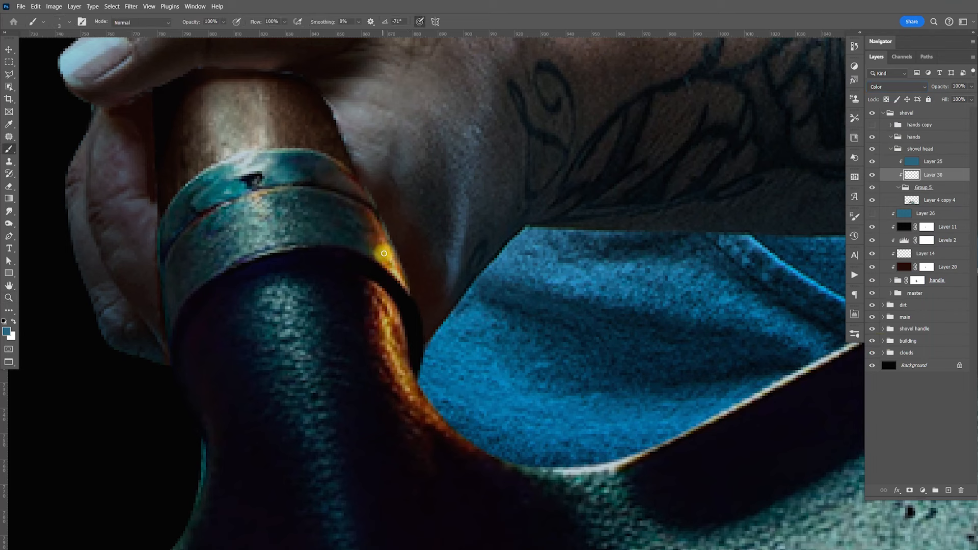
mouse_move(376, 245)
mouse_down()
mouse_move(393, 267)
mouse_move(339, 172)
mouse_move(396, 273)
mouse_move(385, 291)
mouse_move(393, 366)
mouse_move(403, 337)
mouse_move(351, 200)
mouse_move(404, 365)
mouse_move(441, 430)
mouse_move(411, 406)
mouse_move(422, 425)
mouse_move(483, 457)
mouse_move(439, 454)
mouse_move(455, 451)
mouse_move(446, 415)
mouse_move(409, 382)
mouse_up()
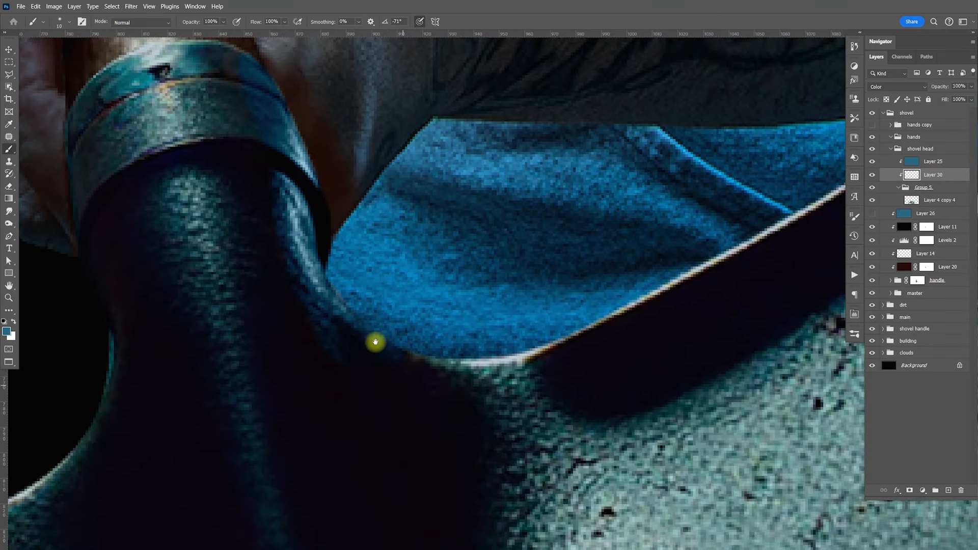
- Choose a dark teal foreground color and paint it over the shovel's neck and warm-colored upper blade edge on Layer 30
click(7, 330)
drag(172, 123, 234, 155)
click(816, 260)
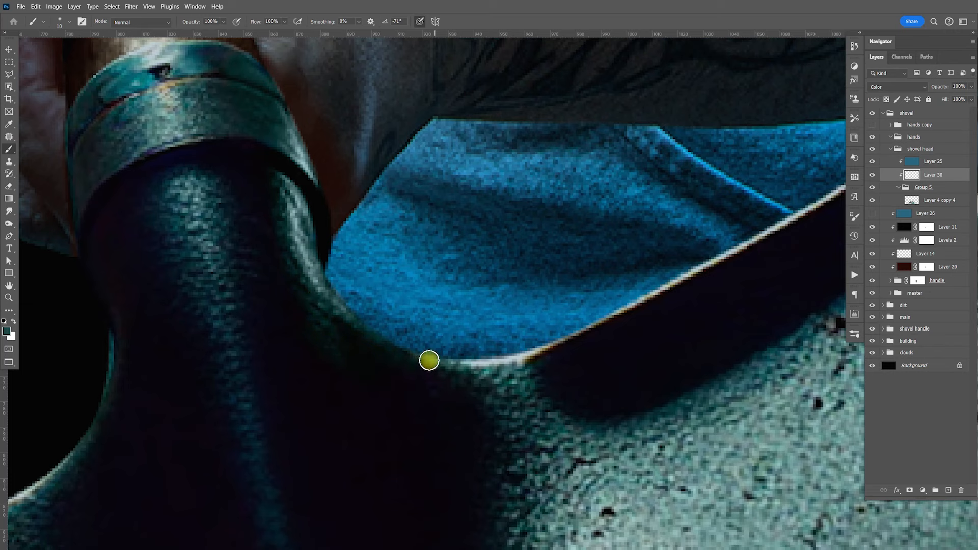
drag(527, 351, 744, 256)
drag(843, 236, 548, 331)
drag(358, 389, 598, 258)
mouse_move(777, 349)
mouse_down()
mouse_move(590, 286)
mouse_move(419, 108)
mouse_move(480, 120)
mouse_move(602, 224)
mouse_move(769, 340)
mouse_move(785, 389)
mouse_up()
drag(741, 405, 444, 226)
mouse_move(482, 167)
mouse_down()
mouse_move(641, 293)
mouse_move(693, 355)
mouse_move(620, 149)
mouse_move(656, 317)
mouse_up()
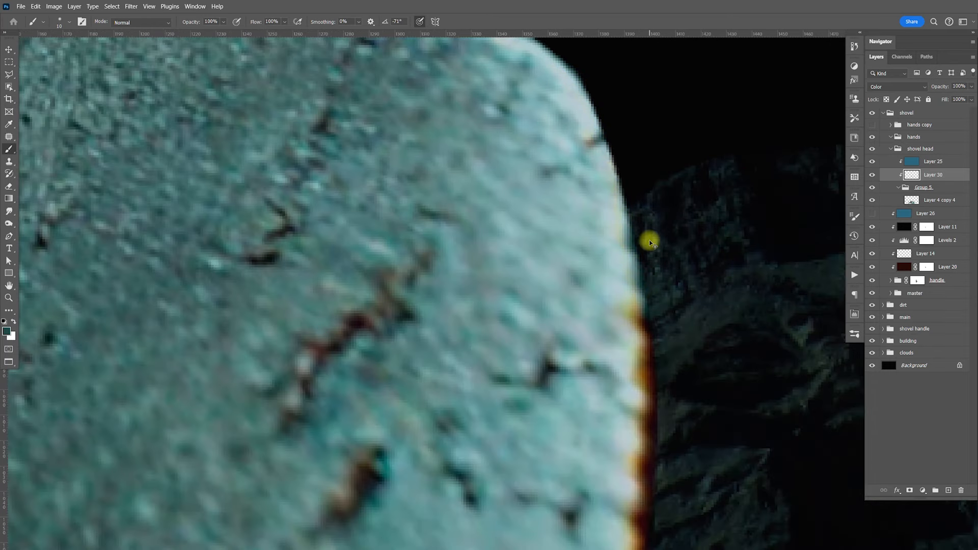
- Paint teal over the orange fringe along the shovel blade's right edge on Layer 30
key(ctrl+minus)
key(ctrl+minus)
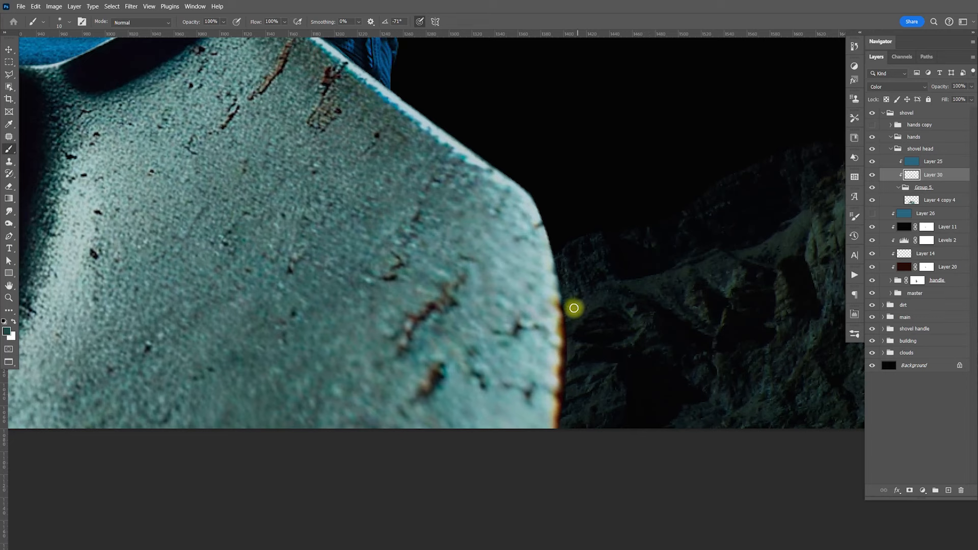
drag(562, 296, 561, 438)
mouse_move(584, 374)
mouse_down()
mouse_move(815, 438)
mouse_move(713, 364)
mouse_up()
drag(562, 345, 571, 346)
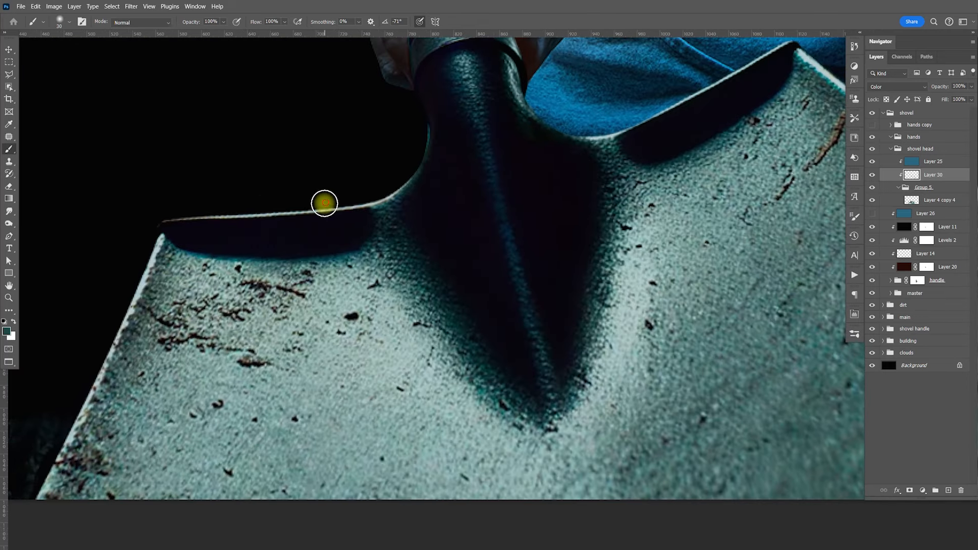
- Paint teal over the remaining warm fringe along the shovel blade's upper-left edge on Layer 30
mouse_move(356, 180)
mouse_down()
mouse_move(338, 220)
mouse_move(346, 237)
mouse_move(386, 262)
mouse_move(412, 262)
mouse_move(369, 278)
mouse_up()
scroll(371, 228, down, 6)
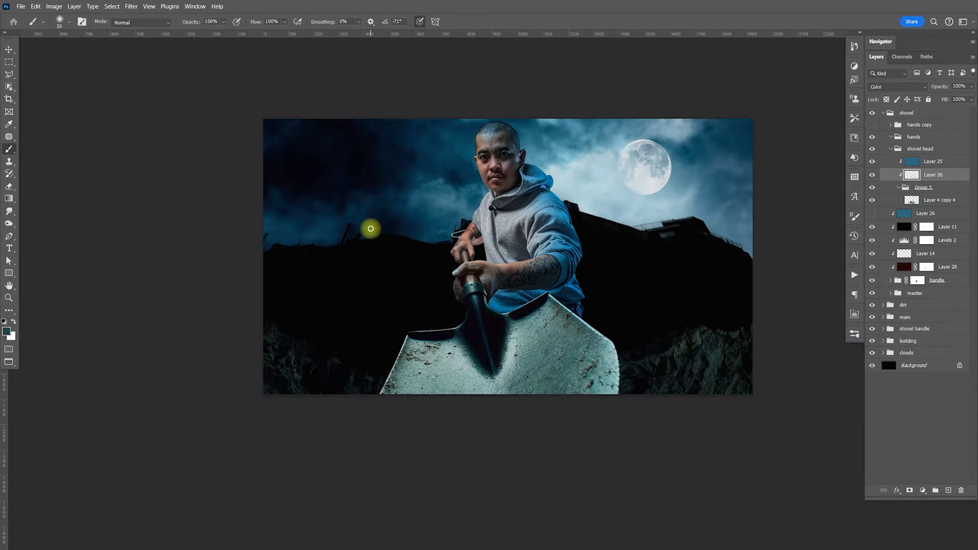
key(v)
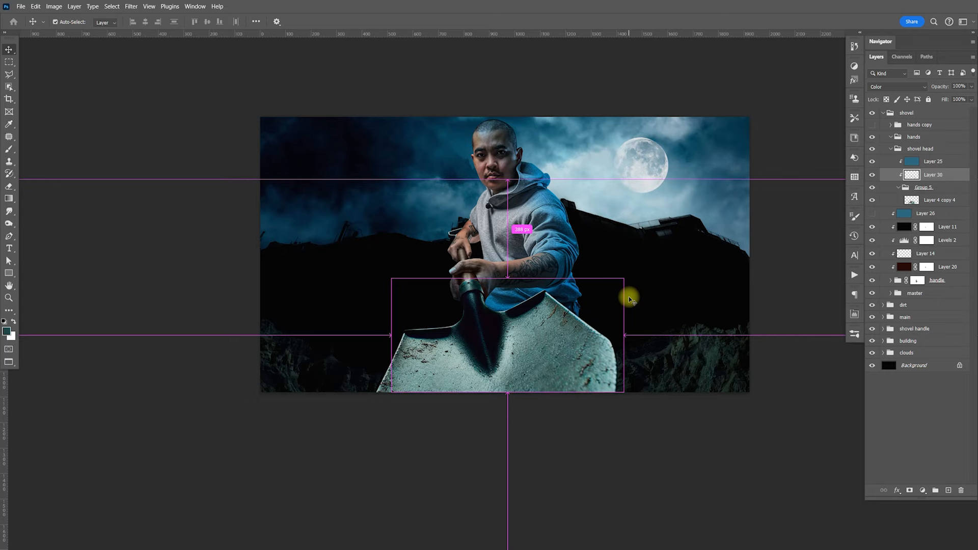
key(ctrl+plus)
key(ctrl+plus)
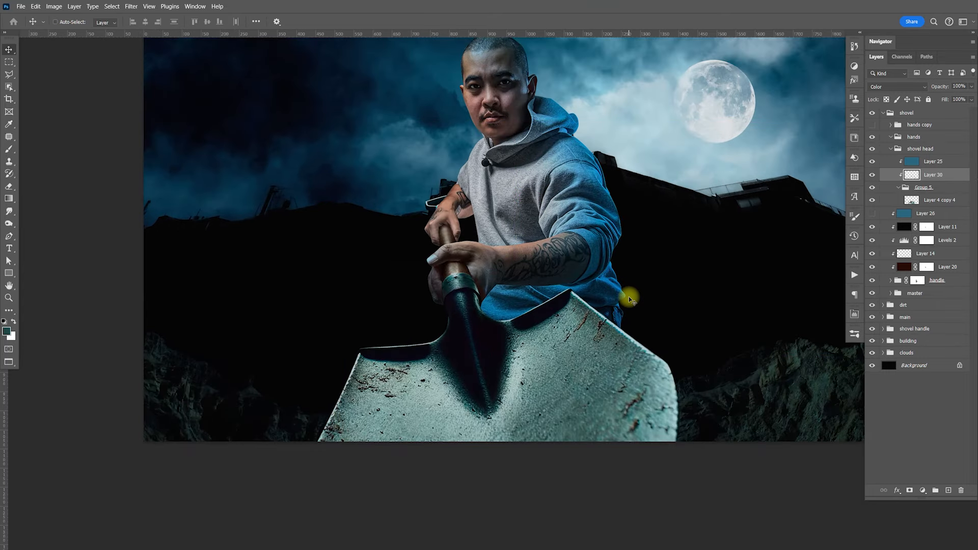
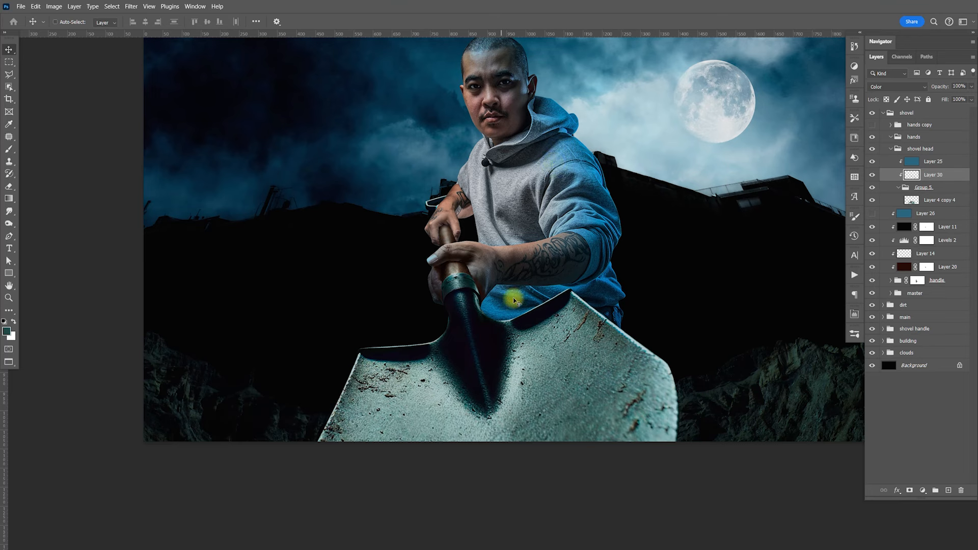
- Collapse the shovel group, expand the main group, and check what Layer 27 and its copy each contribute to the image
click(884, 113)
click(883, 138)
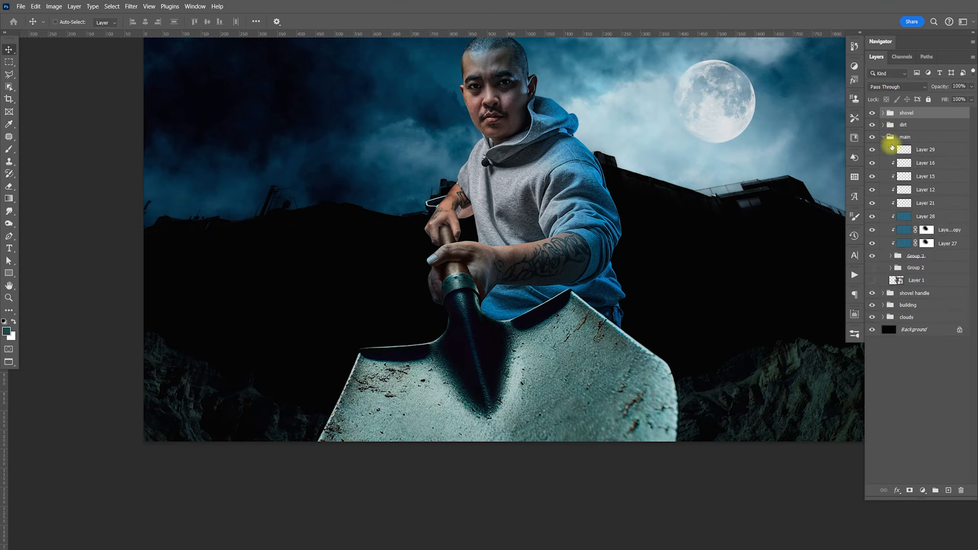
click(872, 244)
click(873, 243)
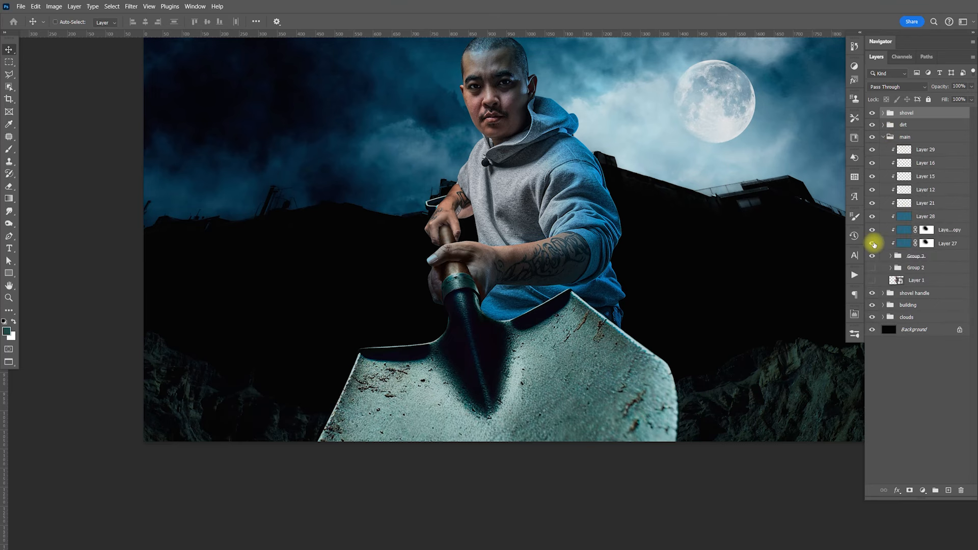
click(872, 230)
click(872, 230)
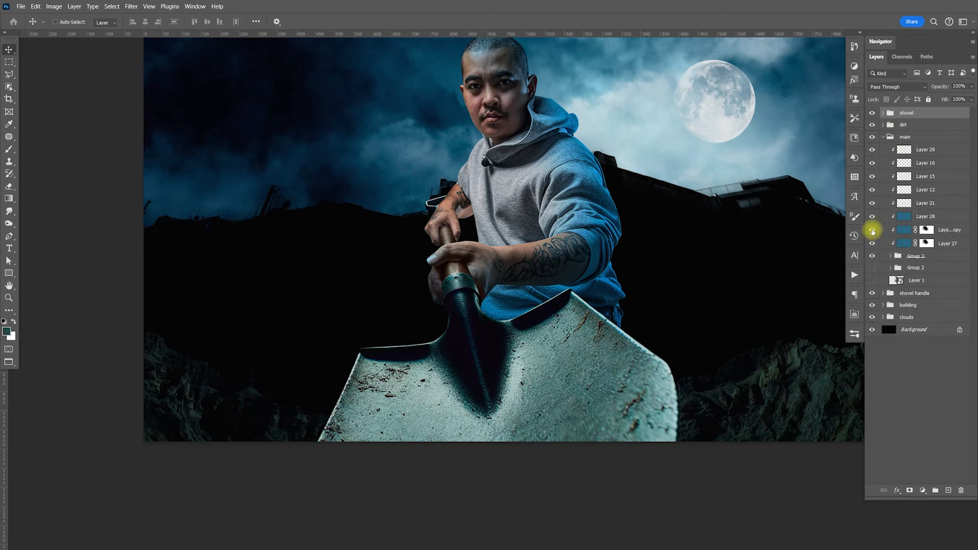
- Paint black with a large brush on the Color Dodge copy's mask over the lower hoodie beside the shovel's neck
click(925, 230)
key(b)
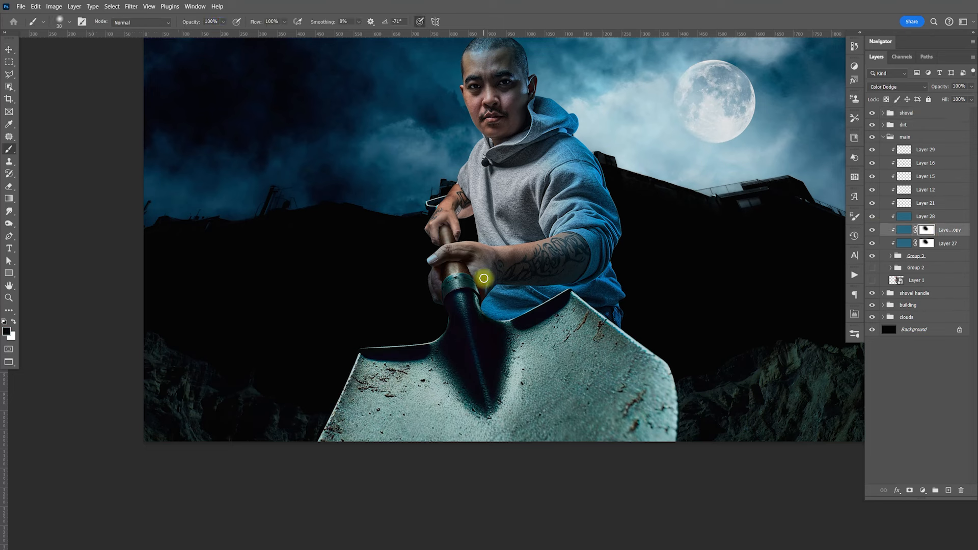
key(bracketright)
key(bracketright)
key(bracketright)
key(bracketright)
key(bracketright)
key(bracketright)
key(bracketright)
key(bracketright)
key(bracketright)
key(bracketright)
key(bracketright)
key(bracketright)
key(bracketright)
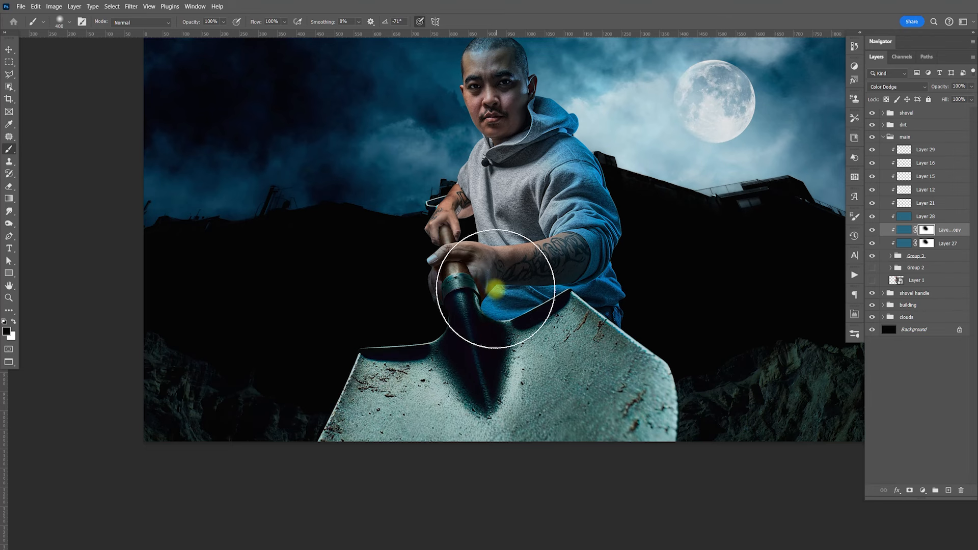
mouse_move(492, 289)
mouse_down()
mouse_move(521, 296)
mouse_move(499, 298)
mouse_up()
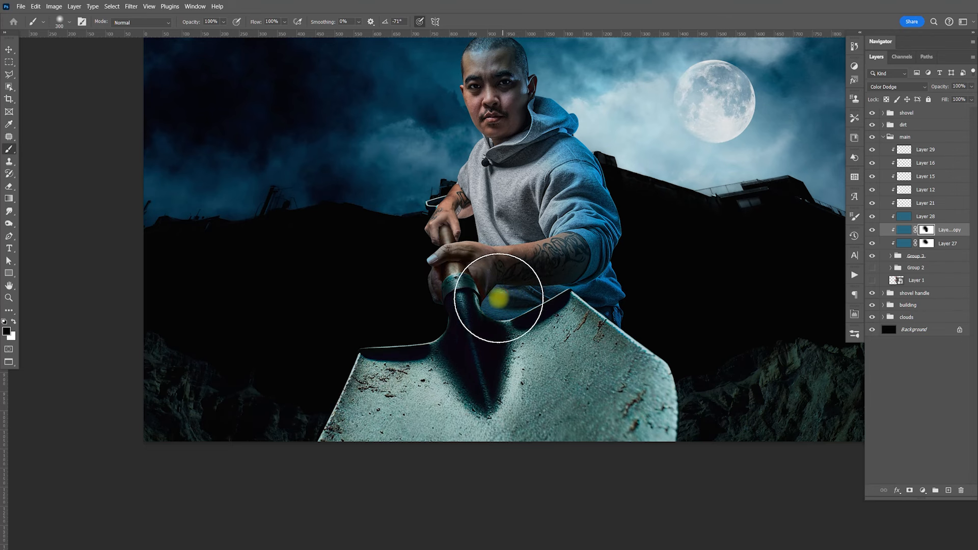
- Paint black on Layer 27's mask over the lower hoodie and the hands gripping the shovel handle
click(922, 243)
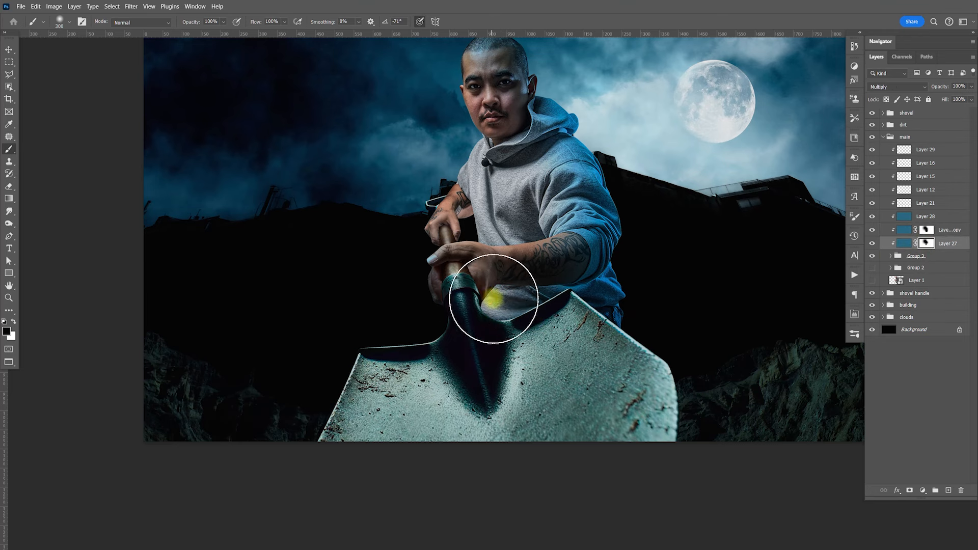
mouse_move(505, 300)
mouse_down()
mouse_move(513, 290)
mouse_move(482, 330)
mouse_move(527, 319)
mouse_move(522, 301)
mouse_up()
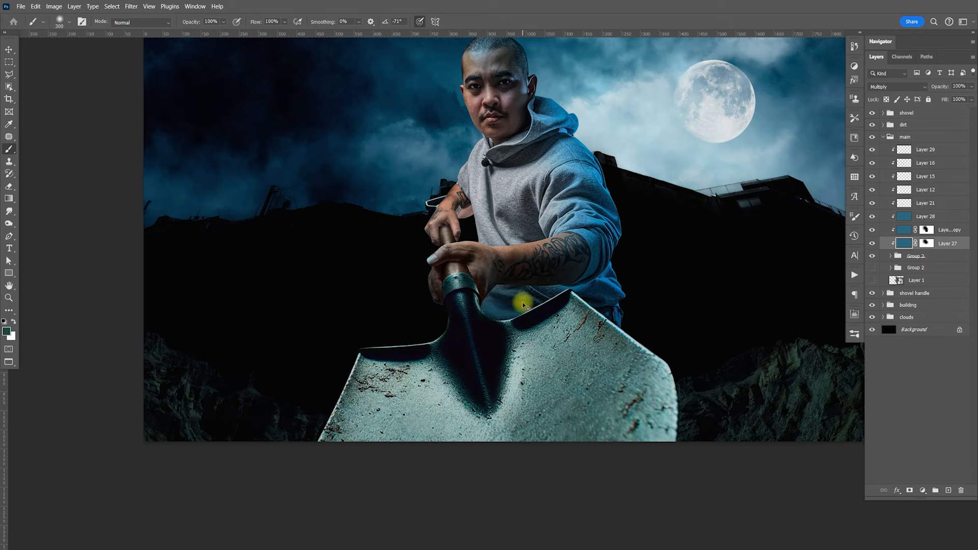
key(d)
drag(464, 249, 448, 255)
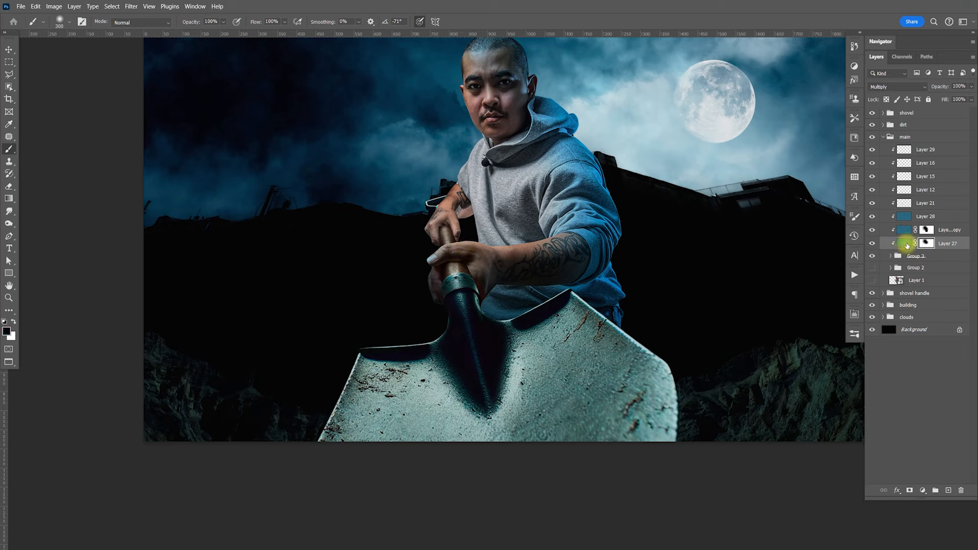
click(925, 248)
mouse_move(457, 220)
mouse_down()
mouse_move(459, 243)
mouse_move(447, 252)
mouse_up()
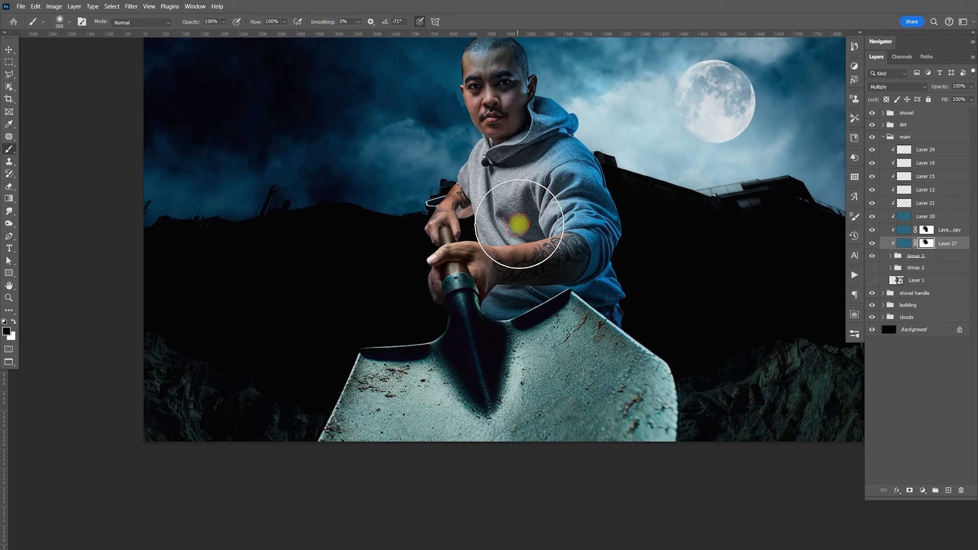
key(bracketright)
key(bracketright)
key(bracketright)
key(bracketright)
key(bracketleft)
key(bracketleft)
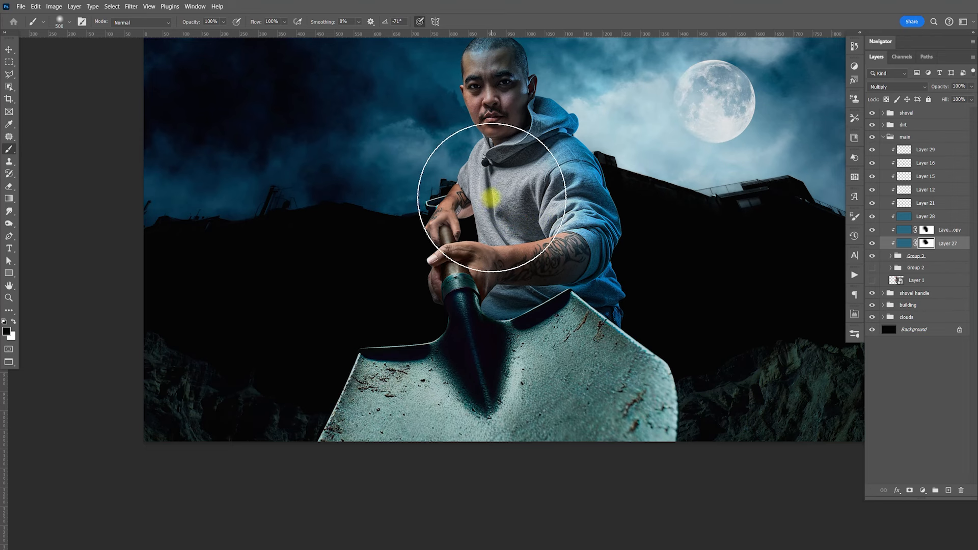
key(v)
drag(433, 249, 459, 306)
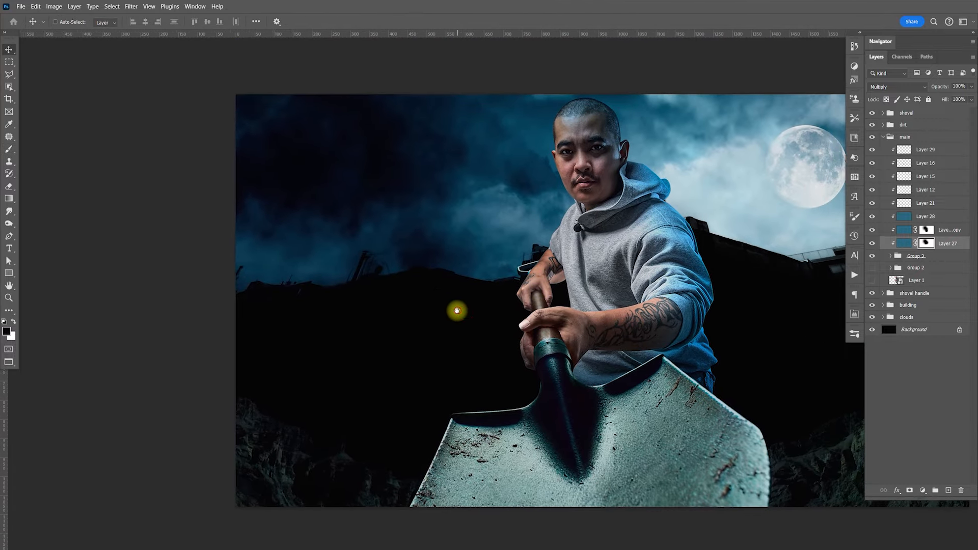
drag(470, 330, 437, 344)
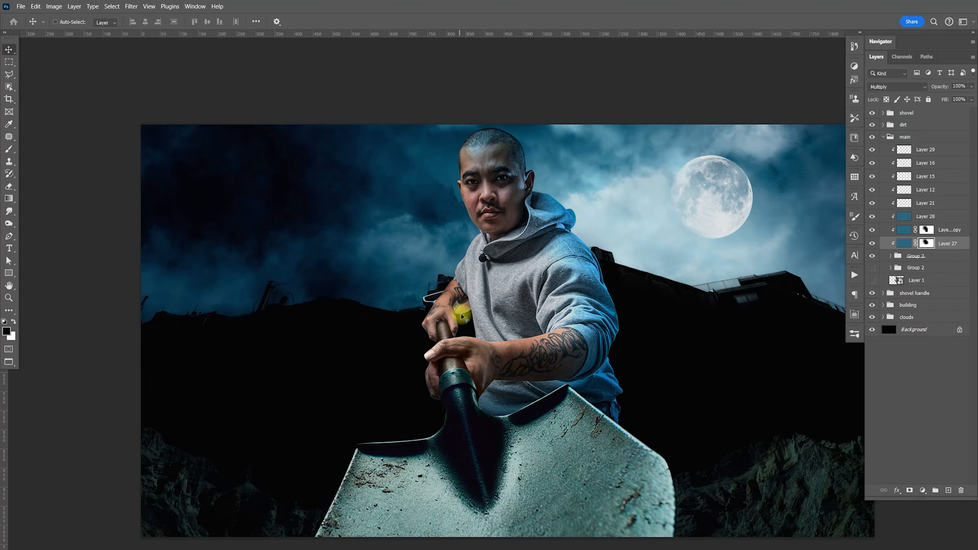
- Add an empty layer clipped to Group 3, directly below Layer 27 in the main group
key(z)
drag(461, 309, 528, 350)
click(937, 256)
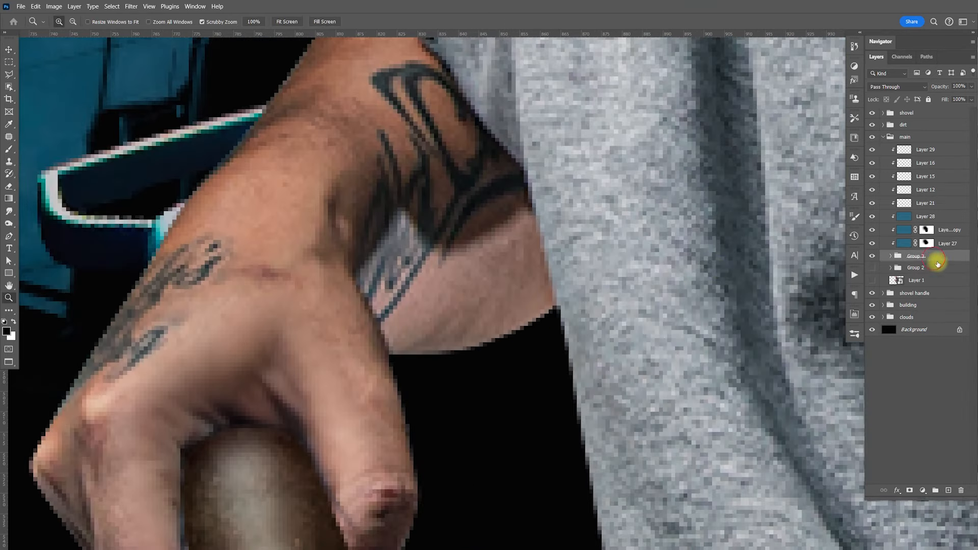
click(948, 489)
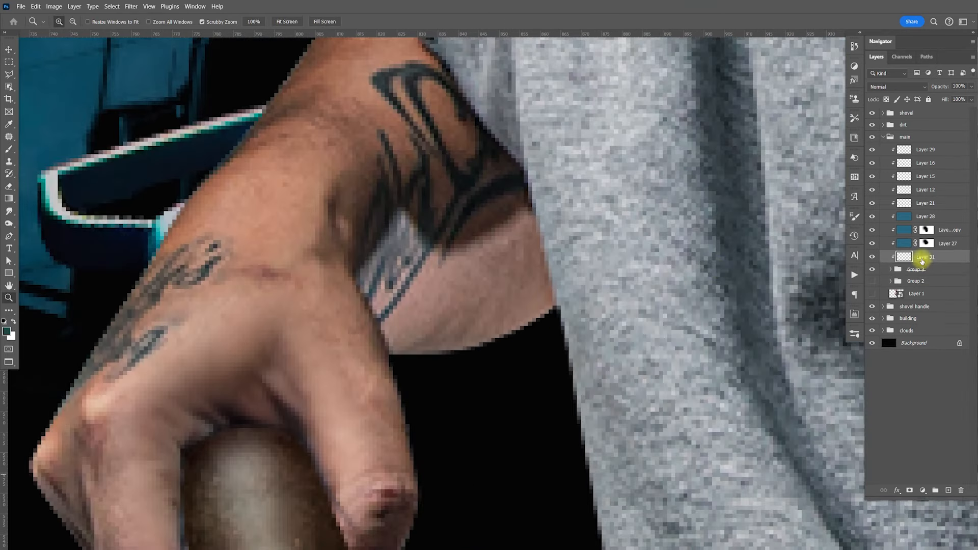
- Sample light blue 67a9e9 from the hoodie's lit shoulder as the foreground color and set Layer 31 to Multiply
click(8, 332)
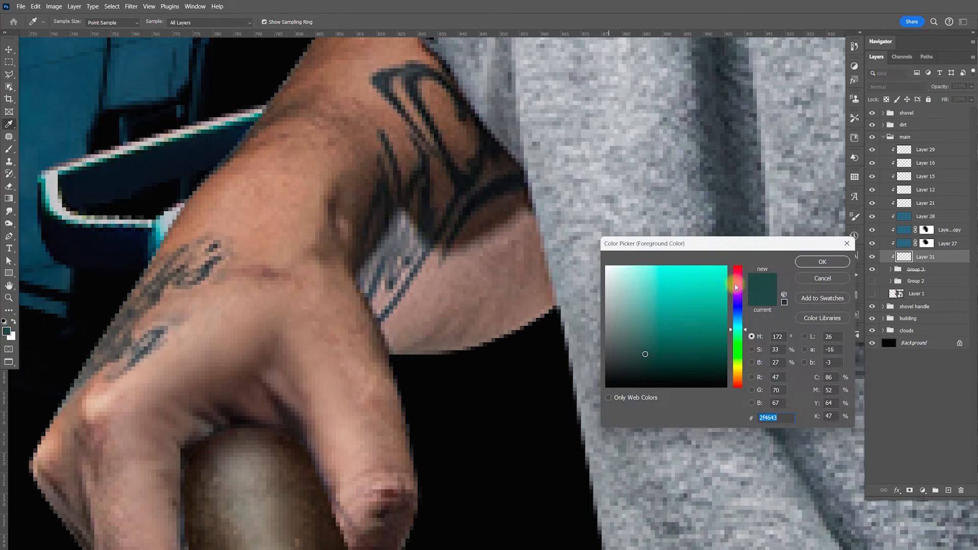
drag(761, 178, 527, 227)
click(518, 208)
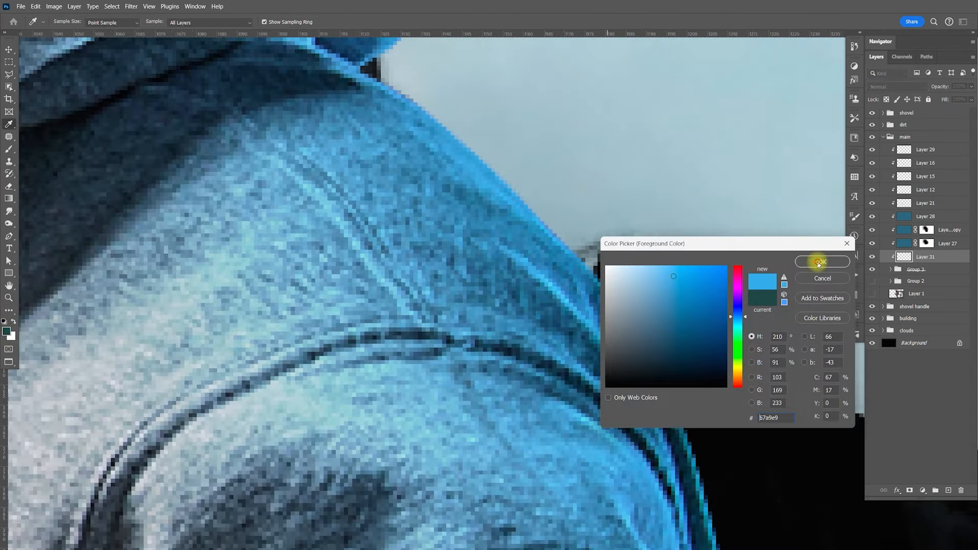
click(820, 262)
click(906, 89)
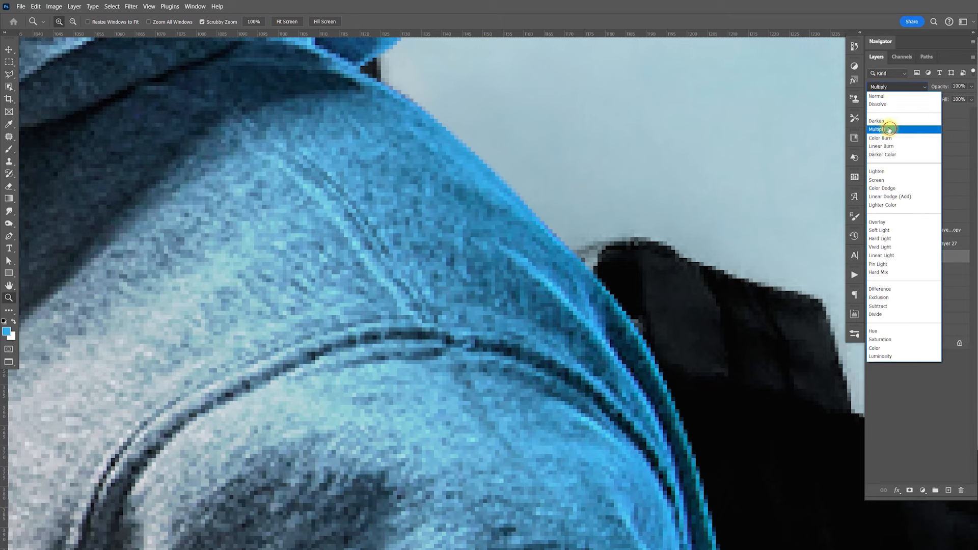
click(889, 130)
- Paint light blue with a small brush over the pale patch of forearm below the rear wrist tattoo on Layer 31
mouse_move(558, 253)
mouse_down()
mouse_move(679, 194)
mouse_move(590, 227)
mouse_move(505, 275)
mouse_move(493, 334)
mouse_move(474, 336)
mouse_up()
key(b)
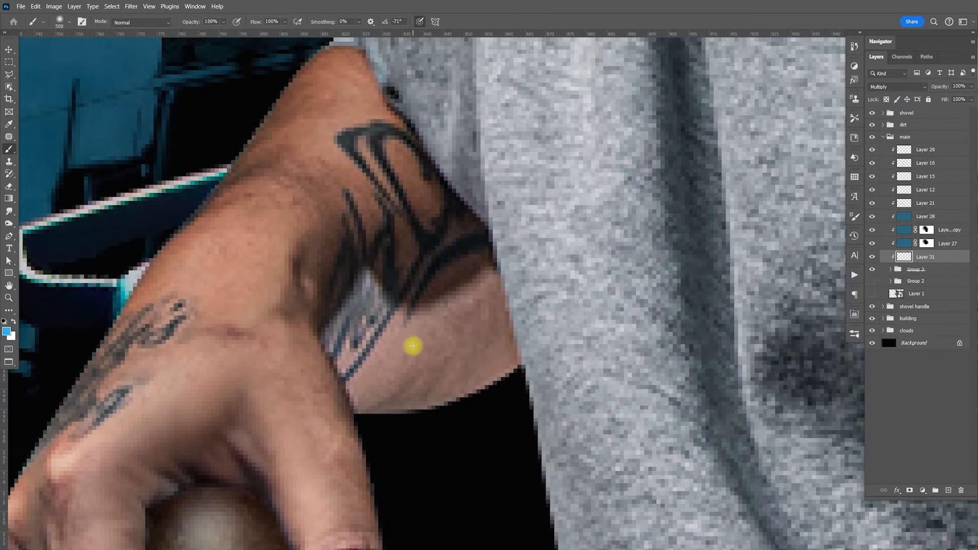
key(bracketleft)
key(bracketleft)
key(bracketleft)
key(bracketleft)
key(bracketleft)
key(bracketleft)
key(bracketleft)
key(bracketleft)
key(bracketleft)
key(bracketleft)
key(bracketleft)
key(bracketleft)
key(bracketleft)
key(bracketleft)
key(bracketleft)
key(bracketleft)
key(bracketleft)
key(bracketleft)
key(bracketleft)
key(bracketleft)
mouse_move(364, 317)
mouse_down()
mouse_move(366, 282)
mouse_move(399, 321)
mouse_move(450, 304)
mouse_move(488, 277)
mouse_move(512, 353)
mouse_move(506, 375)
mouse_move(454, 402)
mouse_move(377, 410)
mouse_move(345, 341)
mouse_move(341, 356)
mouse_move(337, 346)
mouse_move(362, 301)
mouse_move(351, 359)
mouse_move(372, 329)
mouse_move(397, 357)
mouse_move(359, 356)
mouse_move(381, 420)
mouse_move(411, 336)
mouse_move(472, 309)
mouse_move(489, 343)
mouse_move(485, 360)
mouse_move(409, 361)
mouse_move(445, 359)
mouse_move(468, 385)
mouse_move(483, 297)
mouse_move(417, 333)
mouse_move(372, 315)
mouse_up()
key(bracketleft)
mouse_move(366, 273)
mouse_down()
mouse_move(393, 310)
mouse_move(432, 314)
mouse_up()
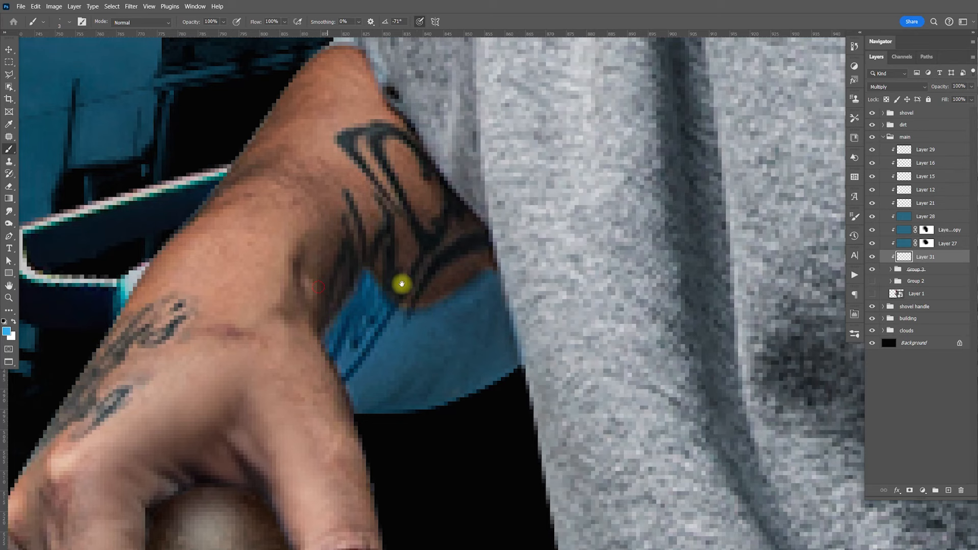
scroll(413, 280, left, 5)
key(ctrl+0)
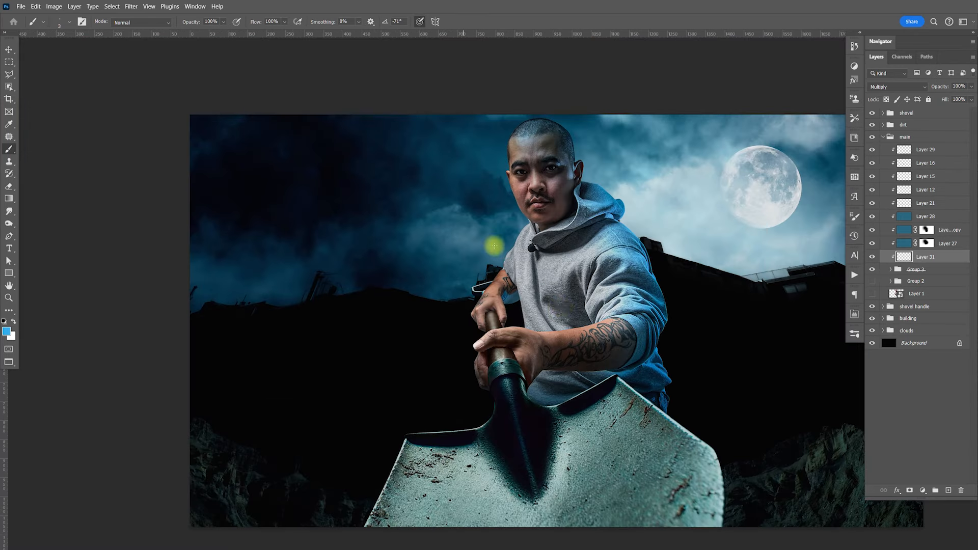
key(v)
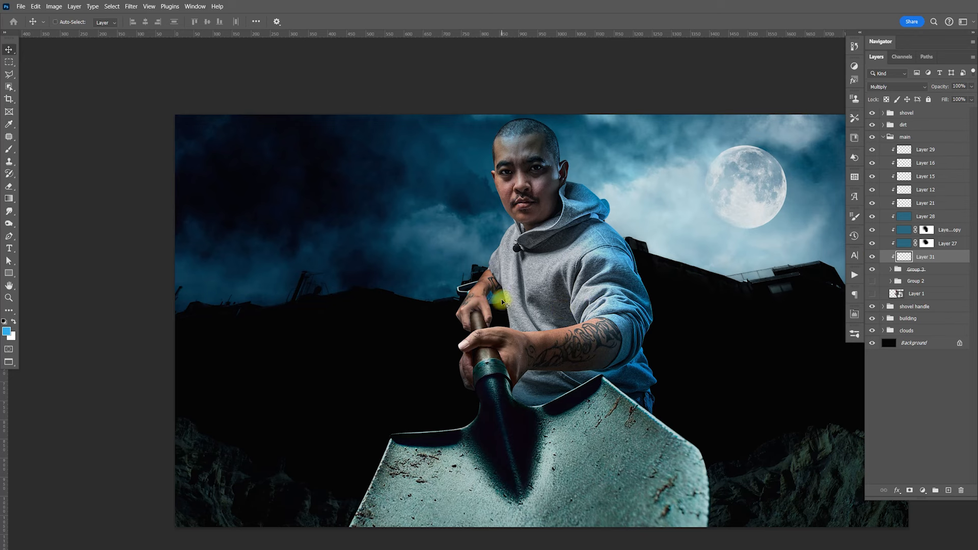
drag(674, 275, 583, 283)
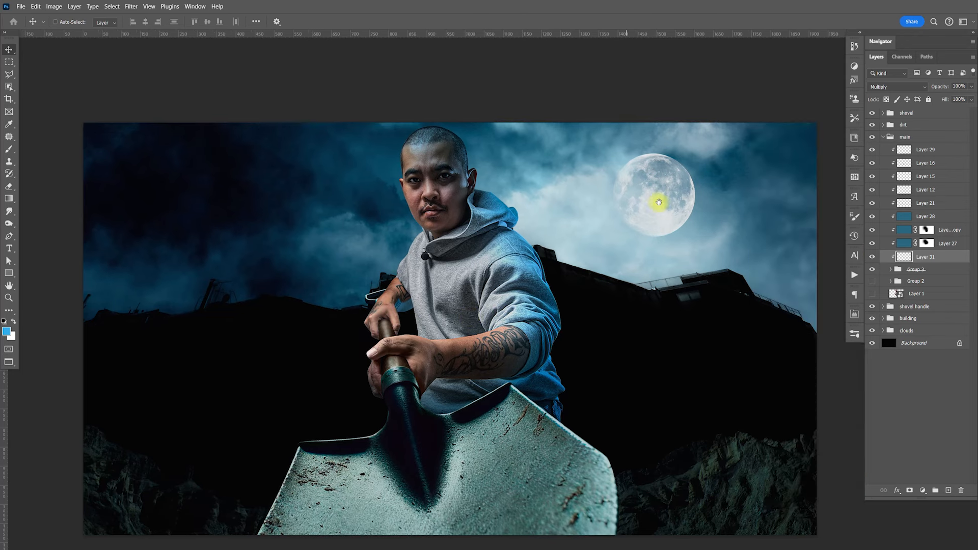
- Flip the Levels 5 mask horizontally in the clouds group and move it over the sky on the image's left side
click(883, 334)
click(883, 331)
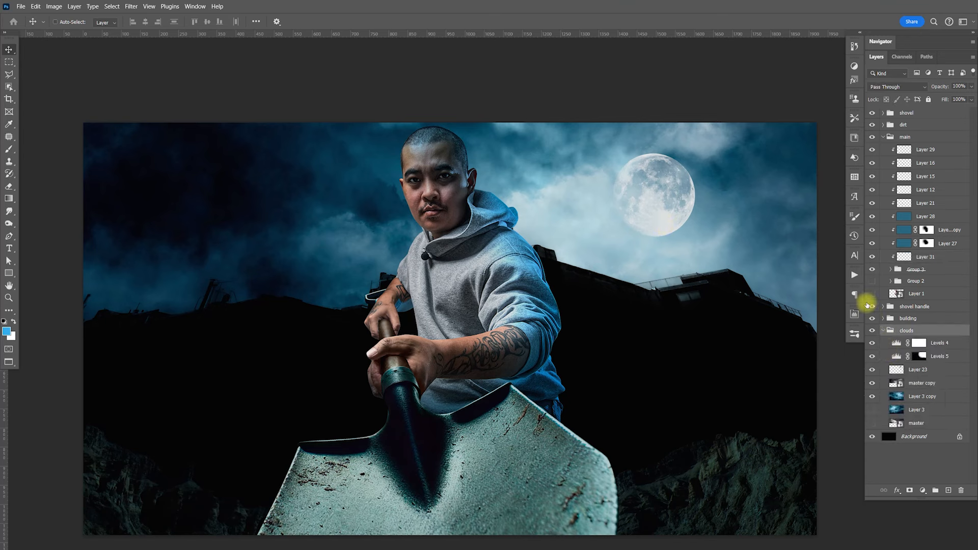
click(932, 356)
key(ctrl+t)
right_click(618, 214)
click(656, 403)
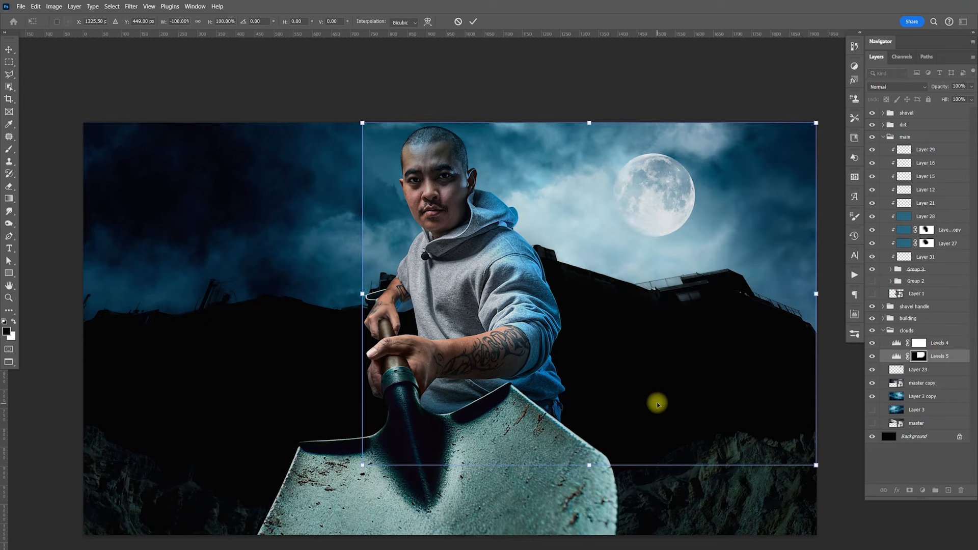
key(Return)
drag(492, 272, 235, 275)
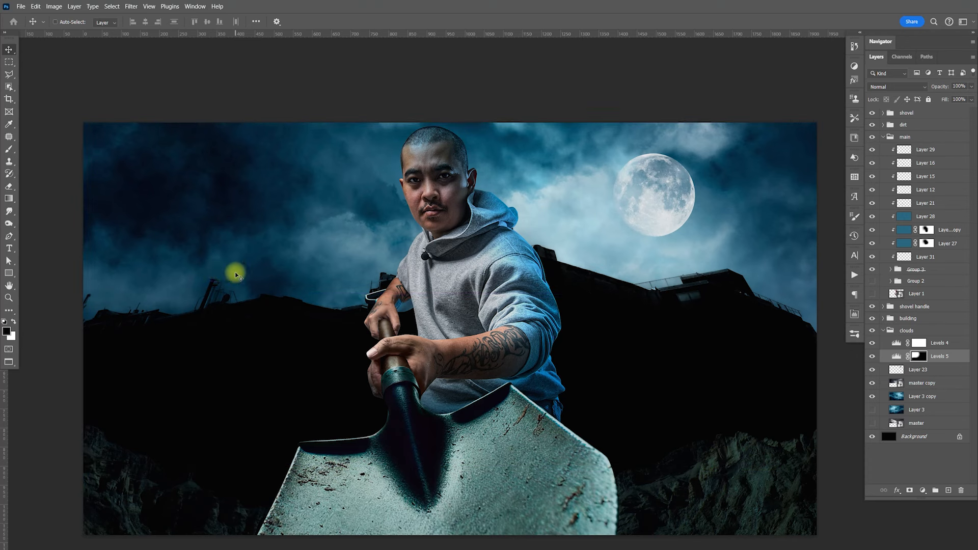
- Check the effect of Levels 4, then add a Levels adjustment above it in the clouds group and darken the midtones
scroll(624, 350, down, 1)
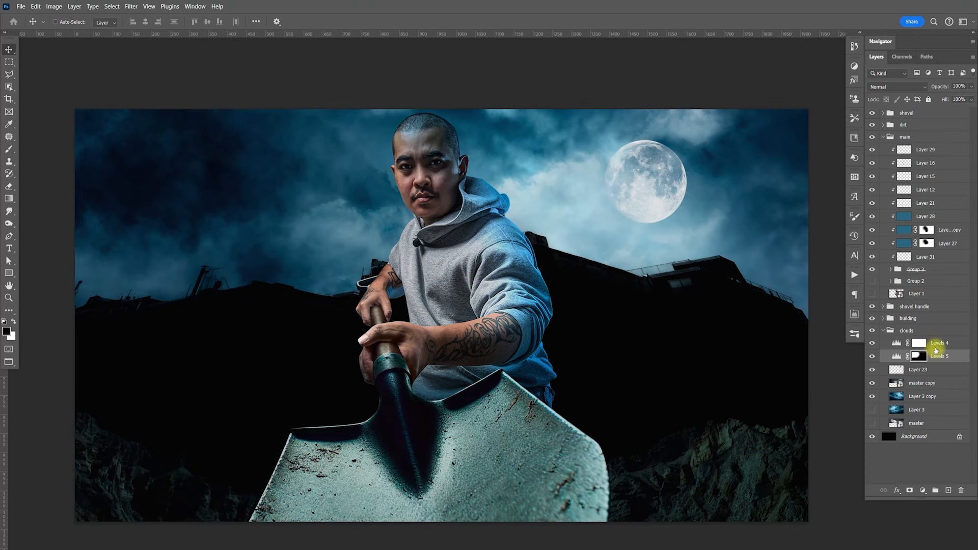
click(935, 348)
click(873, 345)
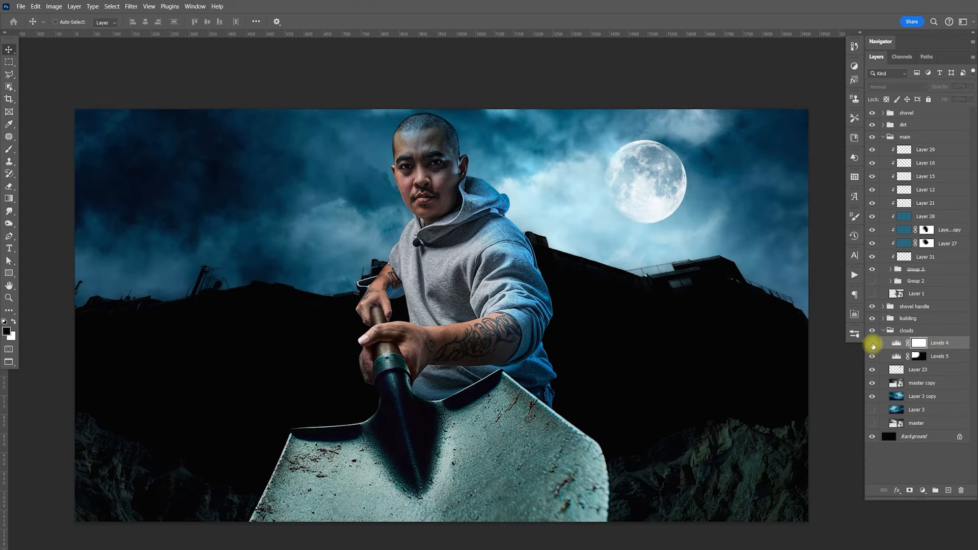
click(873, 345)
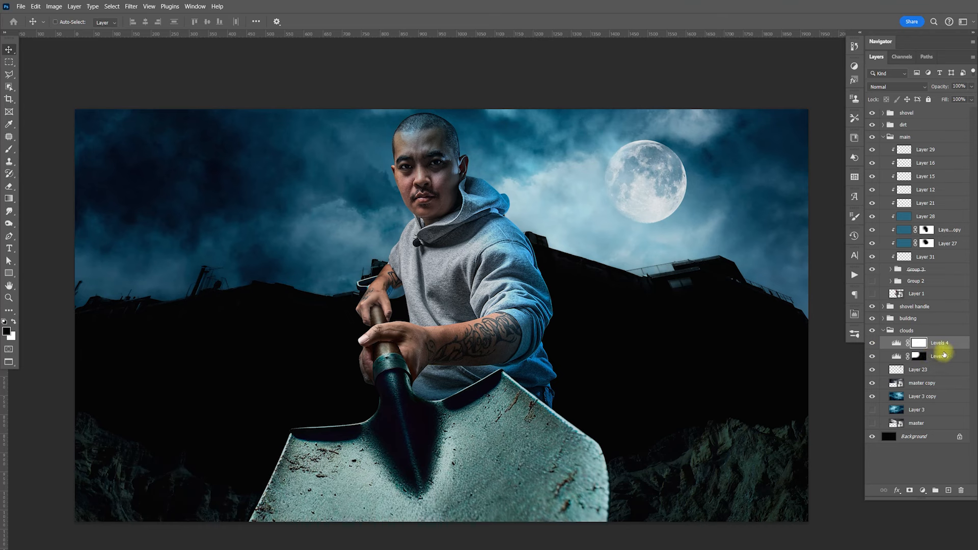
click(922, 490)
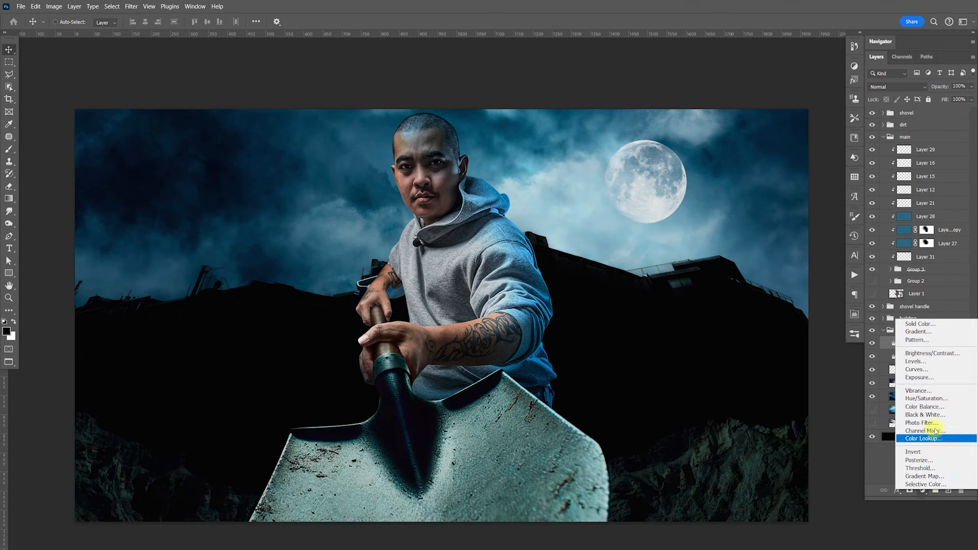
click(937, 362)
drag(795, 410, 798, 412)
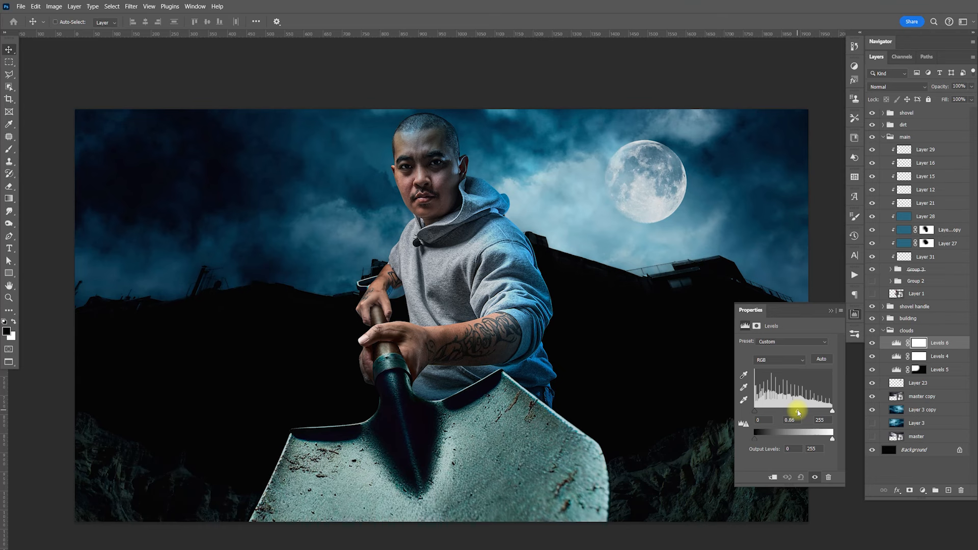
- Adjust the Levels 5 midtones in the clouds group to 1.55 to brighten the masked part of the sky
click(854, 314)
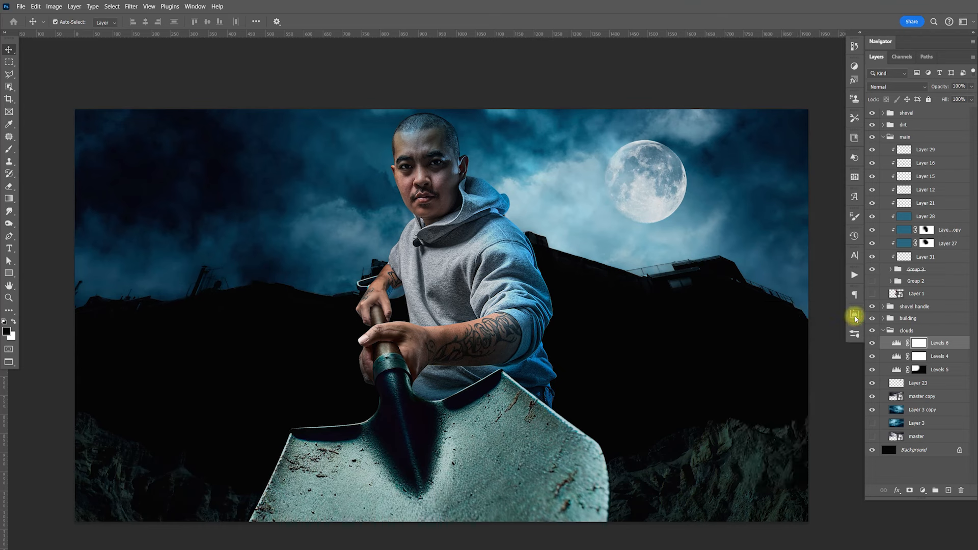
click(925, 371)
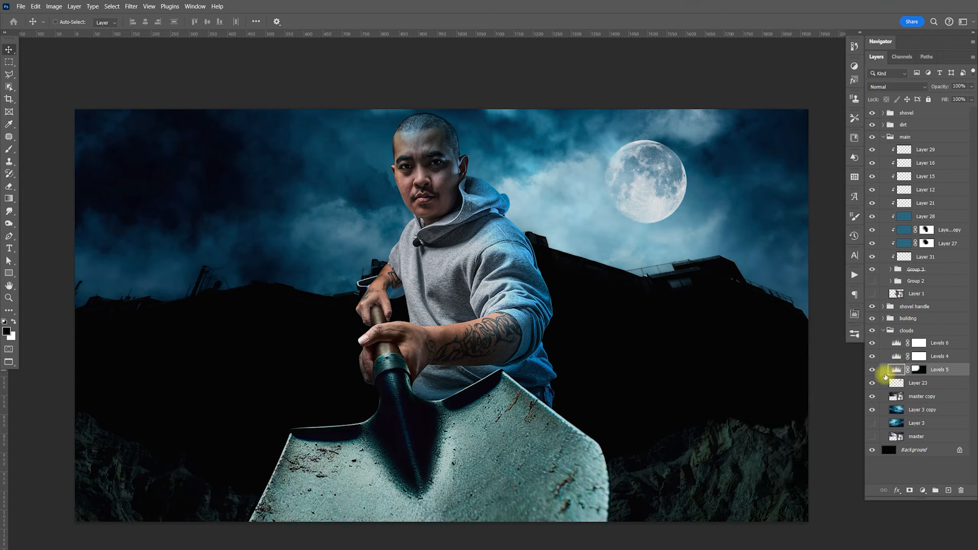
double_click(895, 370)
drag(789, 413, 782, 413)
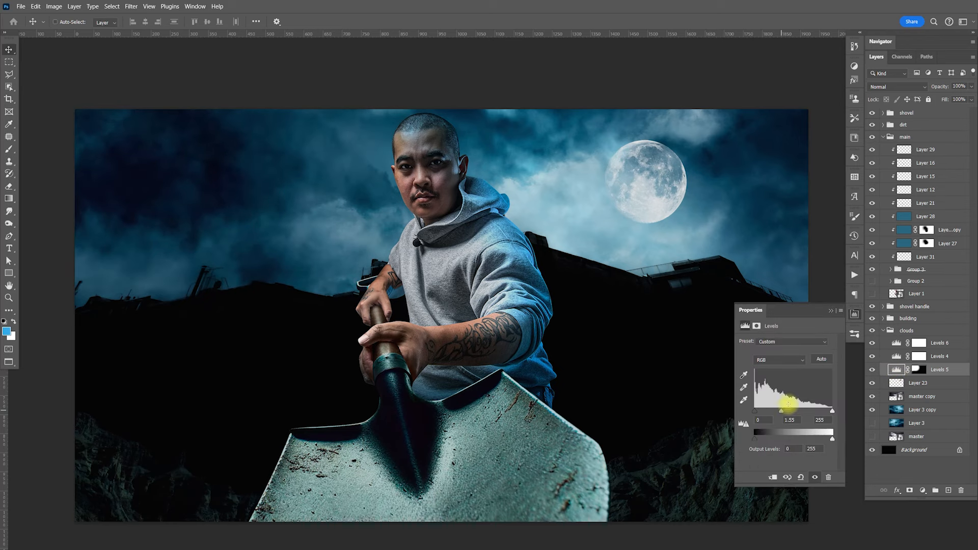
click(854, 315)
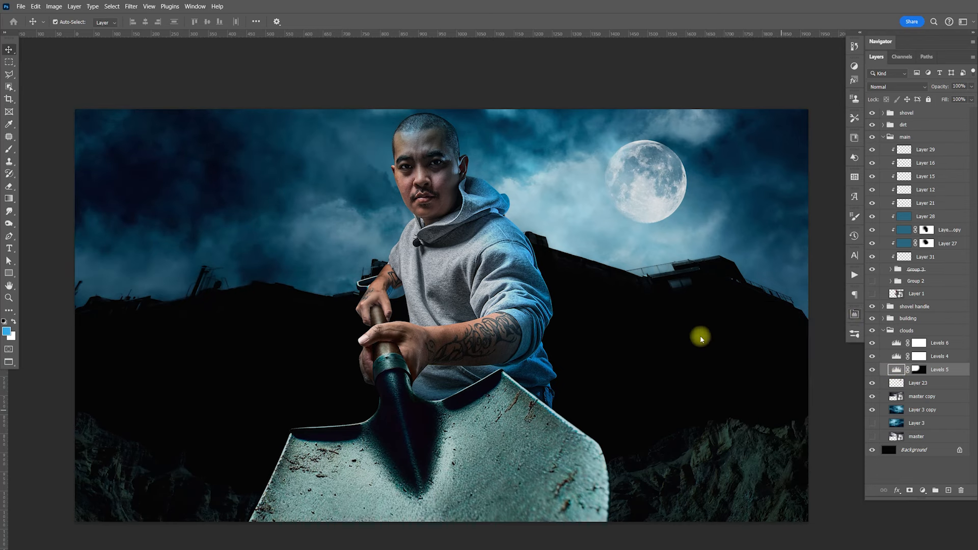
- Duplicate Layer 23 in the clouds group and apply a 4.5-pixel Gaussian Blur to the copy
drag(694, 326, 664, 321)
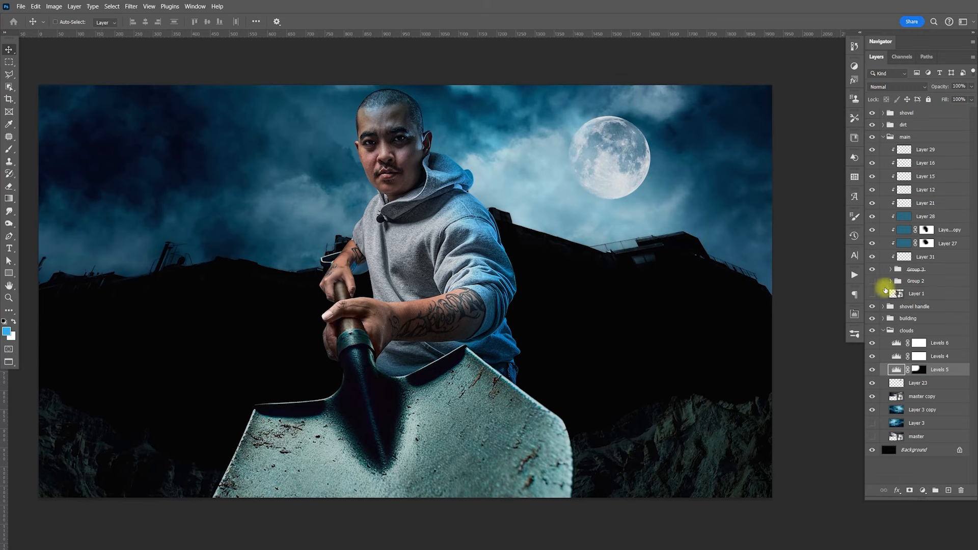
click(912, 383)
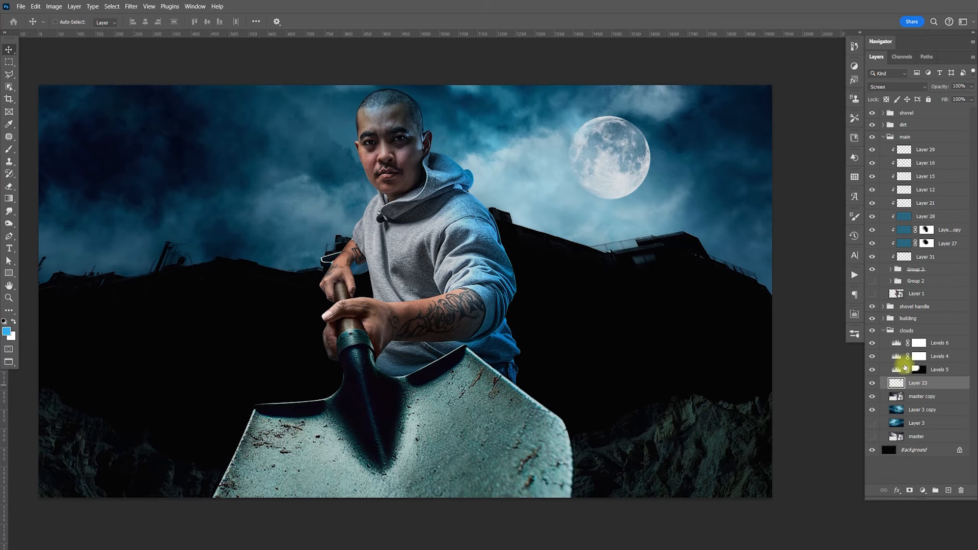
key(ctrl+j)
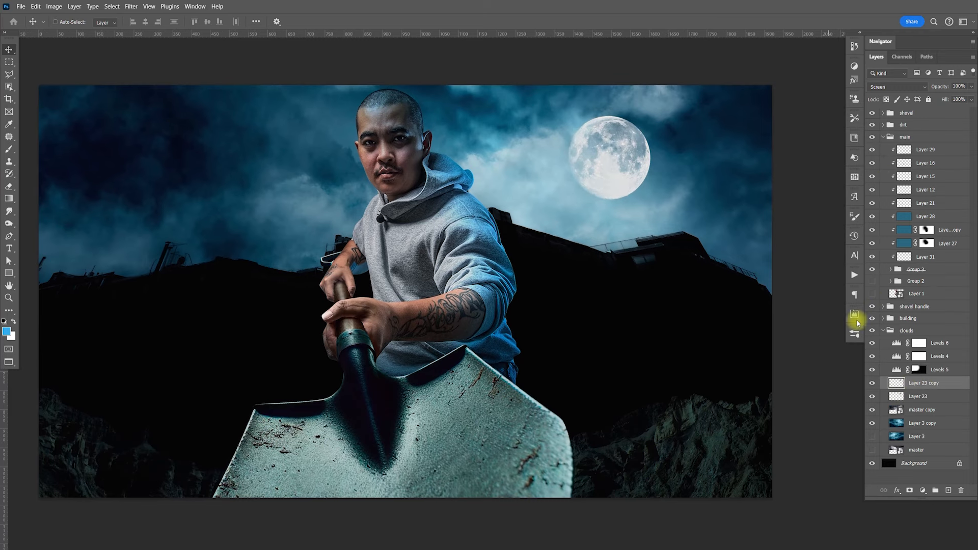
click(132, 7)
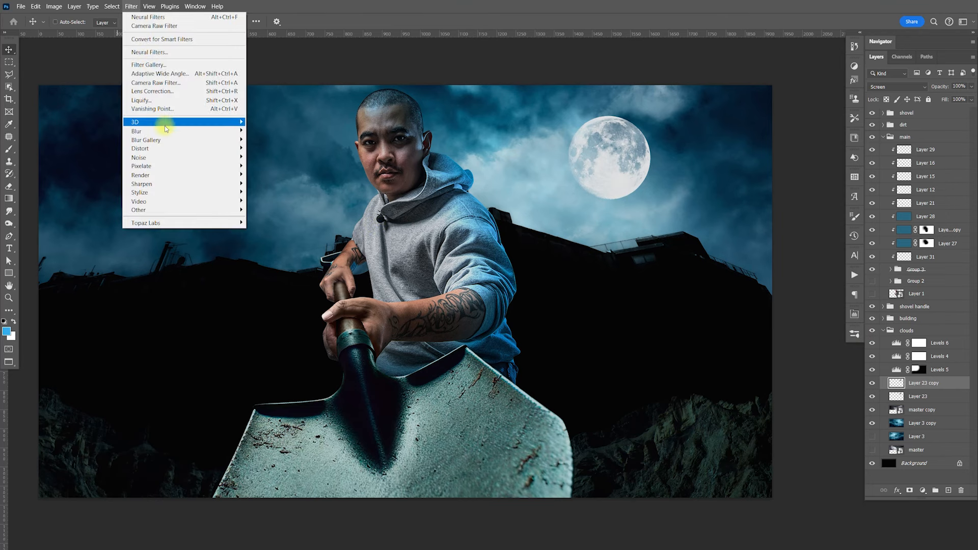
mouse_move(243, 132)
click(257, 167)
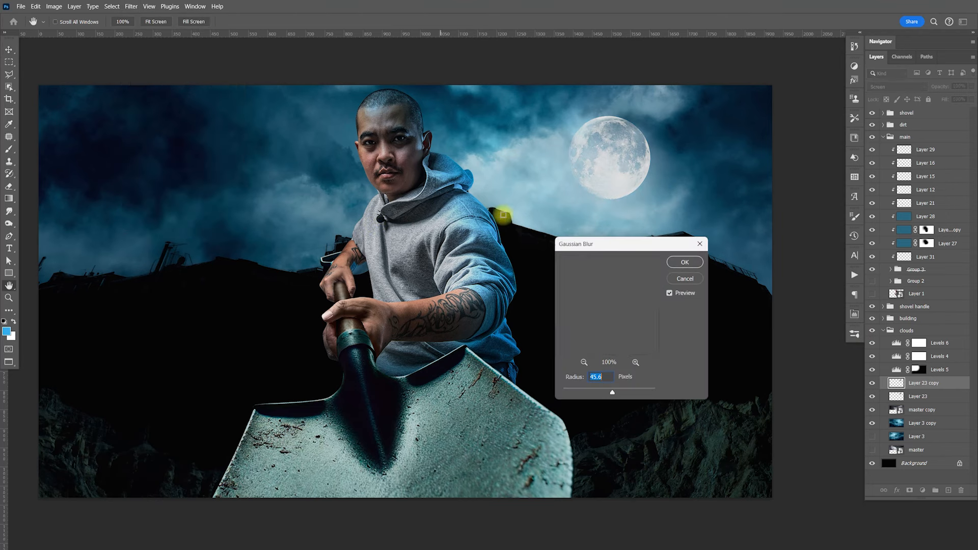
drag(638, 392, 592, 392)
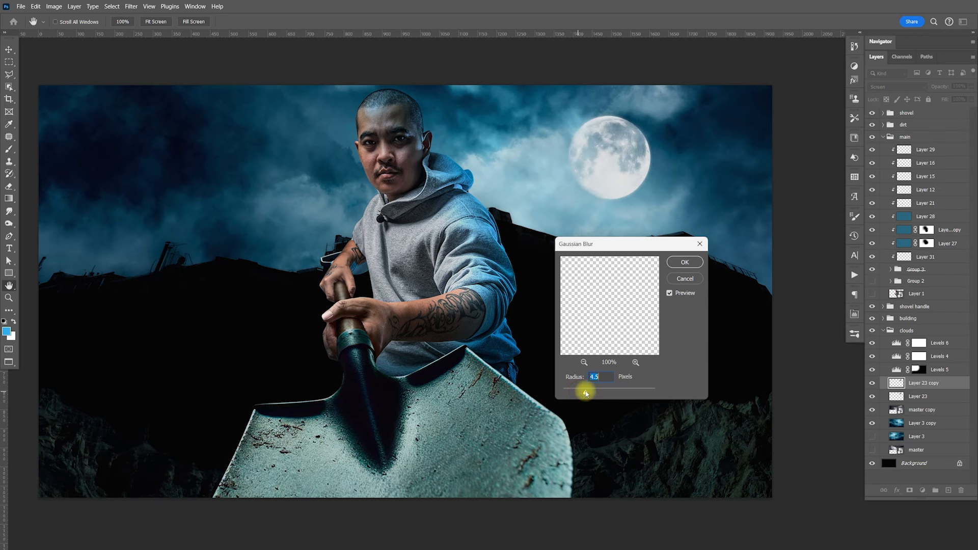
click(684, 262)
- Erase the middle of the blurred moon copy with a soft 250 px eraser, then check the layer's effect
key(e)
key(bracketright)
key(bracketright)
key(bracketright)
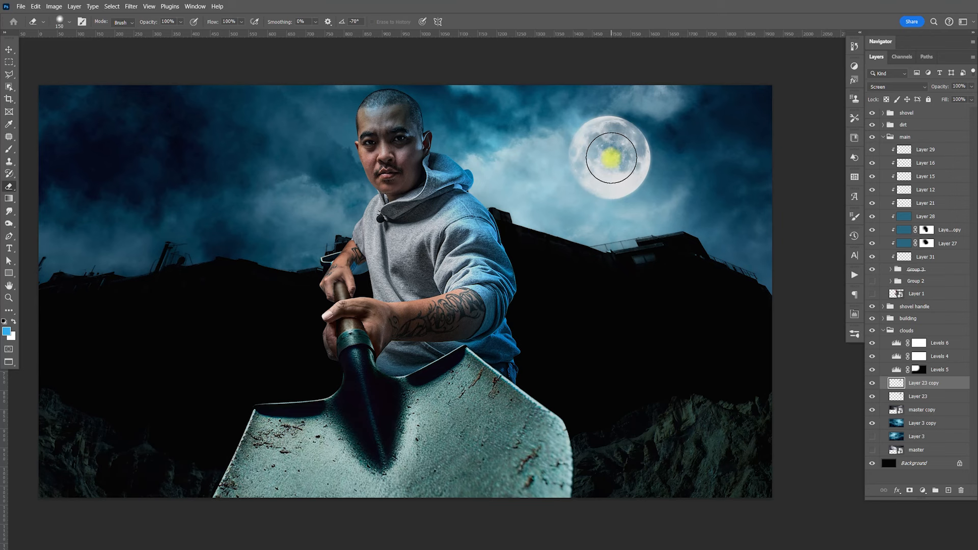
key(bracketright)
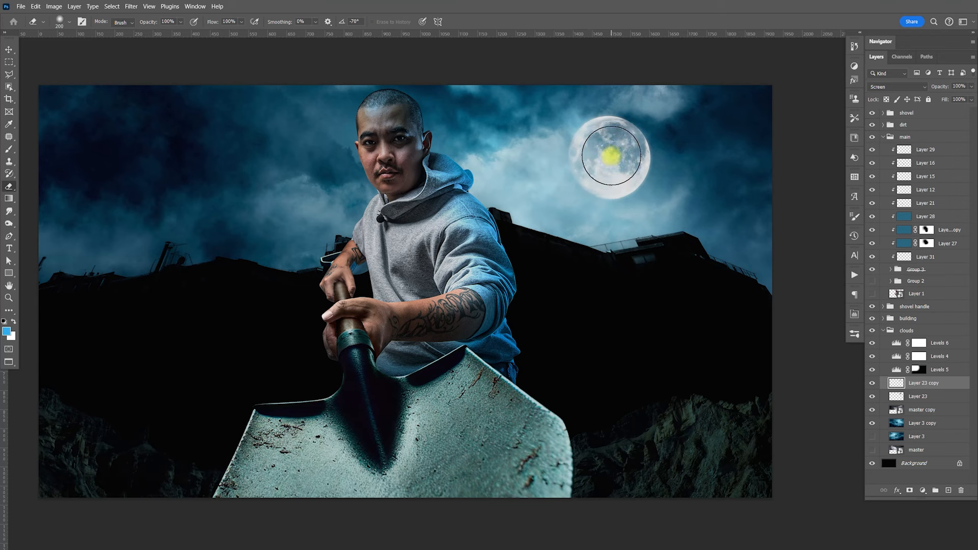
key(bracketright)
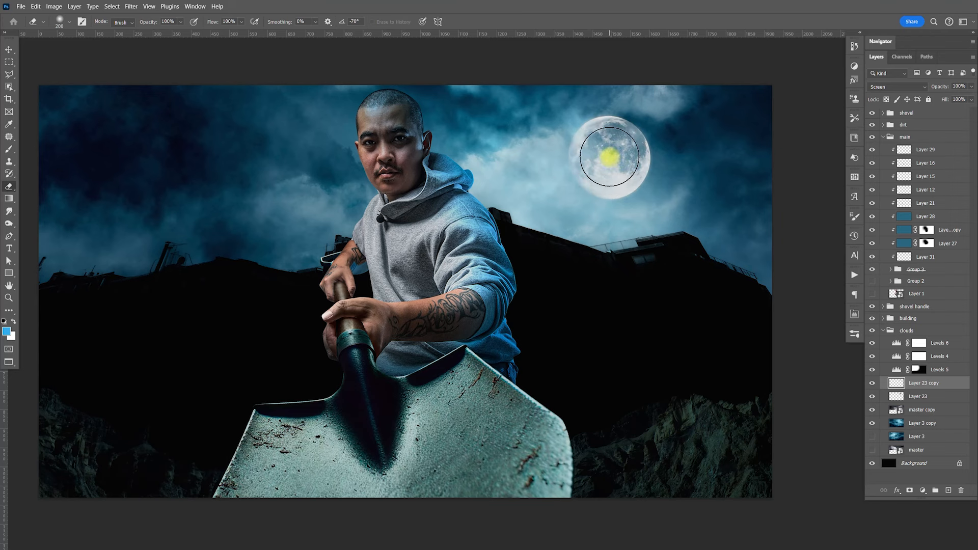
click(872, 386)
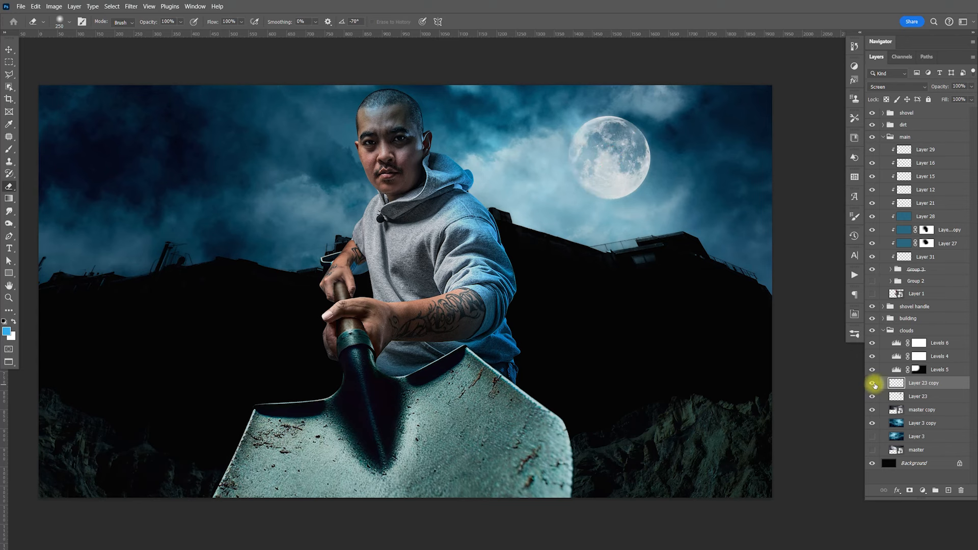
- Collapse the main and clouds groups and create a new group named adj above the shovel group
key(v)
drag(561, 294, 613, 292)
drag(603, 343, 573, 327)
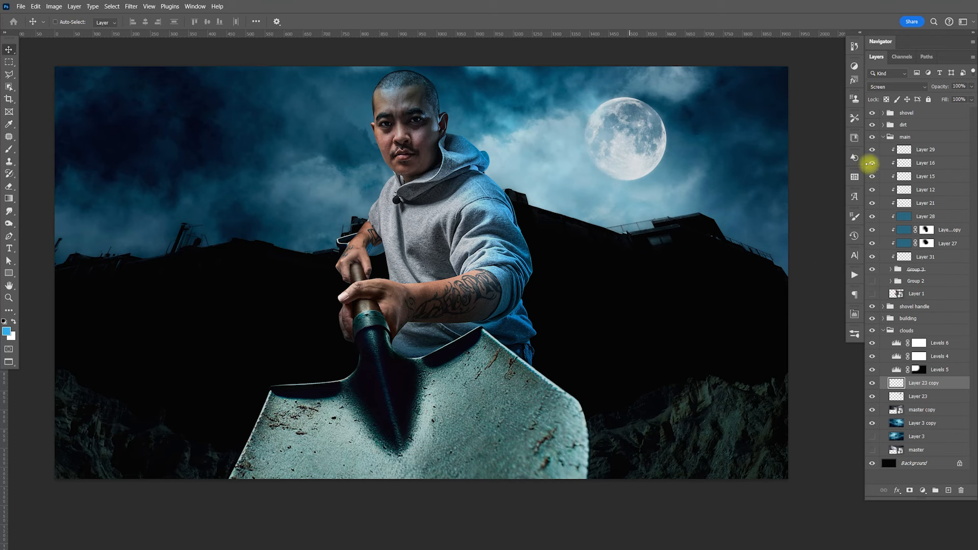
click(882, 137)
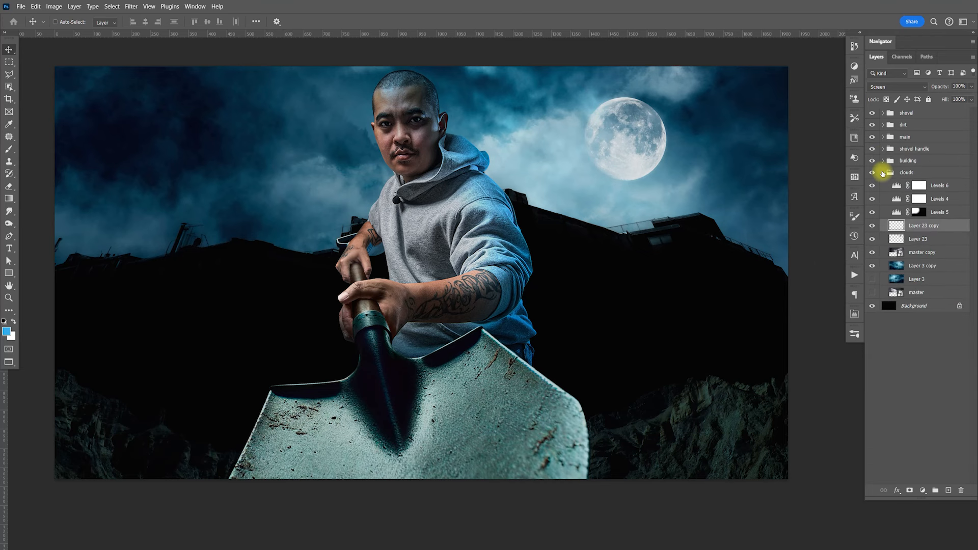
click(882, 172)
click(925, 113)
click(935, 490)
text(adj)
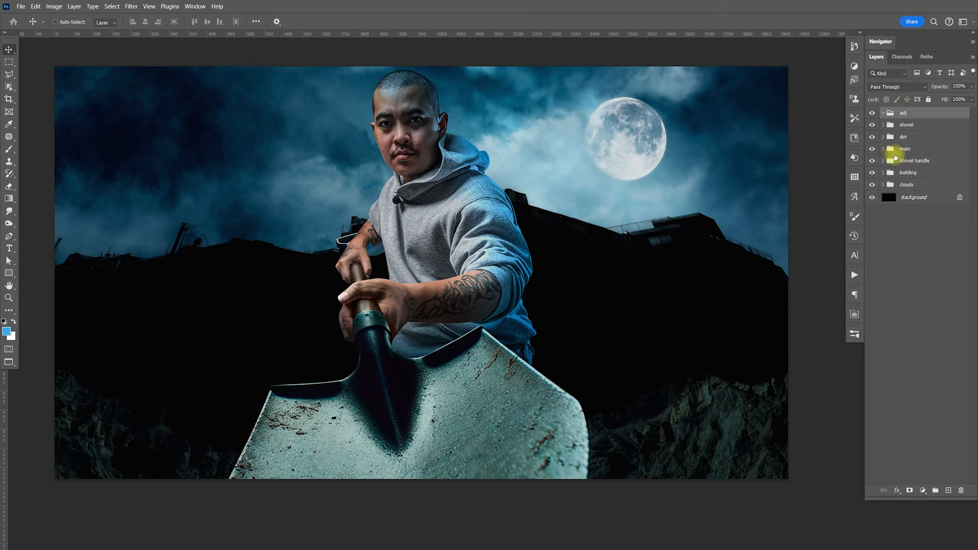
- Run the Grey Noise action to add noise layers inside the adj group
click(854, 276)
click(793, 379)
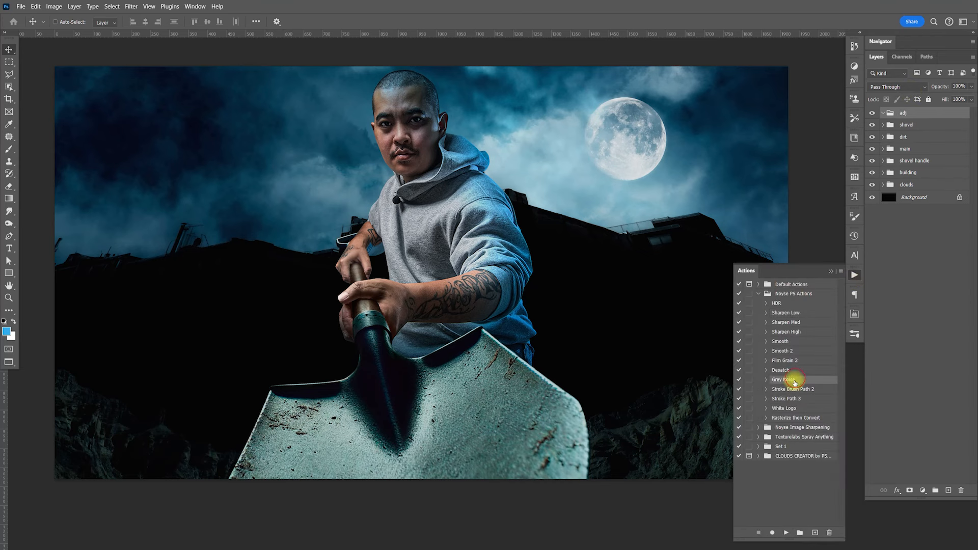
click(786, 532)
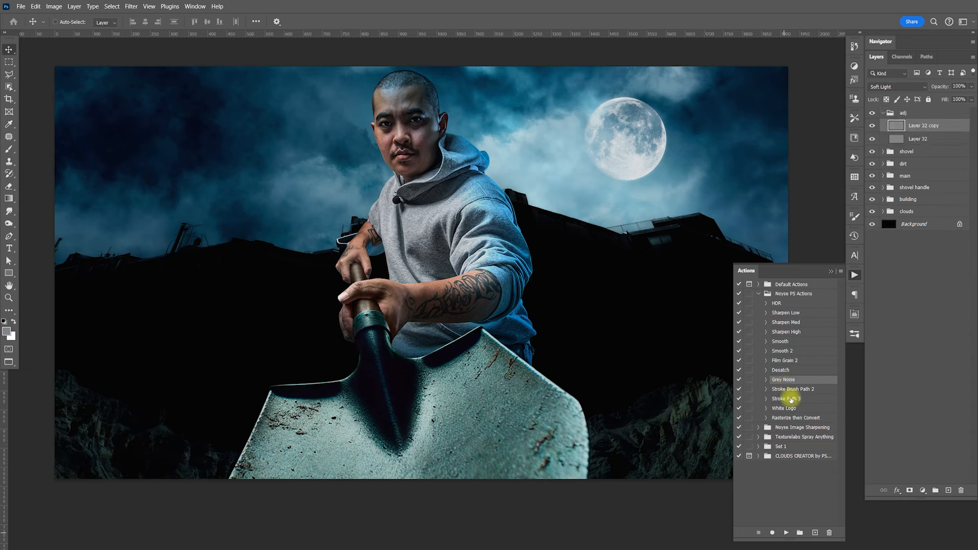
- Add a new layer at the bottom of the adj group, below the noise layers, and fill it with black
click(912, 154)
click(947, 490)
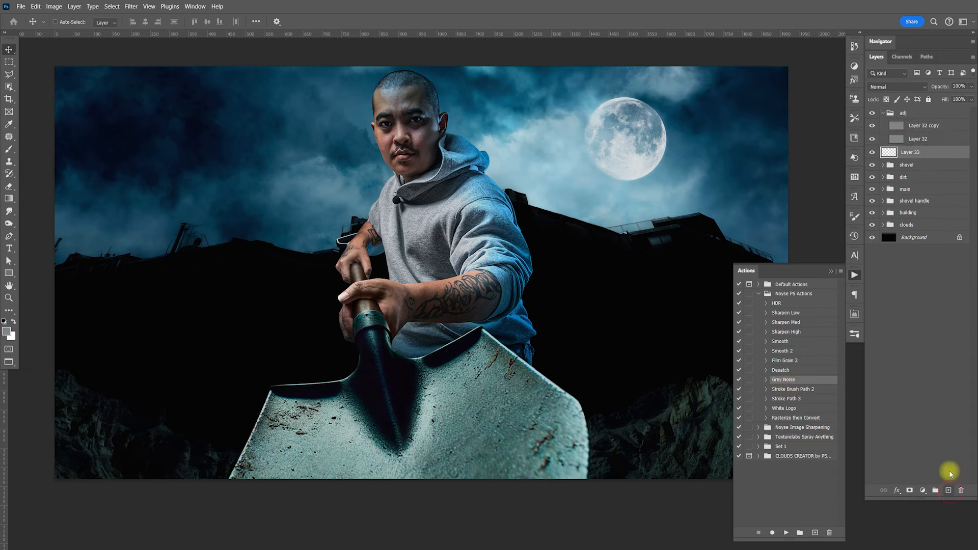
mouse_move(927, 157)
mouse_down()
mouse_move(930, 141)
mouse_move(934, 149)
mouse_up()
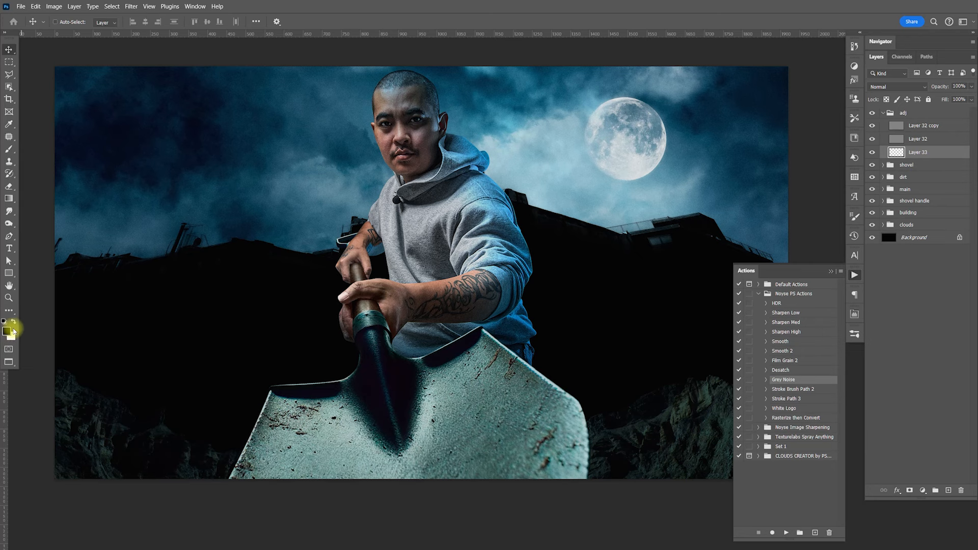
key(alt+BackSpace)
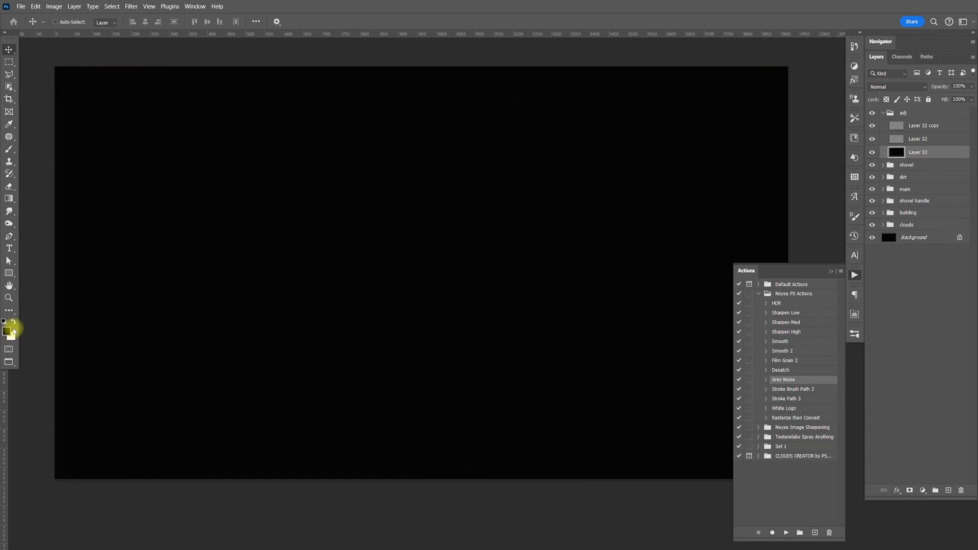
click(854, 275)
- Dab a bright blue glow at the center of the black layer with a soft 1400 px brush
key(b)
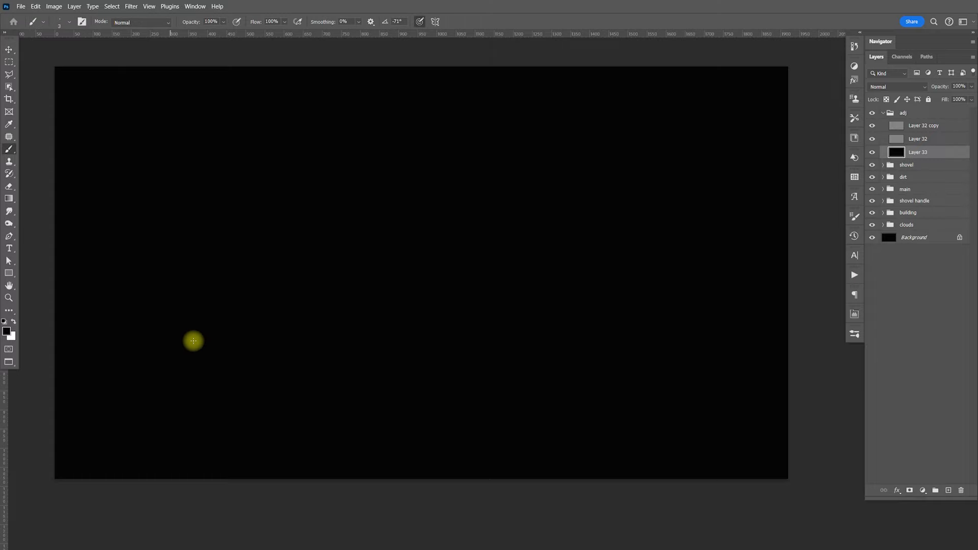
key(bracketright)
key(bracketright)
key(bracketright)
key(bracketright)
key(bracketright)
key(bracketright)
key(bracketright)
key(bracketright)
key(bracketright)
key(bracketright)
key(bracketright)
key(bracketright)
key(bracketright)
key(bracketright)
key(bracketright)
key(bracketright)
key(bracketright)
key(bracketright)
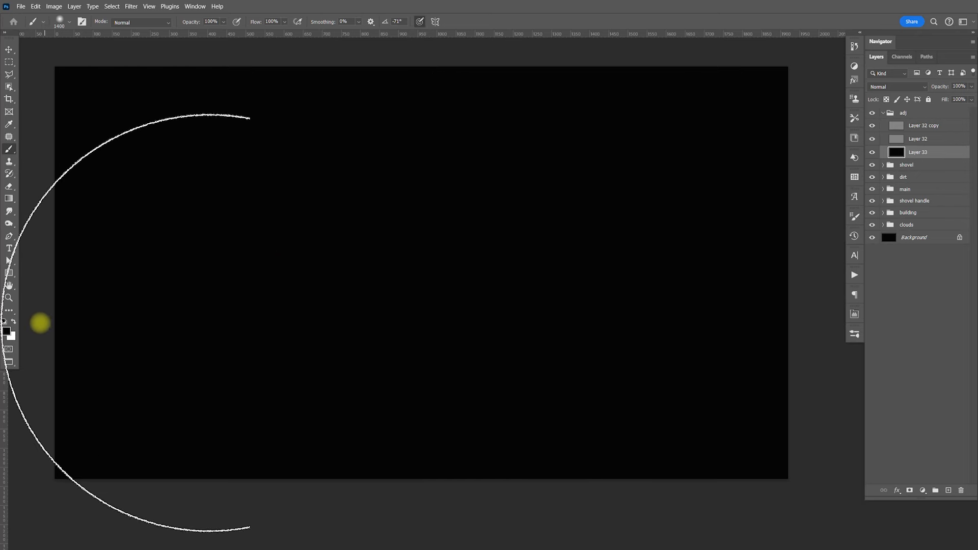
click(6, 332)
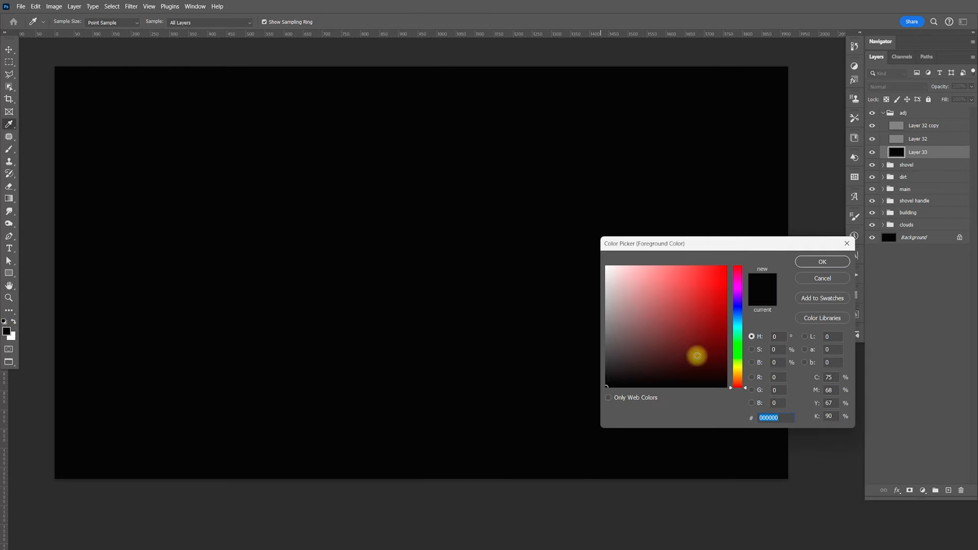
drag(736, 338, 690, 295)
click(810, 264)
key(b)
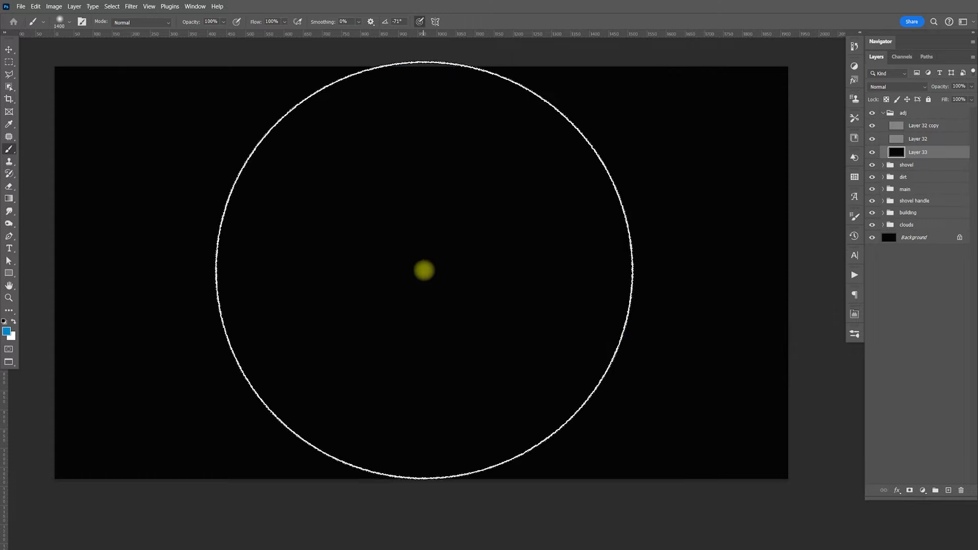
click(424, 271)
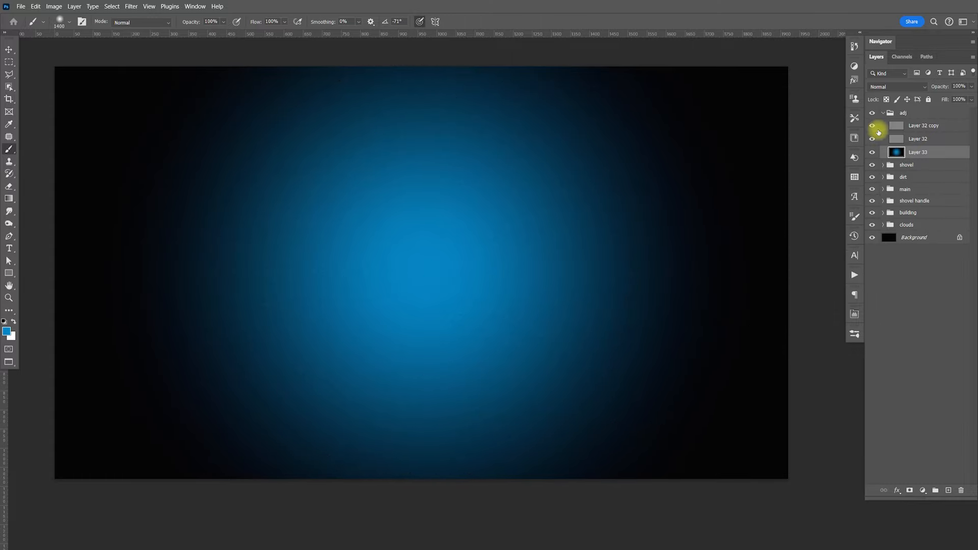
- Extend the blue glow toward the upper right of the canvas, over the moon's position, undoing unwanted dabs
click(598, 208)
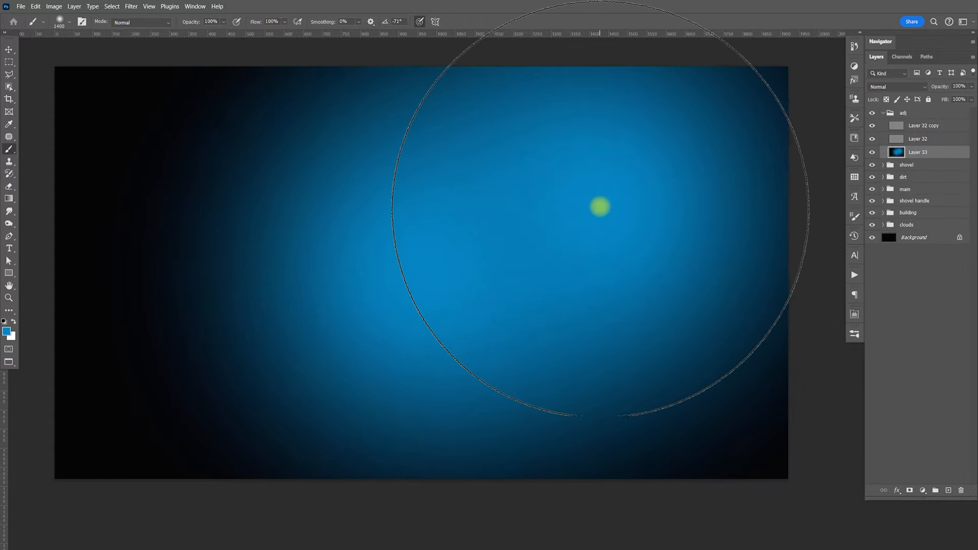
click(464, 260)
key(ctrl+z)
key(ctrl+z)
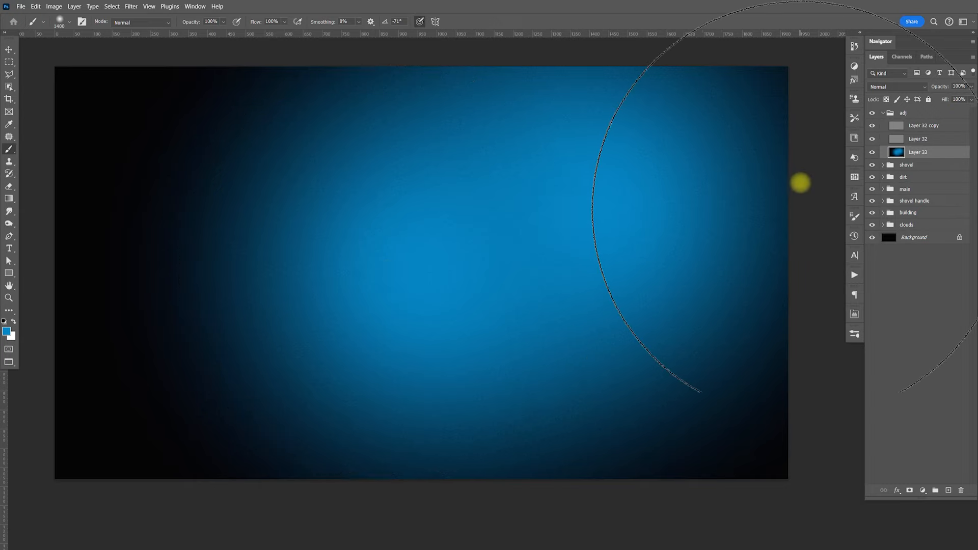
click(586, 212)
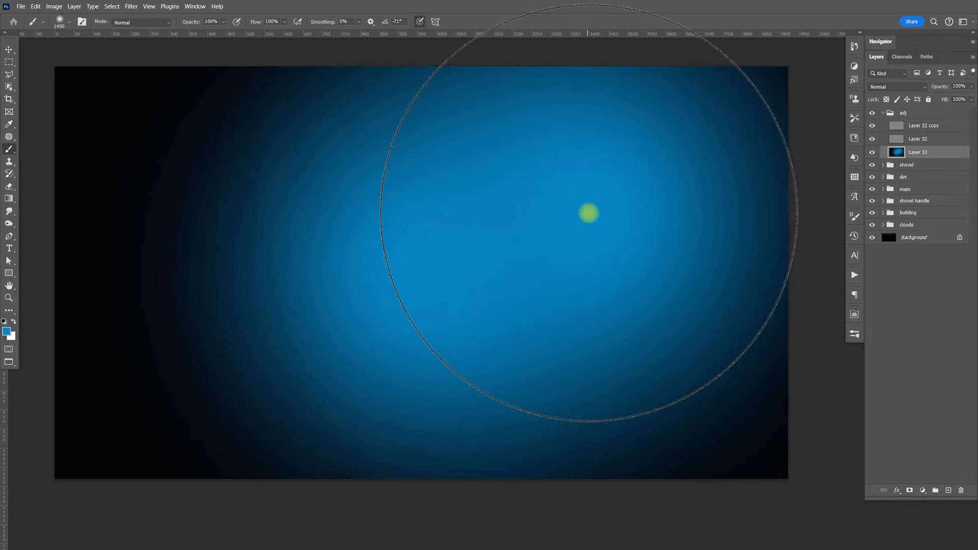
- Set the blue glow layer's blend mode to Soft Light and lower its opacity to 18%
click(882, 88)
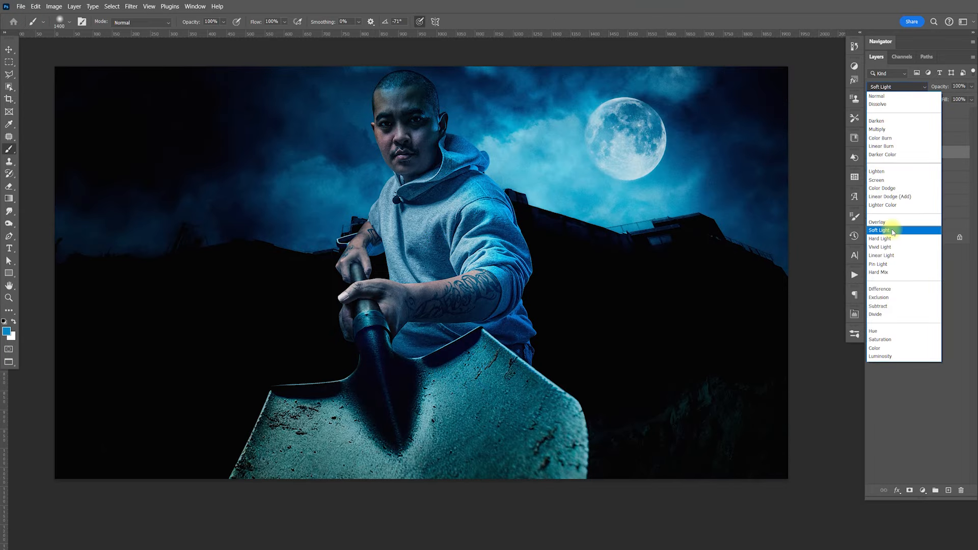
click(891, 231)
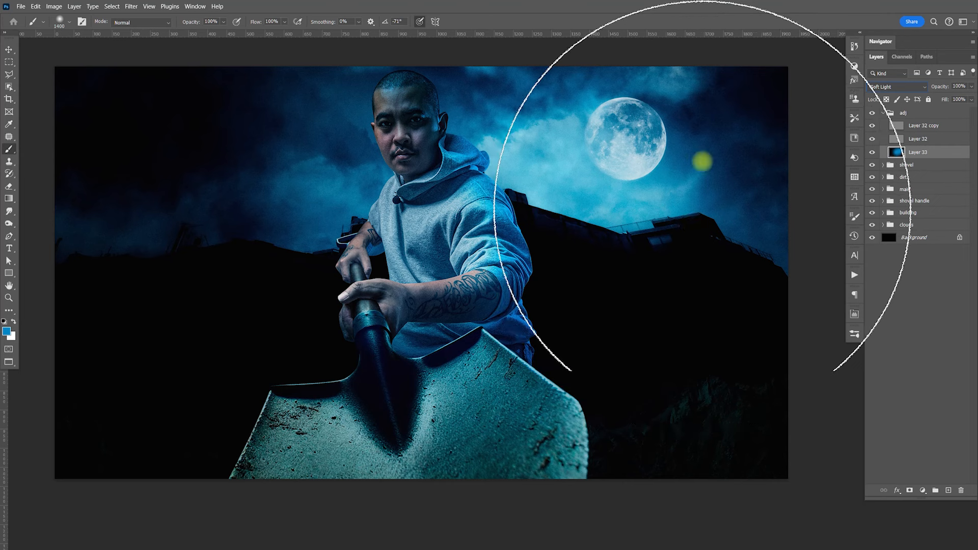
key(v)
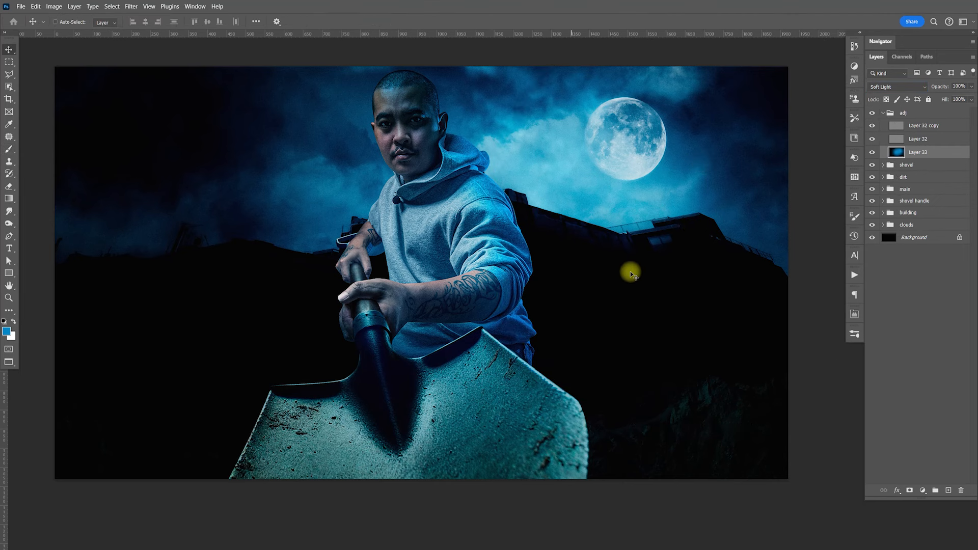
click(972, 89)
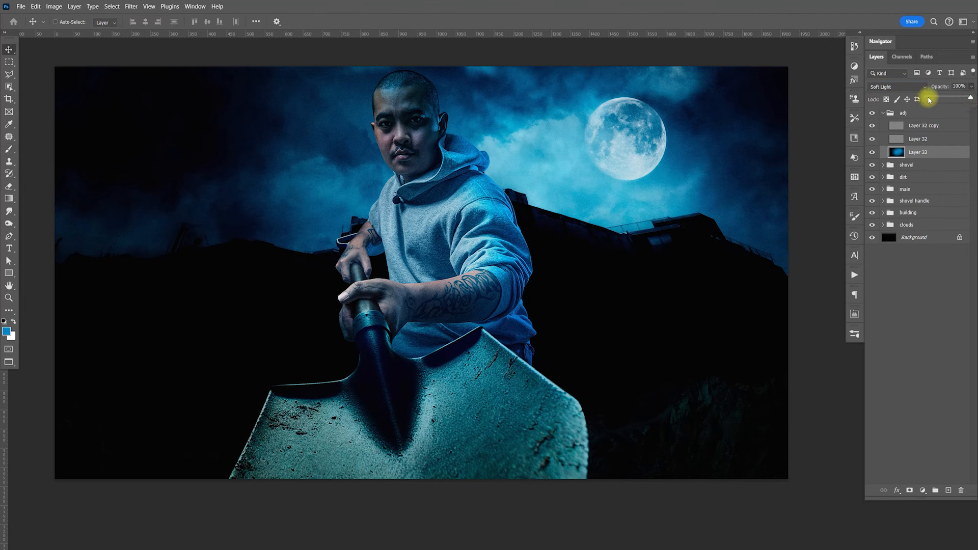
click(927, 99)
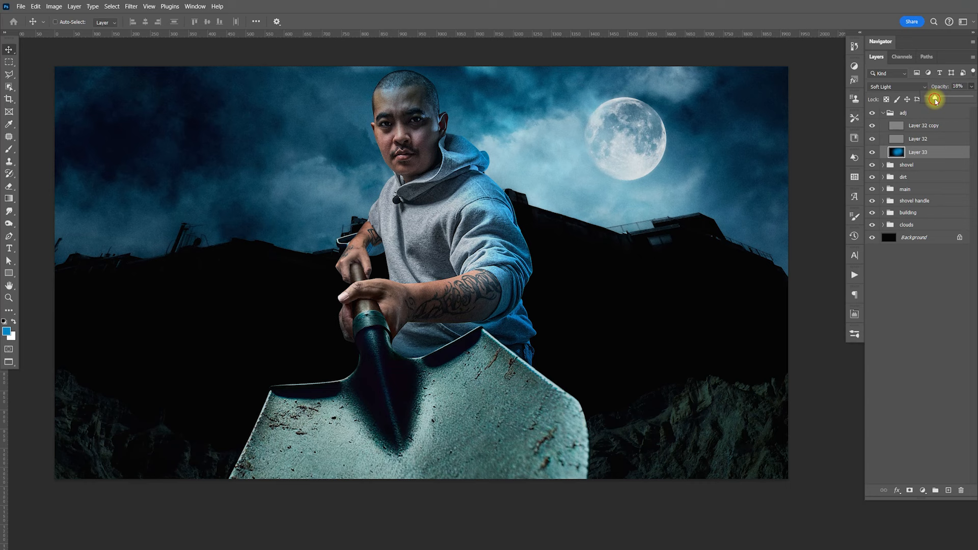
- Delete the duplicate noise layer, Layer 32 copy, from the adj group
click(908, 377)
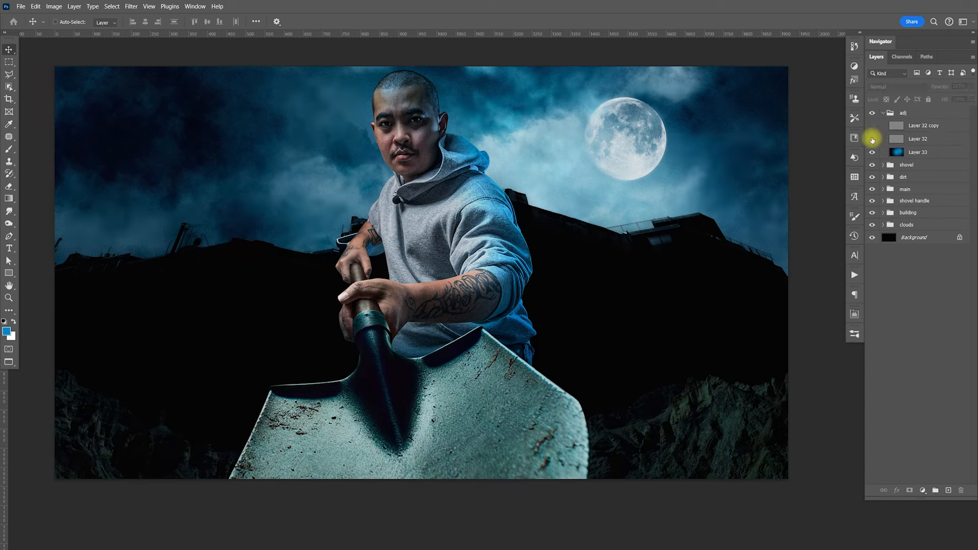
click(917, 126)
key(Delete)
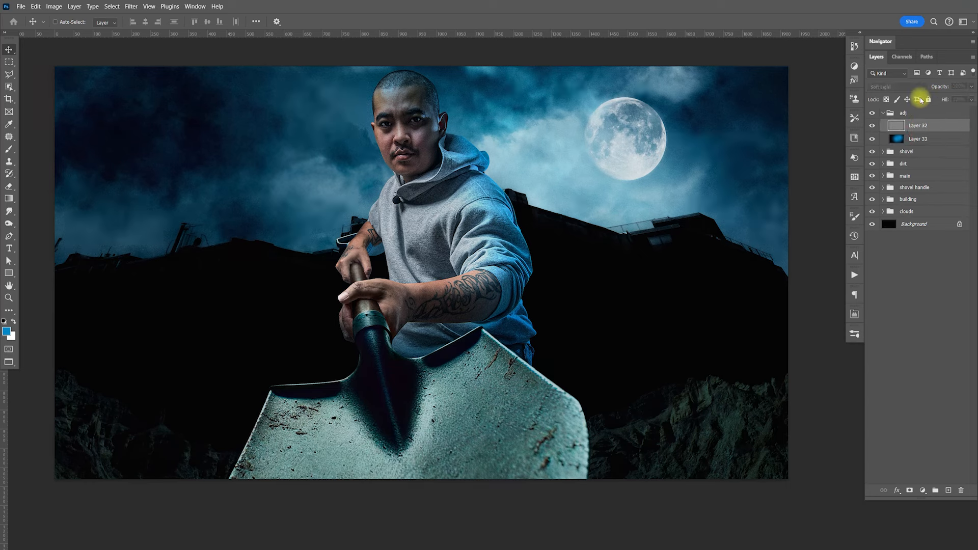
key(ctrl)
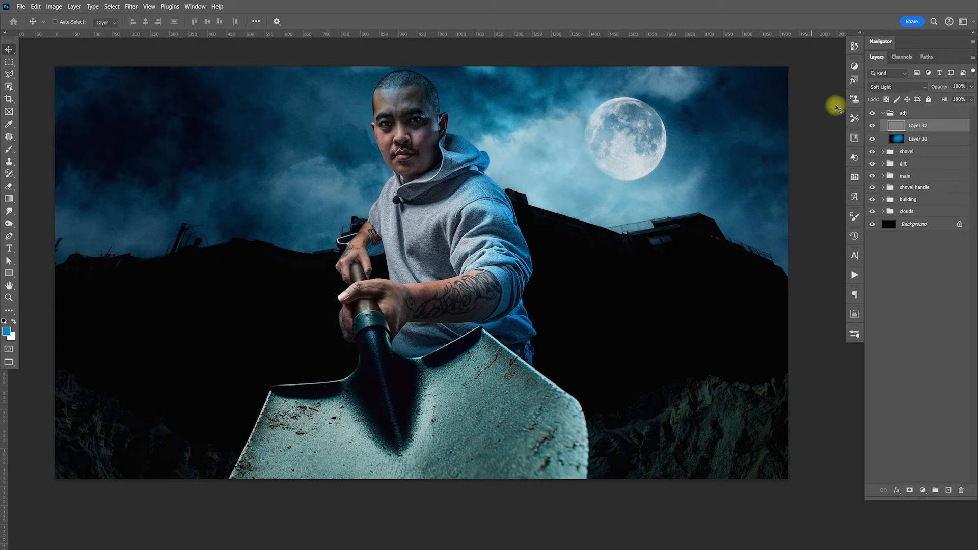
- Examine the remaining noise layer's effect on the sky around the moon, up close and at full view
click(872, 127)
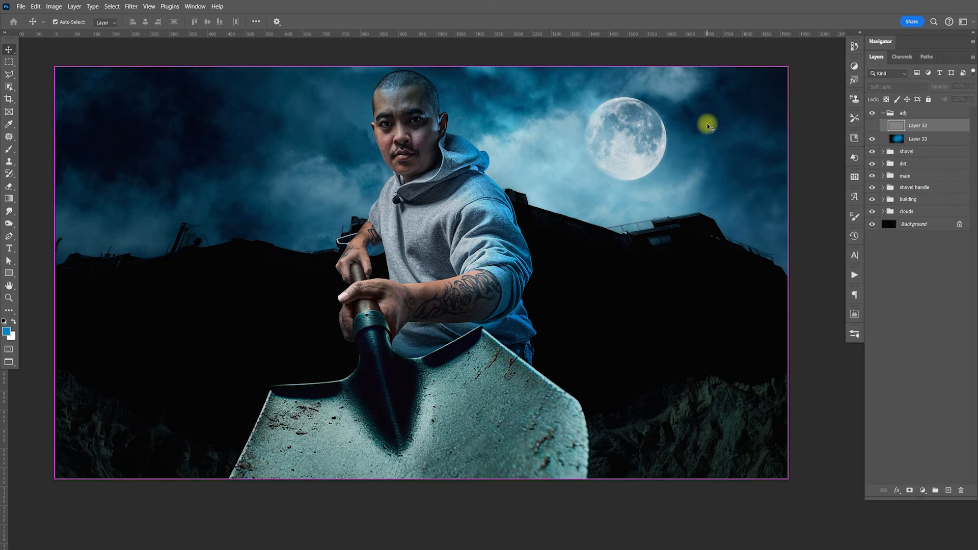
key(ctrl+plus)
key(ctrl+plus)
key(ctrl+plus)
key(ctrl+plus)
drag(707, 124, 552, 292)
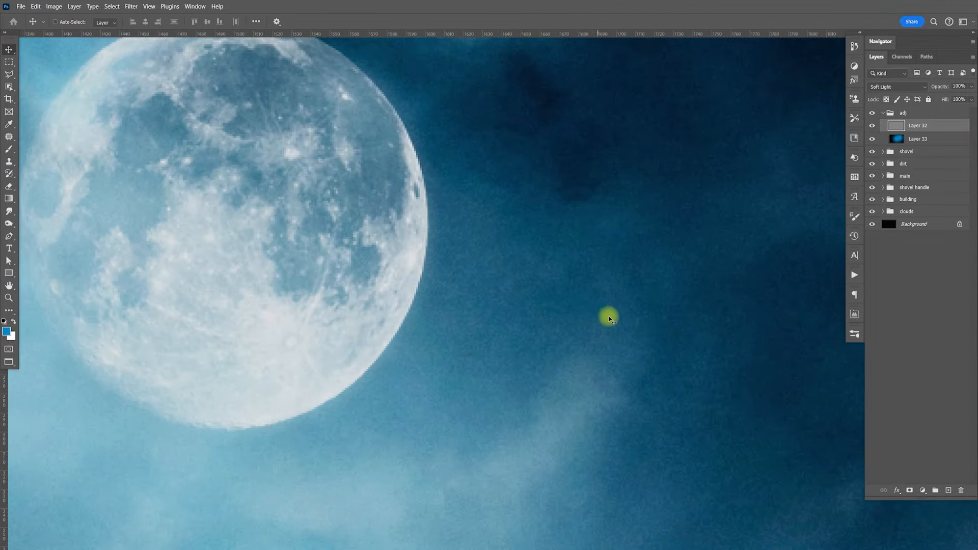
key(ctrl+minus)
key(ctrl+minus)
key(ctrl+minus)
key(ctrl+minus)
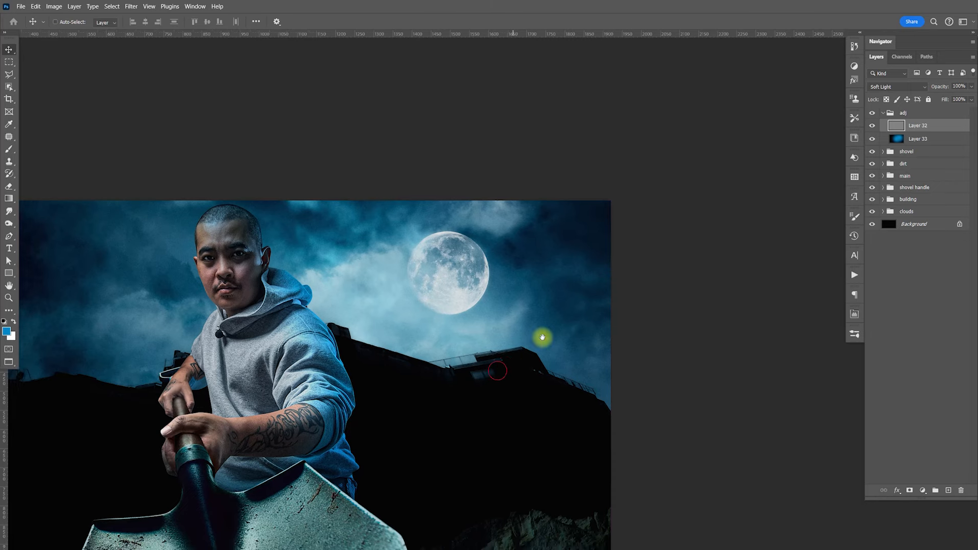
drag(542, 337, 687, 244)
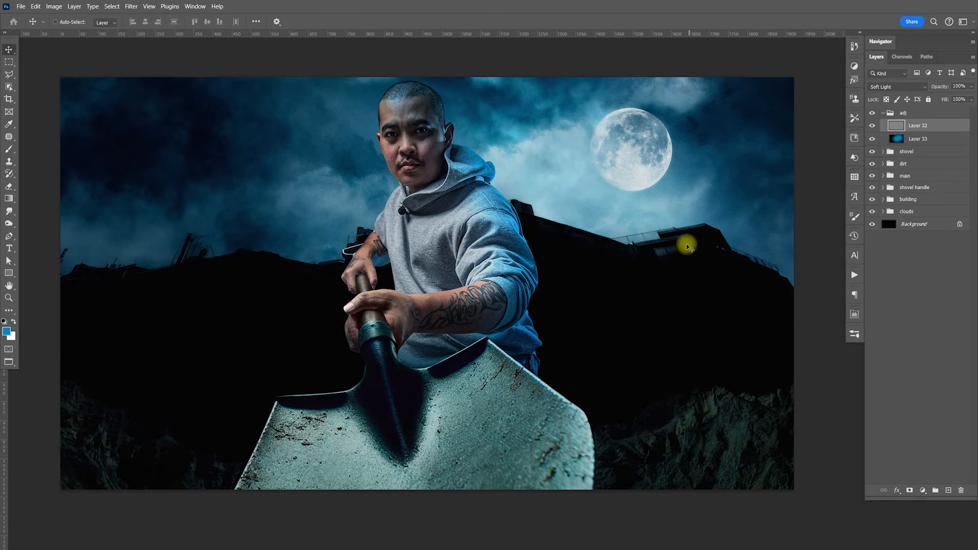
drag(451, 310, 530, 320)
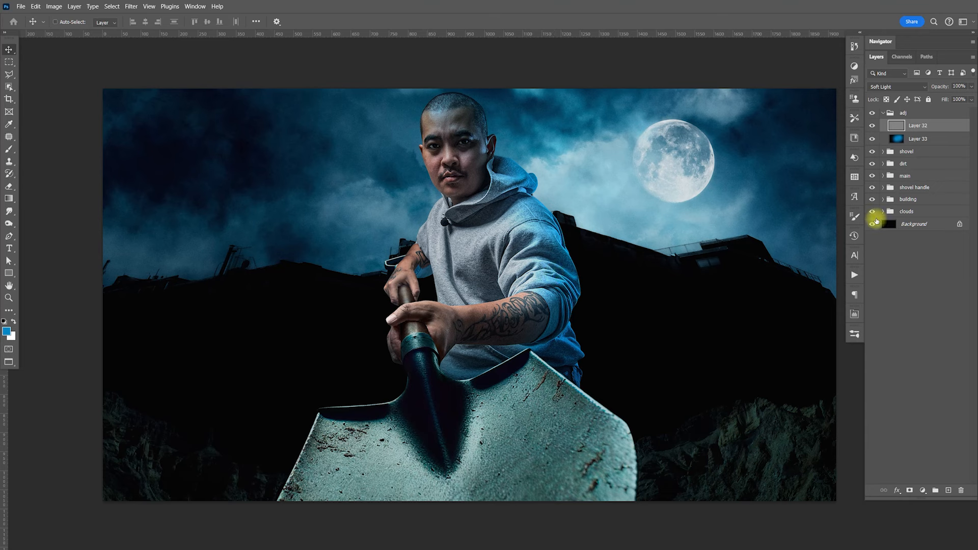
- Add a Levels adjustment clipped to Group 4 in the dirt group, brightening the rocks' midtones to about 2.42
click(883, 164)
click(872, 177)
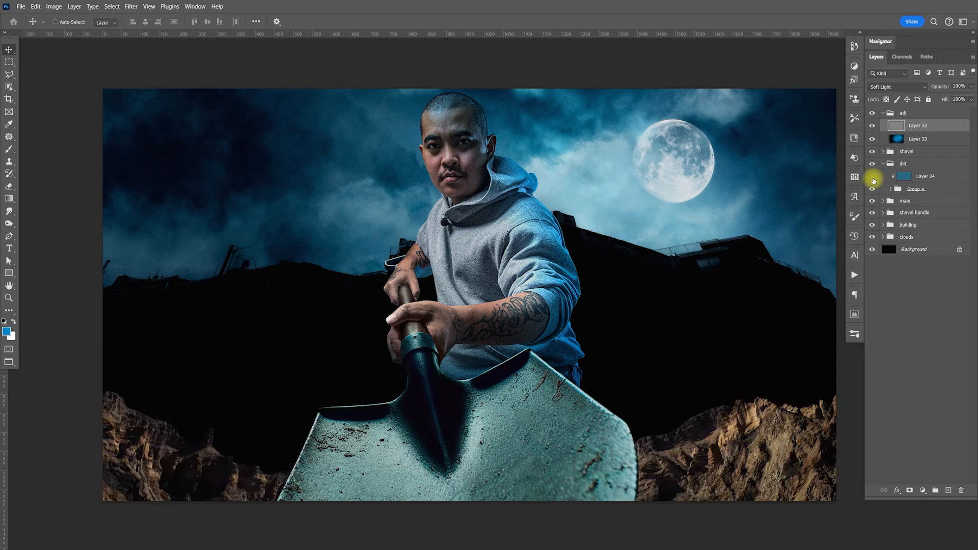
click(872, 177)
click(917, 177)
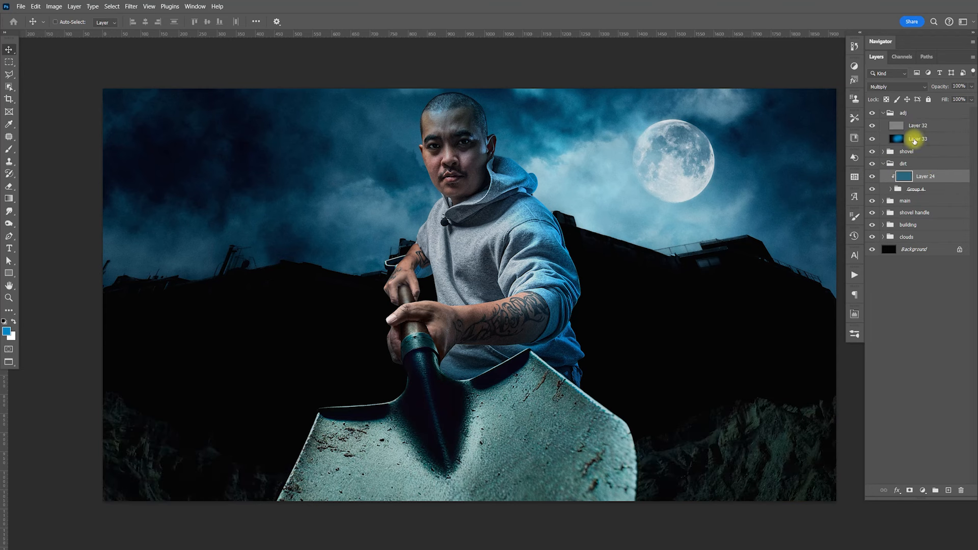
click(914, 189)
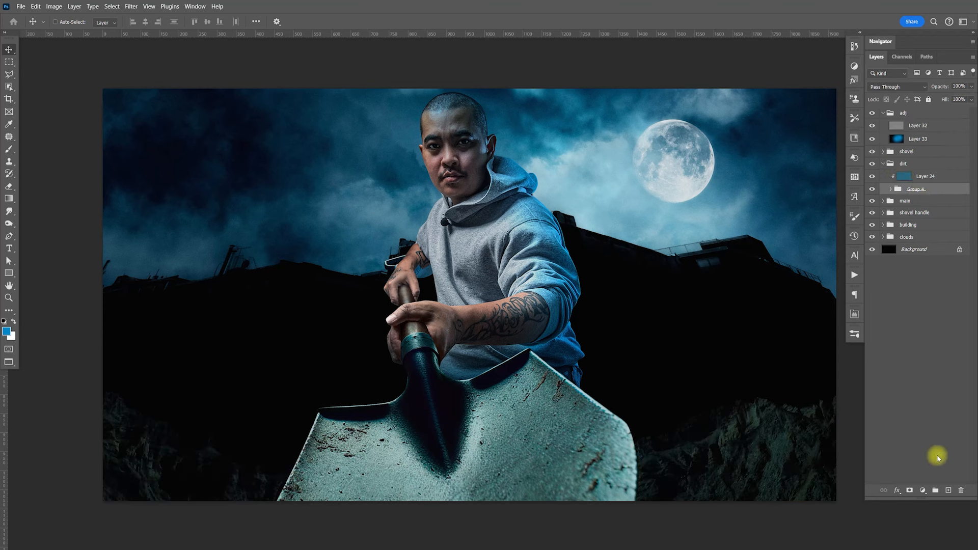
click(922, 490)
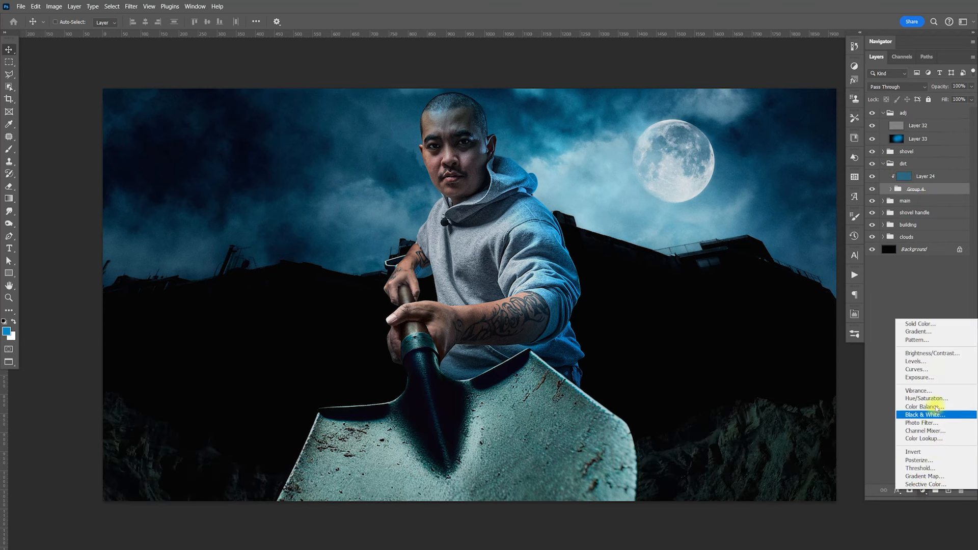
click(931, 362)
drag(793, 411, 783, 412)
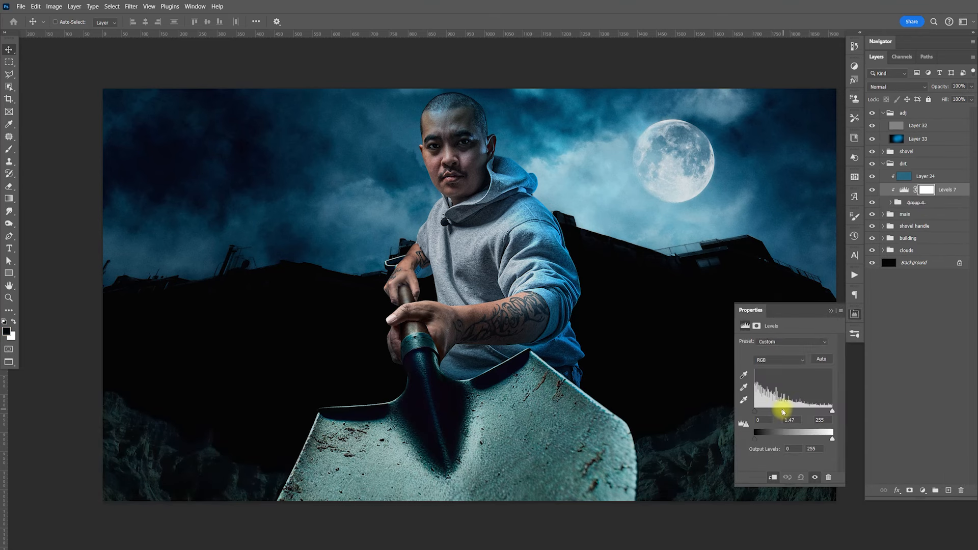
drag(757, 415, 761, 413)
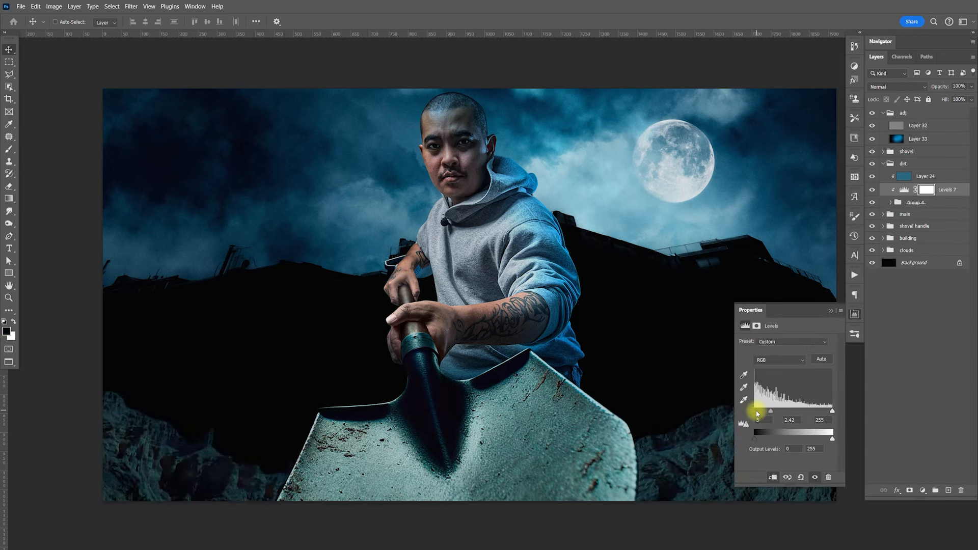
click(854, 315)
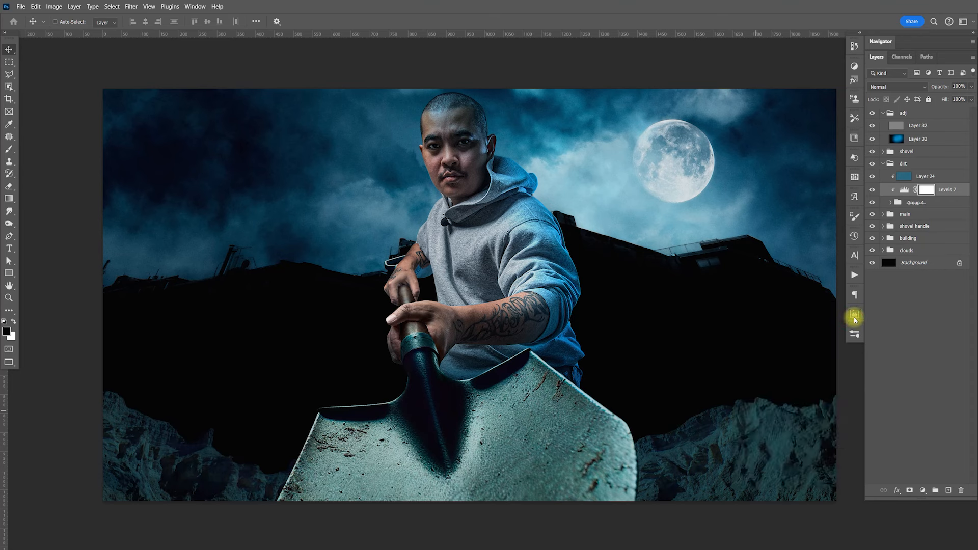
click(872, 178)
click(871, 178)
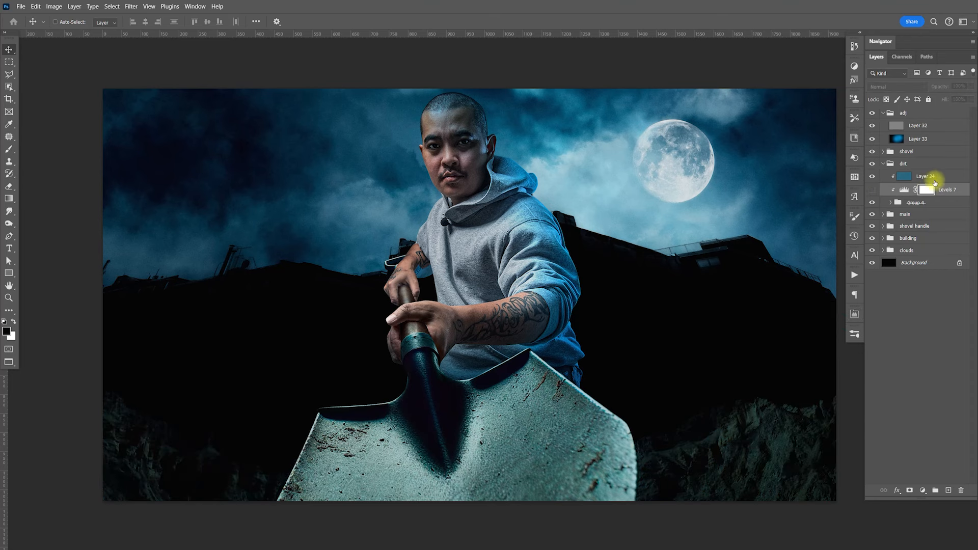
- Set Layer 24's Blend If underlying white point to a split of about 147 / 255 so rock highlights show through
click(942, 178)
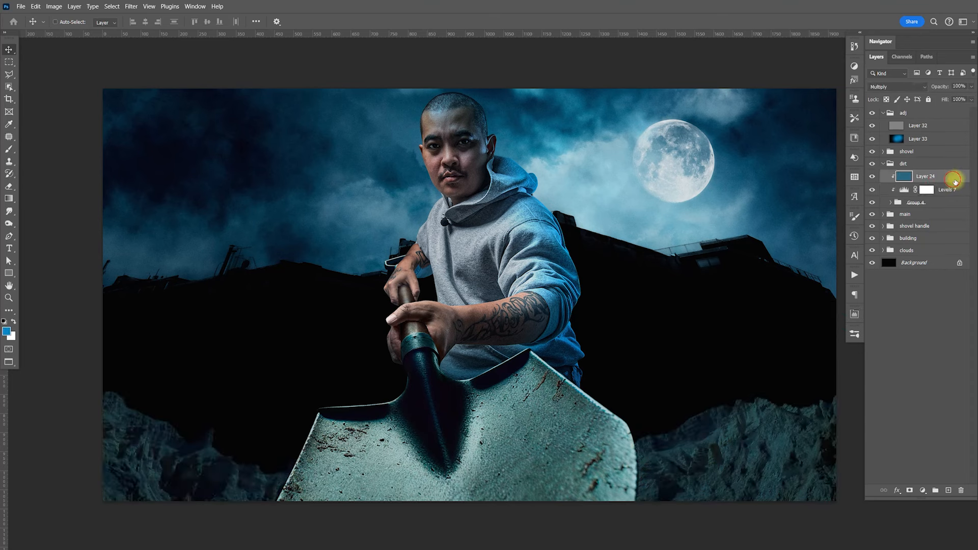
double_click(952, 178)
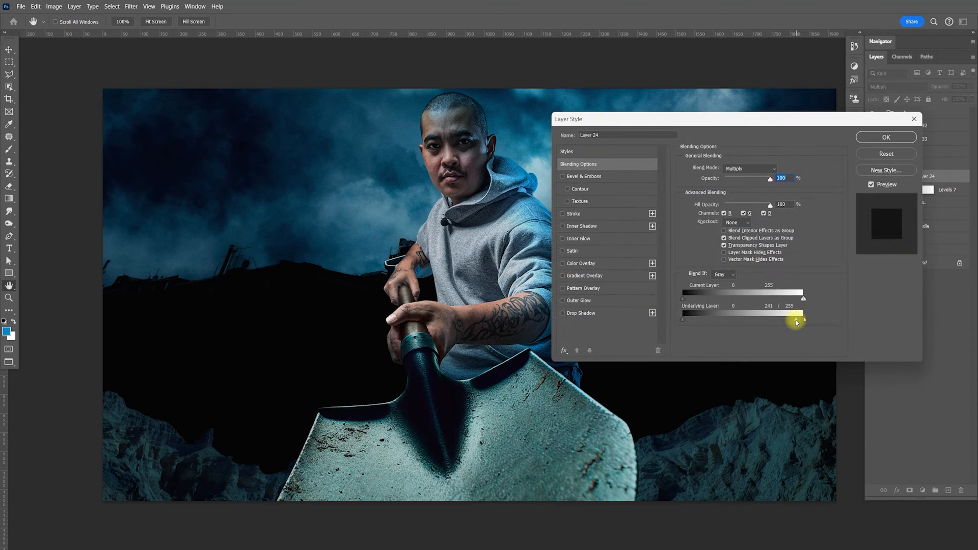
drag(771, 322, 761, 325)
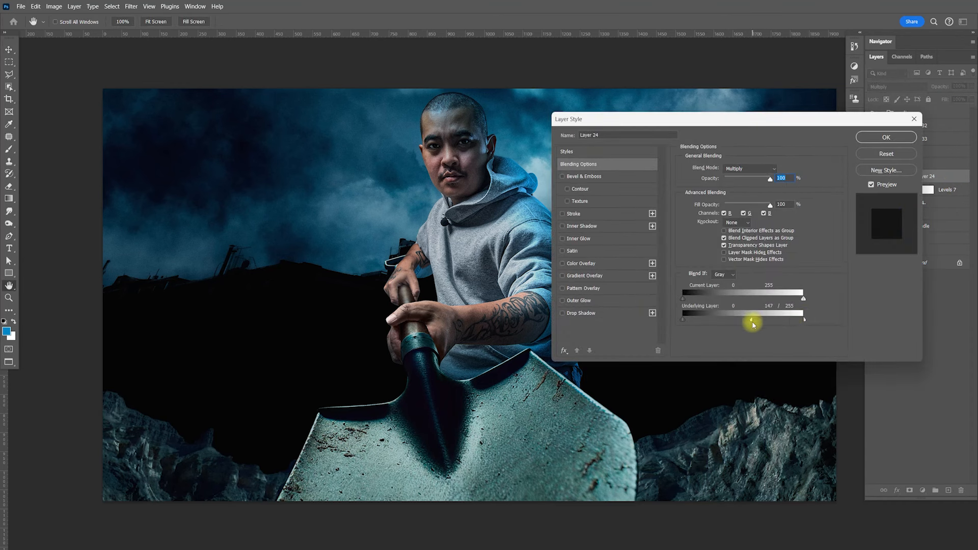
click(884, 138)
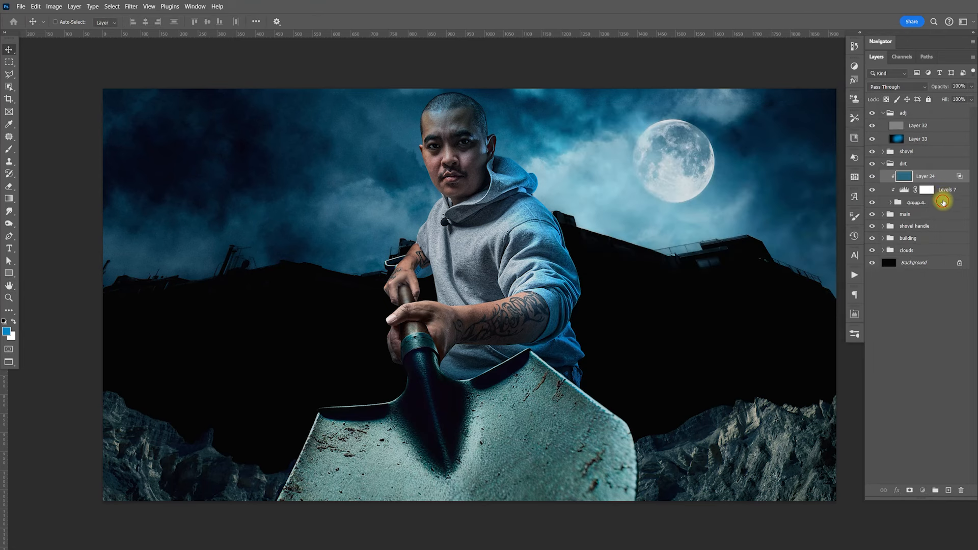
- Add a Hue/Saturation adjustment clipped directly above Group 4 and lower the rocks' saturation to about -71
click(943, 202)
click(922, 489)
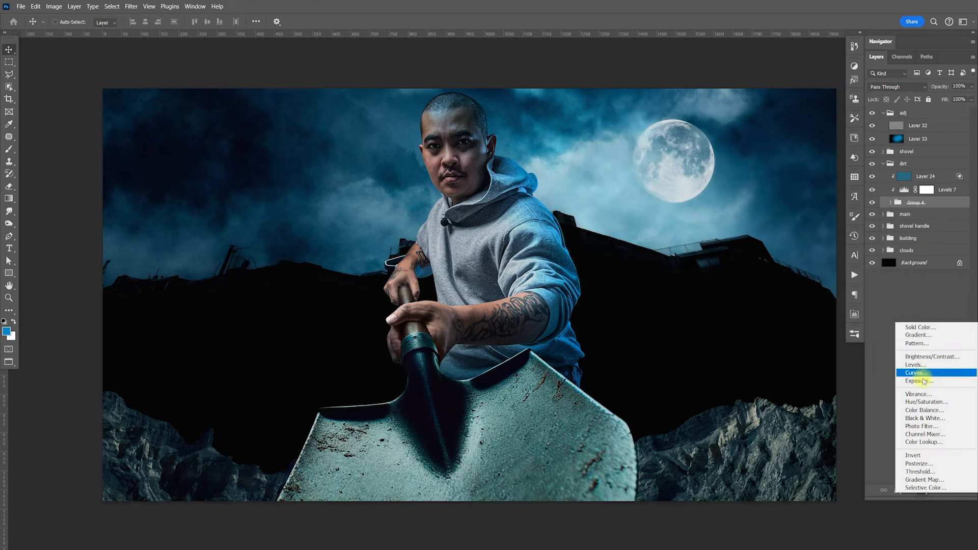
click(926, 402)
drag(786, 394, 768, 398)
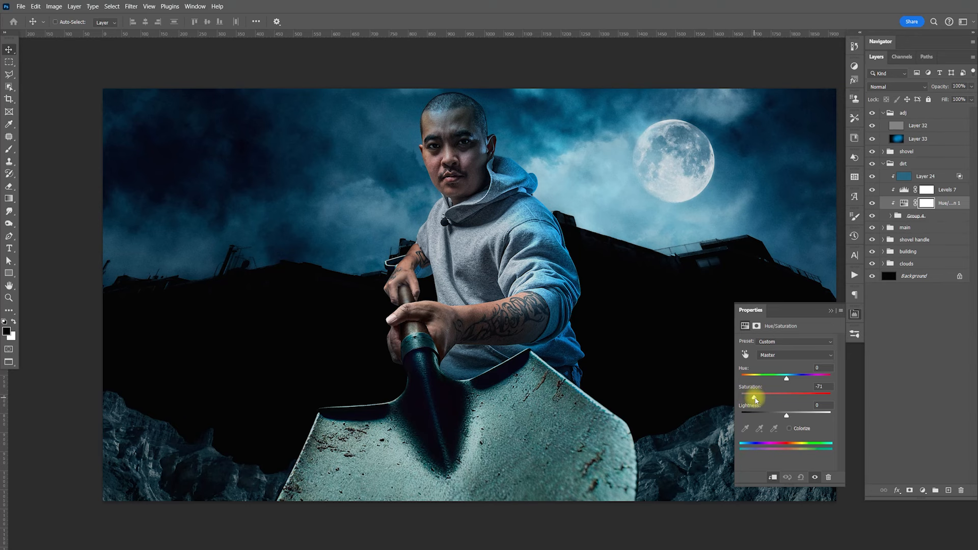
click(854, 316)
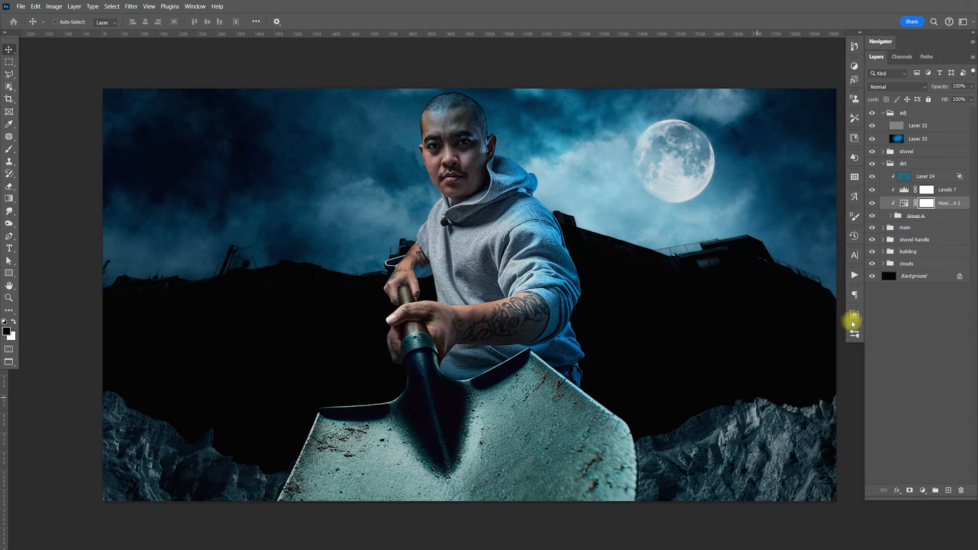
drag(745, 367, 753, 363)
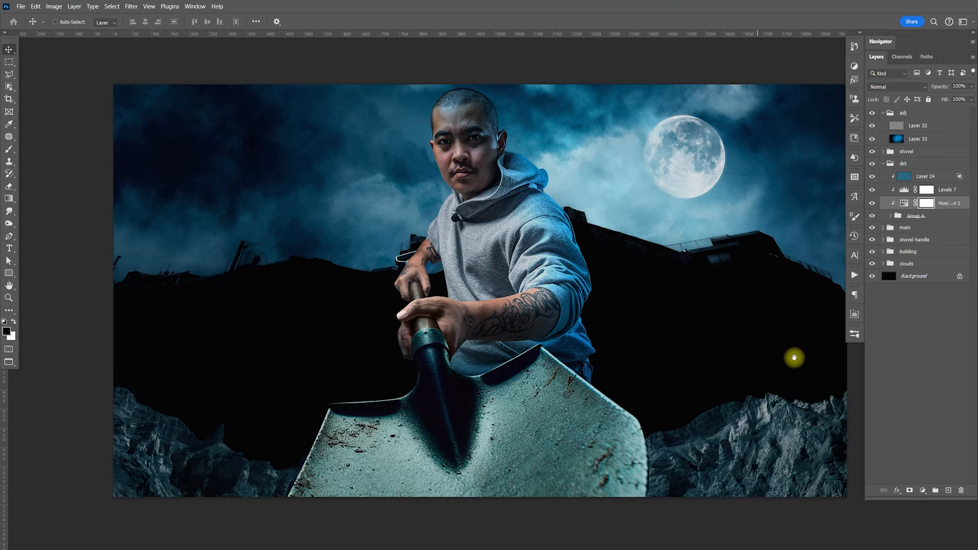
- Select both visible rock layers in Group 4 and transform them together so the rocks rise higher in the foreground
click(939, 218)
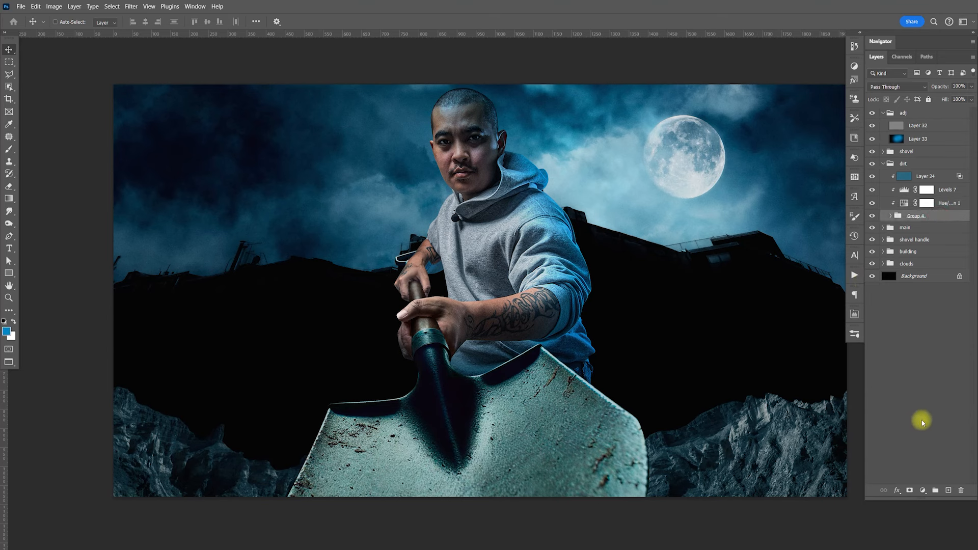
click(892, 217)
shift+click(936, 240)
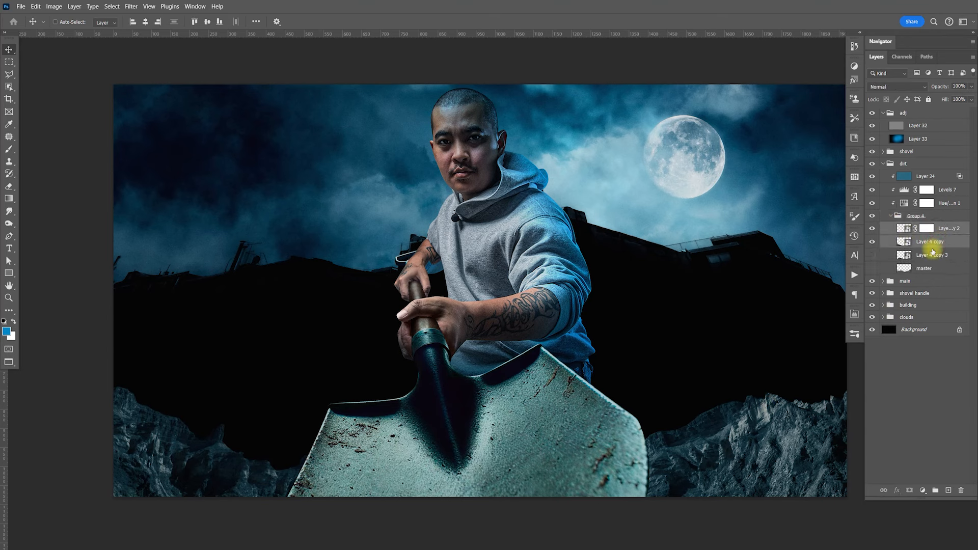
key(ctrl+t)
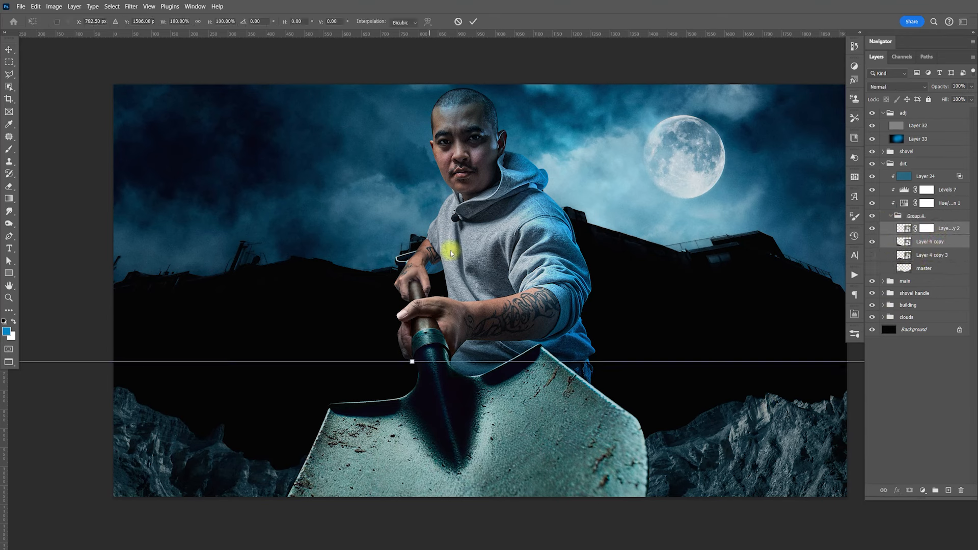
right_click(677, 420)
click(704, 402)
key(Return)
drag(754, 441, 790, 380)
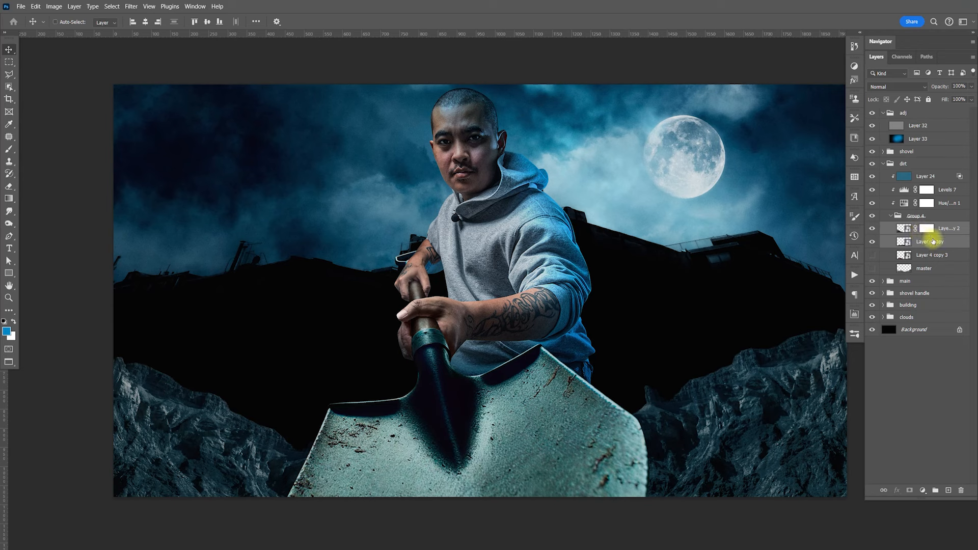
- Reposition the left and right rock layers separately, hiding the right one while adjusting the left
click(872, 241)
click(949, 229)
drag(285, 430, 261, 442)
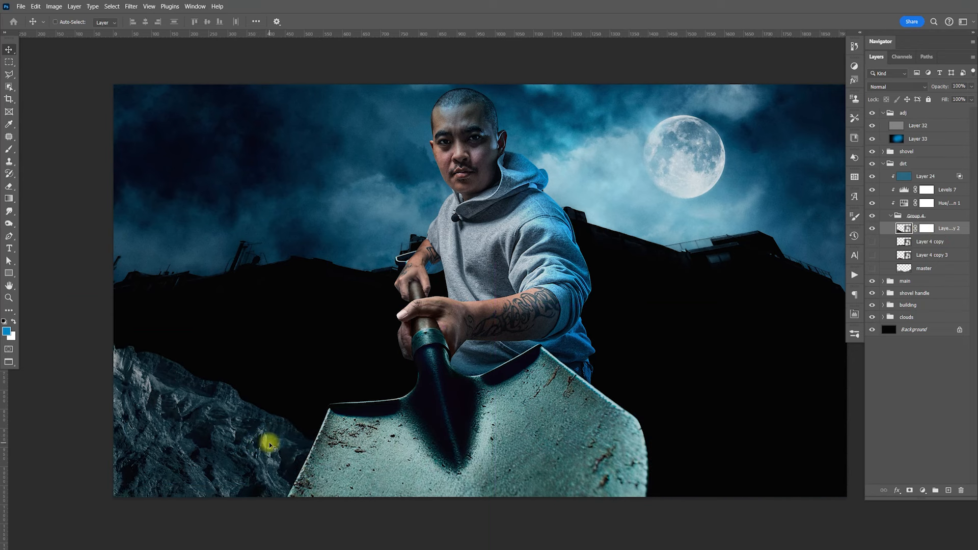
click(872, 242)
click(915, 249)
drag(767, 400, 785, 413)
- Add a layer mask to the right rock layer and paint out the peaks along its upper edge with a small black brush
click(909, 489)
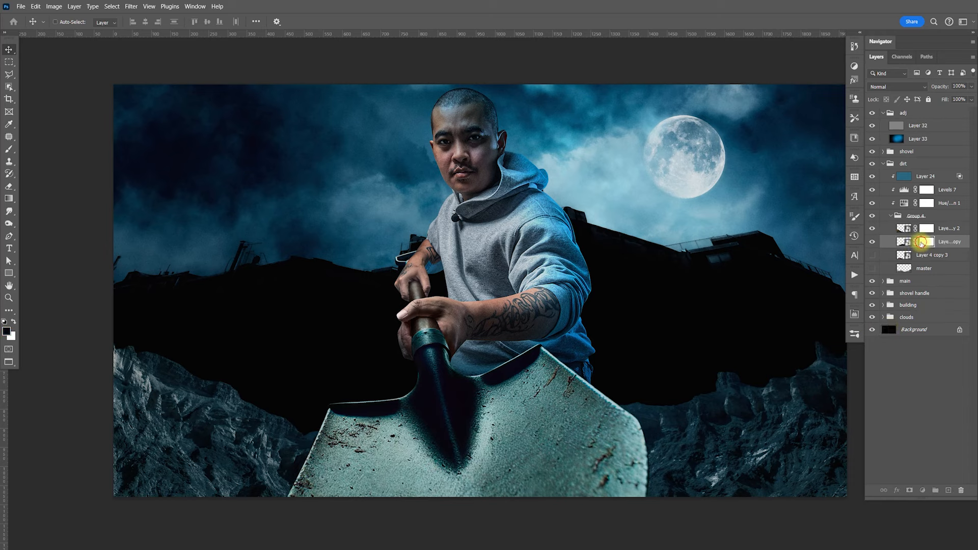
key(b)
key(bracketleft)
key(bracketleft)
key(bracketleft)
key(bracketleft)
key(bracketleft)
key(bracketleft)
key(bracketleft)
key(bracketleft)
key(bracketleft)
key(bracketleft)
key(bracketleft)
key(bracketleft)
key(bracketleft)
key(bracketleft)
key(bracketleft)
key(bracketleft)
key(bracketleft)
key(bracketleft)
key(bracketleft)
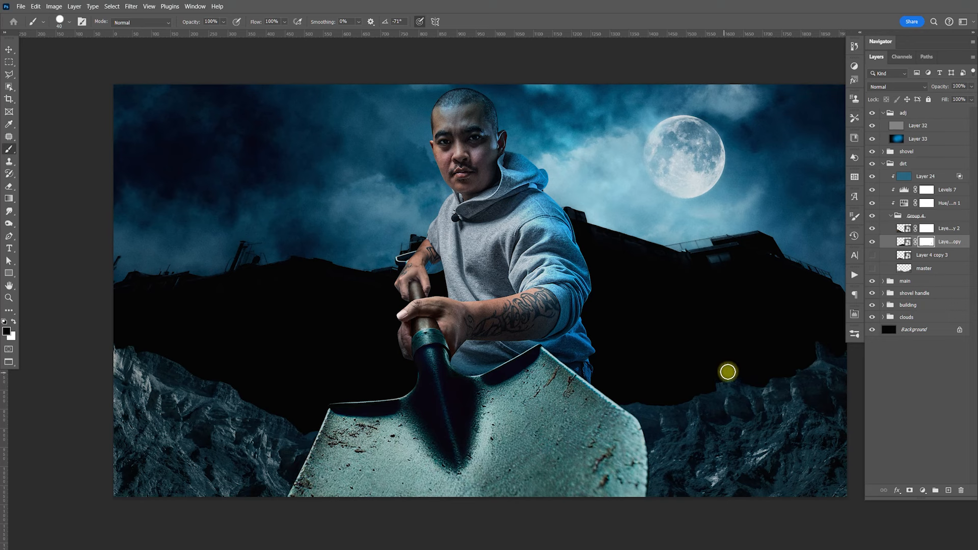
mouse_move(798, 344)
mouse_down()
mouse_move(844, 347)
mouse_move(749, 364)
mouse_move(715, 382)
mouse_move(739, 358)
mouse_up()
key(v)
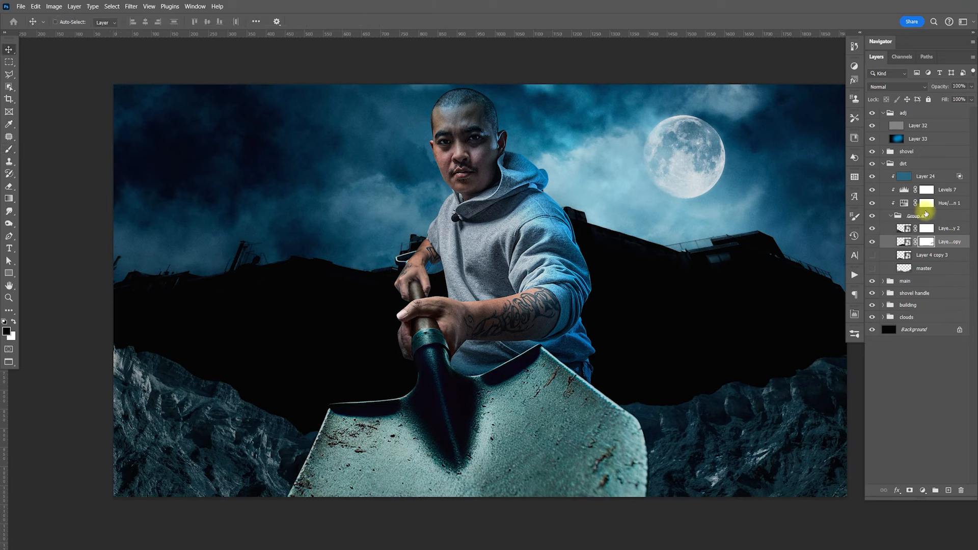
- Add a new layer clipped directly above Group 4 and fill it with black
click(892, 217)
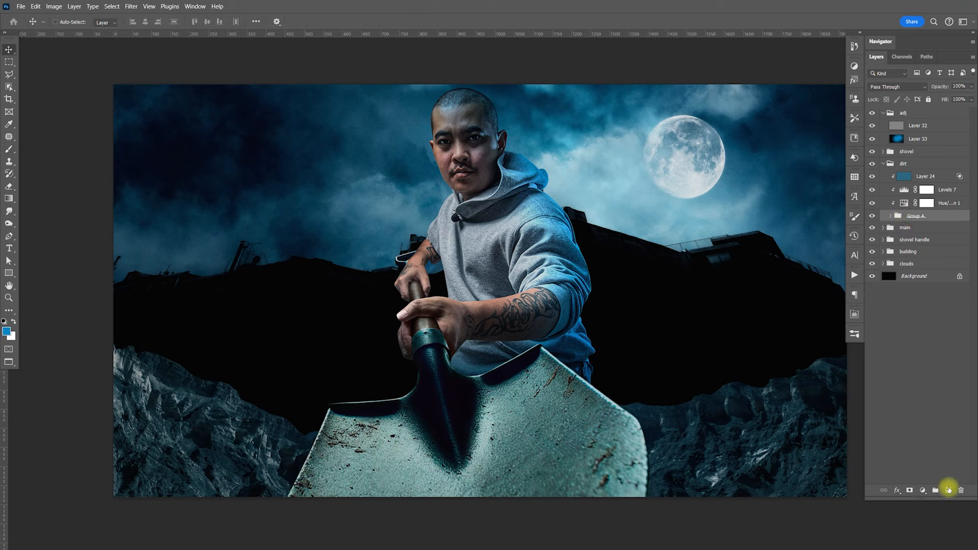
click(948, 491)
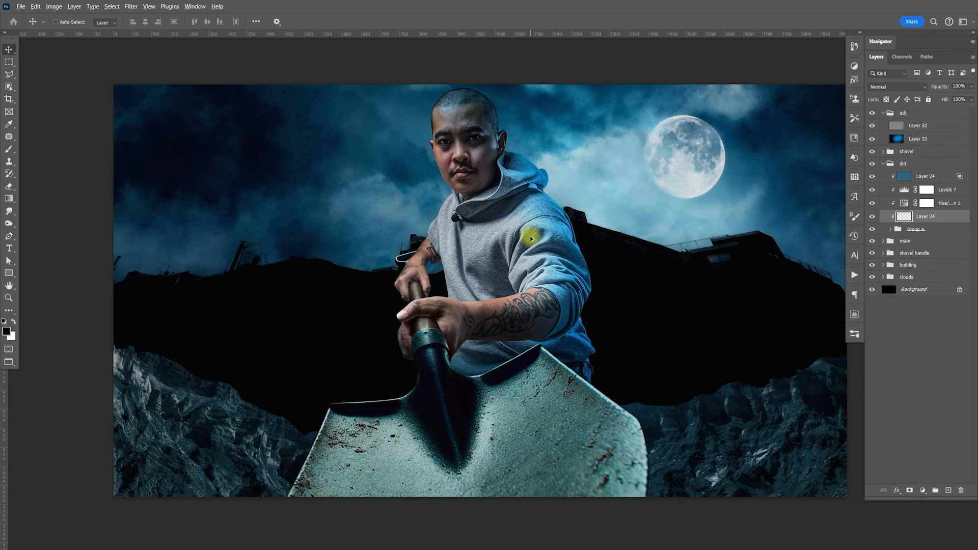
key(alt+BackSpace)
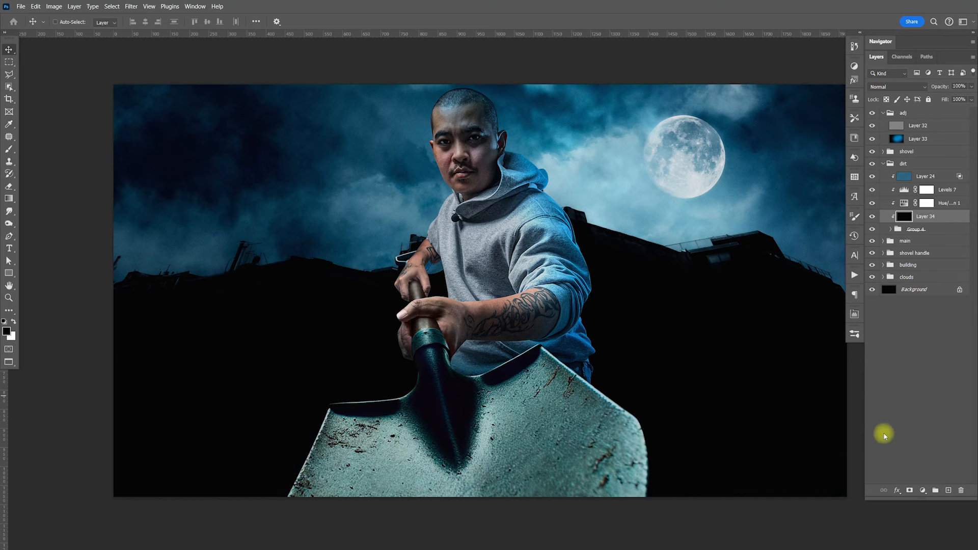
- Add a layer mask to the black layer and set its Underlying Layer Blend If sliders to 0/100 and 0/255
click(909, 490)
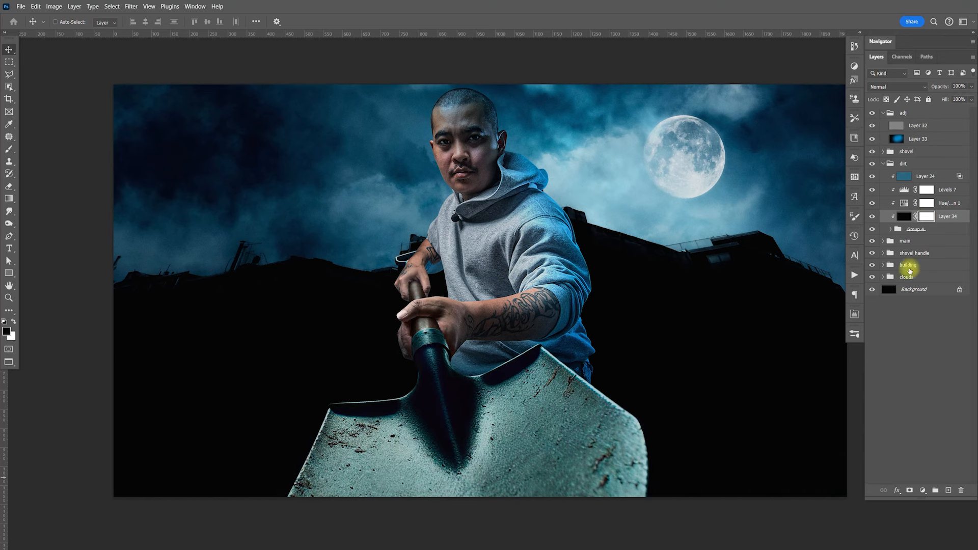
double_click(965, 223)
mouse_move(683, 320)
mouse_down()
mouse_move(717, 319)
mouse_move(668, 327)
mouse_up()
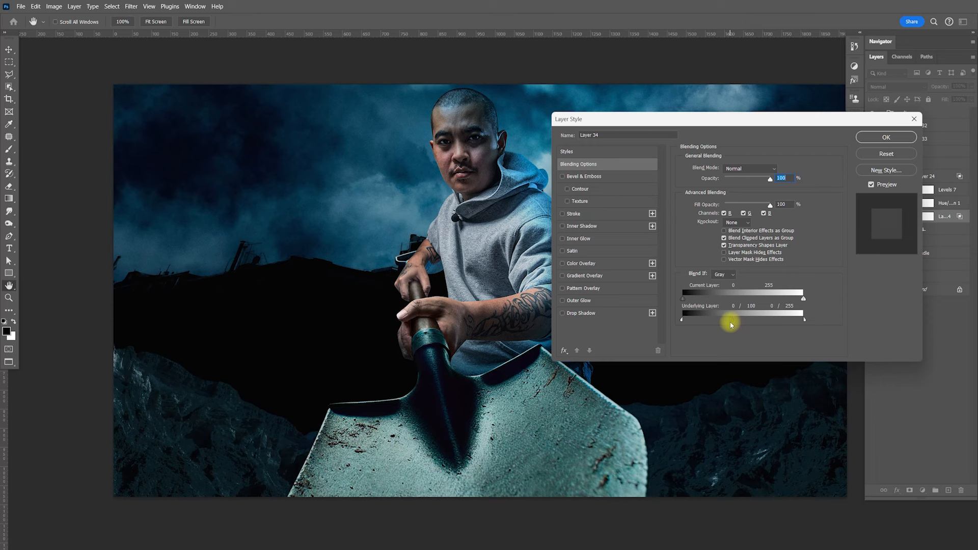
click(866, 138)
- Paint black on the dark layer's mask with a large soft brush across the middle to lighten the upper parts of both rock piles
click(927, 217)
key(b)
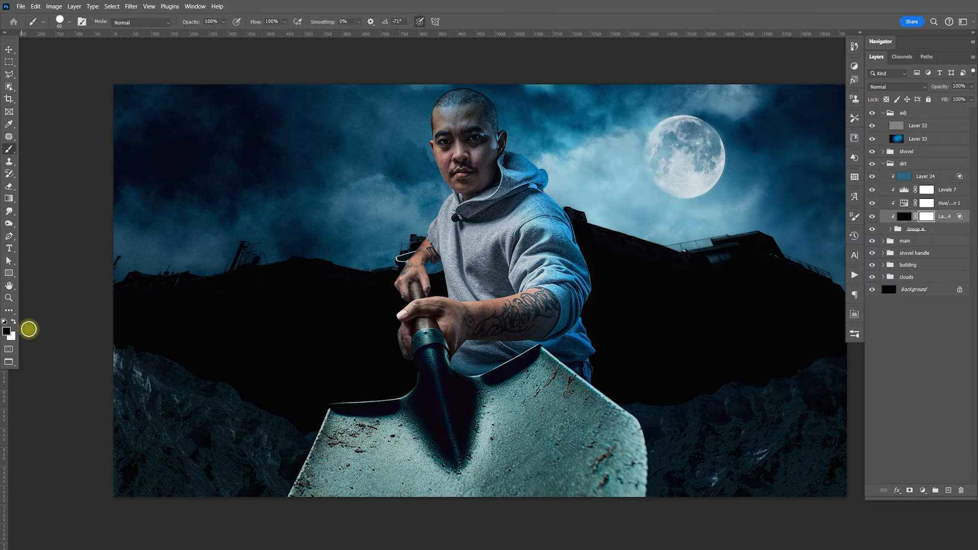
key(bracketright)
key(bracketright)
key(bracketright)
key(bracketright)
key(bracketright)
key(bracketright)
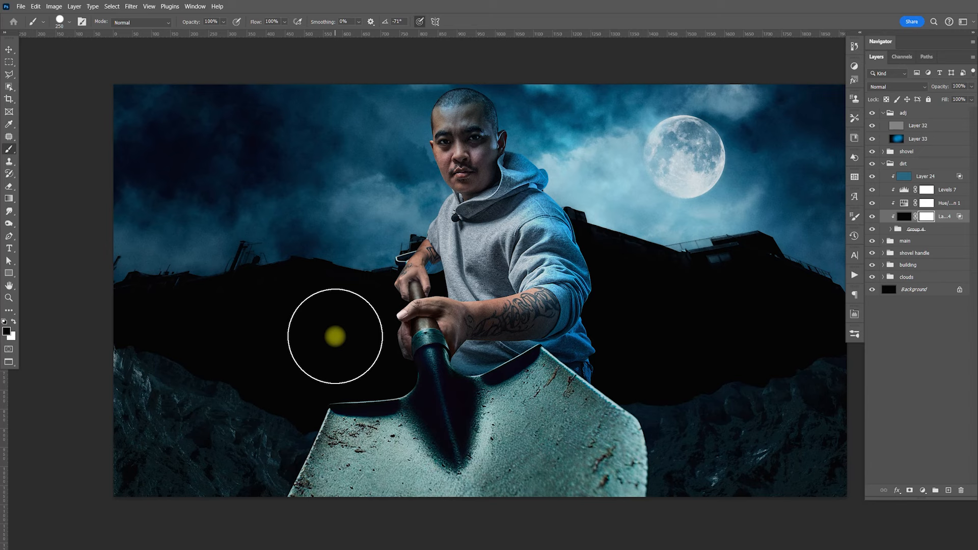
key(shift+bracketleft)
key(shift+bracketleft)
key(shift+bracketleft)
key(shift+bracketleft)
key(bracketright)
key(bracketright)
key(bracketright)
key(bracketright)
key(bracketright)
key(bracketright)
key(bracketright)
key(bracketright)
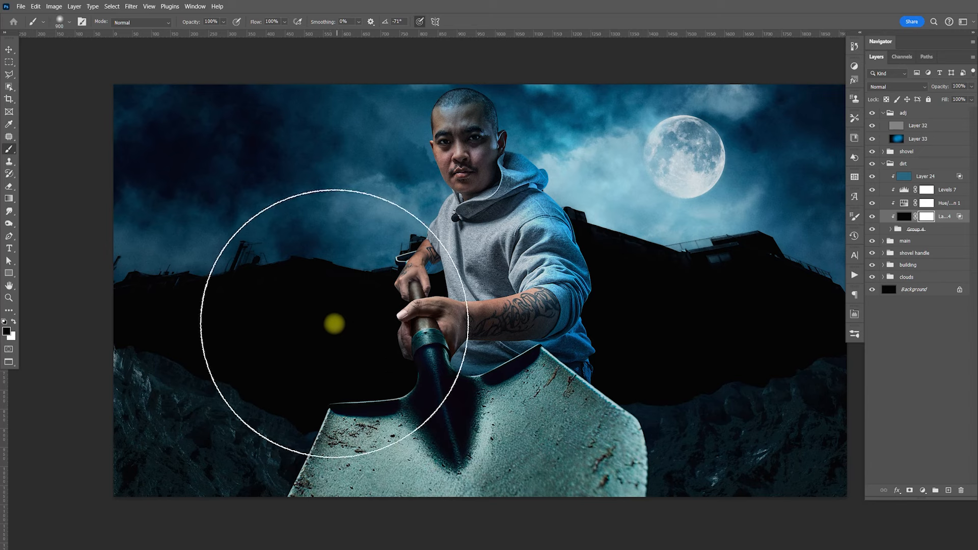
click(297, 296)
mouse_move(297, 296)
mouse_down()
mouse_move(537, 277)
mouse_move(586, 286)
mouse_move(667, 255)
mouse_move(693, 260)
mouse_up()
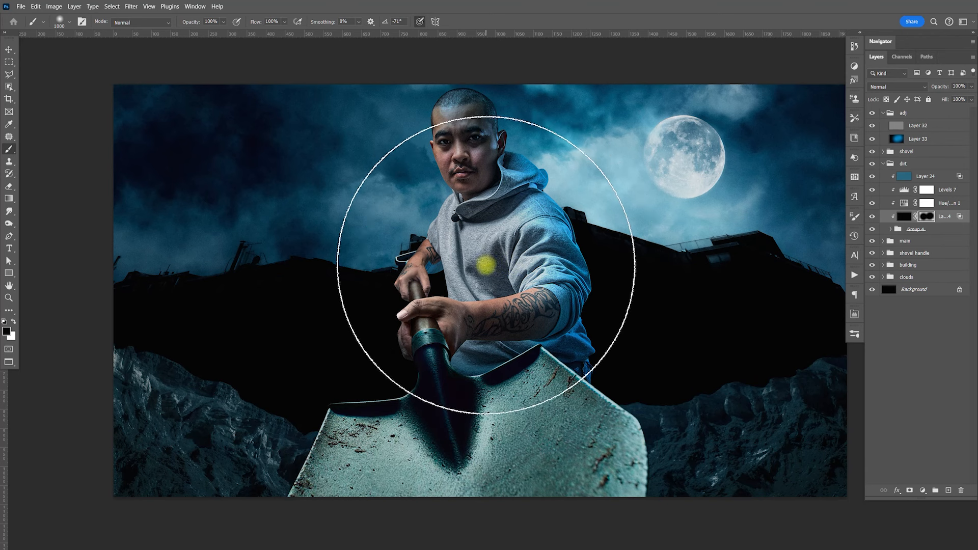
key(v)
drag(492, 311, 500, 314)
drag(762, 332, 761, 329)
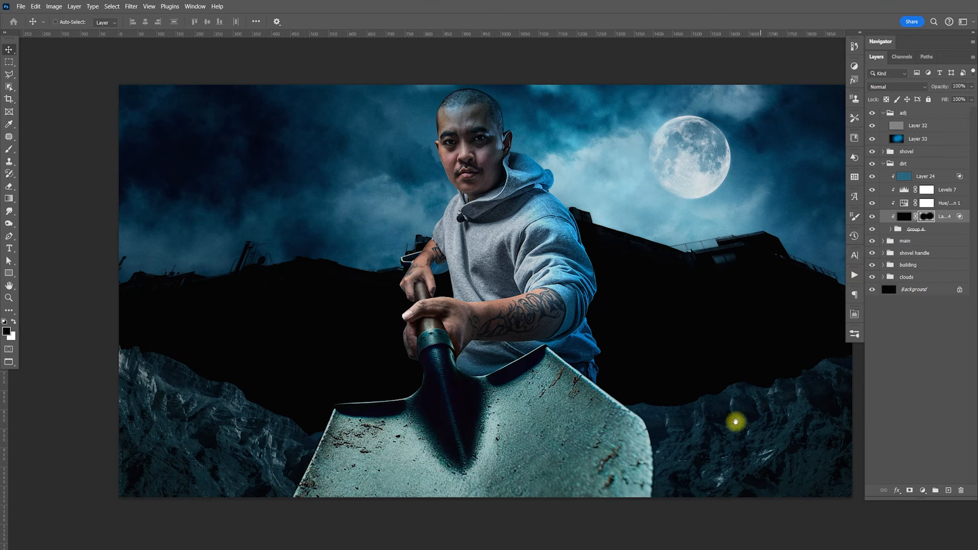
- Collapse the dirt group, expand the building group, hide its Levels adjustment and select the building image layer
click(883, 165)
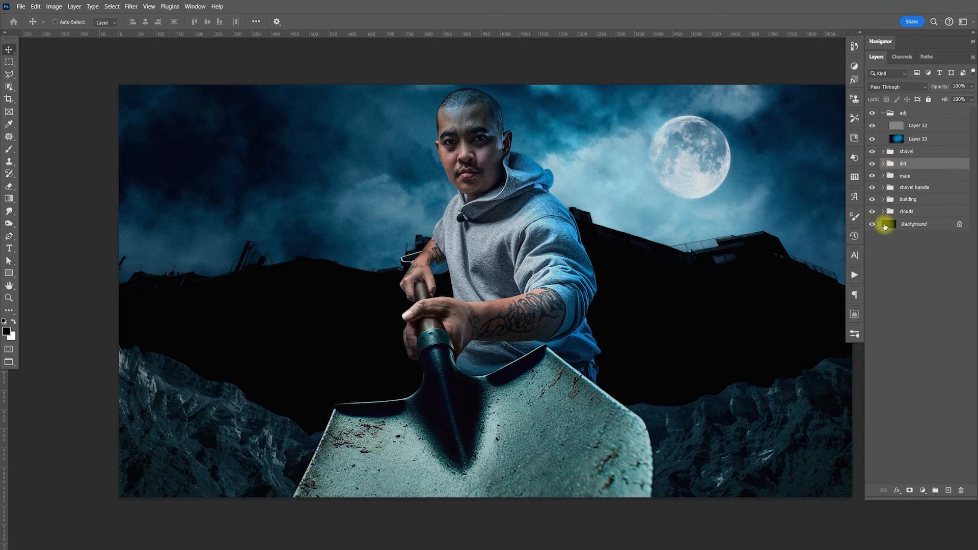
click(883, 200)
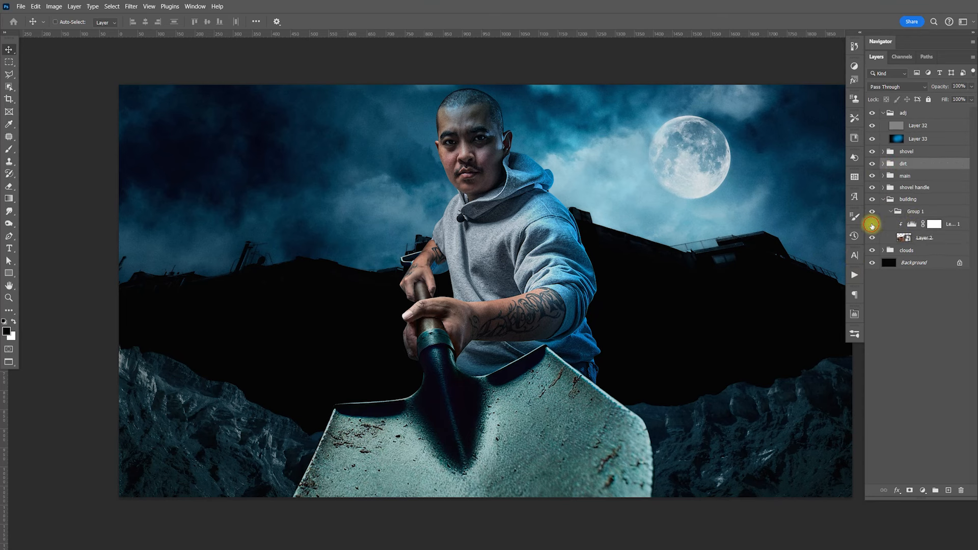
click(871, 224)
click(872, 224)
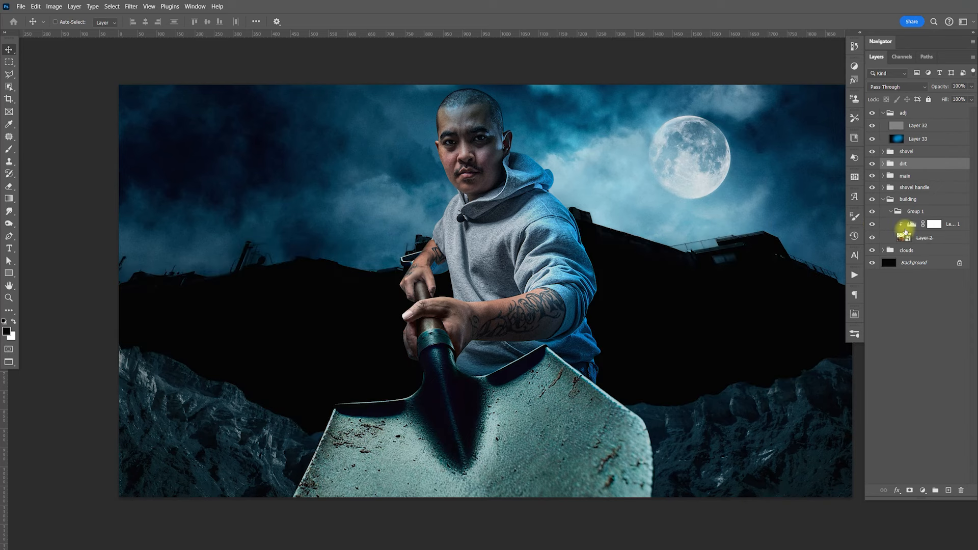
click(924, 238)
click(872, 224)
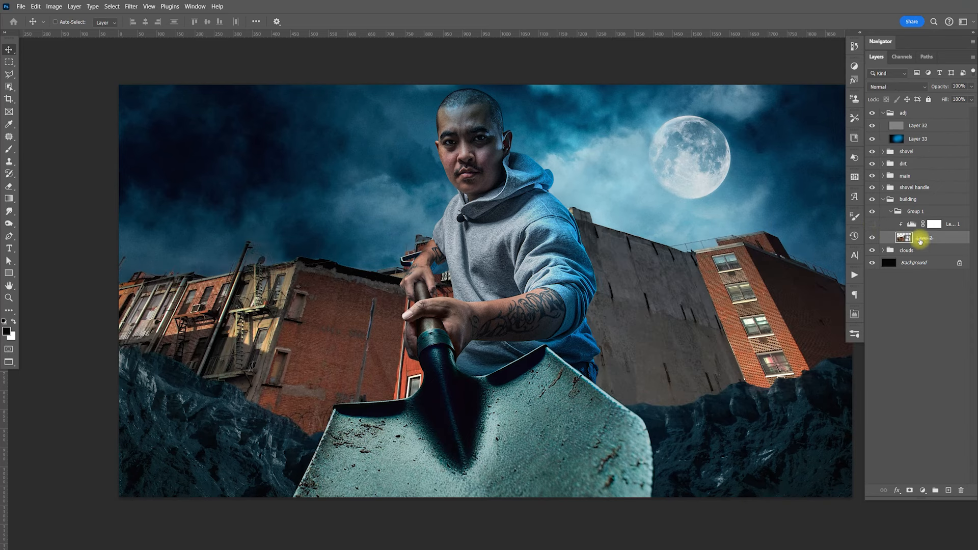
- Add a new layer clipped to the building image, fill it with saturated blue and set its blend mode to Multiply
click(948, 492)
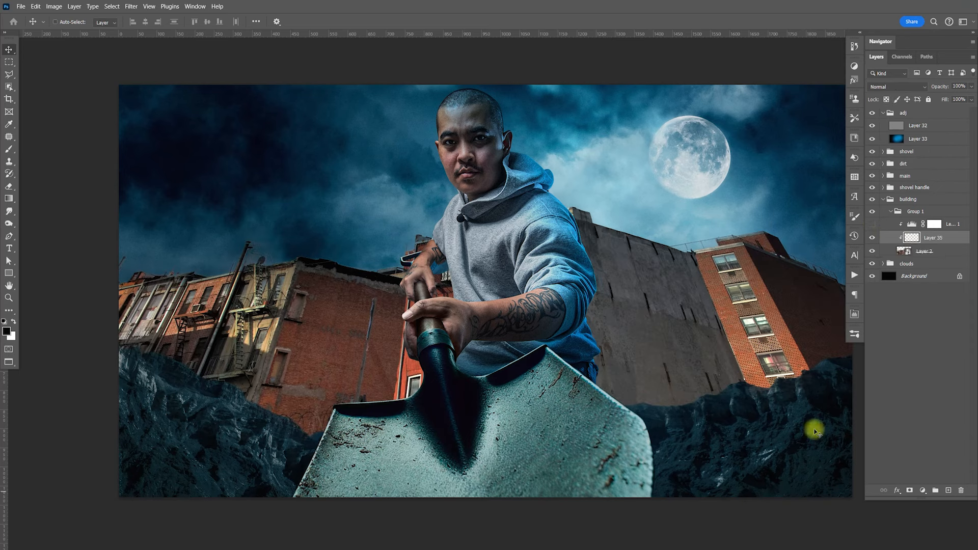
click(9, 334)
click(190, 248)
click(696, 315)
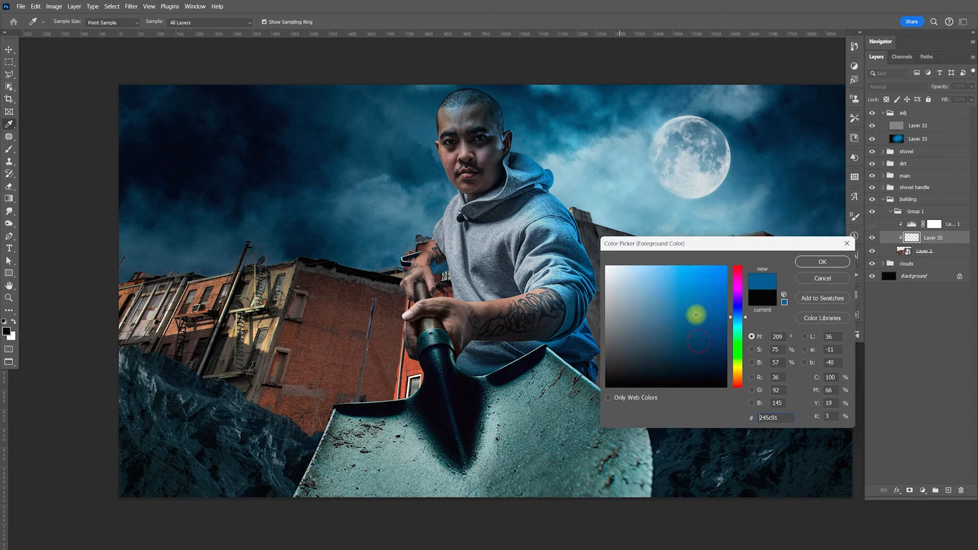
click(821, 261)
key(v)
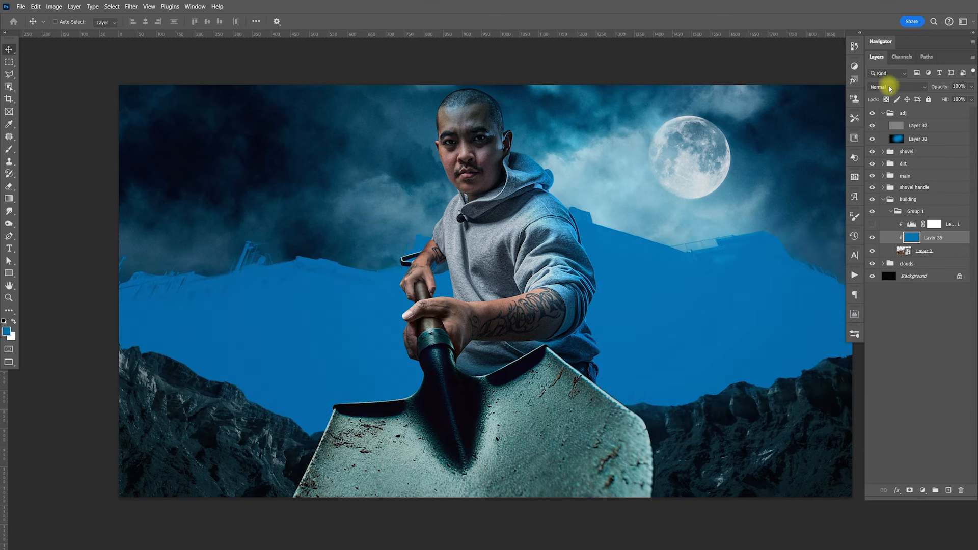
click(888, 86)
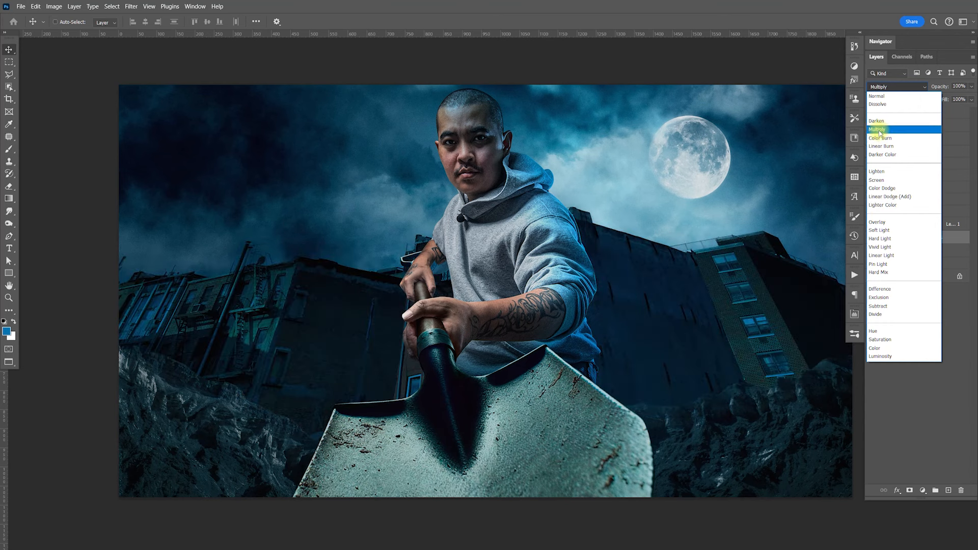
click(879, 130)
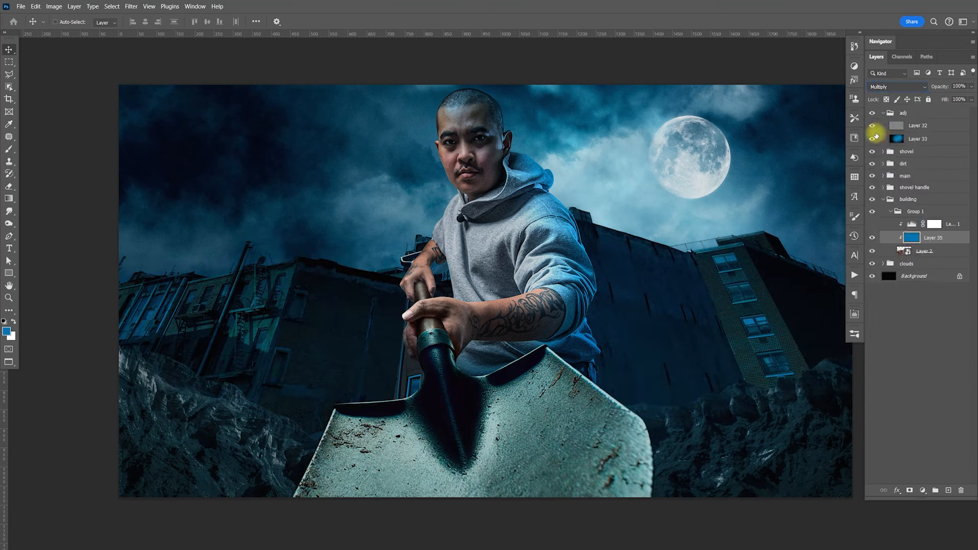
- Try a Hue/Saturation adjustment with reduced saturation directly above the building image, and delete the adjustment
click(919, 250)
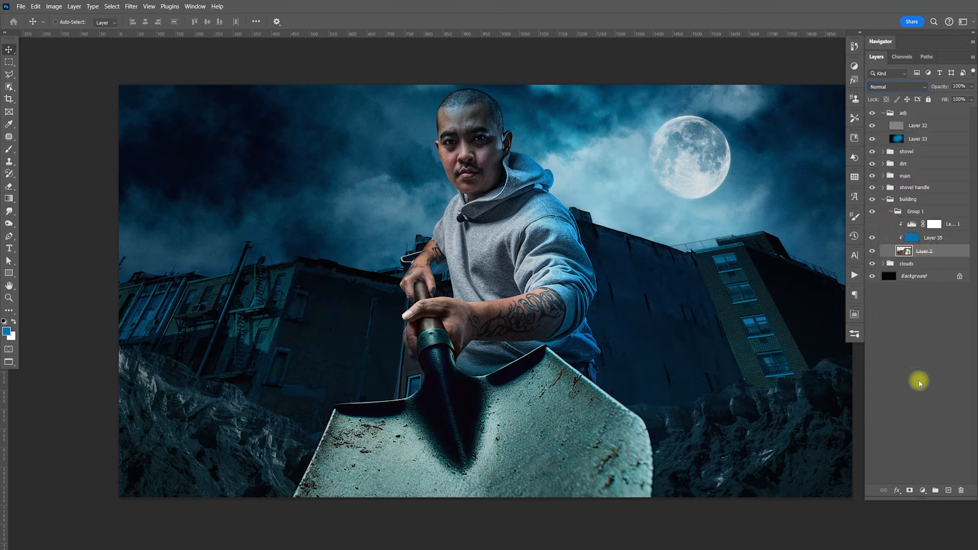
click(922, 490)
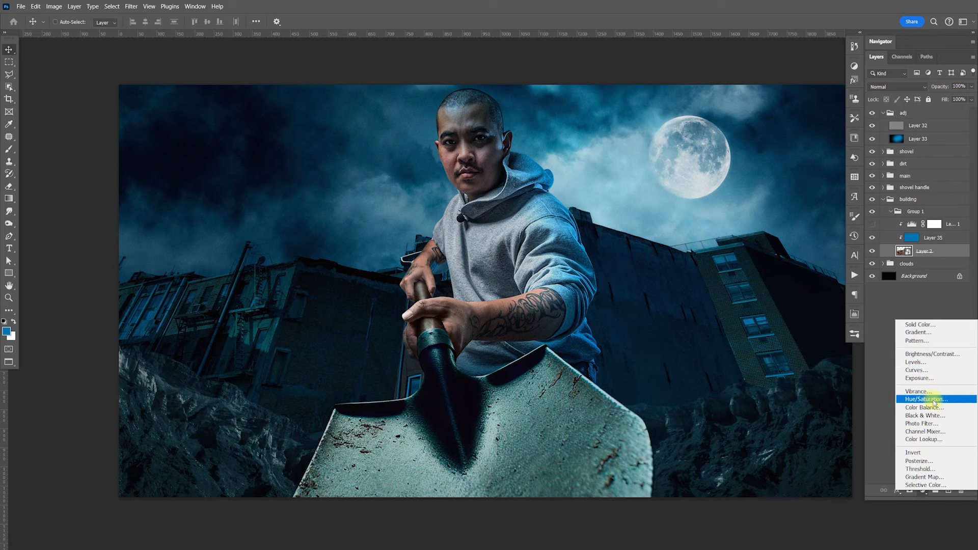
click(934, 400)
mouse_move(790, 402)
mouse_down()
mouse_move(755, 398)
mouse_move(782, 397)
mouse_up()
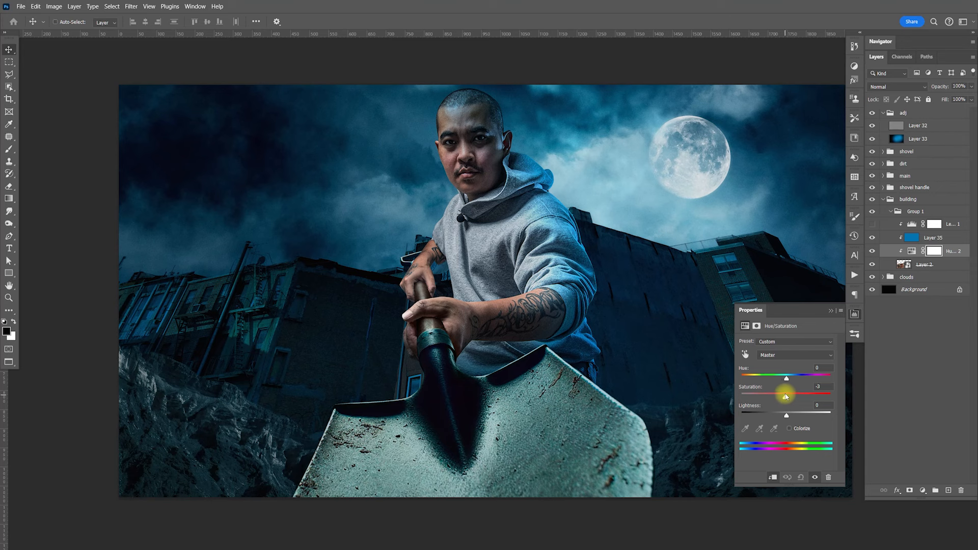
click(872, 295)
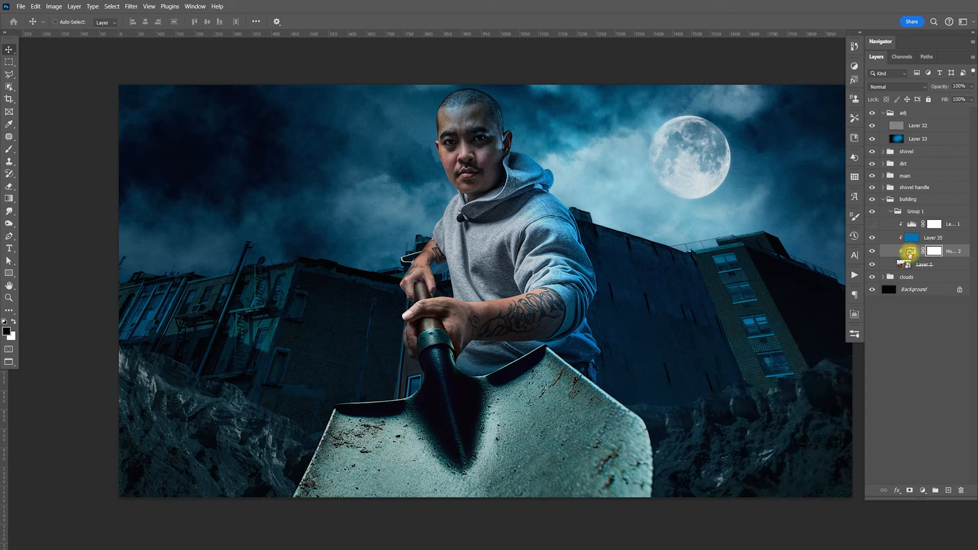
key(Delete)
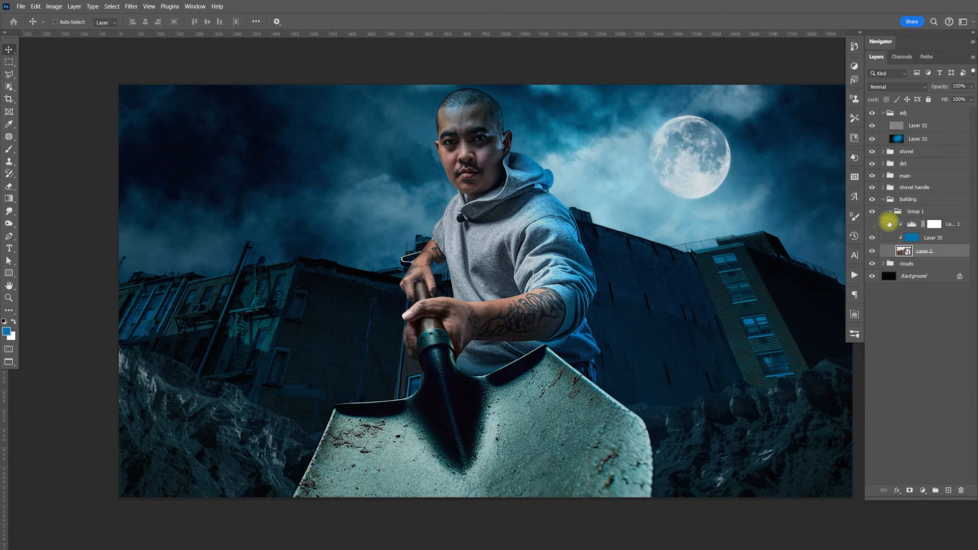
- Split the blue layer's Underlying Layer Blend If highlight slider to 17/255 and compare the buildings with the layer off and on
click(953, 238)
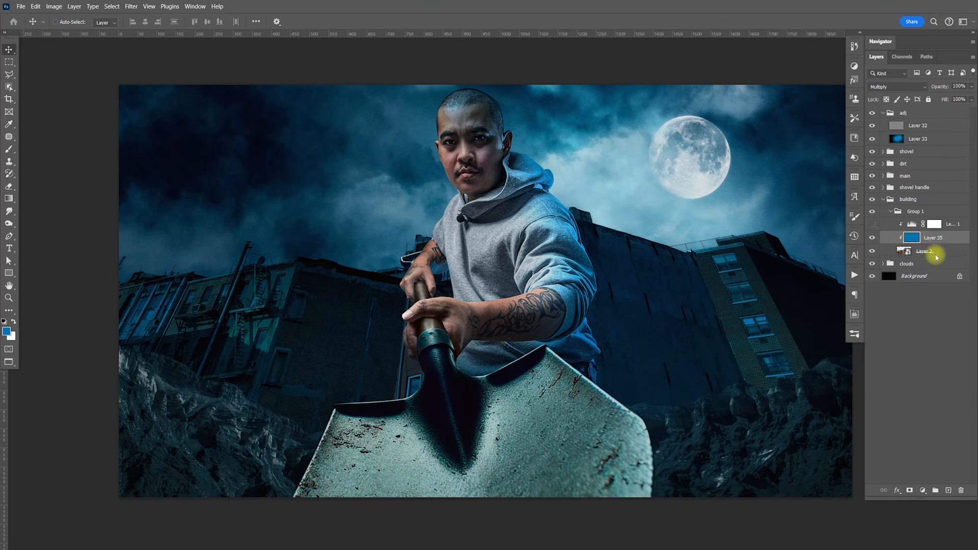
double_click(950, 238)
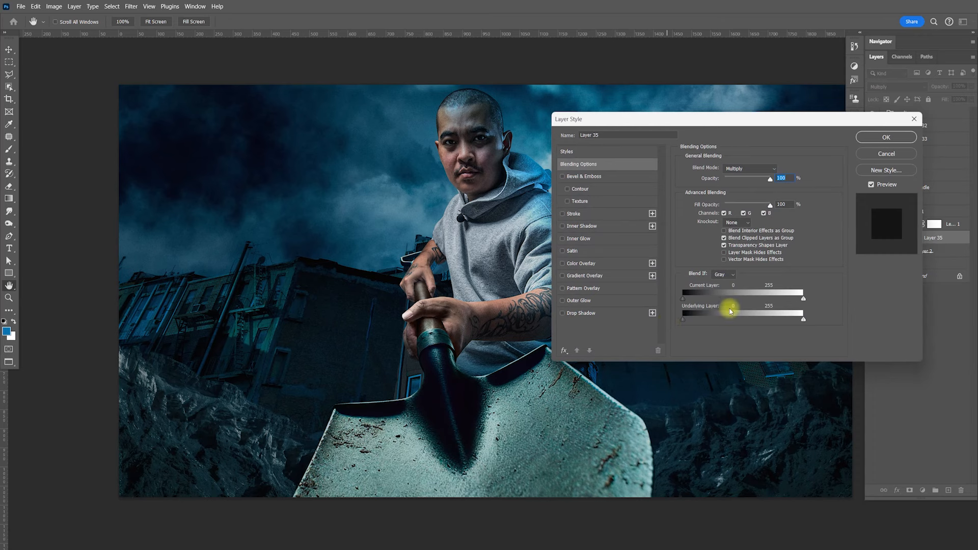
drag(502, 395, 429, 394)
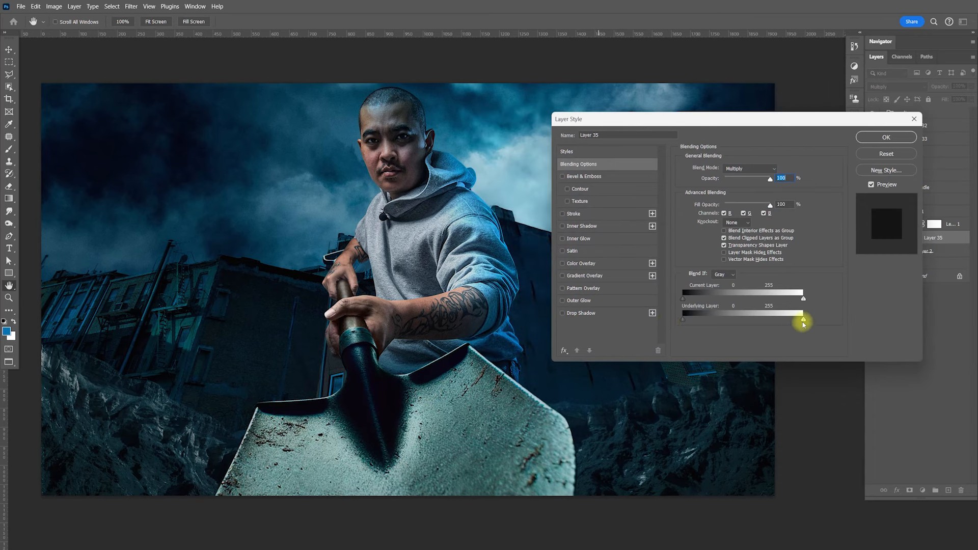
drag(798, 320, 758, 321)
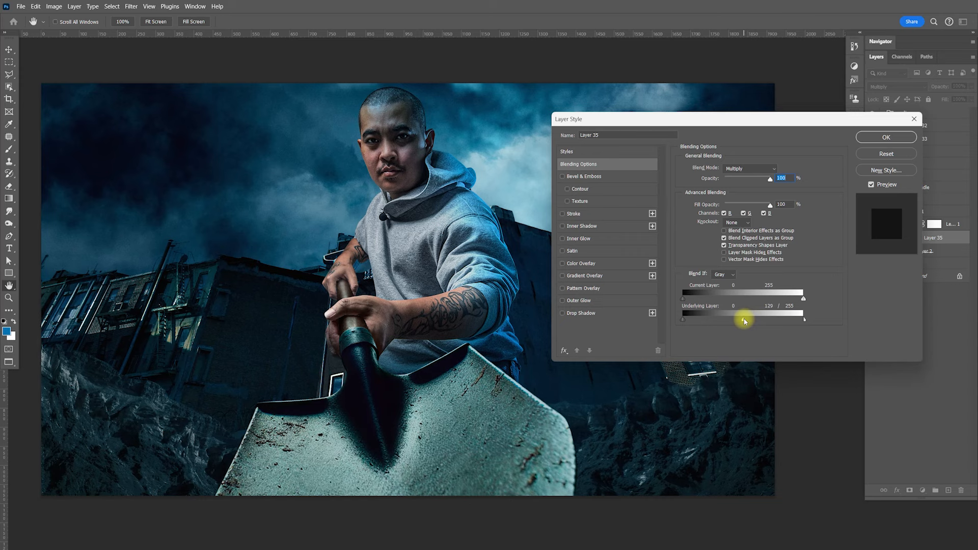
drag(526, 375, 443, 386)
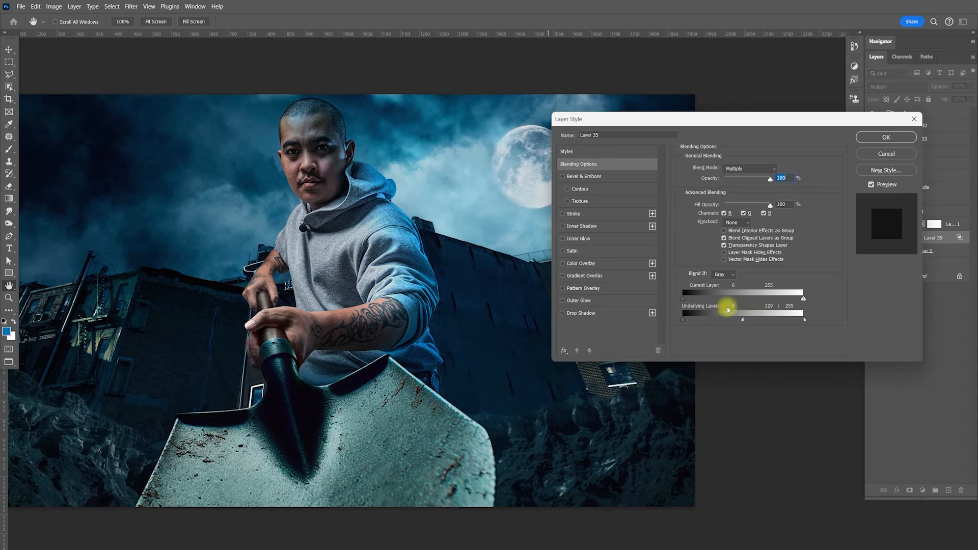
drag(724, 319, 697, 320)
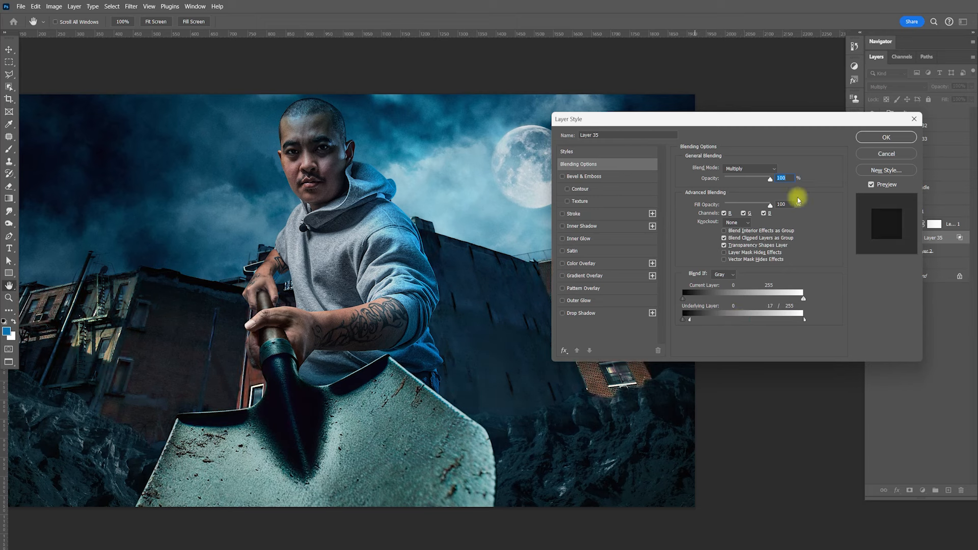
click(866, 139)
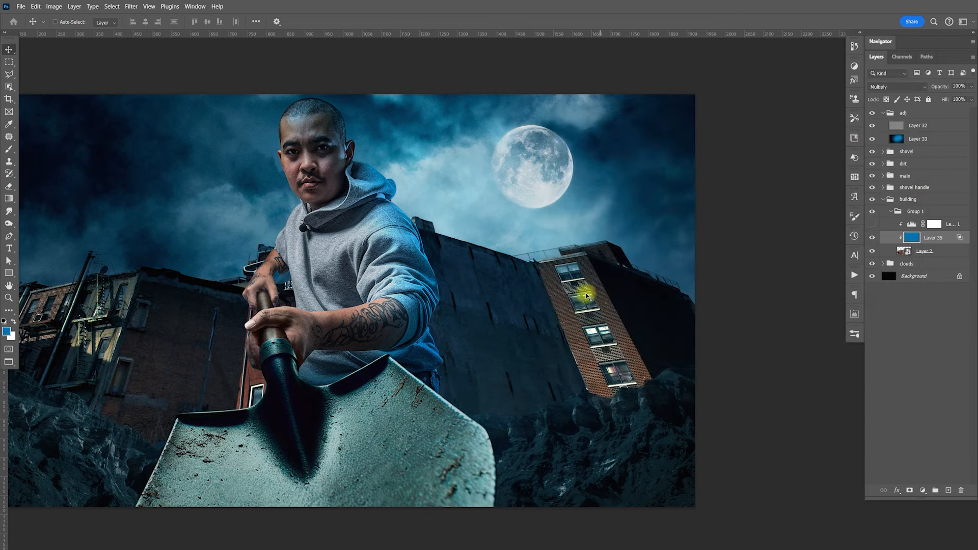
click(872, 238)
click(872, 237)
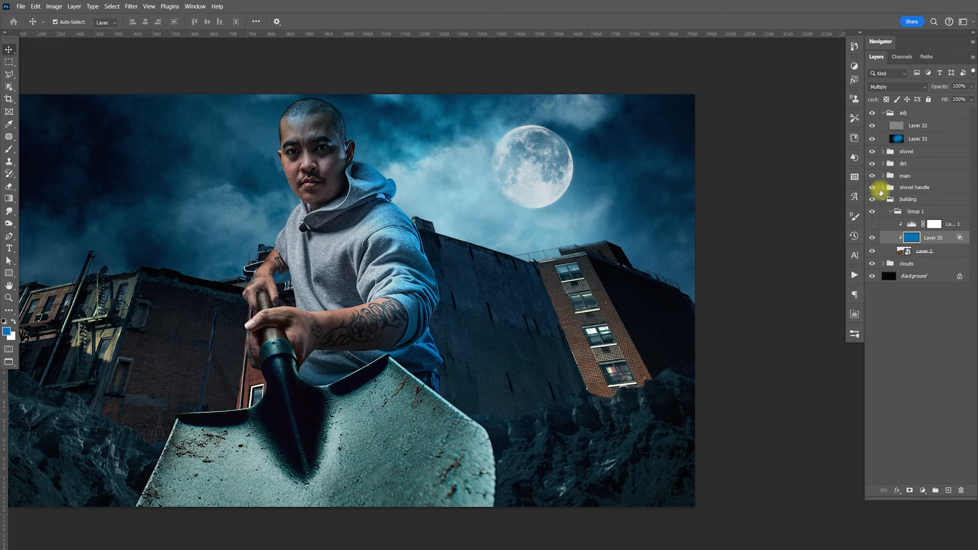
- Duplicate the blue layer as another clipped layer, place the copy below the original and hide the original
key(ctrl+j)
key(ctrl+alt+g)
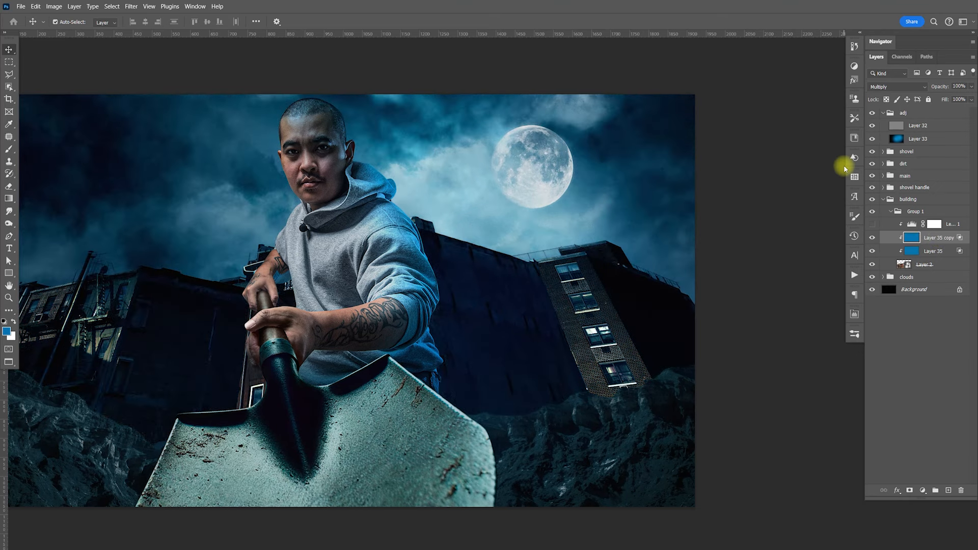
drag(921, 237, 928, 256)
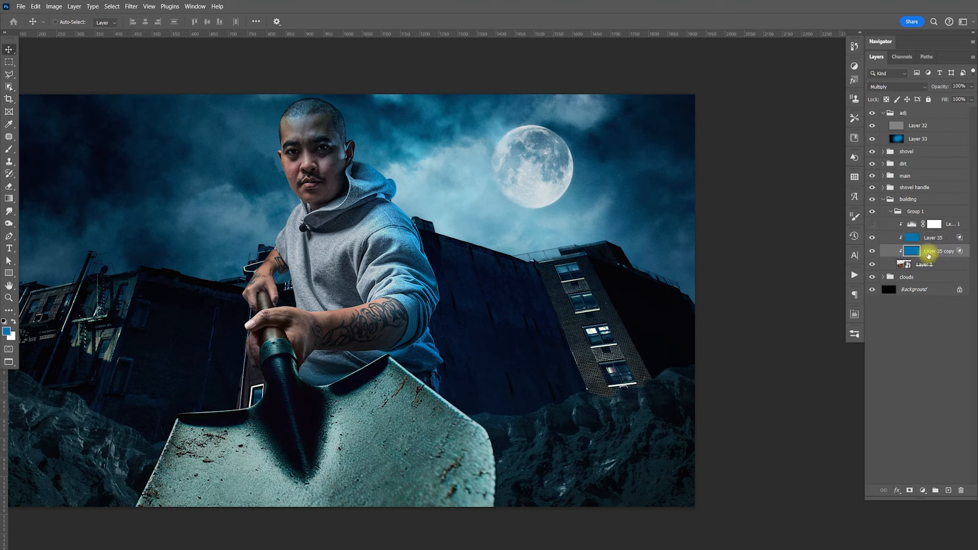
click(872, 238)
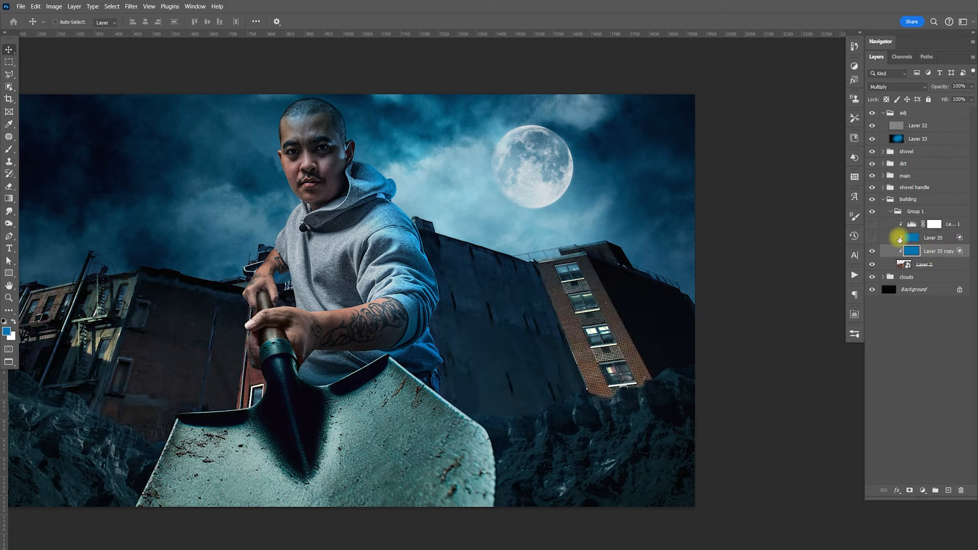
- Reset the blue copy's Underlying Layer Blend If range to 0 and 255, leaving the original blue layer hidden
double_click(957, 257)
drag(689, 318, 721, 322)
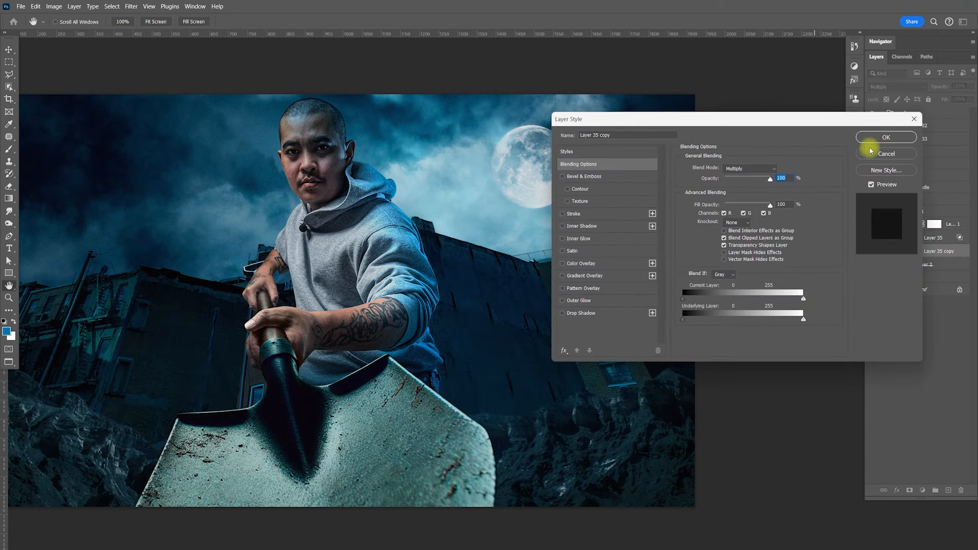
click(871, 151)
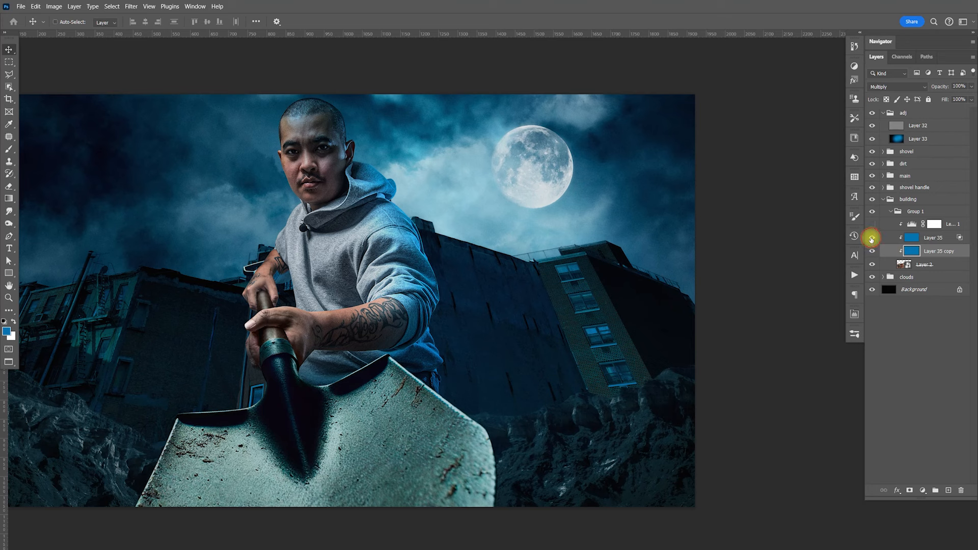
click(871, 239)
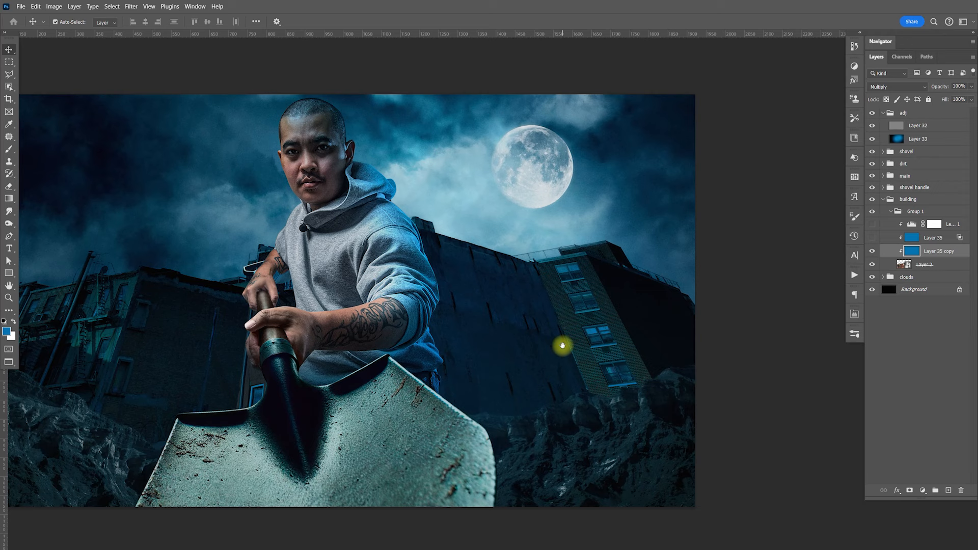
- Add a mask to the blue copy layer and paint black with a large soft brush over the buildings around the man
drag(562, 346, 565, 362)
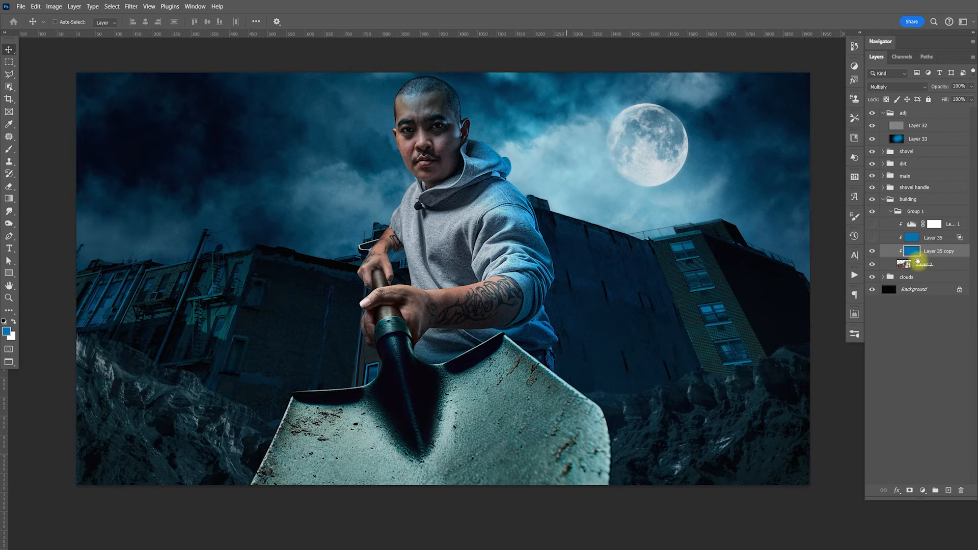
click(908, 490)
key(b)
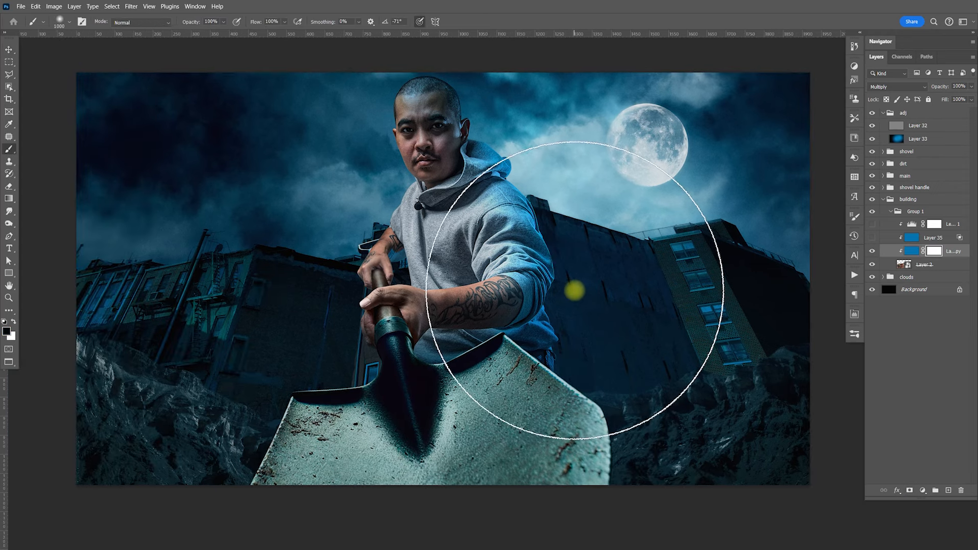
click(235, 335)
drag(515, 311, 517, 323)
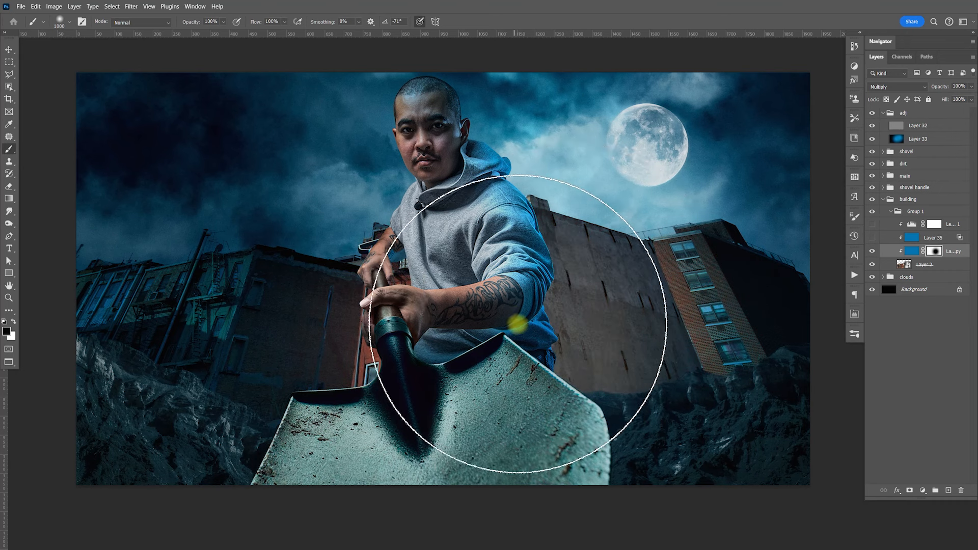
- Show the original blue layer, mask it with the inverse of the blue copy's mask, and compare it off and on
click(871, 238)
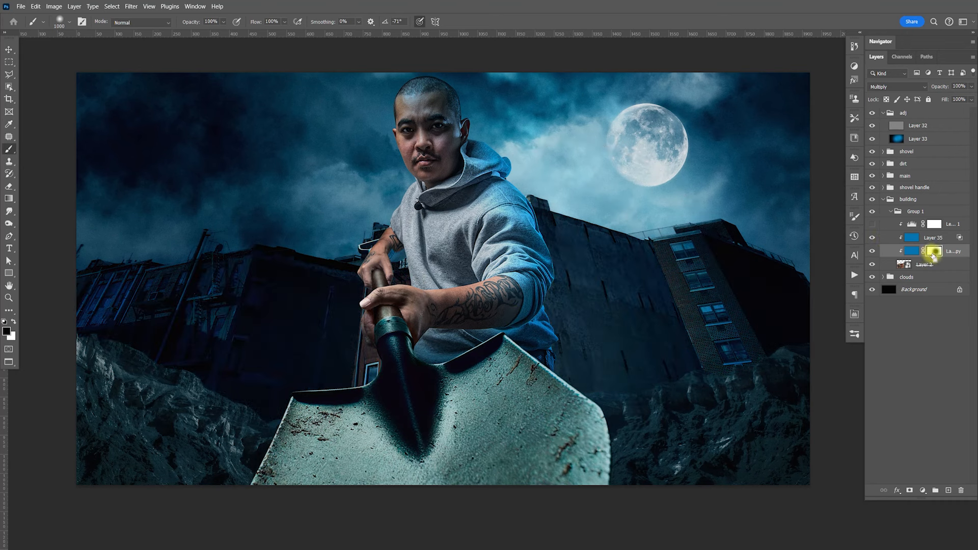
ctrl+click(935, 252)
click(933, 239)
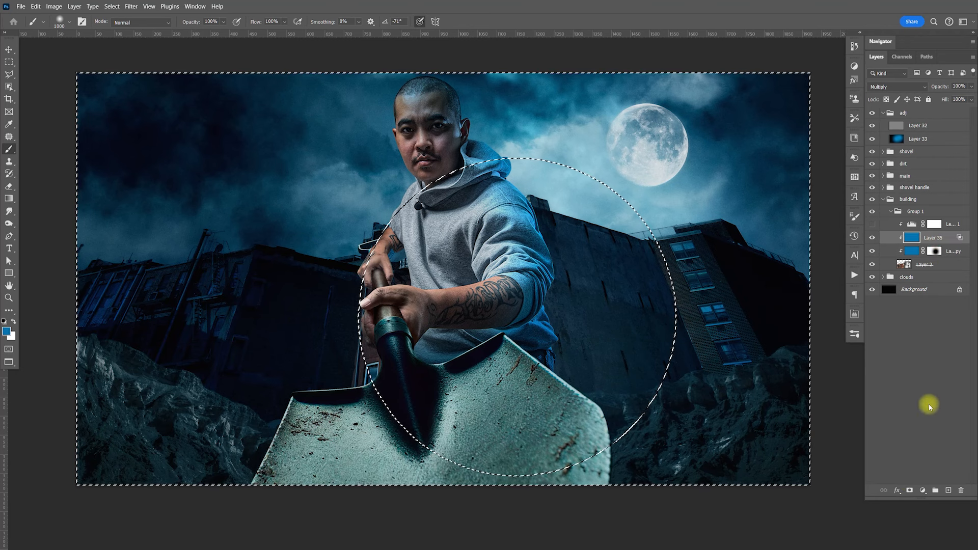
click(909, 491)
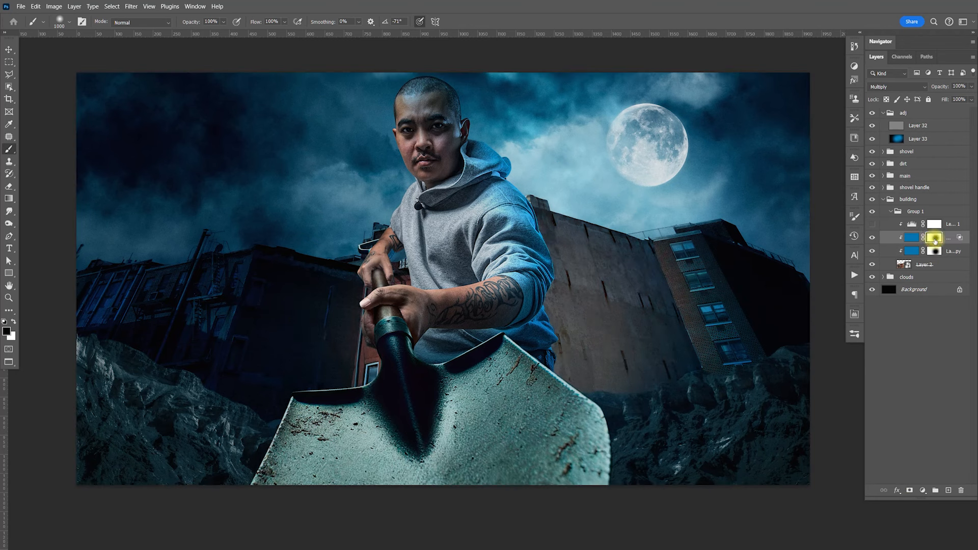
key(ctrl+i)
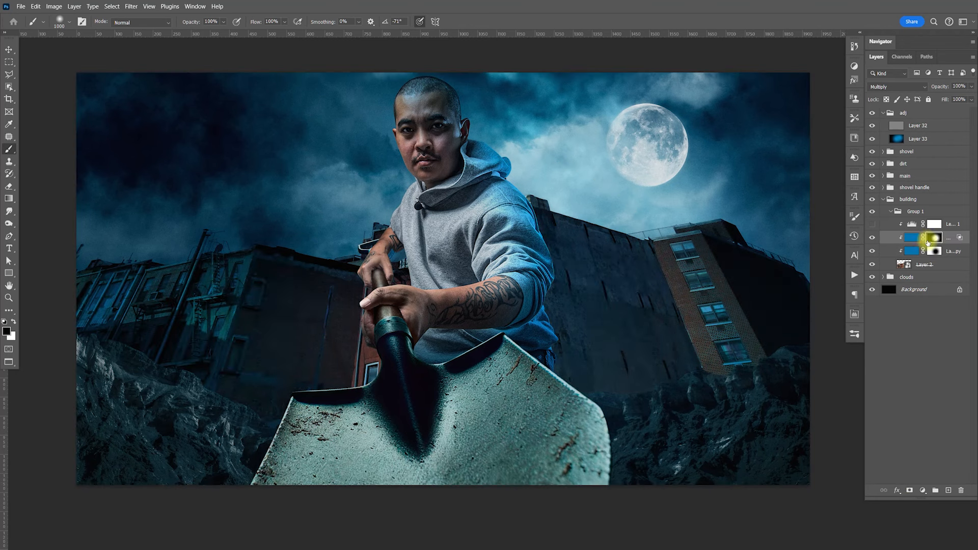
click(872, 238)
click(872, 238)
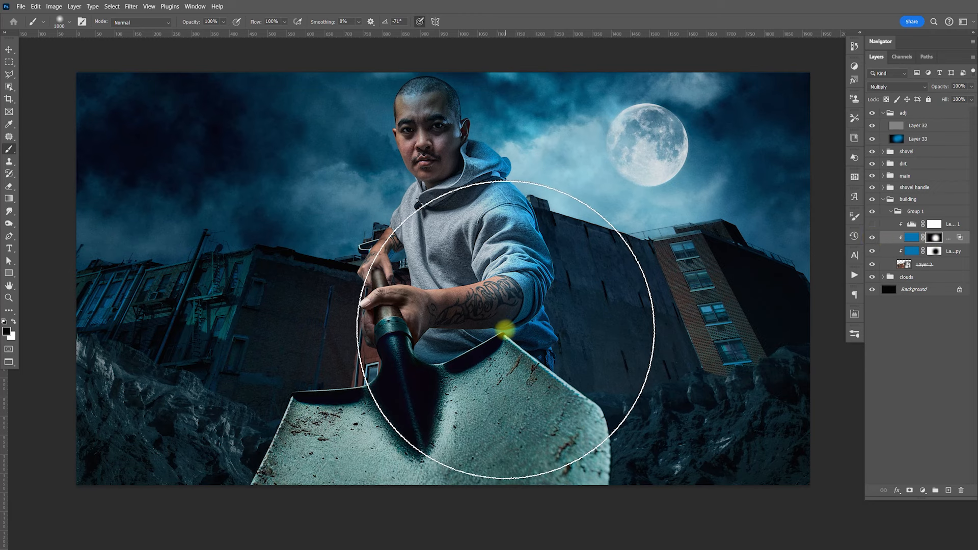
- Paint white on the original blue layer's mask with a 500 px soft brush to extend its tint over the building walls beside the man
key(bracketleft)
key(bracketleft)
key(bracketleft)
key(bracketleft)
key(bracketleft)
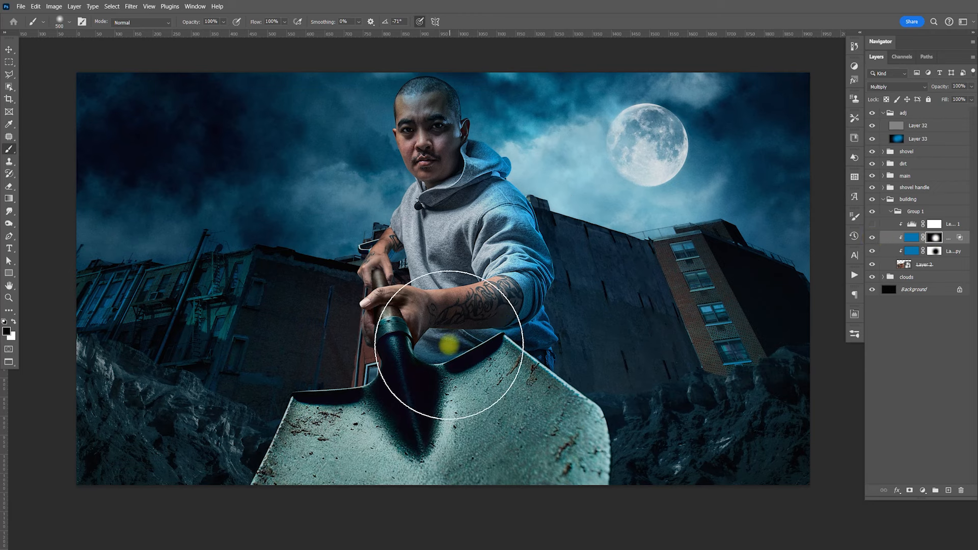
key(x)
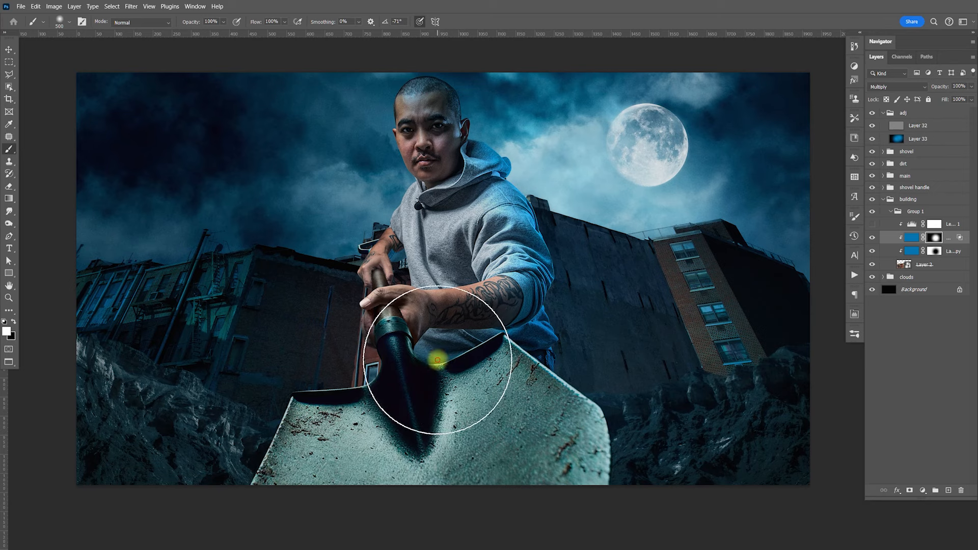
mouse_move(633, 316)
mouse_down()
mouse_move(635, 305)
mouse_move(672, 369)
mouse_up()
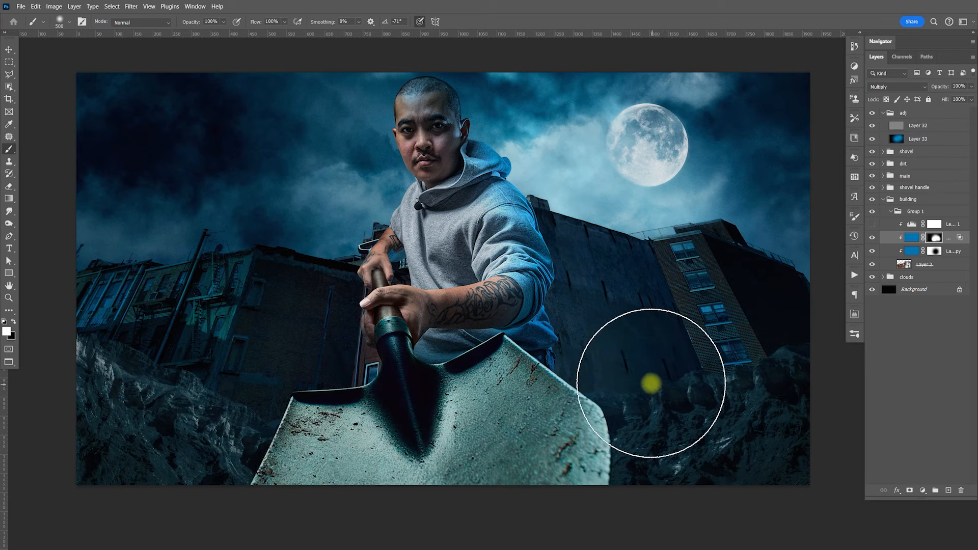
mouse_move(616, 328)
mouse_down()
mouse_move(660, 342)
mouse_move(644, 340)
mouse_up()
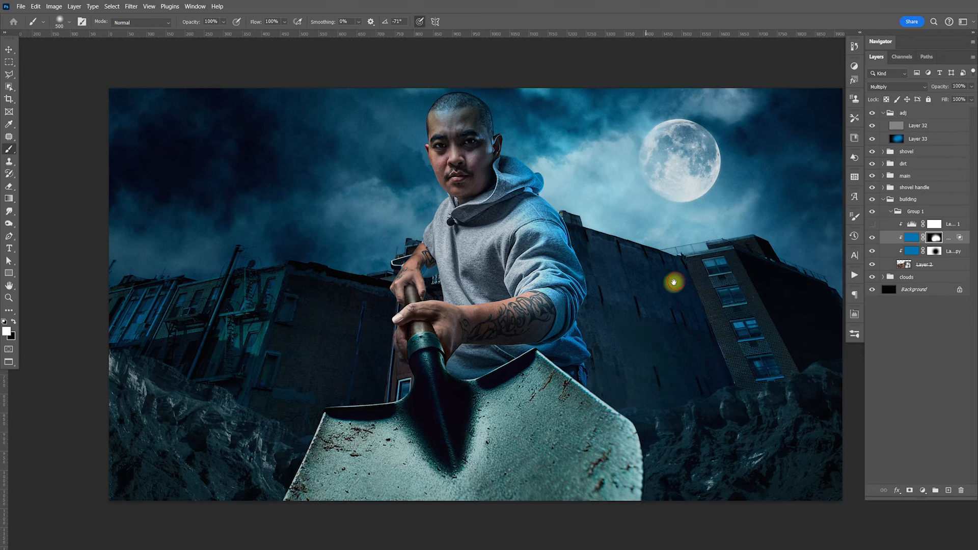
mouse_move(671, 284)
mouse_down()
mouse_move(655, 283)
mouse_move(664, 289)
mouse_up()
key(v)
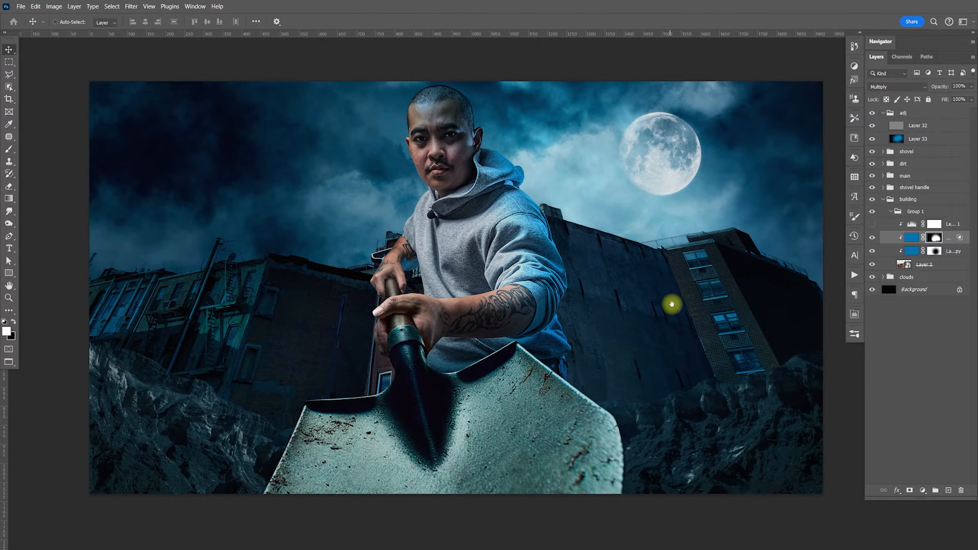
scroll(675, 304, down, 1)
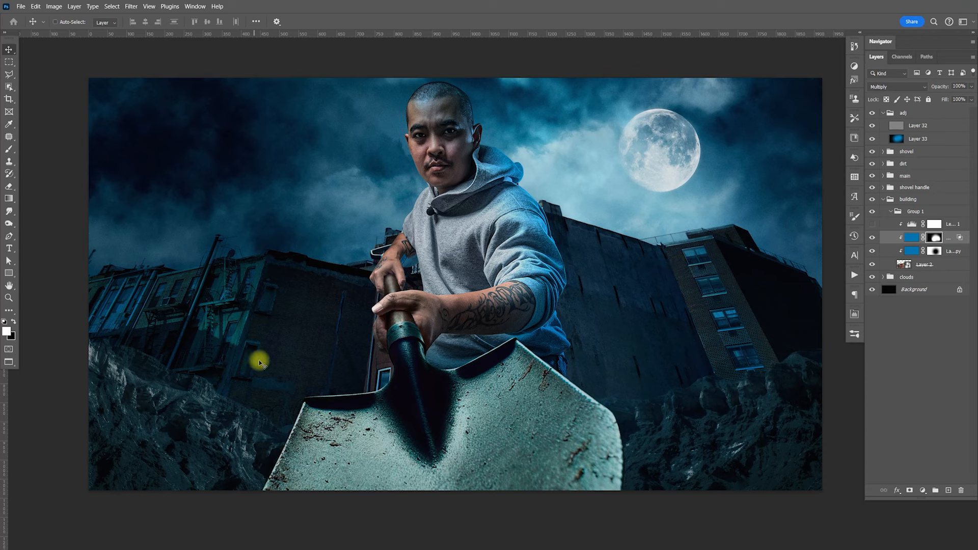
- Add a new layer clipped directly above the building image and fill it with black
click(947, 265)
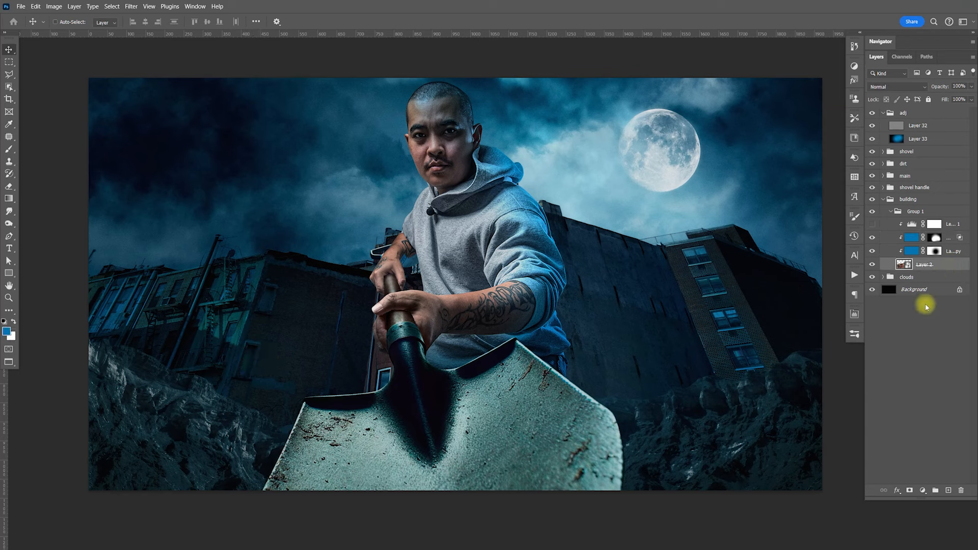
click(946, 489)
key(d)
key(alt+BackSpace)
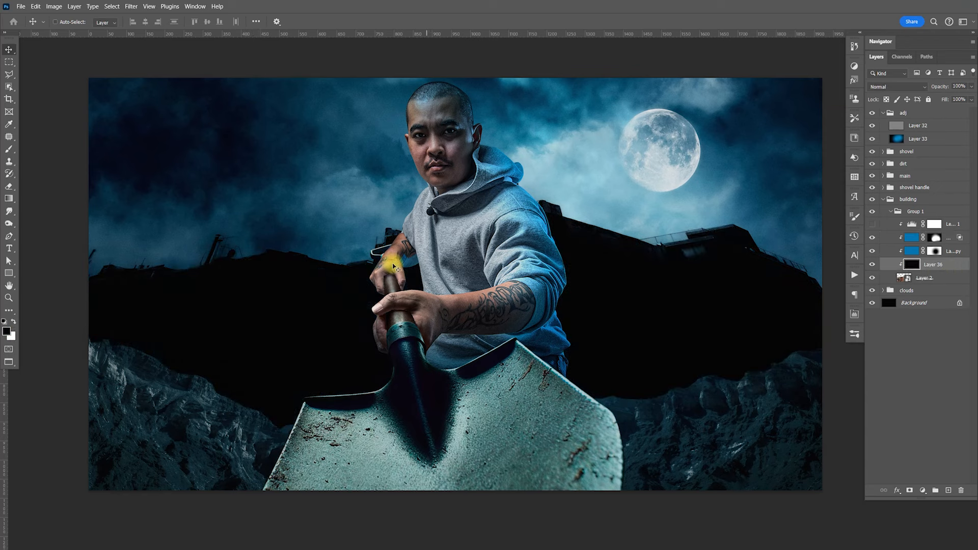
- Mask the black building layer and paint black on the mask across the upper buildings, keeping the darkness at their base
key(e)
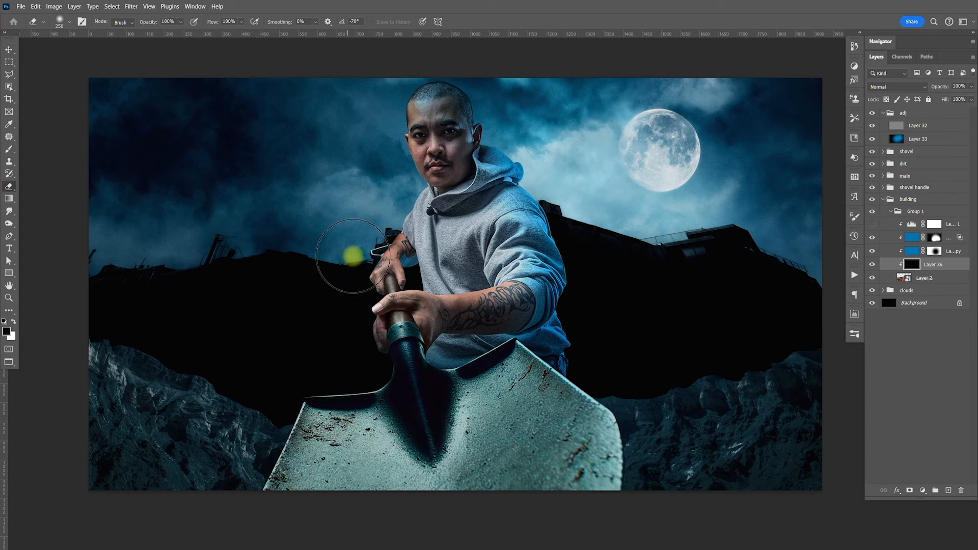
click(910, 490)
key(b)
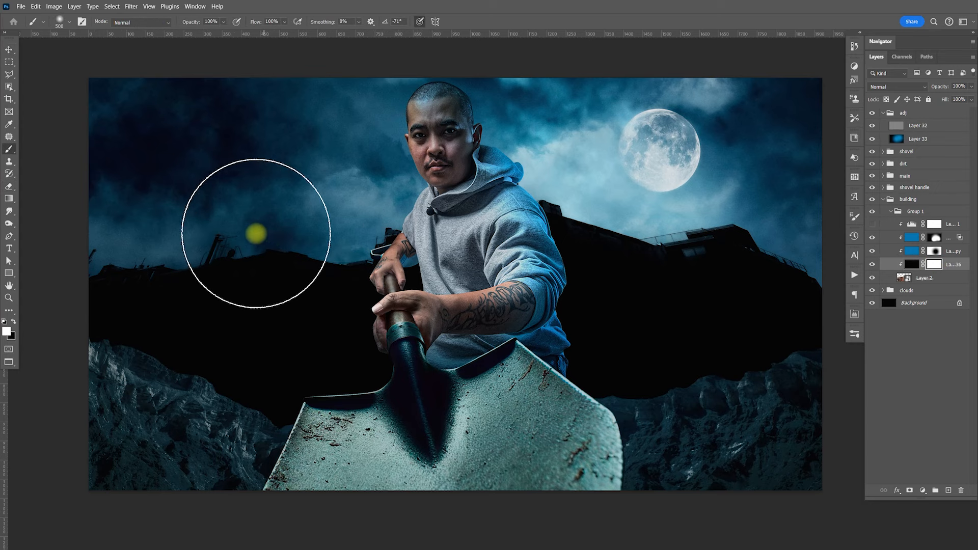
key(x)
click(173, 231)
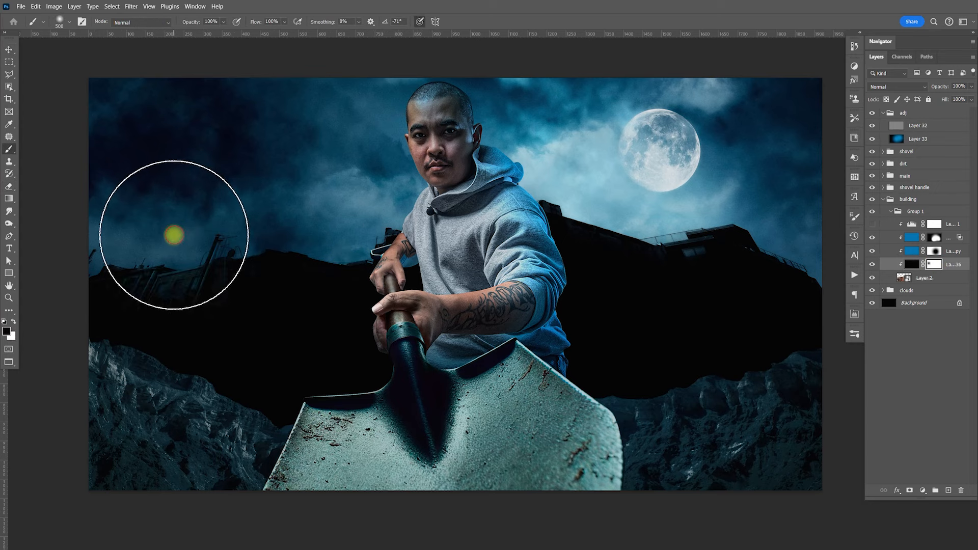
mouse_move(175, 248)
mouse_down()
mouse_move(313, 252)
mouse_move(287, 291)
mouse_move(306, 301)
mouse_move(338, 301)
mouse_move(384, 271)
mouse_move(488, 250)
mouse_move(577, 249)
mouse_move(612, 277)
mouse_move(604, 285)
mouse_move(643, 269)
mouse_move(771, 255)
mouse_move(624, 271)
mouse_move(406, 267)
mouse_move(276, 285)
mouse_move(142, 233)
mouse_up()
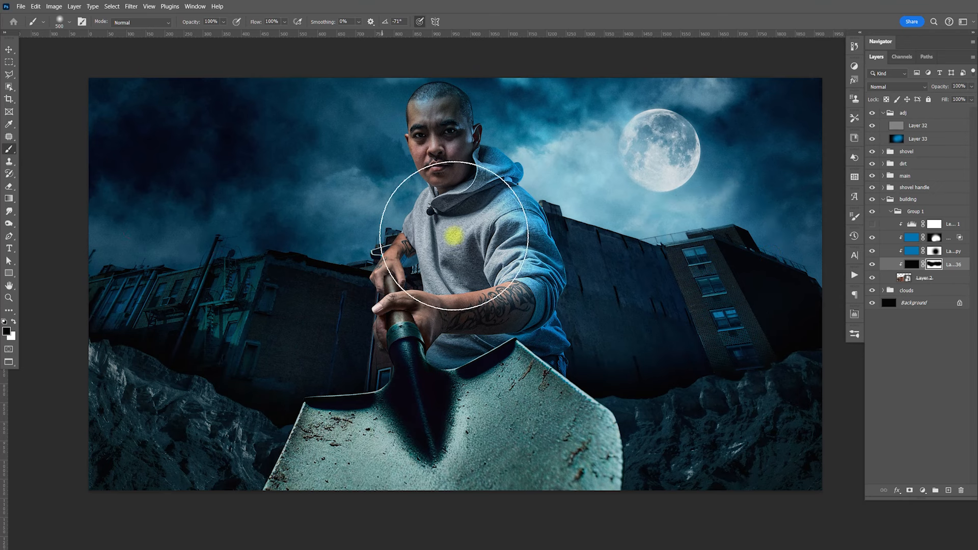
key(v)
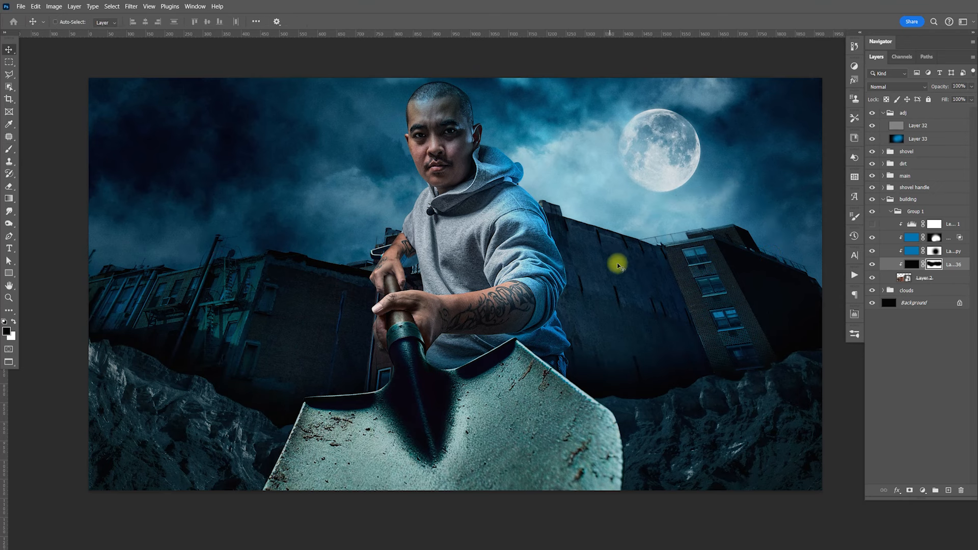
- In the dirt group, add a new layer clipped to Group 4 and fill it with black
click(884, 164)
click(937, 227)
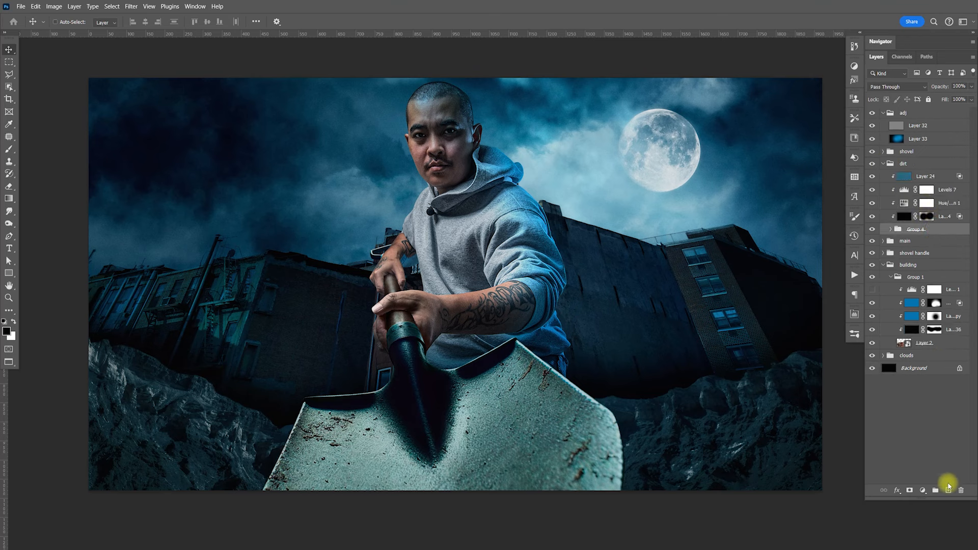
click(950, 490)
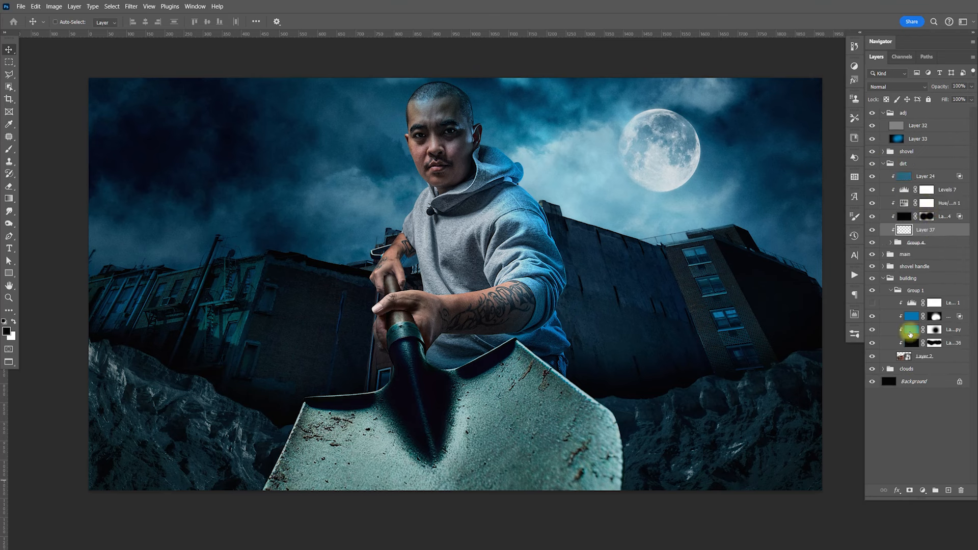
key(alt+BackSpace)
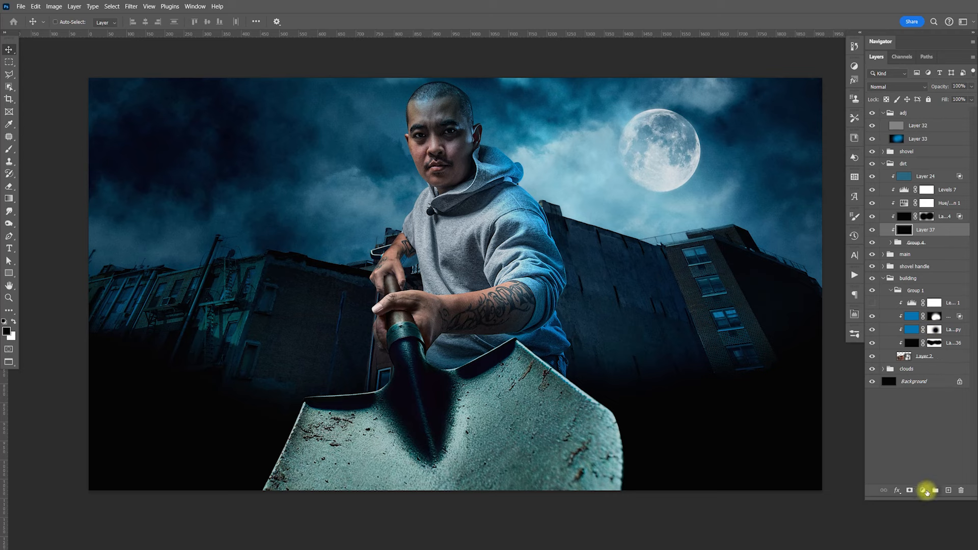
- Mask the black dirt layer and paint black on the mask across the upper rocks, keeping the lower edge of the rocks dark
click(909, 490)
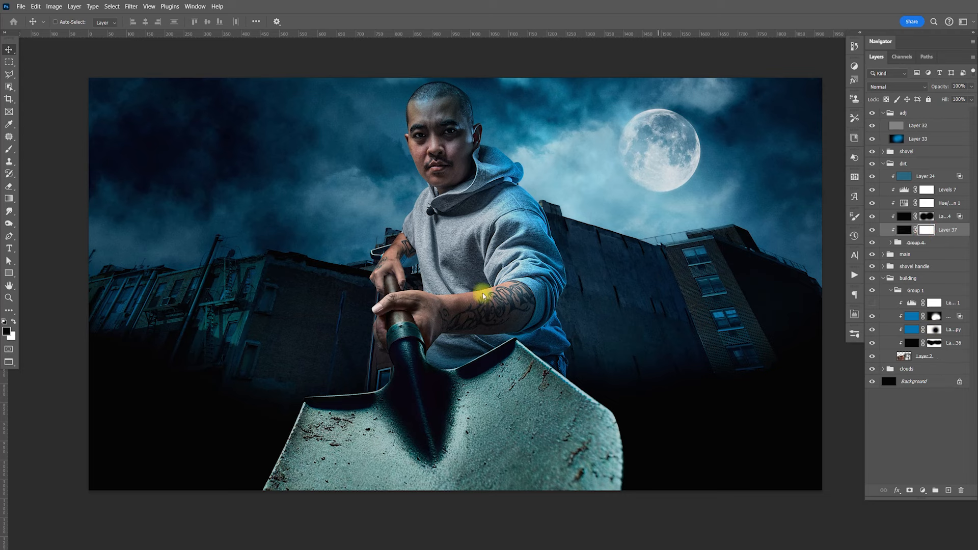
key(b)
mouse_move(160, 331)
mouse_down()
mouse_move(171, 350)
mouse_move(205, 332)
mouse_move(227, 355)
mouse_move(206, 370)
mouse_move(170, 377)
mouse_move(378, 358)
mouse_move(598, 355)
mouse_move(586, 368)
mouse_move(602, 384)
mouse_move(634, 359)
mouse_move(782, 360)
mouse_move(744, 350)
mouse_up()
drag(759, 335, 728, 239)
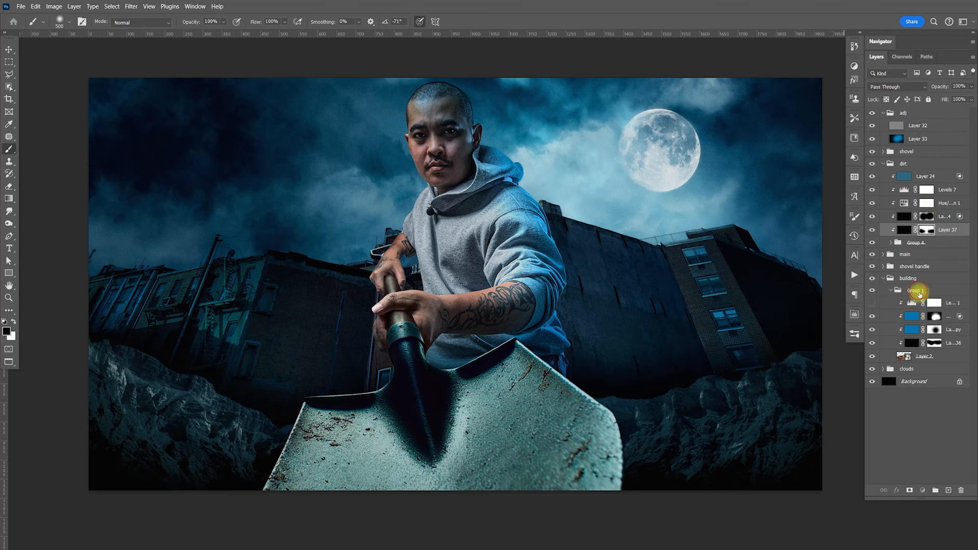
- Add a new empty layer in the building group and place it above Group 1, outside that subgroup
click(919, 294)
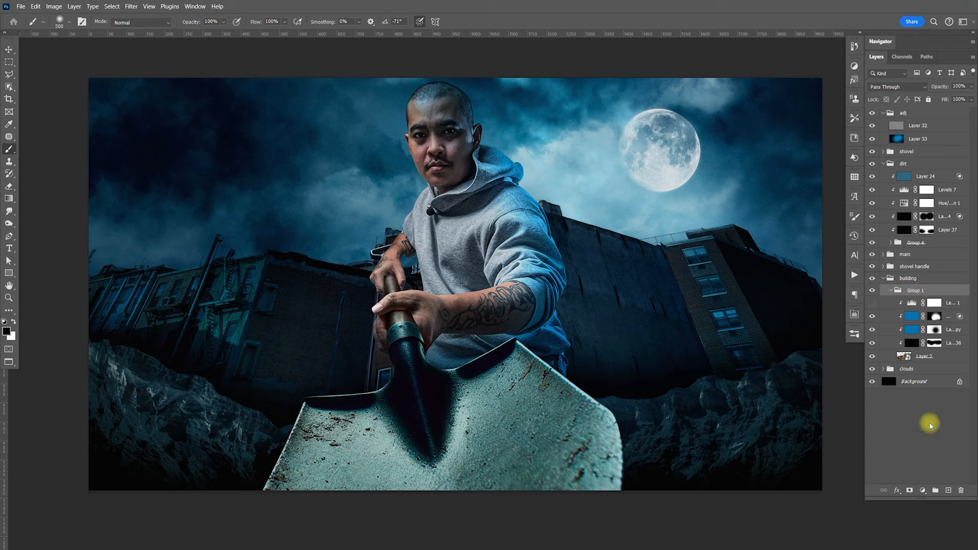
click(948, 489)
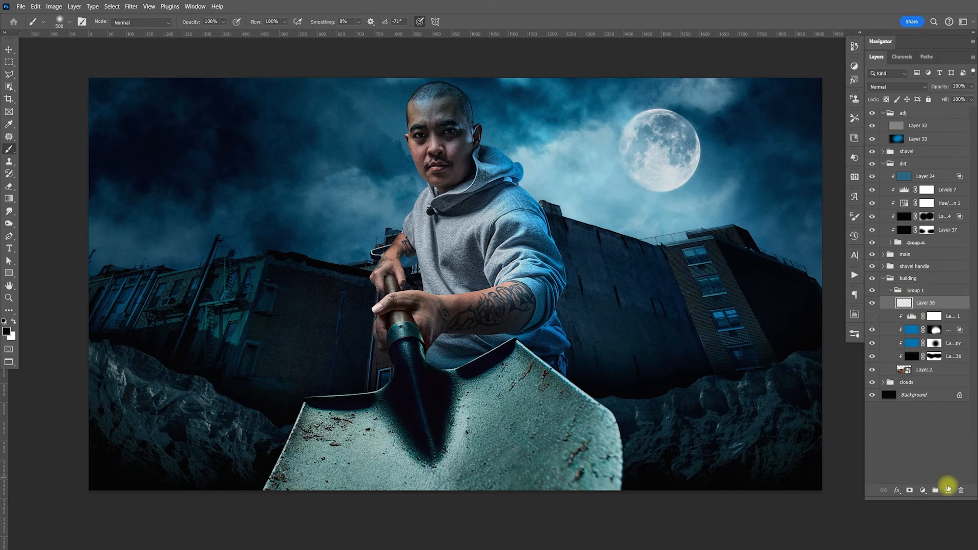
drag(932, 305, 930, 288)
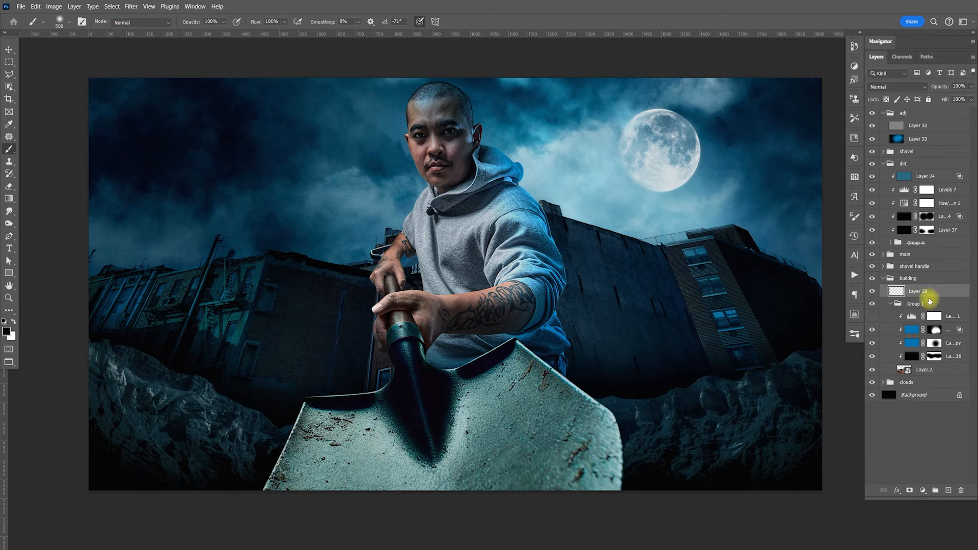
- Choose the Fog 1 brush from the Free Fog Photoshop Brushes 1 set and reduce its size to 1900 px
click(854, 333)
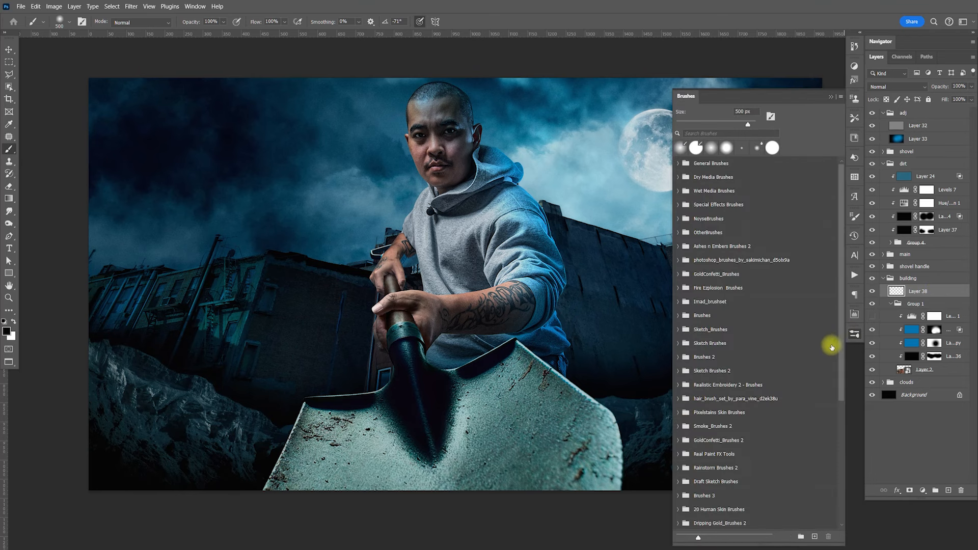
drag(843, 359, 837, 510)
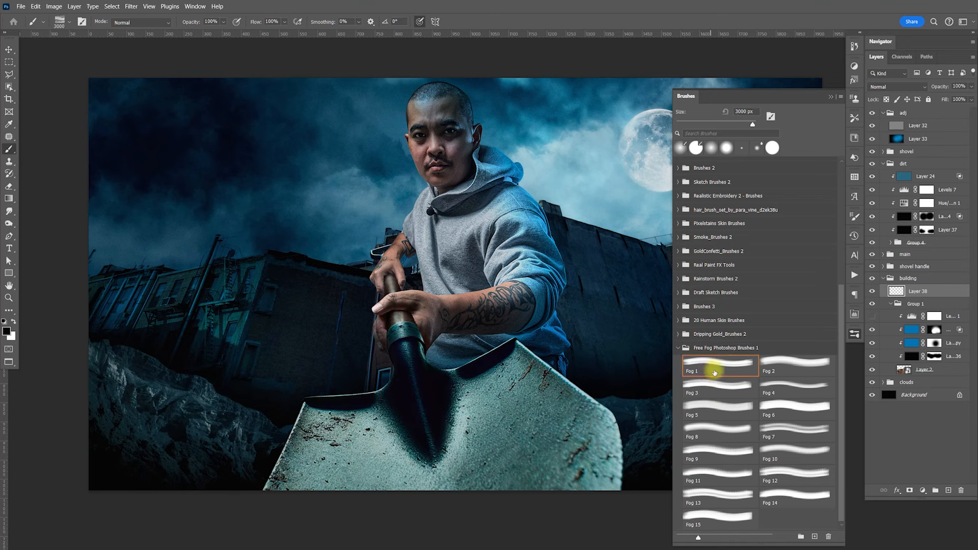
click(854, 335)
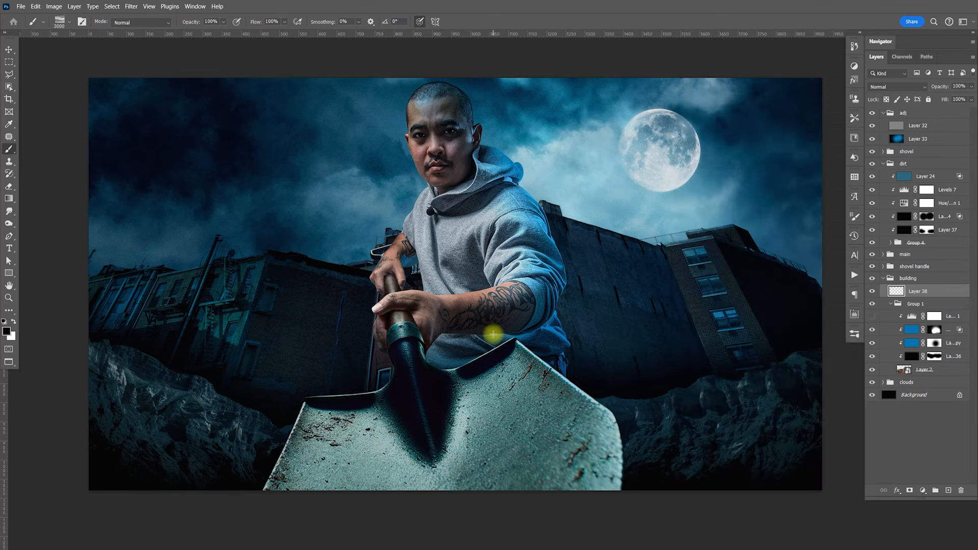
scroll(502, 303, down, 2)
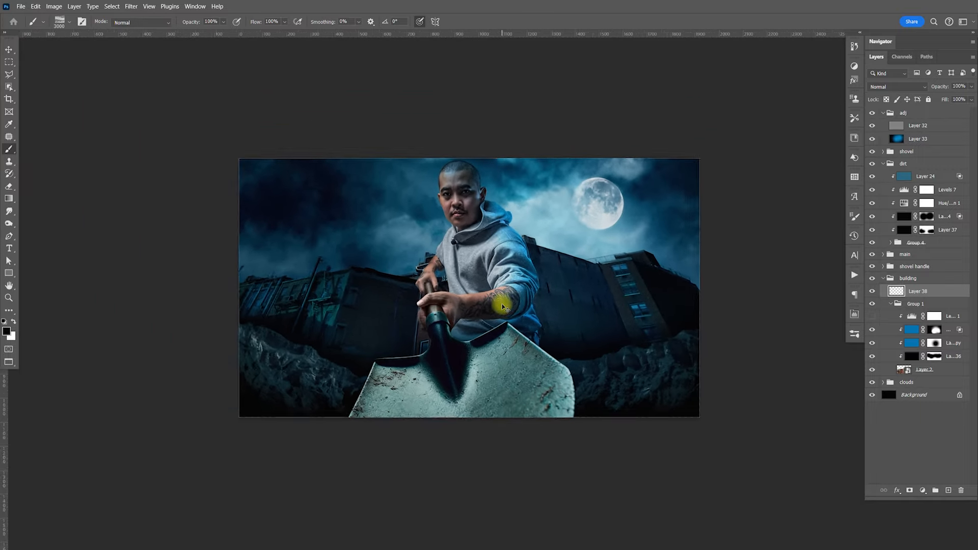
key(bracketleft)
key(bracketleft)
key(bracketleft)
key(bracketleft)
key(bracketleft)
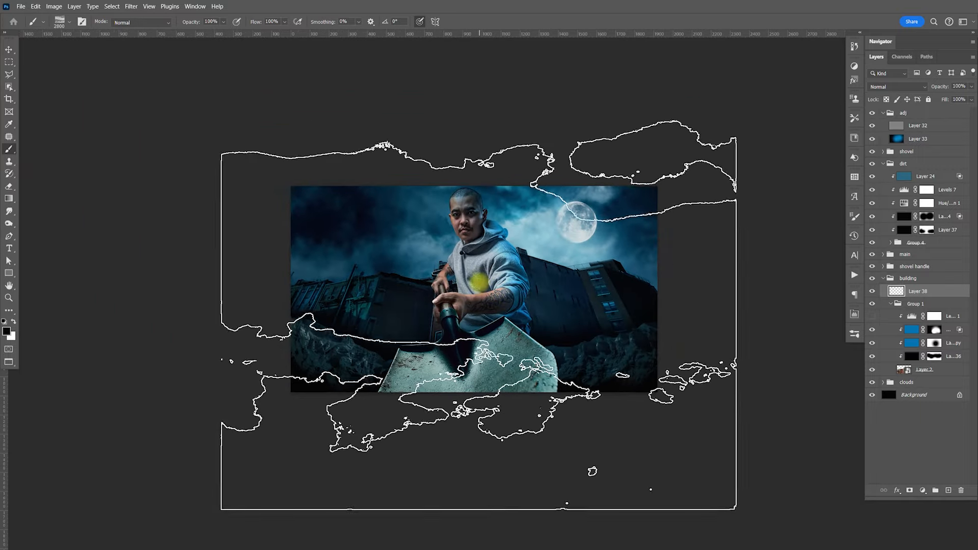
key(bracketleft)
key(bracketleft)
key(bracketleft)
key(bracketleft)
key(bracketleft)
key(bracketleft)
key(bracketleft)
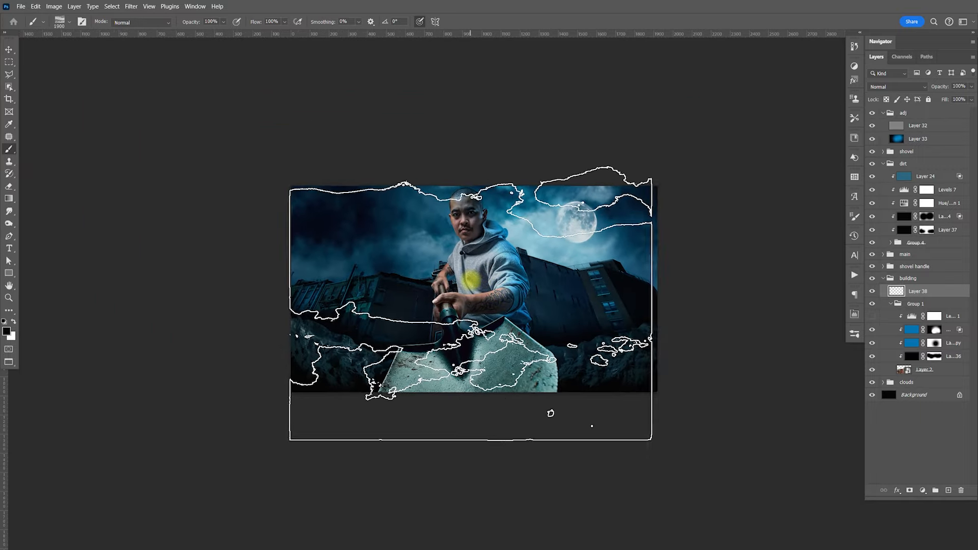
- Test a black fog stamp over the scene, undo it, and set the brush size to 2000 px
click(472, 279)
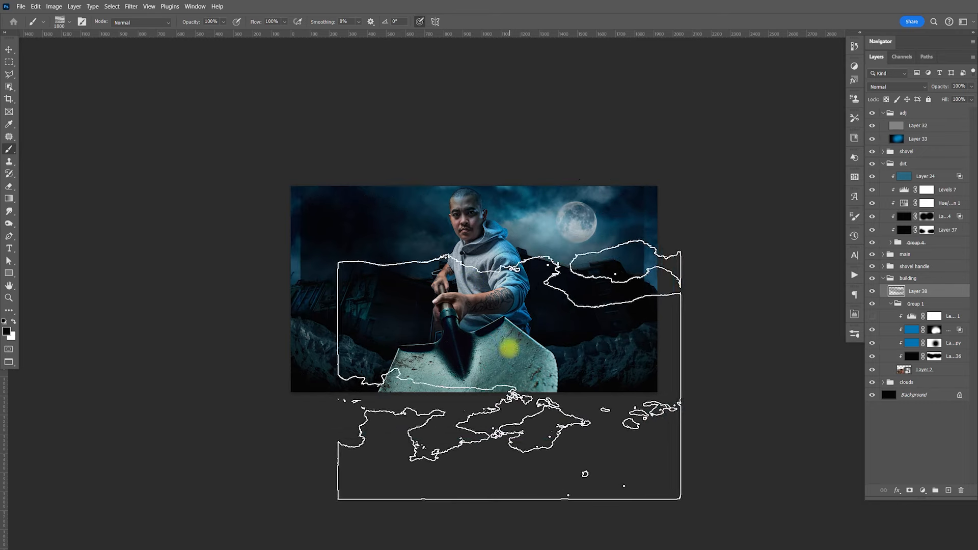
key(ctrl+z)
key(bracketright)
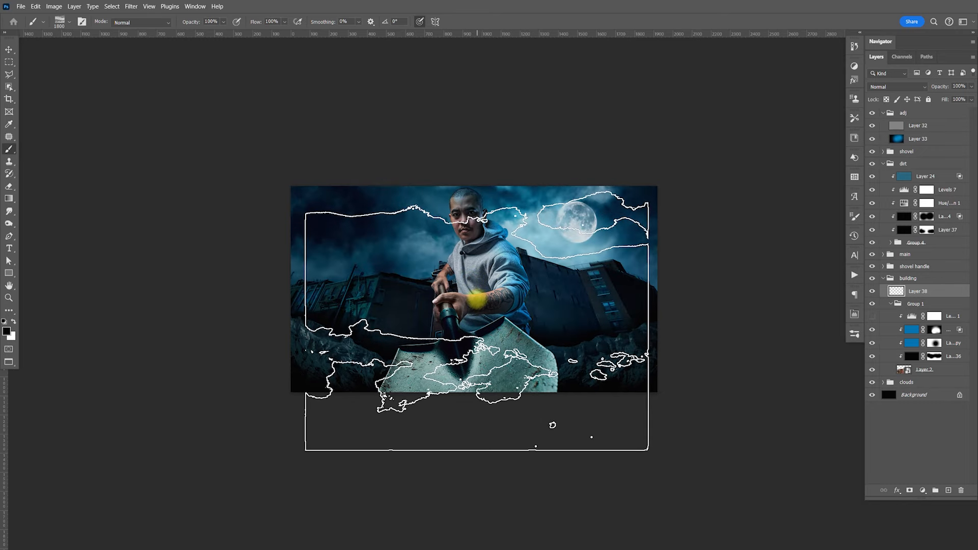
key(bracketright)
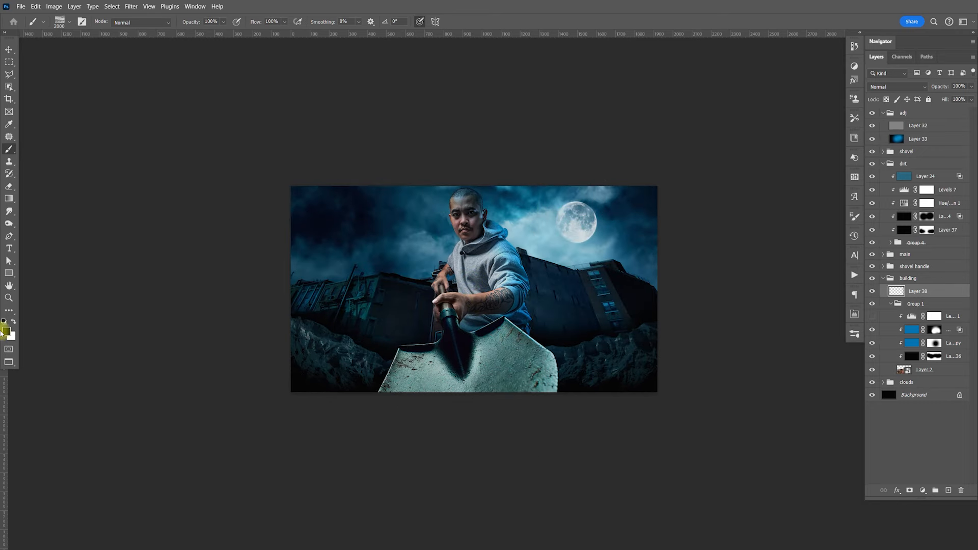
- Sample a dark blue from the sky as the foreground colour and stamp fog once over the buildings on Layer 38
click(6, 332)
click(363, 260)
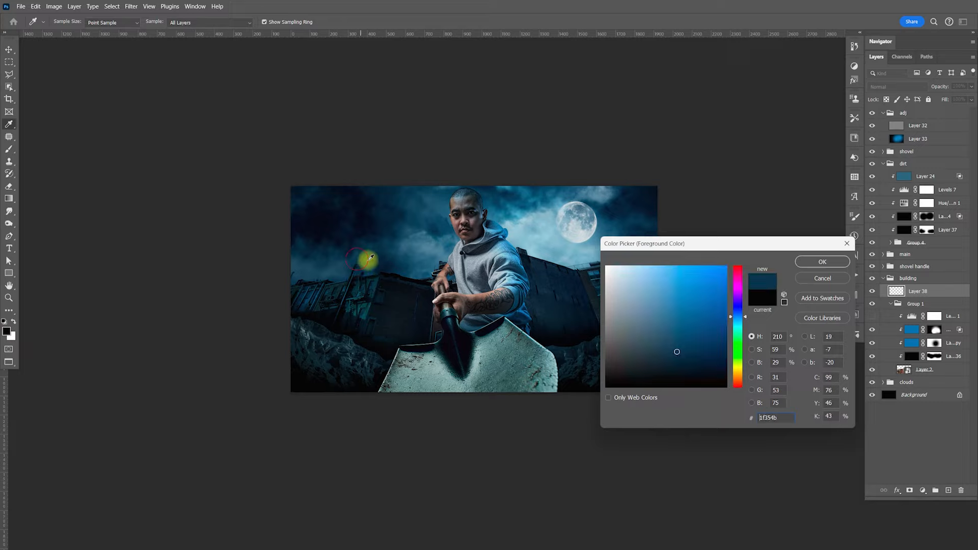
click(810, 261)
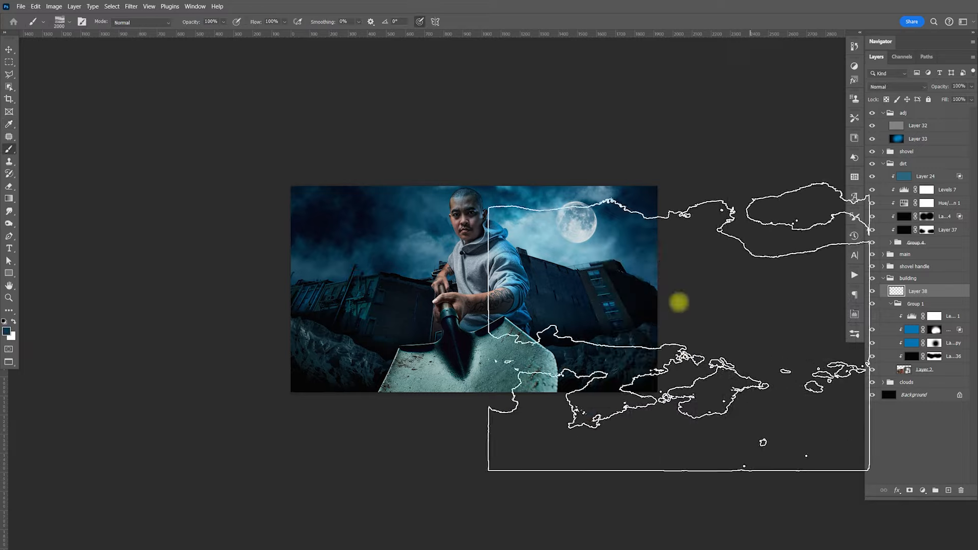
click(473, 332)
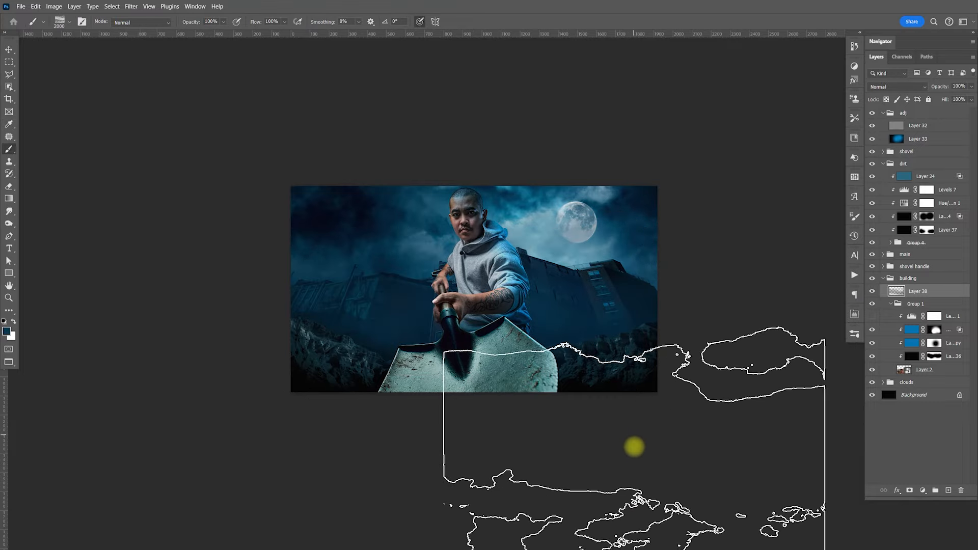
- Move the Layer 38 fog down so it settles over the lower part of the buildings
key(v)
drag(552, 309, 558, 345)
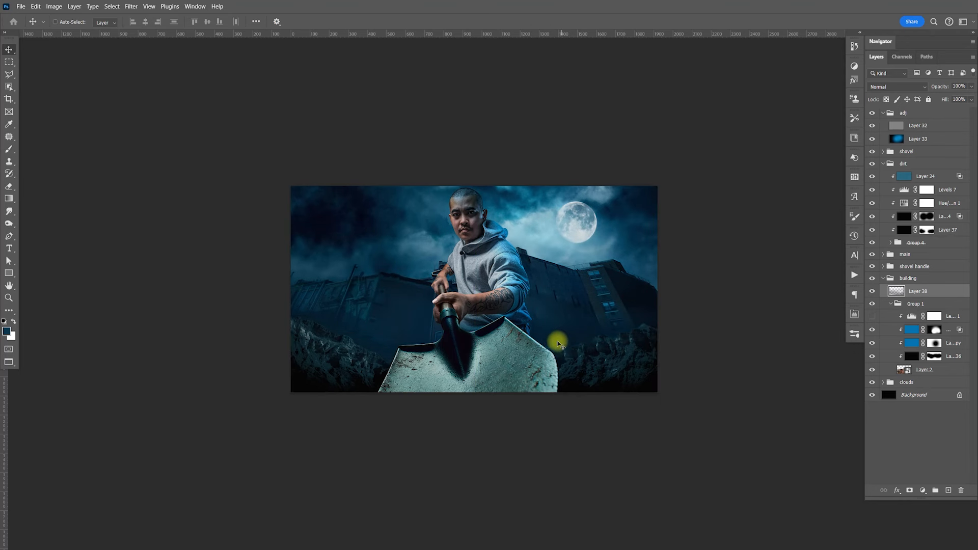
key(ctrl+plus)
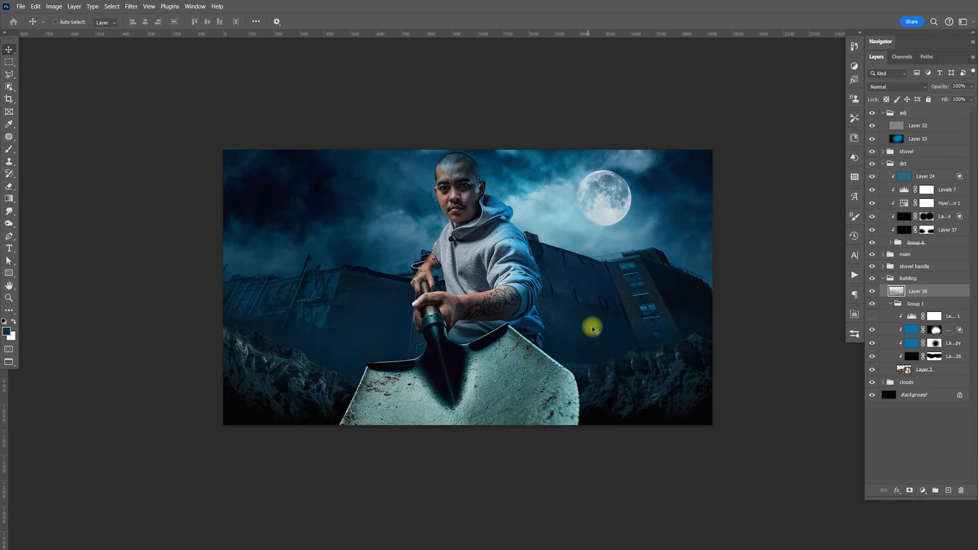
drag(598, 355, 615, 333)
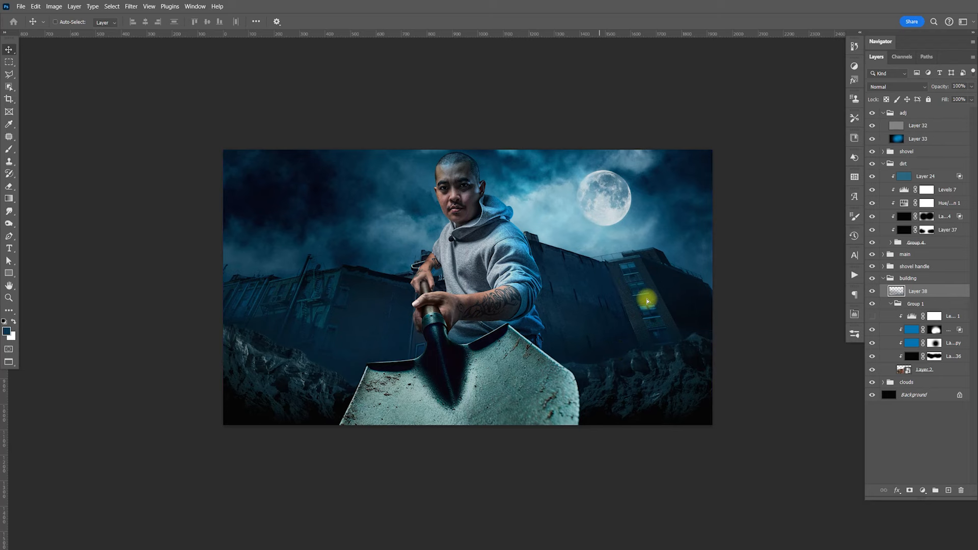
key(ctrl+plus)
key(ctrl+plus)
key(ctrl+plus)
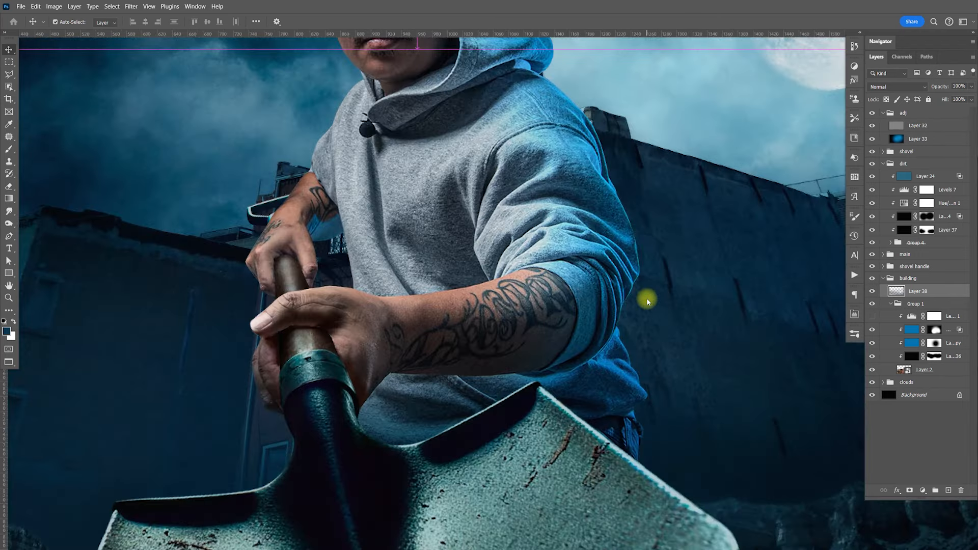
key(ctrl+minus)
key(ctrl+minus)
key(ctrl+minus)
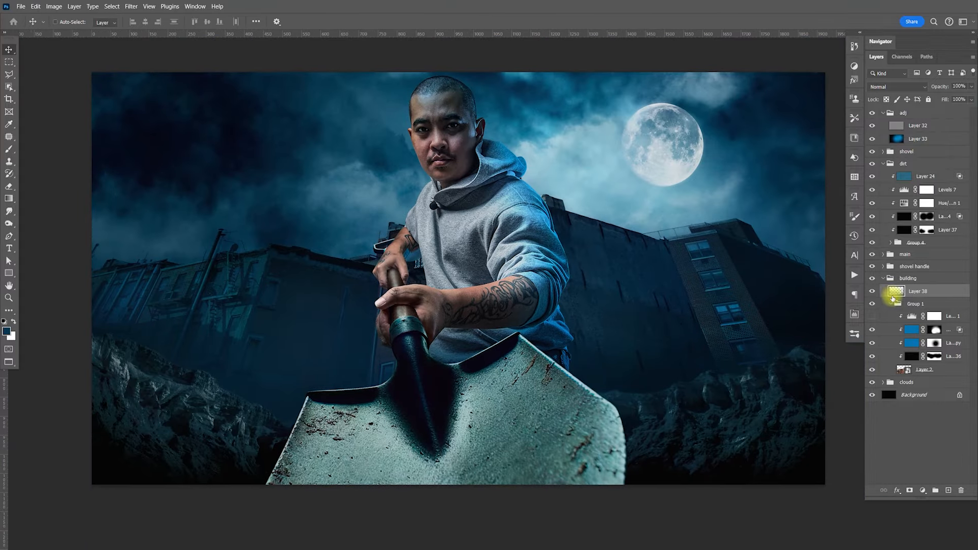
- Duplicate the Layer 38 fog, place the copy above the dirt group, and move it down over the rocks
key(ctrl)
key(ctrl+j)
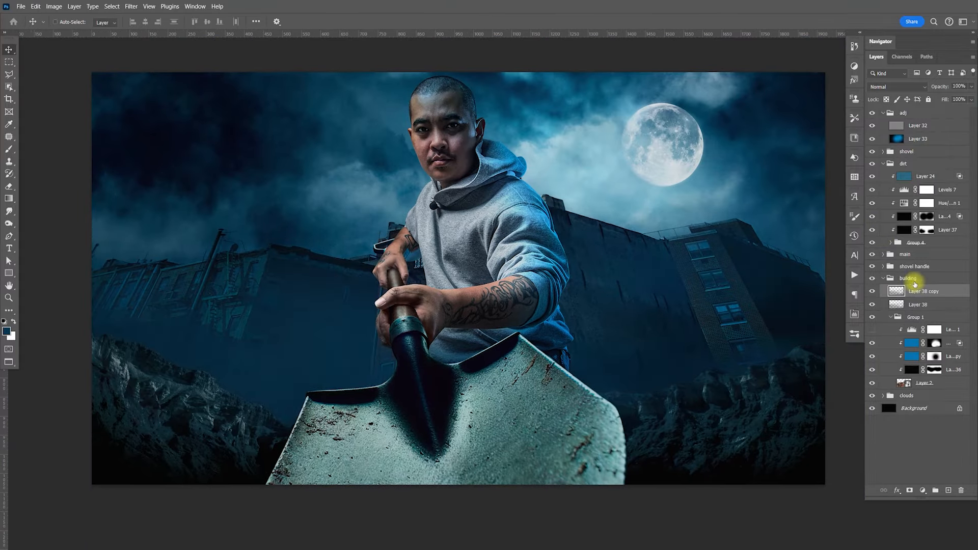
drag(920, 286, 899, 159)
drag(684, 326, 697, 408)
- Duplicate the fog copy into the adj group below Layer 33 and move it down over the shovel blade
key(ctrl+j)
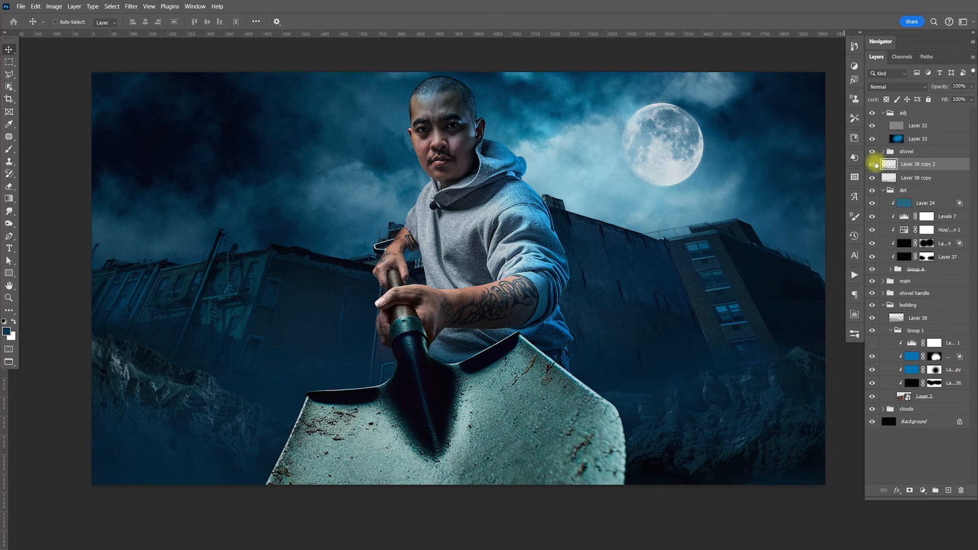
drag(911, 166, 910, 145)
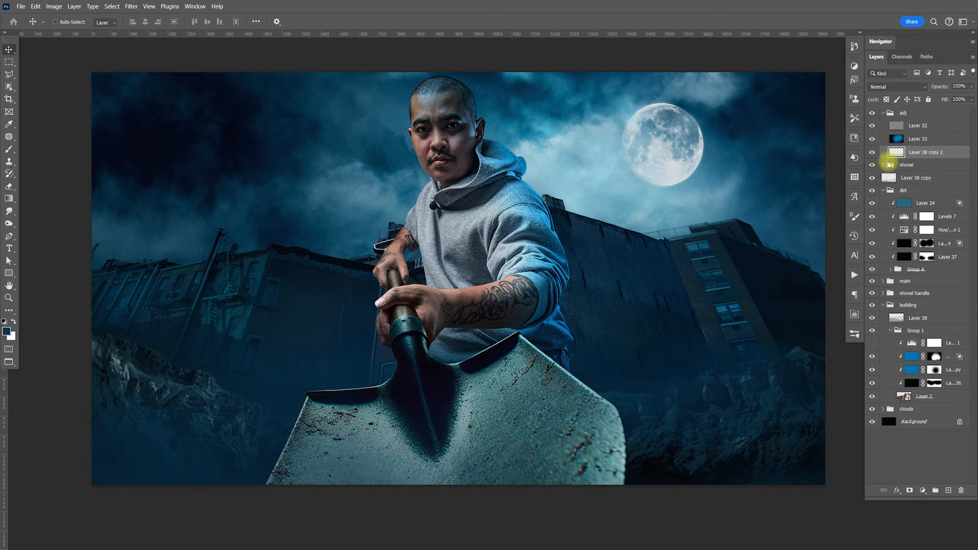
drag(578, 323, 578, 413)
scroll(606, 320, up, 1)
drag(584, 338, 594, 334)
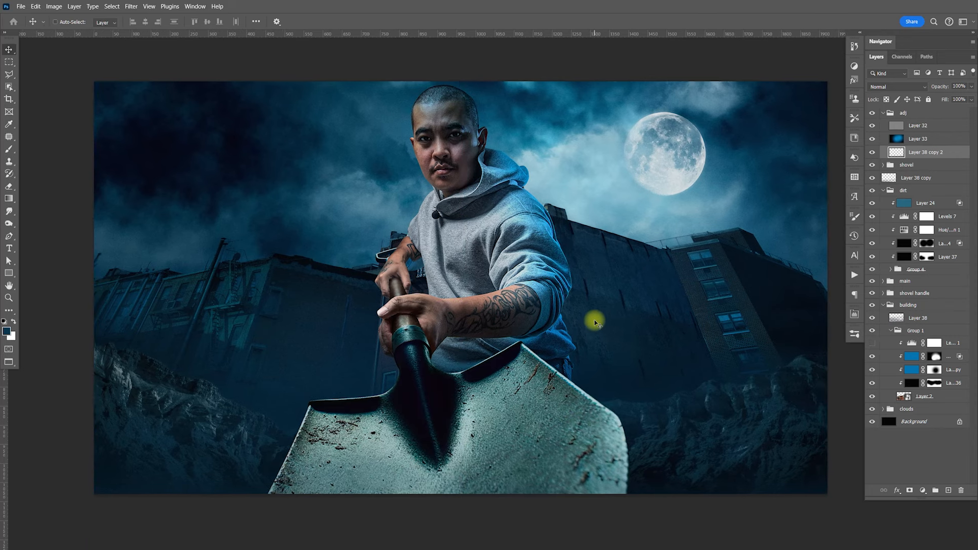
- Collapse the dirt and building groups and move the dirt group down so the rocks sit lower in the scene
click(883, 191)
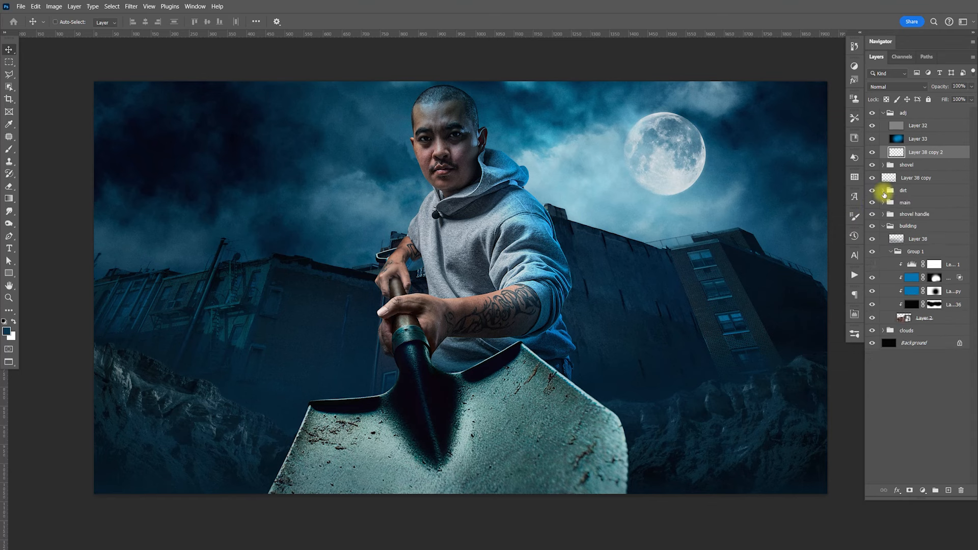
click(883, 226)
click(909, 191)
drag(732, 405, 733, 479)
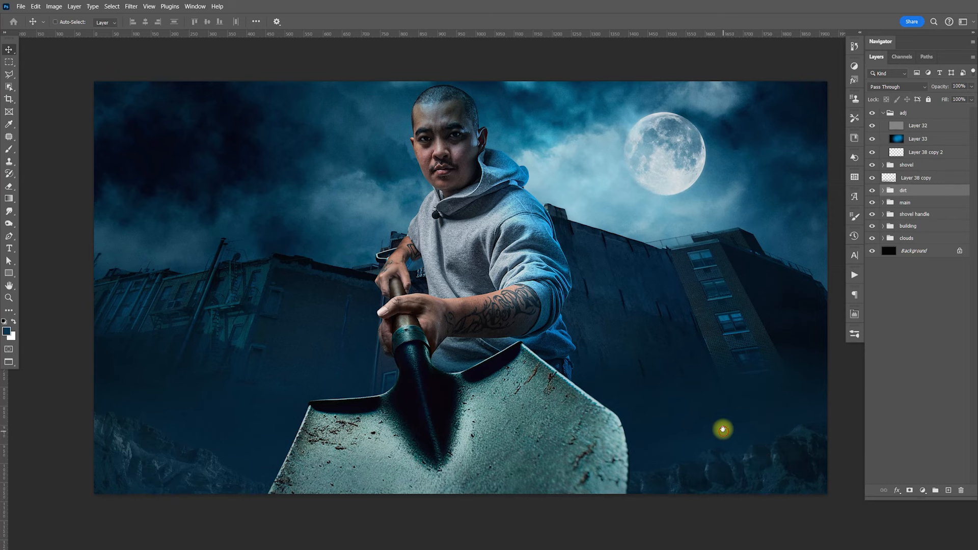
drag(722, 430, 718, 411)
key(ctrl)
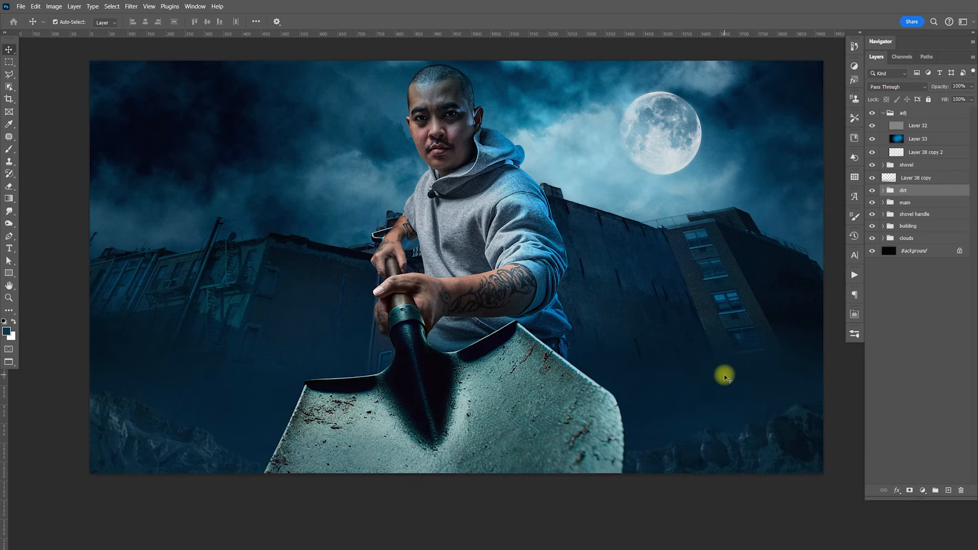
scroll(720, 382, down, 1)
scroll(724, 382, down, 1)
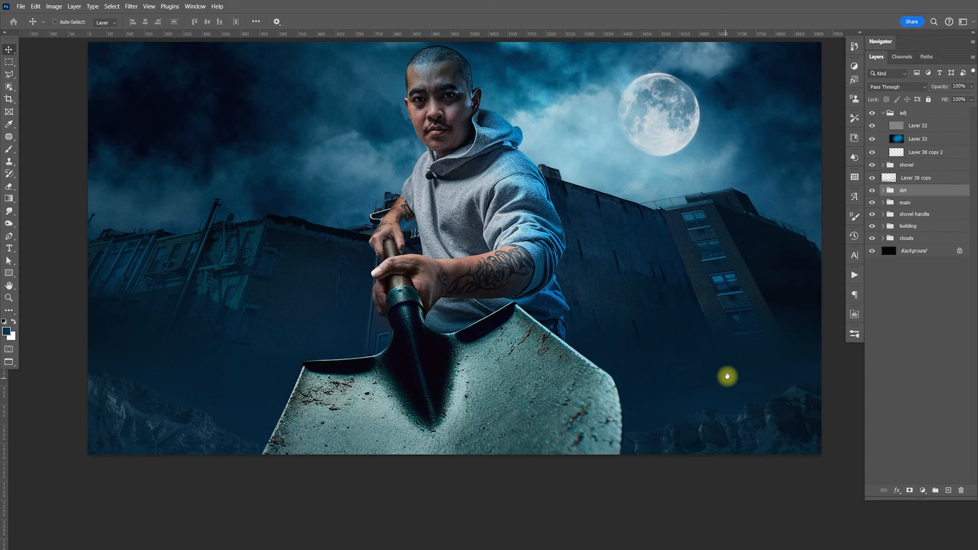
drag(725, 378, 730, 382)
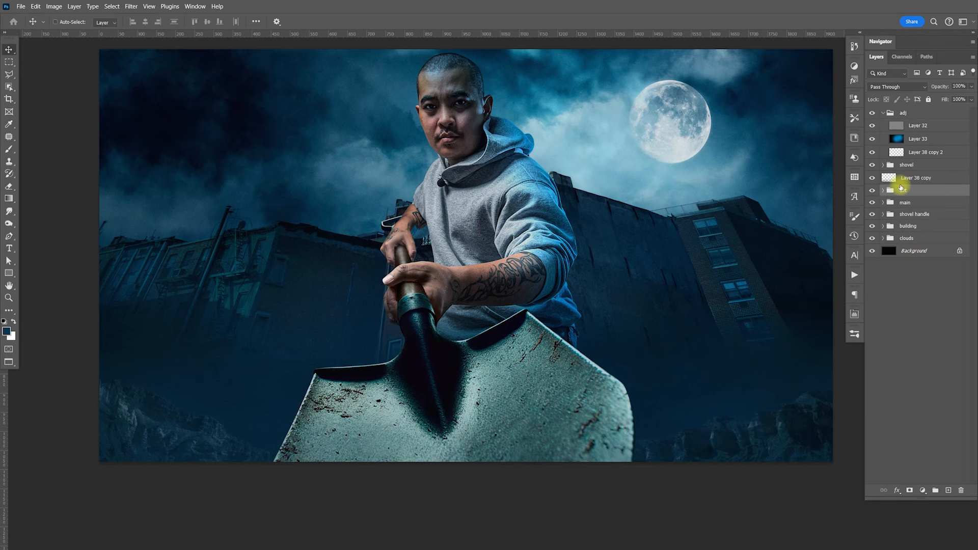
- Set the opacity of the Soft Light glow on Layer 33 to 35%
click(905, 142)
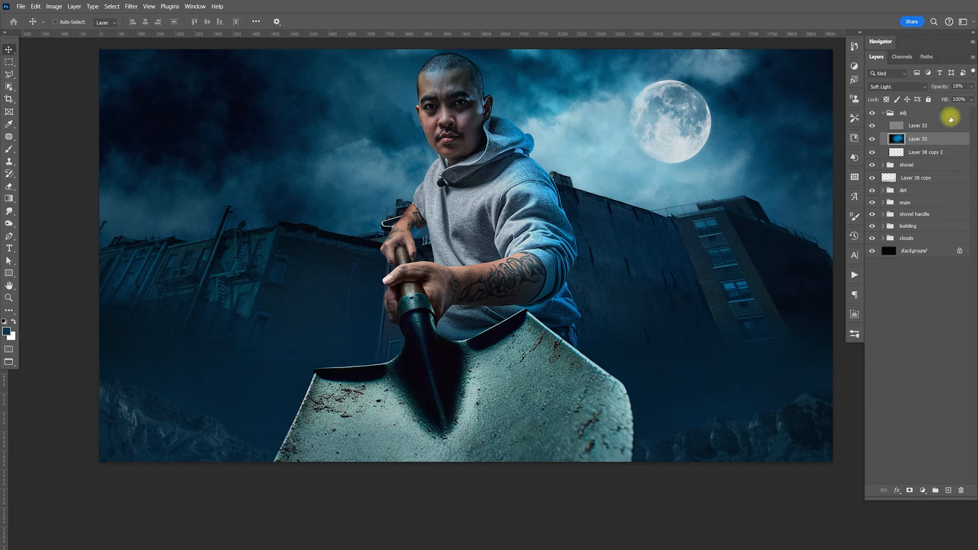
click(971, 87)
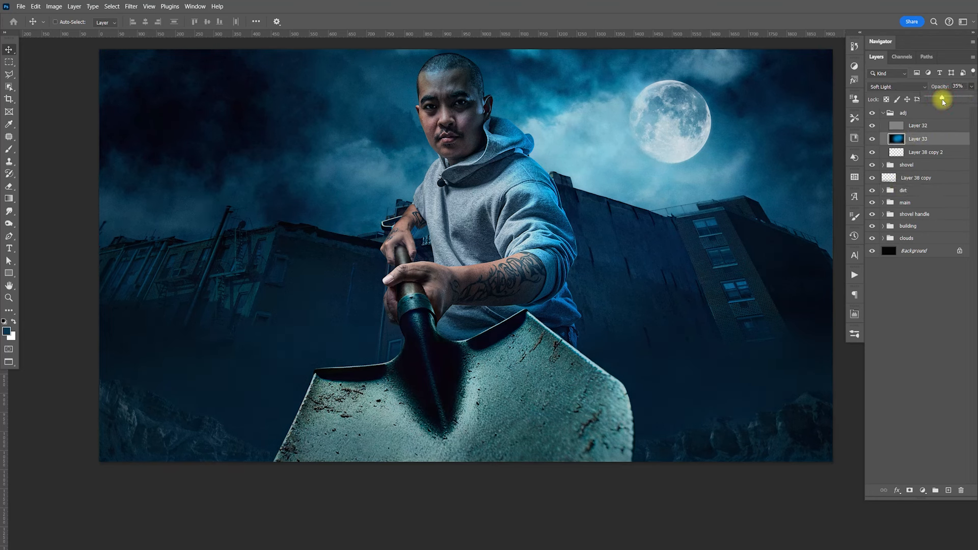
drag(943, 99, 942, 102)
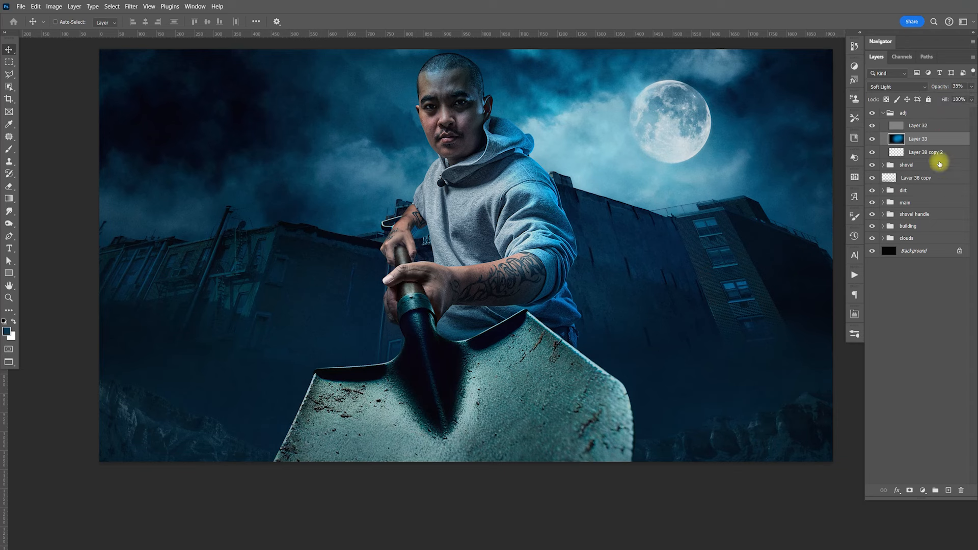
- Add an empty layer above Layer 33 and another above Layer 29 in the main group, clipped to the man
click(948, 490)
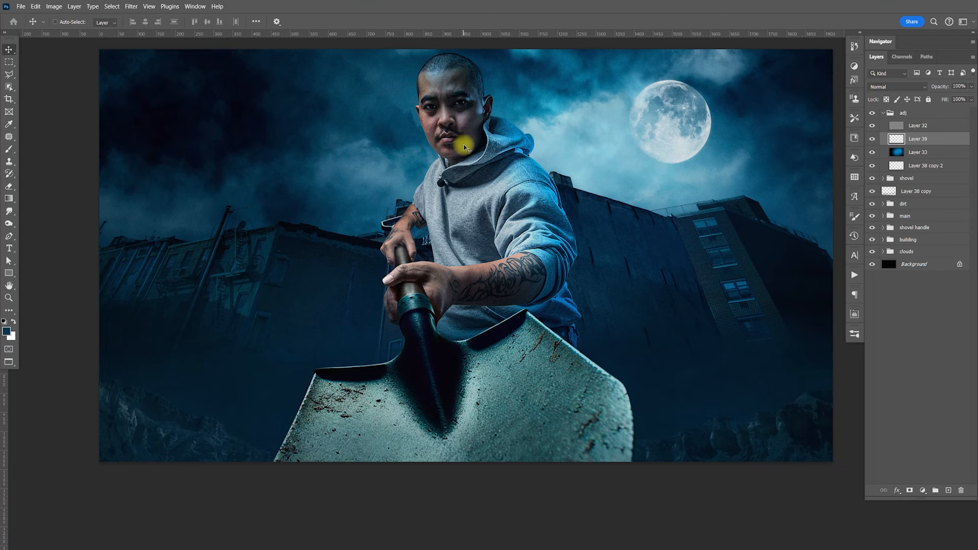
click(882, 216)
click(928, 232)
click(947, 490)
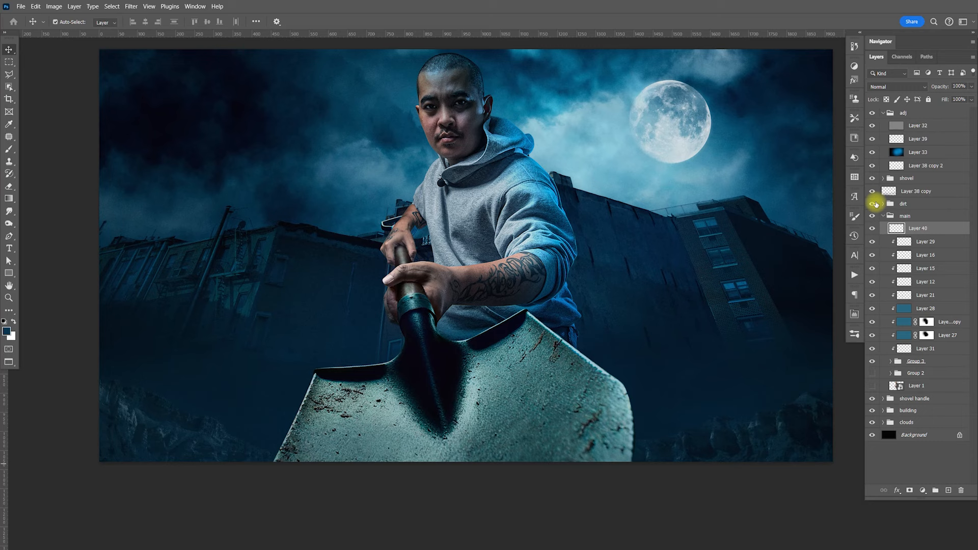
key(b)
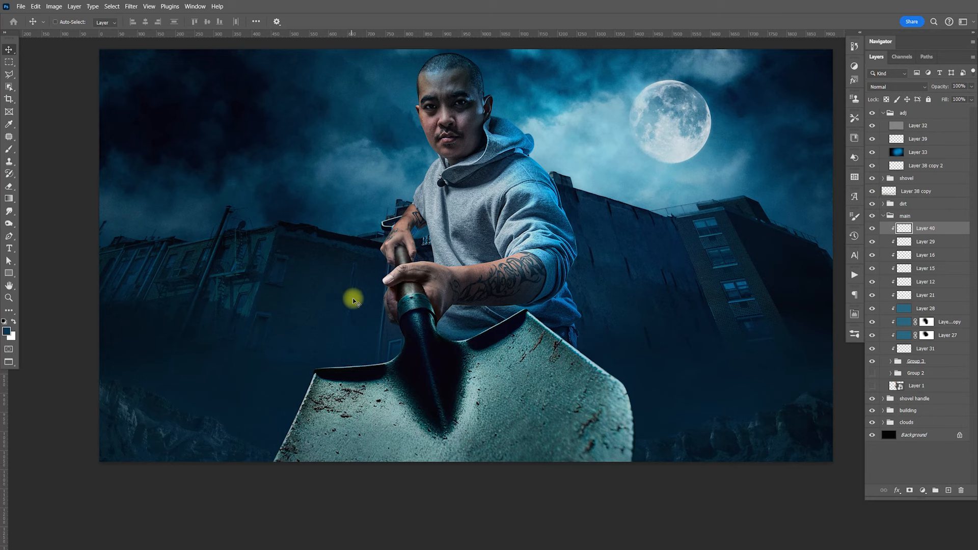
- Switch from the fog brush to the recently used soft round brush at 2000 px
click(854, 334)
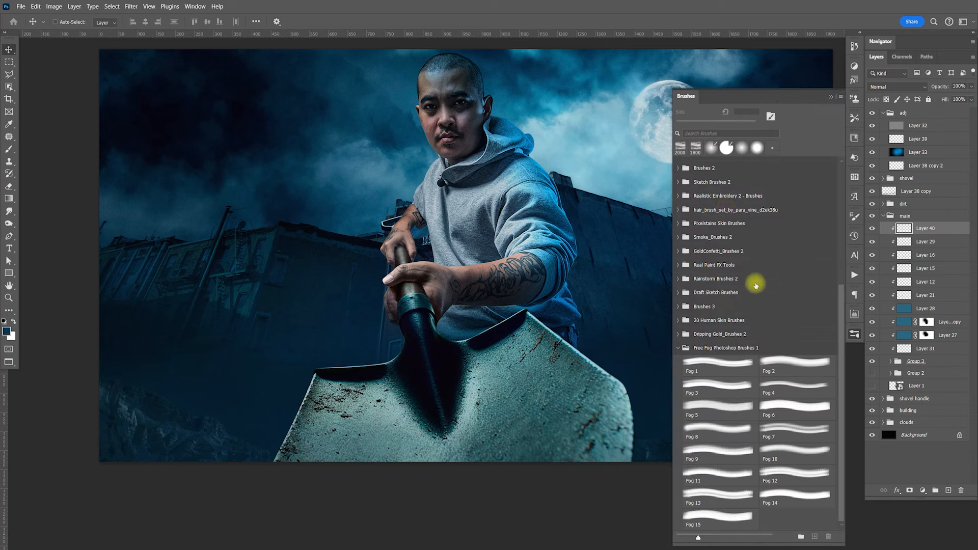
click(713, 151)
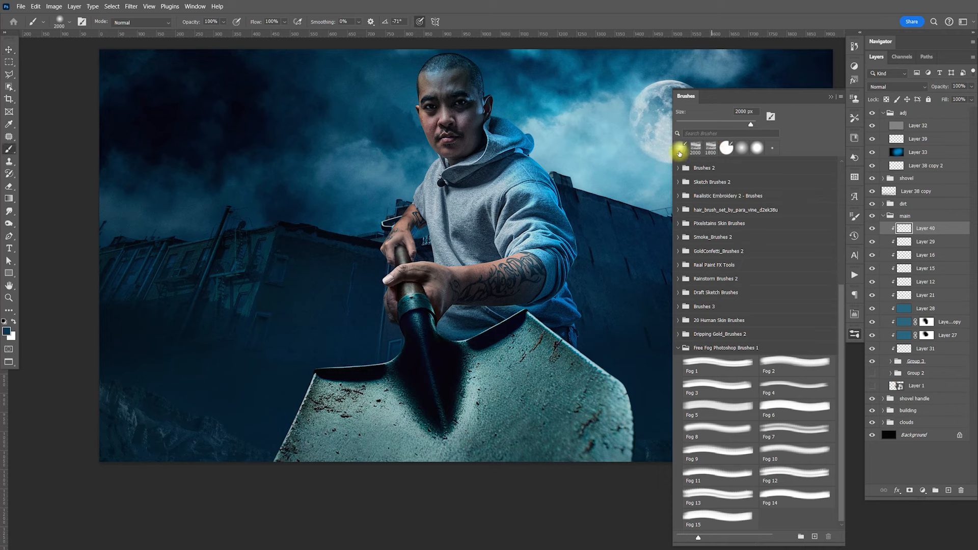
click(854, 334)
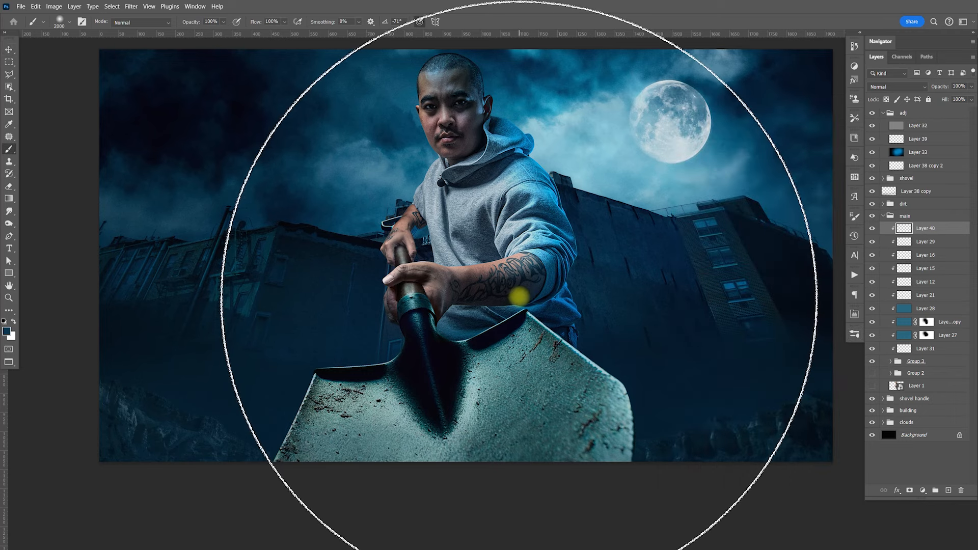
- Reduce the soft round brush size to 300 px
key(bracketleft)
key(bracketleft)
key(bracketleft)
key(bracketleft)
key(bracketleft)
key(bracketleft)
key(bracketleft)
key(bracketleft)
key(bracketleft)
key(bracketleft)
key(bracketleft)
key(bracketleft)
key(bracketleft)
key(bracketleft)
key(bracketleft)
key(bracketleft)
key(bracketleft)
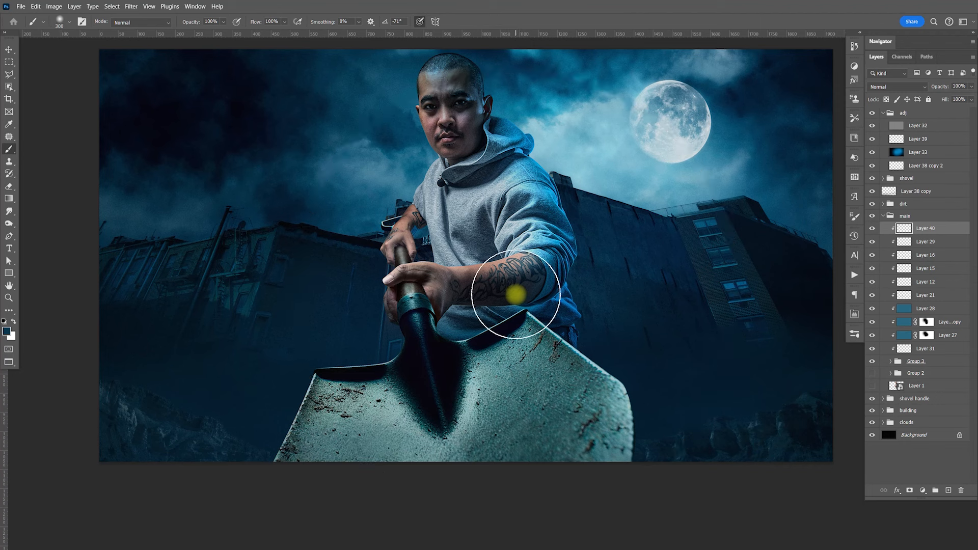
- Set the foreground colour to a muted orange-brown, #986f34
click(7, 331)
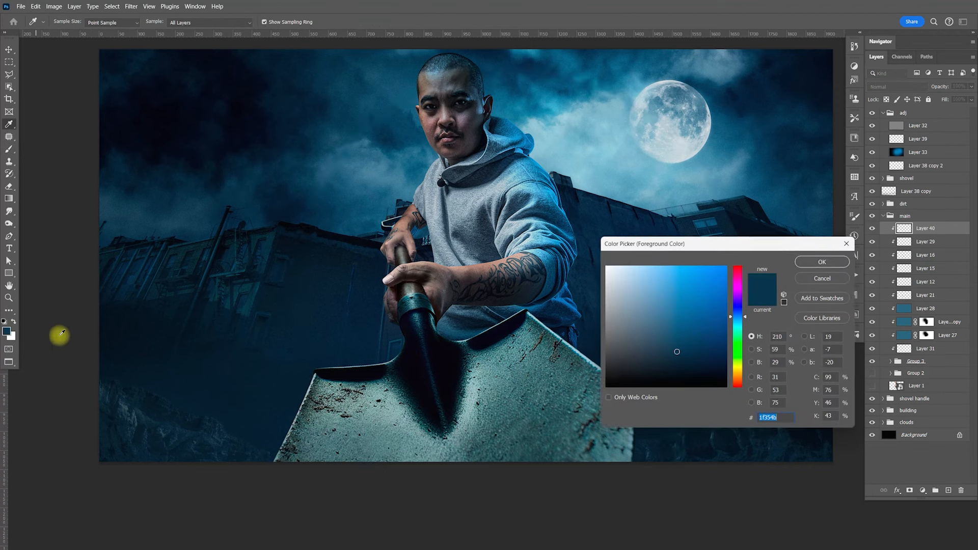
drag(739, 379, 743, 375)
drag(693, 347, 690, 322)
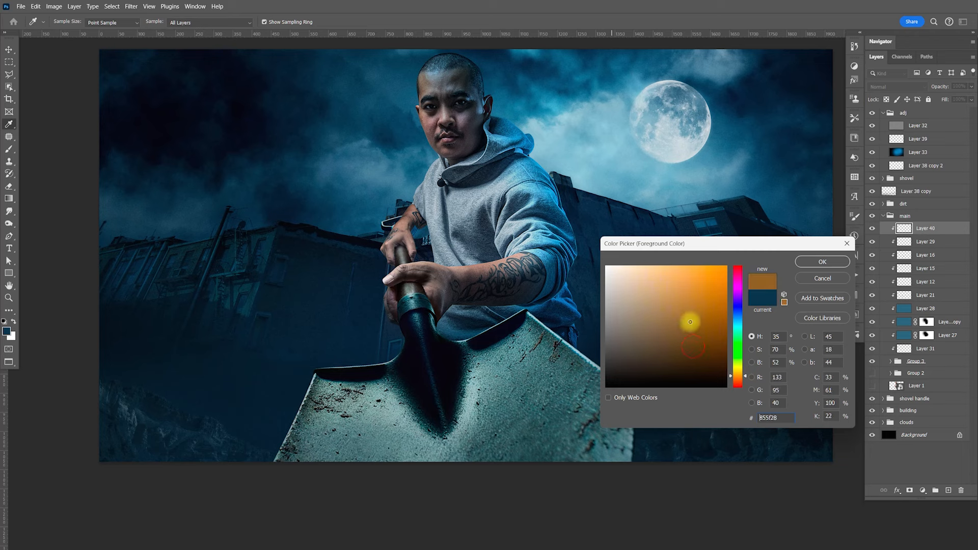
click(812, 261)
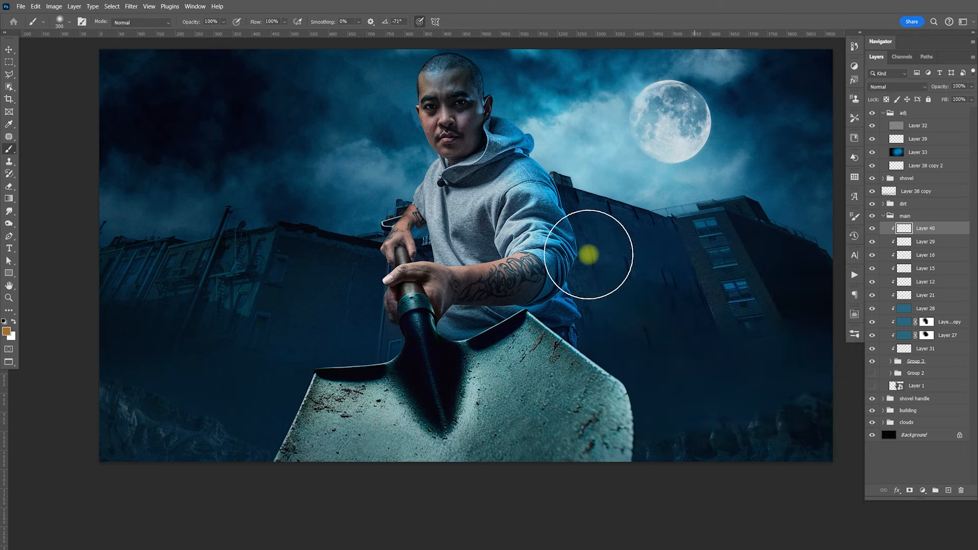
- Set Layer 40 to Soft Light and brush the orange-brown over the man's face, hands, forearm and hoodie
click(878, 87)
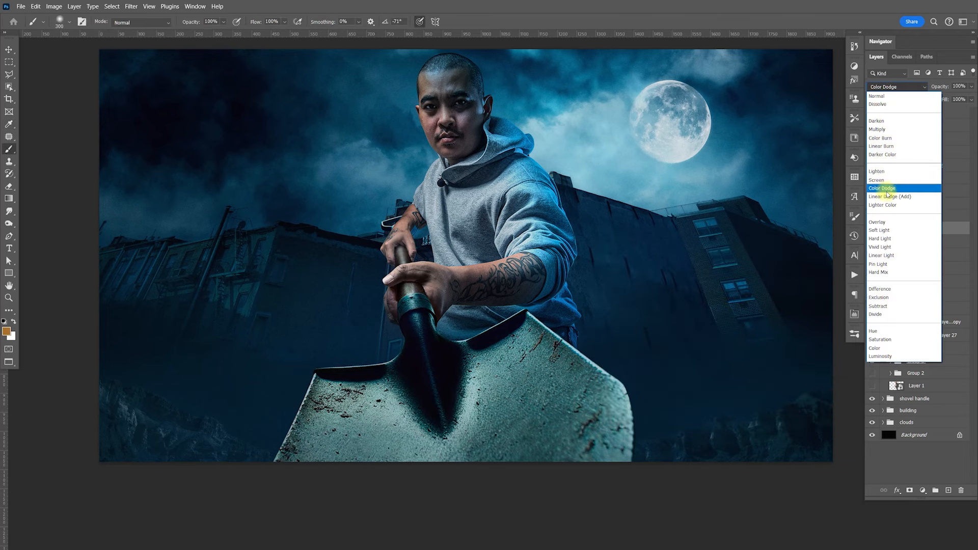
click(879, 231)
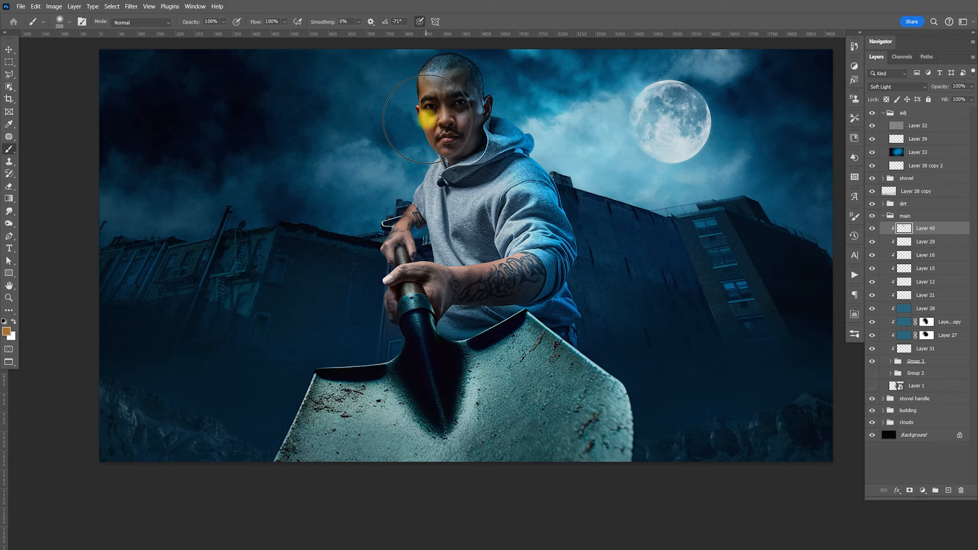
mouse_move(392, 246)
mouse_down()
mouse_move(490, 252)
mouse_move(559, 214)
mouse_up()
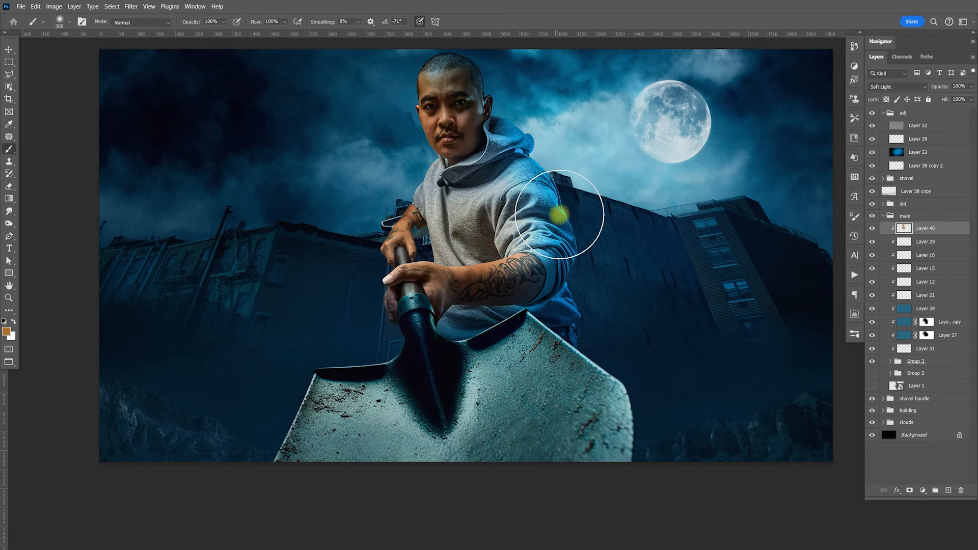
- Erase the warm tint from the man's hoodie on Layer 40, reducing the eraser size to 125 px
key(e)
drag(465, 196, 465, 216)
key(bracketleft)
key(bracketleft)
key(bracketleft)
key(bracketleft)
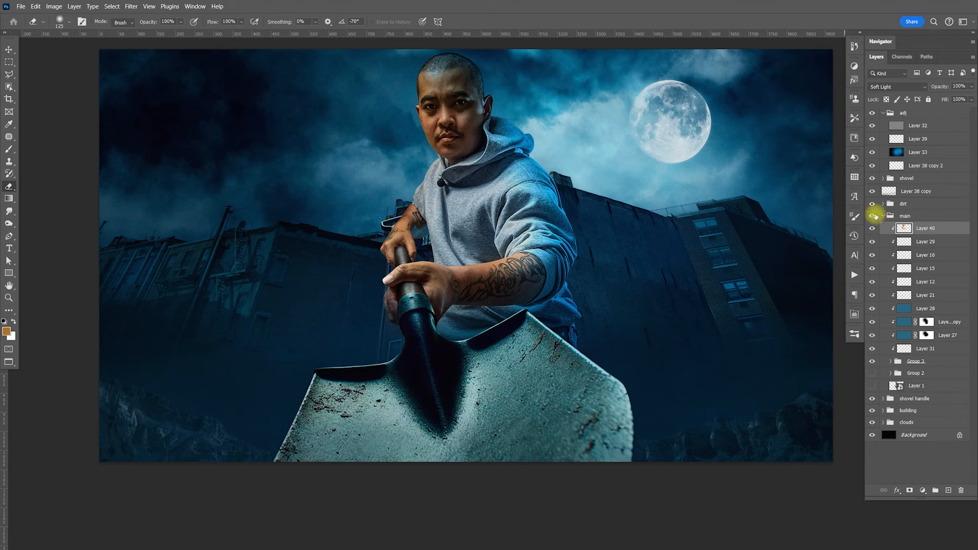
- Switch back to the Brush tool and set the opacity of Layer 40 to 42%
key(b)
key(bracketleft)
key(bracketleft)
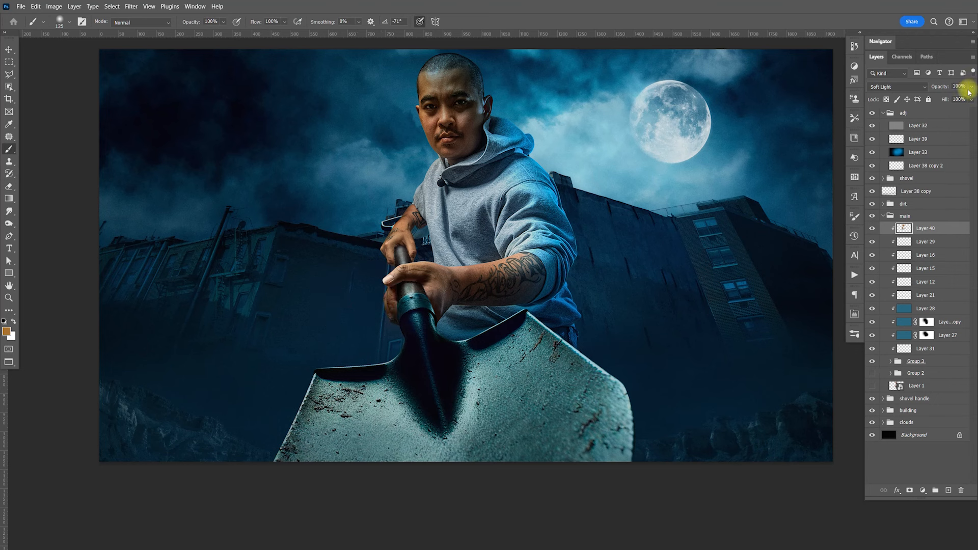
drag(971, 91, 925, 100)
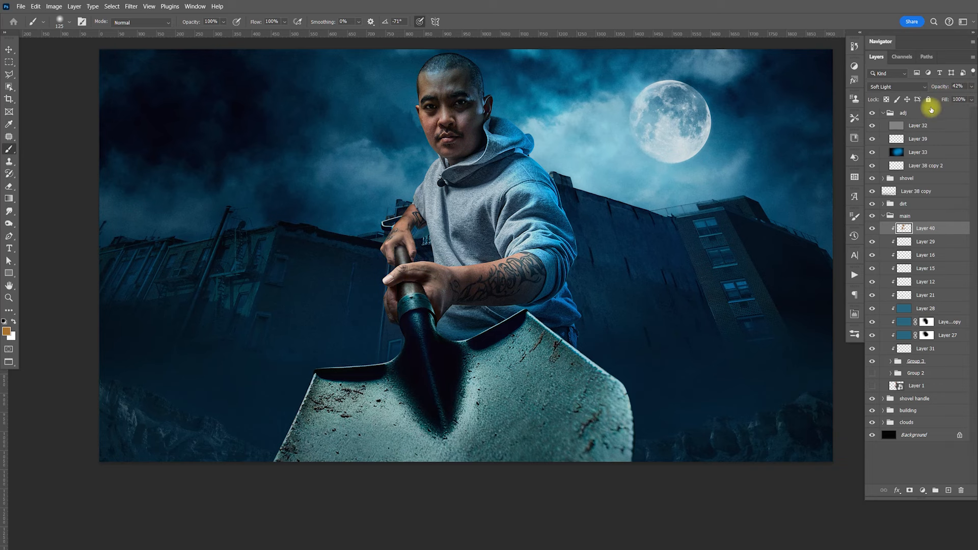
- Duplicate the two visible rock layers inside Group 4 of the dirt group, merge the copies into one layer and hide the originals
key(v)
mouse_move(618, 261)
mouse_down()
mouse_move(660, 279)
mouse_move(694, 267)
mouse_up()
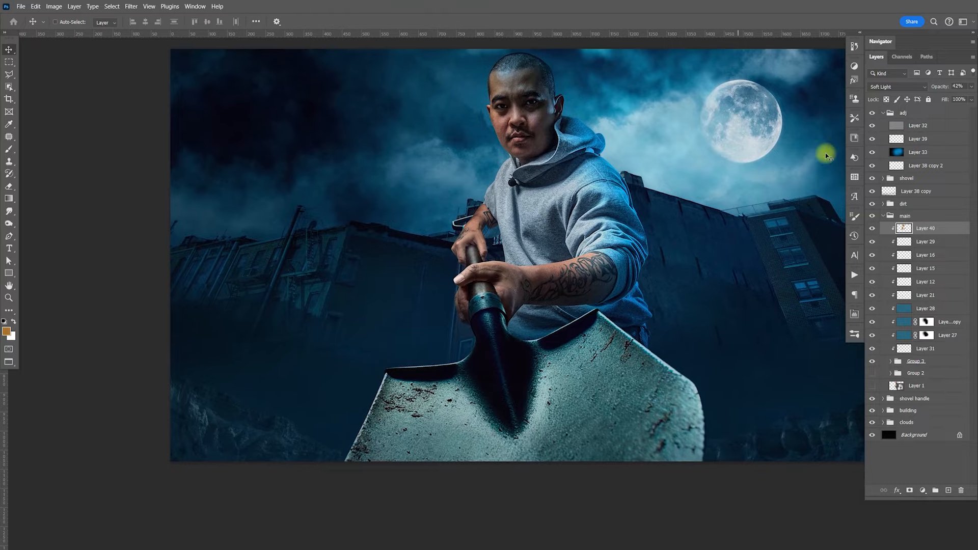
drag(709, 284, 690, 297)
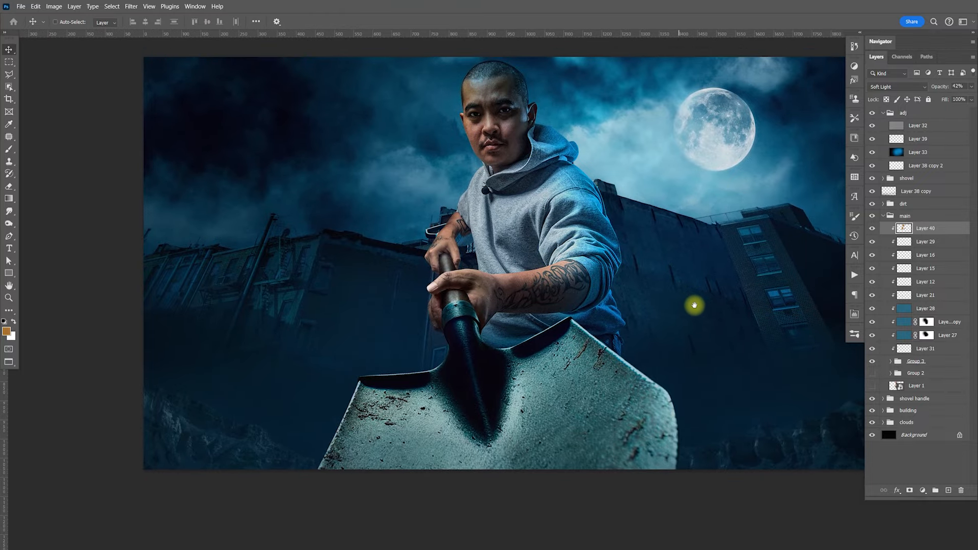
drag(710, 274, 690, 277)
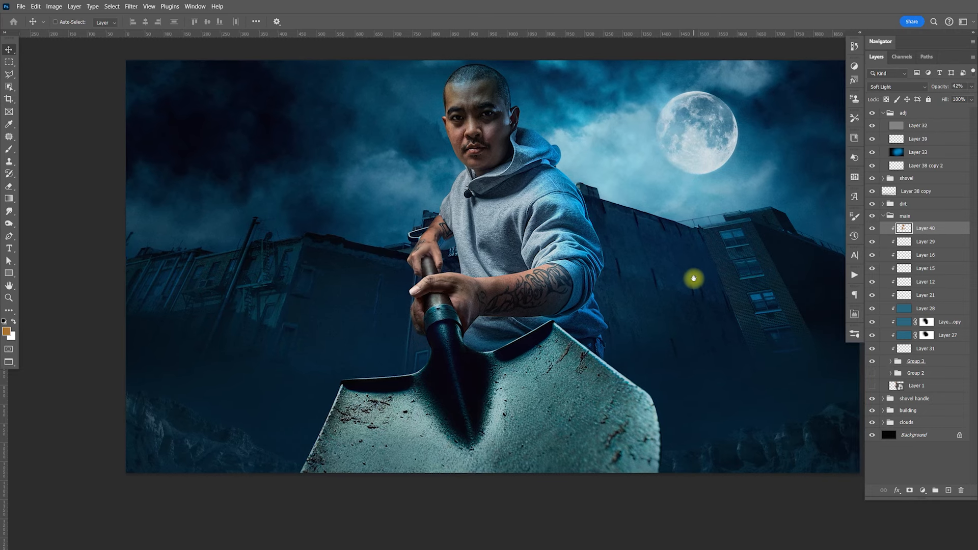
click(883, 215)
click(883, 204)
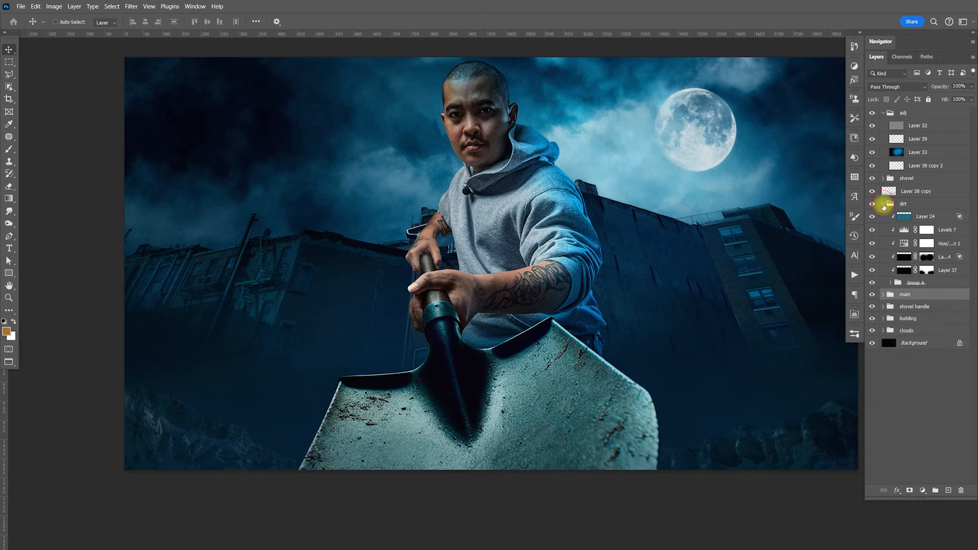
click(892, 283)
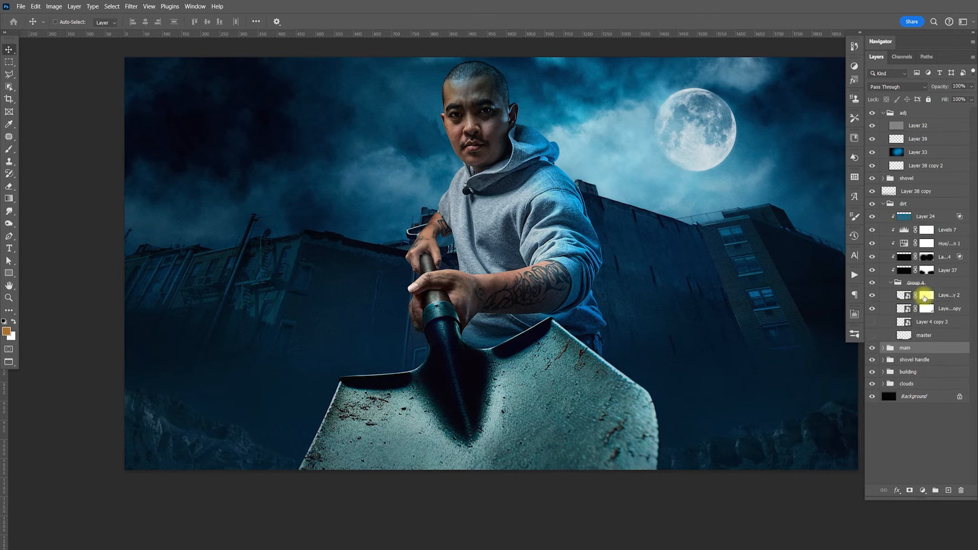
click(942, 296)
shift+click(940, 304)
key(ctrl+j)
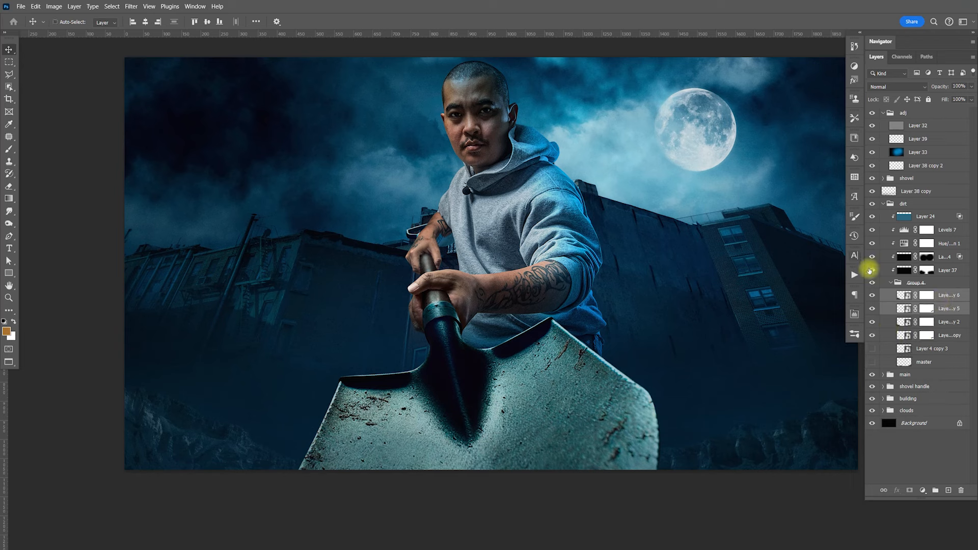
key(ctrl+e)
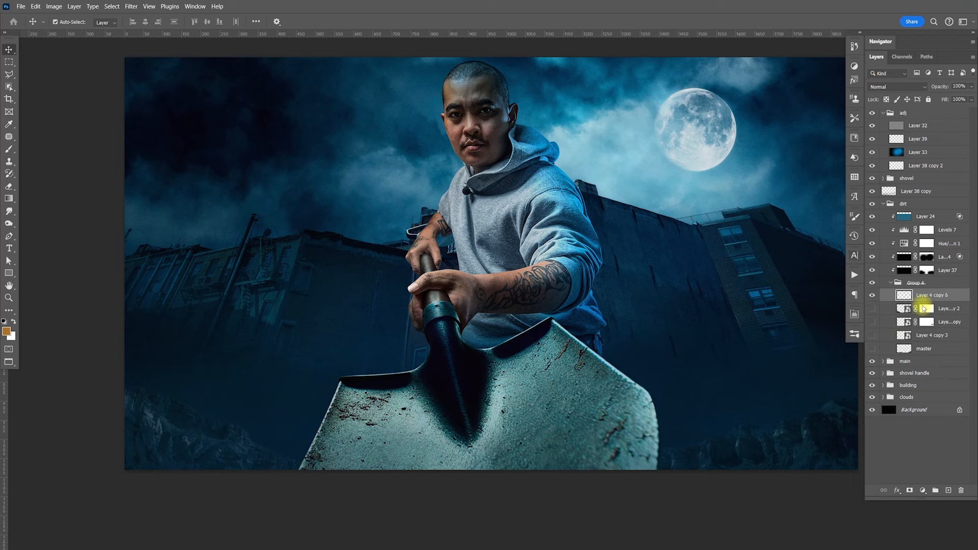
- Run the Sharpen Low action from Noyse PS Actions on the merged rock layer
click(854, 274)
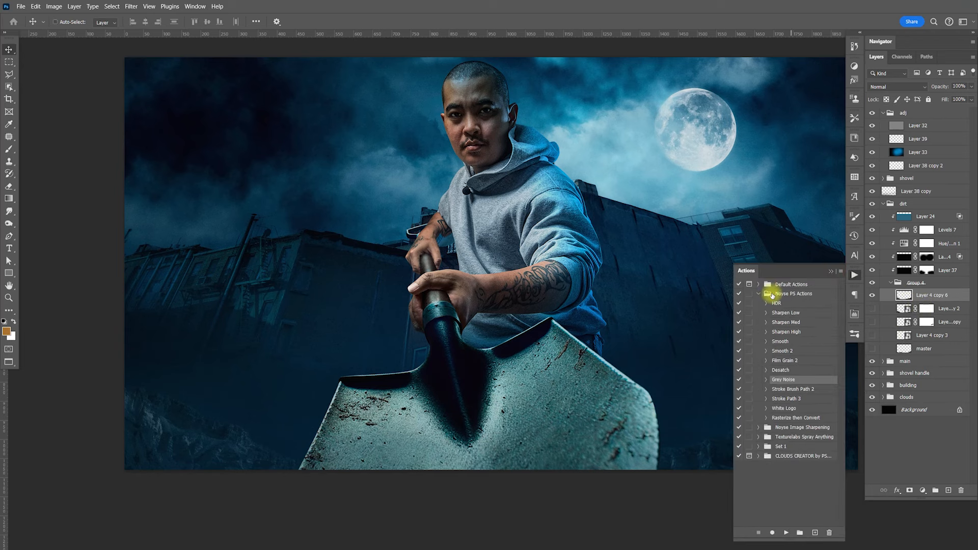
click(784, 313)
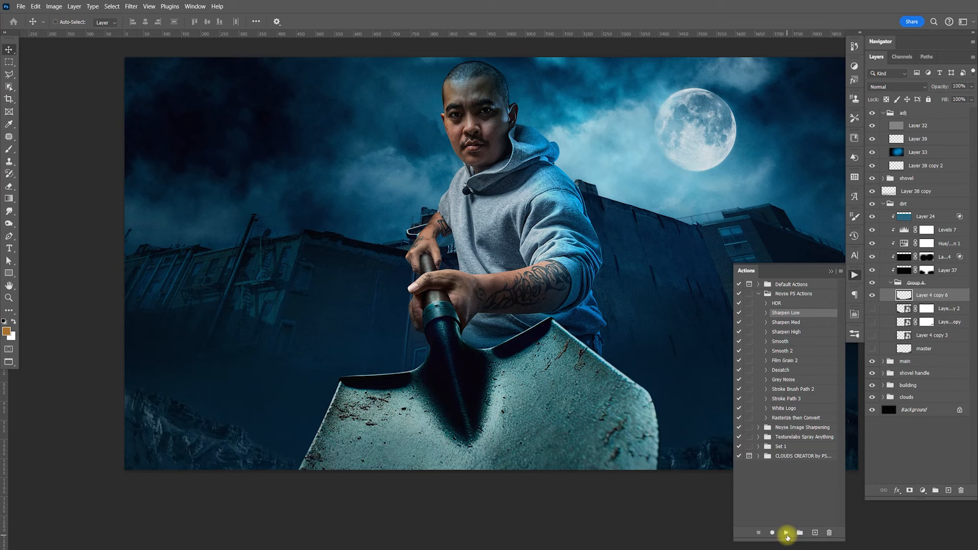
click(854, 276)
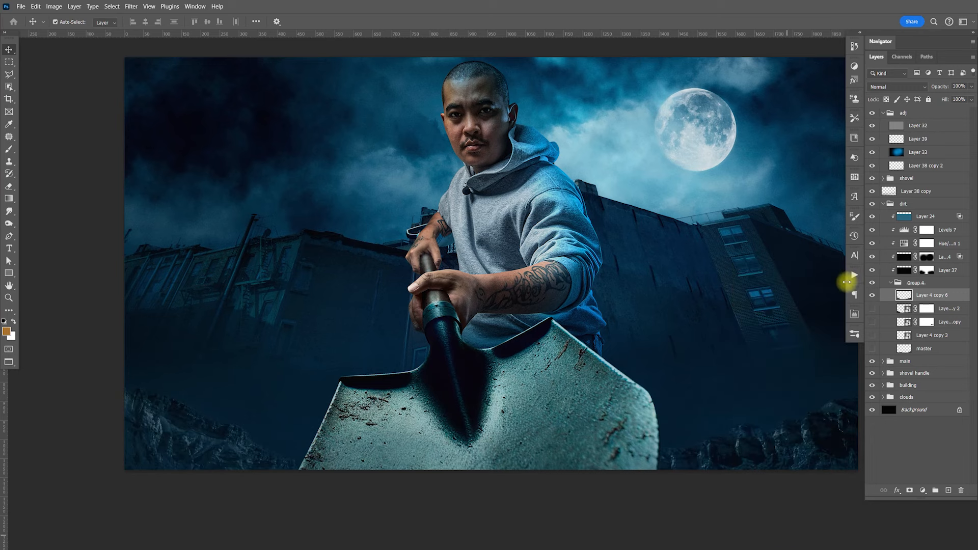
- Add a new layer clipped to Group 4 and fill it with a bright sky blue foreground colour
drag(747, 369, 717, 327)
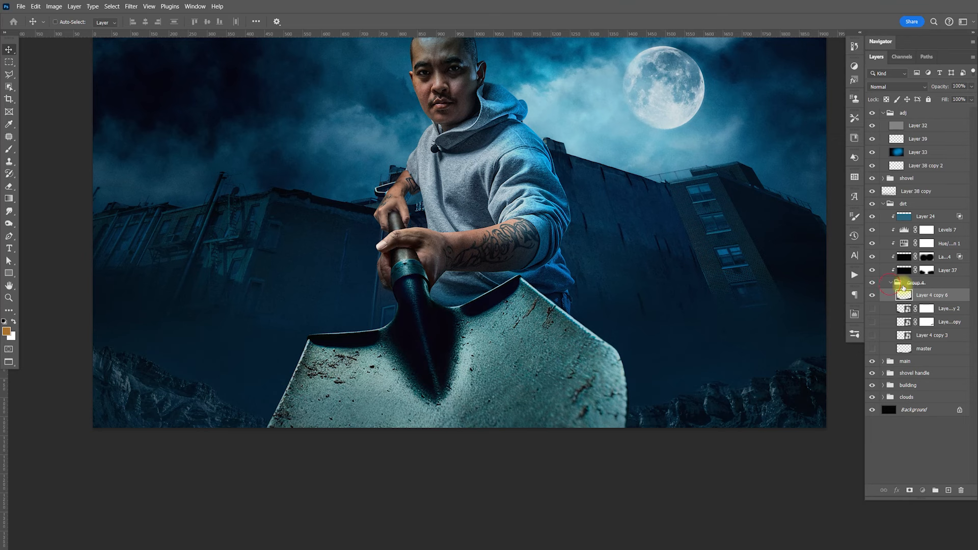
click(895, 284)
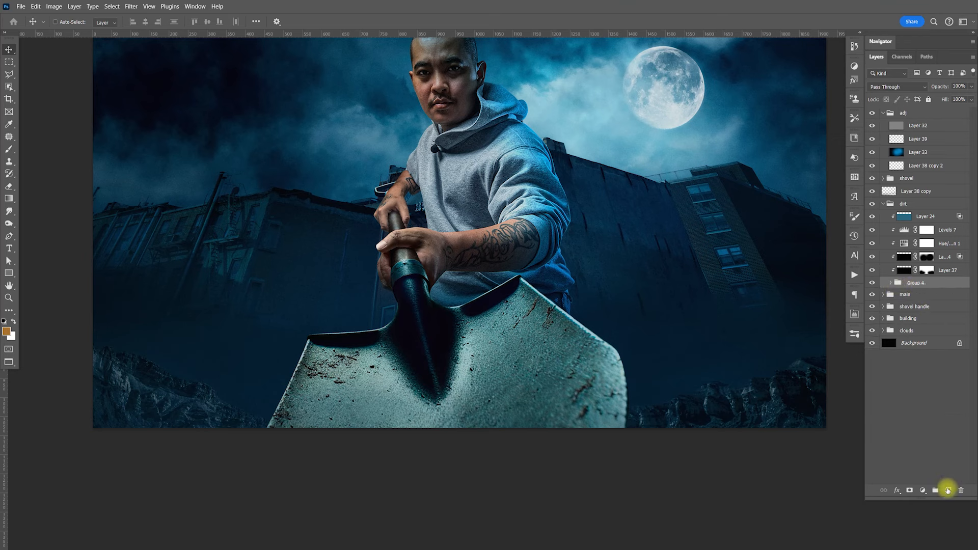
click(948, 490)
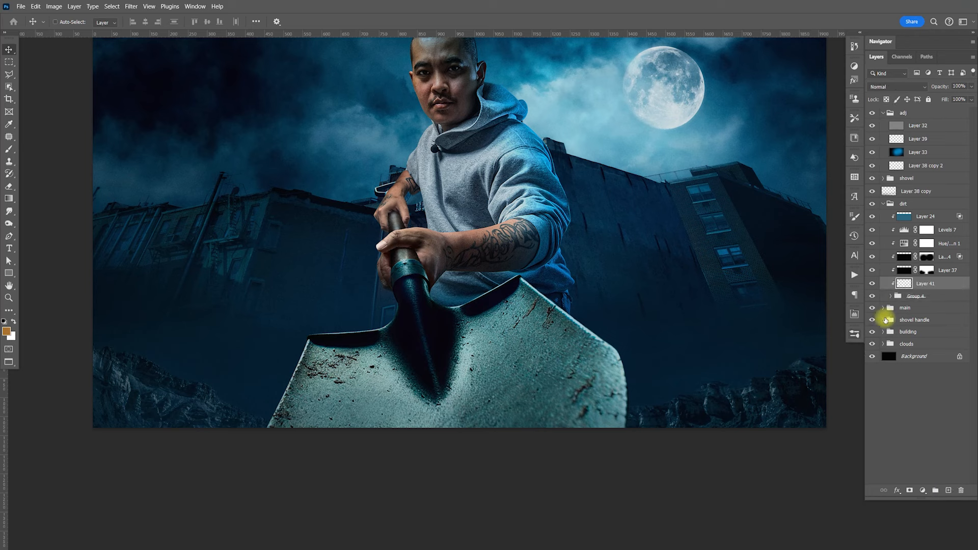
click(6, 331)
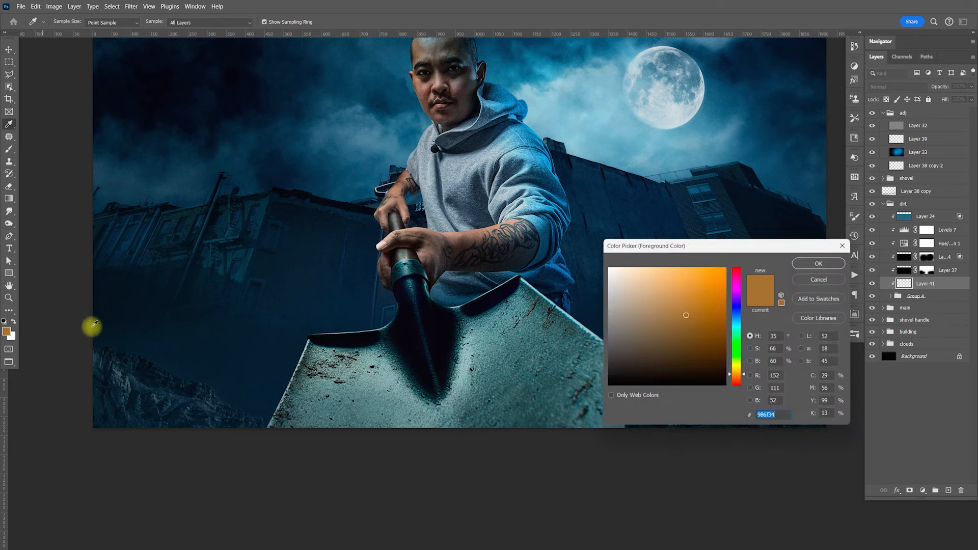
click(361, 138)
drag(688, 295, 679, 262)
click(824, 263)
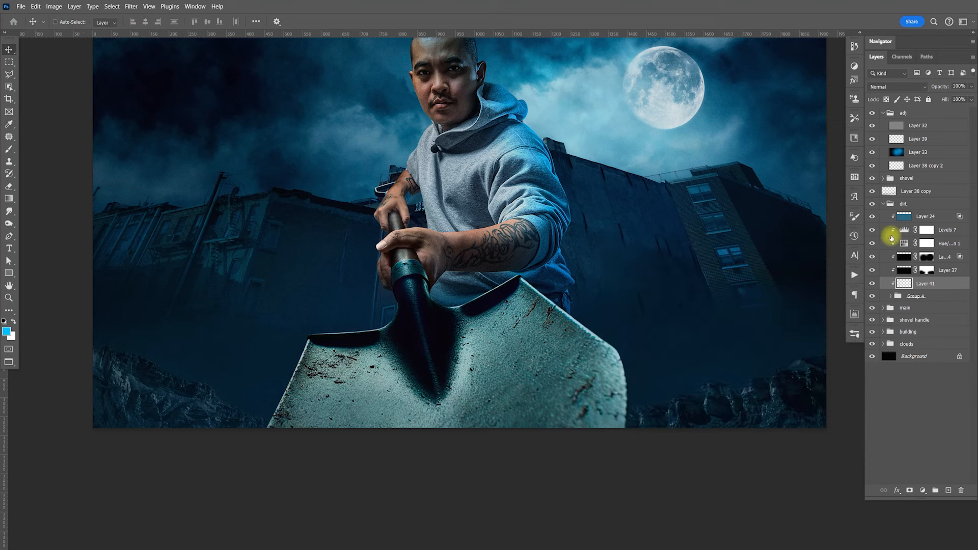
key(alt+BackSpace)
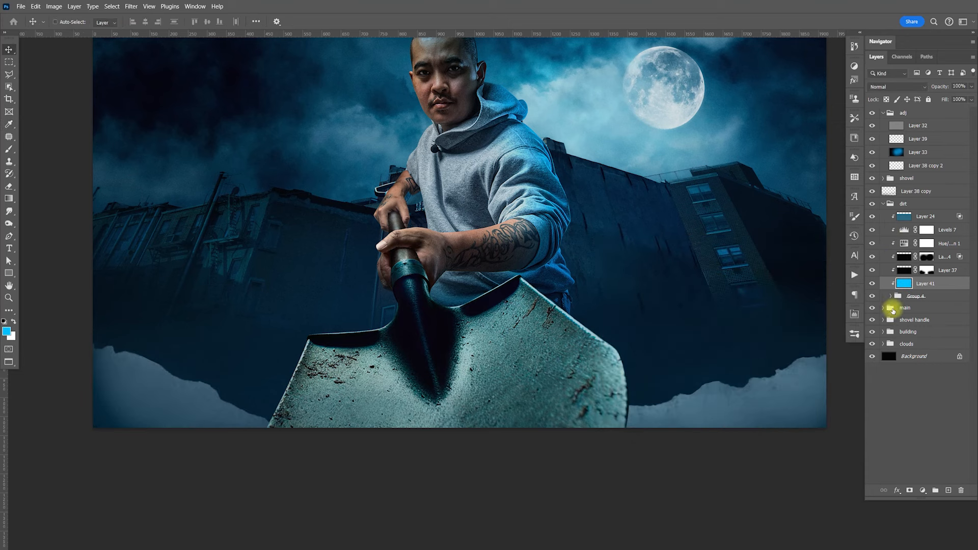
- Mask the blue Layer 41 with the outline of the merged rock layer, and invert the mask
click(890, 296)
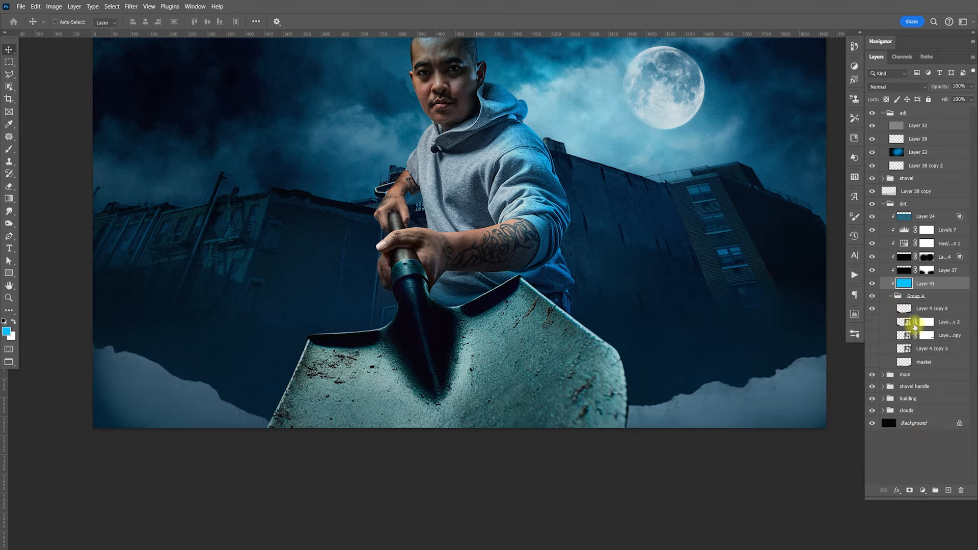
ctrl+click(904, 310)
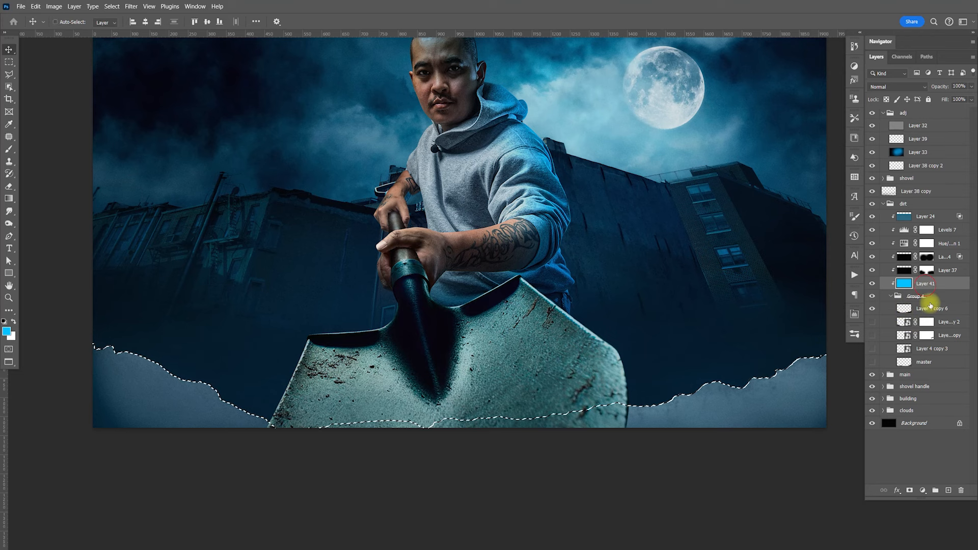
click(909, 490)
click(890, 295)
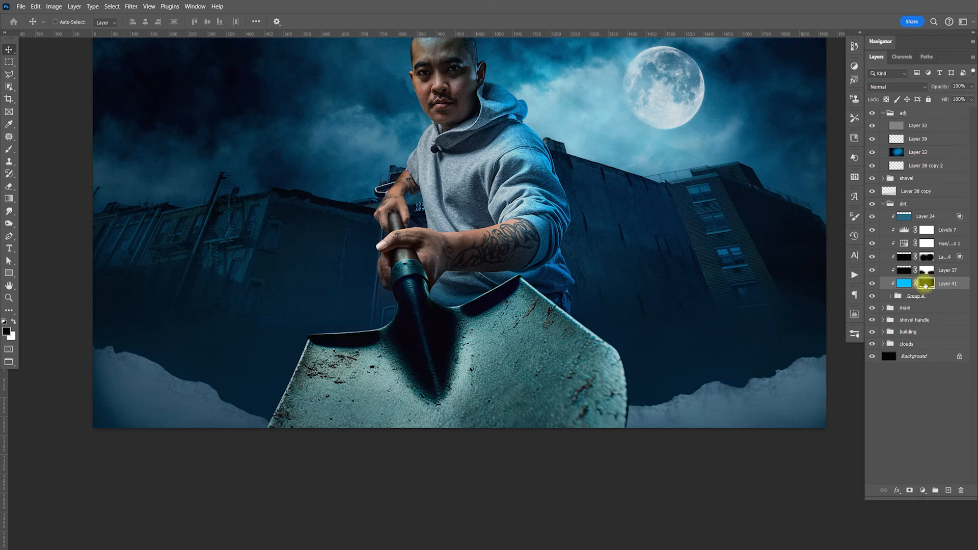
key(ctrl+i)
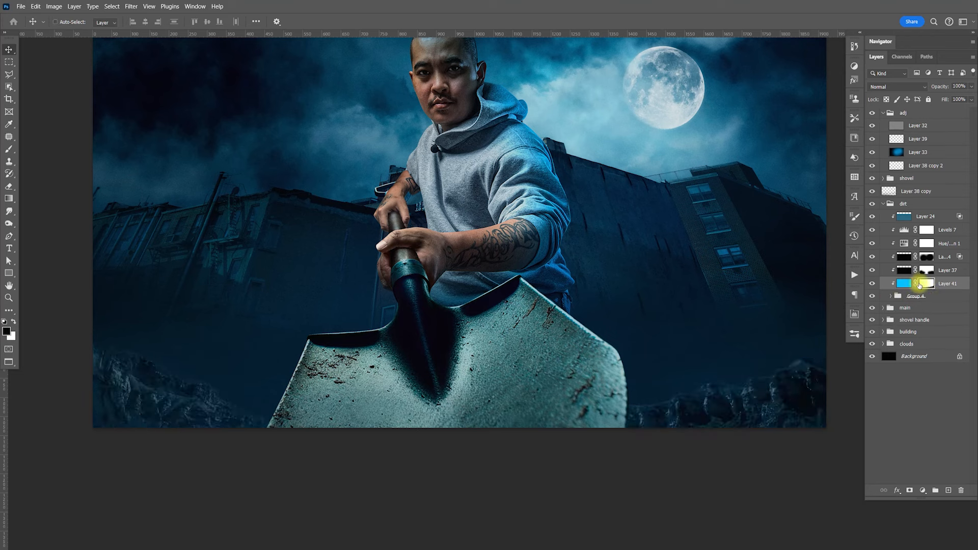
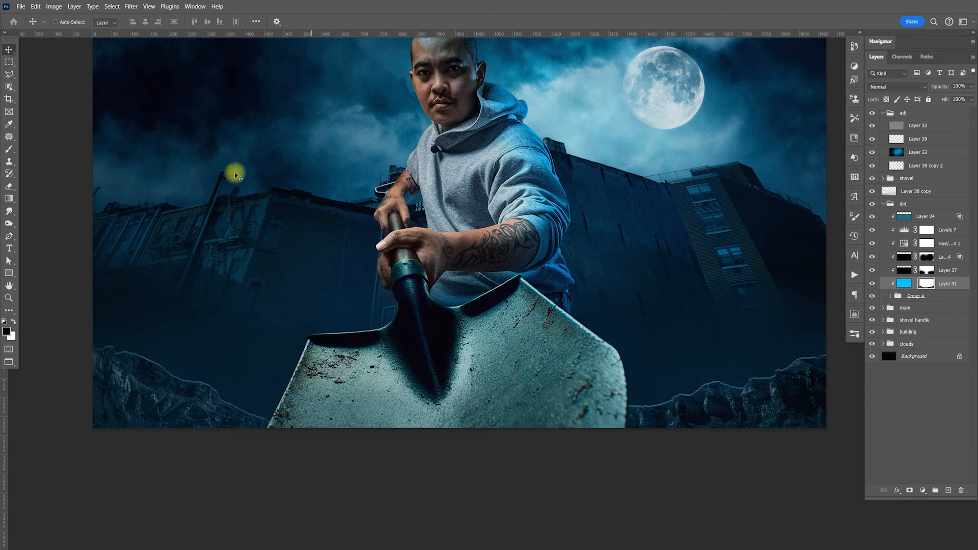
- Apply a Motion Blur to the mask of Layer 41 with an angle of 0° and a distance of 103 pixels
click(131, 7)
mouse_move(202, 151)
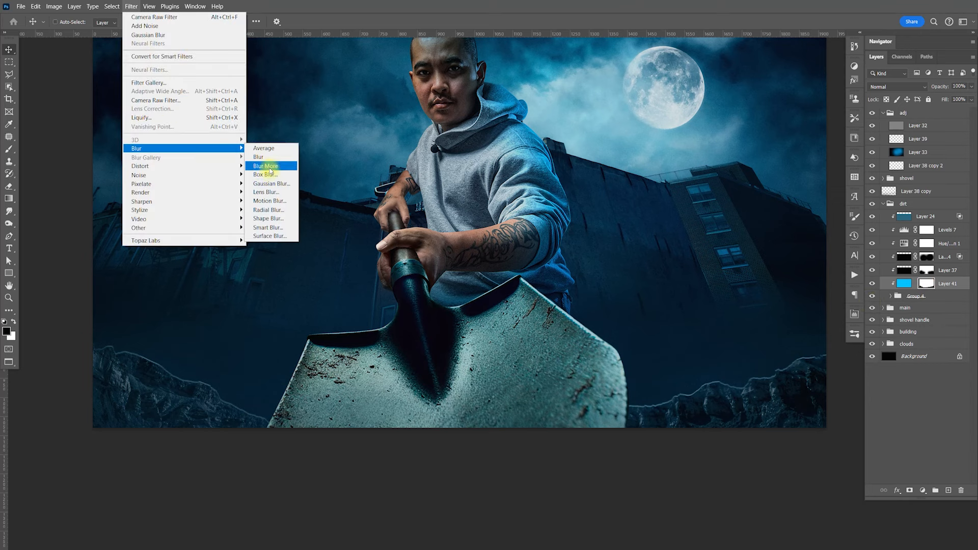
click(263, 199)
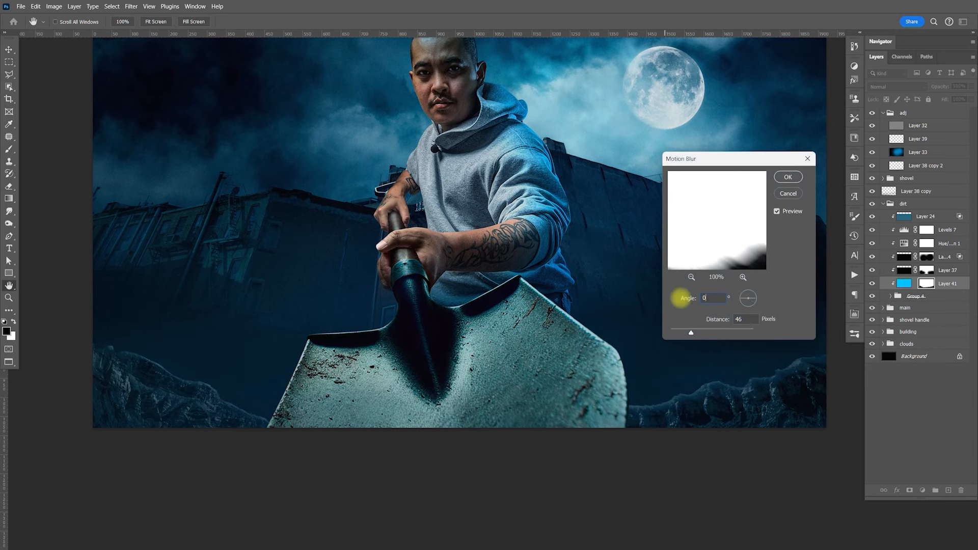
text(0)
drag(694, 332, 699, 334)
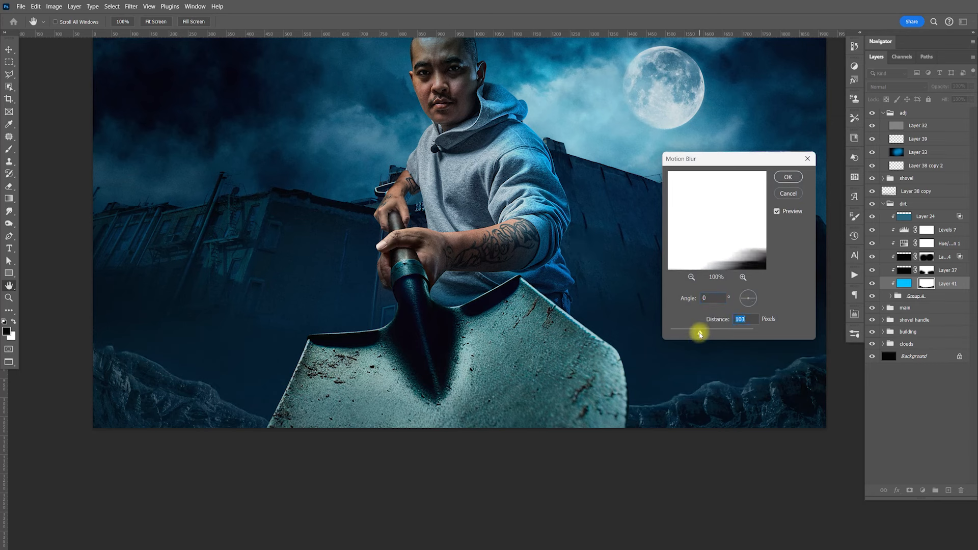
click(789, 177)
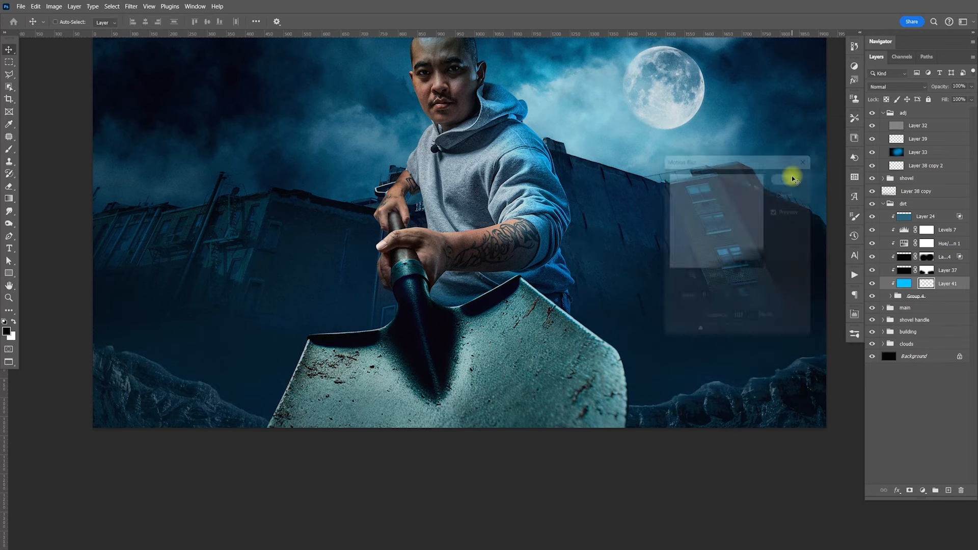
- Split the underlying layer's black Blend If slider of Layer 41 to 0 / 27, and compare the rocks with the layer hidden
double_click(965, 288)
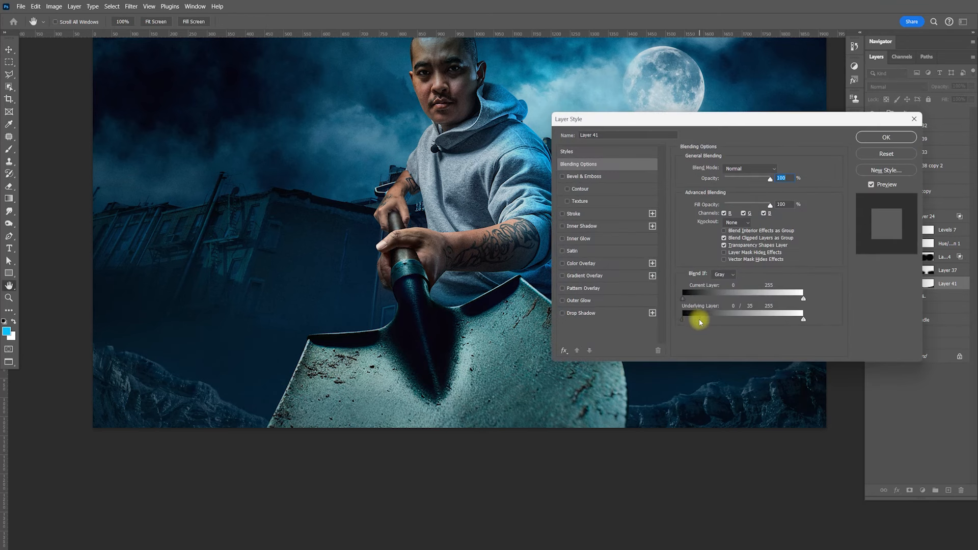
drag(697, 322, 696, 322)
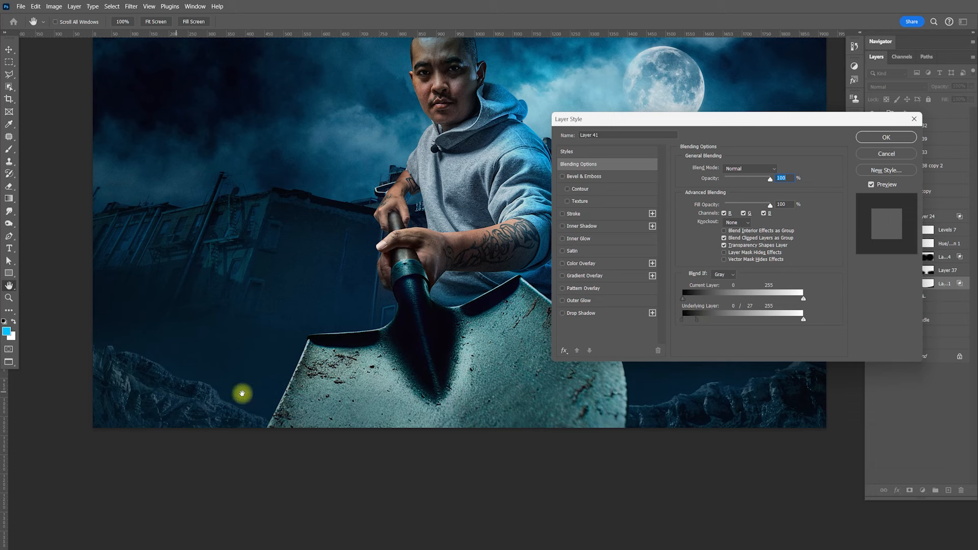
click(883, 136)
click(872, 284)
click(872, 285)
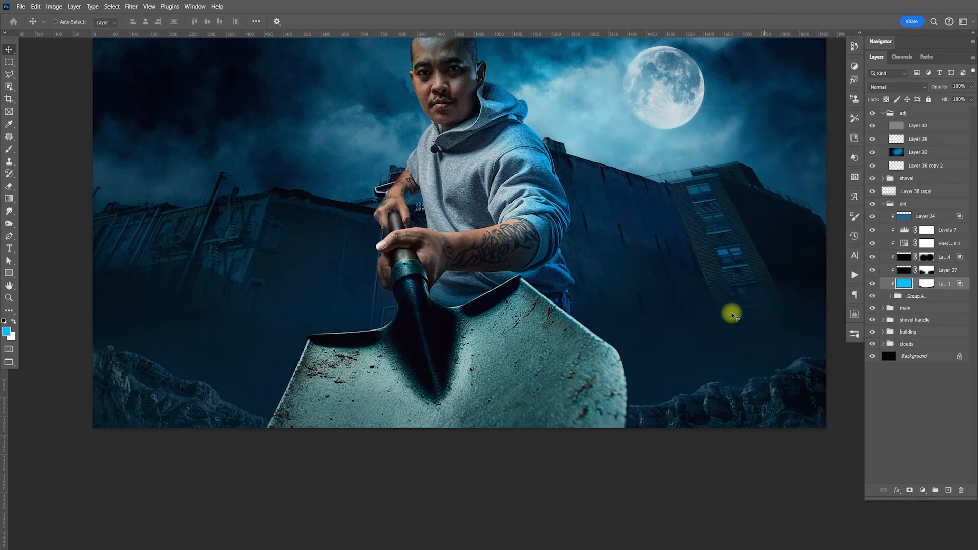
- Lower the opacity of the blue Layer 41 over the rocks to 40%
drag(742, 333, 736, 329)
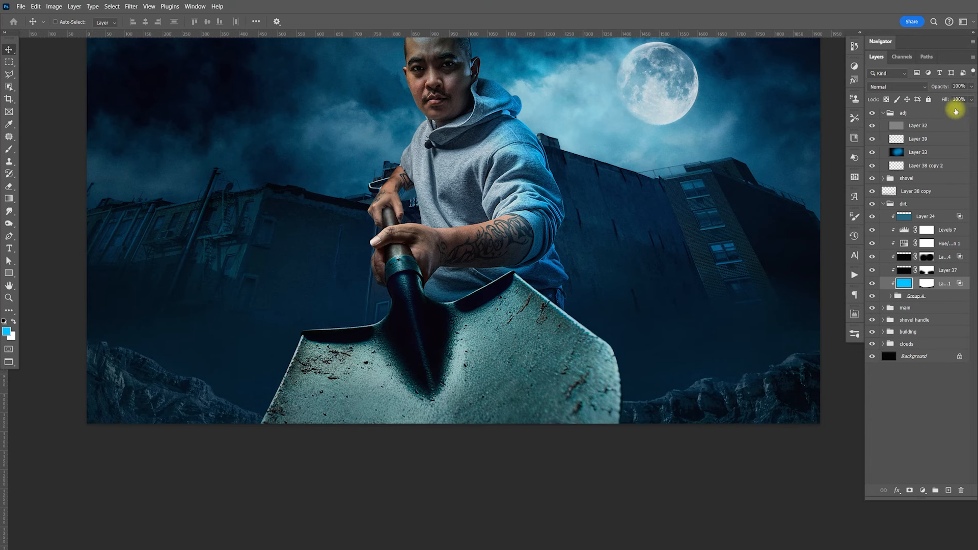
click(971, 86)
click(938, 97)
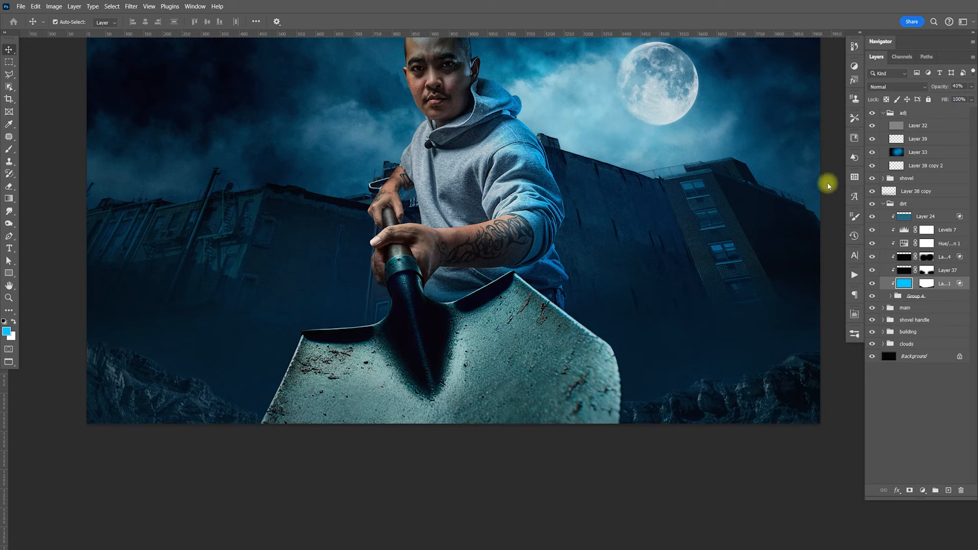
drag(678, 267, 691, 290)
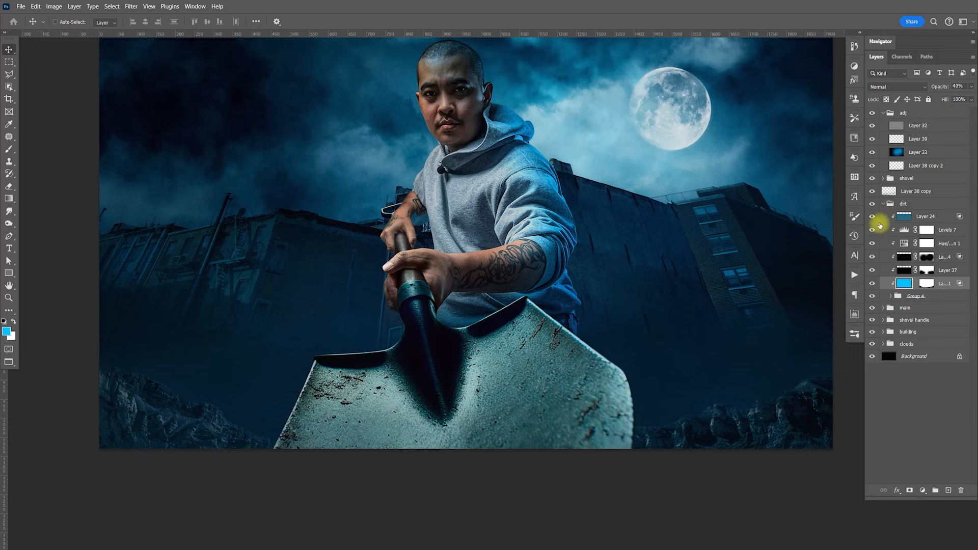
- Run the Sharpen Low action from Noyse PS Actions on the building image layer in Group 1
click(883, 204)
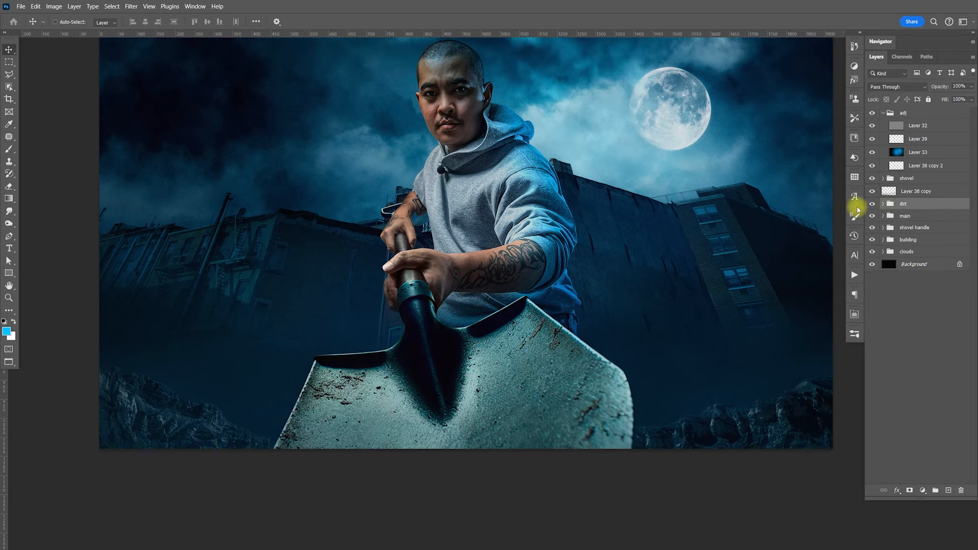
click(884, 240)
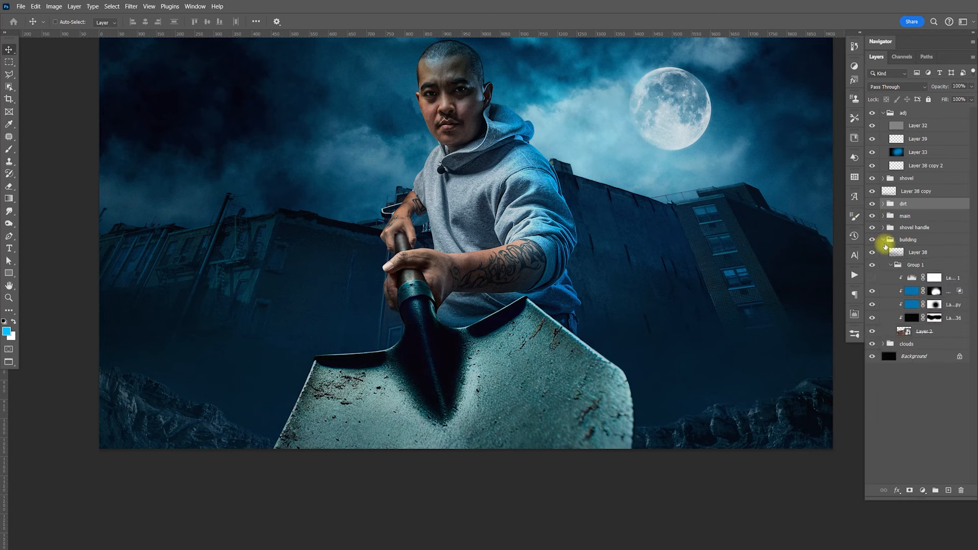
click(920, 333)
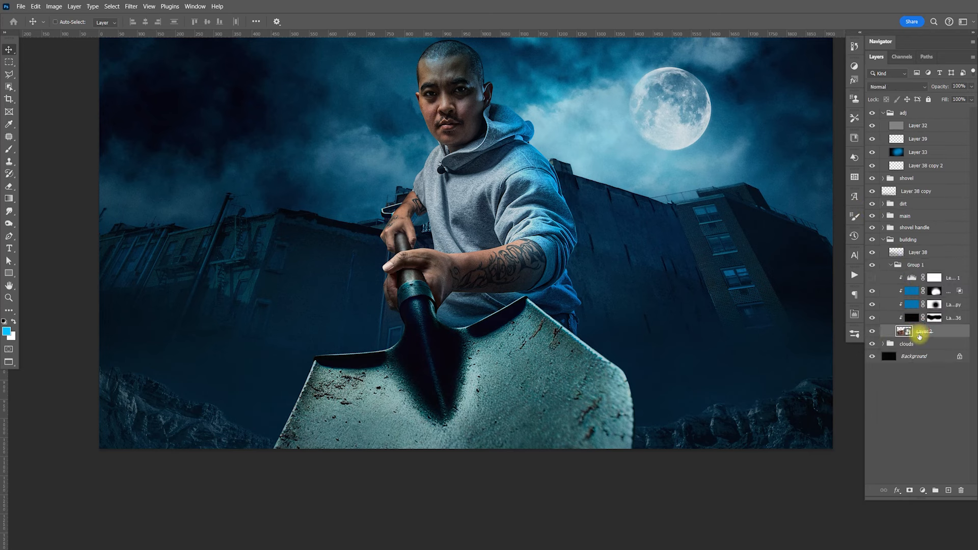
click(852, 275)
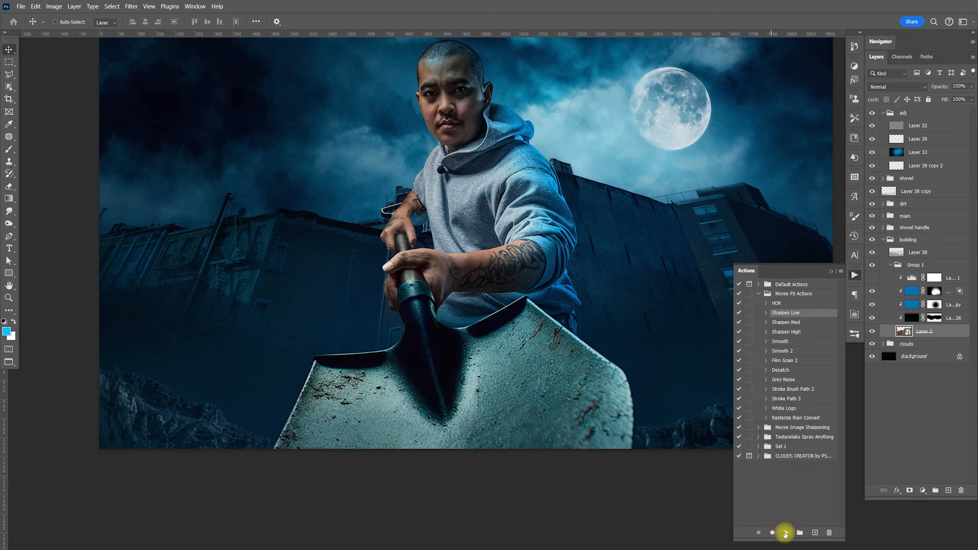
click(784, 532)
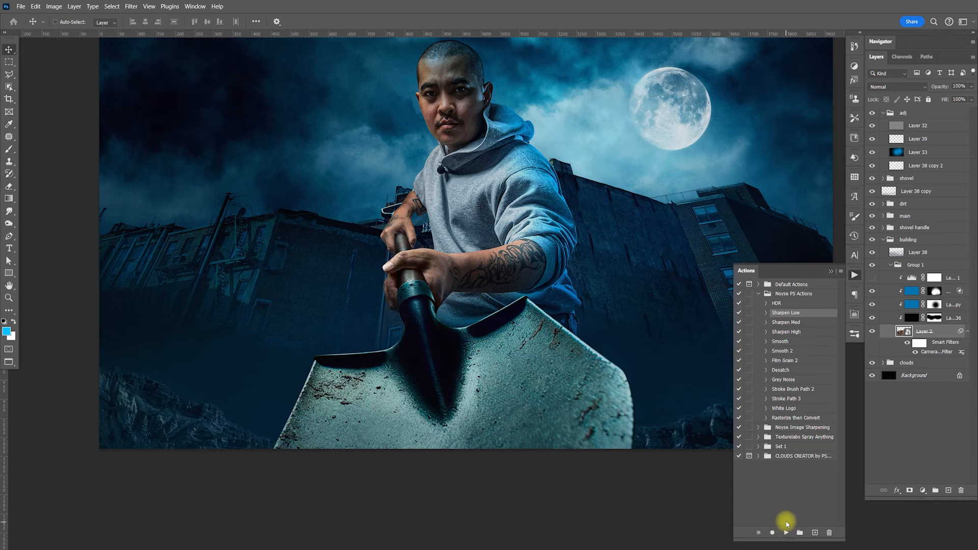
click(854, 275)
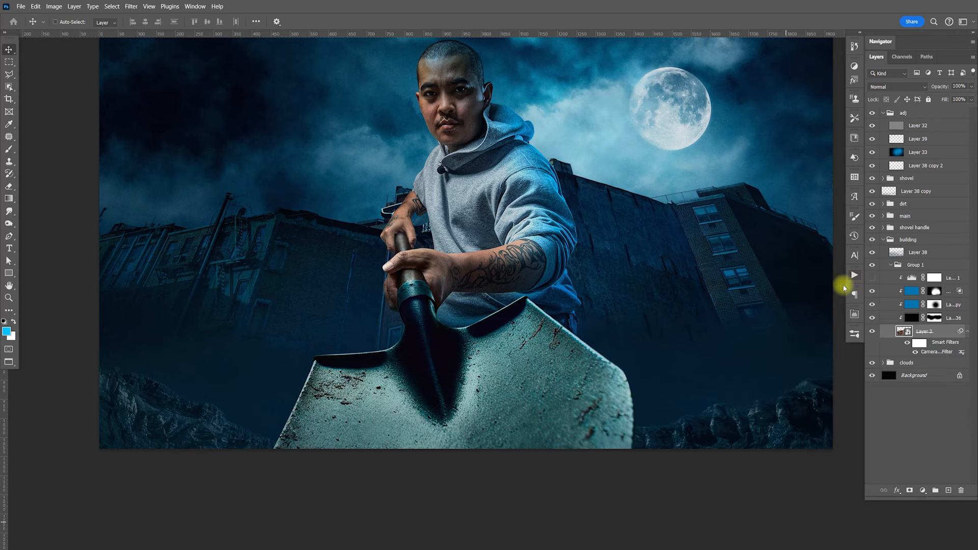
scroll(715, 381, up, 5)
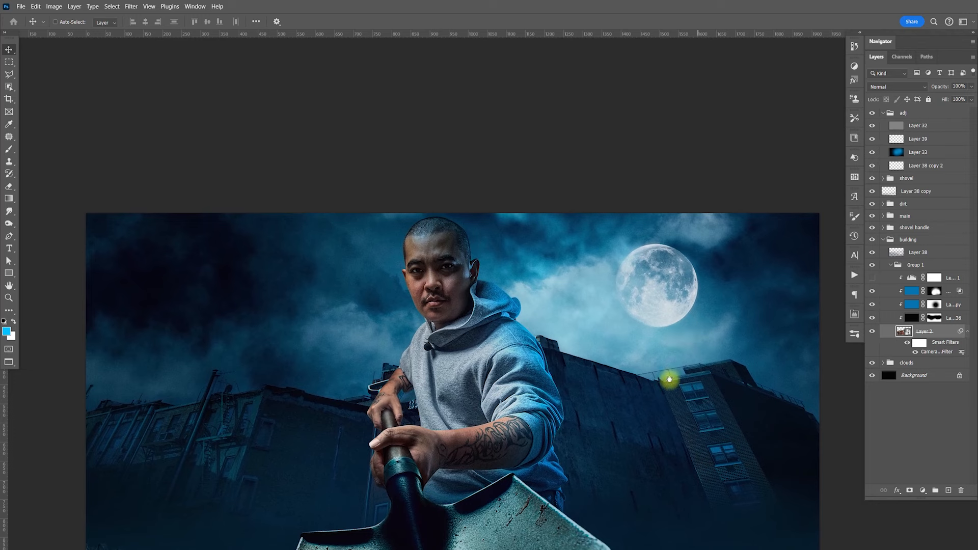
mouse_move(632, 285)
mouse_down()
mouse_move(572, 288)
mouse_move(593, 344)
mouse_move(579, 321)
mouse_move(584, 392)
mouse_move(593, 316)
mouse_move(628, 271)
mouse_up()
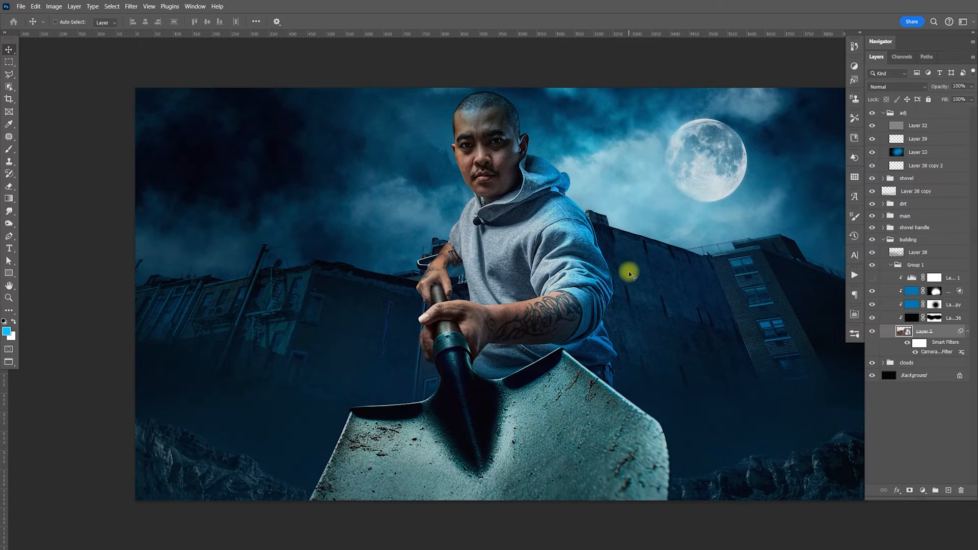
- Add a Levels adjustment above Layer 39 with the input black point at 17 and the output black level at 19
click(917, 142)
click(871, 143)
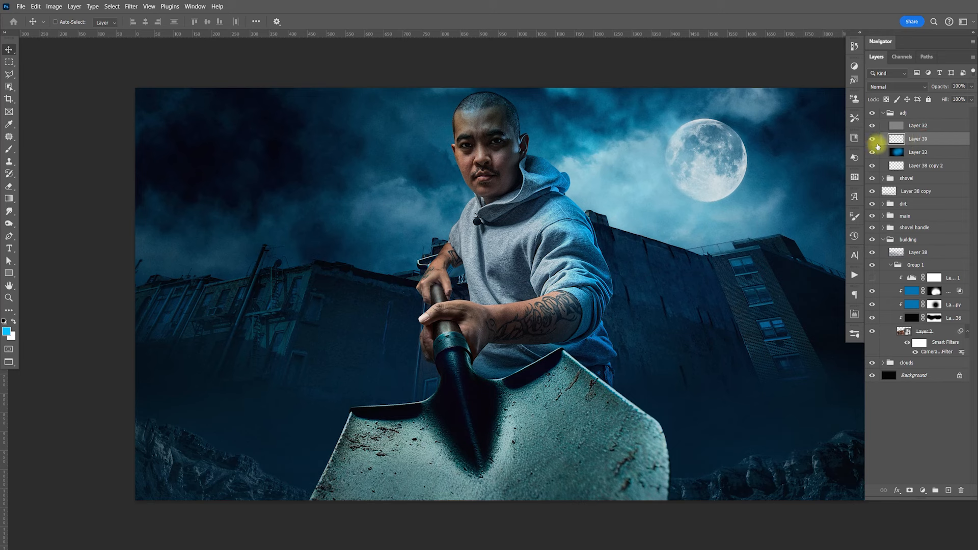
click(922, 490)
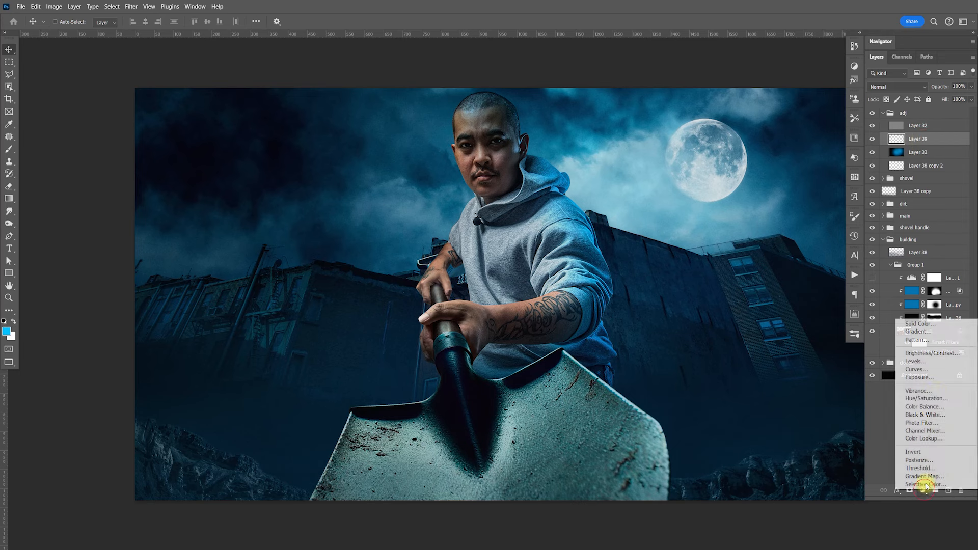
click(931, 361)
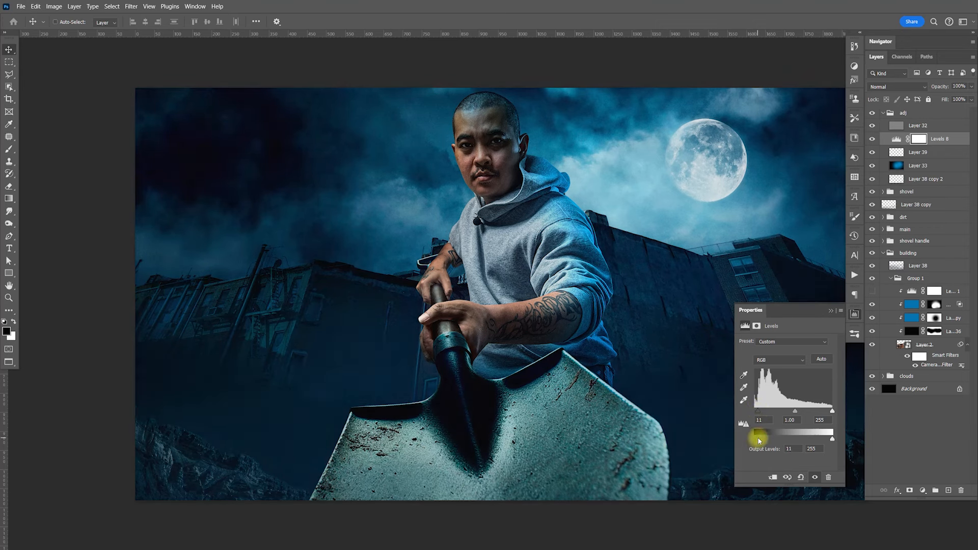
mouse_move(759, 412)
mouse_down()
mouse_move(762, 442)
mouse_move(753, 437)
mouse_move(759, 415)
mouse_up()
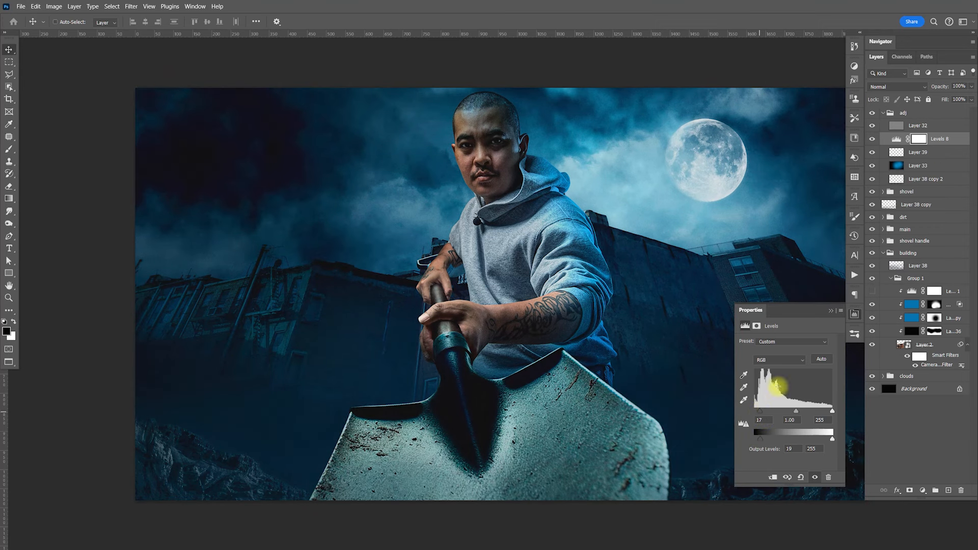
click(852, 315)
drag(640, 339, 574, 291)
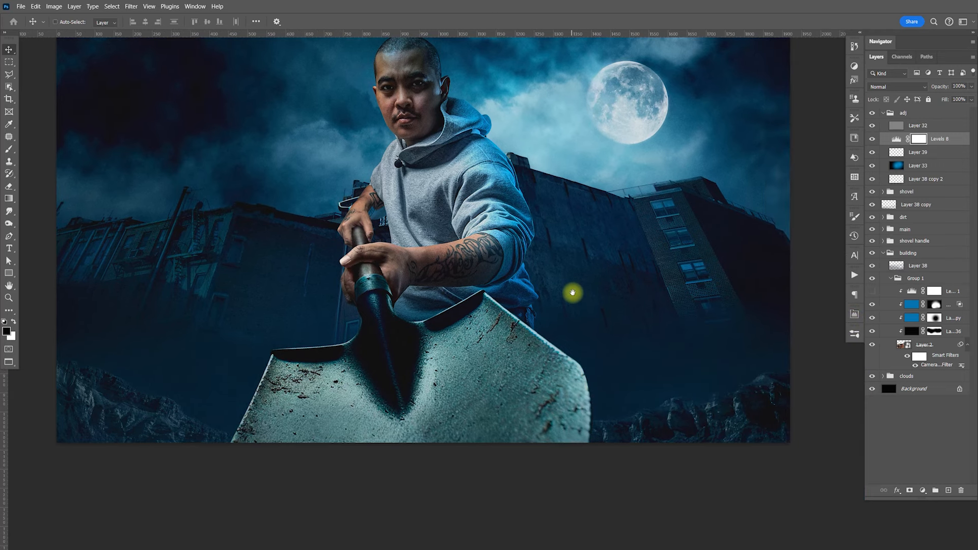
drag(573, 296, 617, 267)
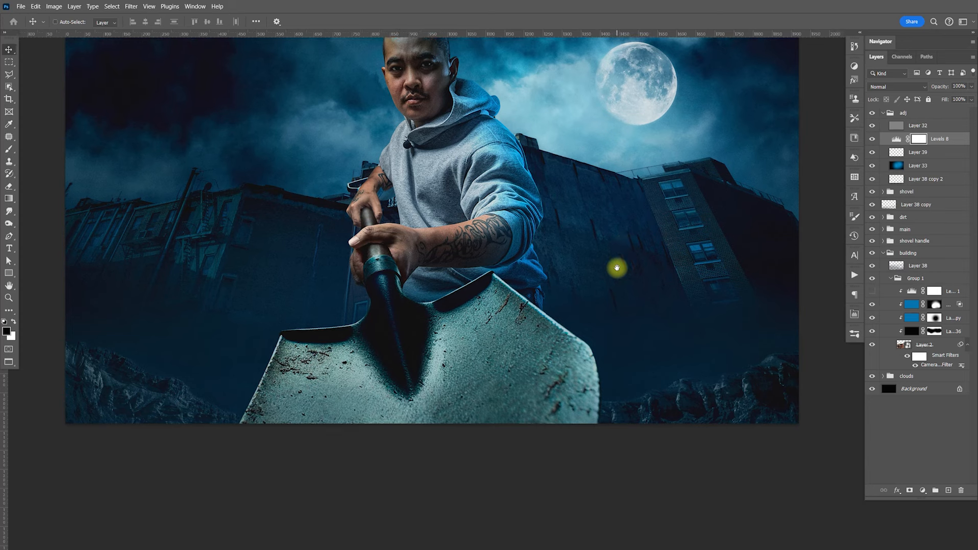
drag(619, 266, 646, 287)
- Scale Layer 38 copy 2 to about 57%, rotate it about -13°, and position it over the shovel blade's lower right
click(872, 179)
click(871, 179)
click(917, 180)
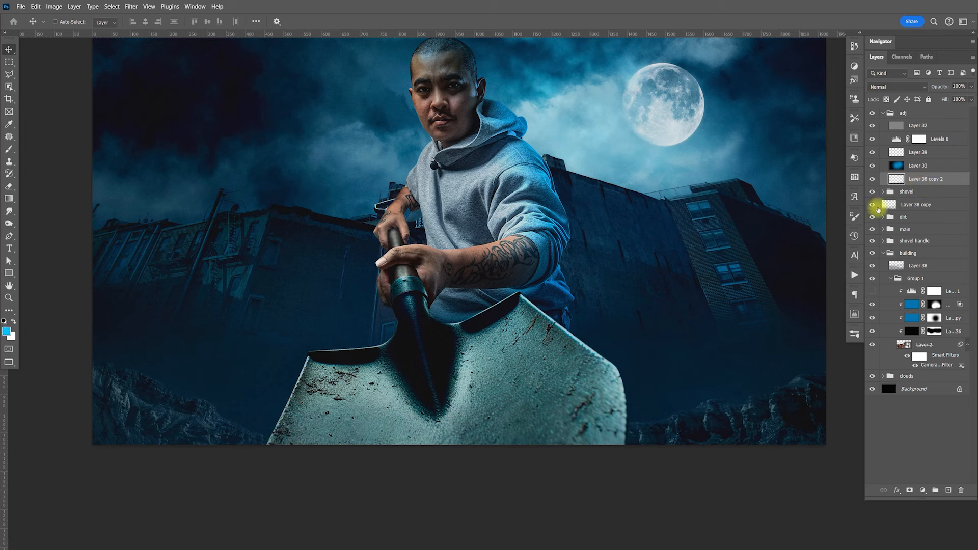
key(ctrl+t)
drag(93, 352, 250, 439)
drag(438, 492, 393, 404)
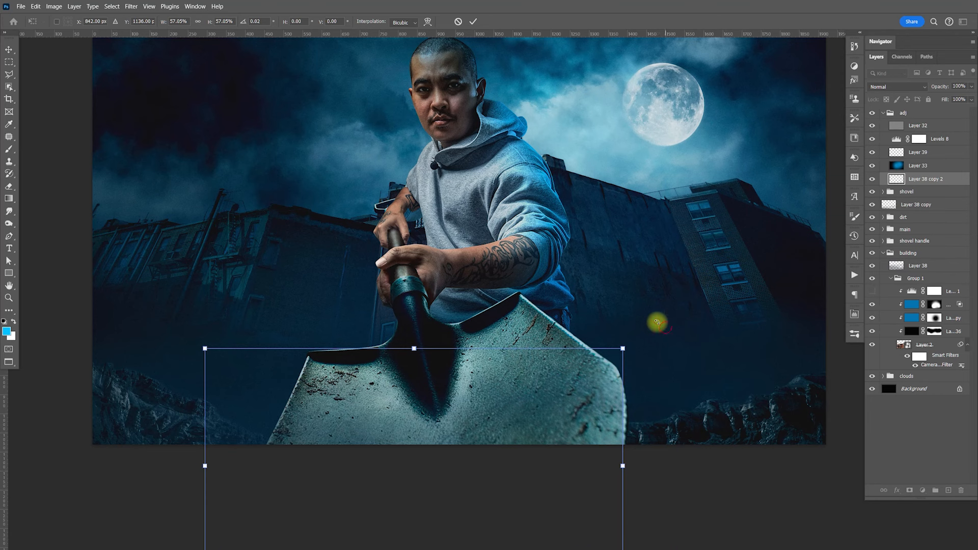
drag(655, 321, 621, 275)
drag(578, 384, 635, 416)
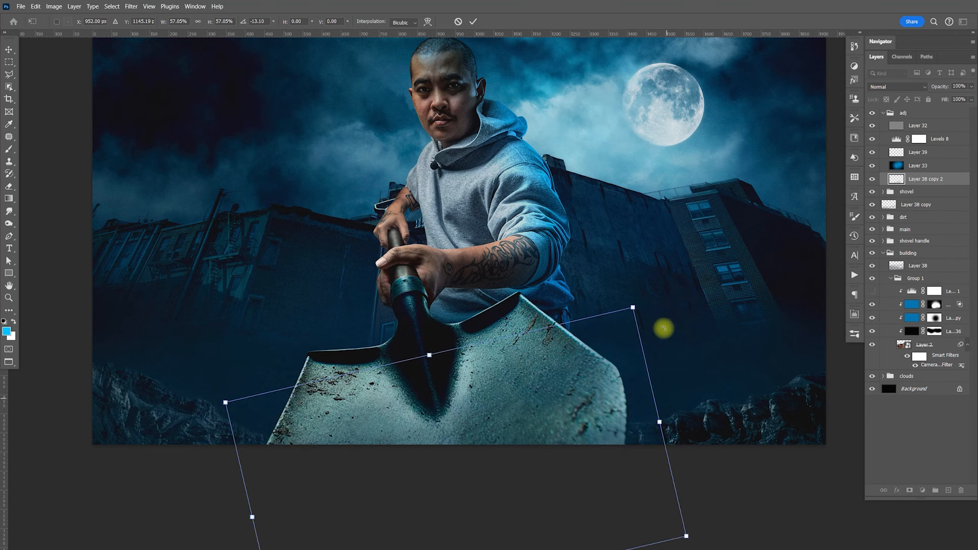
key(Return)
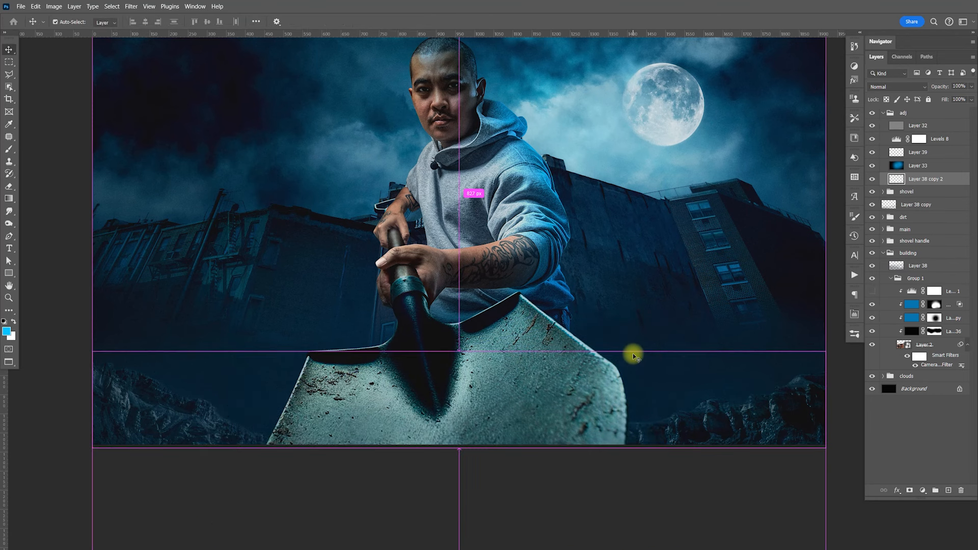
drag(633, 359, 617, 355)
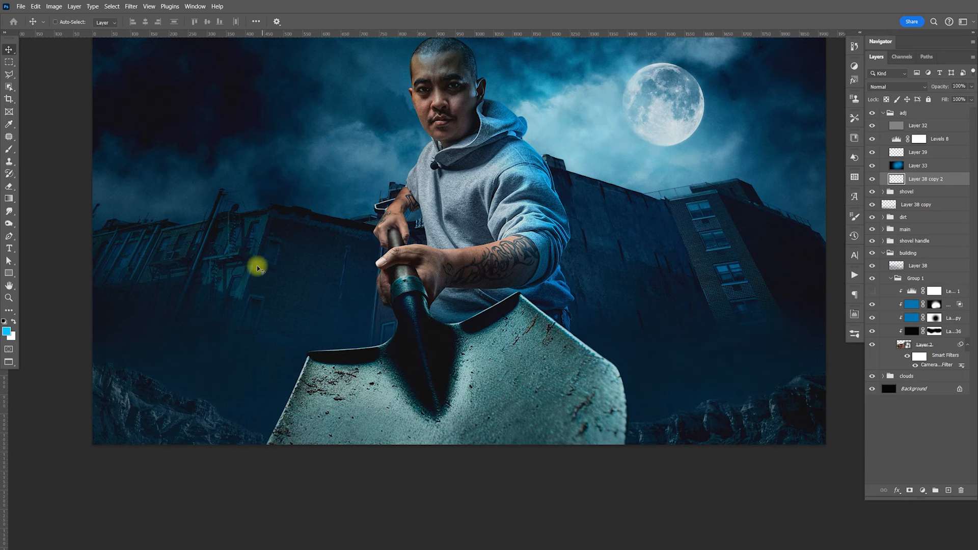
- Flip the building image layer in Group 1 horizontally with Free Transform
click(922, 342)
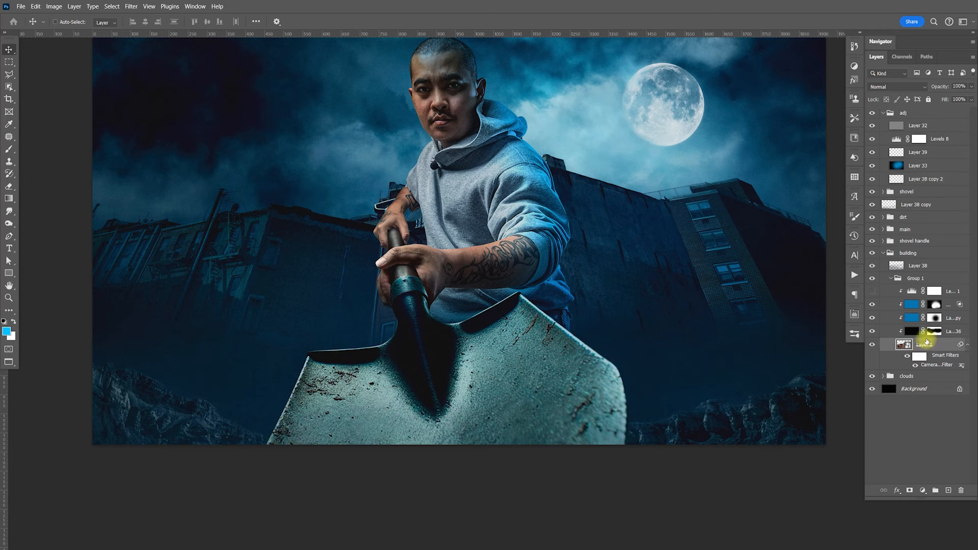
key(ctrl+t)
right_click(632, 284)
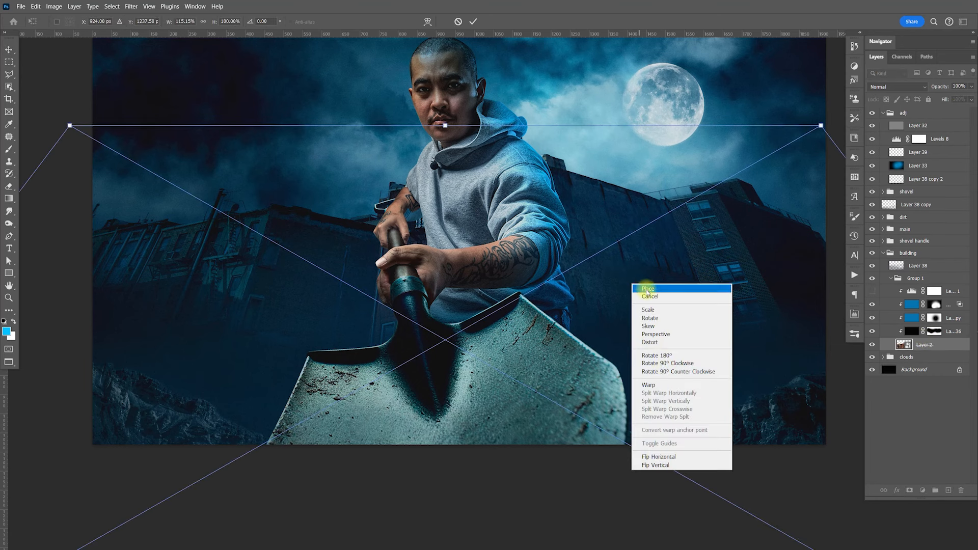
click(658, 456)
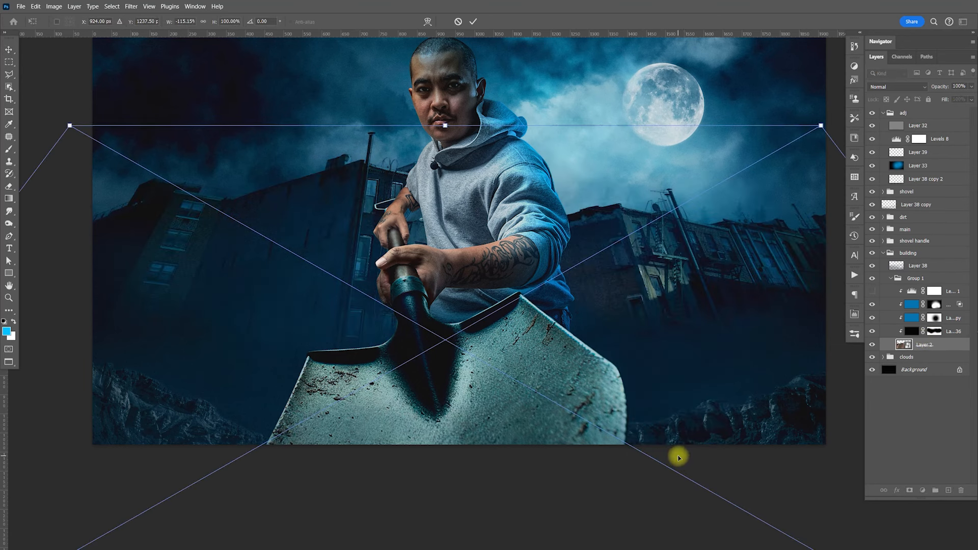
key(ctrl+h)
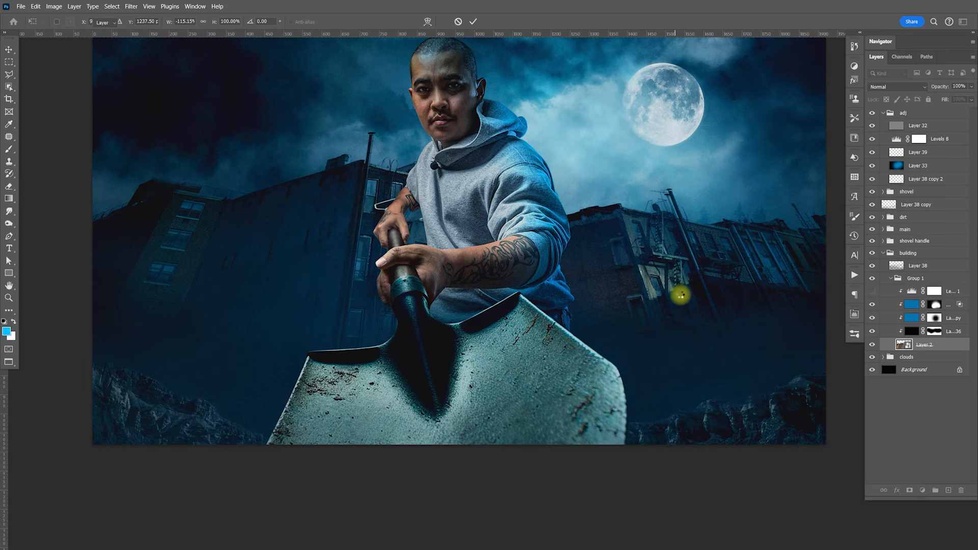
key(Return)
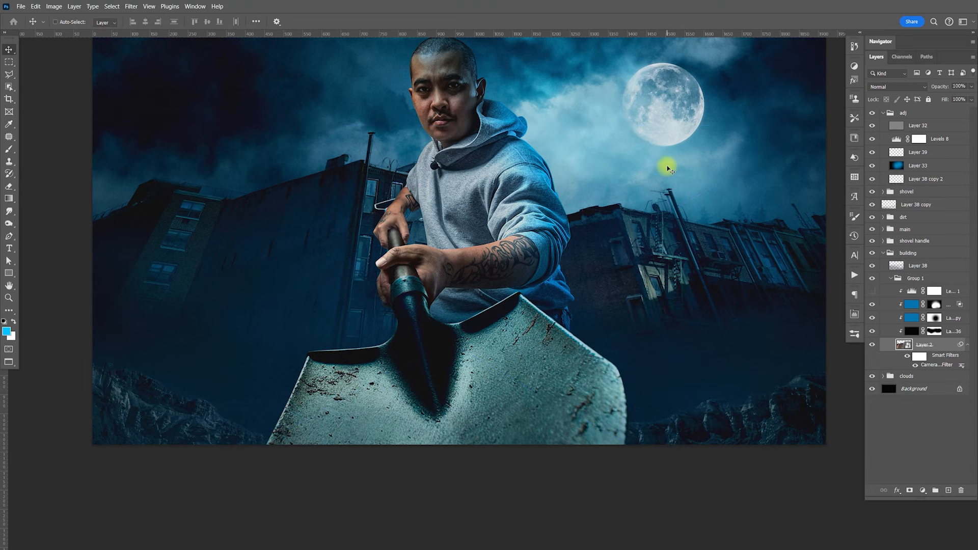
- Compare the buildings in both orientations by undoing the horizontal flip and redoing it
drag(696, 247, 661, 264)
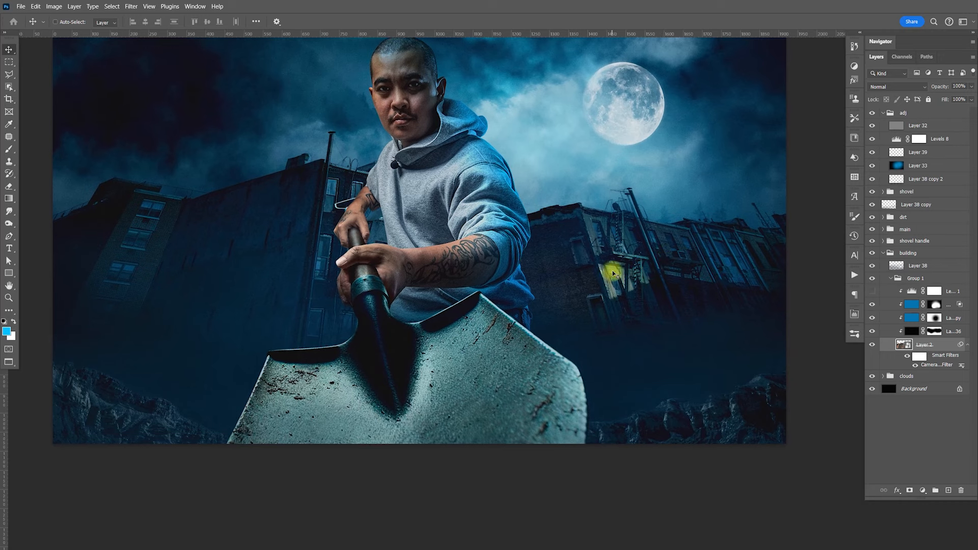
drag(617, 273, 439, 304)
mouse_move(600, 311)
mouse_down()
mouse_move(794, 308)
mouse_move(510, 331)
mouse_move(655, 323)
mouse_move(645, 329)
mouse_move(583, 312)
mouse_up()
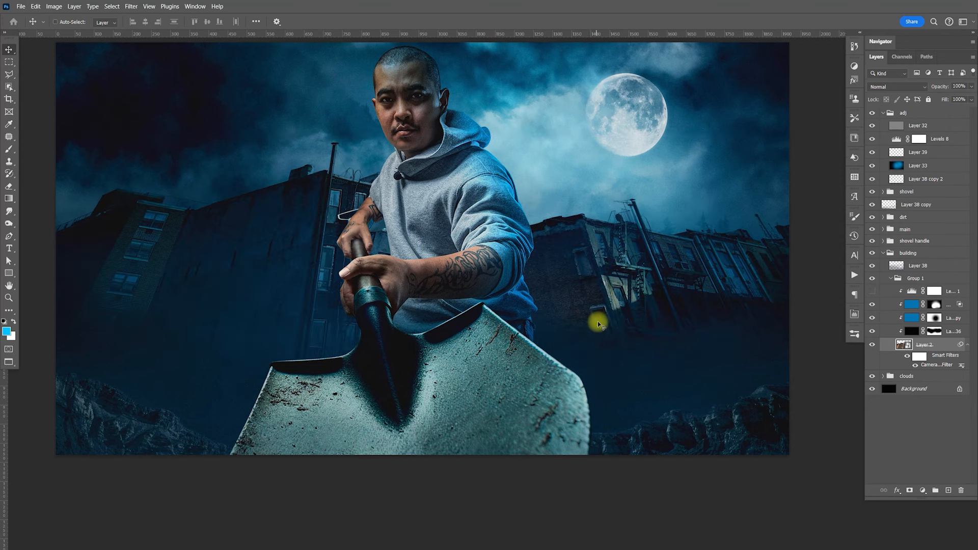
key(ctrl+z)
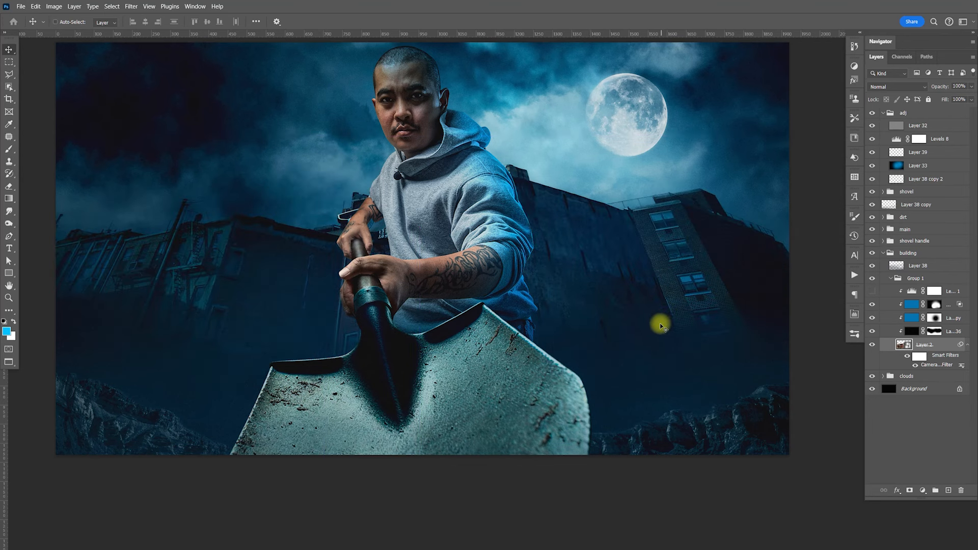
click(35, 6)
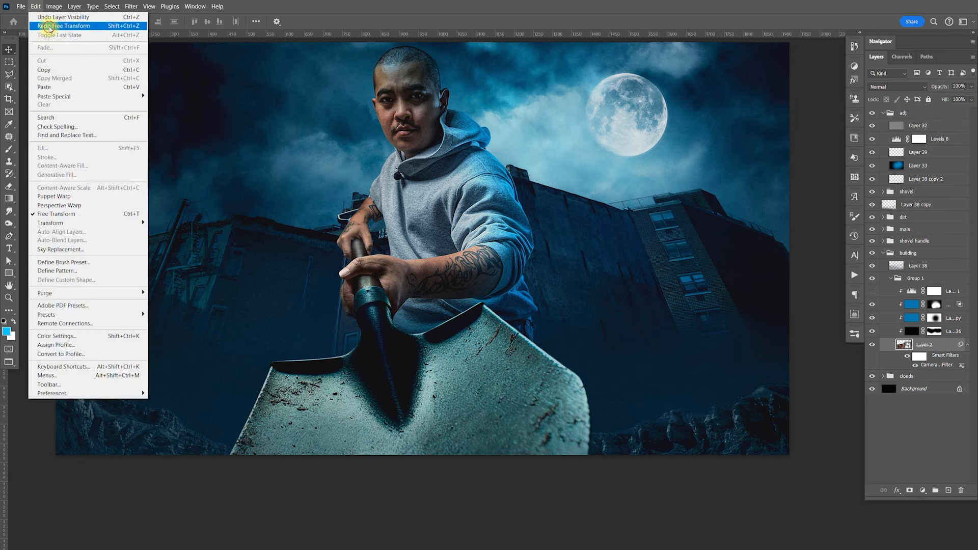
click(53, 16)
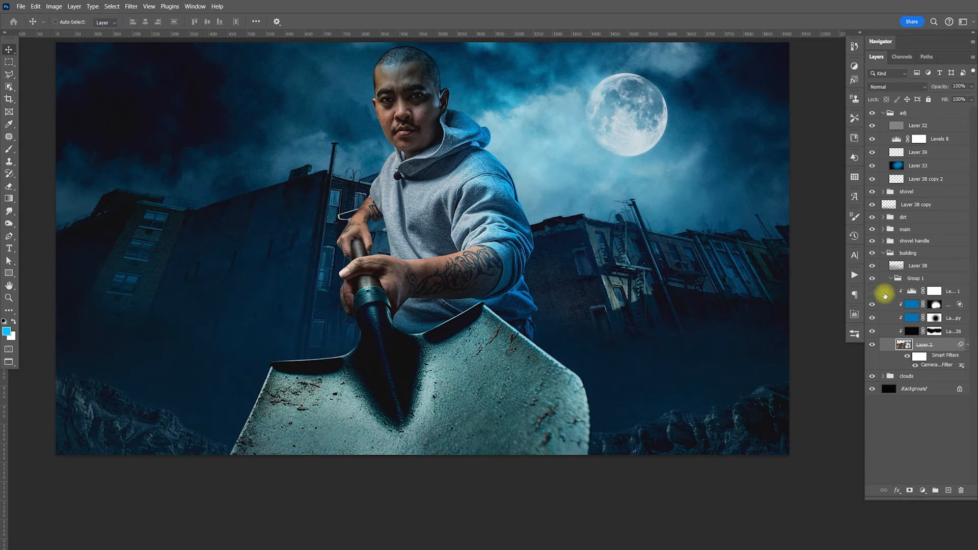
- Try moving the moon layers Layer 23 and Layer 23 copy into the sky's upper-right corner, and undo both that and the building flip
click(885, 253)
click(882, 253)
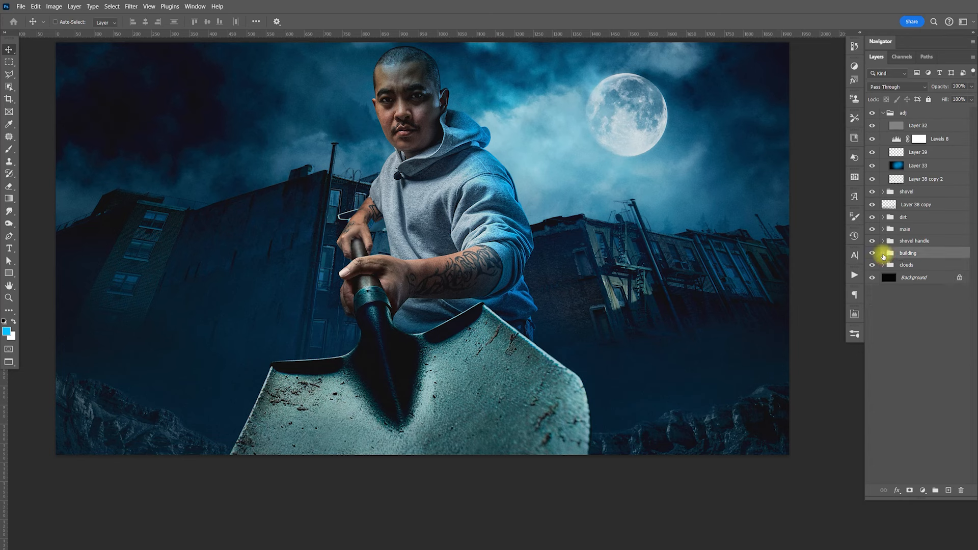
click(883, 265)
click(919, 322)
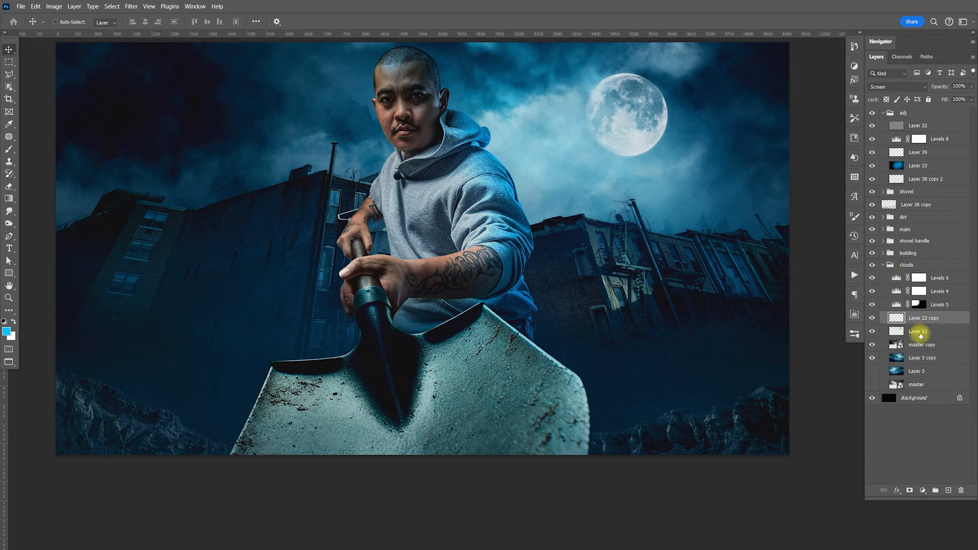
shift+click(919, 332)
drag(650, 138, 752, 105)
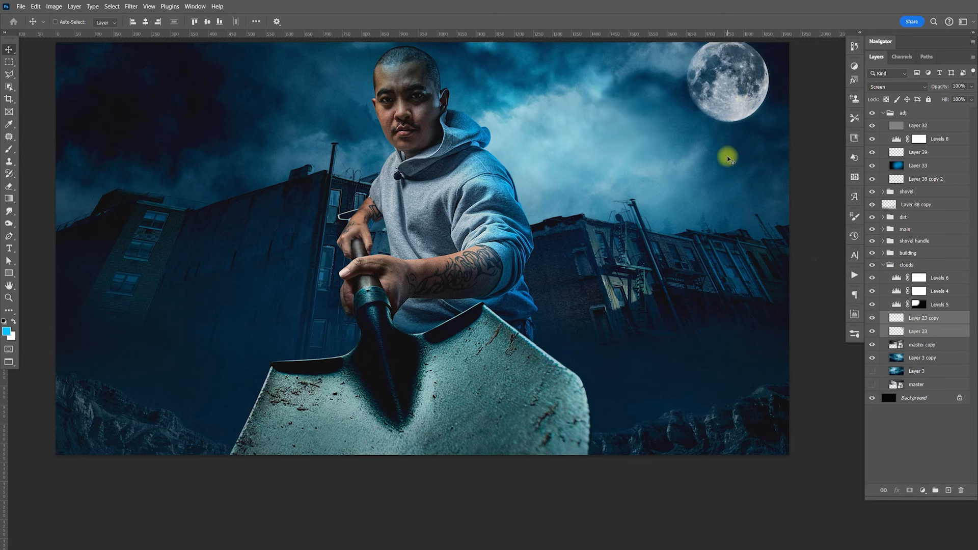
key(ctrl+z)
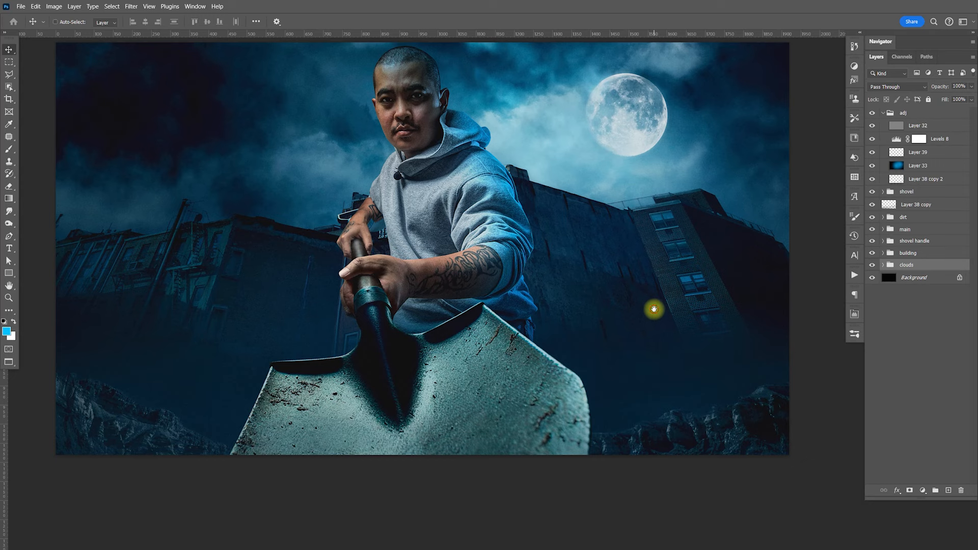
- Collapse the adj group and create a new group named "shovel dirt" above the shovel group
drag(654, 311, 691, 343)
click(882, 113)
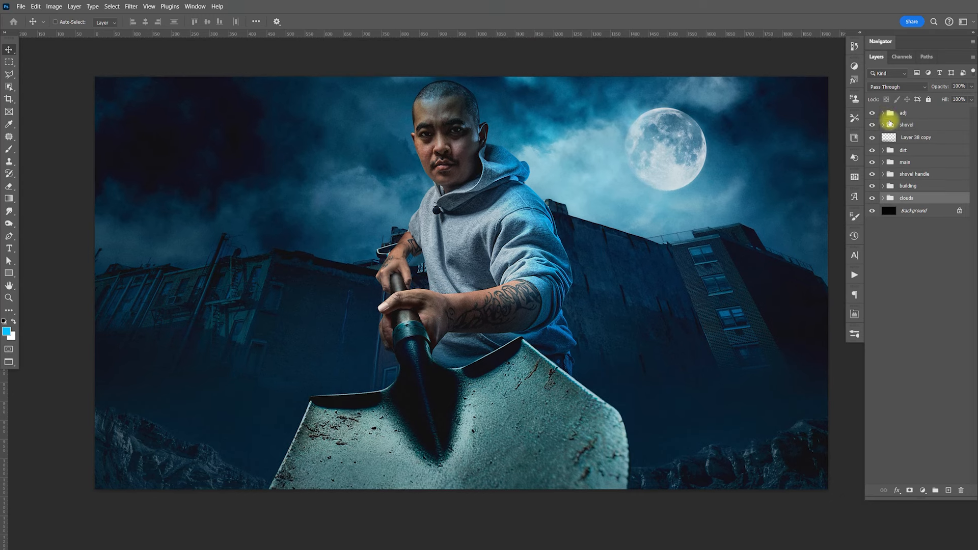
click(914, 124)
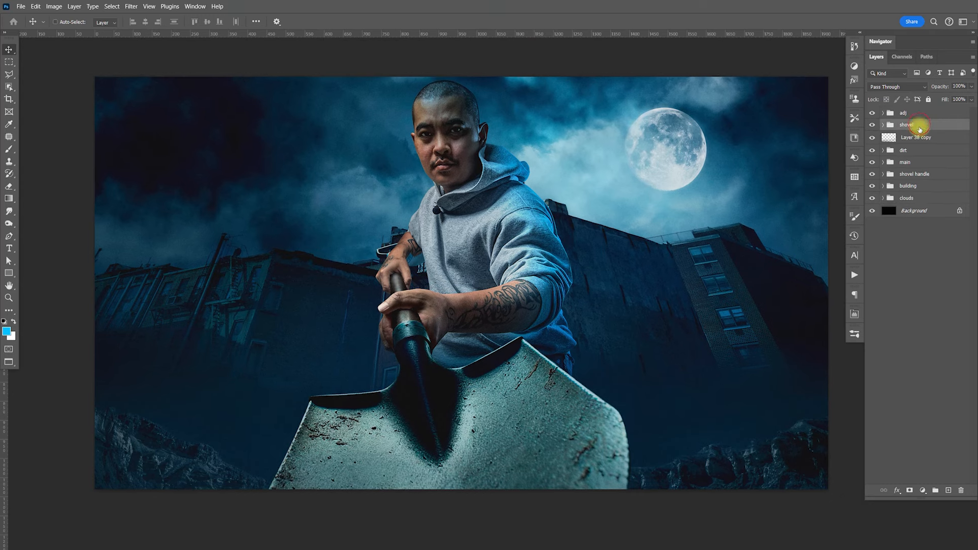
click(883, 125)
click(883, 126)
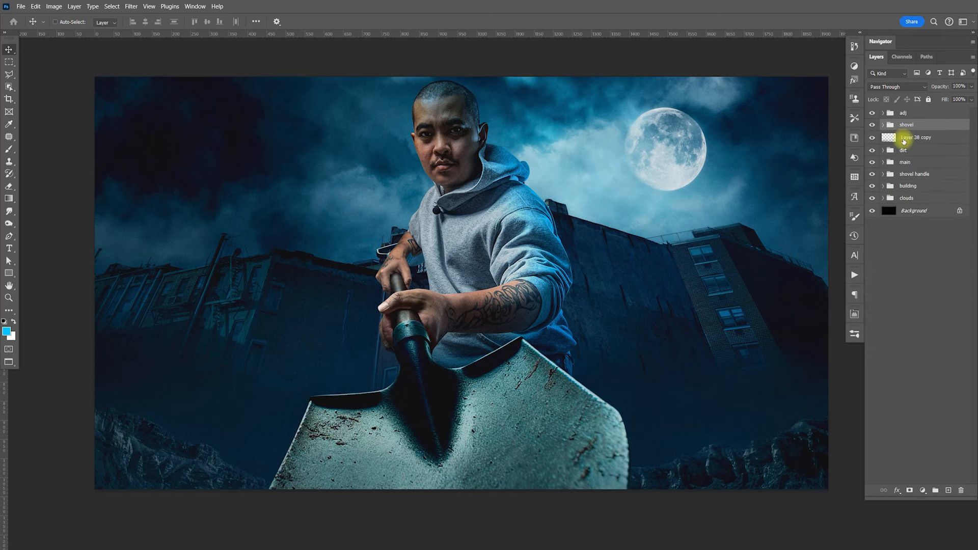
click(935, 490)
double_click(908, 125)
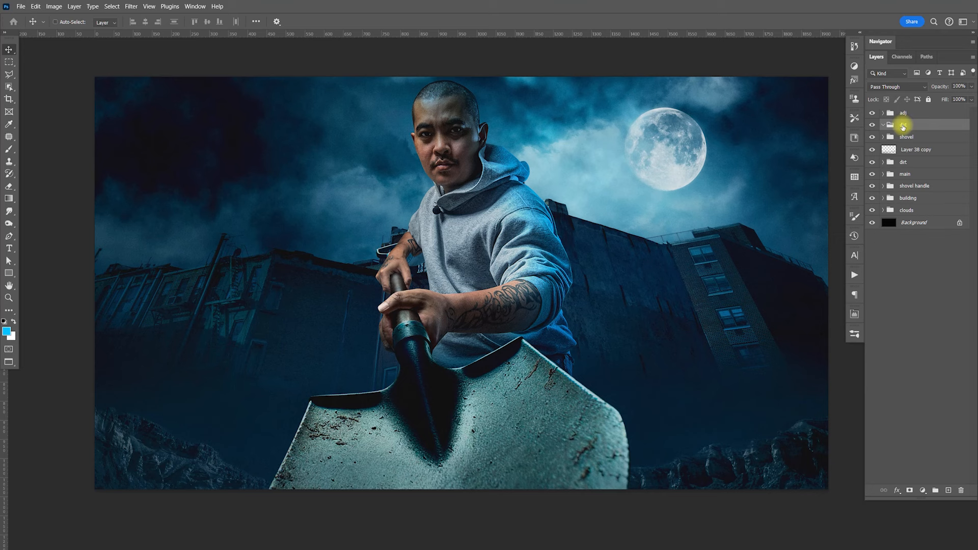
drag(911, 125, 889, 127)
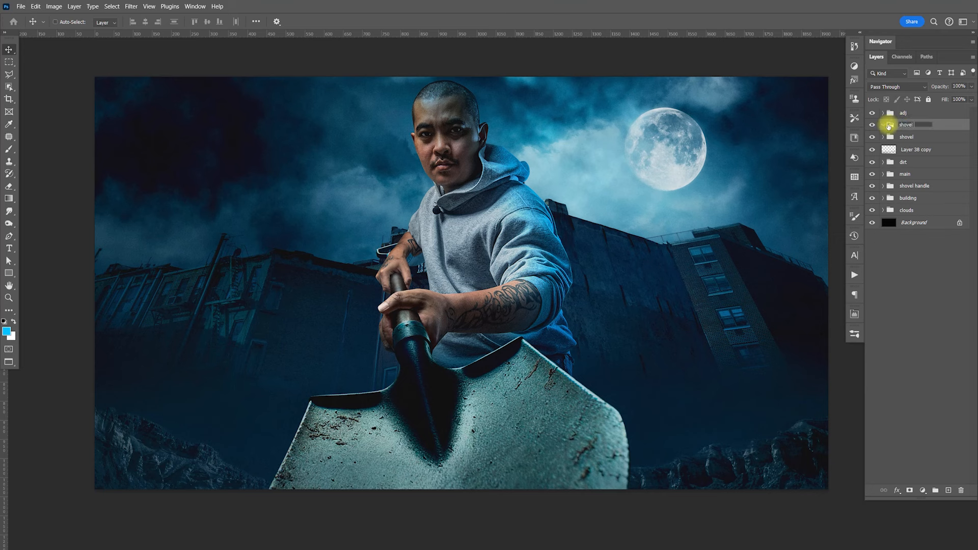
- Open the FootageCrate Dirt_7@3X PNG from the Stock Photos folder in Bridge, copy the whole image and close it
key(alt+Tab)
key(alt+Tab)
click(527, 375)
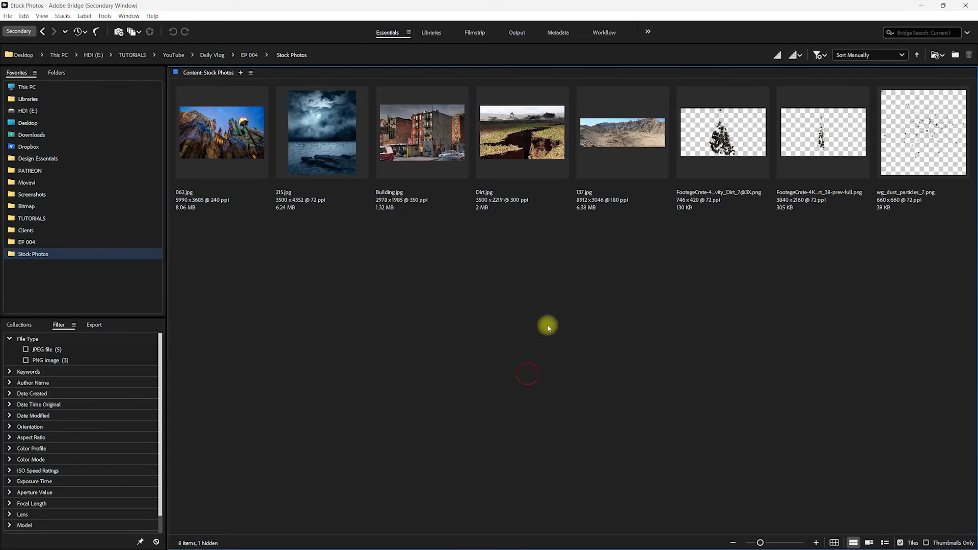
click(723, 138)
double_click(722, 162)
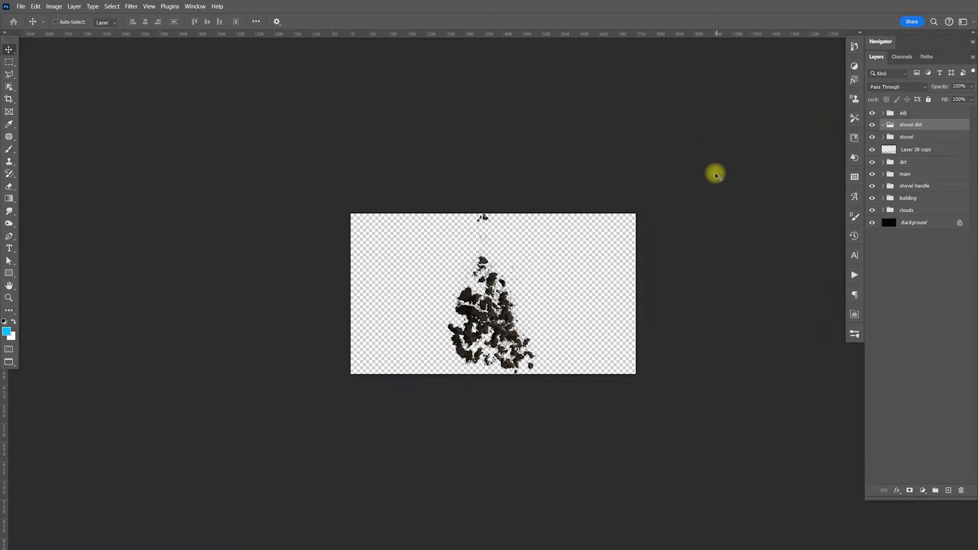
key(ctrl+a)
key(ctrl+c)
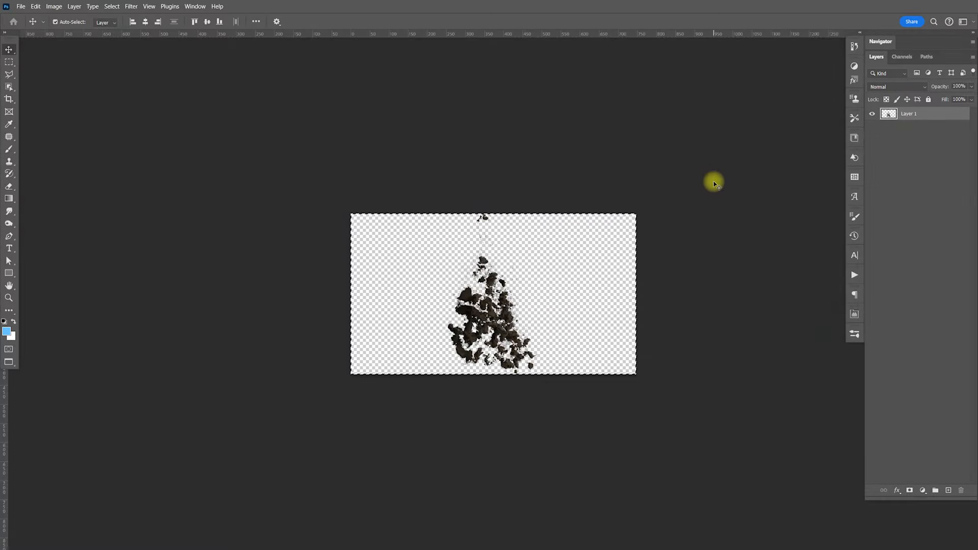
key(ctrl+w)
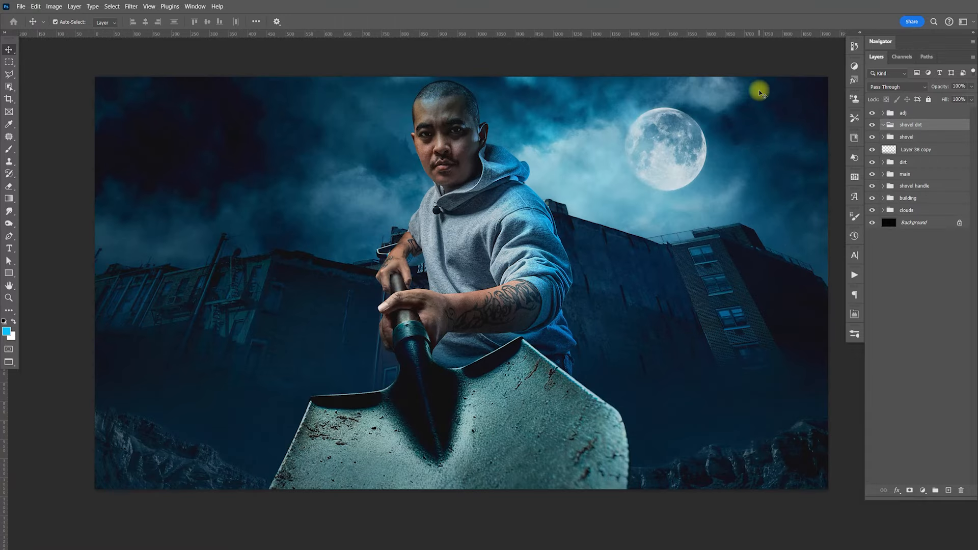
- Paste the dirt clump into the shovel dirt group, move it onto the shovel blade and scale it to about 331%
key(ctrl+v)
drag(466, 322, 568, 438)
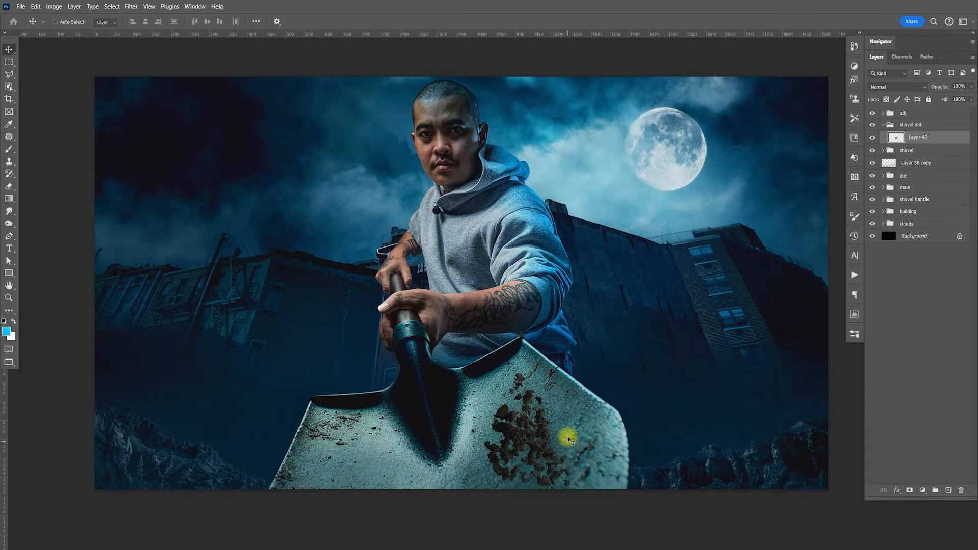
key(ctrl+t)
drag(577, 332, 722, 197)
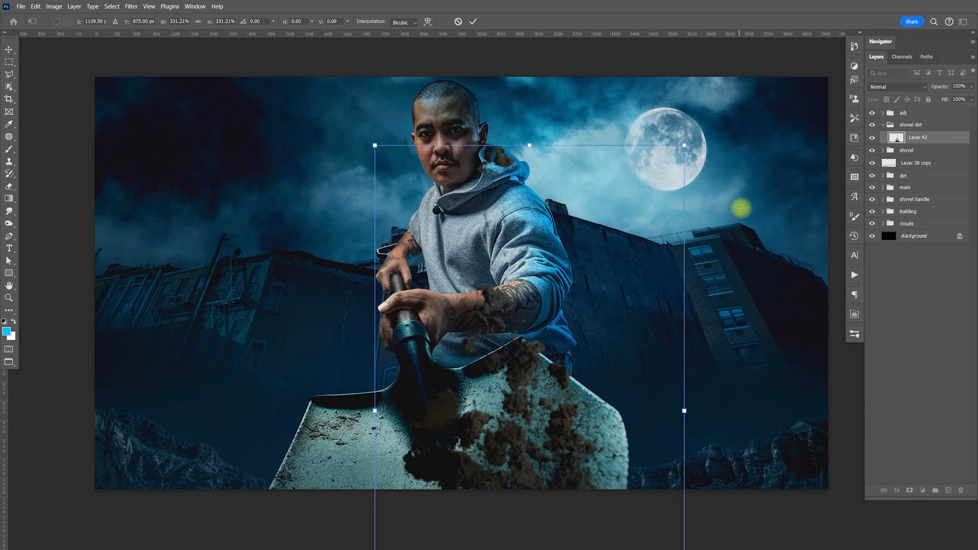
key(Return)
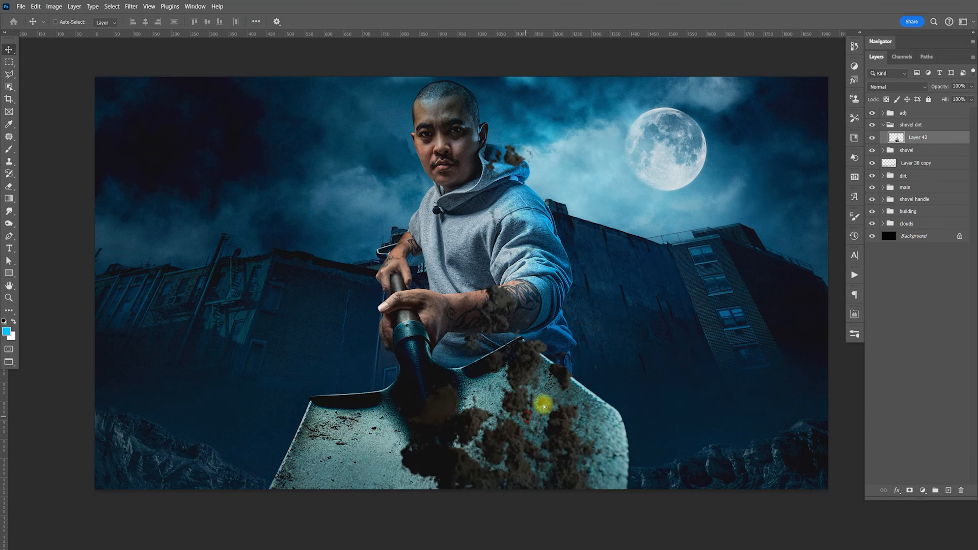
- Rotate the dirt clump on Layer 42 about -39° and move it over the left side of the shovel blade
drag(530, 417, 591, 406)
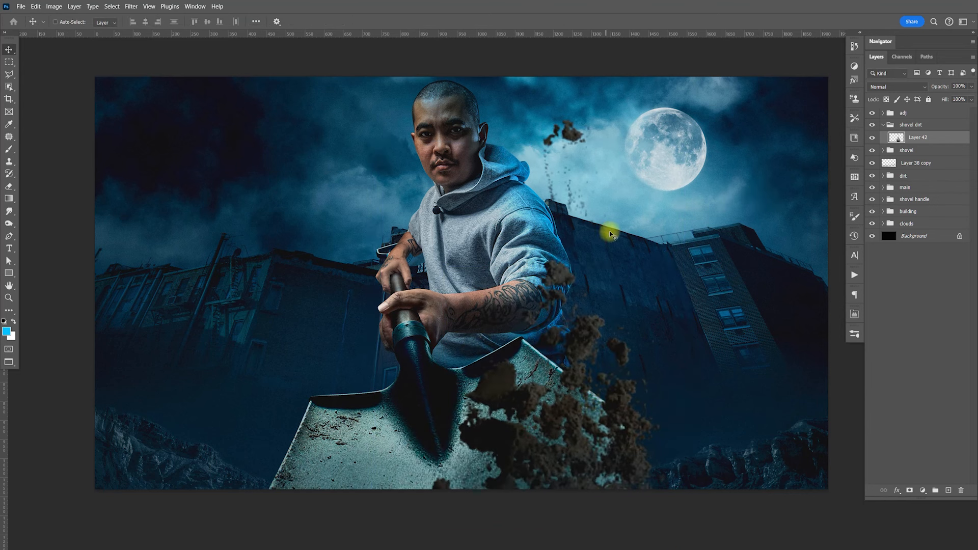
key(ctrl+t)
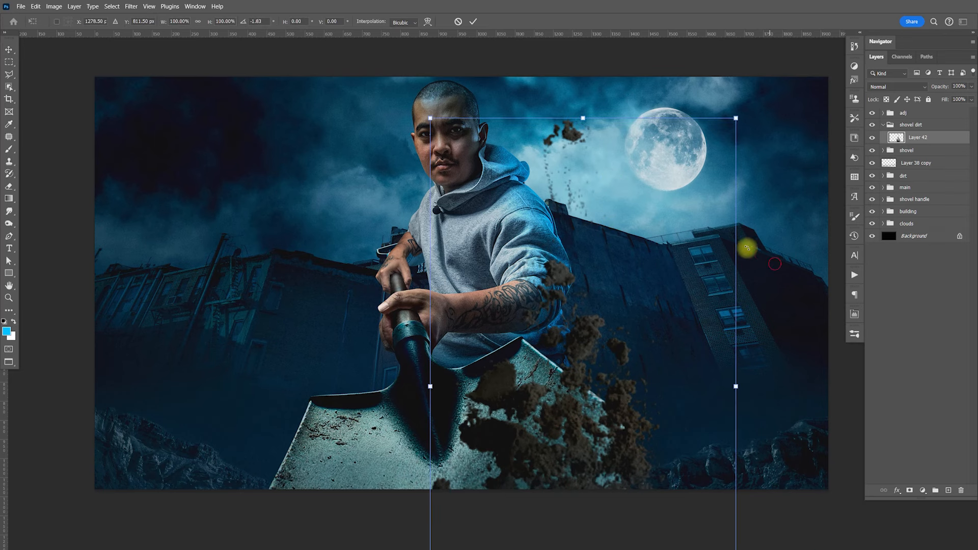
drag(759, 255, 639, 245)
drag(613, 391, 414, 437)
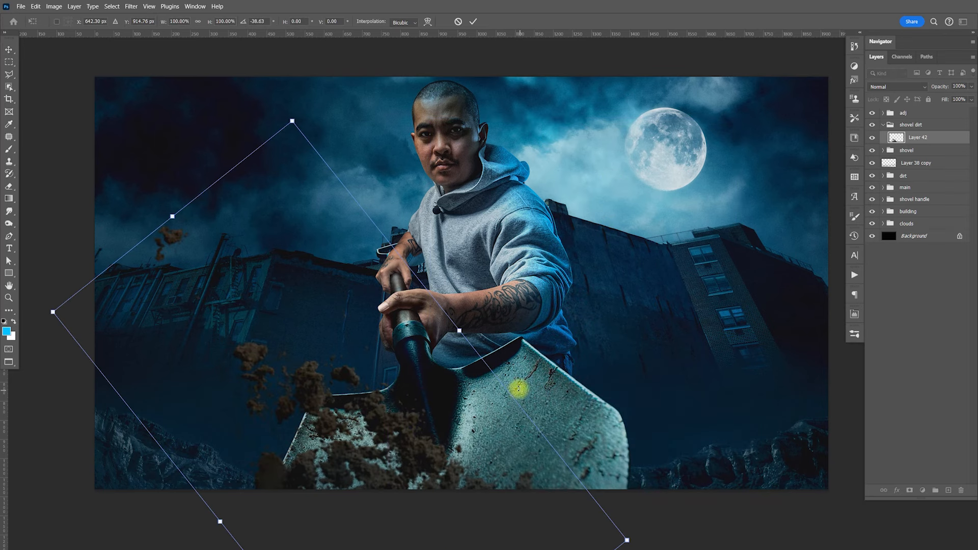
key(Return)
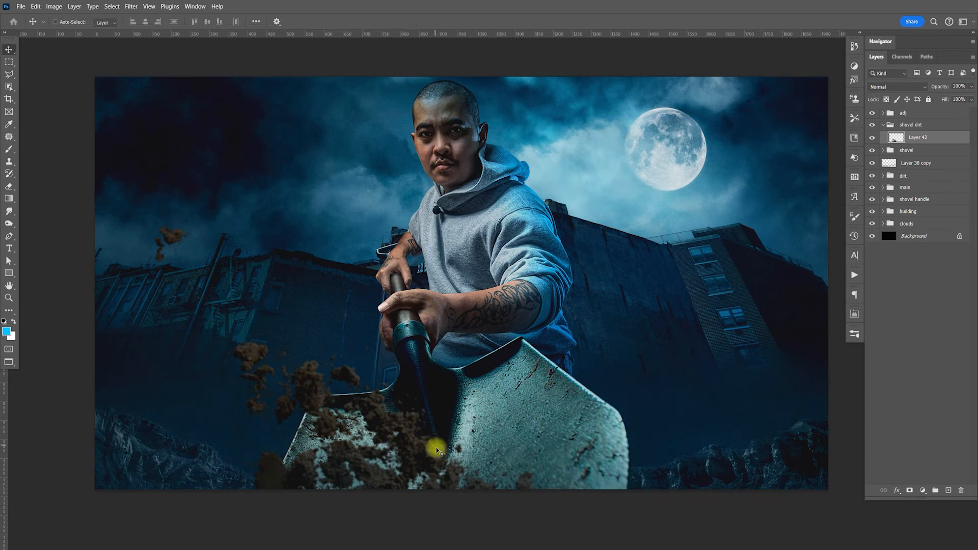
- Scale Layer 42 down to about 69% and reposition the dirt on the blade's lower-left corner
drag(440, 454, 441, 449)
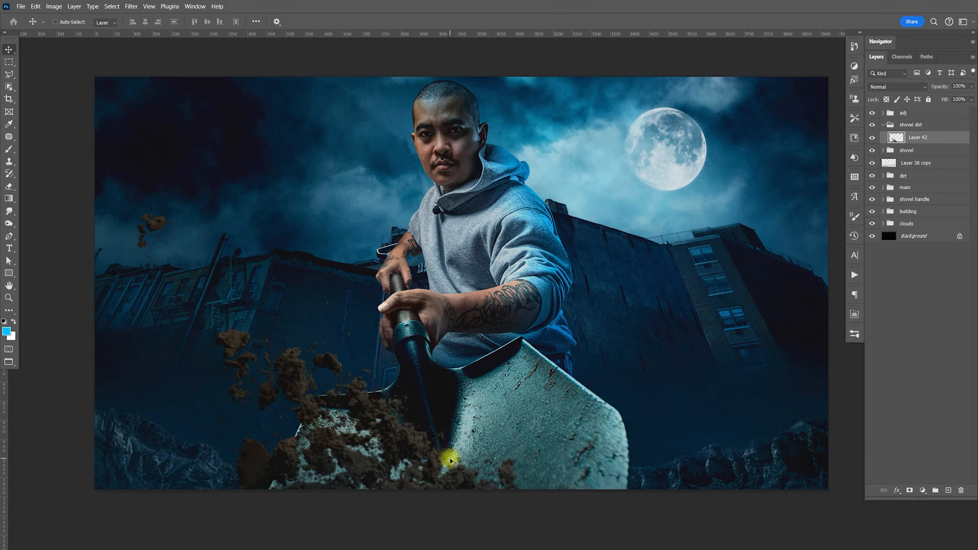
drag(453, 464, 434, 466)
key(ctrl+t)
drag(558, 209, 513, 262)
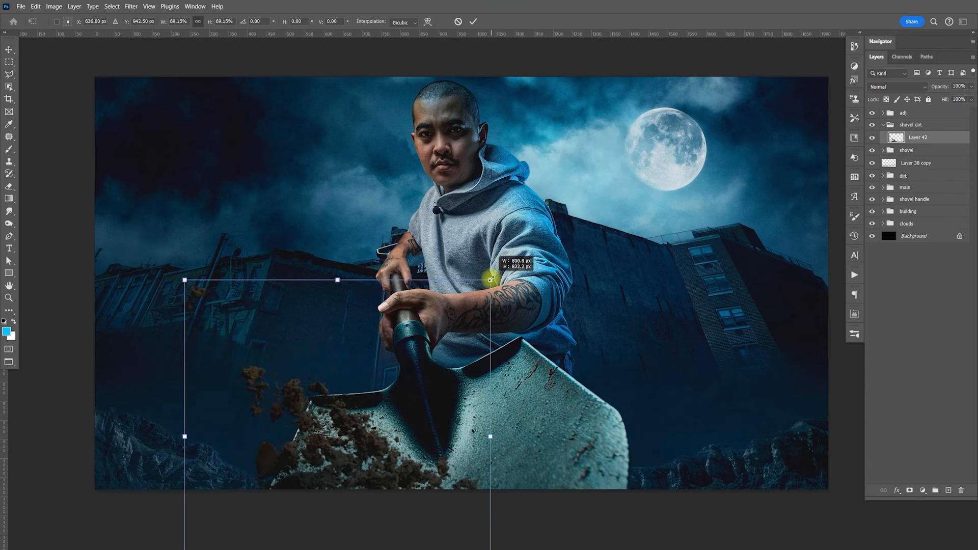
key(Return)
drag(367, 420, 370, 445)
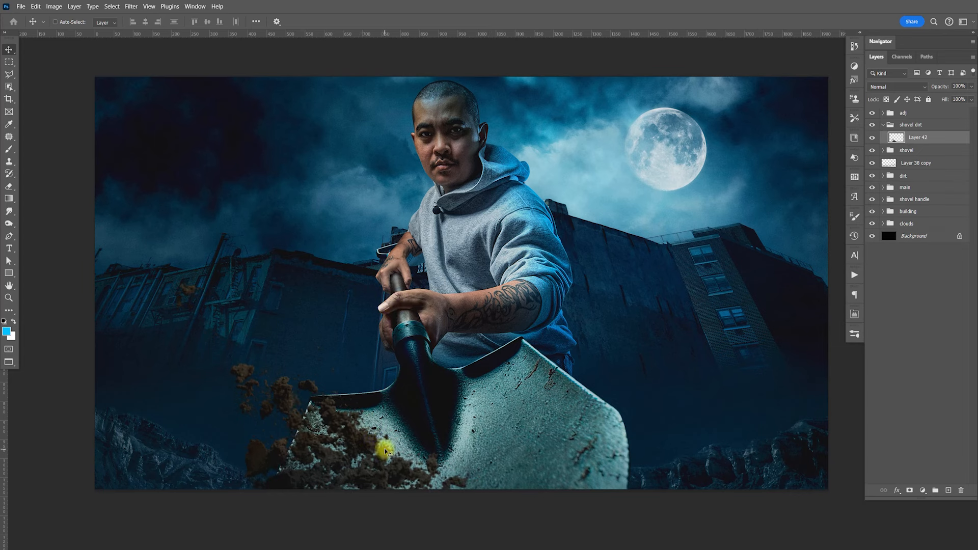
- Transform Layer 42 so its clumps fly up to the right, and place it over the shovel blade's lower-right edge
key(ctrl+t)
drag(557, 321, 314, 208)
drag(431, 425, 528, 430)
drag(682, 352, 611, 431)
key(Return)
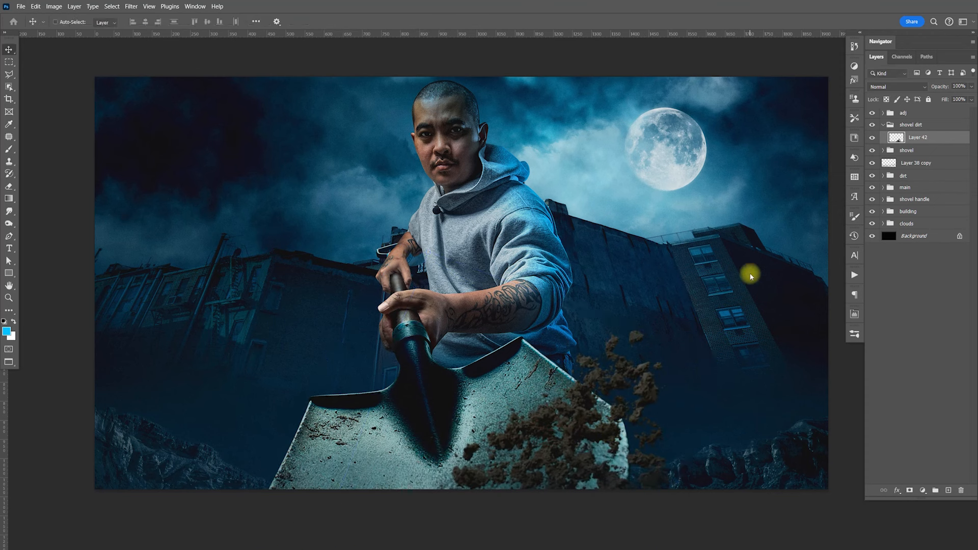
key(shift+Right)
key(shift+Right)
key(shift+Right)
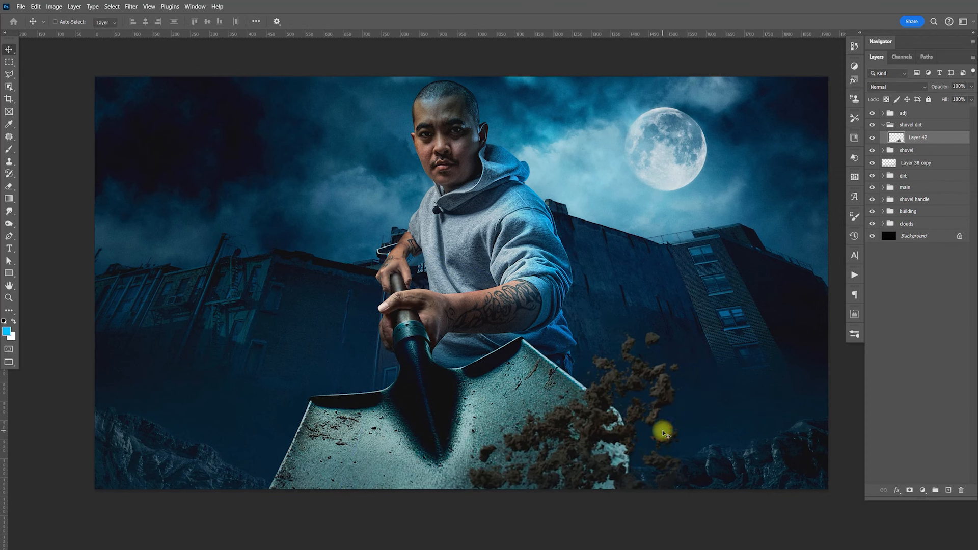
- Try a duplicate of Layer 42 scaled to about 32% and placed above the original dirt, and delete it
key(ctrl+j)
drag(672, 429, 633, 367)
key(ctrl)
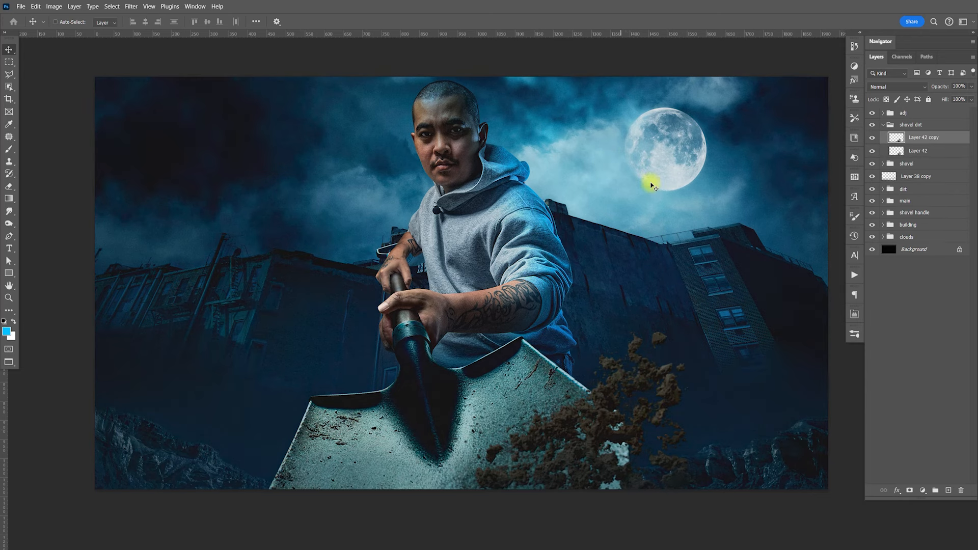
key(ctrl+t)
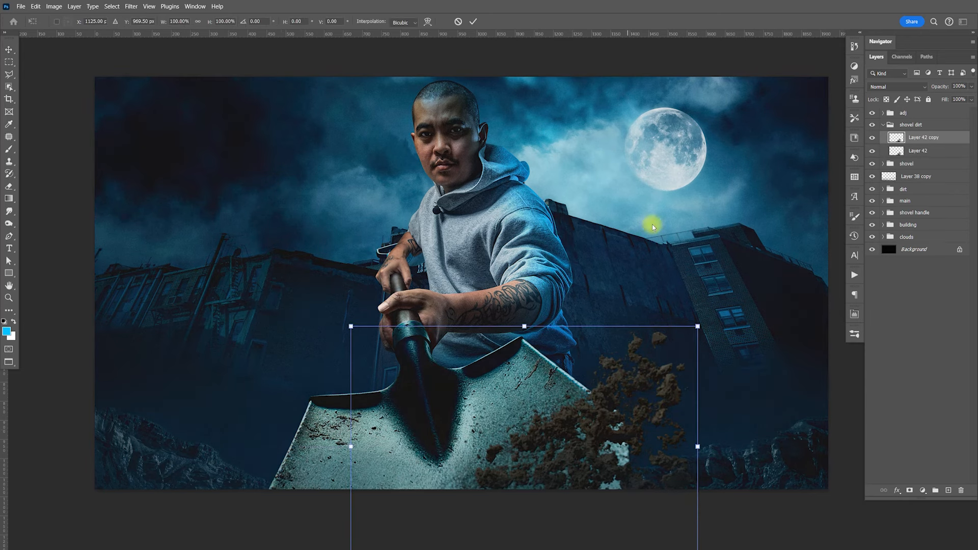
drag(697, 325, 727, 371)
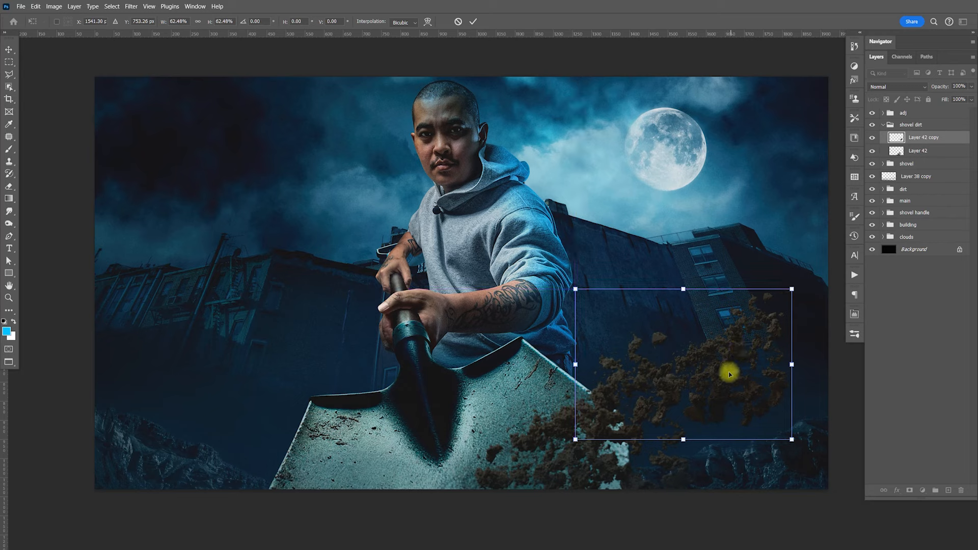
drag(789, 303, 681, 349)
drag(657, 402, 694, 336)
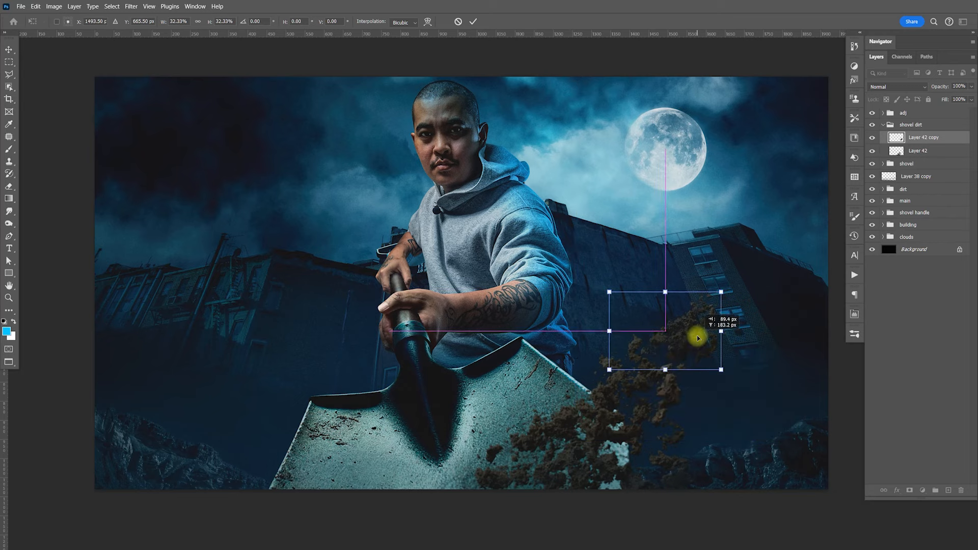
key(Return)
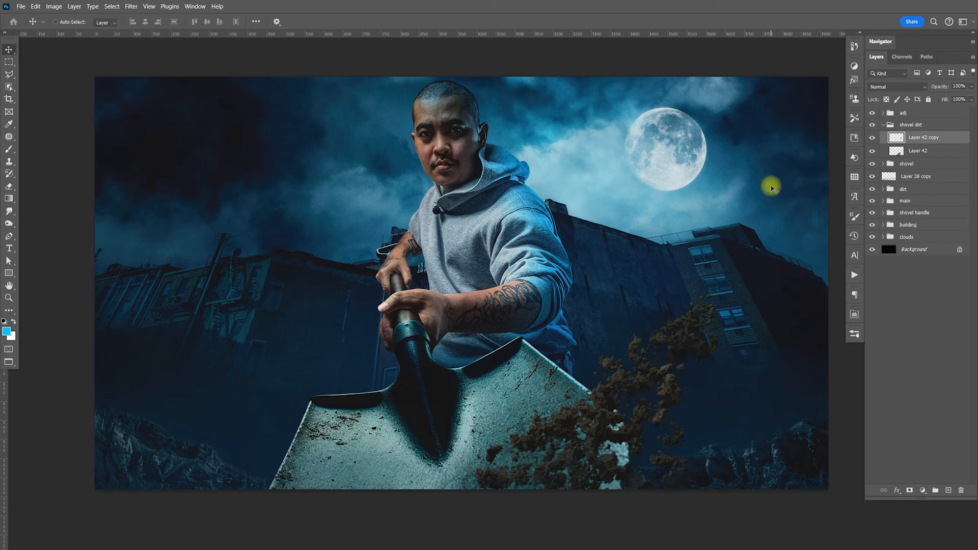
key(Delete)
- Open wg_dust_particles_7.png from the Stock Photos folder in Bridge and paste its dust particles above Layer 42
key(alt+Tab)
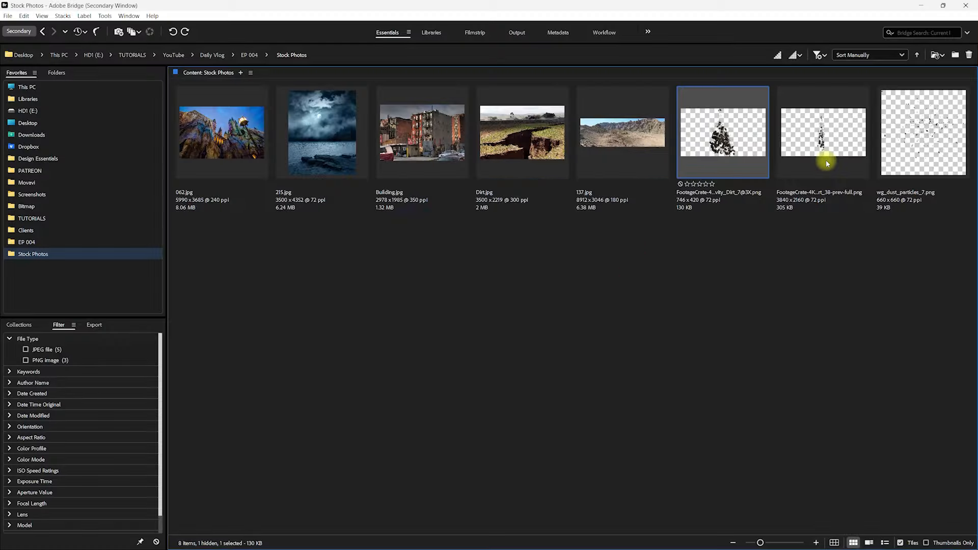
click(898, 145)
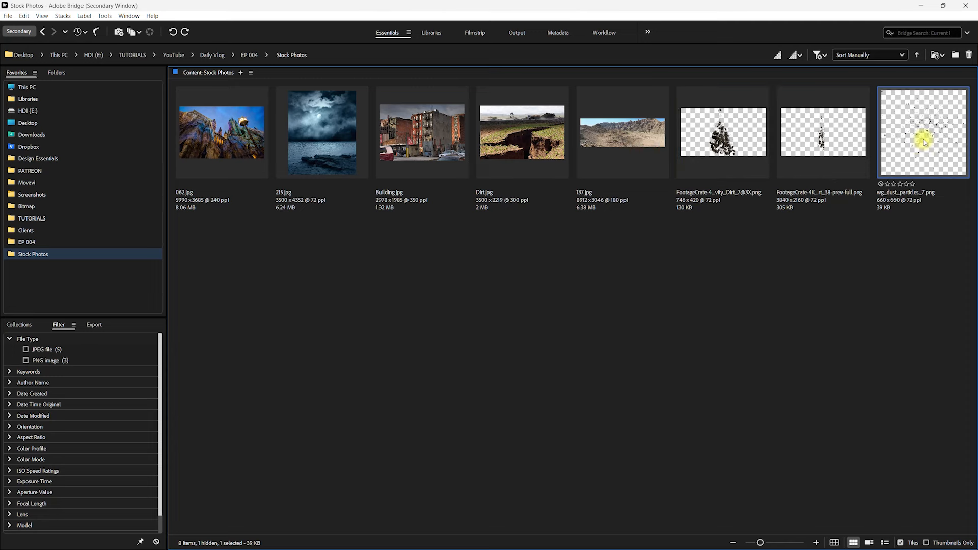
double_click(912, 154)
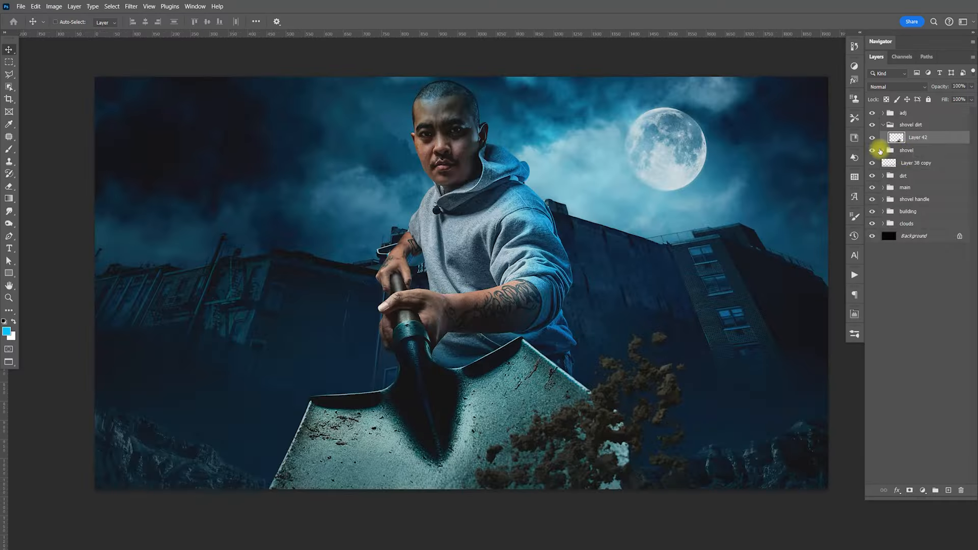
key(ctrl+v)
- Duplicate the dust particles on Layer 43, scale the copy to about 71% and place it over the shovel blade's left half
drag(489, 276, 454, 303)
key(ctrl+t)
drag(531, 188, 500, 257)
drag(475, 314, 424, 378)
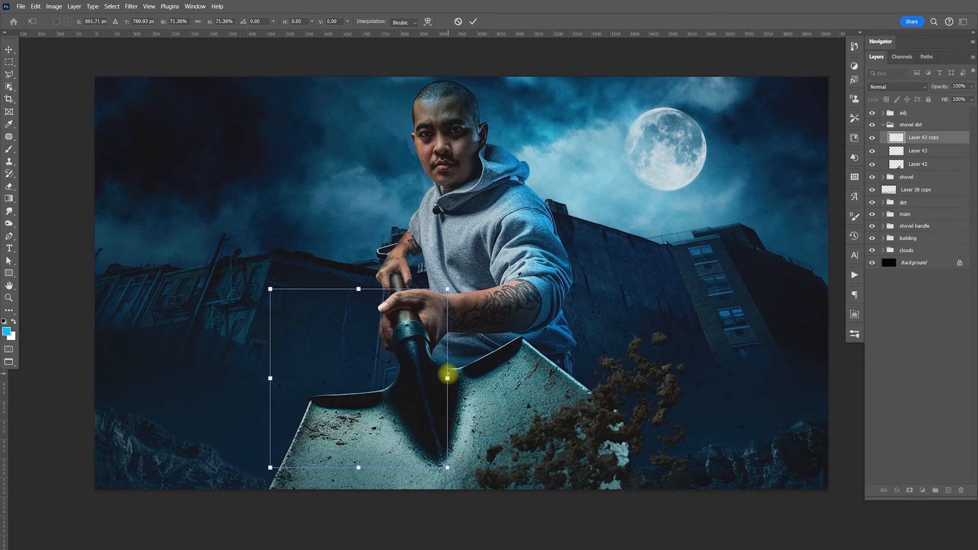
key(Return)
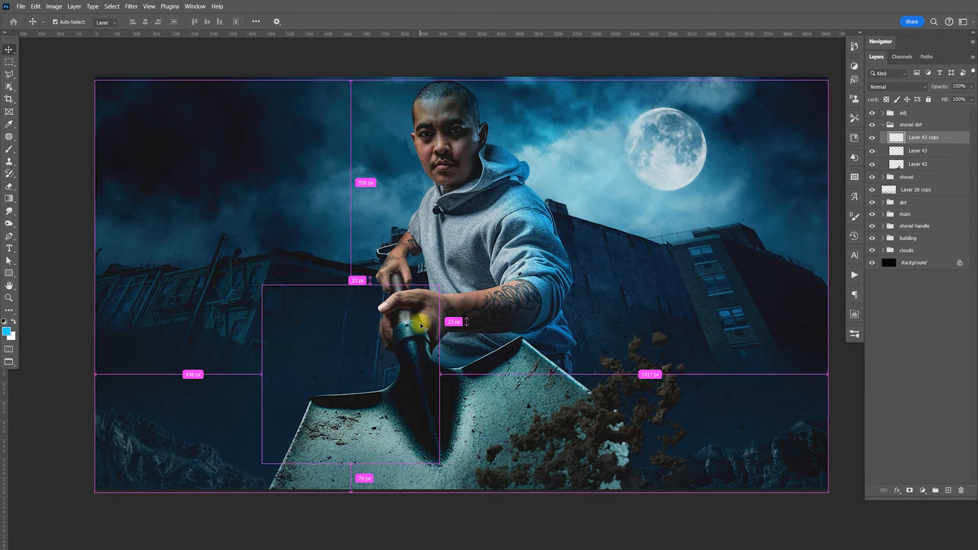
key(ctrl+l)
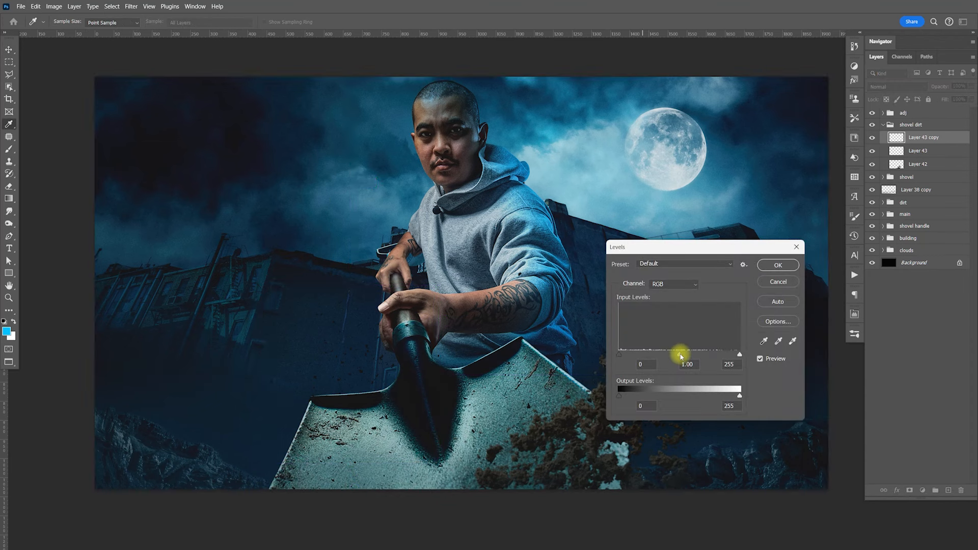
drag(645, 355, 677, 354)
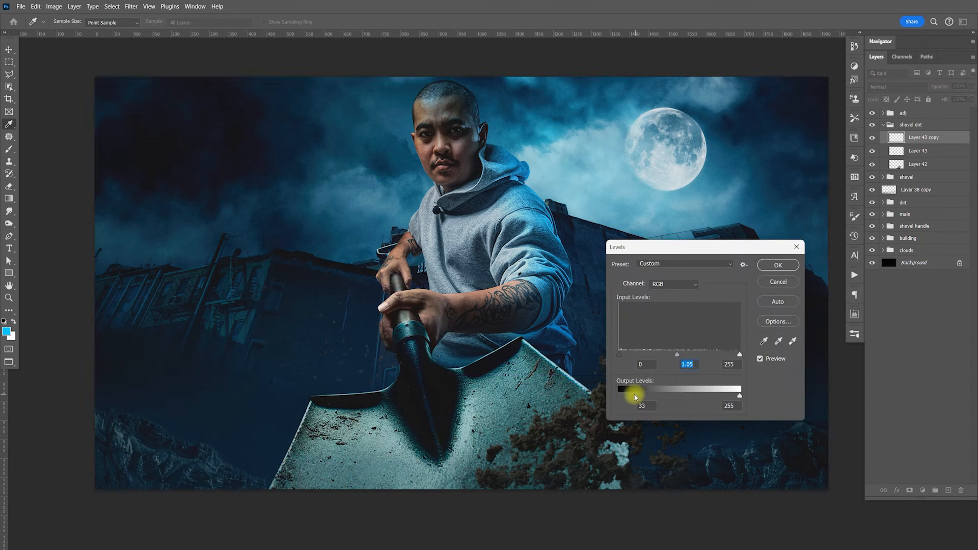
click(770, 281)
drag(659, 370, 663, 359)
key(ctrl)
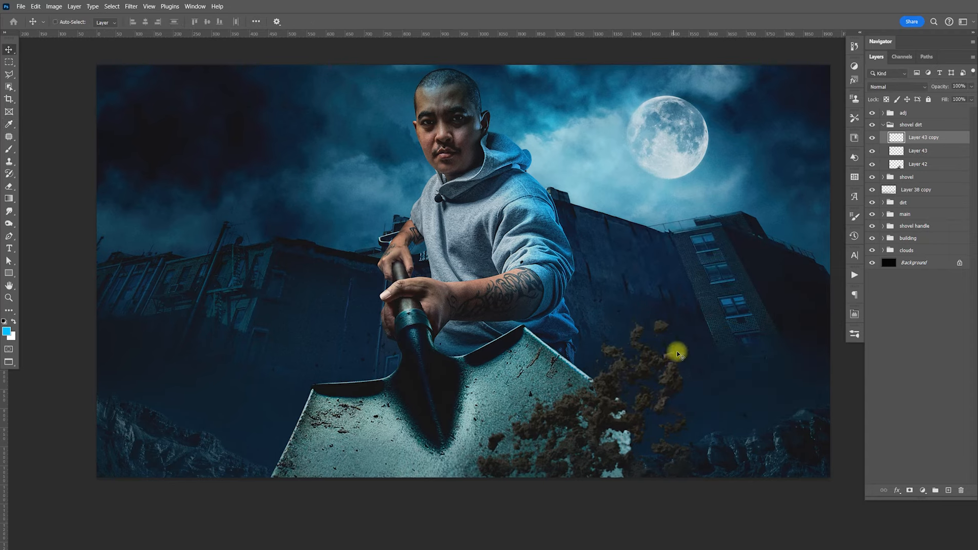
- Open the 3840 x 2160 FootageCrate-4K dirt PNG from Bridge's Stock Photos folder and paste its dirt burst above Layer 43 copy
key(alt+Tab)
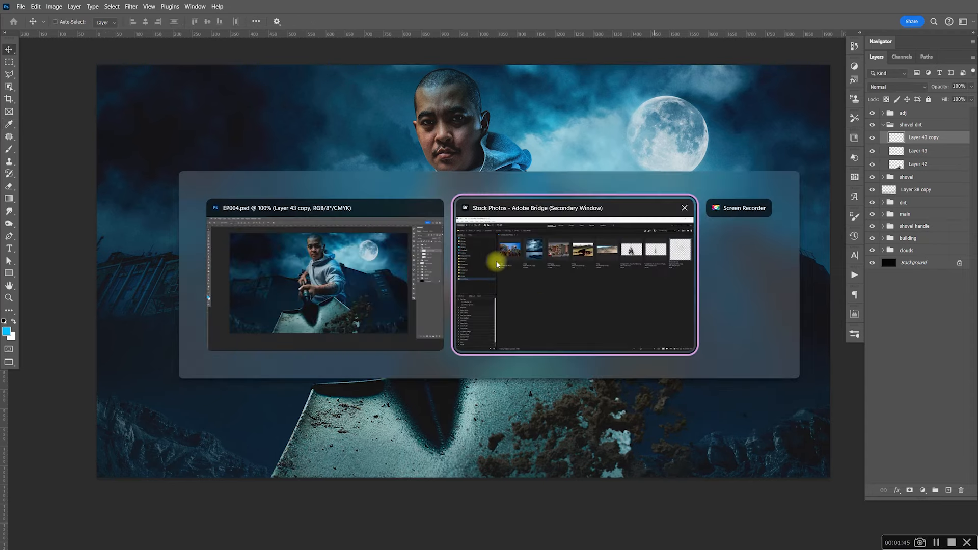
click(540, 304)
click(823, 140)
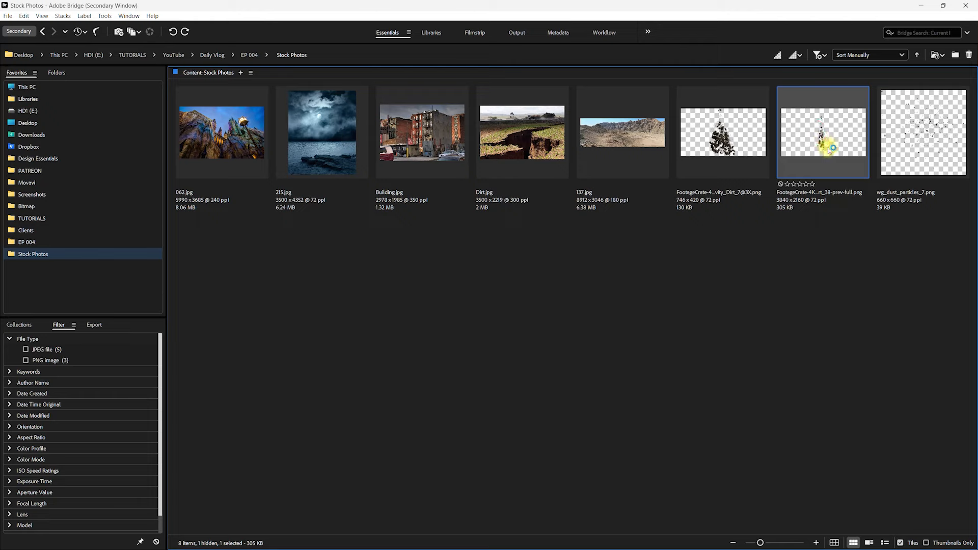
key(alt+Tab)
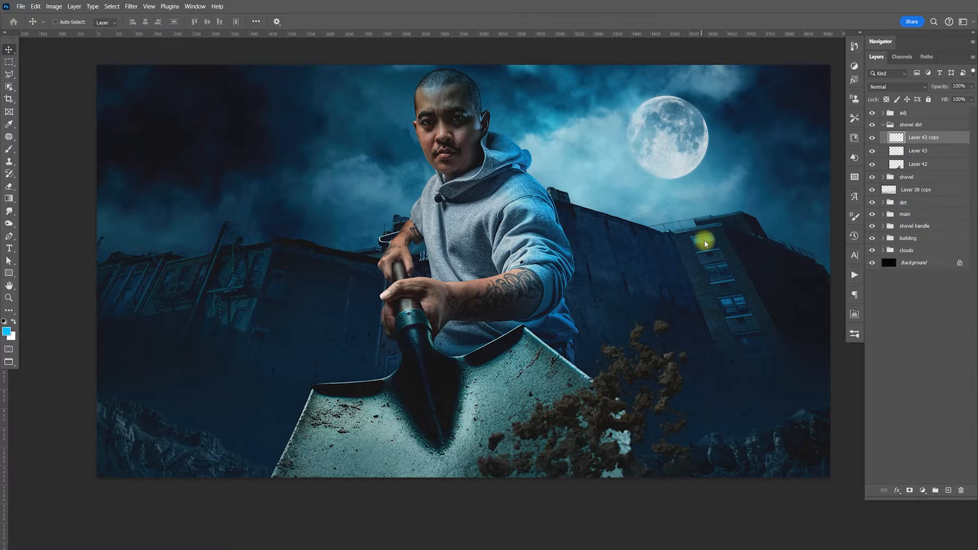
key(ctrl+Tab)
key(ctrl+Tab)
key(ctrl)
key(ctrl+v)
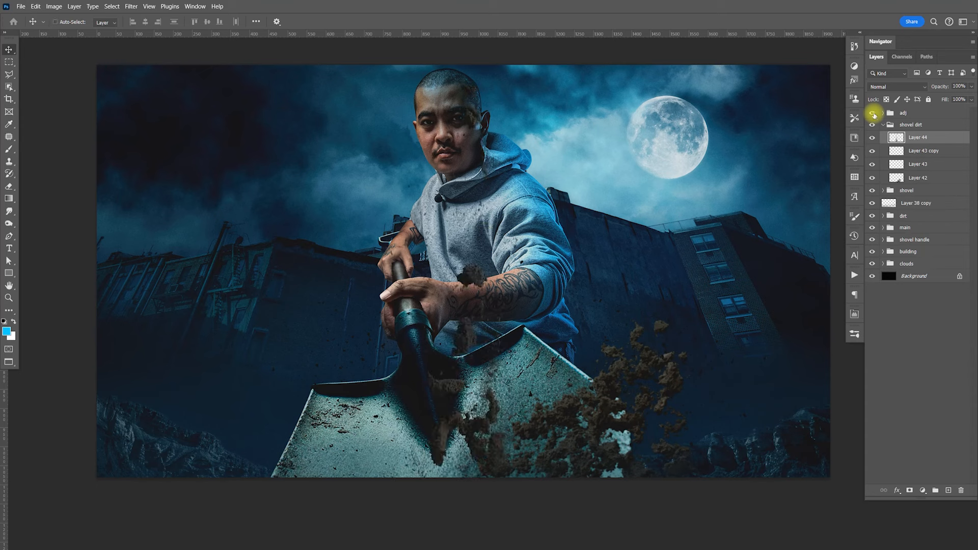
key(ctrl)
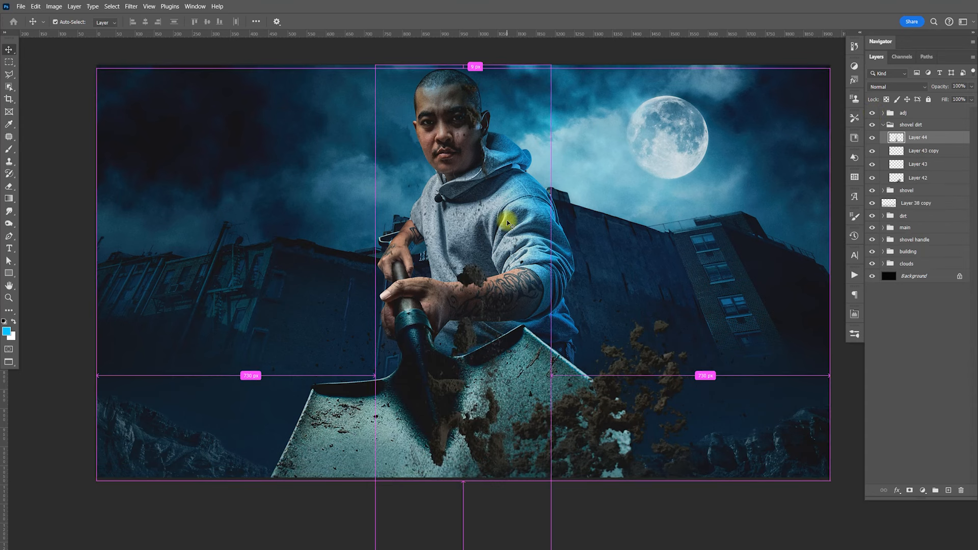
- Rotate Layer 44 about 32°, scale it down and place its clumps up and to the right of the shovel dirt
key(ctrl+t)
drag(545, 59, 670, 222)
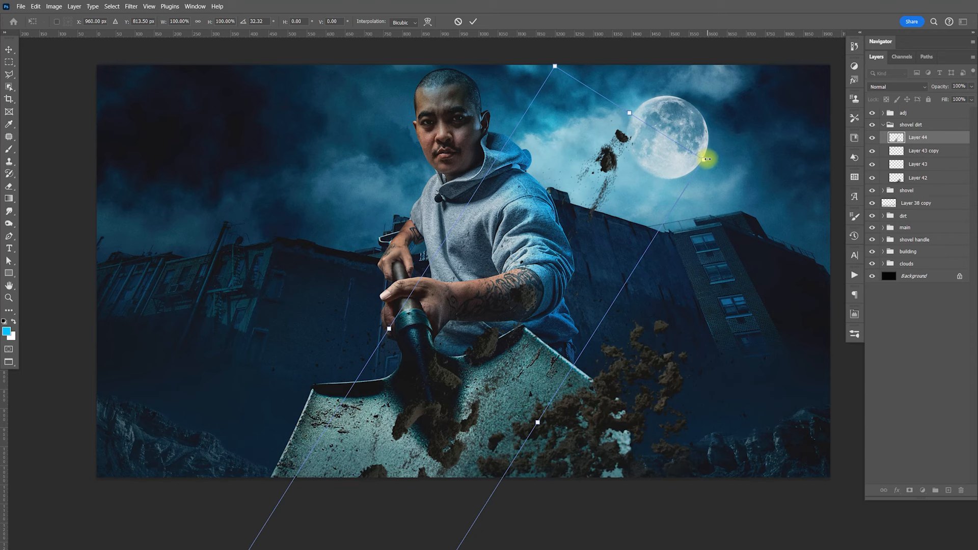
drag(706, 159, 604, 256)
drag(476, 354, 701, 265)
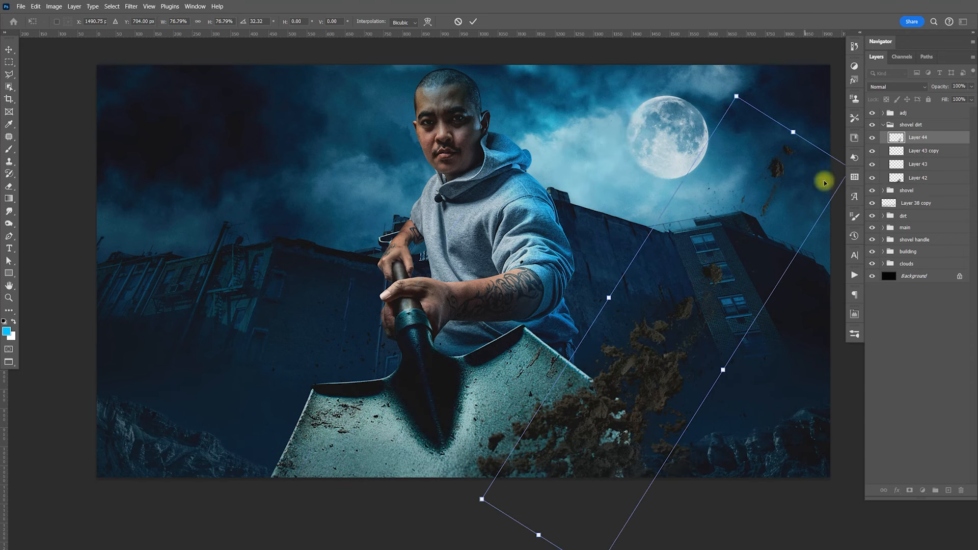
drag(792, 132, 558, 434)
key(Return)
drag(684, 357, 690, 379)
- Scale down the dirt on Layer 42 so it covers a smaller area at the shovel blade's lower-right edge
click(915, 179)
key(ctrl+t)
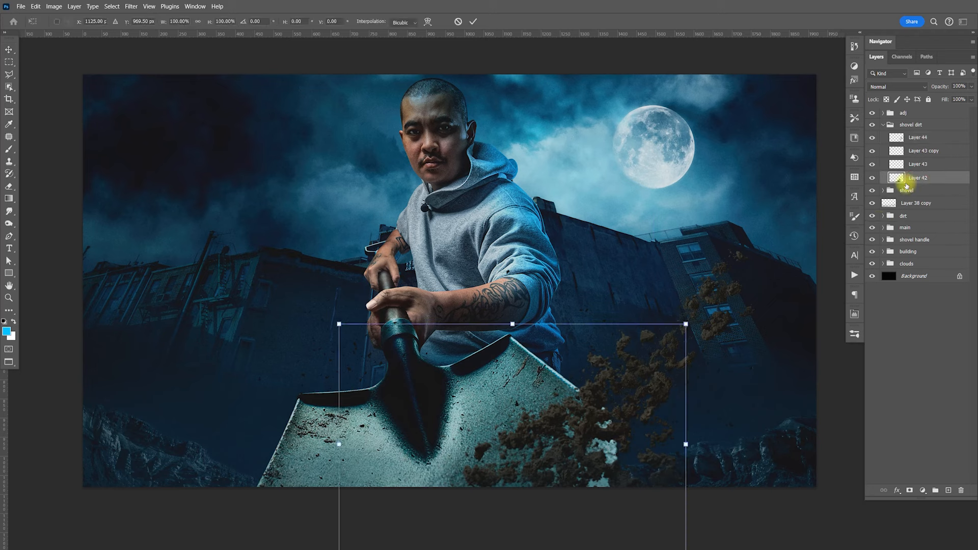
drag(683, 323, 604, 431)
key(Return)
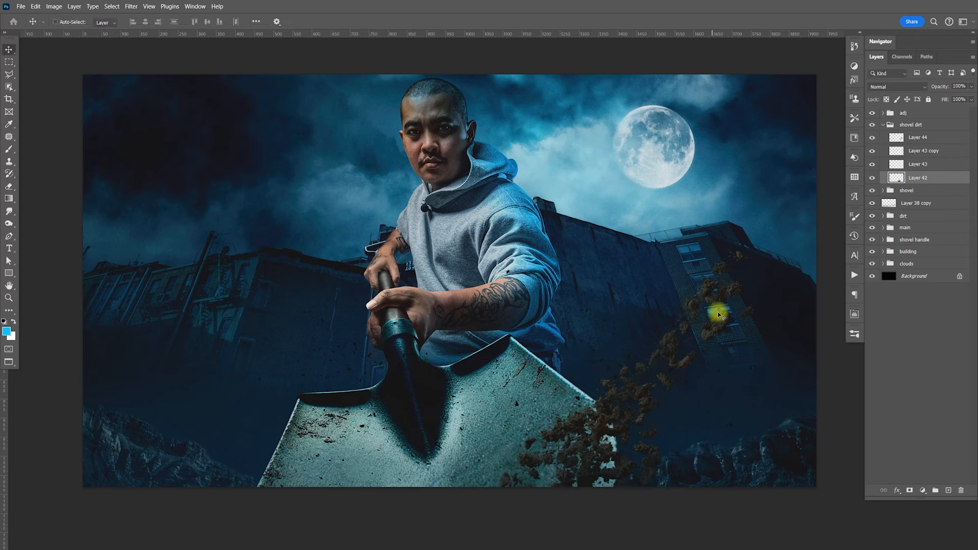
- Flip and rotate Layer 44, then reposition it so its clumps trail from the shovel dirt toward the right-hand building
click(900, 138)
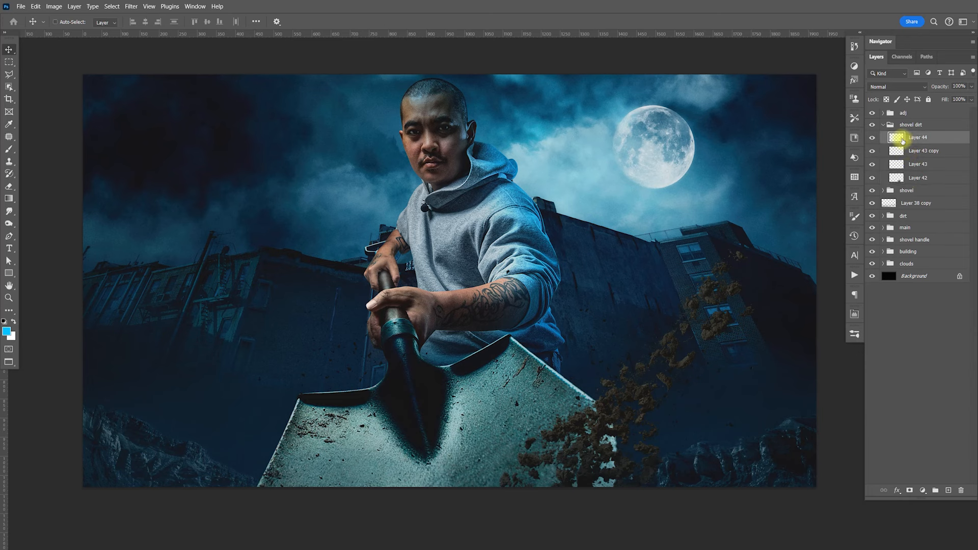
key(ctrl+t)
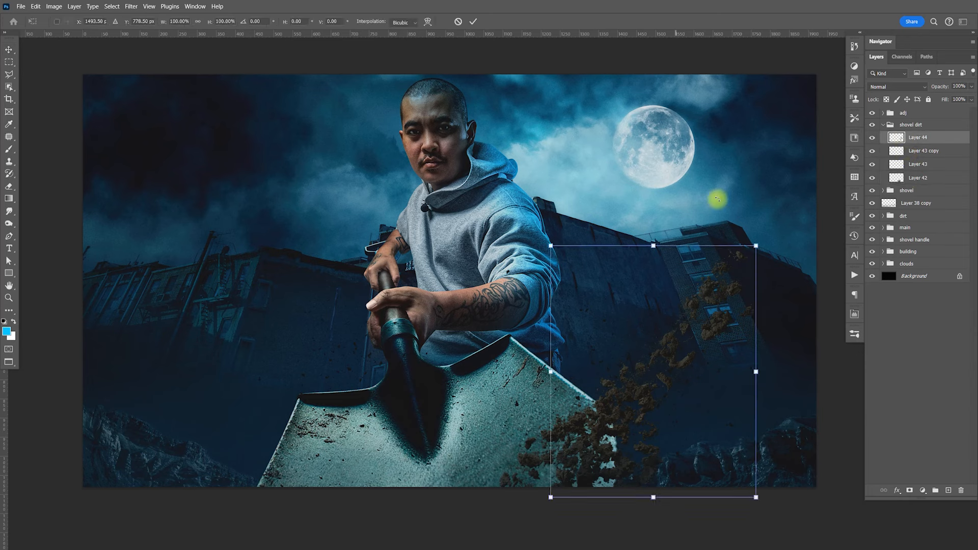
right_click(702, 304)
click(724, 490)
drag(783, 349, 593, 182)
key(Return)
drag(683, 345, 699, 401)
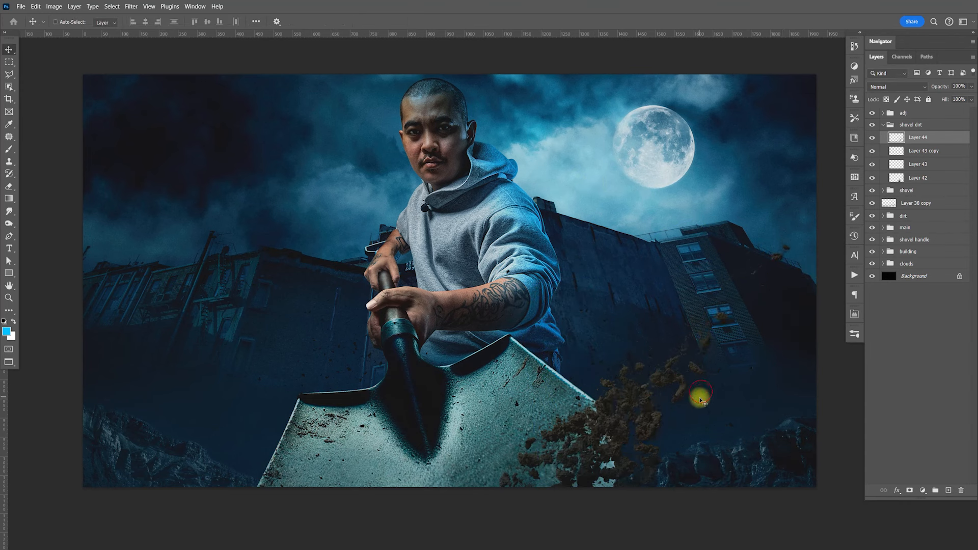
- Duplicate Layer 42, scale and rotate the copy, and place its clumps along the canvas's bottom edge in front of the shovel blade
click(892, 177)
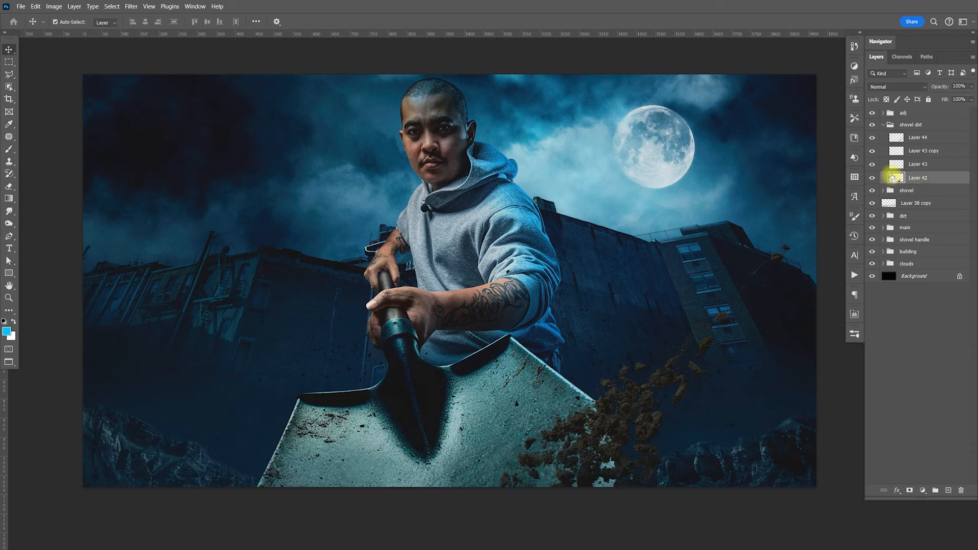
drag(607, 356, 457, 391)
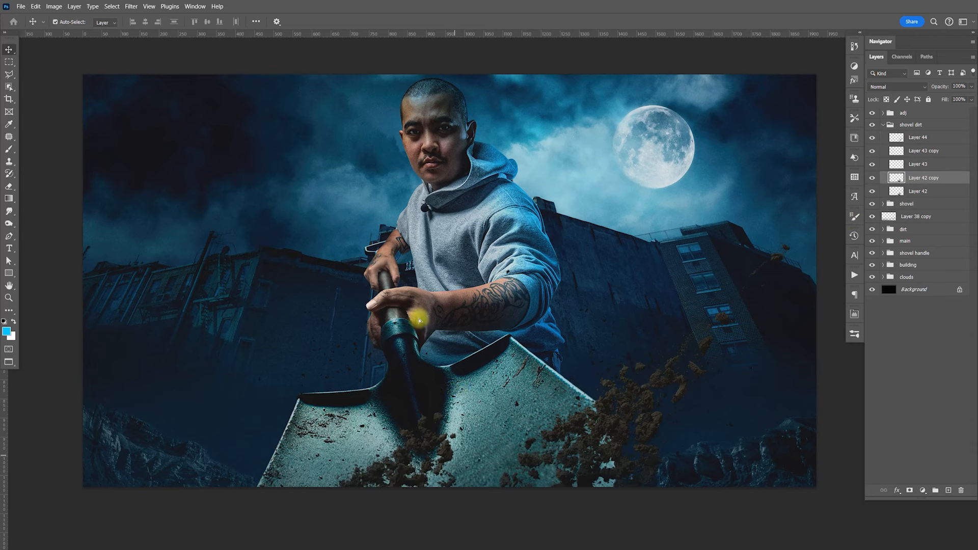
key(ctrl+t)
drag(467, 384, 542, 502)
drag(408, 502, 429, 493)
drag(508, 467, 493, 441)
drag(455, 484, 475, 494)
key(Return)
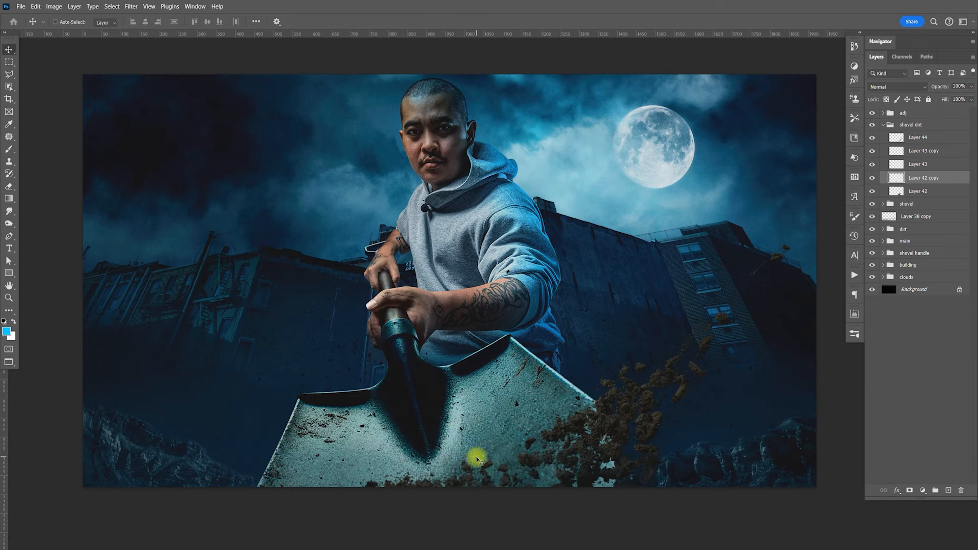
- Duplicate Layer 42 again and apply a Motion Blur to the copy with a 48° angle and 34-pixel distance
scroll(525, 442, up, 2)
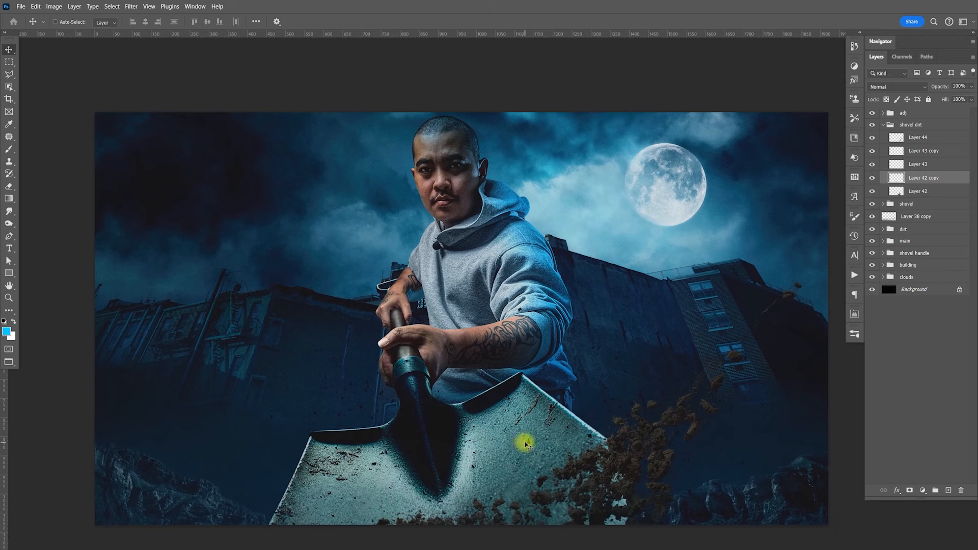
scroll(524, 442, down, 1)
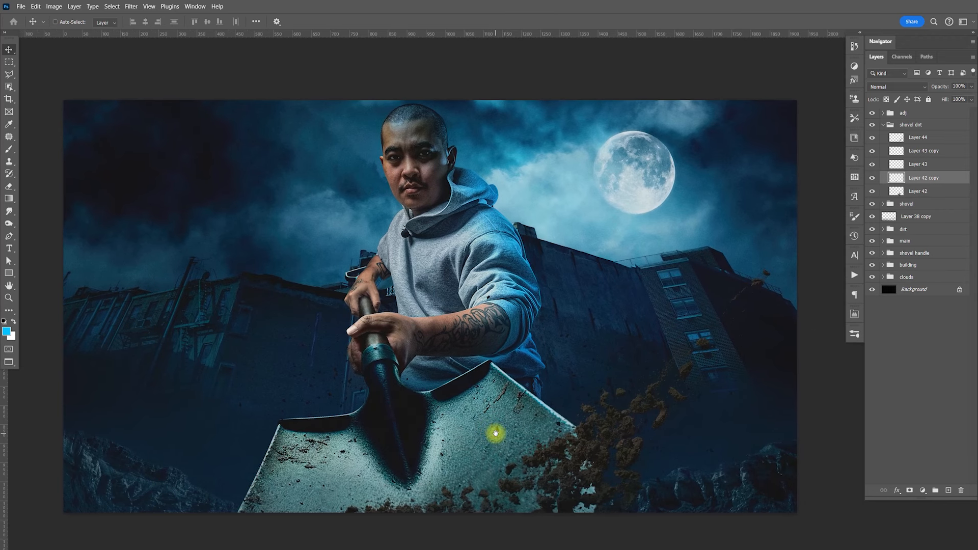
click(917, 192)
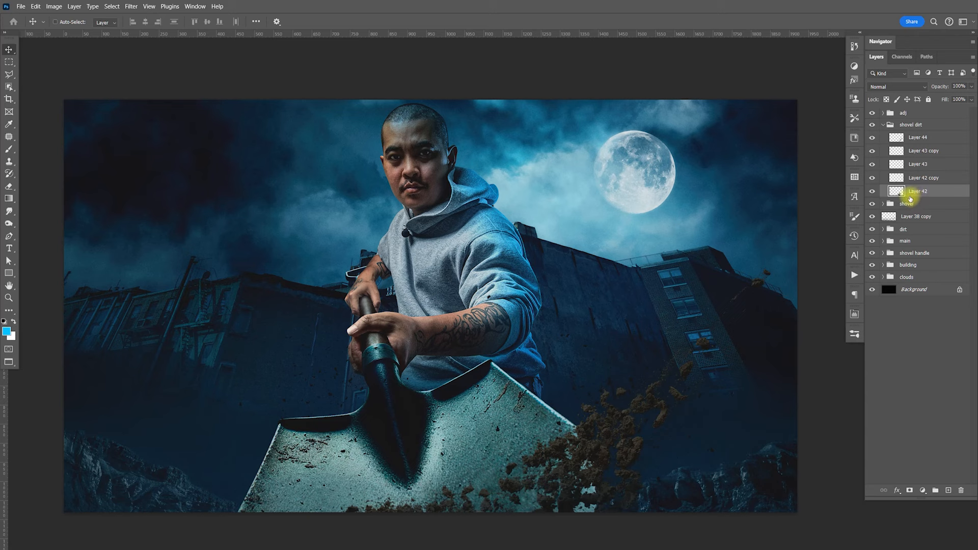
key(ctrl+j)
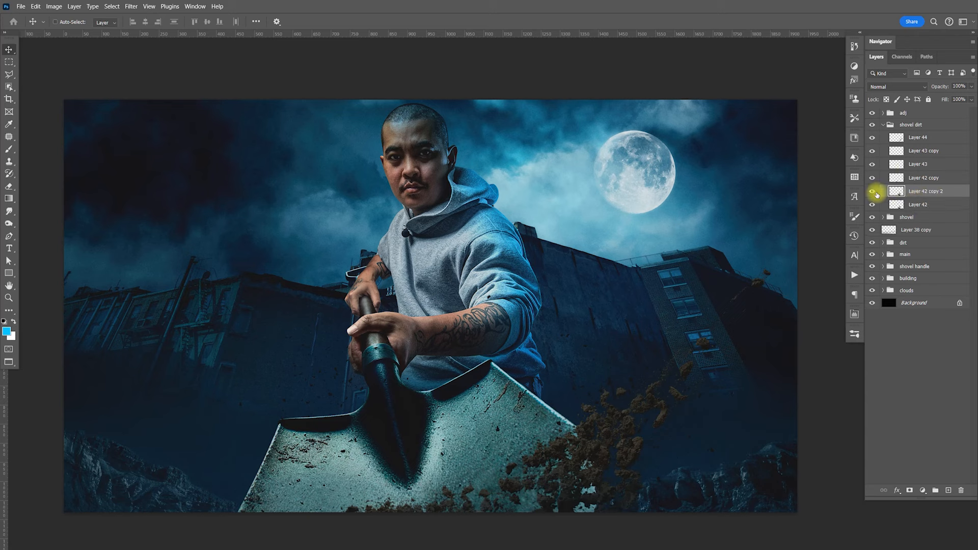
mouse_move(606, 417)
mouse_down()
mouse_move(600, 402)
mouse_move(614, 410)
mouse_up()
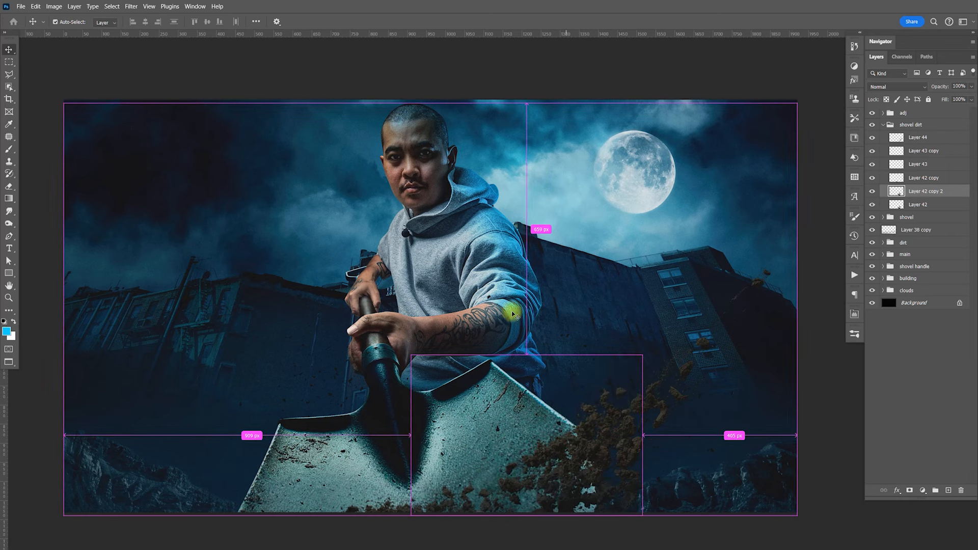
click(130, 6)
mouse_move(191, 158)
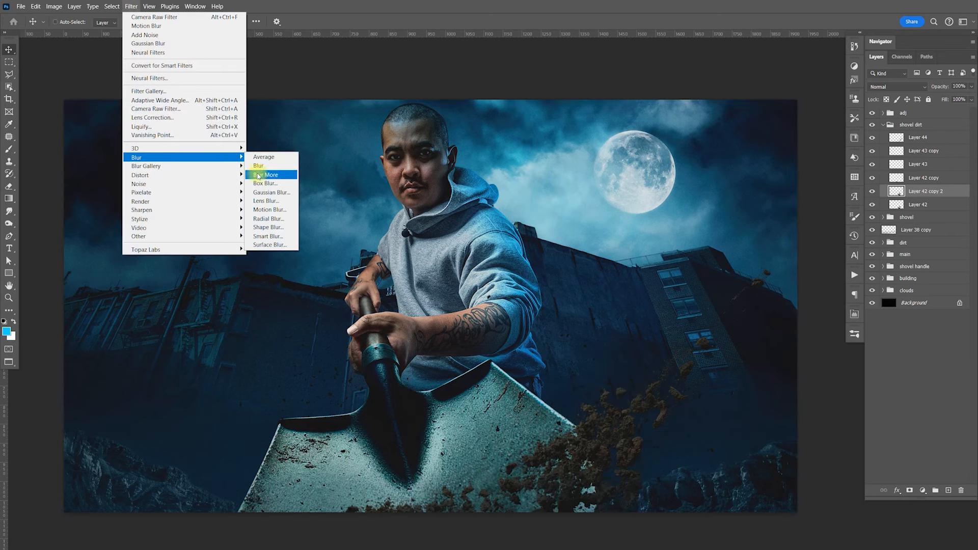
click(270, 209)
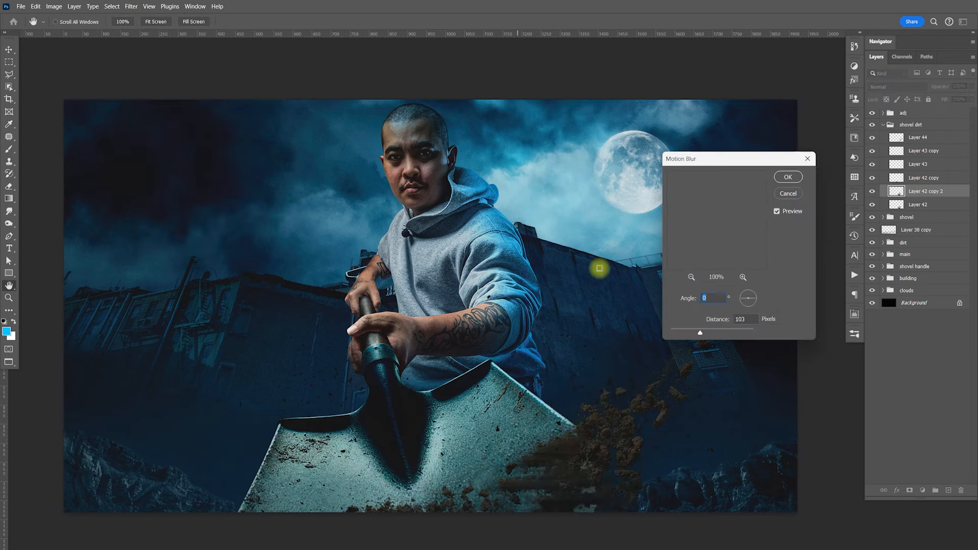
click(753, 299)
drag(754, 297, 753, 298)
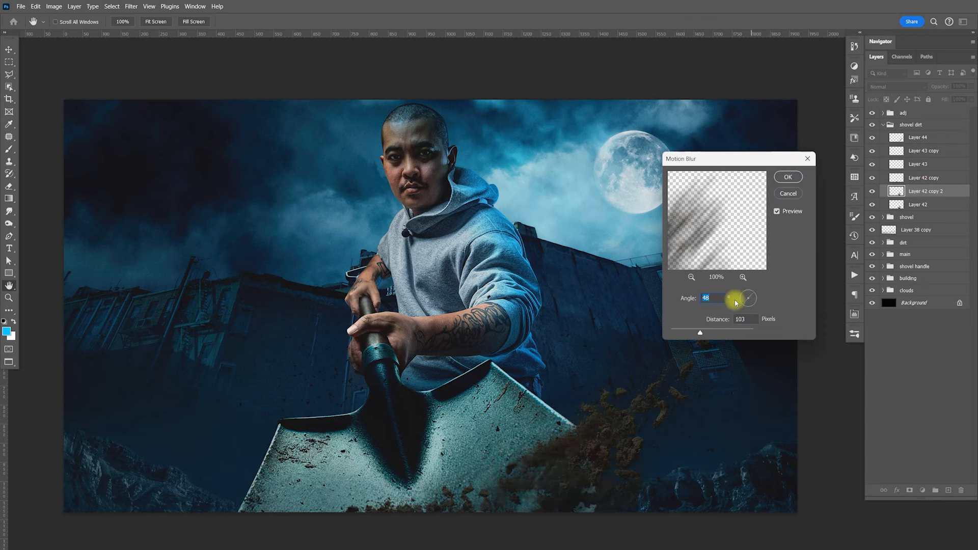
drag(699, 332, 688, 336)
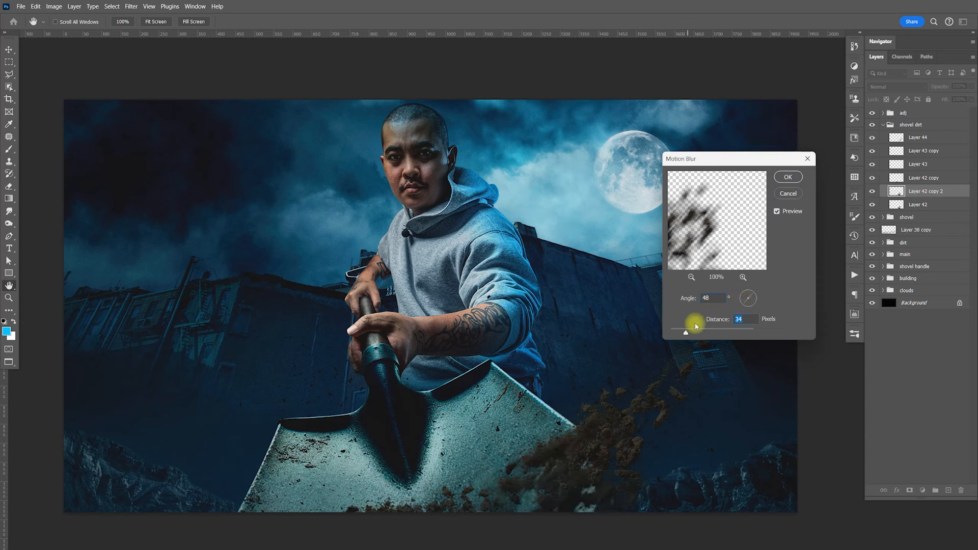
click(787, 177)
- Offset the blurred Layer 42 copy 2 slightly over the dirt and blend it with Screen at 55% opacity
key(v)
drag(636, 413, 647, 419)
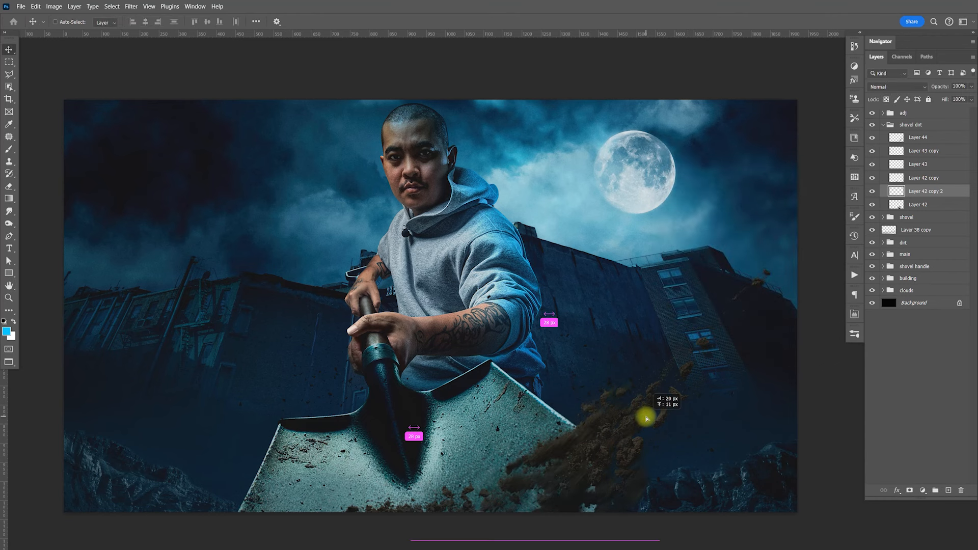
drag(971, 86, 933, 100)
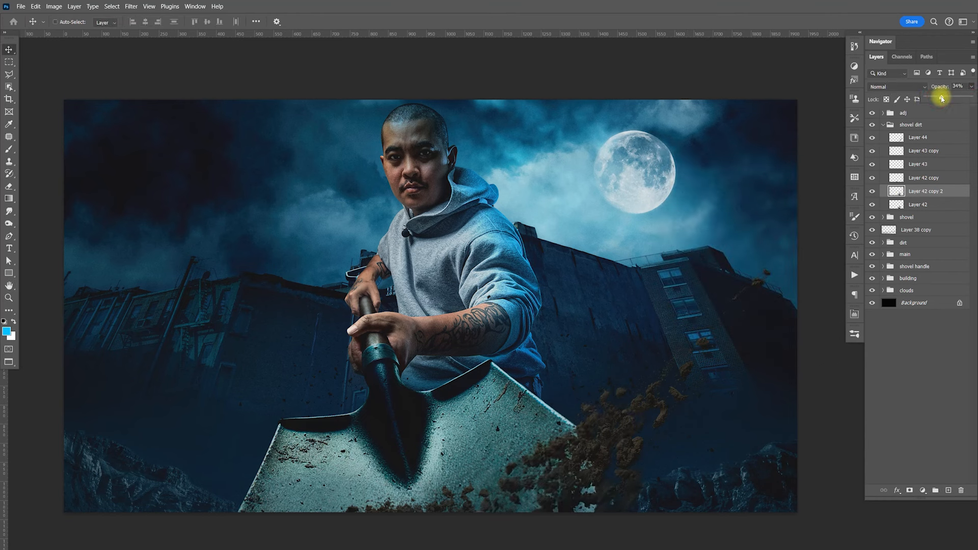
click(897, 90)
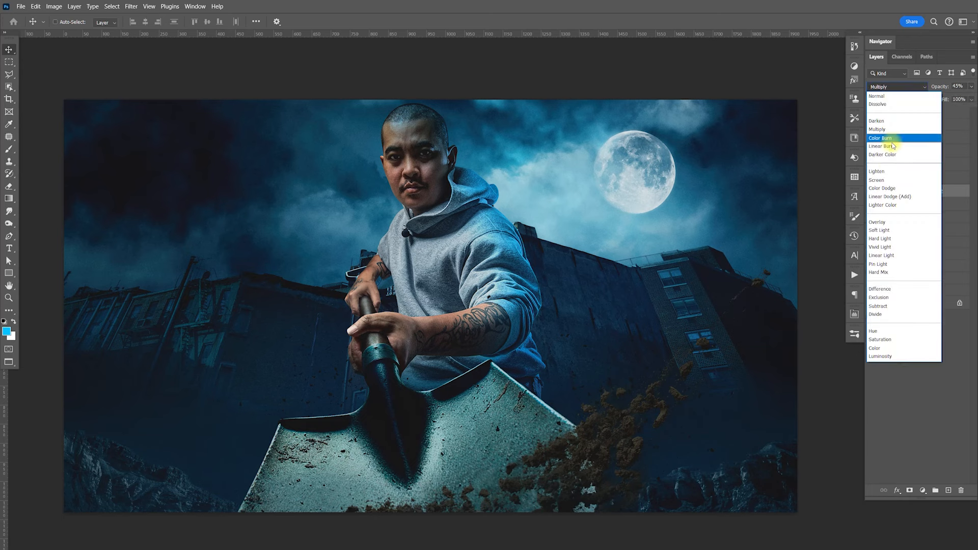
click(886, 179)
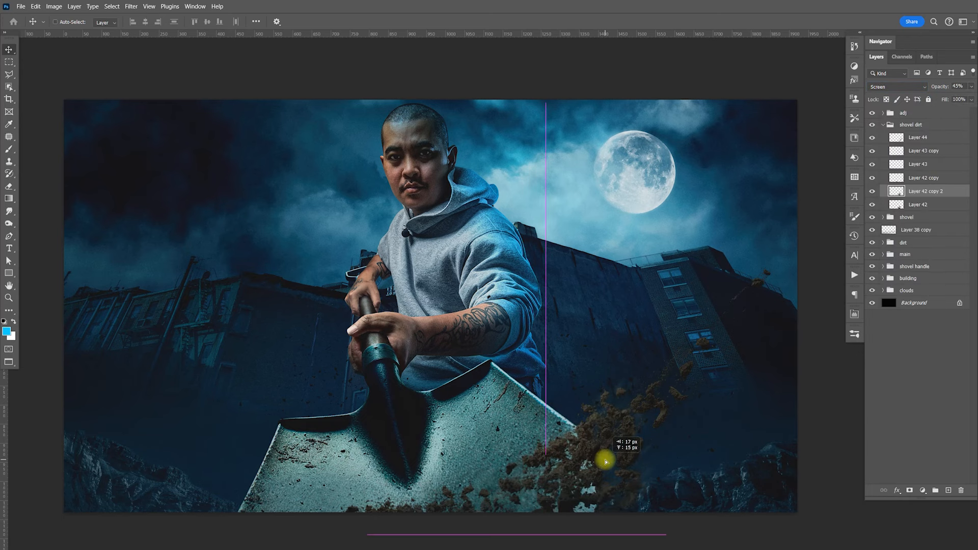
click(970, 86)
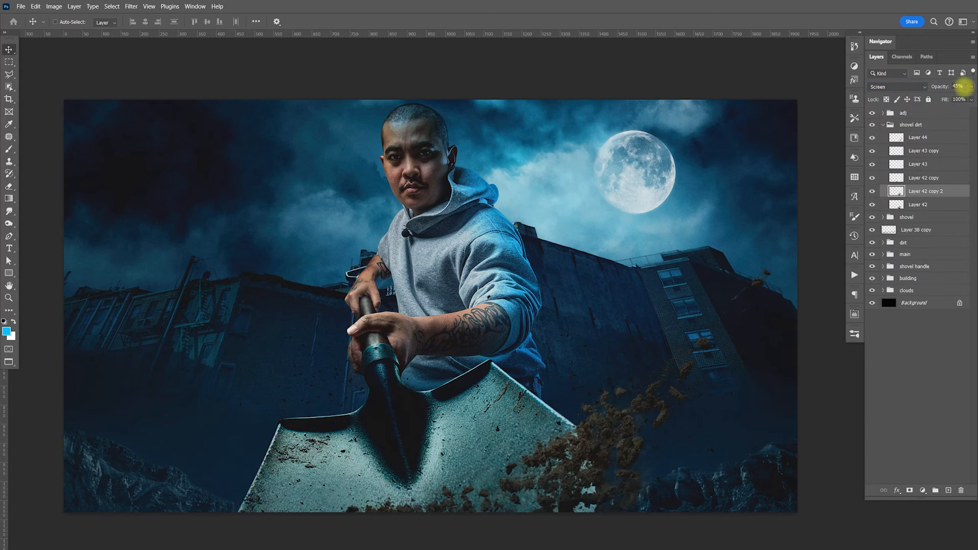
click(921, 126)
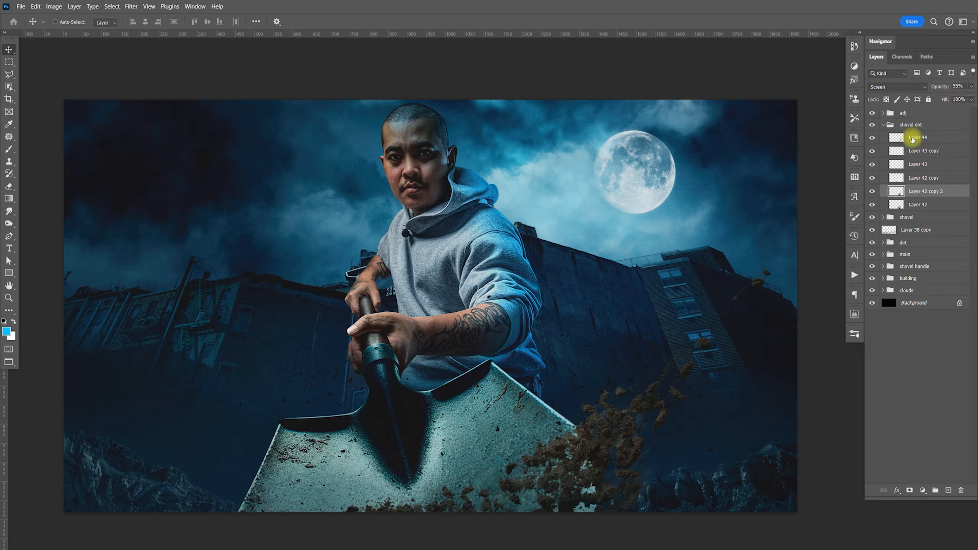
- Compare the dirt with and without the blurred copy, and shift the copy slightly over the clumps
click(871, 193)
click(871, 193)
drag(622, 472, 612, 485)
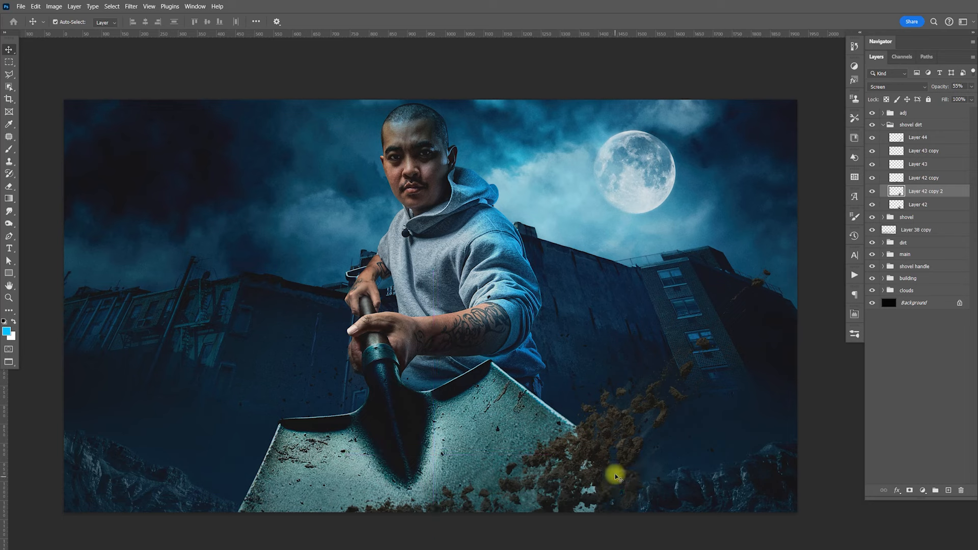
drag(660, 378, 672, 371)
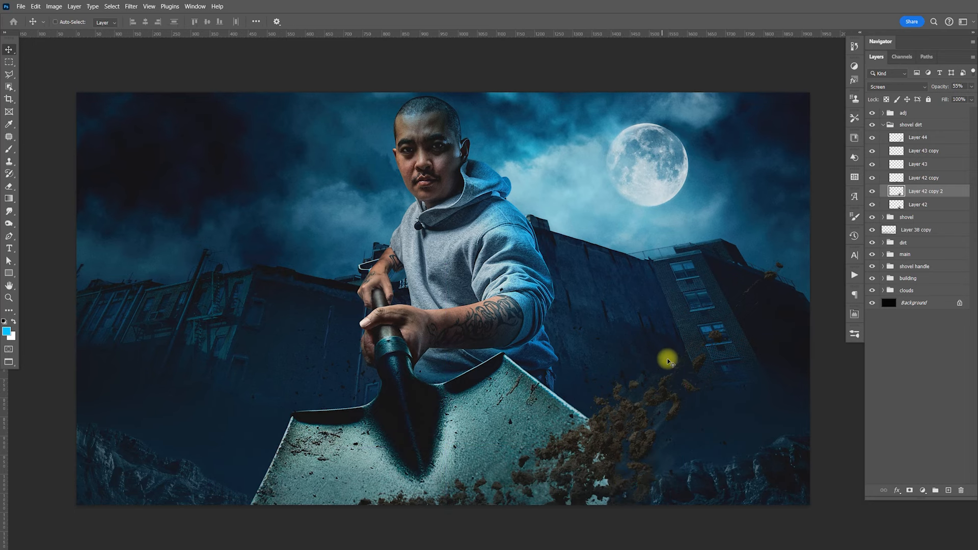
- Group all the dirt layers from Layer 42 through Layer 44 together inside the shovel dirt group
click(915, 137)
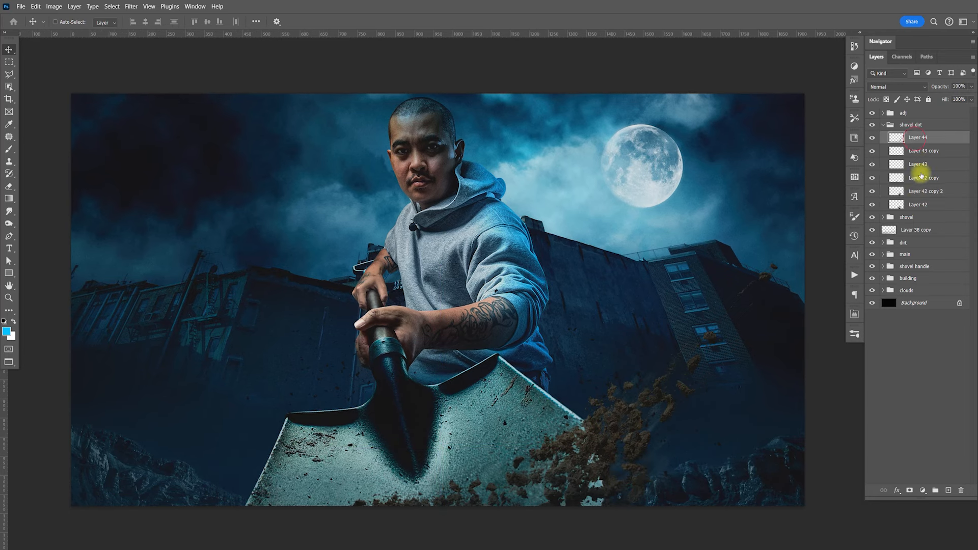
click(917, 204)
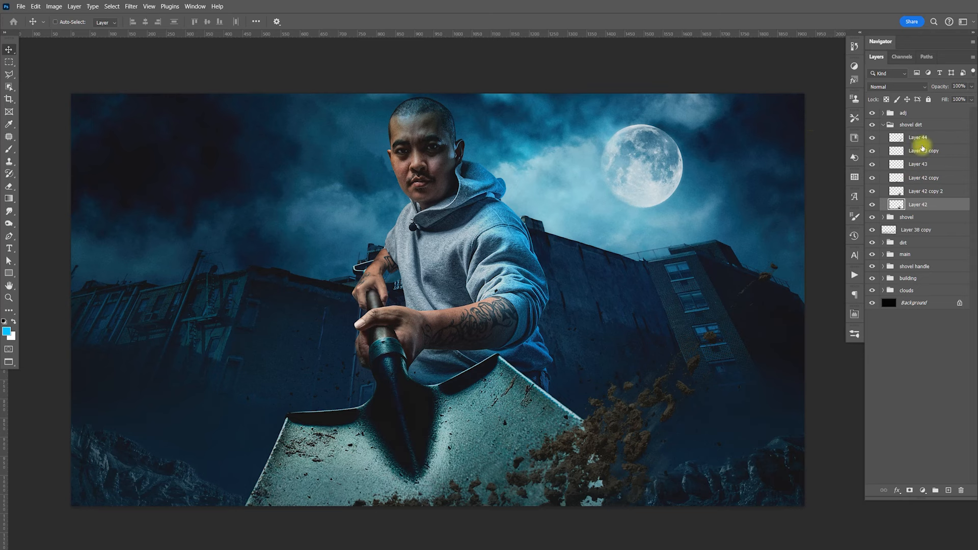
click(917, 137)
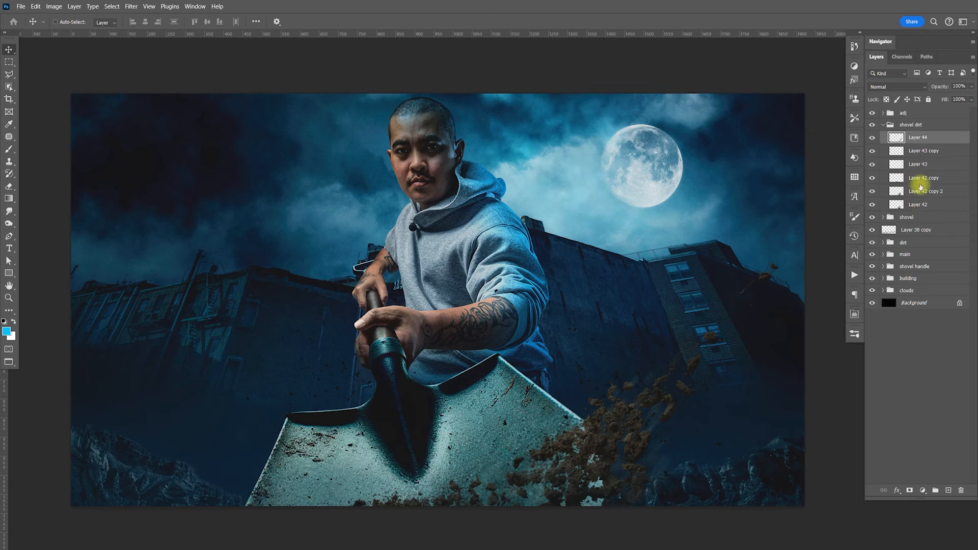
click(929, 209)
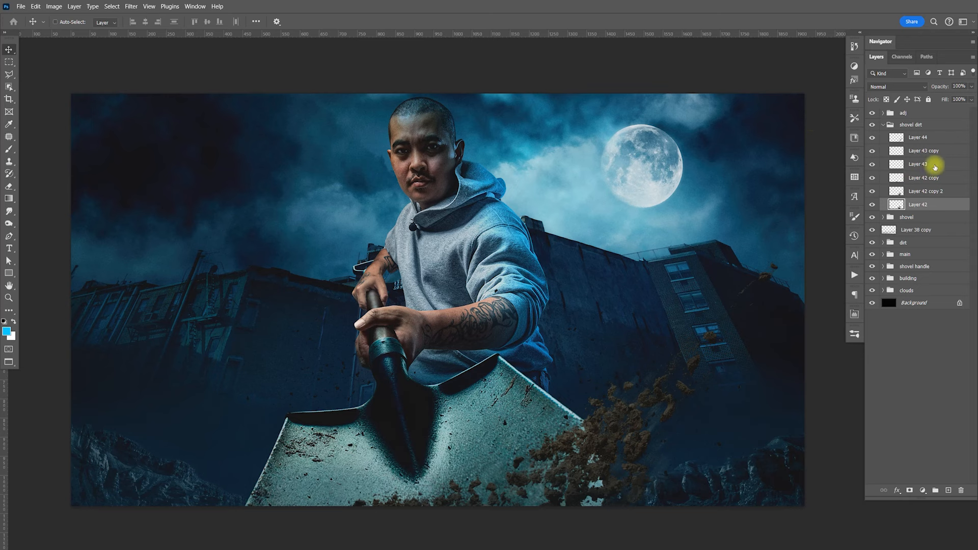
shift+click(927, 137)
key(ctrl+g)
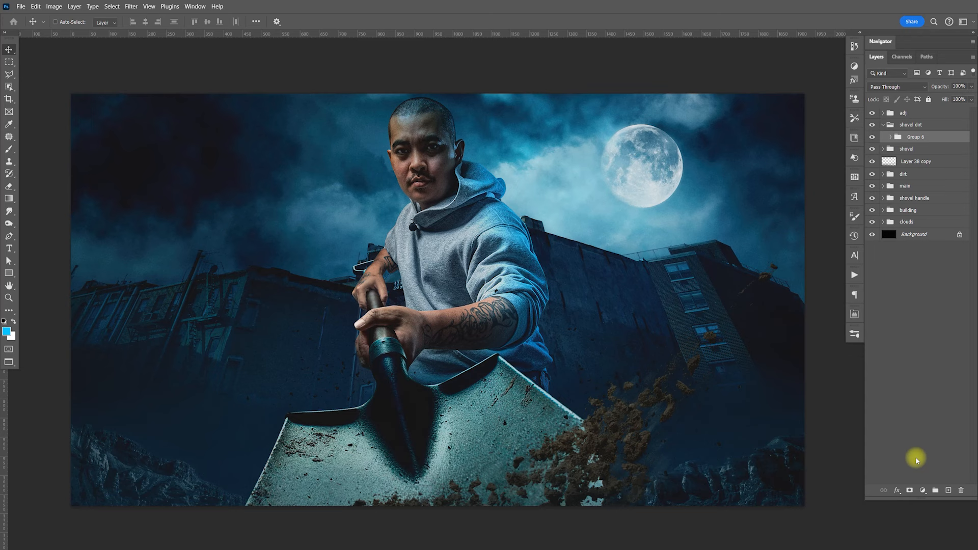
- Add a Color Balance adjustment clipped to the new dirt group, with midtones at Cyan-Red -32, Magenta-Green -2 and Yellow-Blue +32
click(922, 489)
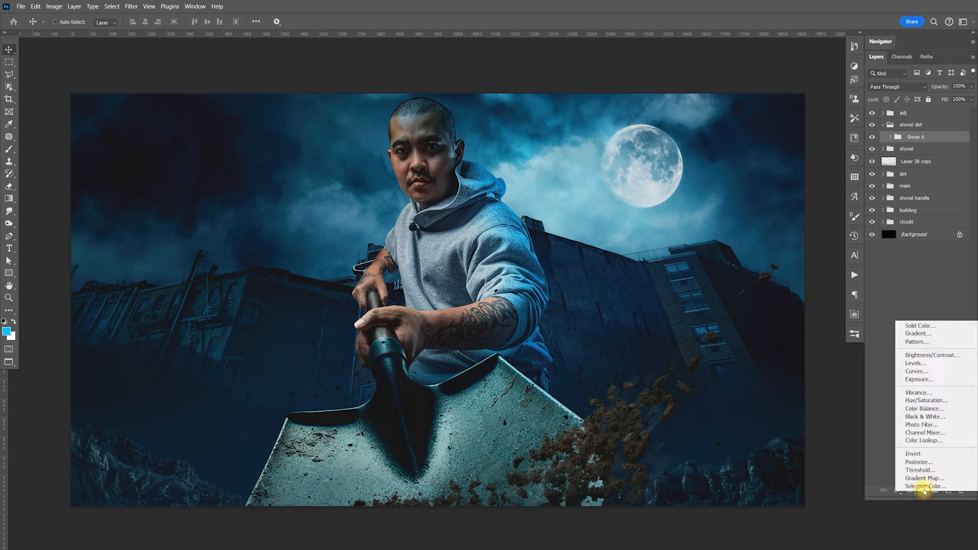
click(924, 408)
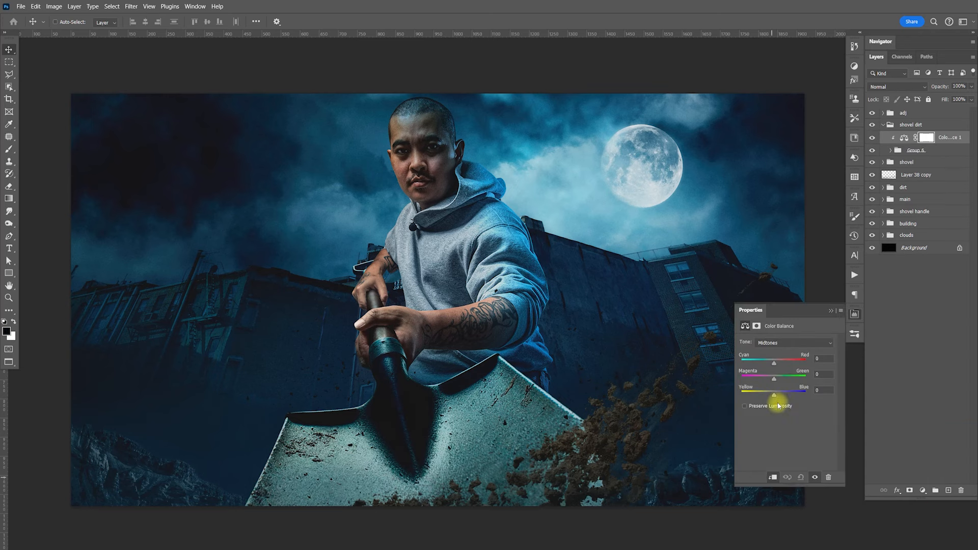
drag(761, 367, 763, 365)
click(774, 382)
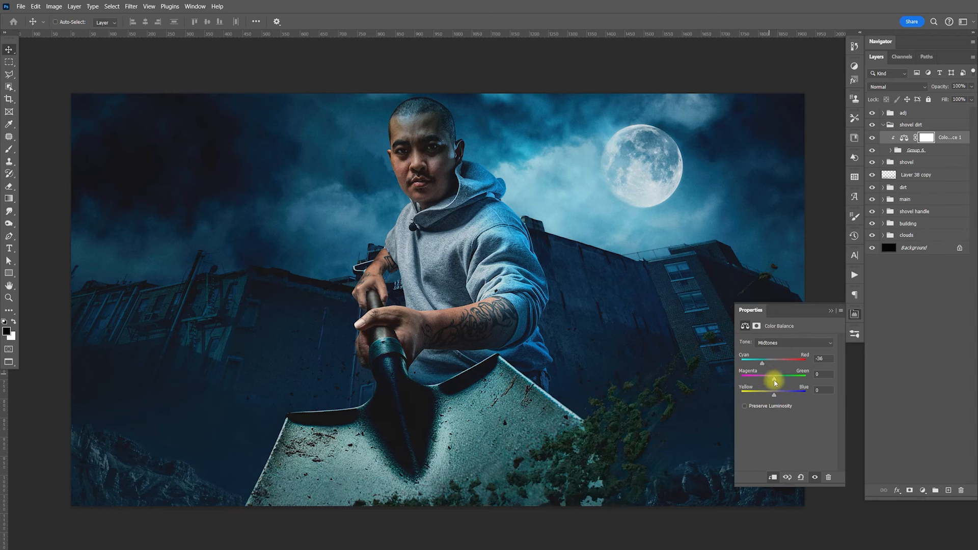
drag(784, 396, 786, 396)
click(772, 370)
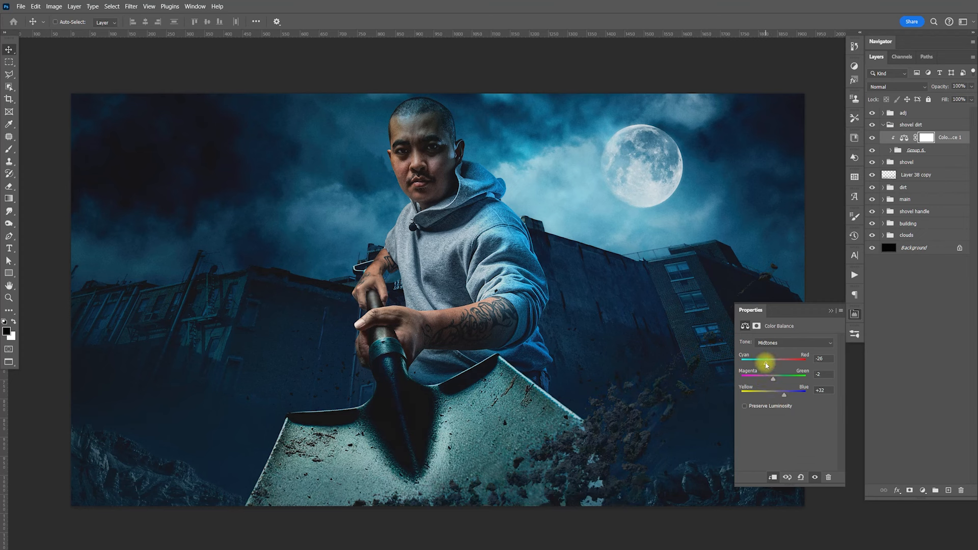
click(785, 397)
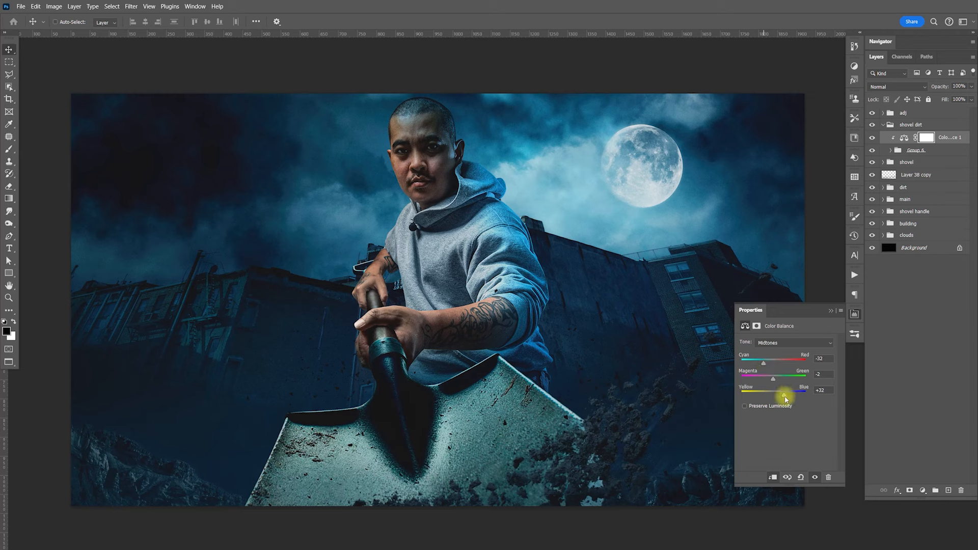
- Lower the opacity of the dirt group's Color Balance adjustment to 26%
click(855, 314)
click(971, 86)
drag(968, 97, 938, 100)
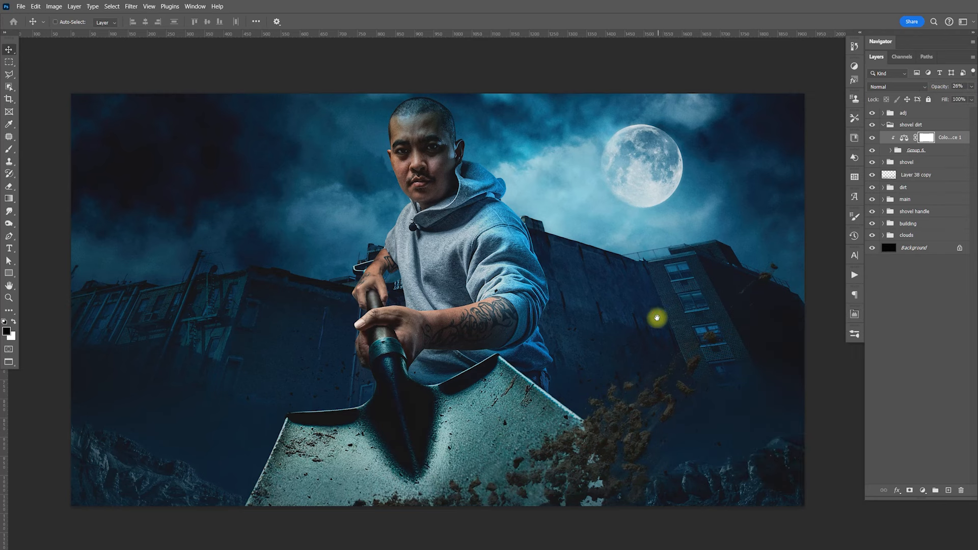
drag(655, 319, 670, 356)
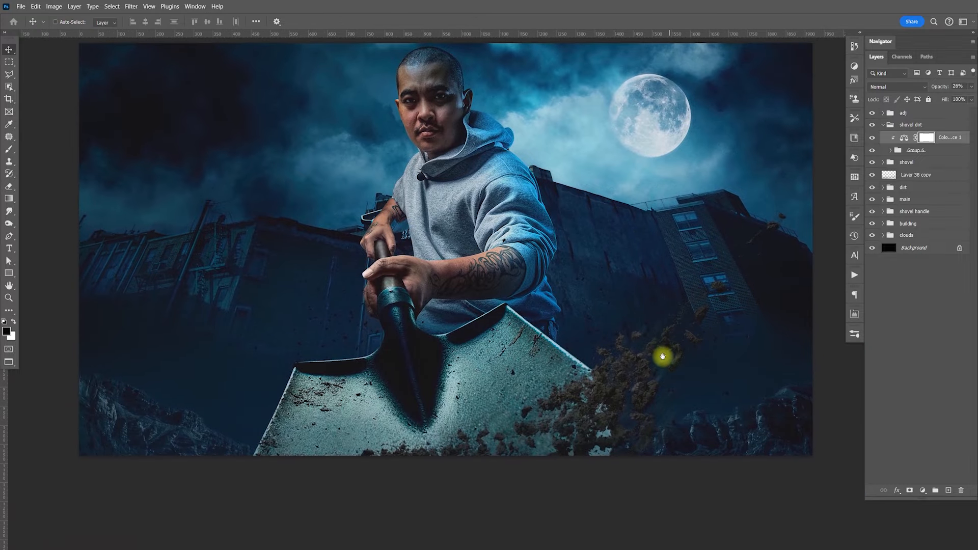
drag(657, 343, 680, 400)
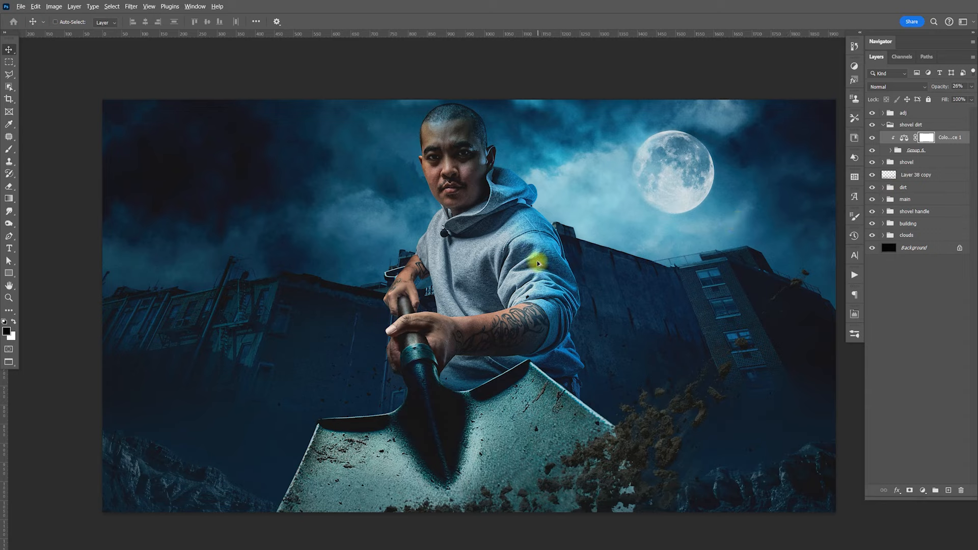
- Switch to Adobe Bridge and browse the Design Essentials Bitmap folders to locate overlay 09.jpg in JPG > Atmosphere
key(alt+Tab)
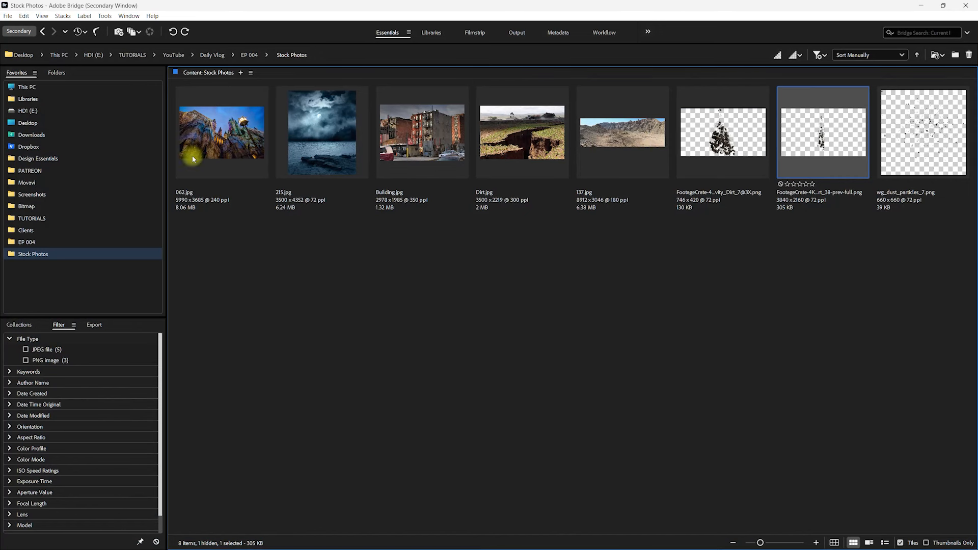
click(63, 159)
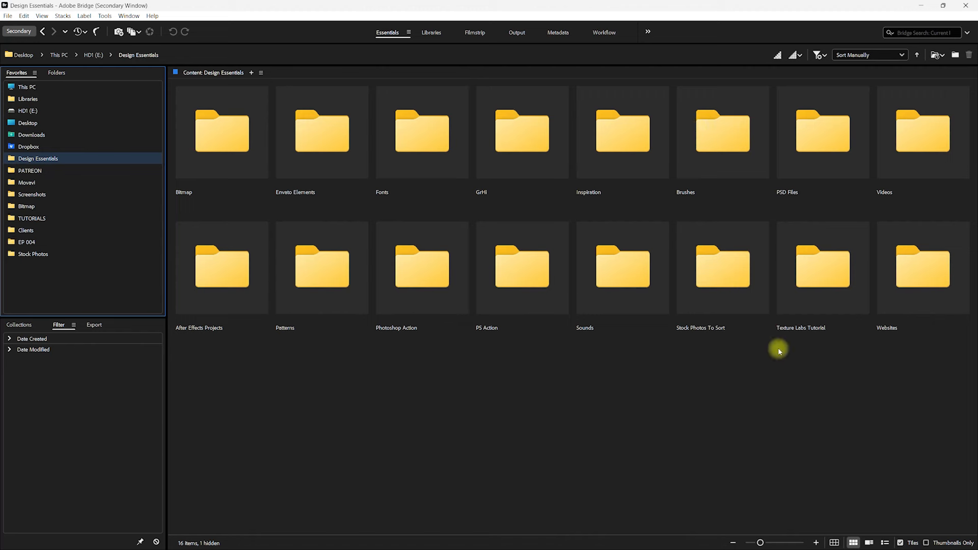
double_click(228, 128)
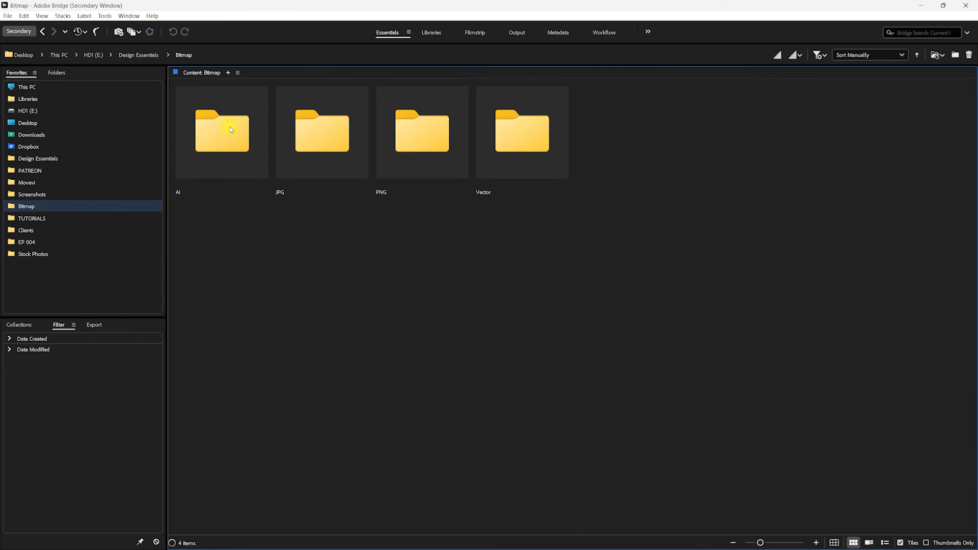
click(423, 144)
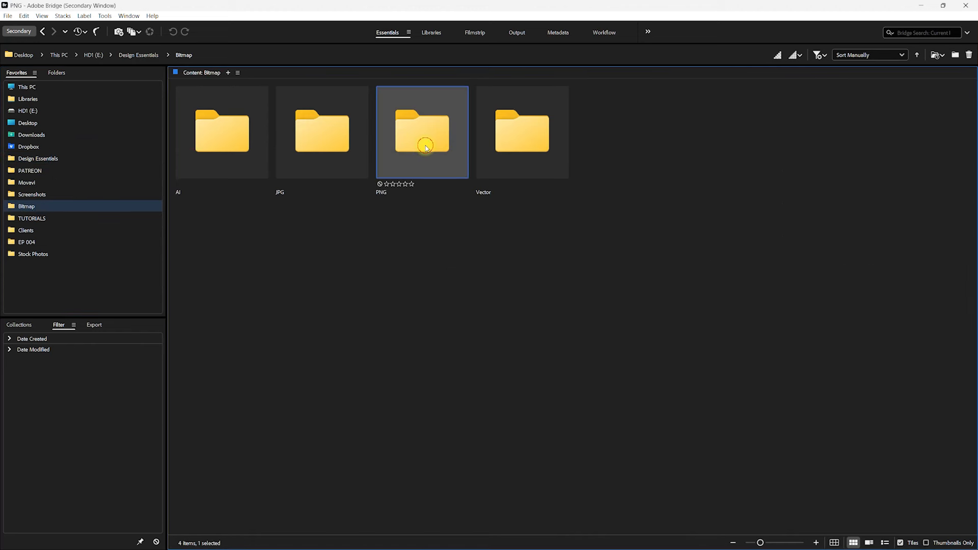
double_click(426, 147)
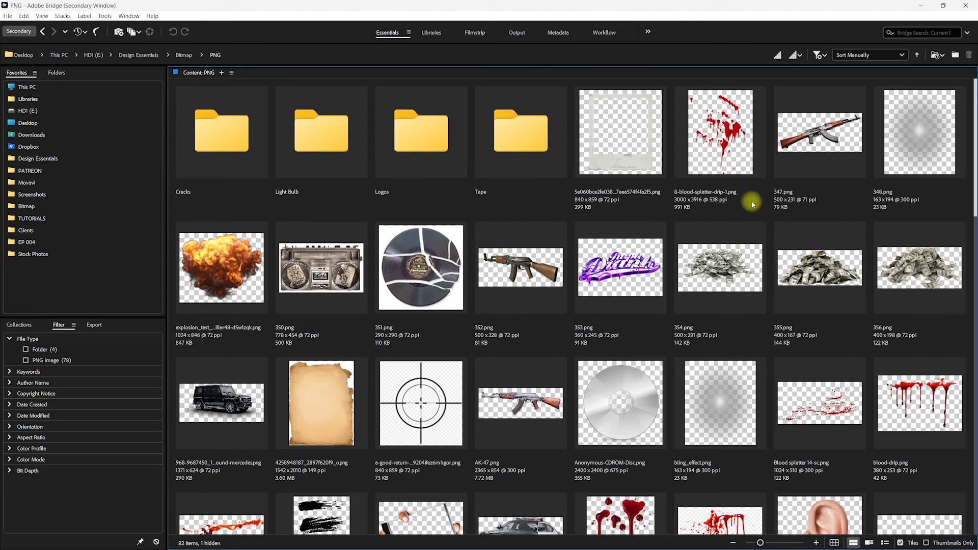
click(184, 55)
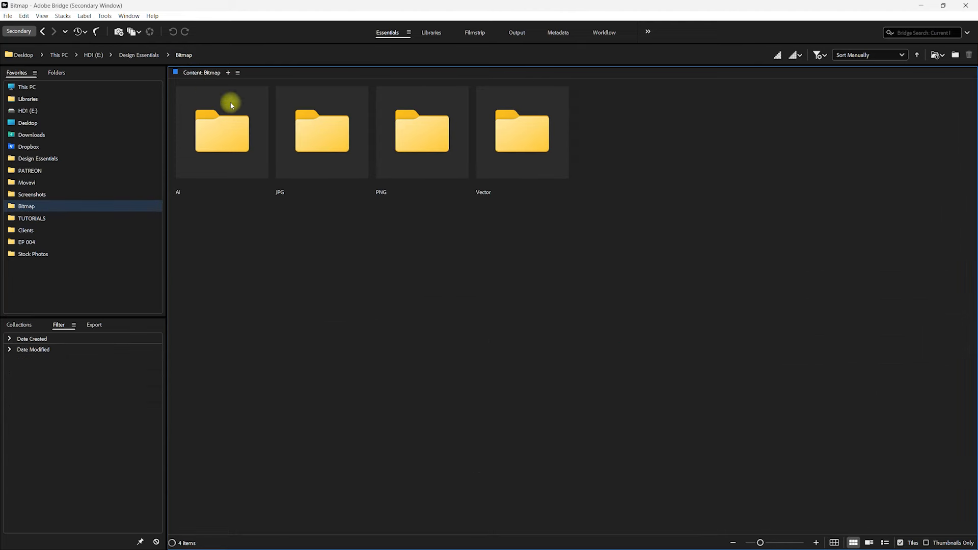
double_click(417, 156)
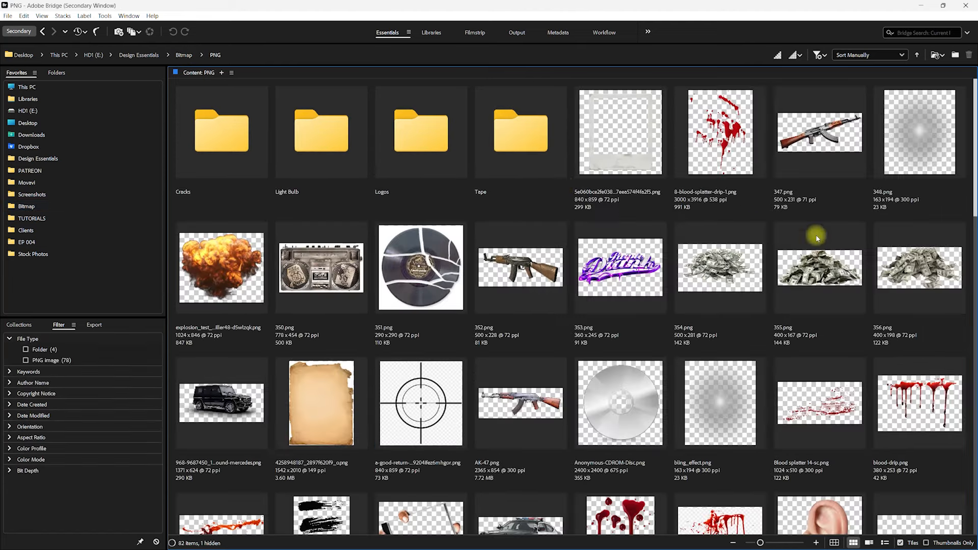
drag(966, 218, 964, 164)
click(184, 54)
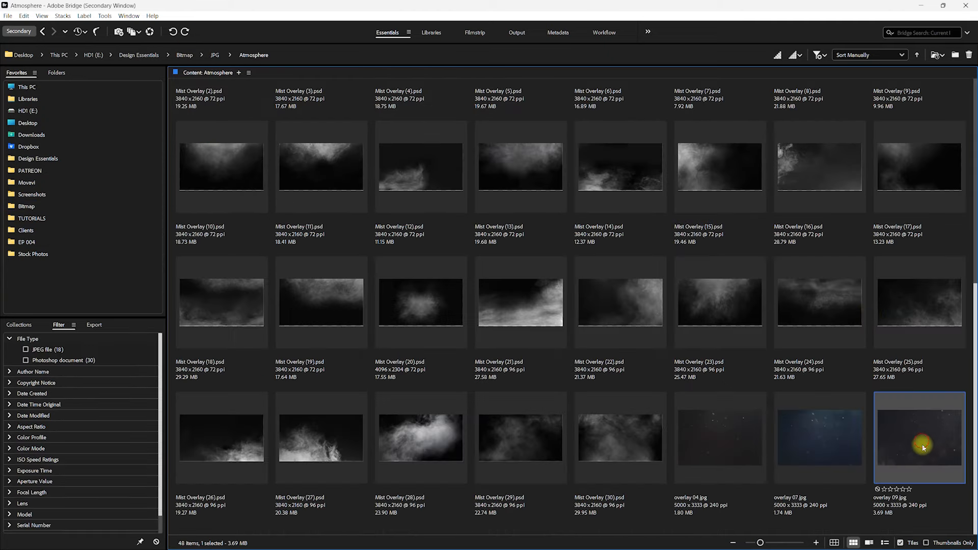
- Open overlay 09.jpg, copy the whole image, and paste it into the composite as a layer above the shovel dirt group
double_click(926, 453)
key(ctrl+a)
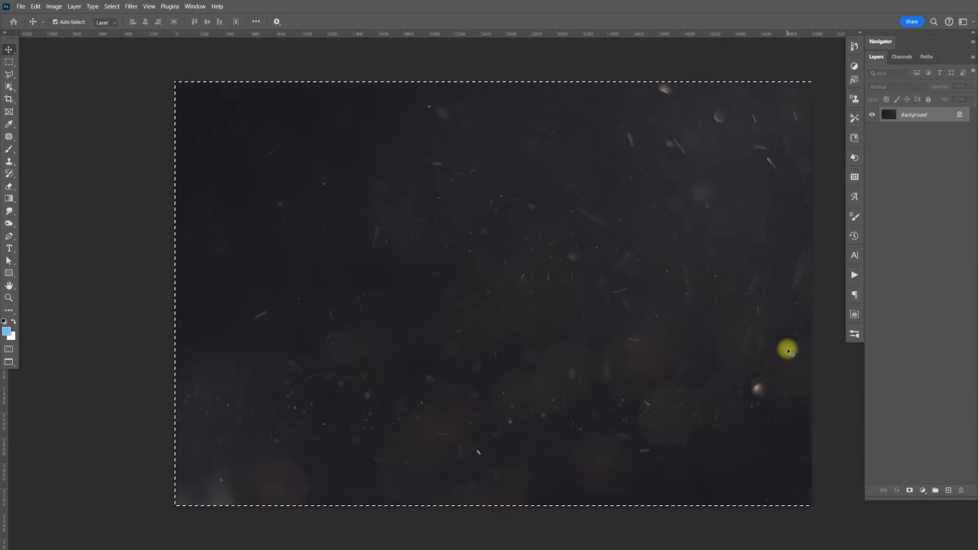
key(ctrl+Tab)
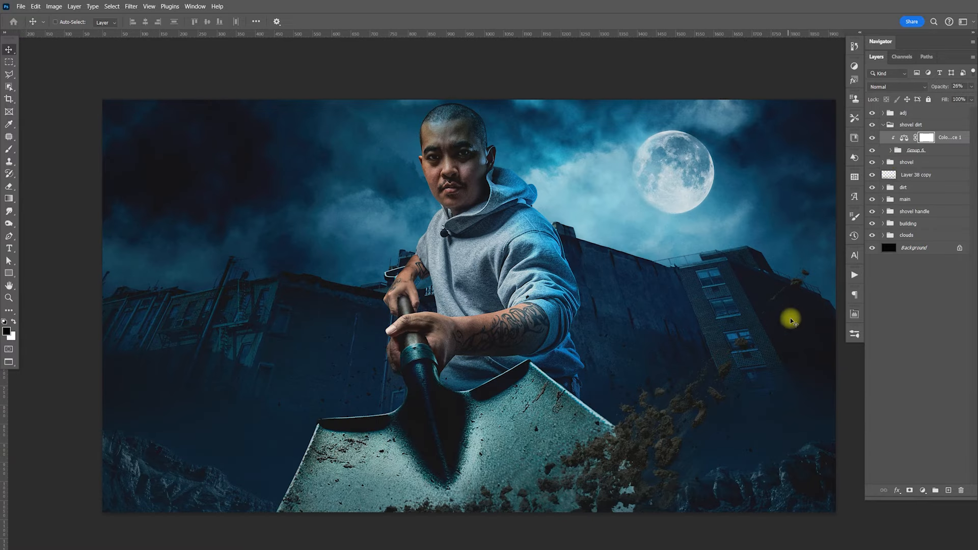
click(885, 127)
key(ctrl+v)
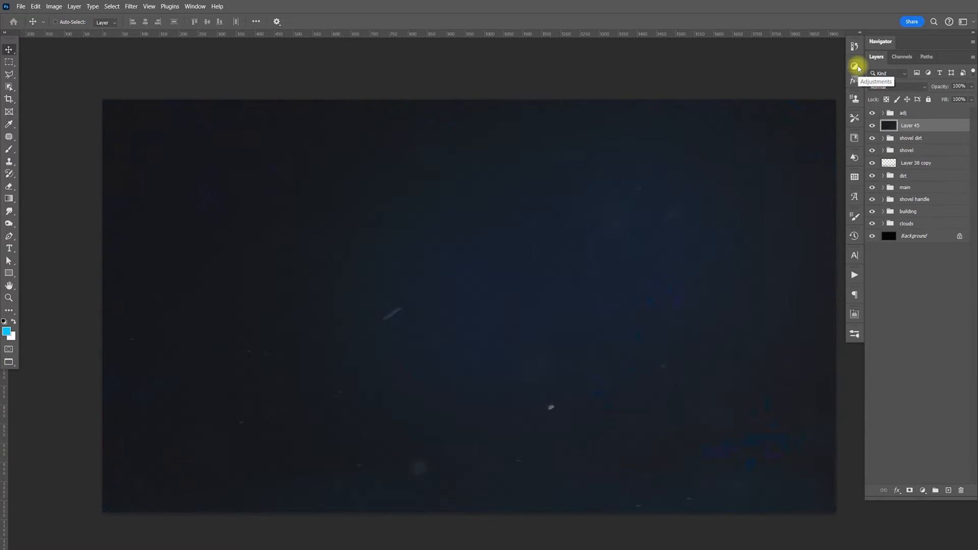
- Scale down the pasted dust overlay and position it so that it covers the whole canvas
key(ctrl+minus)
key(ctrl+minus)
key(ctrl+minus)
key(ctrl+minus)
key(ctrl+t)
drag(710, 348, 567, 235)
drag(737, 453, 463, 291)
key(Return)
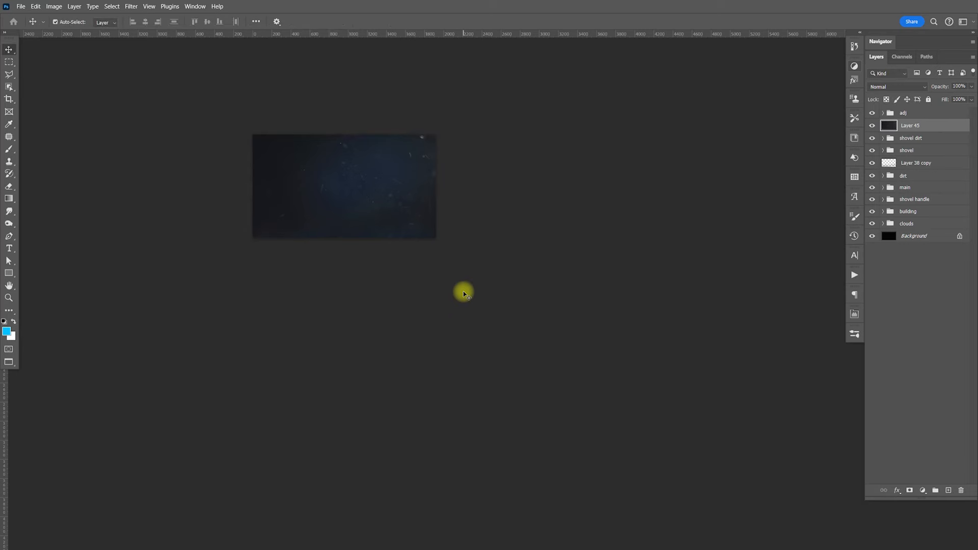
scroll(437, 224, up, 5)
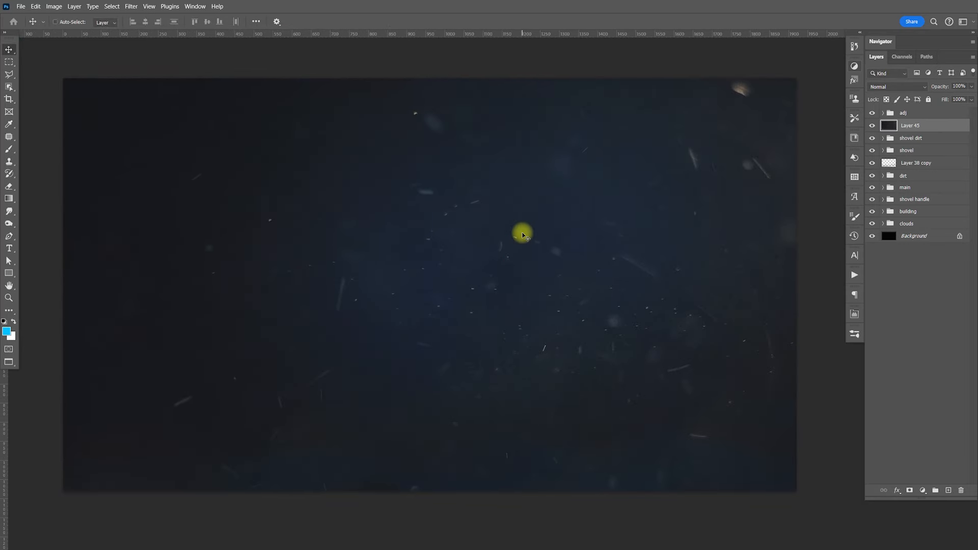
- Darken the dust overlay with Levels by setting the midtone input to 0.82
key(ctrl+l)
drag(681, 357, 688, 358)
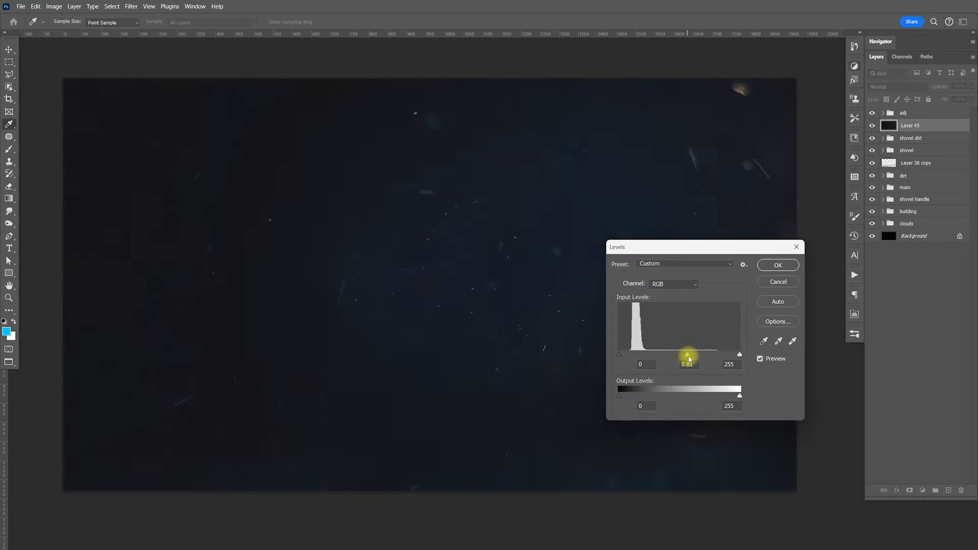
click(777, 265)
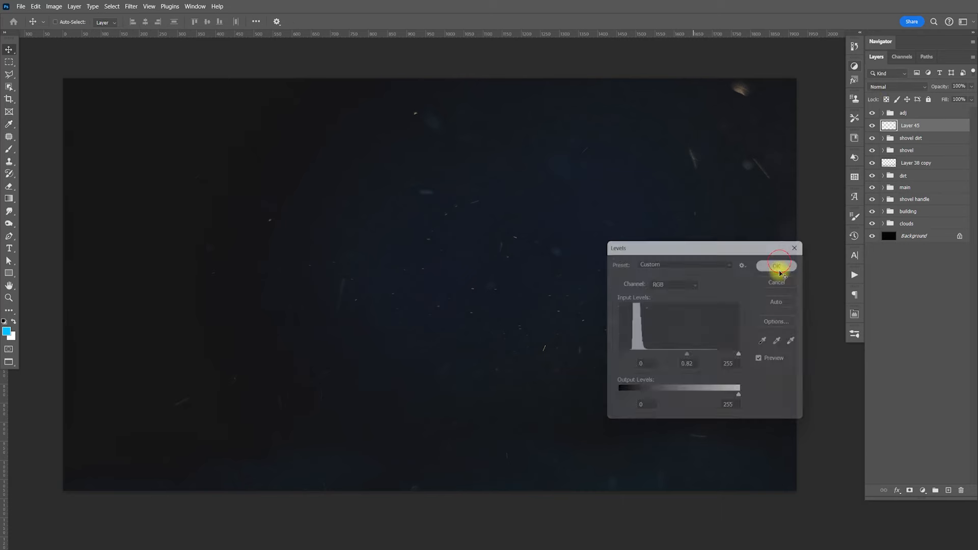
- Set the dust overlay's blend mode to Screen and compare the composite with and without it
click(883, 88)
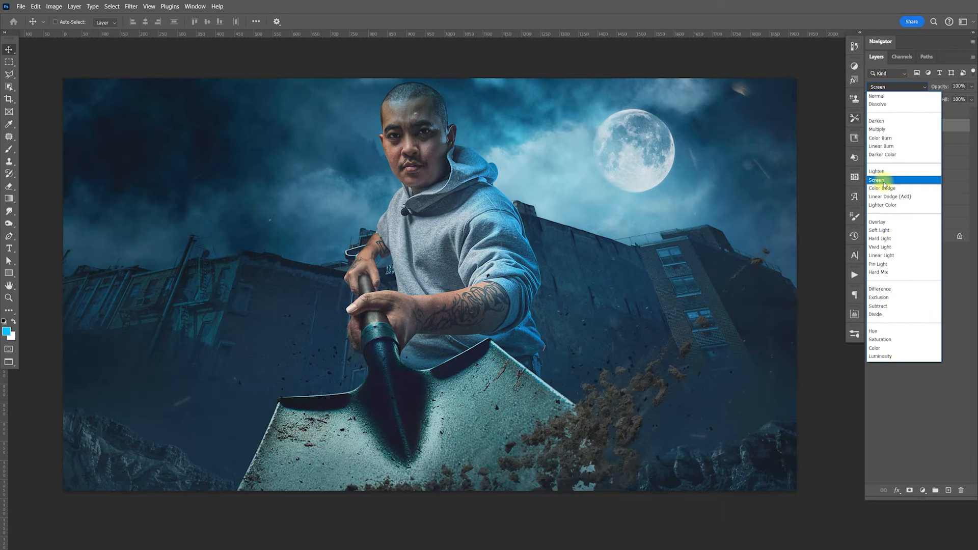
click(882, 181)
click(872, 126)
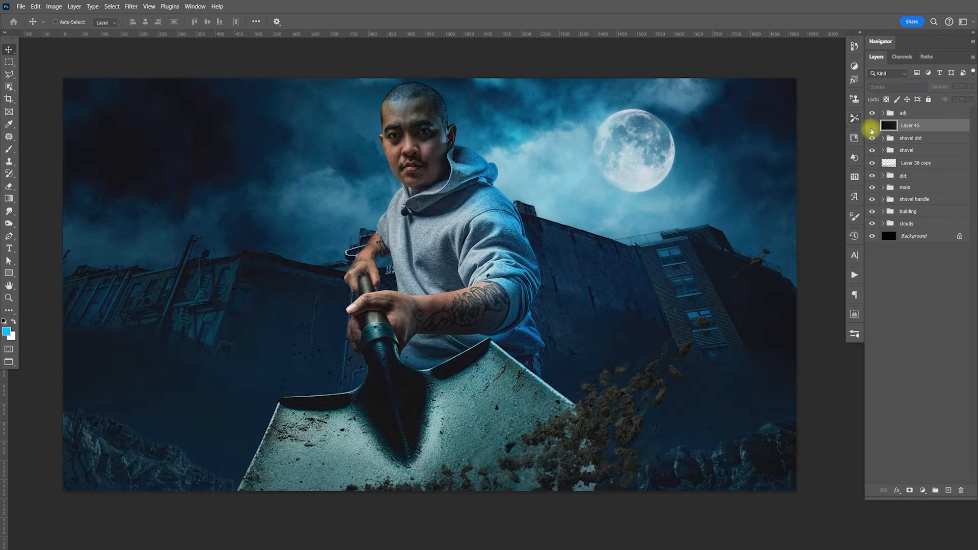
key(ctrl+comma)
- Apply Levels to the dust overlay with the black input level at 24 to remove its haze
key(ctrl+l)
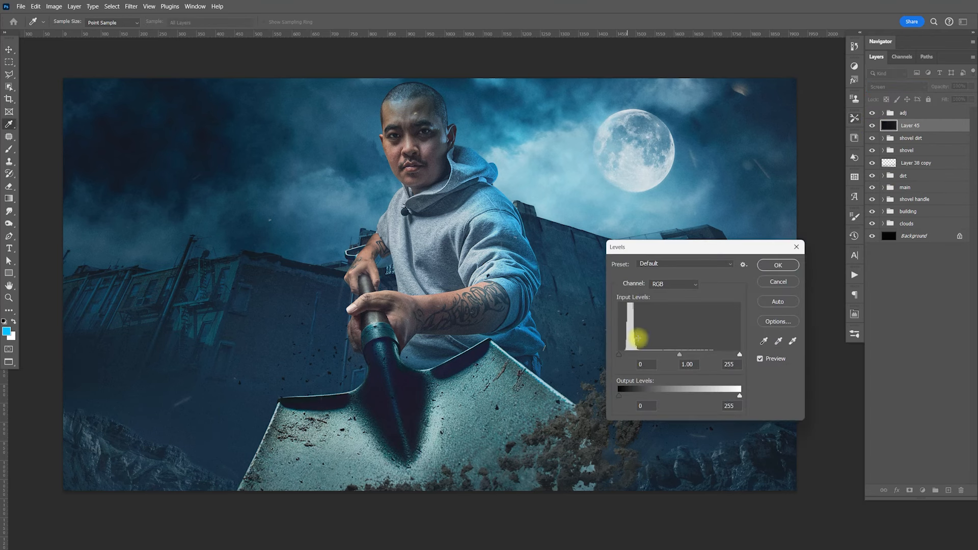
drag(623, 357, 629, 356)
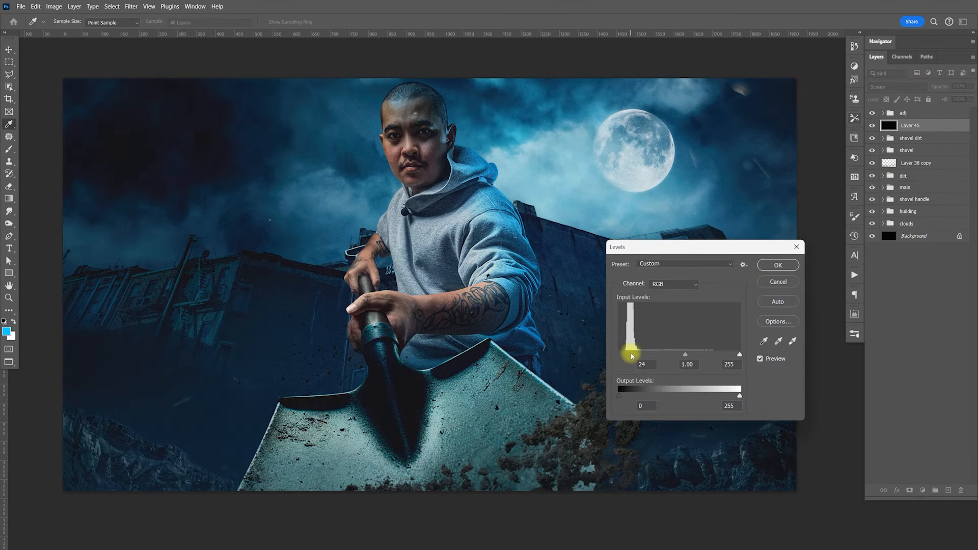
click(769, 265)
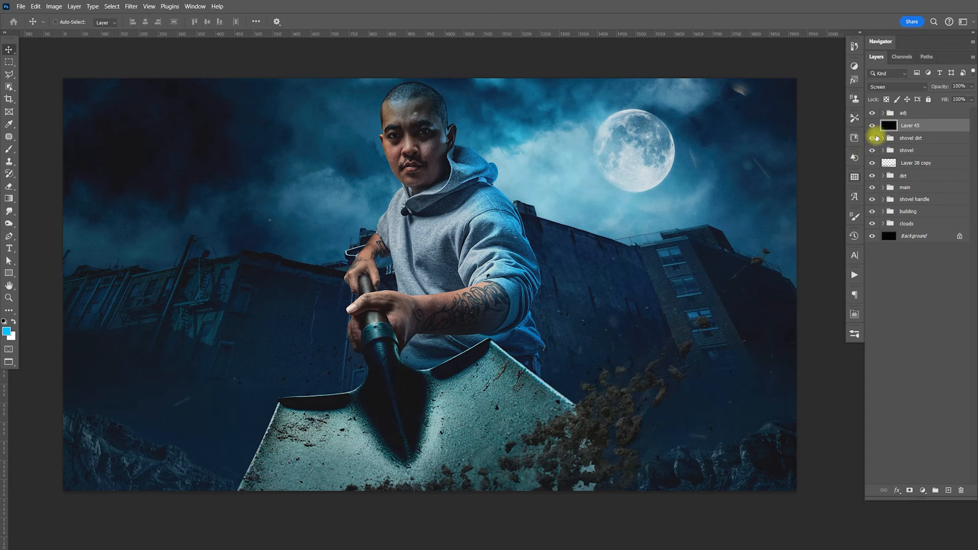
- Compare the composite with and without Layer 38 copy, leaving the layer shown
mouse_move(673, 367)
mouse_down()
mouse_move(708, 375)
mouse_move(710, 364)
mouse_up()
click(904, 163)
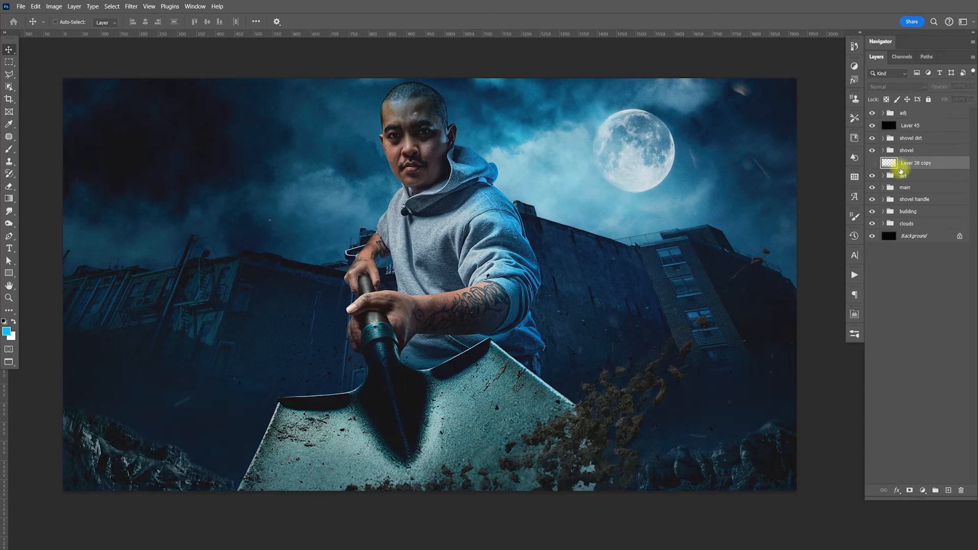
click(872, 164)
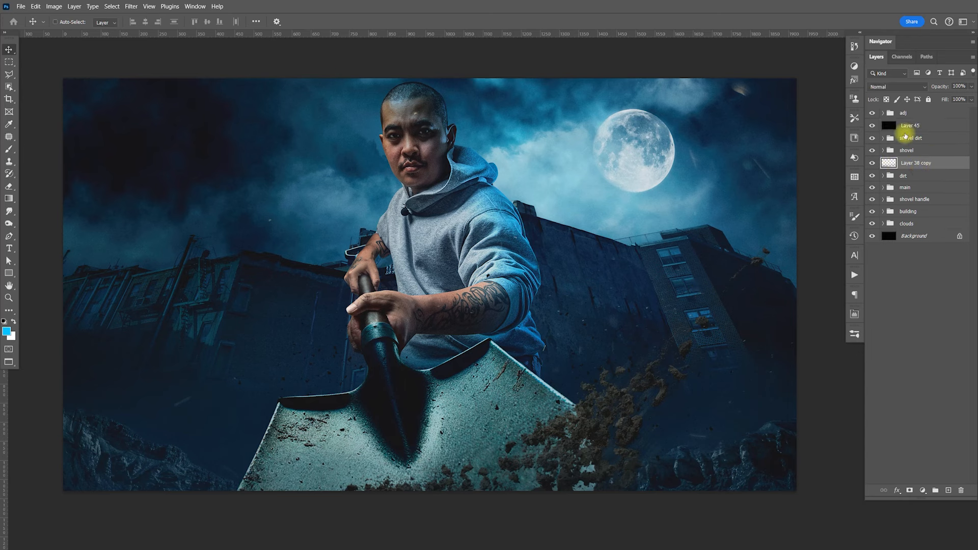
- Duplicate Layer 38 copy, move the duplicate above the shovel dirt group, and shift its haze down over the flying dirt
key(ctrl+j)
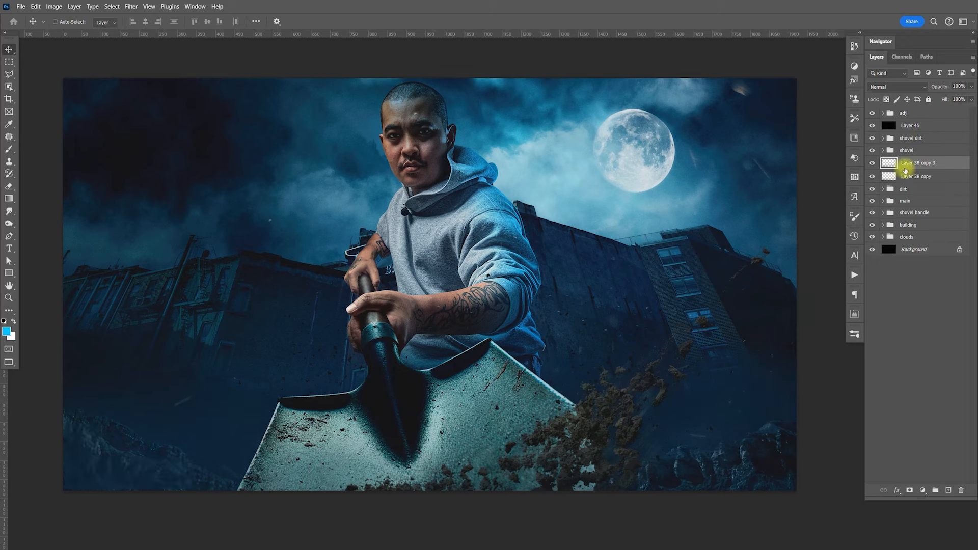
drag(908, 161, 918, 136)
drag(637, 395, 651, 447)
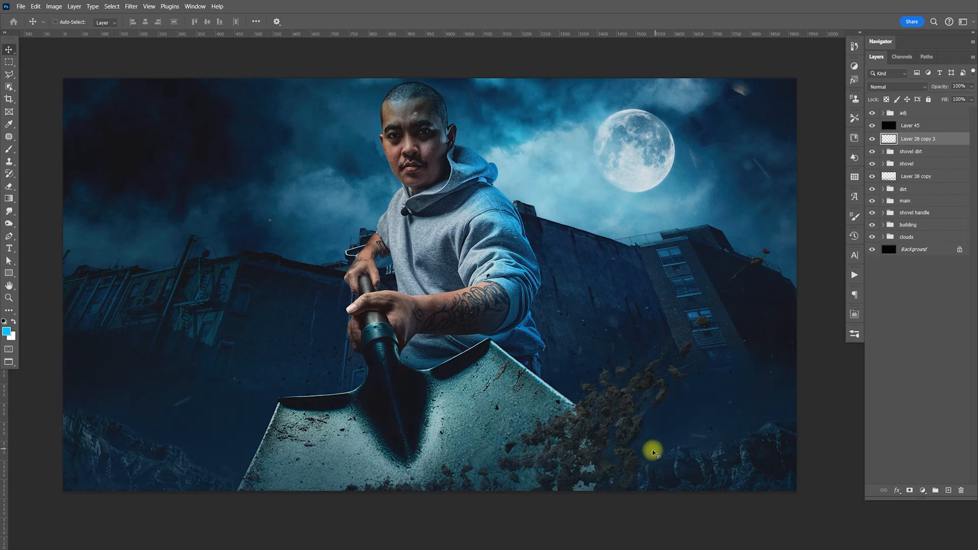
- Set the duplicated haze layer to Screen at 37% opacity and shift it slightly further down
click(911, 86)
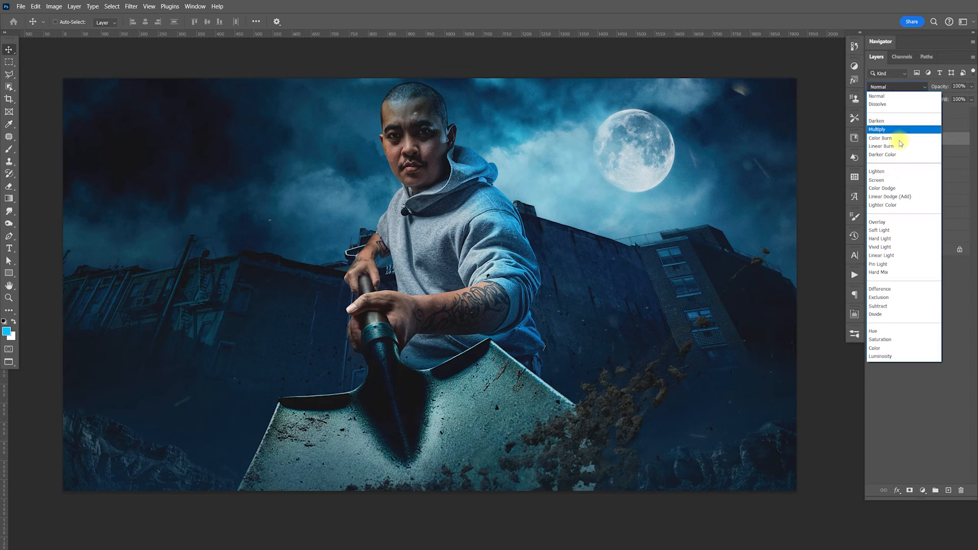
click(889, 180)
mouse_move(708, 316)
mouse_down()
mouse_move(680, 360)
mouse_move(673, 356)
mouse_move(705, 321)
mouse_move(707, 328)
mouse_up()
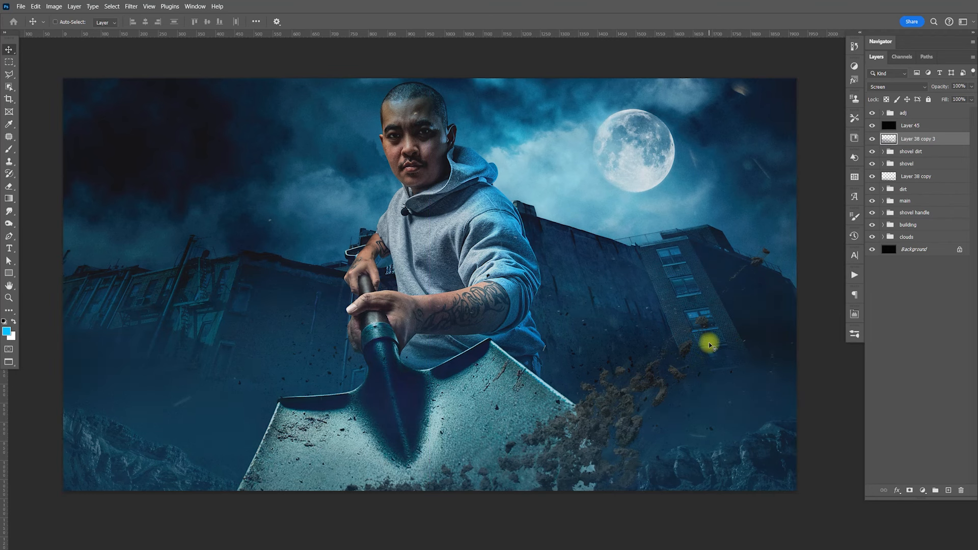
drag(711, 365, 711, 375)
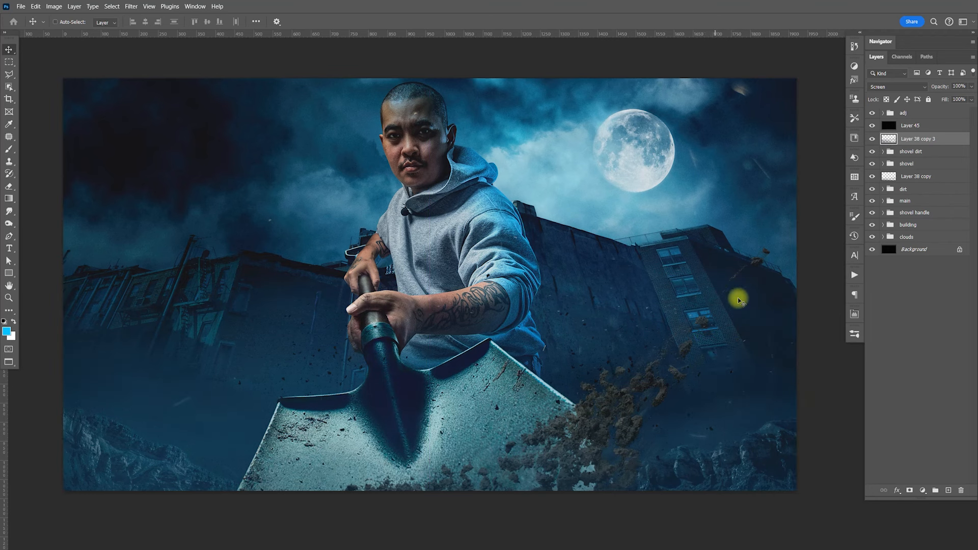
drag(970, 87, 930, 100)
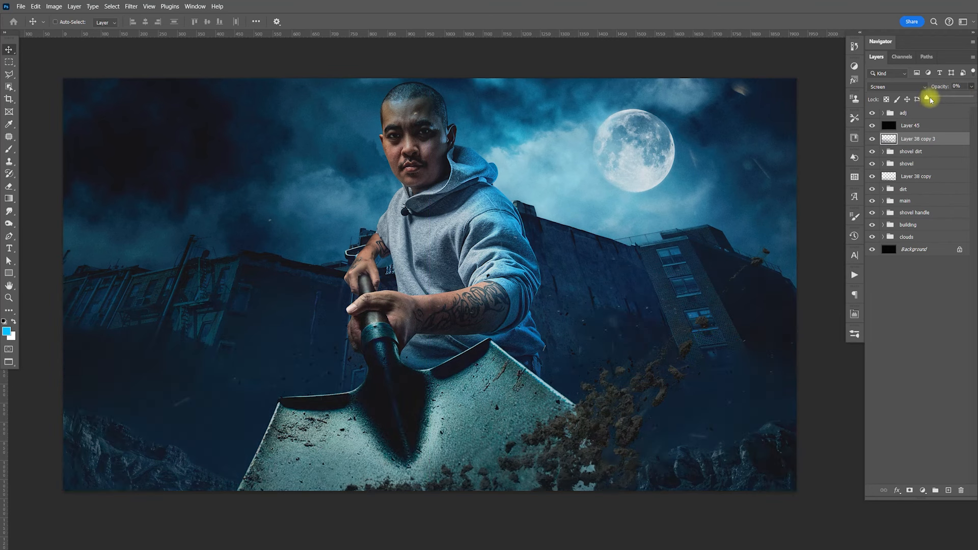
drag(941, 101, 924, 114)
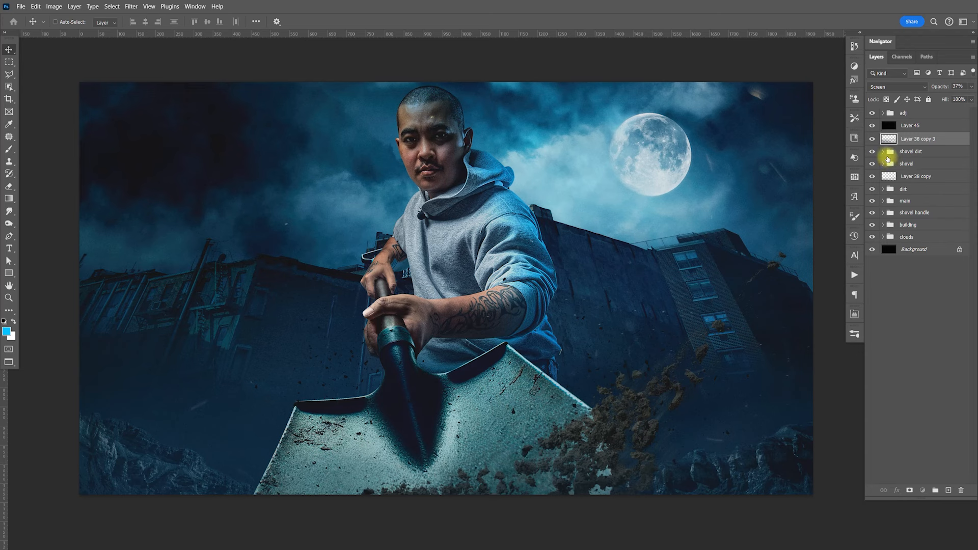
- Duplicate Layer 43 inside the shovel dirt group and move the copied specks up around the man's arm
drag(883, 157, 894, 180)
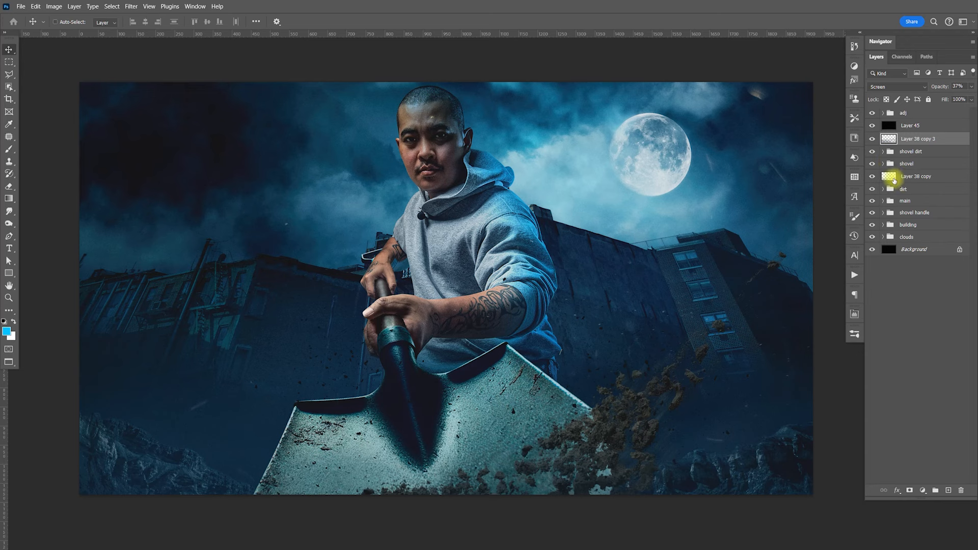
click(883, 152)
click(891, 178)
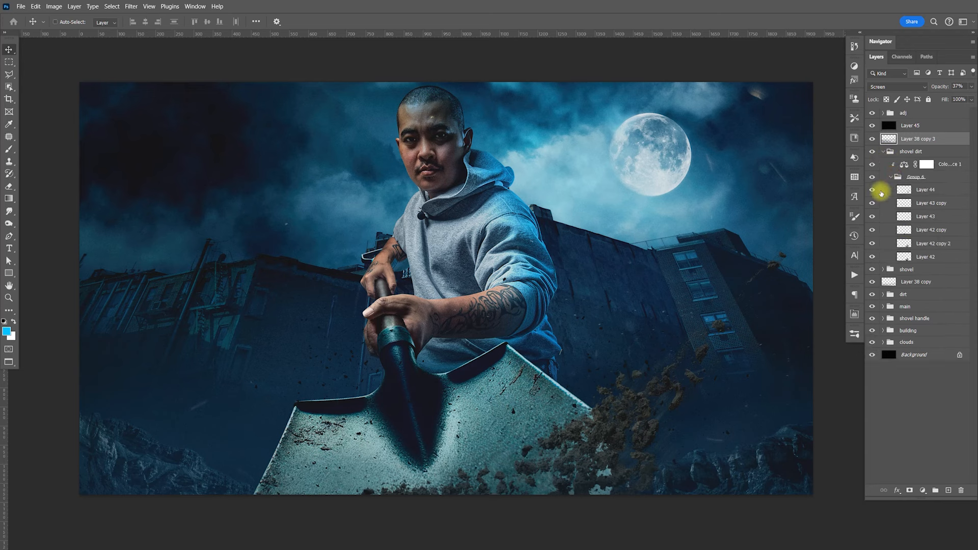
click(873, 190)
click(872, 191)
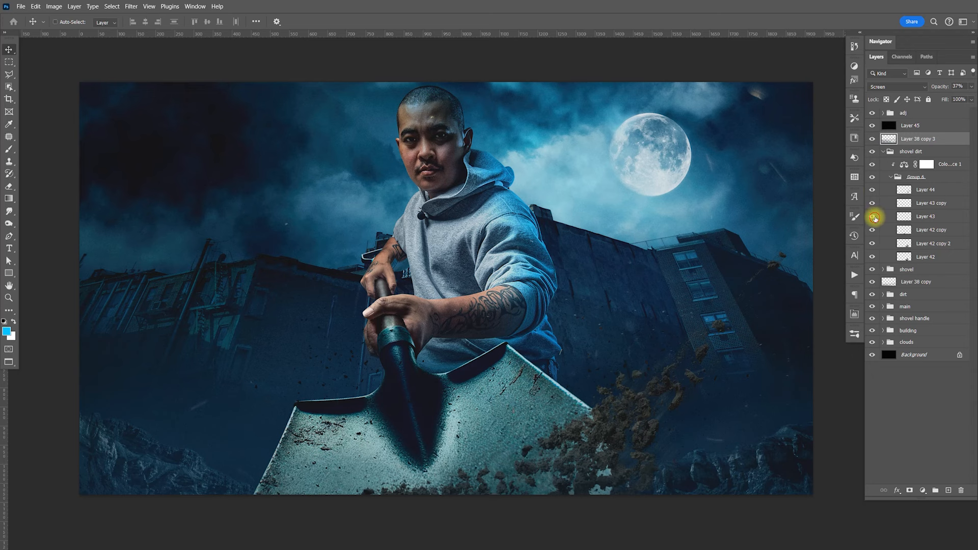
click(890, 218)
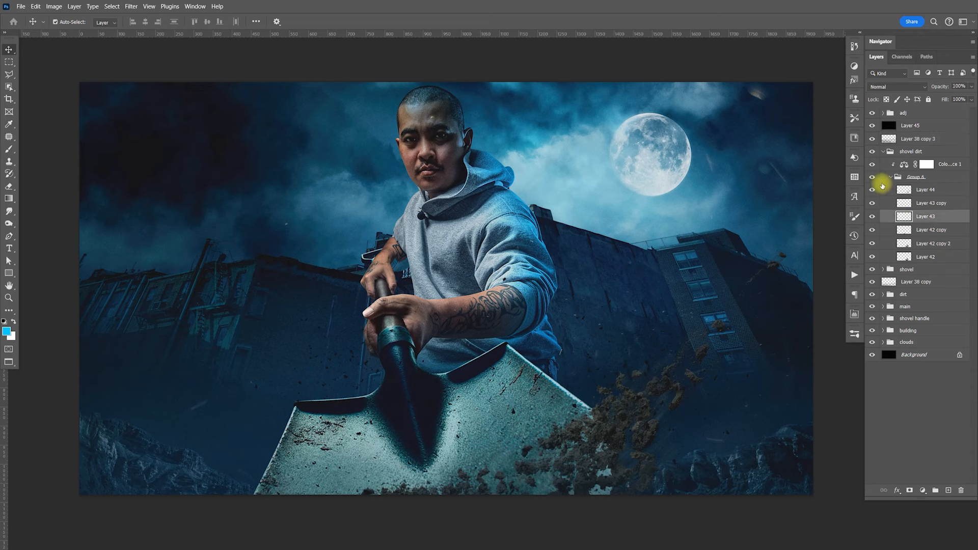
drag(644, 390, 578, 312)
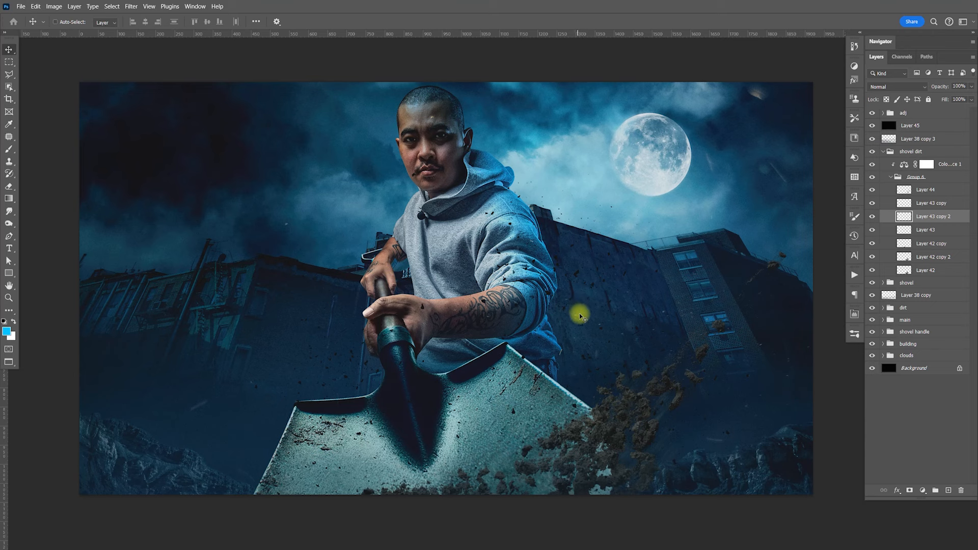
drag(543, 363, 549, 356)
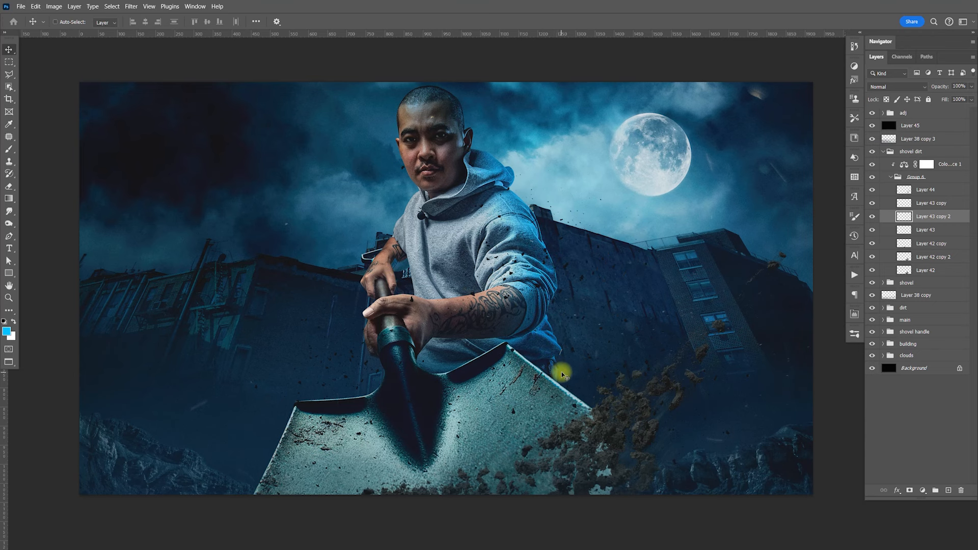
drag(564, 373, 546, 257)
- Free-transform the copied dirt specks and place them beside the man's arm against the dark building wall
key(ctrl+t)
drag(700, 205, 583, 138)
drag(591, 278, 592, 329)
key(Return)
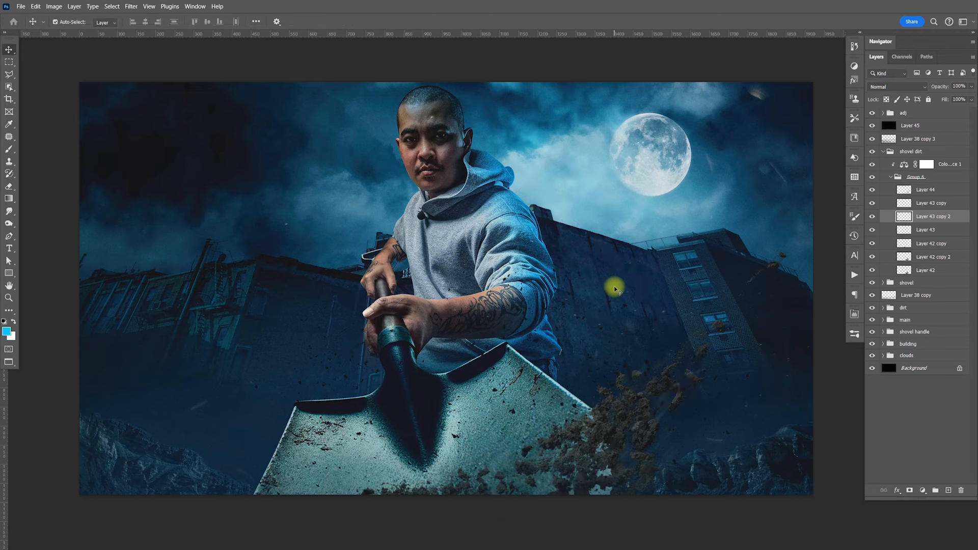
- Apply Levels to the copied dirt specks with the output black level at 0
key(ctrl+l)
drag(649, 392, 646, 397)
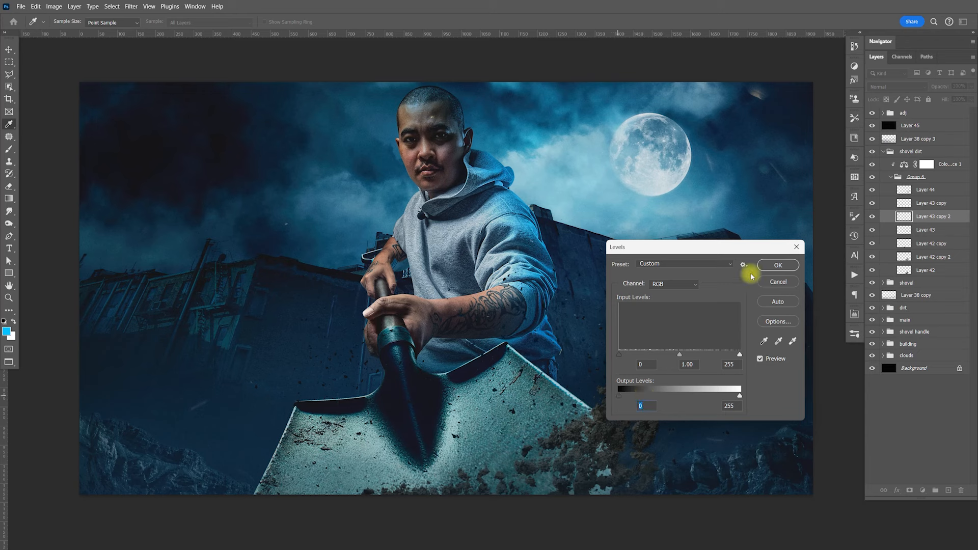
click(776, 265)
- Compare the composite with and without the dust overlay on Layer 45, and add a white layer mask to it
drag(564, 332, 572, 340)
scroll(571, 354, left, 5)
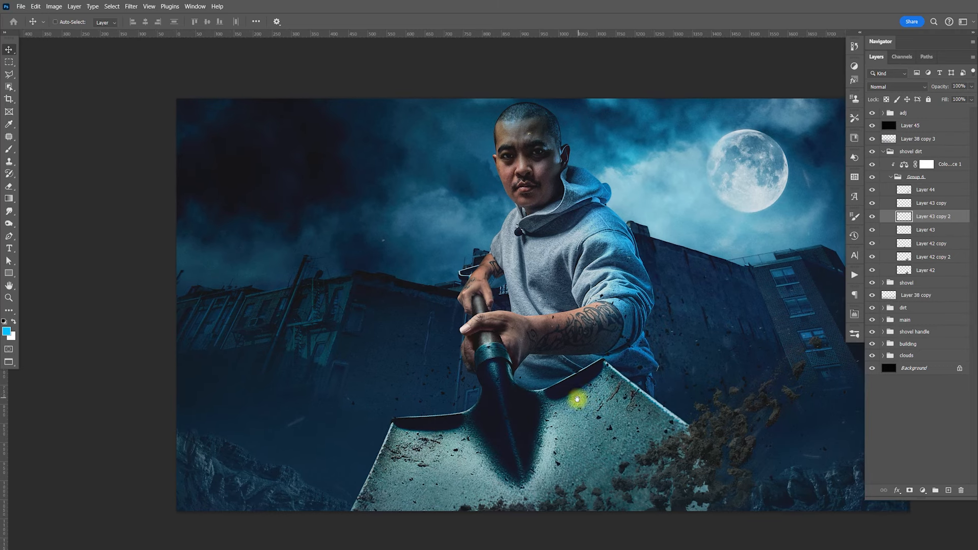
scroll(577, 400, down, 4)
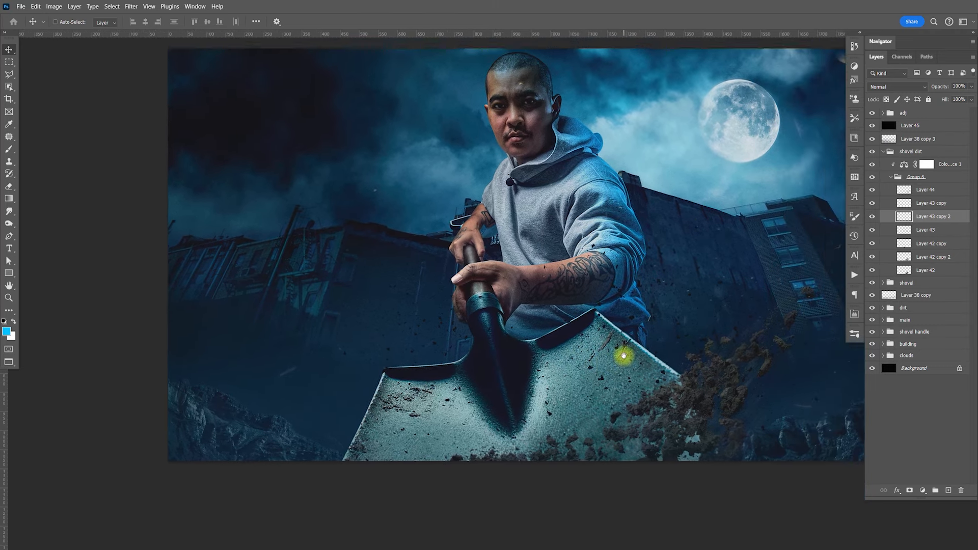
drag(624, 356, 581, 383)
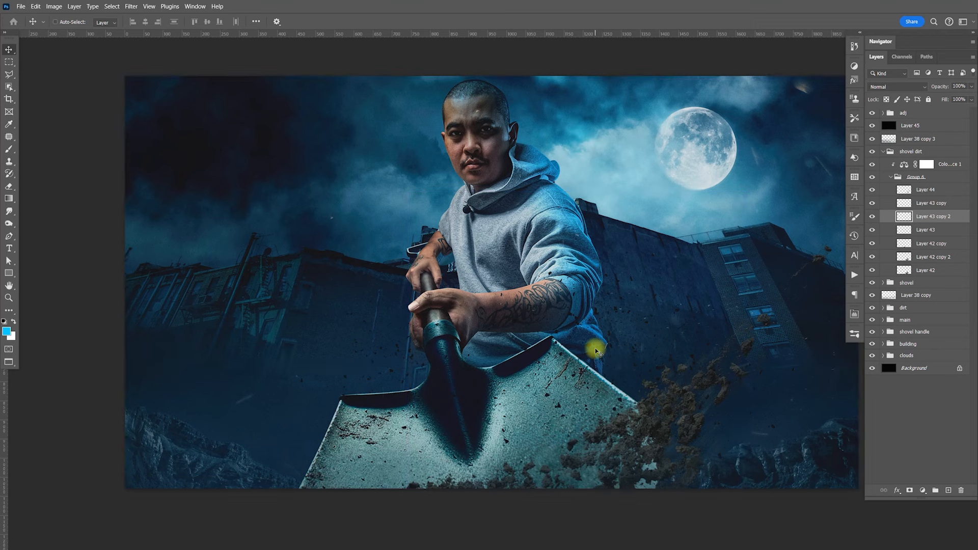
click(873, 127)
click(872, 127)
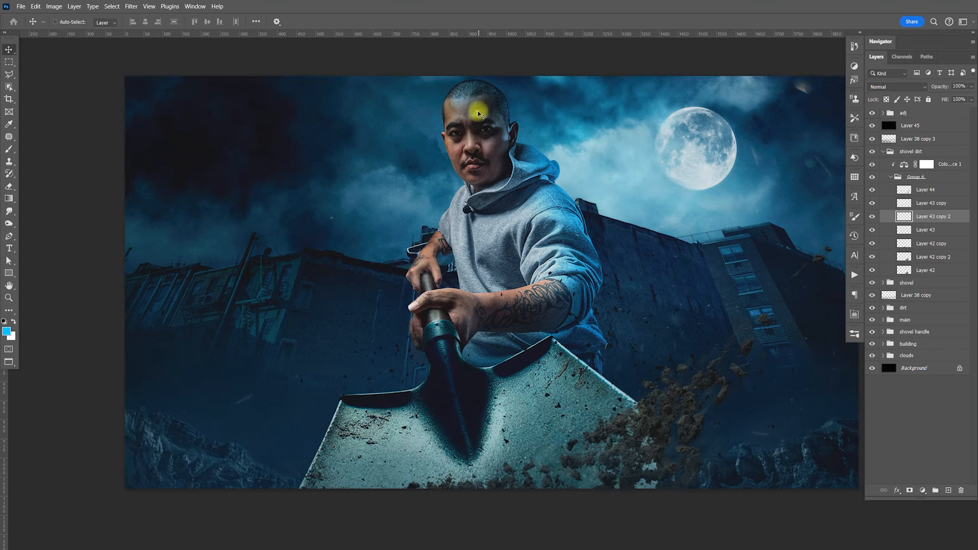
click(917, 126)
click(909, 489)
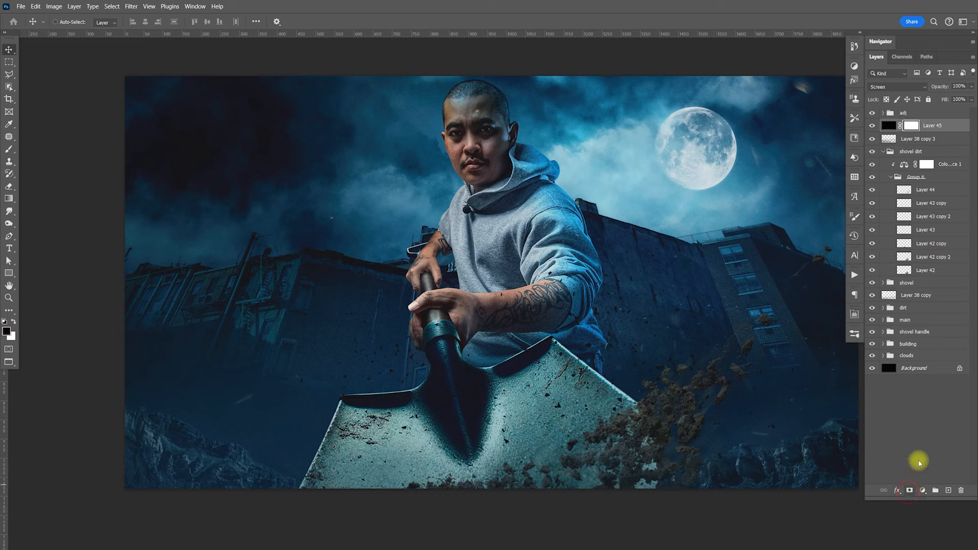
key(b)
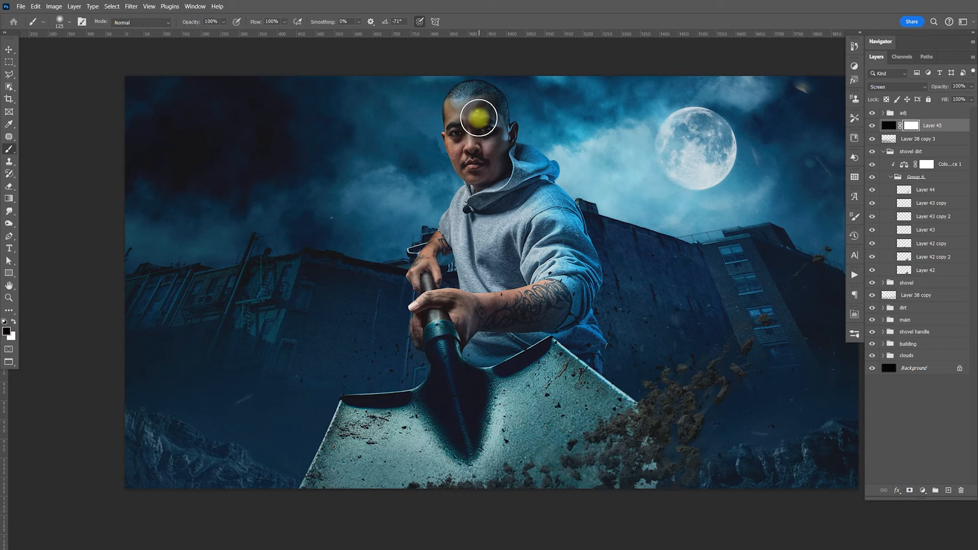
key(v)
- Merge layer 33 with the smudge layer inside Group 3 of the main group
mouse_move(681, 285)
mouse_down()
mouse_move(762, 316)
mouse_move(714, 328)
mouse_up()
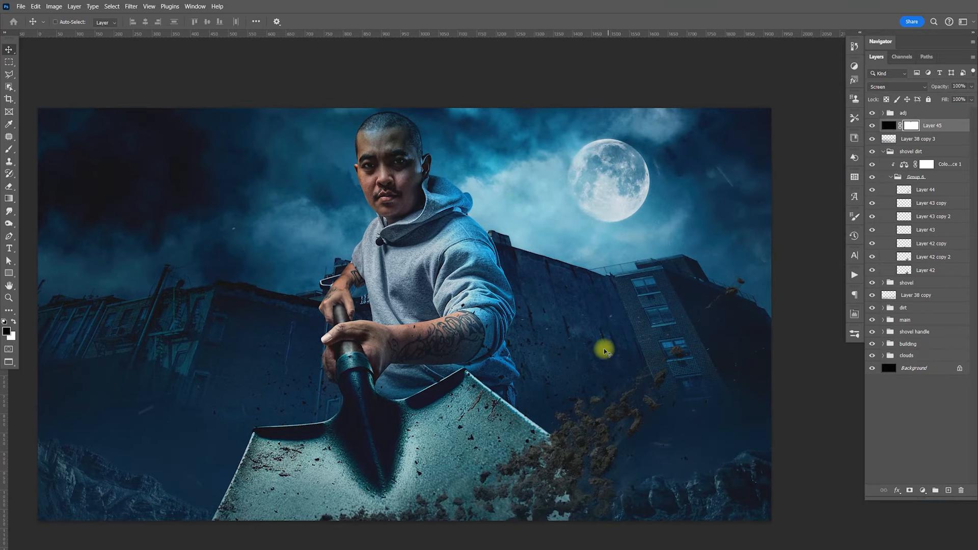
key(z)
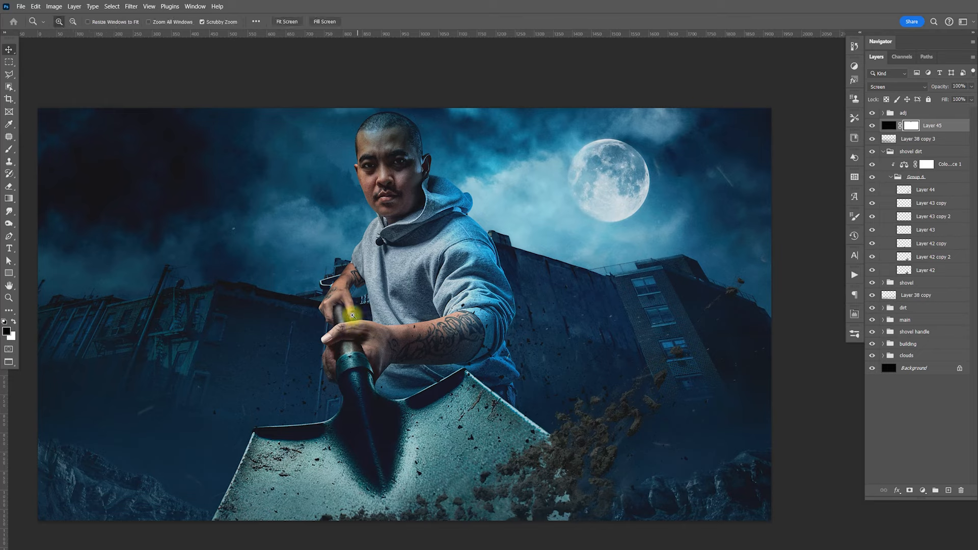
drag(386, 248, 436, 342)
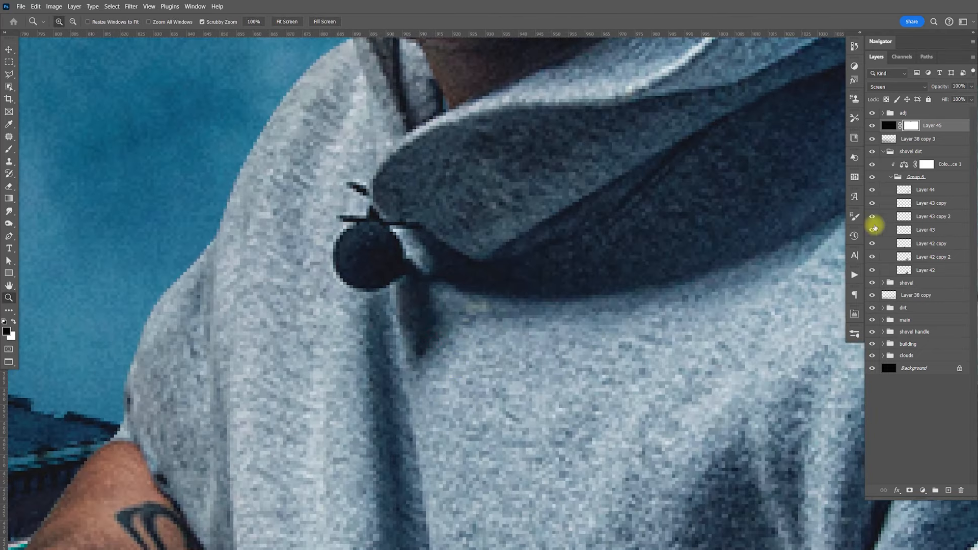
click(883, 153)
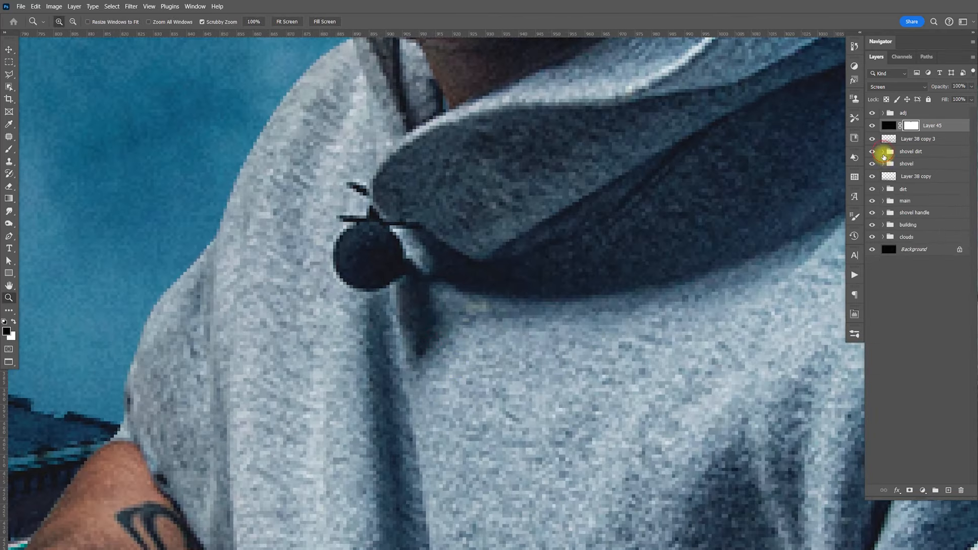
click(882, 202)
click(891, 348)
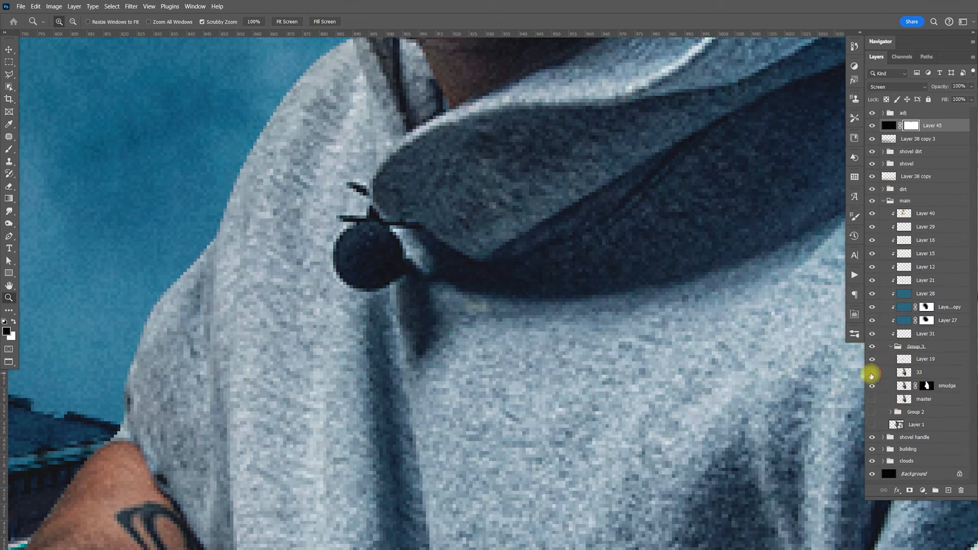
click(924, 374)
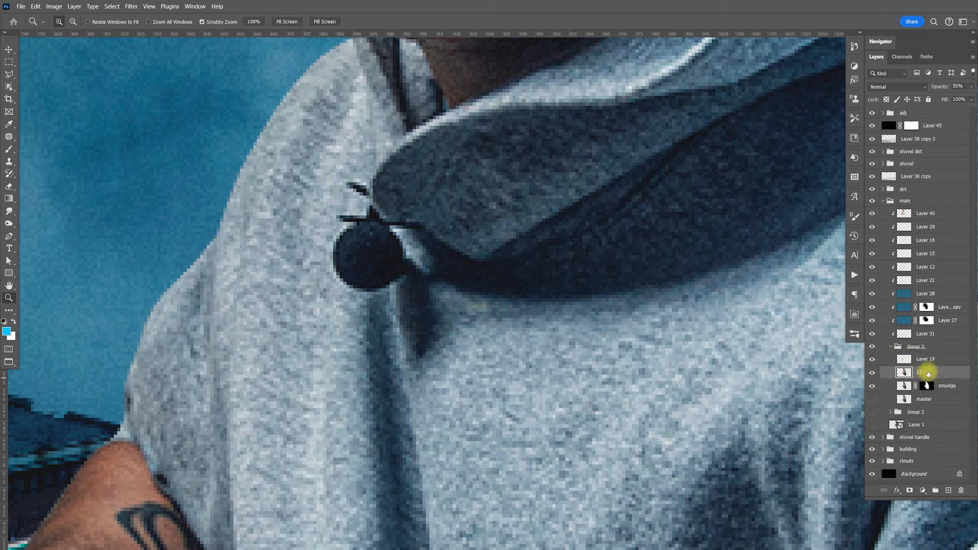
click(924, 360)
click(931, 376)
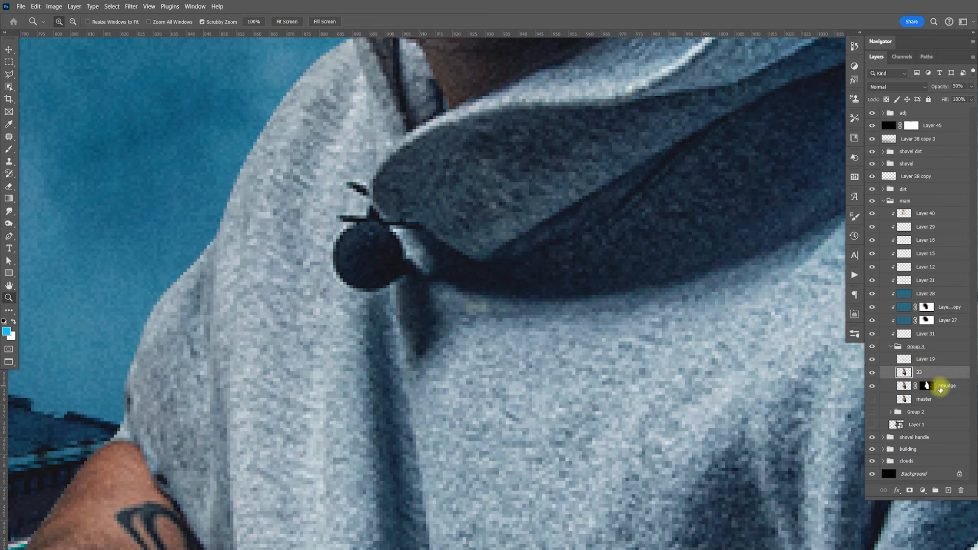
shift+click(943, 390)
key(ctrl+e)
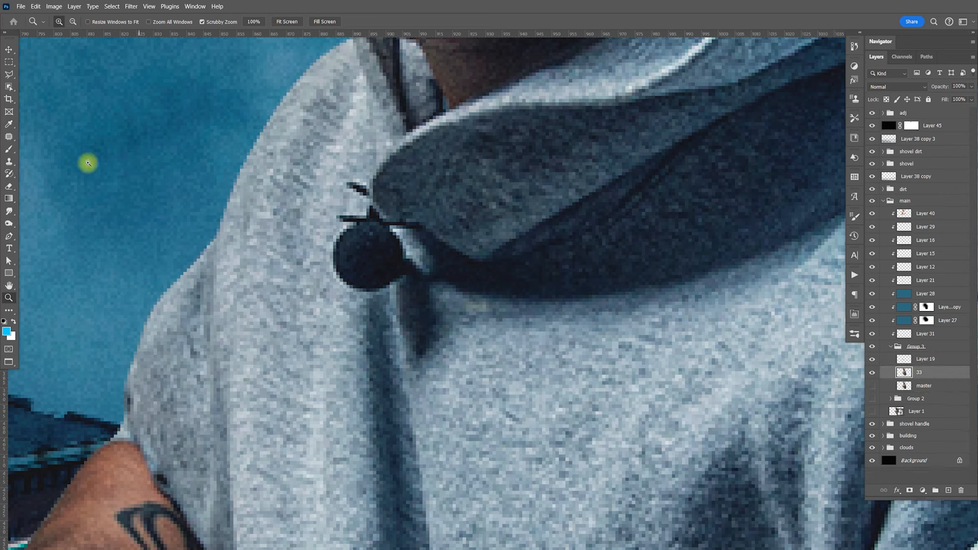
- Erase the clip-on microphone from the hoodie's collar using the Remove Tool with a brush size of 8
click(9, 138)
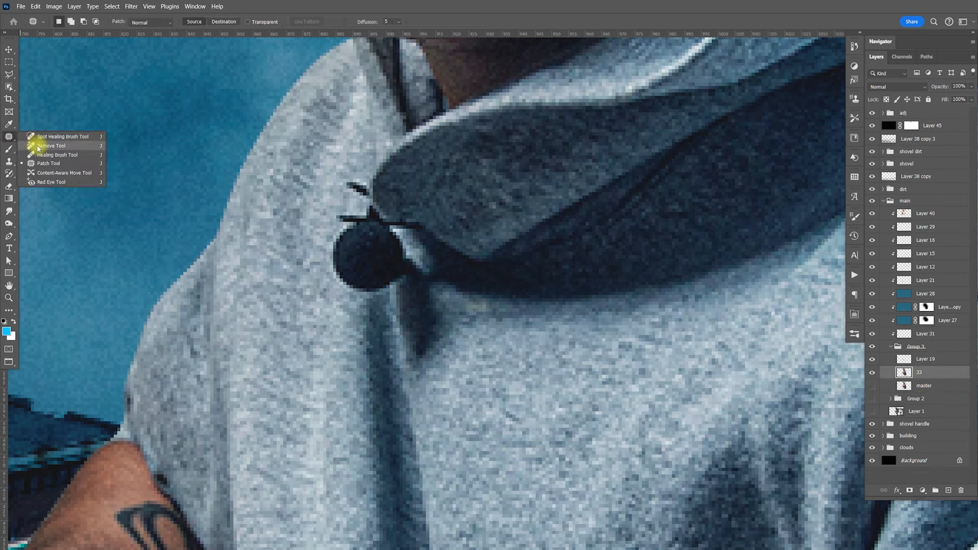
click(35, 143)
key(bracketleft)
key(bracketleft)
key(bracketleft)
key(bracketleft)
key(bracketleft)
key(bracketleft)
key(bracketleft)
key(bracketleft)
key(bracketleft)
key(bracketleft)
key(bracketleft)
key(bracketleft)
key(bracketleft)
key(bracketleft)
key(bracketleft)
key(bracketleft)
key(bracketleft)
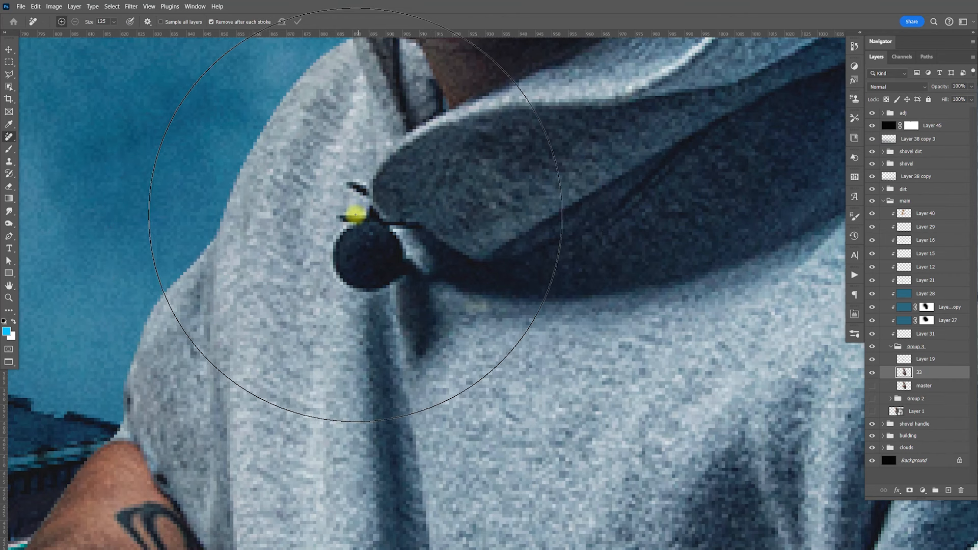
mouse_move(351, 187)
mouse_down()
mouse_move(344, 219)
mouse_move(370, 211)
mouse_move(413, 225)
mouse_move(390, 235)
mouse_move(411, 280)
mouse_move(353, 291)
mouse_move(335, 275)
mouse_move(356, 197)
mouse_move(356, 271)
mouse_move(378, 245)
mouse_move(378, 280)
mouse_move(398, 281)
mouse_move(415, 359)
mouse_move(425, 295)
mouse_move(436, 323)
mouse_move(422, 366)
mouse_move(388, 294)
mouse_move(415, 296)
mouse_up()
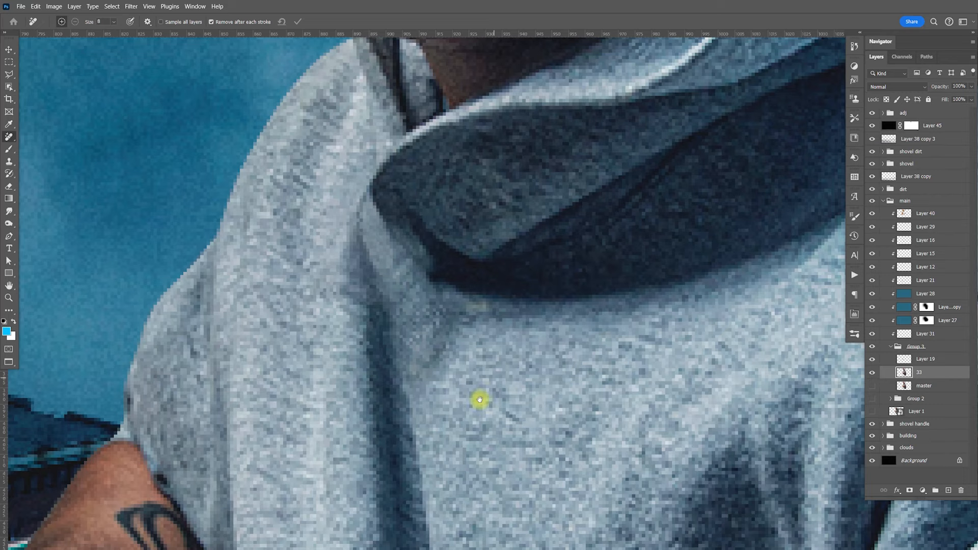
- Collapse the main and shovel head groups and select the layer mask of the handle group inside the shovel group
drag(478, 399, 595, 274)
drag(476, 432, 621, 229)
drag(574, 348, 612, 240)
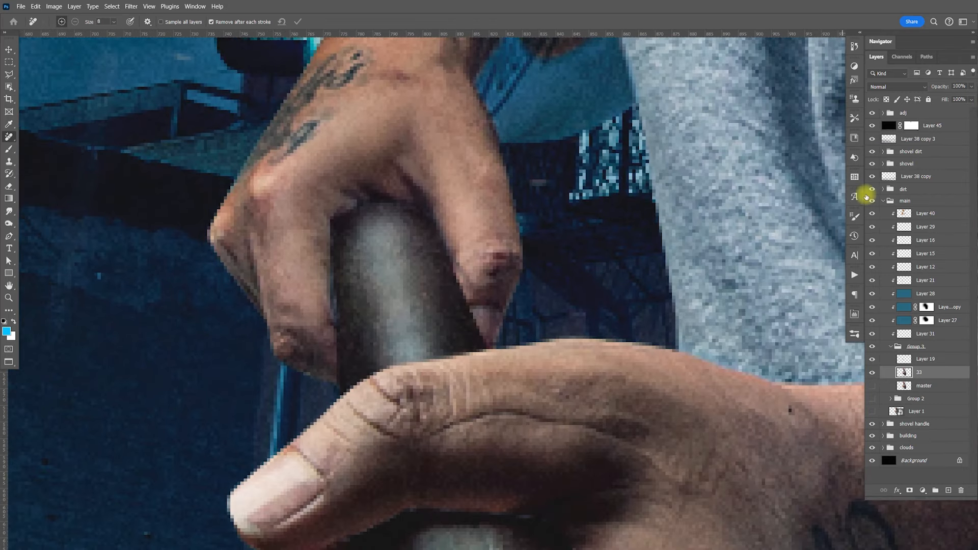
click(883, 202)
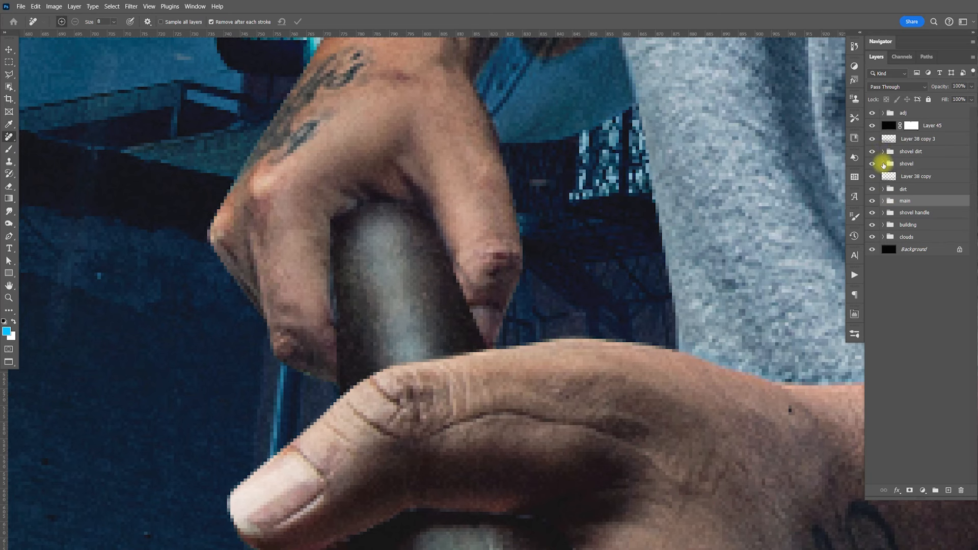
click(883, 164)
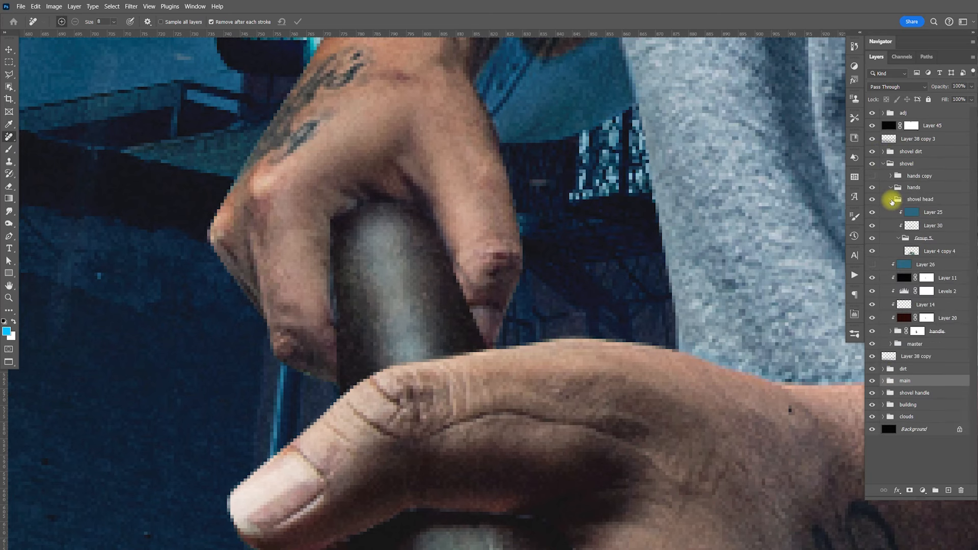
click(891, 201)
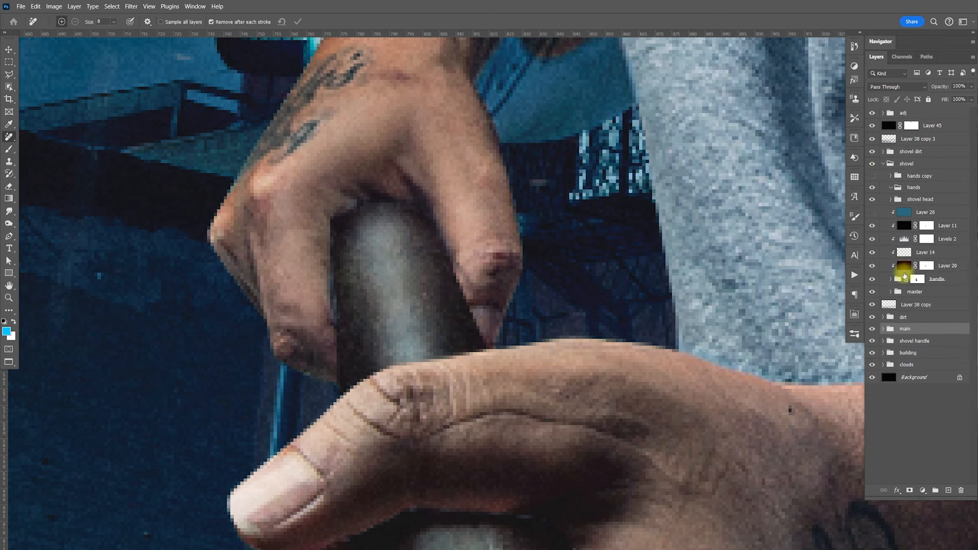
click(901, 286)
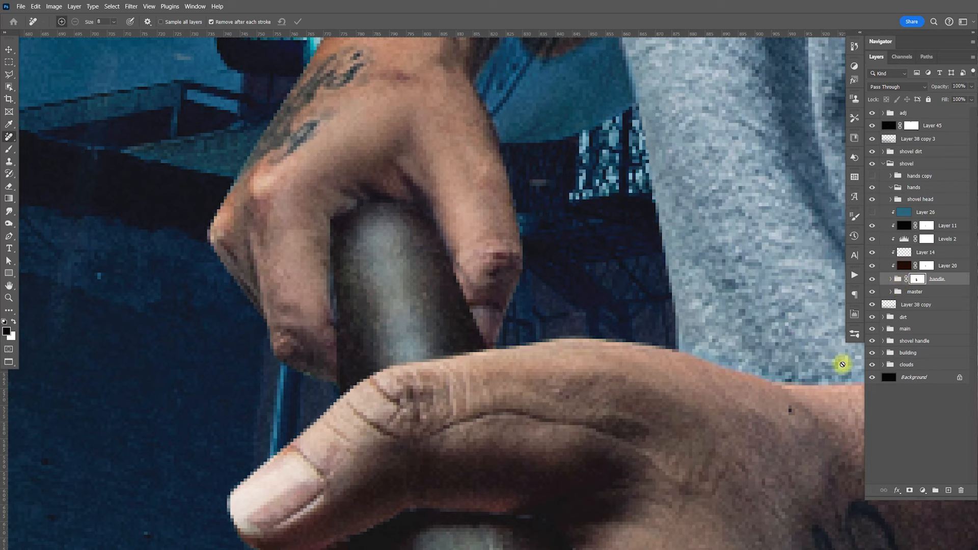
- Try to mask out the shovel handle's edge beside the rear hand's finger with a very small brush
key(b)
key(bracketleft)
key(bracketleft)
key(bracketleft)
key(bracketleft)
key(bracketleft)
key(bracketleft)
key(bracketleft)
key(bracketleft)
key(bracketleft)
key(bracketleft)
key(bracketleft)
key(bracketleft)
key(bracketleft)
key(bracketleft)
key(bracketleft)
key(bracketleft)
key(bracketleft)
key(bracketleft)
mouse_move(336, 211)
mouse_down()
mouse_move(323, 298)
mouse_move(316, 280)
mouse_move(320, 316)
mouse_up()
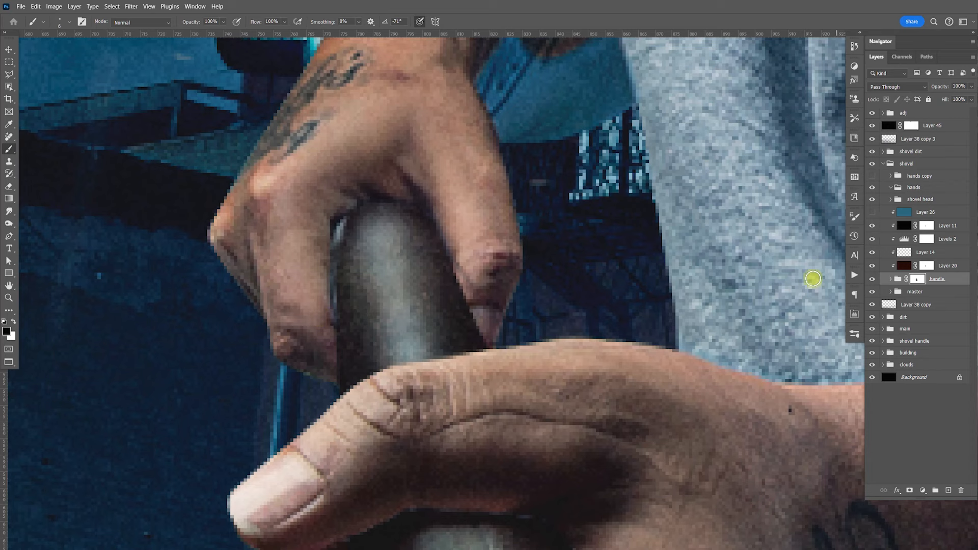
- Inspect the gap between the rear hand's finger and the shovel handle, up close and in the full composite
key(z)
click(355, 238)
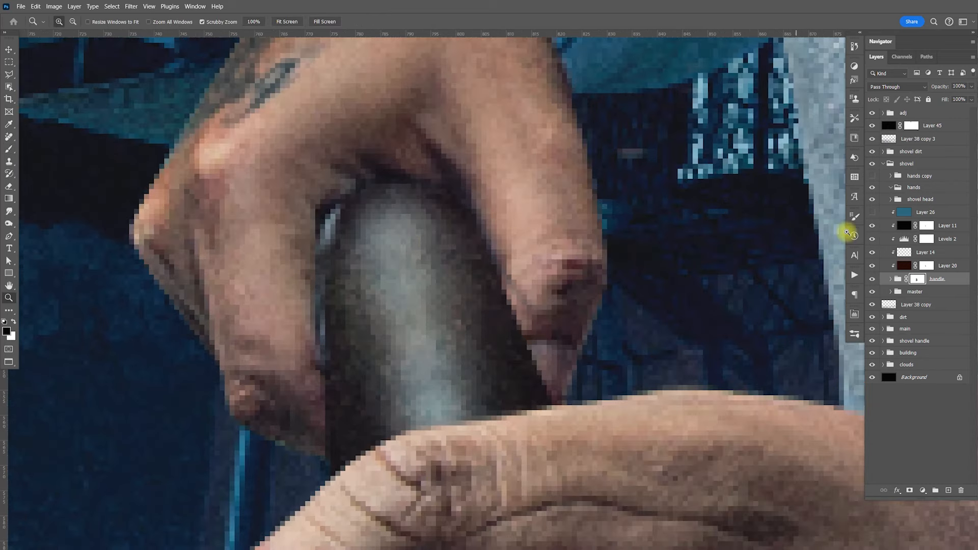
key(ctrl+0)
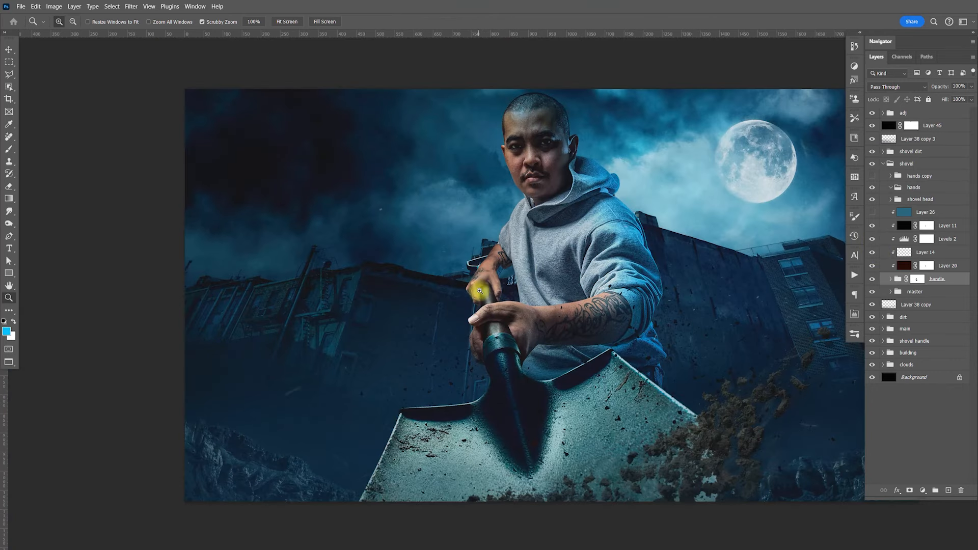
drag(490, 292, 515, 314)
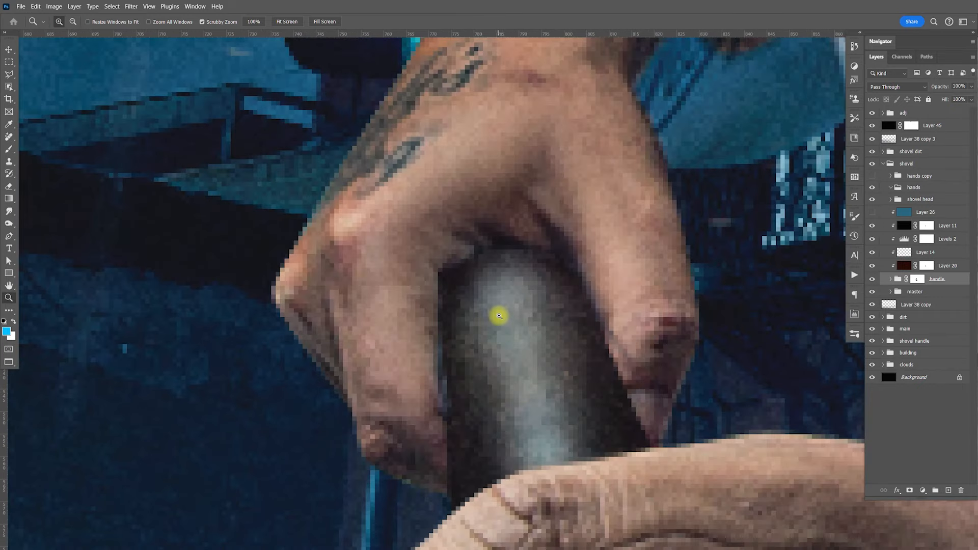
drag(497, 312, 475, 292)
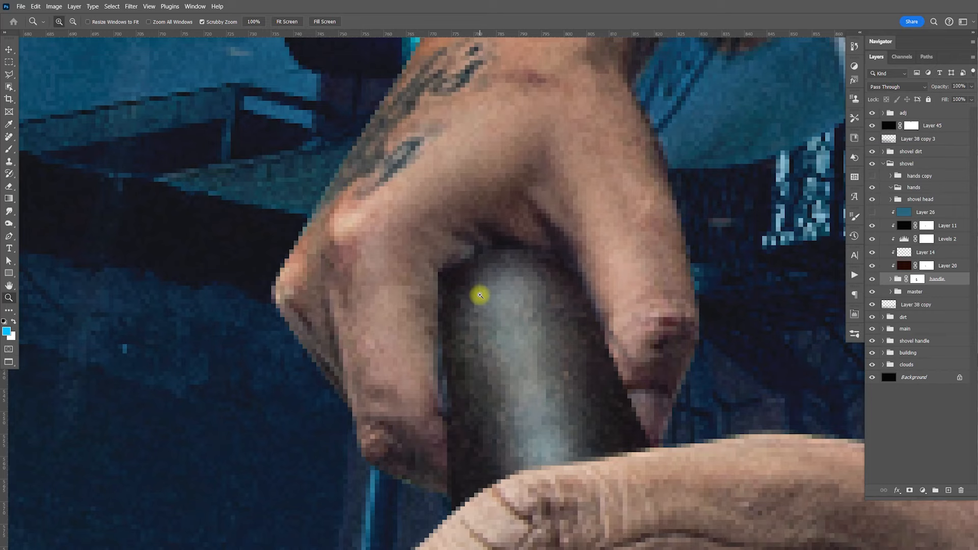
key(ctrl+0)
key(v)
key(z)
- Add a new empty layer clipped to the handle group, directly above it
drag(499, 292, 566, 319)
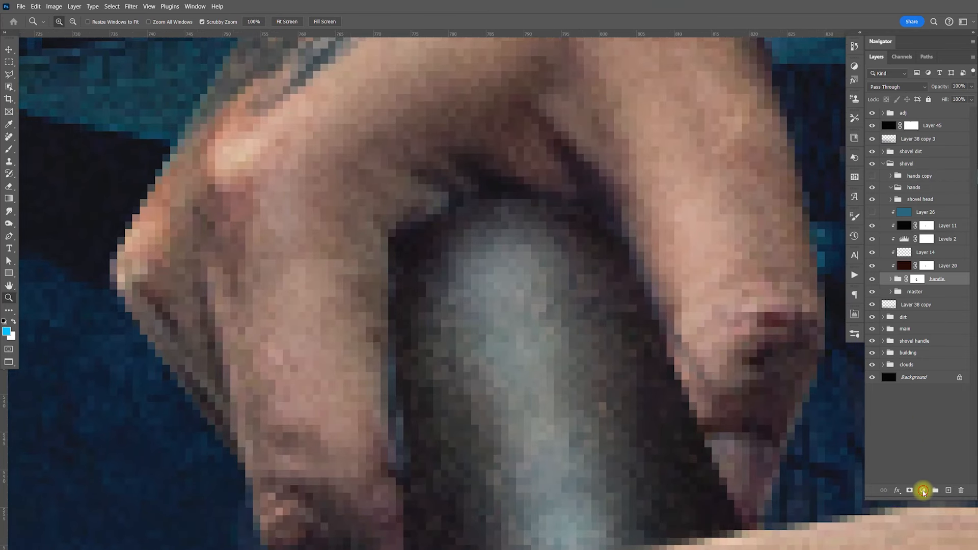
click(923, 492)
click(882, 446)
click(951, 492)
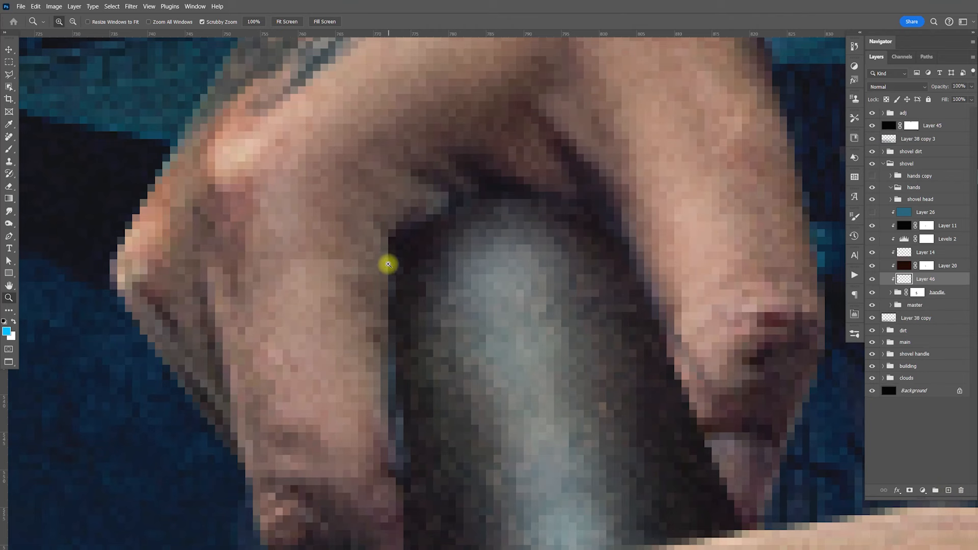
- Try a small white brush stroke in the gap beside the handle, with Layer 46 placed above Layer 11
key(b)
key(x)
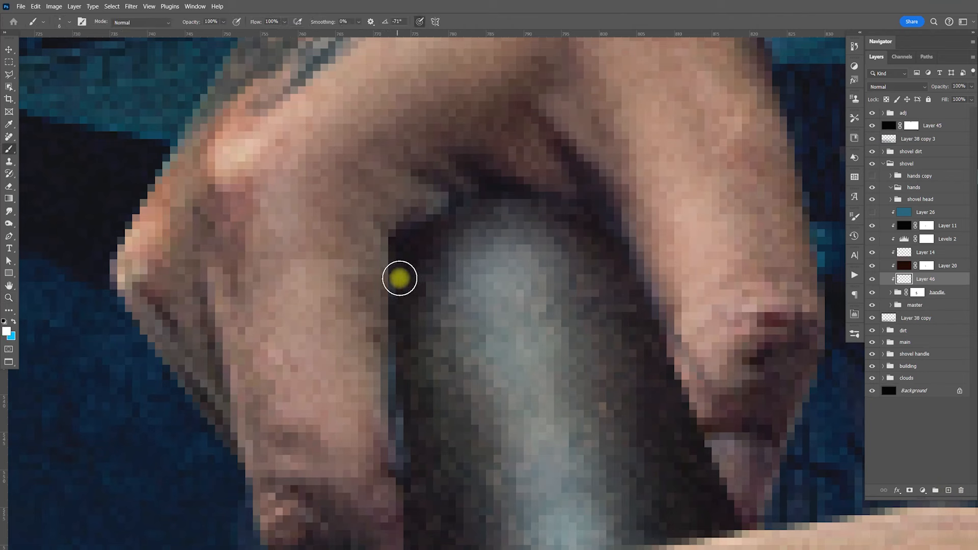
key(bracketleft)
key(bracketleft)
key(bracketleft)
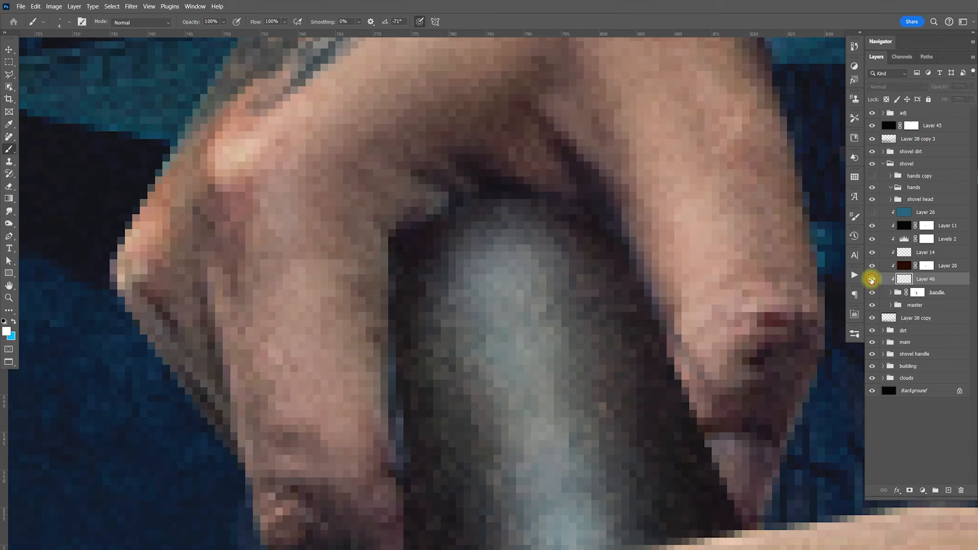
drag(925, 278, 925, 220)
mouse_move(415, 238)
mouse_down()
mouse_move(400, 251)
mouse_move(397, 236)
mouse_move(389, 269)
mouse_up()
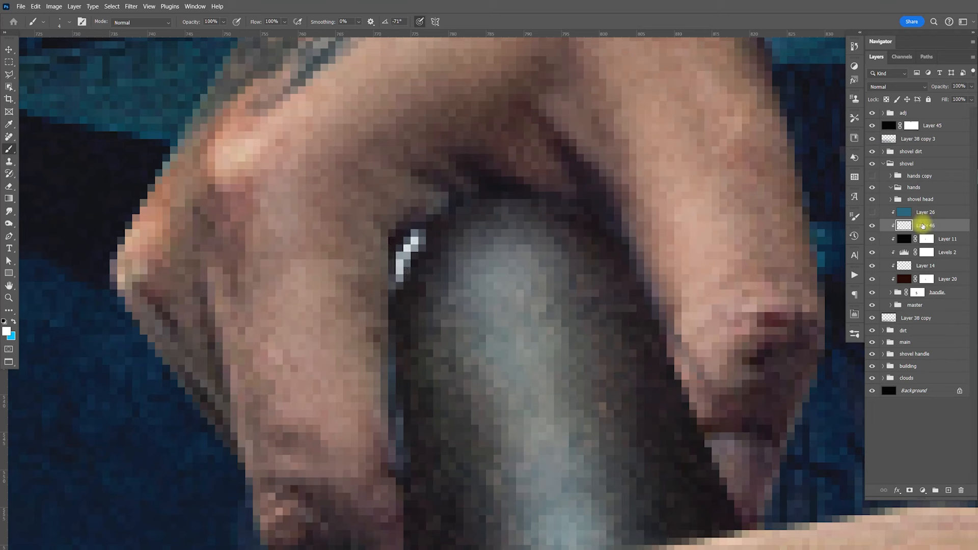
- Move Layer 46 out above the shovel group and undo the white brush stroke
drag(925, 226, 934, 164)
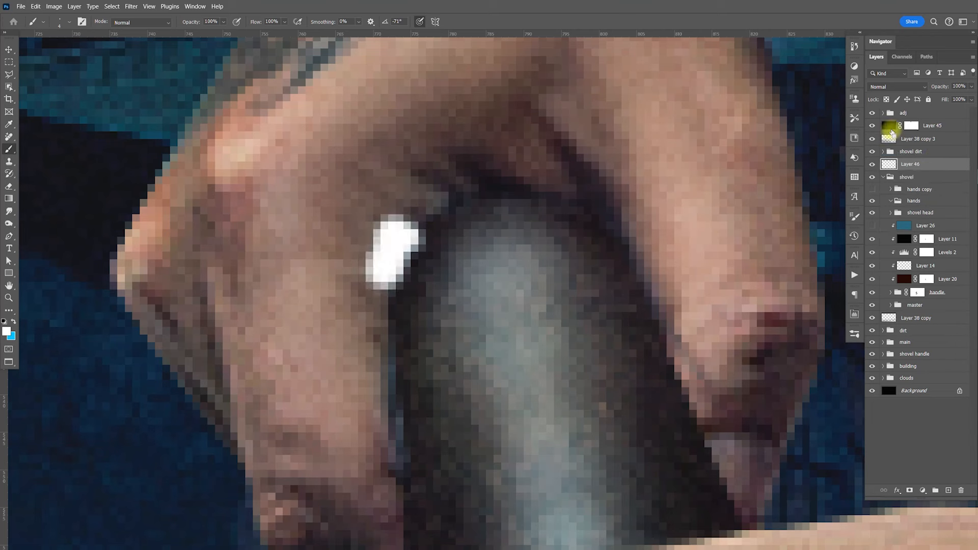
key(ctrl+z)
- Outline the small dark gap between the finger and handle with the Polygonal Lasso and fill it with white on Layer 46
key(l)
click(390, 302)
click(389, 234)
click(426, 222)
click(391, 300)
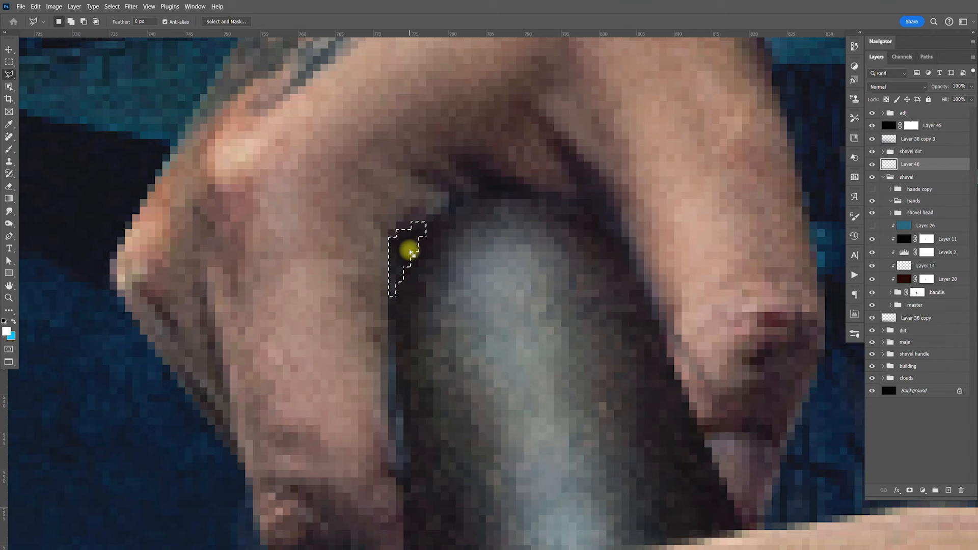
key(alt+BackSpace)
- Set Layer 46's opacity to 11% and check the lightened gap in the full composite
click(971, 86)
click(927, 96)
drag(932, 98, 931, 99)
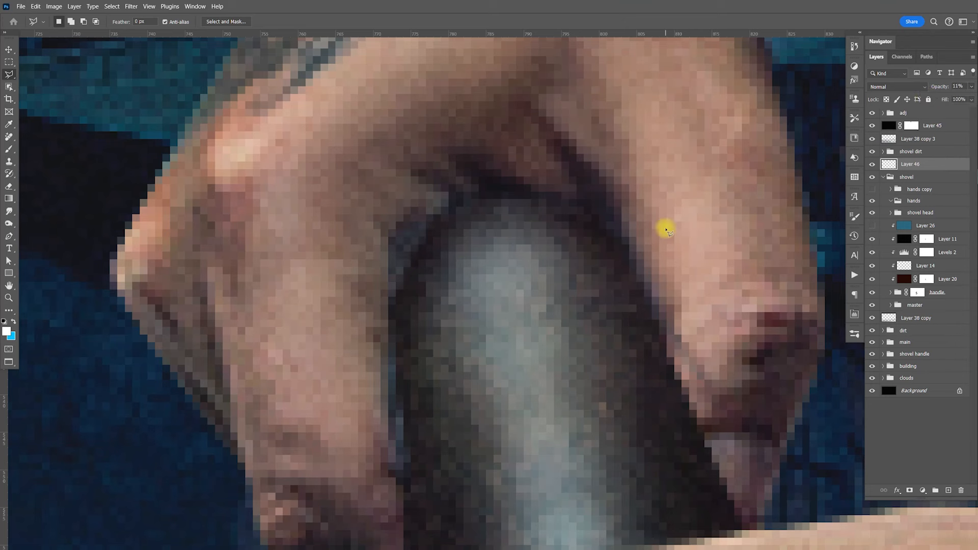
key(Return)
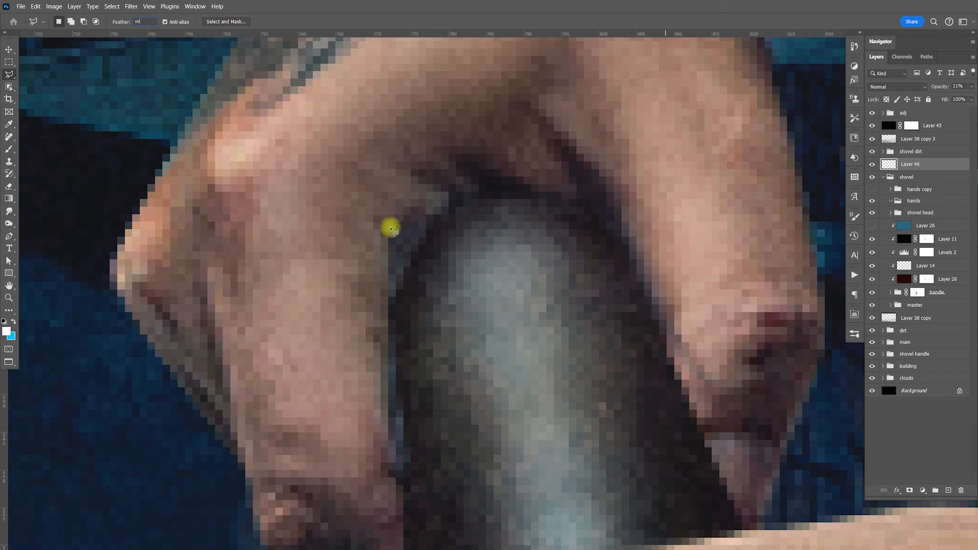
key(ctrl+0)
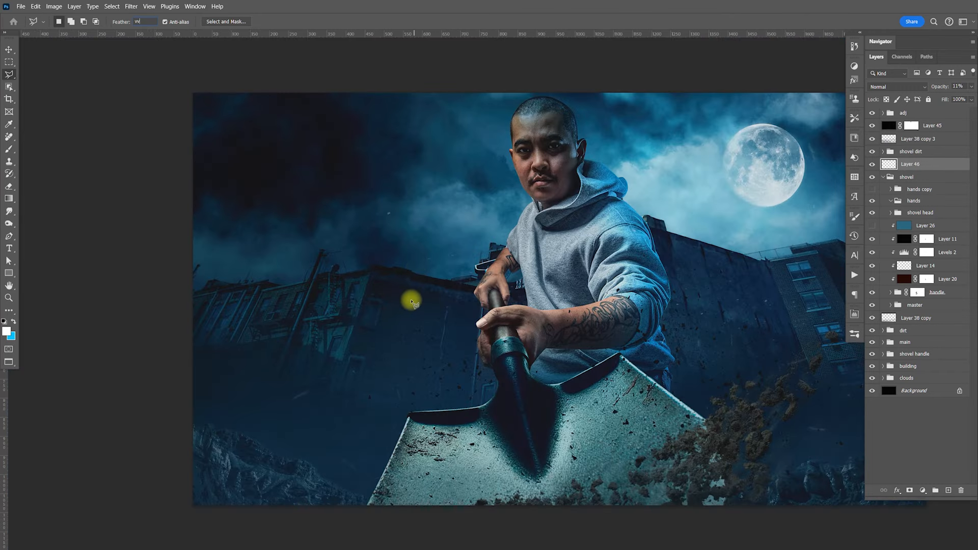
click(439, 352)
key(Return)
drag(439, 353, 469, 286)
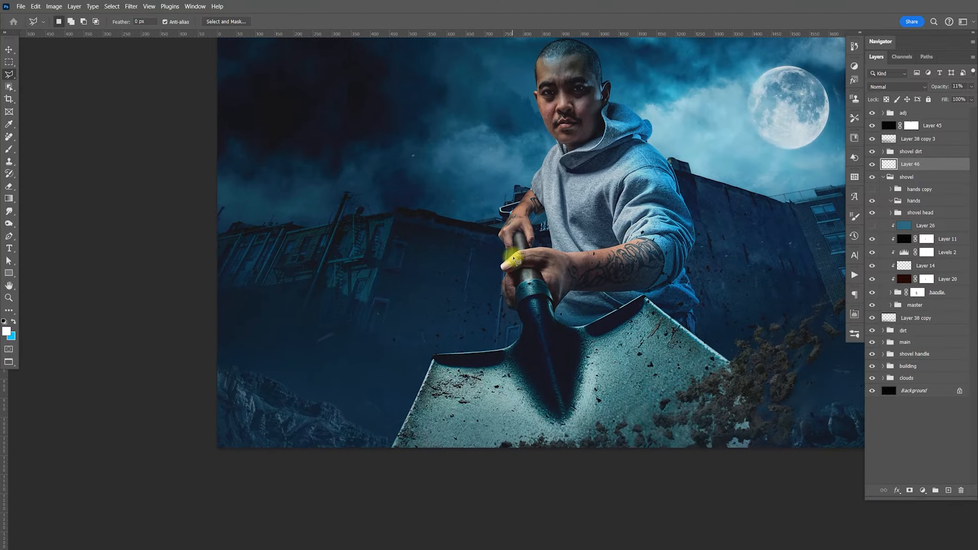
- Copy a small triangular patch of the rear hand's skin from Layer 19 in Group 3 onto a new layer
mouse_move(522, 245)
mouse_down()
mouse_move(479, 264)
mouse_move(524, 277)
mouse_move(560, 310)
mouse_move(552, 317)
mouse_up()
key(z)
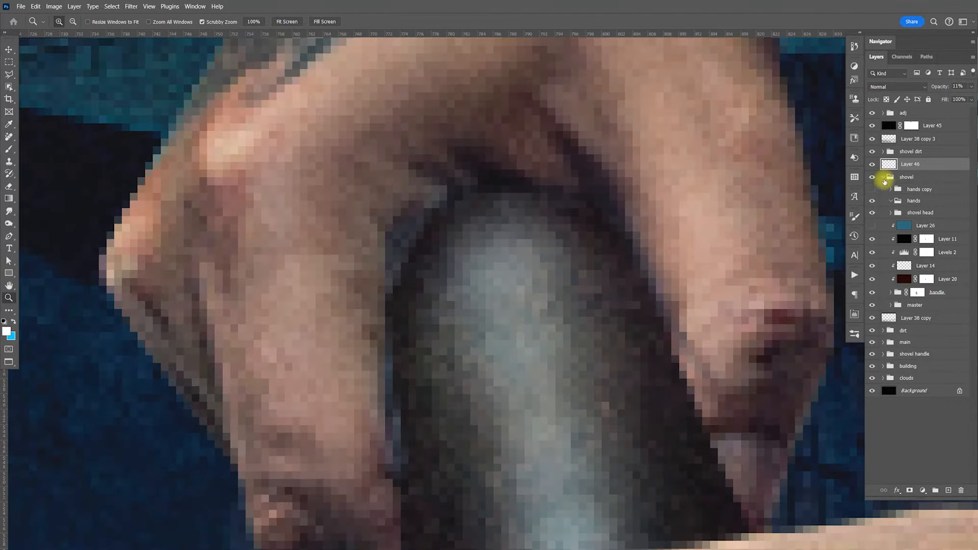
click(884, 342)
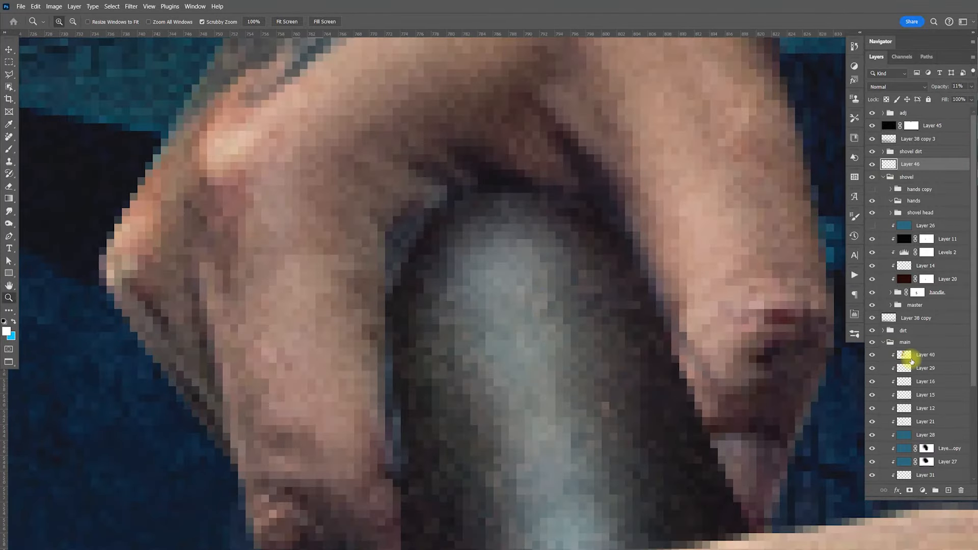
scroll(964, 397, down, 5)
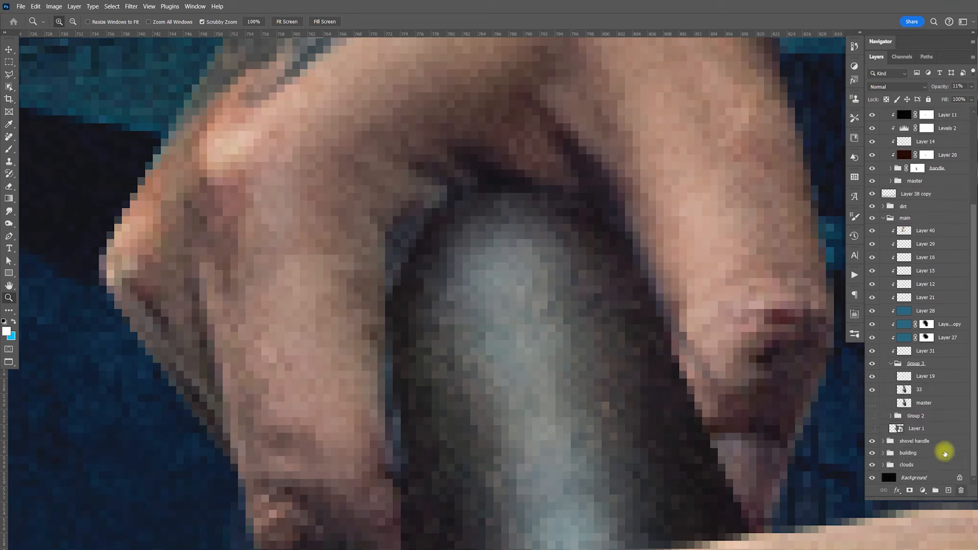
click(912, 378)
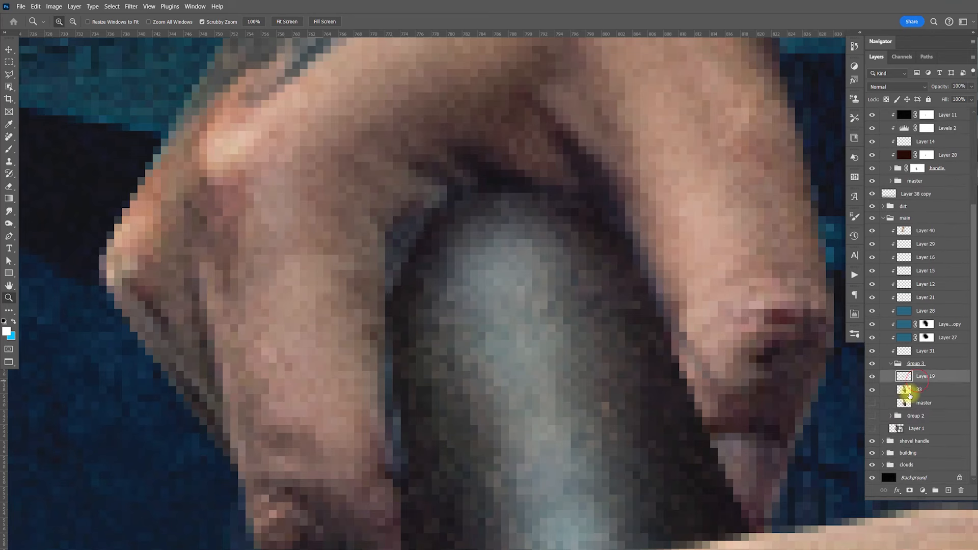
click(9, 74)
click(291, 196)
click(295, 261)
click(340, 184)
click(292, 196)
key(ctrl+j)
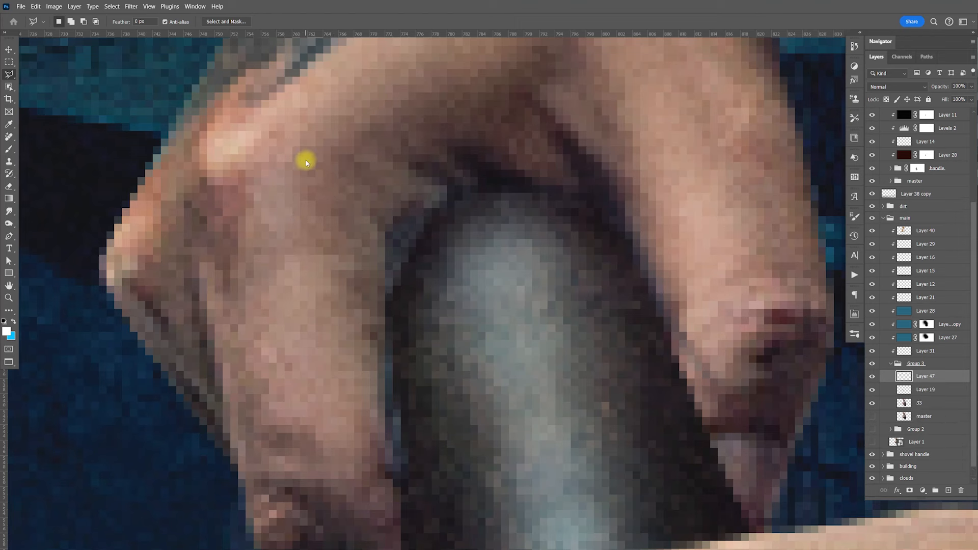
- Move the skin patch layer between Layer 46 and the shovel group, and collapse the shovel and main groups
drag(938, 372, 929, 170)
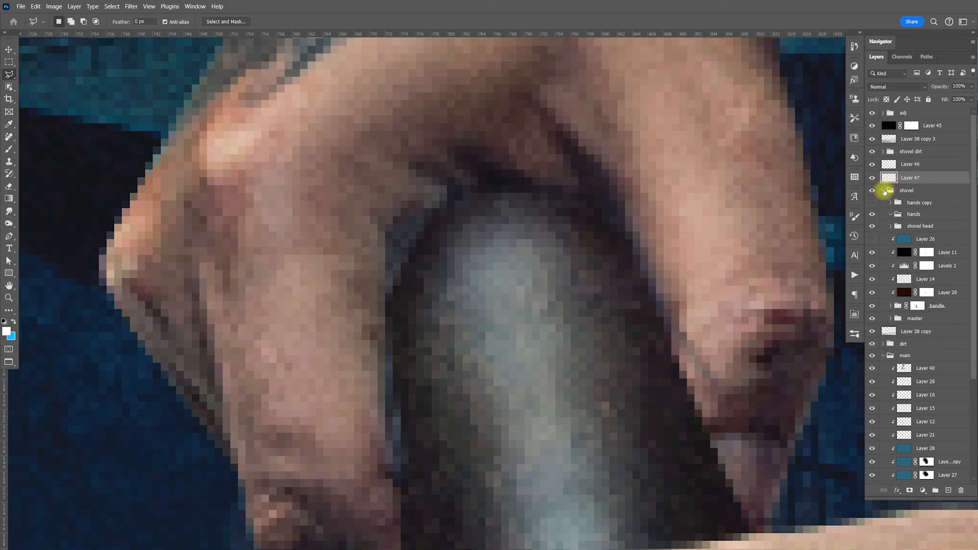
click(883, 190)
click(883, 228)
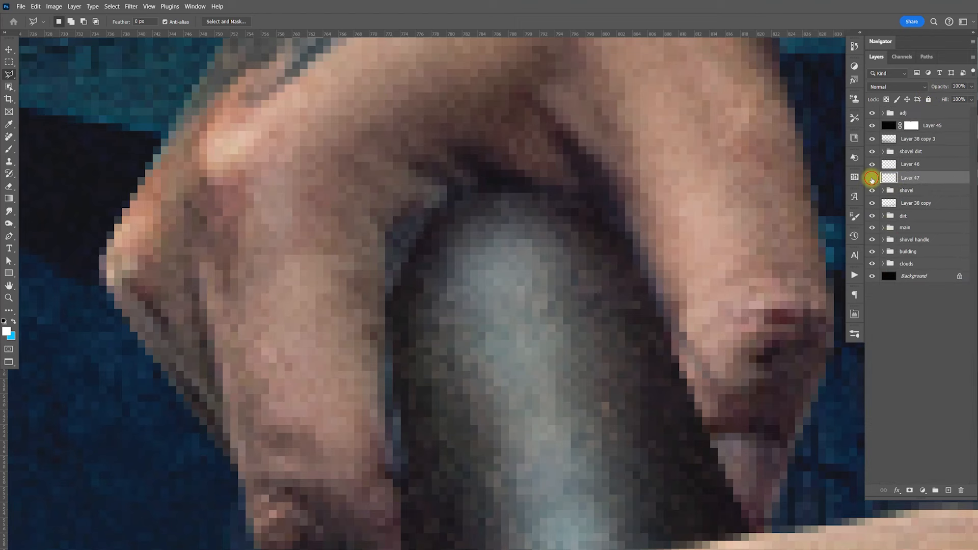
- Move the copied skin patch over the gap between the rear hand's finger and the shovel handle
key(v)
mouse_move(326, 240)
mouse_down()
mouse_move(368, 242)
mouse_move(399, 277)
mouse_up()
key(Right)
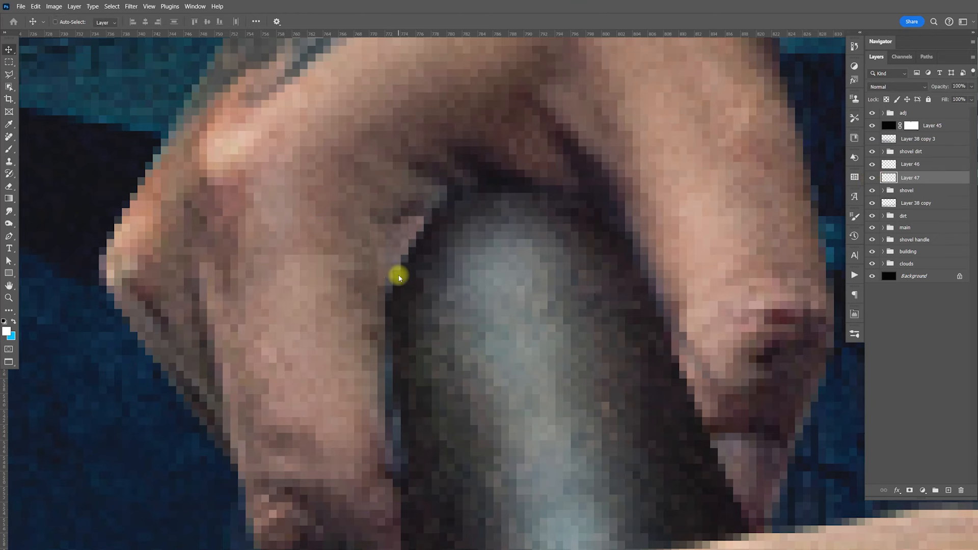
- Rotate the skin patch slightly with Free Transform and set Layer 47's opacity to 60%
key(ctrl+t)
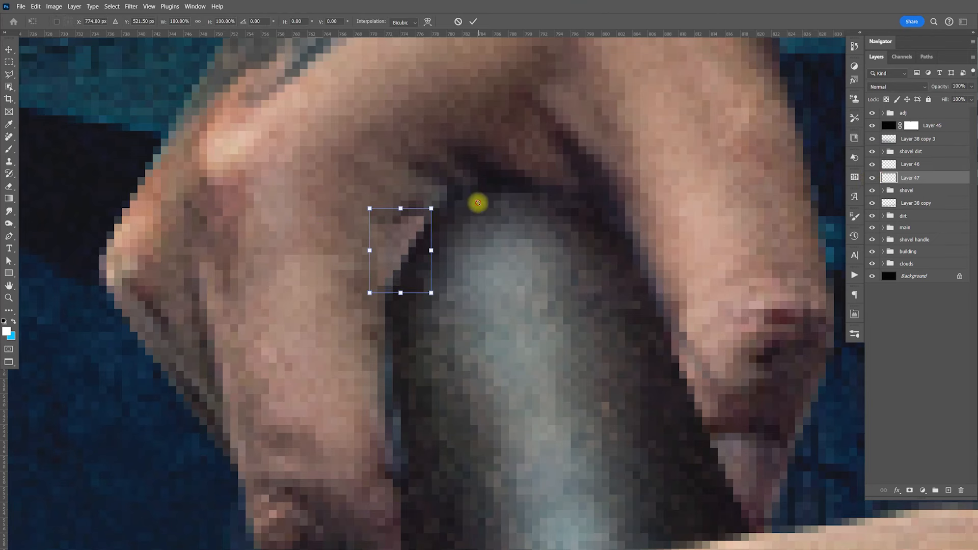
drag(473, 196, 469, 194)
key(Return)
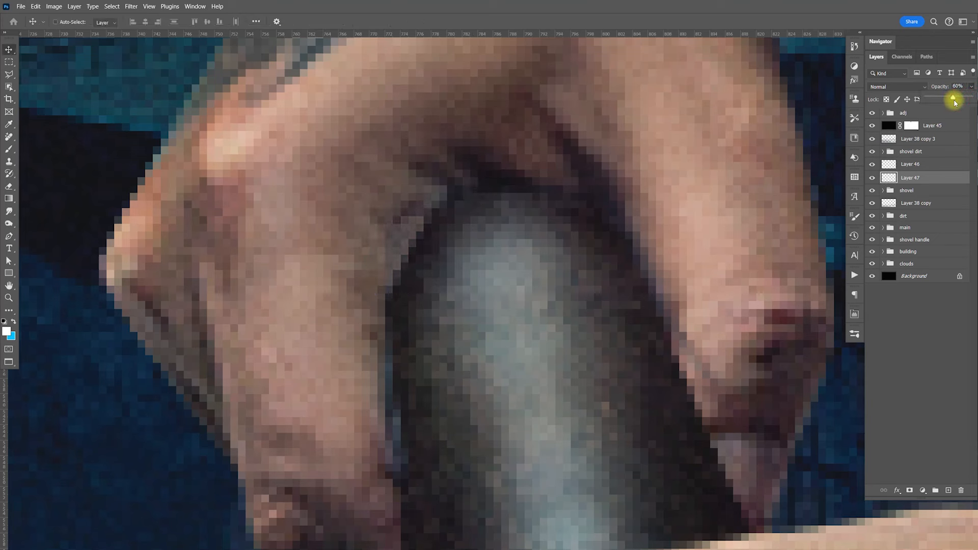
- Check how the patched hand and shovel handle look in the full composite
key(ctrl)
key(ctrl+1)
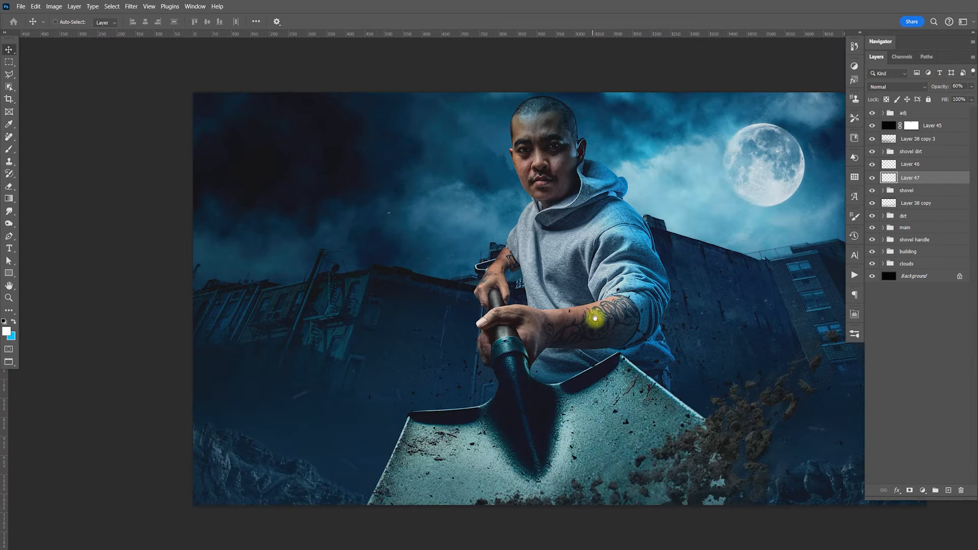
drag(598, 327, 589, 326)
drag(605, 371, 645, 376)
key(ctrl)
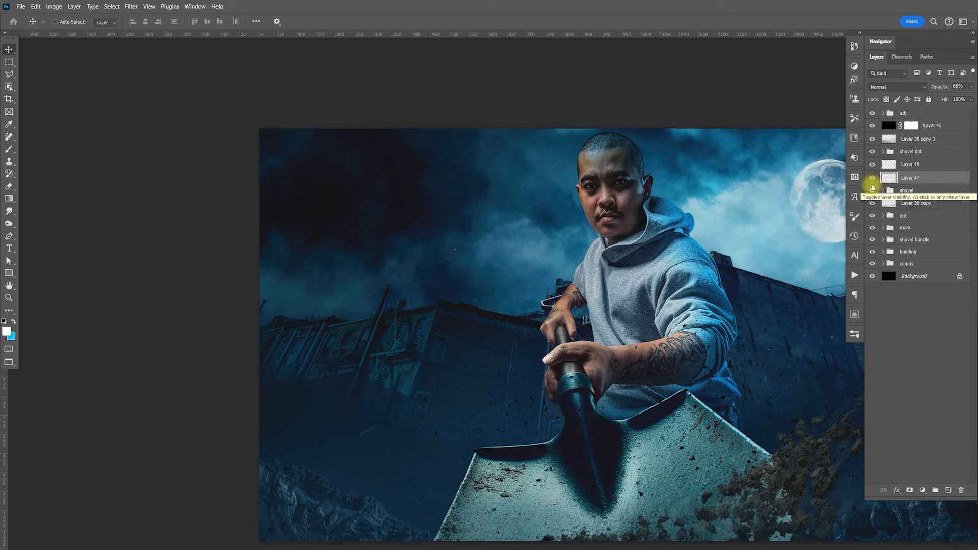
- Add a new layer clipped to the handle group inside the shovel group
key(z)
drag(566, 339, 633, 356)
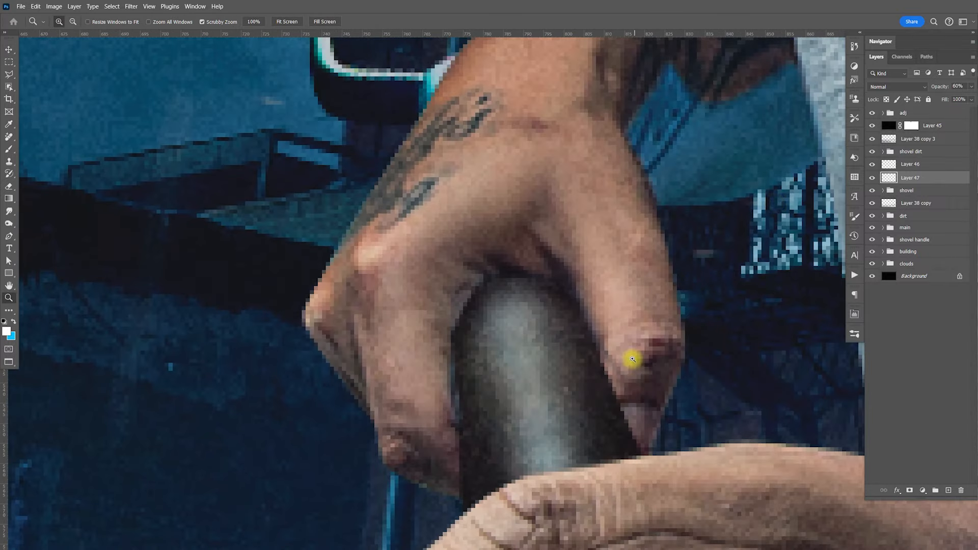
click(883, 190)
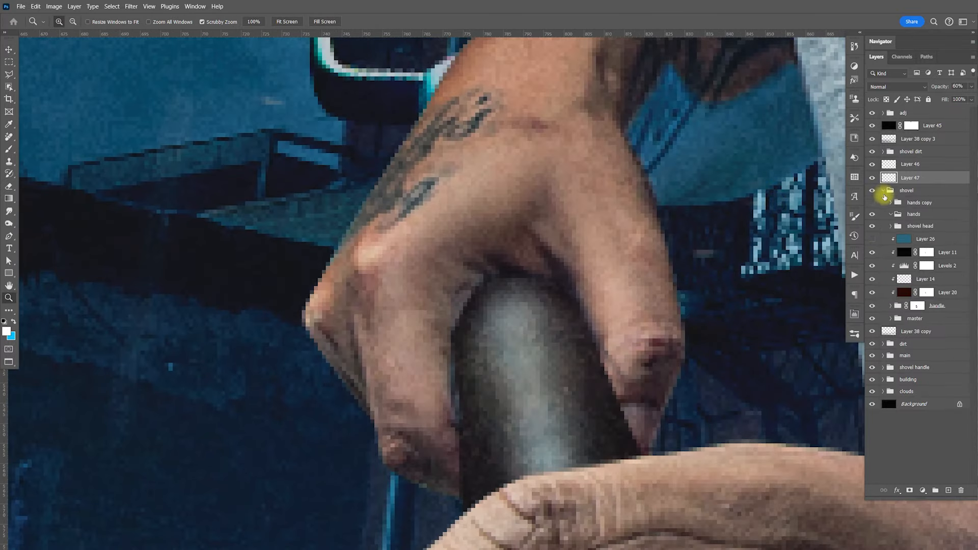
click(890, 306)
click(946, 325)
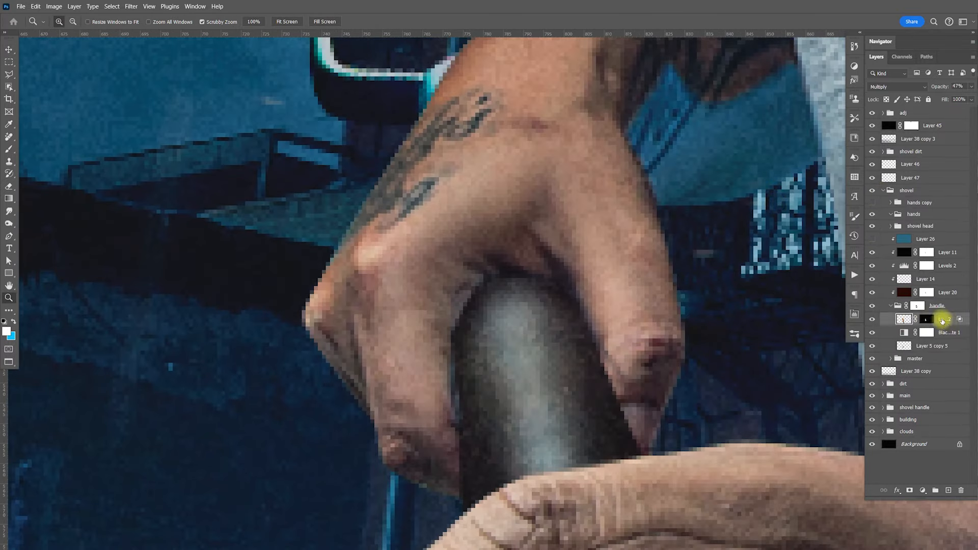
click(936, 306)
click(950, 489)
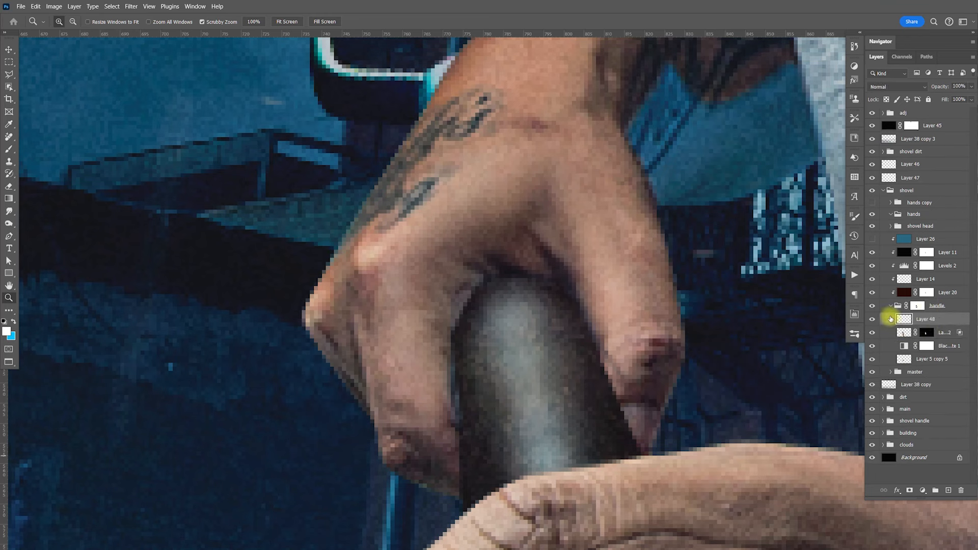
click(891, 320)
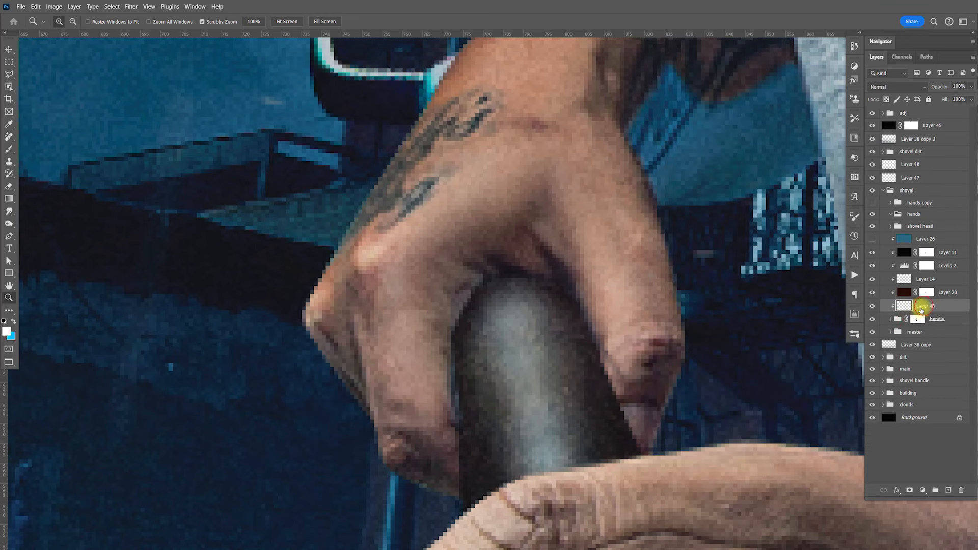
- Brush black over the shovel handle section between the rear hand and the front hand
key(b)
key(d)
mouse_move(492, 314)
mouse_down()
mouse_move(531, 300)
mouse_move(565, 313)
mouse_move(521, 312)
mouse_move(470, 341)
mouse_move(533, 317)
mouse_move(471, 355)
mouse_move(566, 335)
mouse_move(482, 322)
mouse_move(550, 321)
mouse_move(578, 349)
mouse_move(491, 338)
mouse_move(470, 384)
mouse_move(475, 366)
mouse_move(543, 342)
mouse_move(585, 365)
mouse_move(583, 399)
mouse_up()
mouse_move(584, 451)
mouse_down()
mouse_move(551, 328)
mouse_move(471, 240)
mouse_move(530, 244)
mouse_move(464, 255)
mouse_move(439, 291)
mouse_move(524, 264)
mouse_move(555, 278)
mouse_up()
- Erase the lower middle of the black paint with a soft eraser, leaving a shadow on the handle beneath the rear hand
key(e)
key(bracketleft)
key(bracketleft)
key(bracketleft)
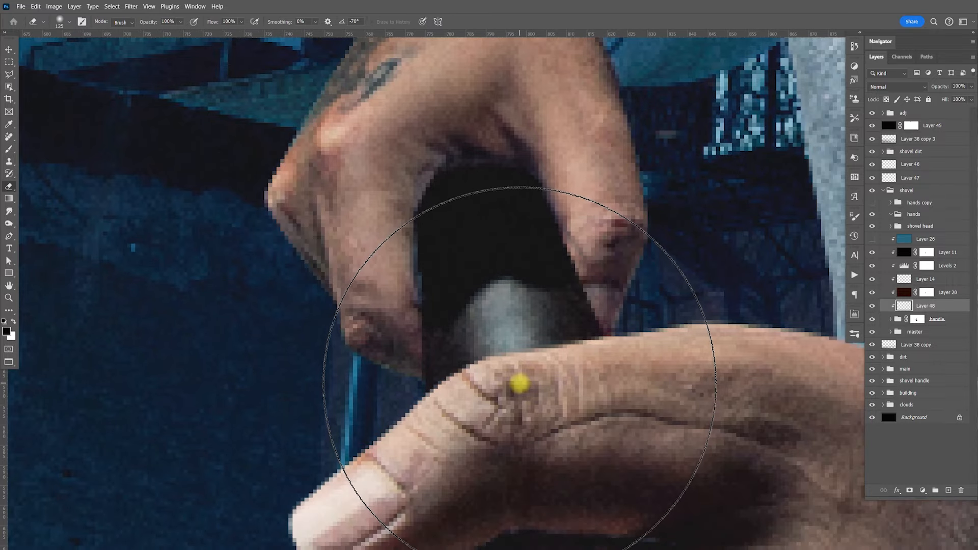
drag(524, 397, 520, 395)
key(bracketright)
click(524, 404)
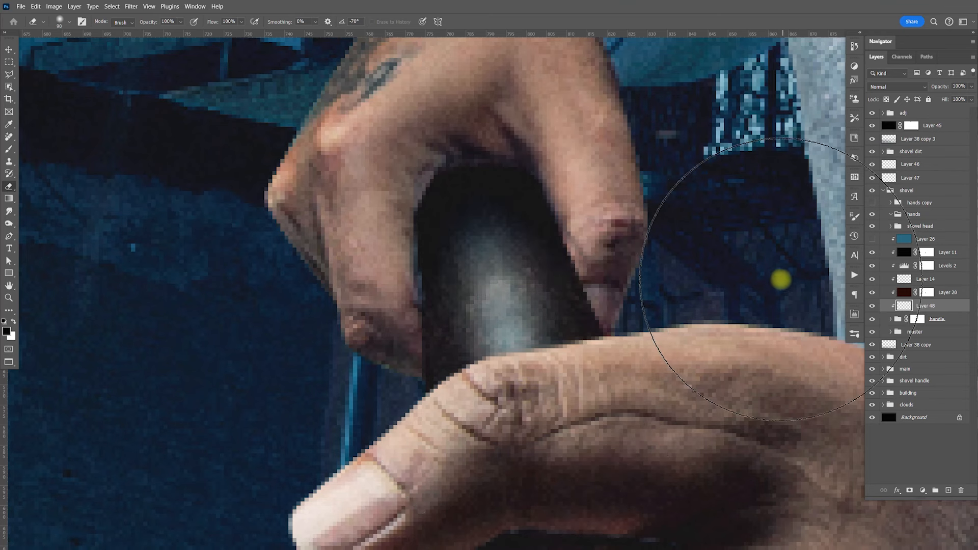
- Set the handle shadow layer's opacity to 68% and collapse the shovel group
scroll(787, 190, down, 3)
key(v)
scroll(543, 258, down, 5)
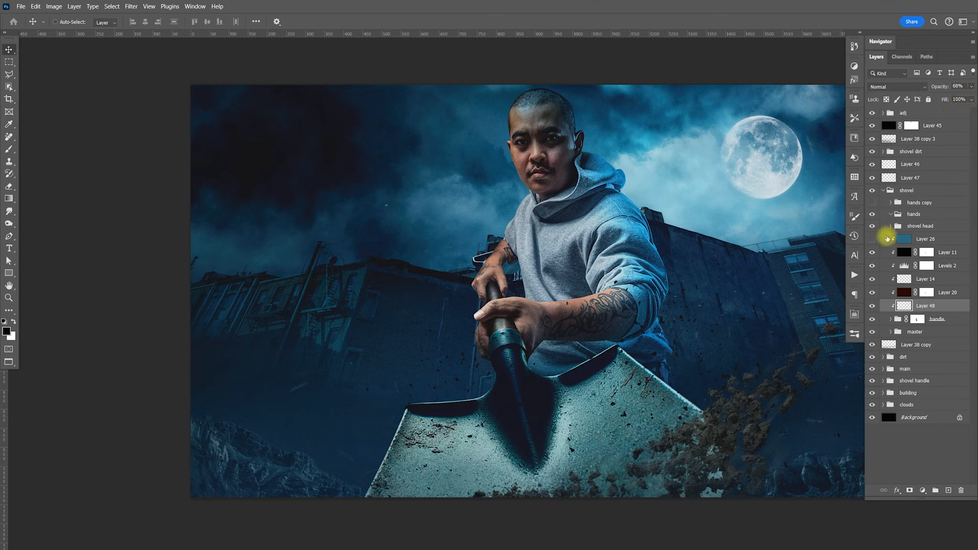
click(892, 193)
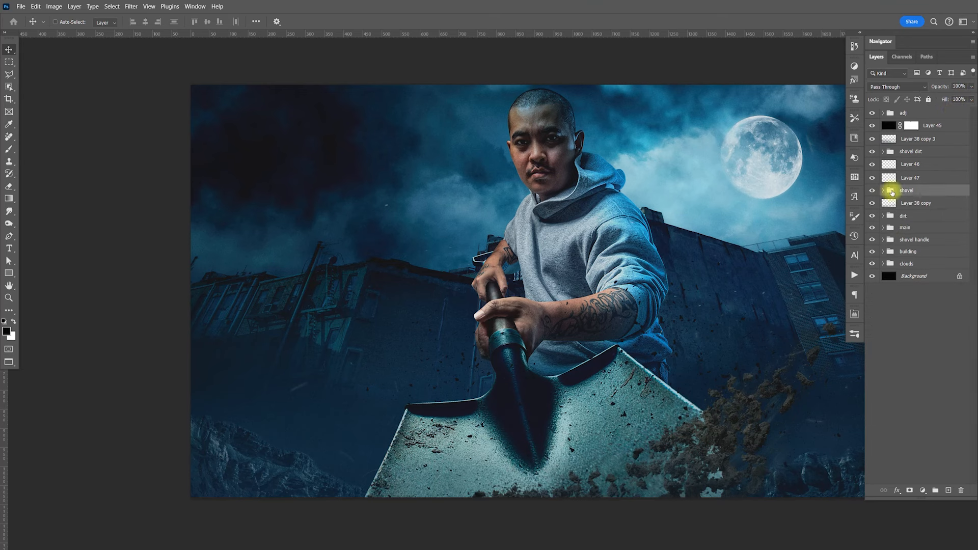
- Add a clipped Levels adjustment above Layer 40 in the main group and set its midtones to 0.79
click(883, 229)
click(927, 240)
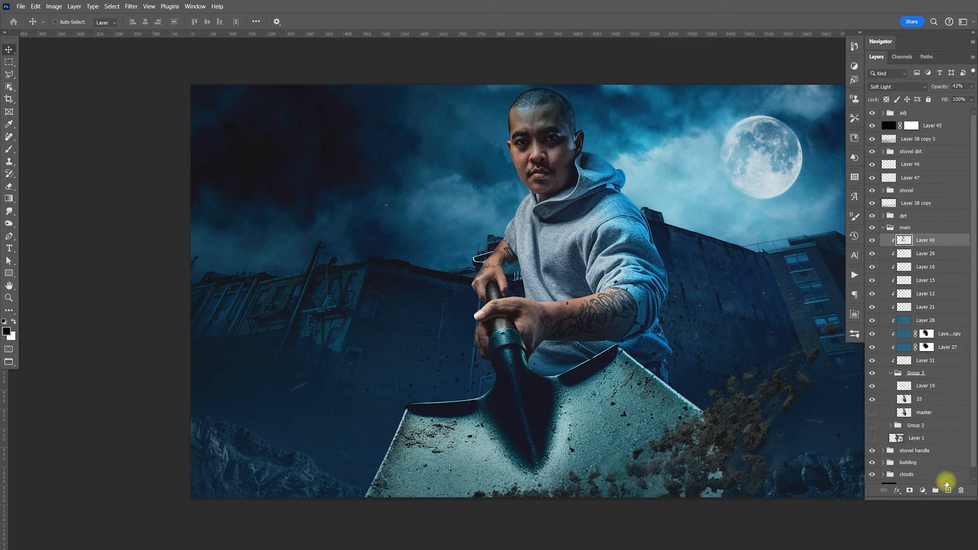
click(922, 491)
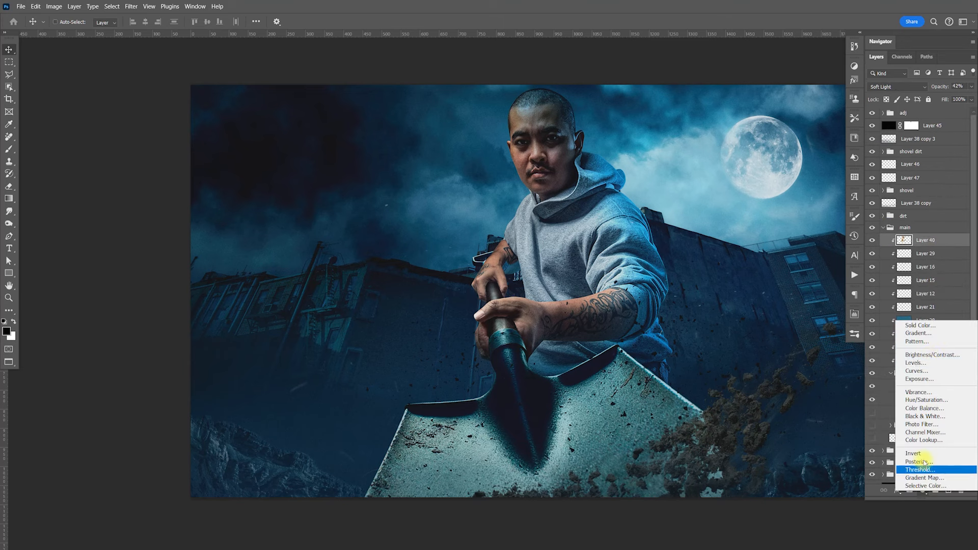
click(926, 362)
click(772, 478)
drag(797, 413, 799, 413)
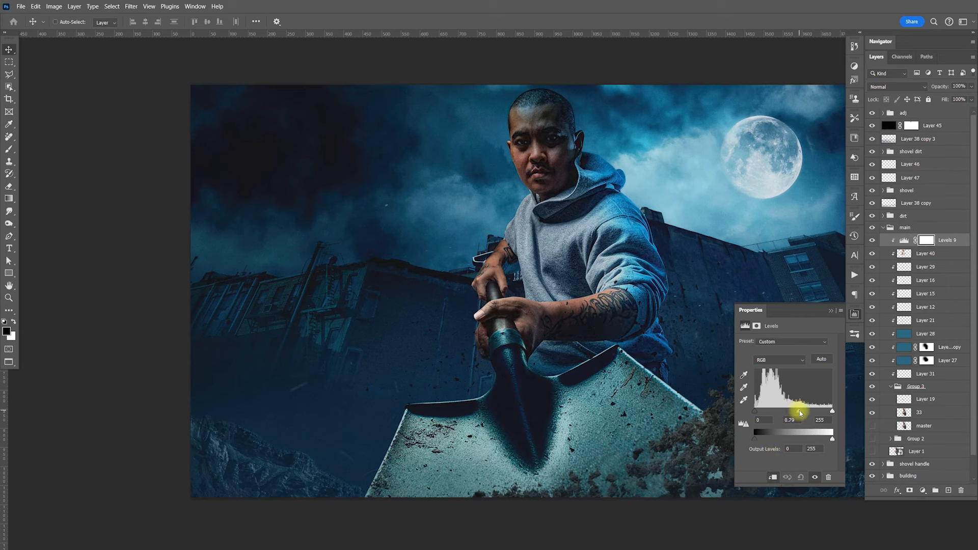
click(854, 313)
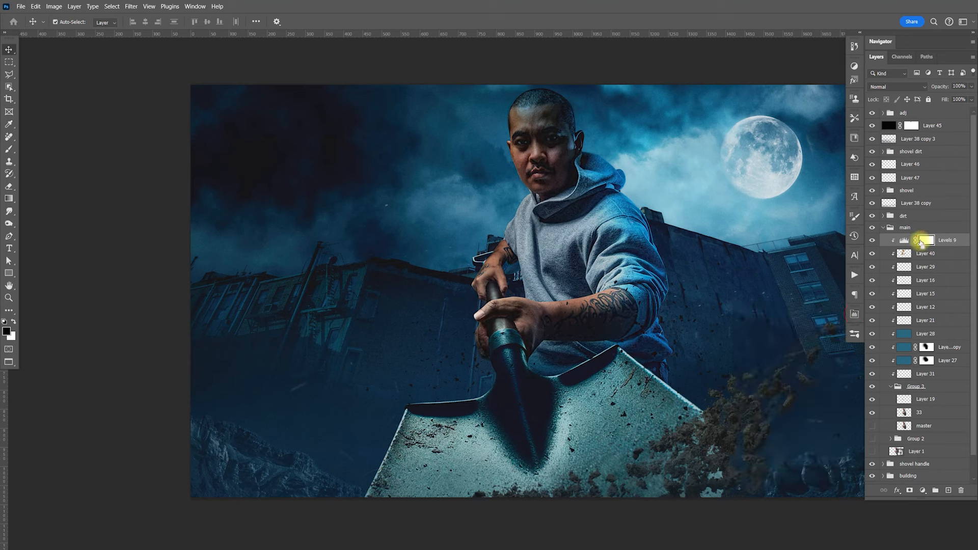
- Invert the Levels 9 mask to black and paint white over the hands around the shovel handle
key(ctrl+i)
key(b)
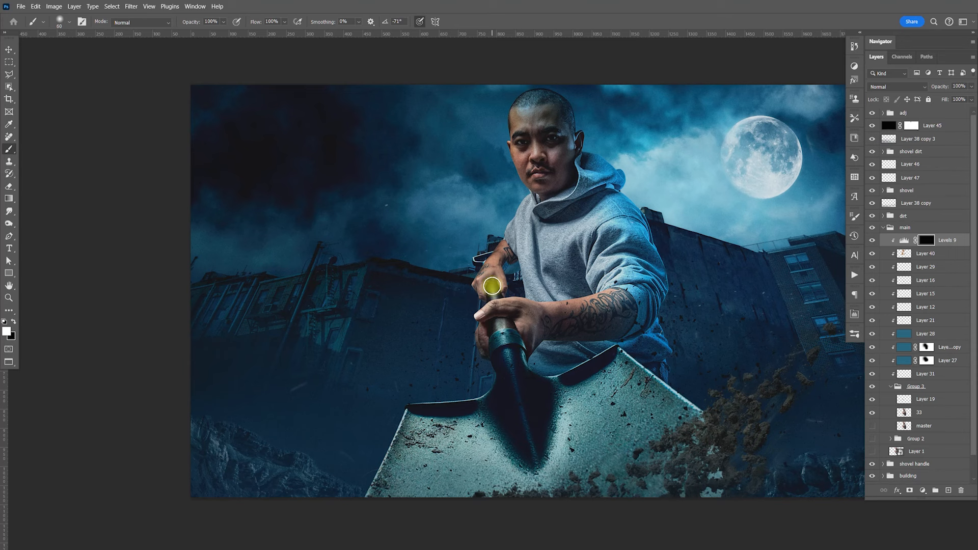
mouse_move(491, 287)
mouse_down()
mouse_move(493, 301)
mouse_move(490, 283)
mouse_move(509, 315)
mouse_move(510, 305)
mouse_up()
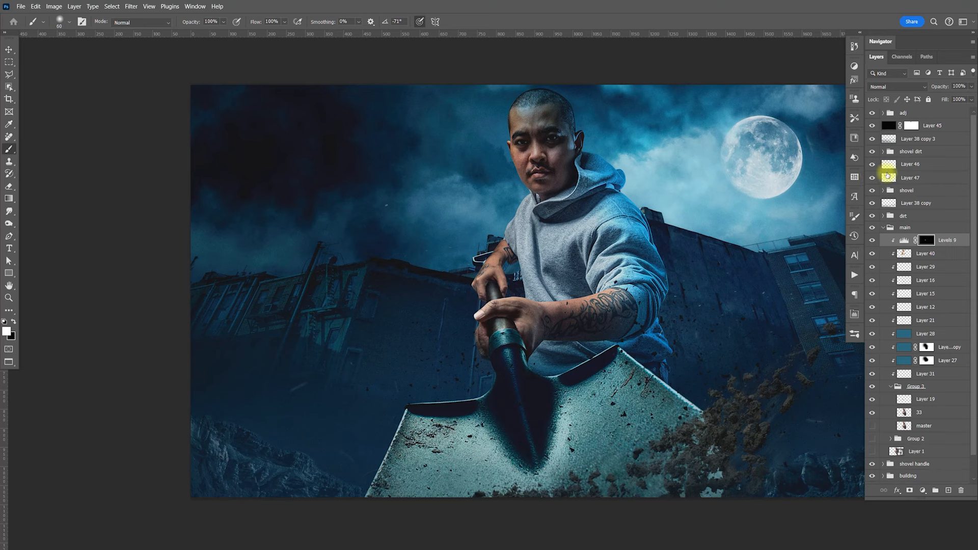
- Lower Layer 47's opacity to 21%
click(911, 164)
click(971, 86)
drag(970, 97, 932, 100)
click(907, 176)
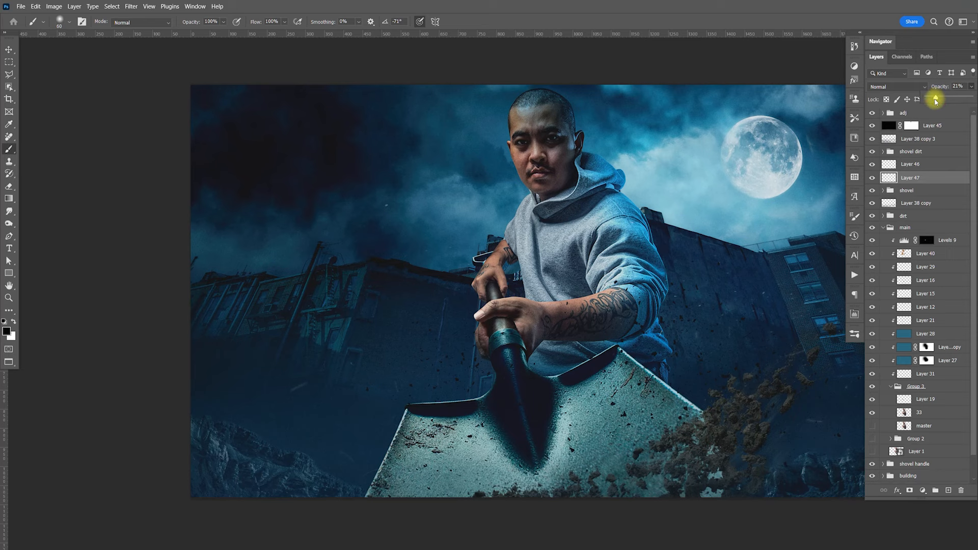
- Paint more white on the Levels 9 mask over both hands and collapse the main group
click(925, 239)
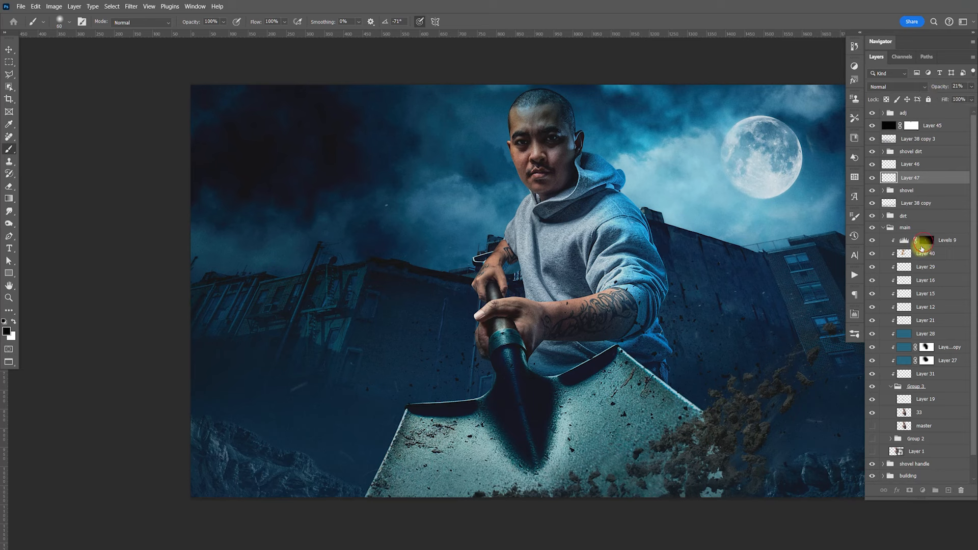
key(x)
mouse_move(510, 322)
mouse_down()
mouse_move(526, 356)
mouse_move(500, 290)
mouse_up()
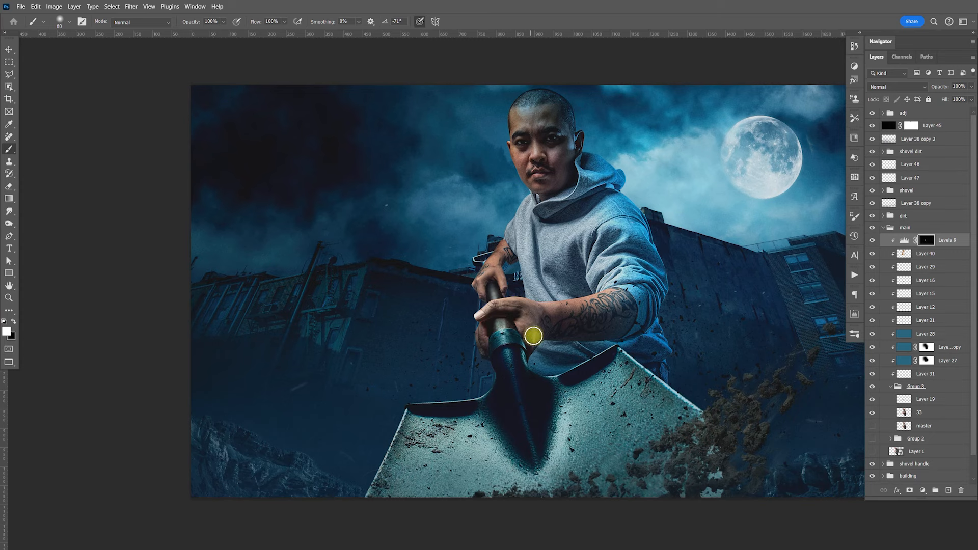
key(v)
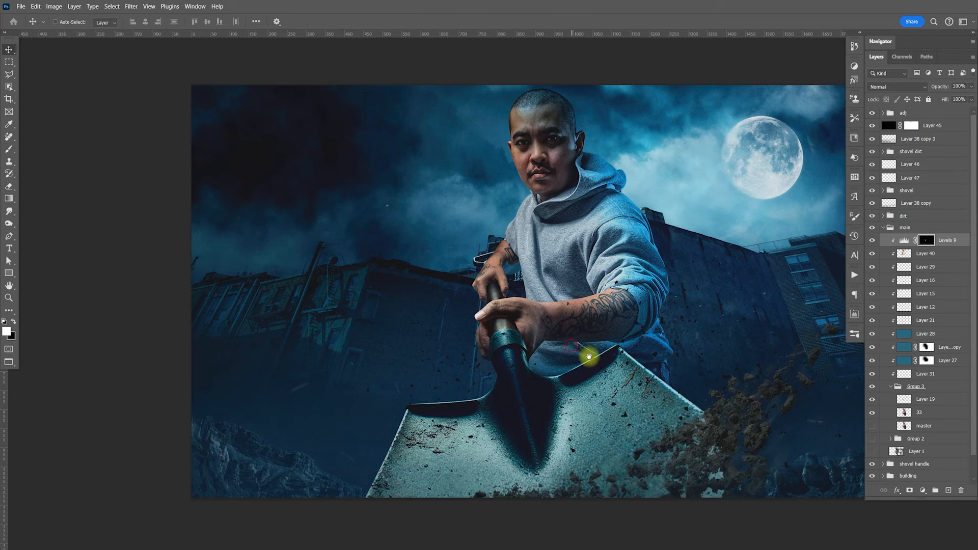
scroll(585, 353, up, 1)
key(ctrl)
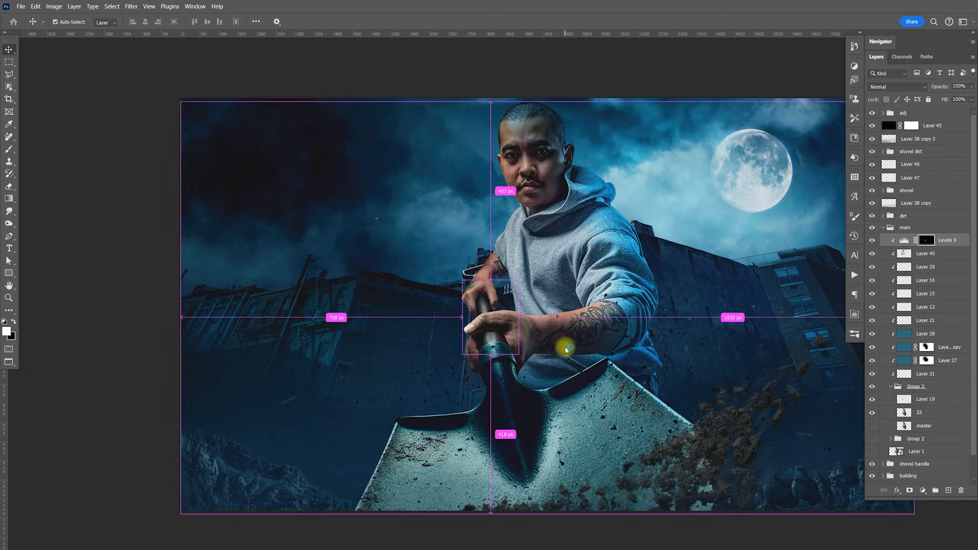
scroll(569, 359, down, 2)
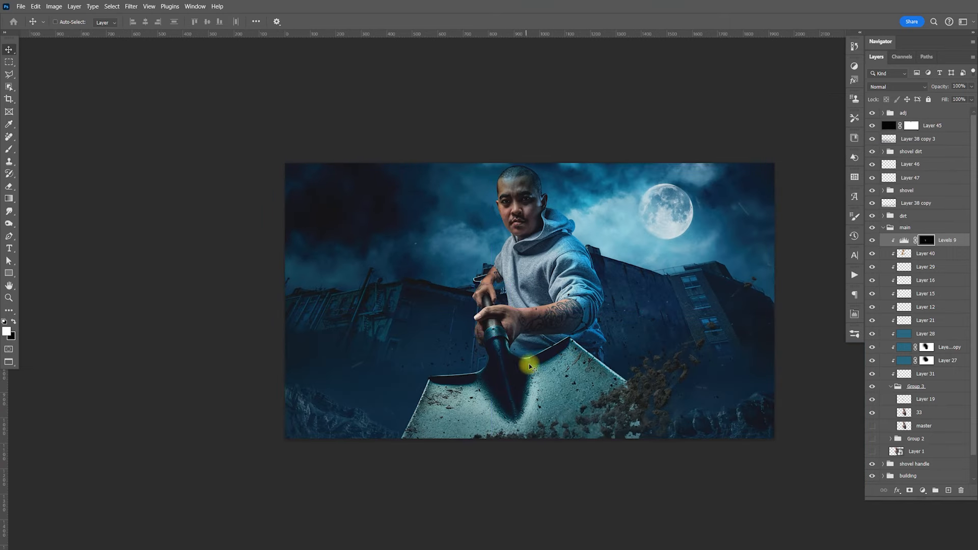
click(882, 228)
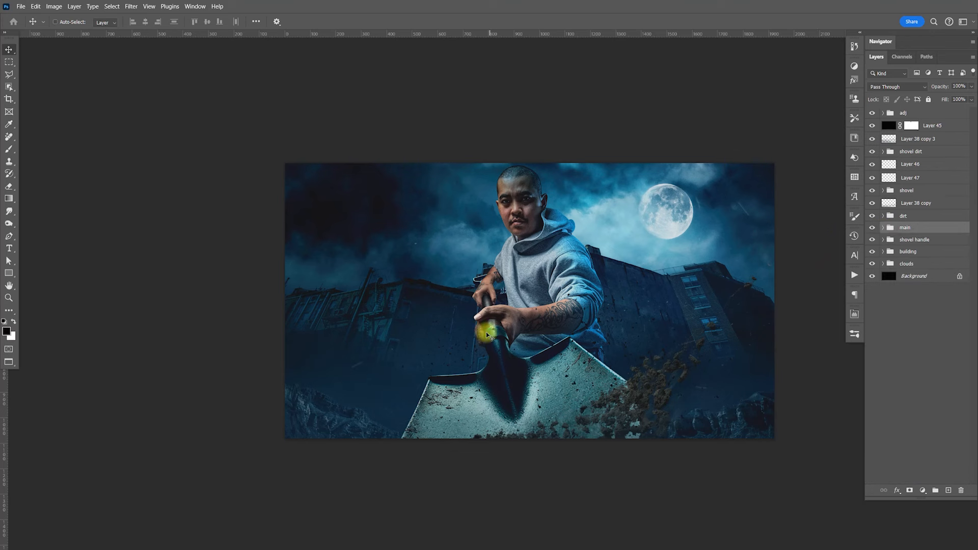
- Add a clipped Levels adjustment above Layer 25 in the shovel head group and set its midtones to 0.70
click(882, 190)
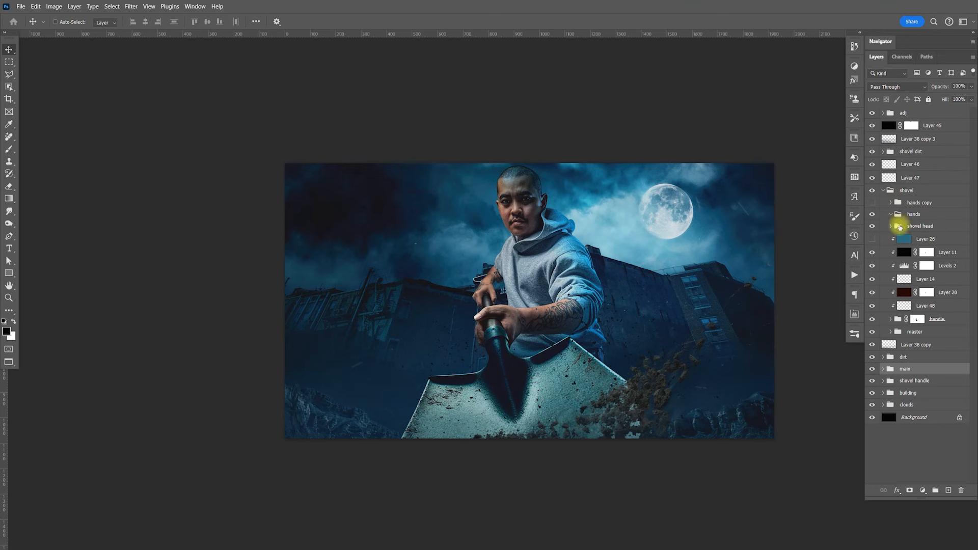
click(890, 227)
click(936, 239)
click(923, 490)
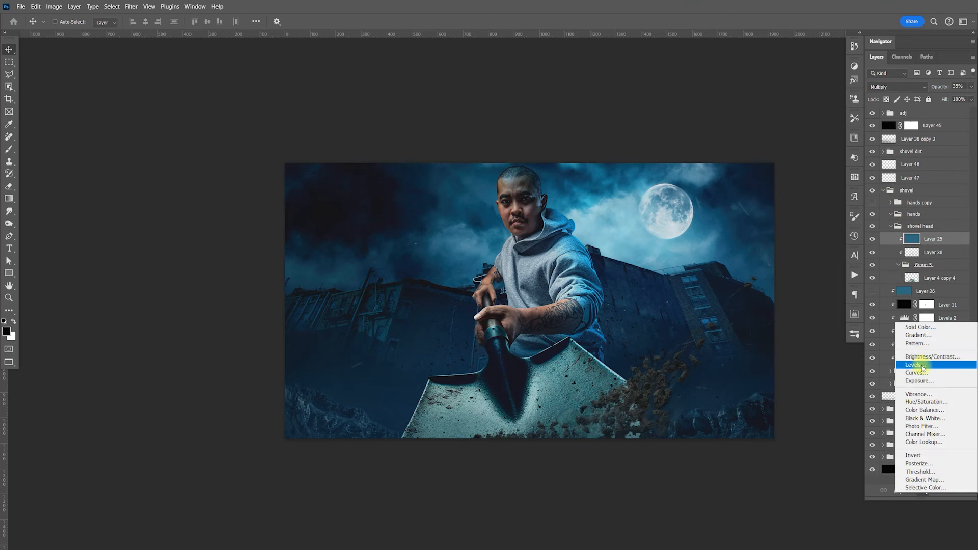
click(923, 365)
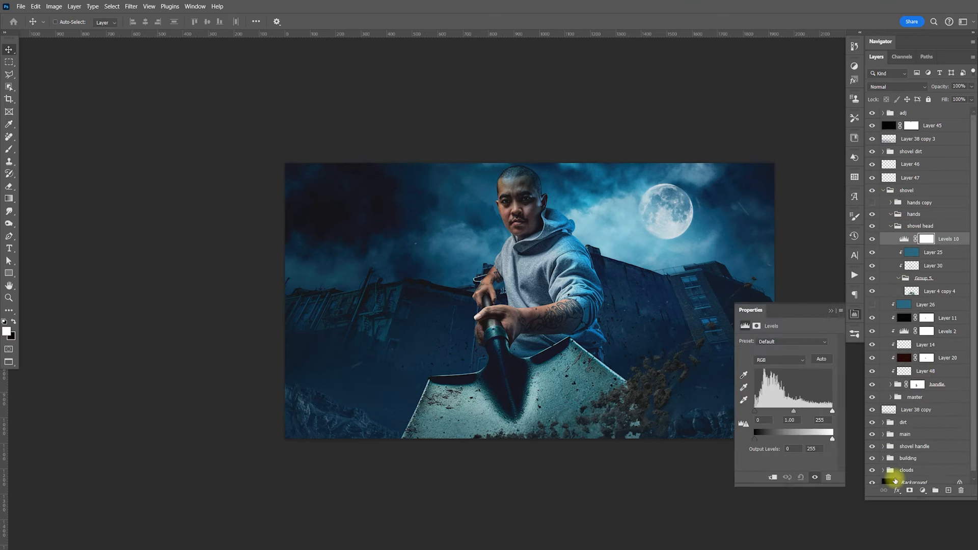
click(825, 477)
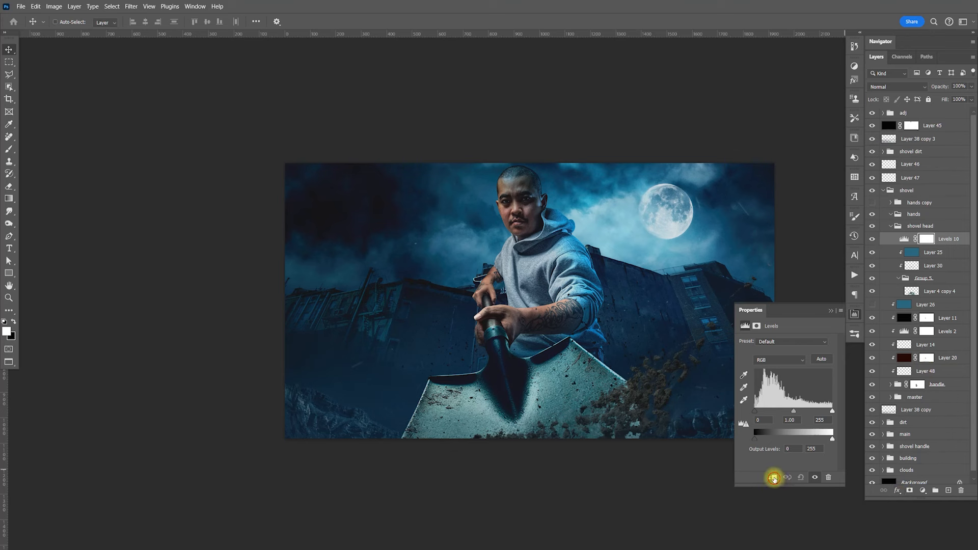
drag(795, 412, 798, 411)
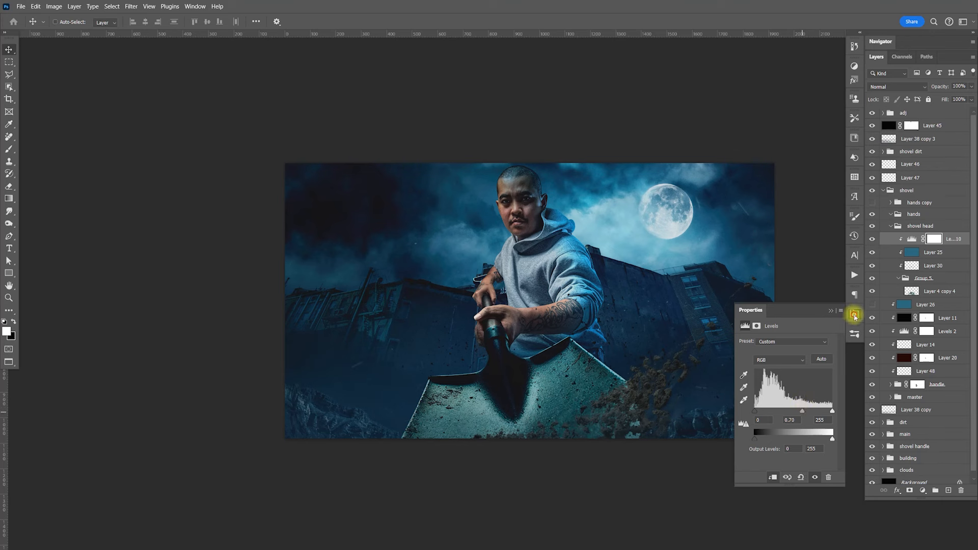
click(854, 314)
- Paint black on the shovel head's Levels mask with a soft 500 px brush along the blade's lower edge
key(b)
key(x)
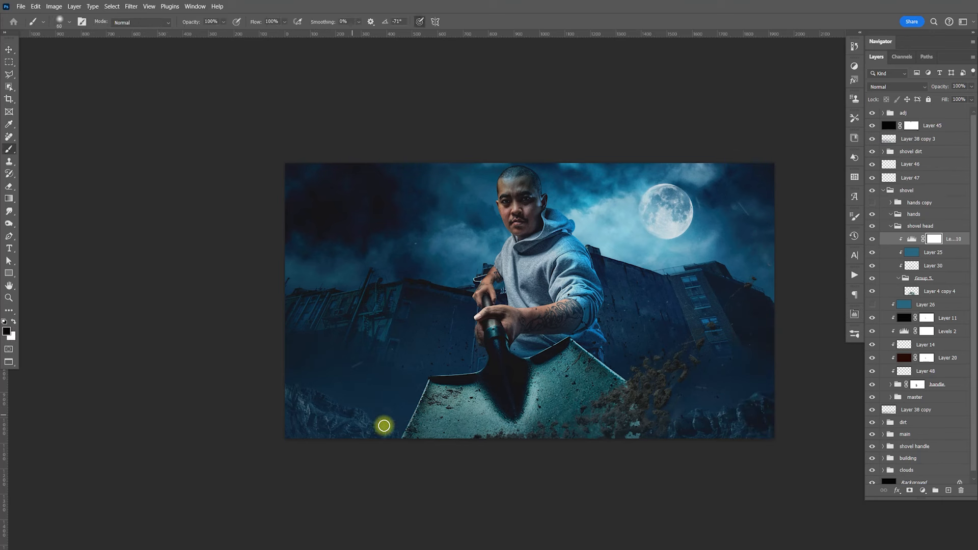
key(bracketright)
key(bracketright)
key(bracketright)
key(bracketright)
key(bracketright)
key(bracketright)
key(bracketright)
key(bracketright)
key(bracketright)
key(bracketright)
key(bracketright)
key(bracketright)
mouse_move(469, 436)
mouse_down()
mouse_move(564, 423)
mouse_move(591, 451)
mouse_move(561, 446)
mouse_move(570, 428)
mouse_move(562, 416)
mouse_move(515, 444)
mouse_move(466, 453)
mouse_move(508, 458)
mouse_up()
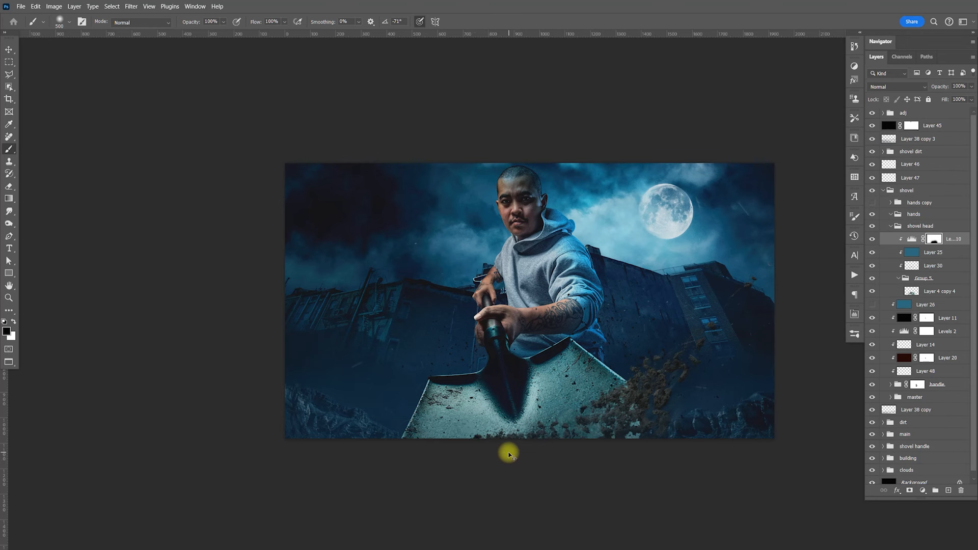
key(v)
- Collapse the shovel group and add a clipped Levels adjustment above Levels 9 in the main group with midtones at 0.82
drag(643, 379, 611, 385)
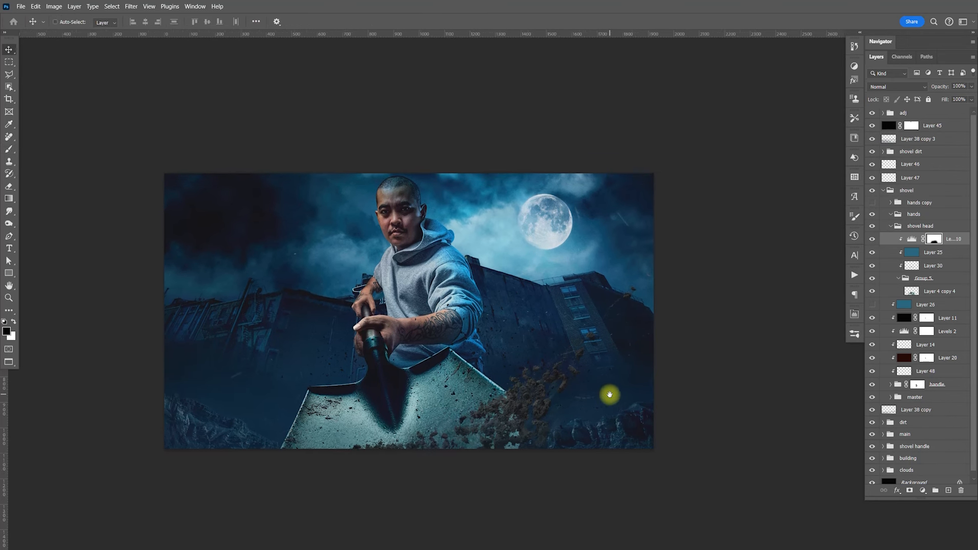
click(612, 377)
scroll(617, 383, down, 3)
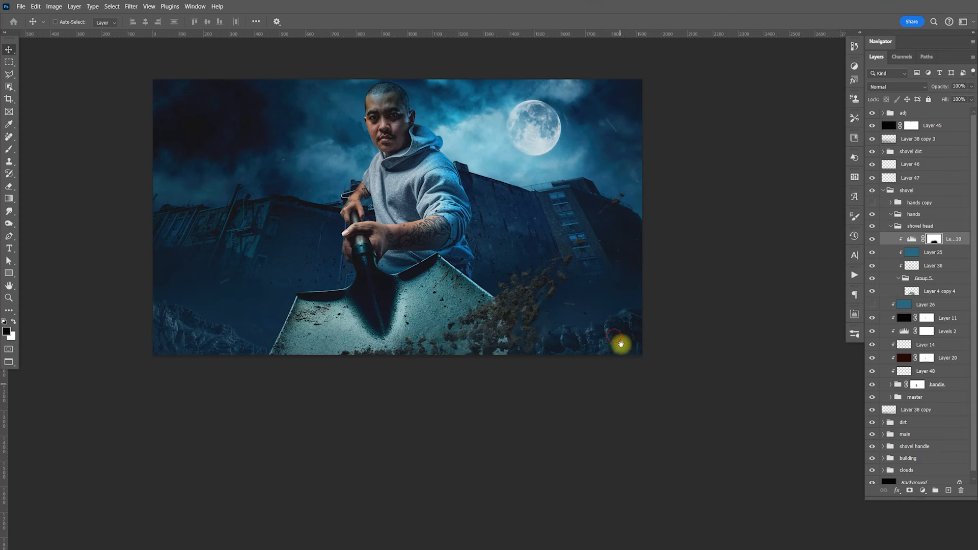
drag(614, 336, 627, 349)
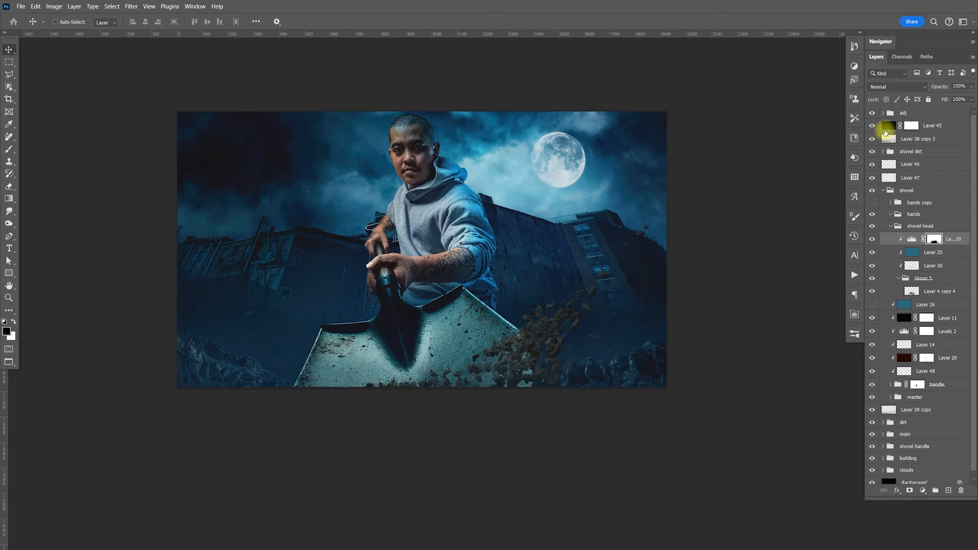
click(882, 191)
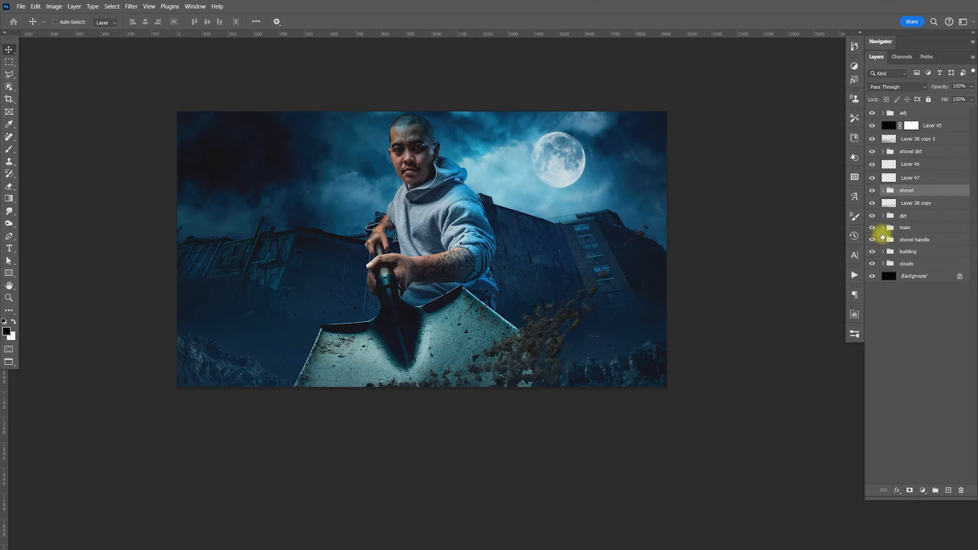
click(884, 228)
click(942, 241)
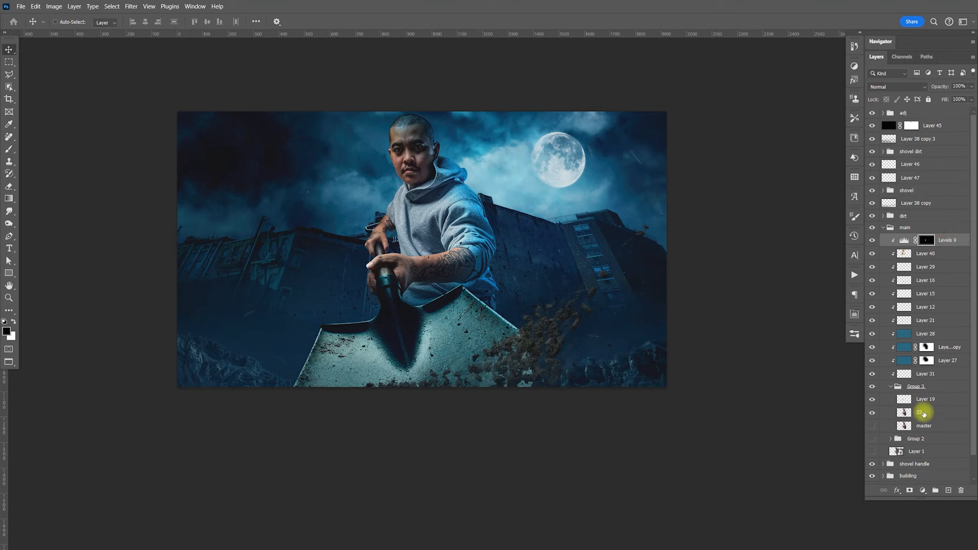
click(927, 489)
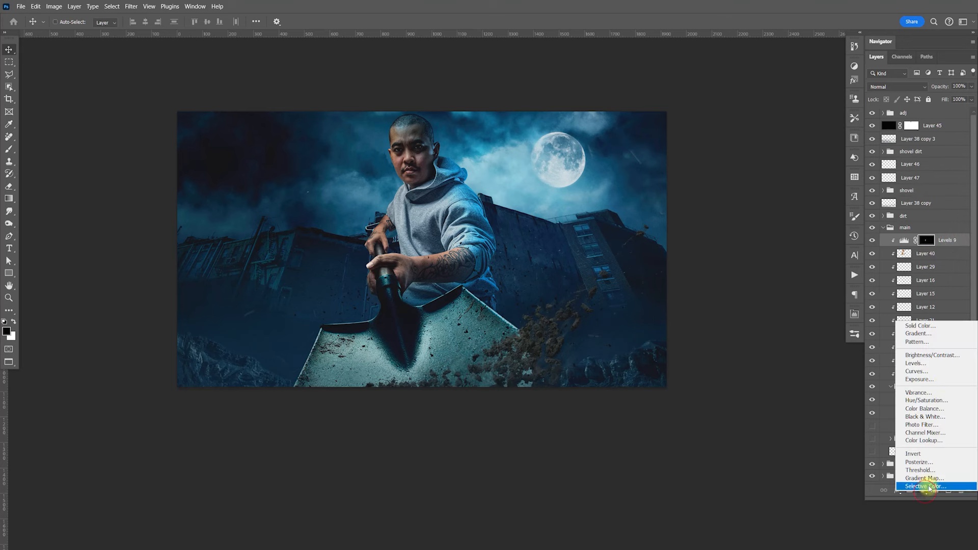
click(938, 365)
click(772, 477)
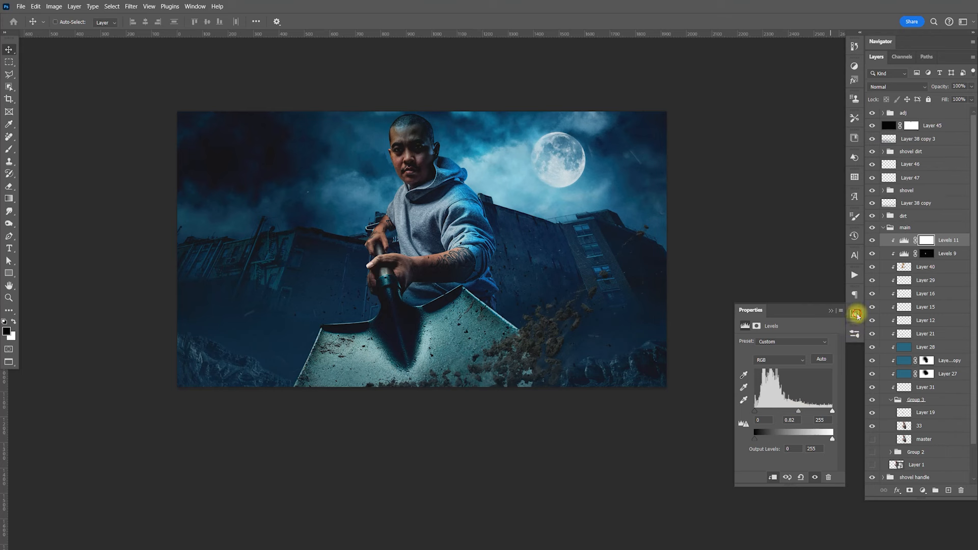
click(853, 314)
- Invert the Levels 11 mask and paint white with a soft brush over the forearm and lower hoodie above the shovel
key(ctrl+i)
key(b)
key(bracketleft)
key(bracketleft)
key(bracketleft)
key(bracketleft)
key(bracketleft)
key(bracketleft)
key(bracketleft)
key(bracketleft)
key(bracketleft)
key(bracketleft)
key(bracketleft)
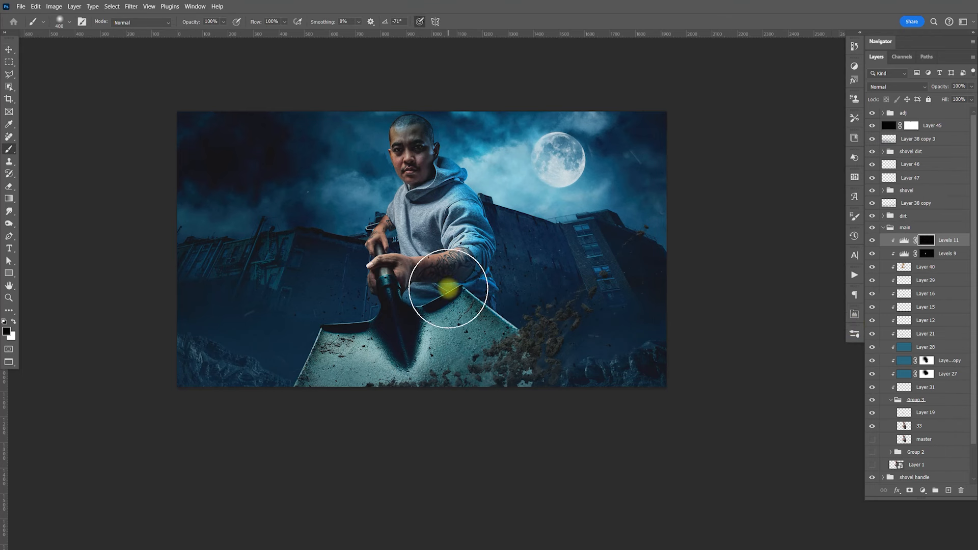
mouse_move(448, 292)
mouse_down()
mouse_move(418, 278)
mouse_move(471, 271)
mouse_move(460, 277)
mouse_move(486, 252)
mouse_move(464, 275)
mouse_move(403, 290)
mouse_move(410, 275)
mouse_move(461, 272)
mouse_move(488, 260)
mouse_up()
key(x)
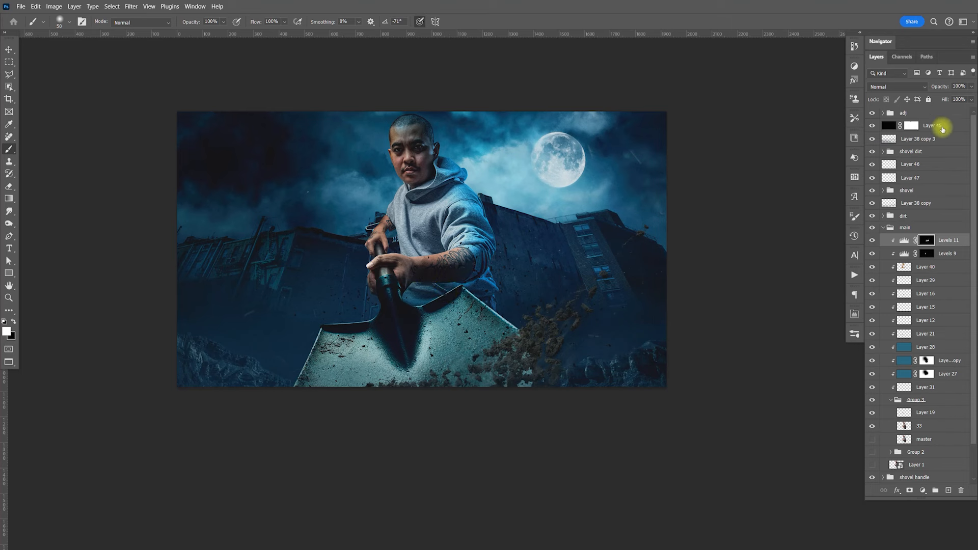
- Set the Levels 11 midtones to 1.00 and reselect its mask for more painting
double_click(904, 240)
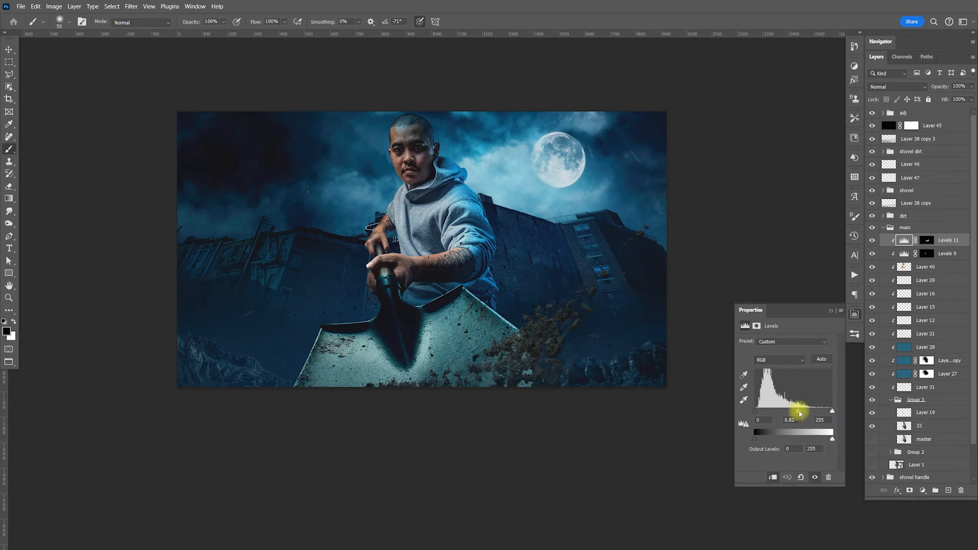
drag(798, 411, 791, 413)
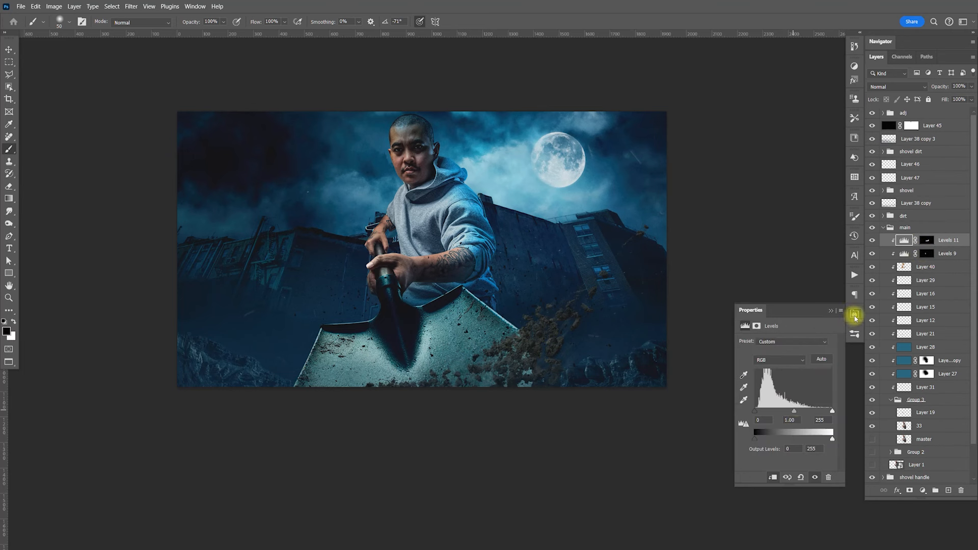
click(854, 317)
click(931, 242)
key(x)
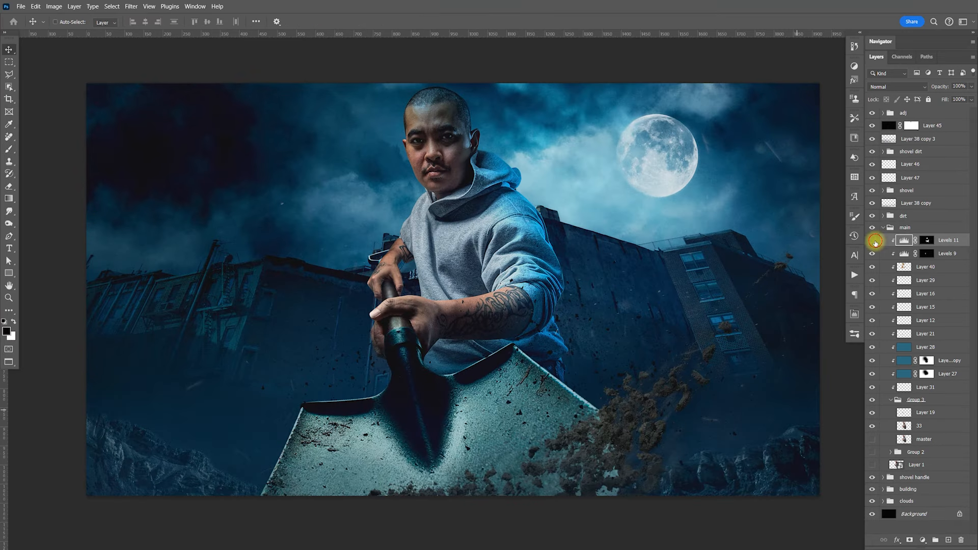
- Compare the image with the Levels 11 adjustment hidden and shown, leaving it on
click(872, 241)
click(872, 240)
click(872, 242)
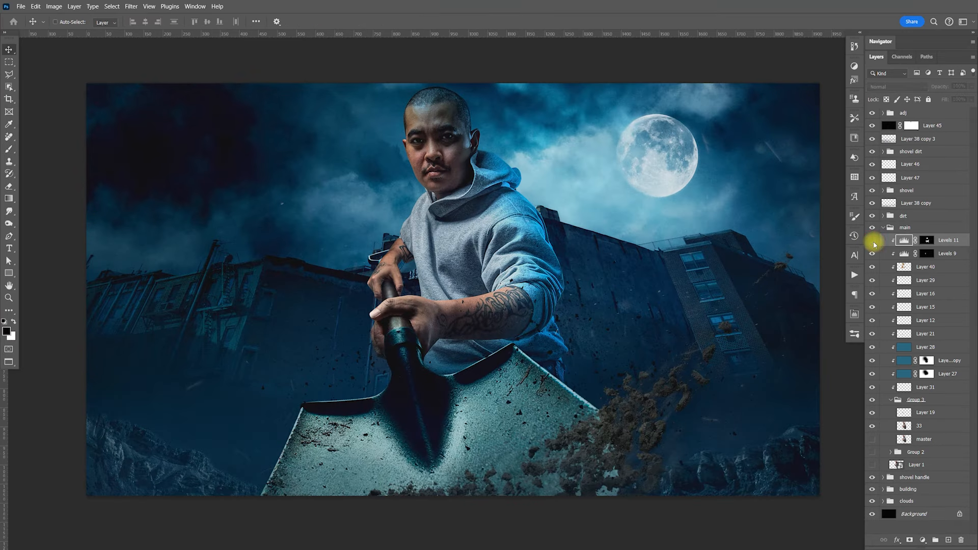
click(873, 241)
key(ctrl)
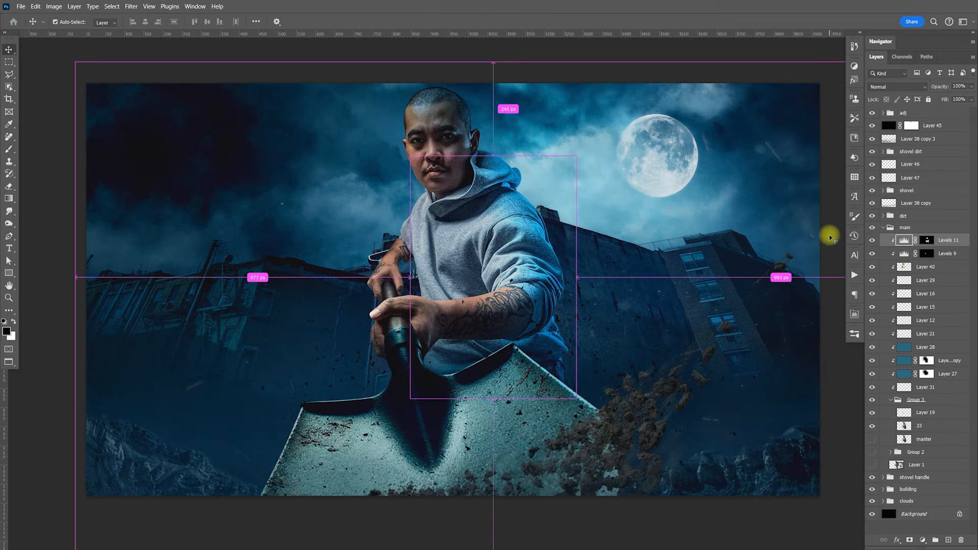
key(ctrl+minus)
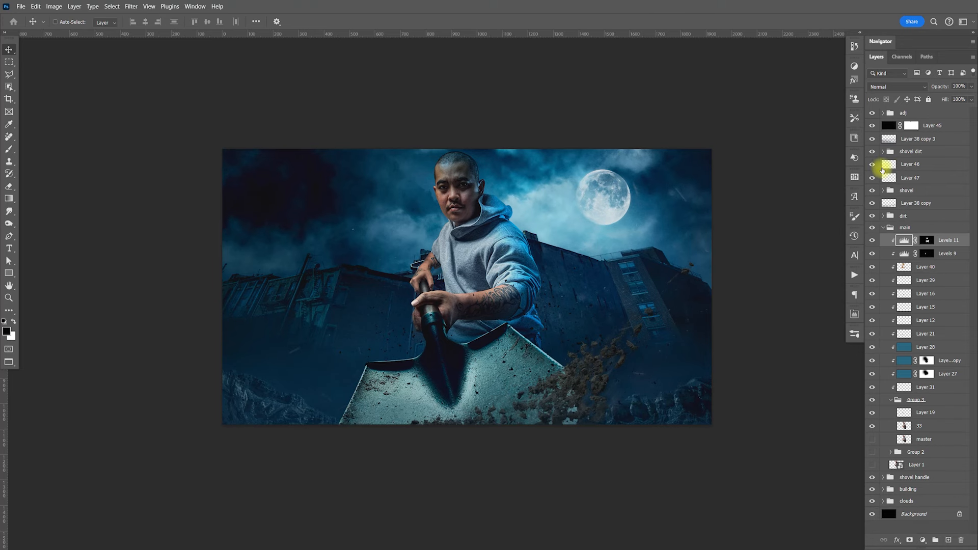
- Collapse the main group, duplicate everything from the adj group down to the Background, and merge the copies into one layer
click(883, 227)
click(919, 114)
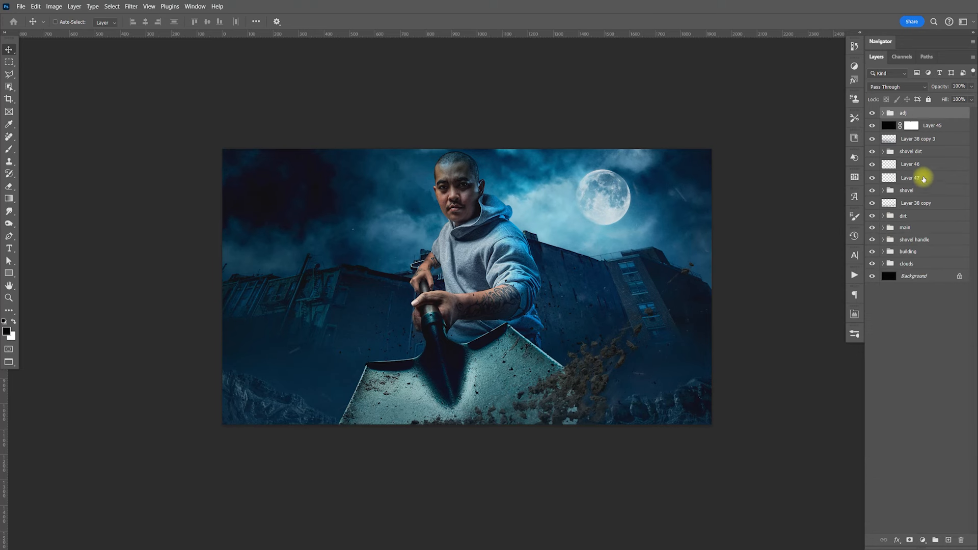
shift+click(914, 276)
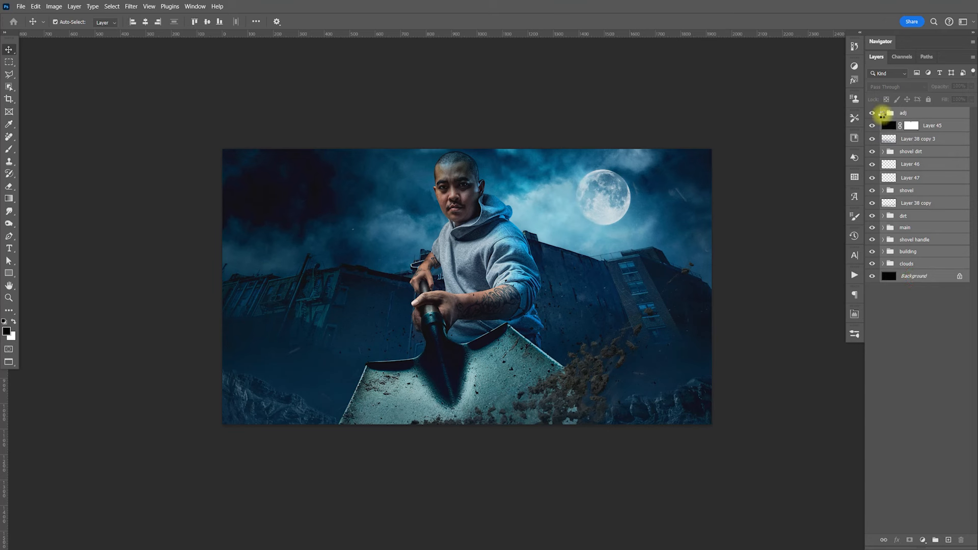
key(ctrl+j)
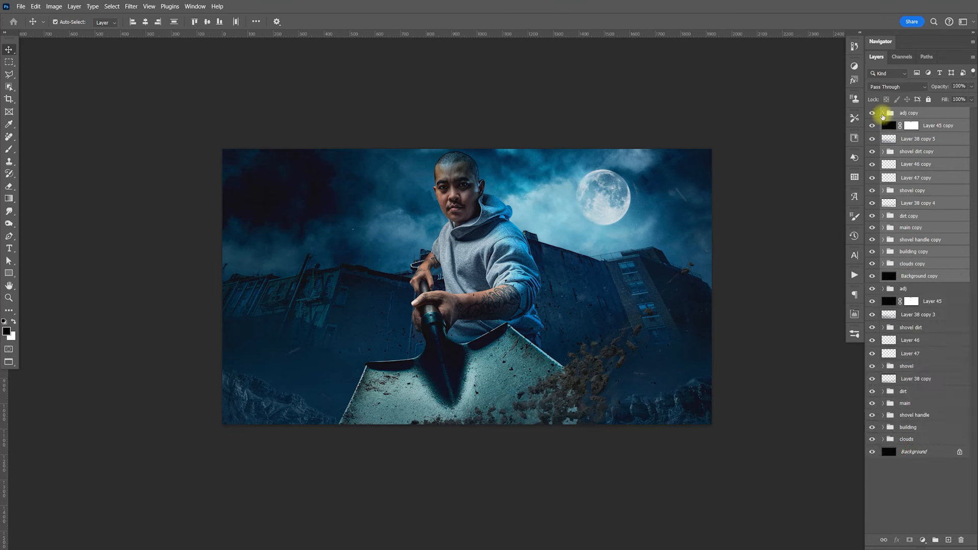
key(ctrl+e)
- Load the merged adj copy's outline as a selection, copy it to a new layer and hide adj copy
ctrl+click(884, 115)
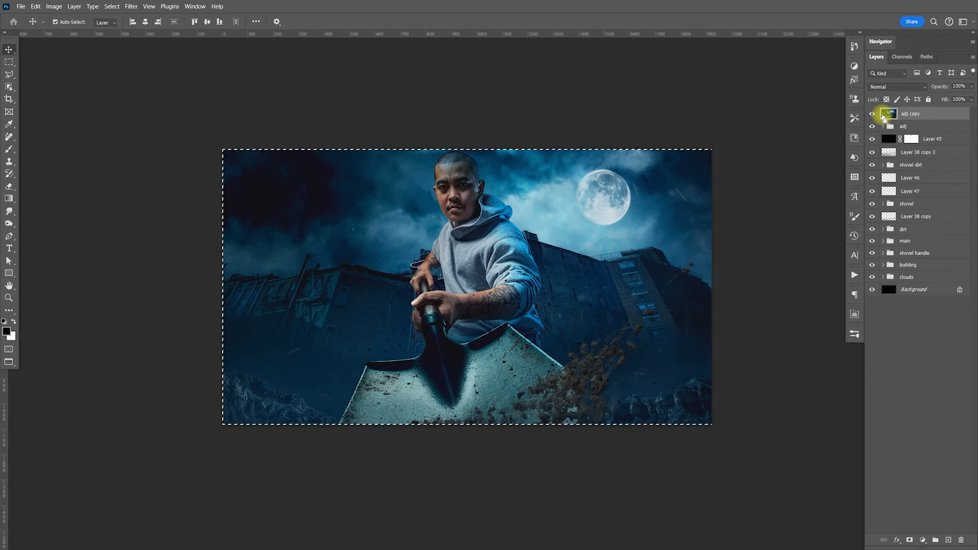
key(ctrl+j)
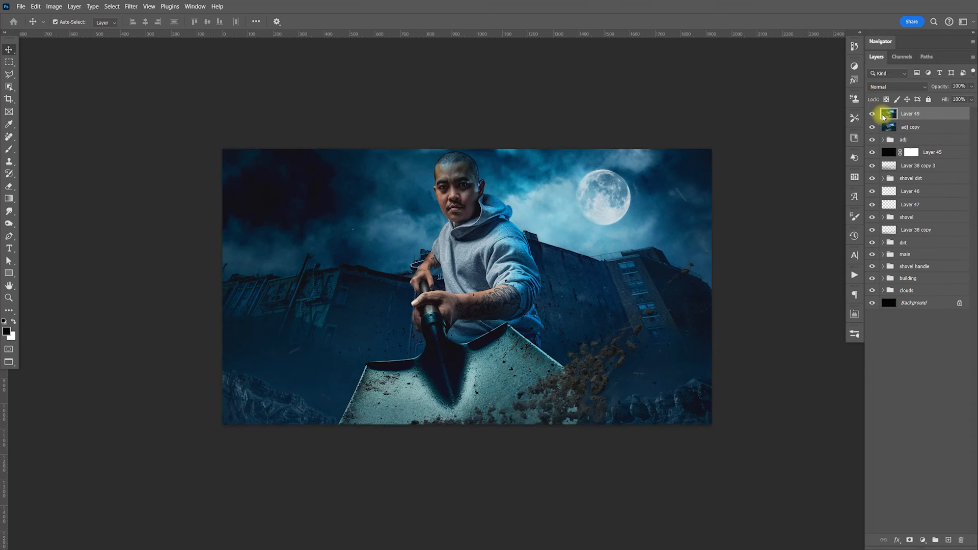
click(872, 127)
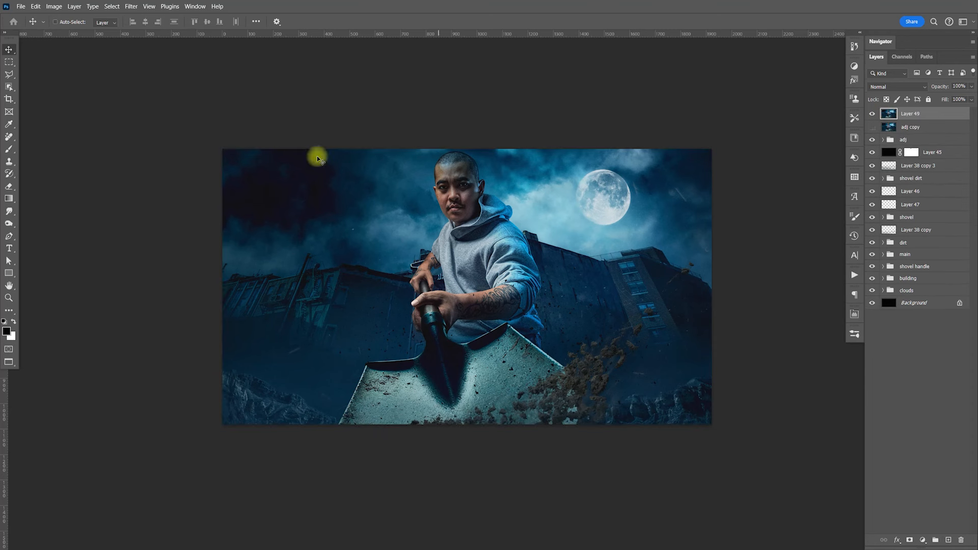
- Reapply the last Camera Raw Filter to Layer 49 and run the Sharpen Low action on it
click(131, 6)
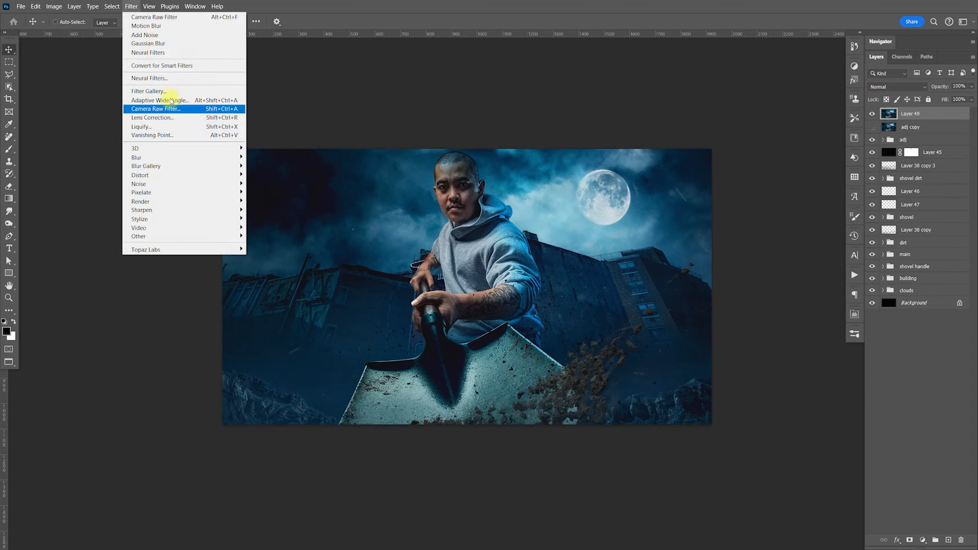
click(162, 17)
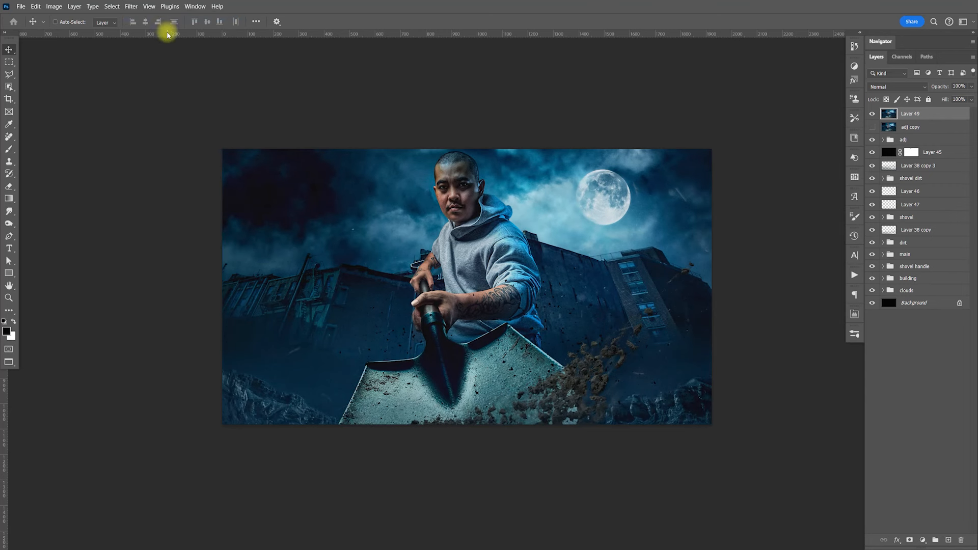
key(ctrl)
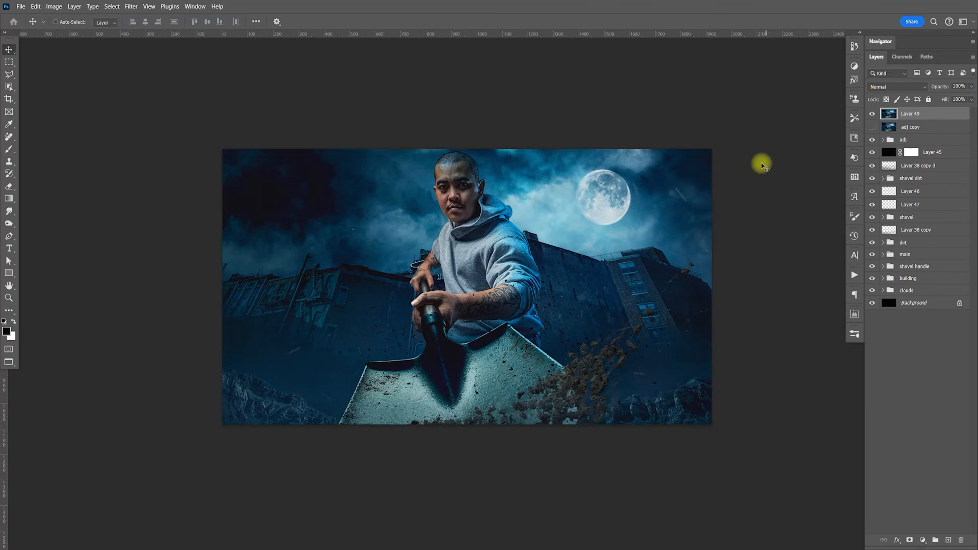
click(854, 278)
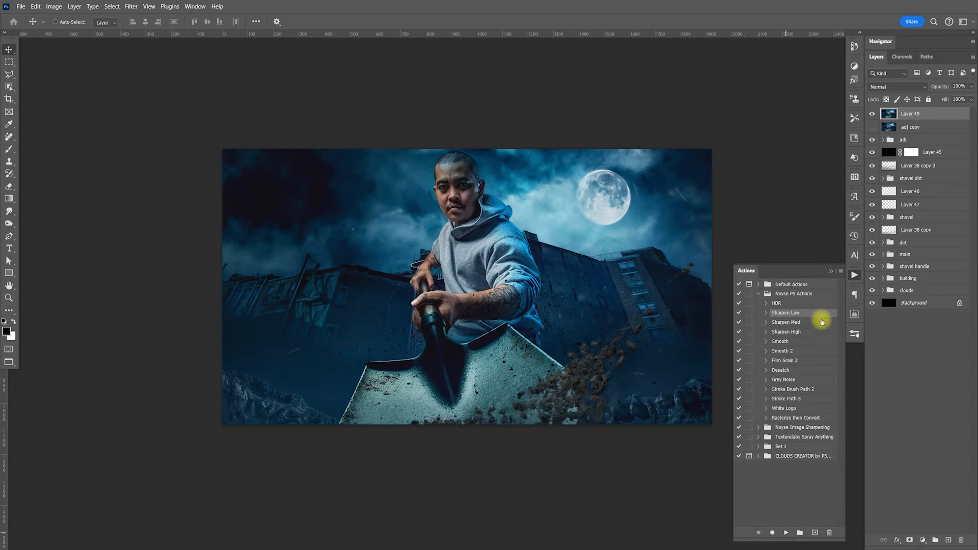
click(854, 276)
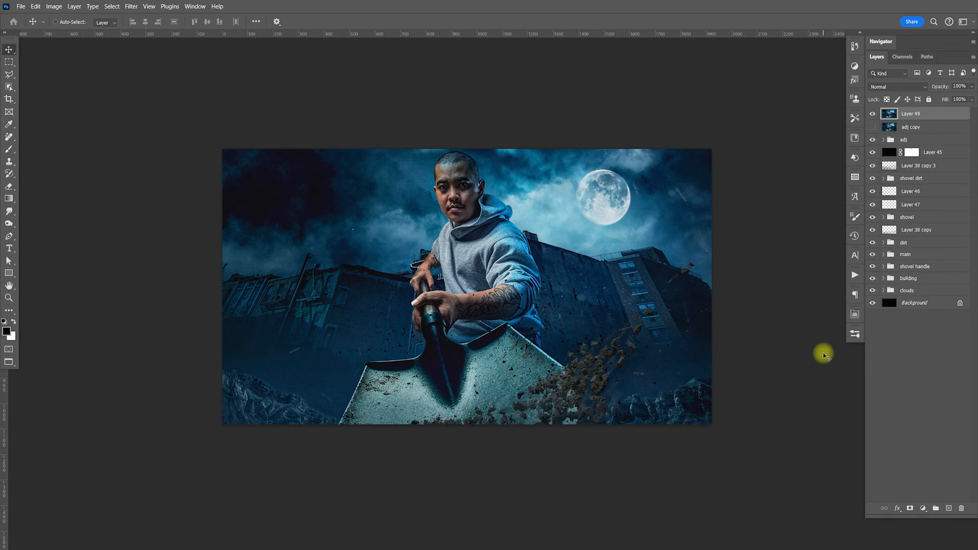
- Add a mask to Layer 49 and paint black along the image's lower and side edges with a soft 800 px brush
click(910, 507)
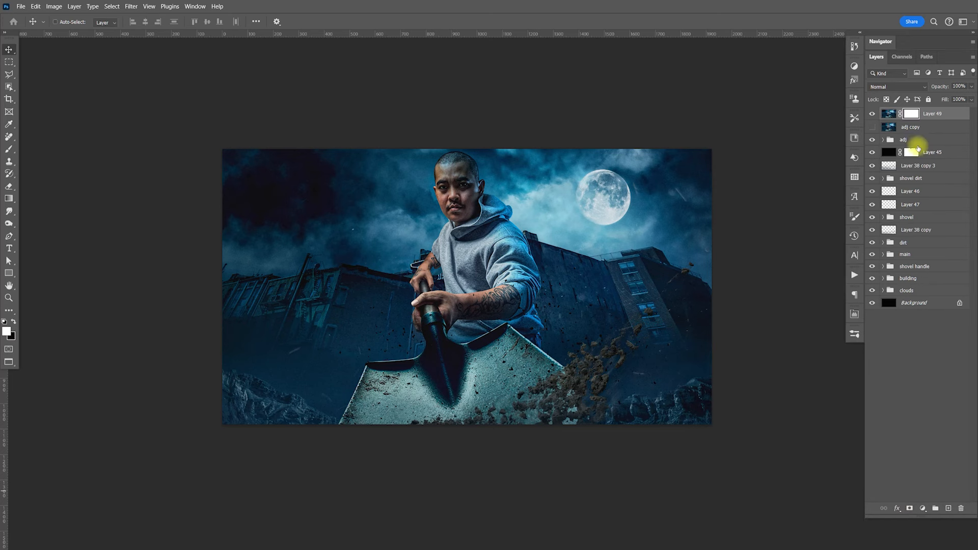
key(b)
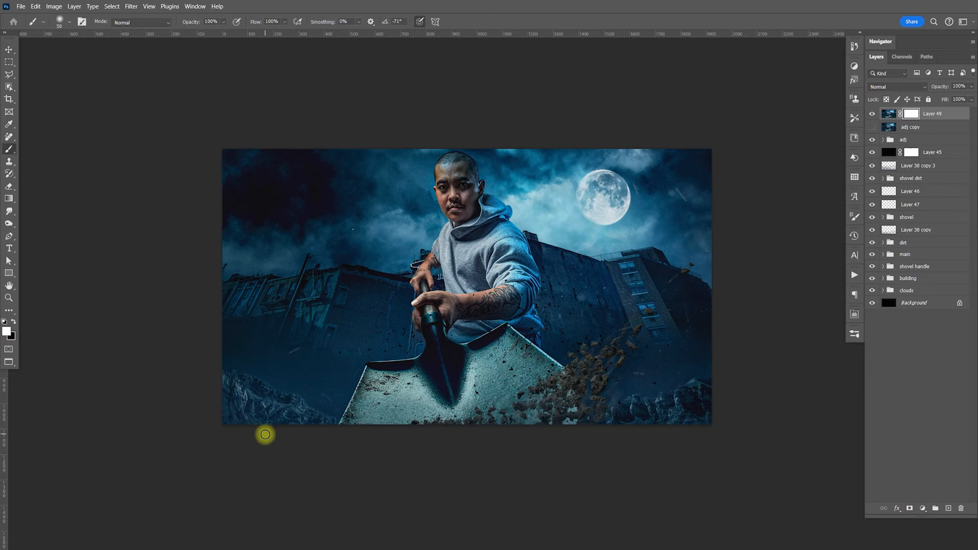
key(bracketright)
key(bracketright)
key(bracketright)
key(bracketright)
key(bracketright)
key(bracketright)
key(bracketright)
key(bracketright)
key(bracketright)
key(bracketright)
key(bracketright)
key(bracketright)
key(bracketright)
key(bracketright)
key(bracketright)
key(bracketright)
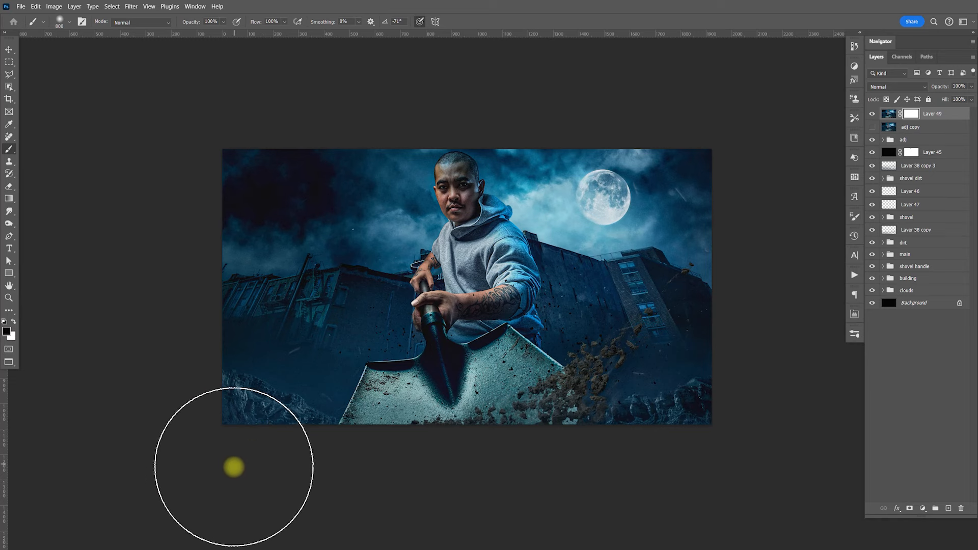
key(x)
click(250, 480)
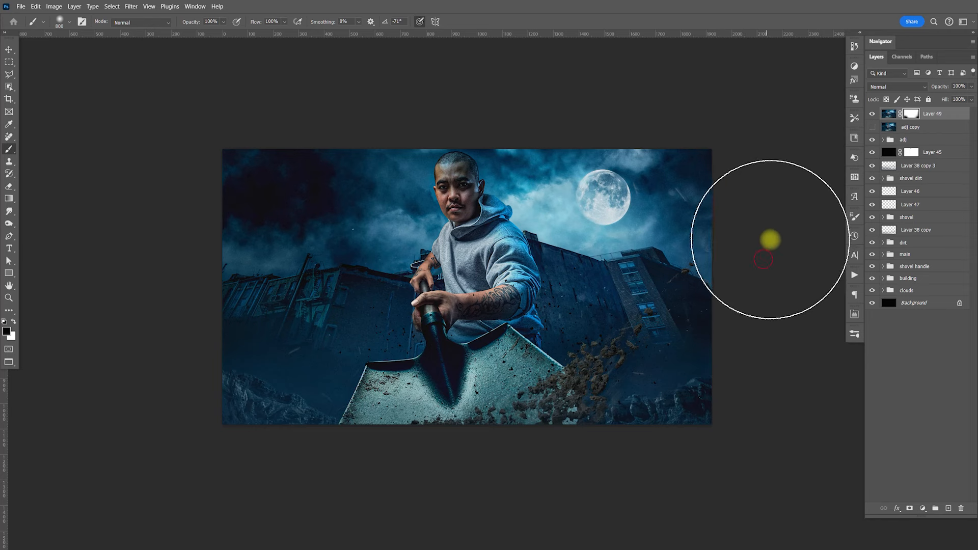
click(195, 261)
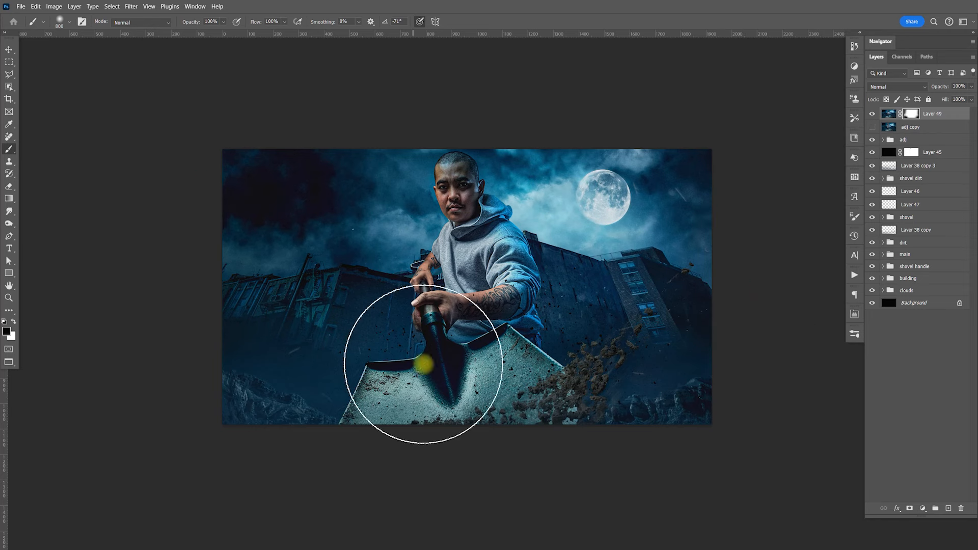
key(v)
drag(641, 386, 665, 397)
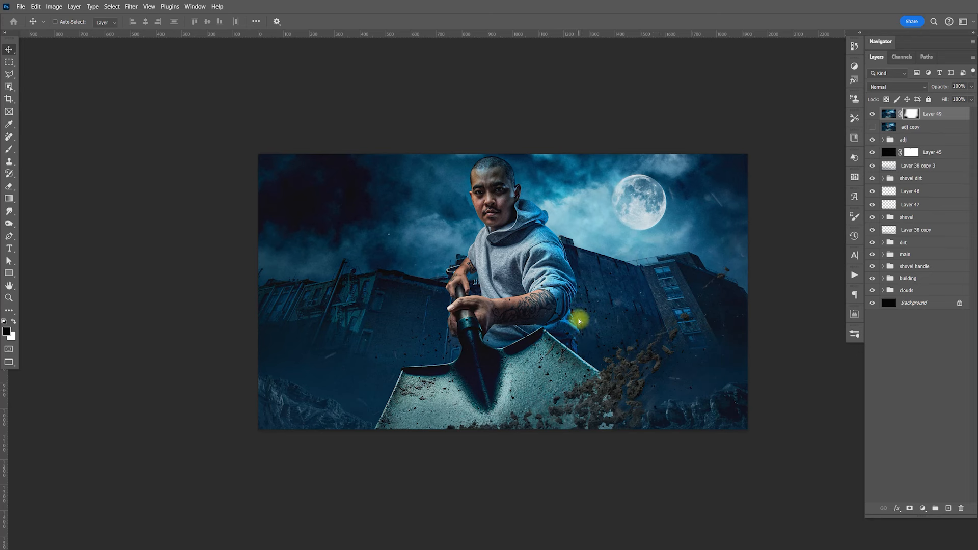
drag(579, 316, 557, 317)
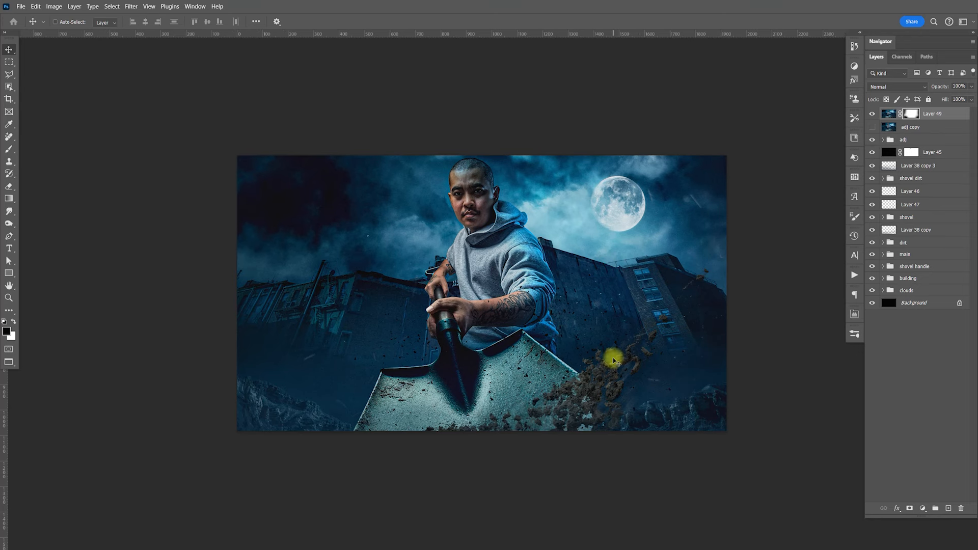